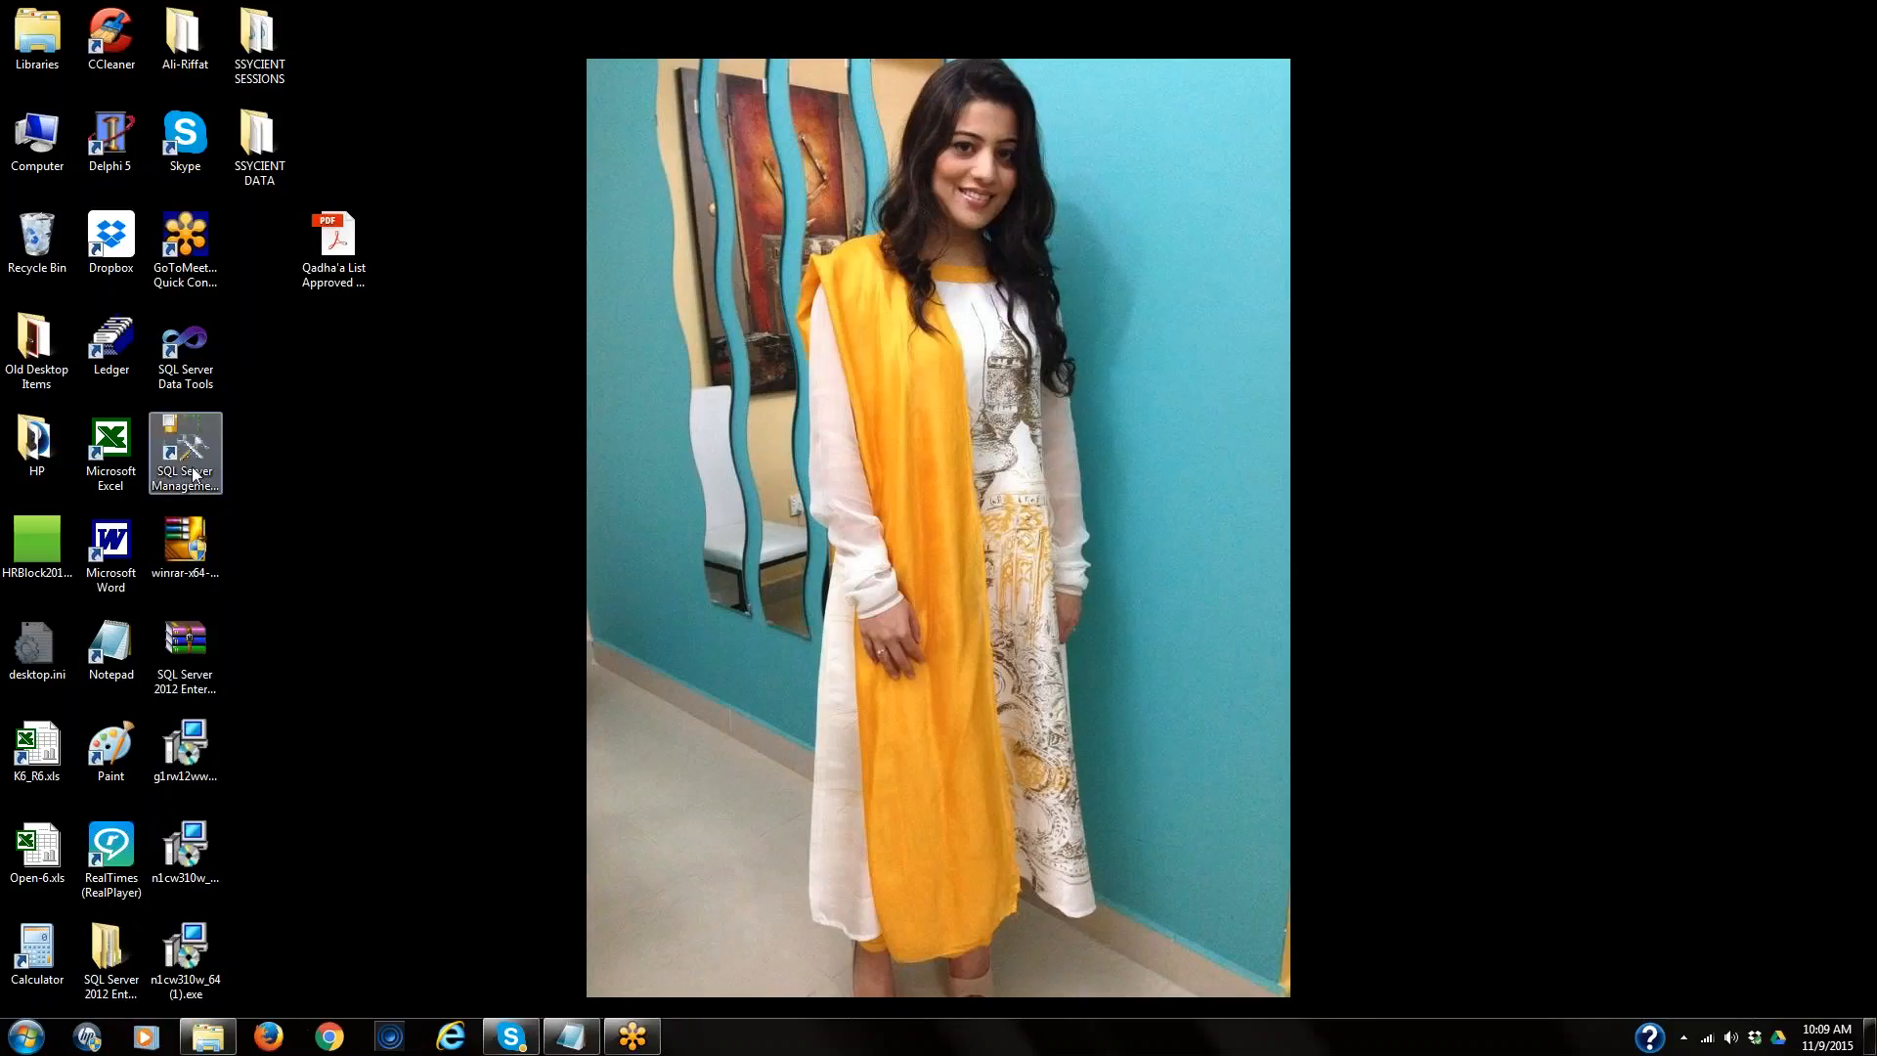
- Open SQL Server Data Tools and remove the missing Integration Services Project7 from the recent projects
double_click(210, 360)
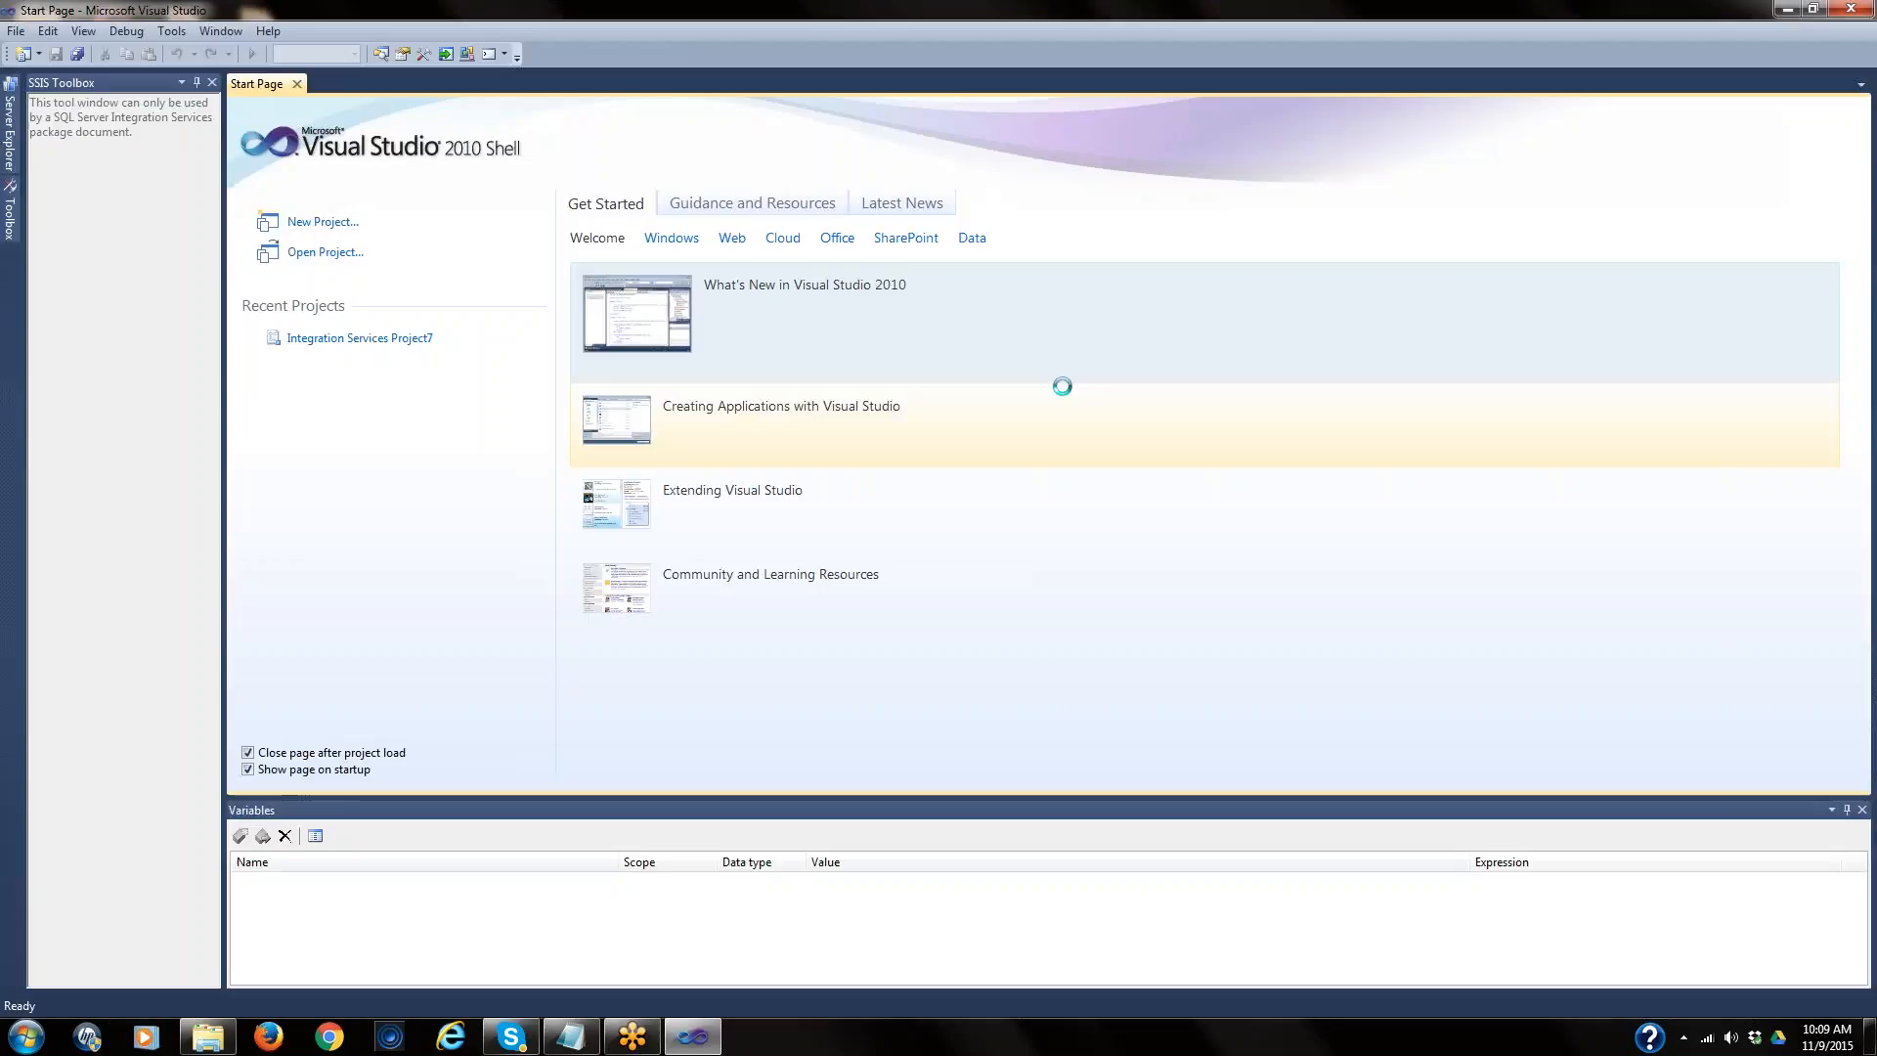
click(348, 223)
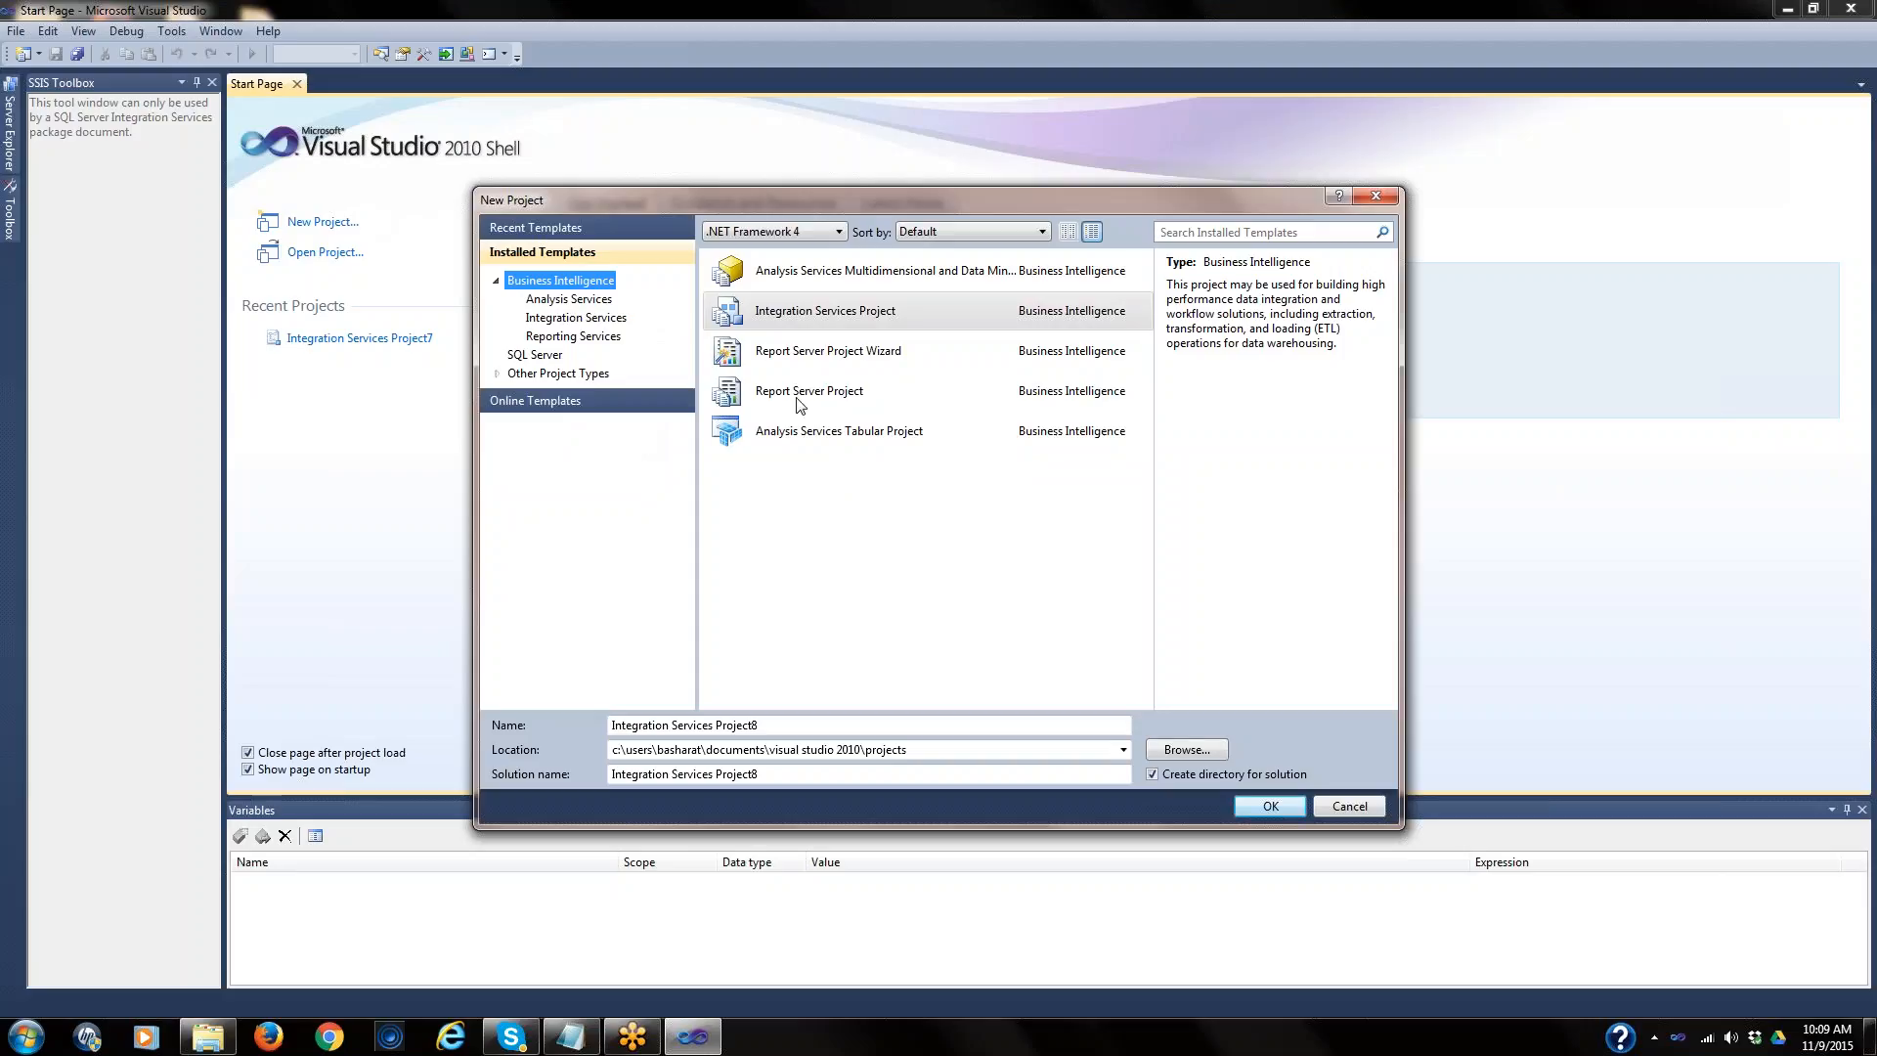
click(1374, 197)
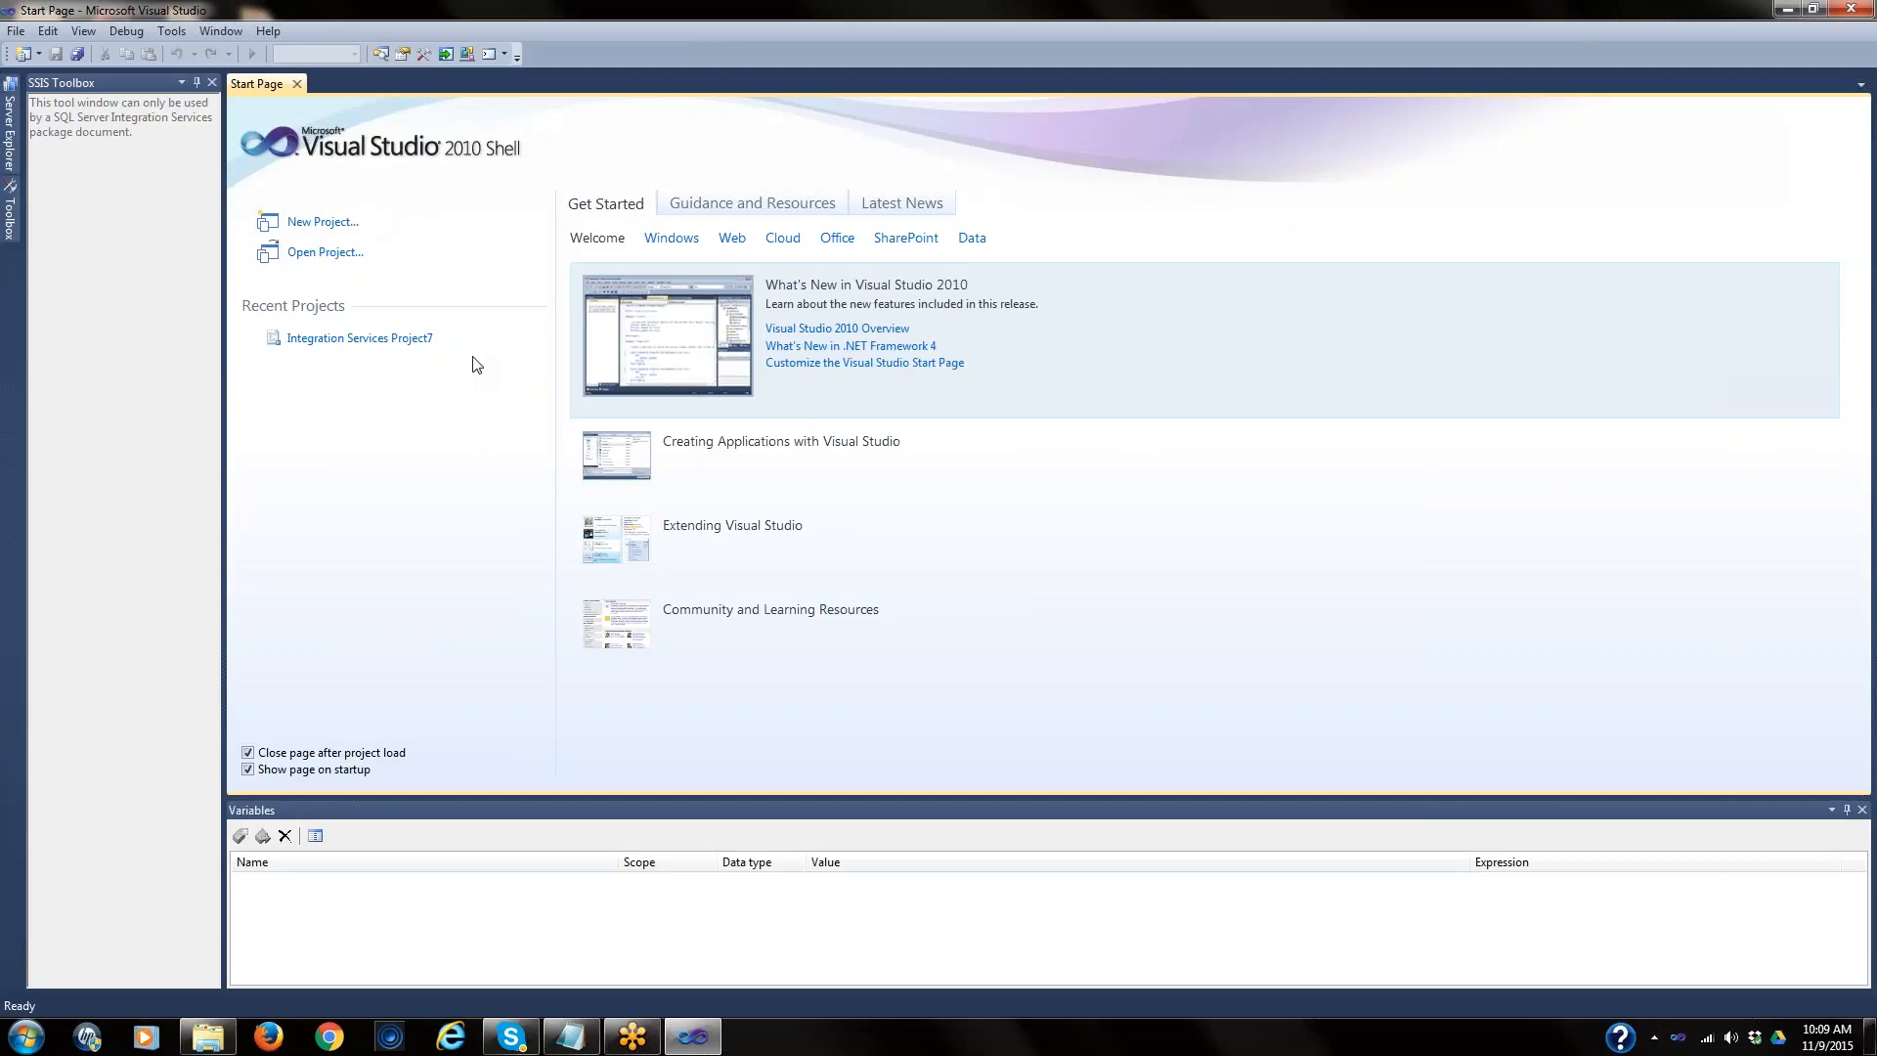
click(357, 342)
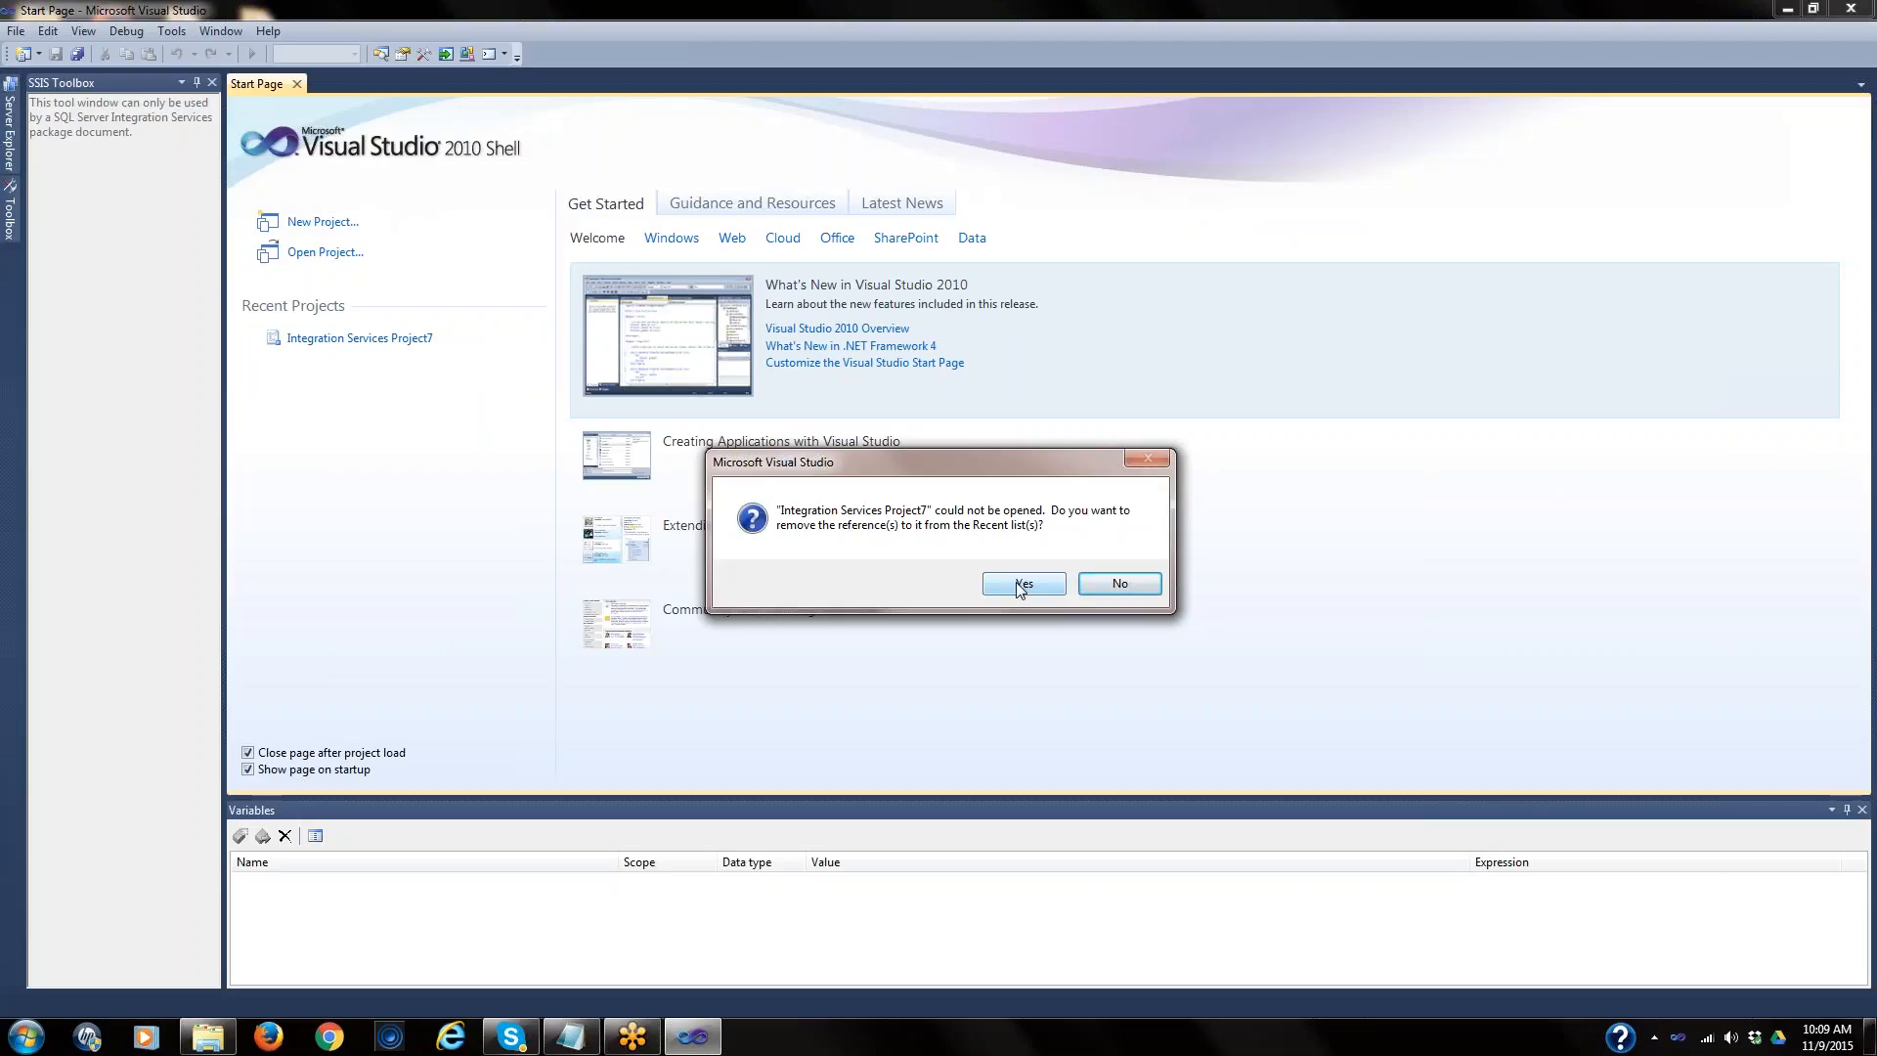
click(1017, 585)
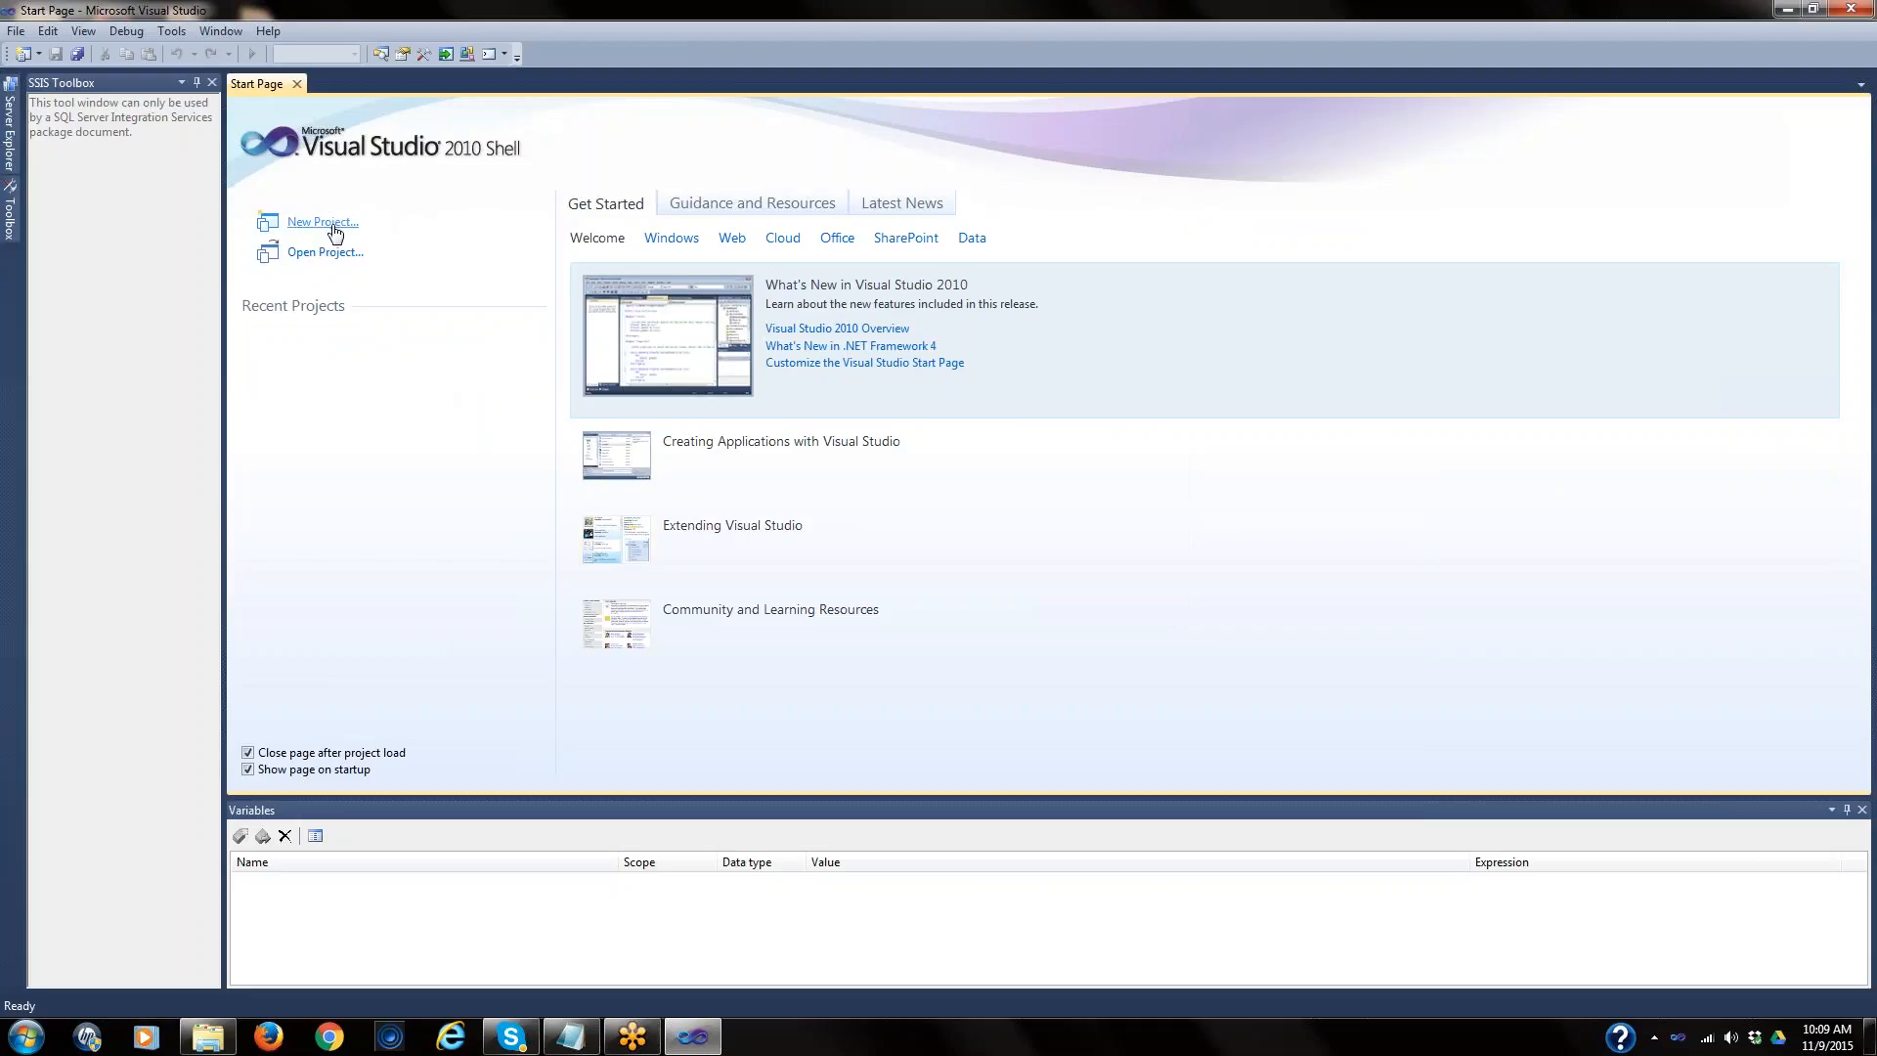
- Create an Integration Services project named Integration Services Project8 and close the Getting Started (SSIS) window
click(332, 227)
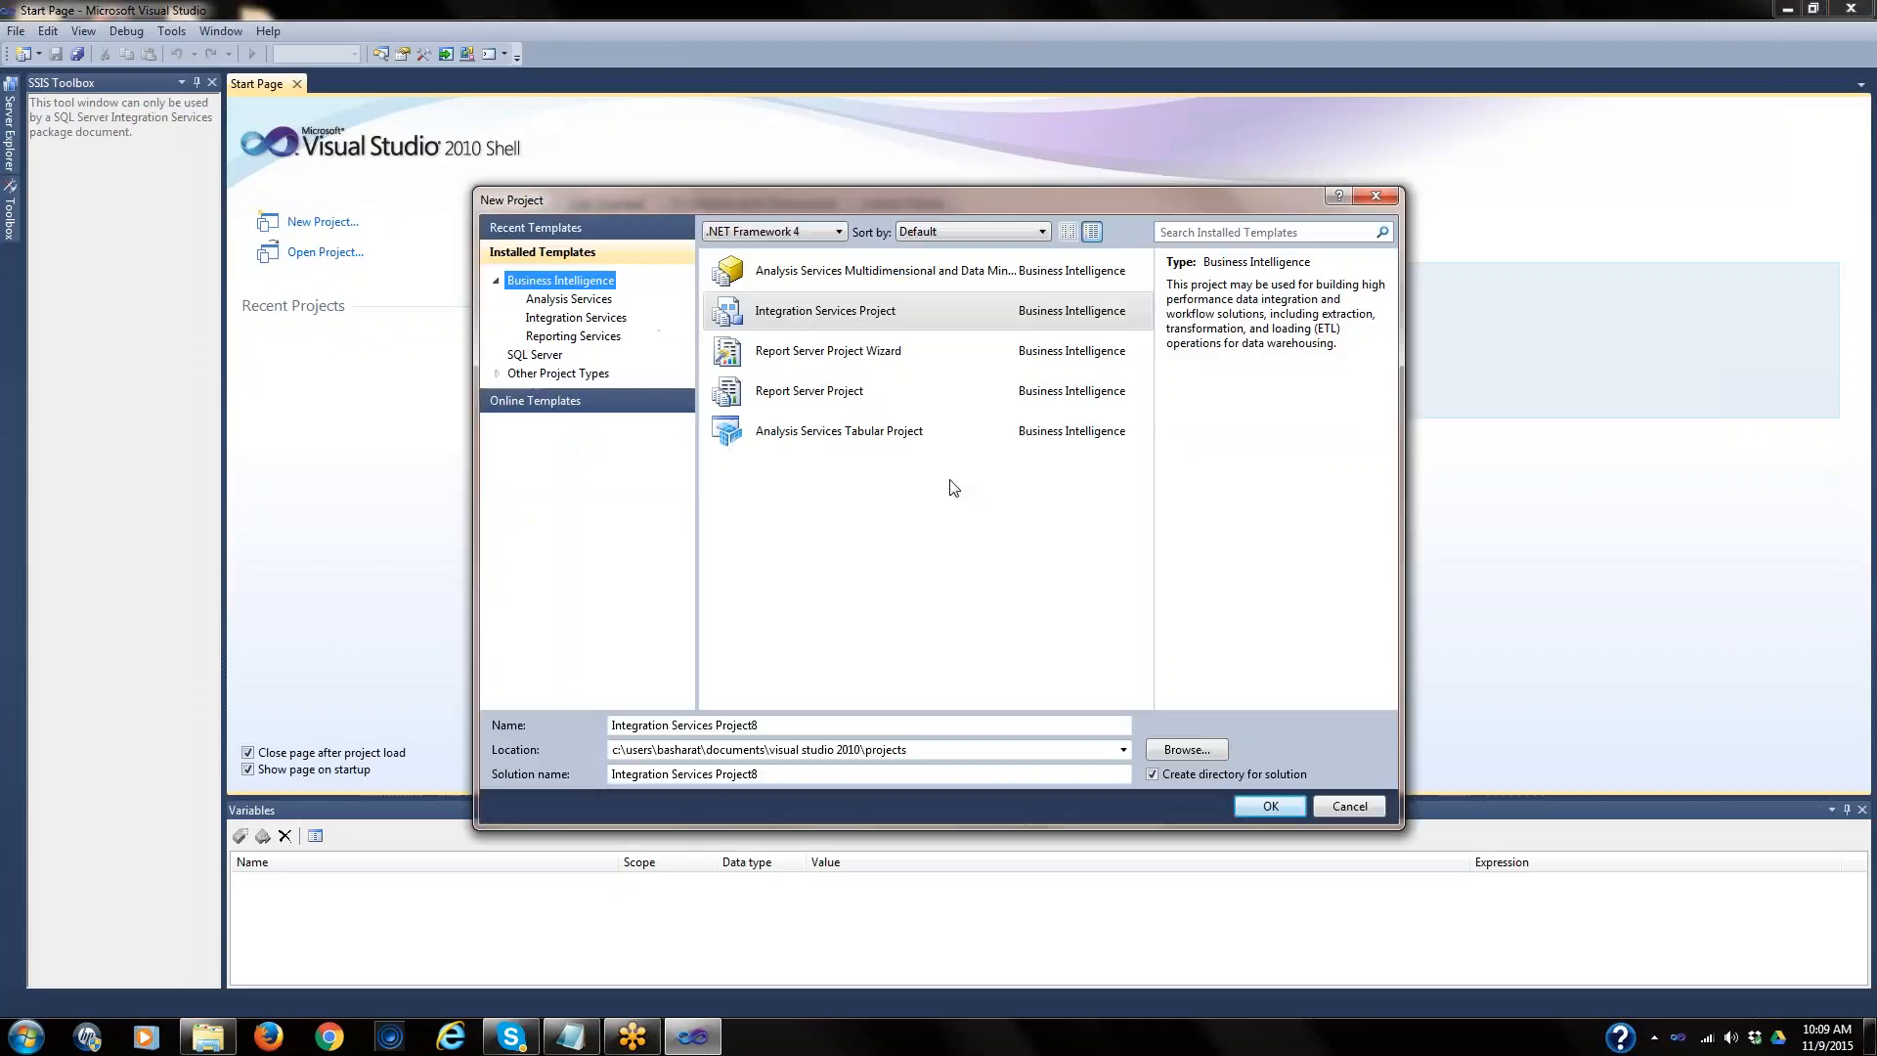
click(1257, 803)
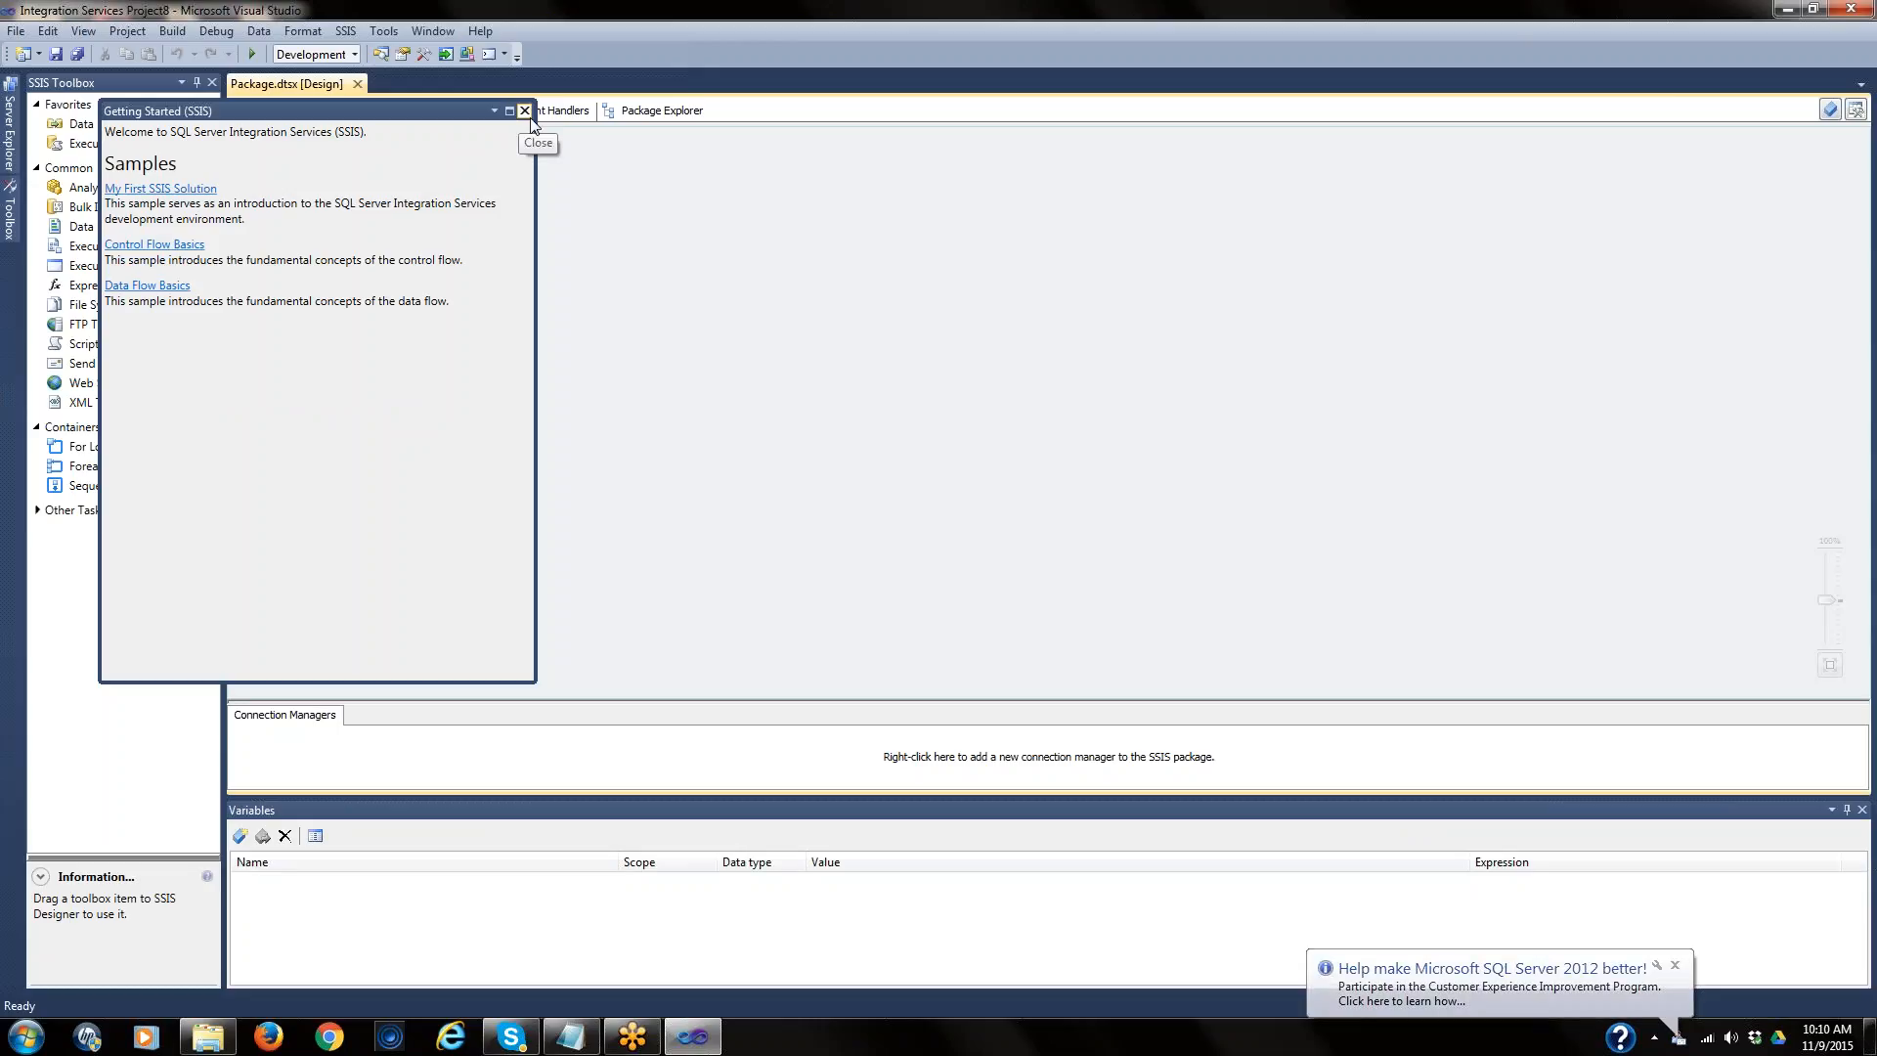
click(525, 111)
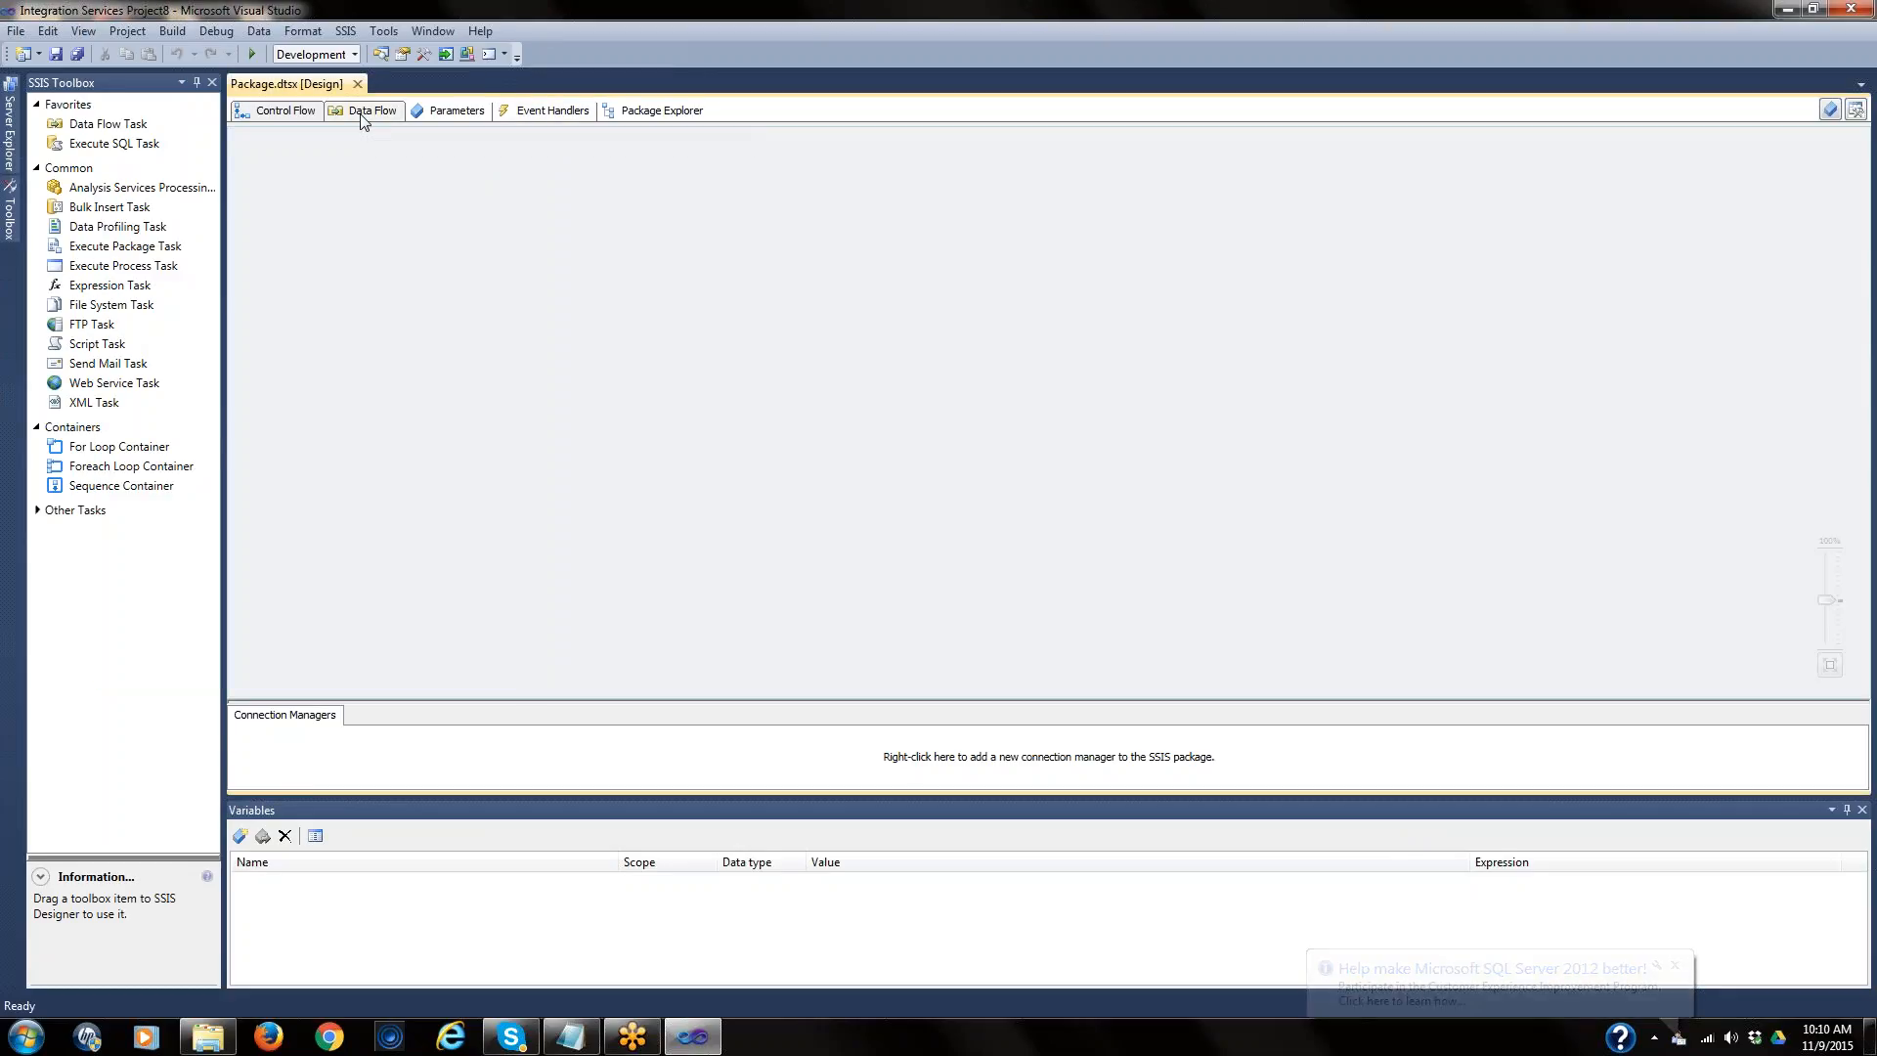
- Add a new Data Flow task to the package and return to the control flow design
click(363, 112)
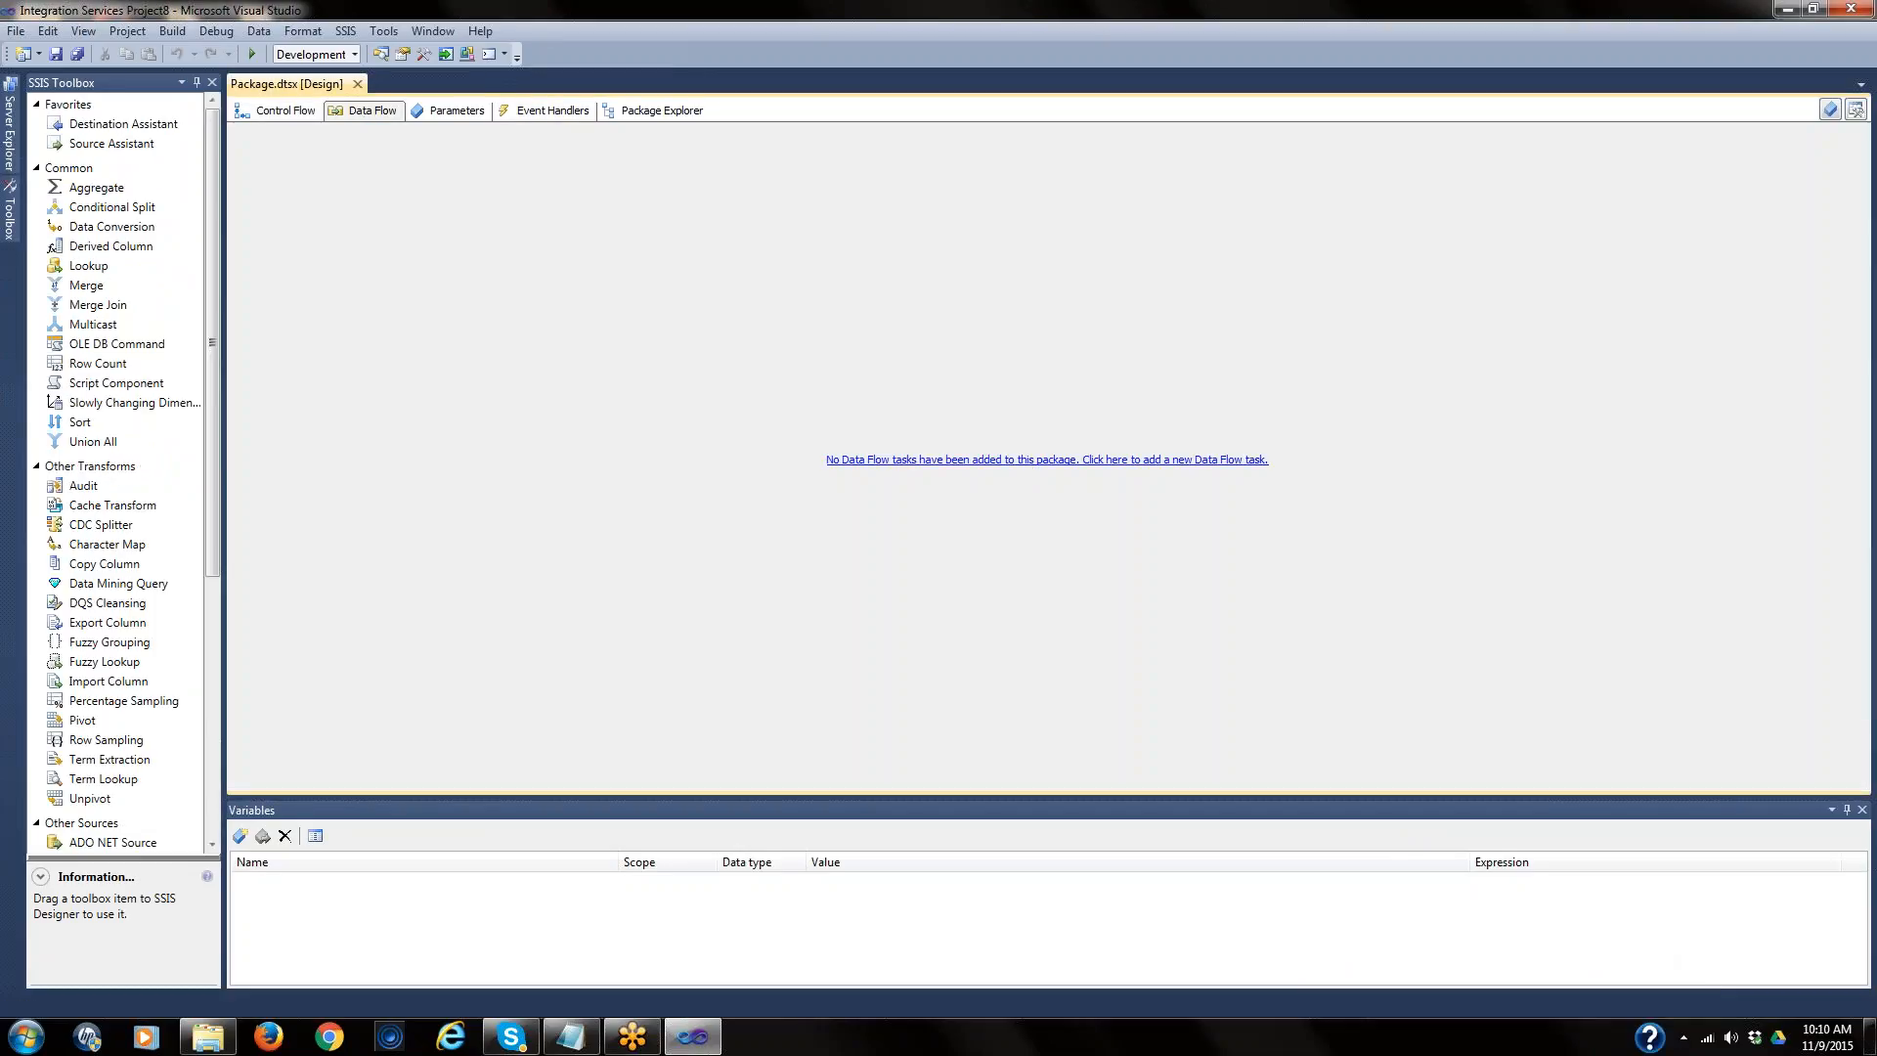
click(249, 186)
click(294, 113)
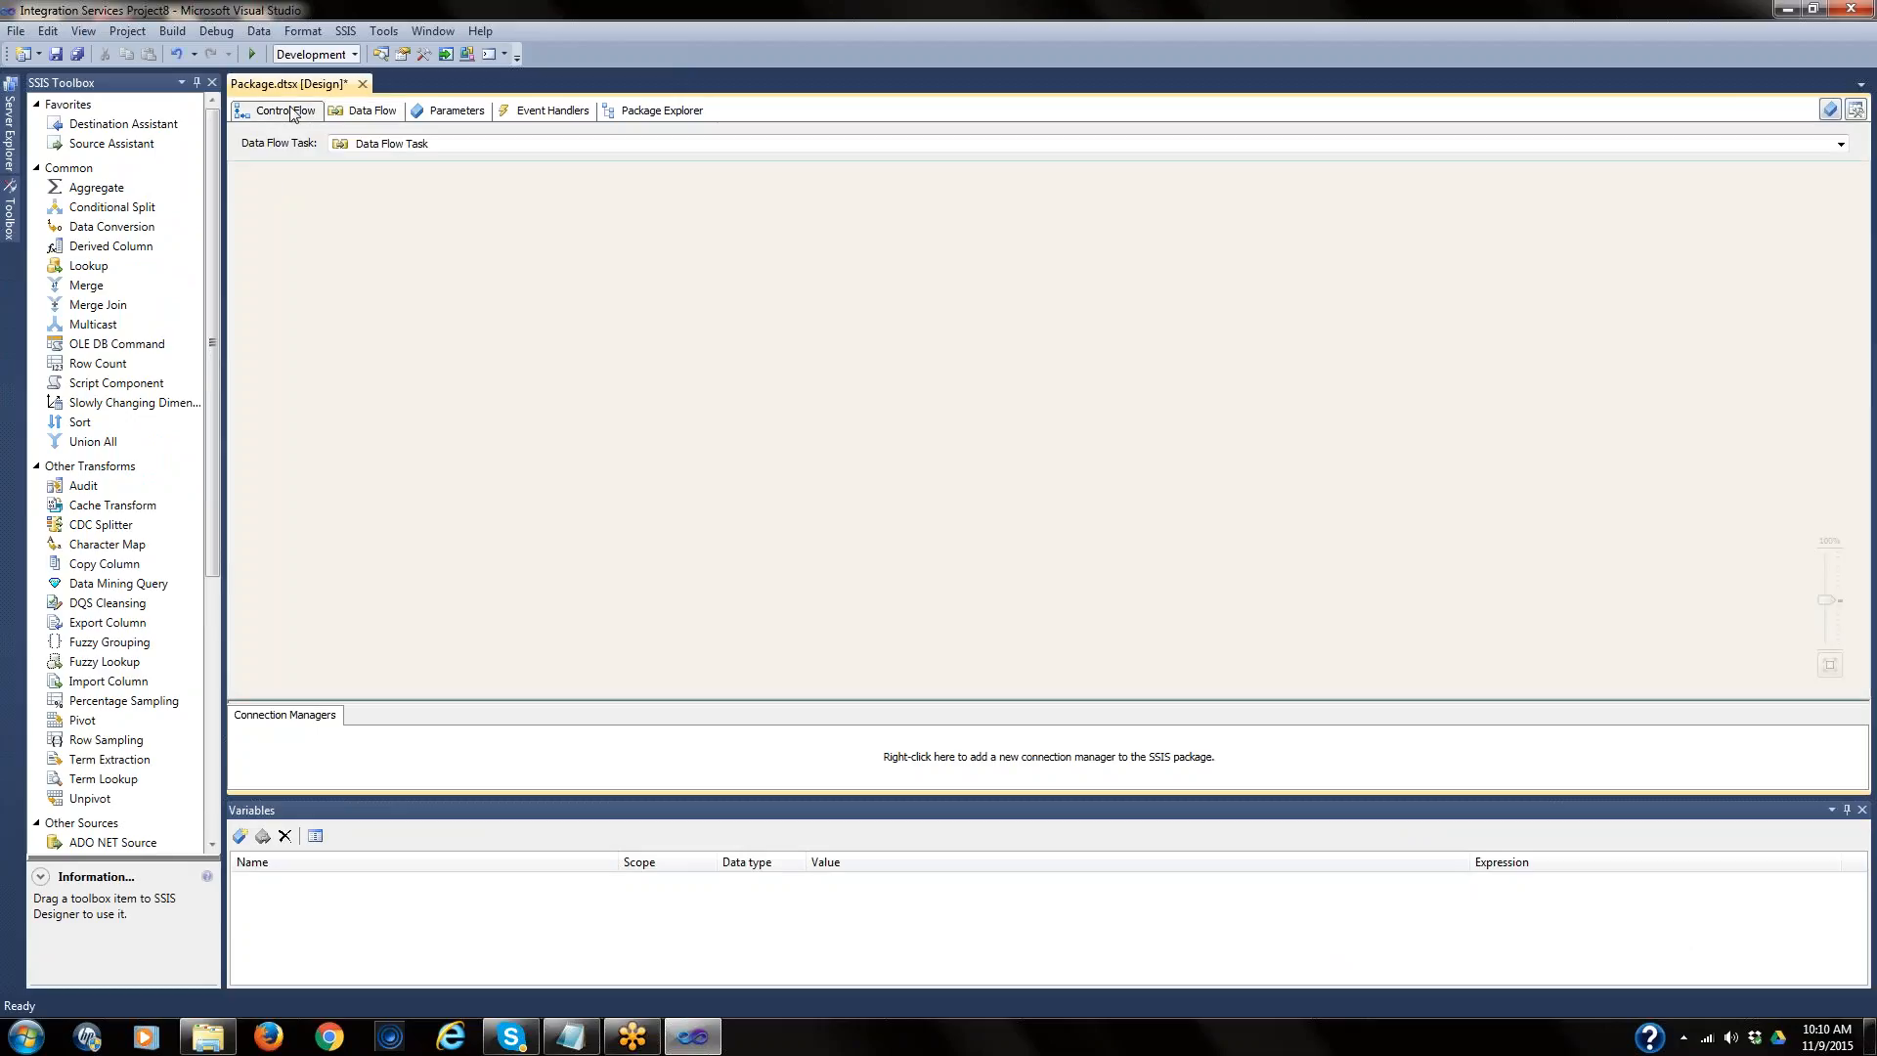
key(F2)
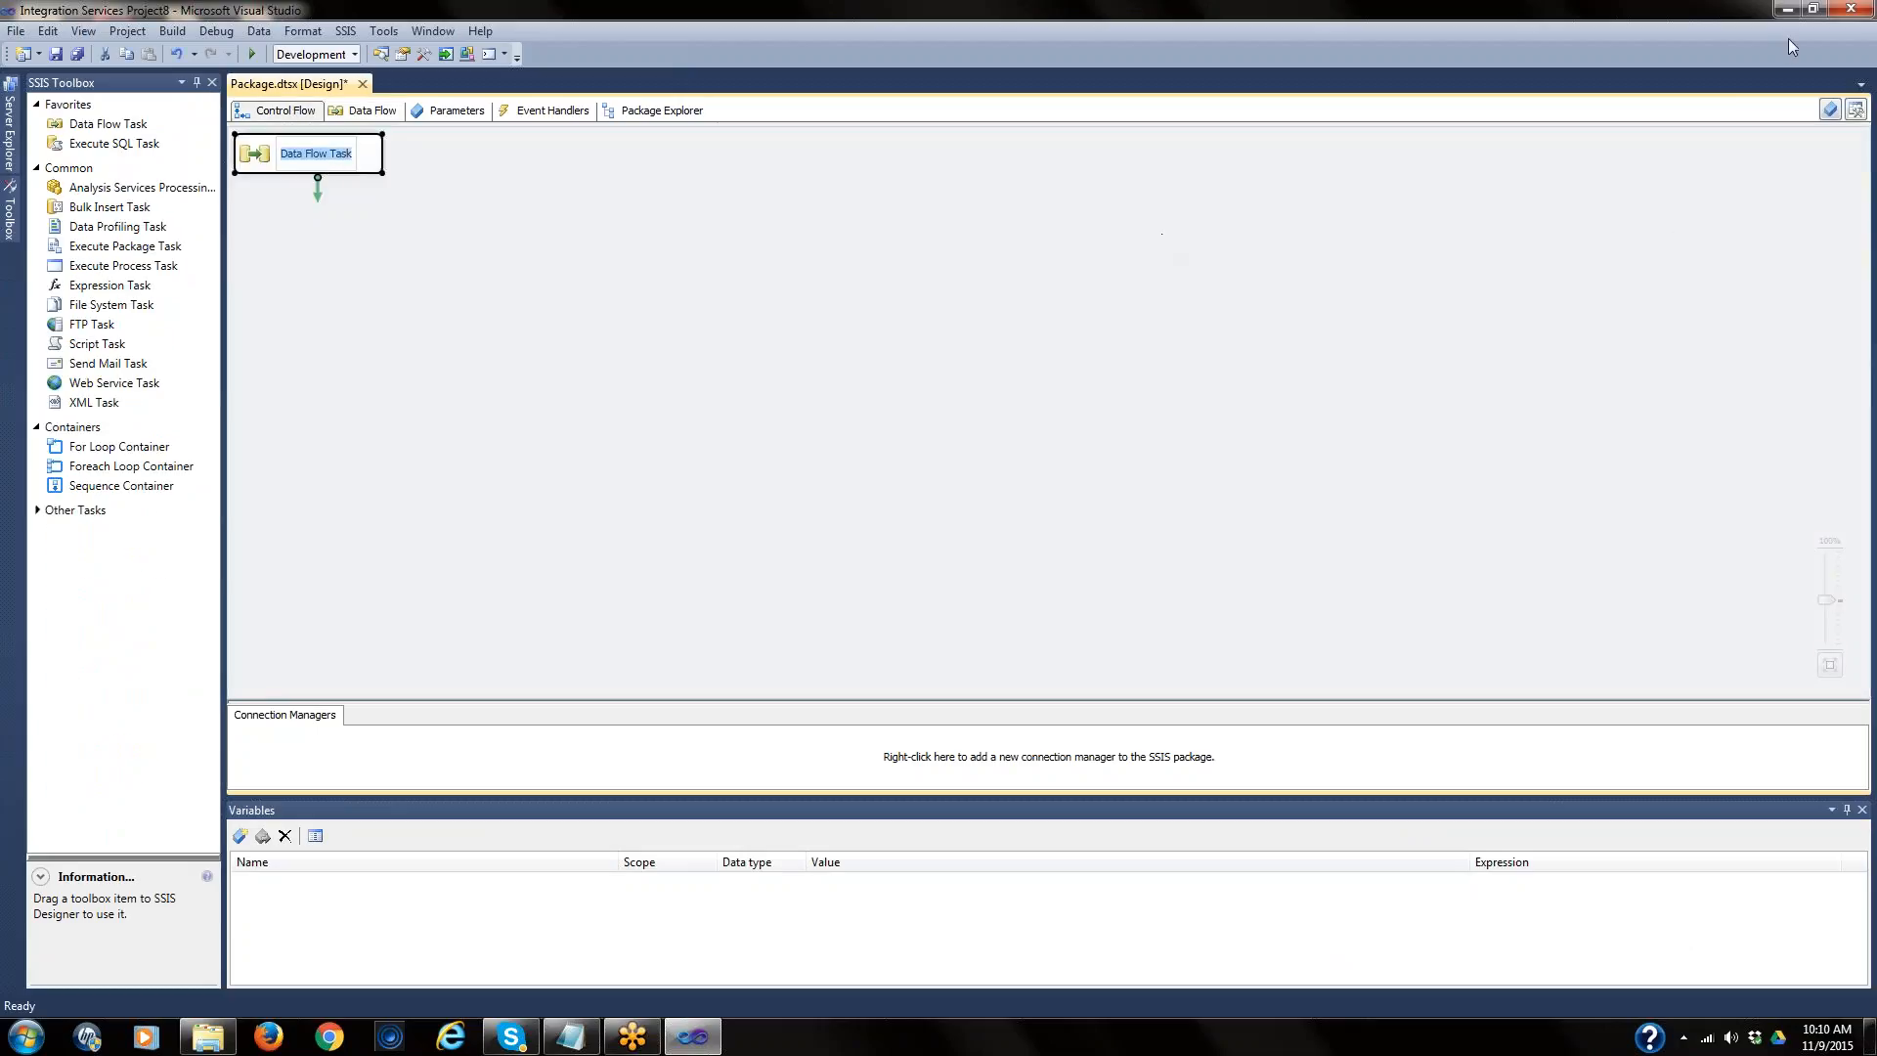
click(1387, 550)
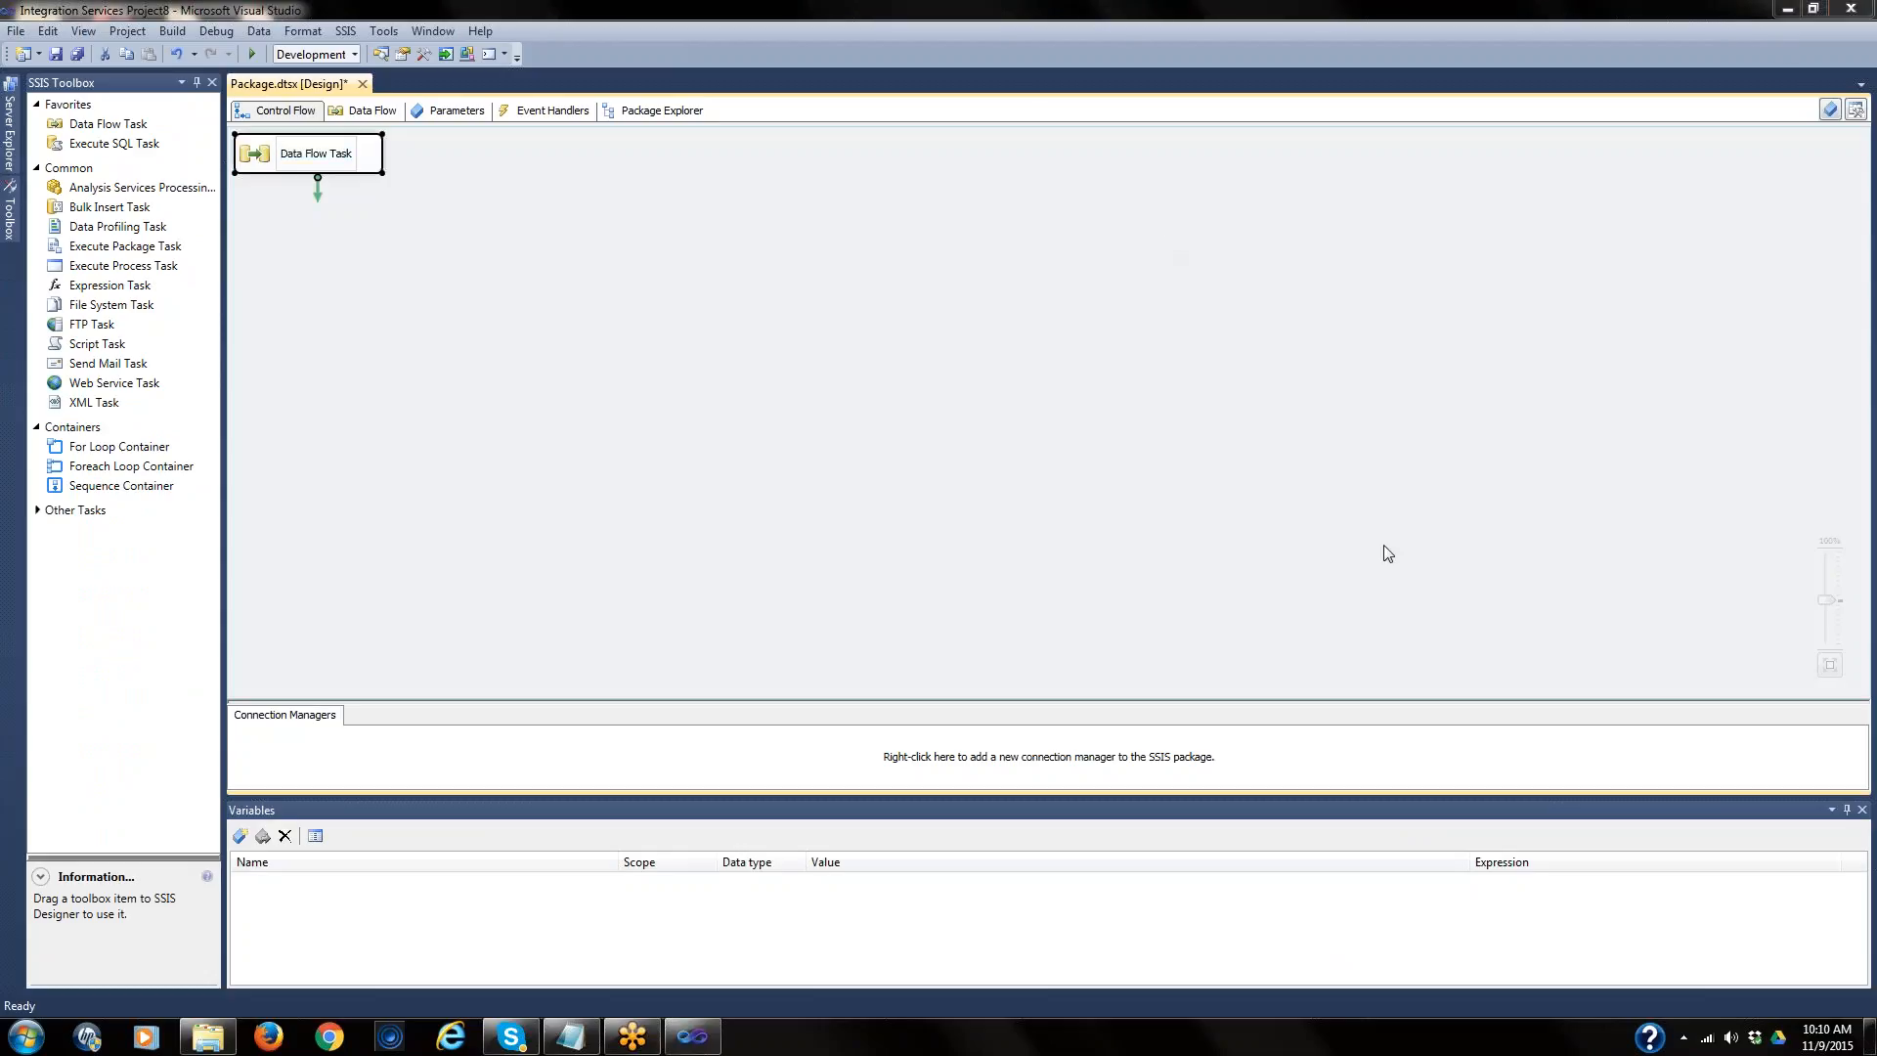
click(1864, 116)
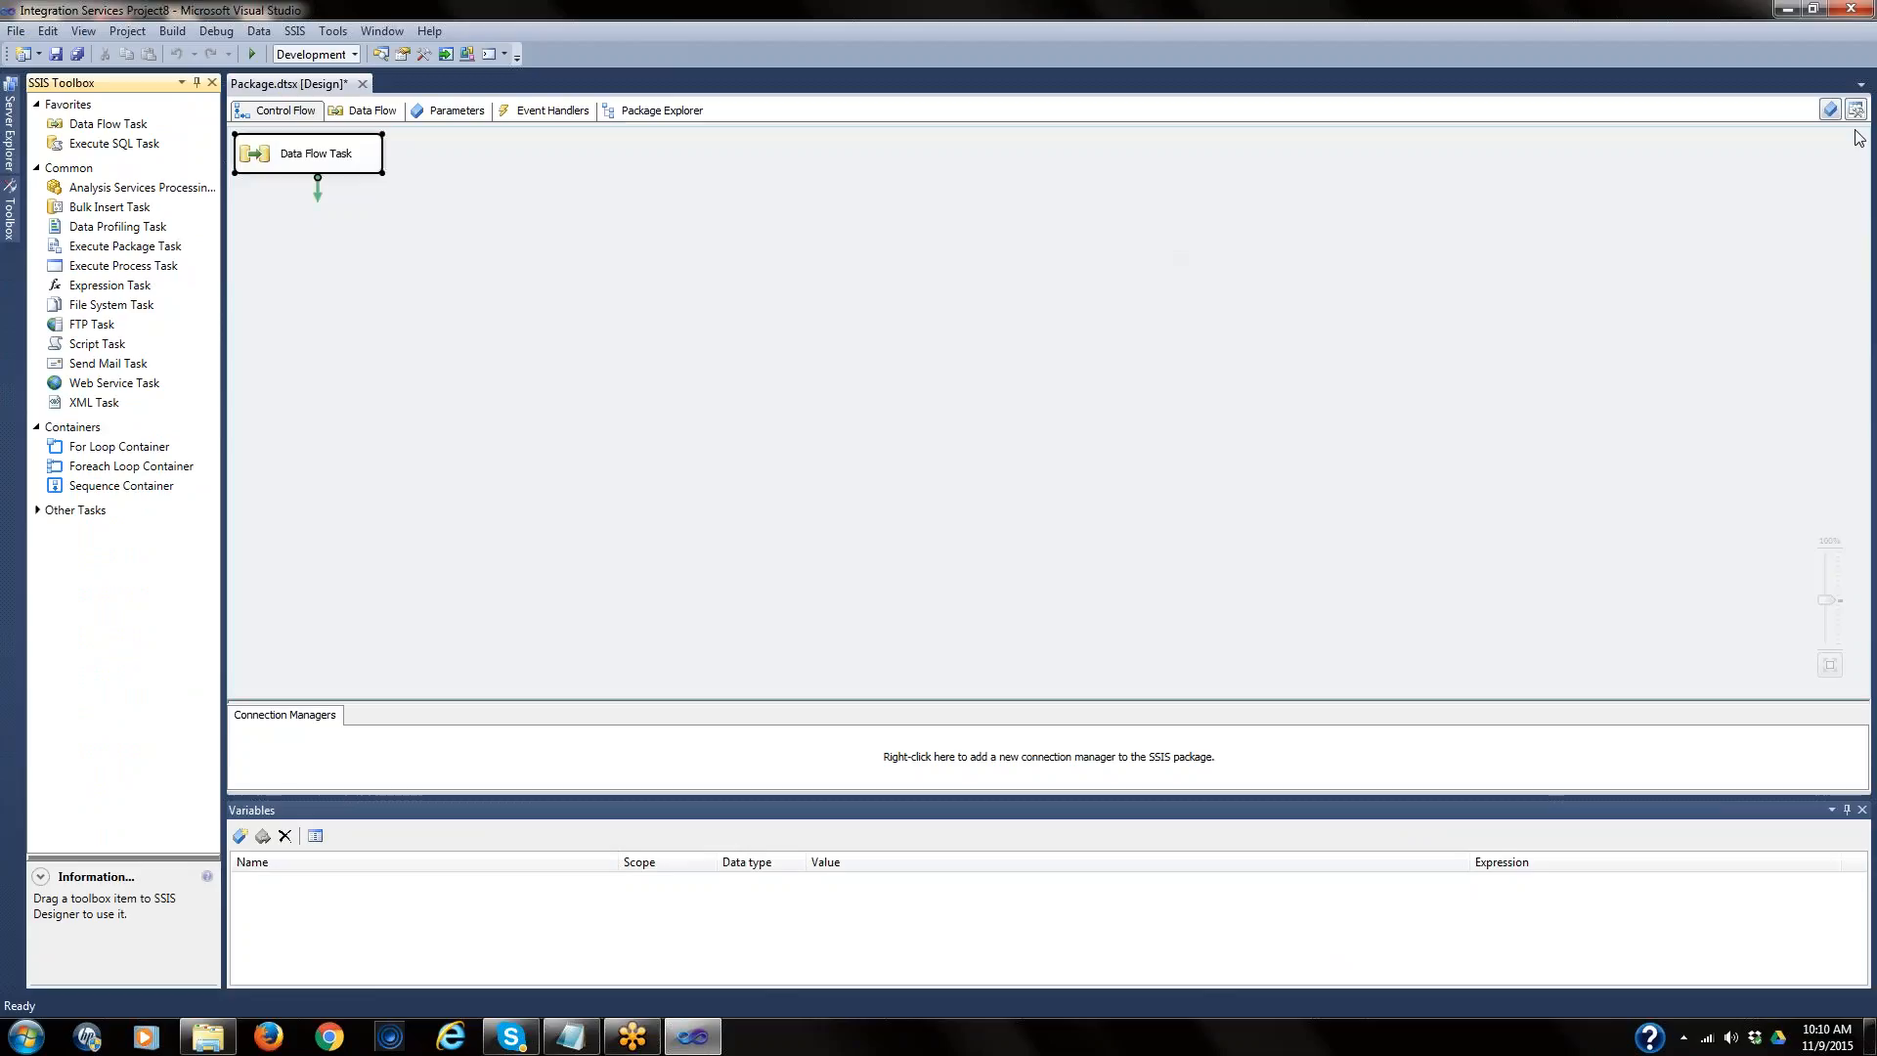
key(Tab)
click(1495, 258)
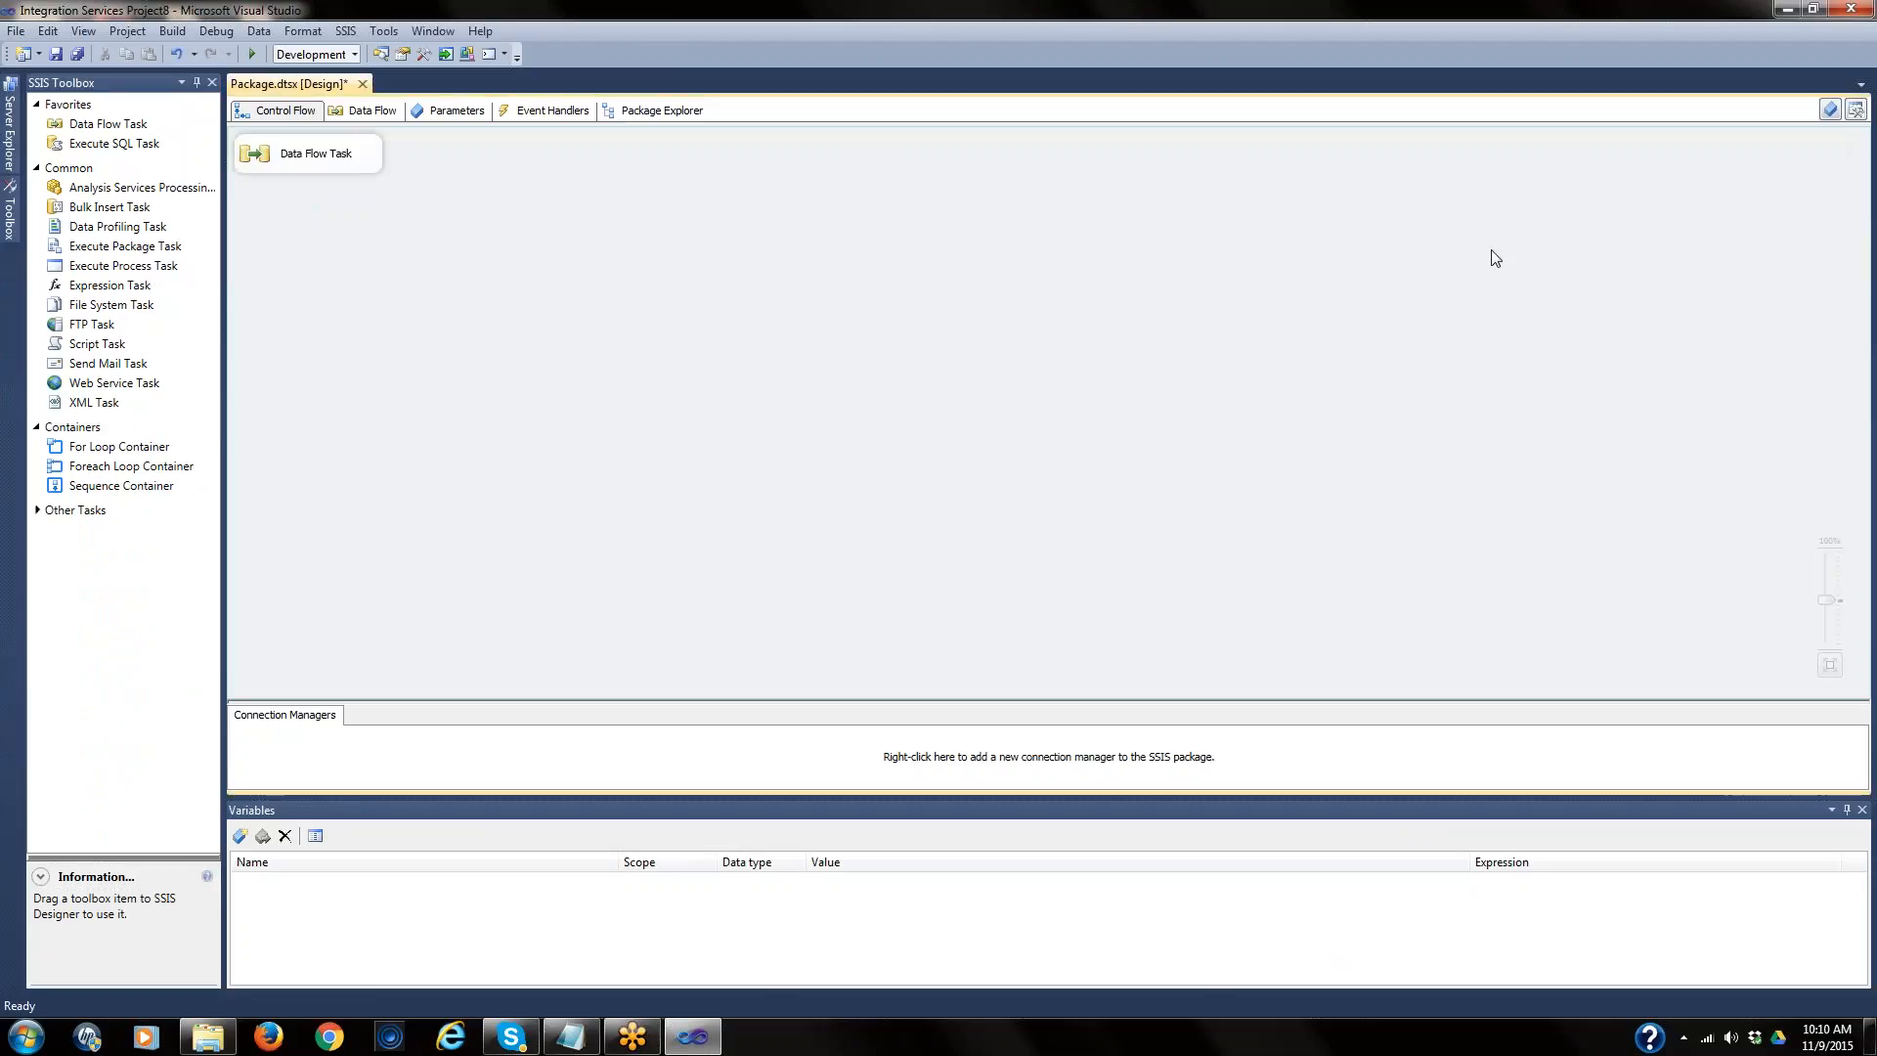
key(Tab)
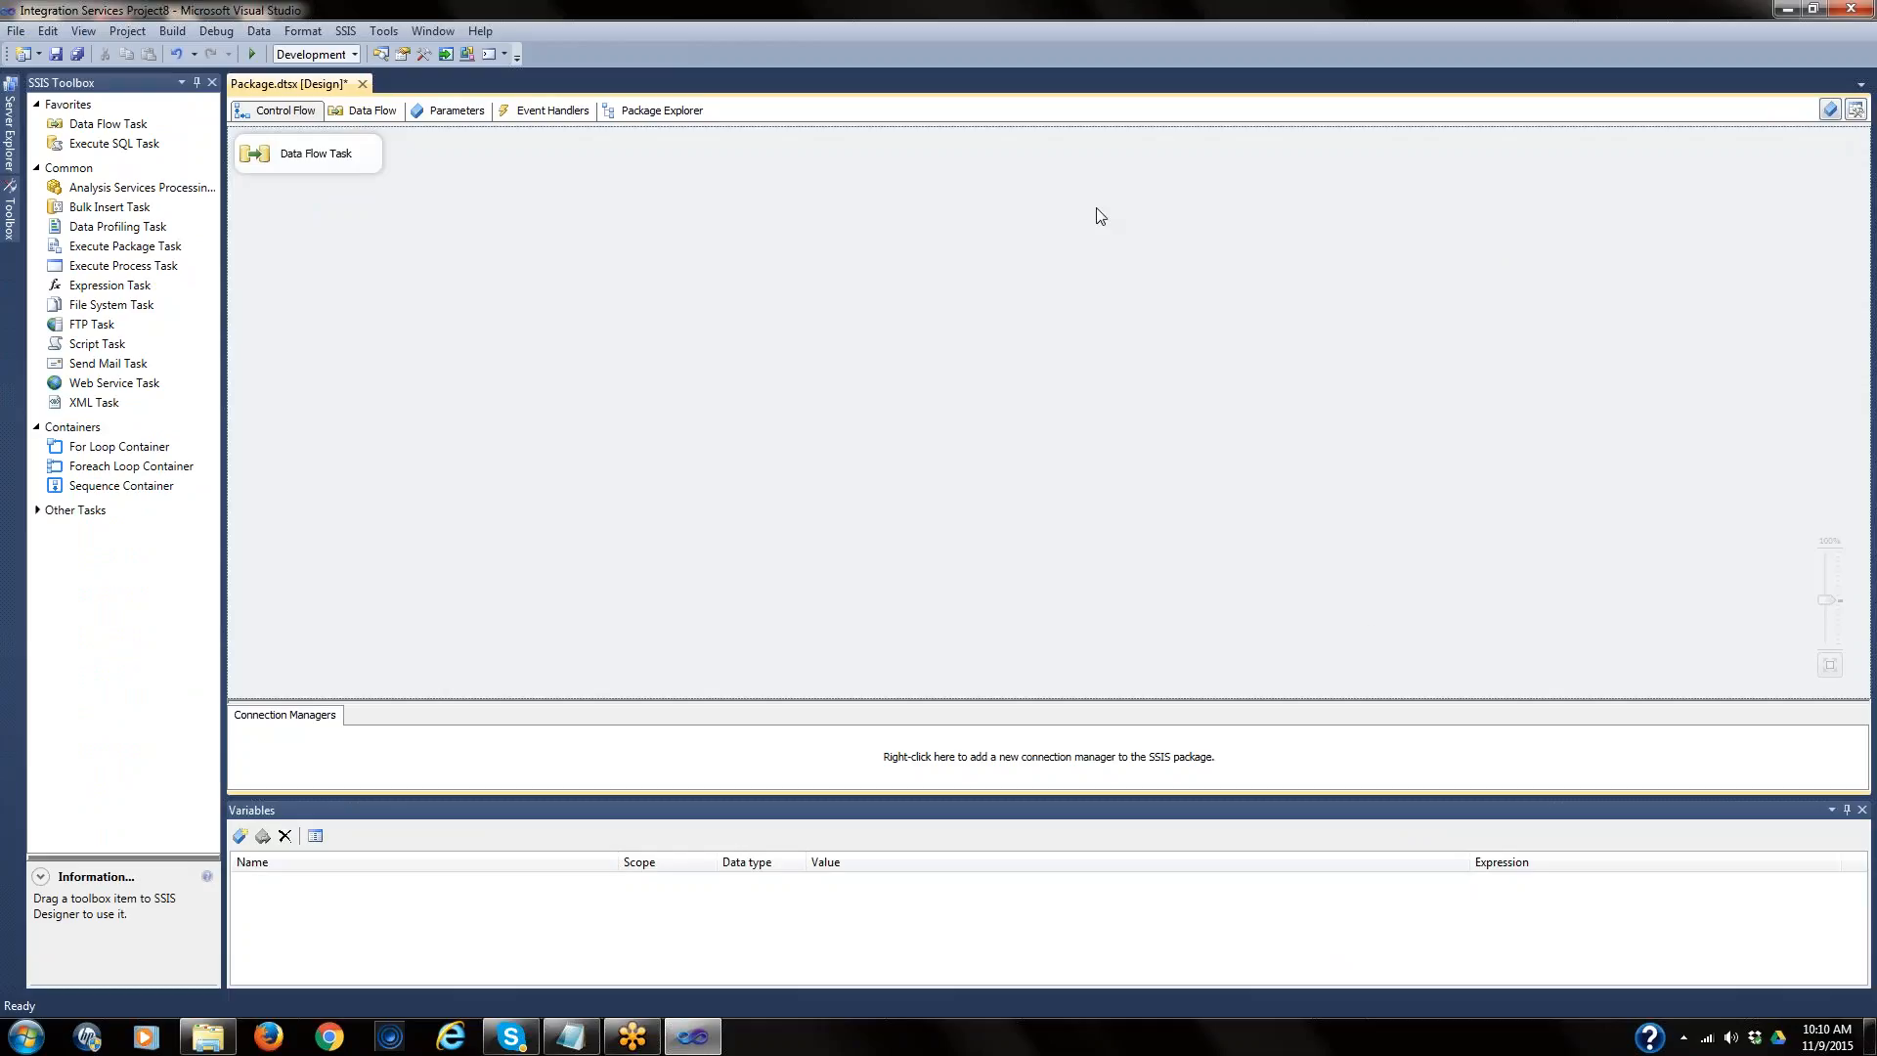
- Show the Solution Explorer and rename the package Package.dtsx as Ali DB.dtsx
click(84, 32)
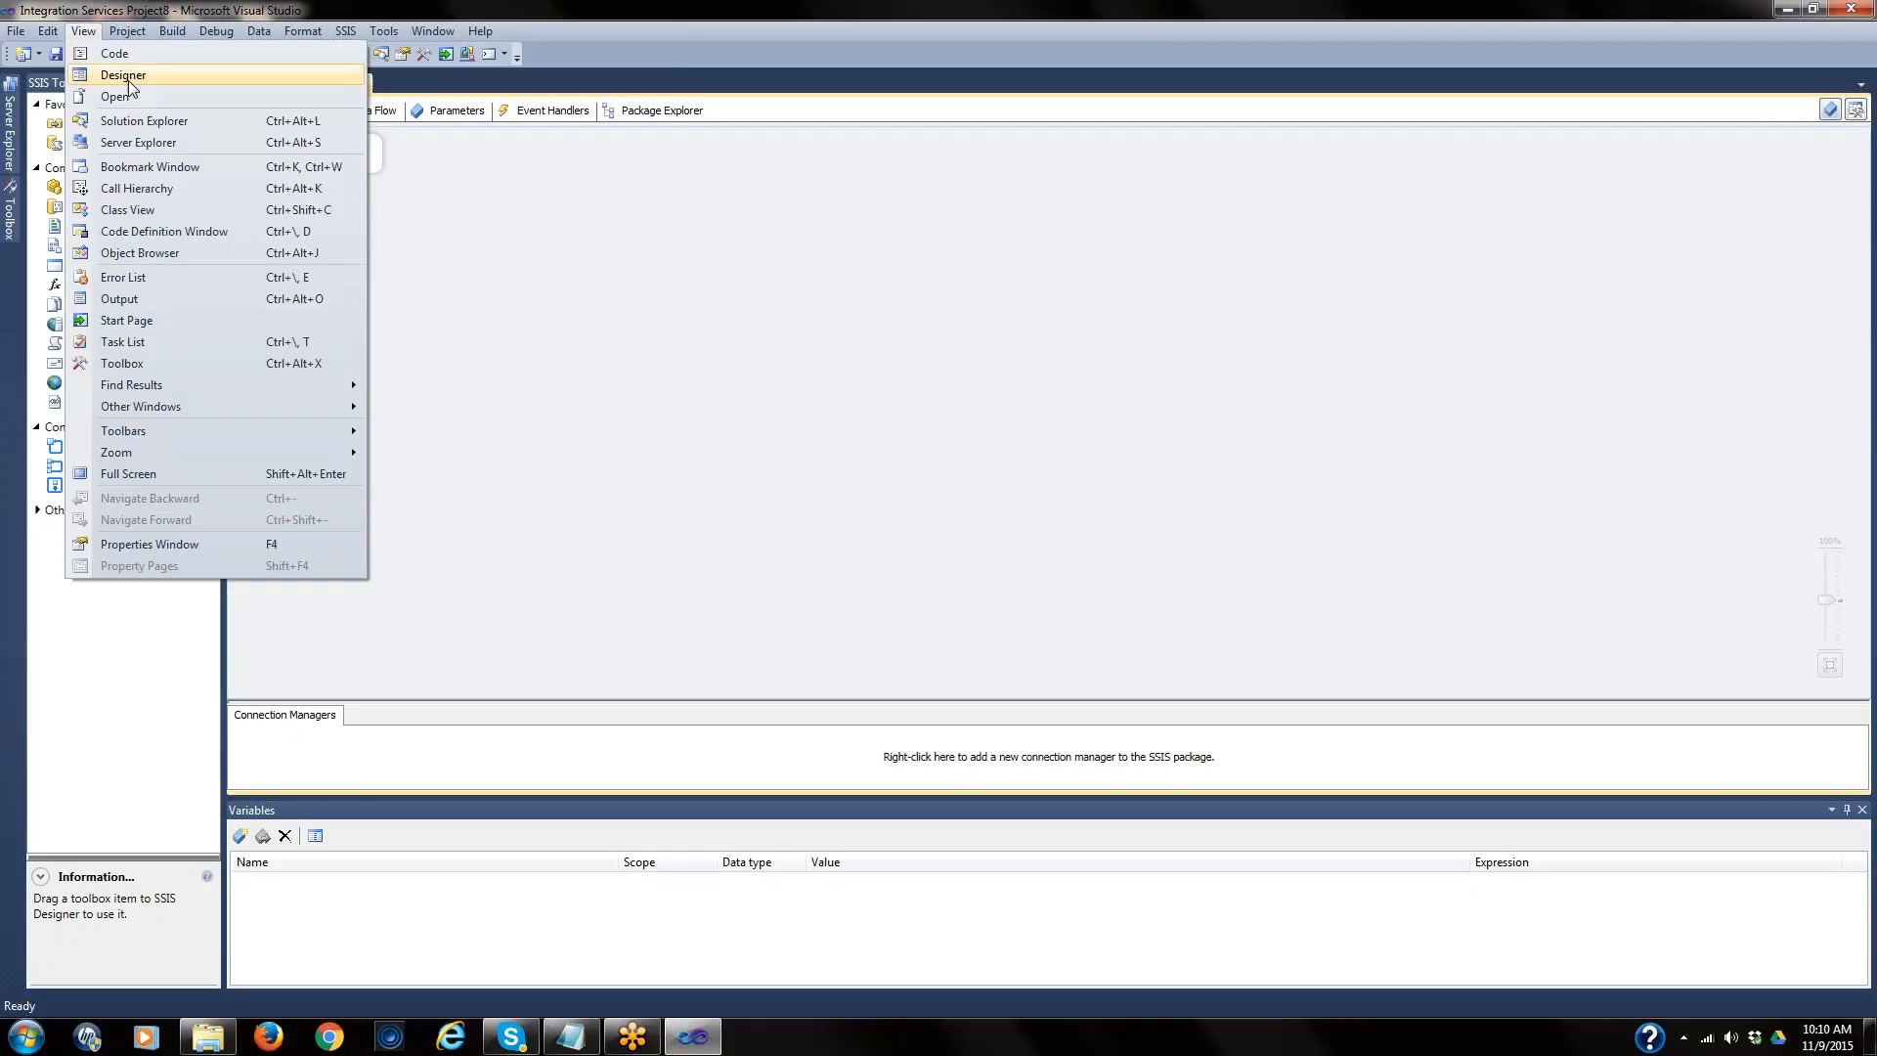
click(138, 122)
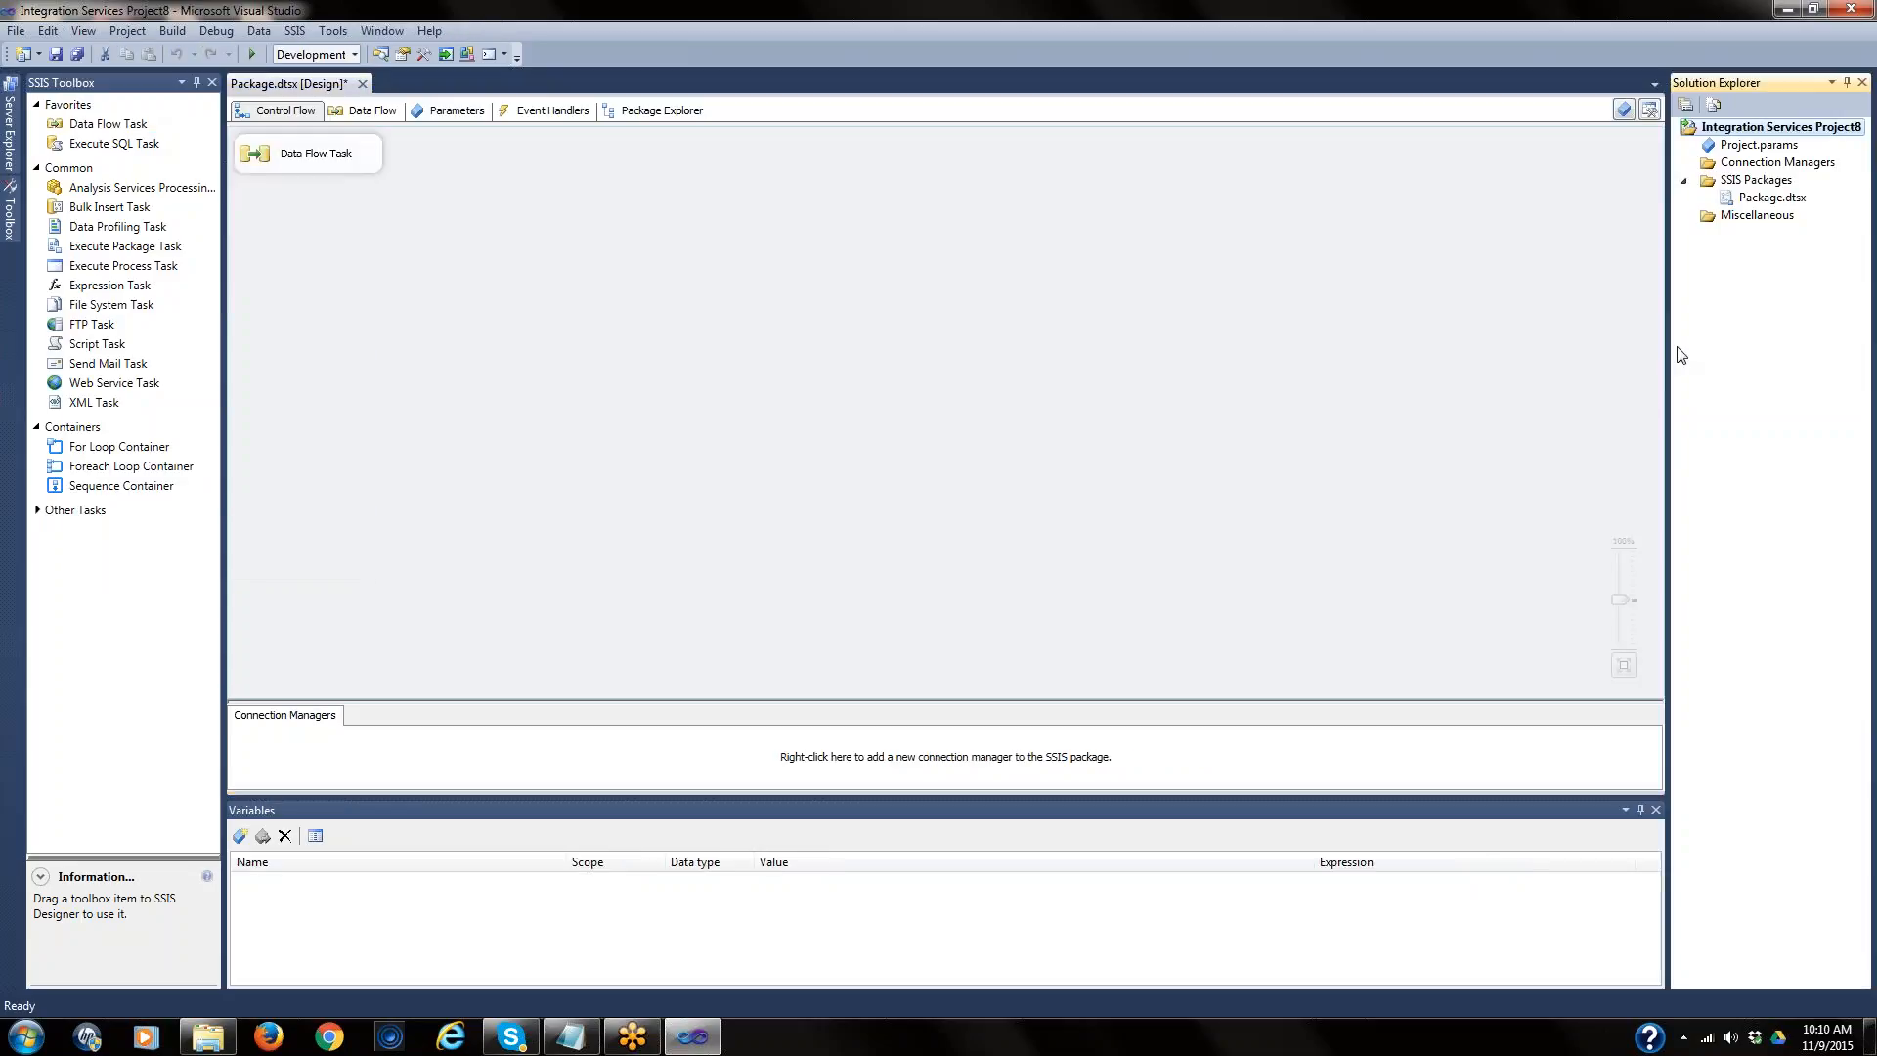
click(1772, 199)
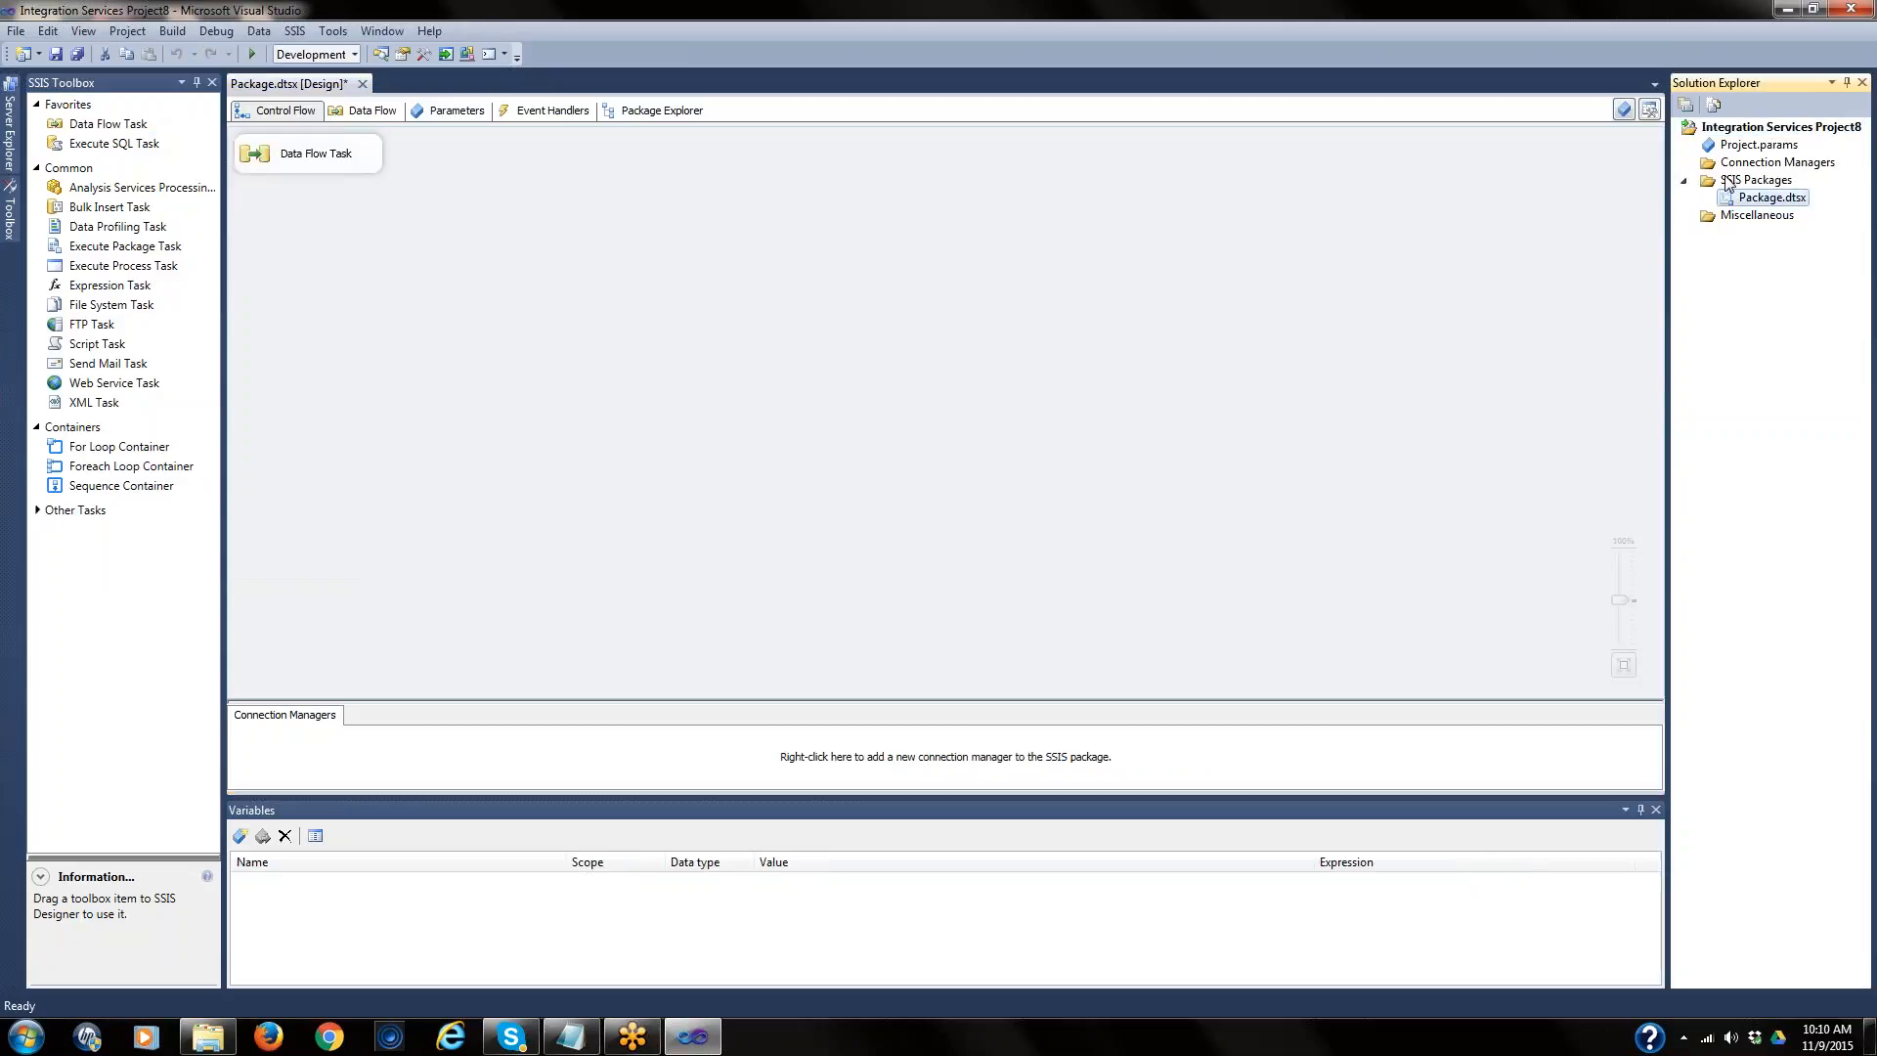
click(1729, 182)
click(1760, 199)
key(F2)
drag(1783, 202, 1738, 200)
text(Ali DB)
key(Return)
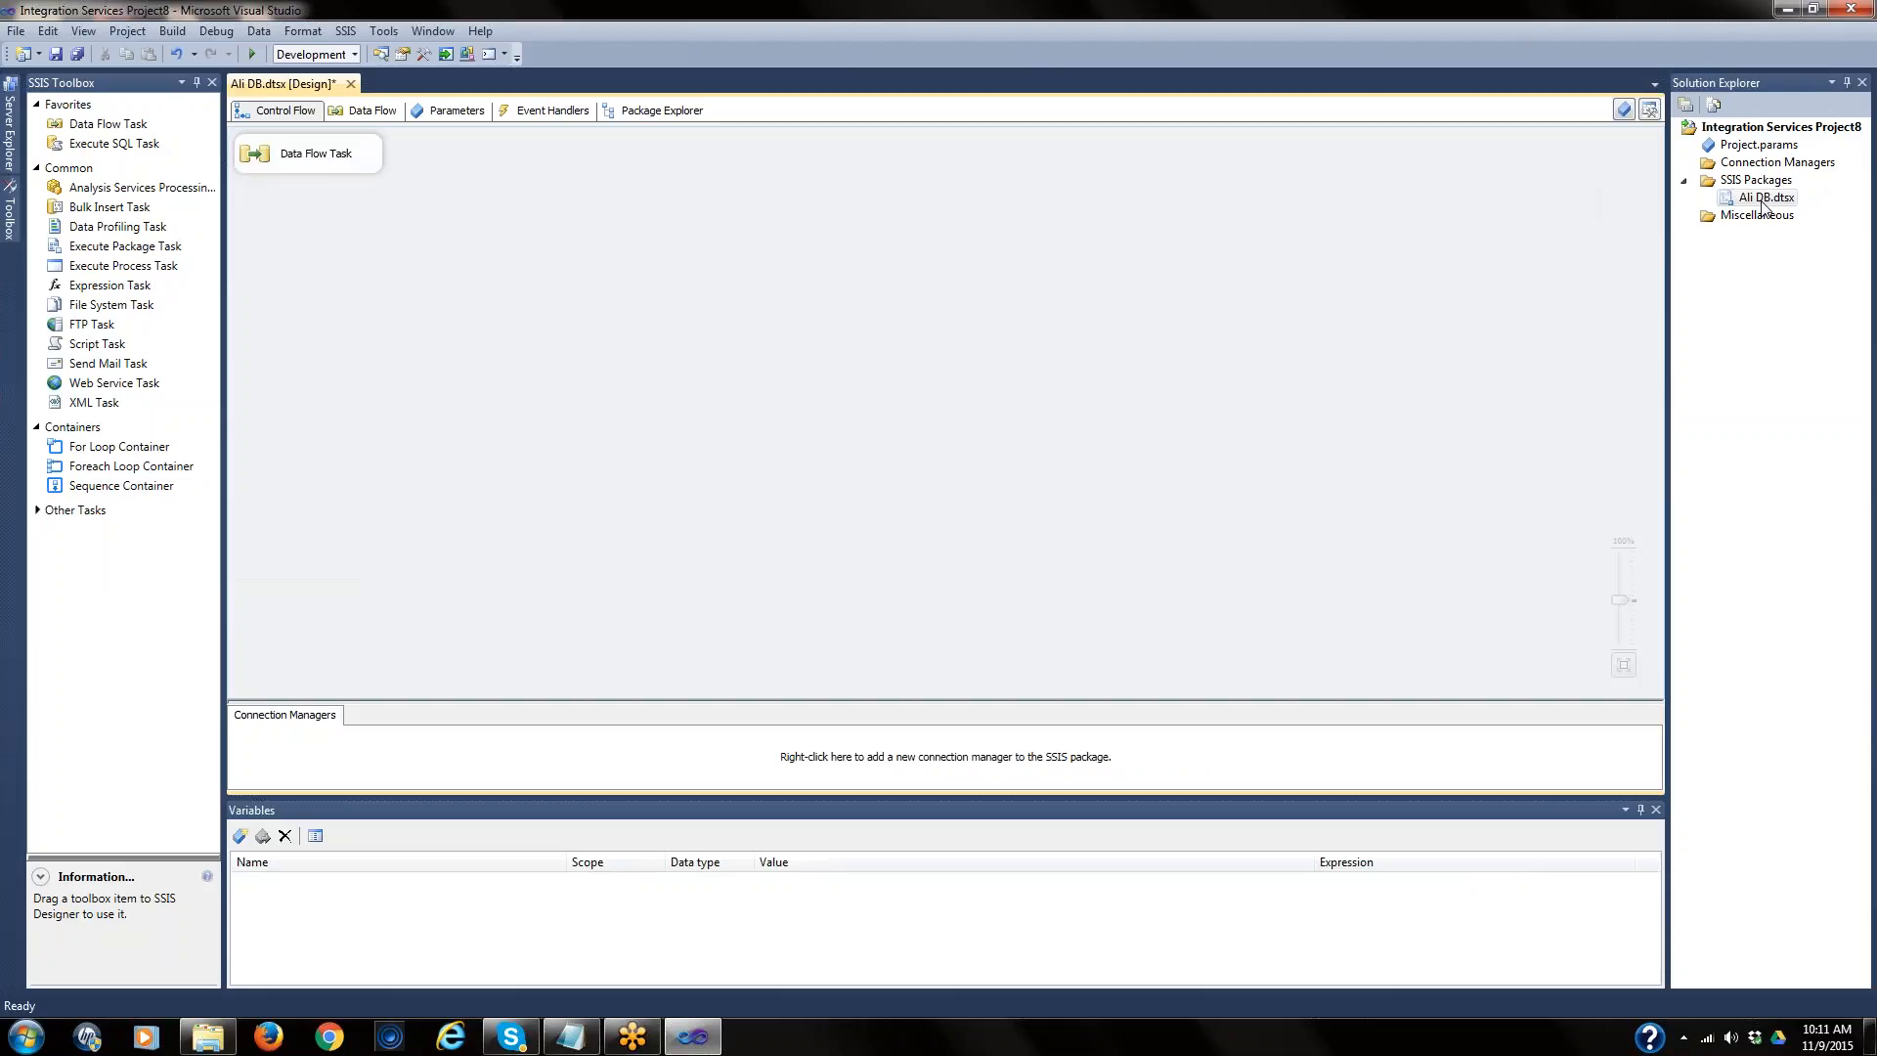
- Open the Data Flow Task from the control flow to design its data flow
click(377, 114)
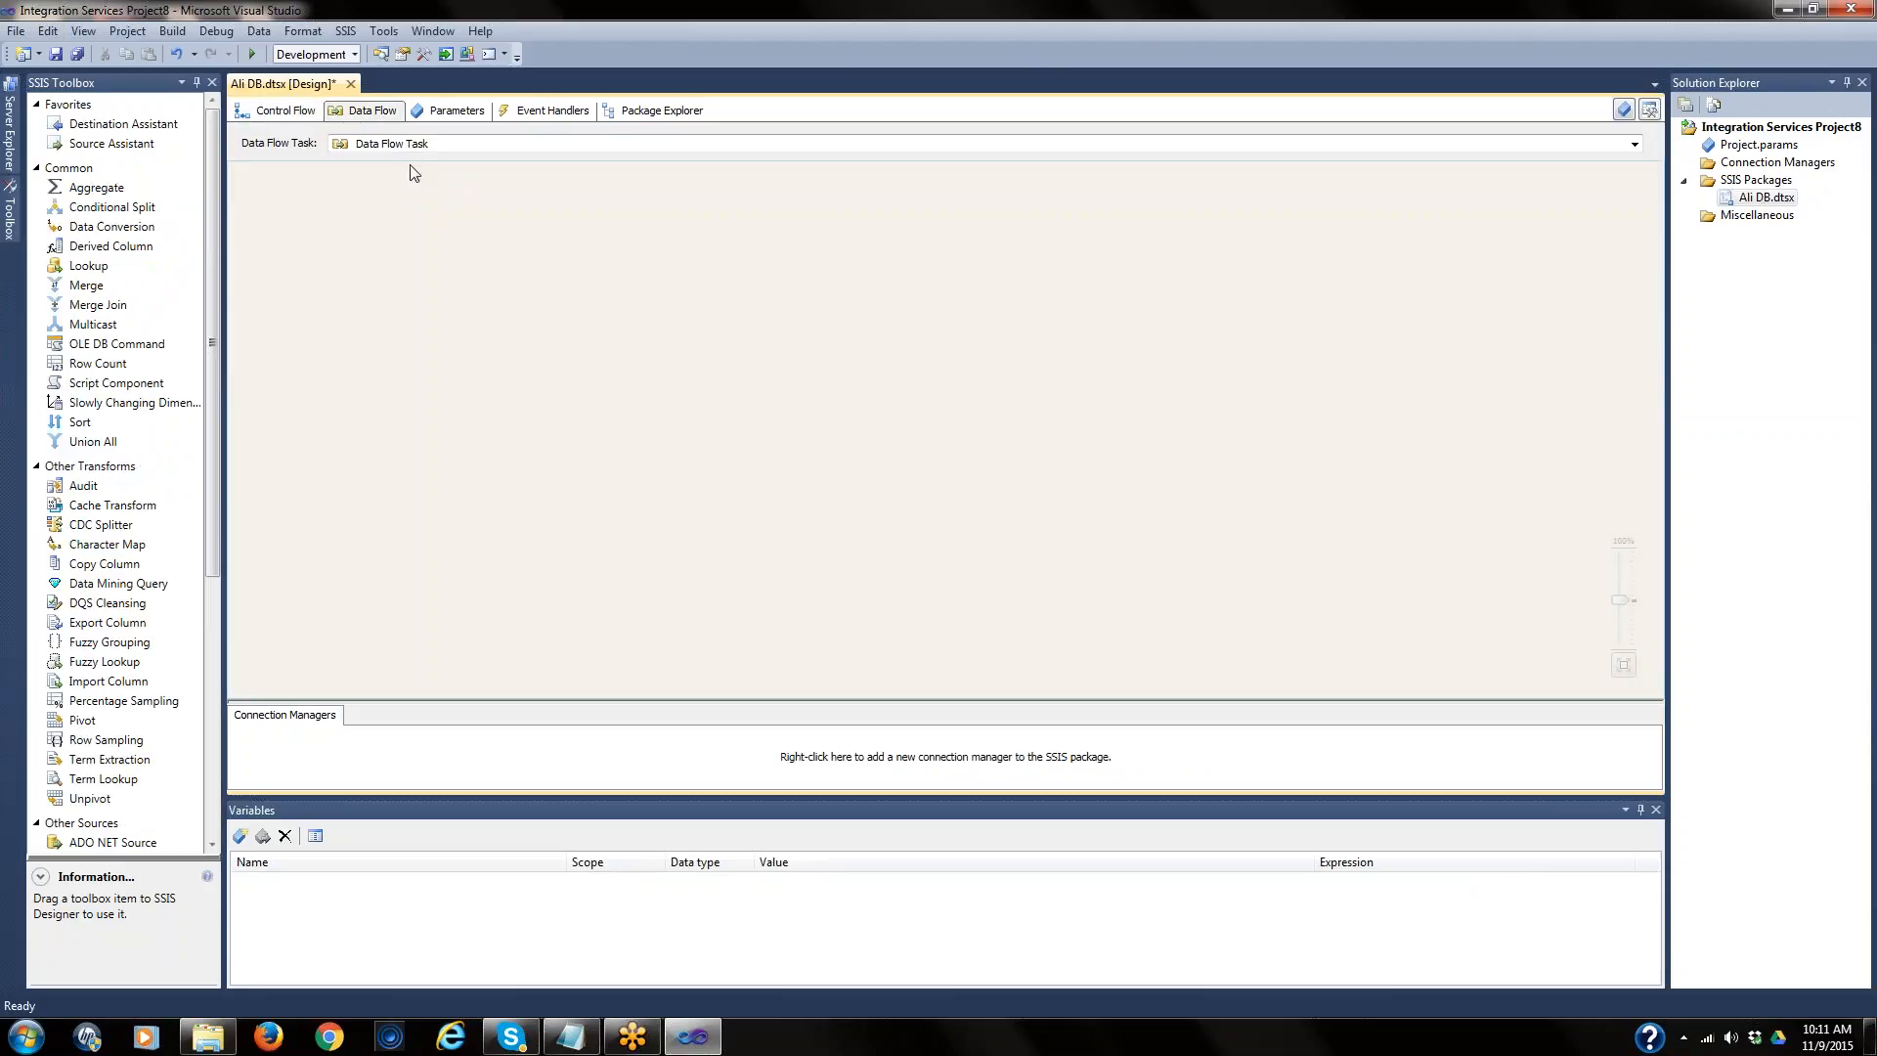
click(288, 111)
double_click(323, 155)
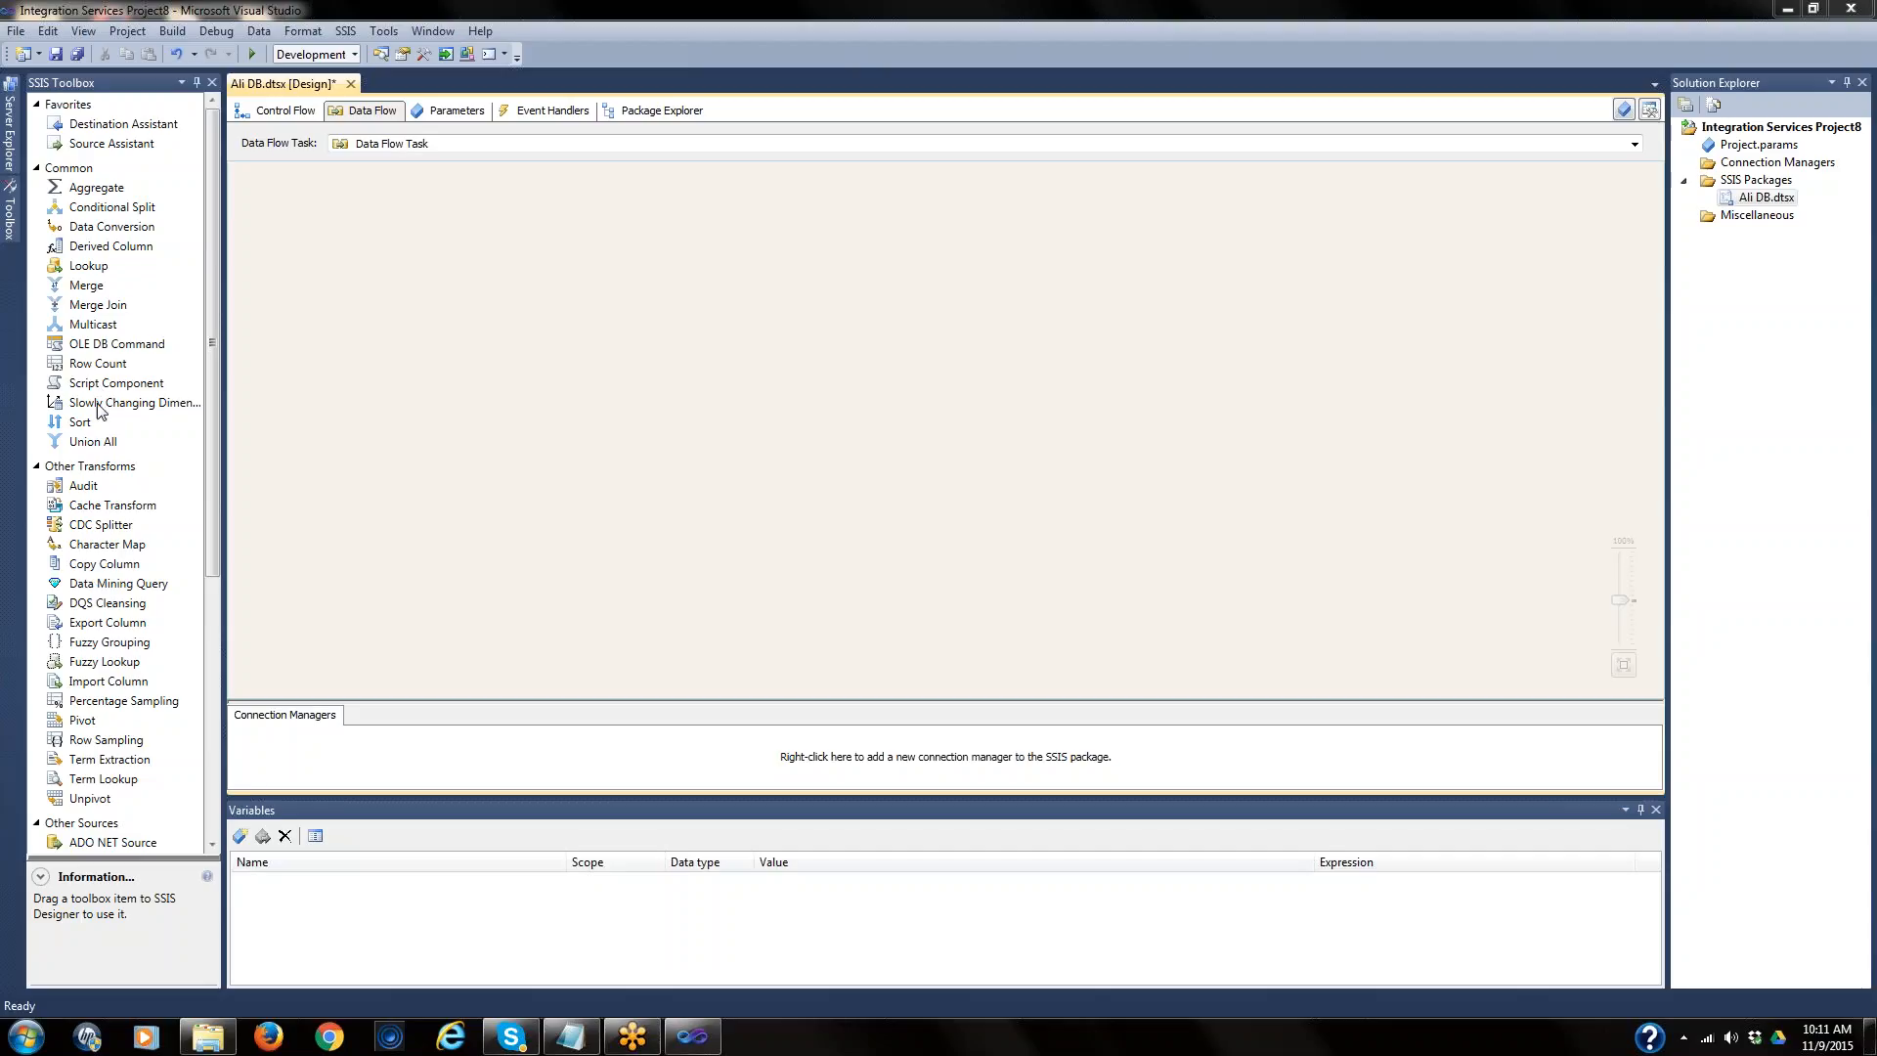
- Add two Excel Sources to the data flow and place the first near the upper middle of the canvas
click(125, 504)
scroll(125, 505, down, 2)
scroll(125, 504, down, 5)
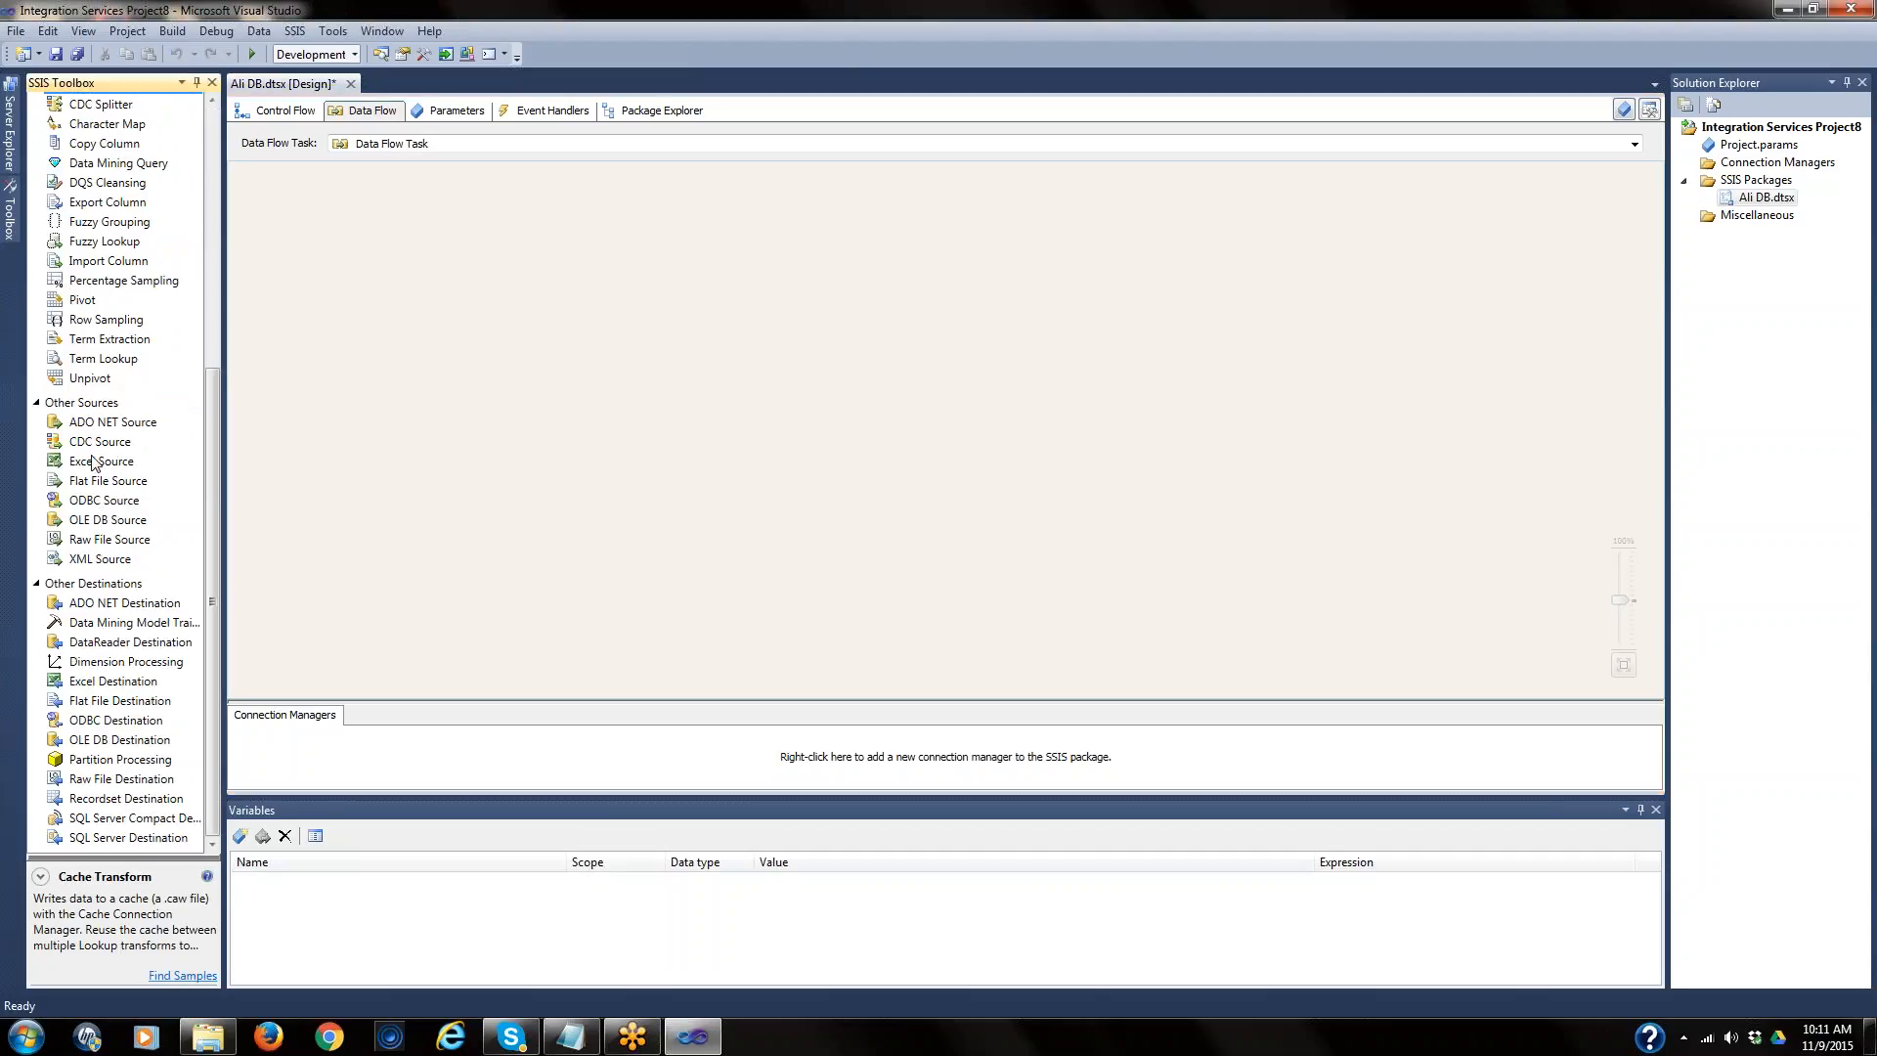
click(93, 460)
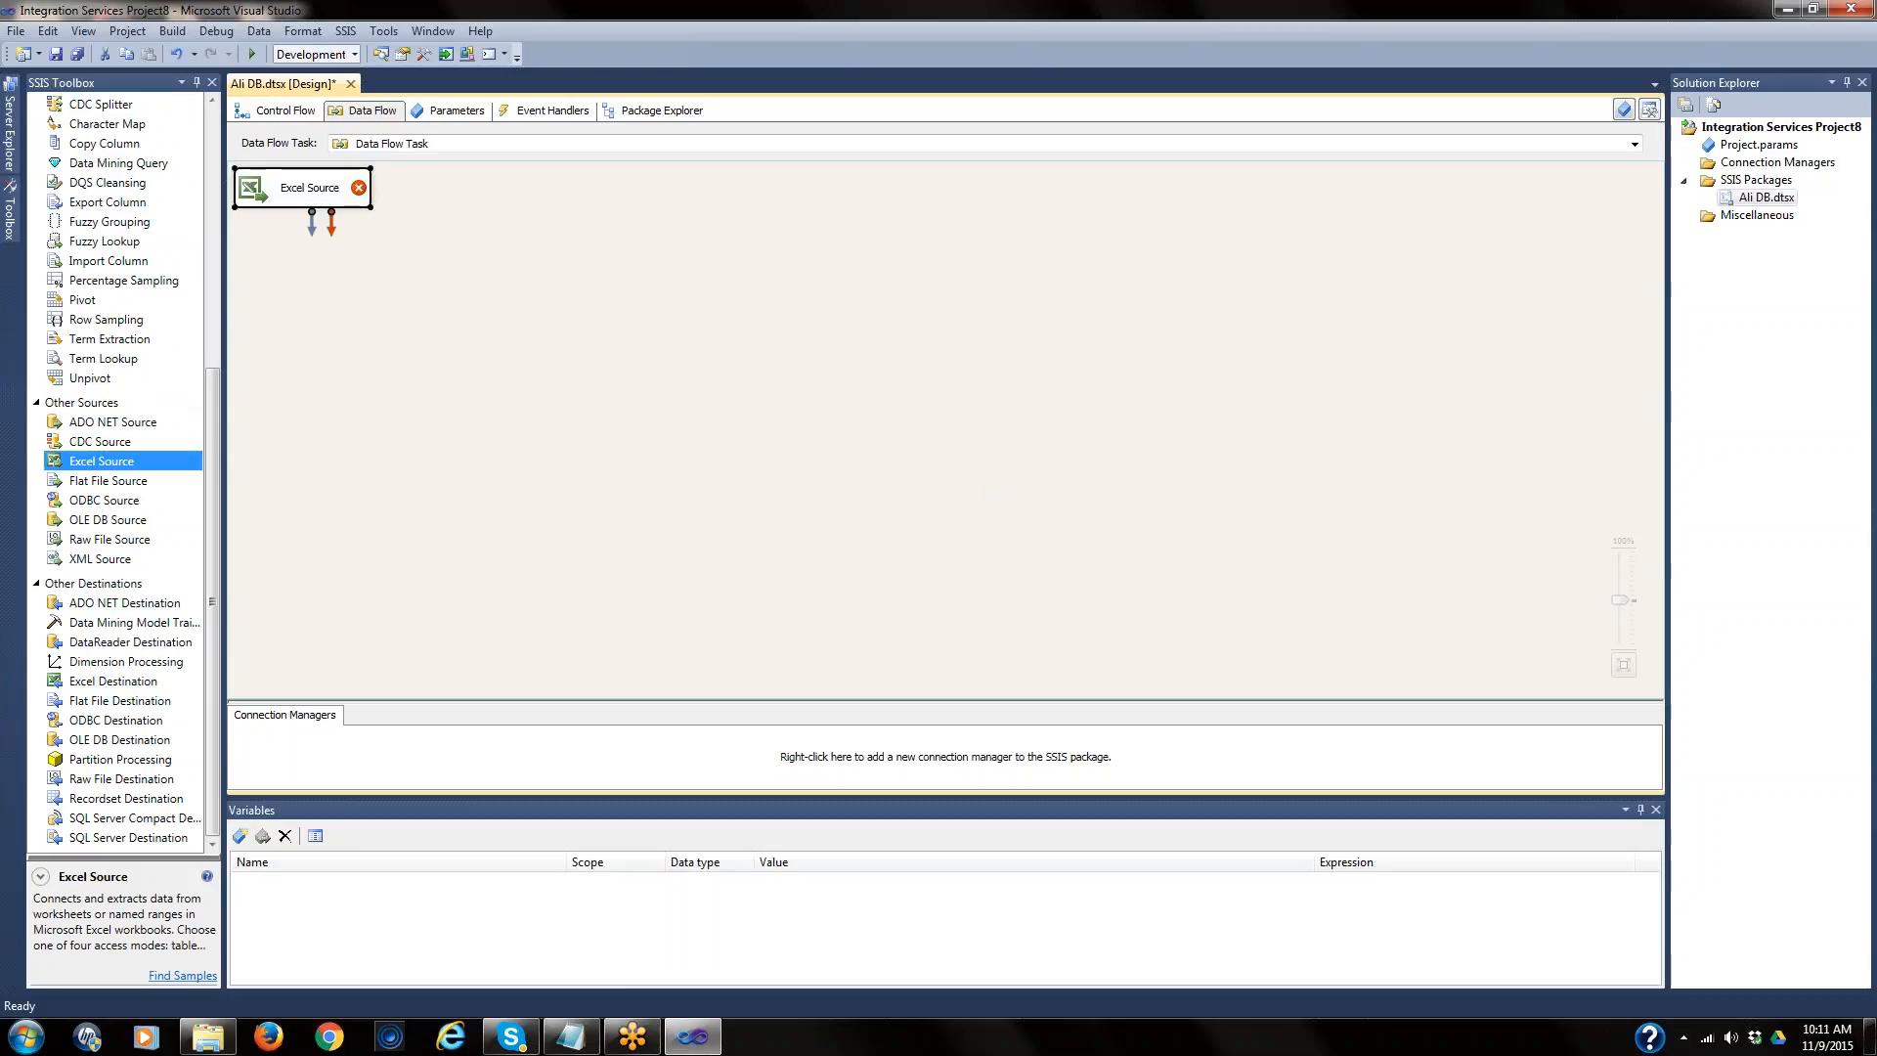
drag(103, 460, 794, 479)
drag(323, 196, 856, 243)
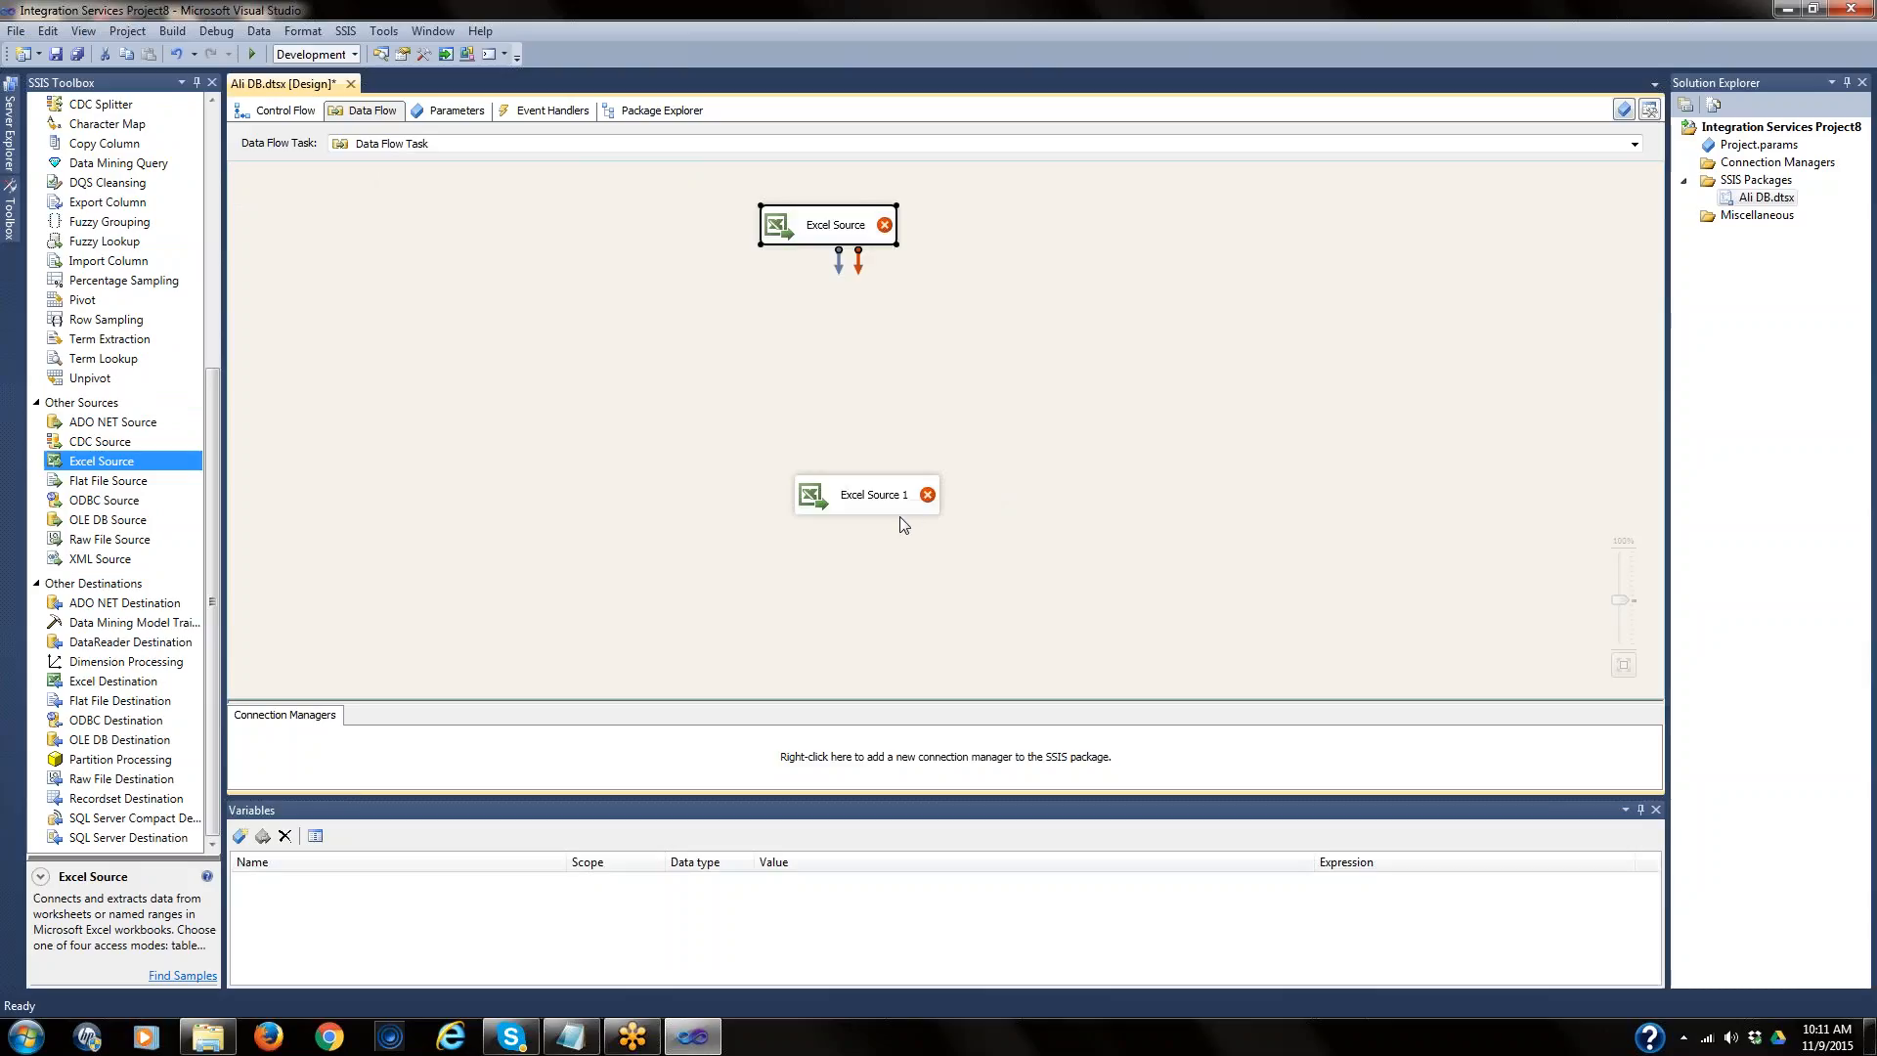
- Delete the duplicate lower Excel Source from the data flow
drag(874, 509, 814, 493)
mouse_move(872, 481)
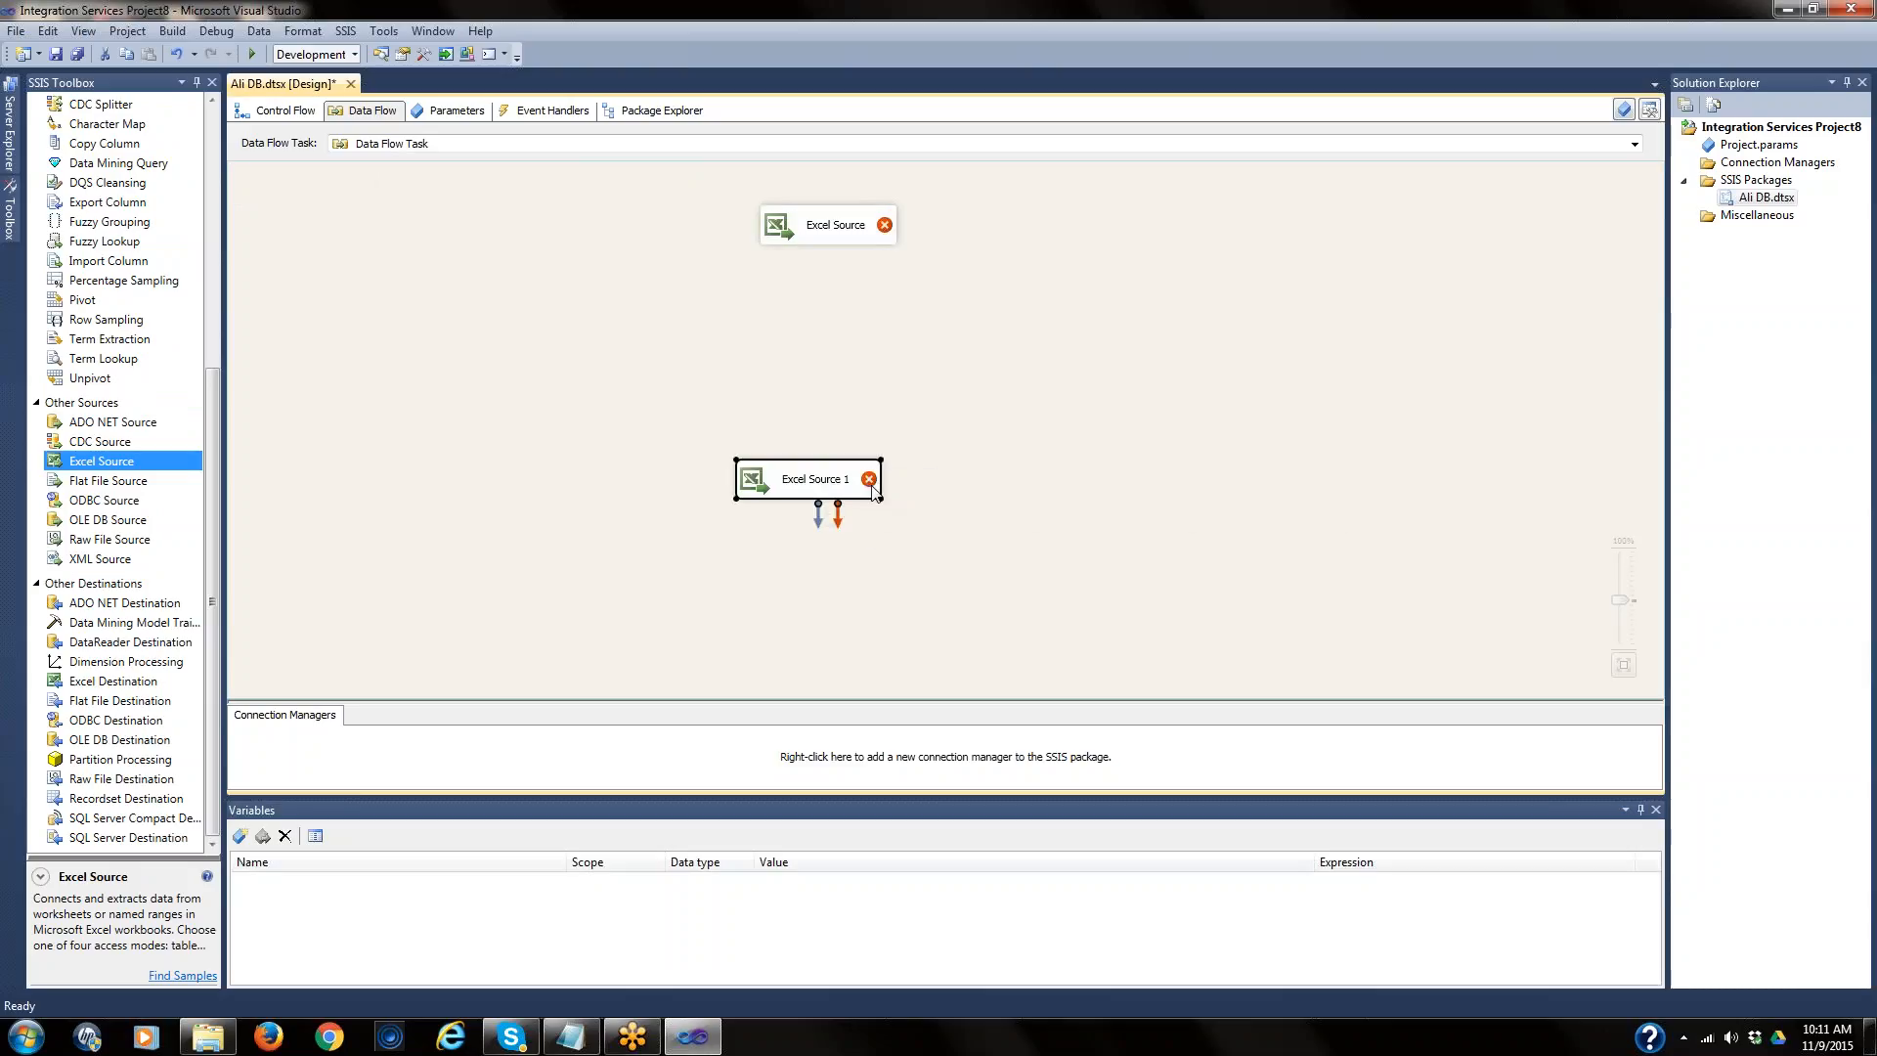
right_click(826, 473)
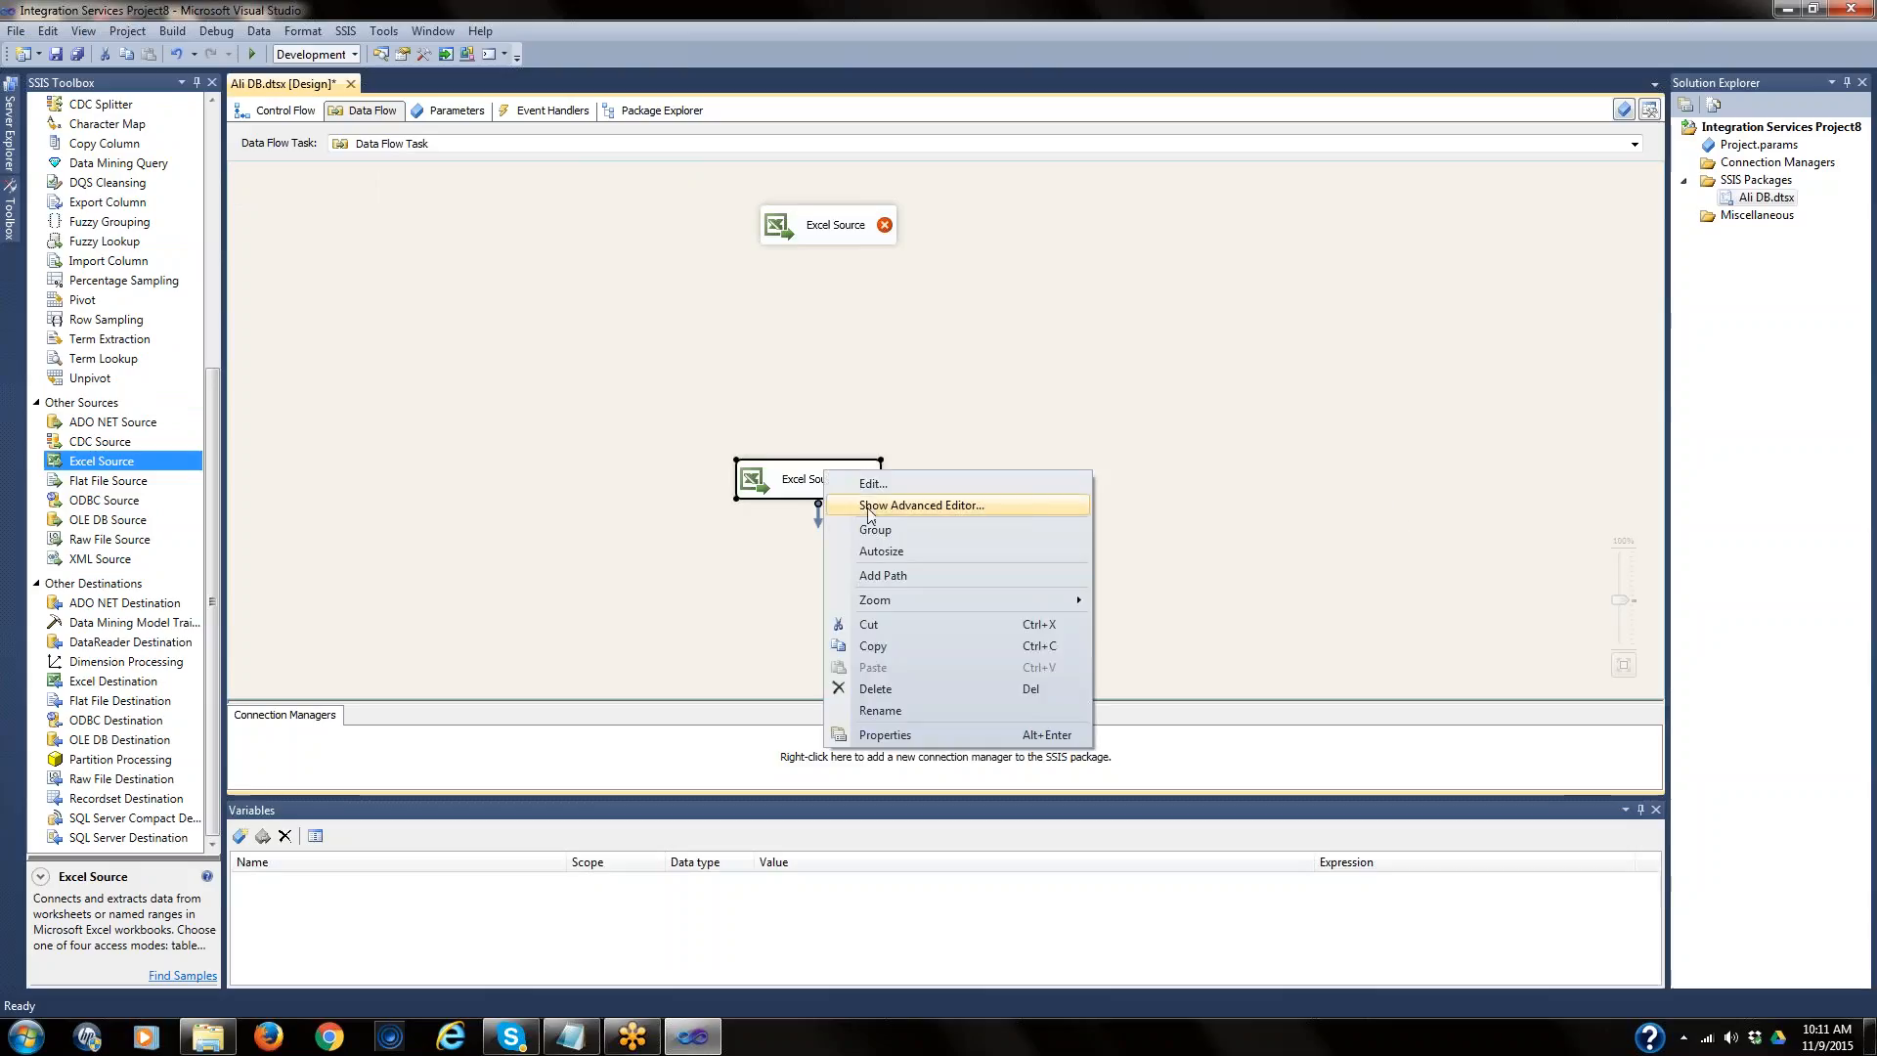
click(901, 689)
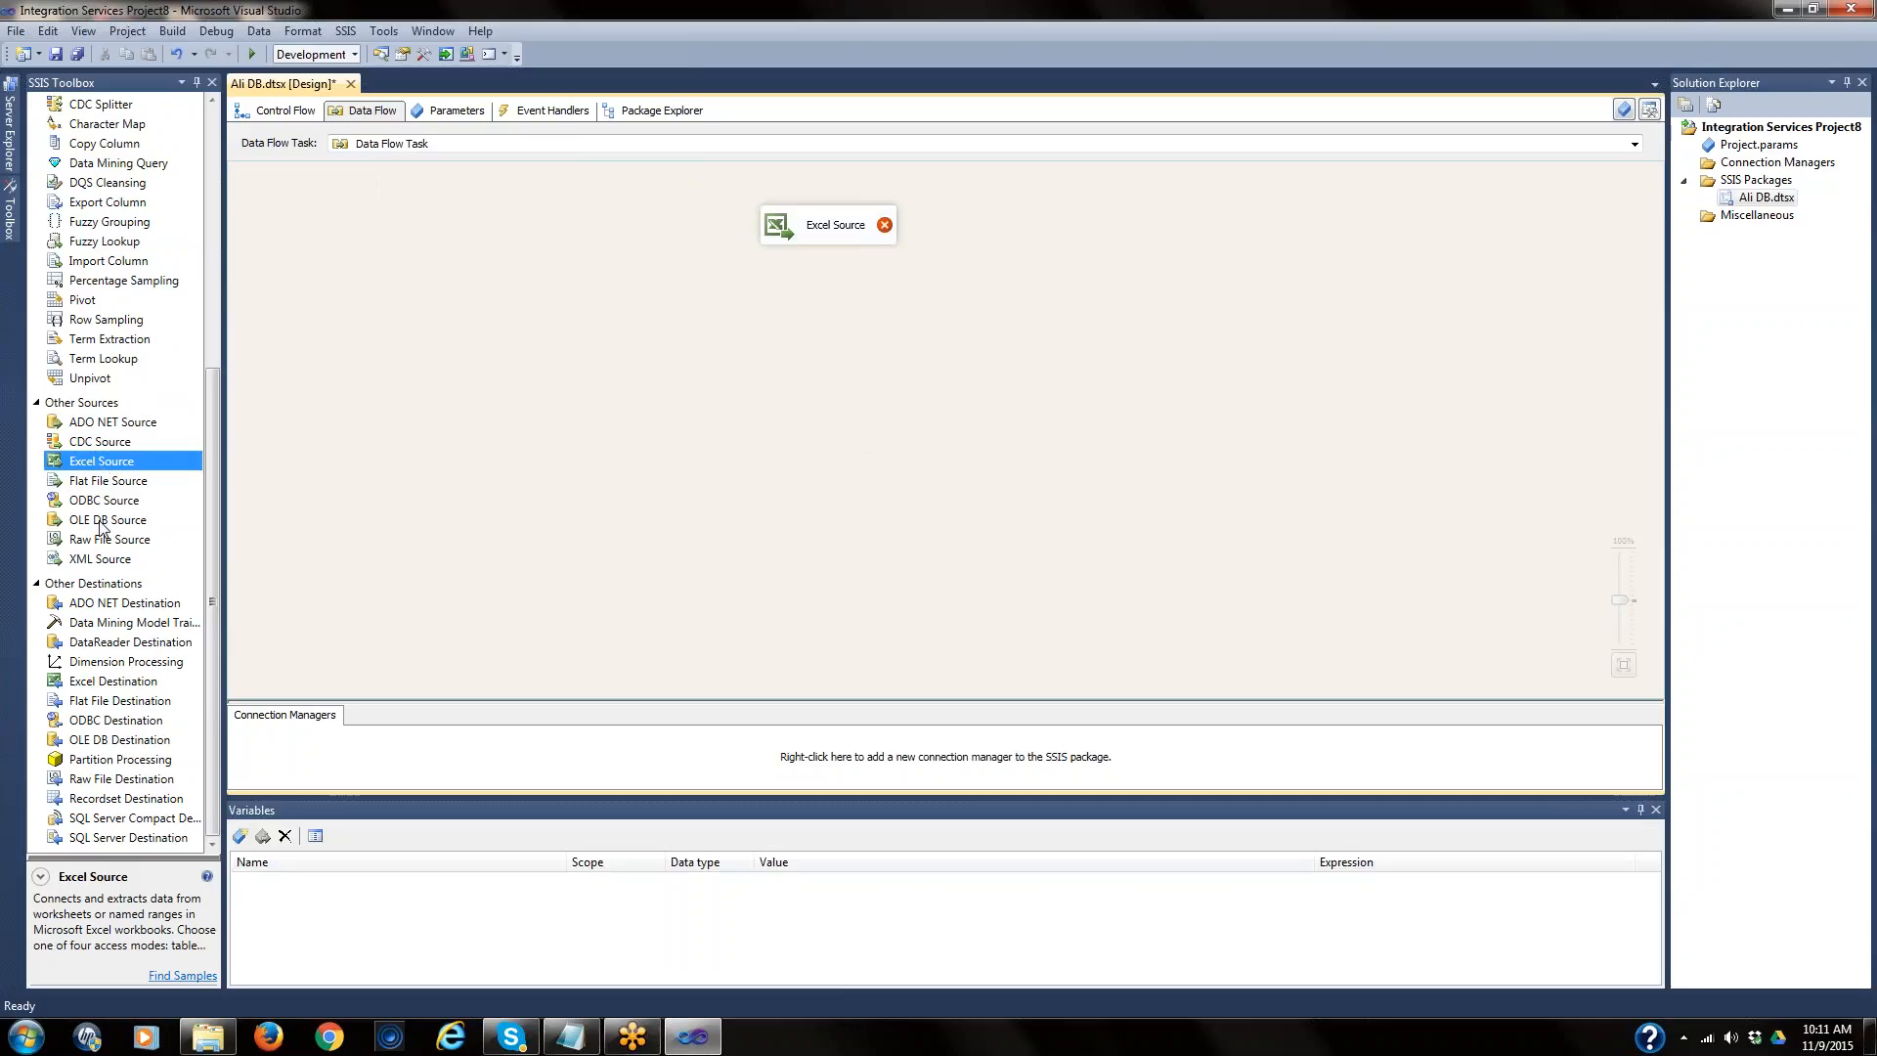
drag(101, 520, 876, 426)
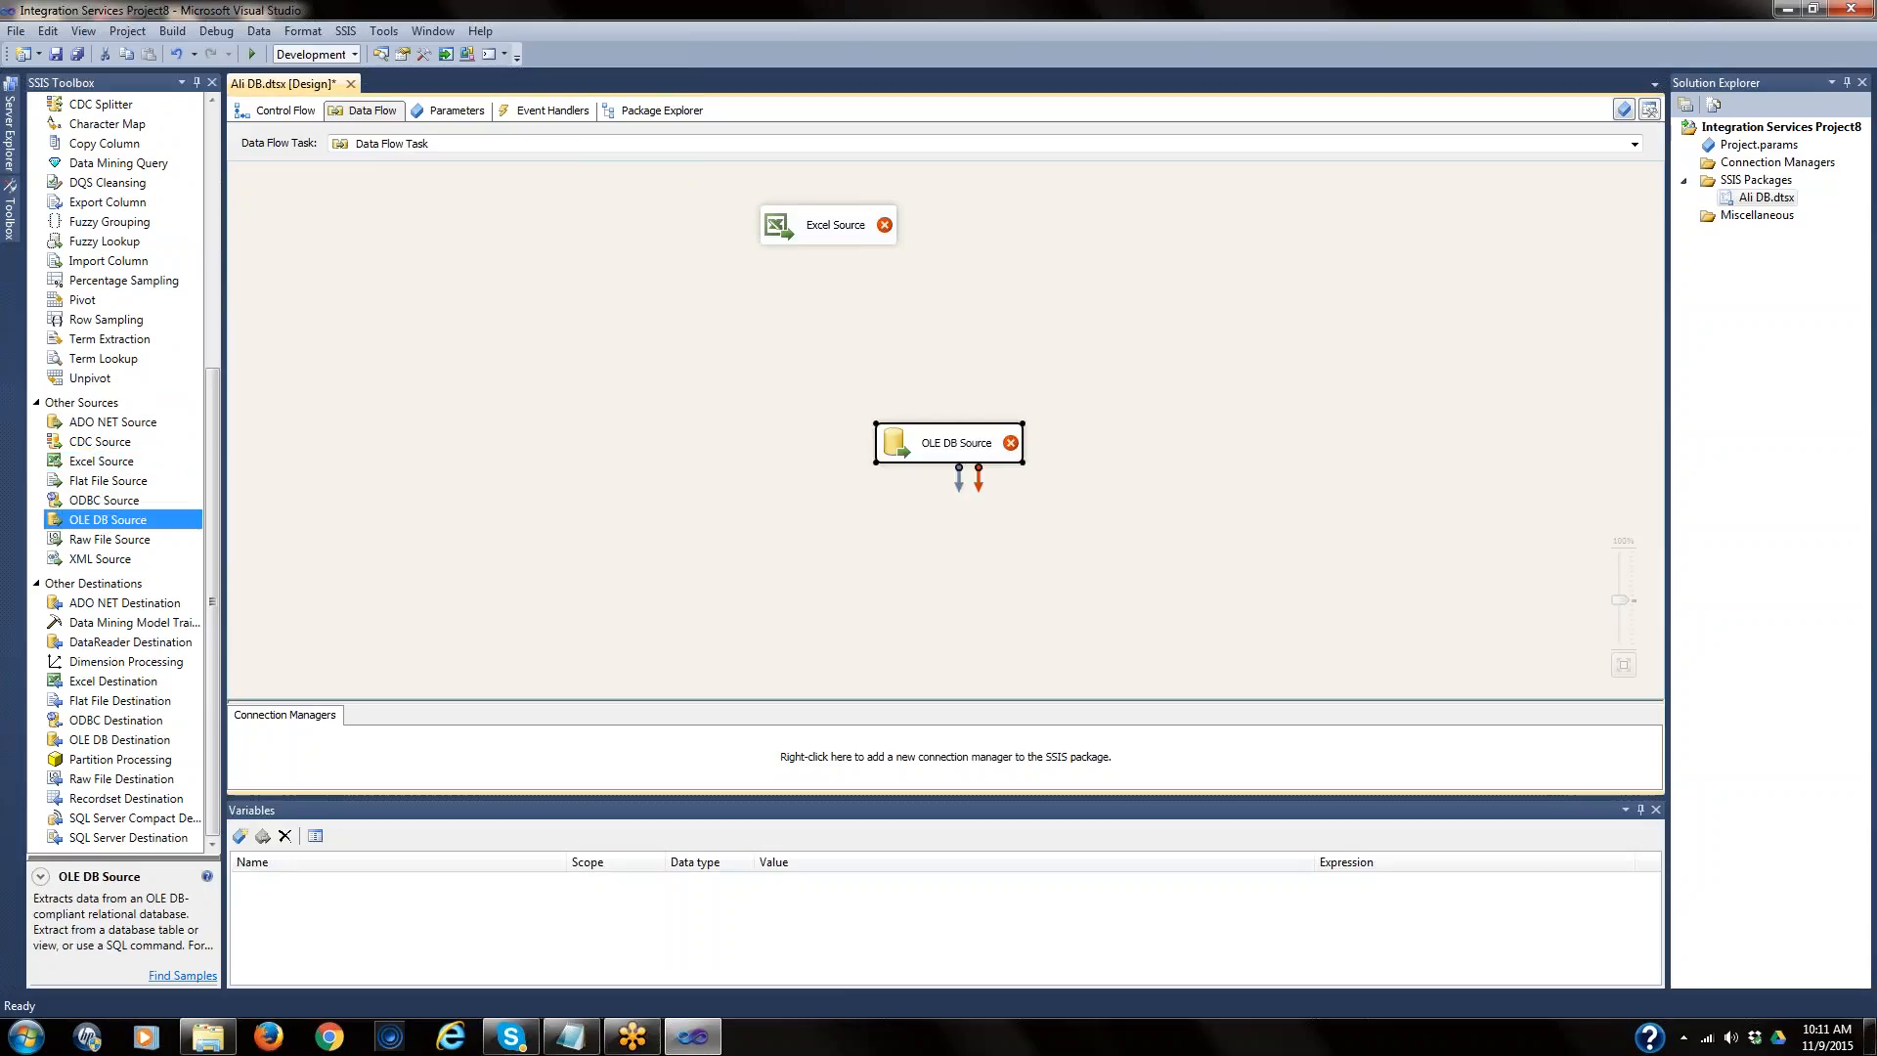
drag(1012, 450, 875, 440)
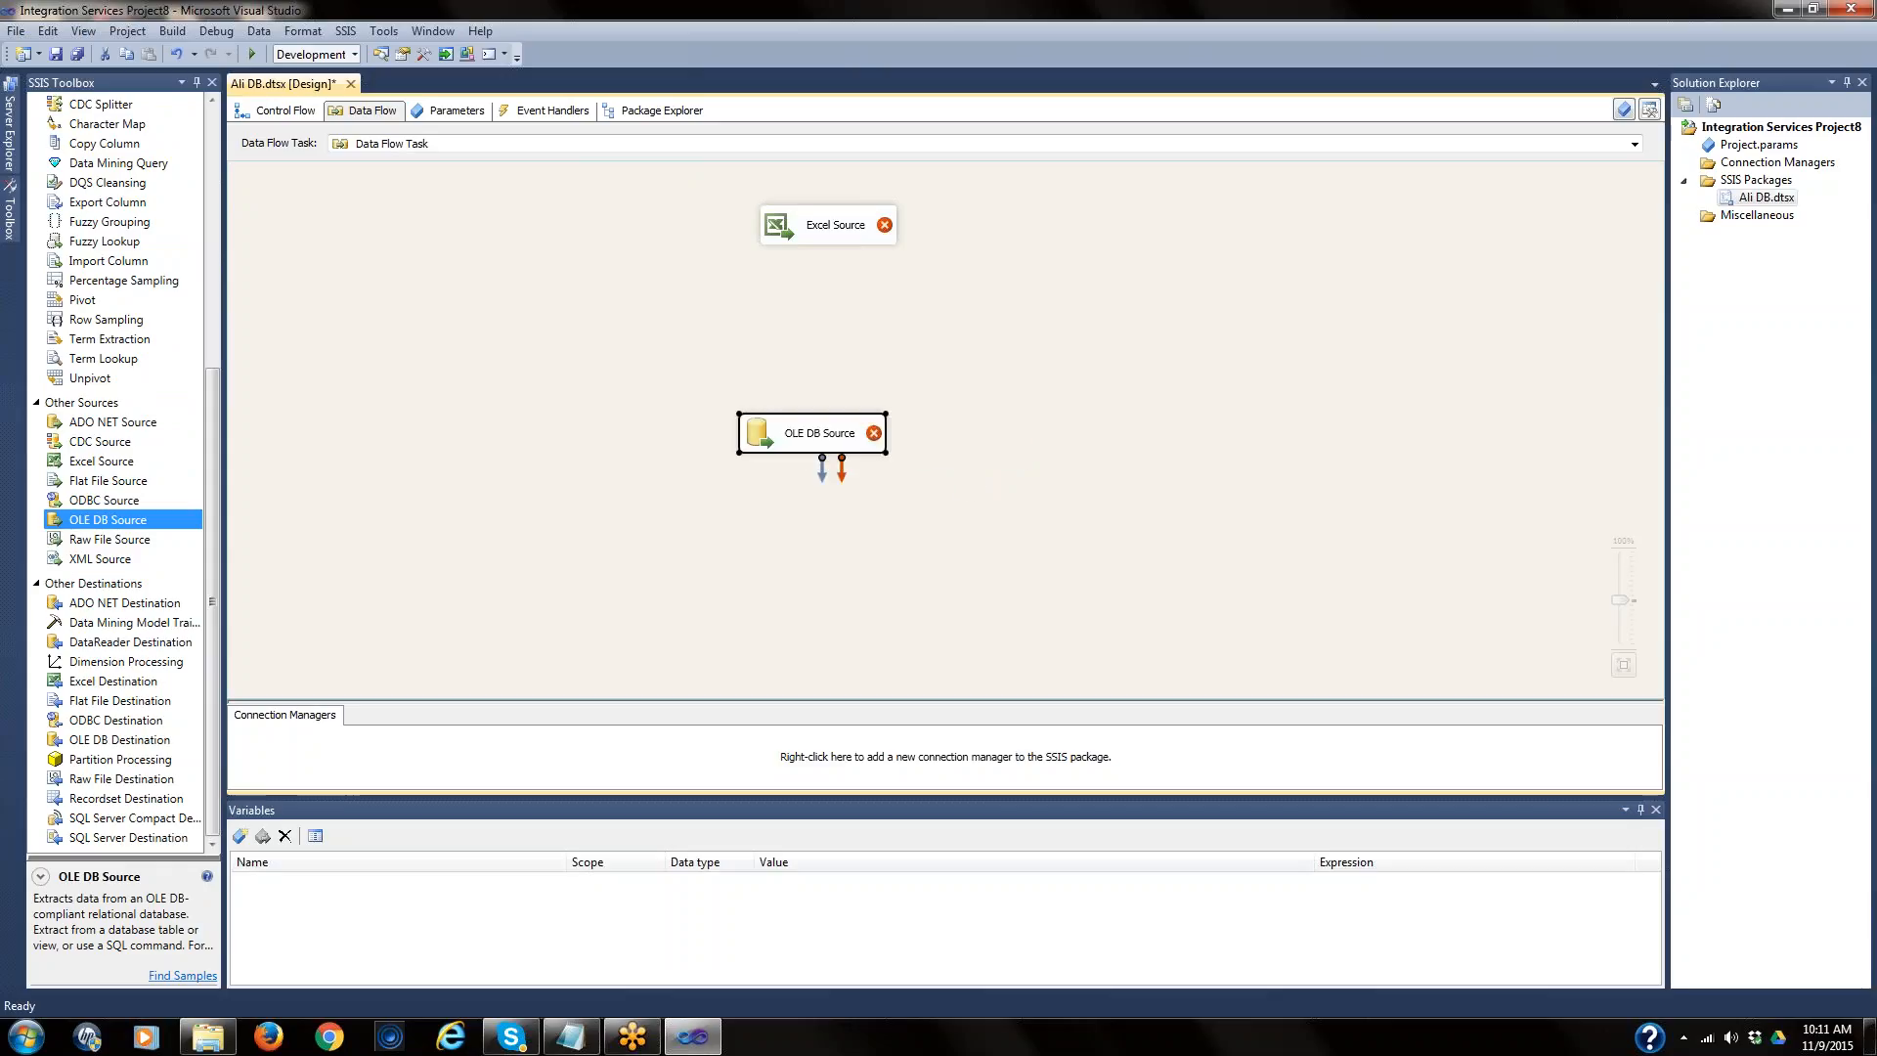
right_click(875, 440)
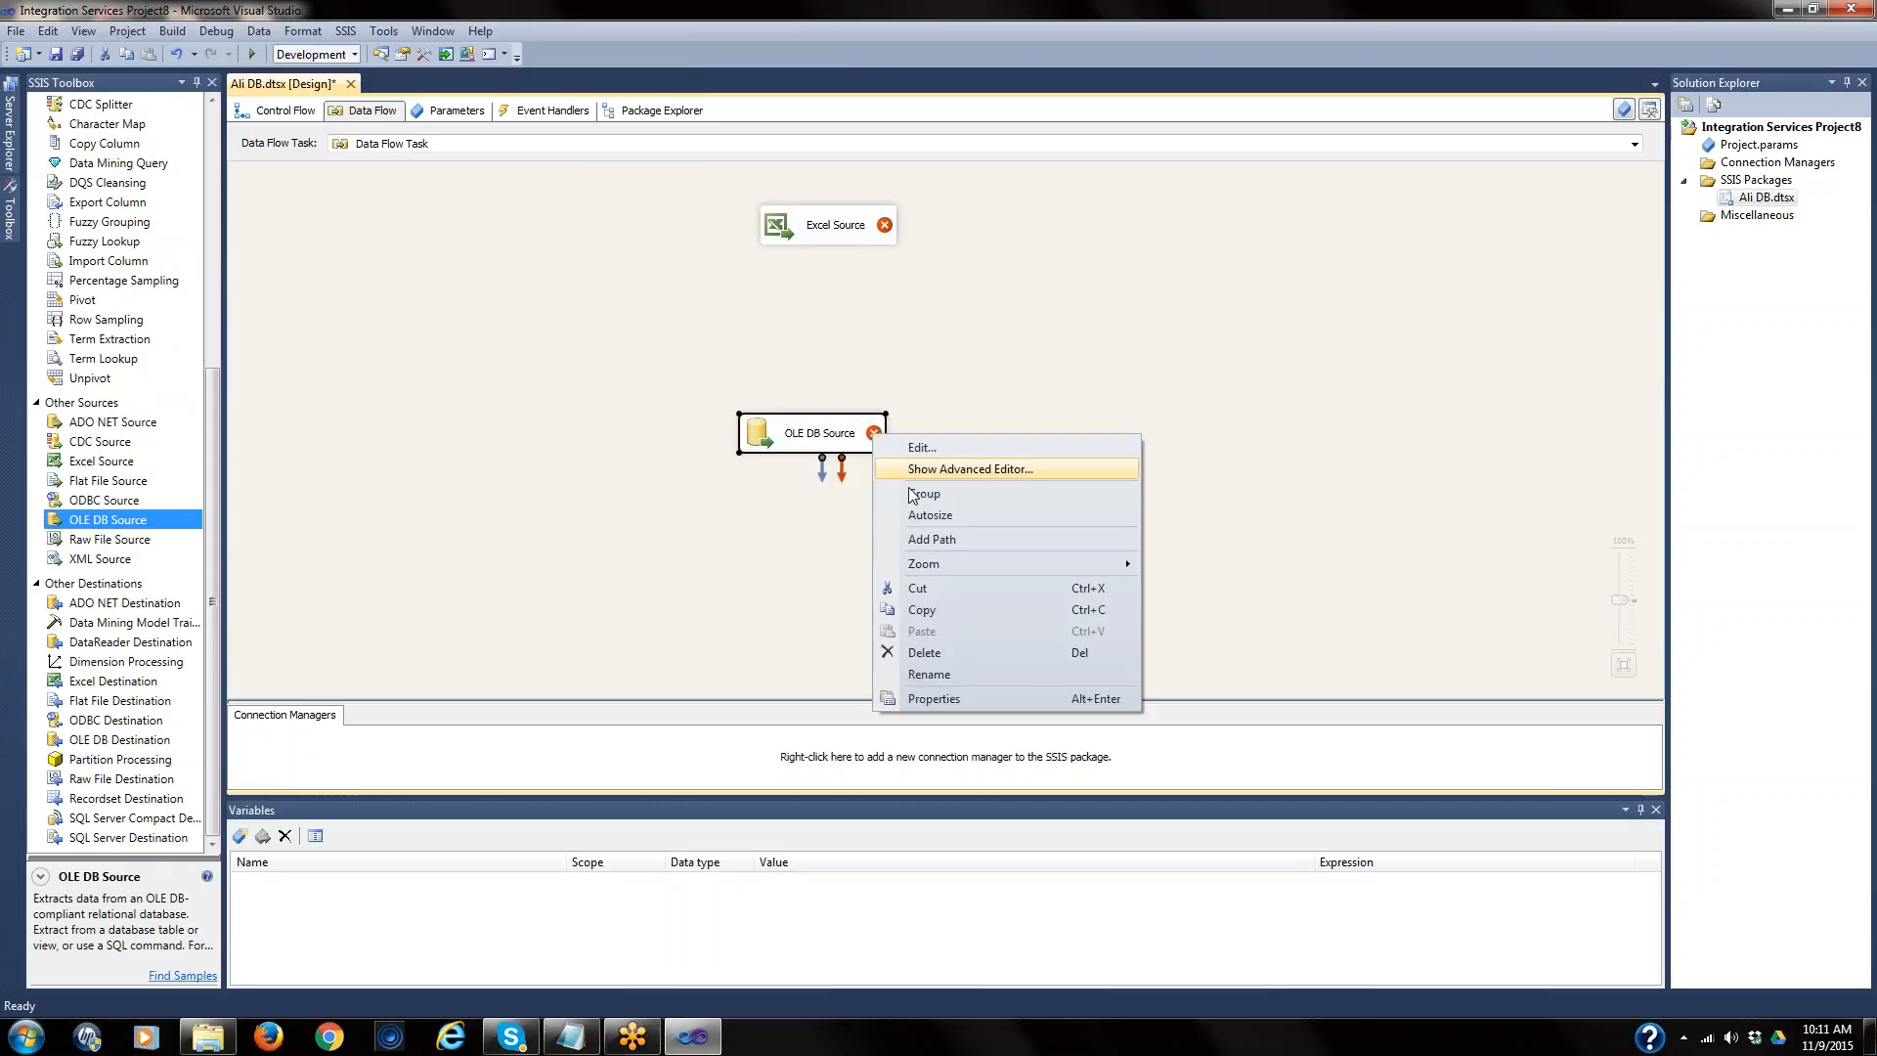
click(935, 651)
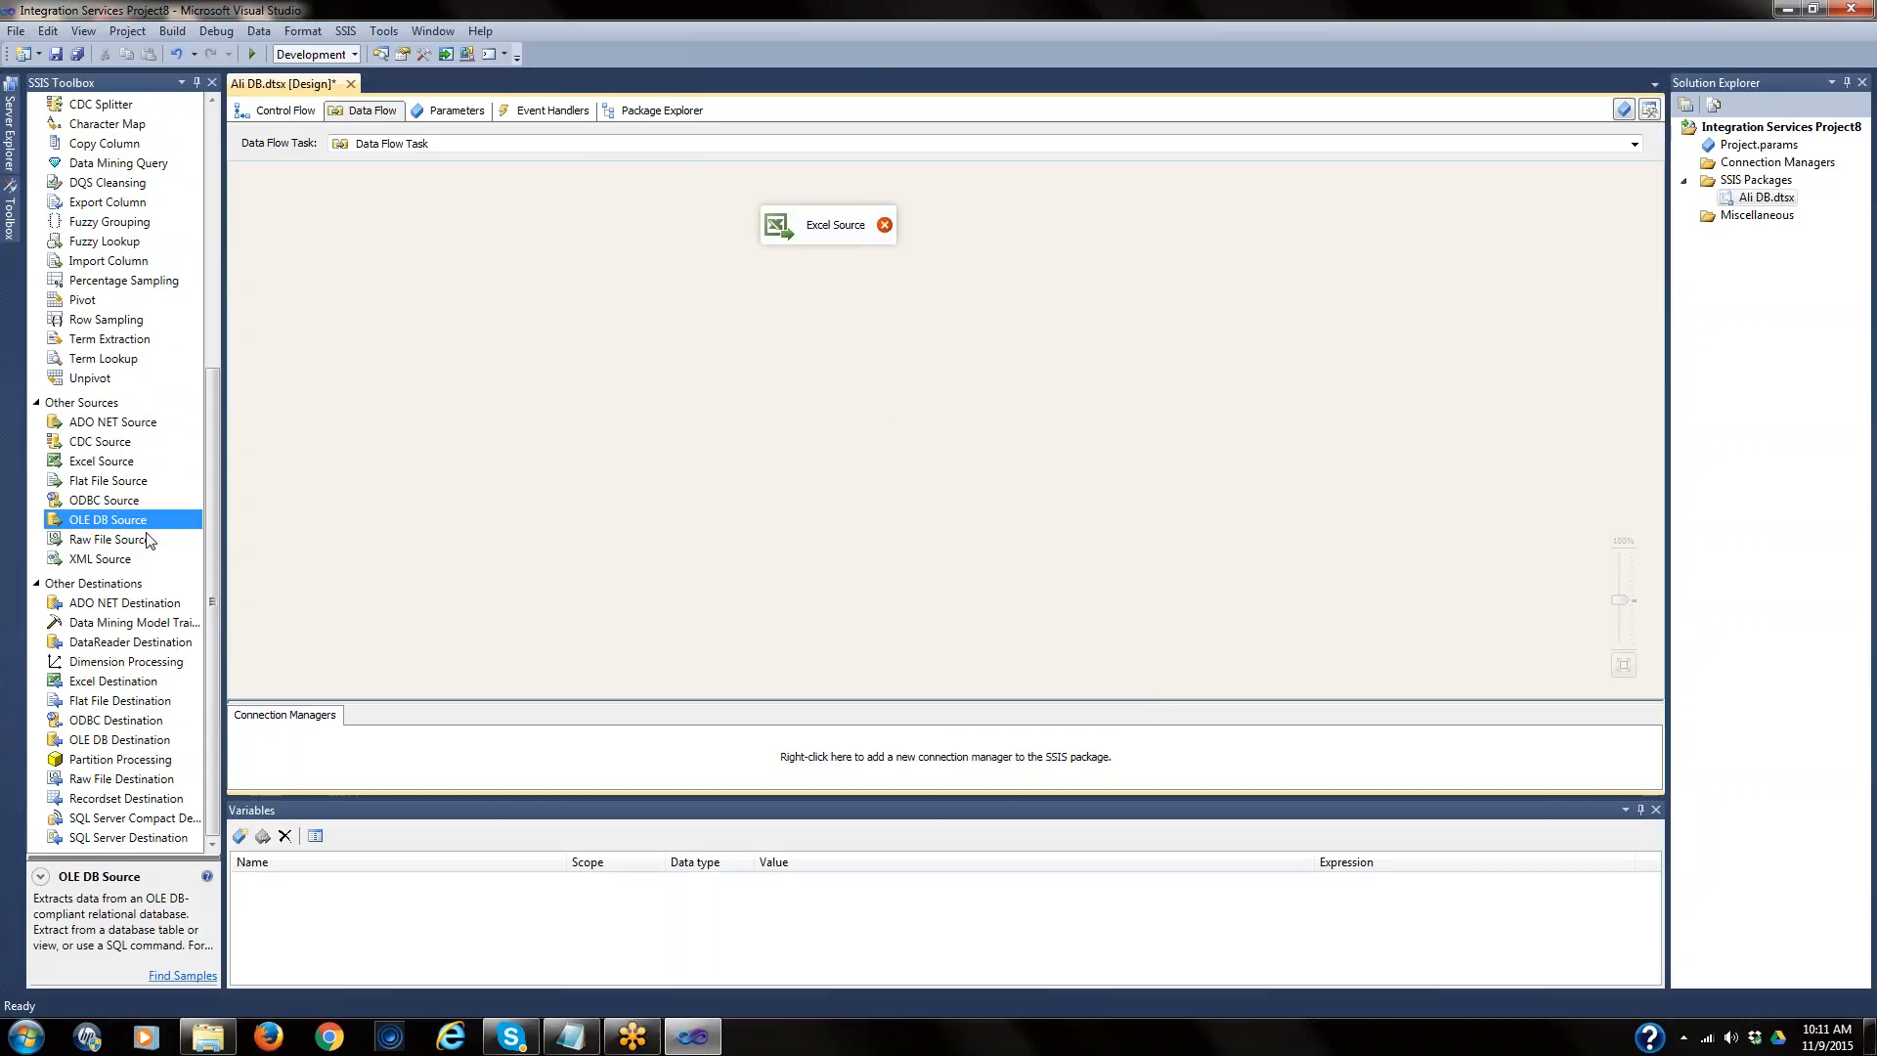
- Add an OLE DB Destination to the data flow and position it below the Excel Source
click(208, 551)
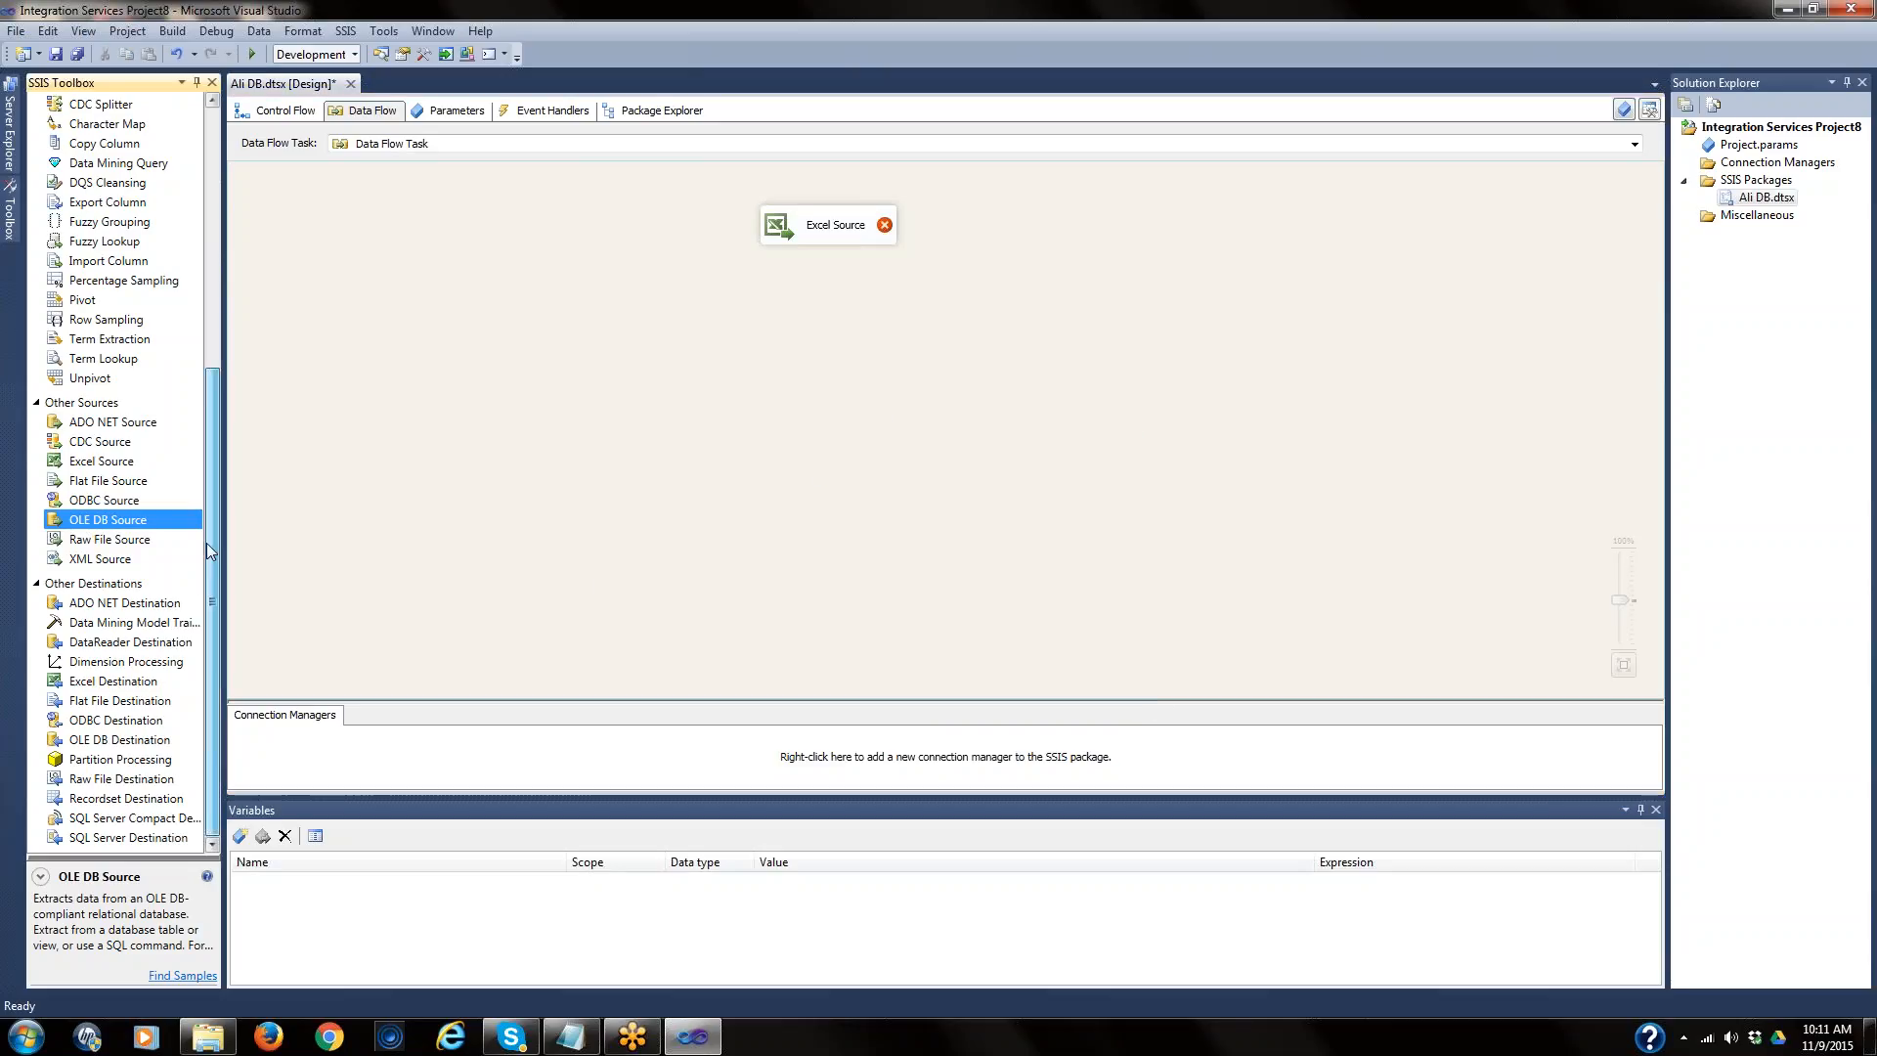
drag(118, 740, 830, 470)
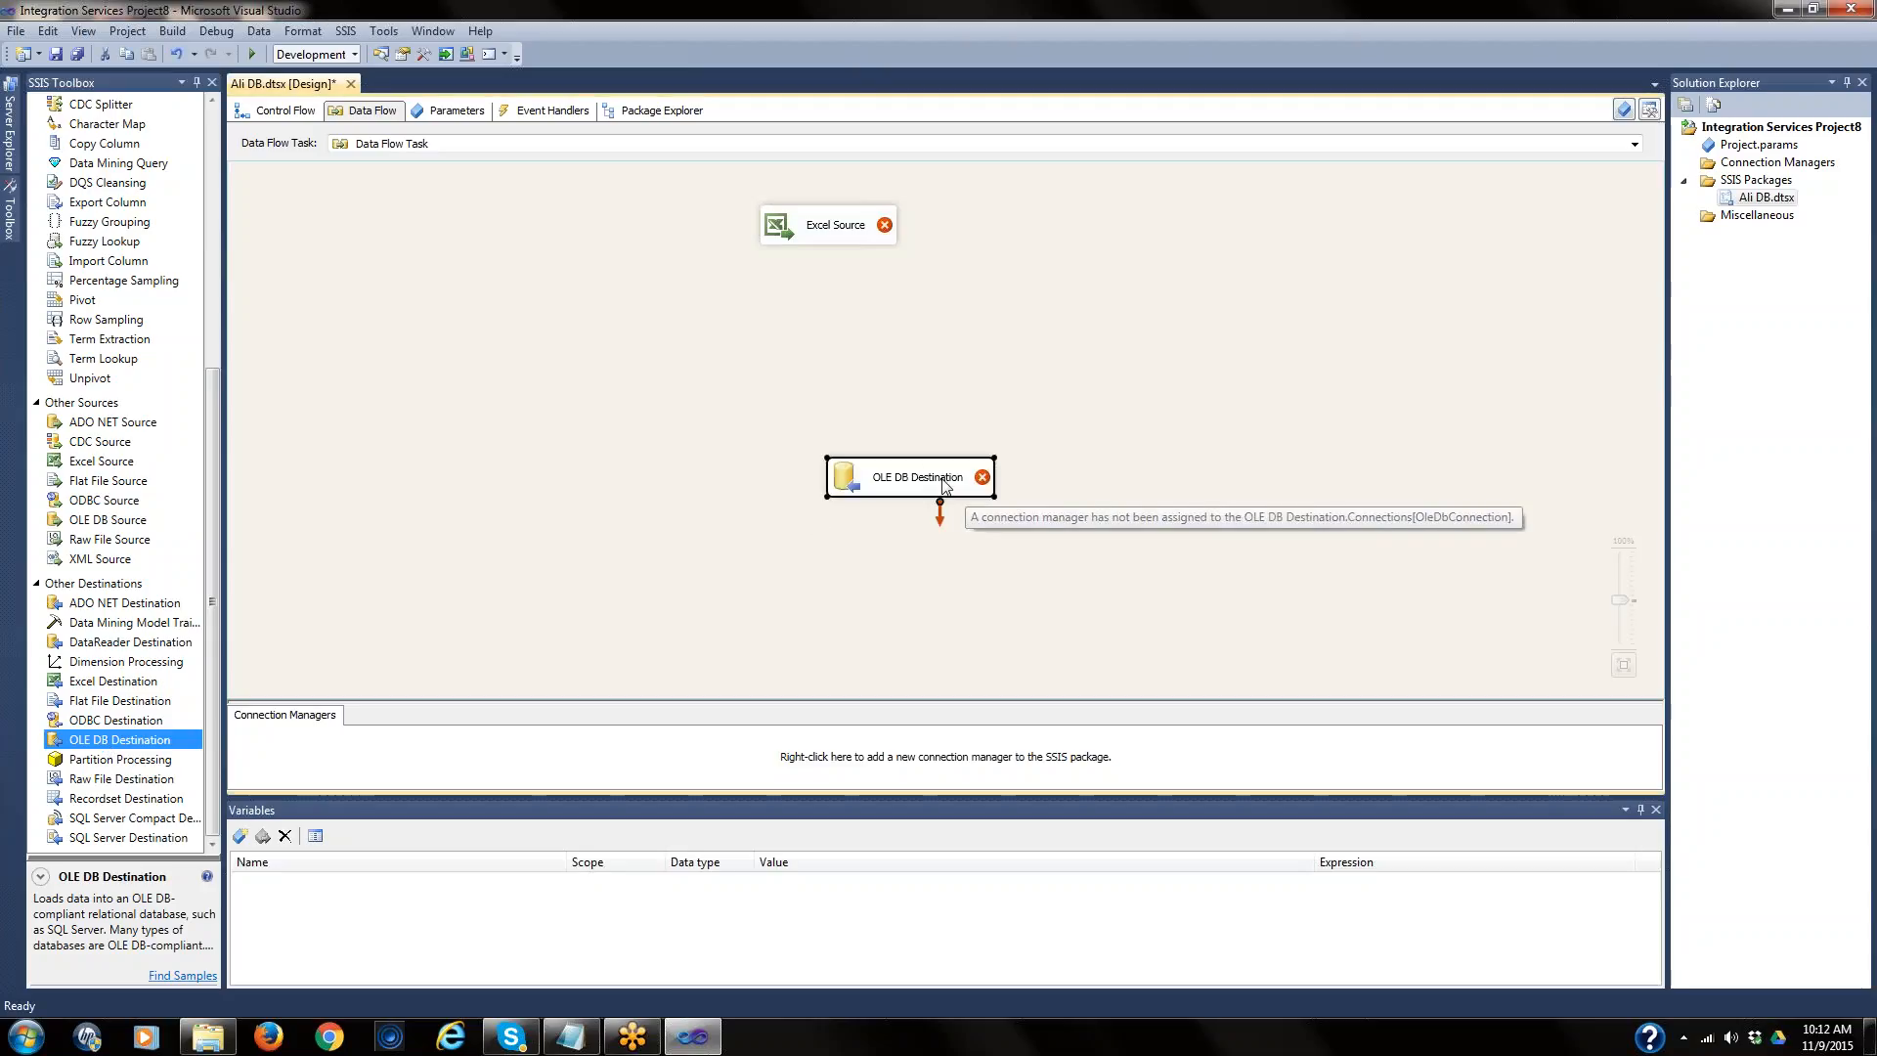
drag(946, 483, 890, 432)
click(819, 227)
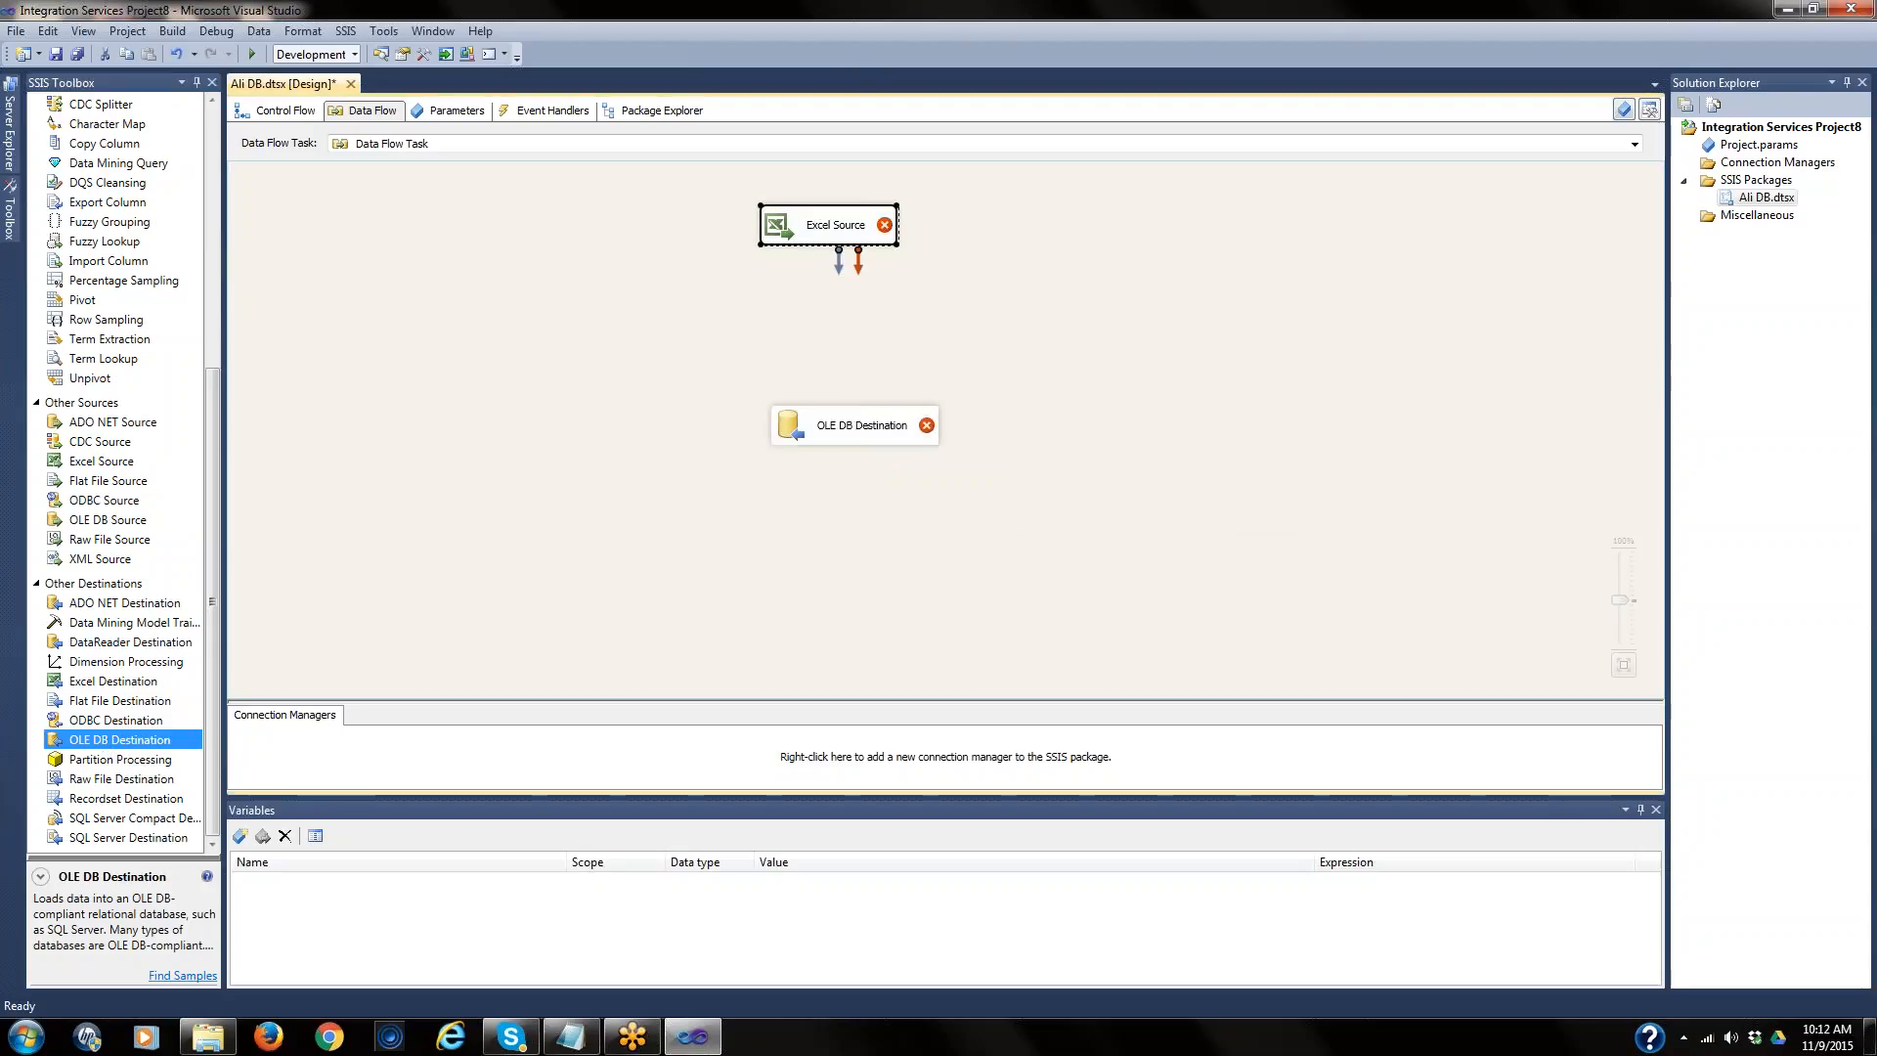
drag(827, 227, 863, 242)
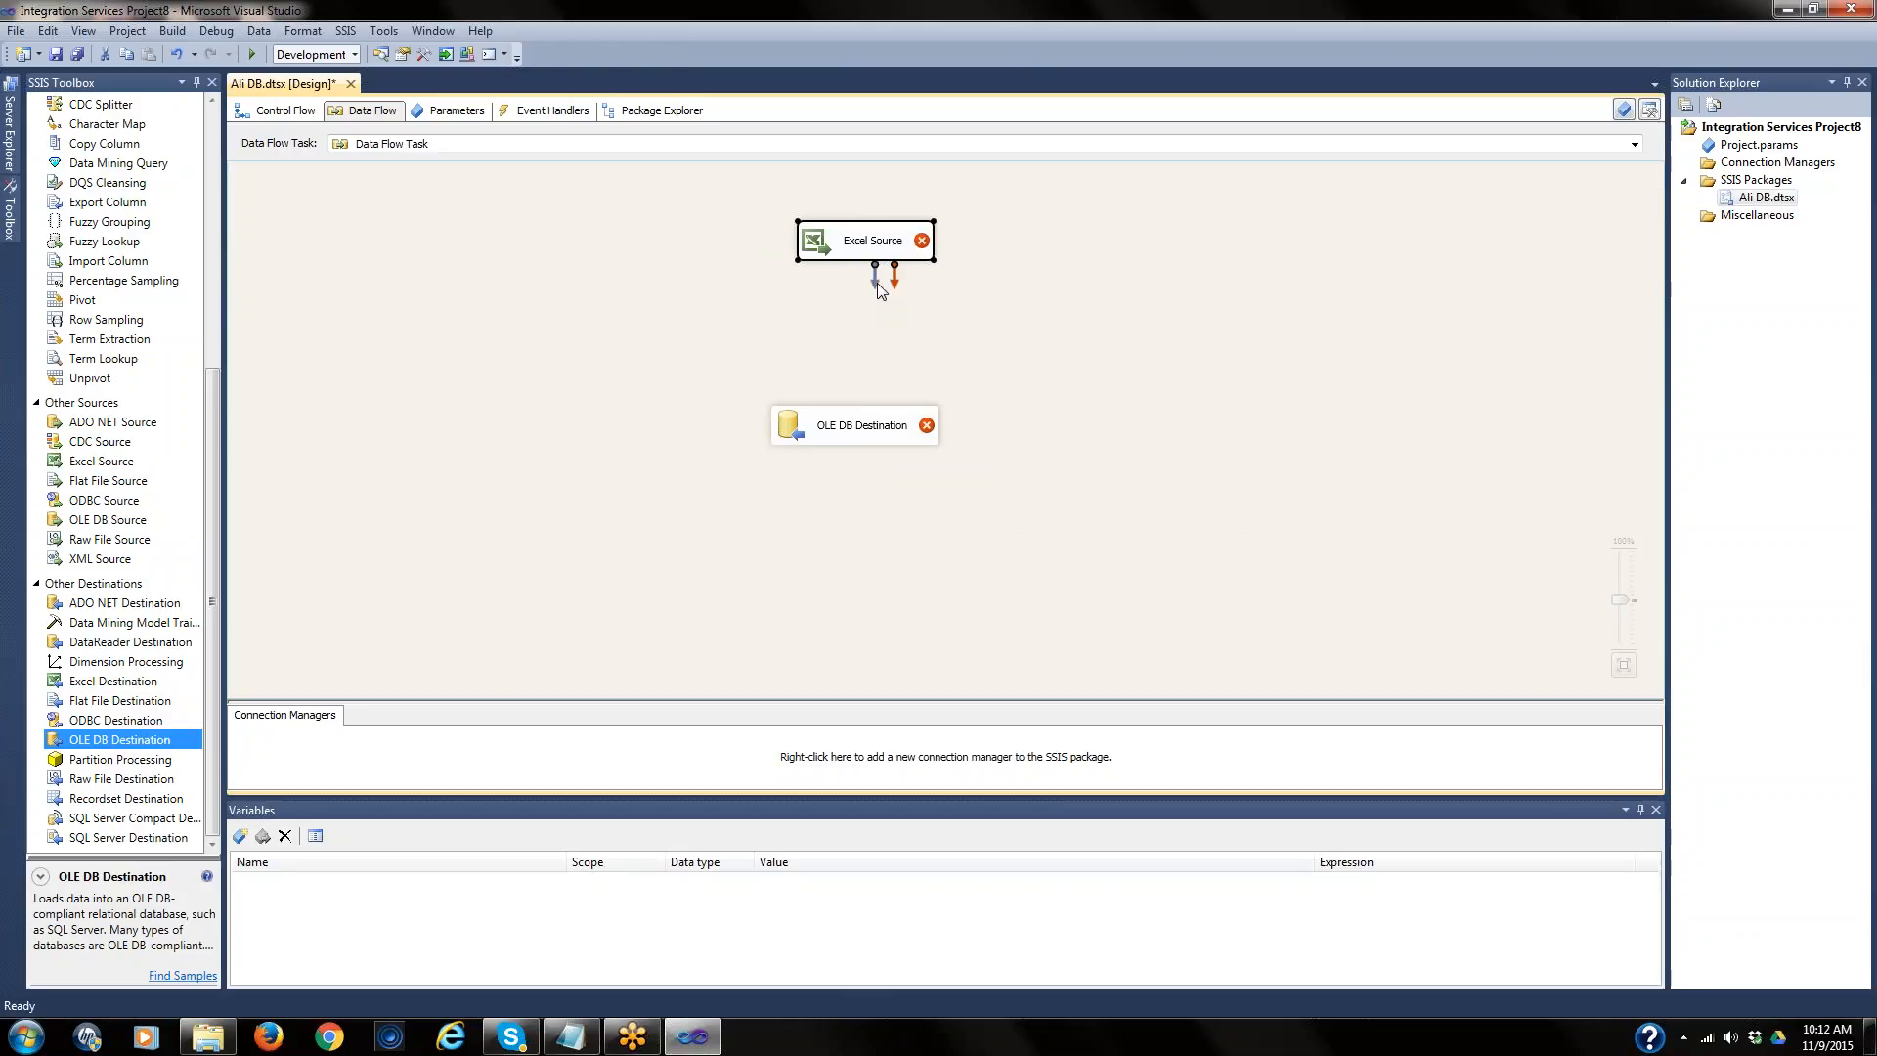
- Open the Excel Source for editing and start a new Excel connection manager for it
click(866, 243)
double_click(866, 244)
click(851, 239)
double_click(835, 237)
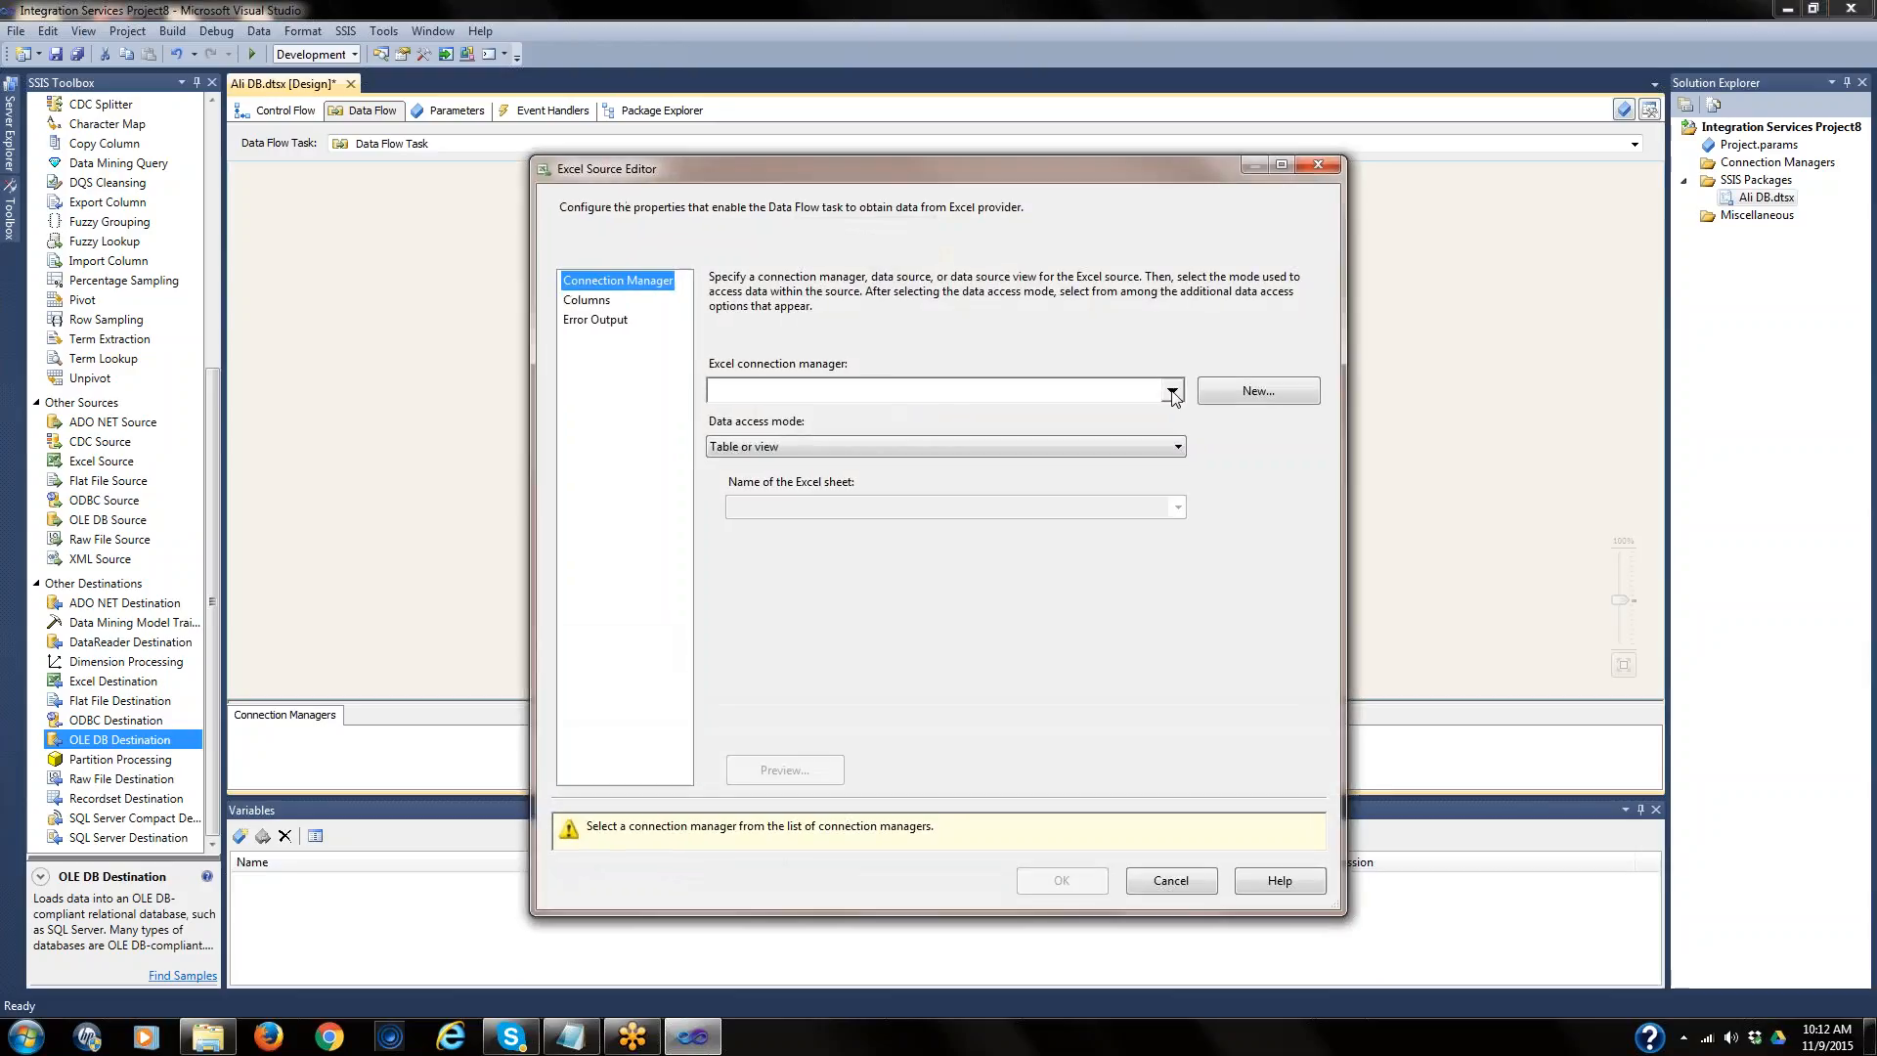
click(1230, 395)
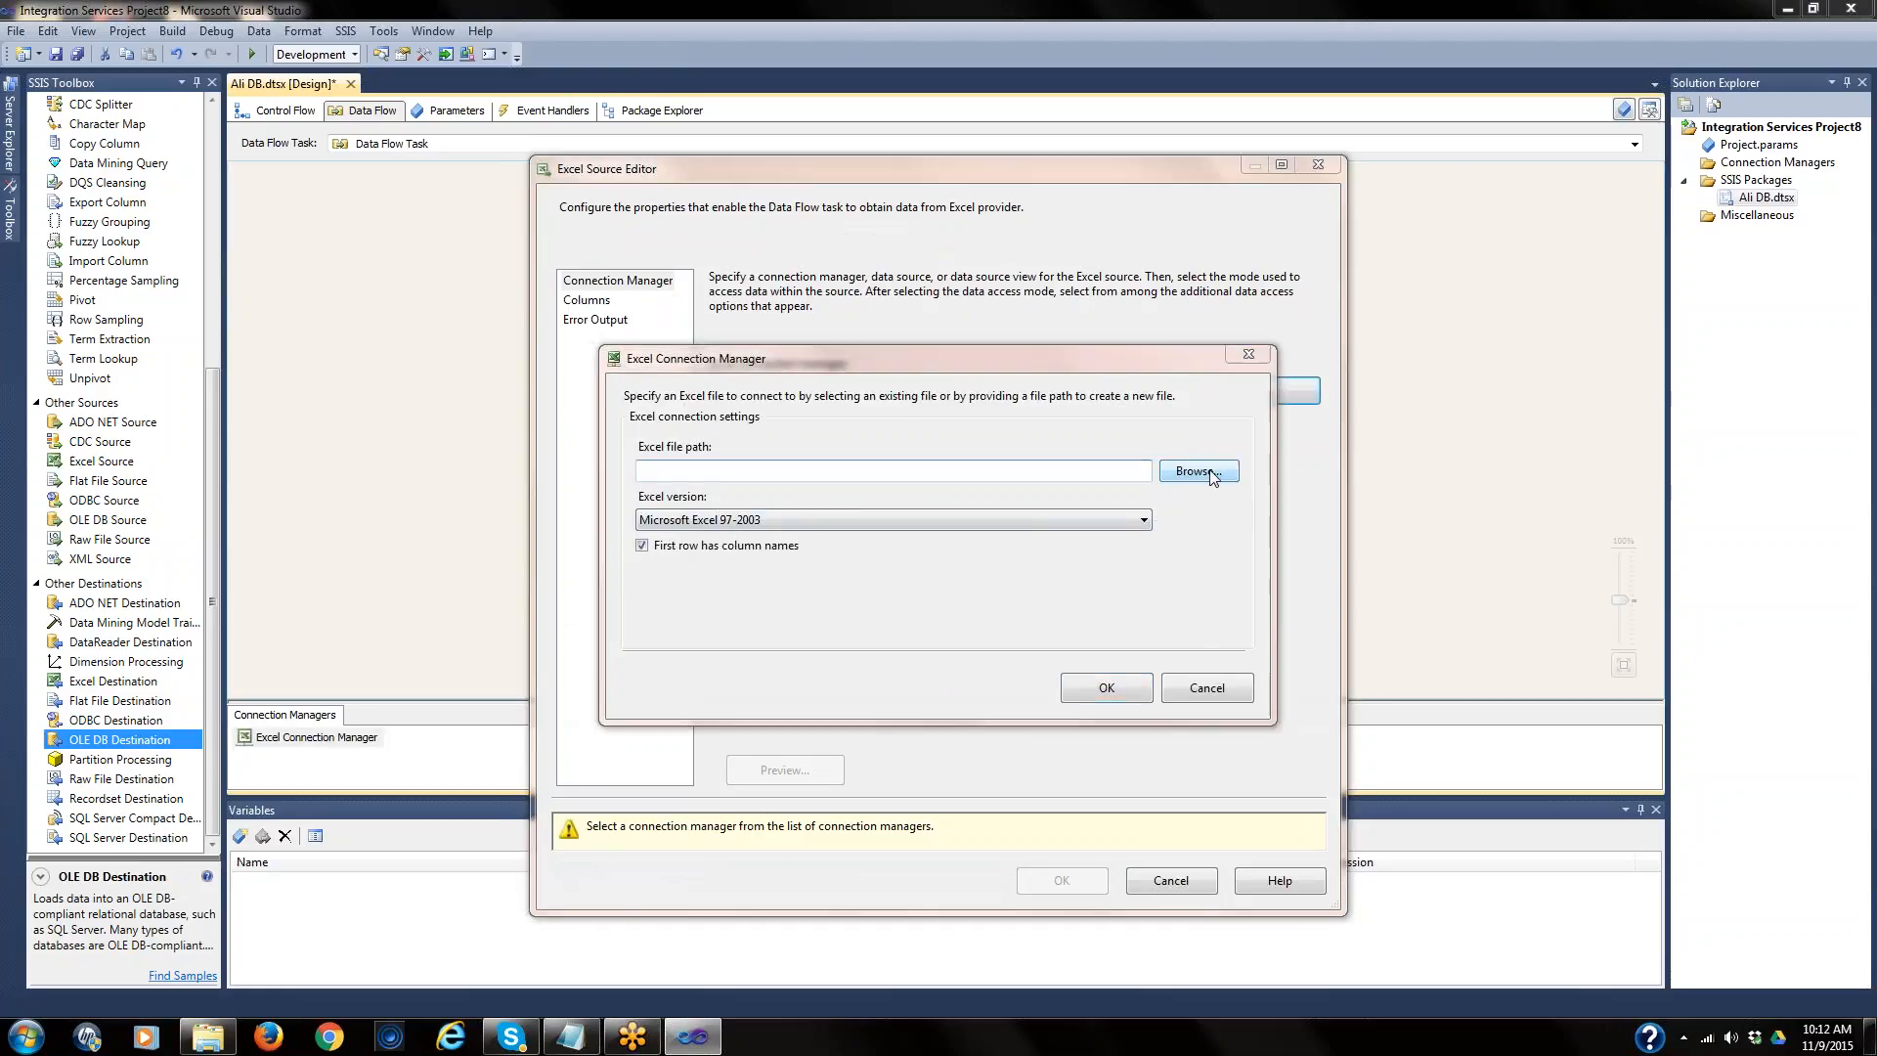
- Point the new Excel connection to 1000 Records.xlsx in the SSYCIENT DATA folder on the Desktop and accept it
click(1199, 471)
click(687, 509)
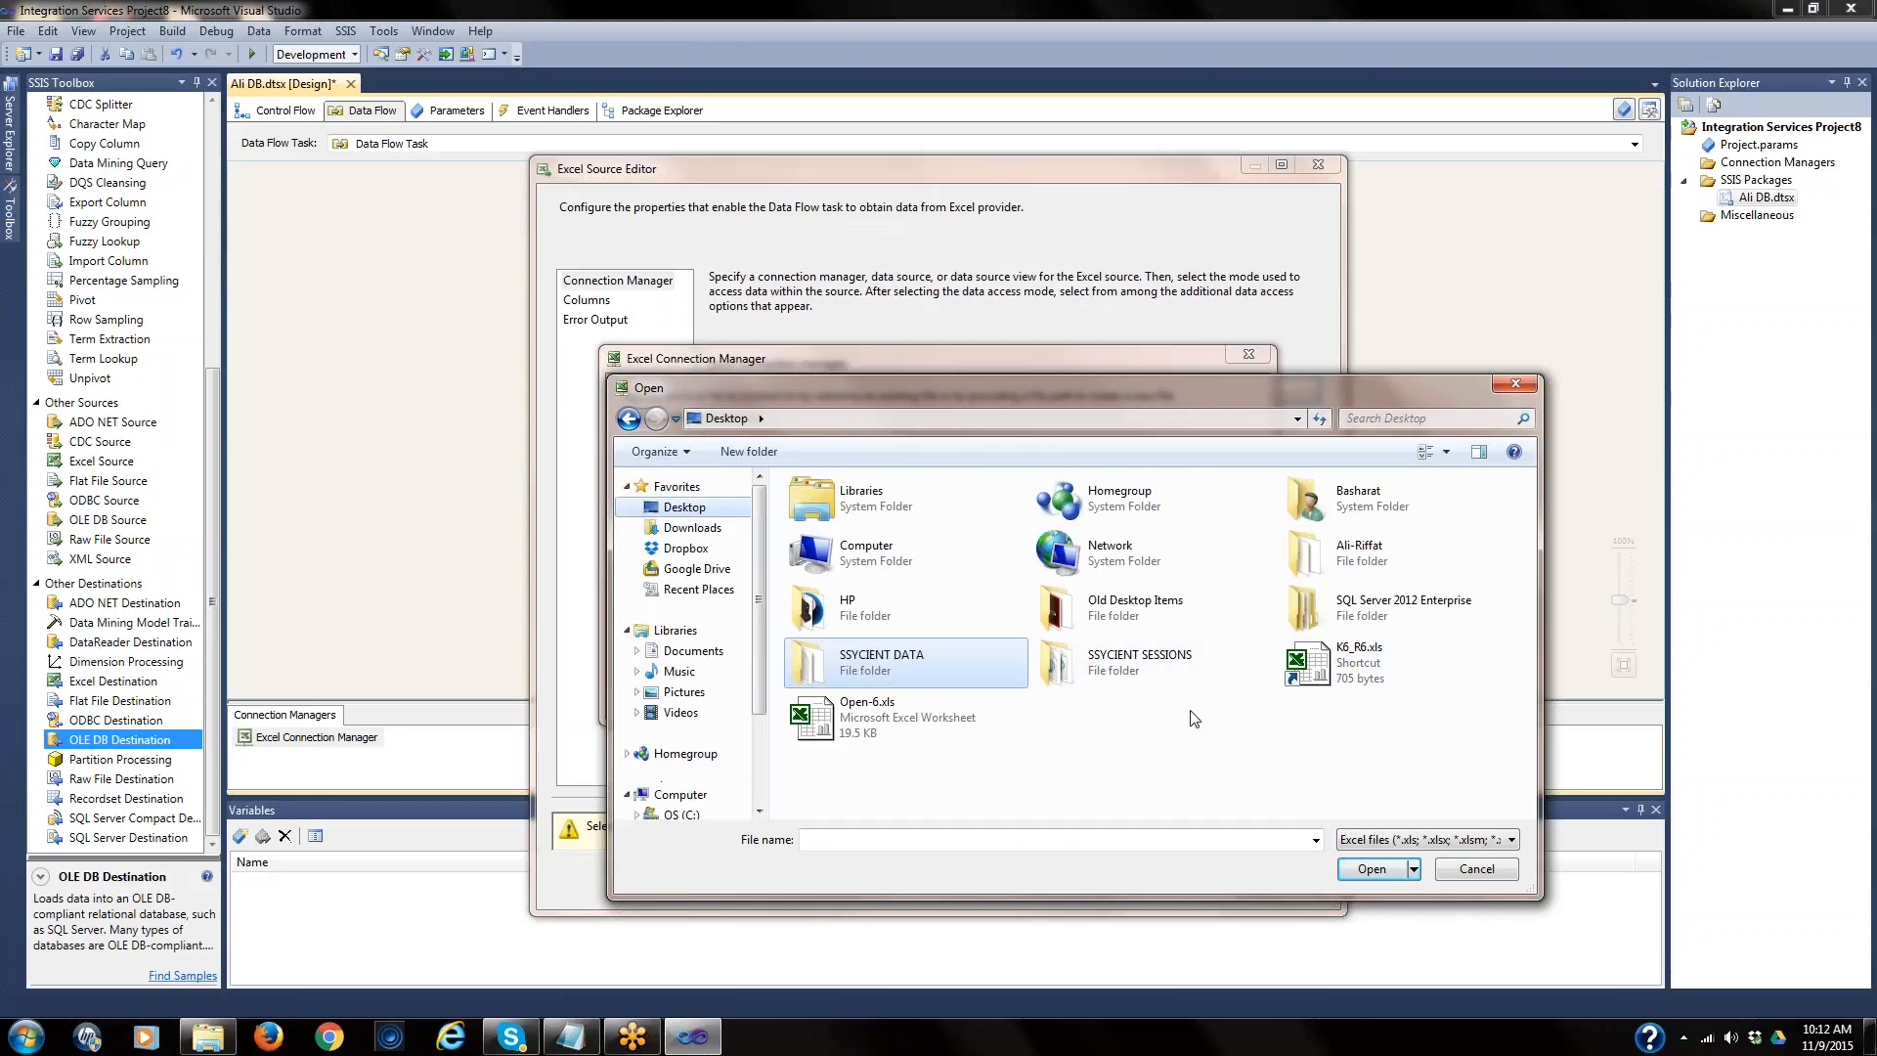
click(1038, 672)
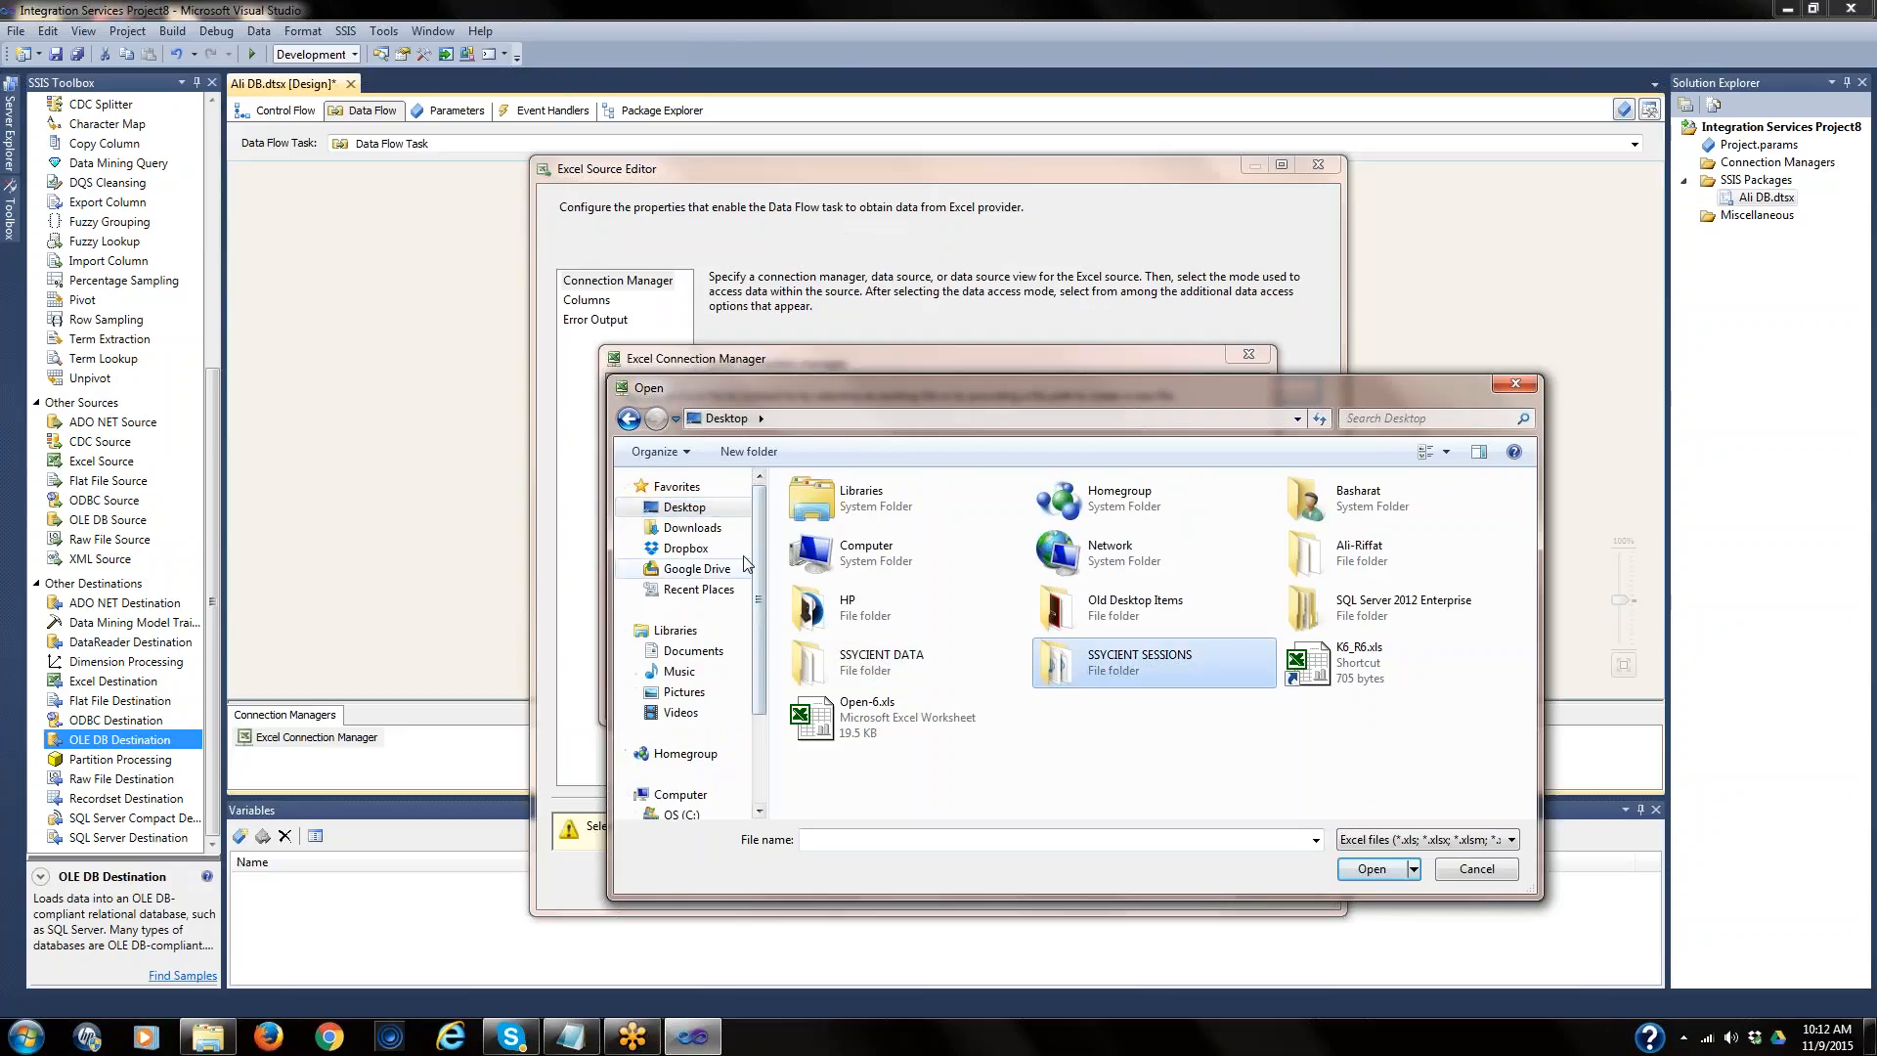
click(687, 512)
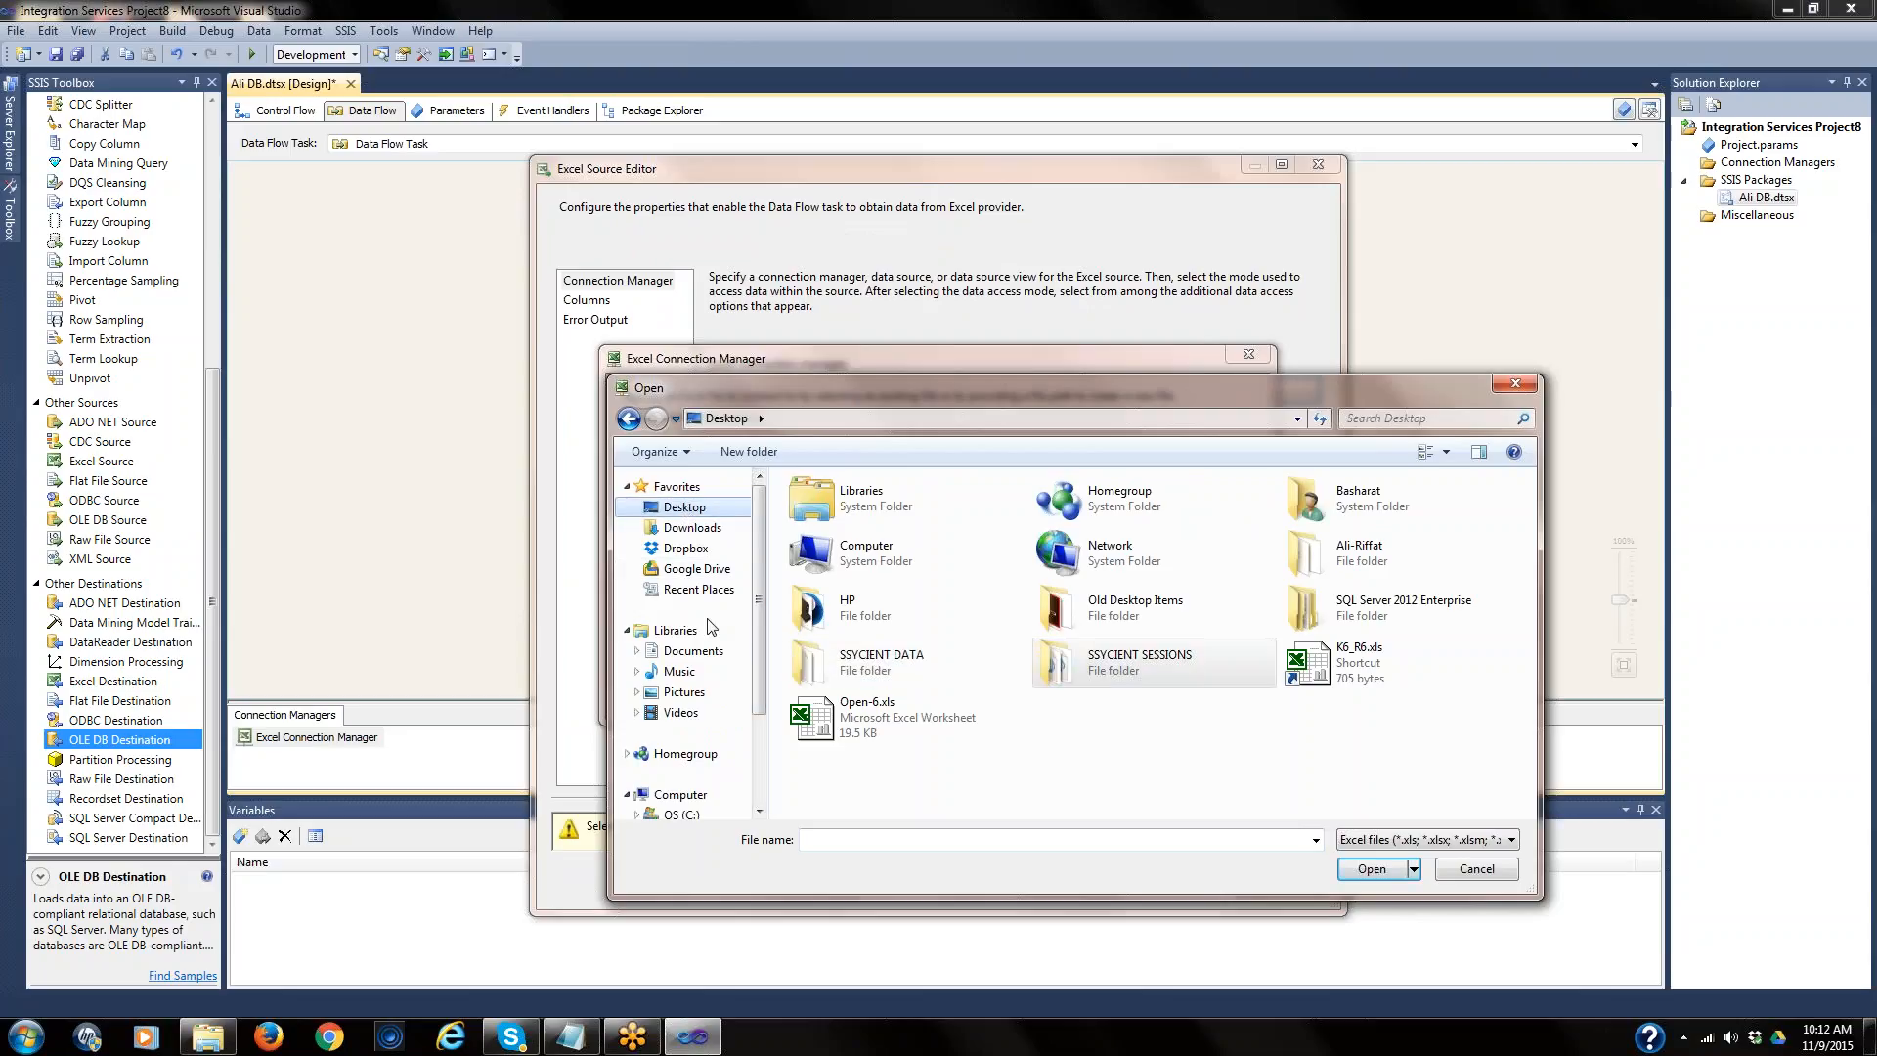
double_click(895, 665)
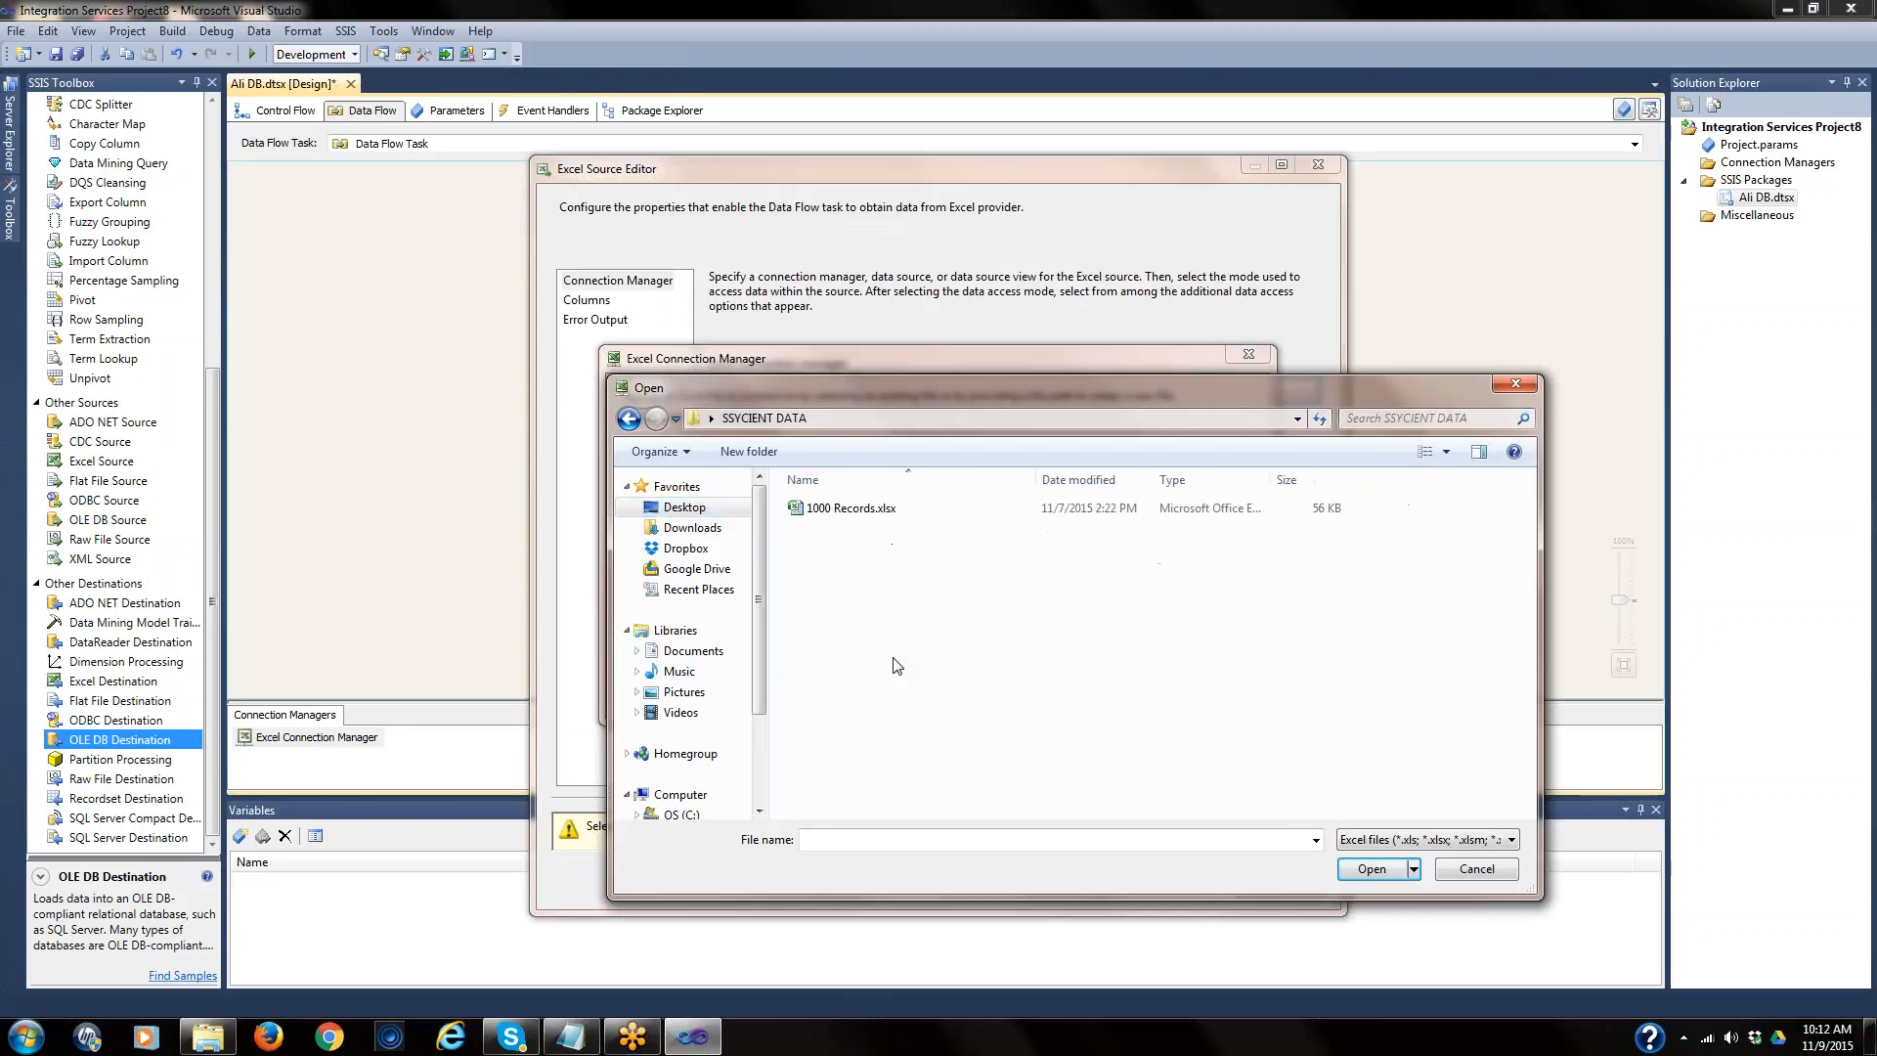
click(857, 511)
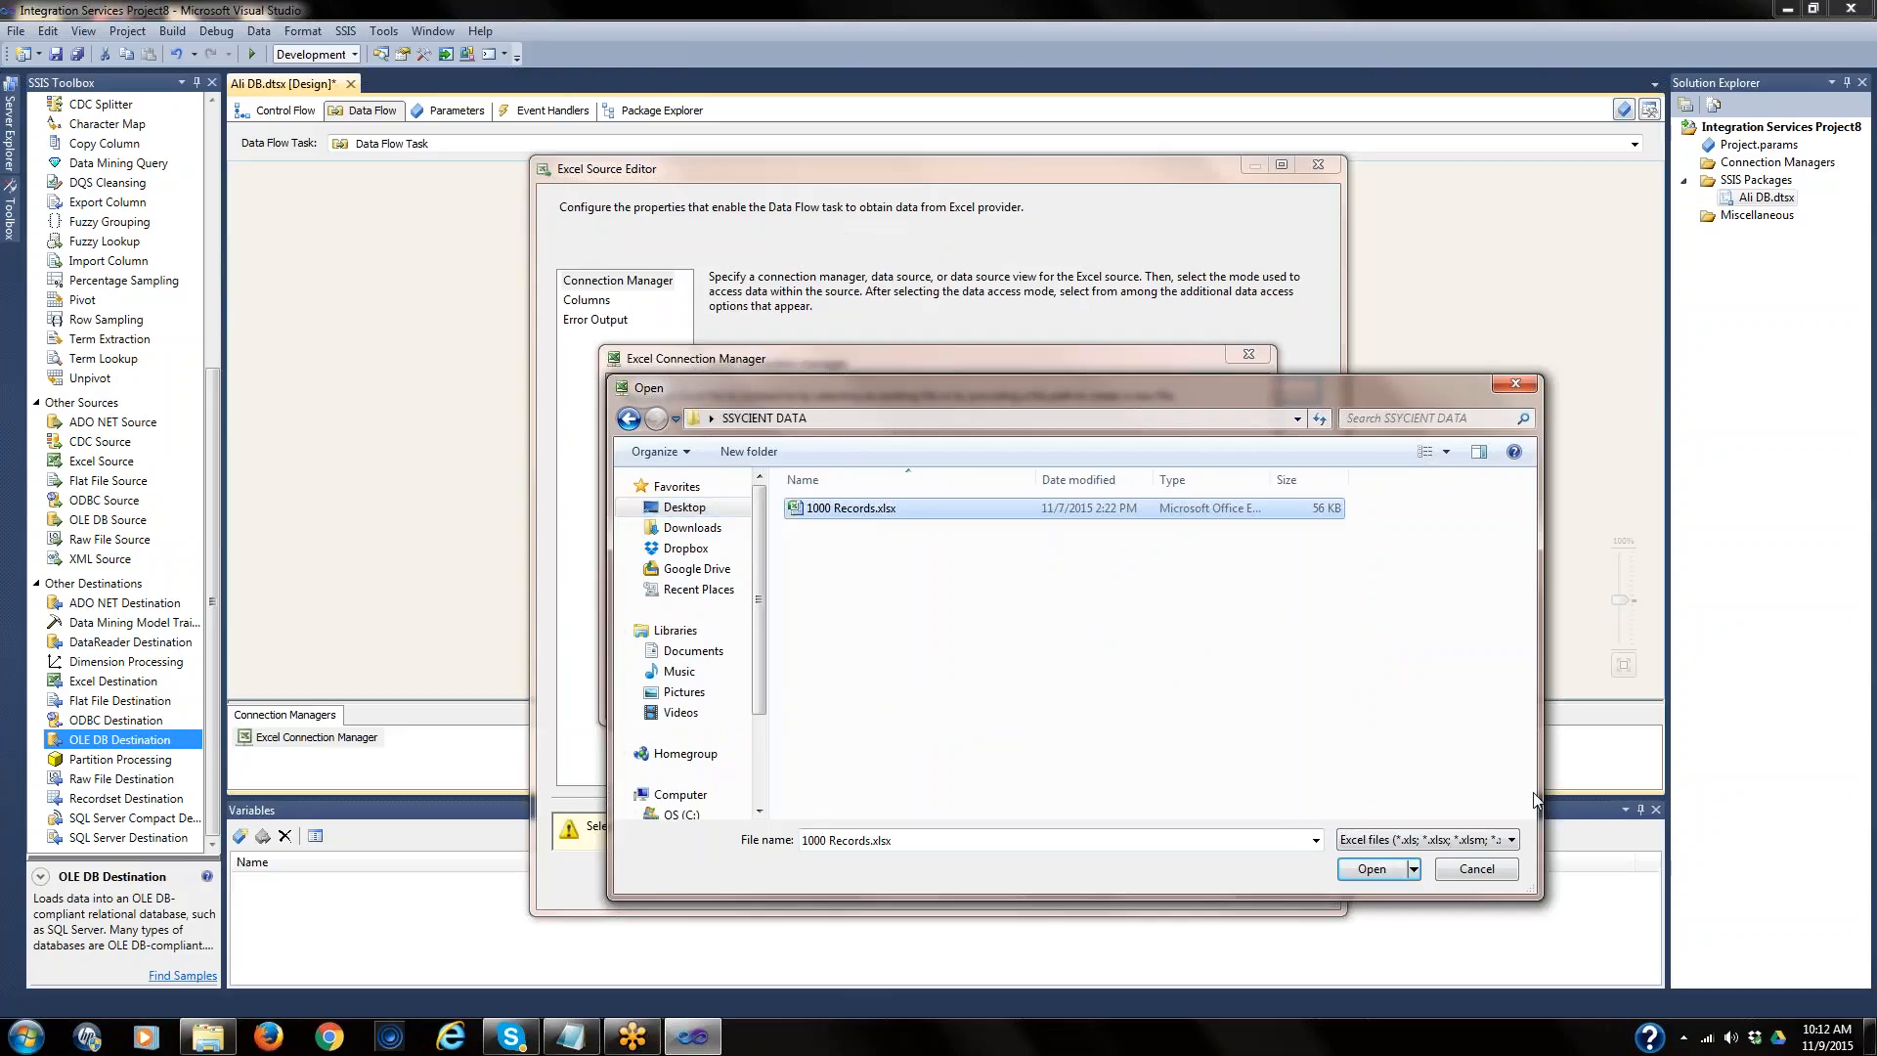
click(1369, 870)
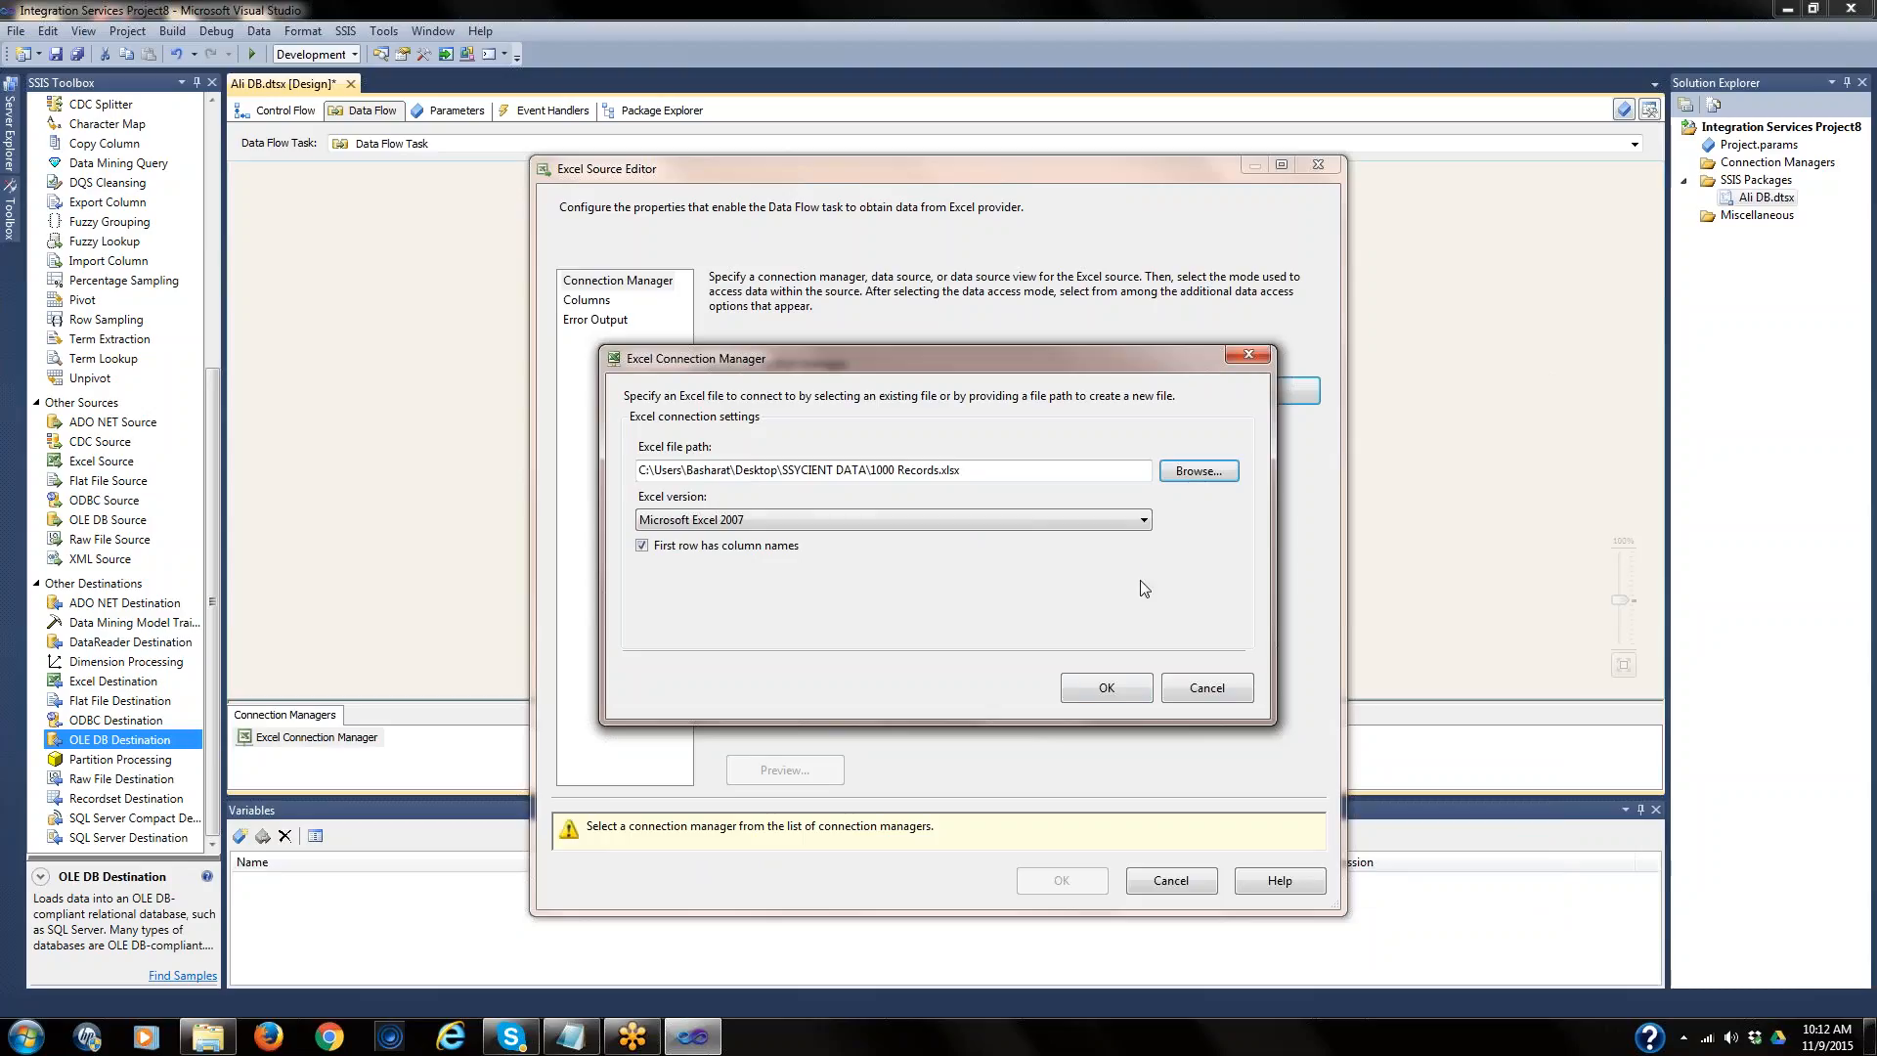
click(1103, 689)
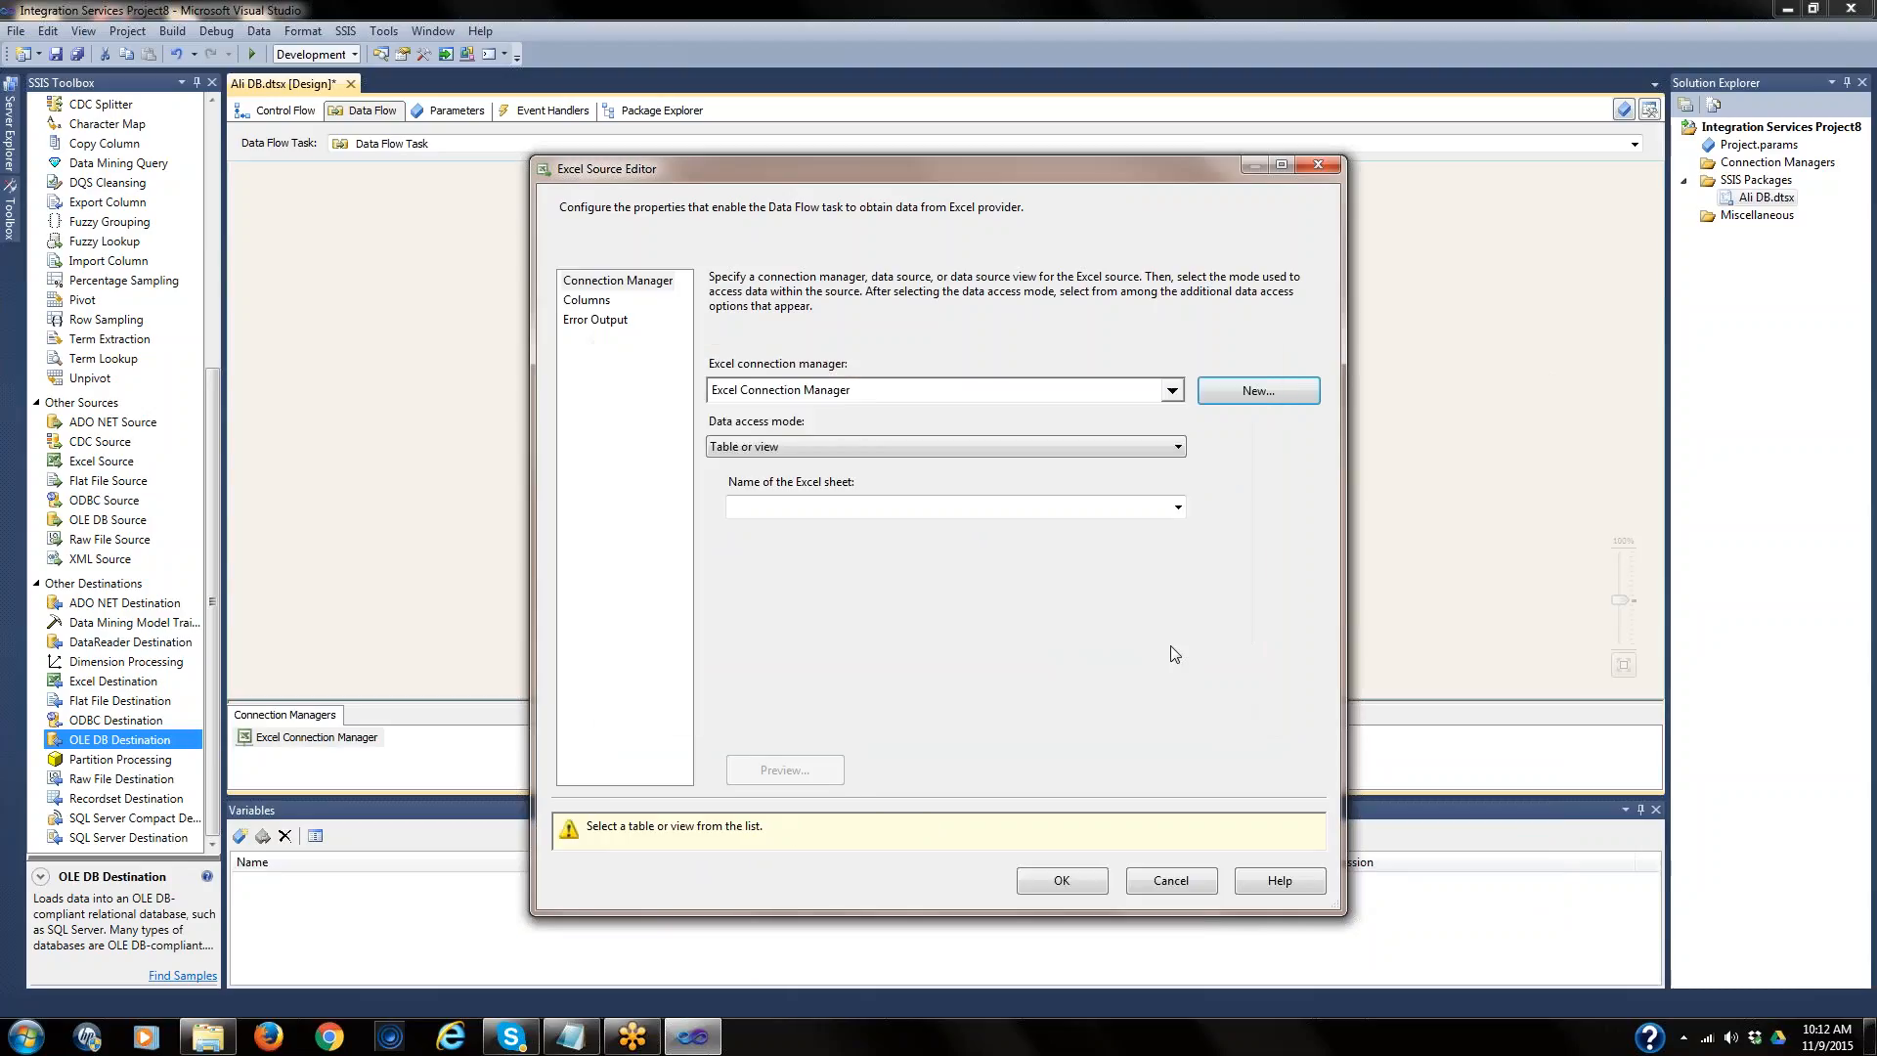
- Try to choose an Excel sheet for the source, and leave the source editor without saving
click(1175, 507)
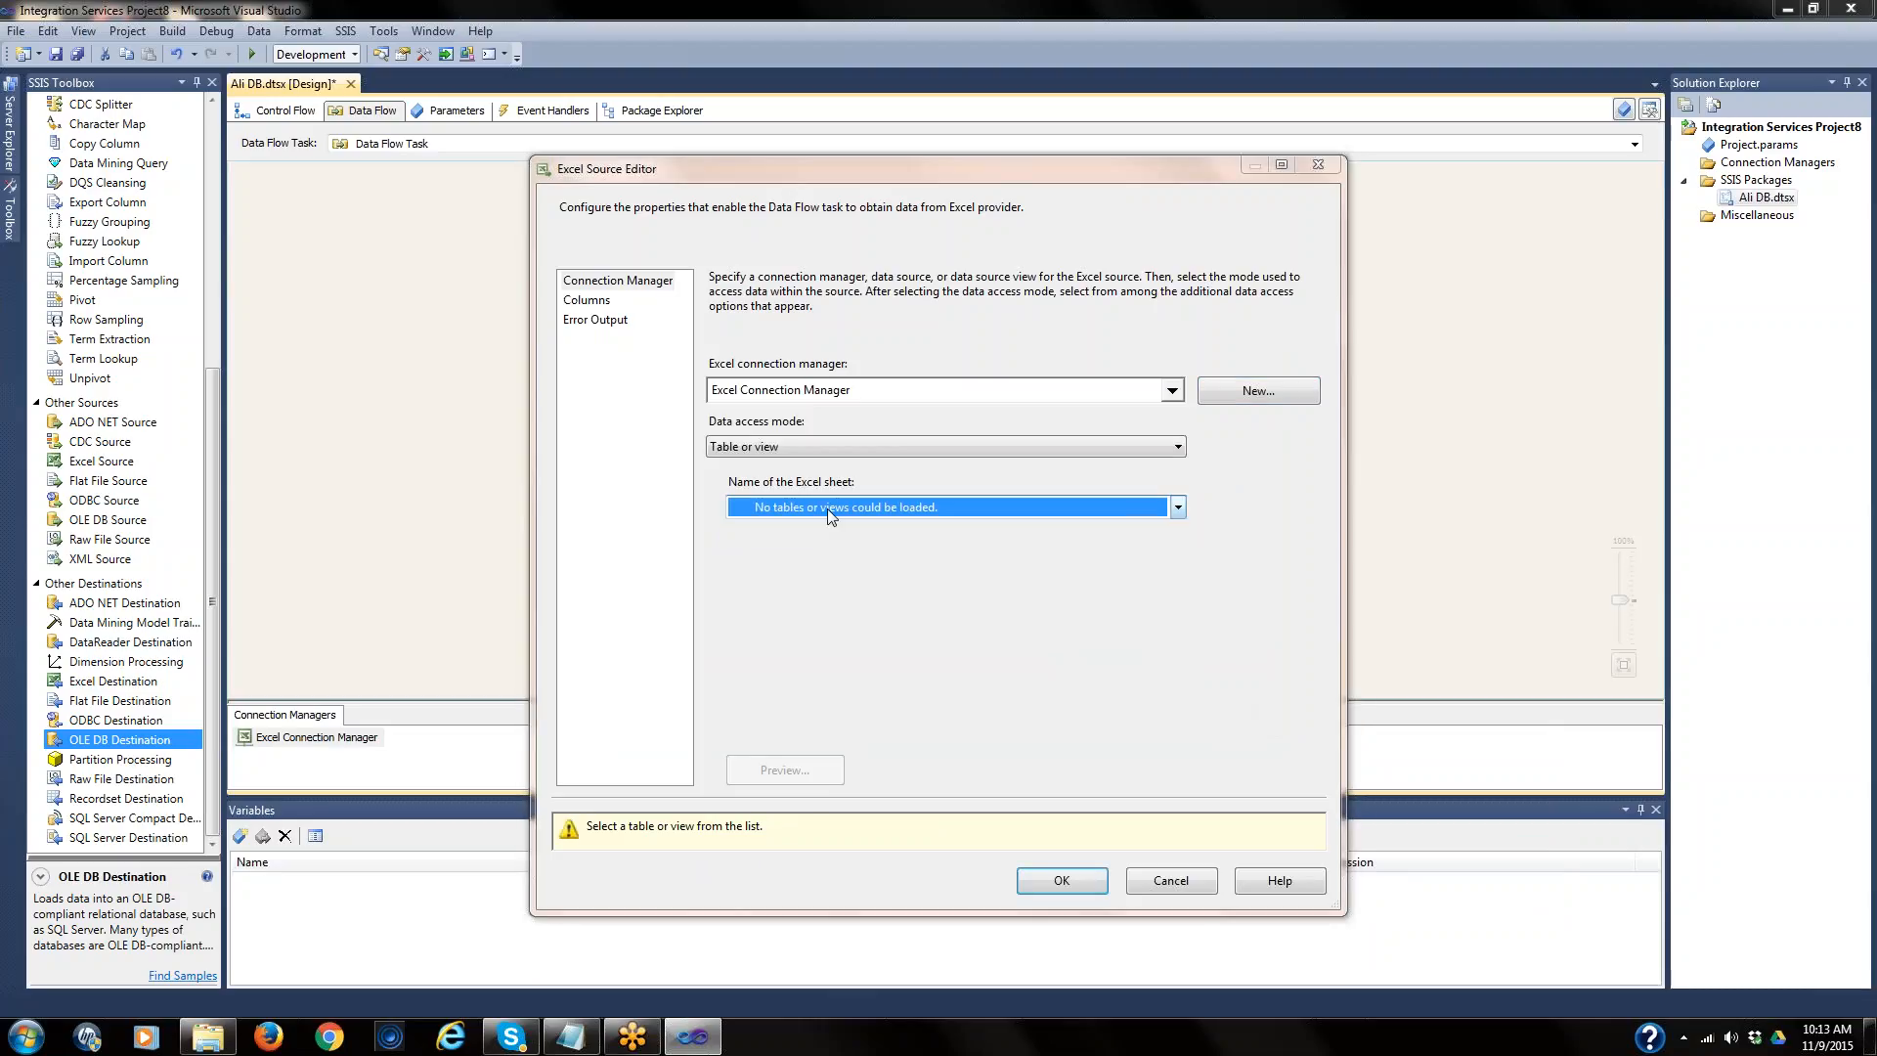
key(Return)
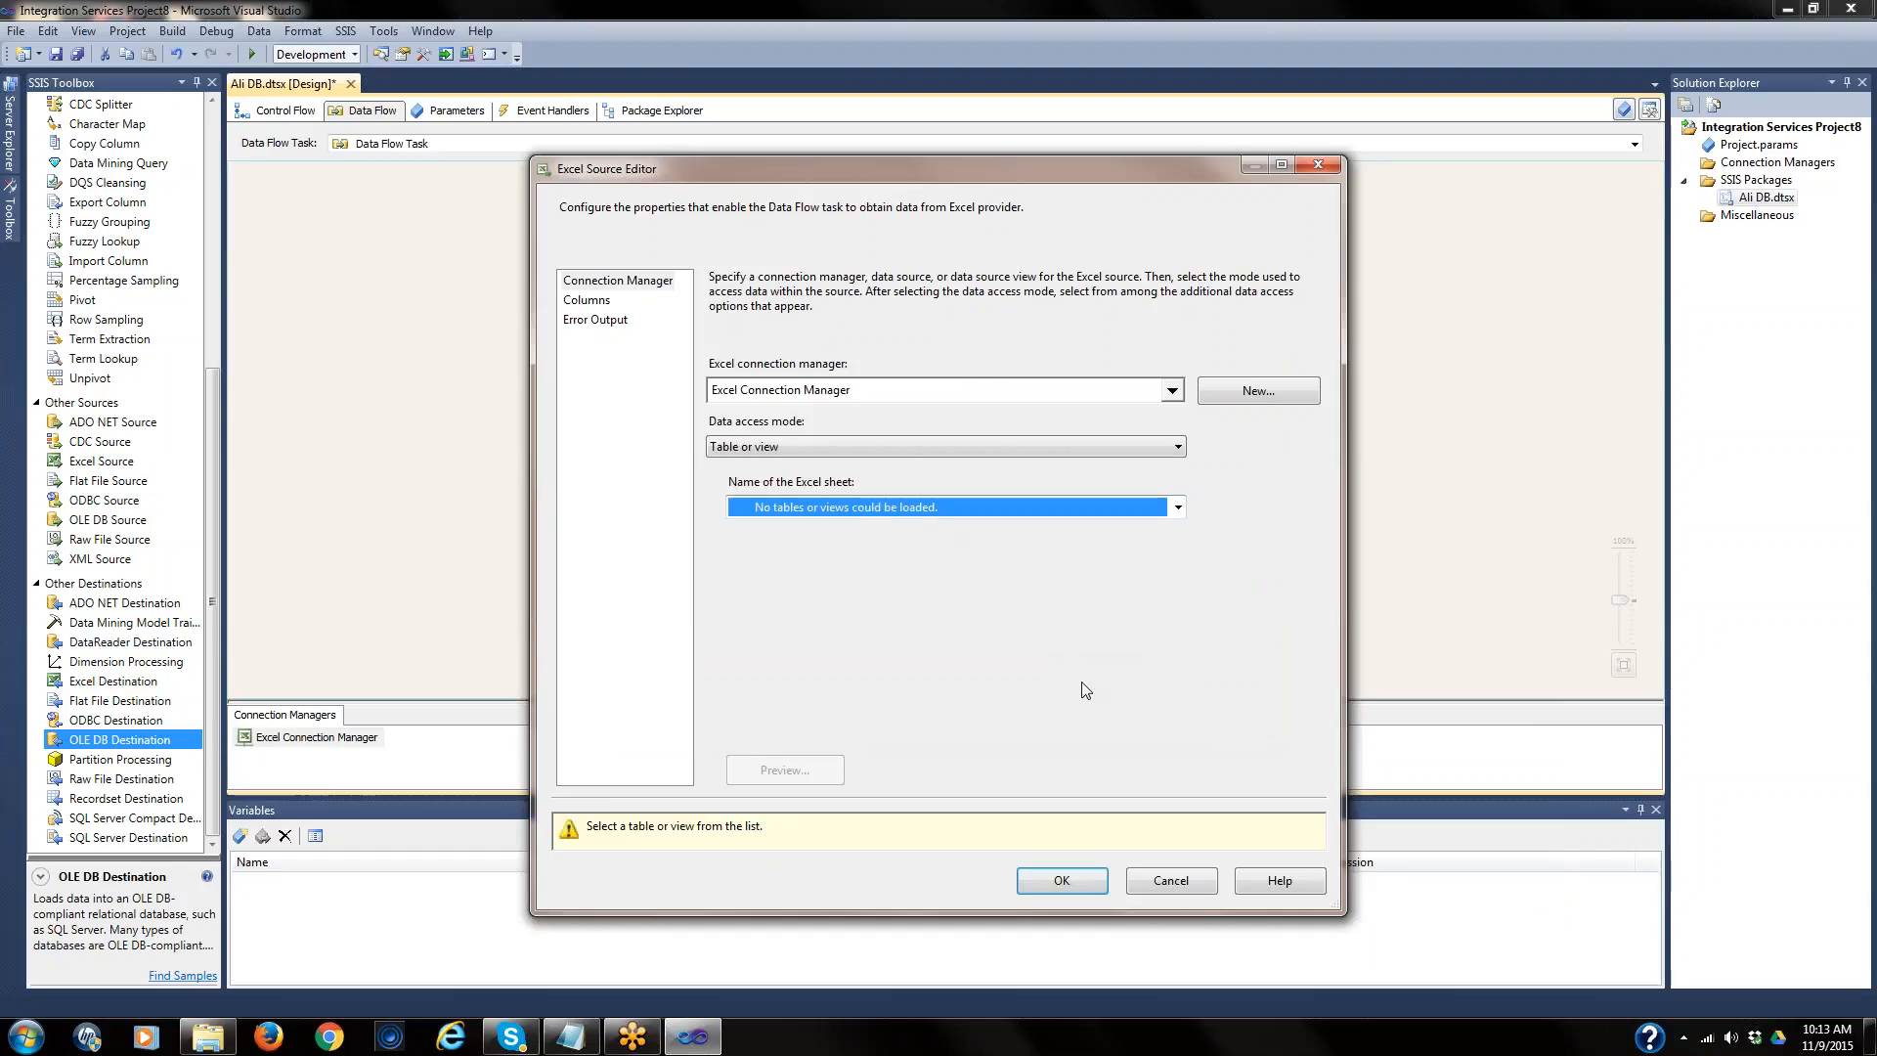
click(1162, 881)
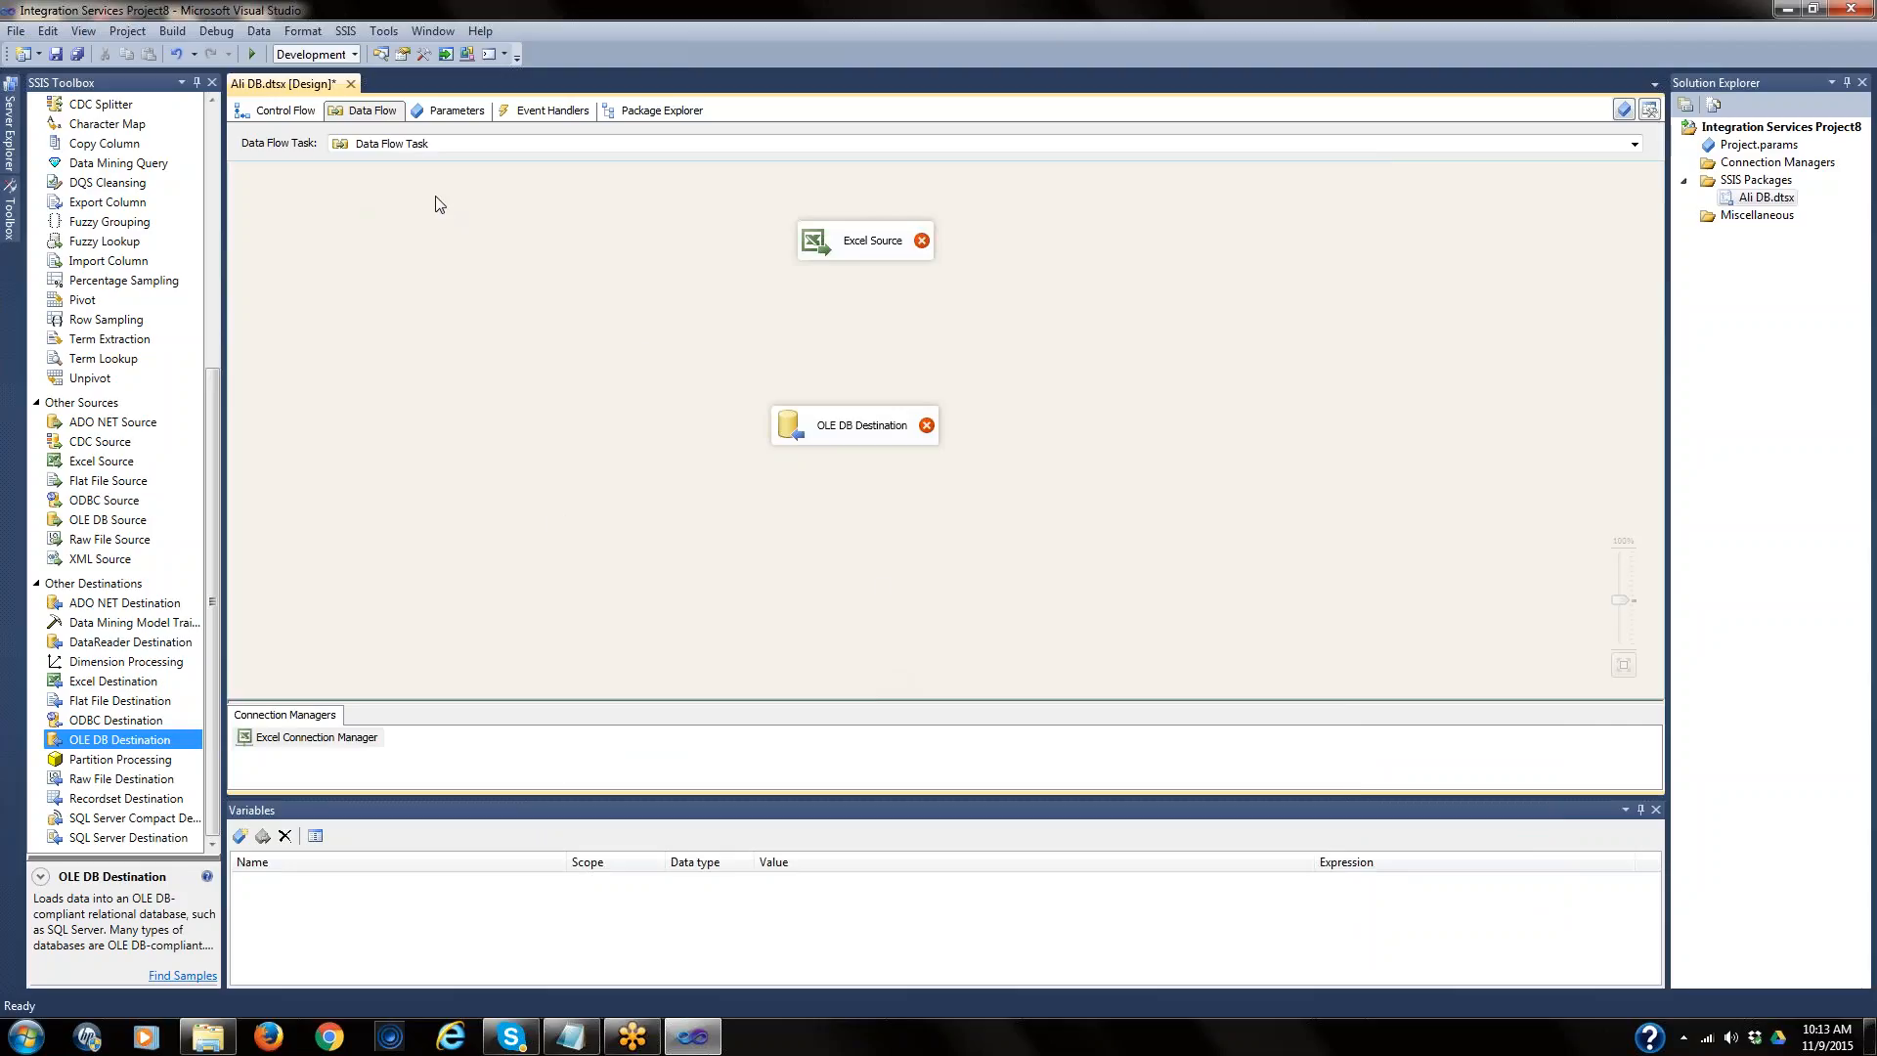
- Open the property pages of Integration Services Project8 and expand the Configuration Properties
right_click(618, 347)
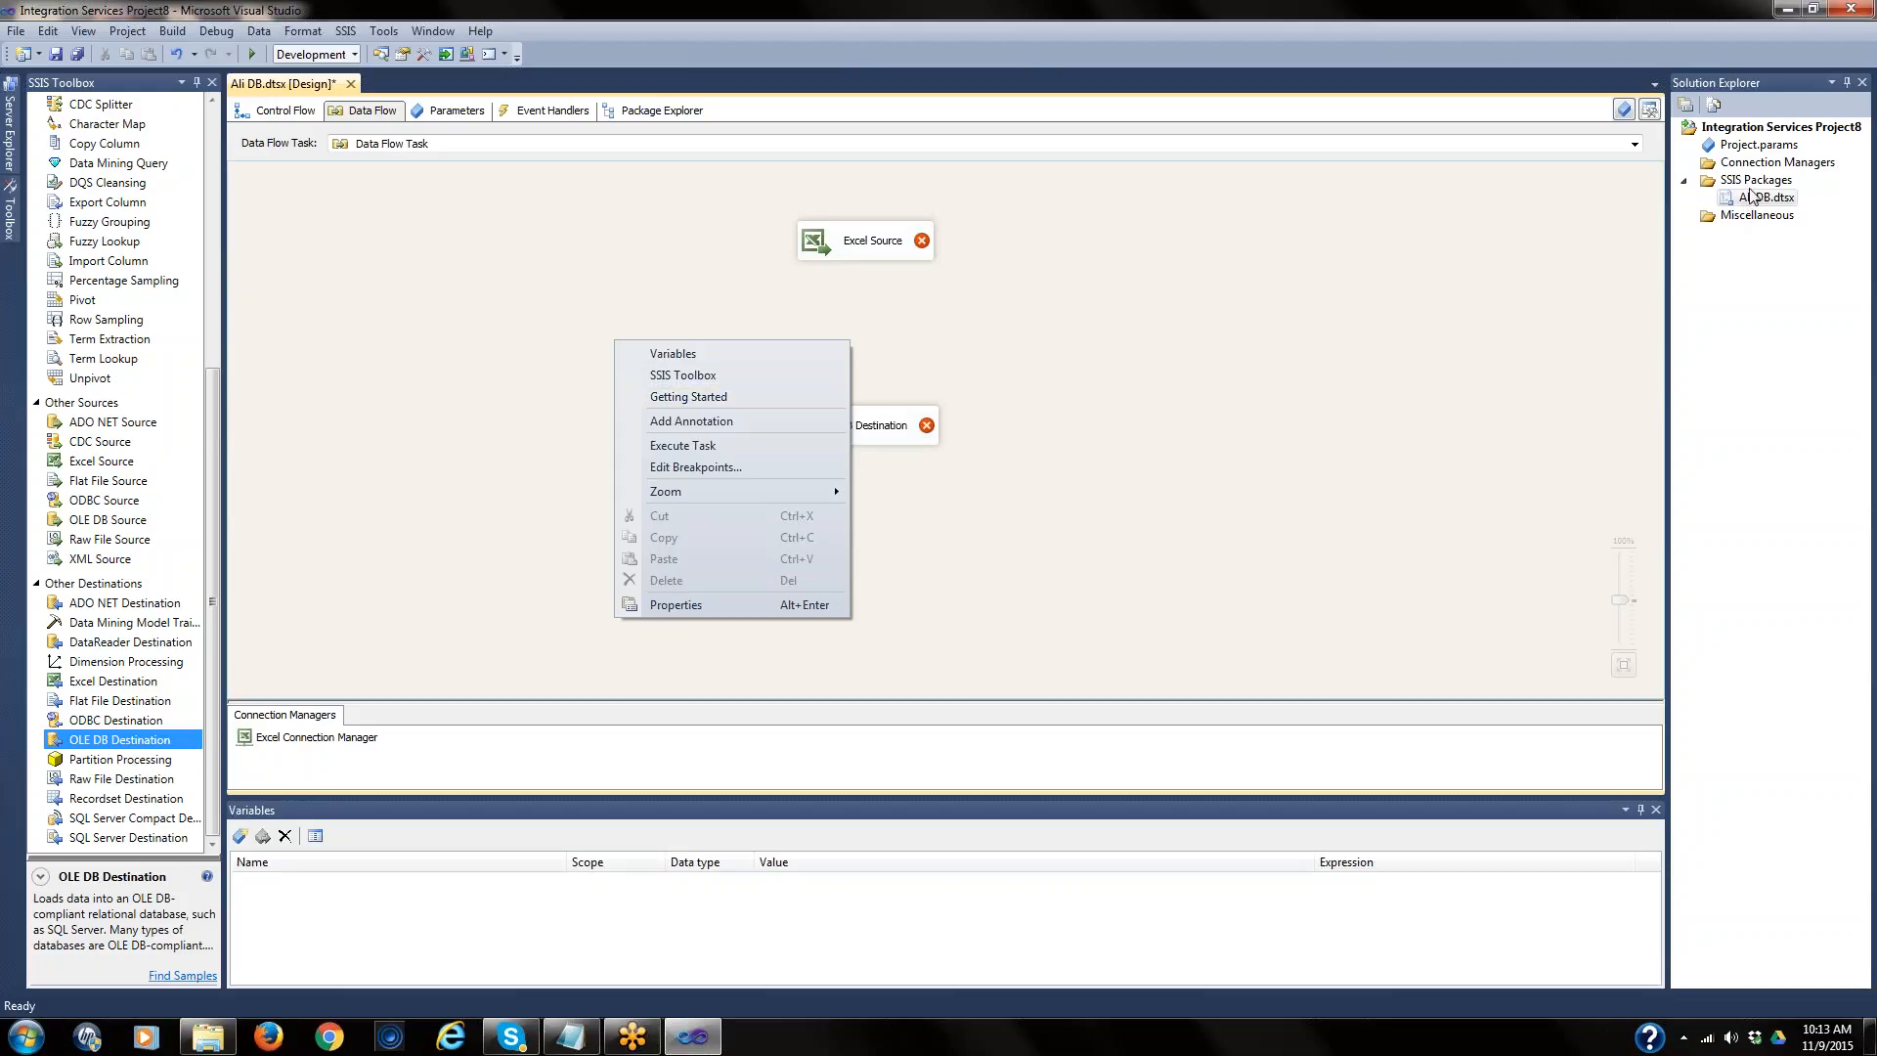
right_click(1760, 128)
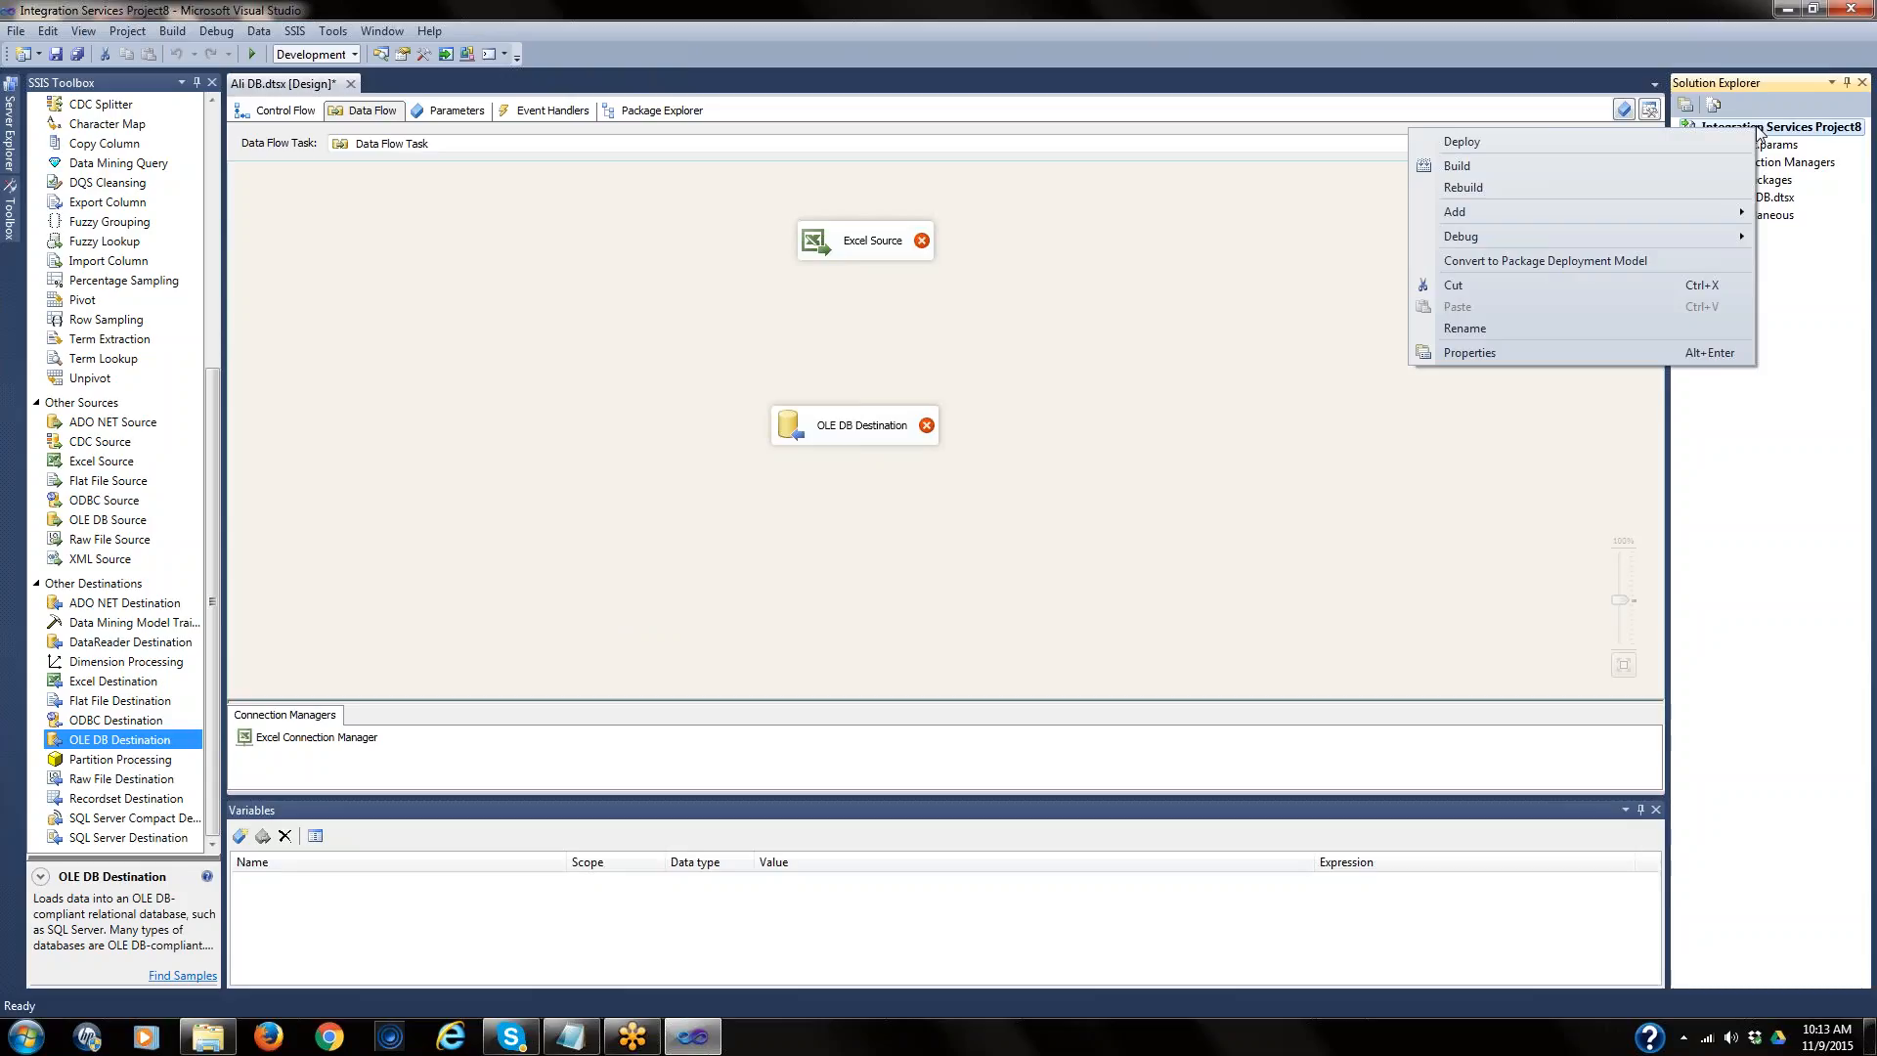
click(1469, 352)
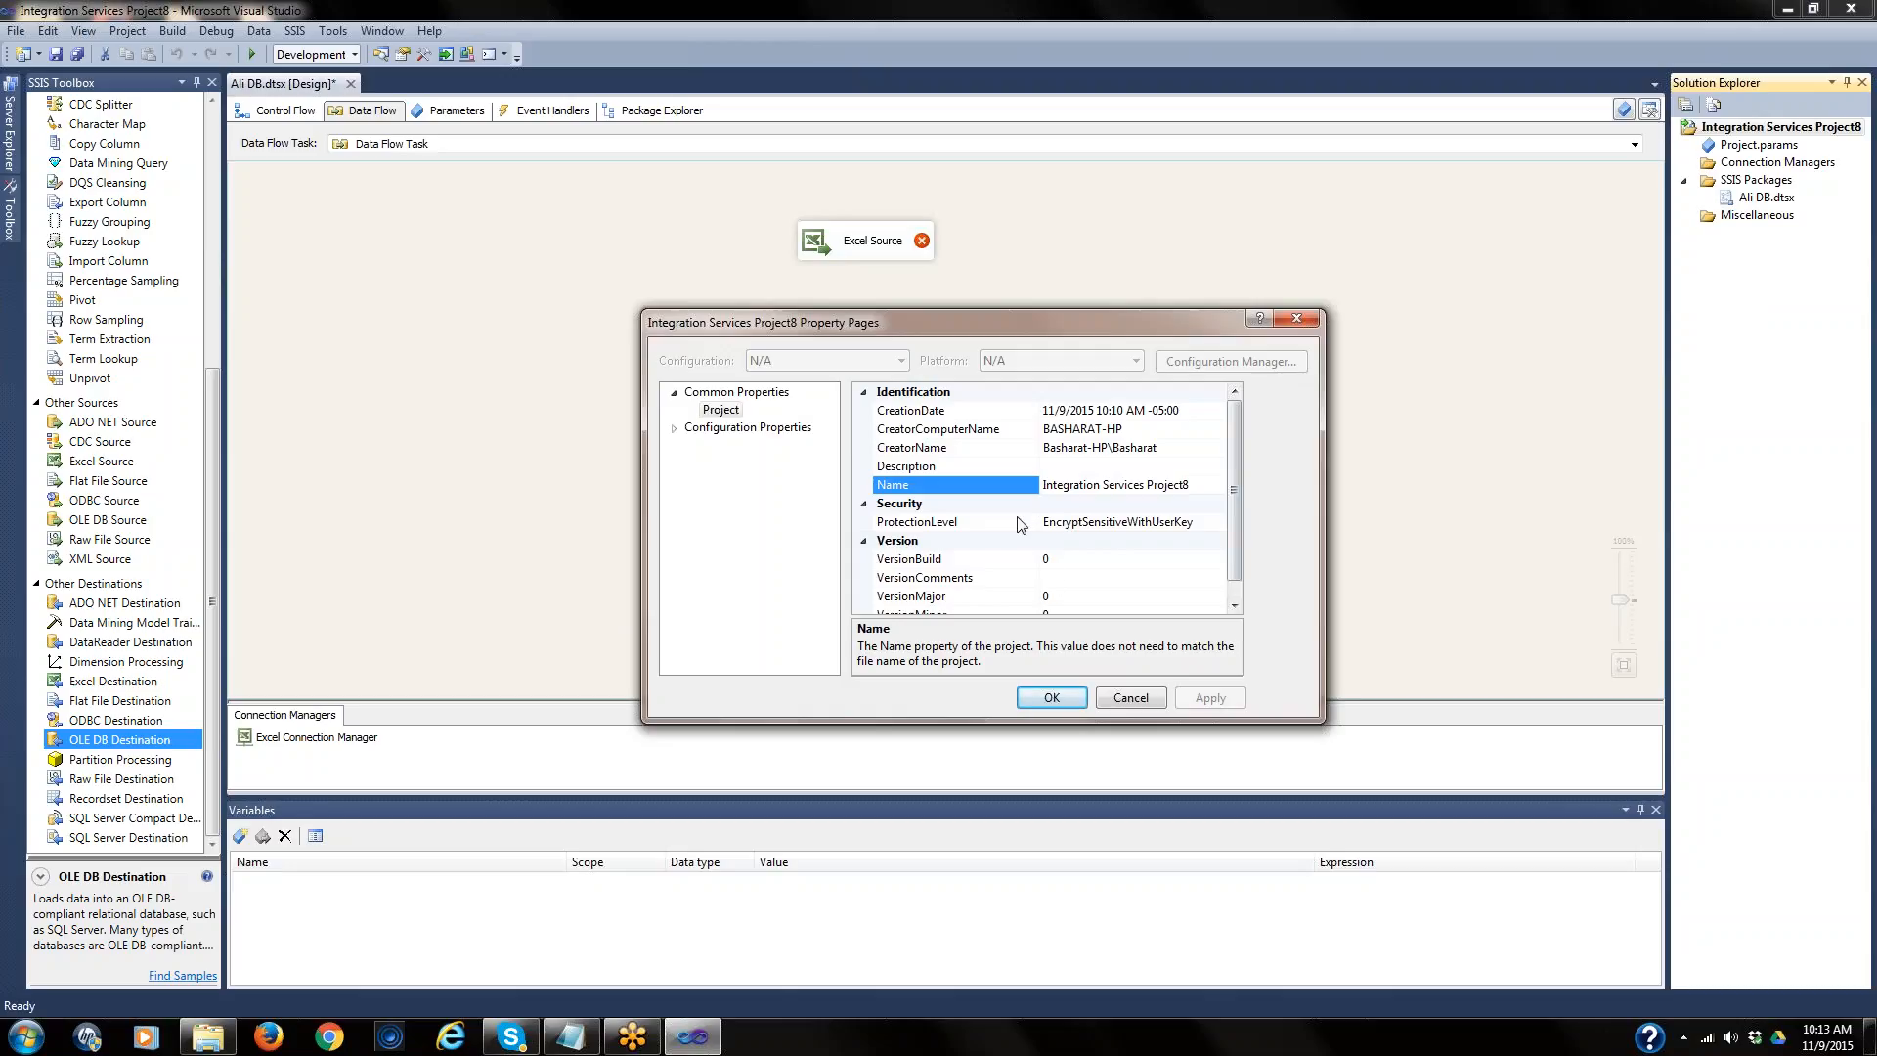
click(754, 432)
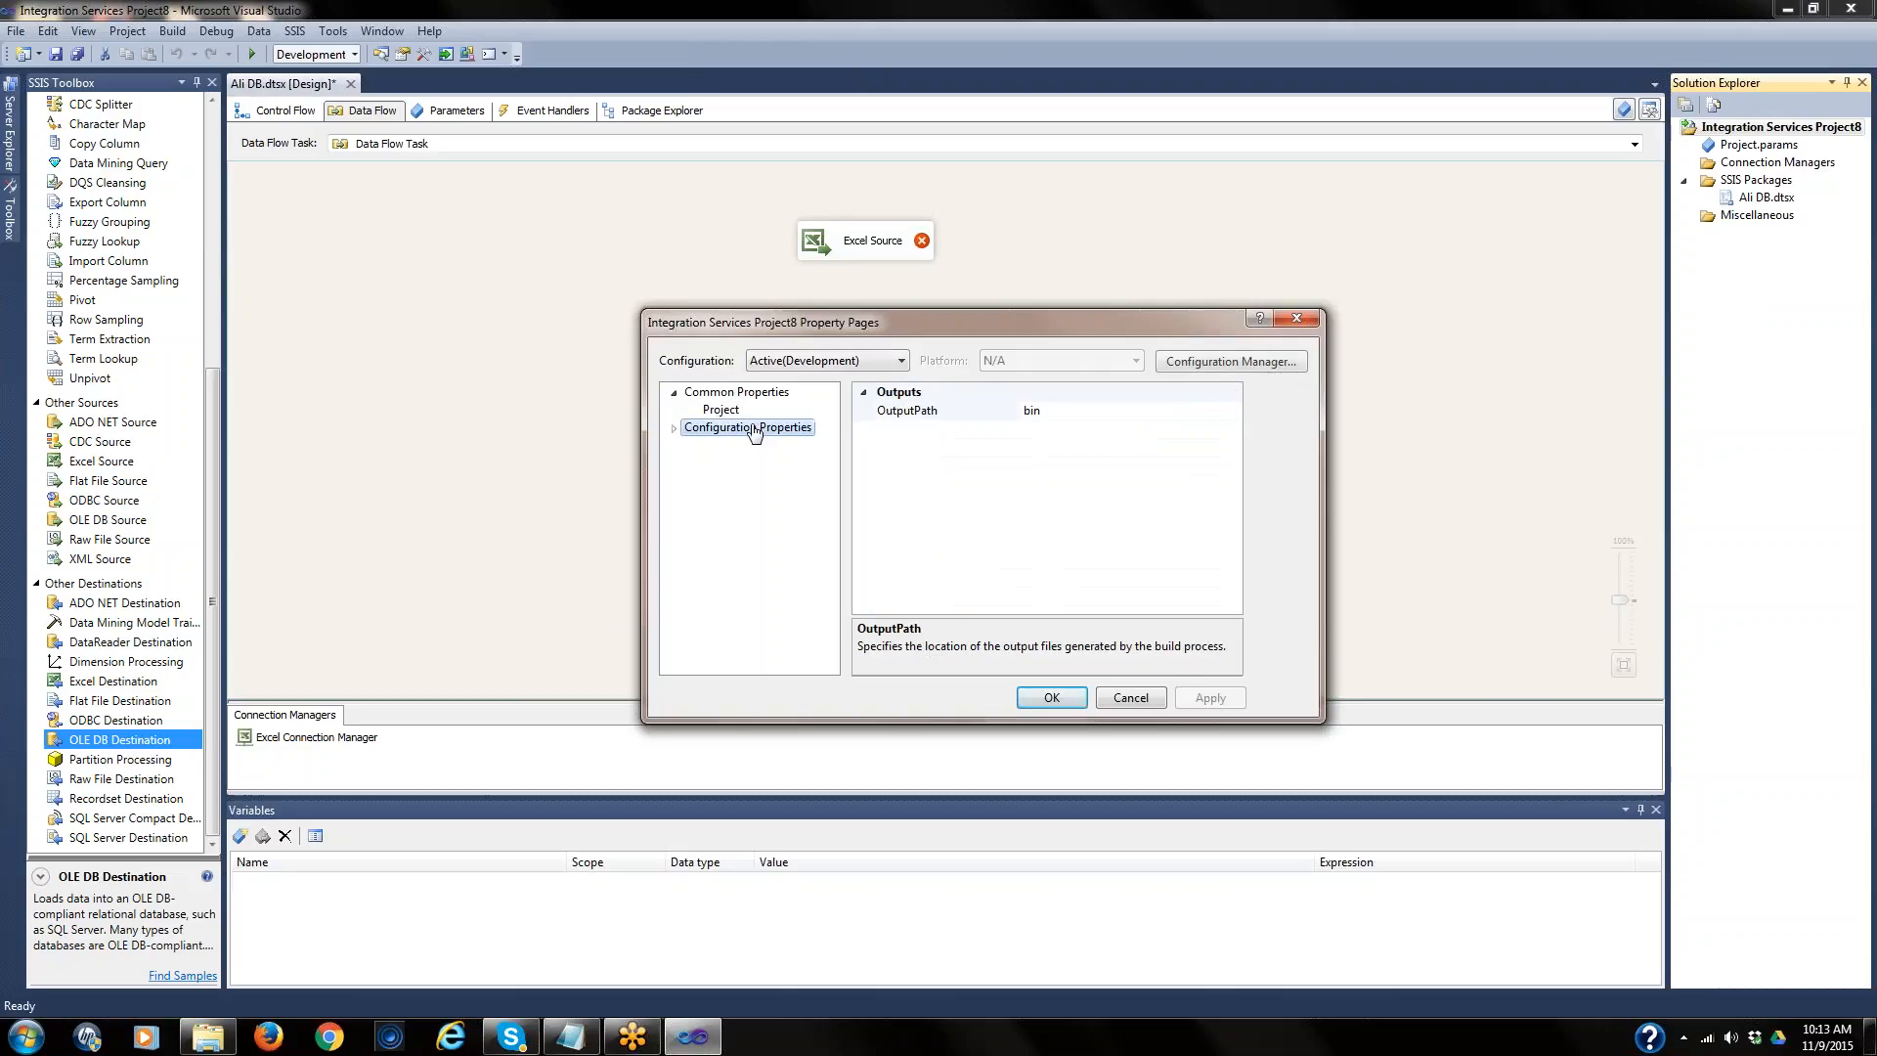
click(924, 415)
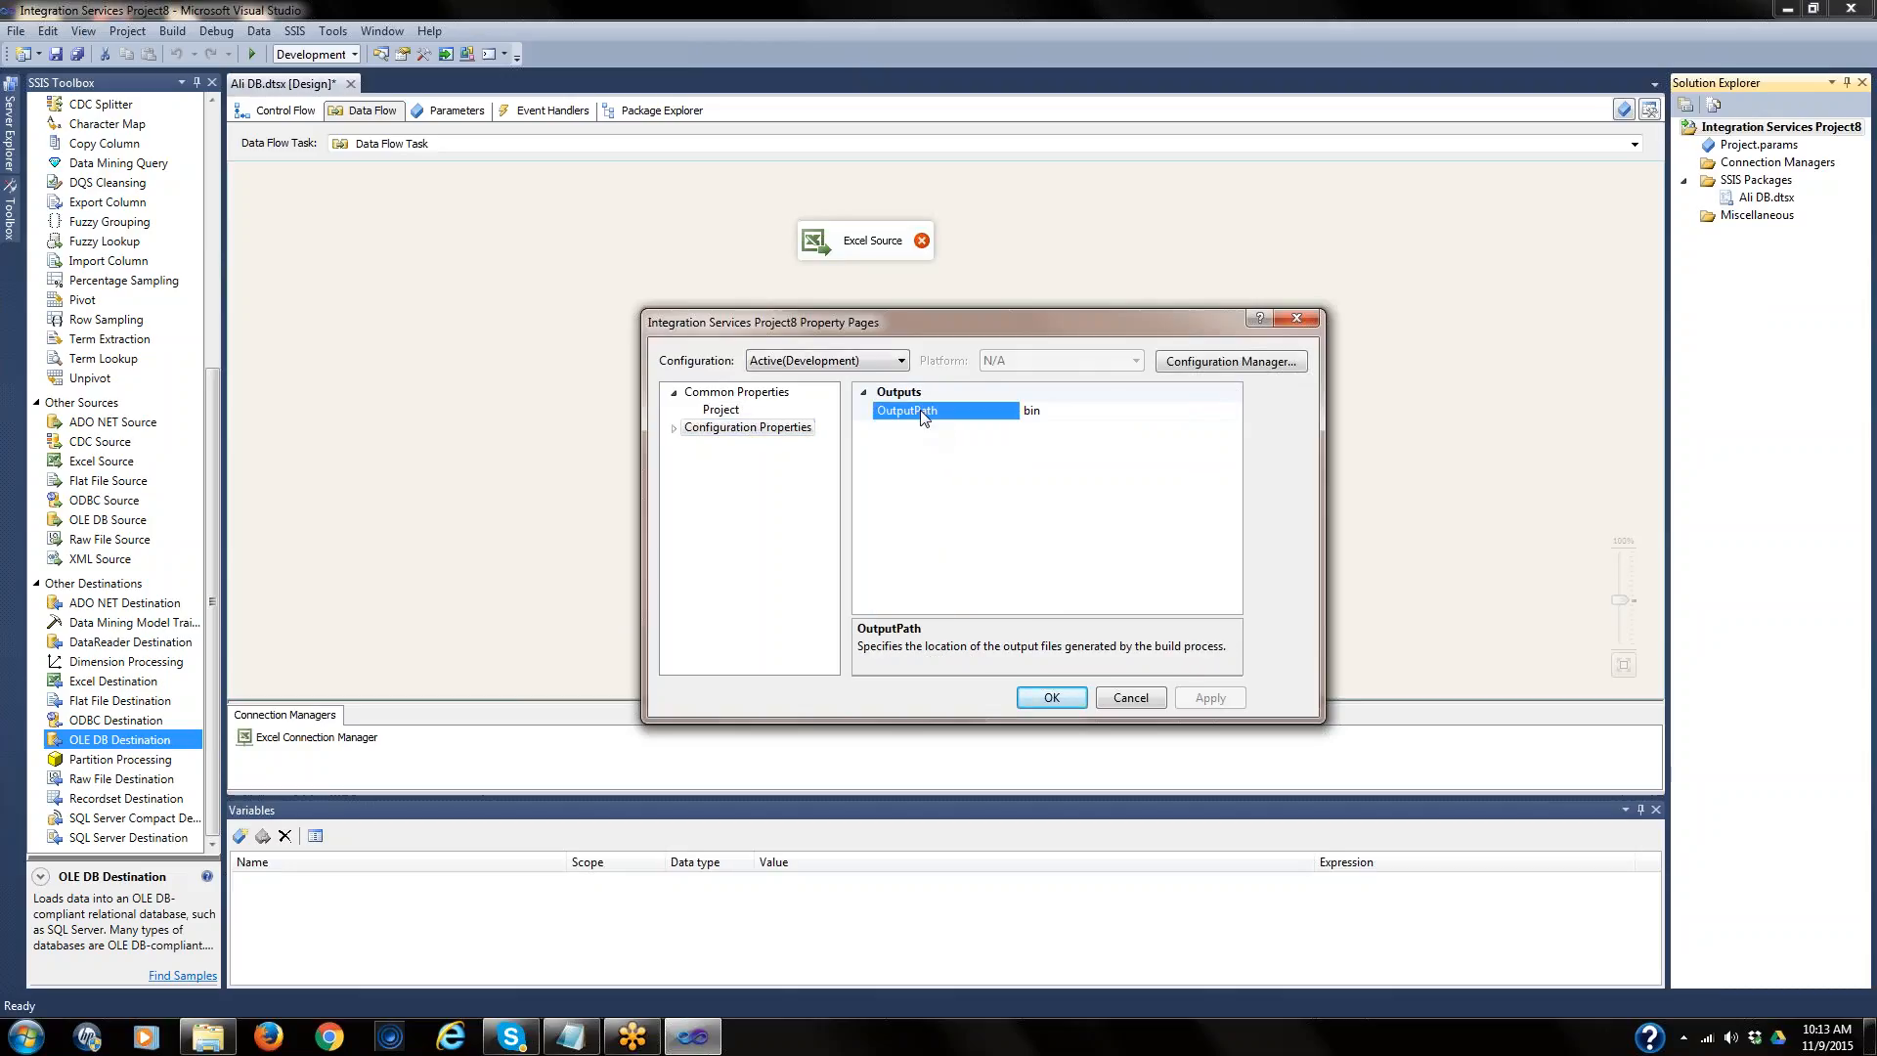
click(674, 428)
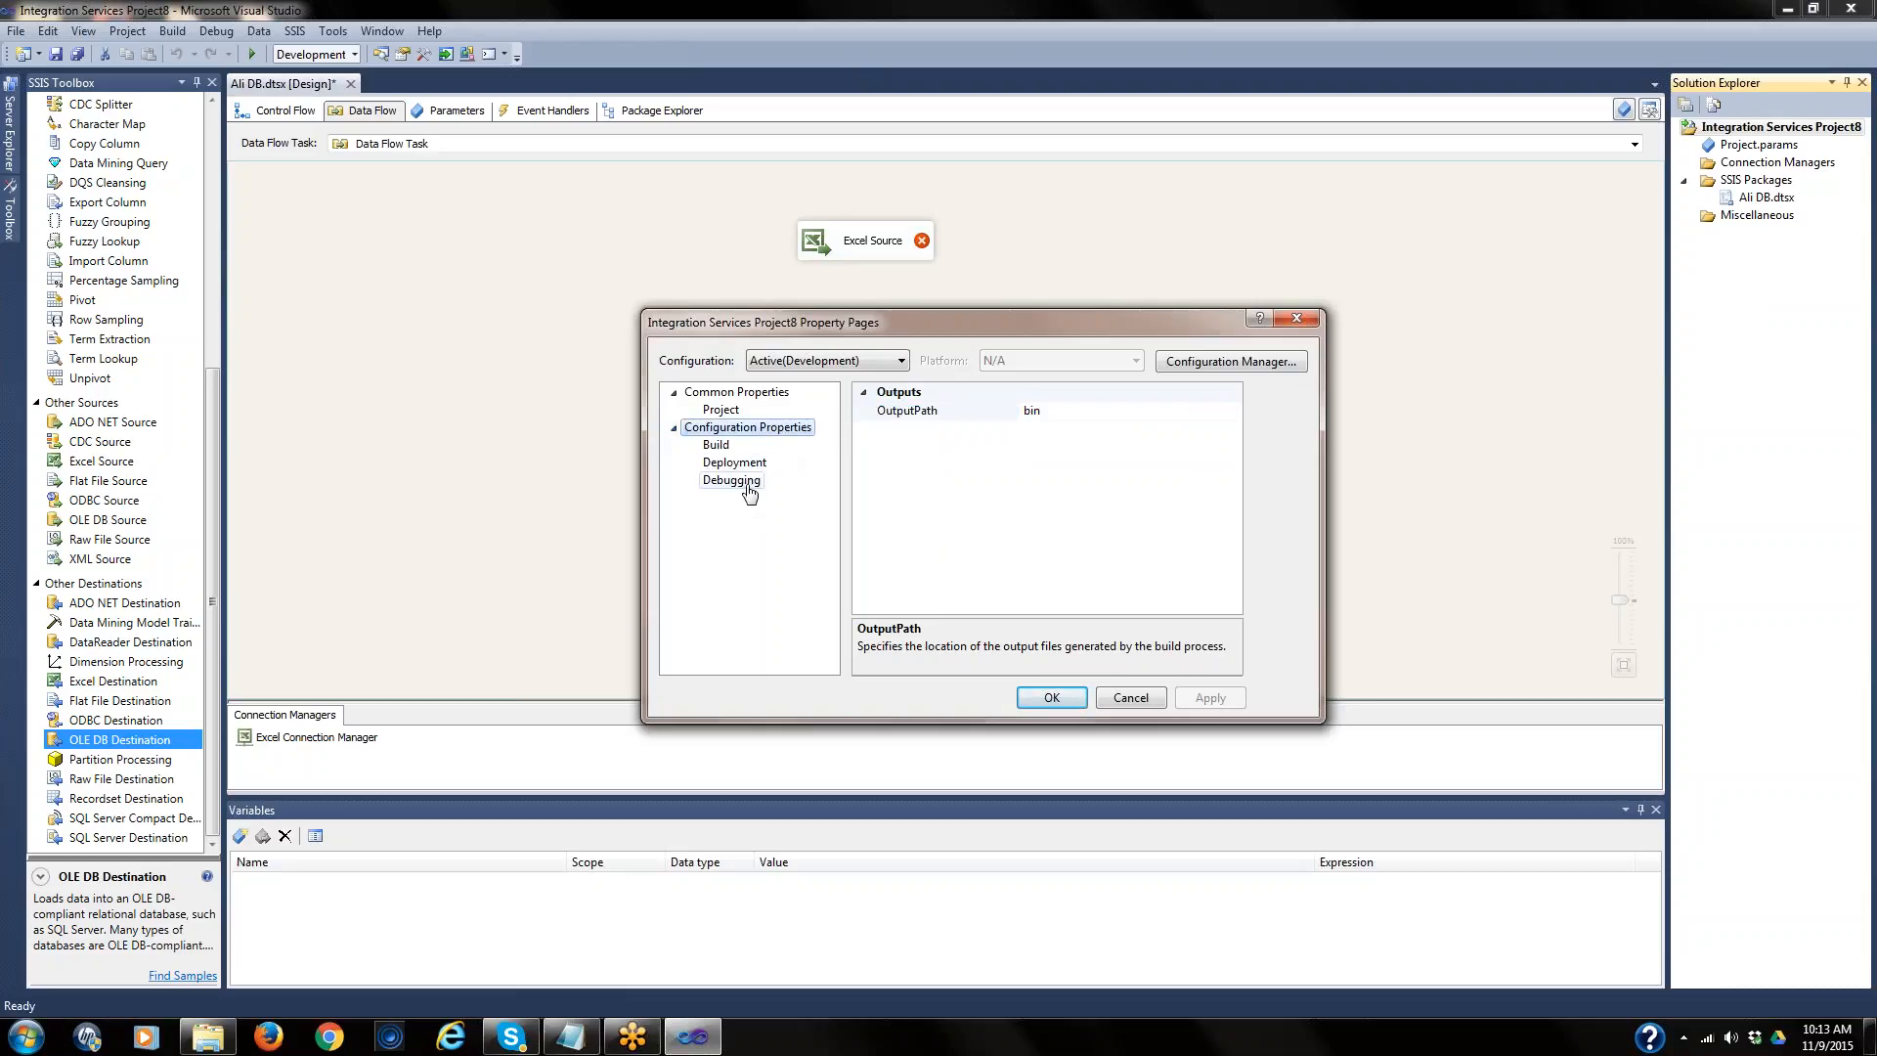
- Check the Build and Deployment properties, and set Run64BitRuntime to False in the project's Debugging properties
click(728, 451)
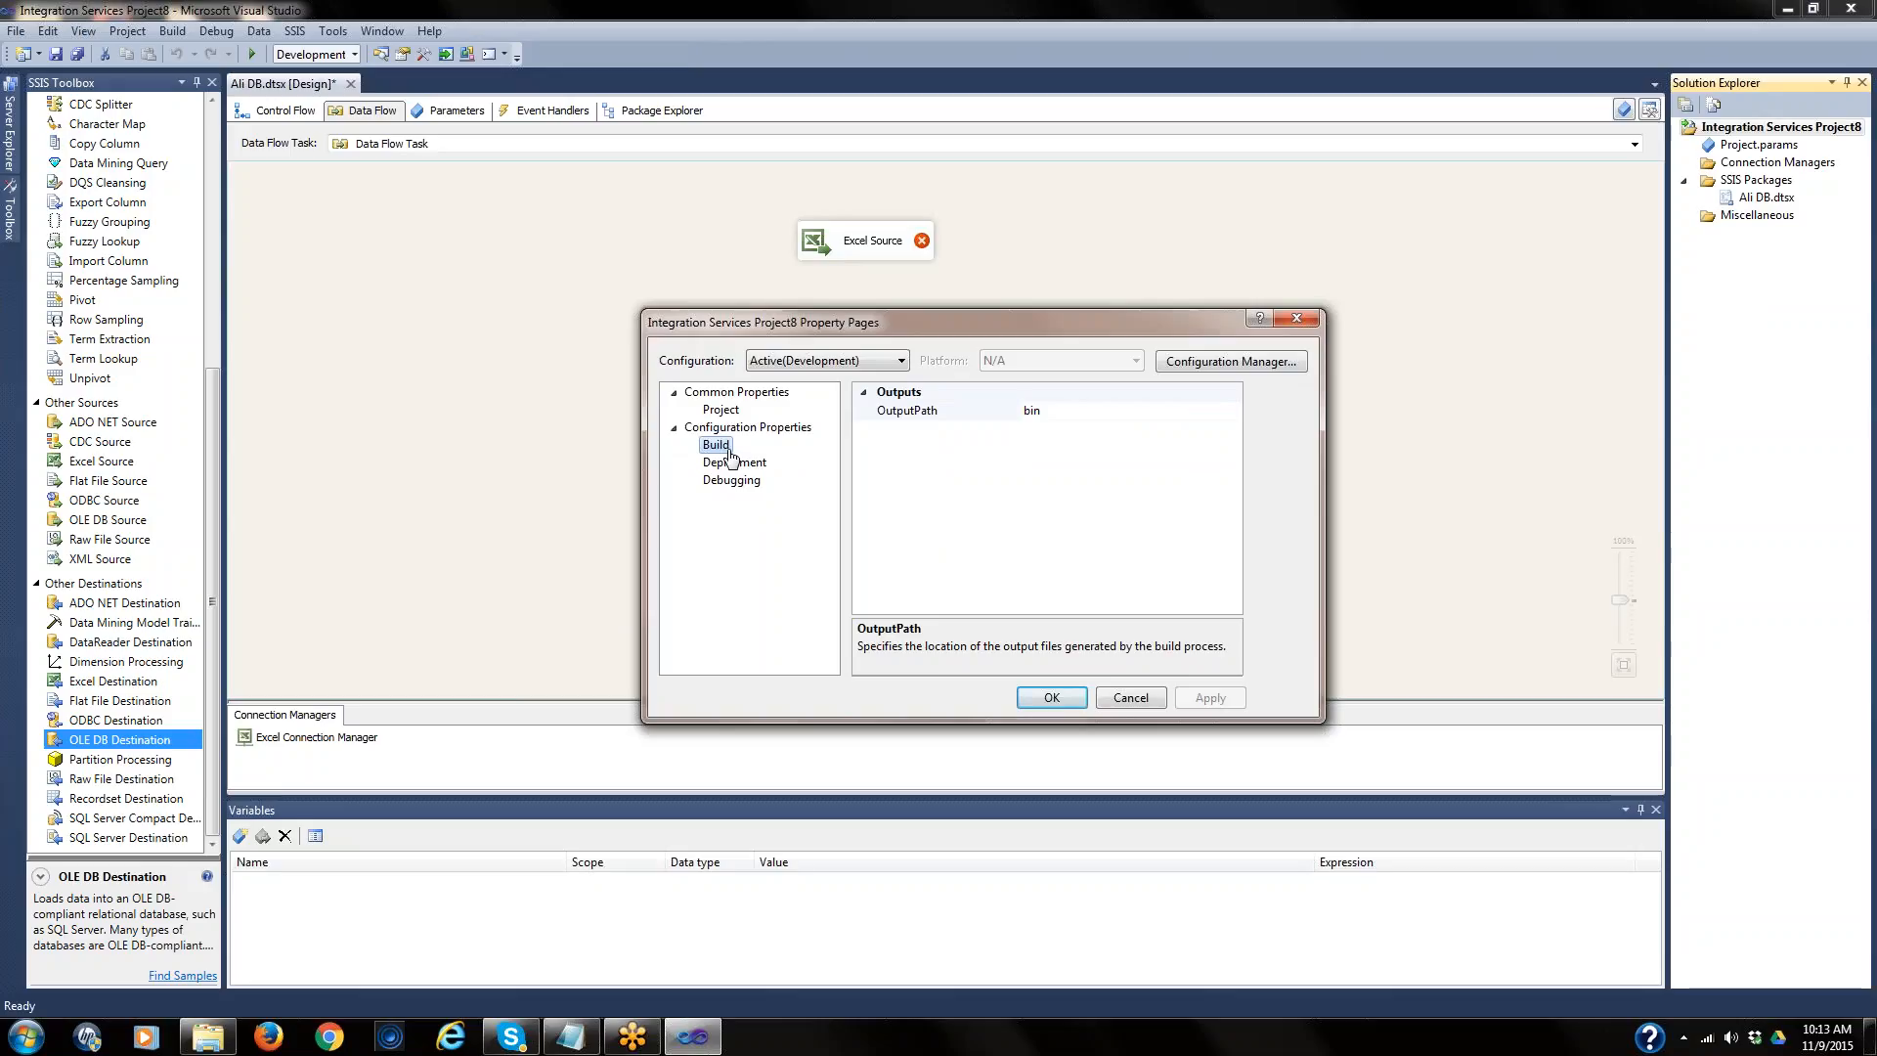
click(735, 466)
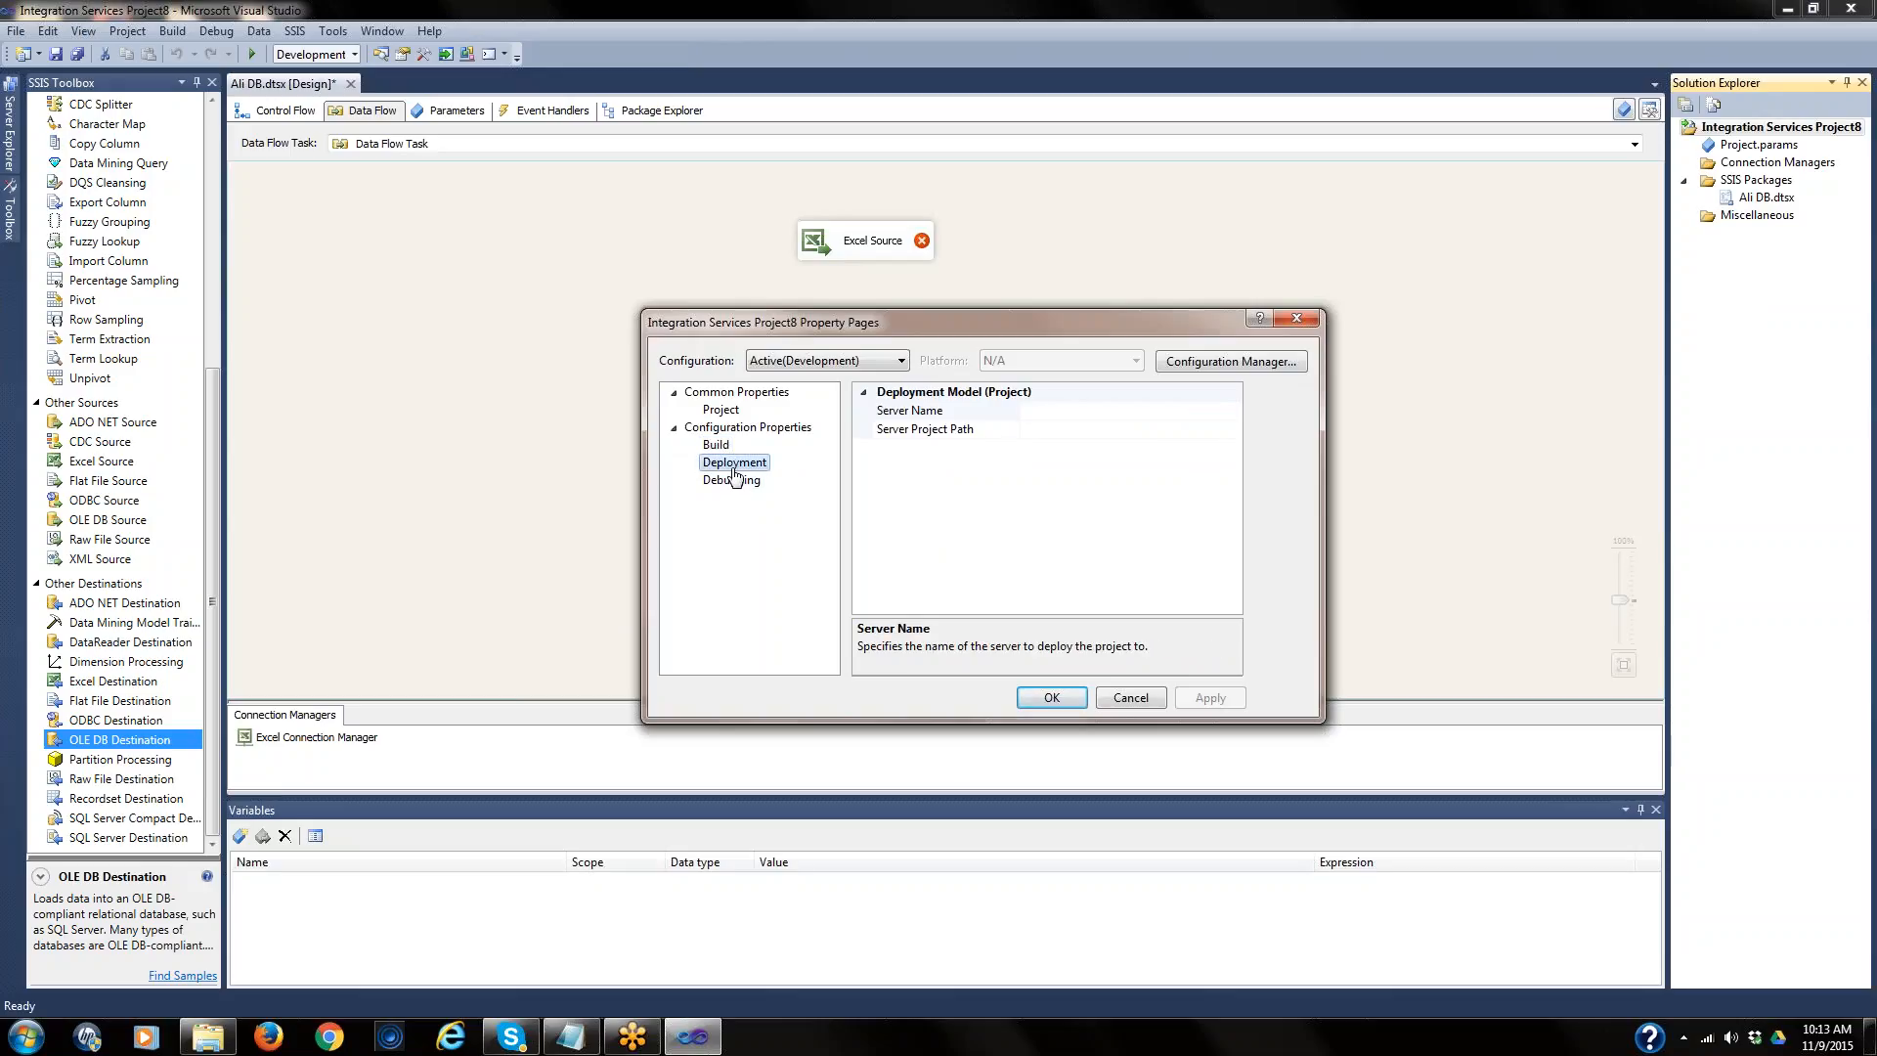
click(733, 483)
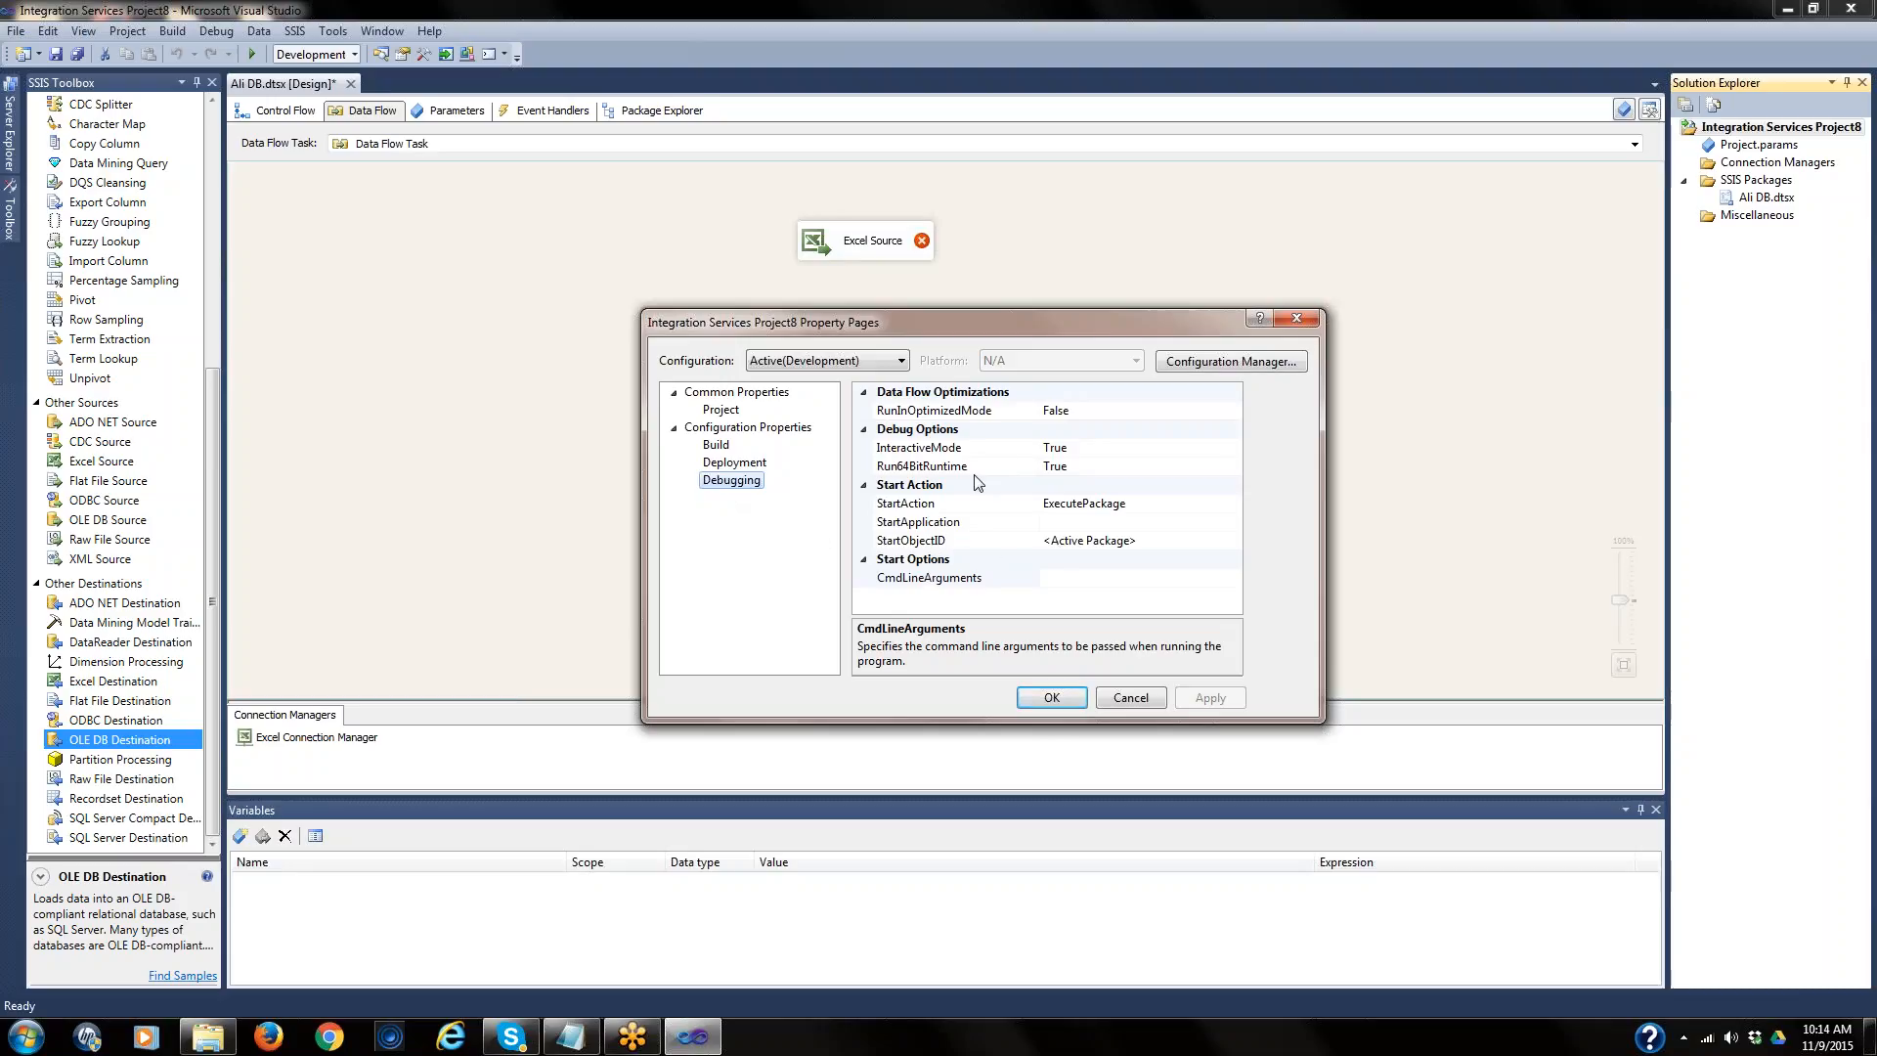
click(1054, 467)
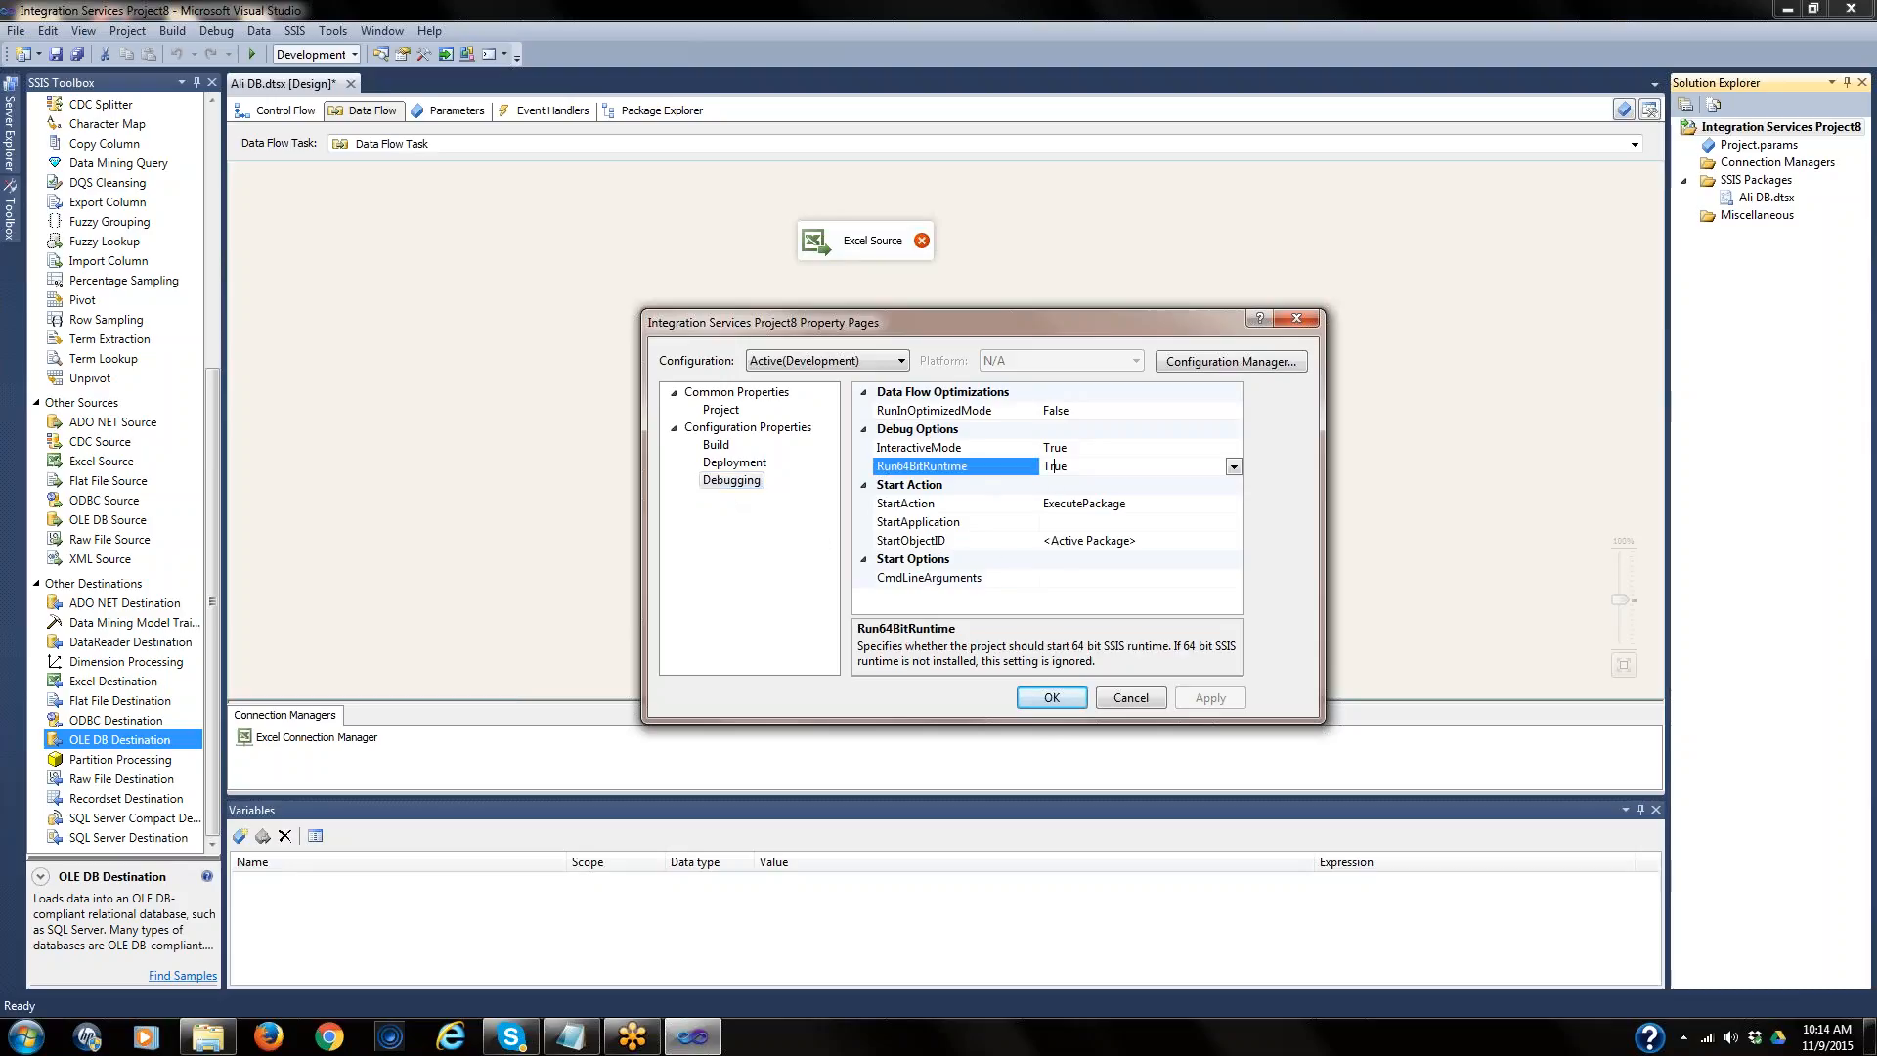
click(1234, 466)
click(1066, 506)
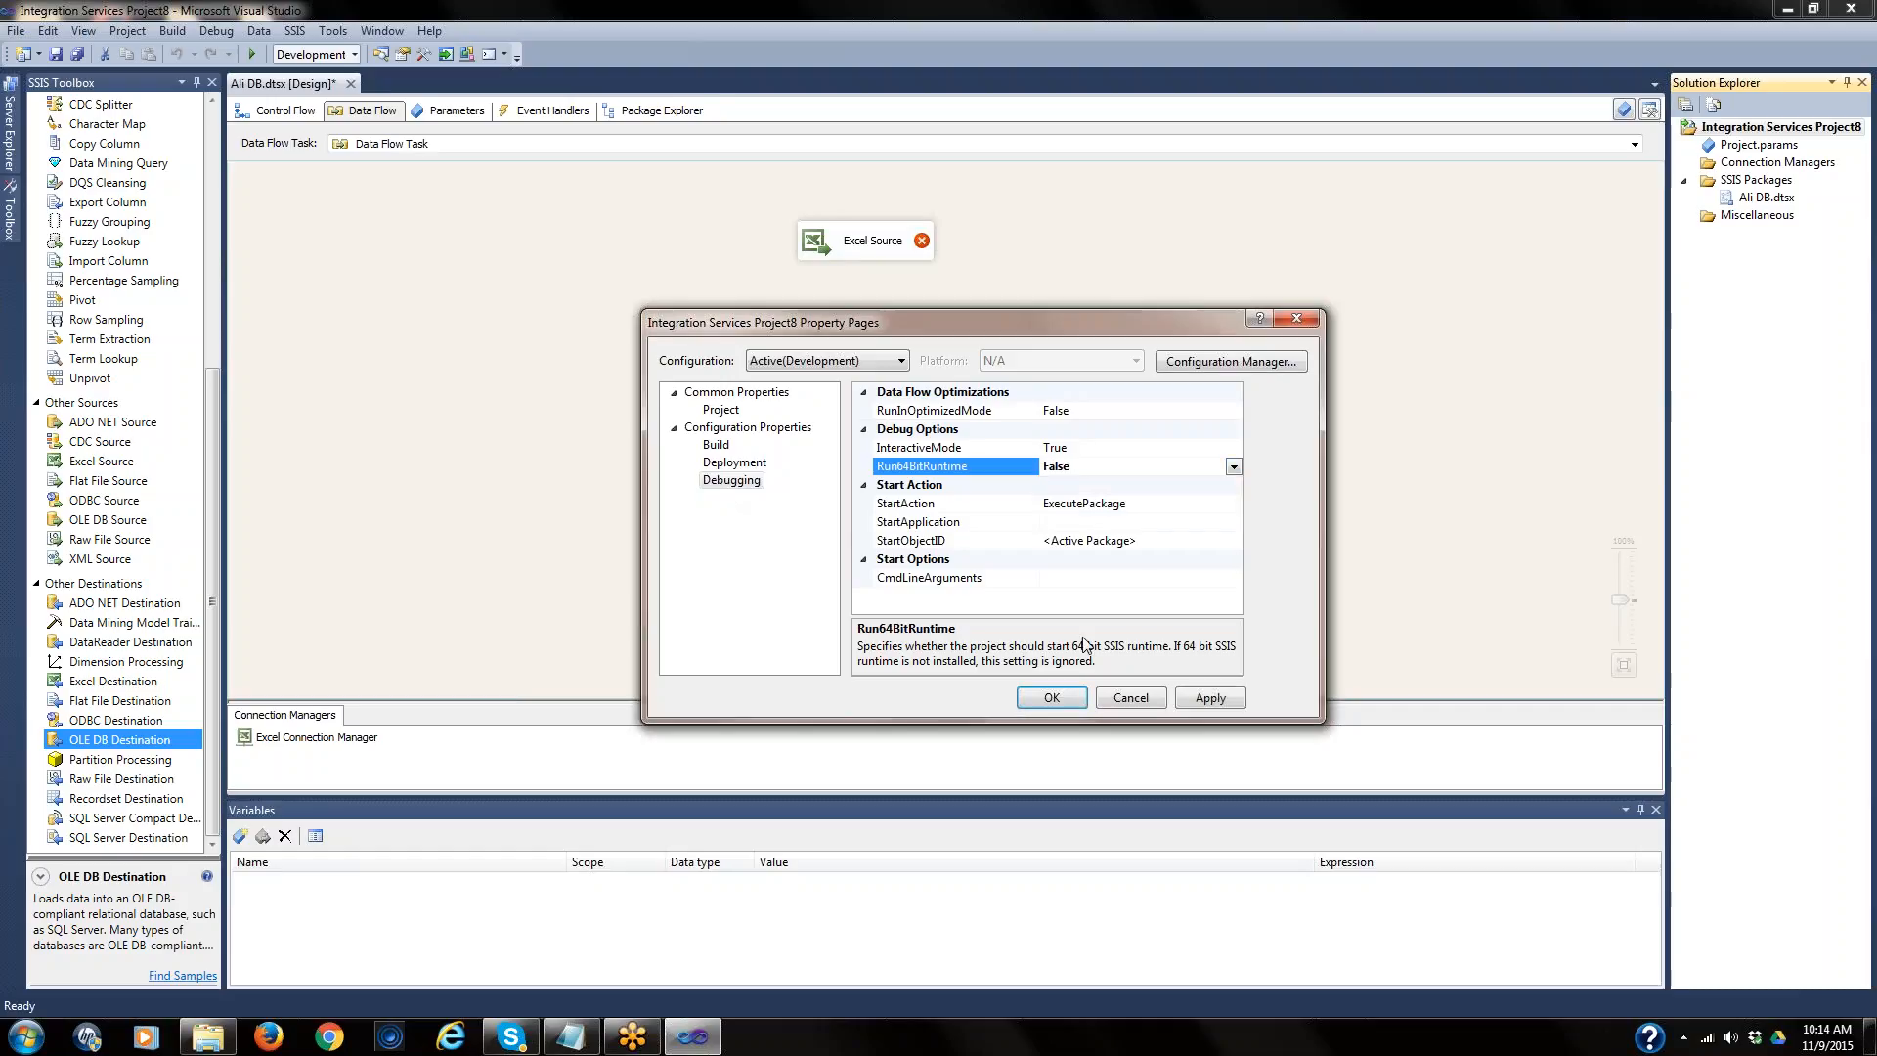
click(1053, 697)
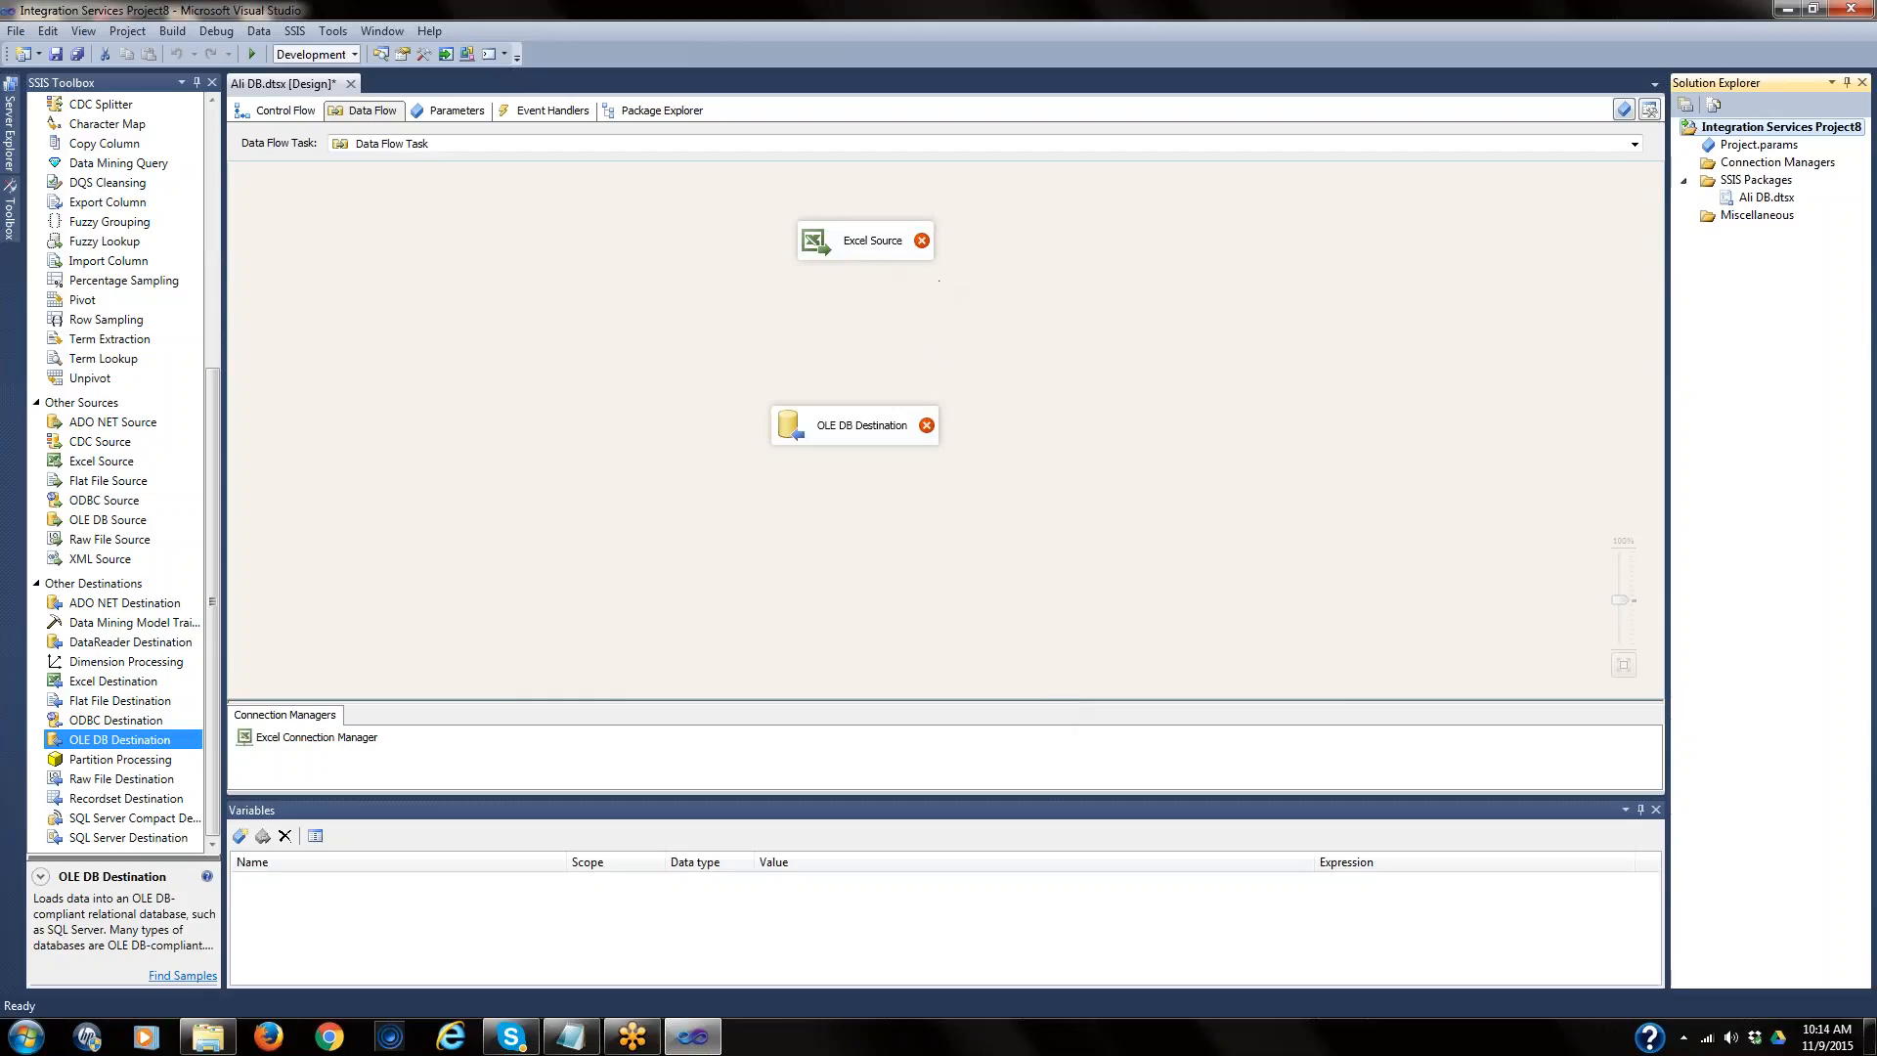
- Reopen the Excel Source for editing and reselect the existing Excel Connection Manager
click(839, 236)
double_click(839, 237)
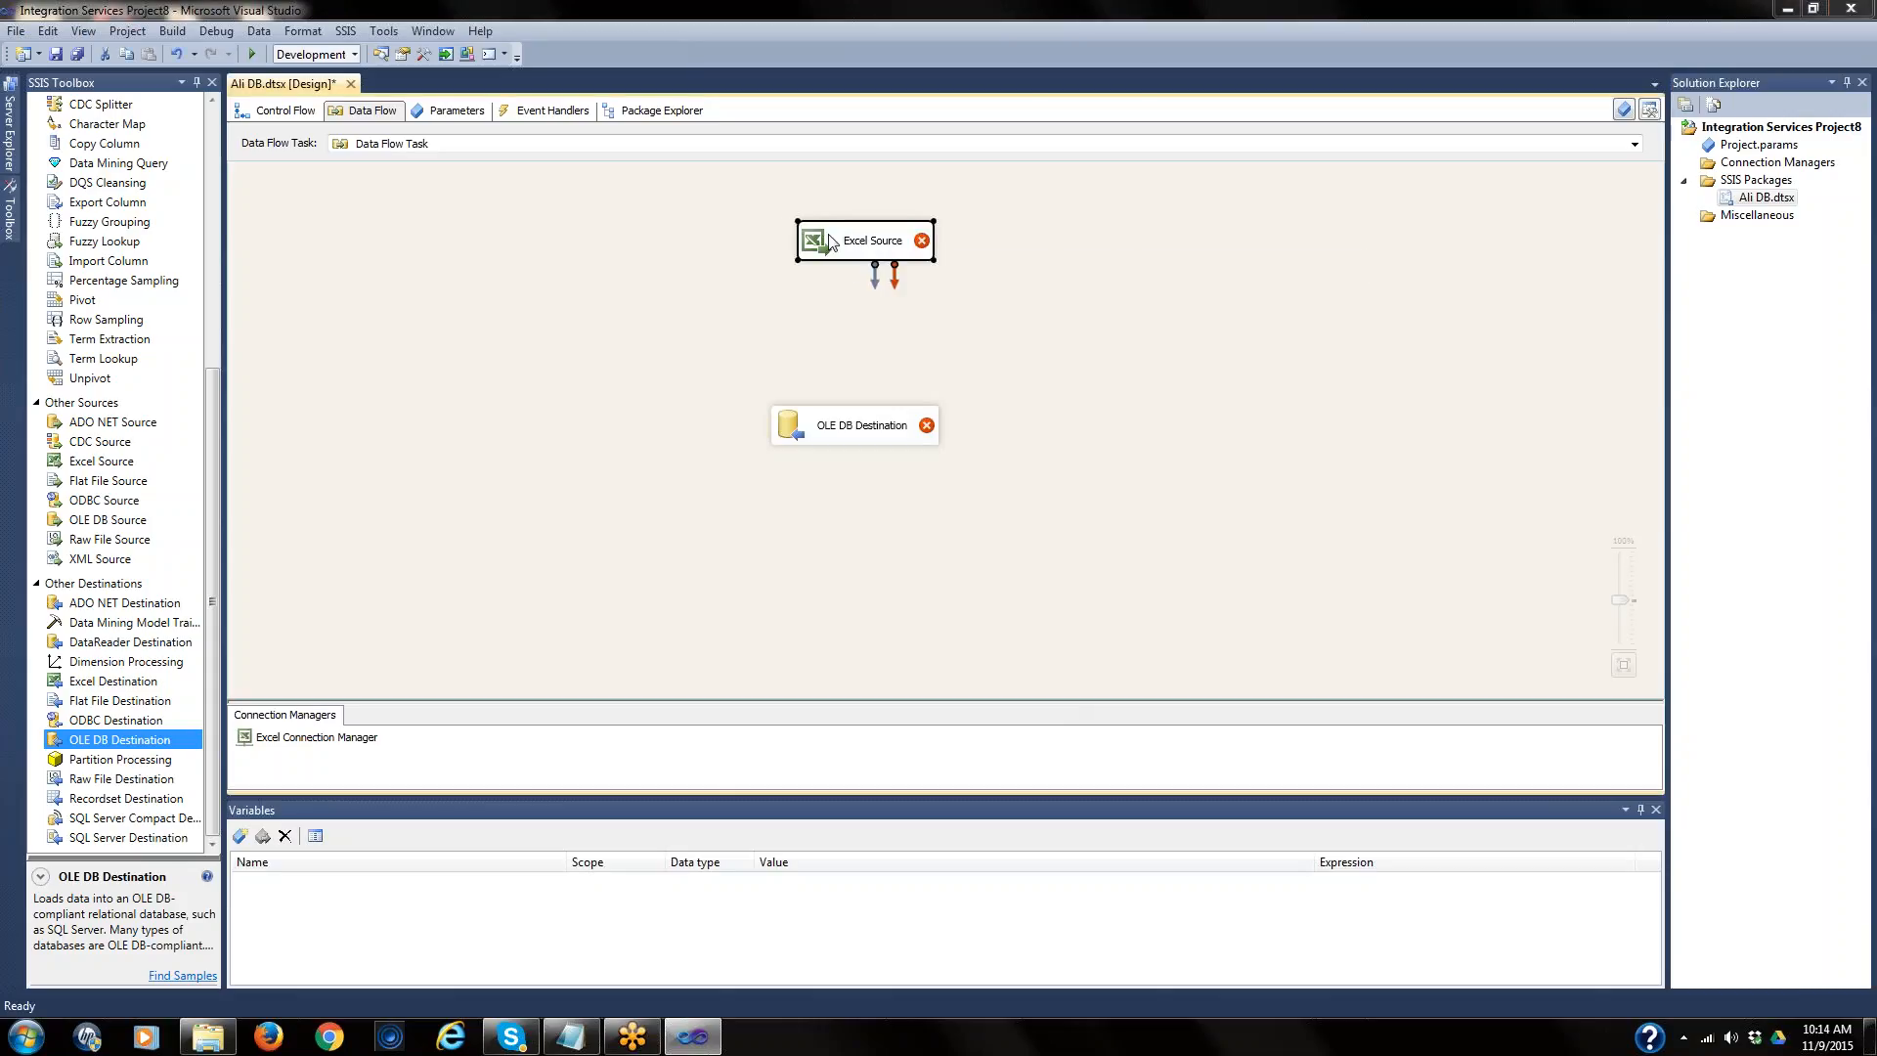
click(1173, 391)
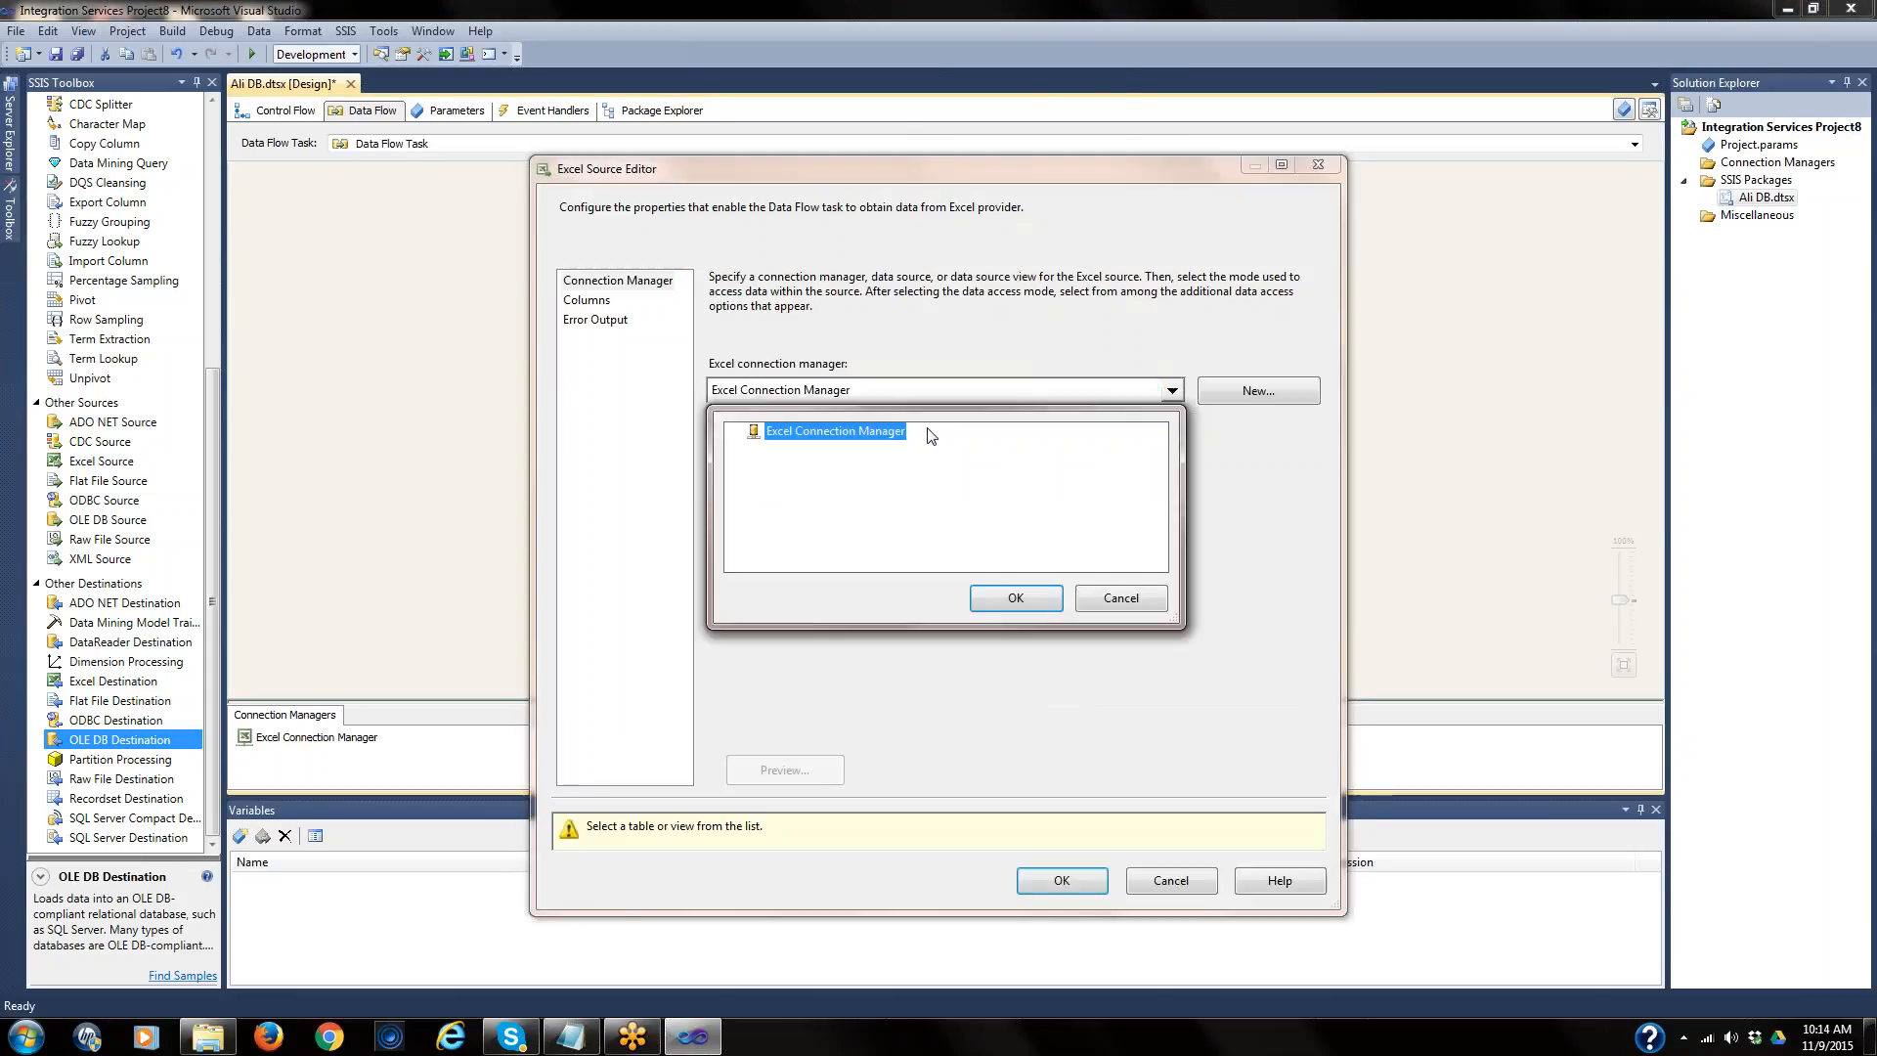
click(1022, 597)
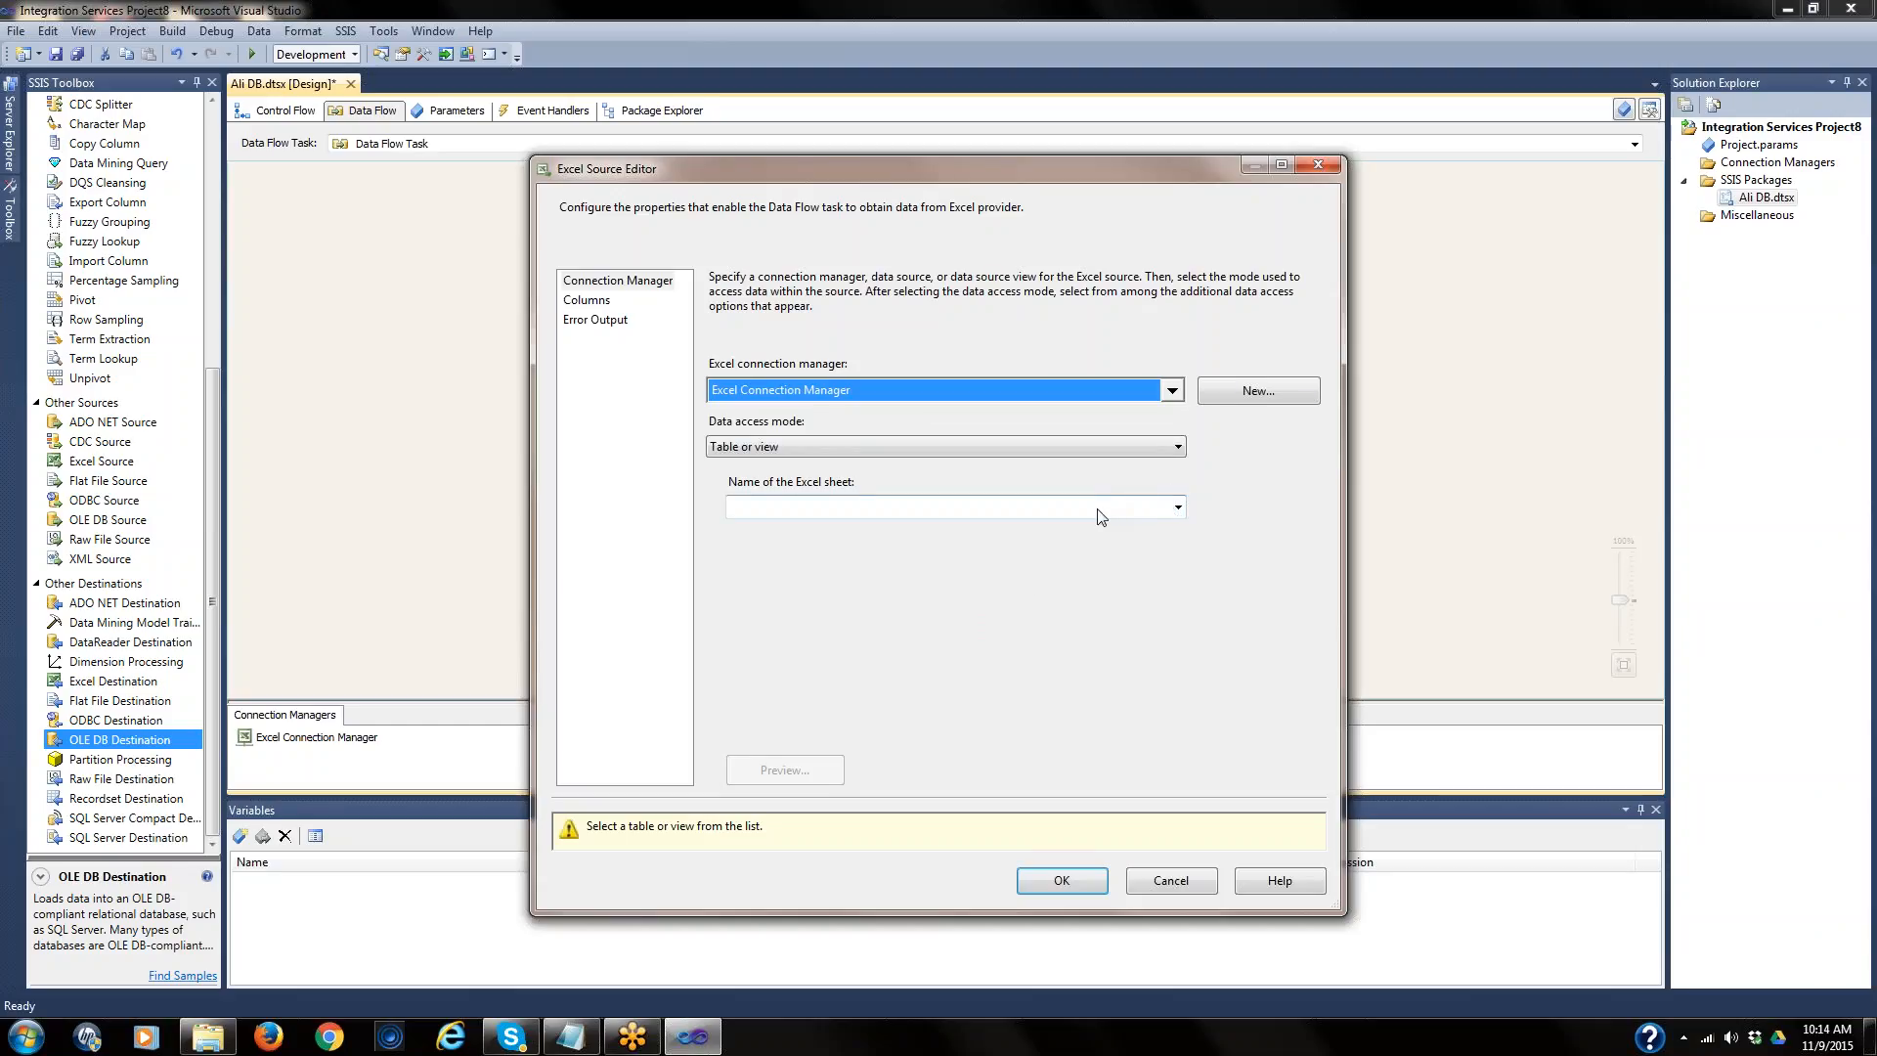
- Create another Excel connection to 1000 Records.xlsx in SSYCIENT DATA as Microsoft Excel 2007, and try to choose its sheet
click(1251, 390)
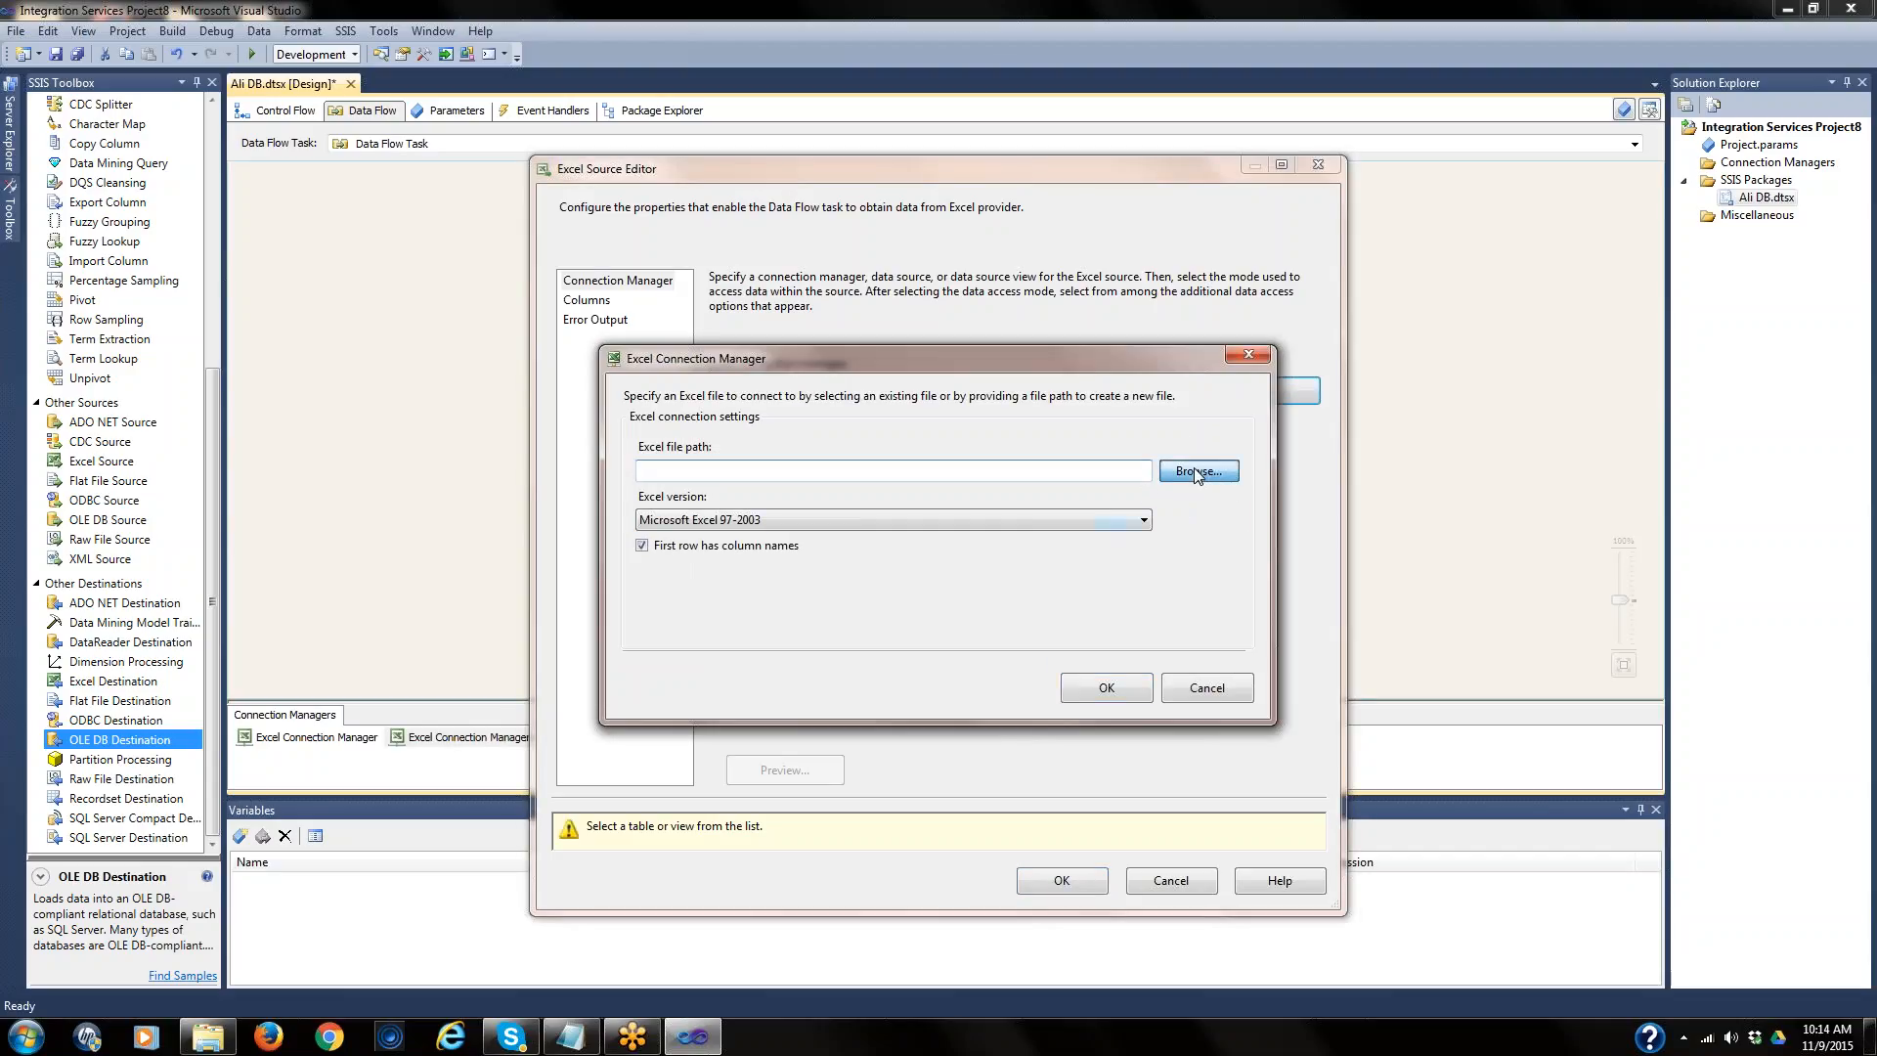
click(1199, 470)
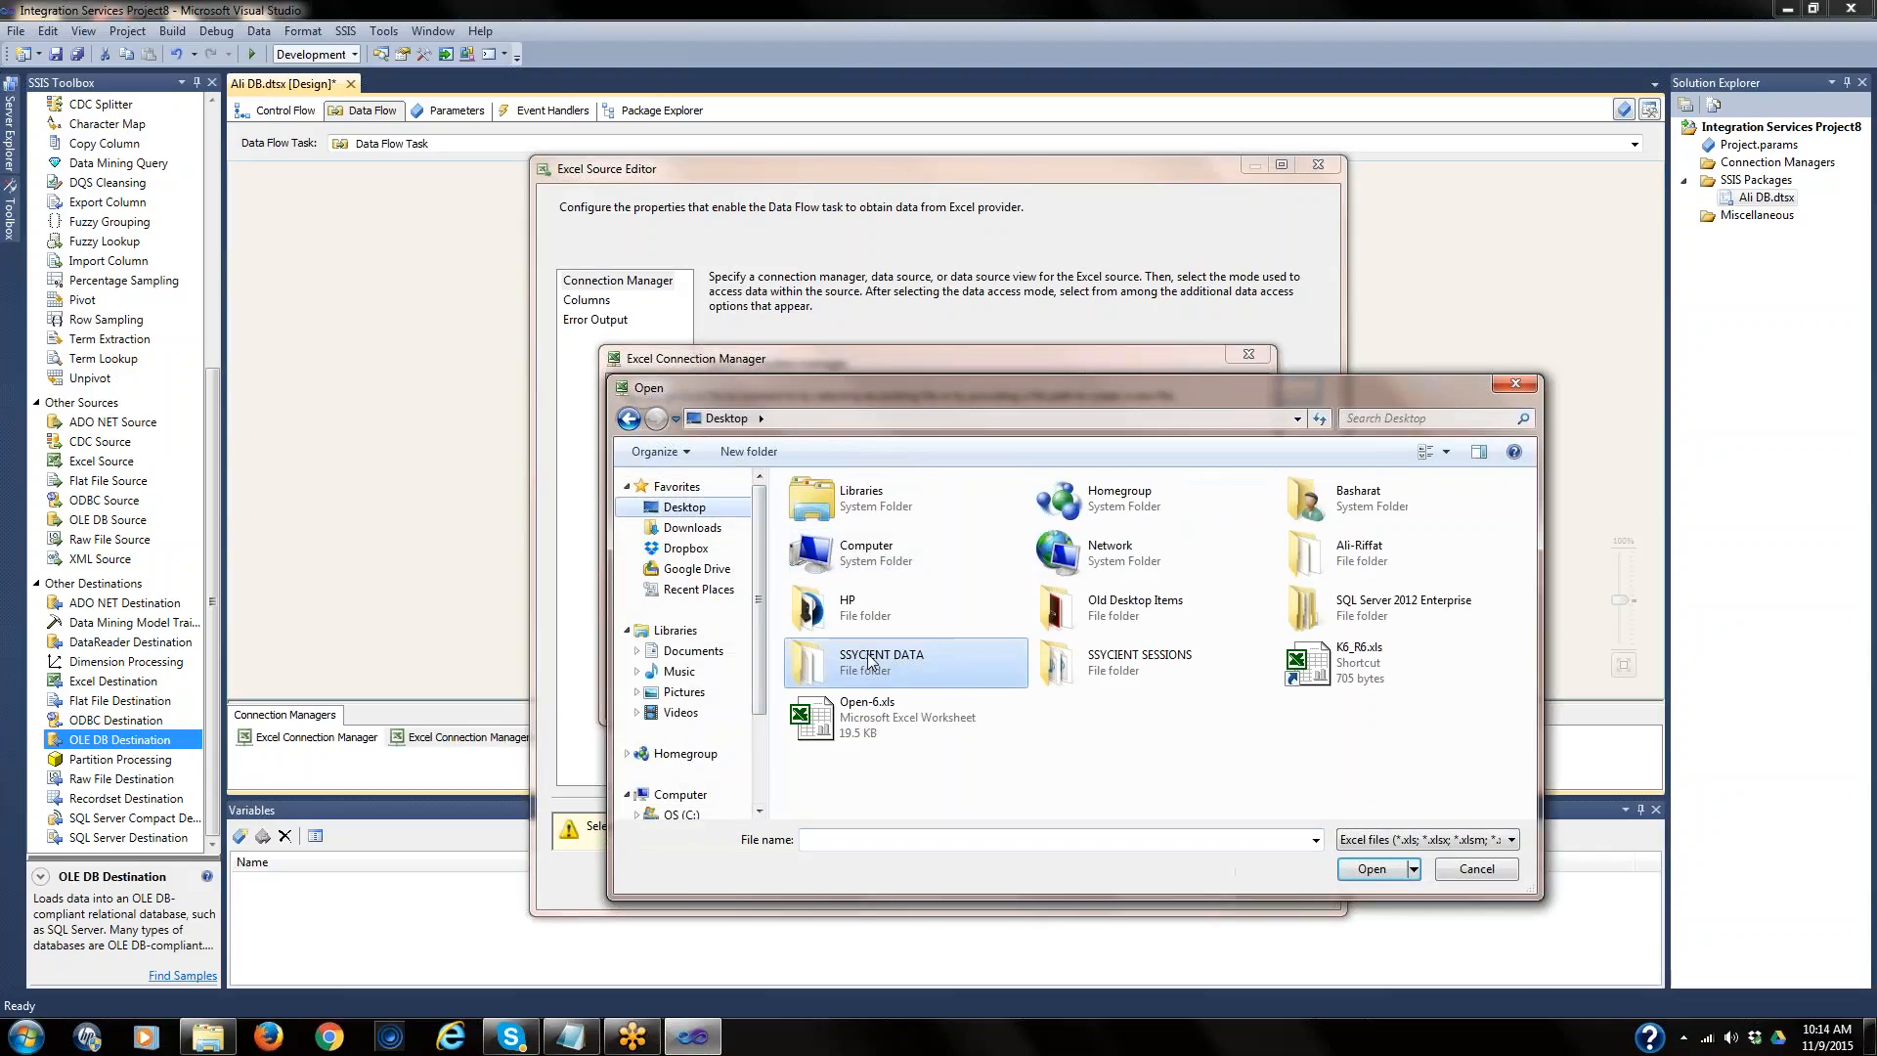
double_click(868, 662)
click(850, 509)
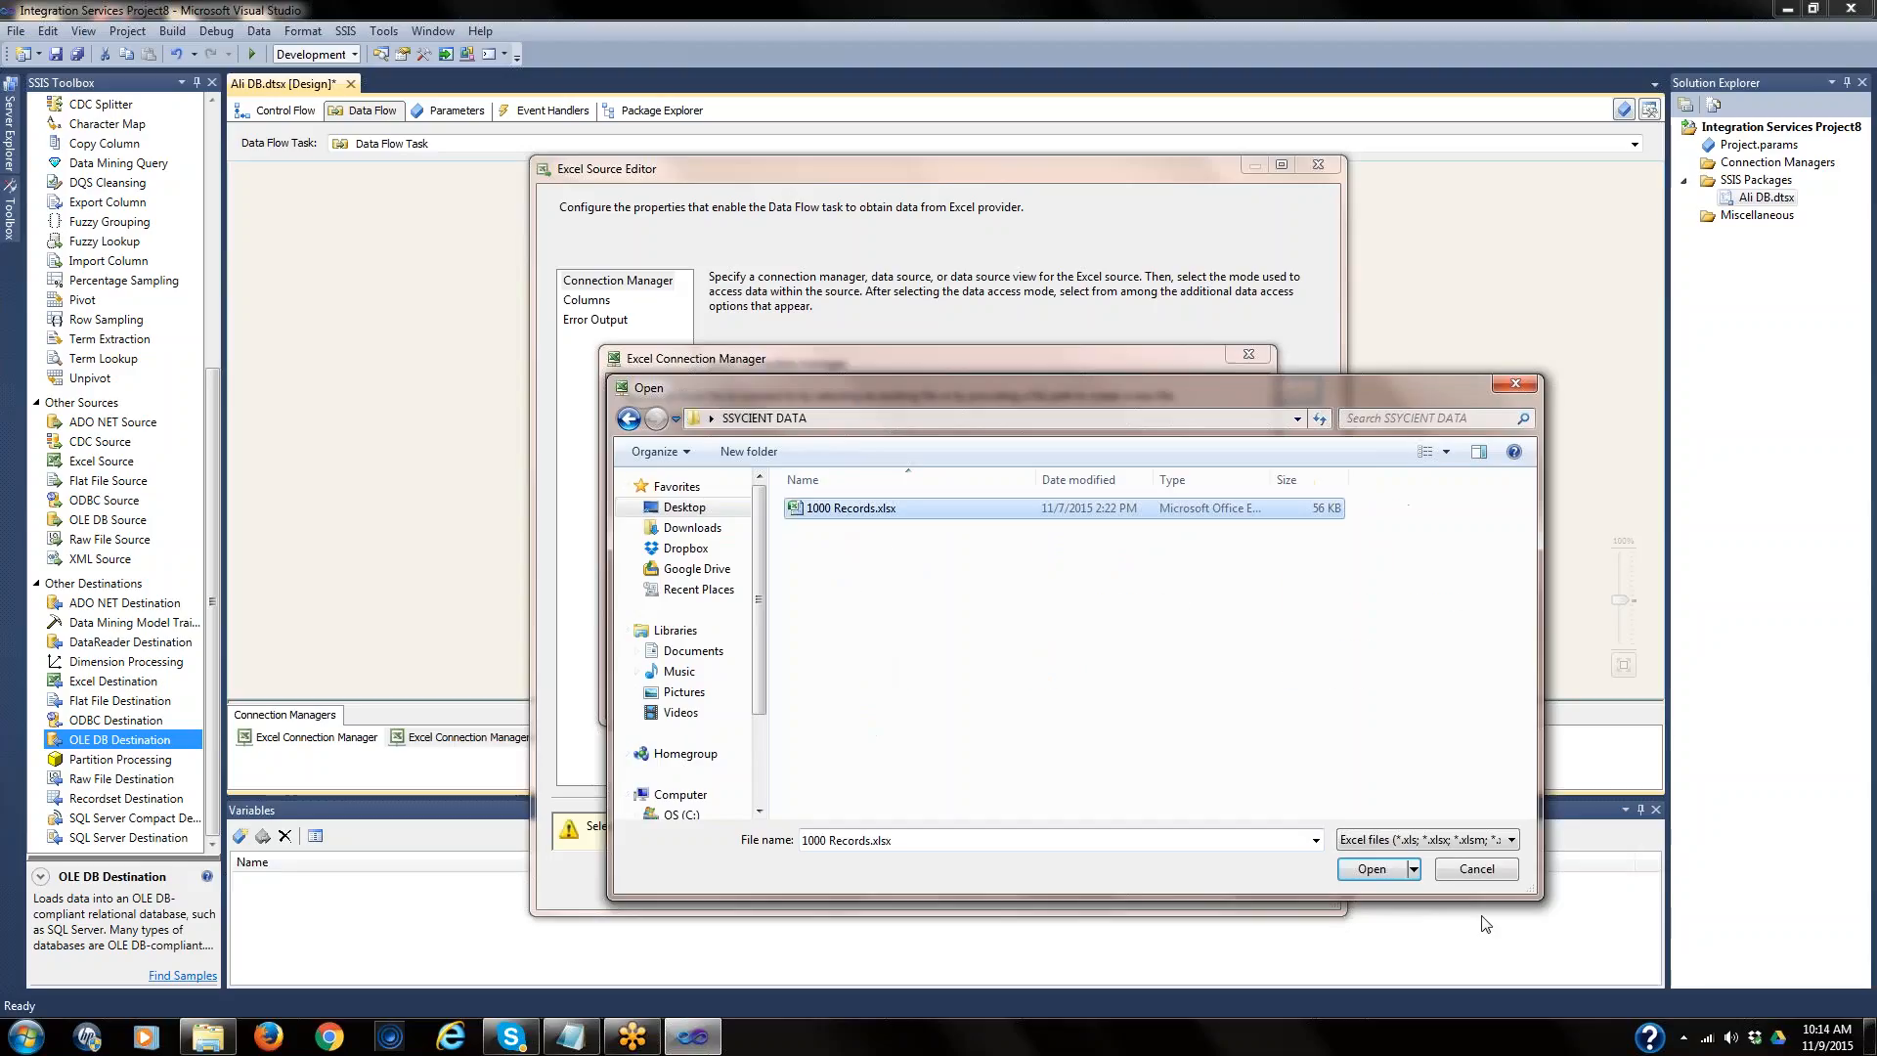
click(1381, 882)
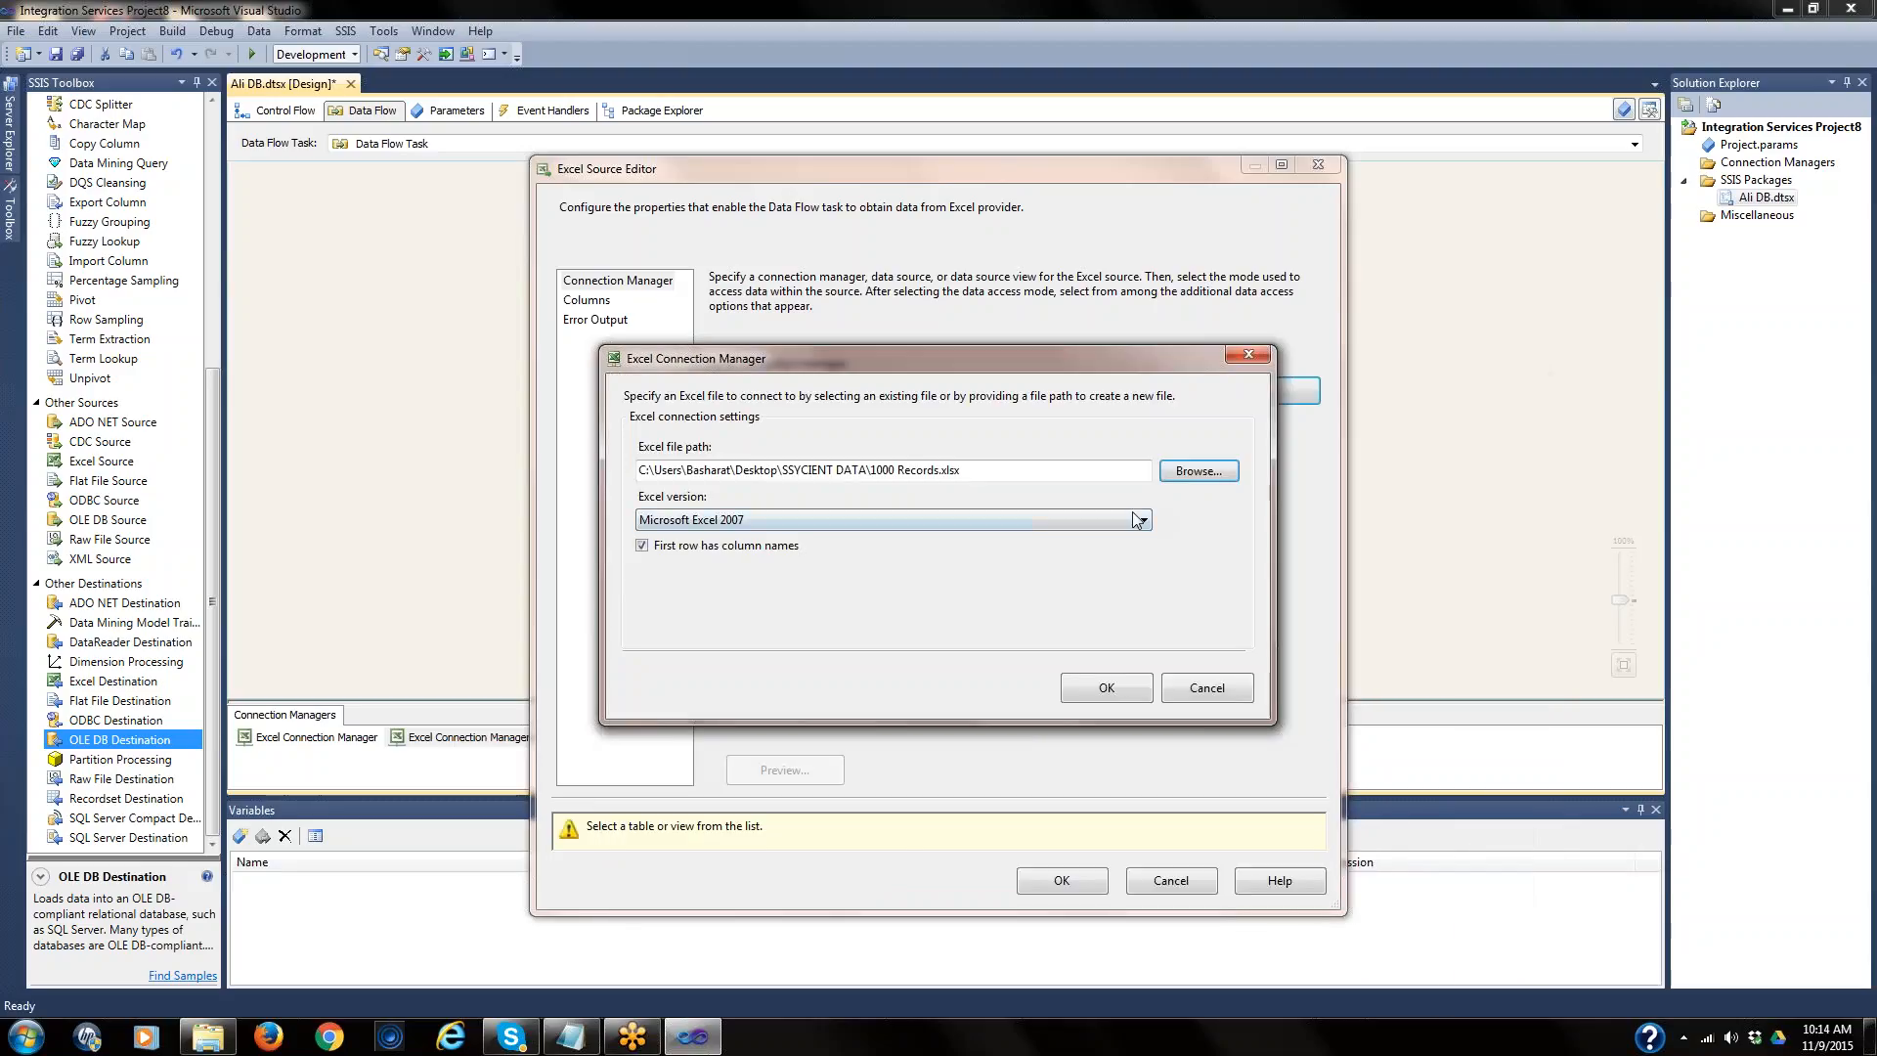
click(1142, 520)
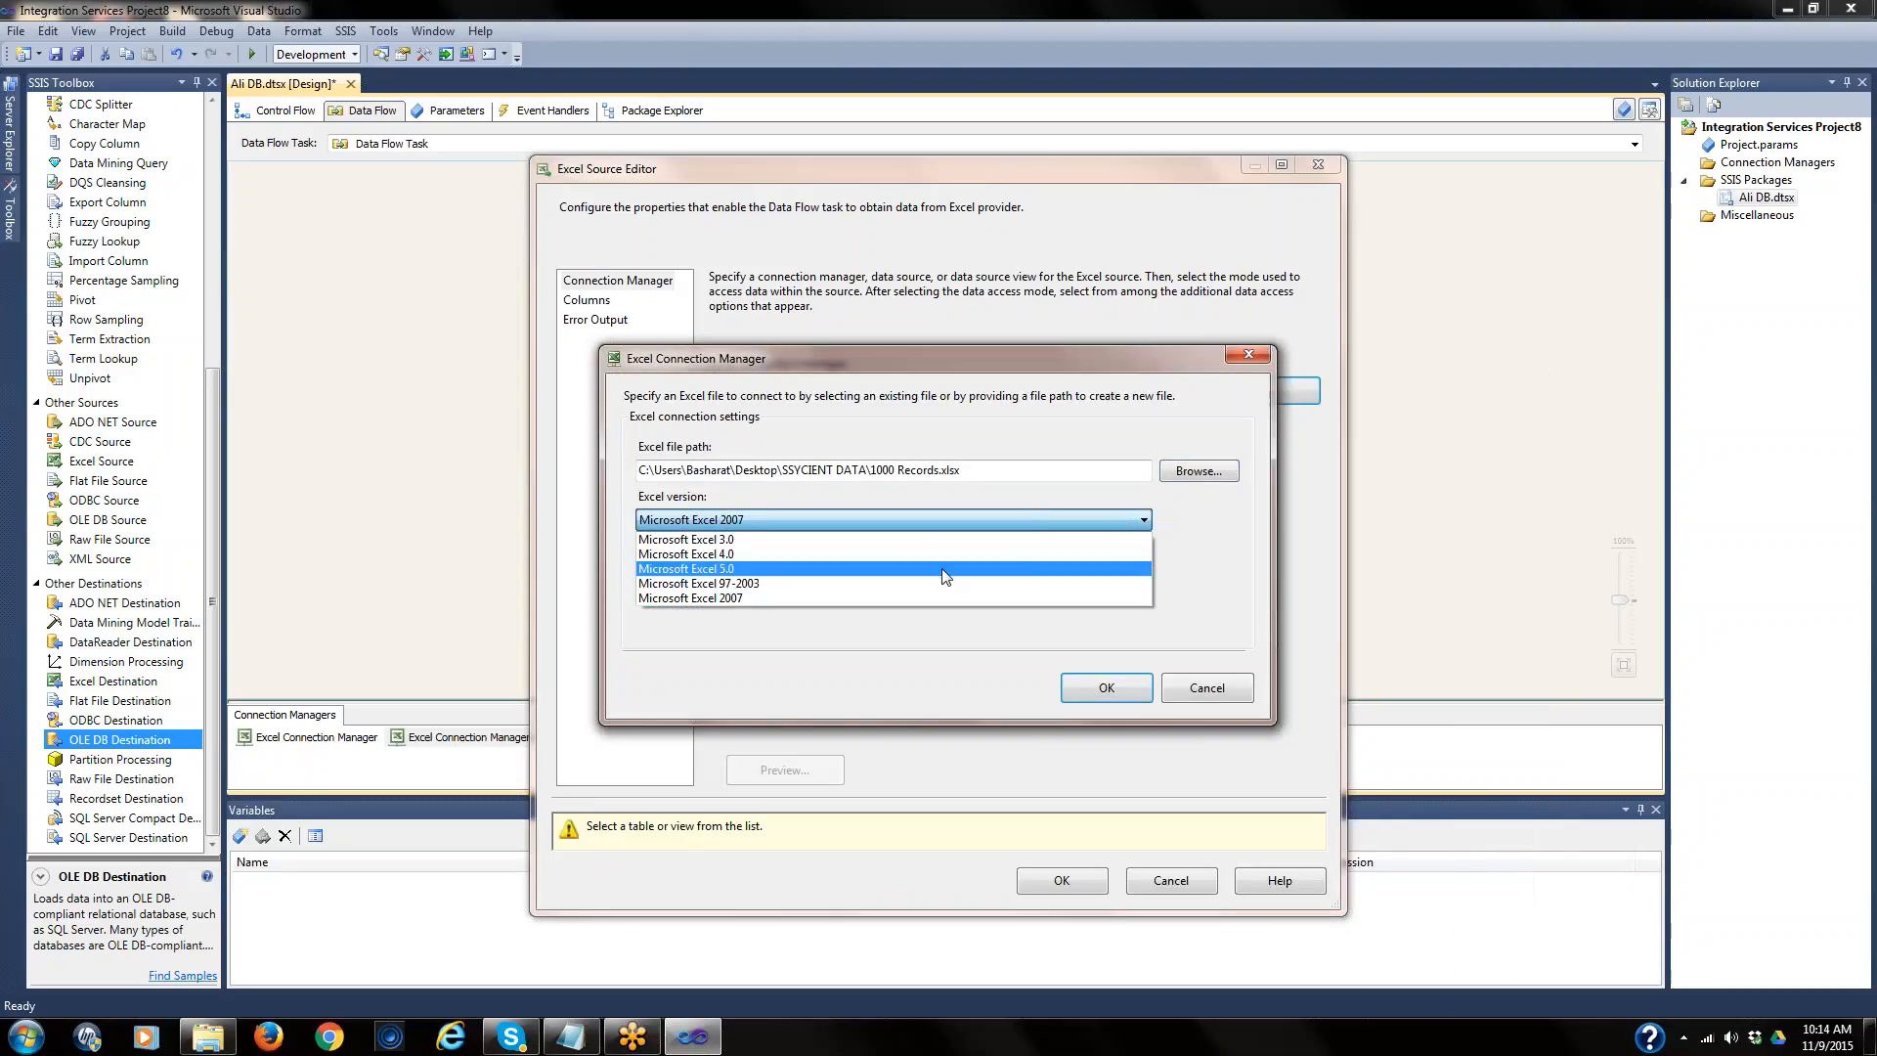
click(1342, 567)
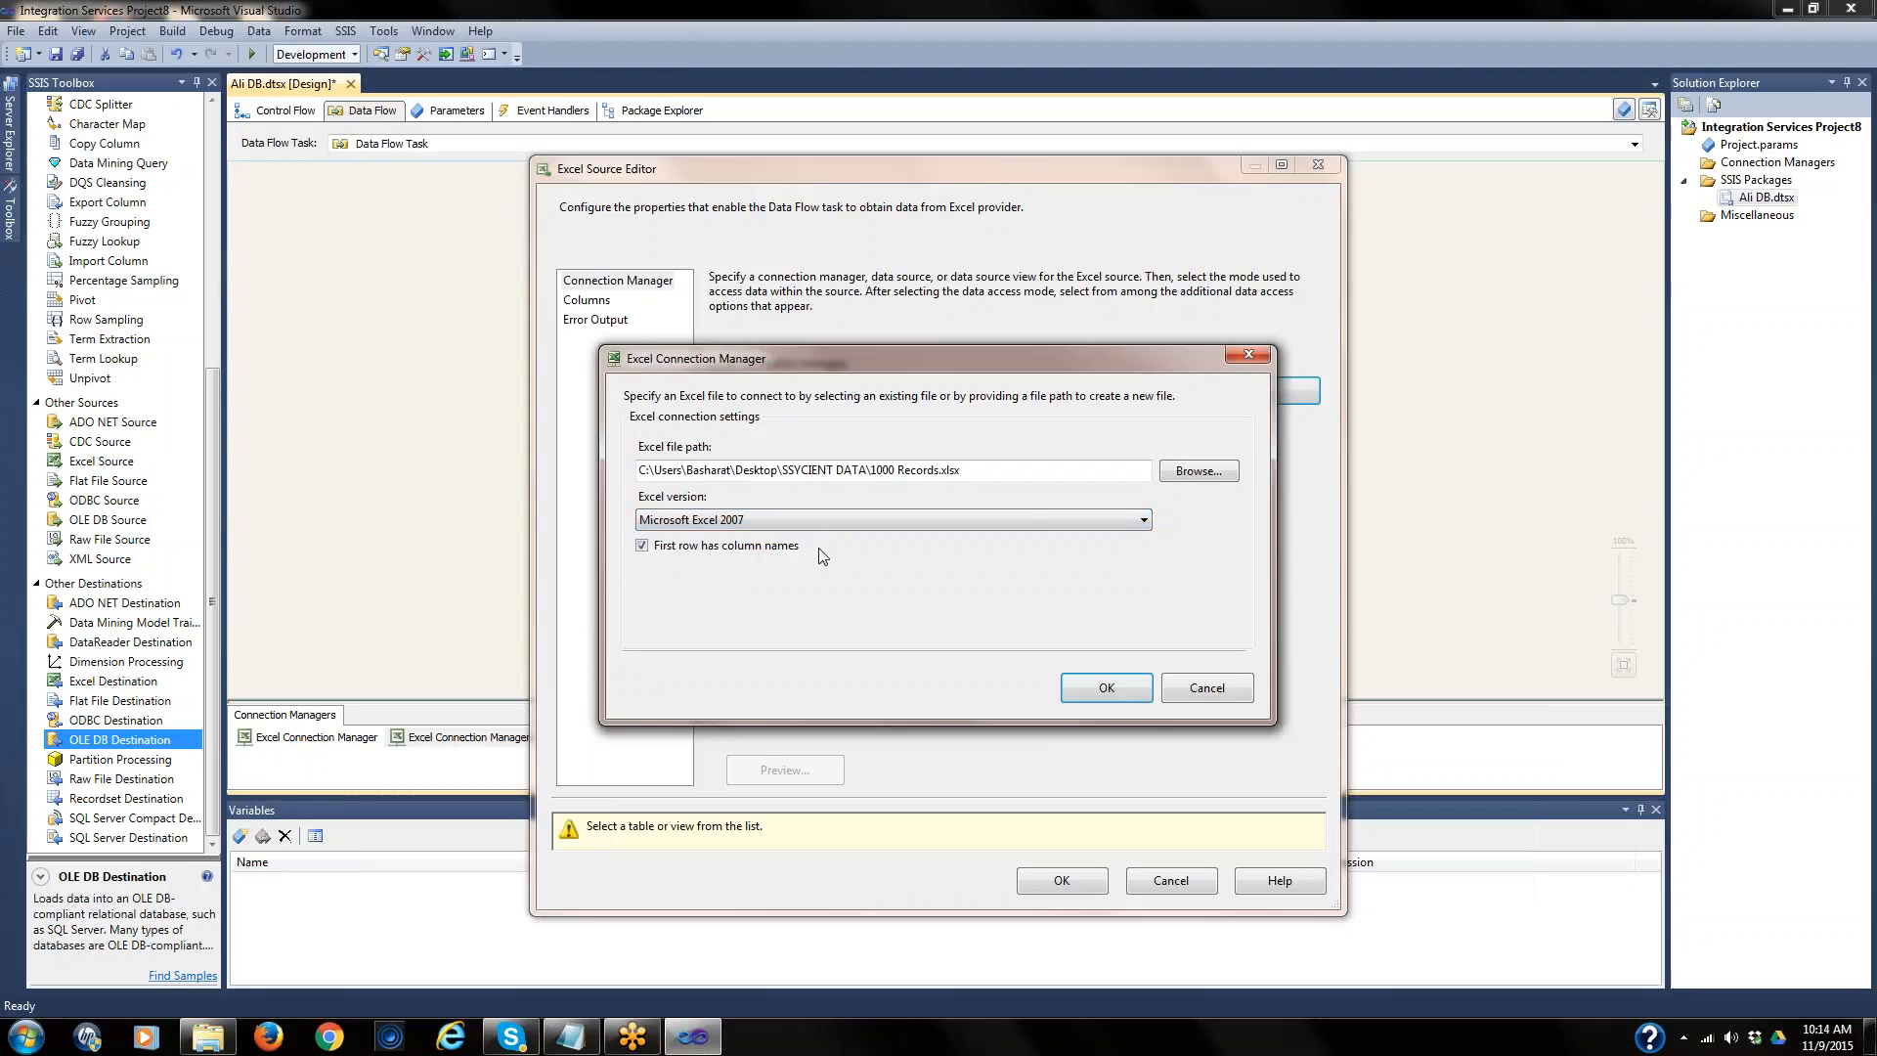
click(1117, 689)
click(888, 506)
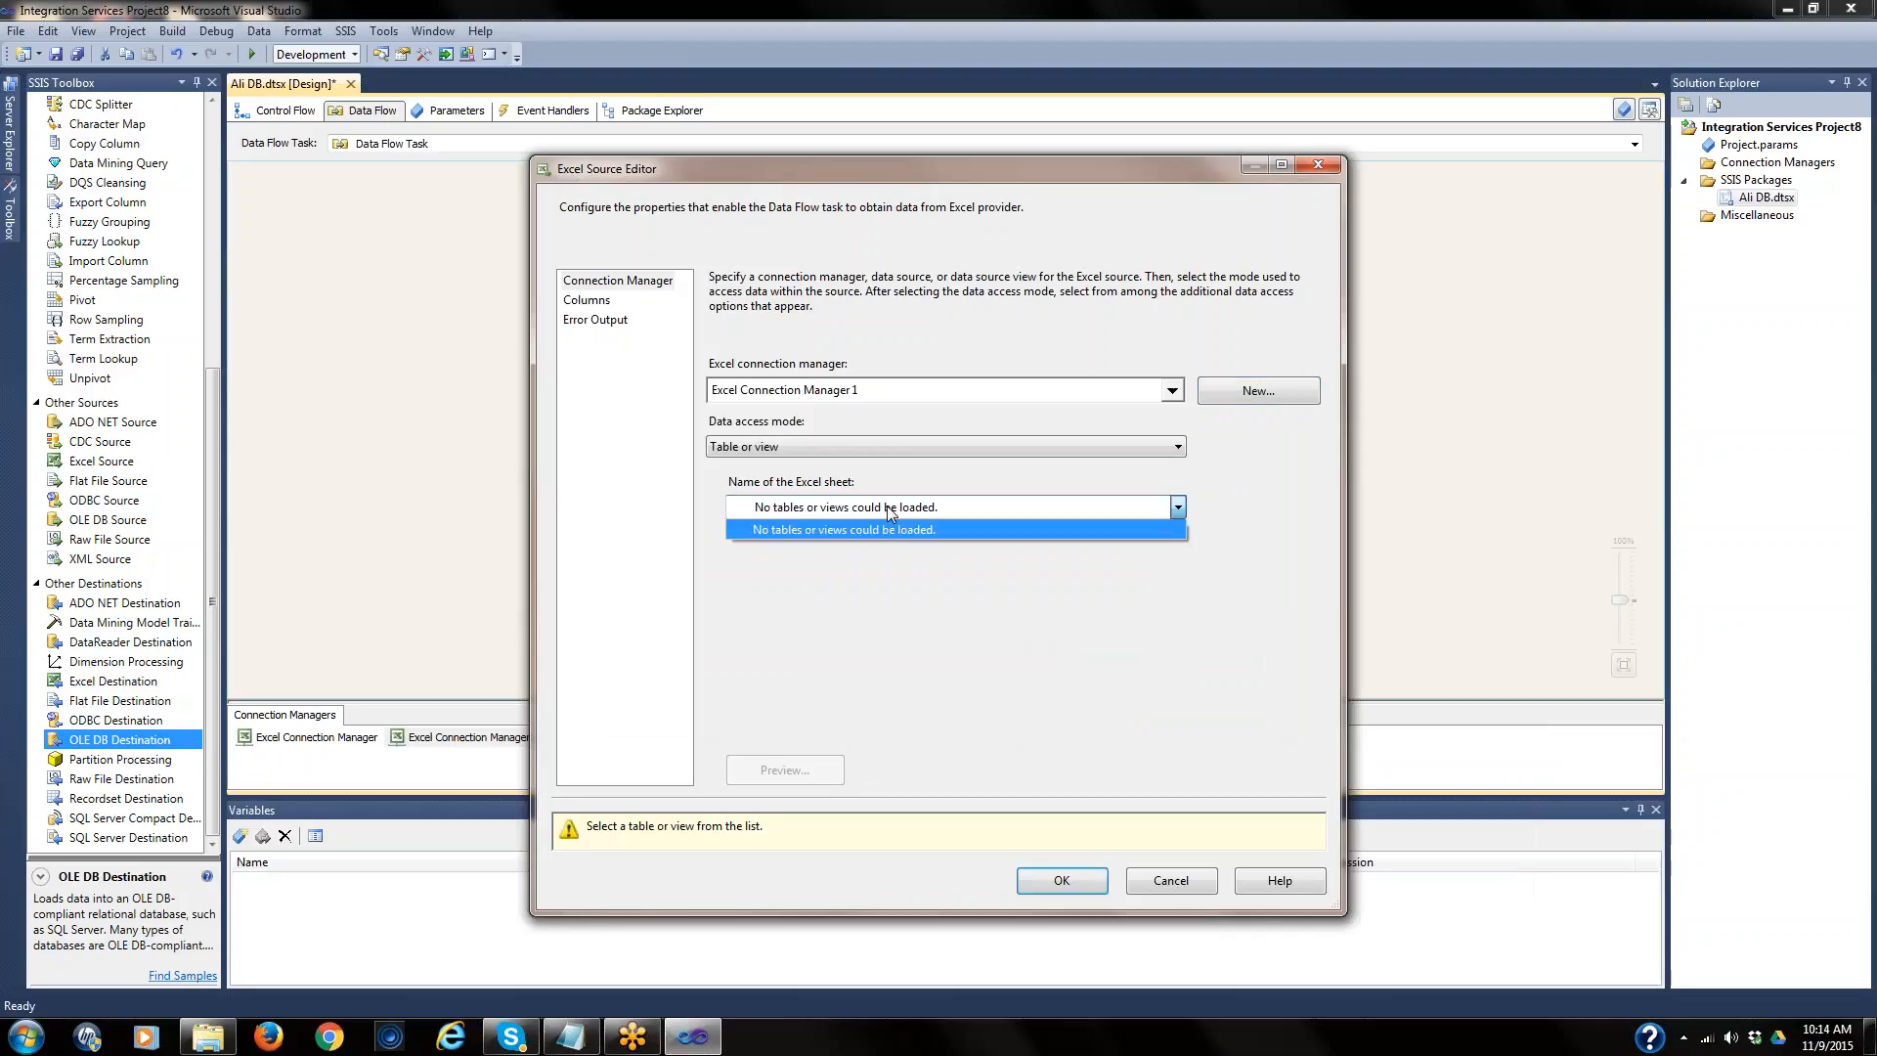
click(888, 506)
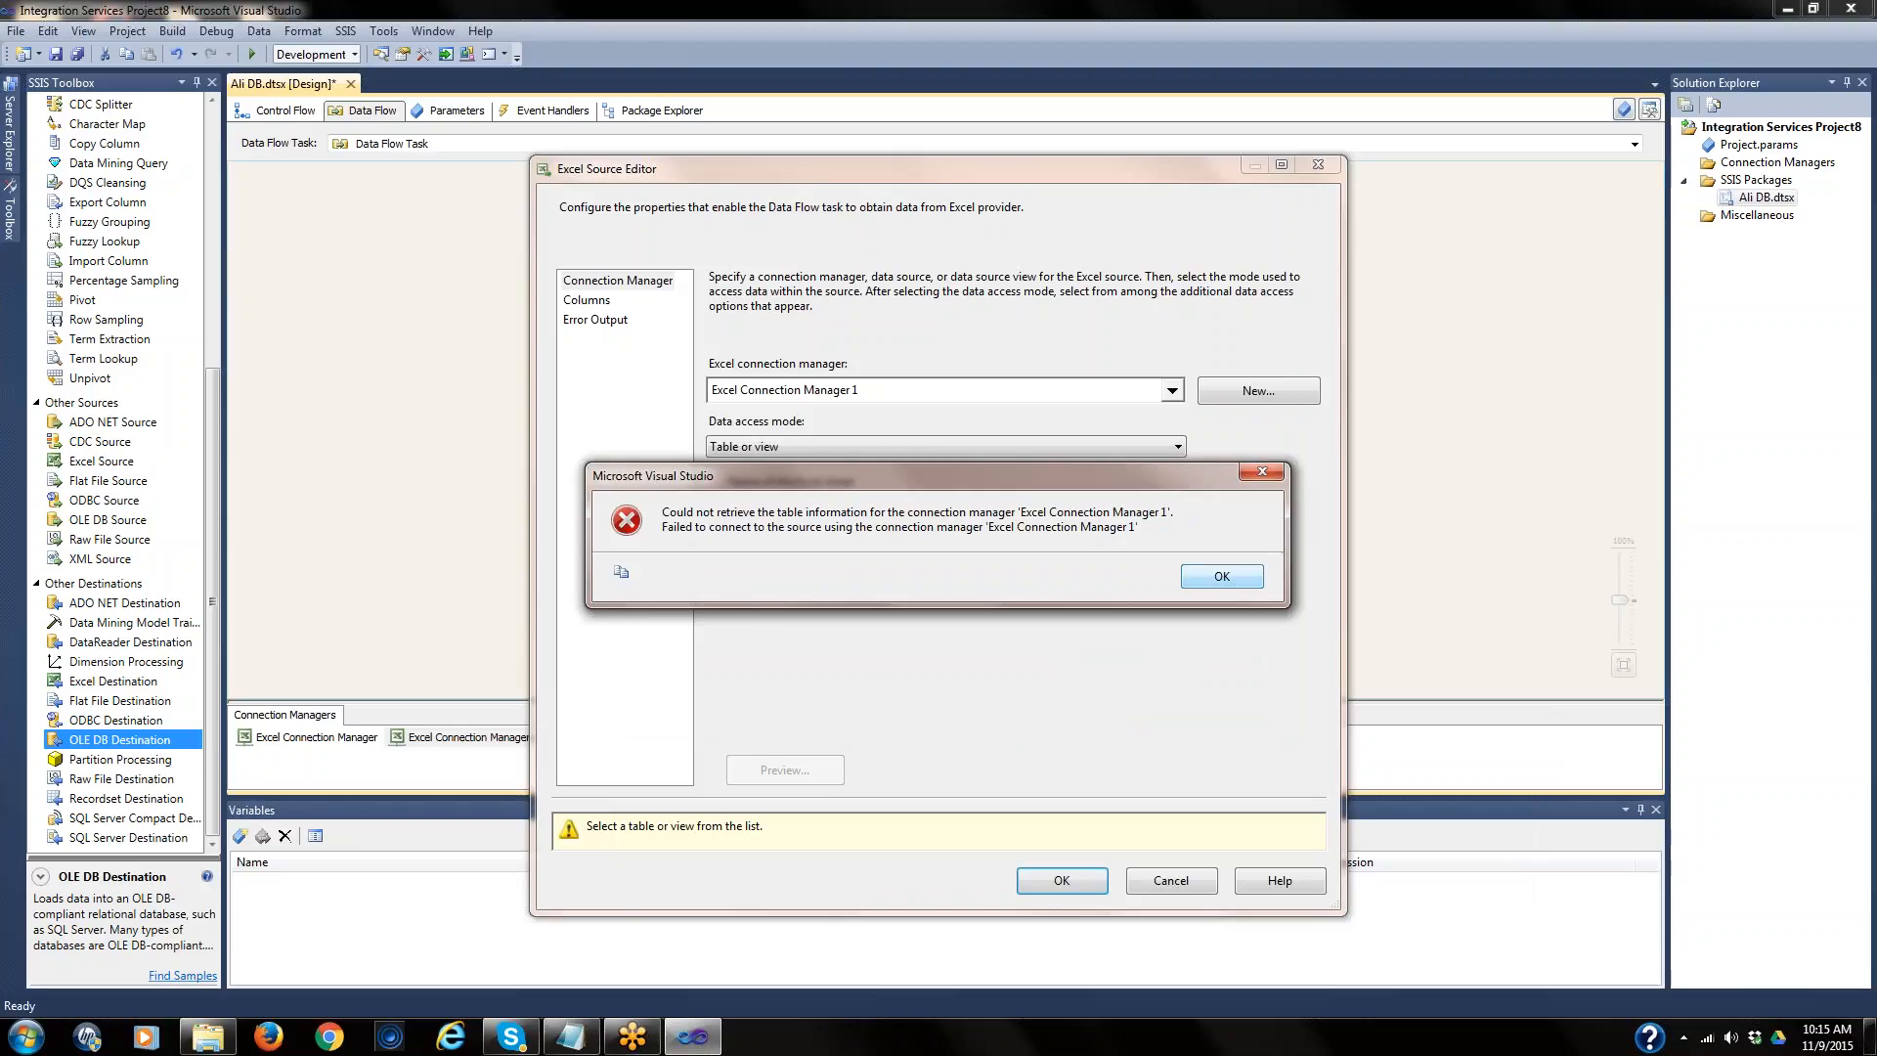
- Cancel the Excel Source edits, save the Ali DB.dtsx package, and close Visual Studio, saving the changes to Integration Services Project8
click(1223, 576)
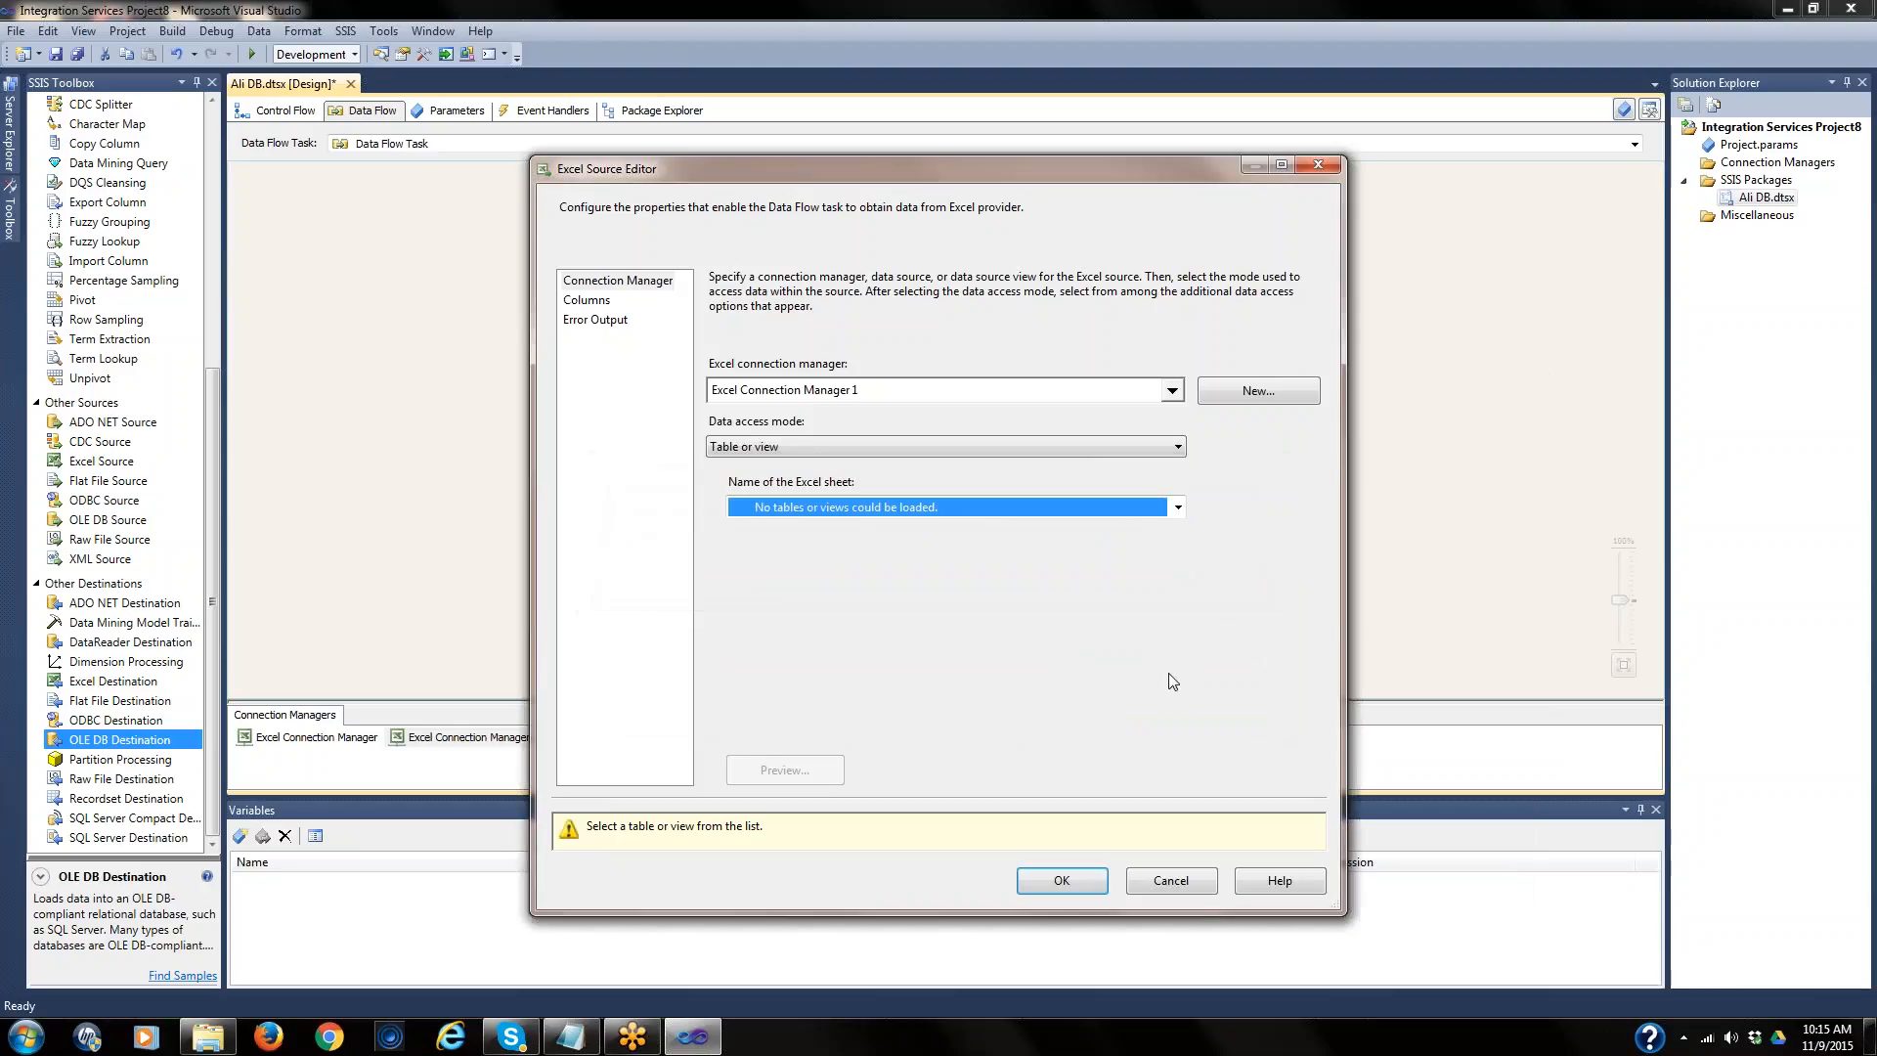
click(1174, 883)
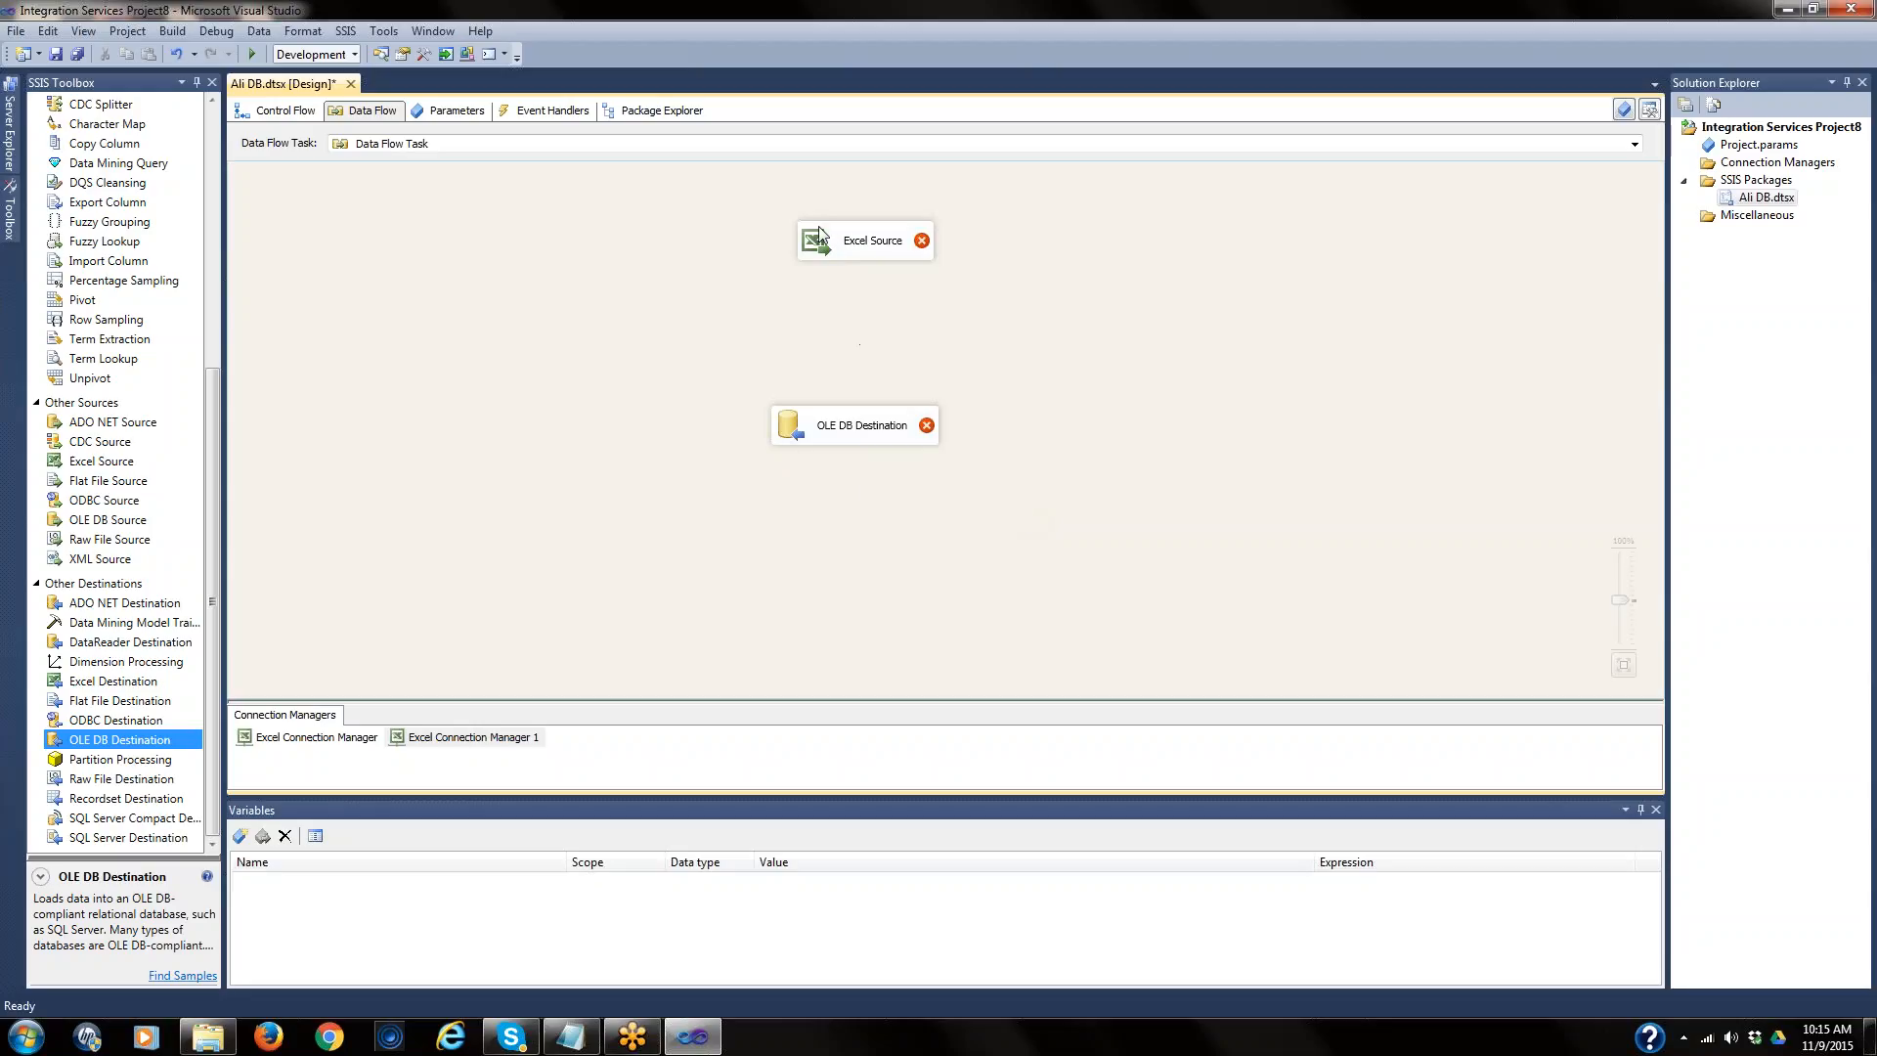
mouse_move(875, 233)
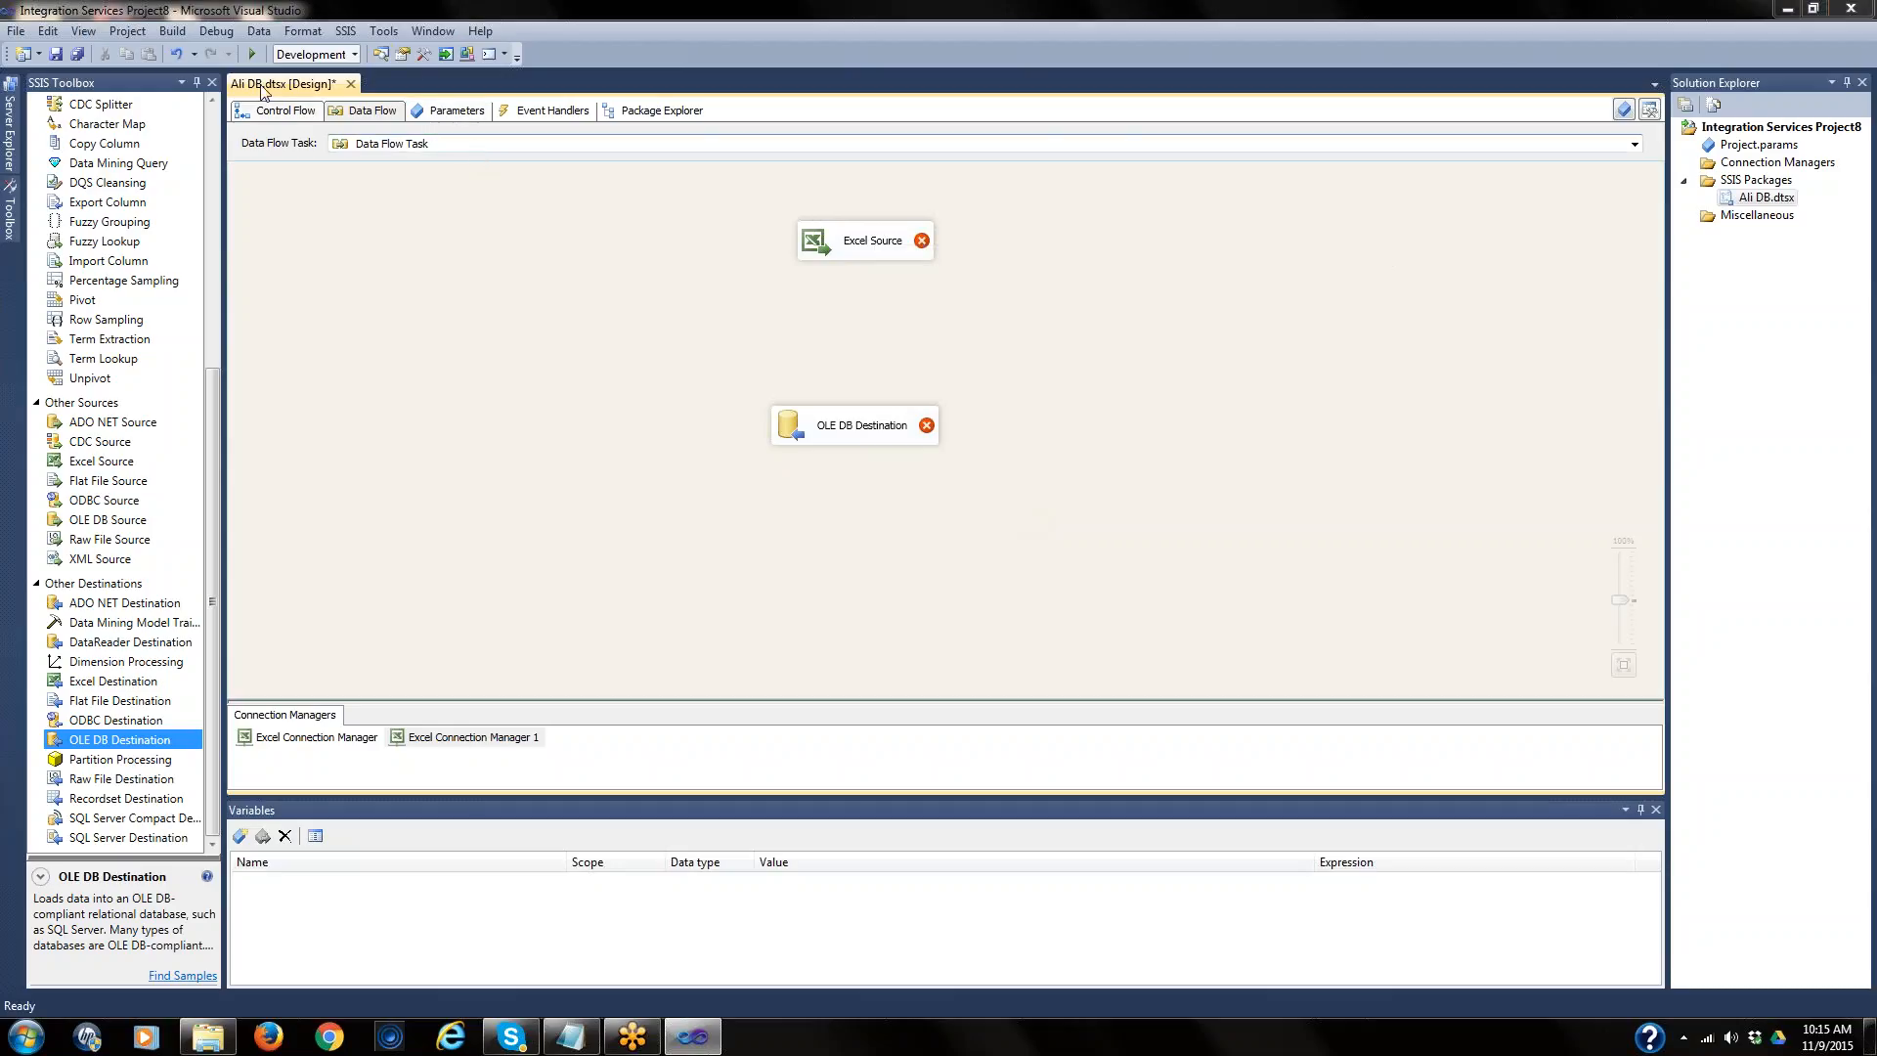
click(56, 54)
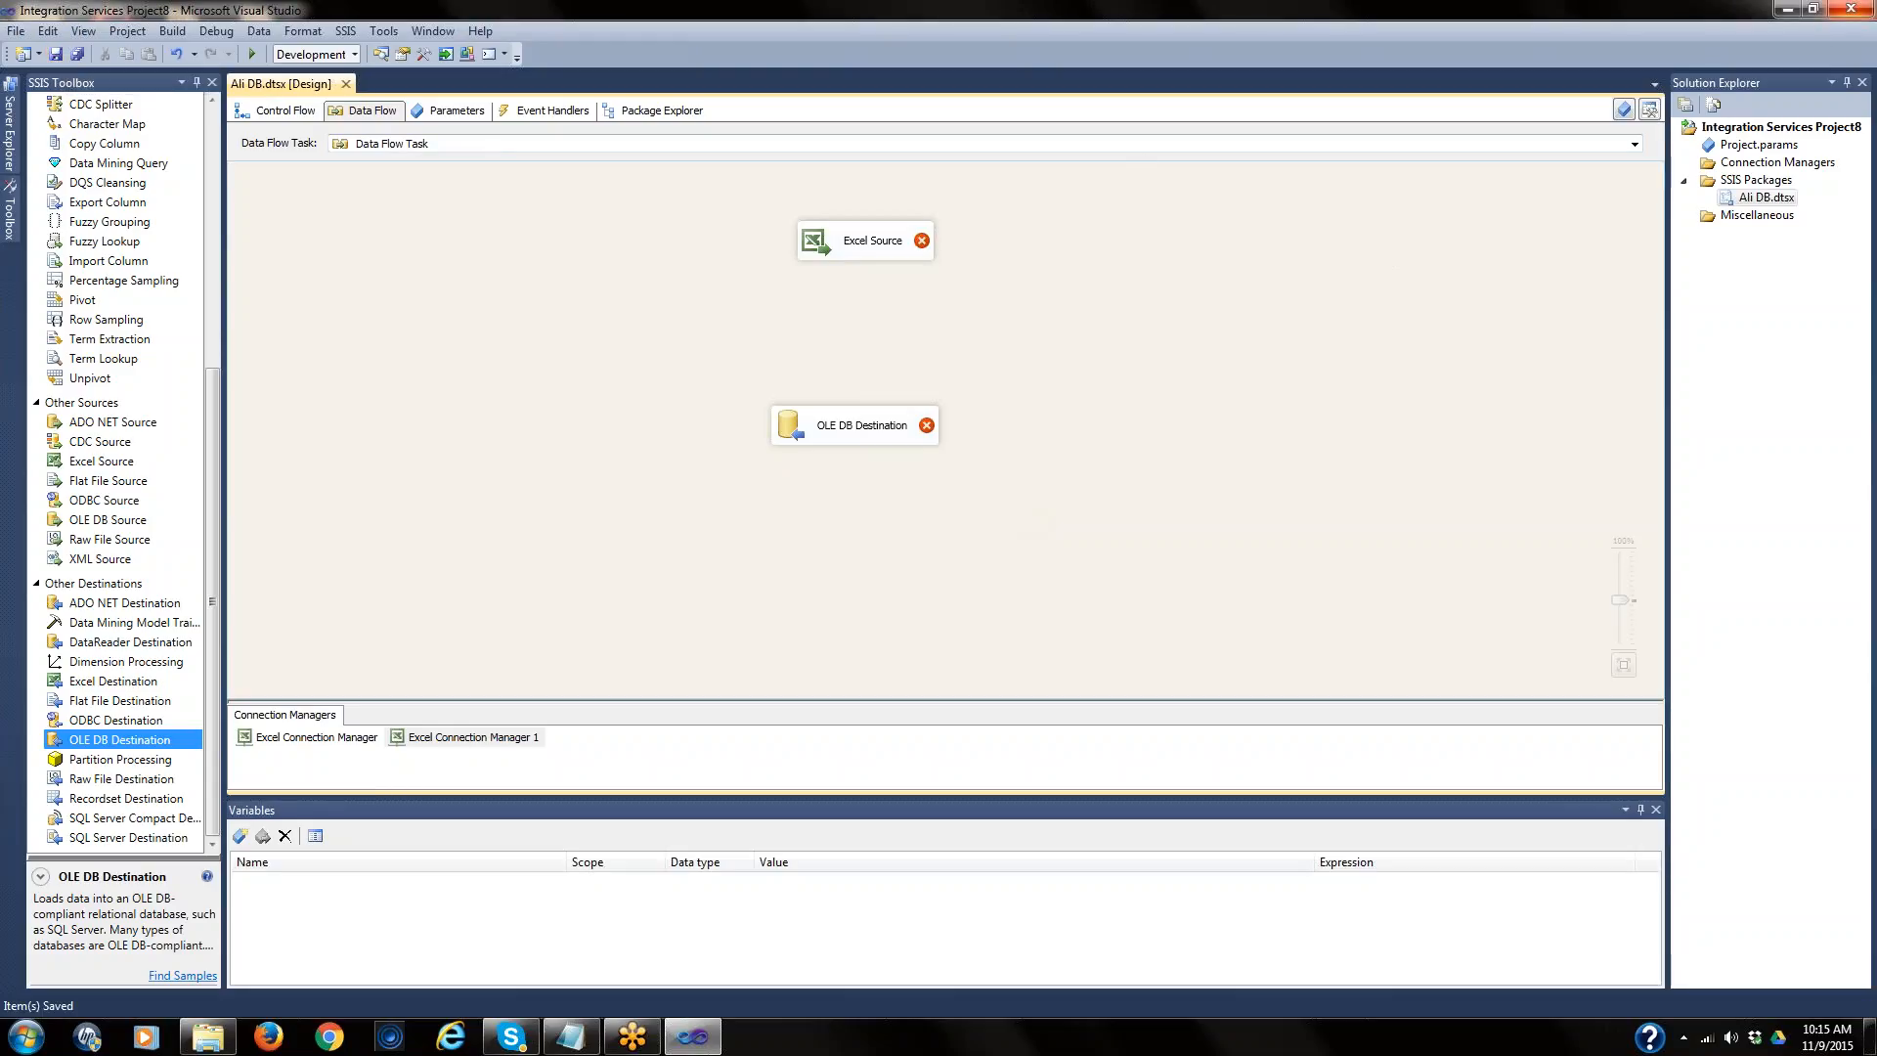
click(1851, 8)
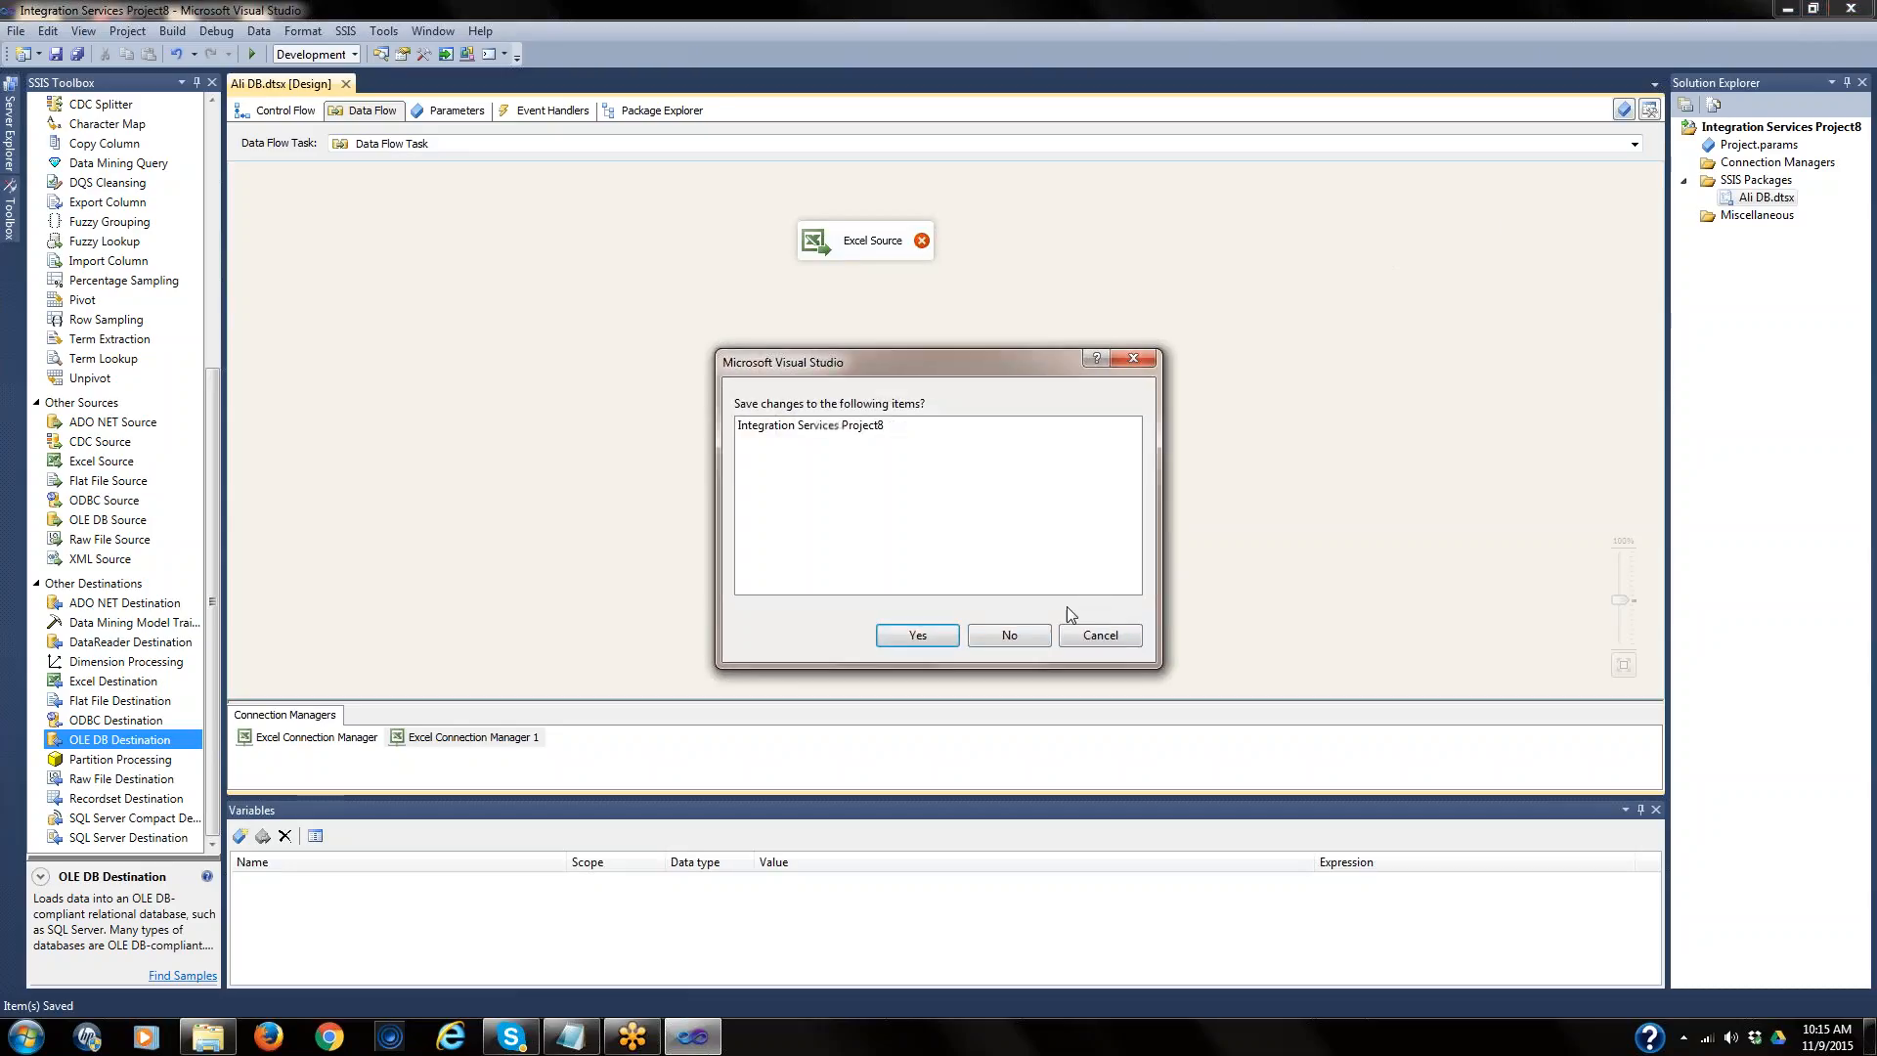
click(945, 635)
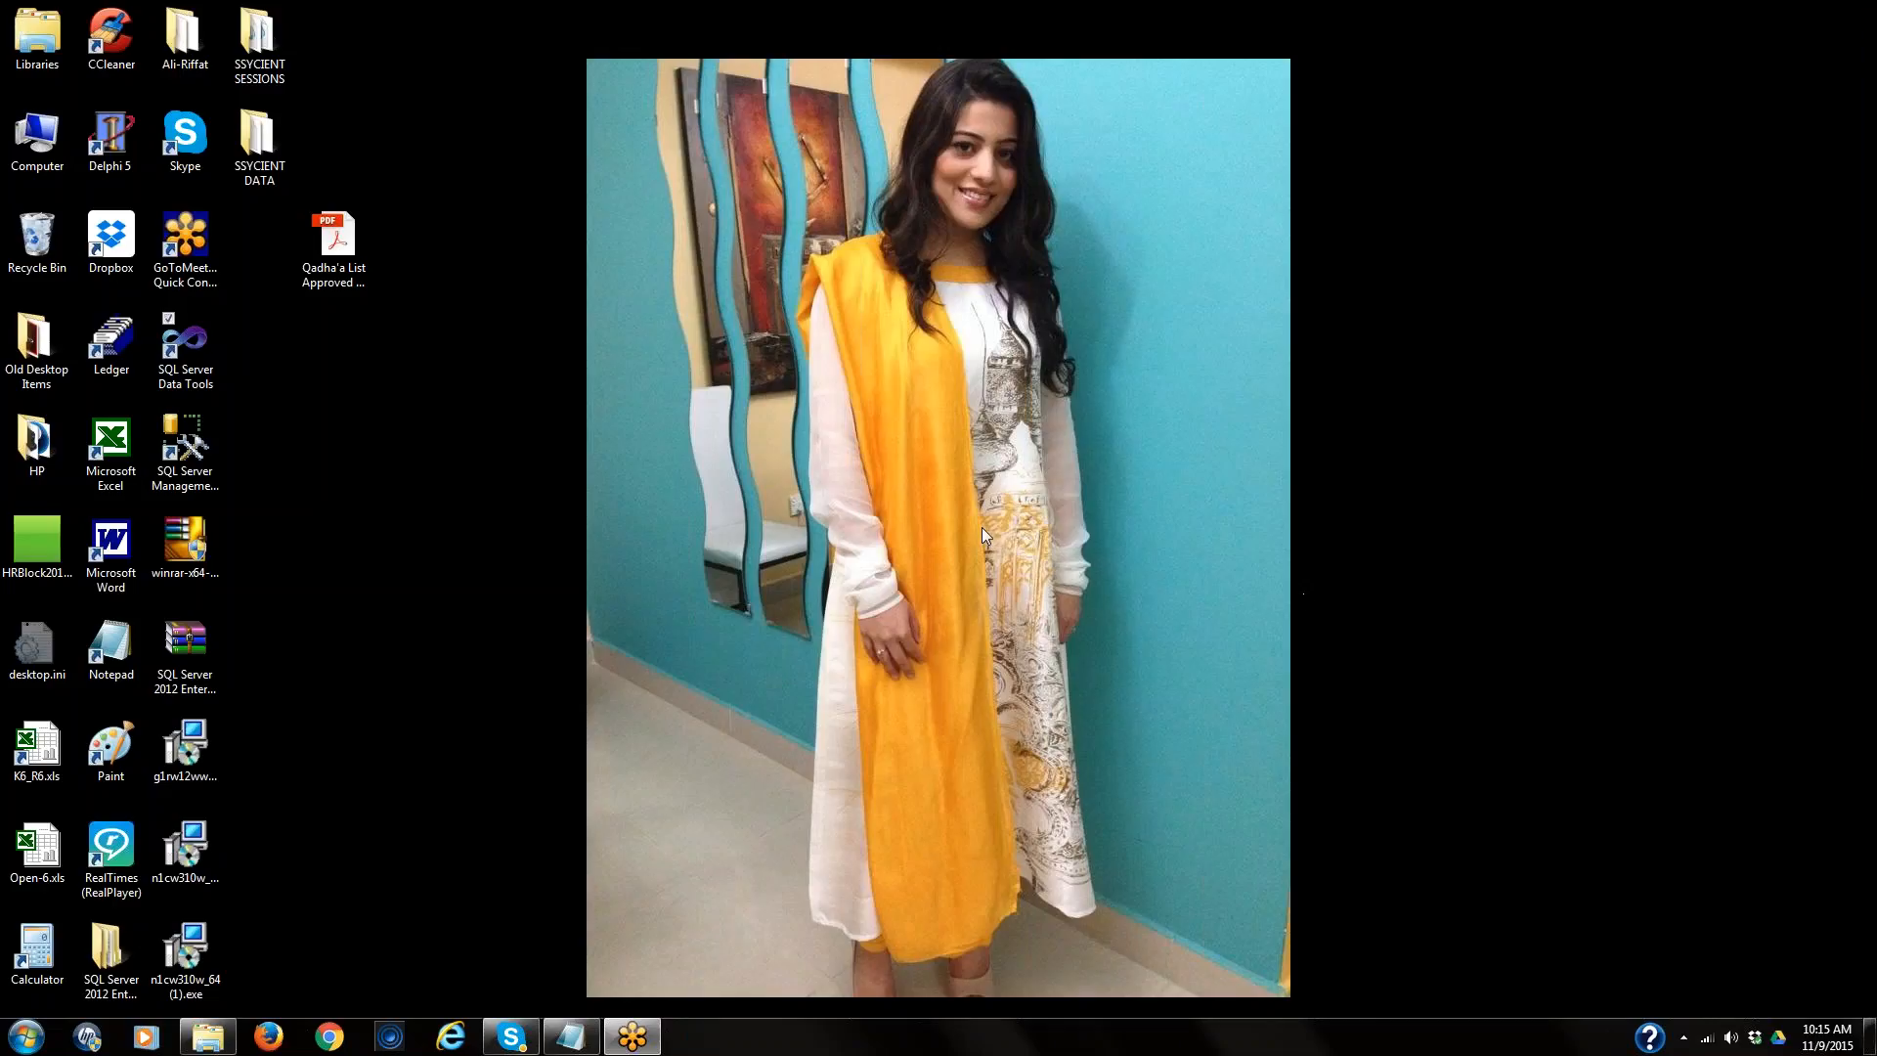
right_click(505, 382)
click(567, 440)
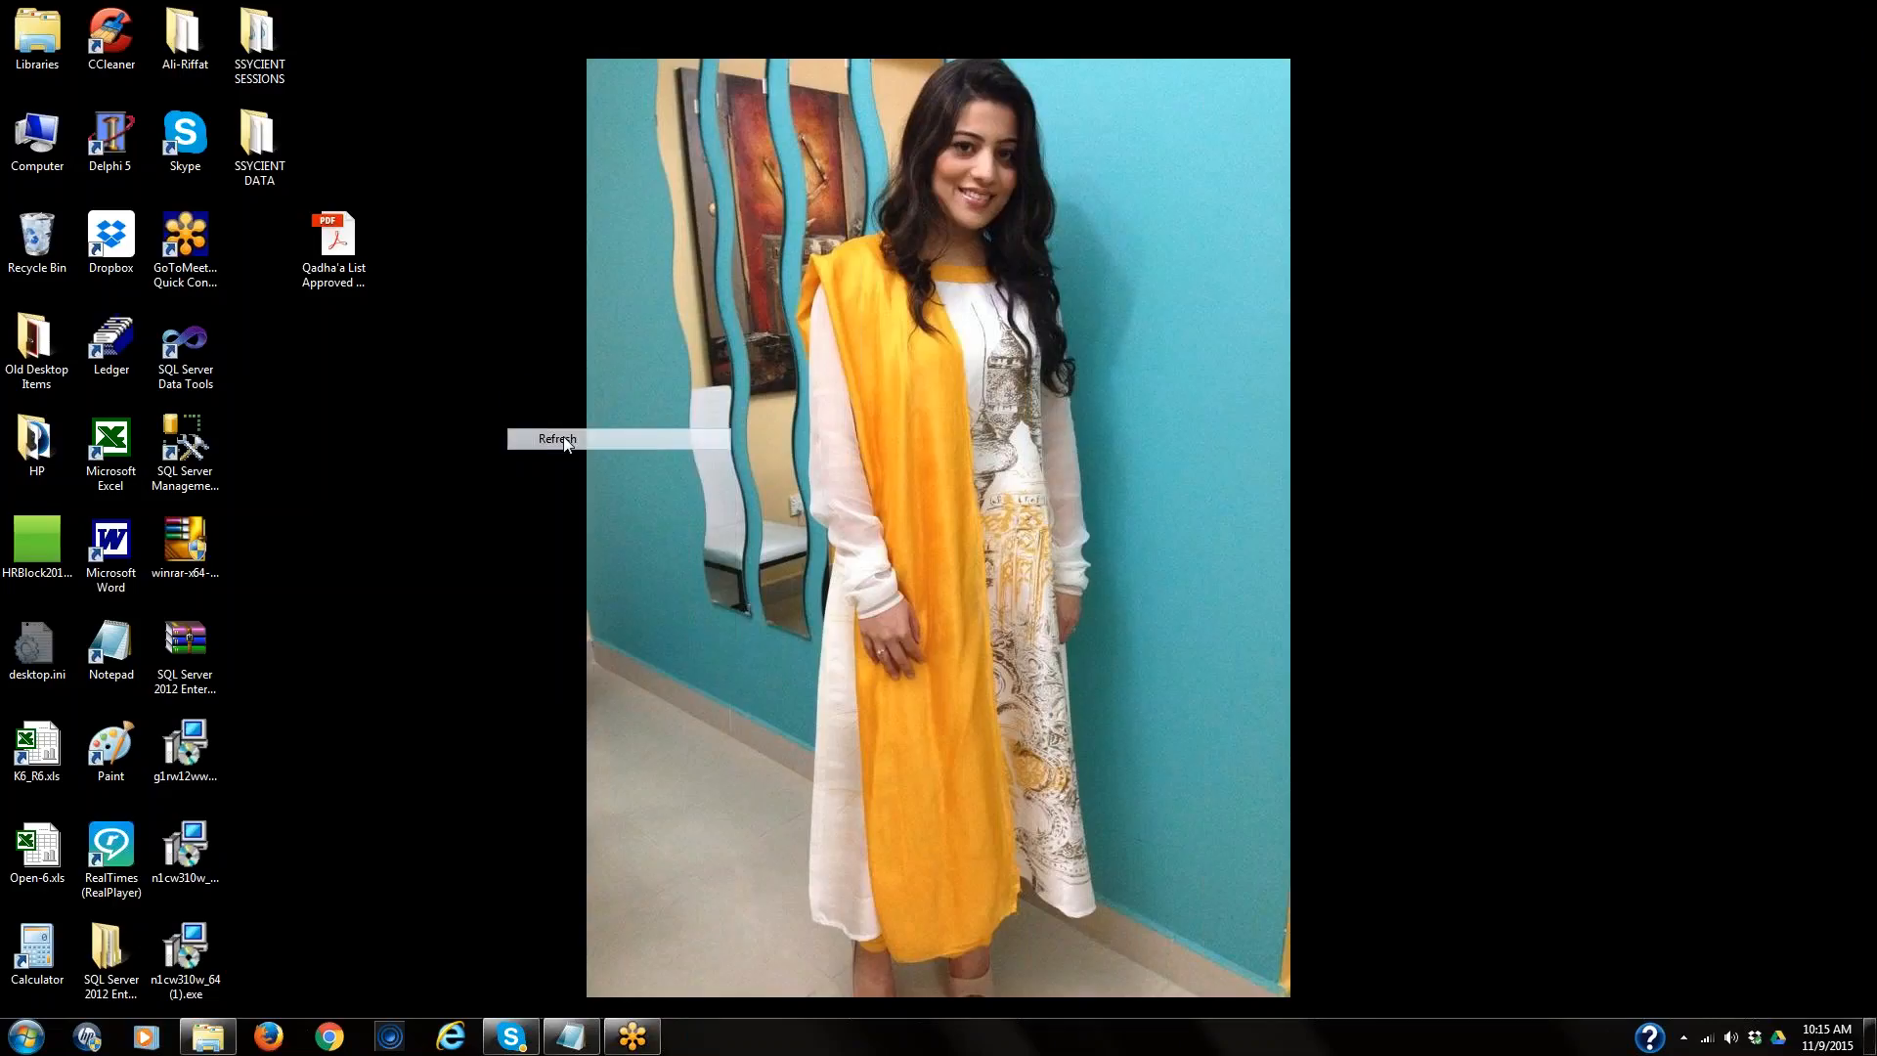
double_click(181, 373)
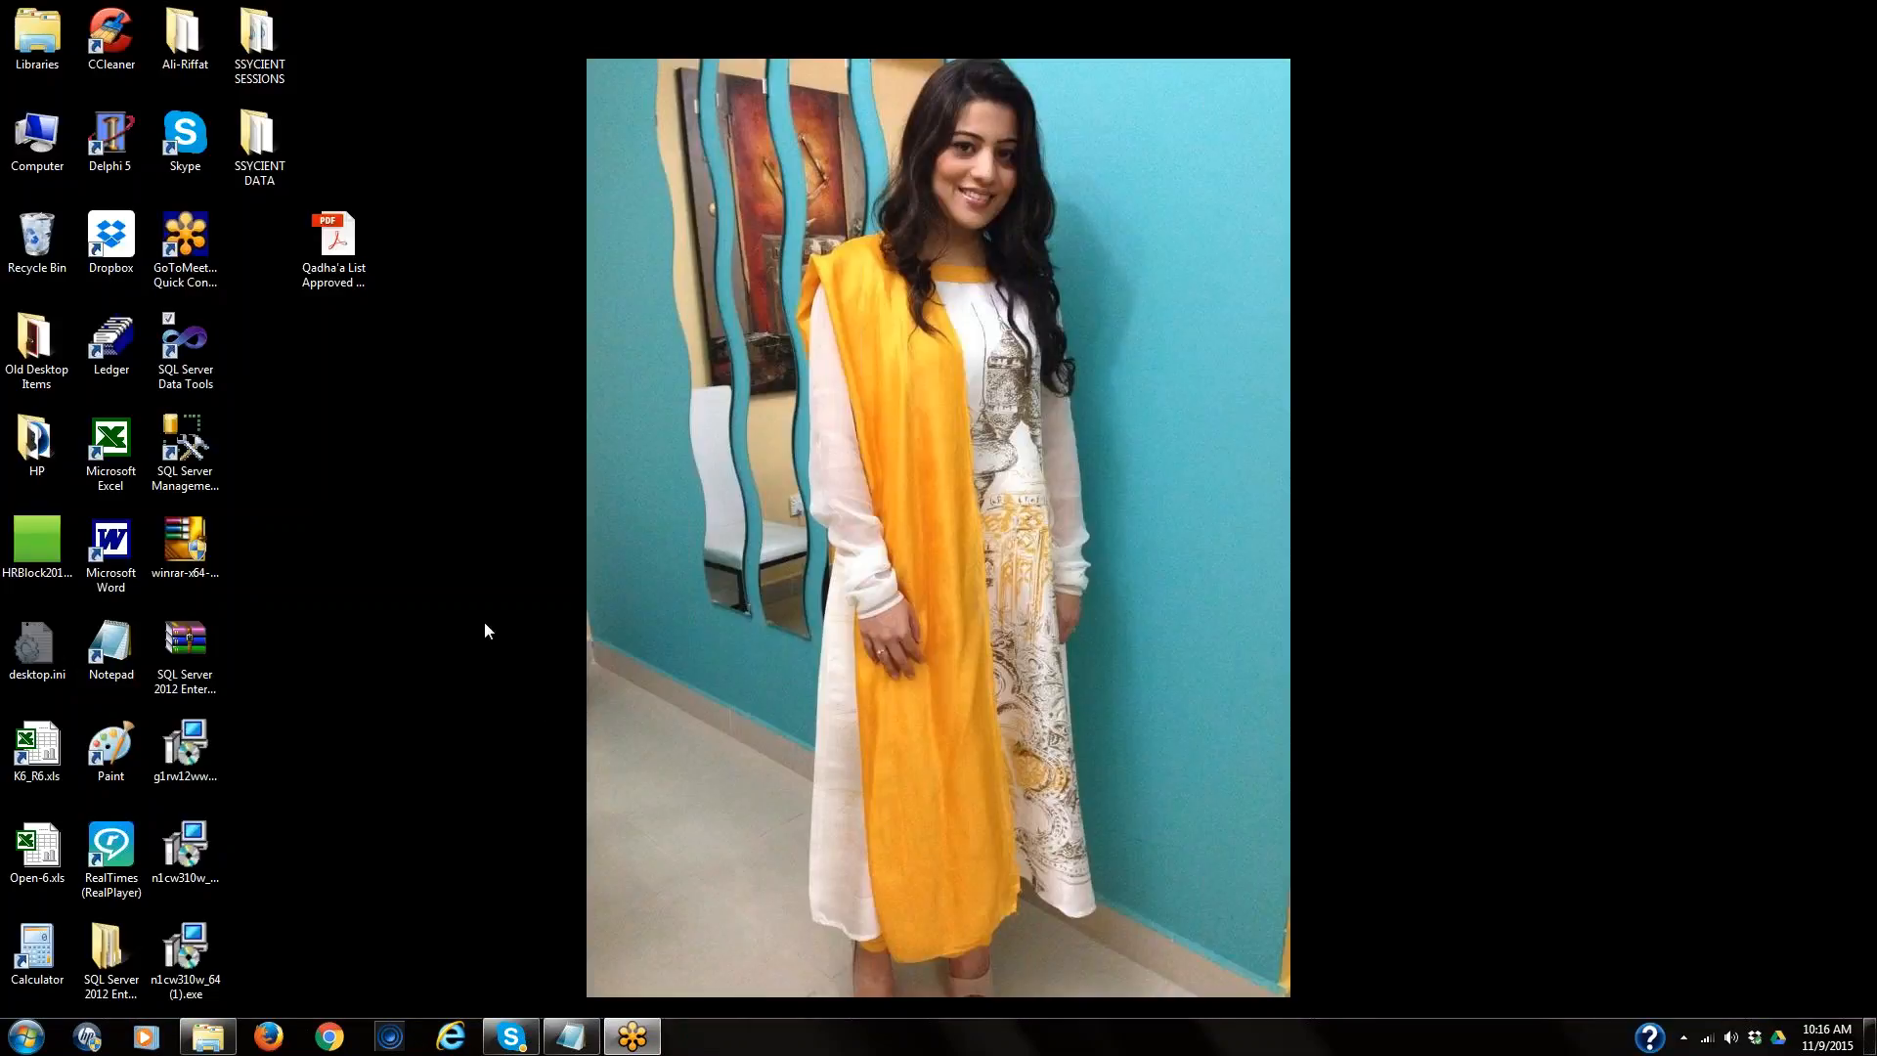
right_click(178, 254)
click(523, 468)
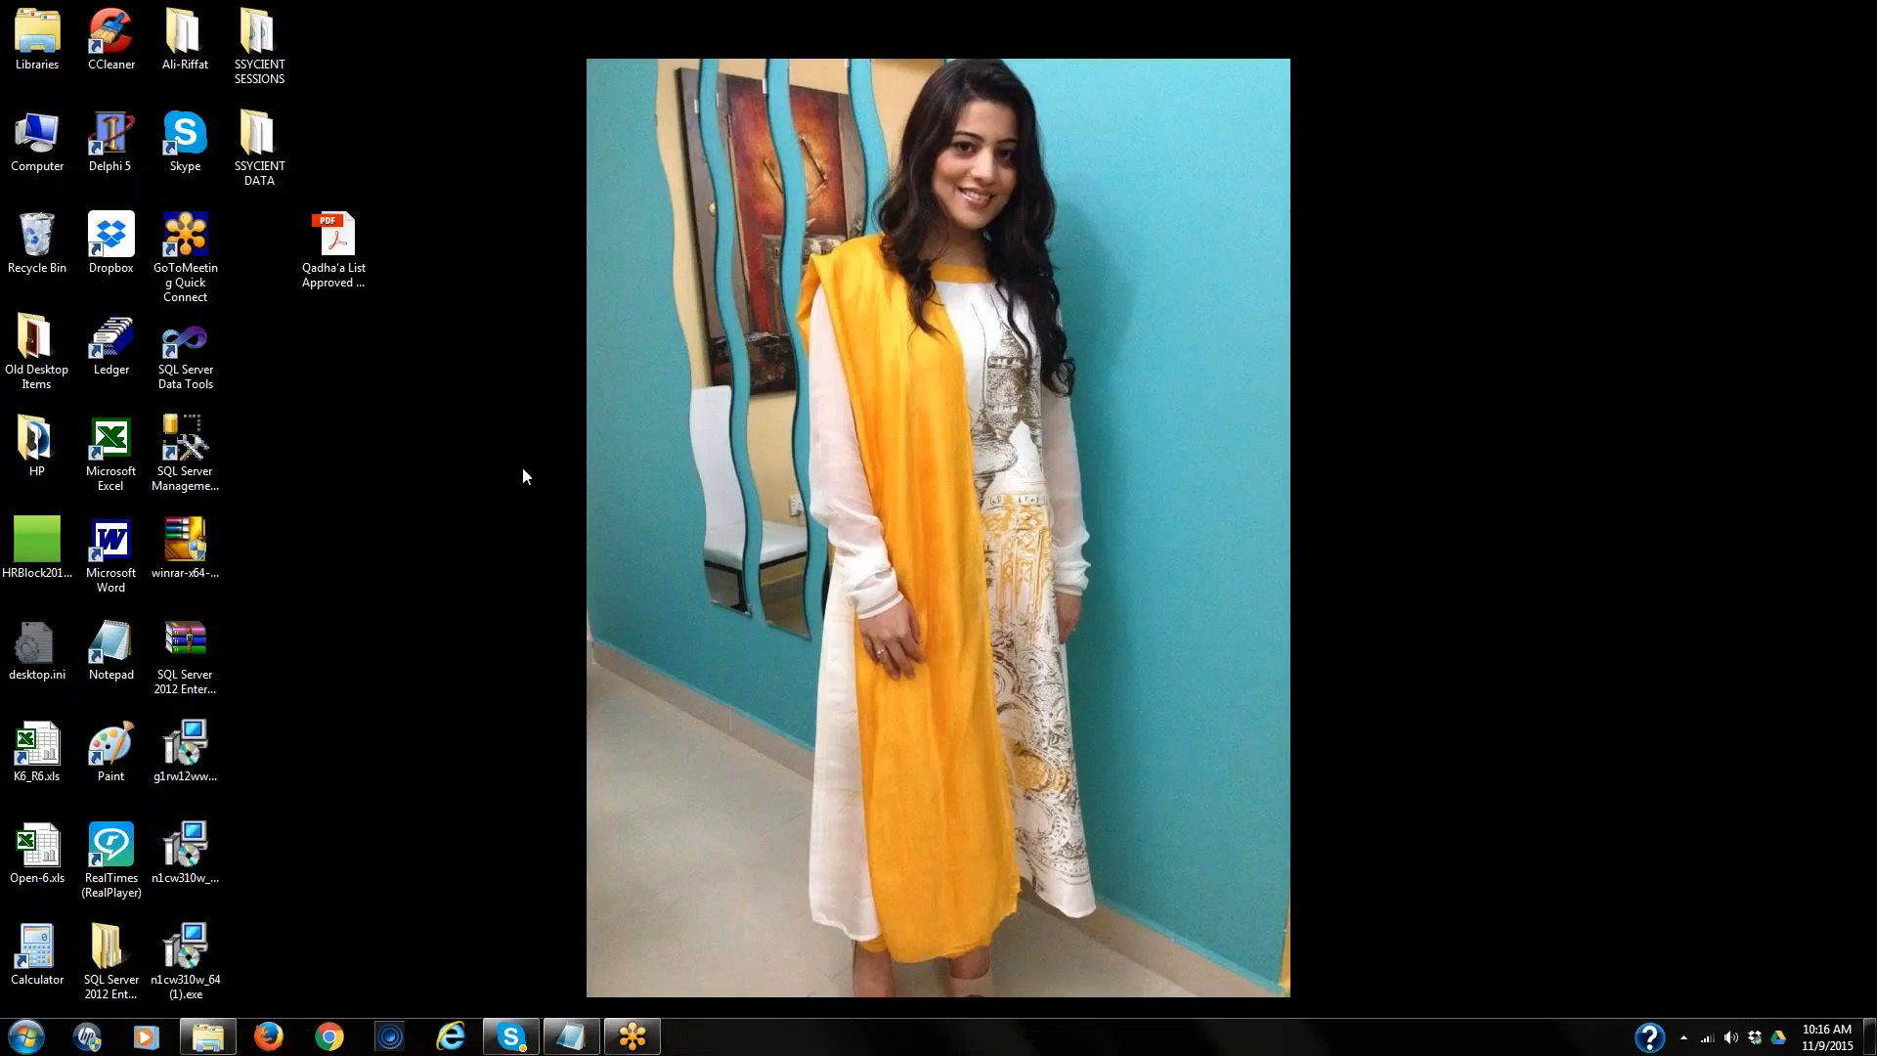
- Run SQL Server Data Tools as administrator, reopen Integration Services Project8, and open its Data Flow Task
right_click(204, 340)
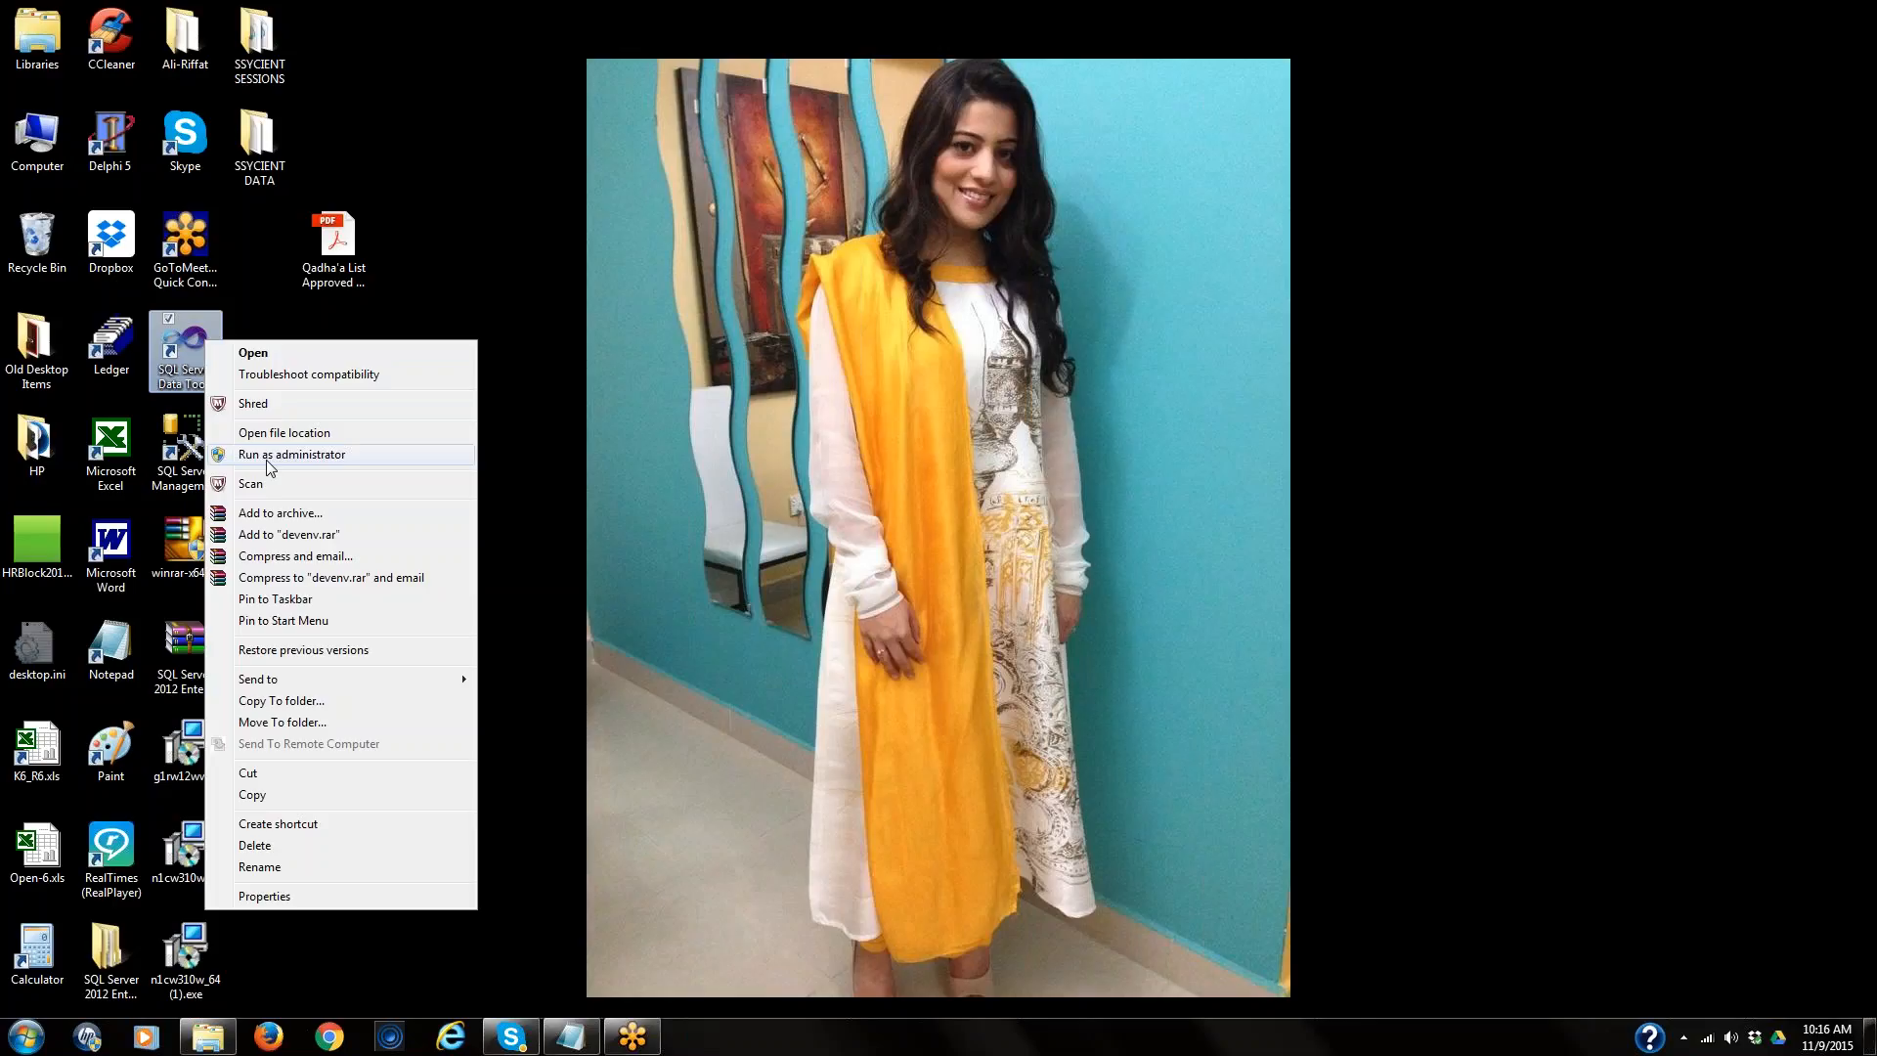
click(267, 455)
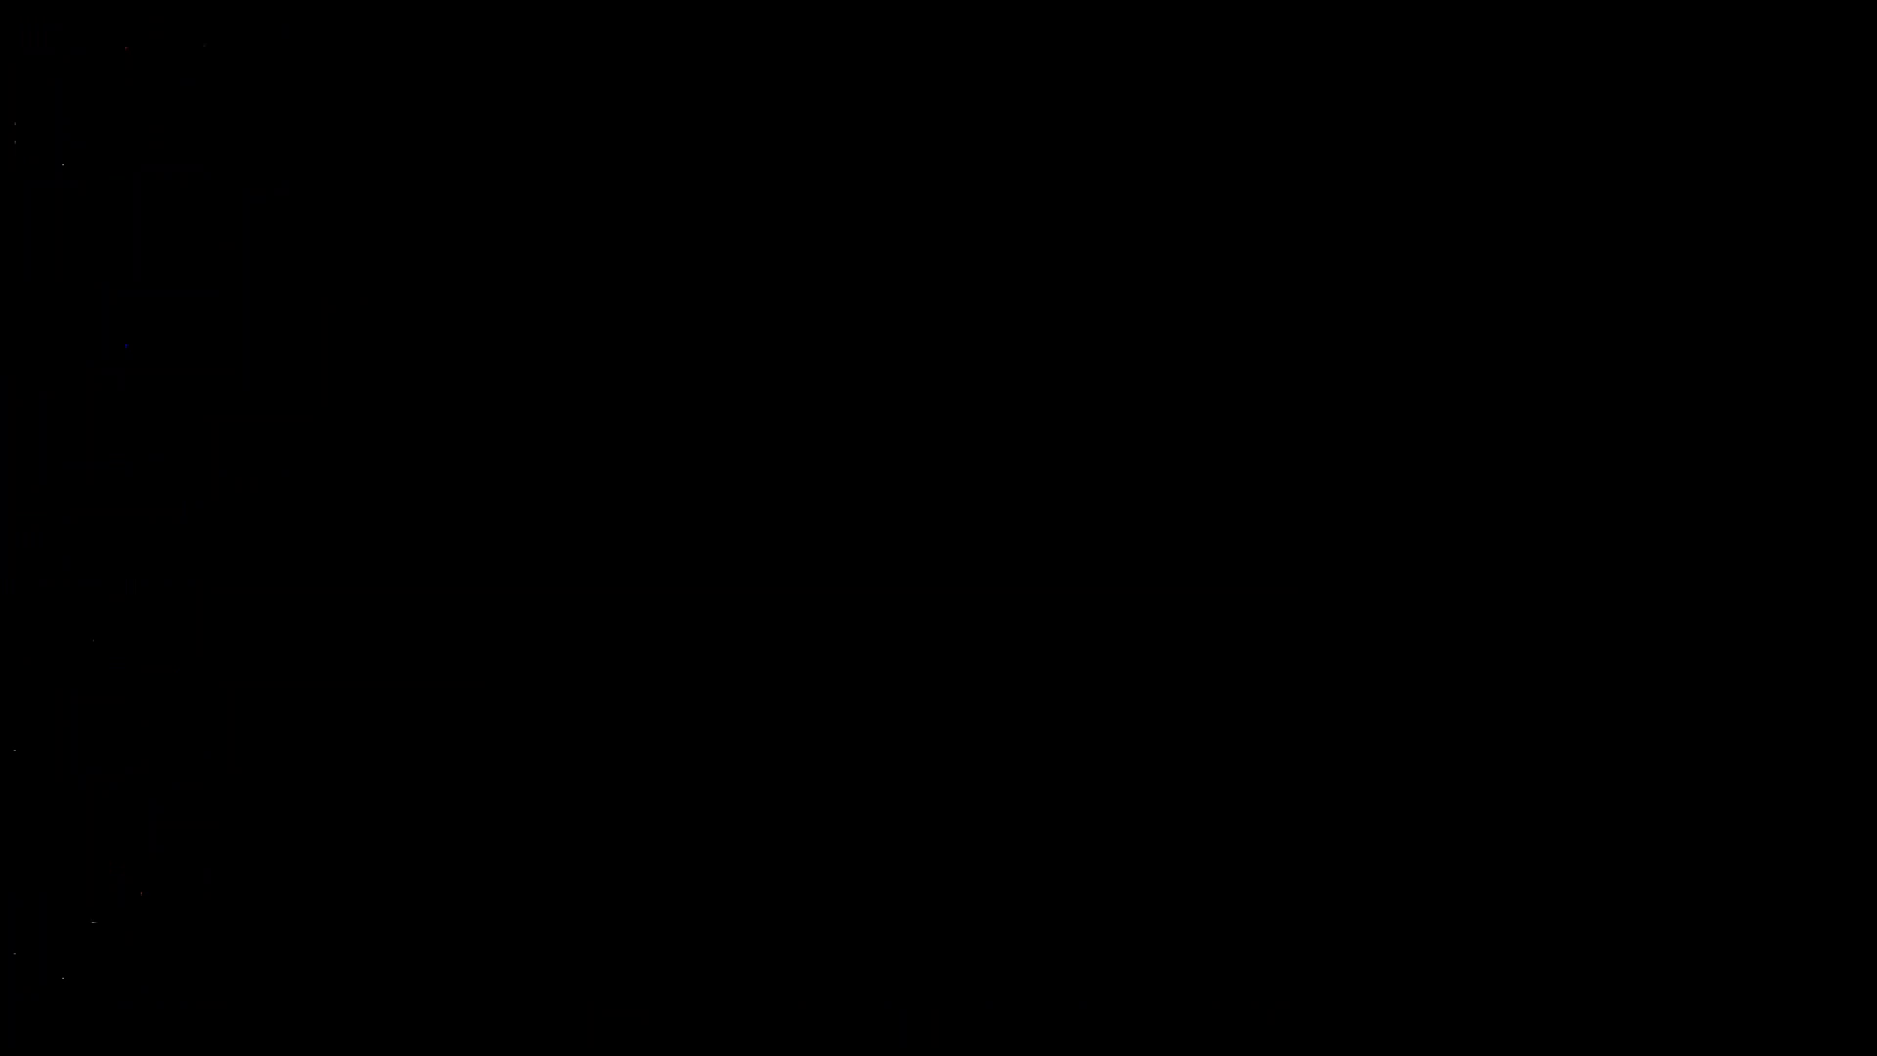
click(1033, 569)
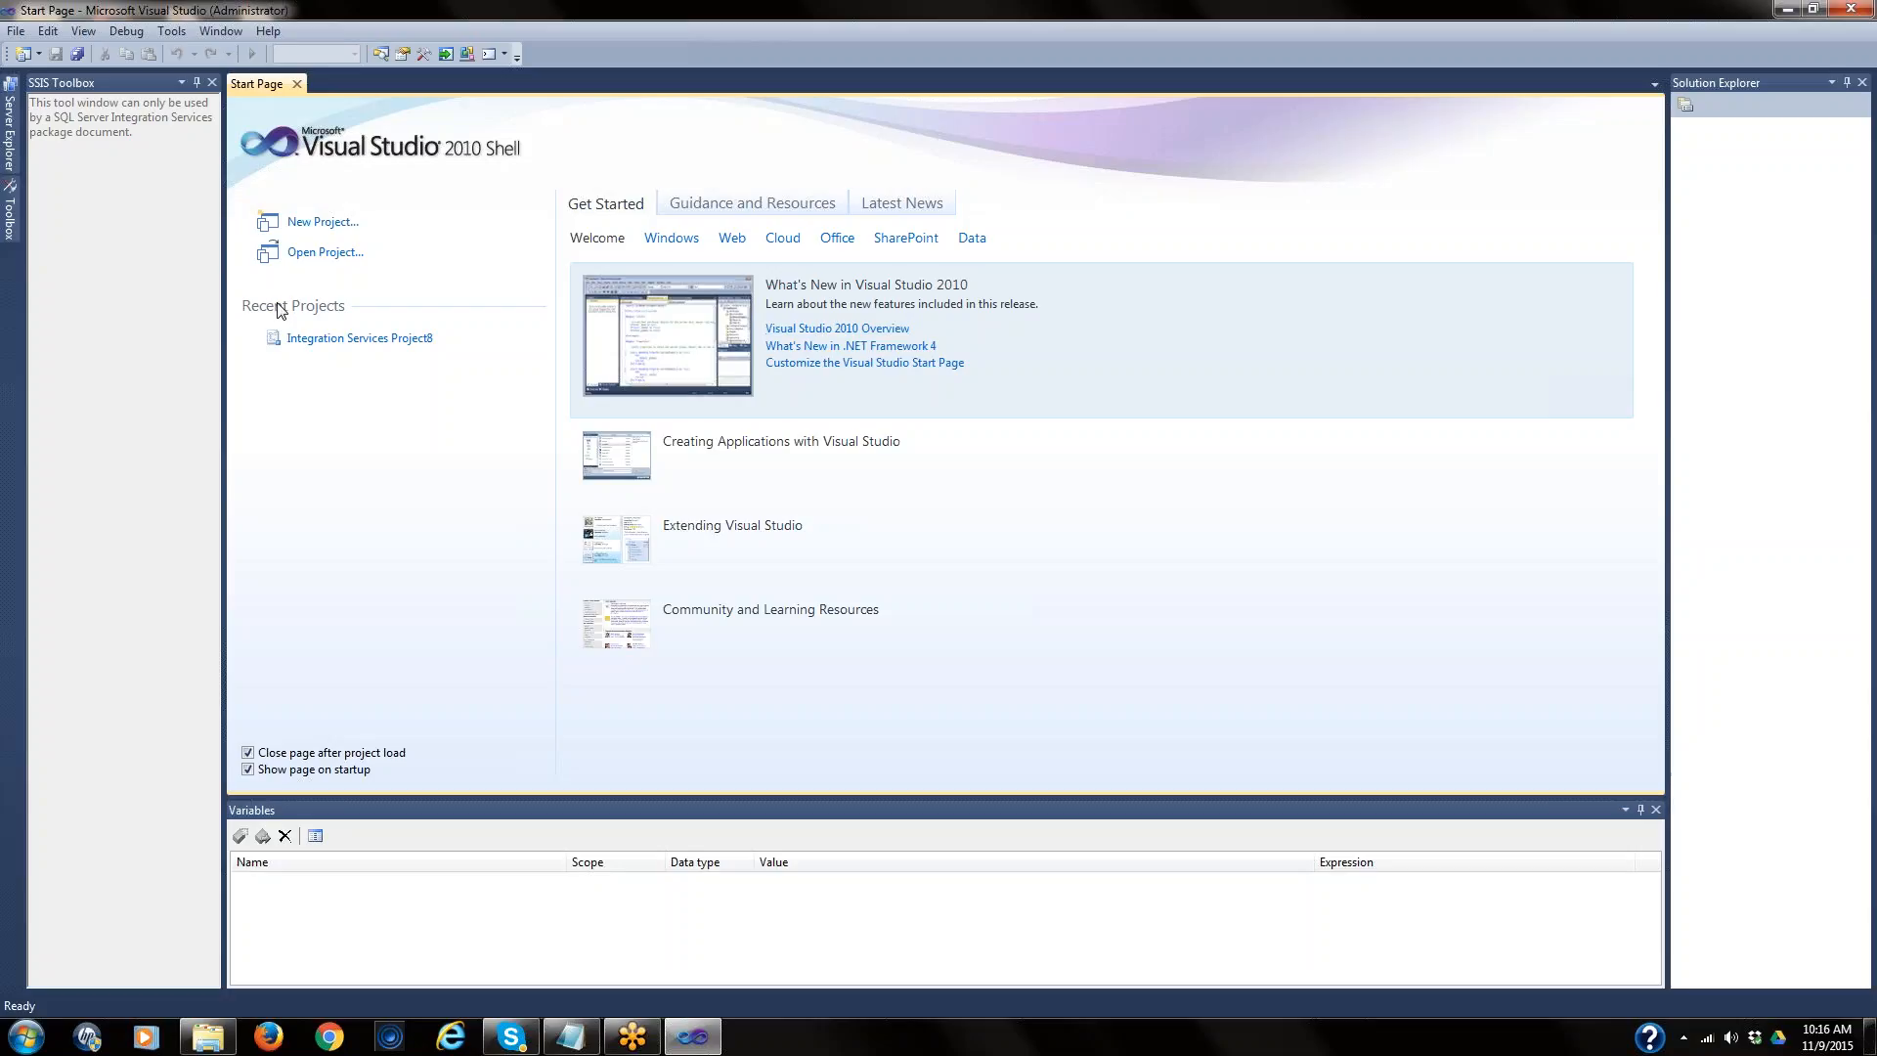
click(313, 349)
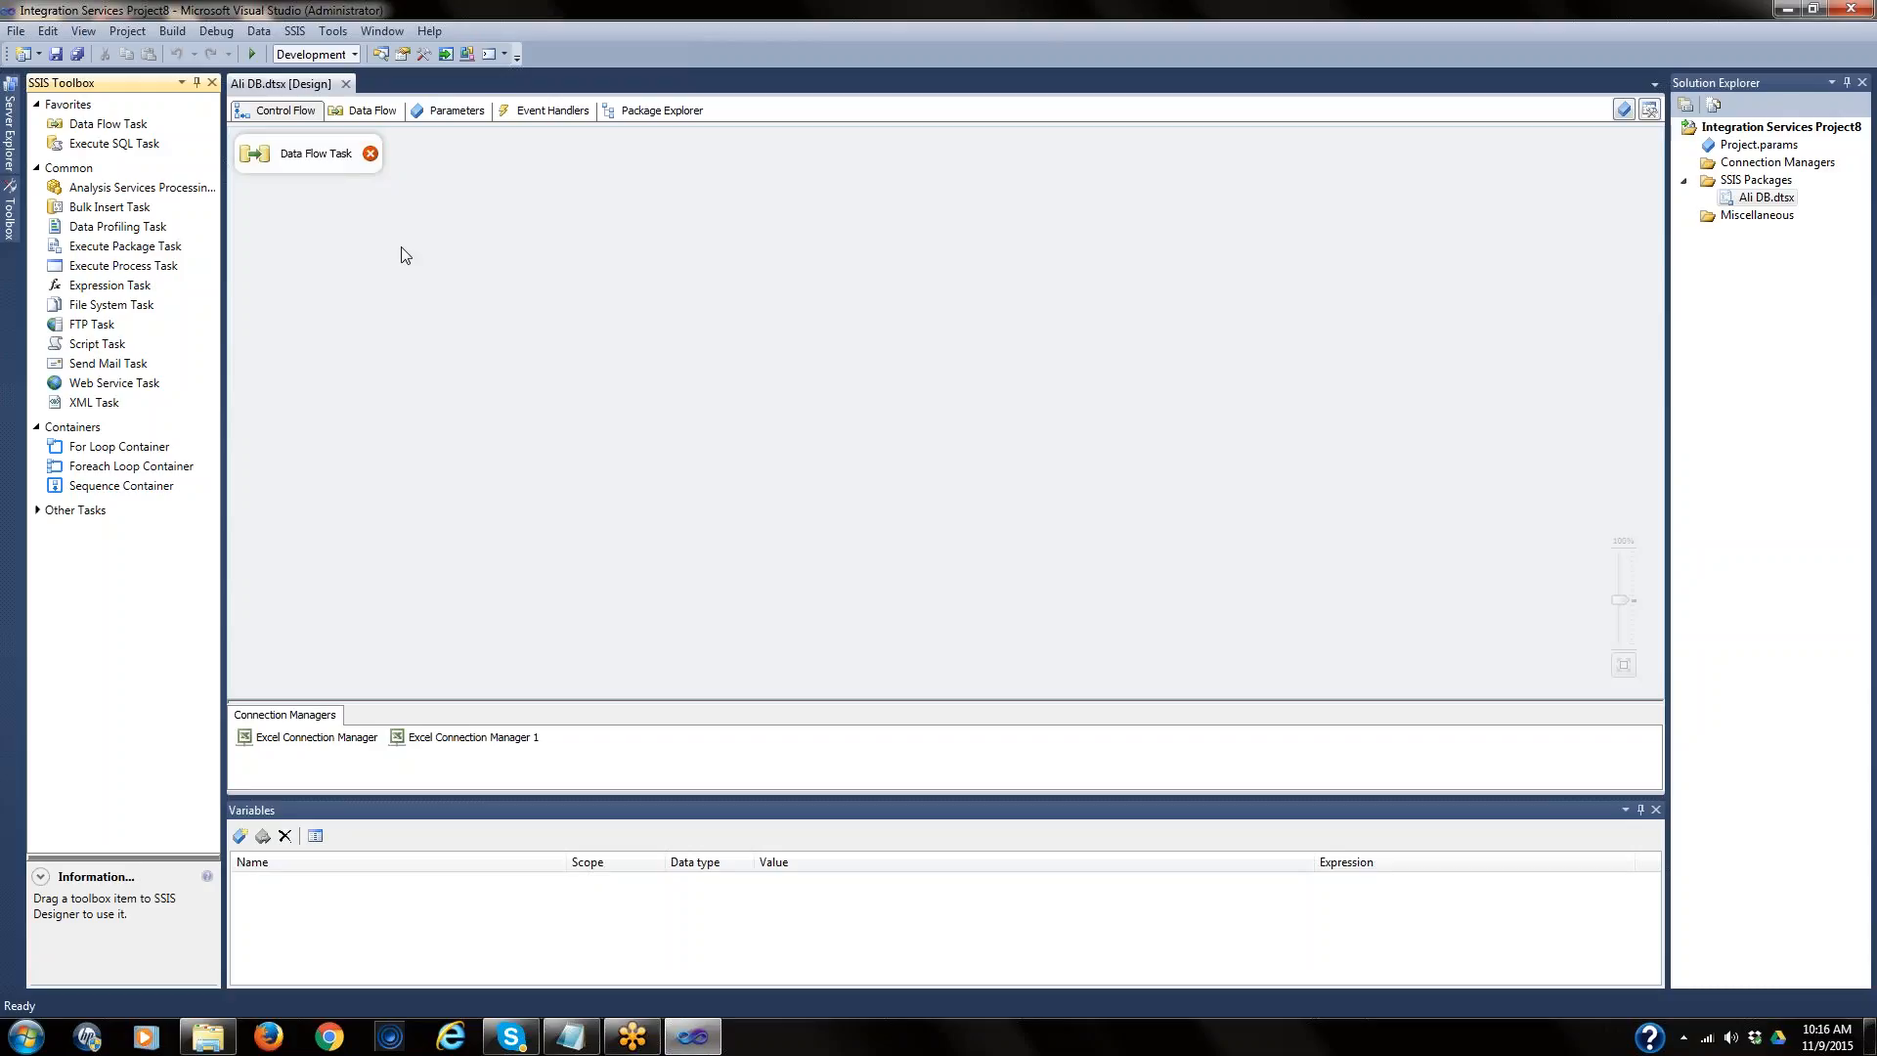
double_click(304, 162)
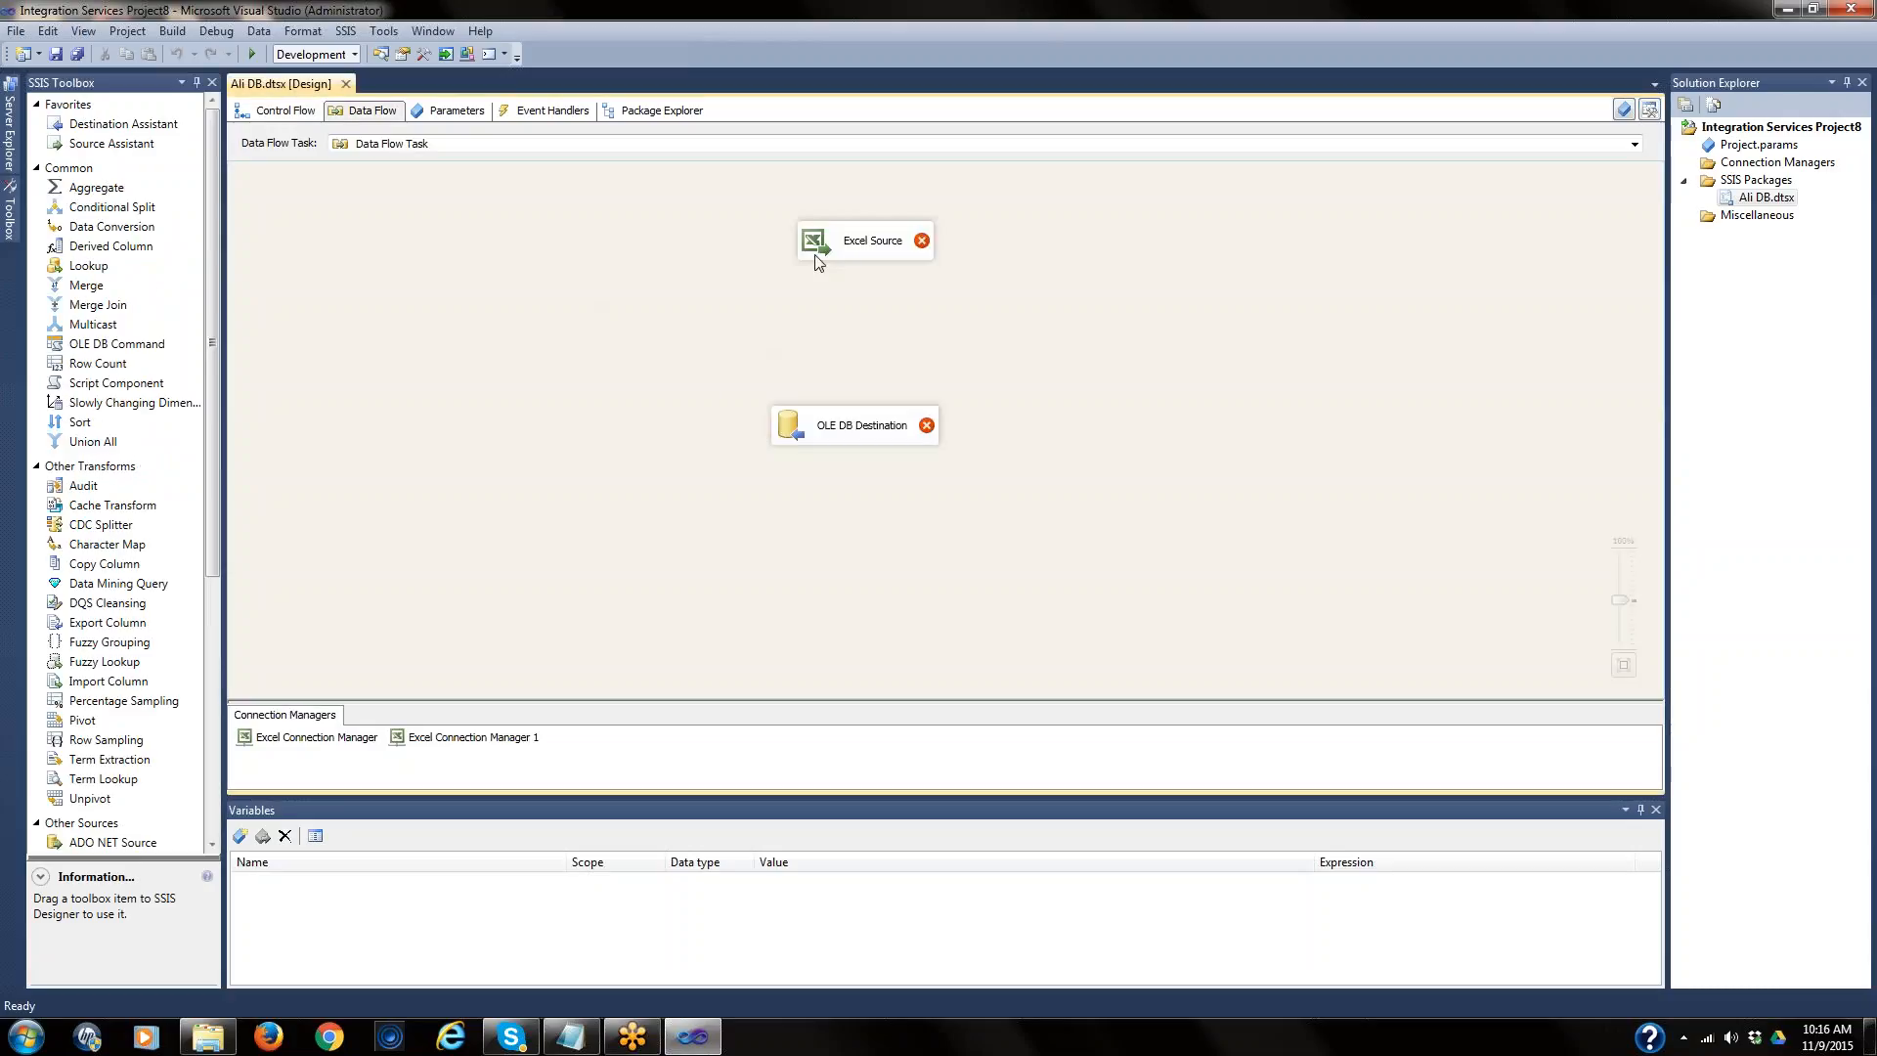
- Check the Excel Source's connection settings without changing them, and delete both Excel connection managers from the package
double_click(843, 244)
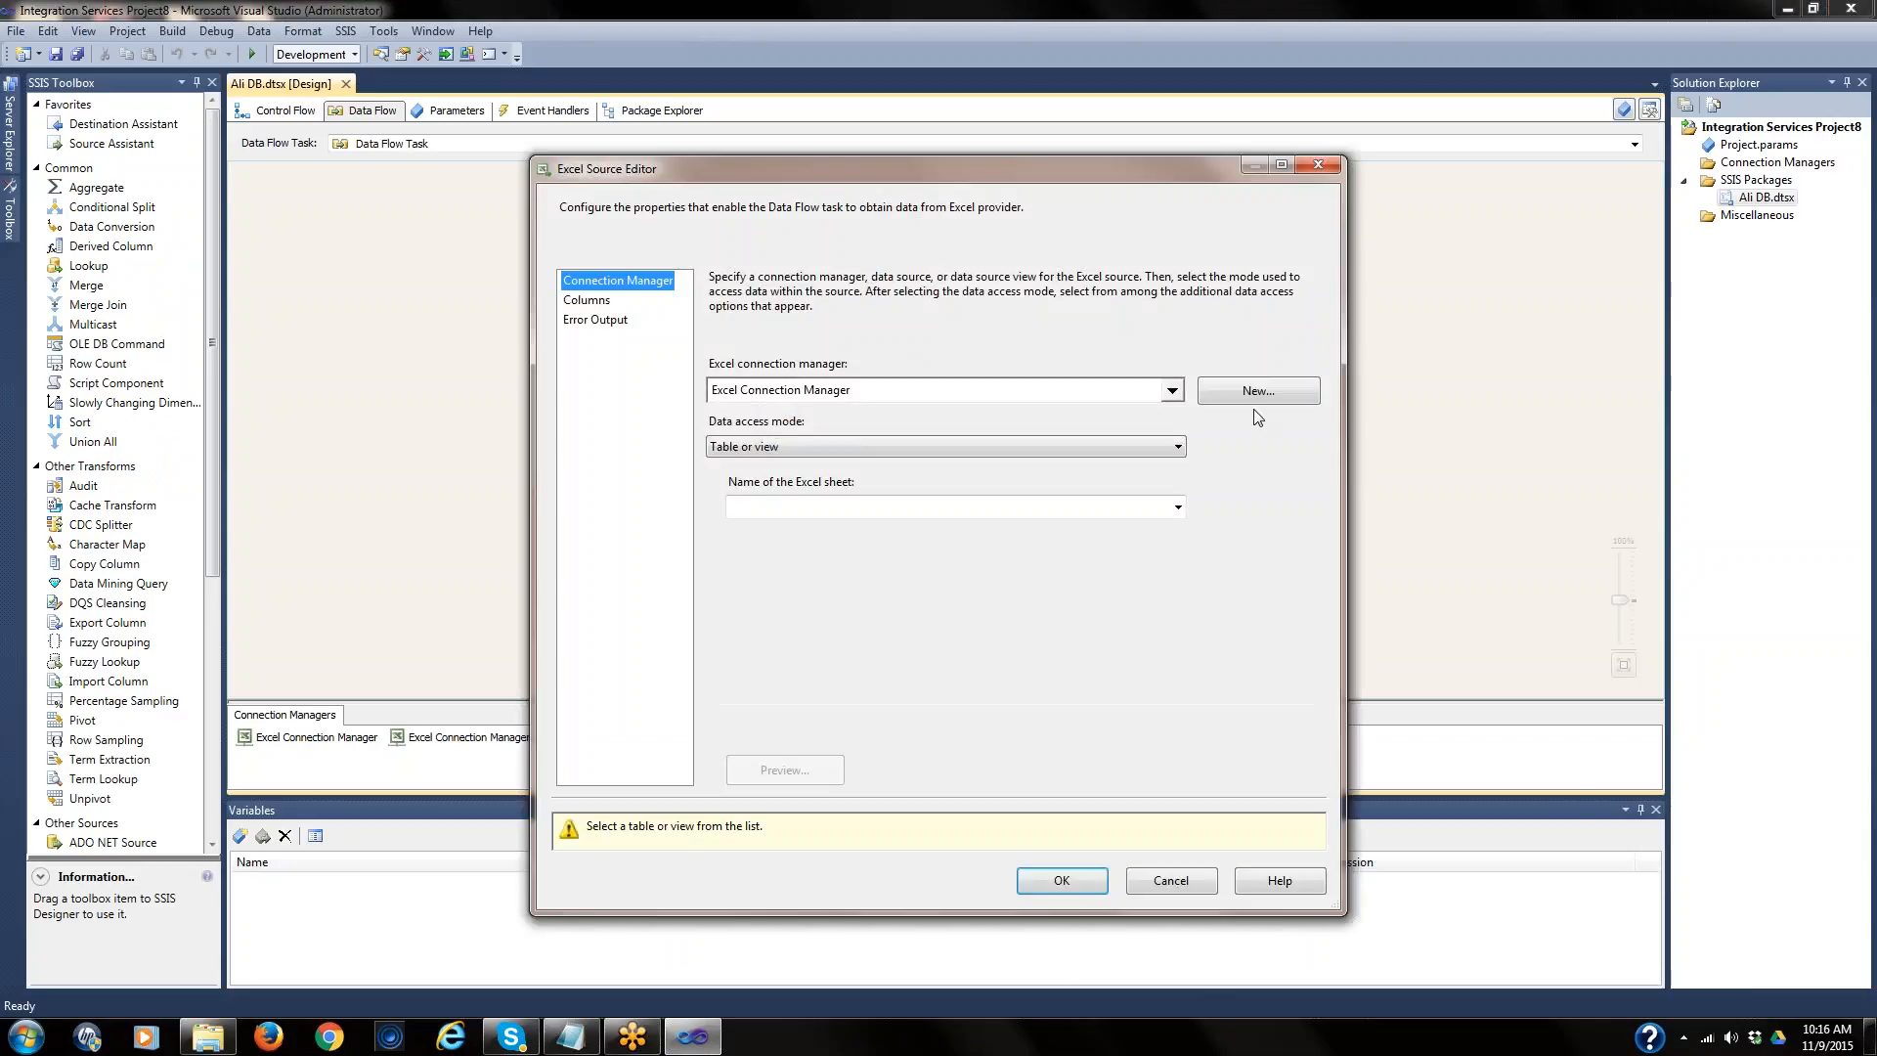
click(1174, 883)
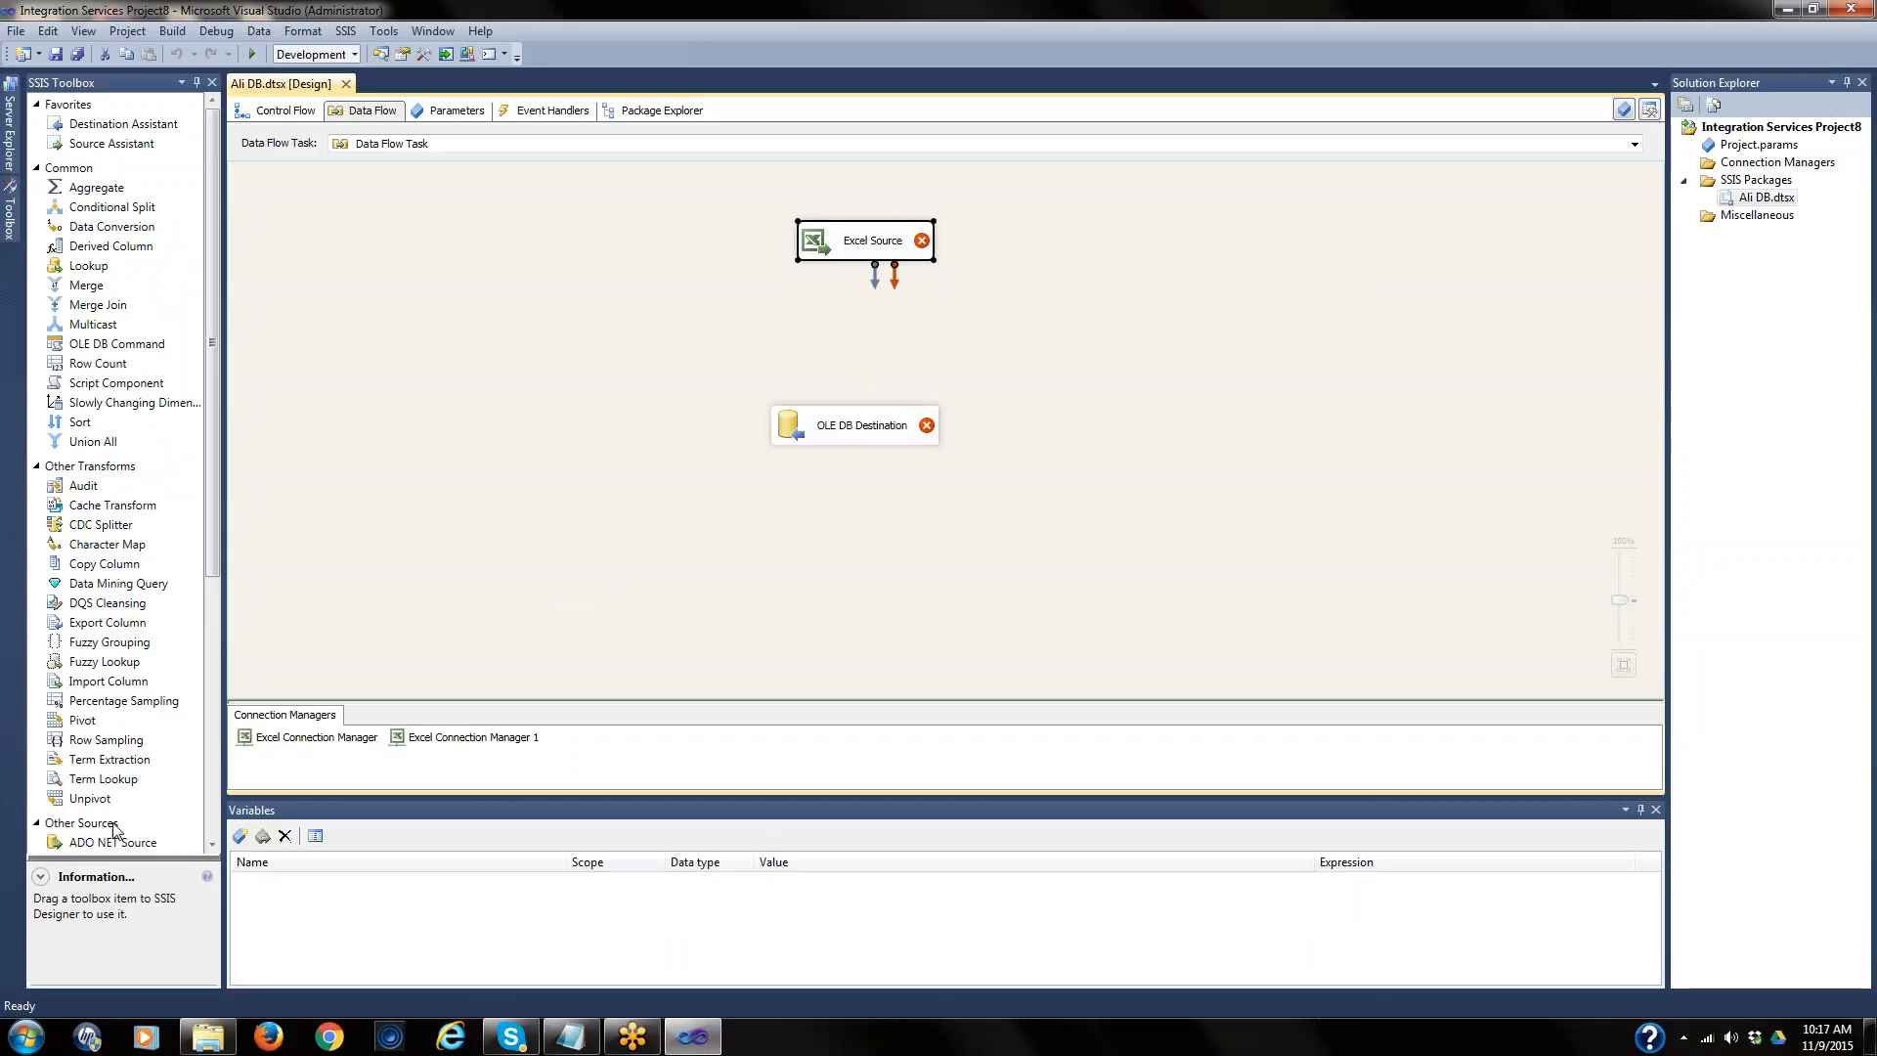
click(337, 743)
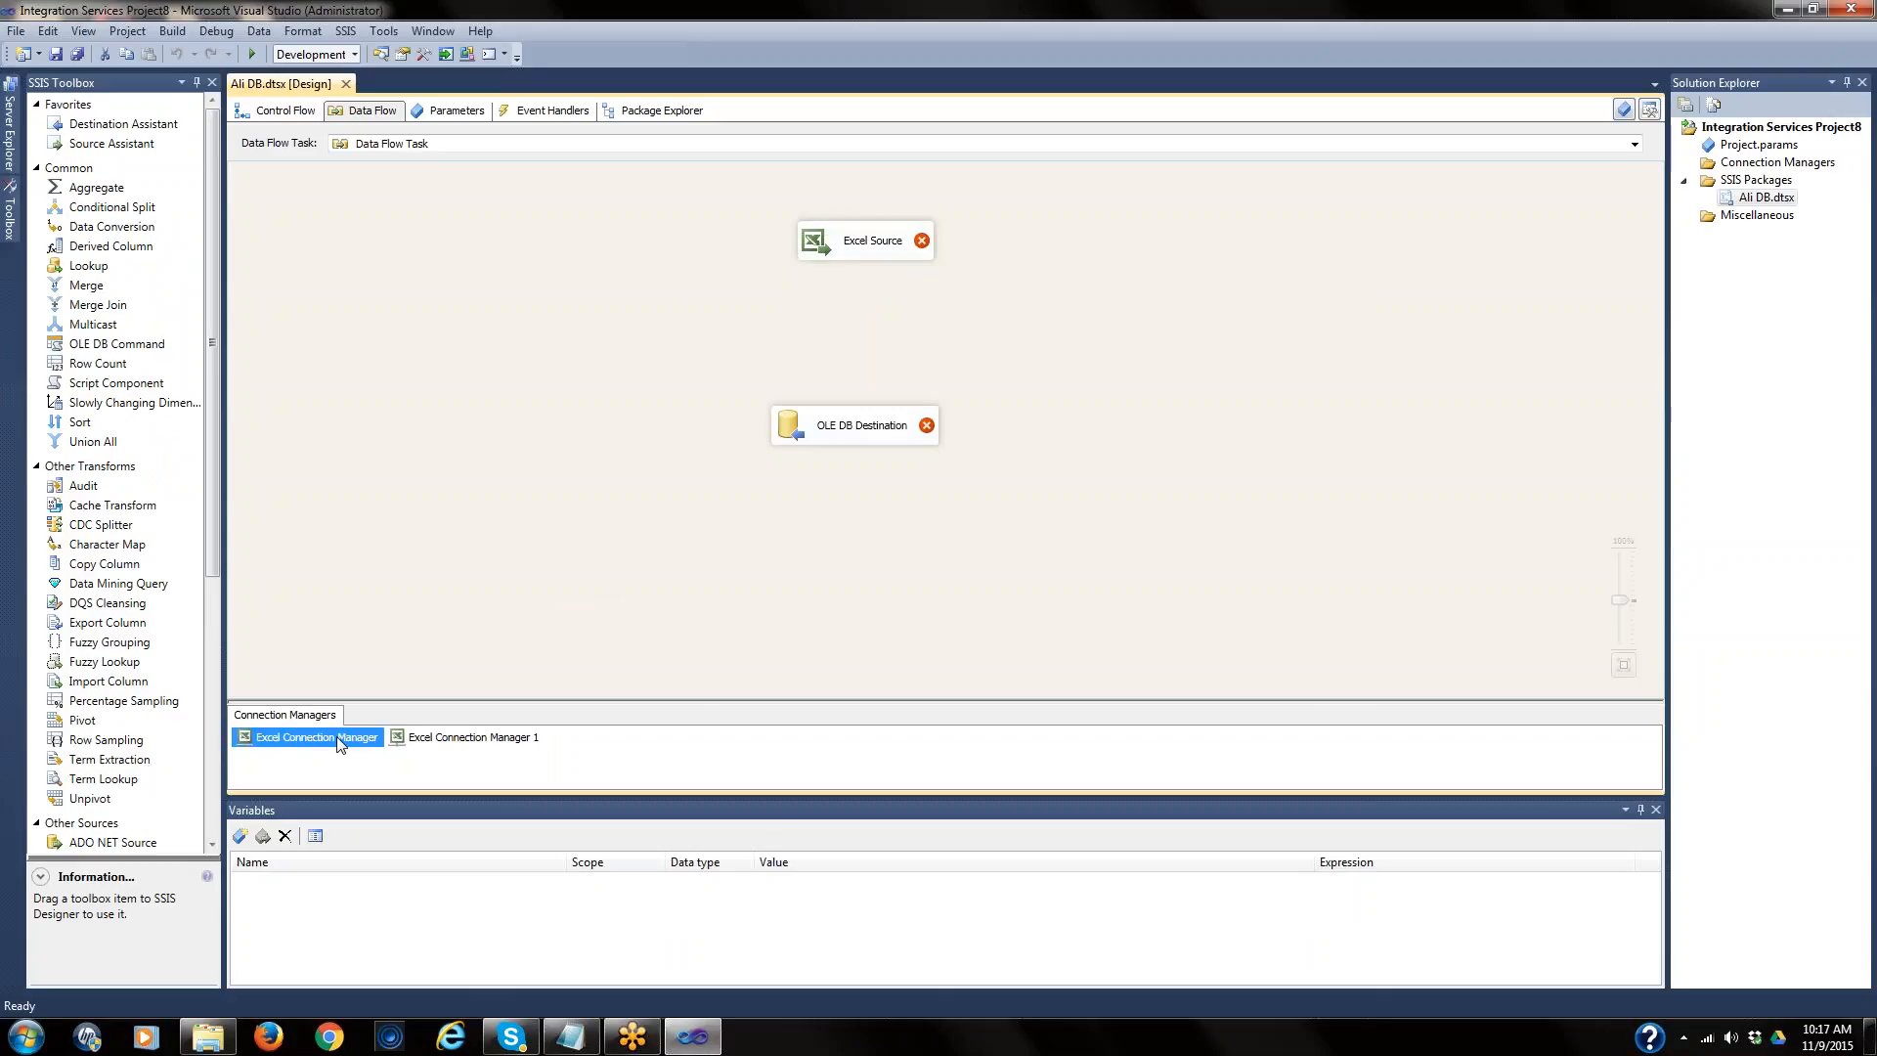
right_click(341, 745)
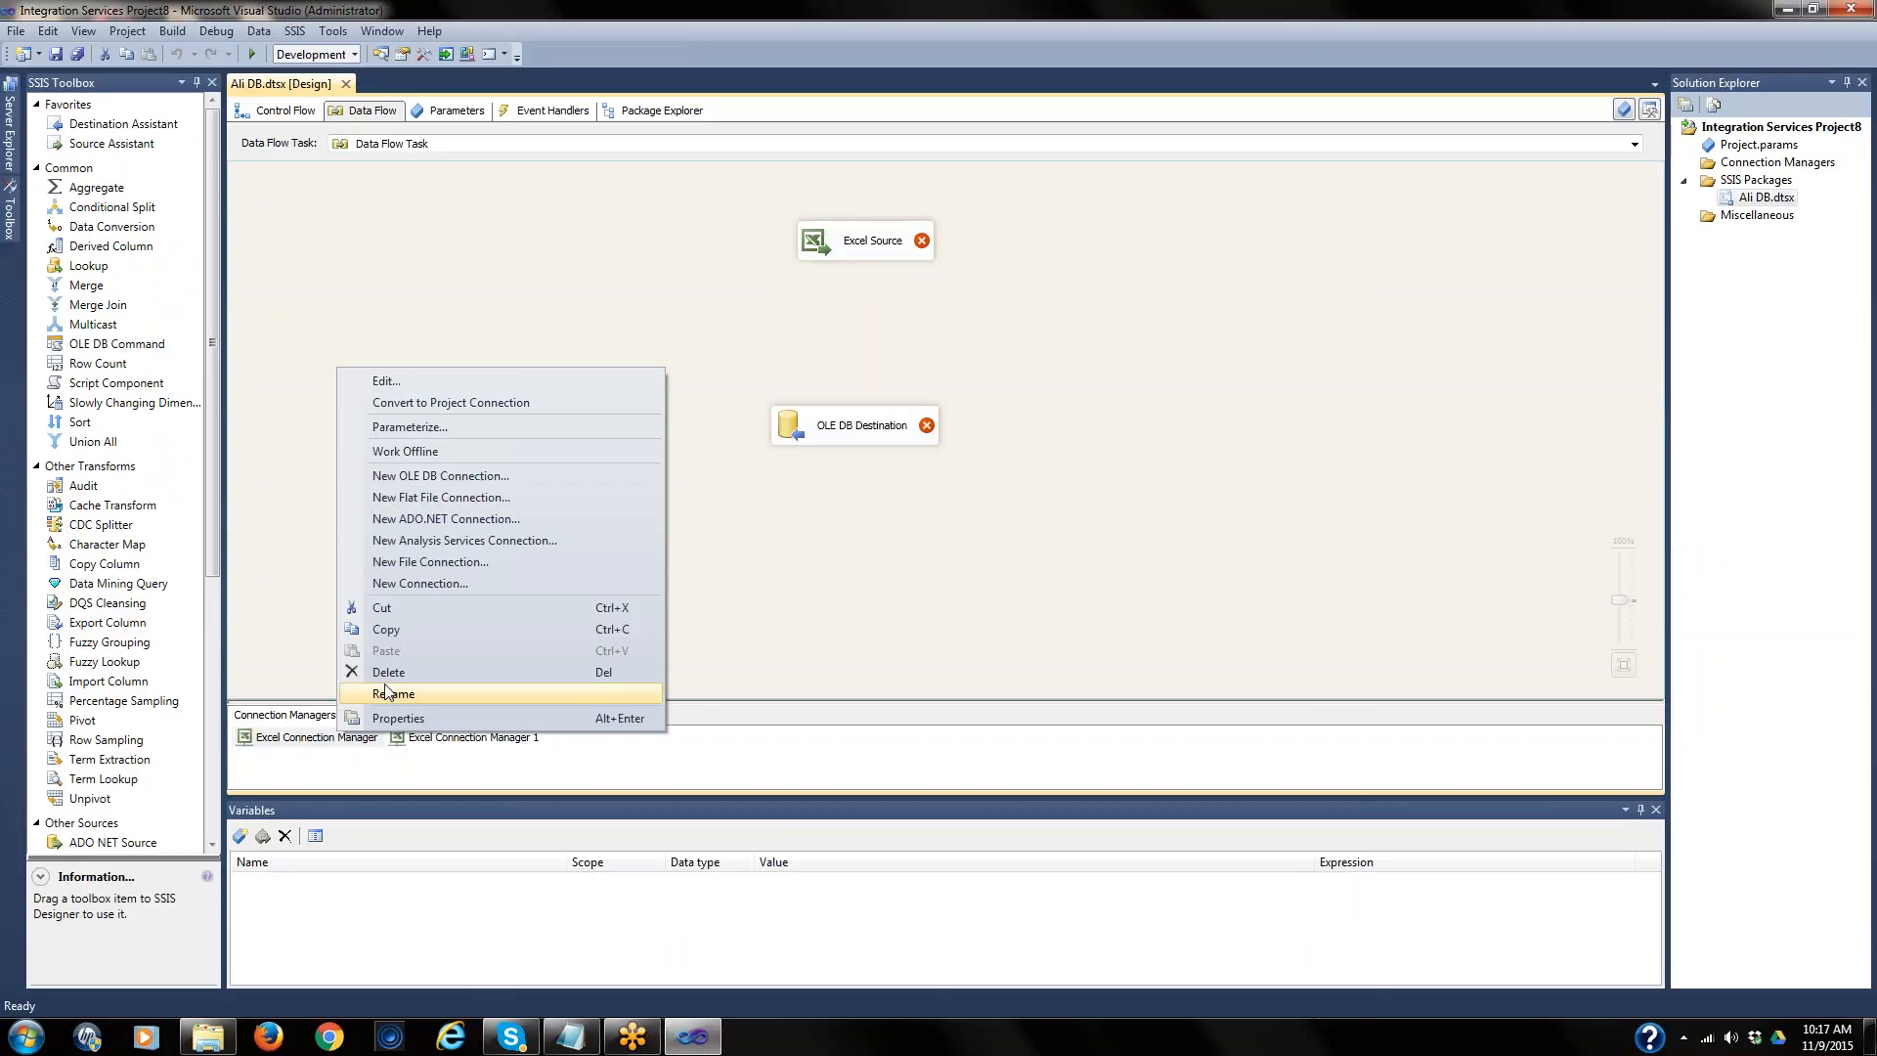
click(442, 673)
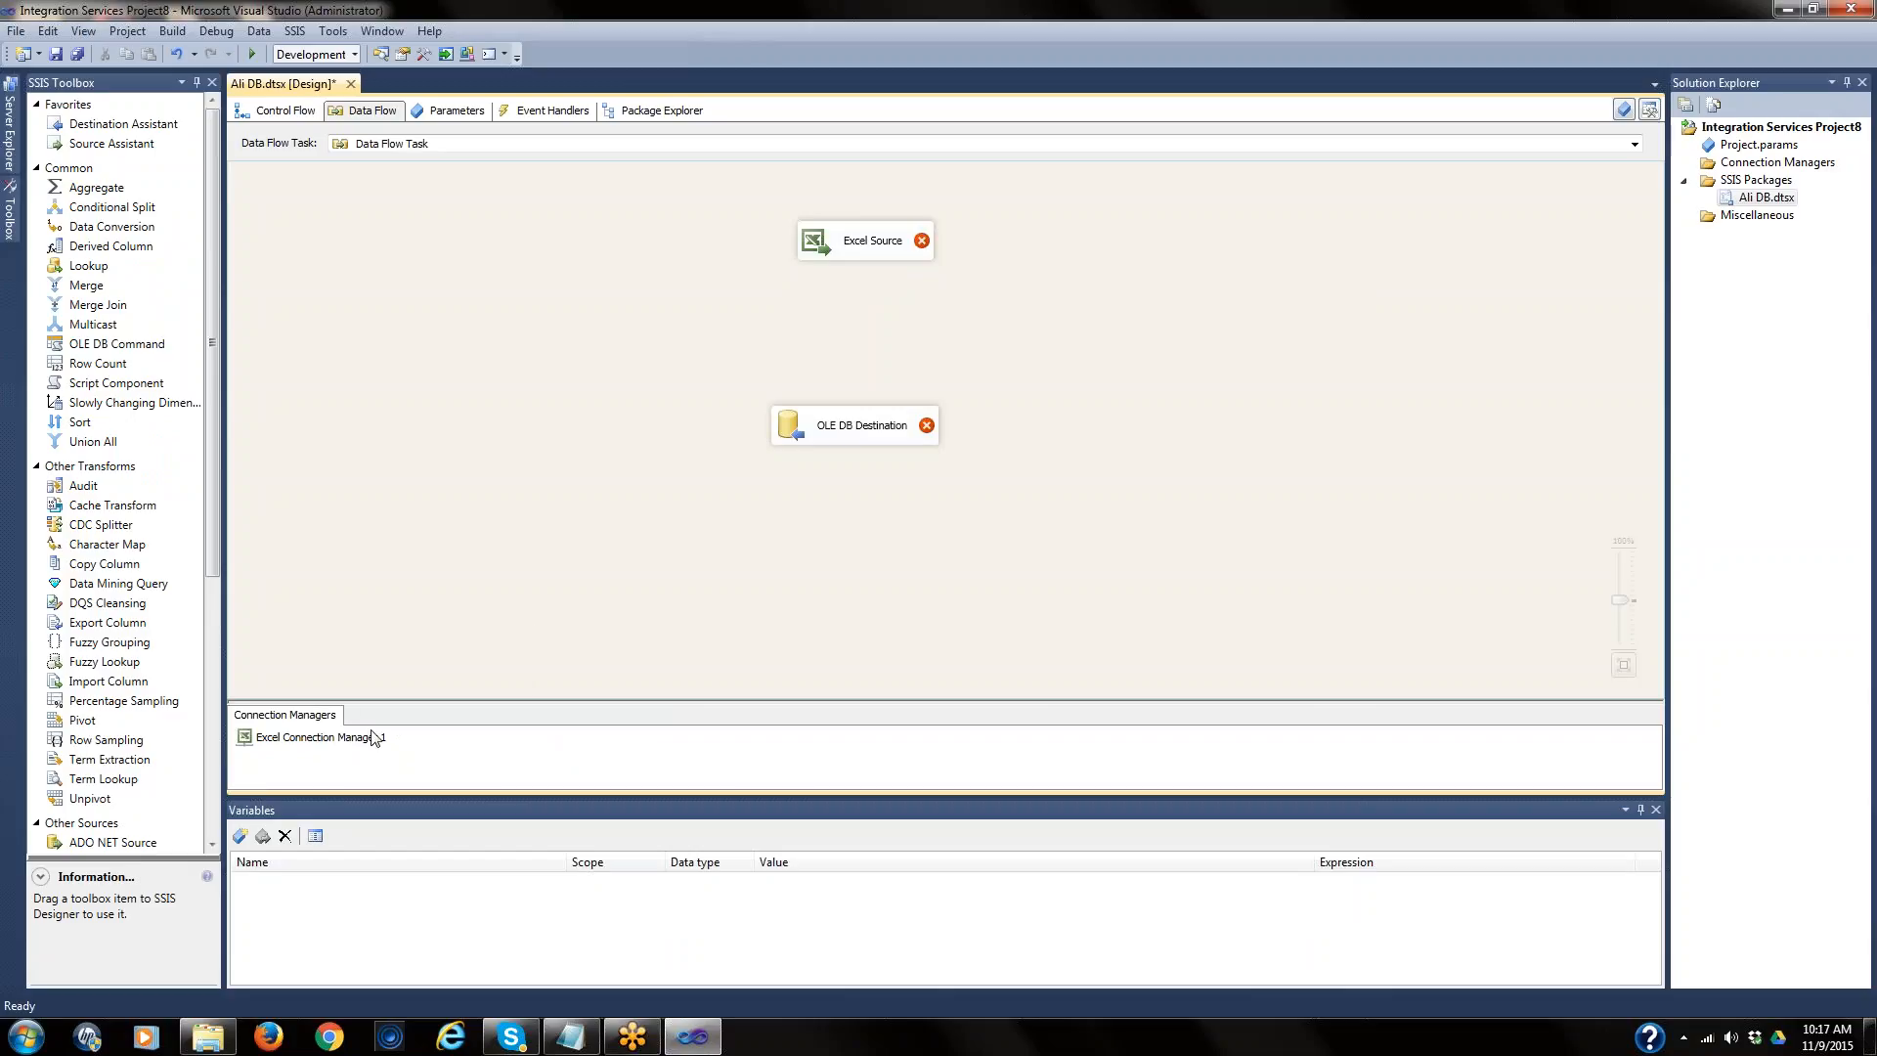
click(299, 735)
right_click(299, 734)
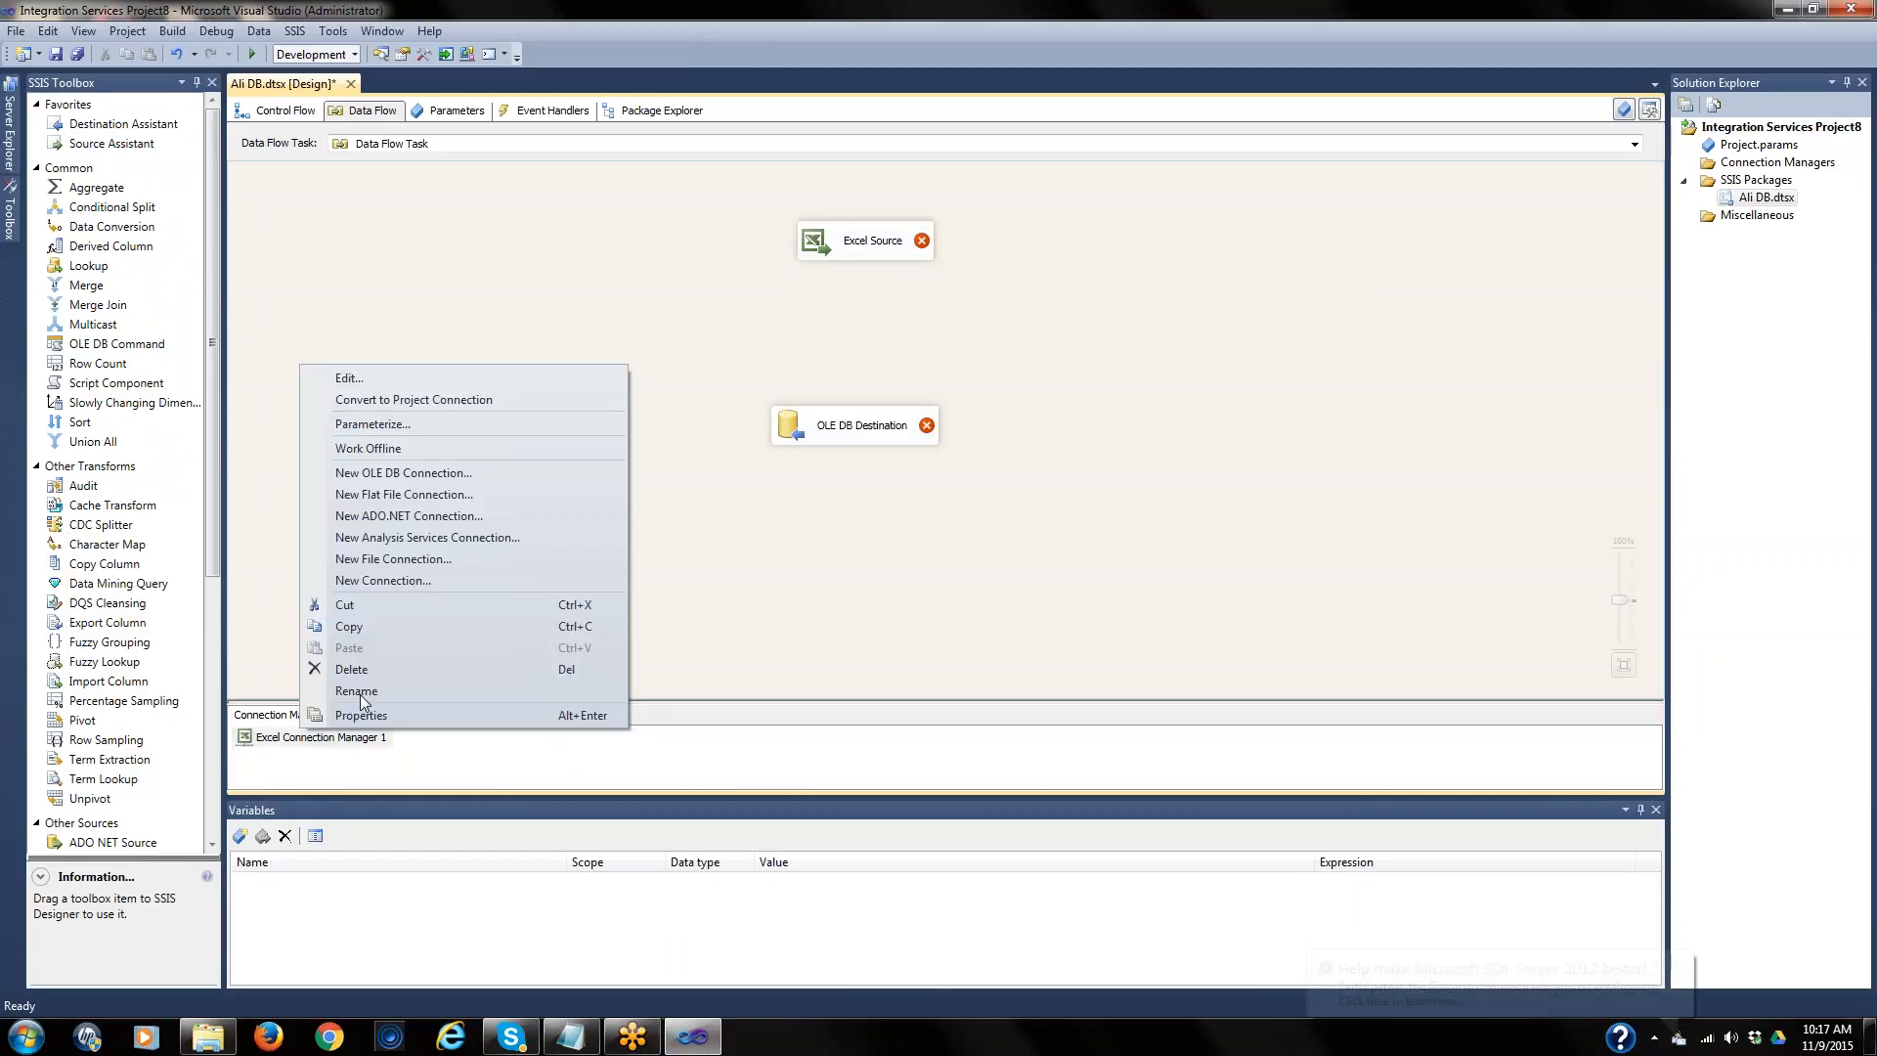
click(364, 672)
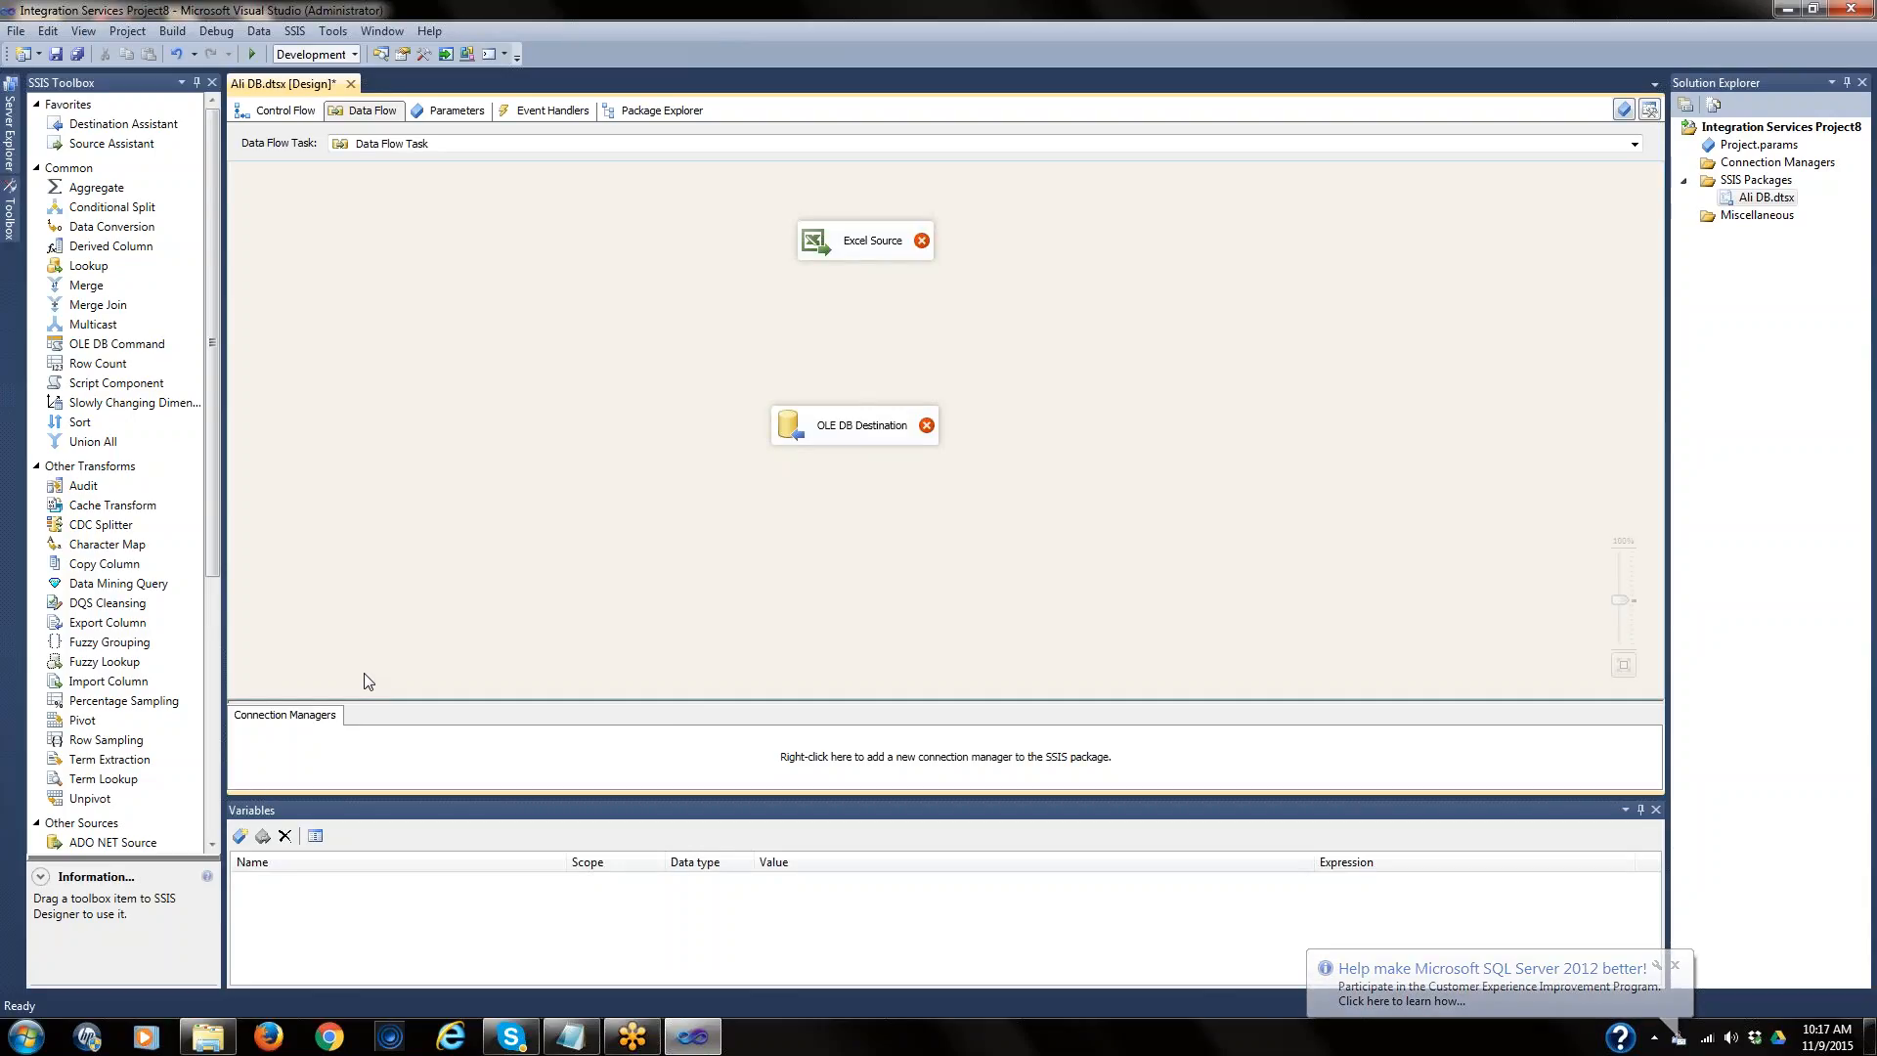
- Edit the Excel Source and create a new connection to 1000 Records.xlsx in SSYCIENT DATA as Microsoft Excel 2007
right_click(832, 238)
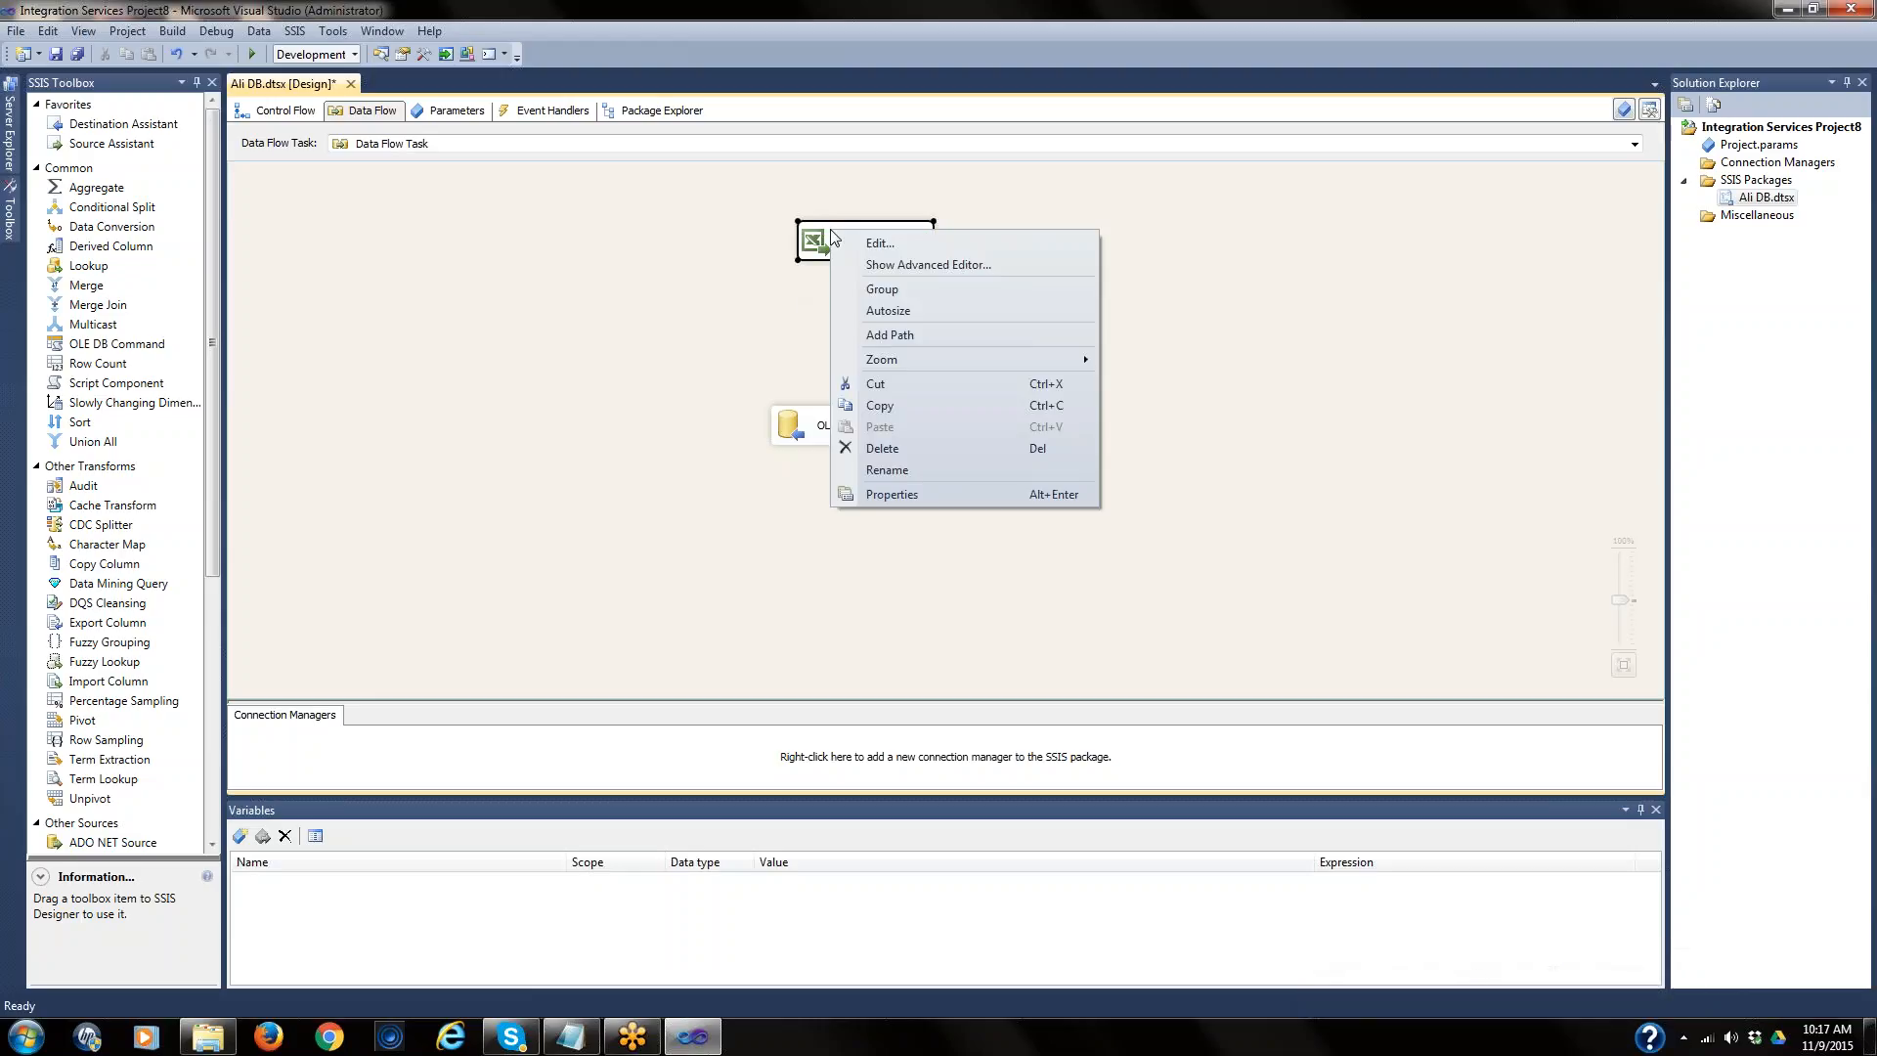
click(883, 244)
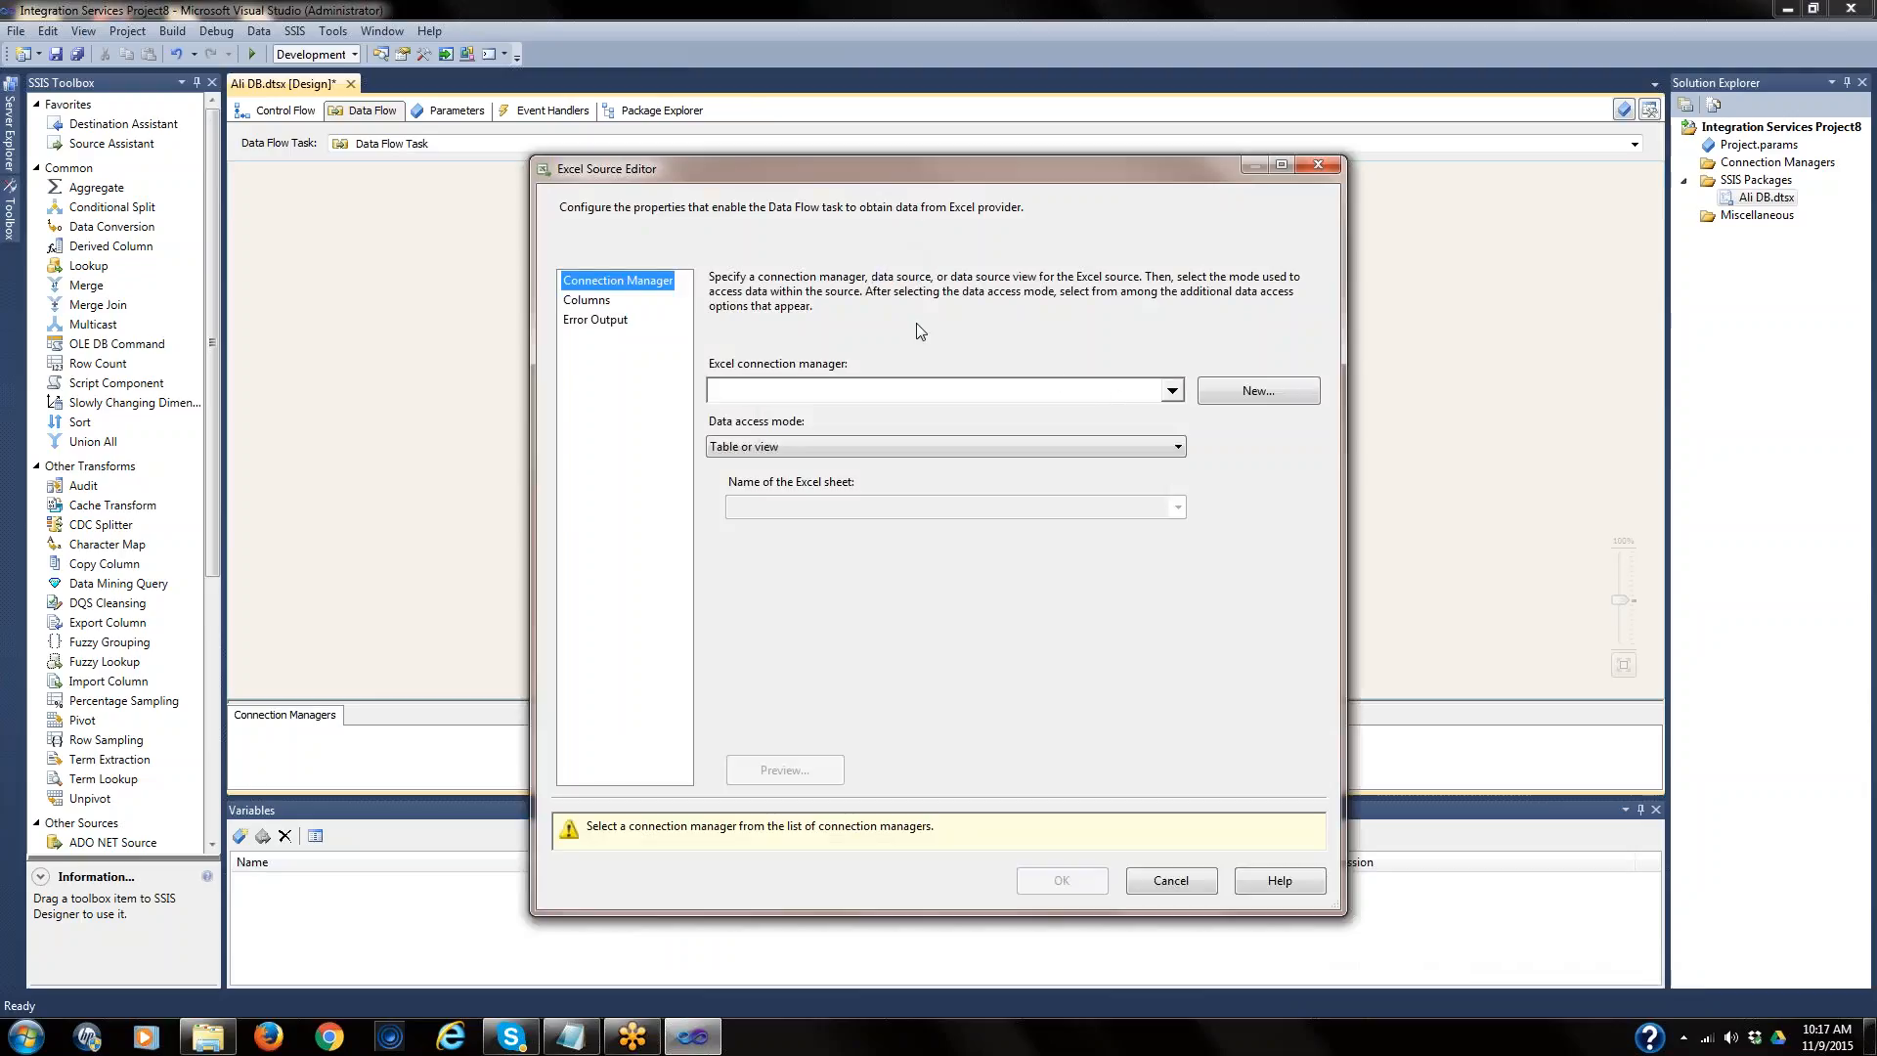
click(1257, 392)
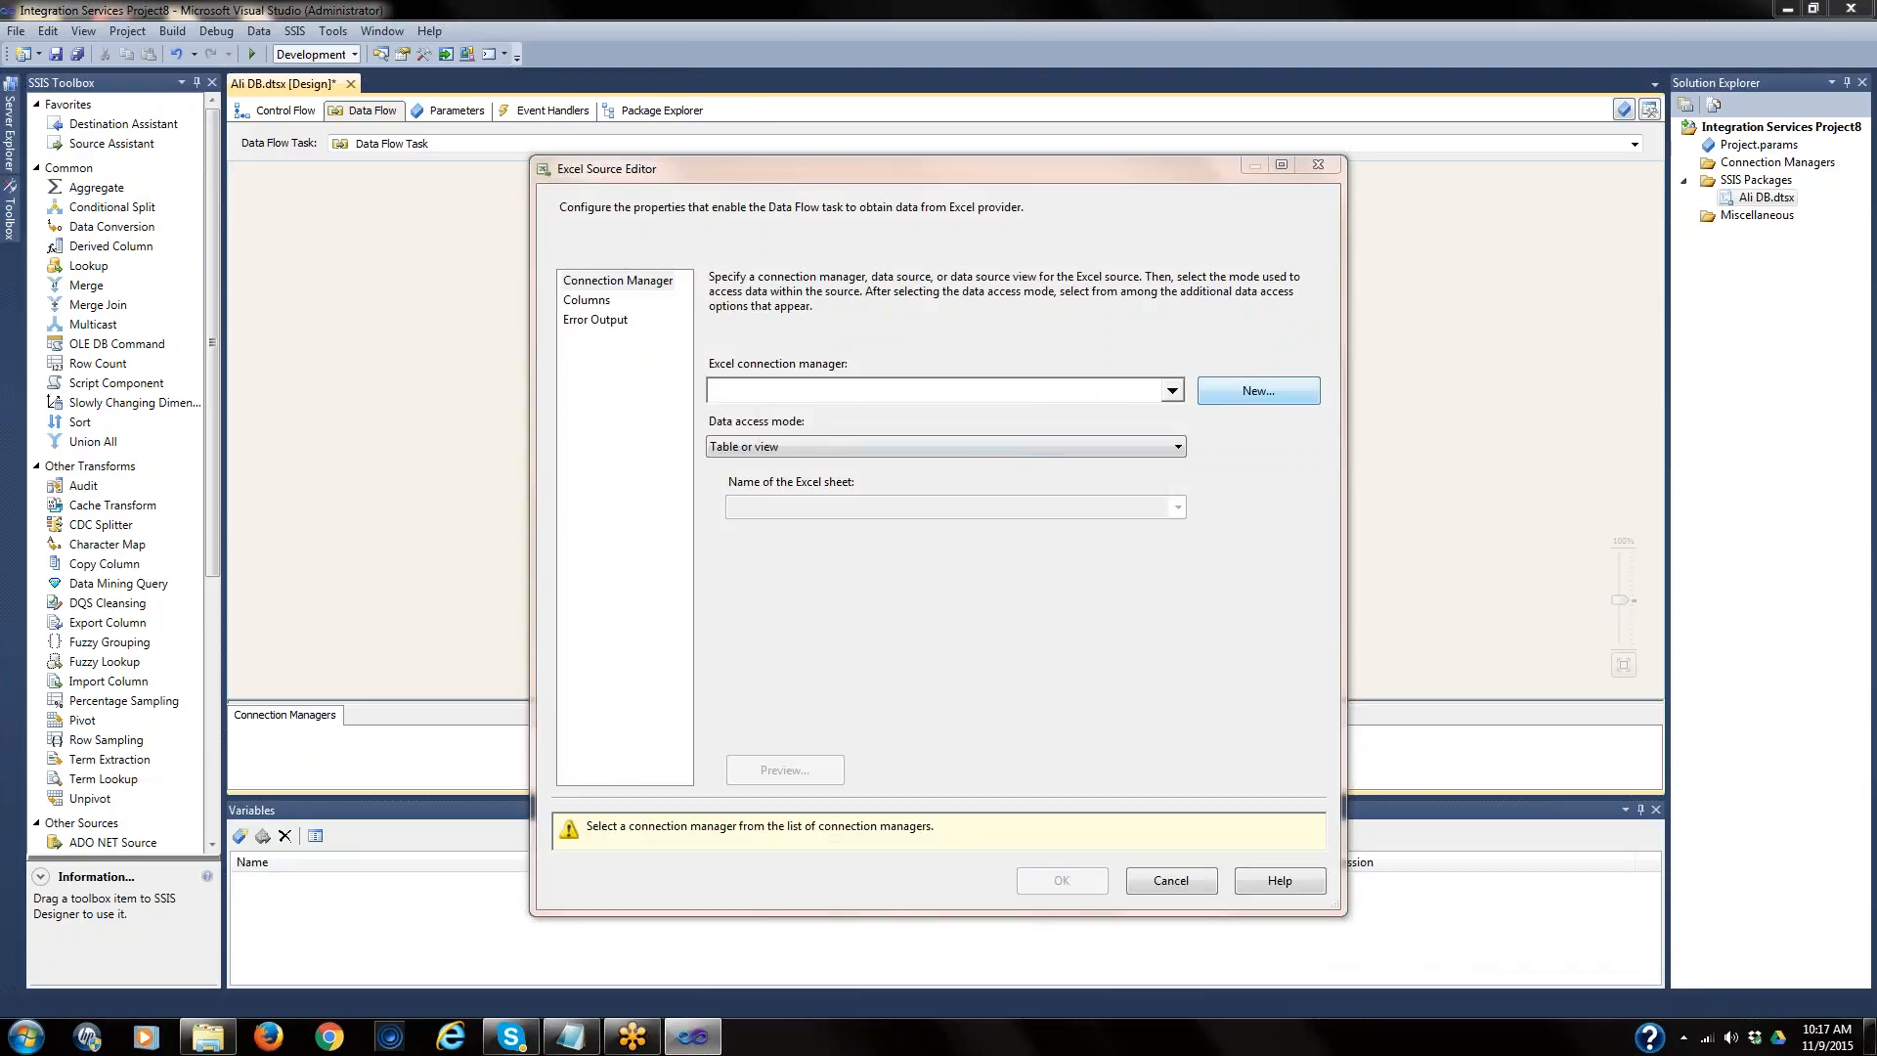
click(1197, 475)
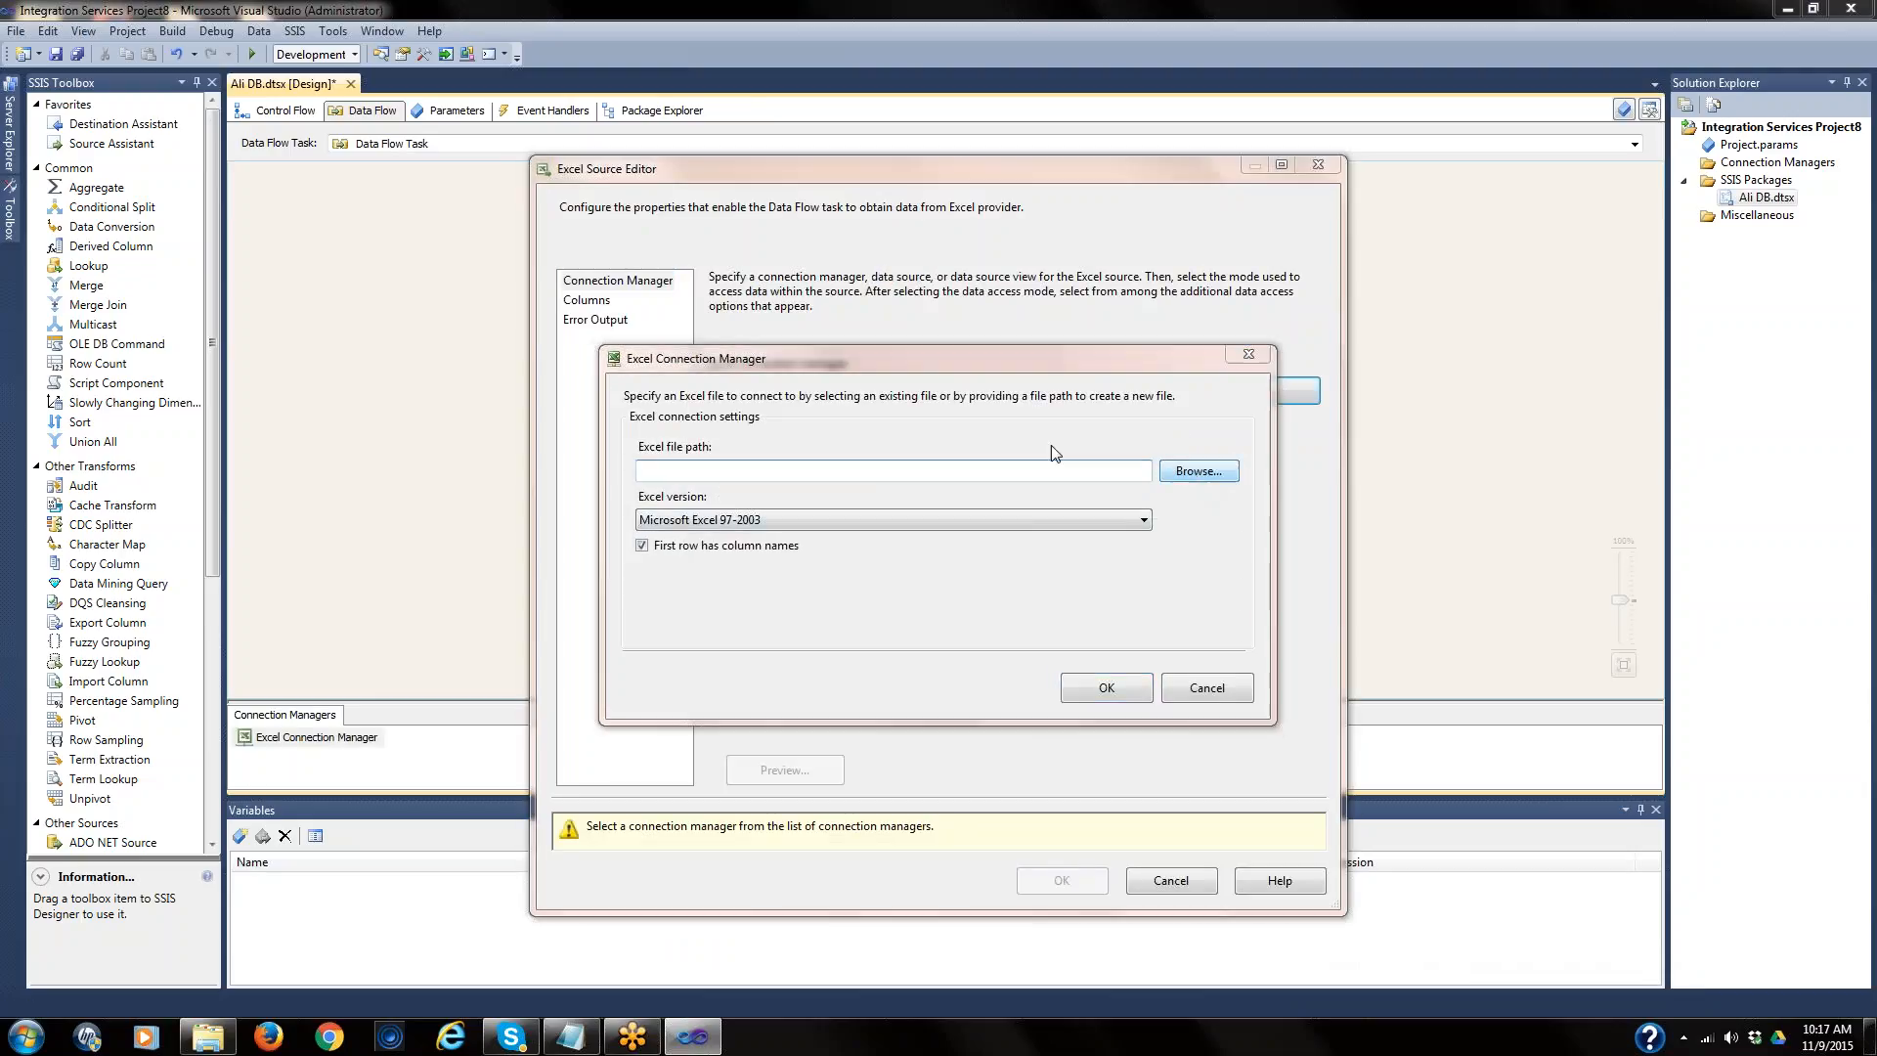
click(709, 512)
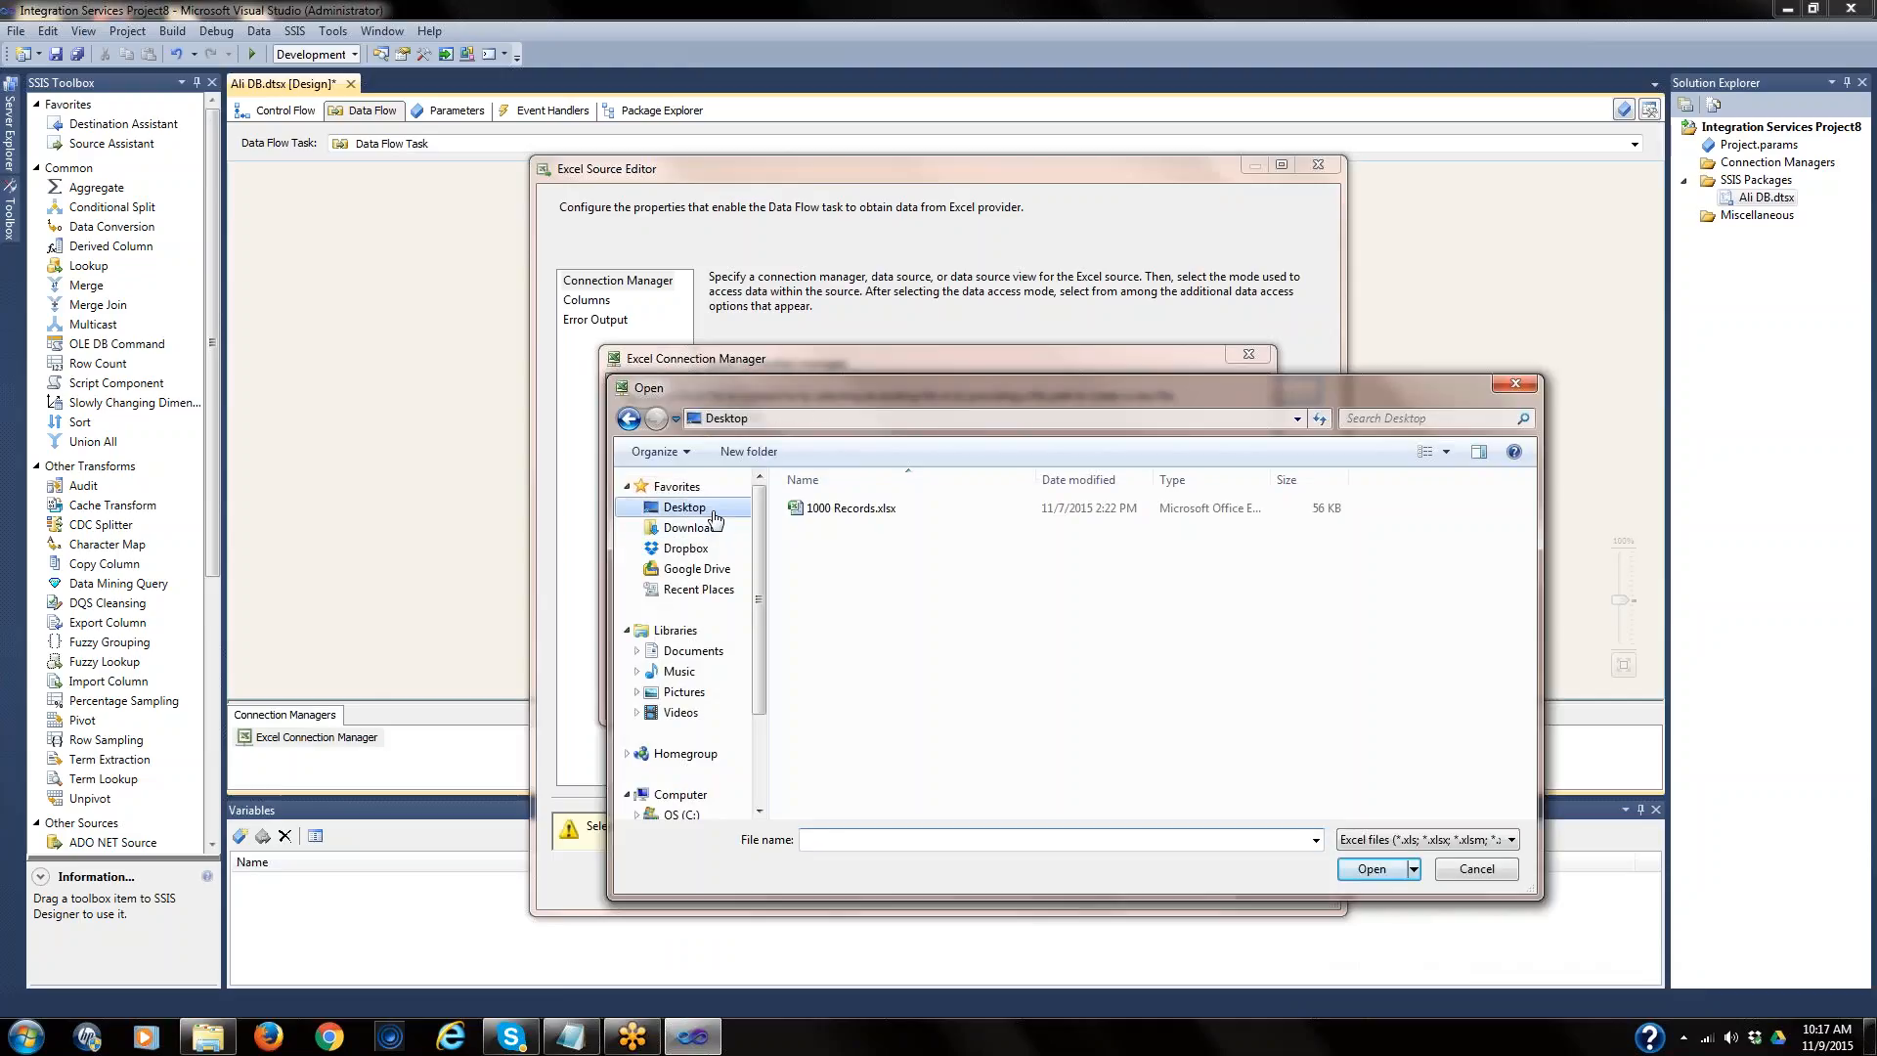
double_click(873, 662)
click(851, 508)
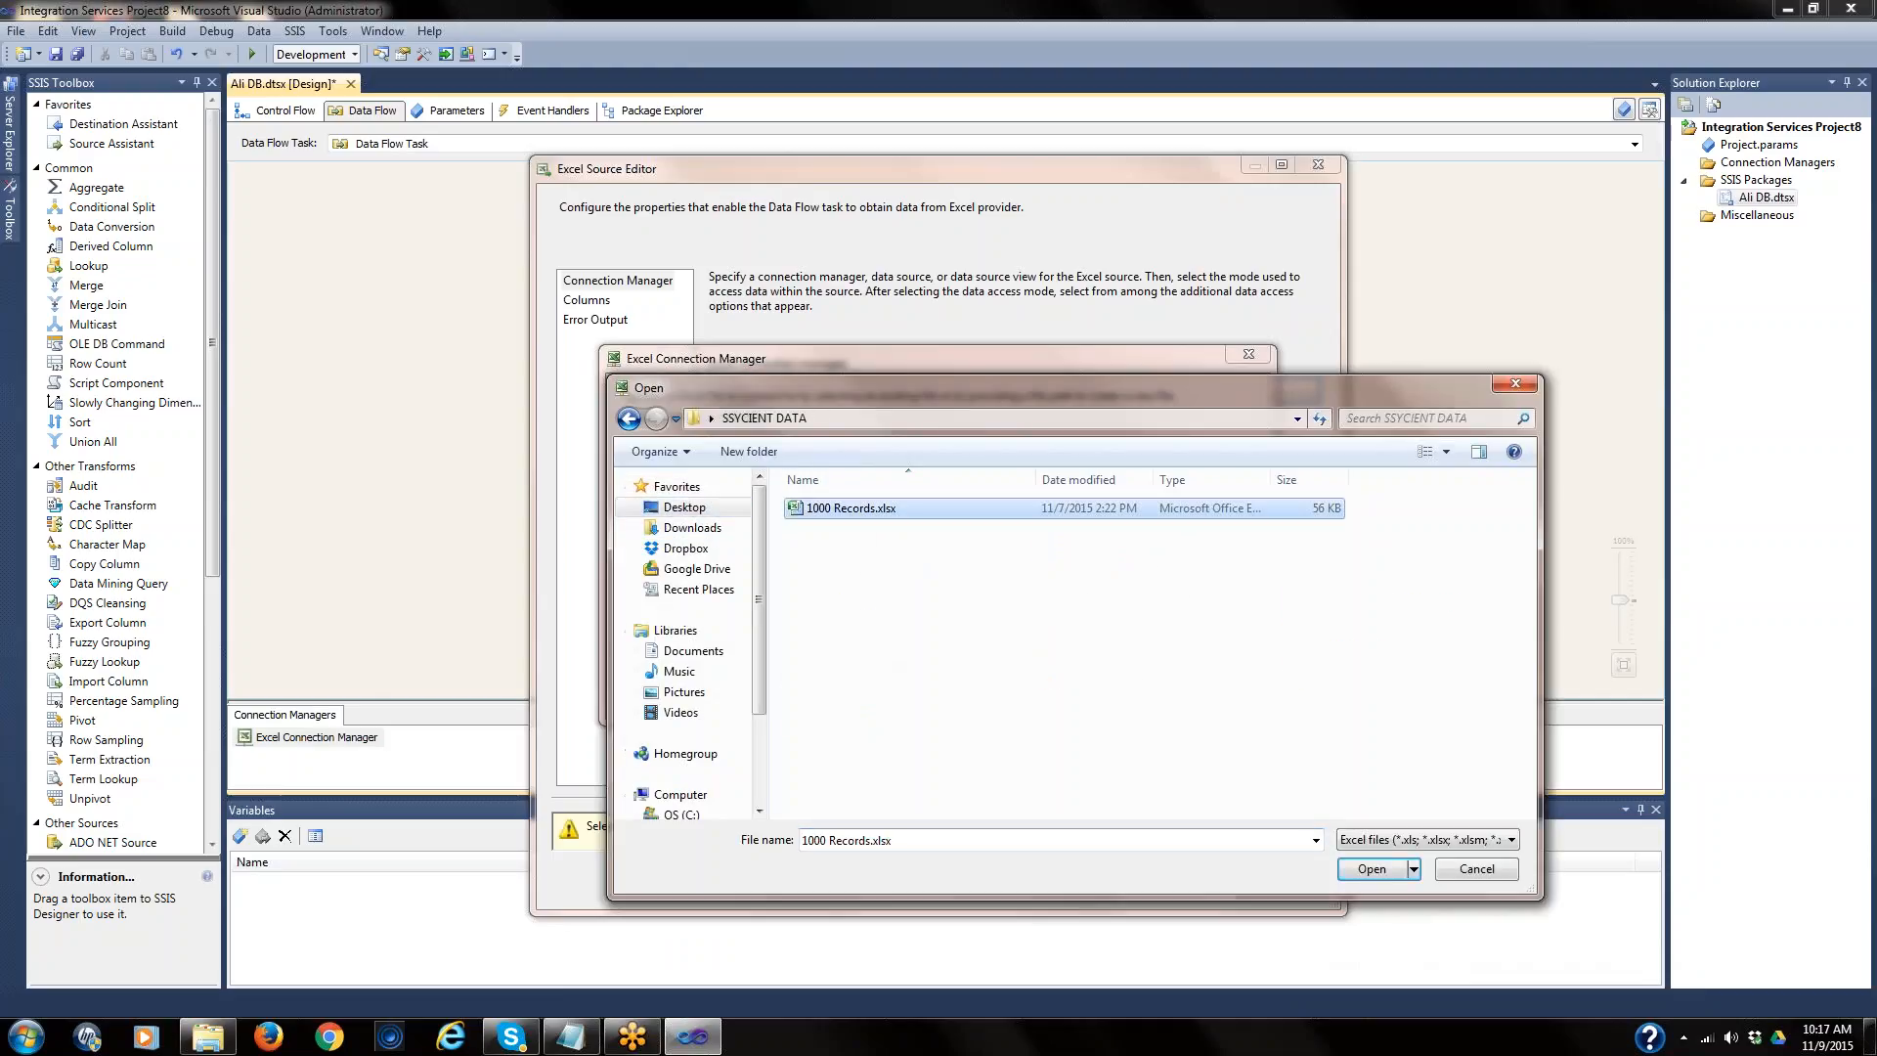
click(1397, 879)
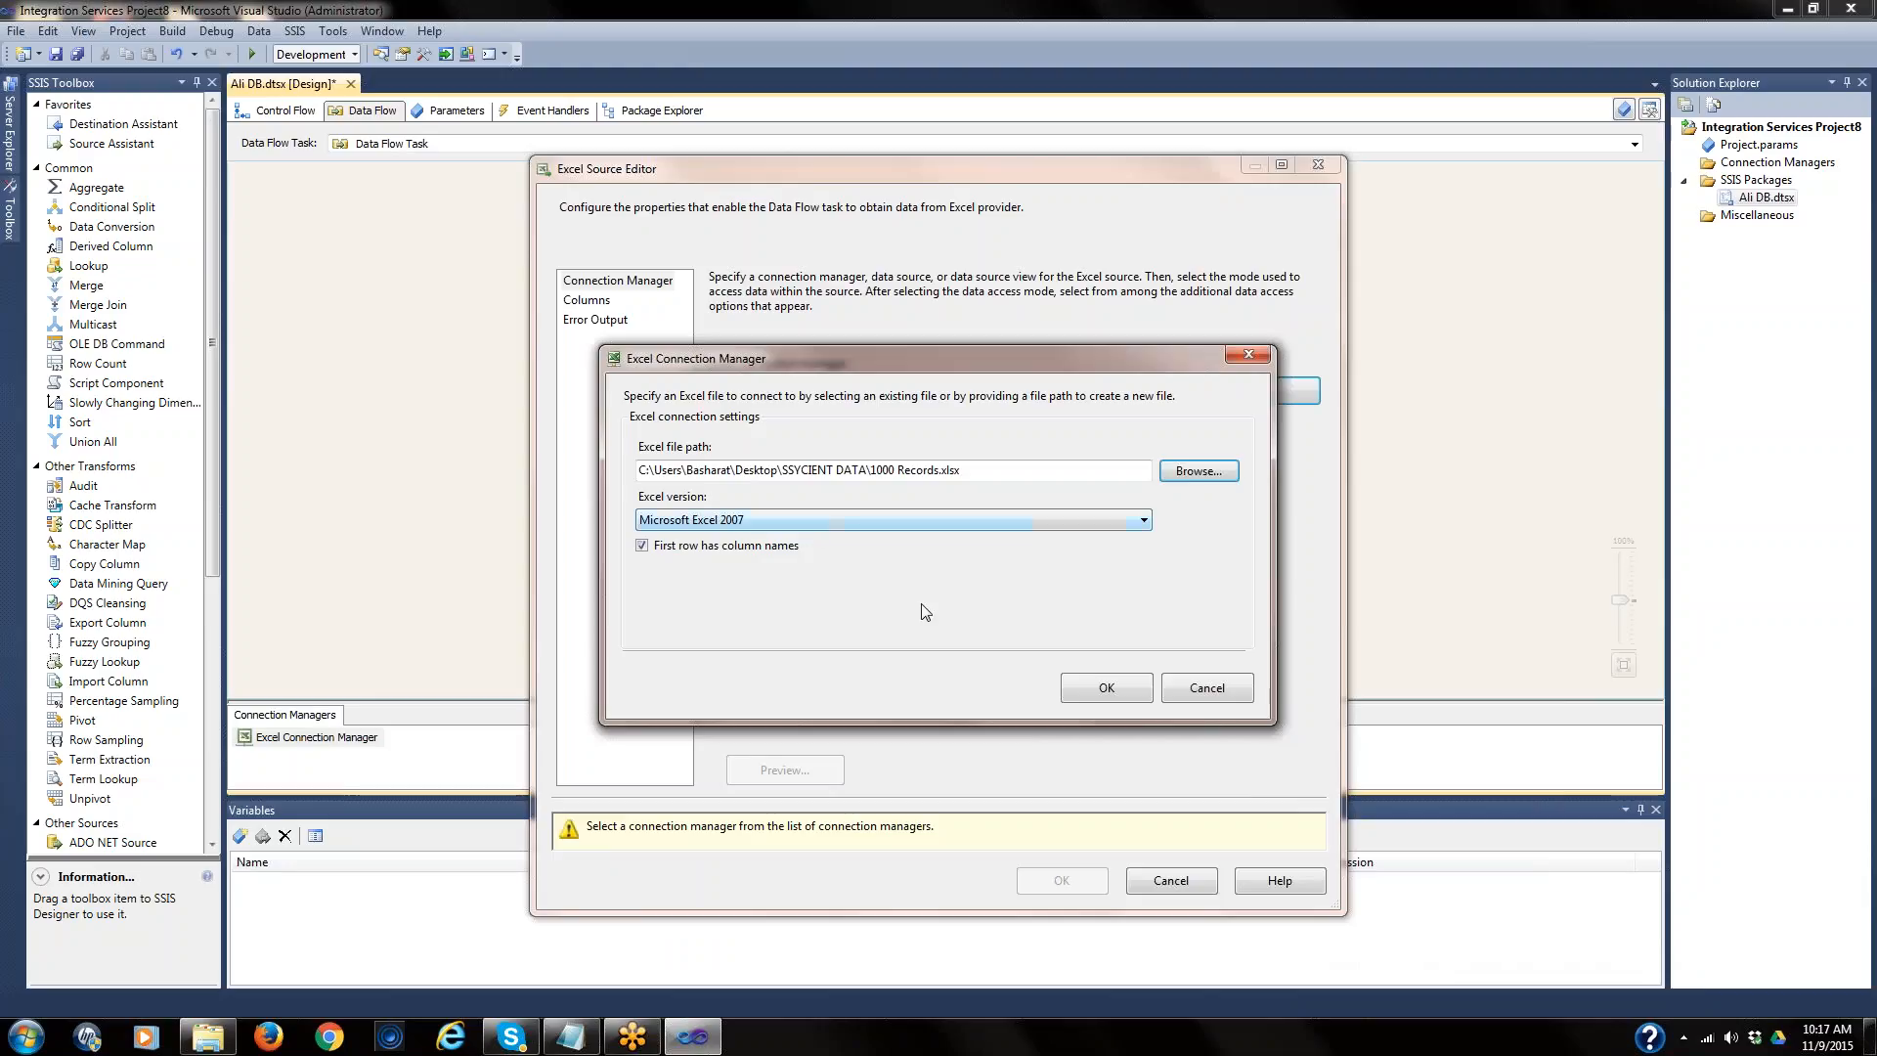
click(1142, 688)
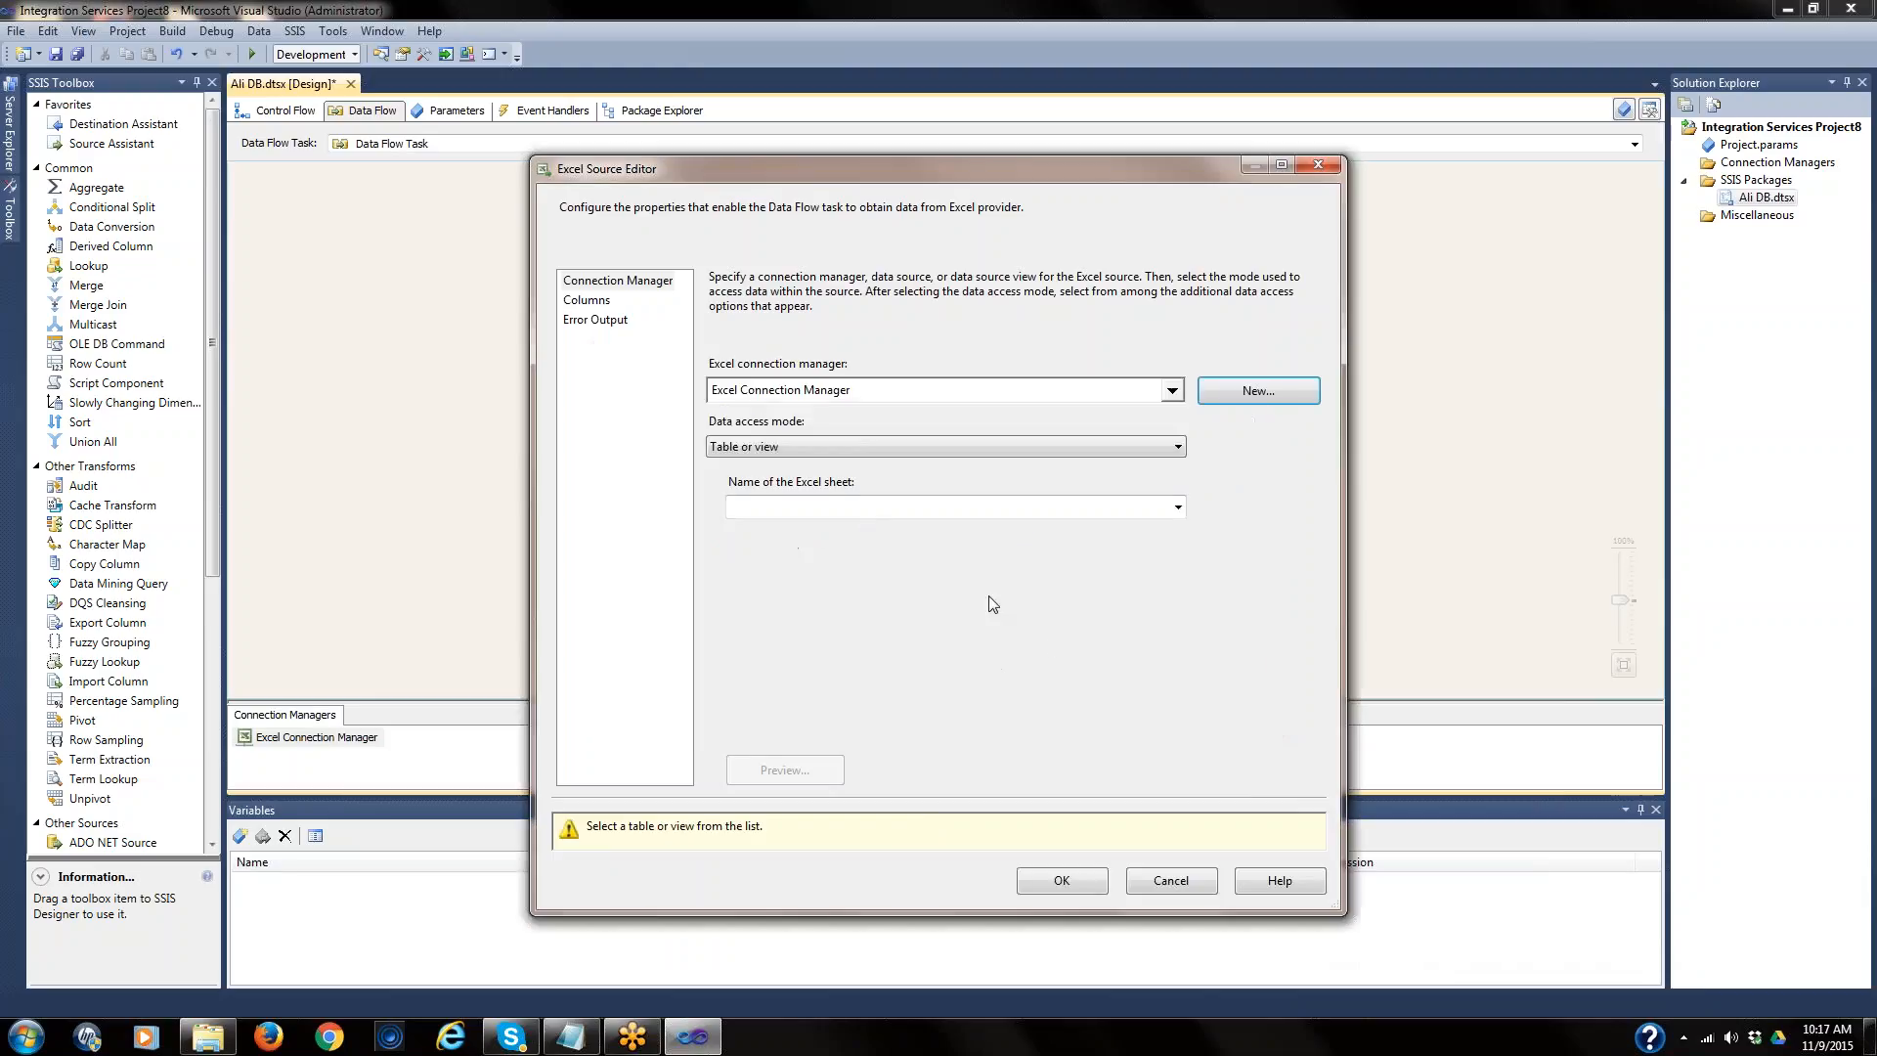
- Try to choose the Excel sheet for the source through the new connection manager
click(862, 511)
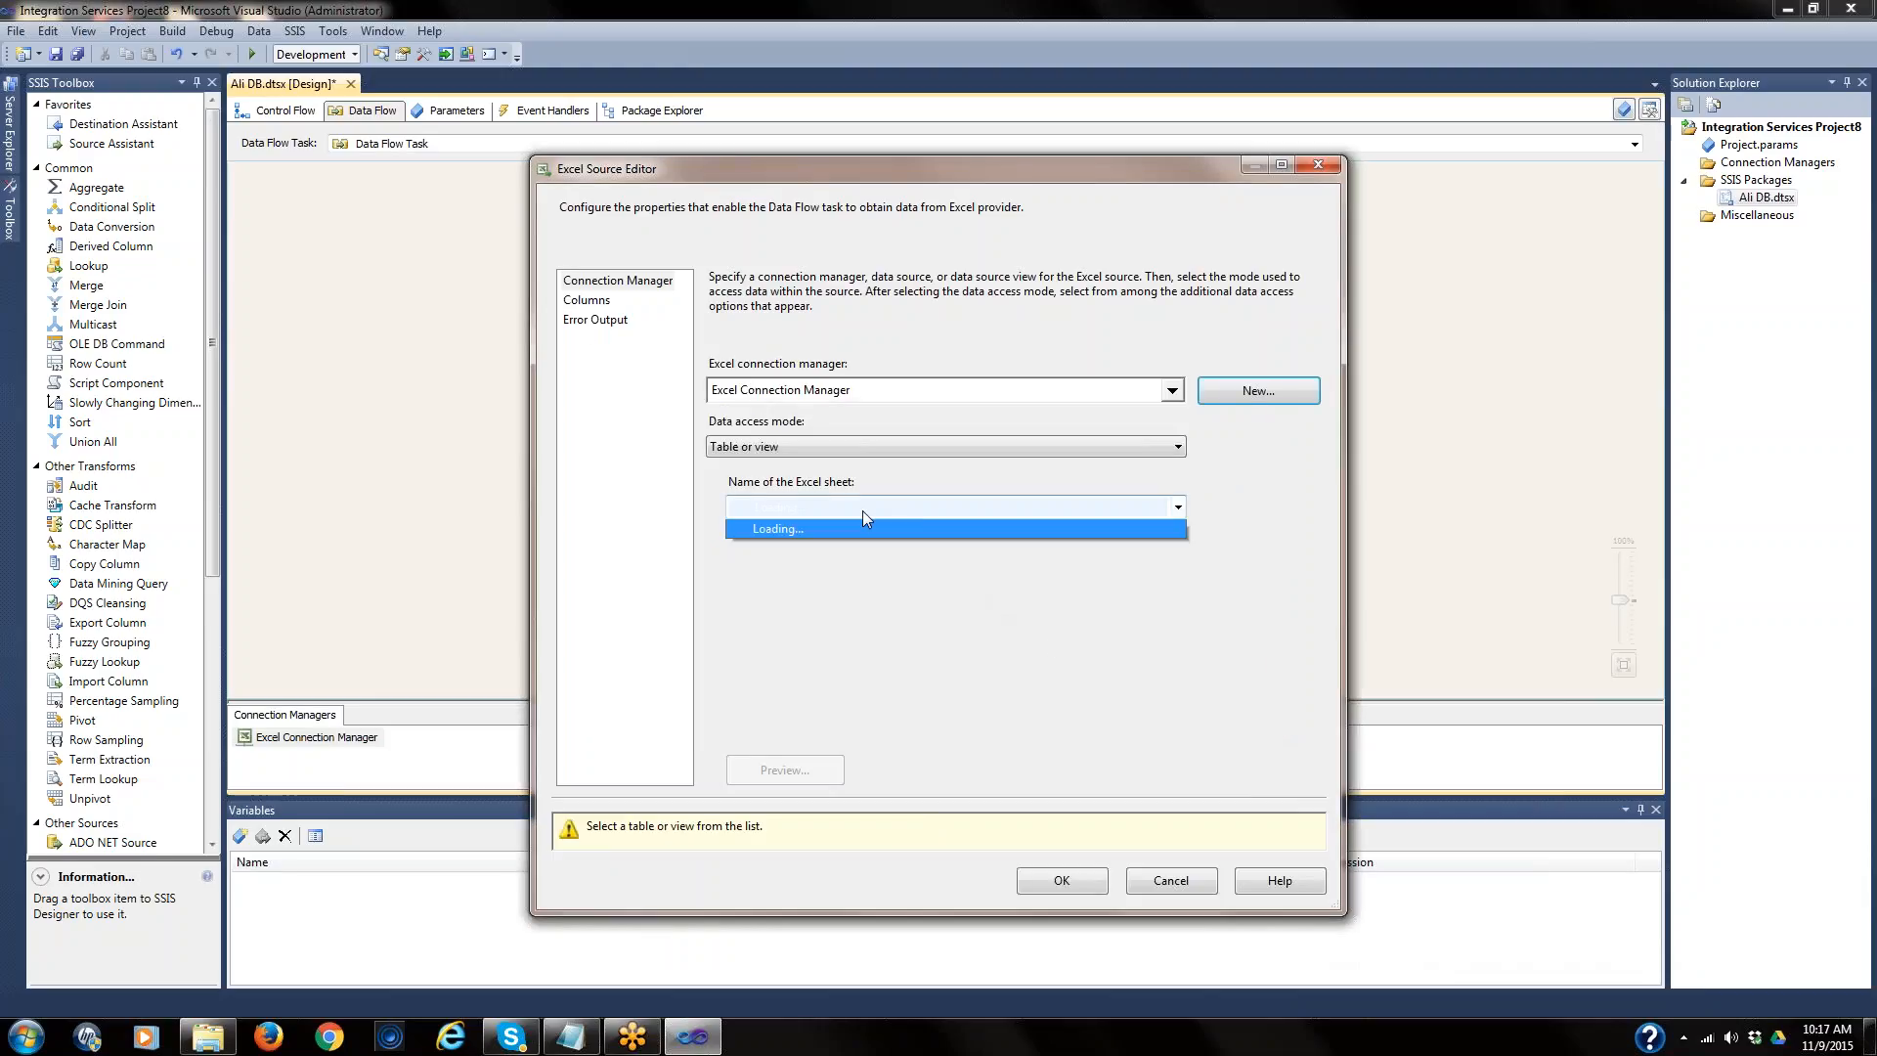
click(943, 524)
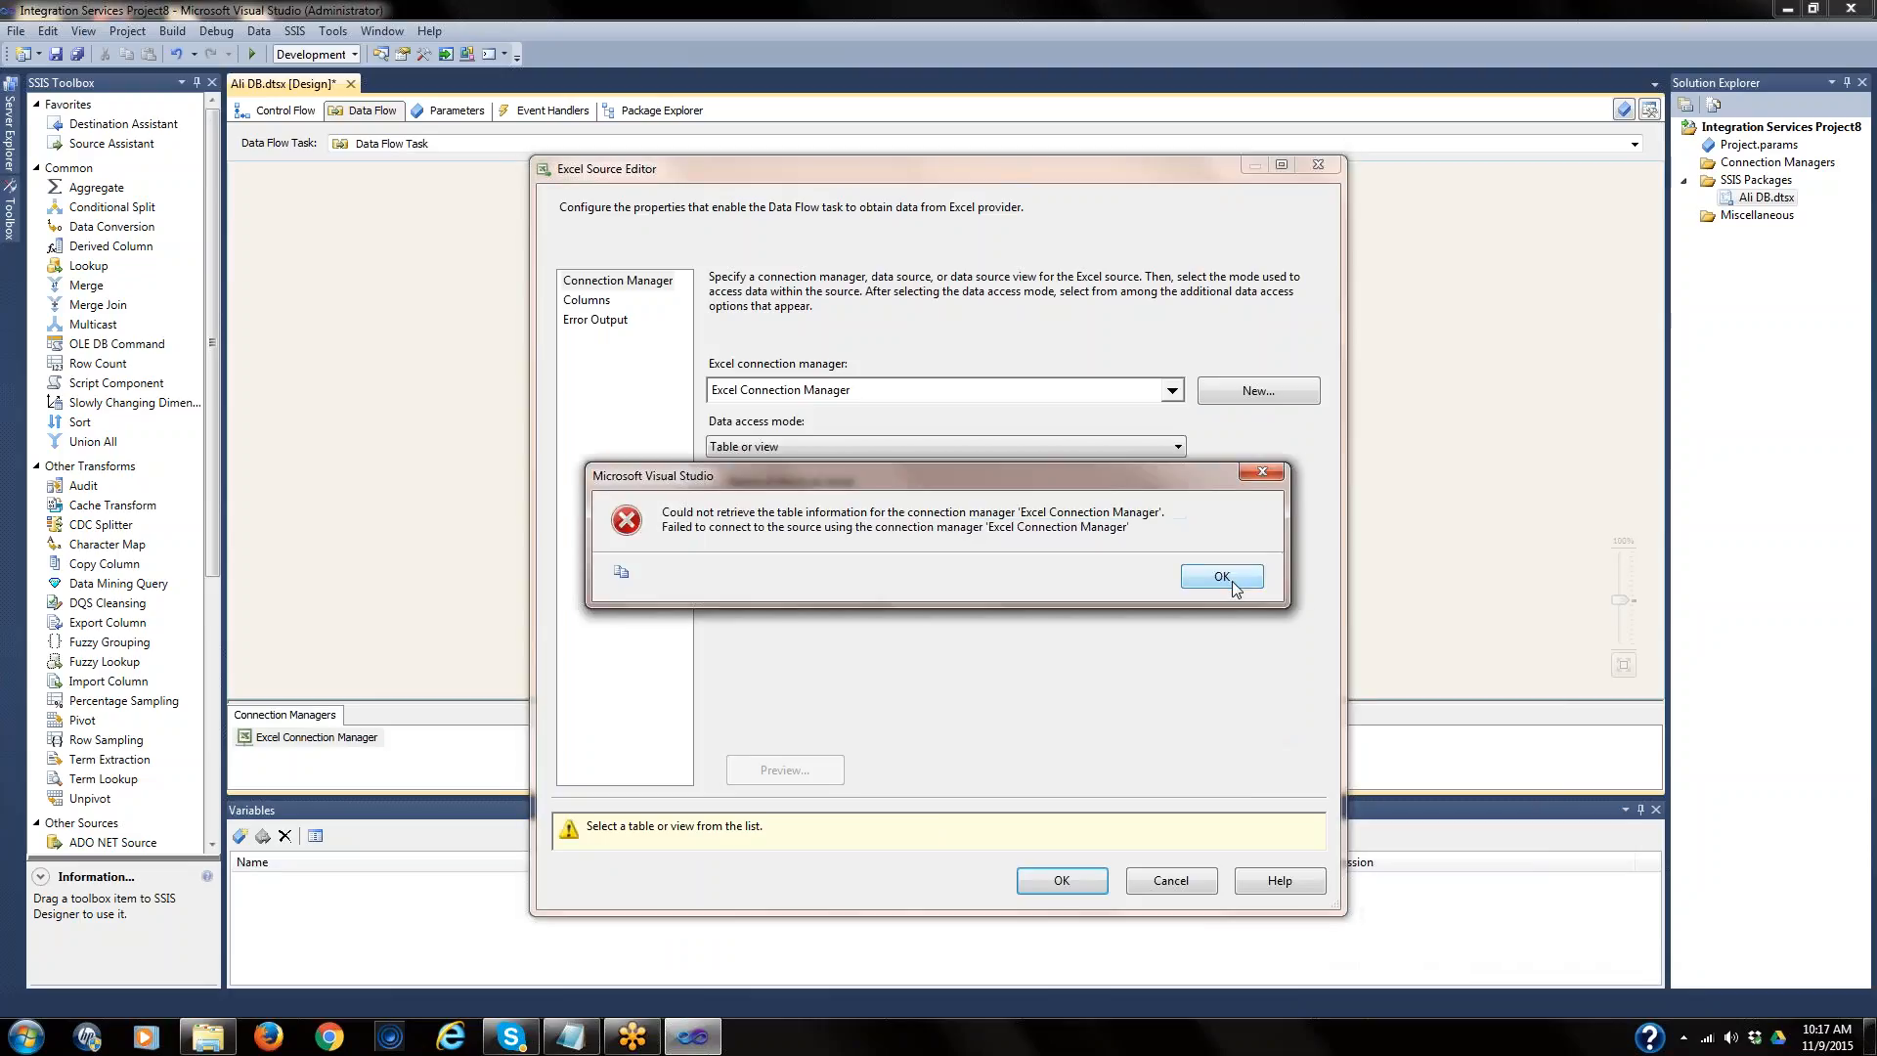
click(1224, 584)
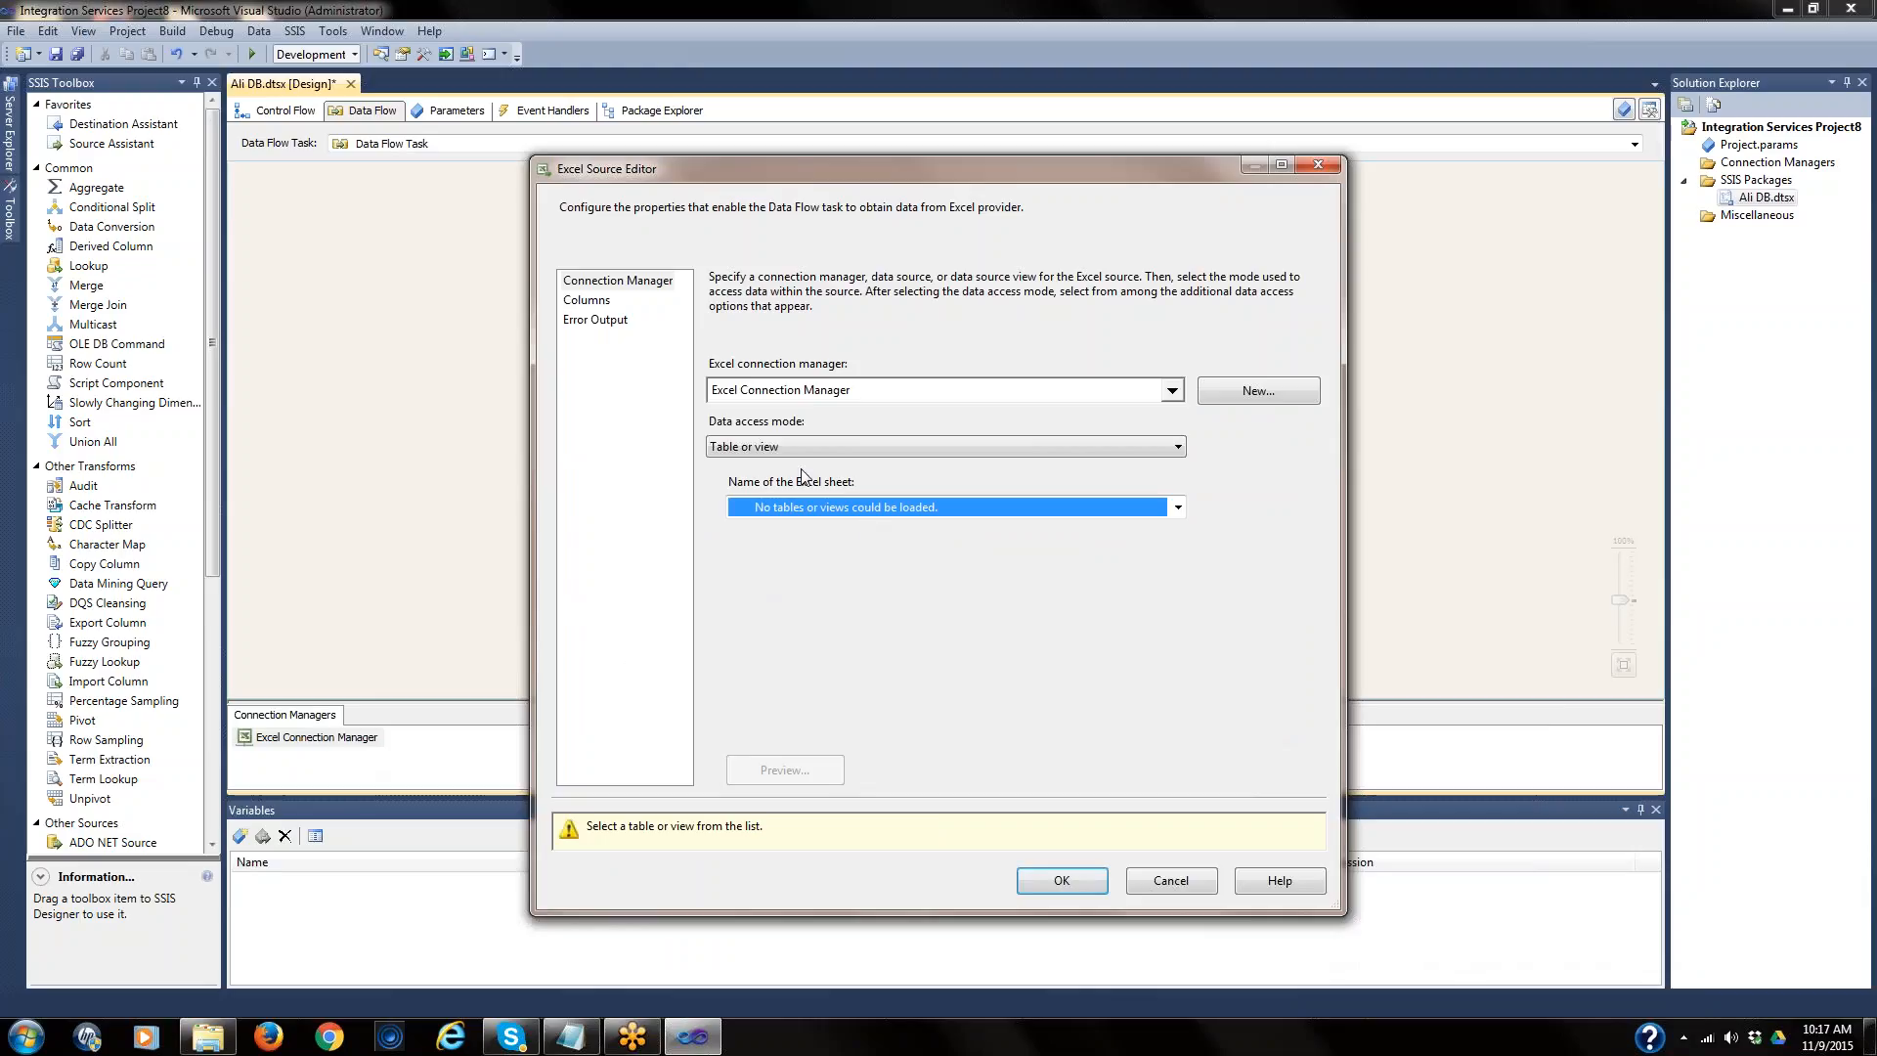
- Create another connection for the Excel Source to 1000 Records.xlsx in SSYCIENT DATA, as Microsoft Excel 2007 with column names in the first row
drag(993, 162, 1319, 171)
click(1594, 397)
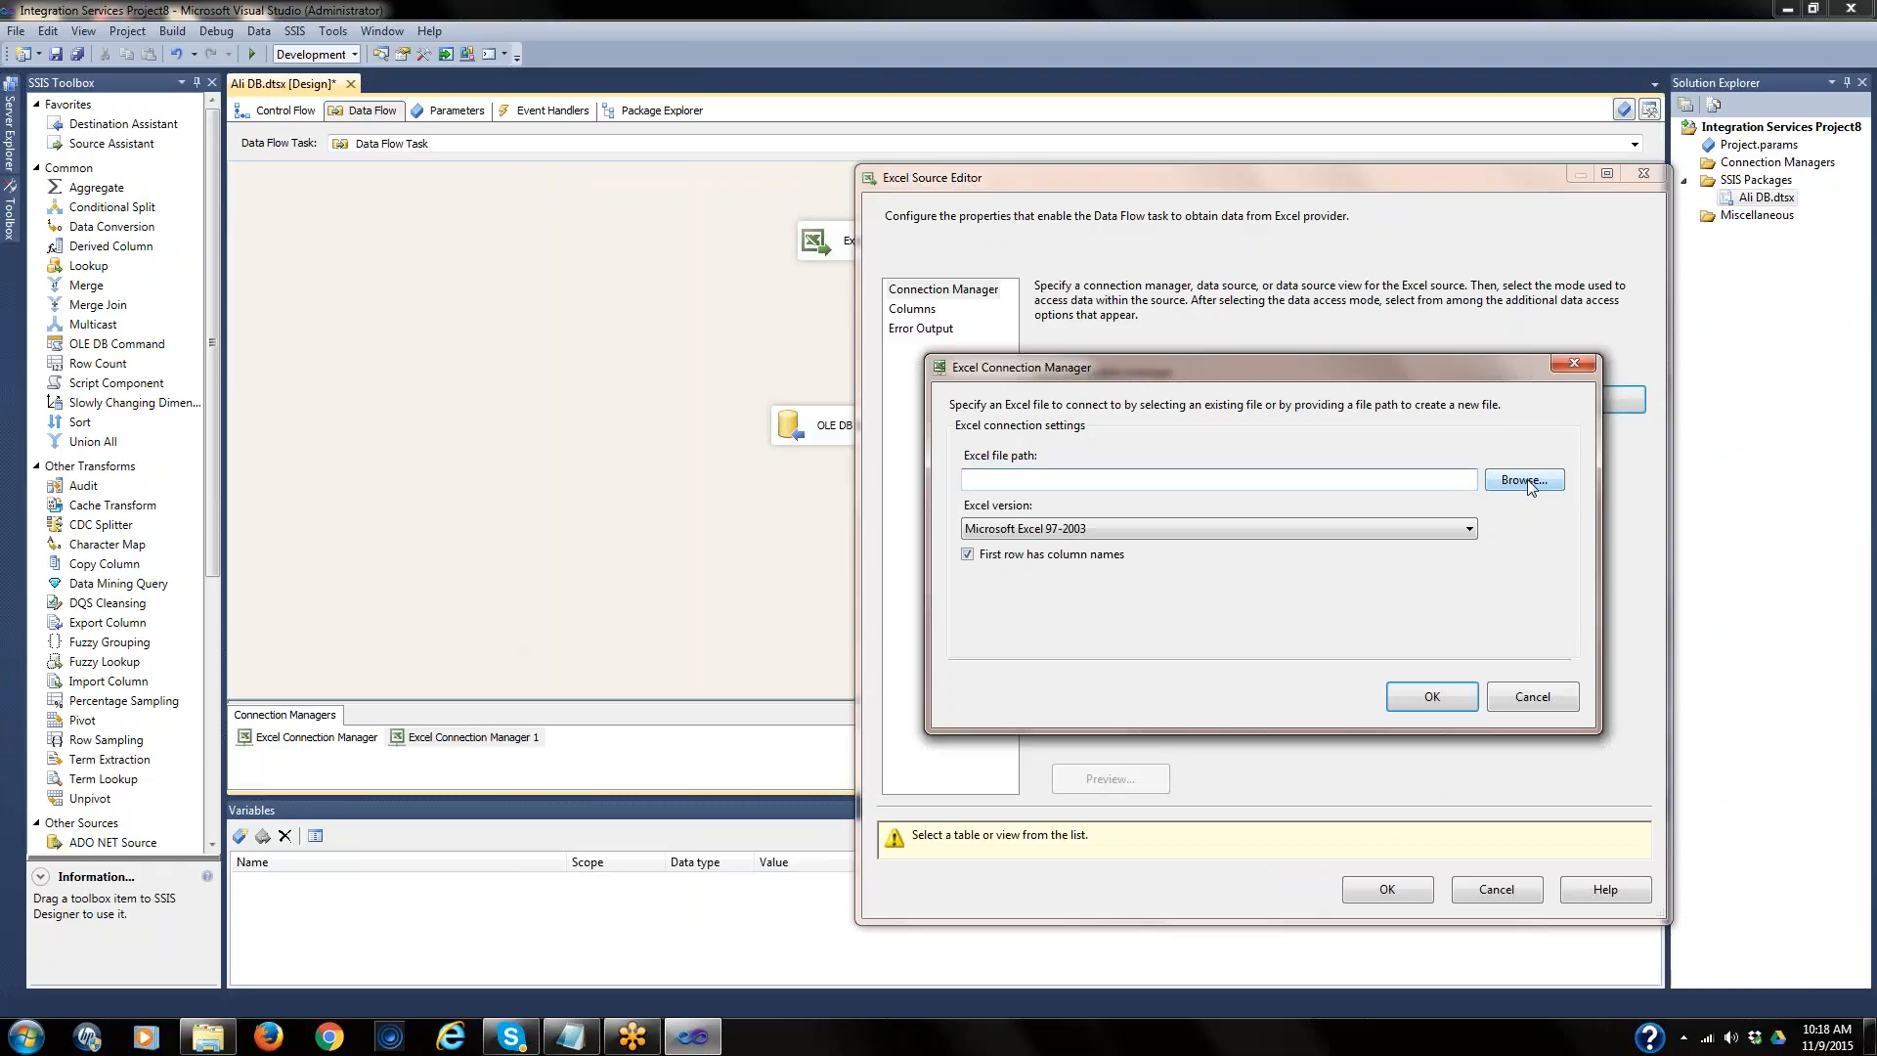
click(1530, 482)
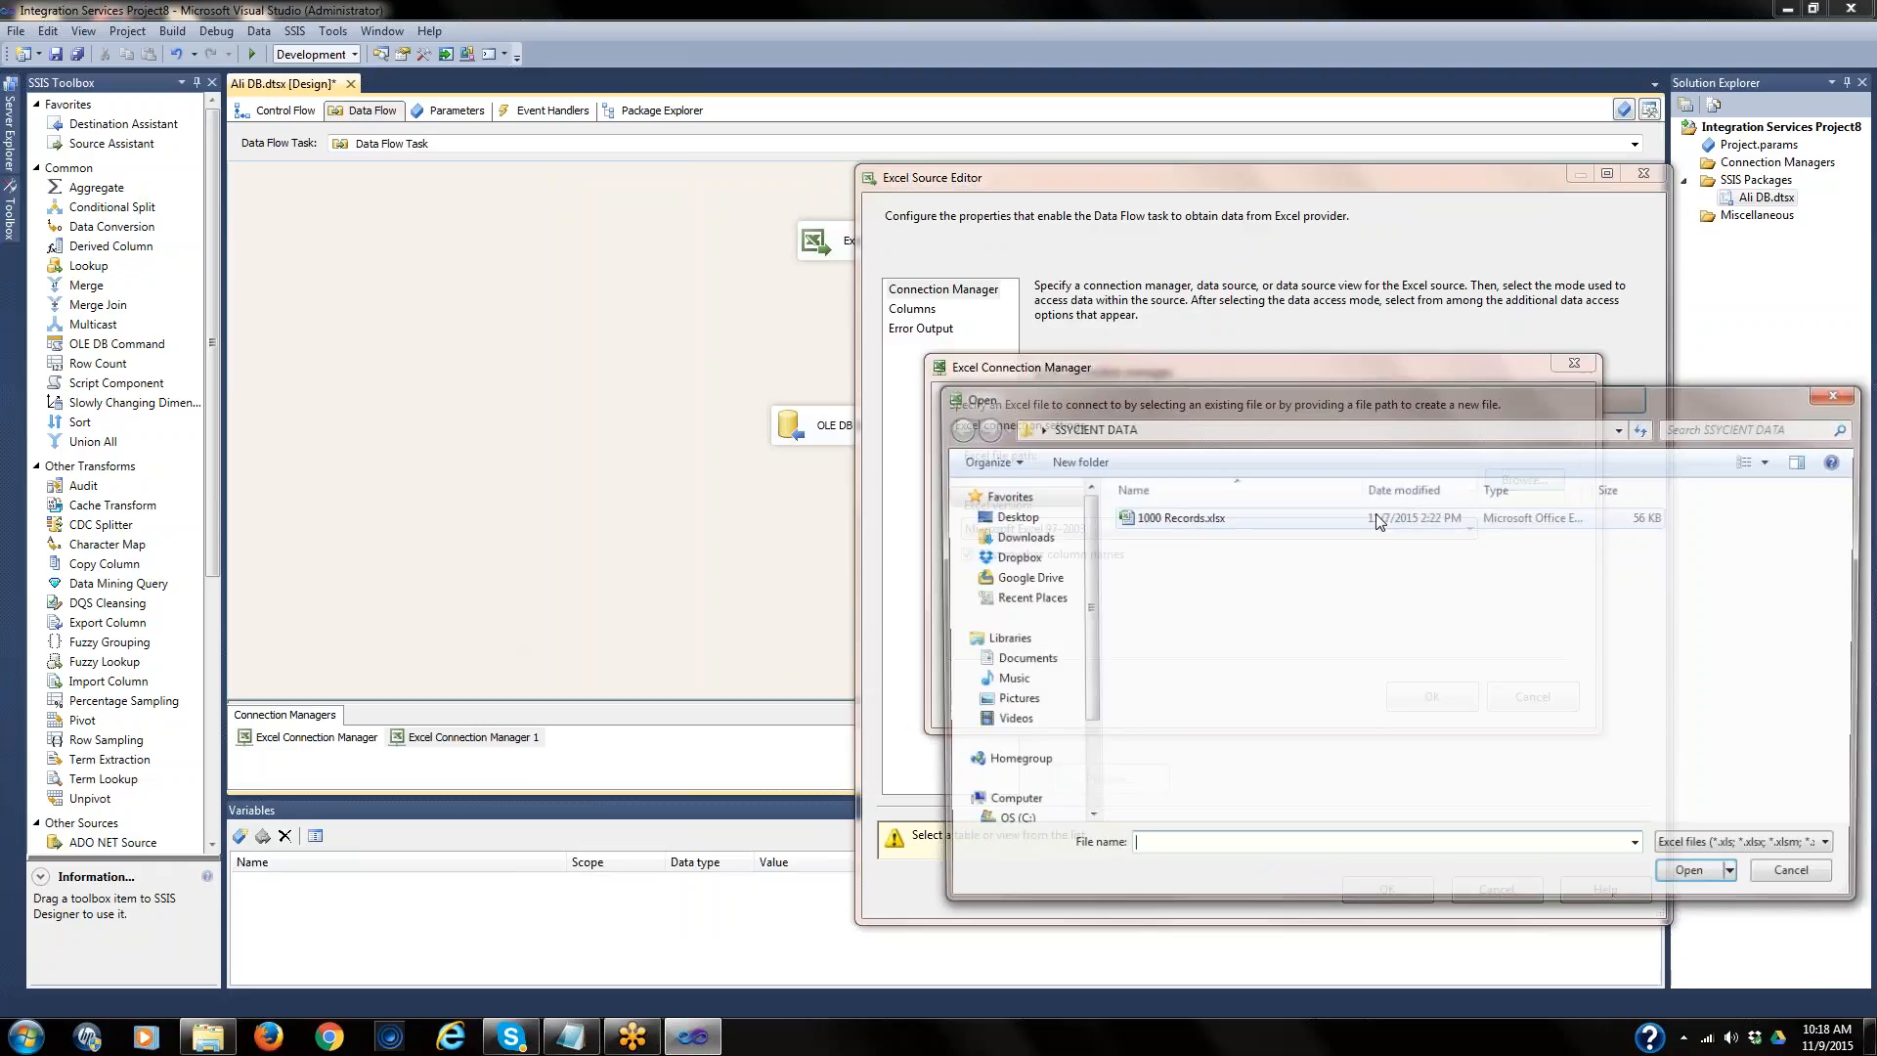
click(1164, 521)
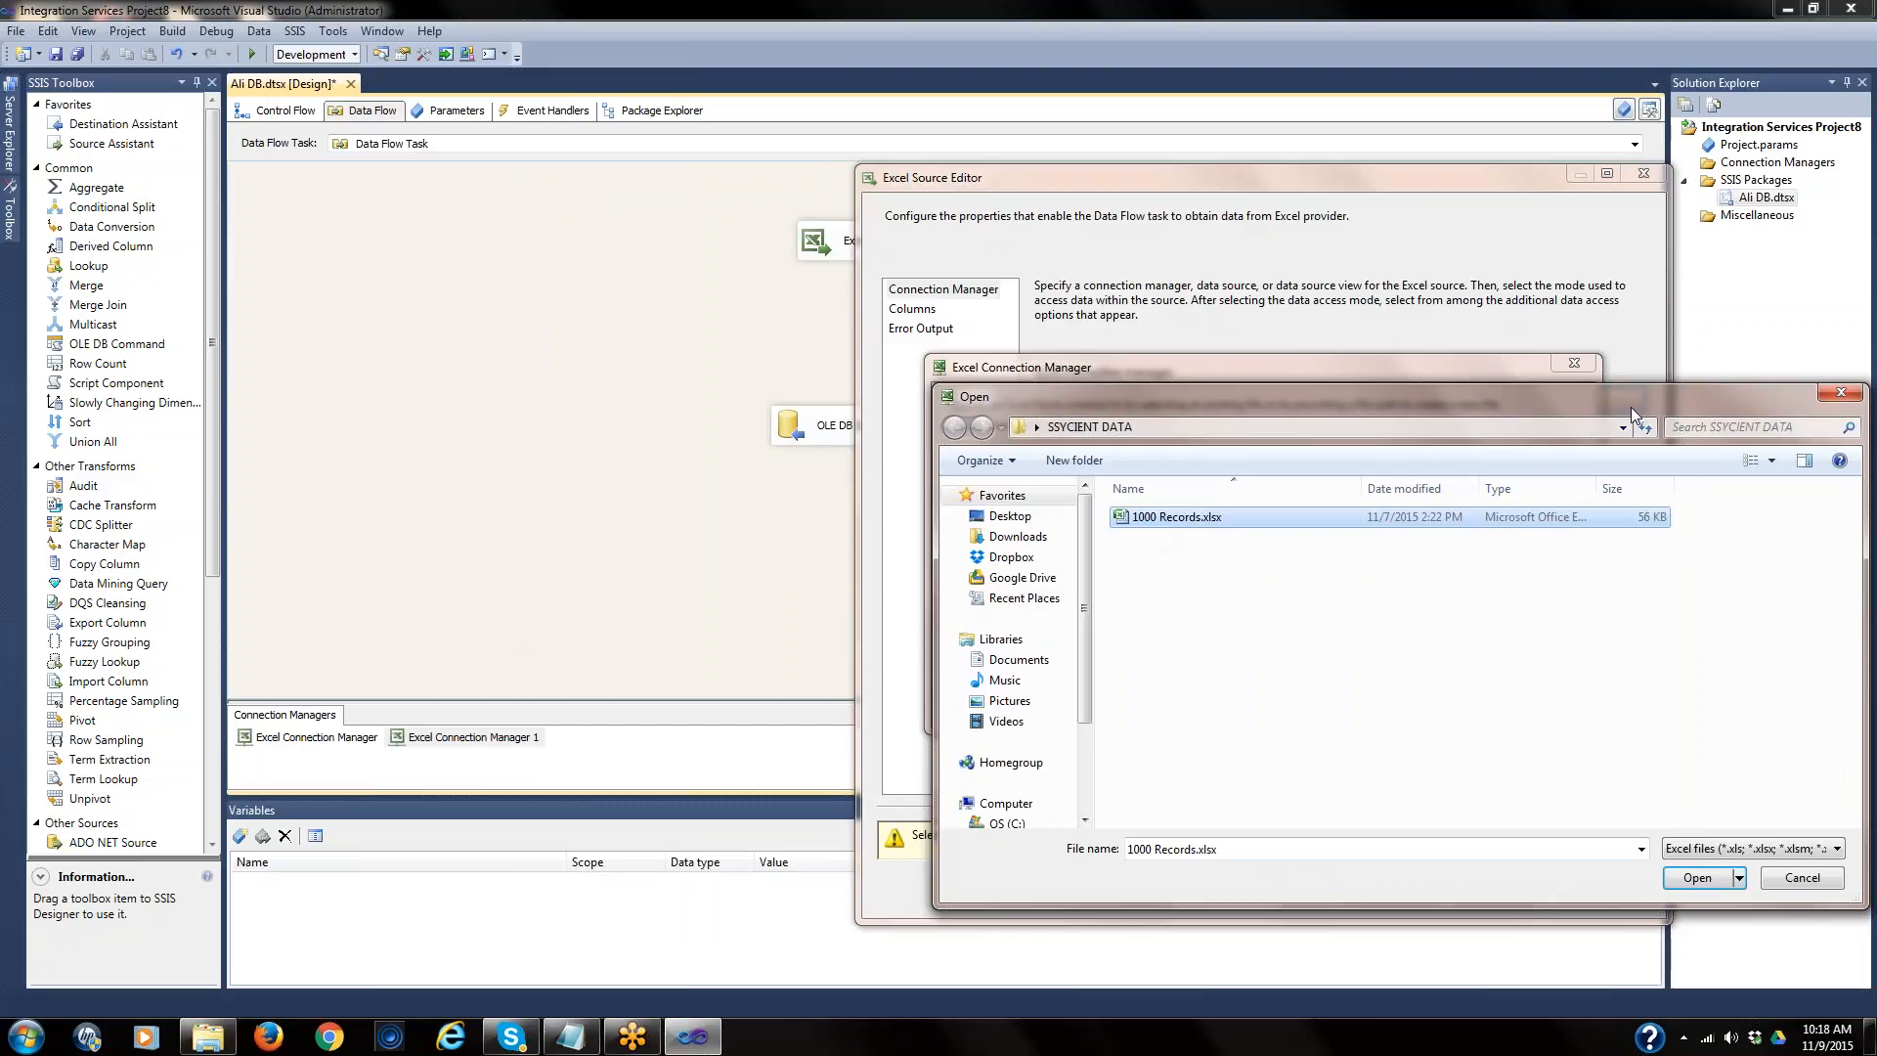
drag(1631, 407, 1318, 214)
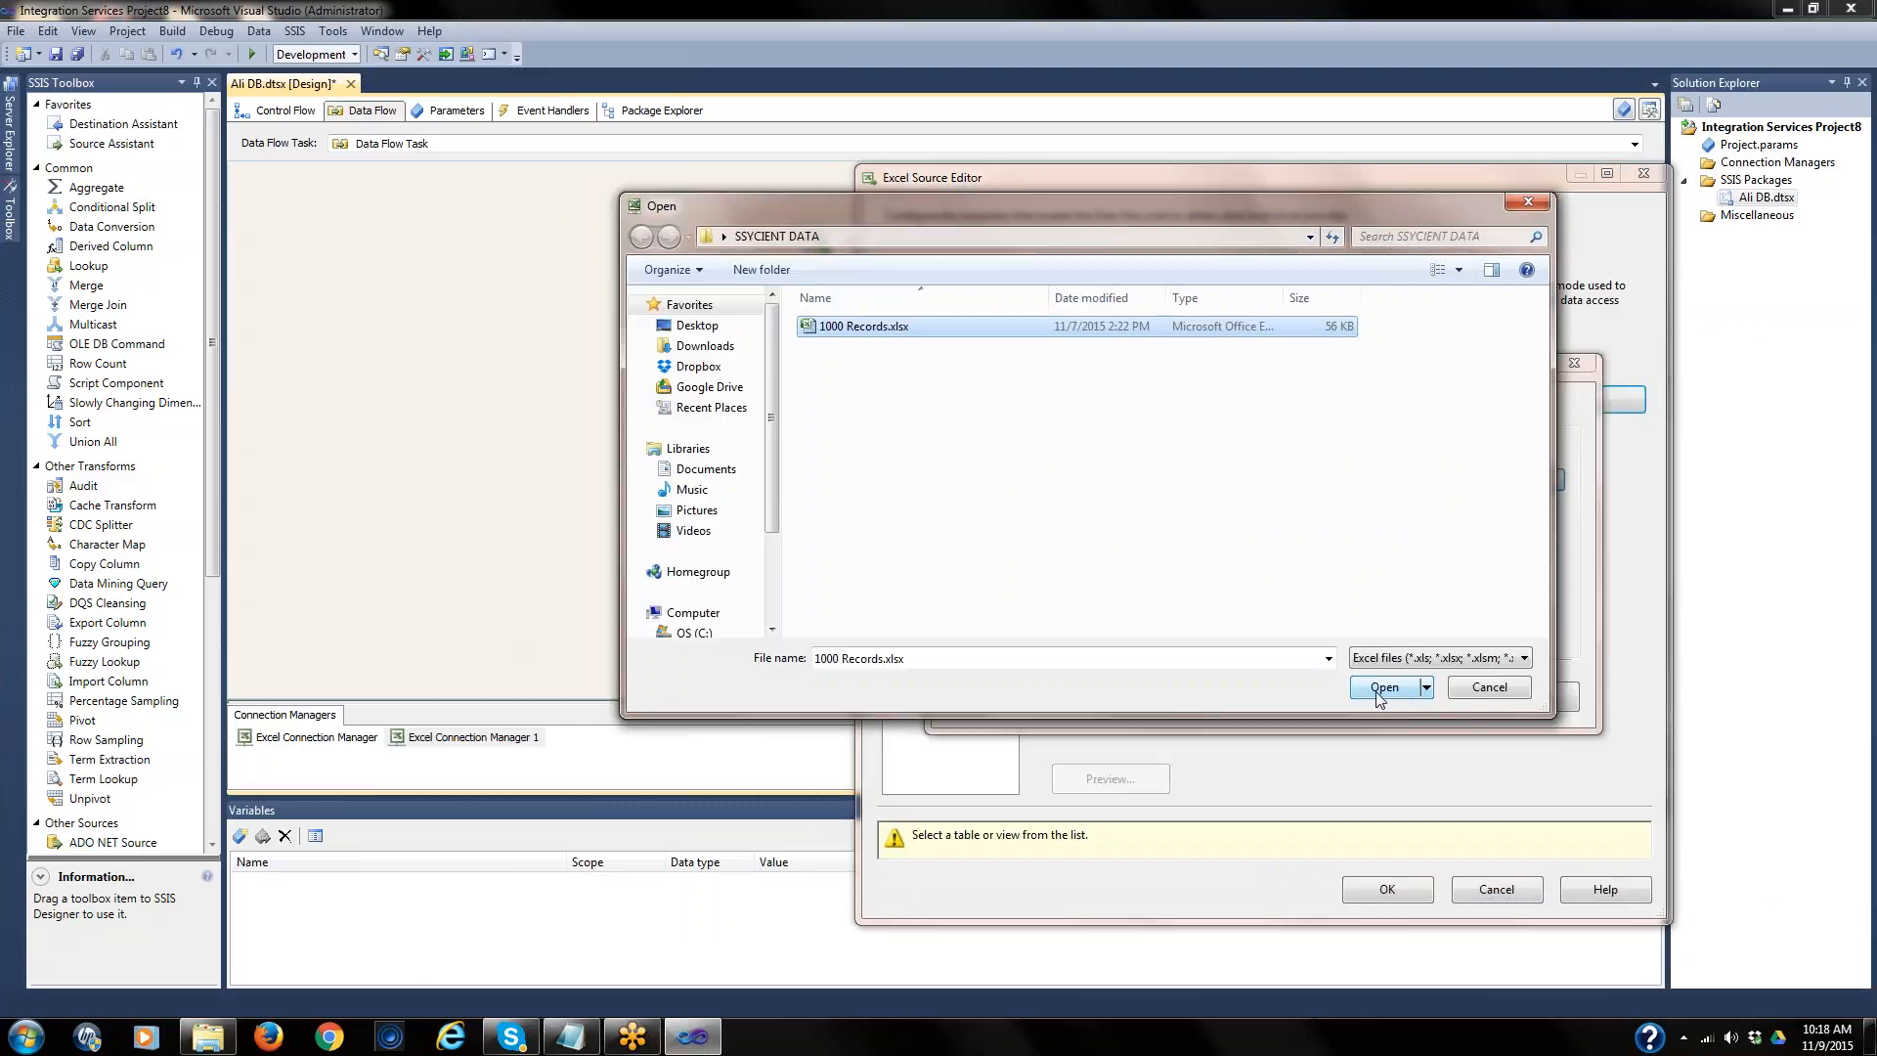
click(1380, 696)
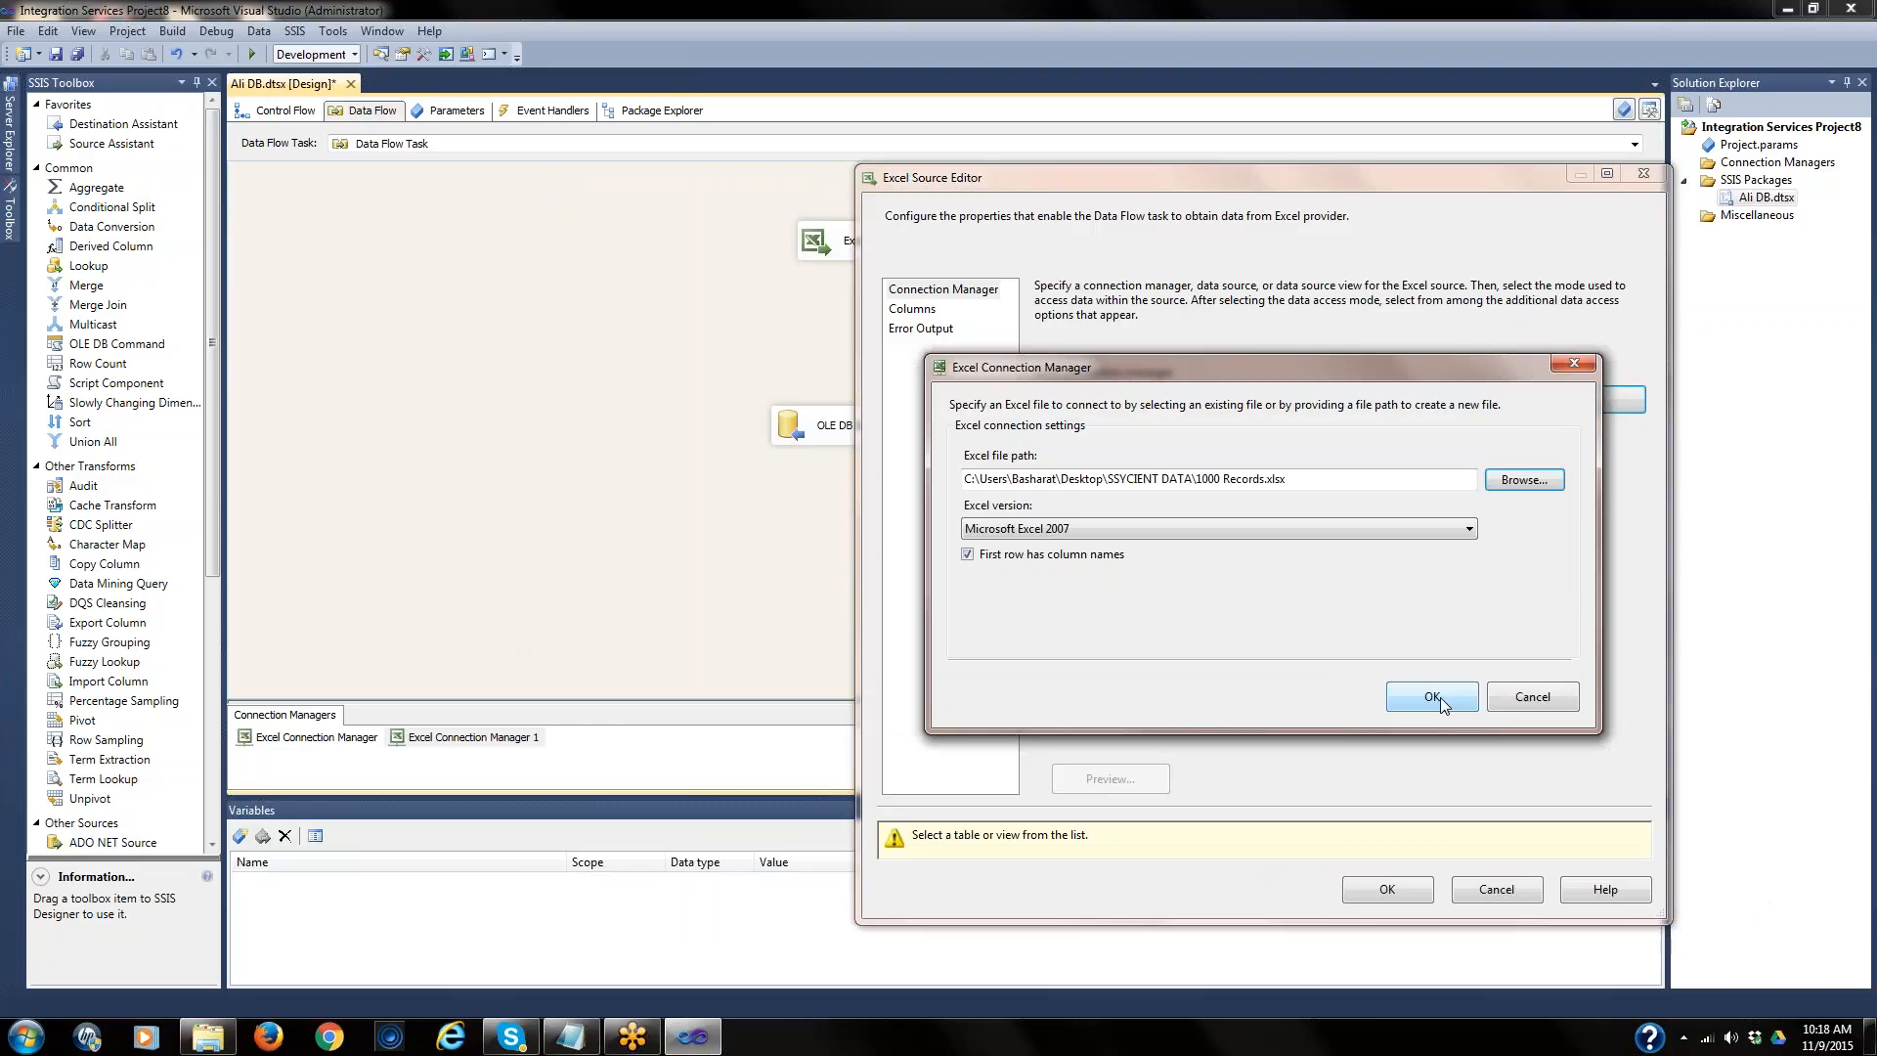
click(1441, 697)
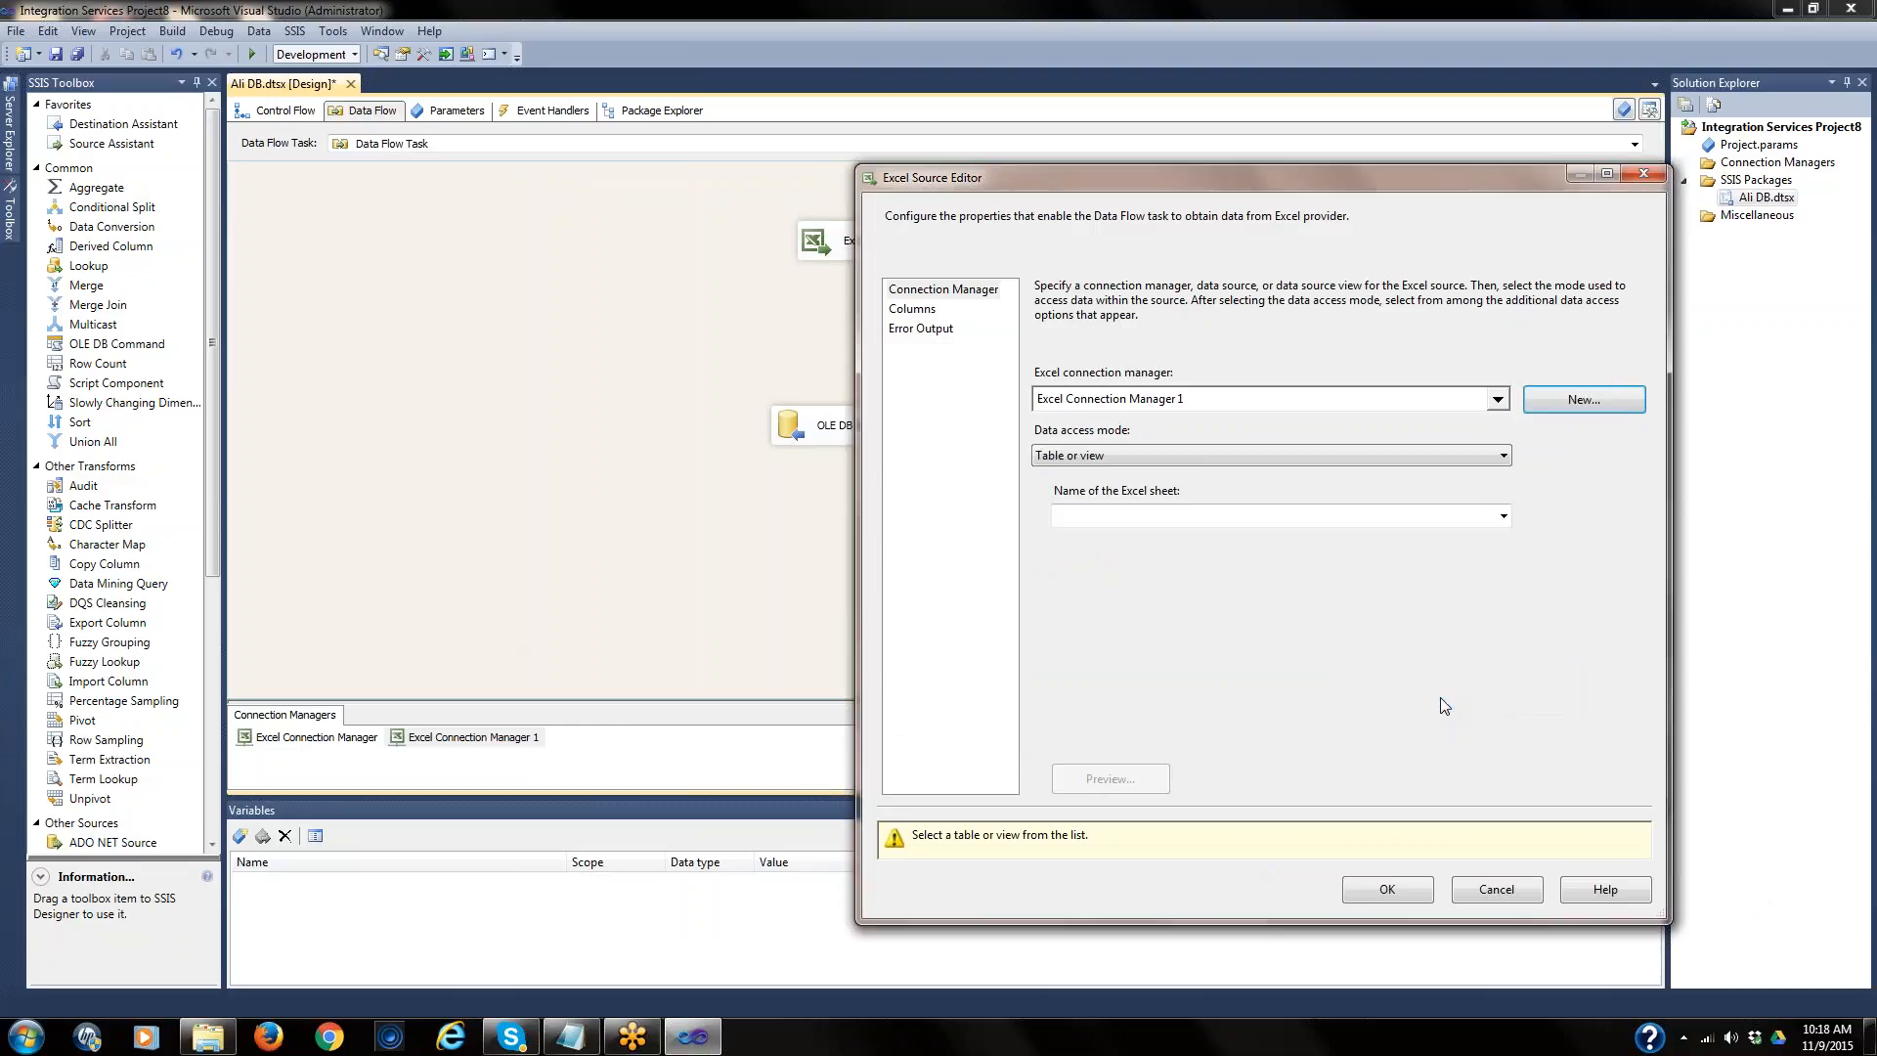
- Try to choose the Excel sheet through Excel Connection Manager 1 and to reach the source's column and error output settings
click(1505, 517)
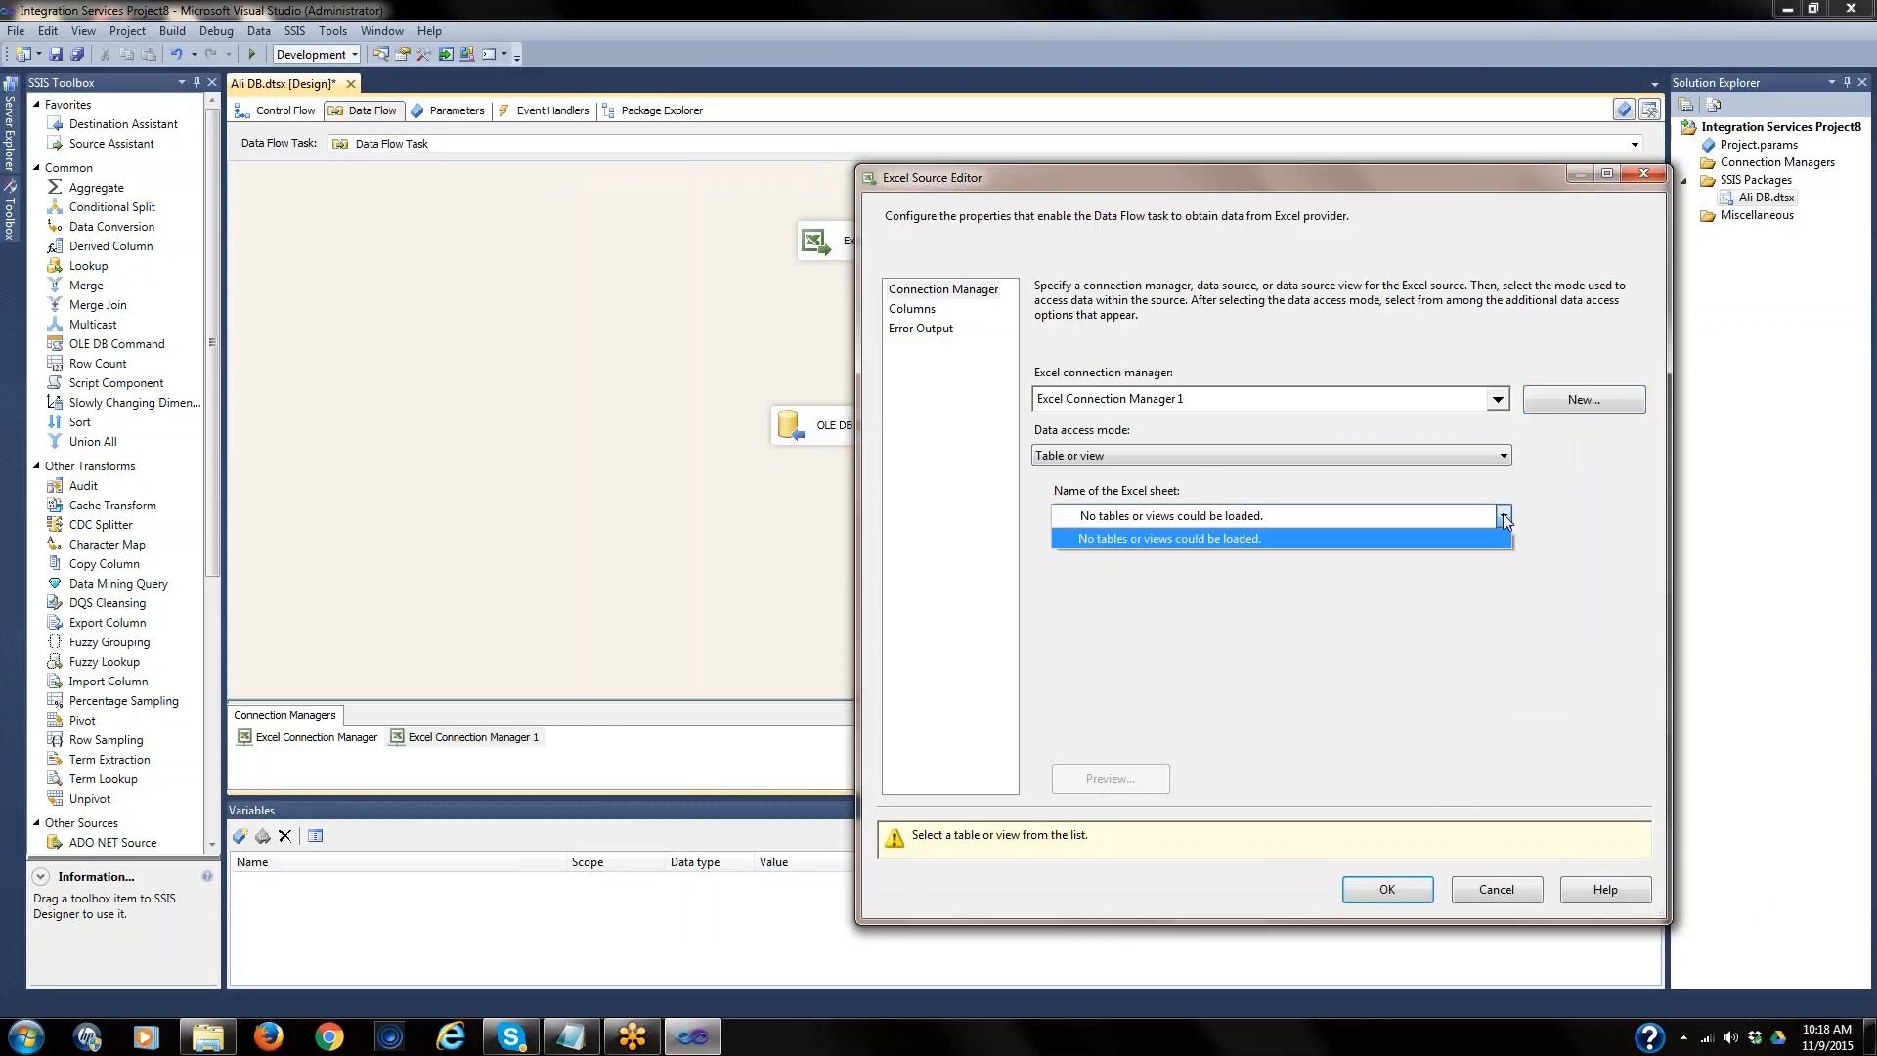
click(909, 311)
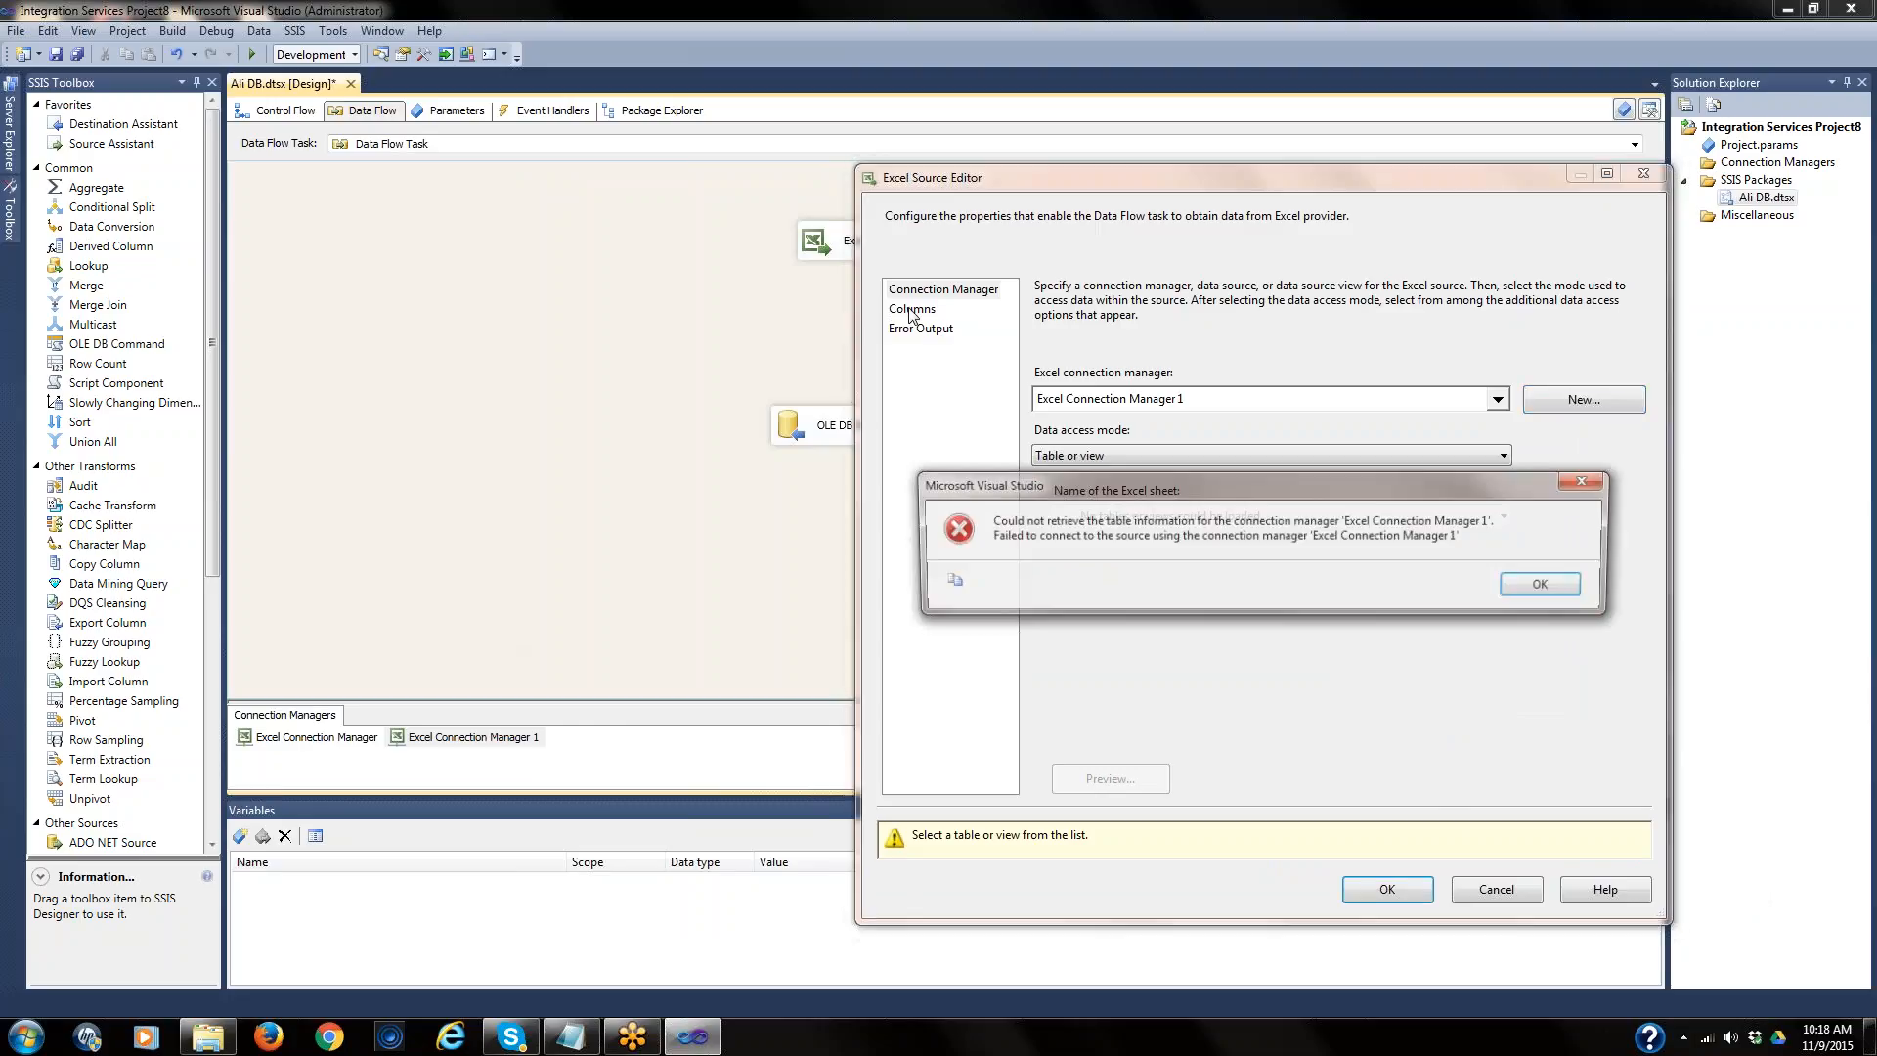
click(1560, 587)
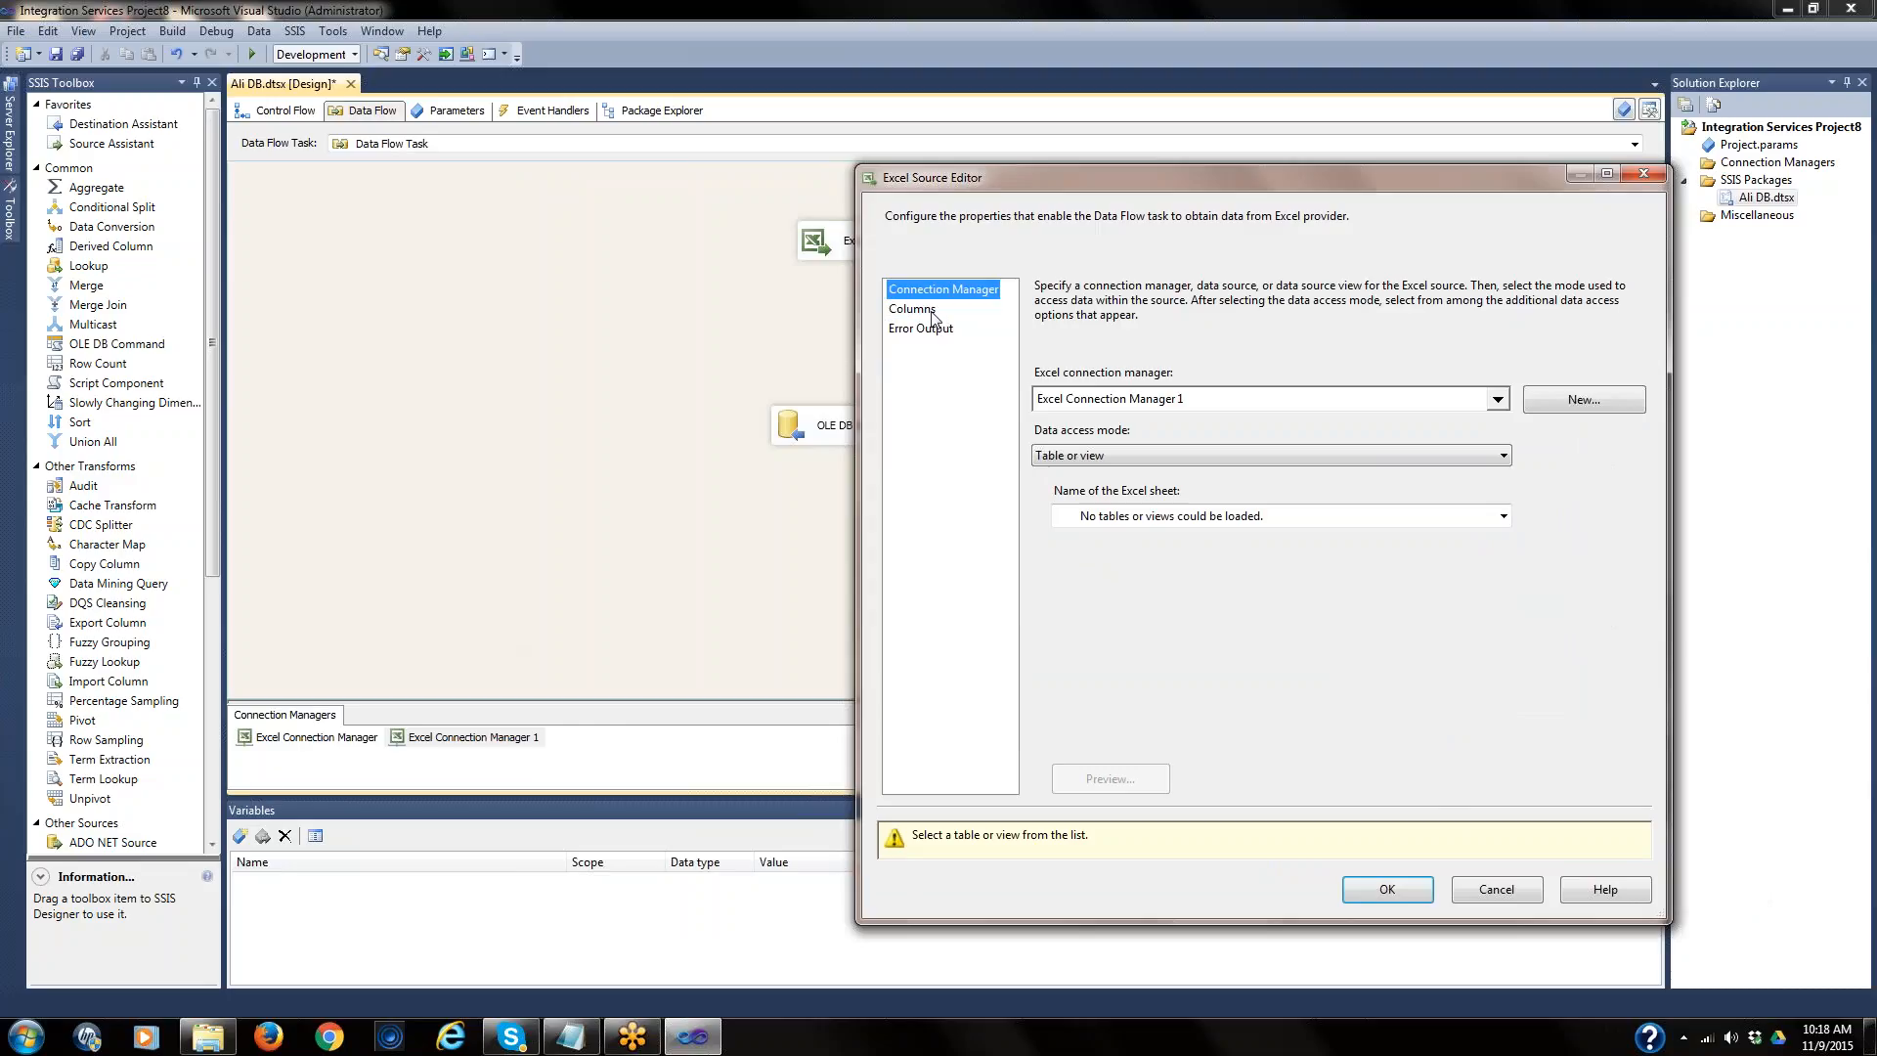
click(923, 328)
- Launch Microsoft Excel to check its installed version, then close Excel and the Excel Source Editor
click(26, 1035)
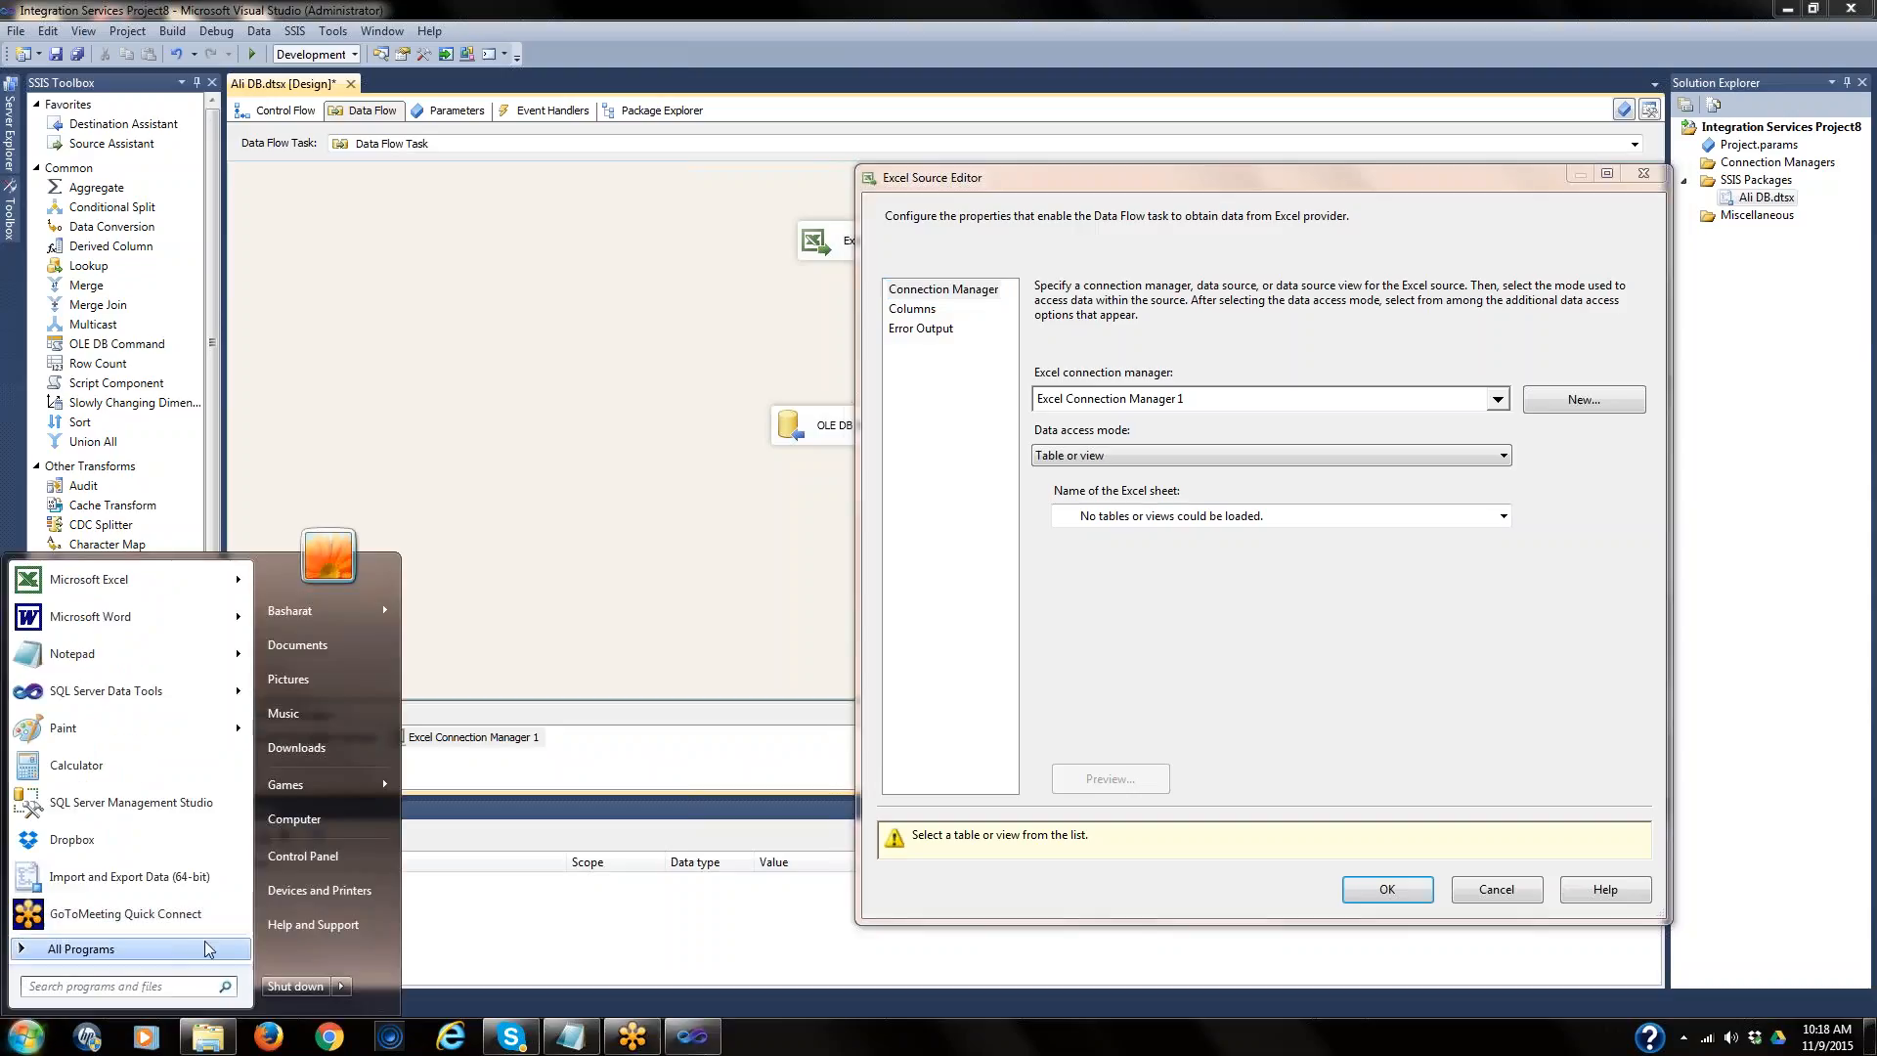
click(86, 950)
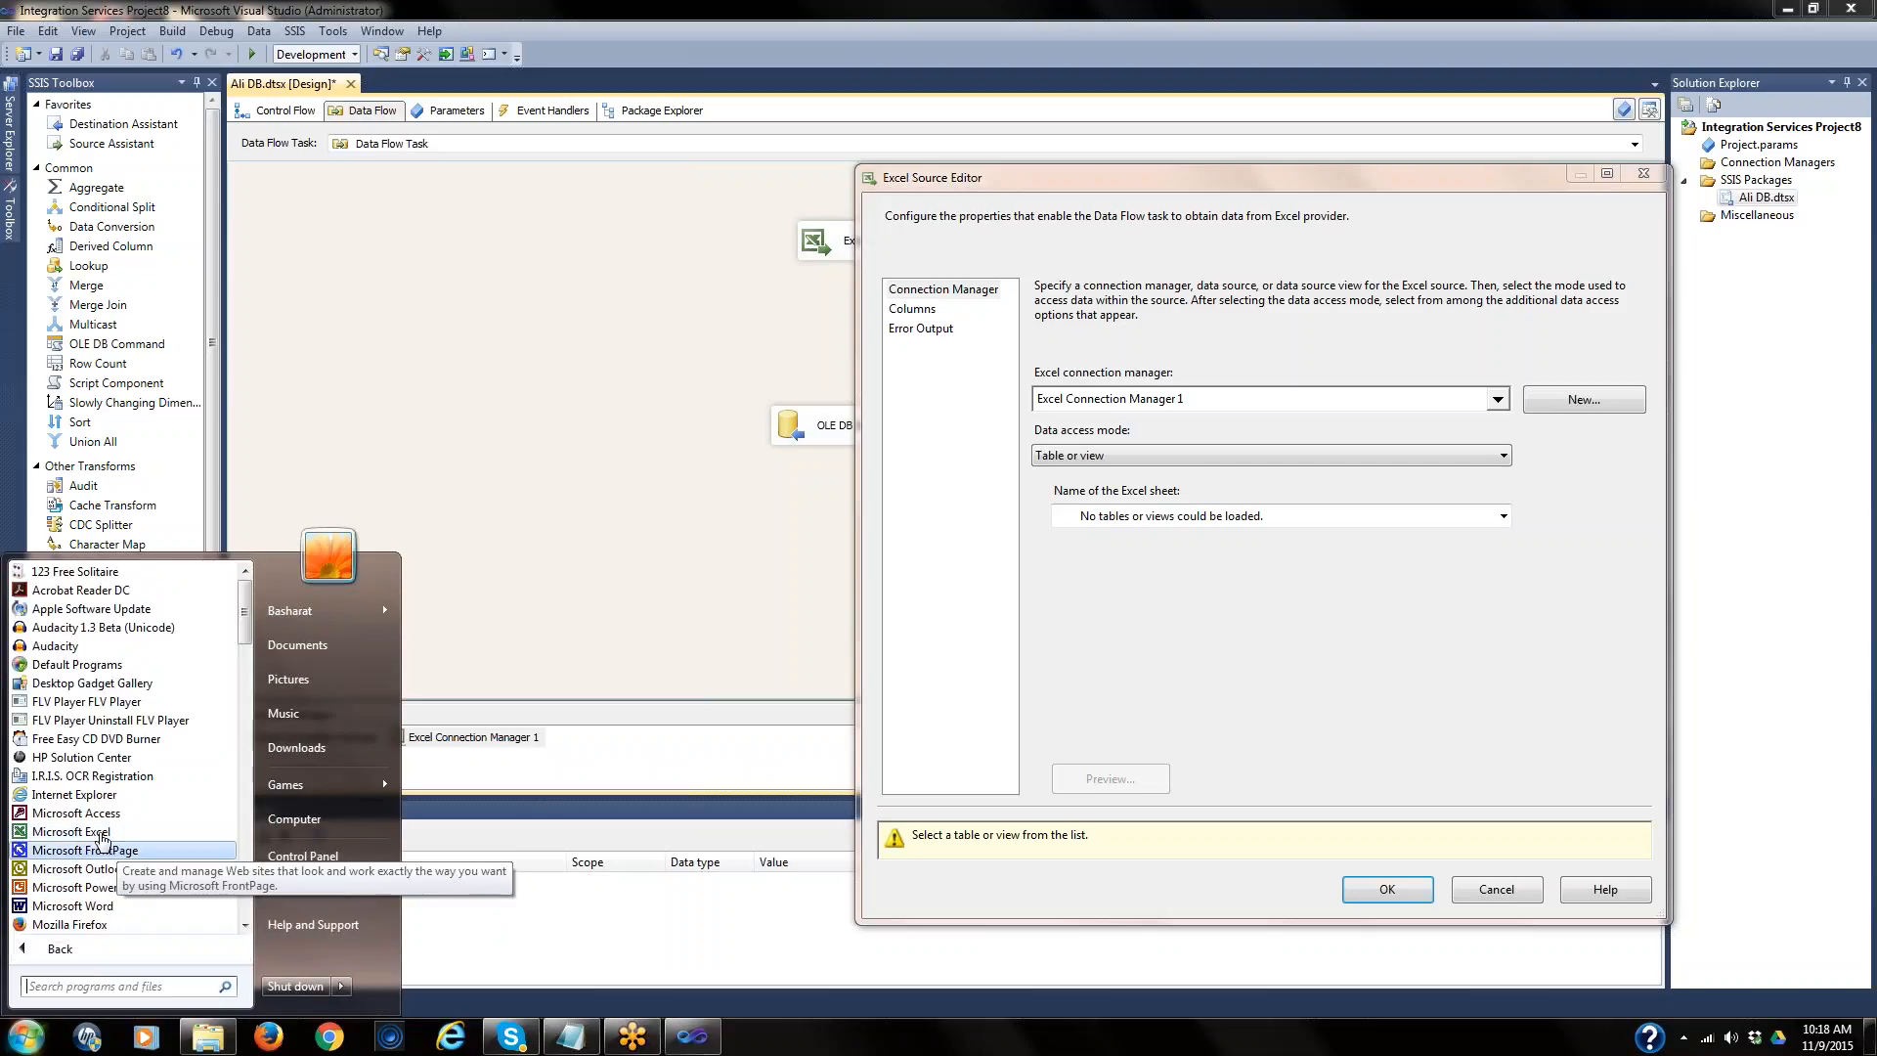
scroll(110, 833, down, 2)
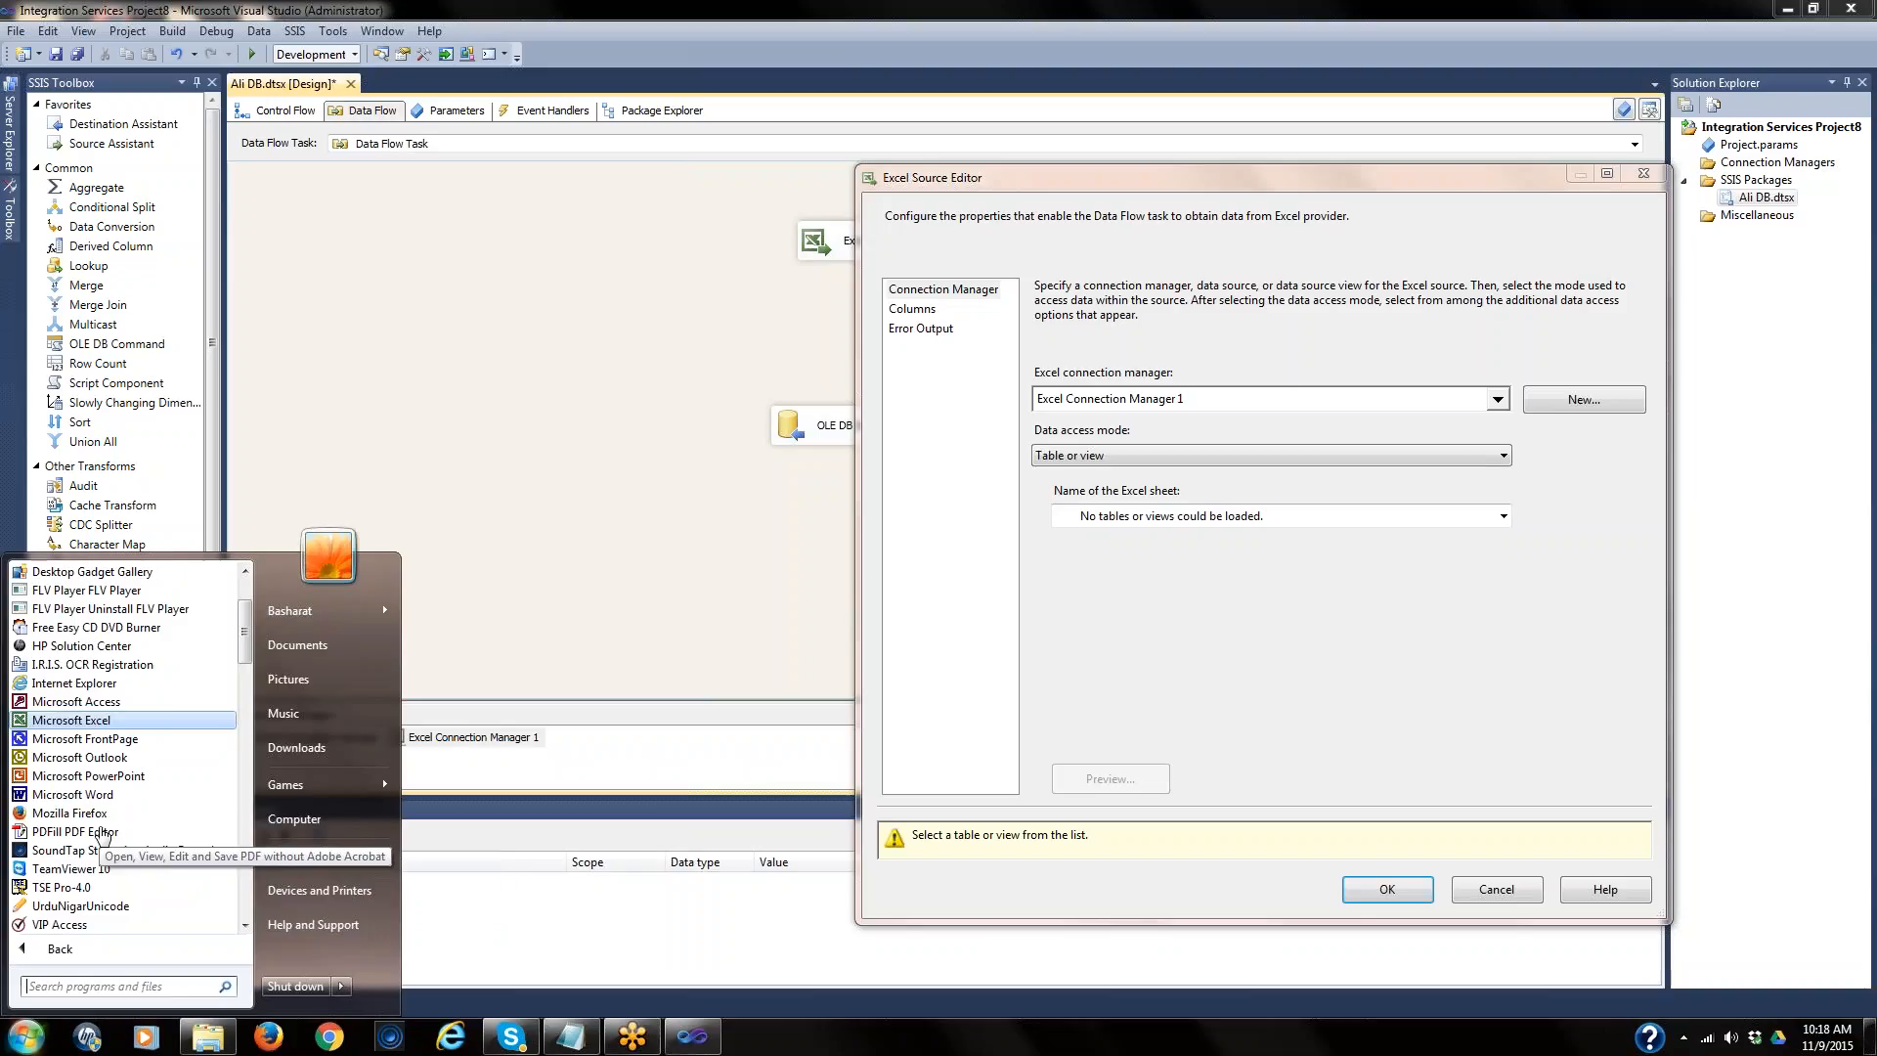
click(74, 721)
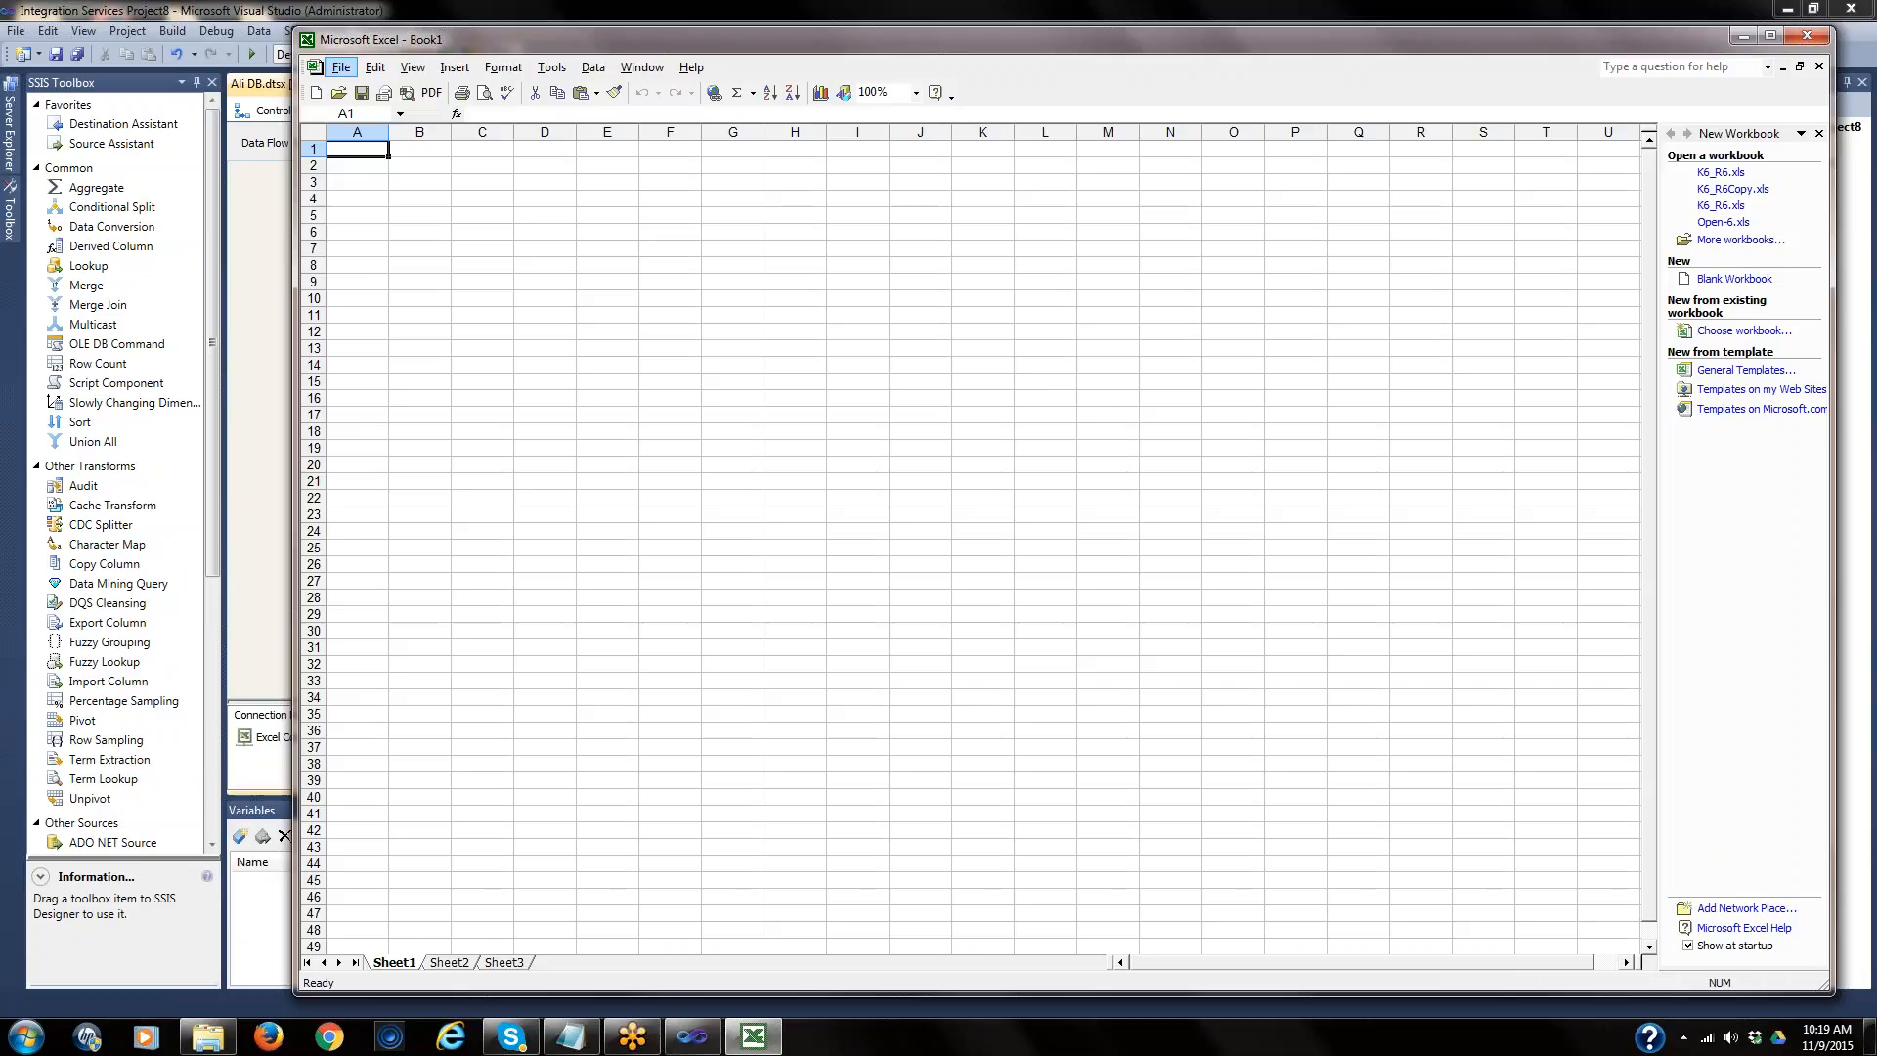
click(341, 70)
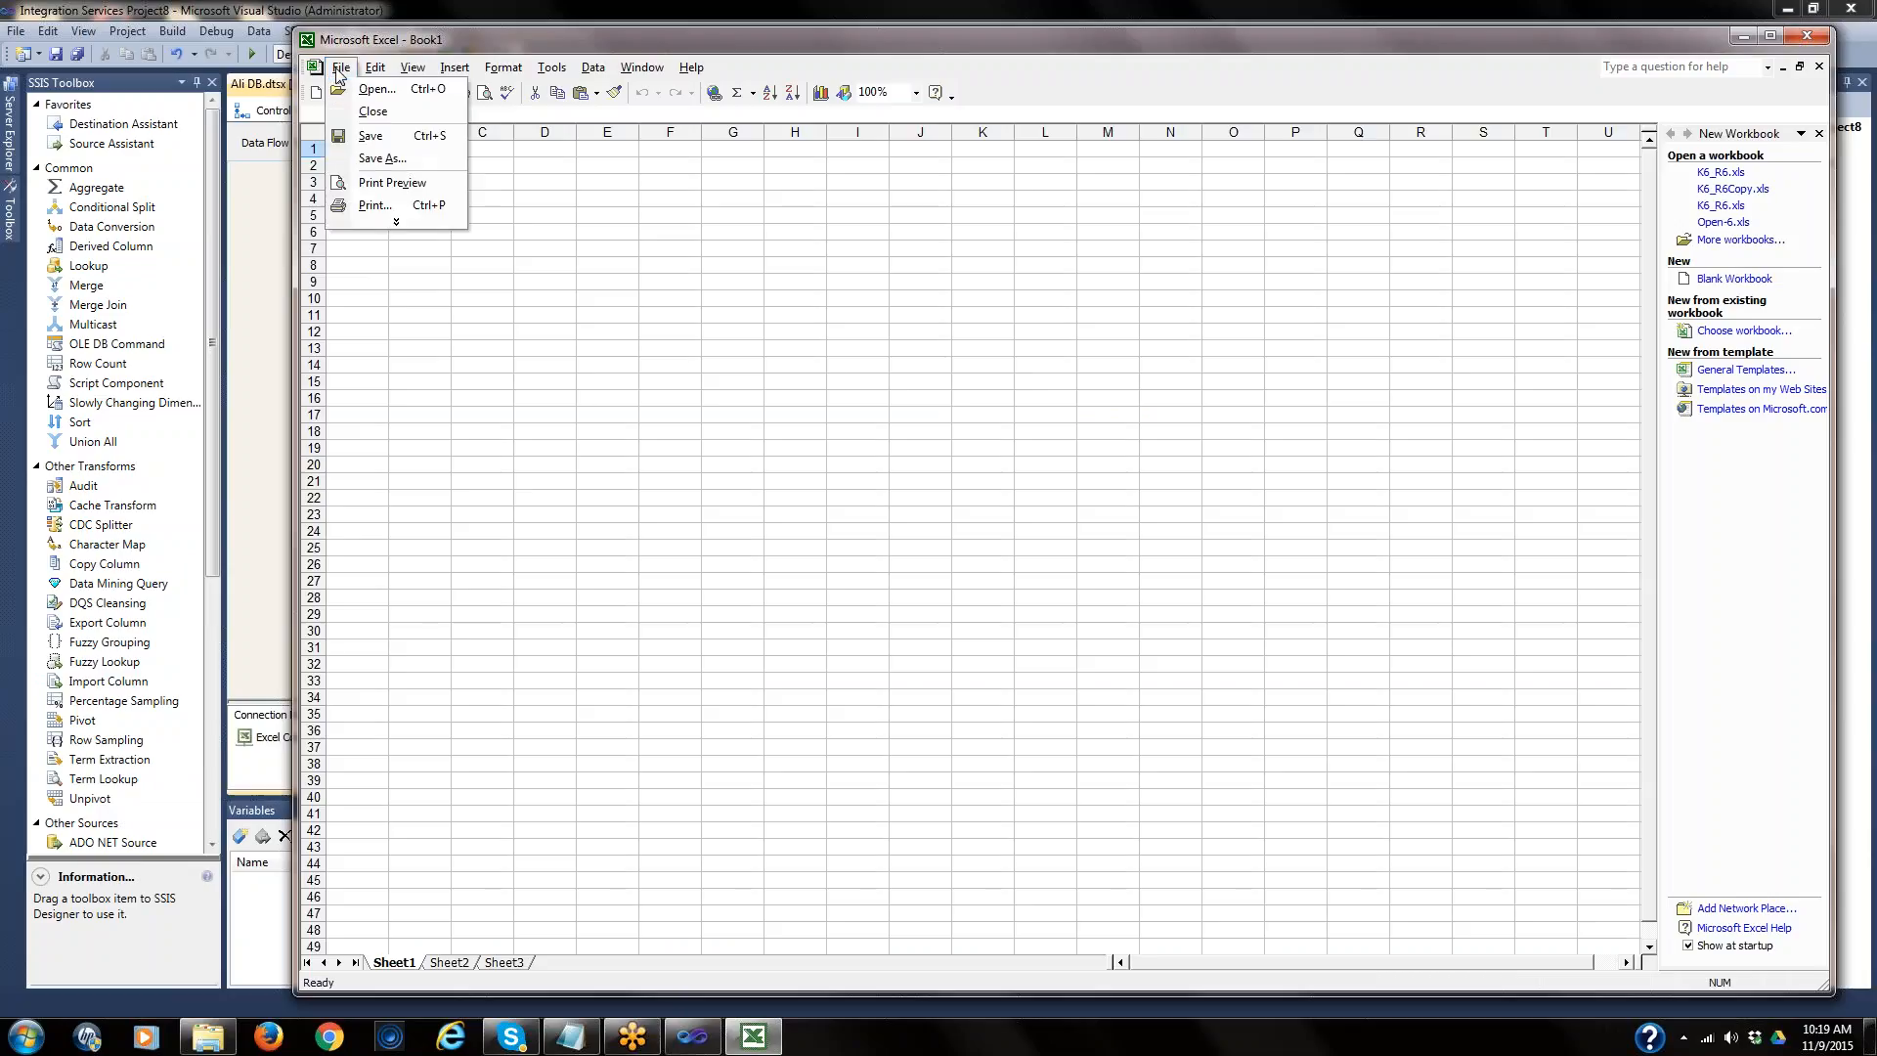
click(691, 68)
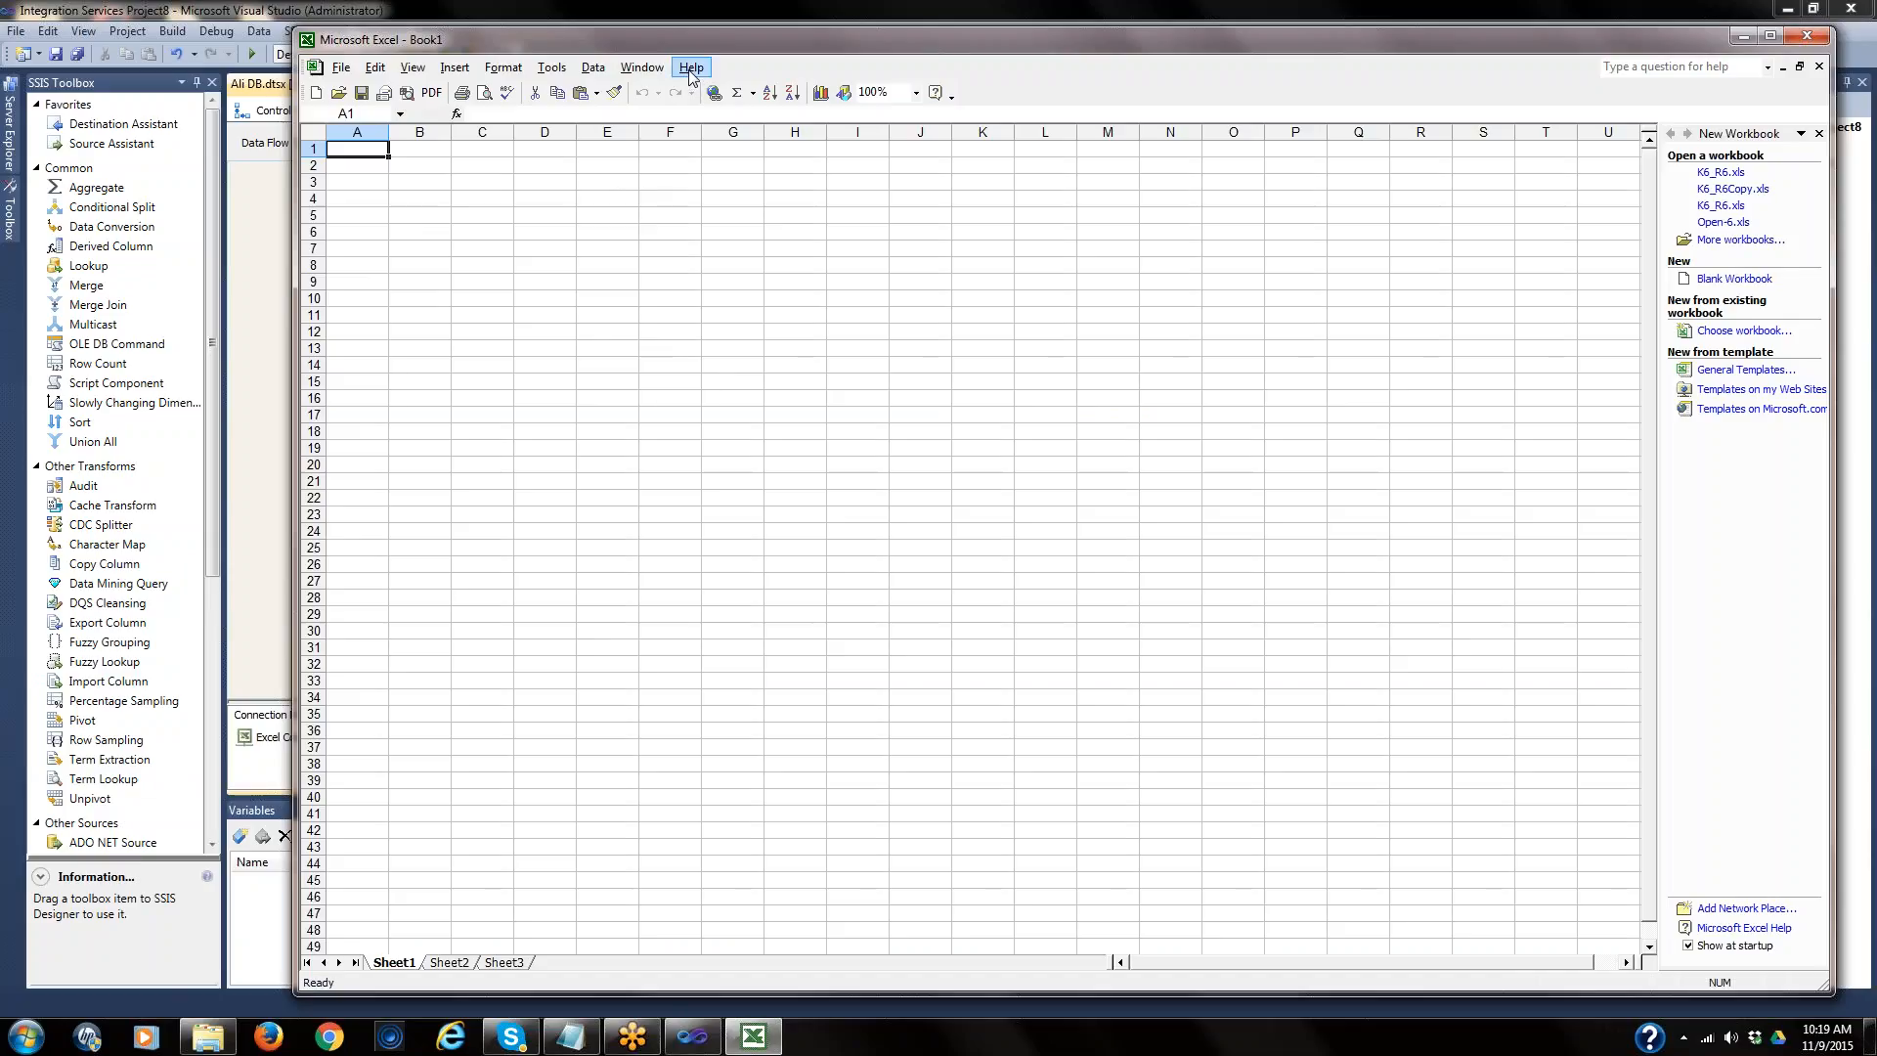
click(689, 69)
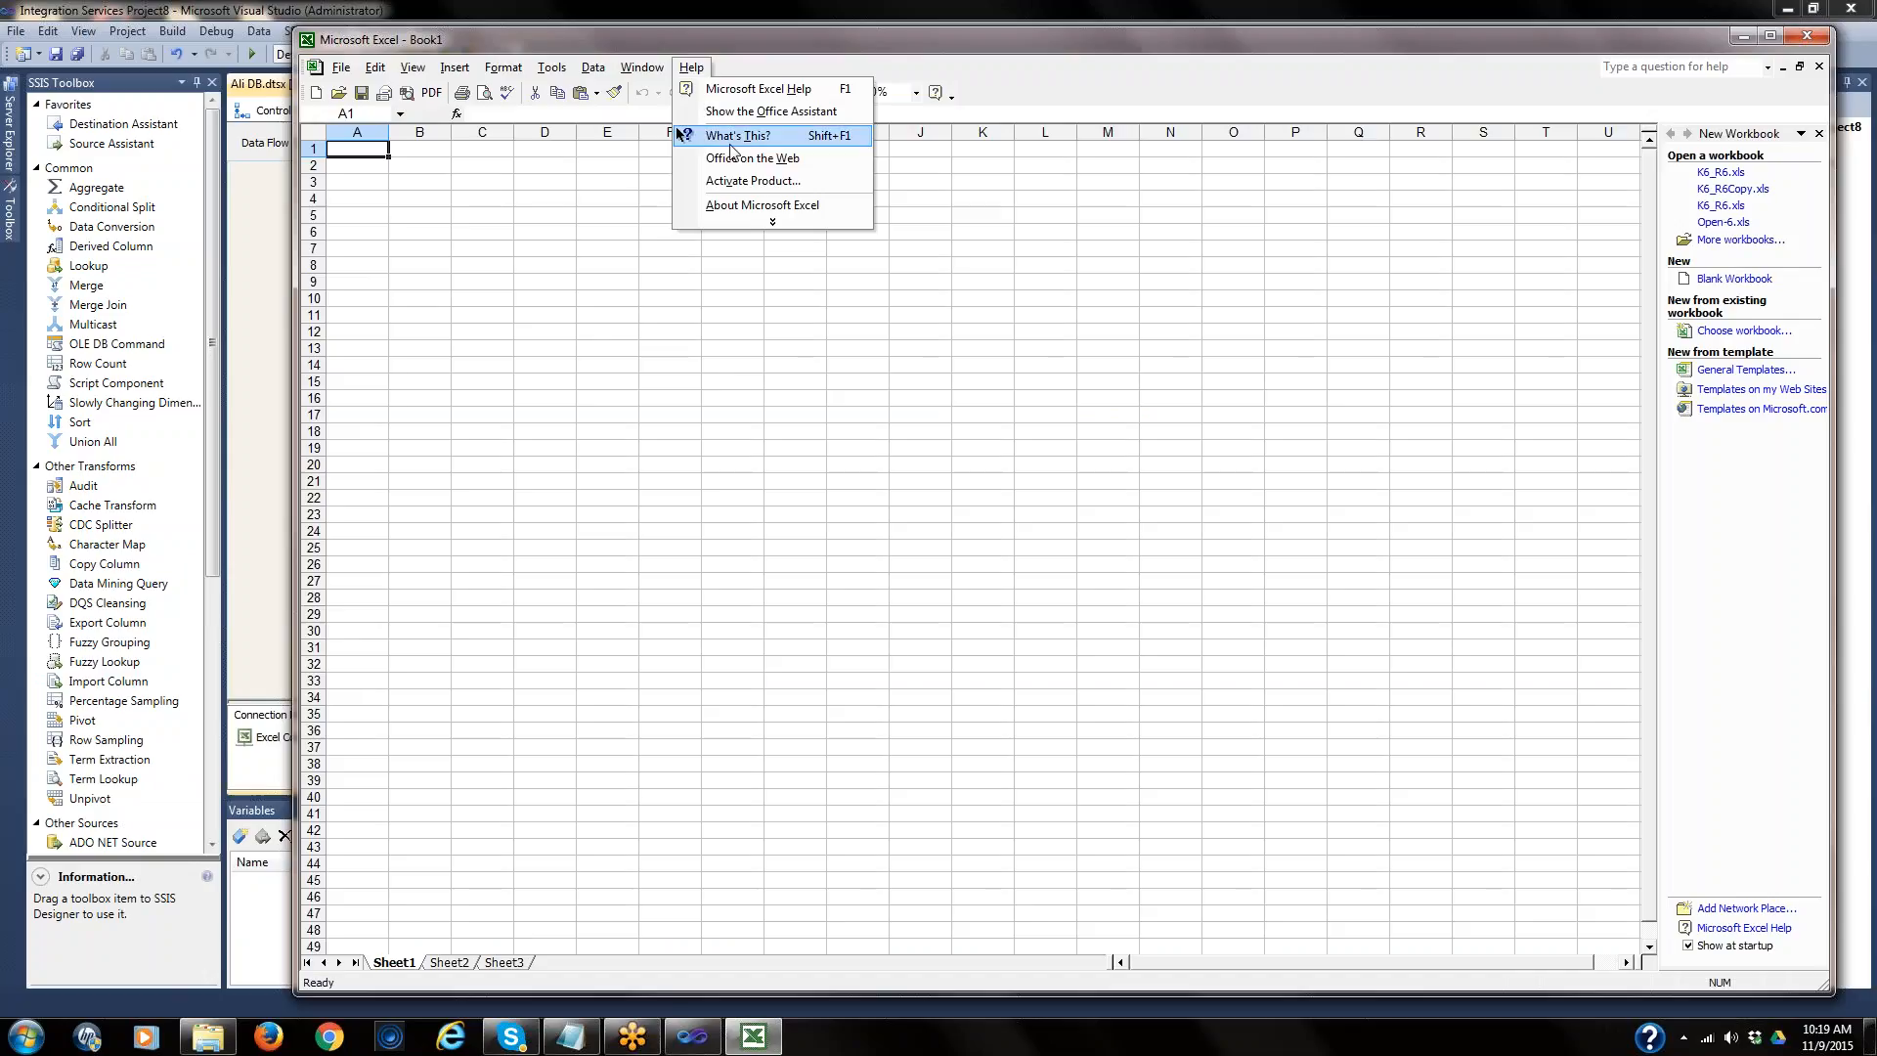
click(764, 208)
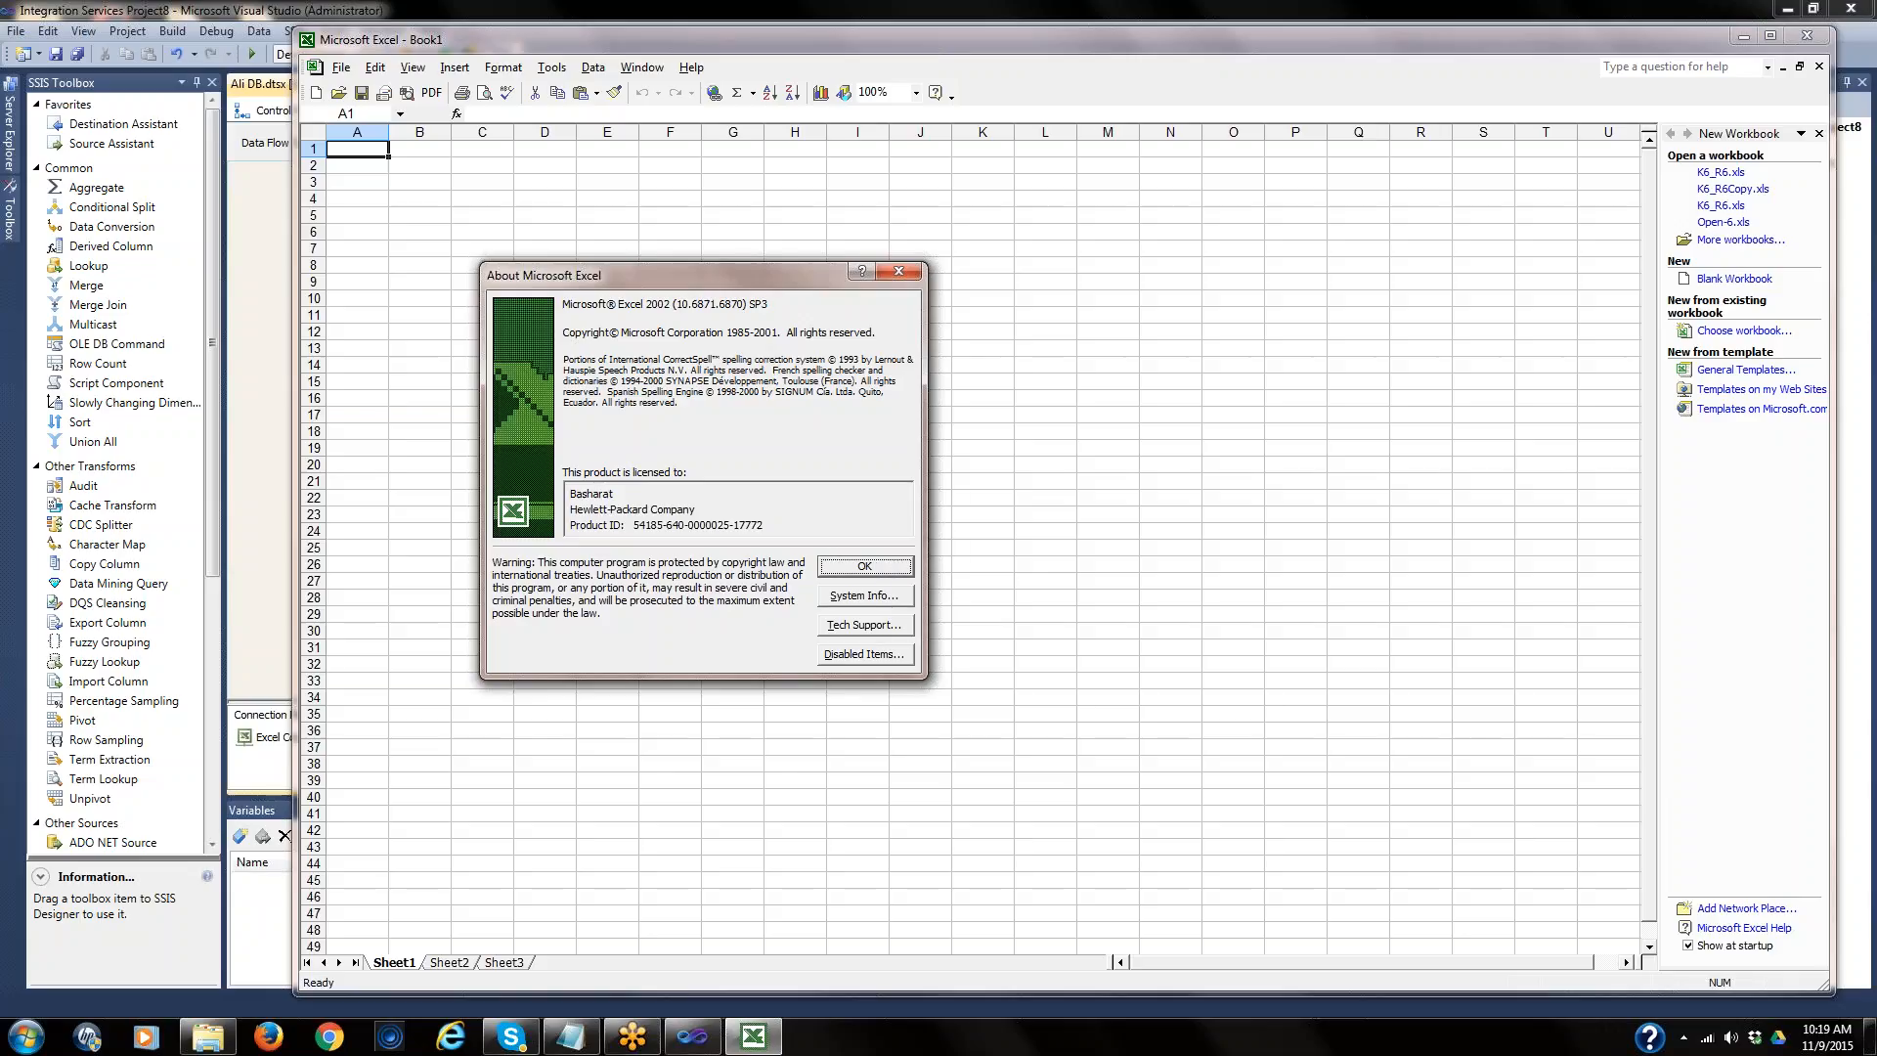
click(866, 566)
click(1807, 36)
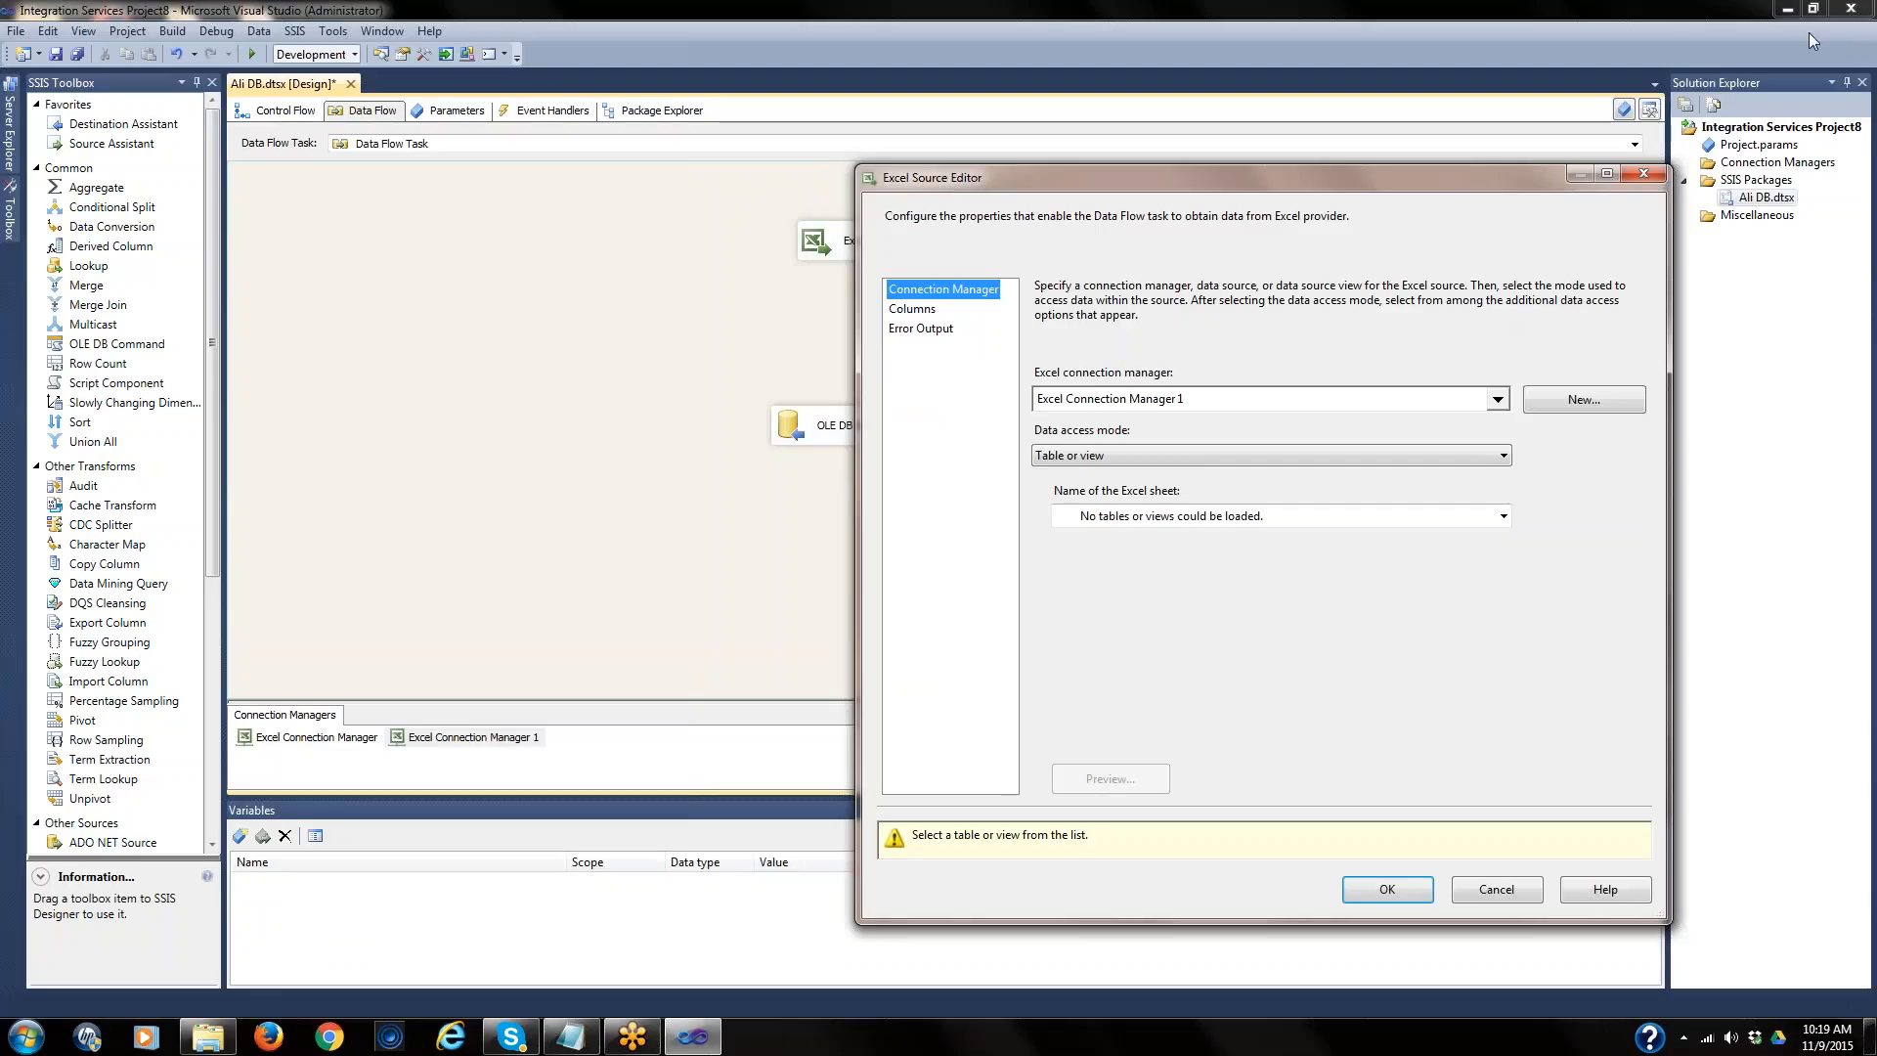
click(1647, 176)
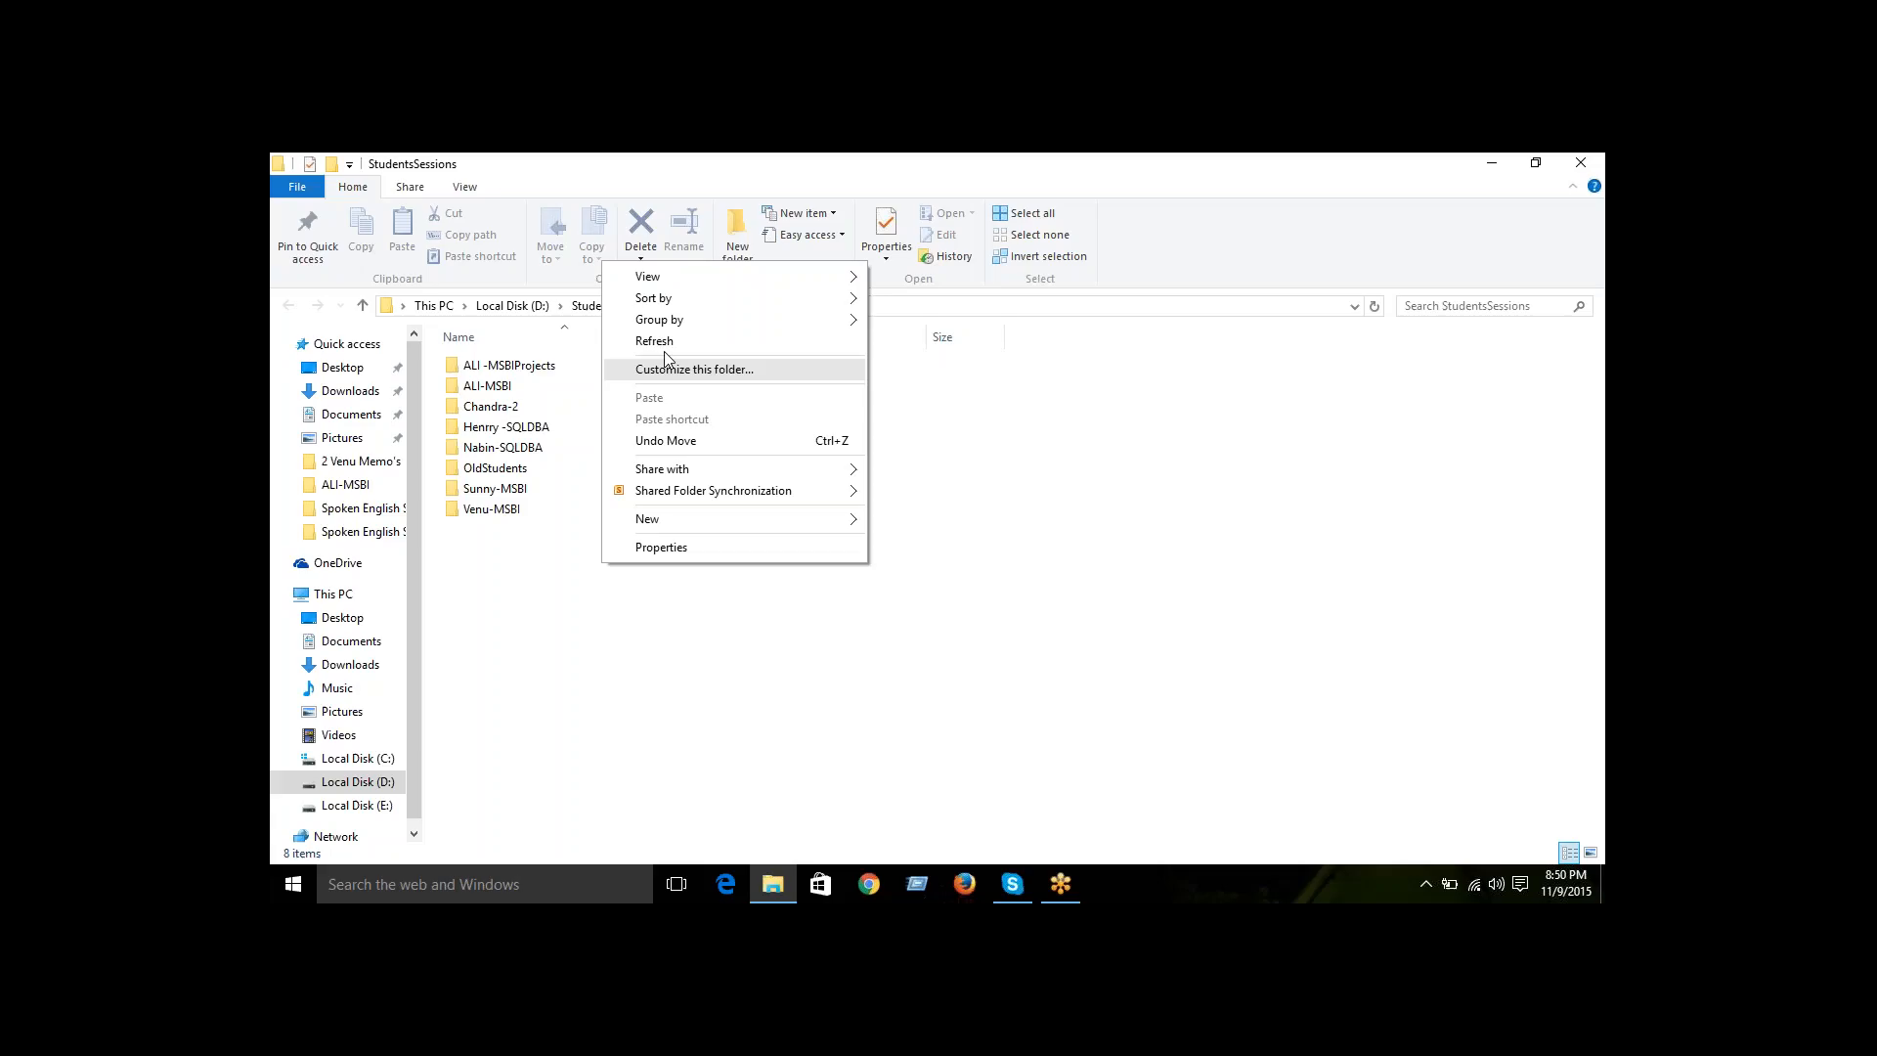
click(566, 424)
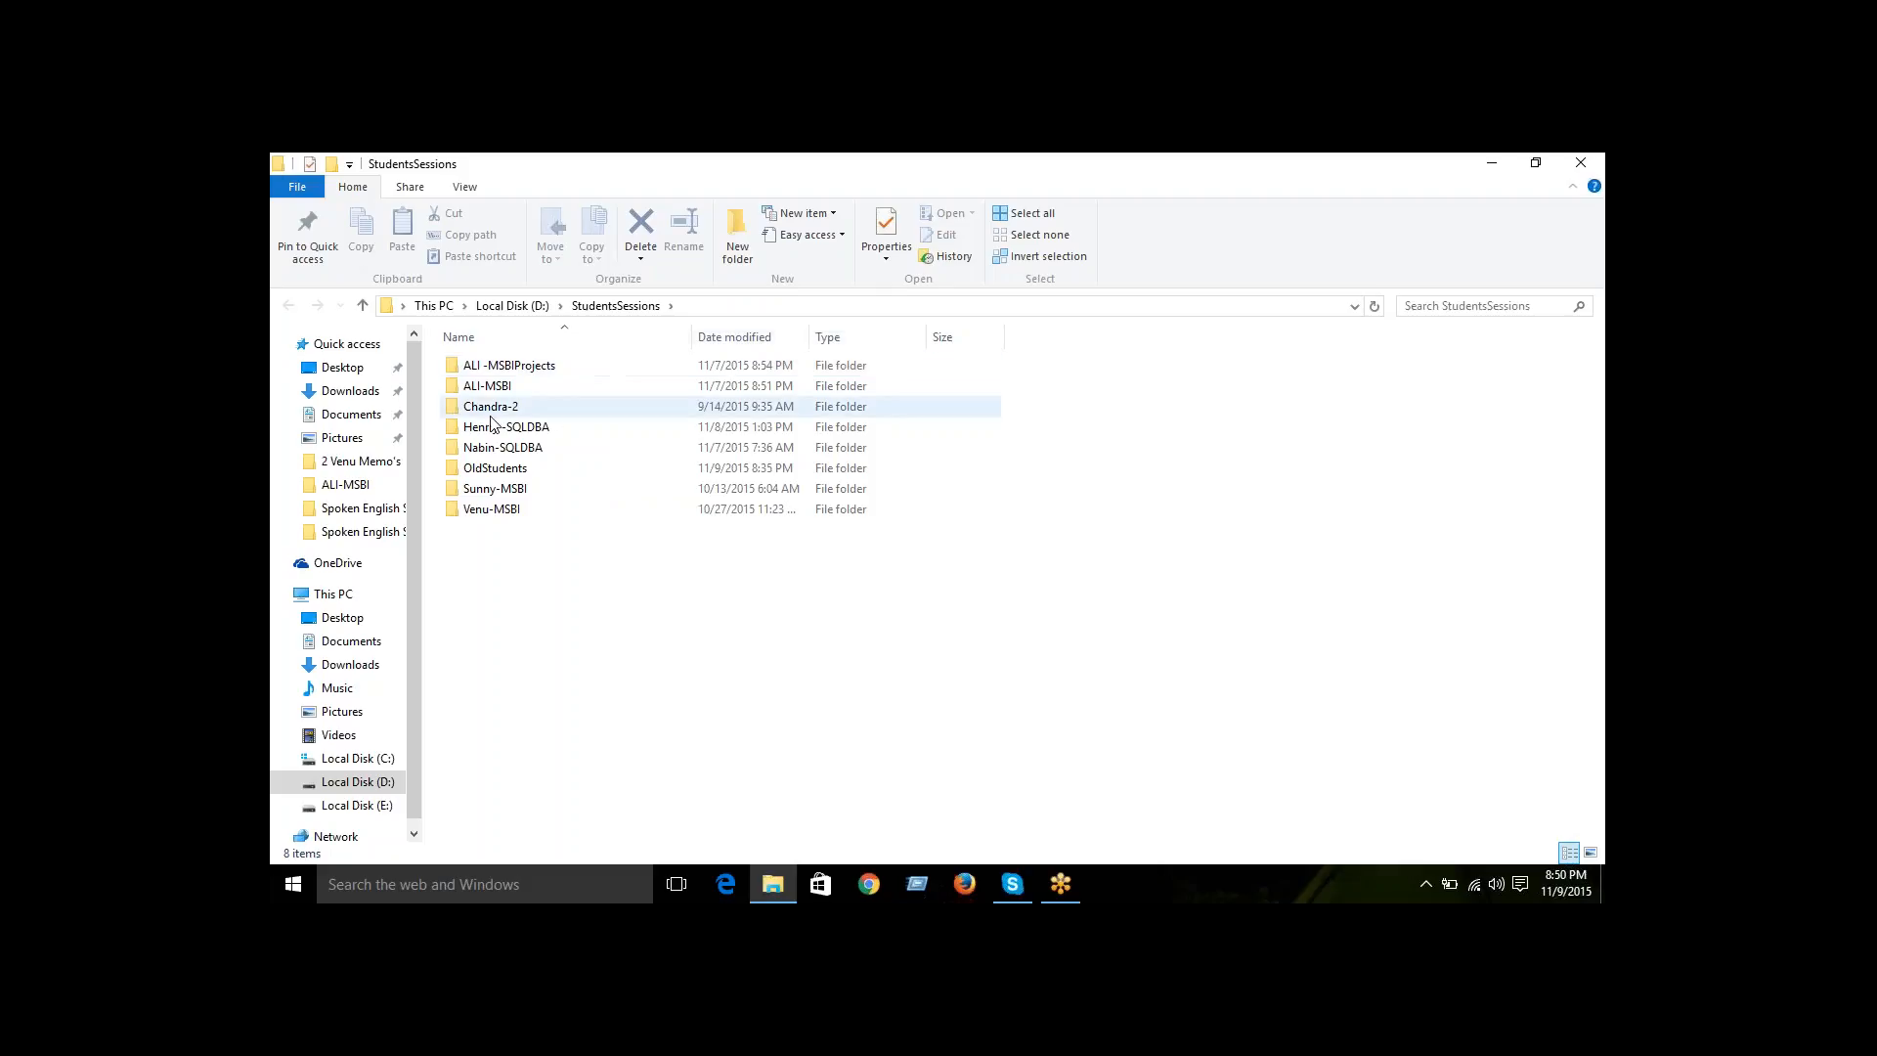
double_click(493, 491)
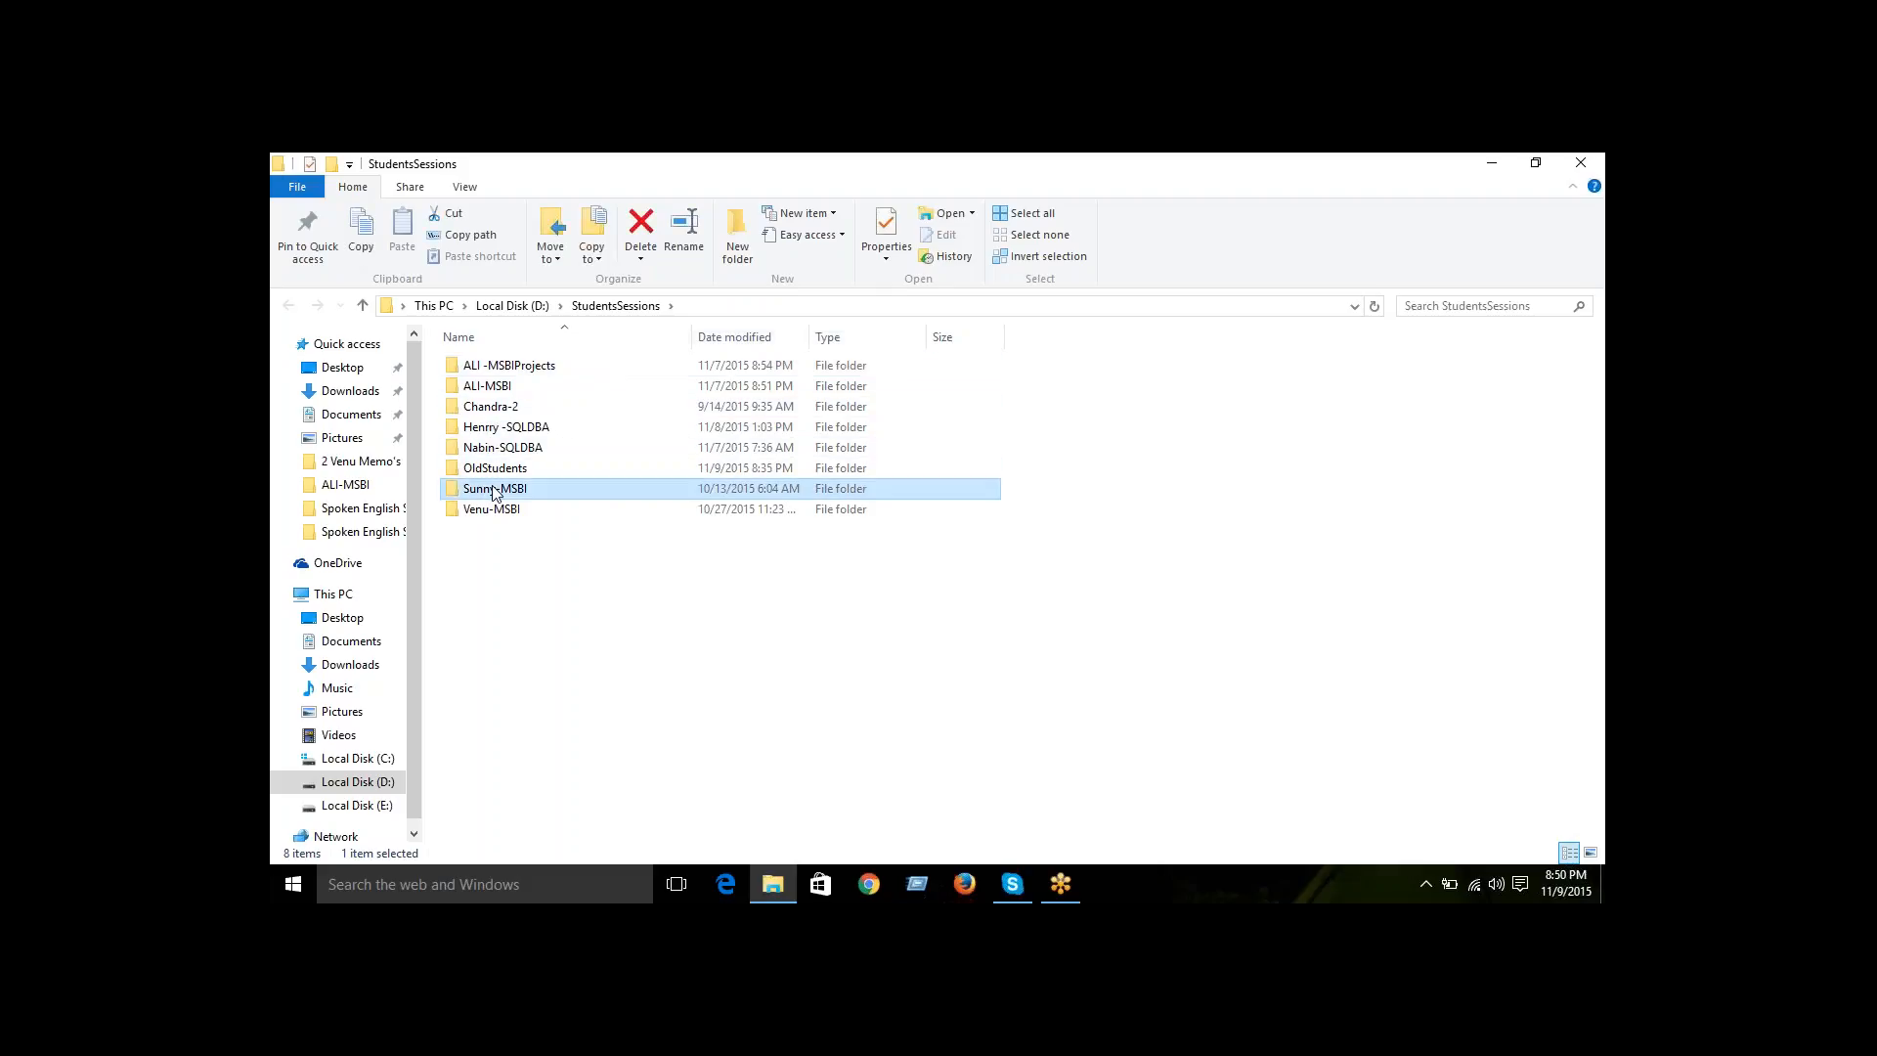
right_click(519, 606)
click(289, 305)
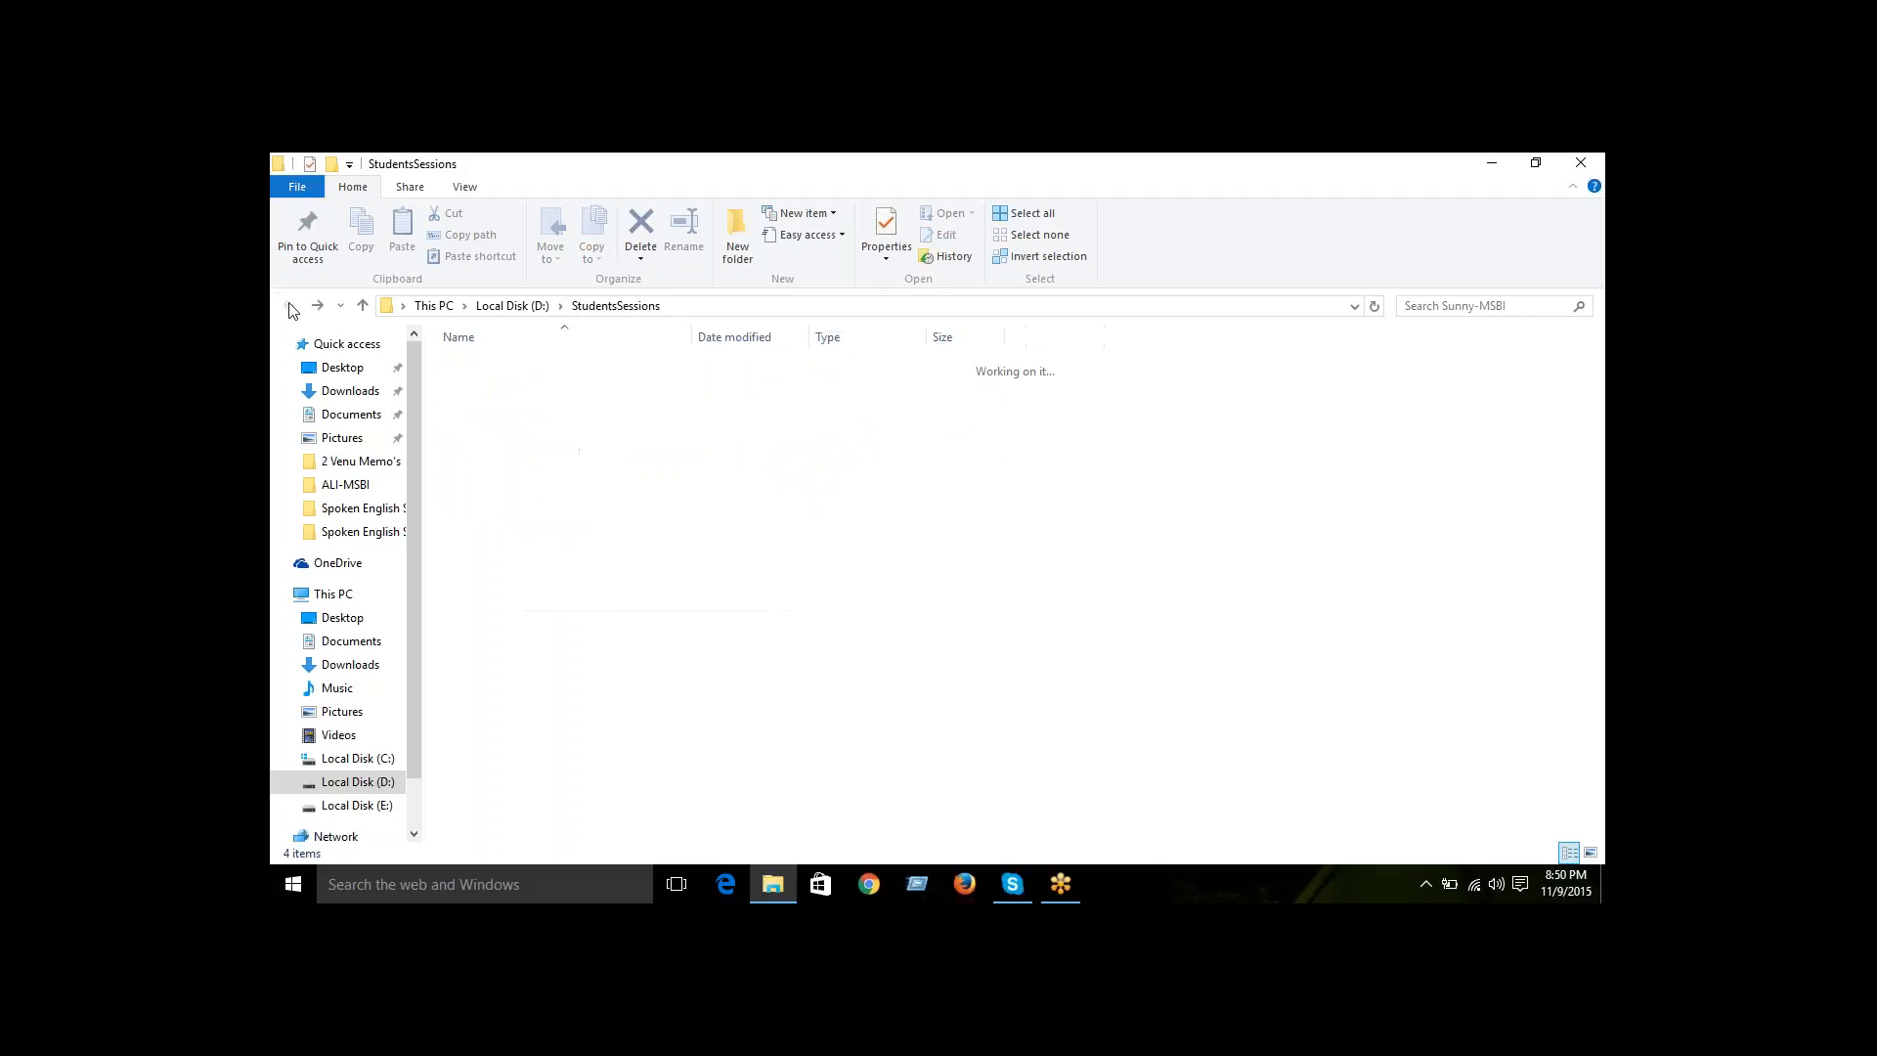
- Create a text document named Session5 09112015 in the MSBI folder that holds the Session1 to Session4 notes
double_click(487, 386)
right_click(533, 550)
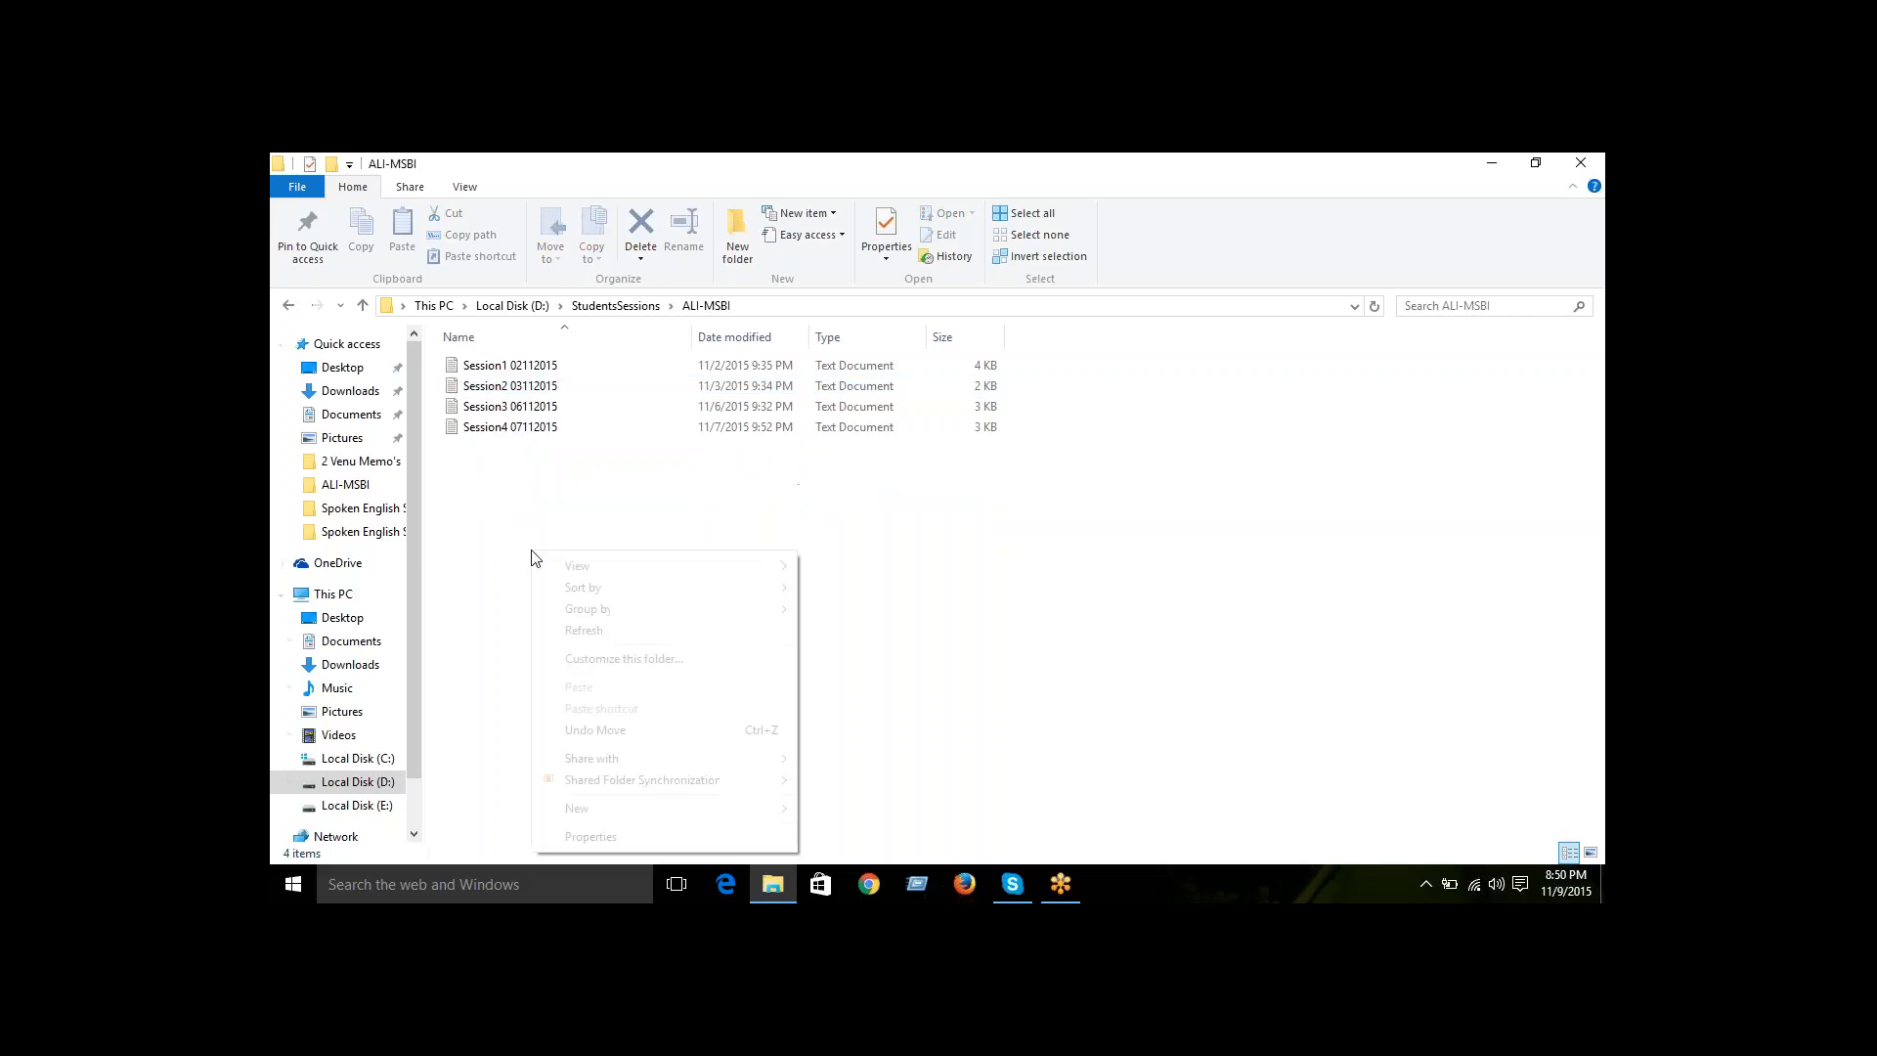
mouse_move(578, 808)
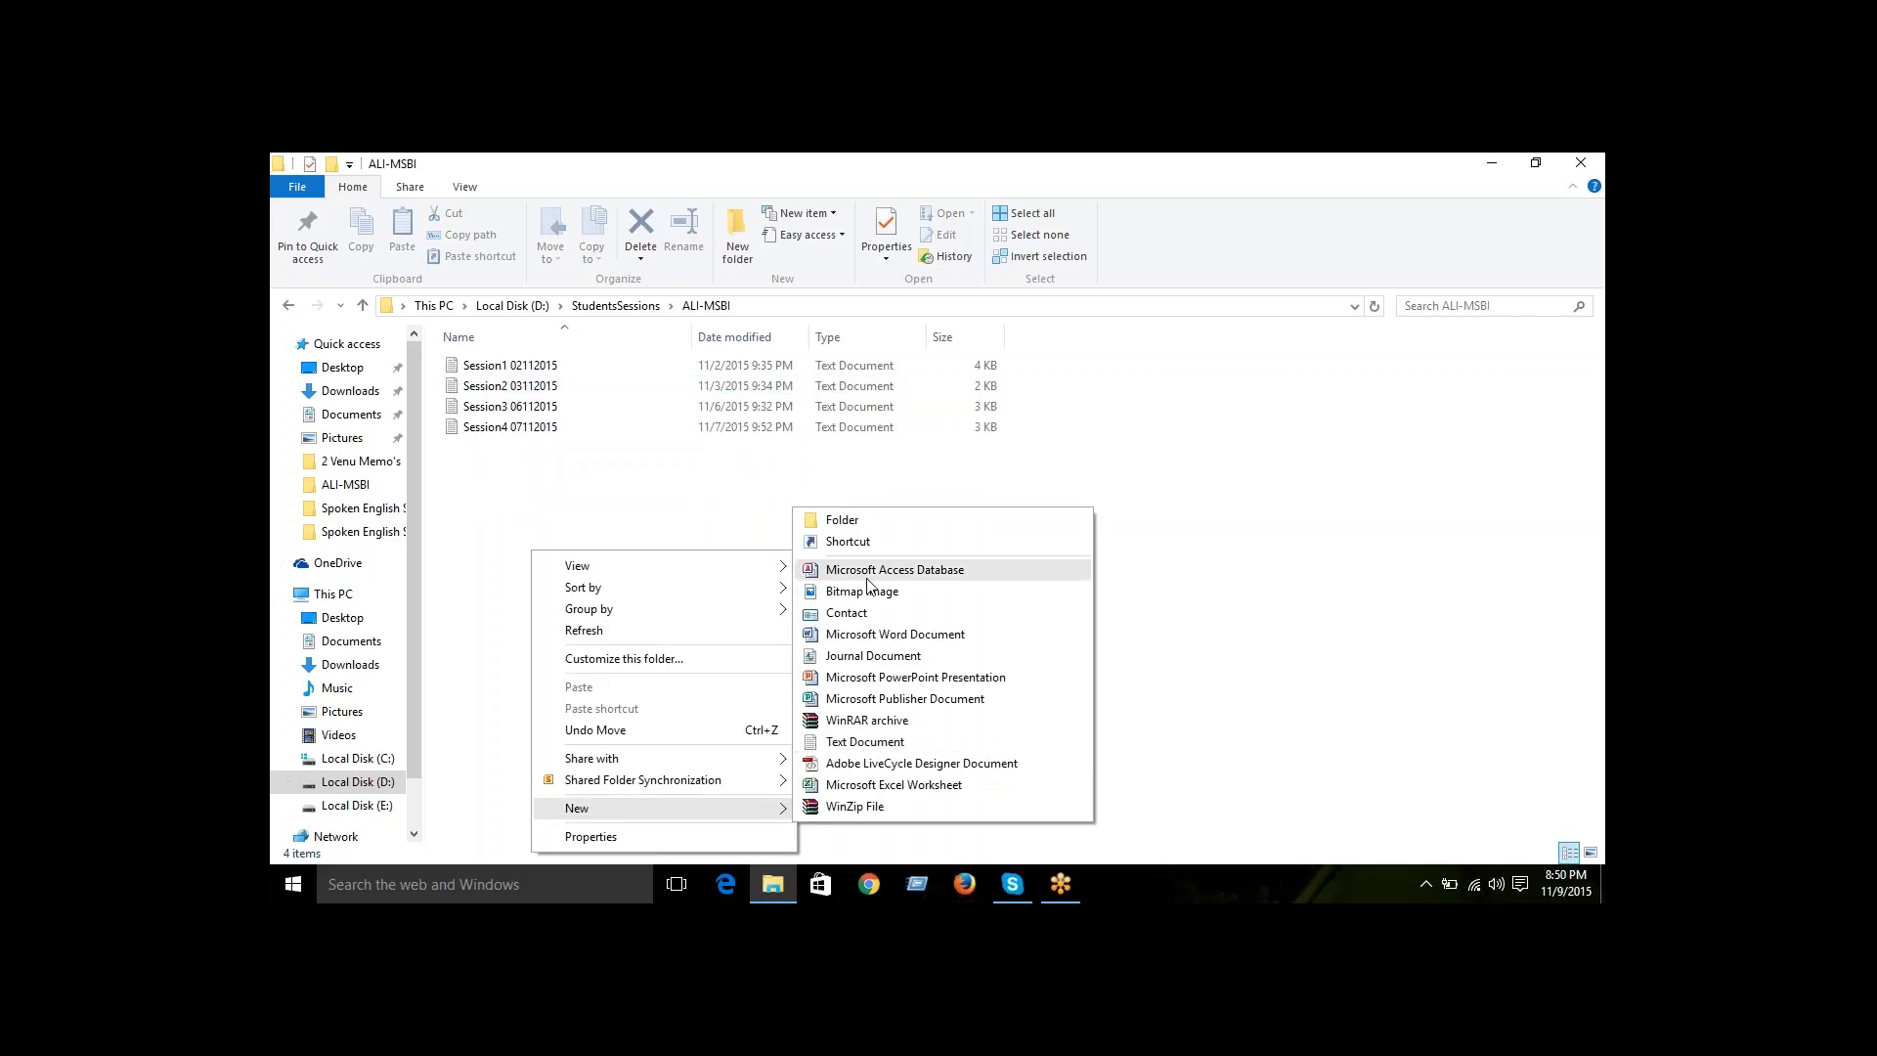
click(861, 743)
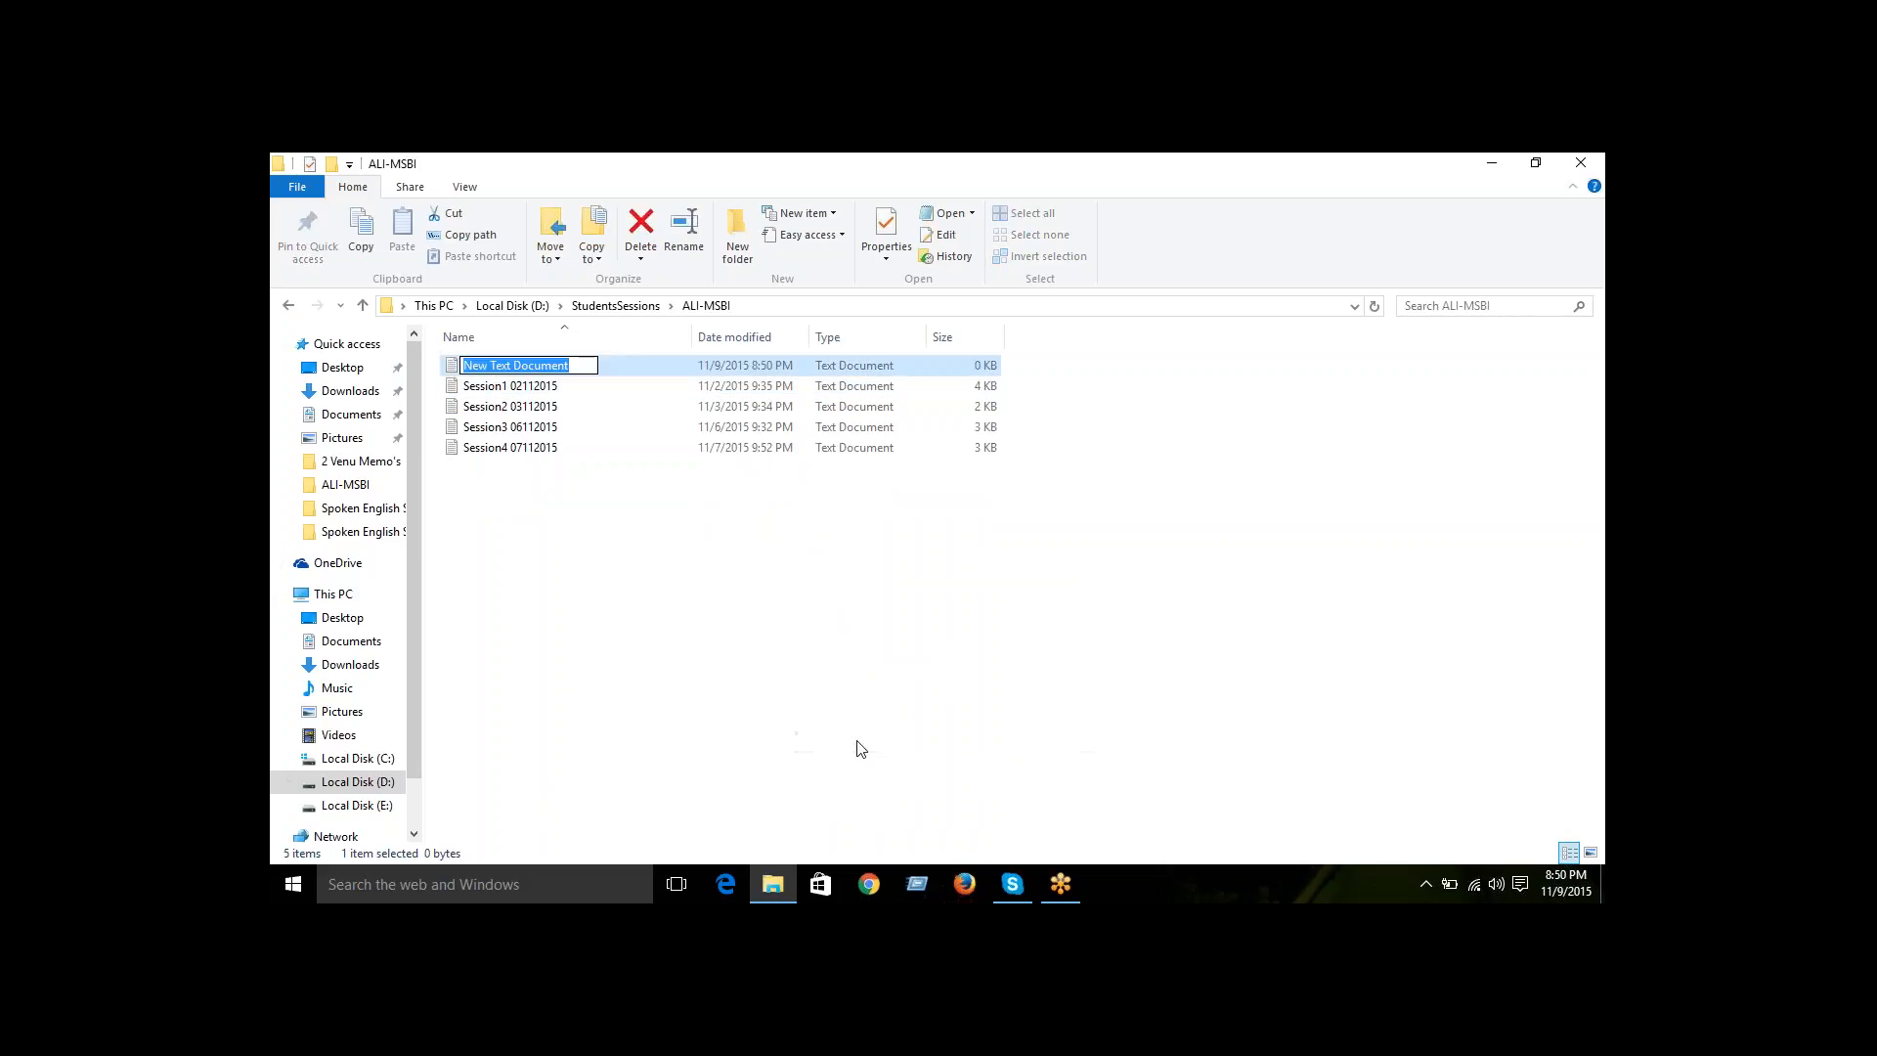
text(Session)
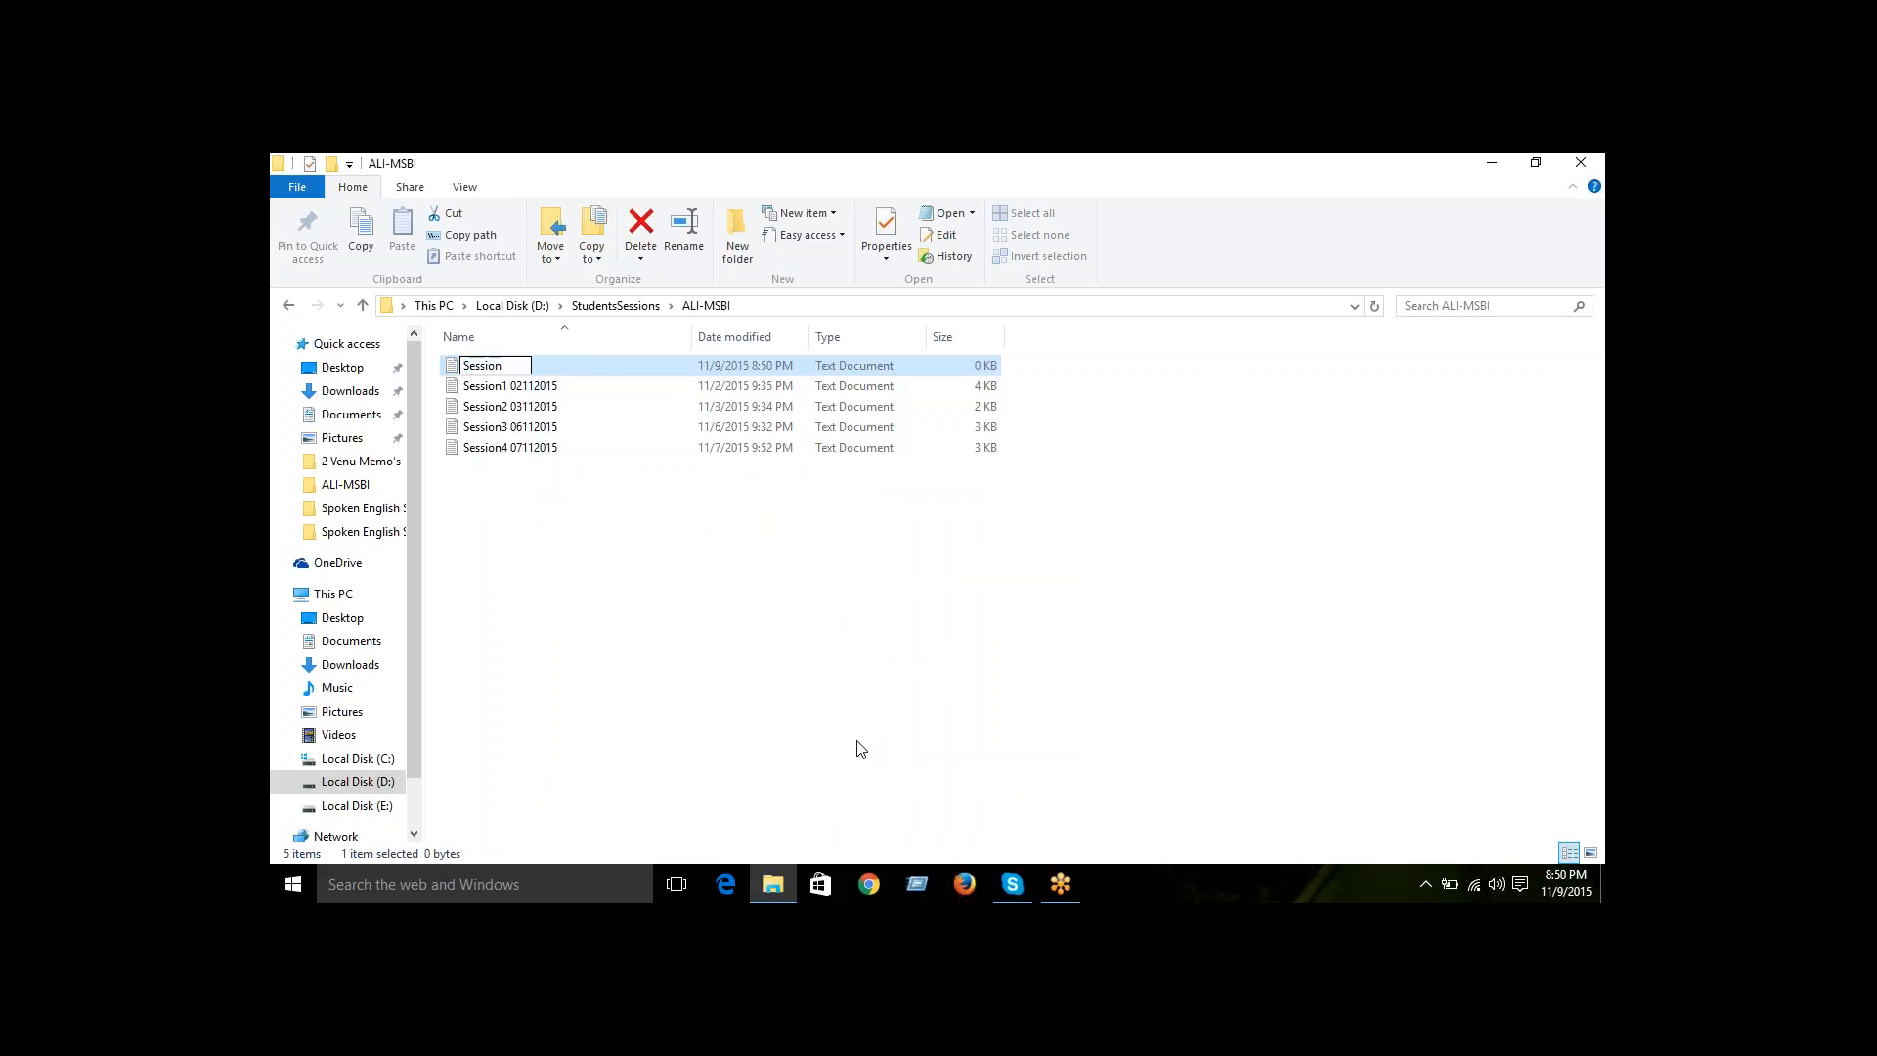
text(4)
text(091120)
text(15)
key(Return)
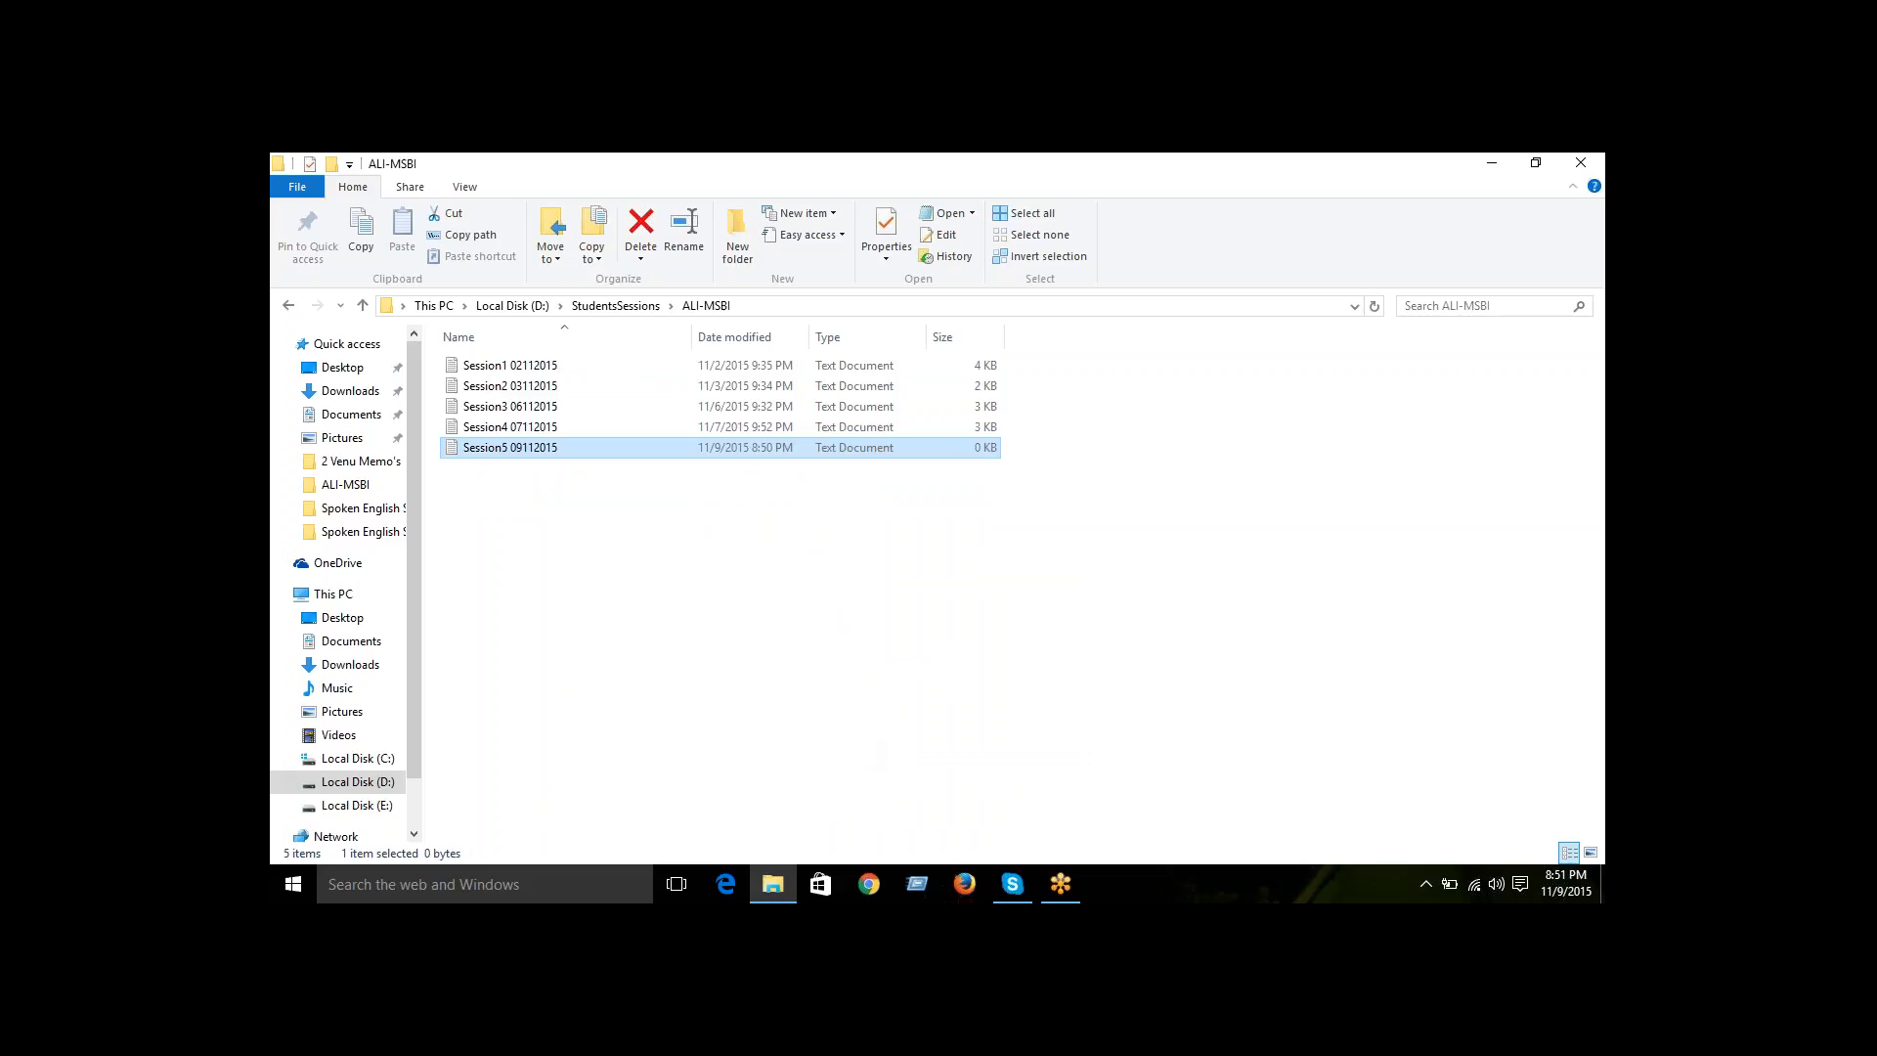
- Open the Session5 09112015 text document in Notepad, close the folder window, and reposition the note on the desktop
key(Return)
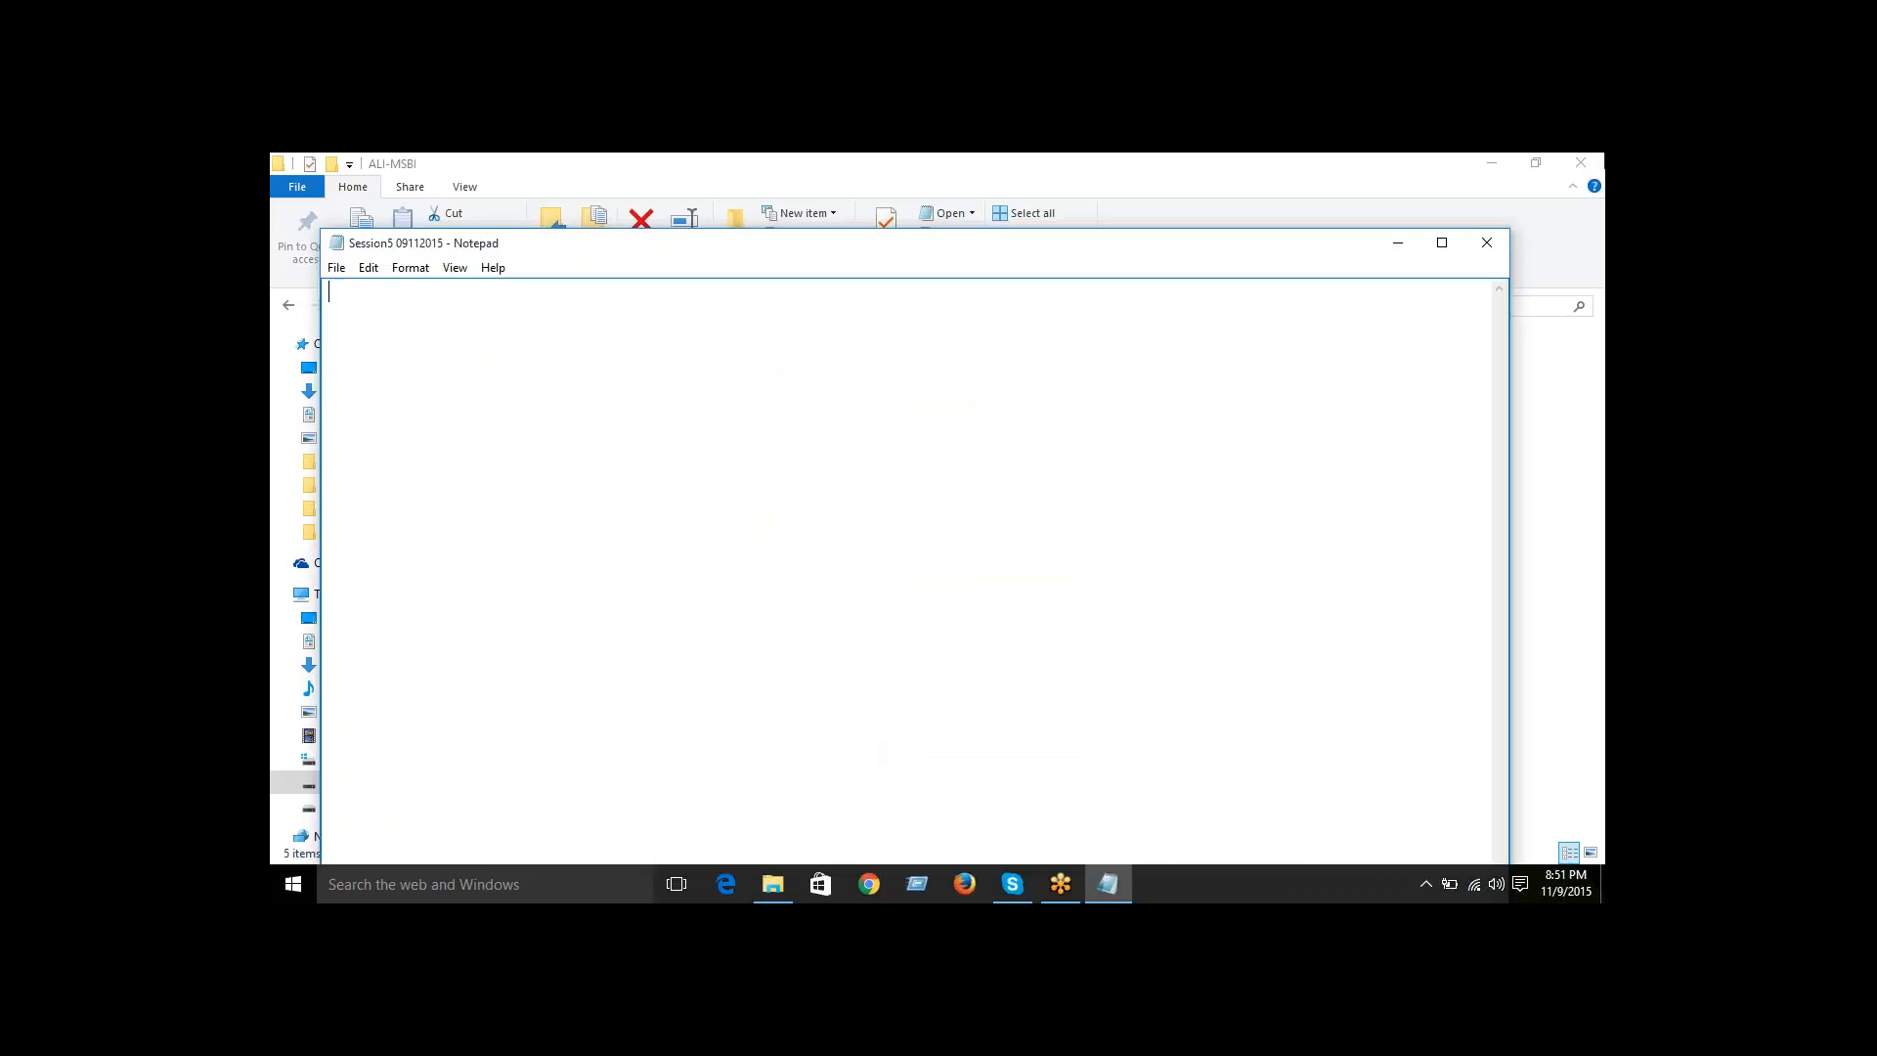
click(1581, 163)
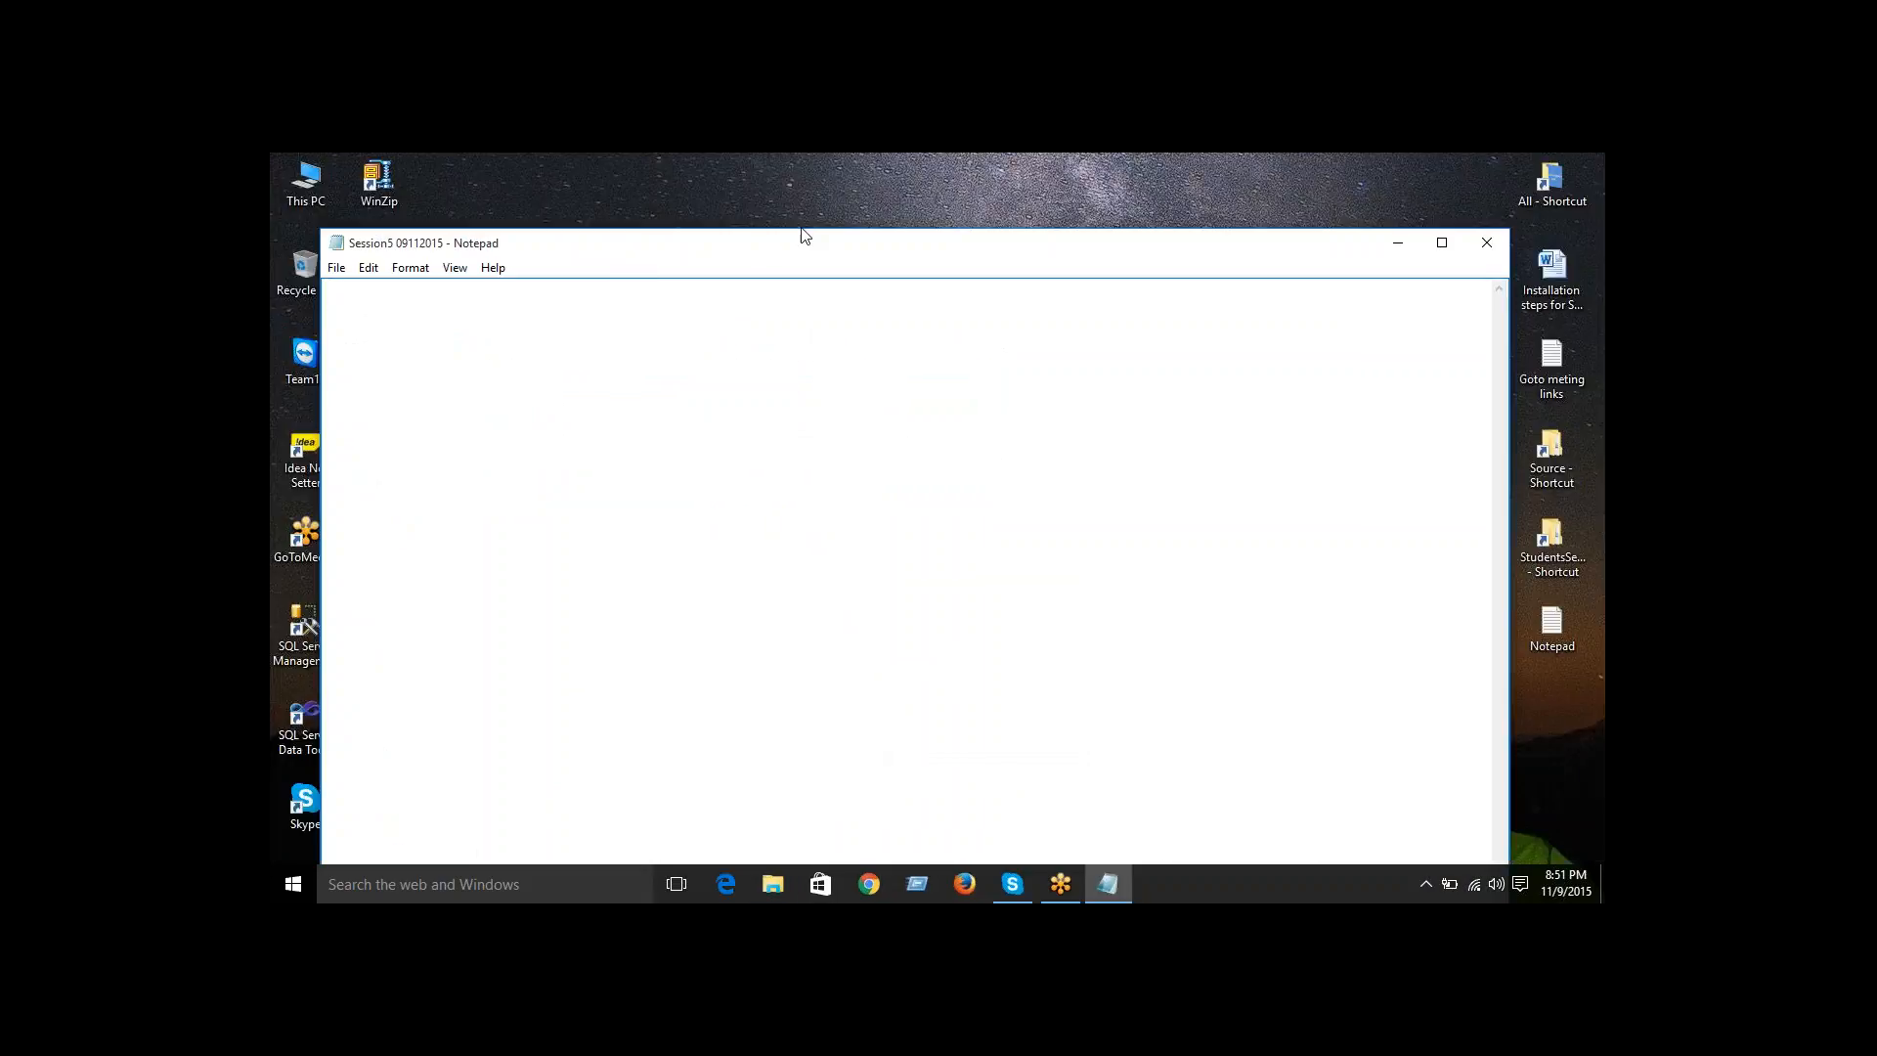
drag(754, 252, 809, 220)
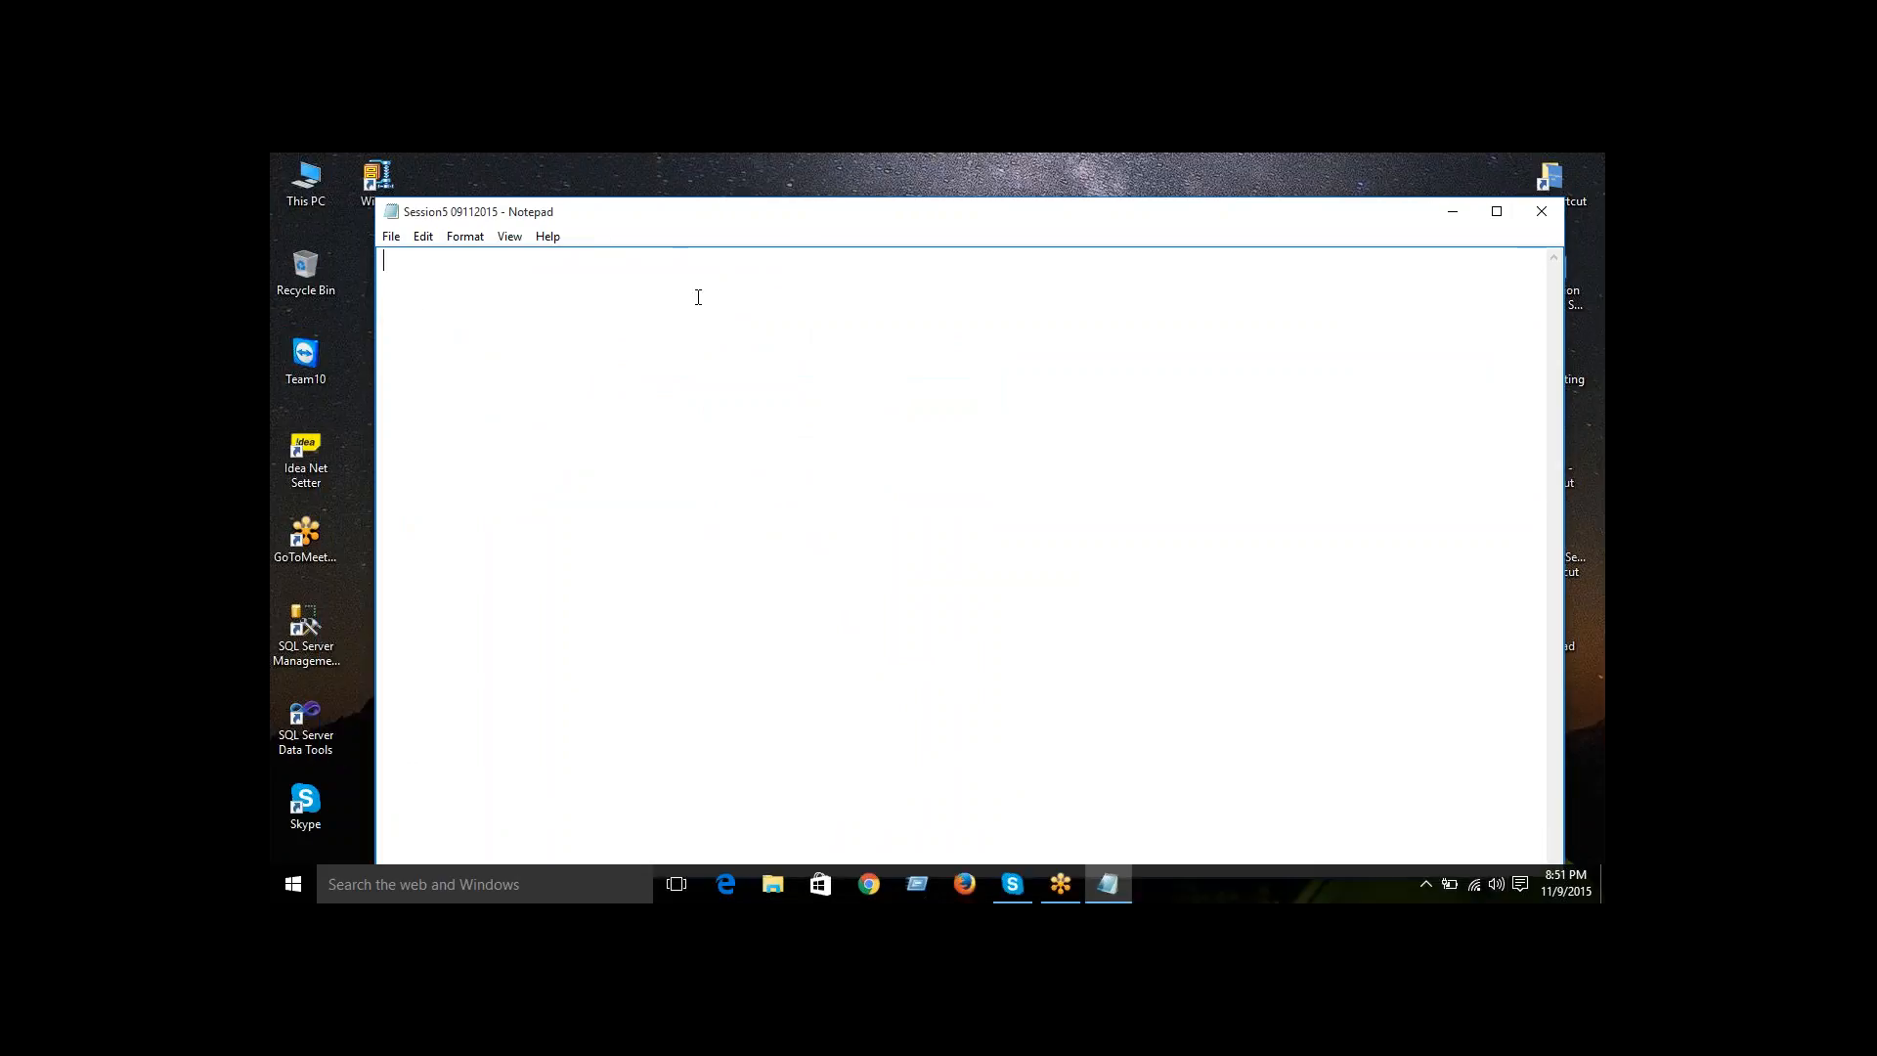
- Enter the title "Session5 09112015" in the note, underline it with a row of equals signs, and leave a blank line
text(Sessio)
text(n)
text(5 )
text(09112015 )
text(=================)
key(Return)
key(Return)
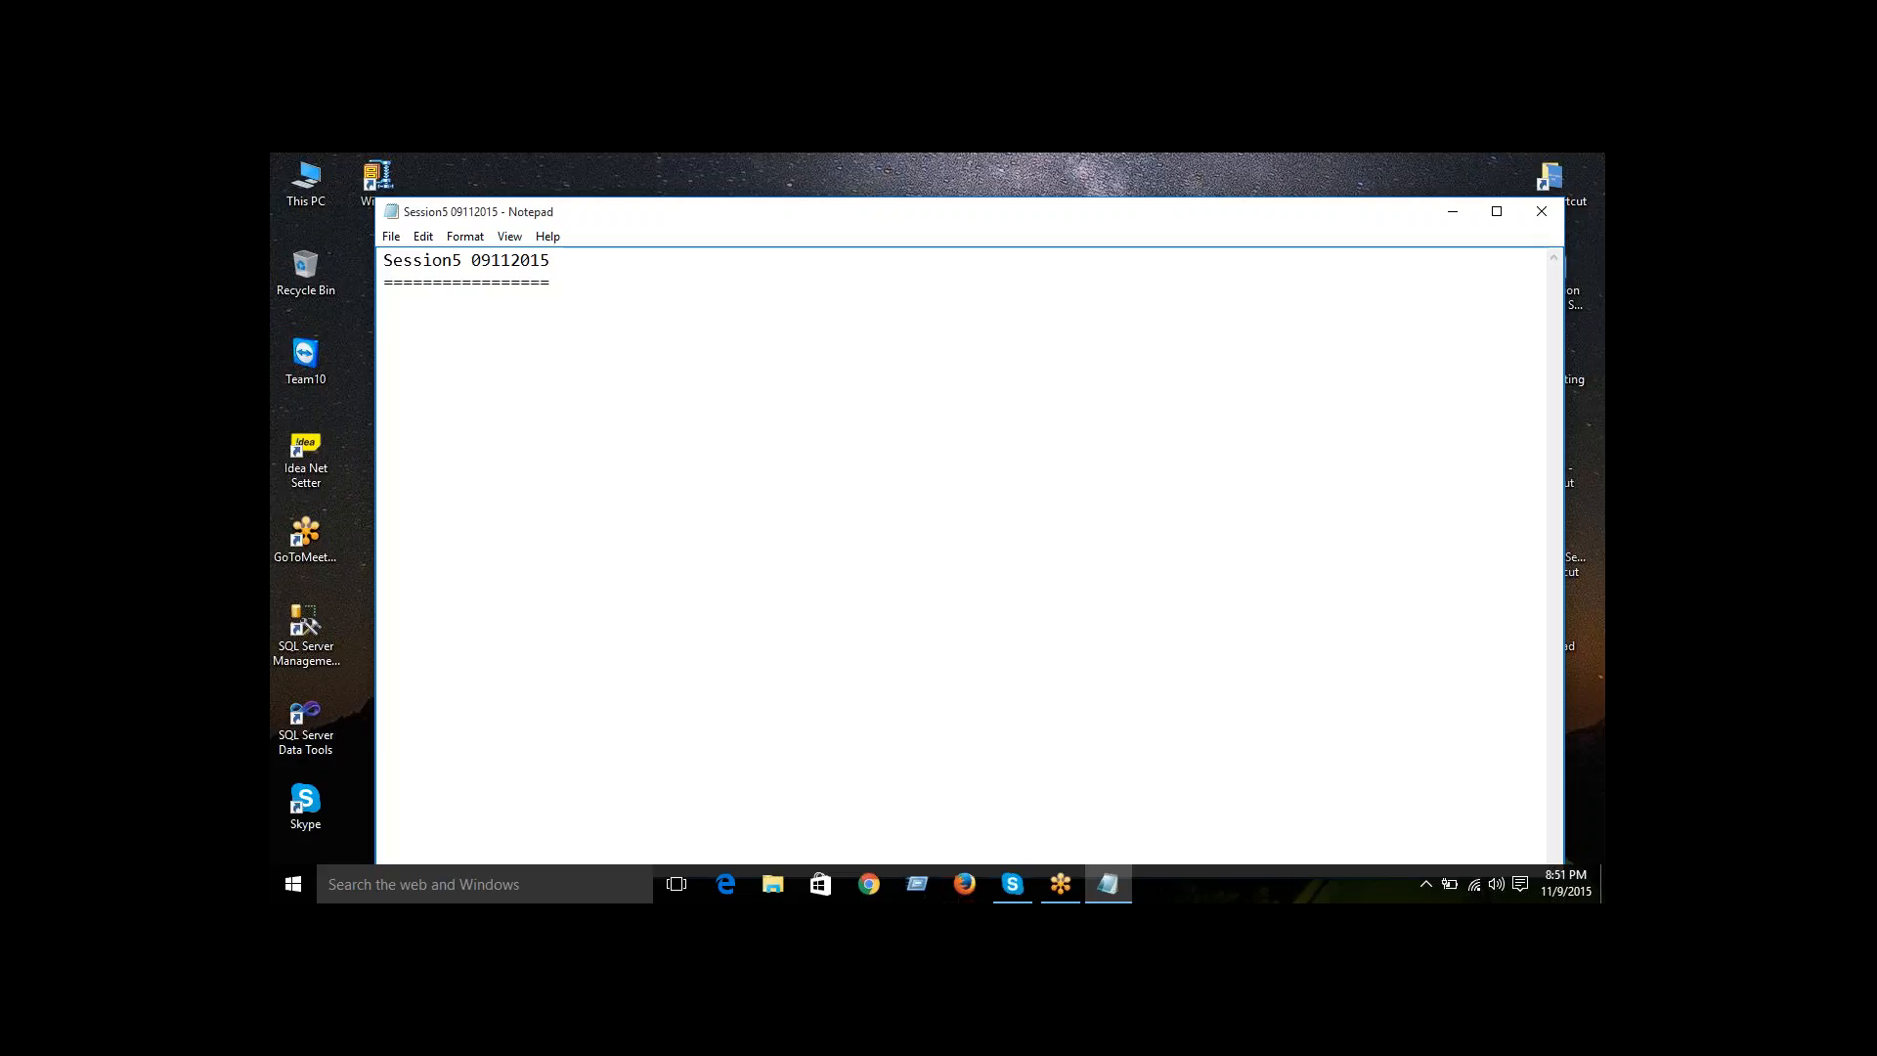
- Add the heading "Transformation :-" below the title and underline it with equals signs
text(Transformation :-)
key(Return)
text(================)
key(Return)
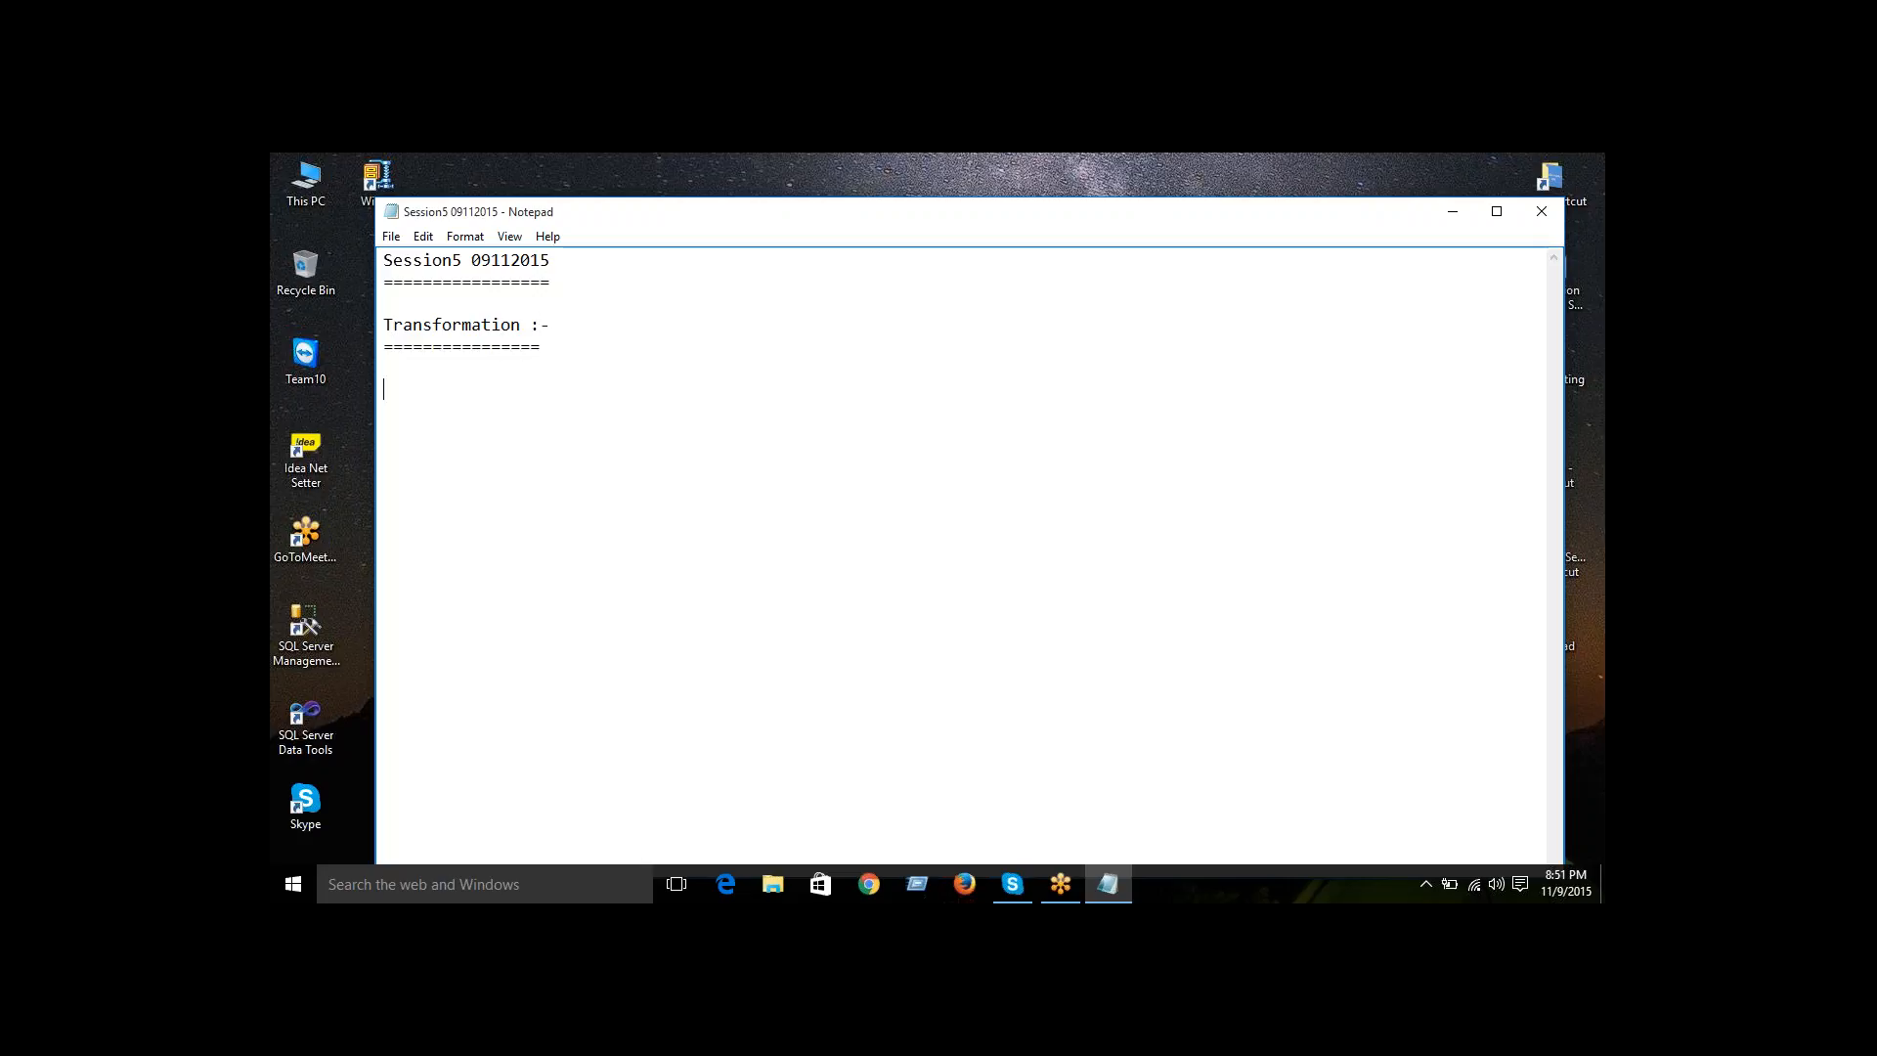
- Below the Transformation heading, write "-- These are the intermediate component which are placed between the source and destination for performaing"
click(1459, 188)
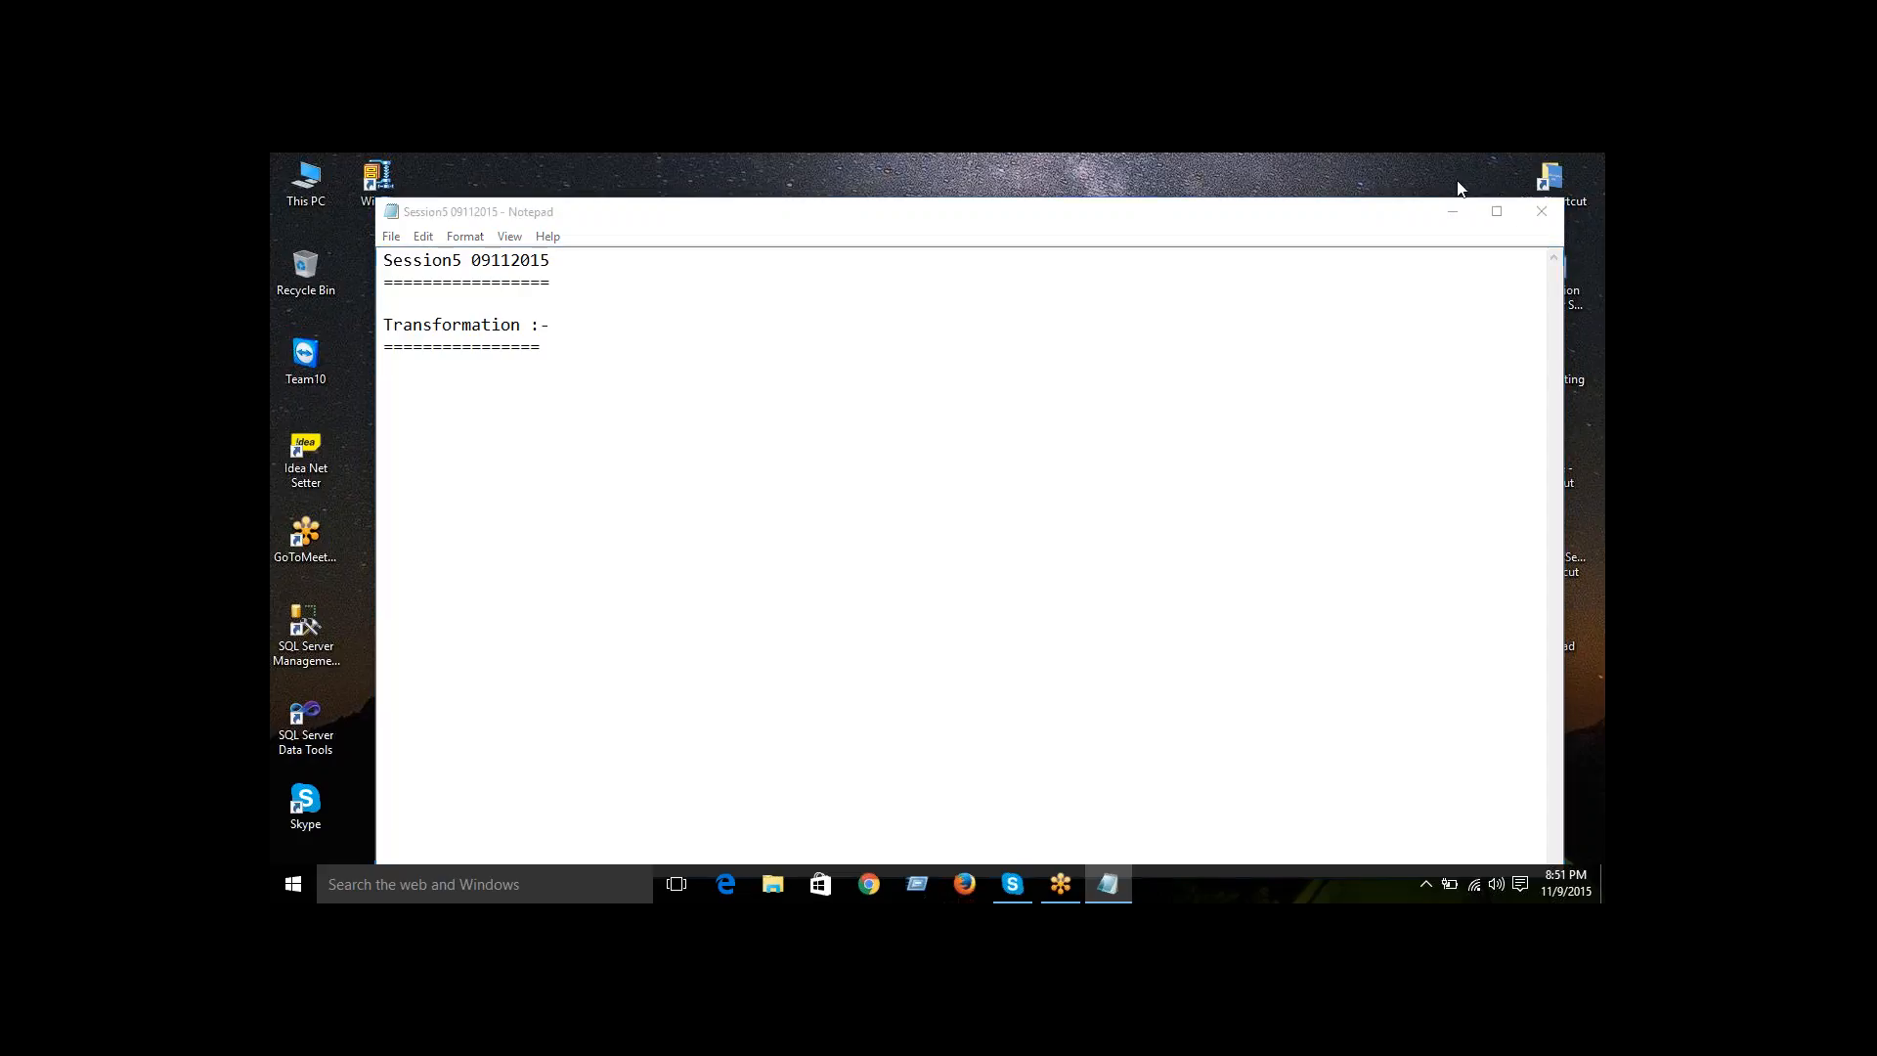
click(490, 392)
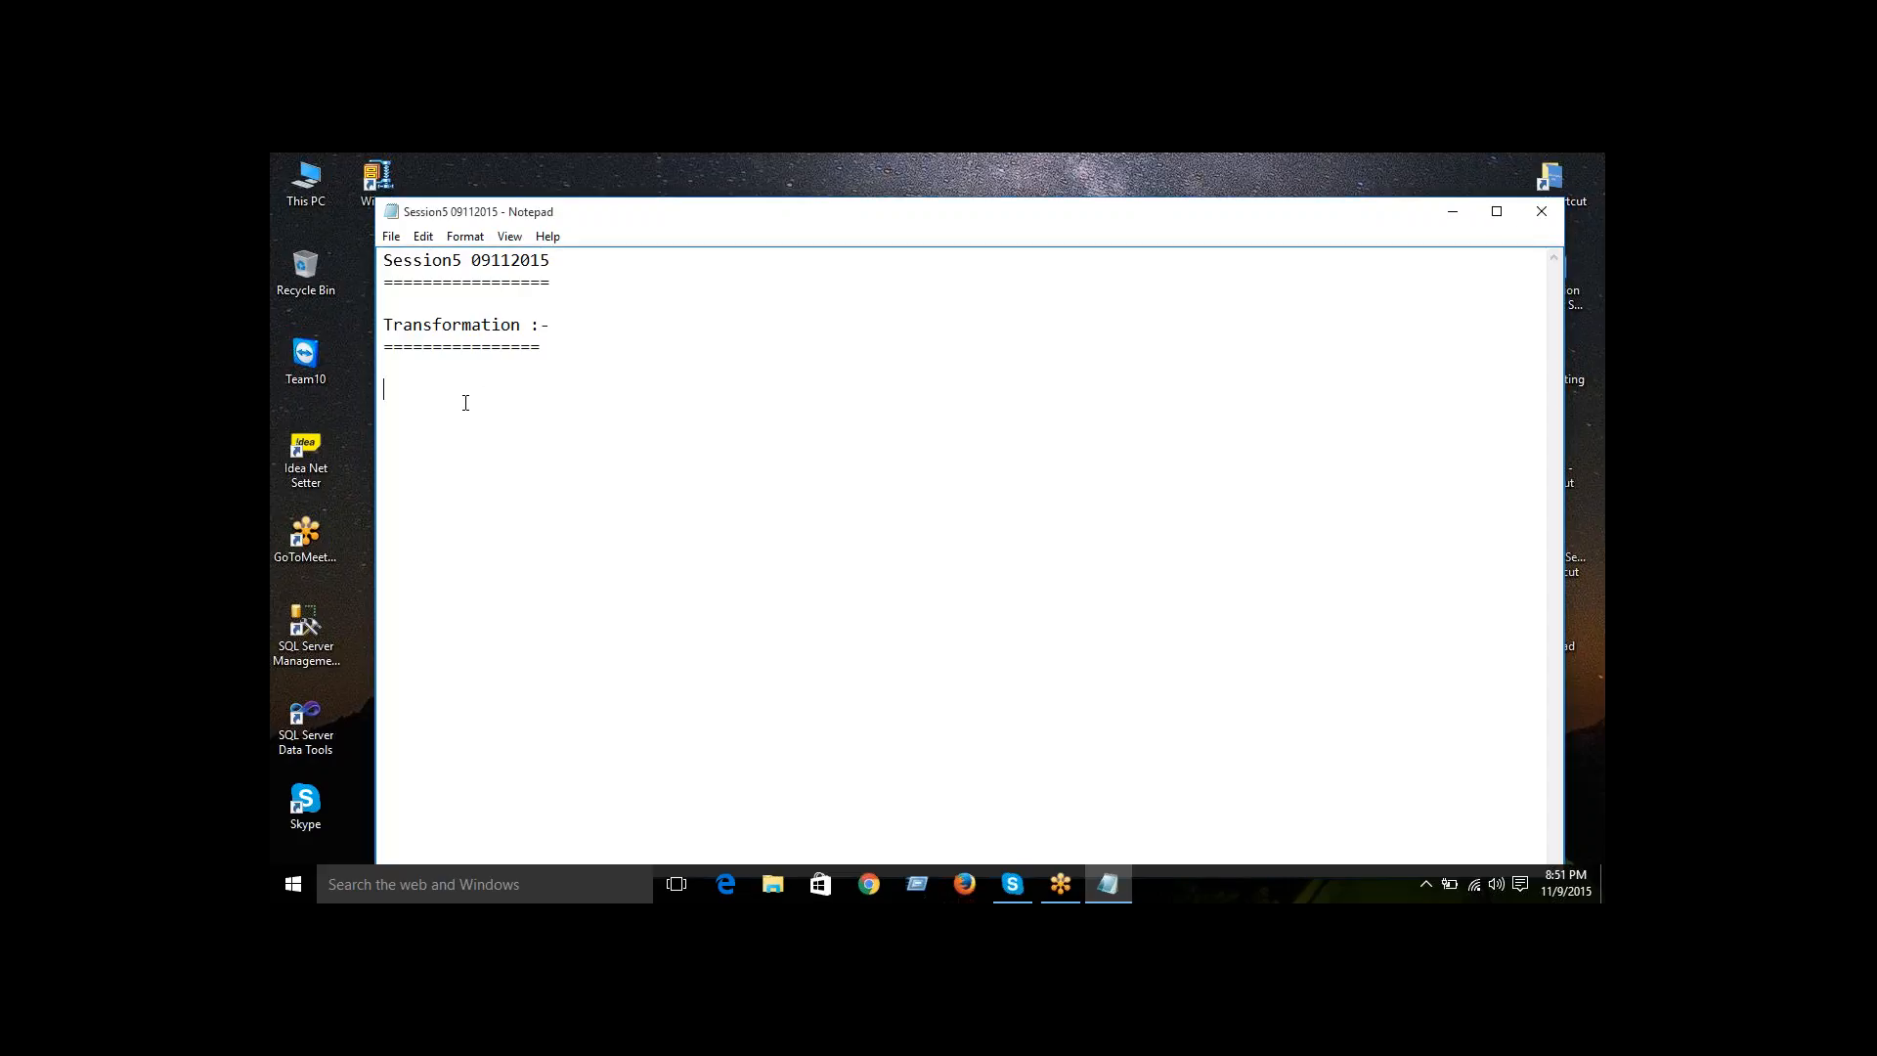
text(-- These are the intermediat)
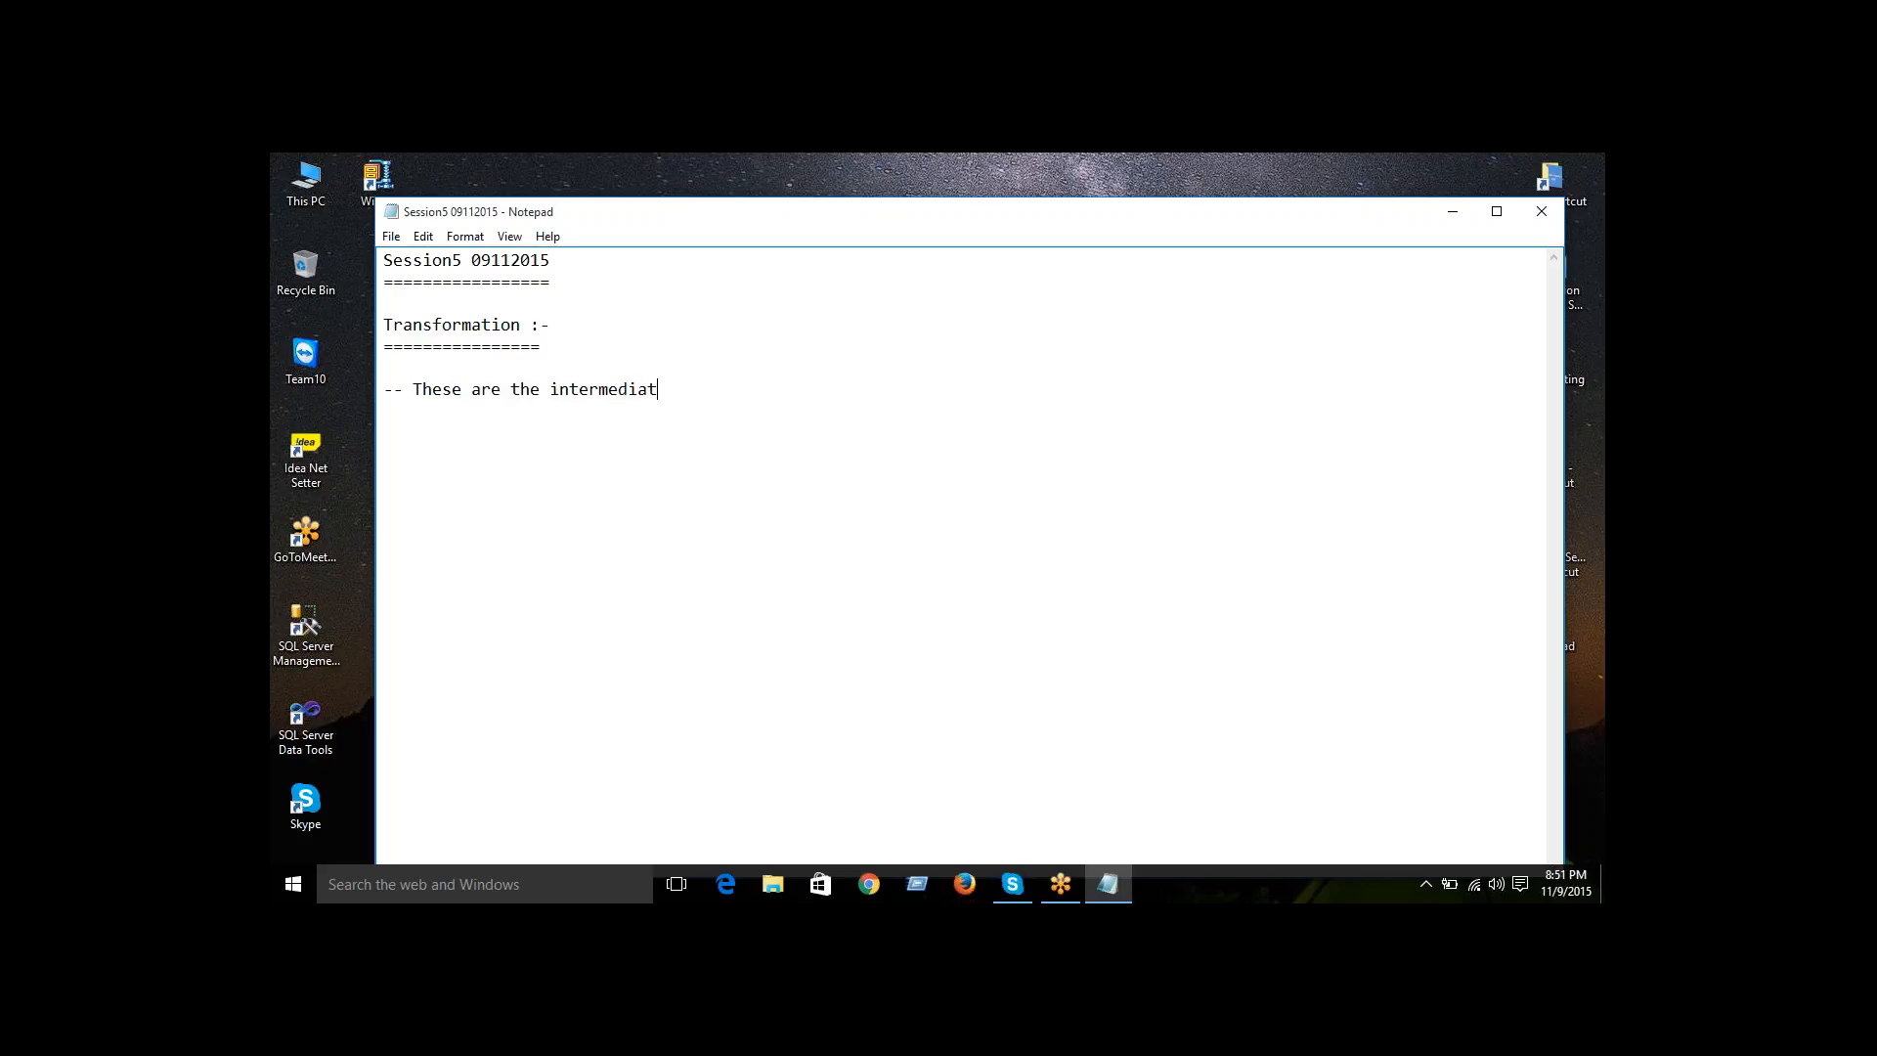
text(e components)
key(BackSpace)
text(which are pal)
key(BackSpace)
key(BackSpace)
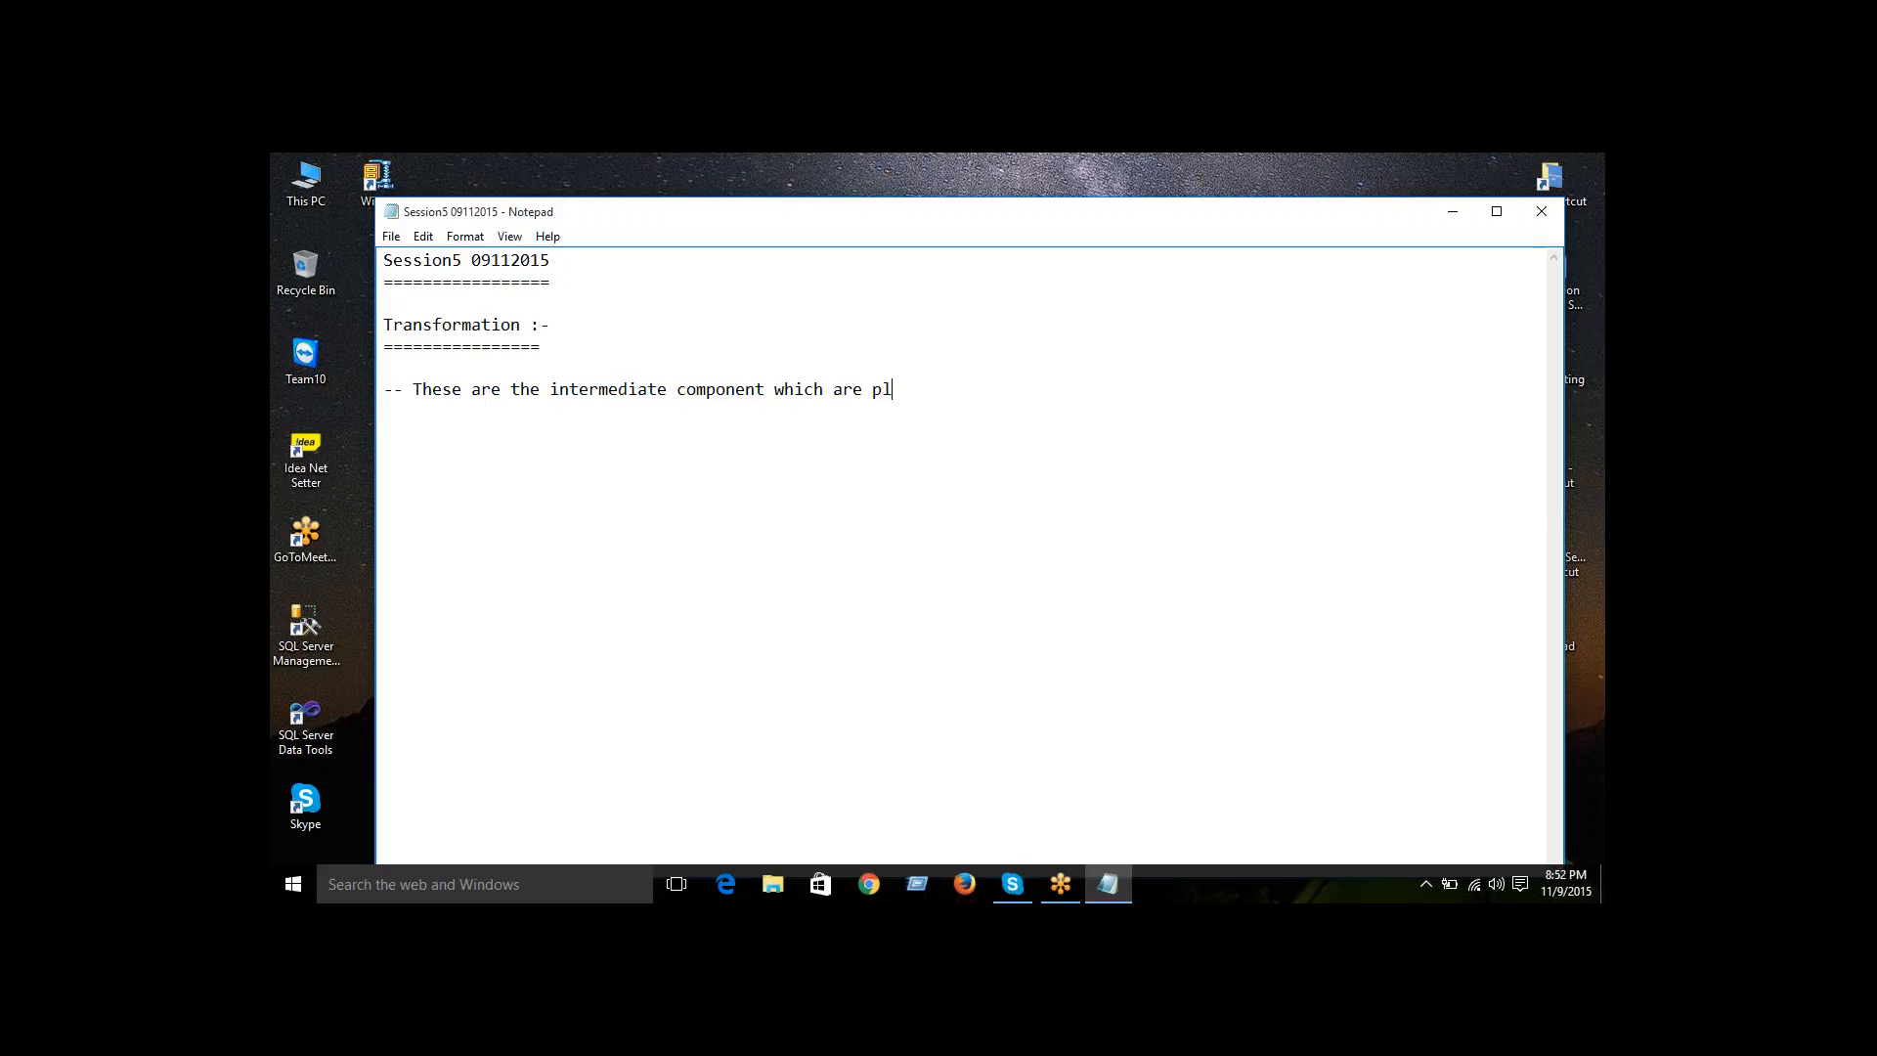
text(laced between the source nad)
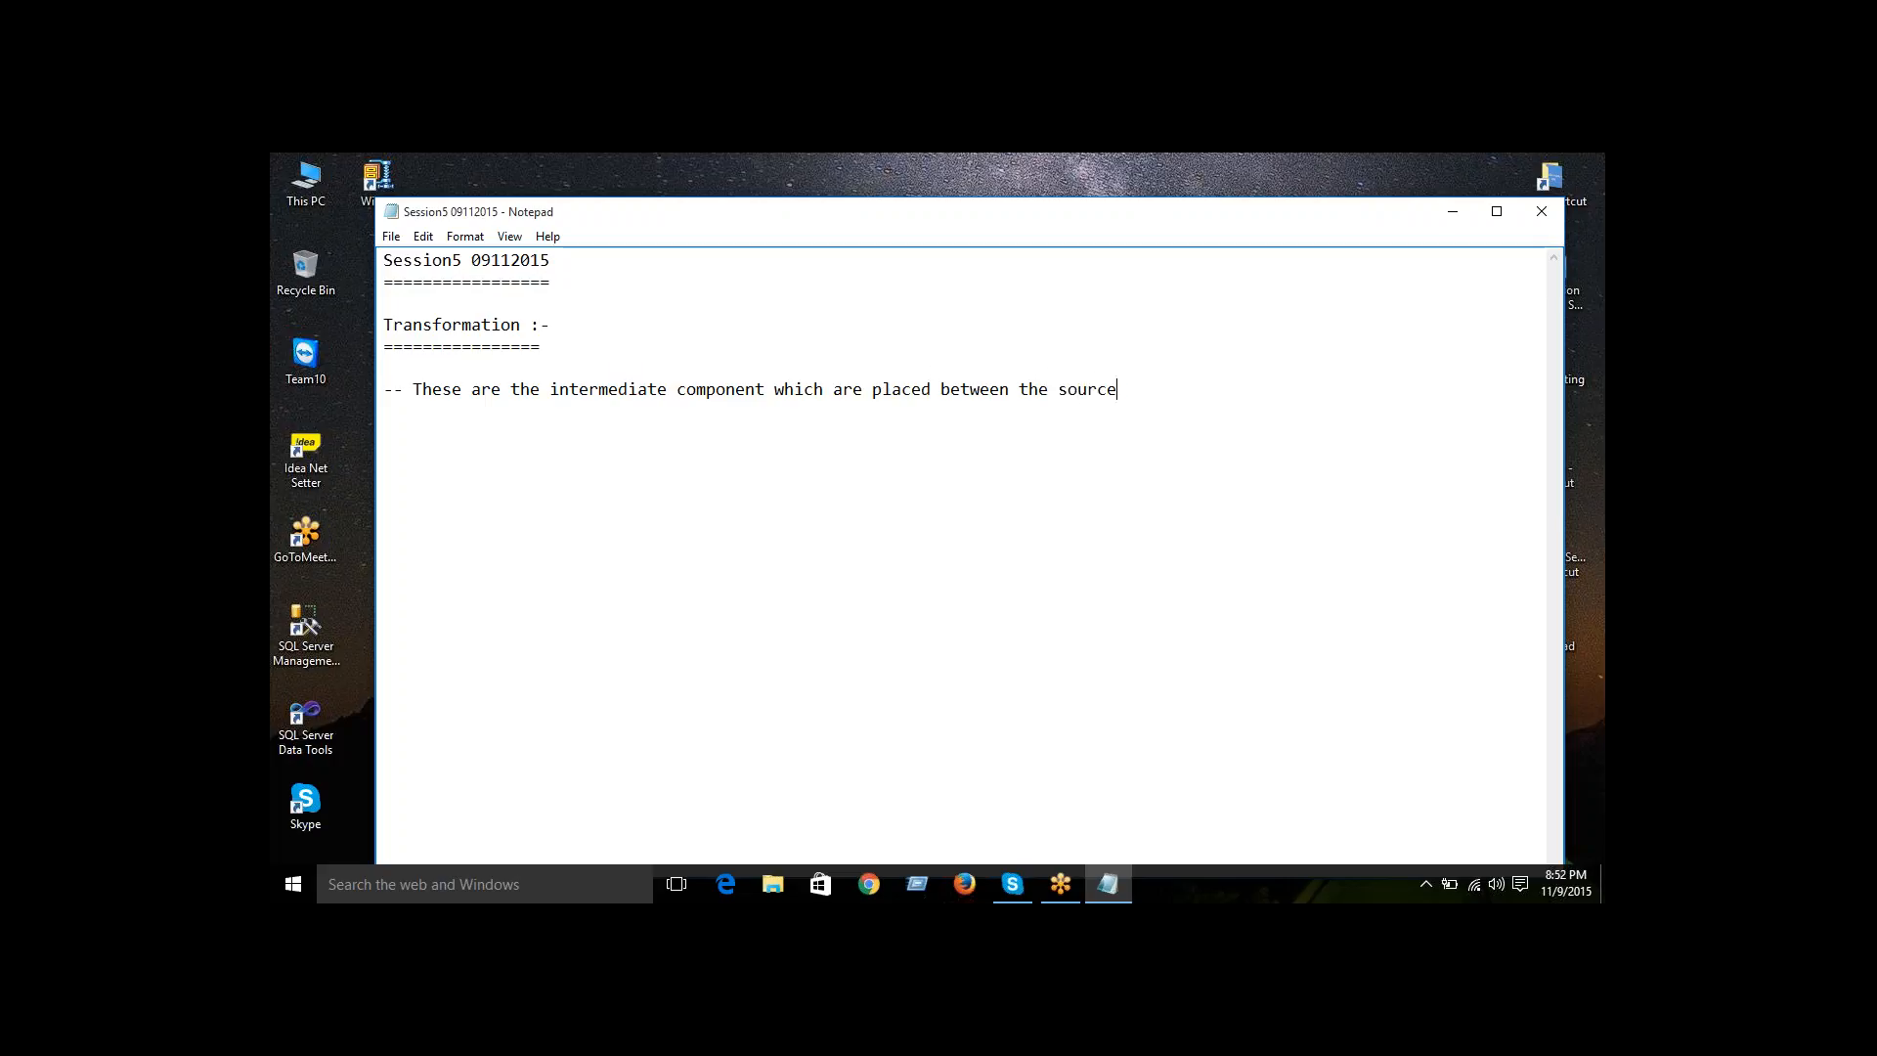
key(BackSpace)
key(BackSpace)
key(BackSpace)
text(and de)
text(ination for performaing)
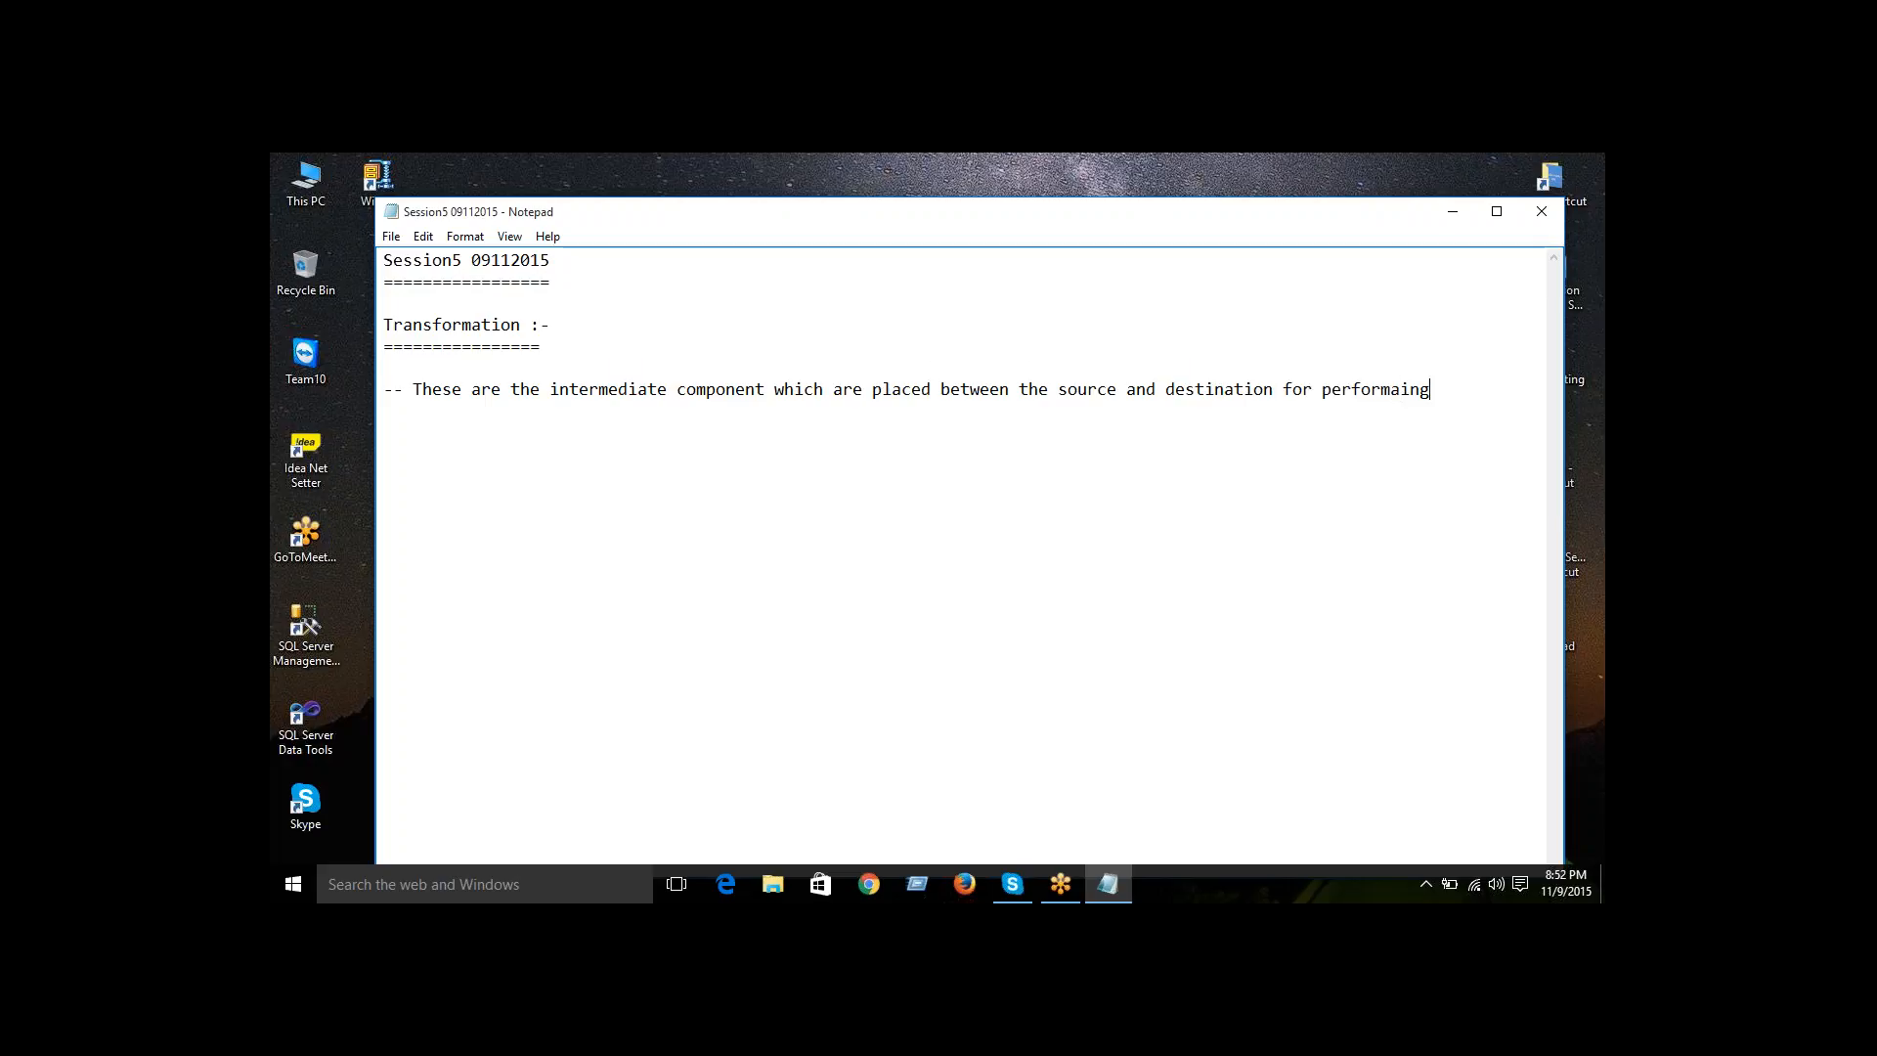
- Finish the definition with "the data operations.", wrapping "data operations." onto an indented second line, and leave blank lines below it
text( the  data transforma)
key(BackSpace)
key(BackSpace)
key(BackSpace)
key(BackSpace)
key(BackSpace)
key(BackSpace)
key(BackSpace)
key(BackSpace)
key(BackSpace)
key(BackSpace)
text(per)
key(BackSpace)
key(BackSpace)
key(BackSpace)
text(operations.)
key(Return)
key(Return)
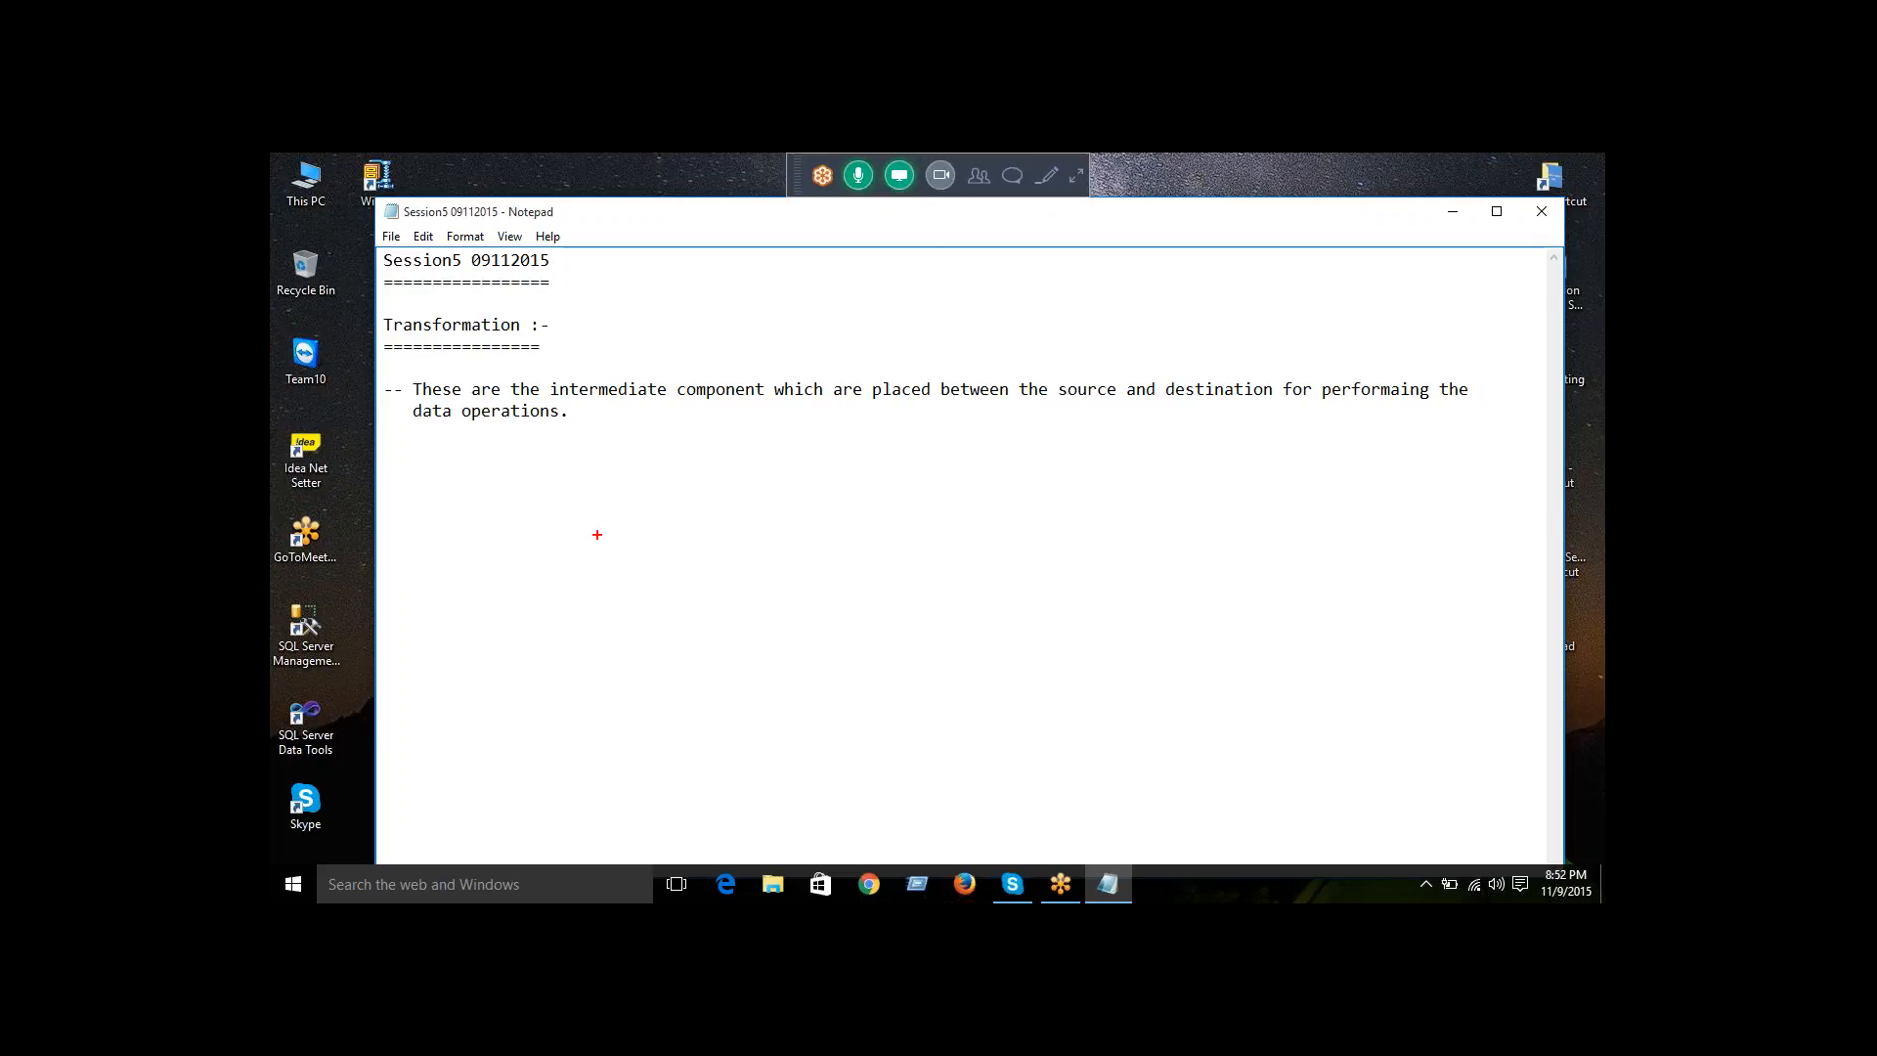
- Sketch a source box labelled S and a destination box labelled D beneath the definition, with a check mark beside each
mouse_move(781, 449)
mouse_down()
mouse_move(804, 533)
mouse_move(934, 515)
mouse_move(898, 421)
mouse_move(778, 448)
mouse_up()
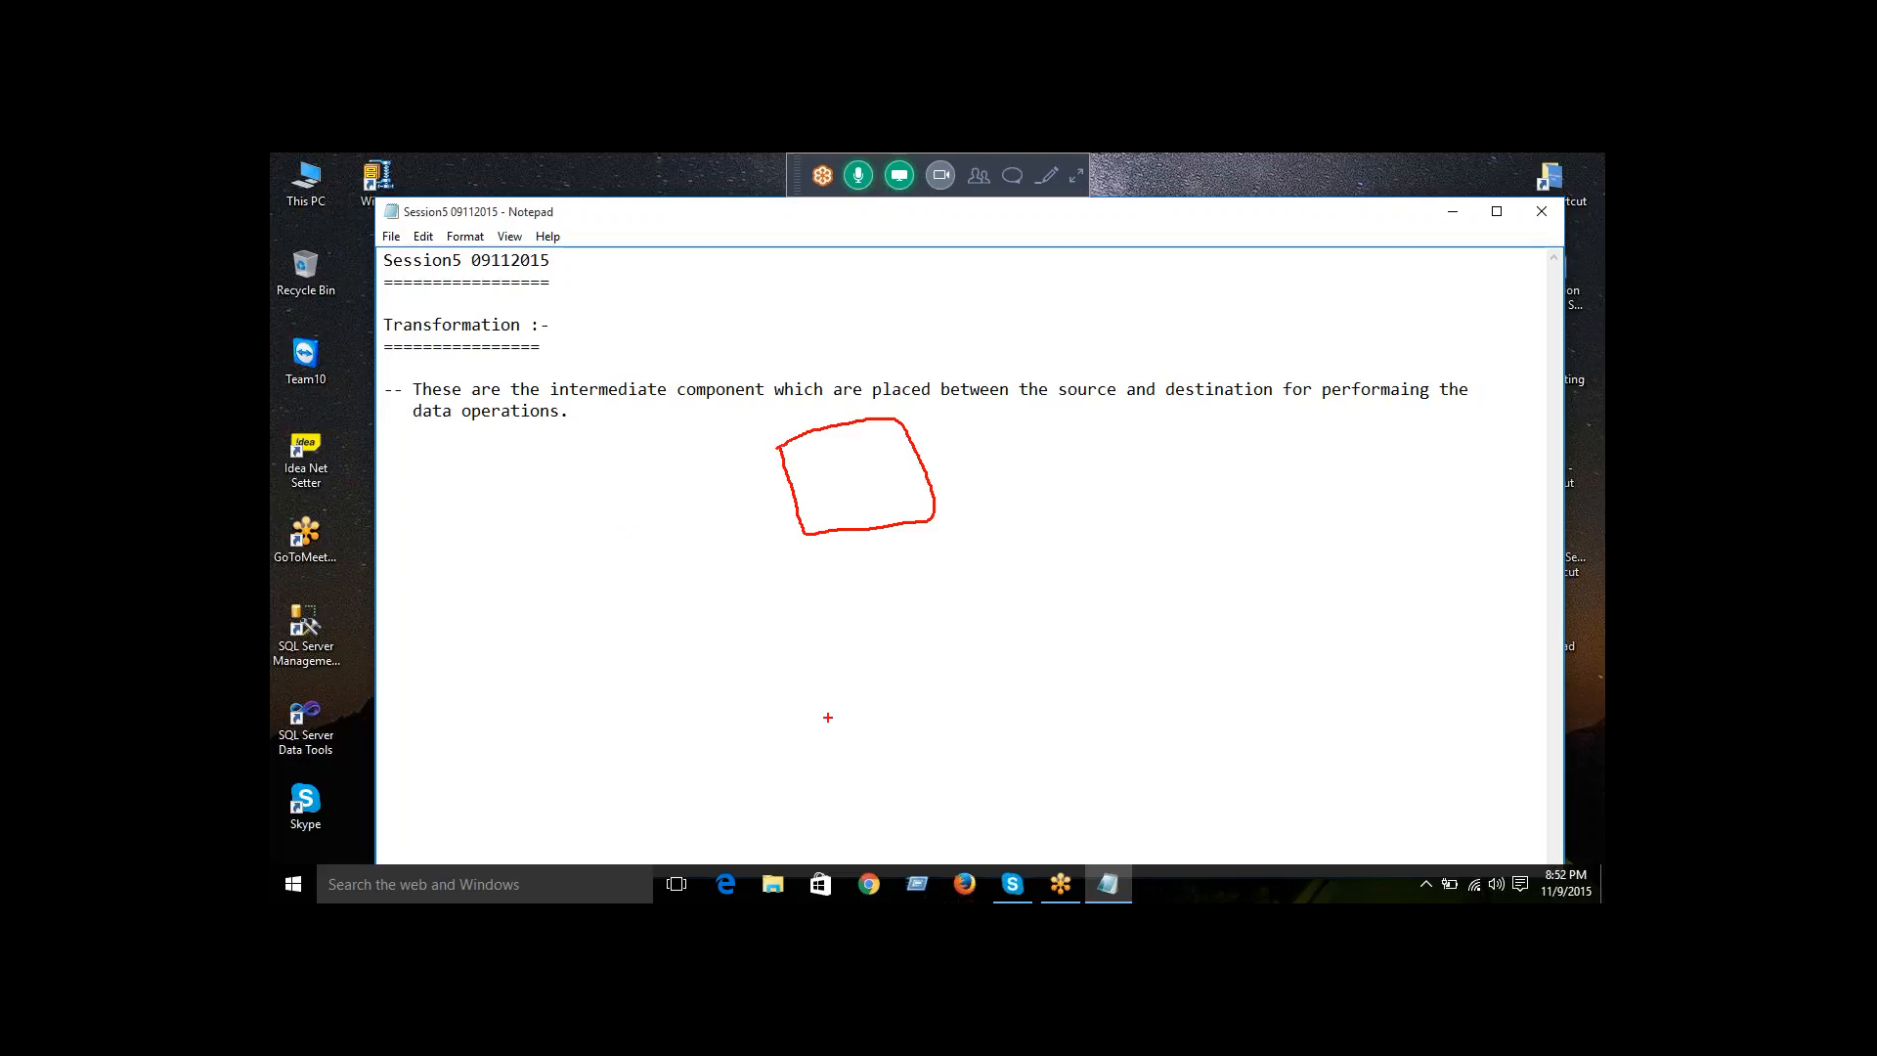
mouse_move(834, 705)
mouse_down()
mouse_move(983, 728)
mouse_move(983, 777)
mouse_move(834, 756)
mouse_move(850, 696)
mouse_up()
drag(856, 456, 839, 496)
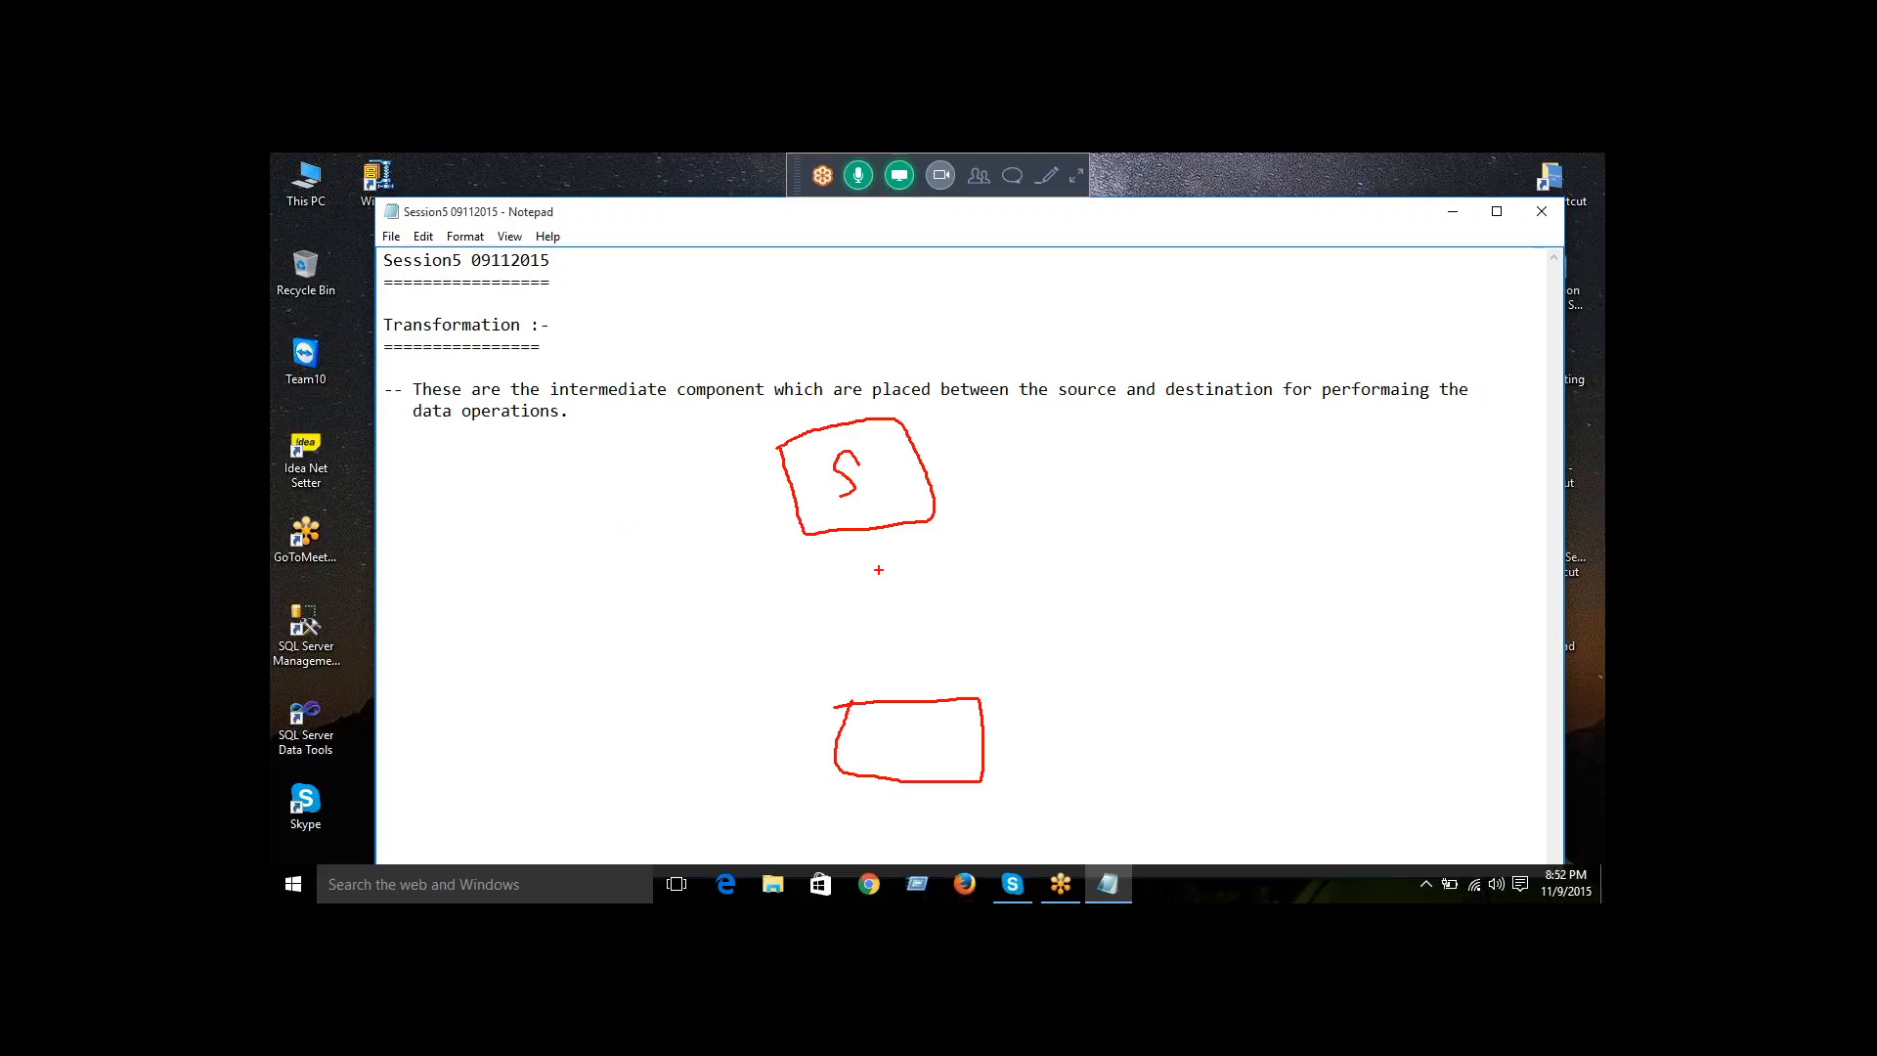
mouse_move(900, 722)
mouse_down()
mouse_move(919, 745)
mouse_move(897, 745)
mouse_up()
drag(951, 456, 1015, 429)
mouse_move(1000, 733)
mouse_down()
mouse_move(1010, 748)
mouse_move(1046, 685)
mouse_up()
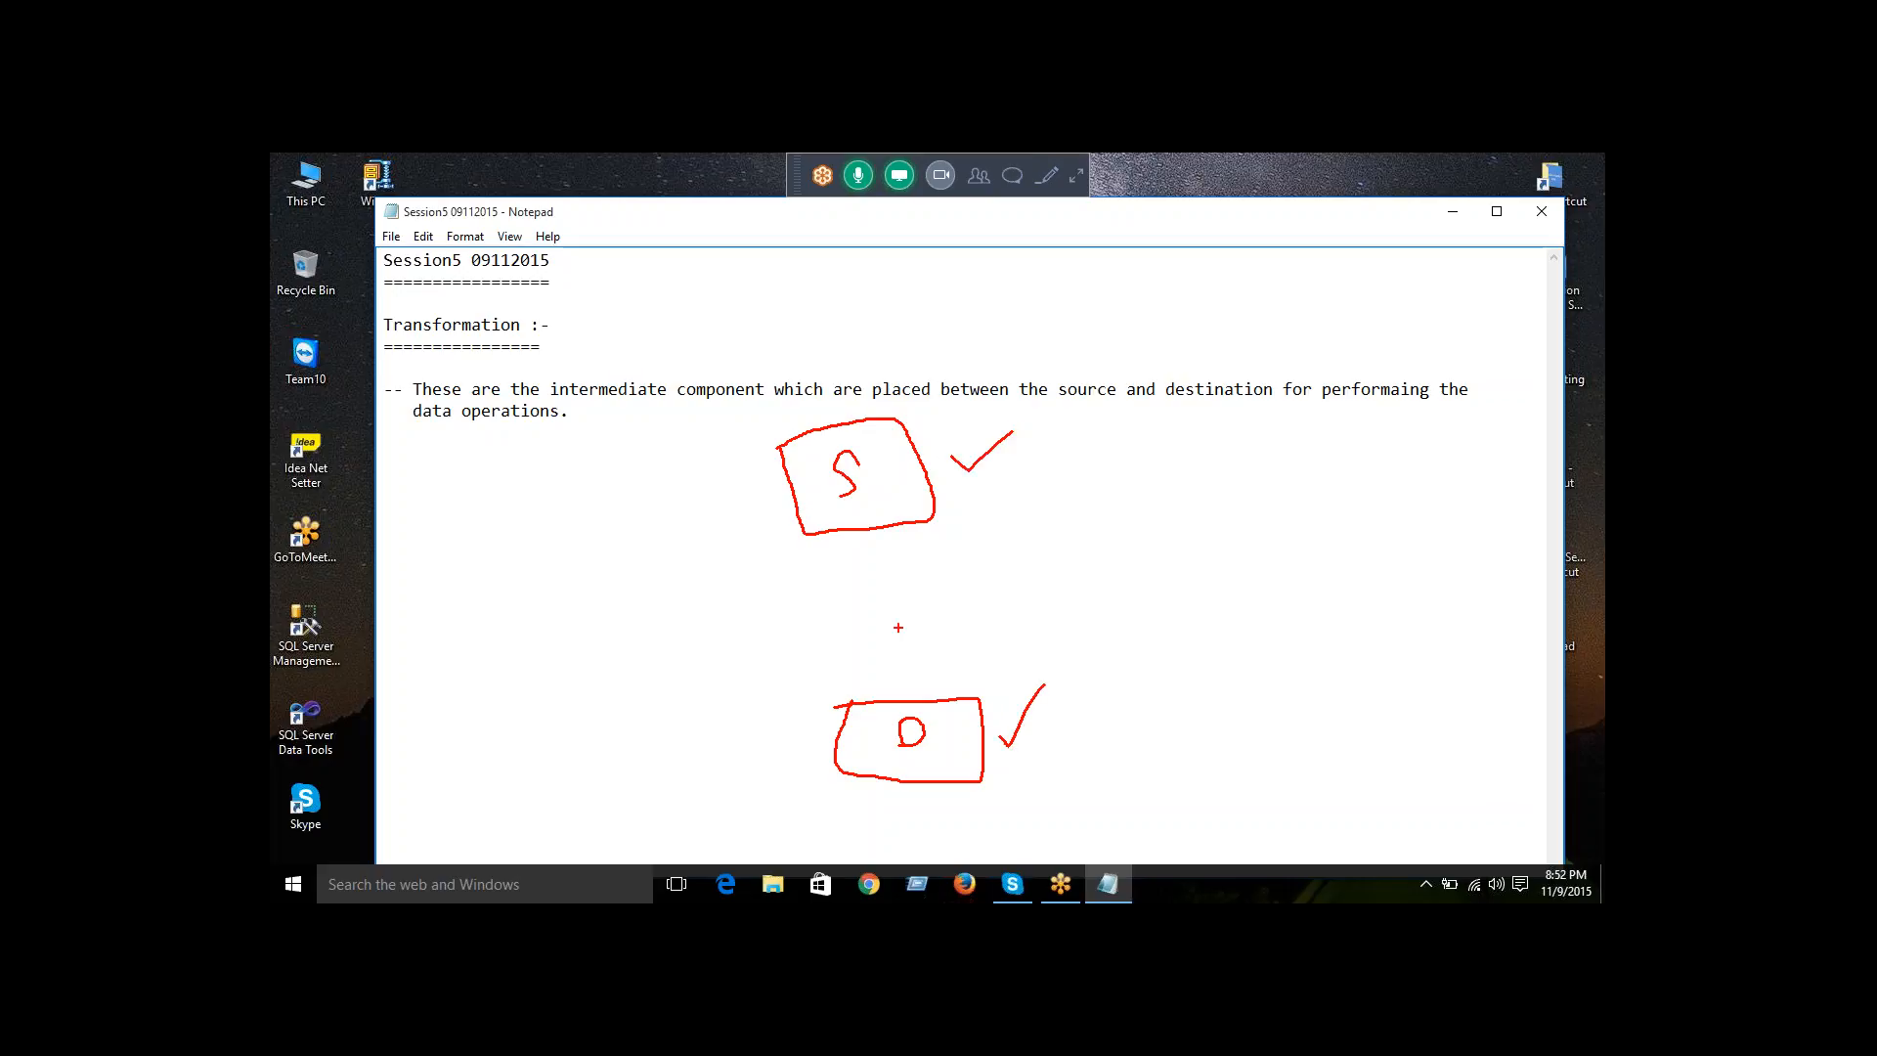
- Sketch a box labelled T linking the S and D boxes, emphasize it with circles and flow arrows, and clear the drawing
mouse_move(913, 588)
mouse_down()
mouse_move(853, 596)
mouse_move(866, 636)
mouse_move(964, 620)
mouse_move(944, 589)
mouse_move(894, 592)
mouse_move(919, 680)
mouse_up()
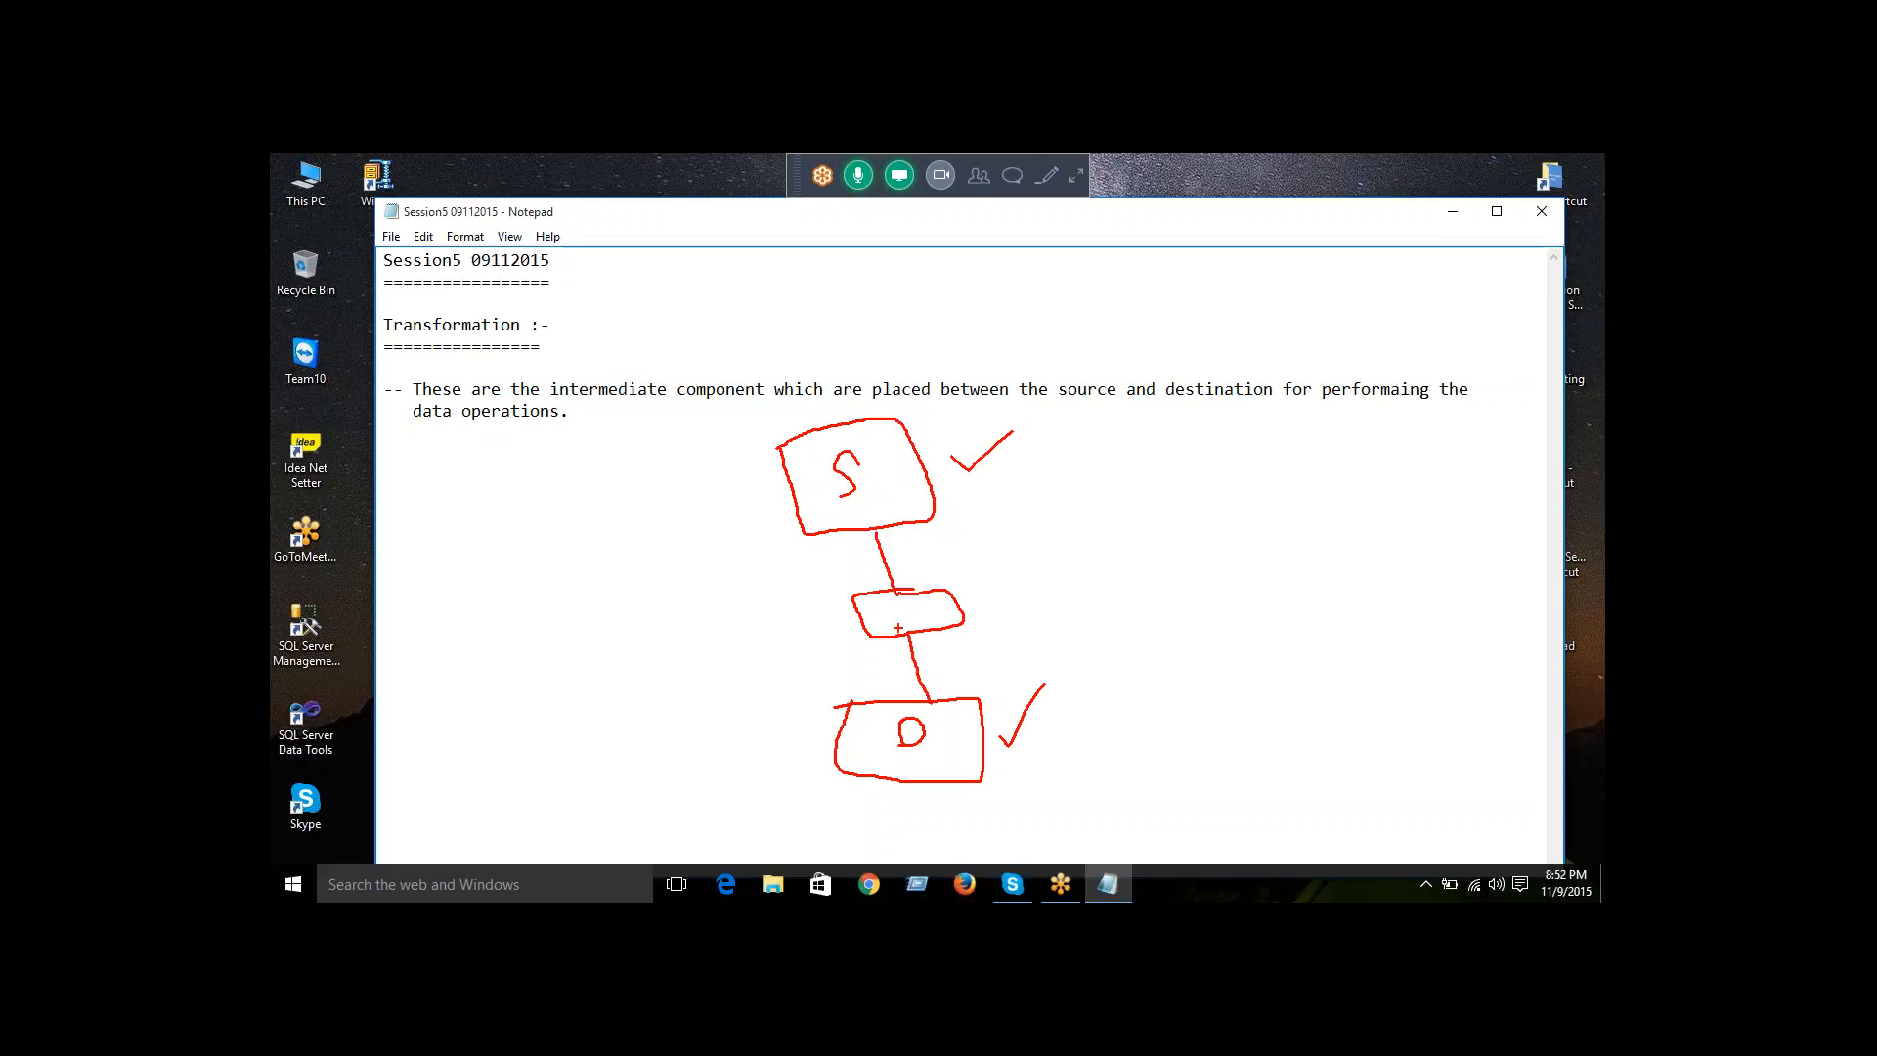
mouse_move(888, 603)
mouse_down()
mouse_move(894, 632)
mouse_move(900, 601)
mouse_up()
drag(809, 481, 833, 469)
drag(877, 759, 924, 729)
mouse_move(983, 608)
mouse_down()
mouse_move(971, 577)
mouse_move(841, 574)
mouse_move(895, 645)
mouse_move(975, 577)
mouse_up()
drag(887, 473, 940, 576)
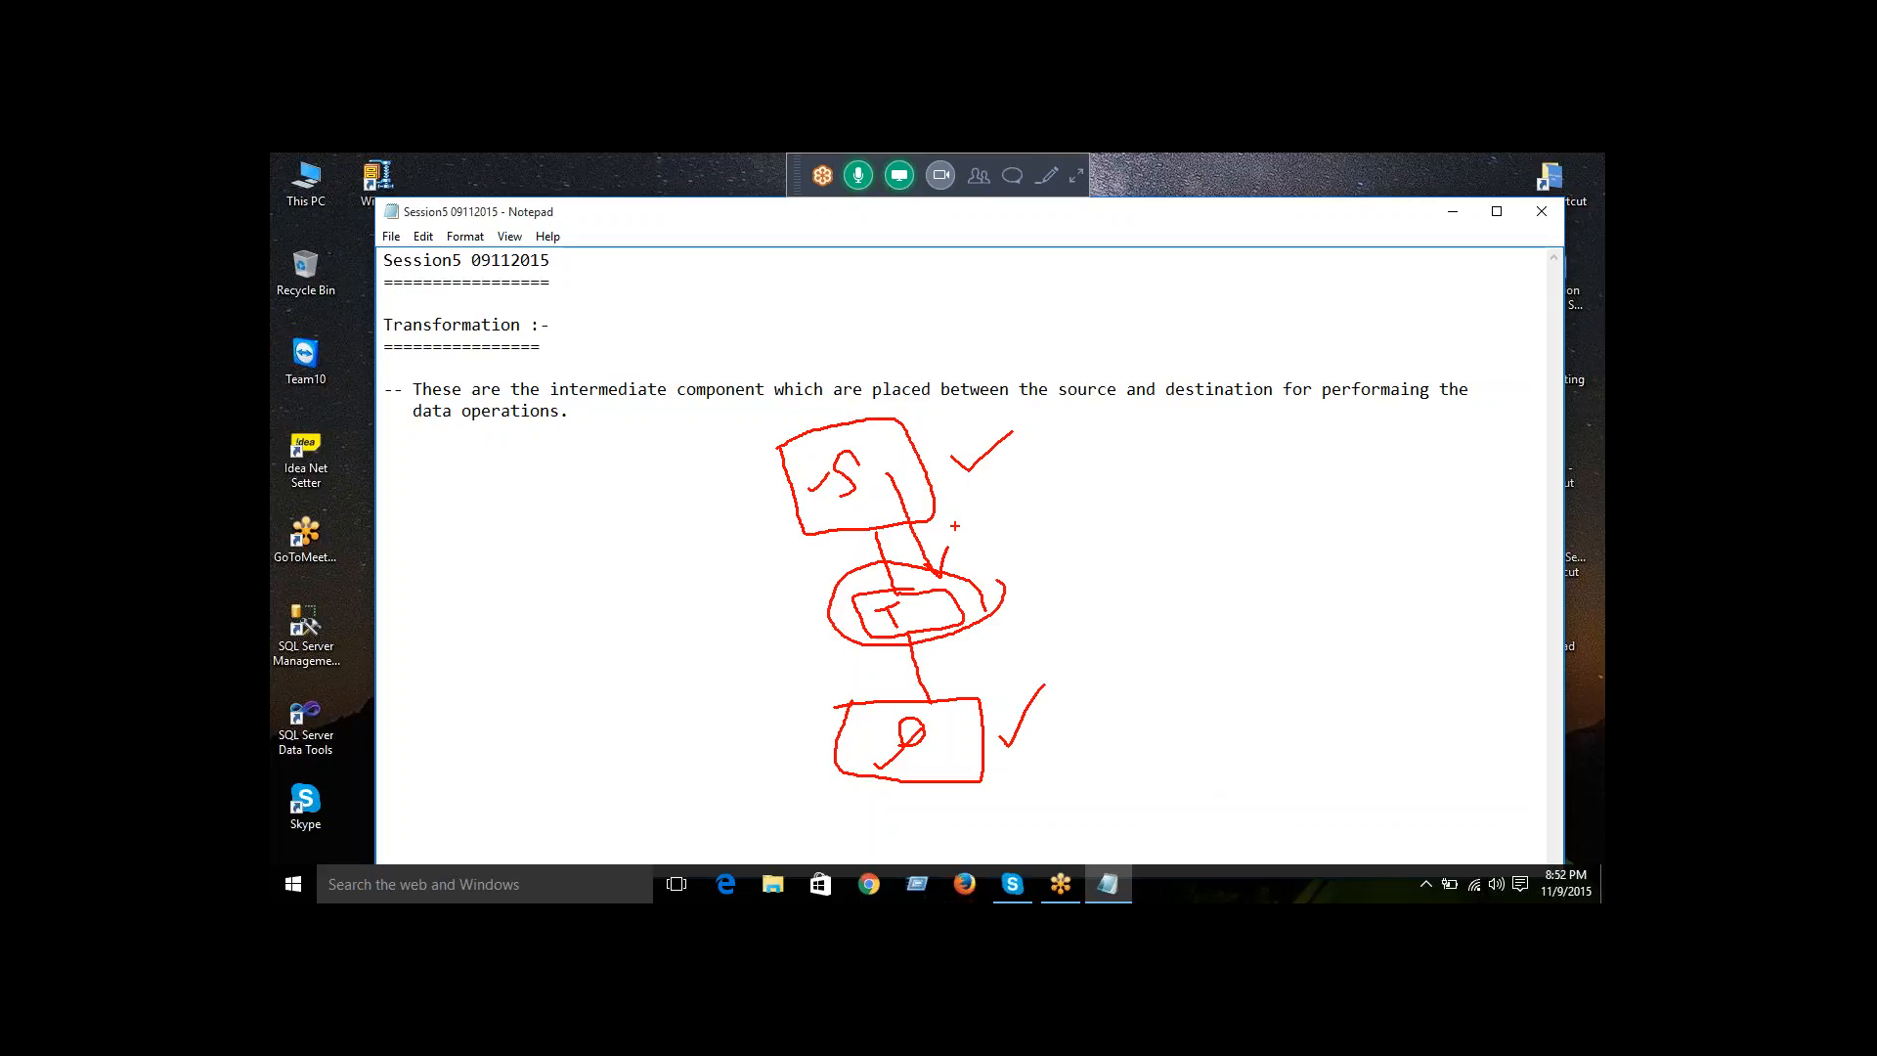
drag(934, 634, 945, 698)
mouse_move(949, 601)
mouse_down()
mouse_move(923, 568)
mouse_move(885, 638)
mouse_move(947, 548)
mouse_up()
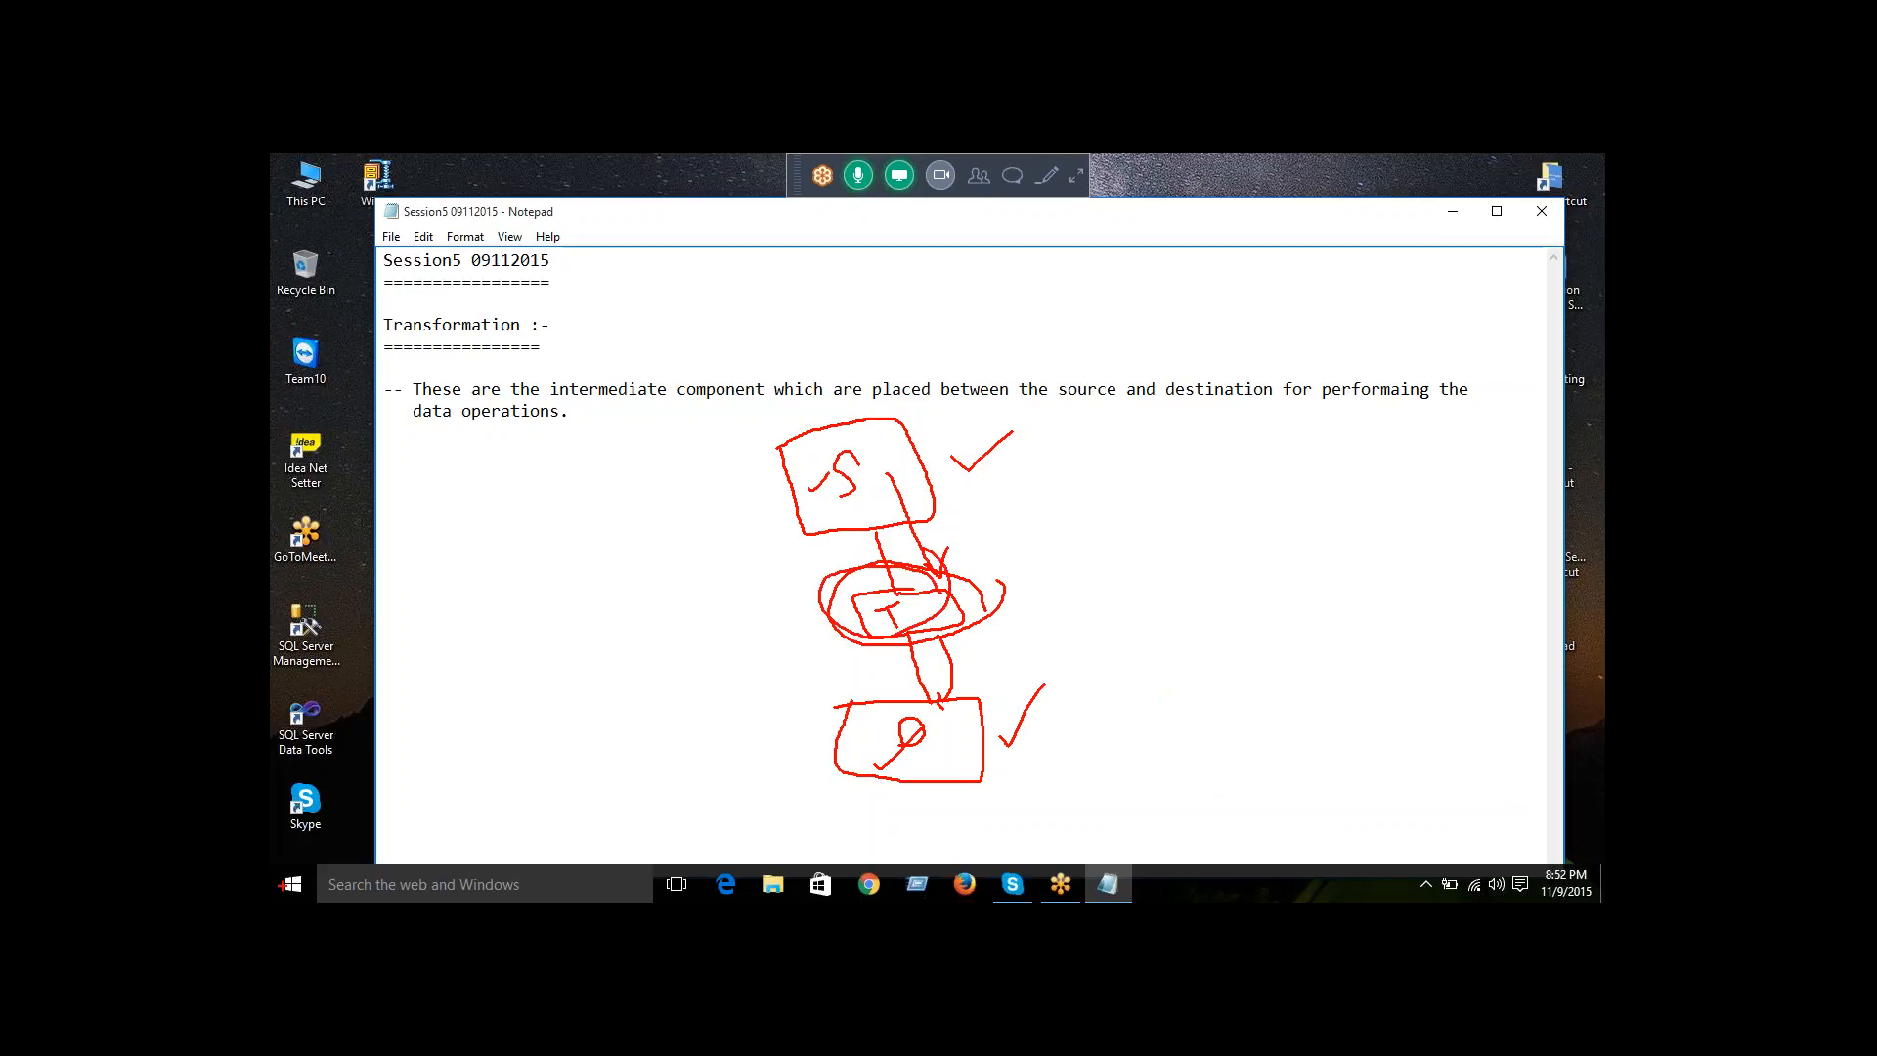
key(Escape)
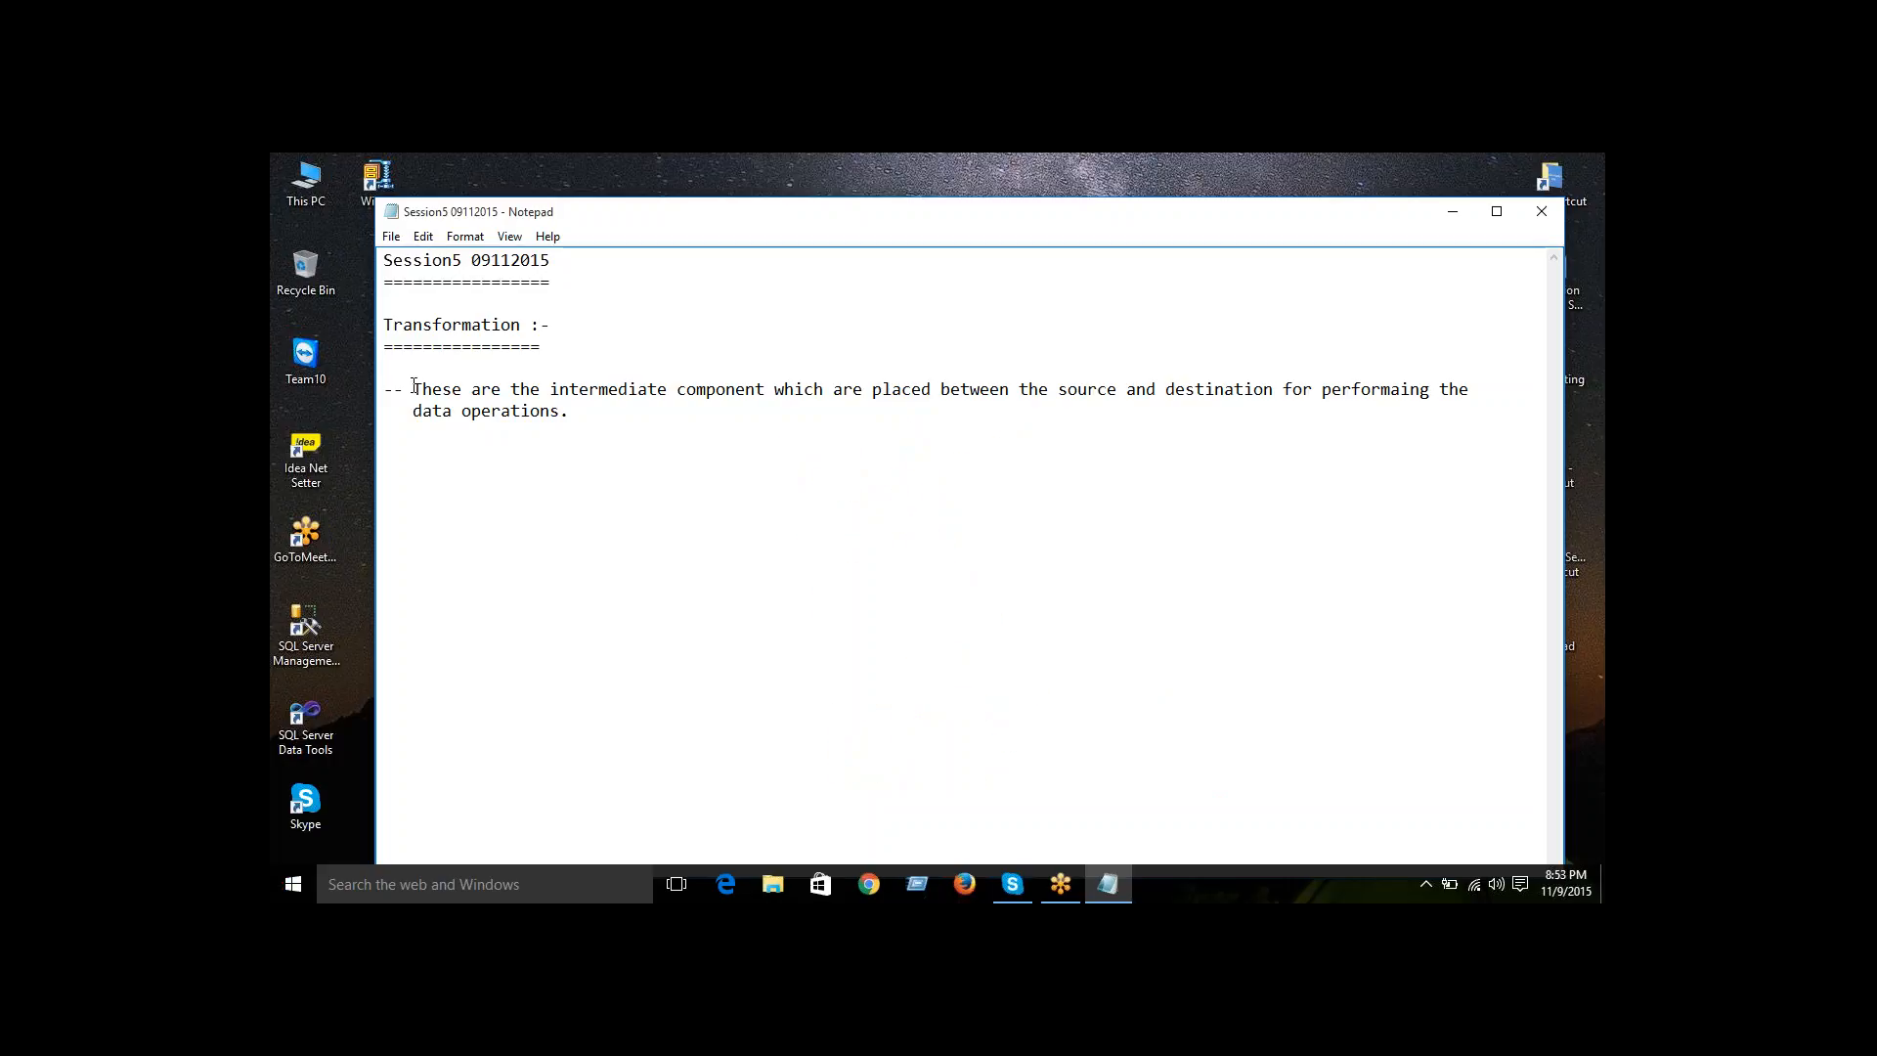
- Add the line "-- these are 2 types" and the first list item "1.Synchronous Transformations" below the definition
key(Return)
text(-- these are 2 types)
key(Return)
text(1.Synchronous)
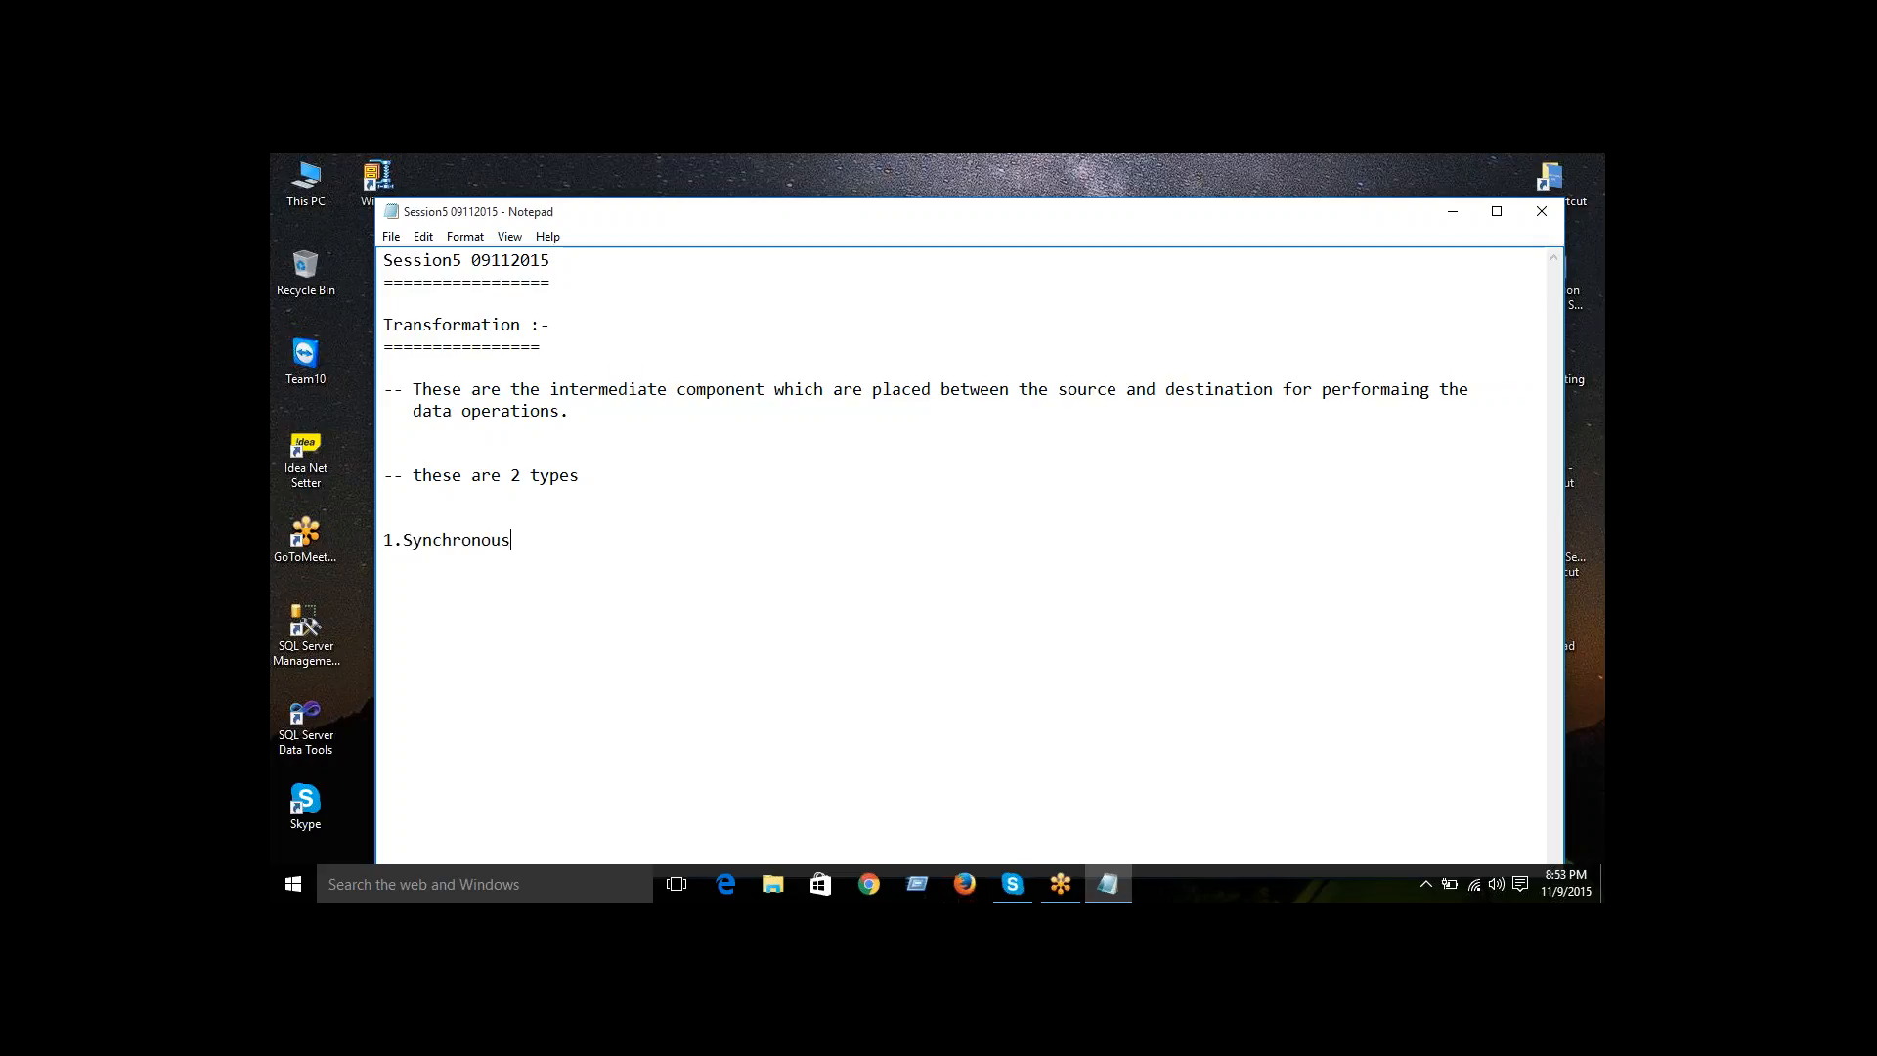
text( Transor)
key(BackSpace)
key(BackSpace)
text(formations)
- Add the second list item "2.Asynchronous Tranformations" below the first, followed by a new line
key(Return)
text(2.Ays)
key(BackSpace)
key(BackSpace)
text(synchronous )
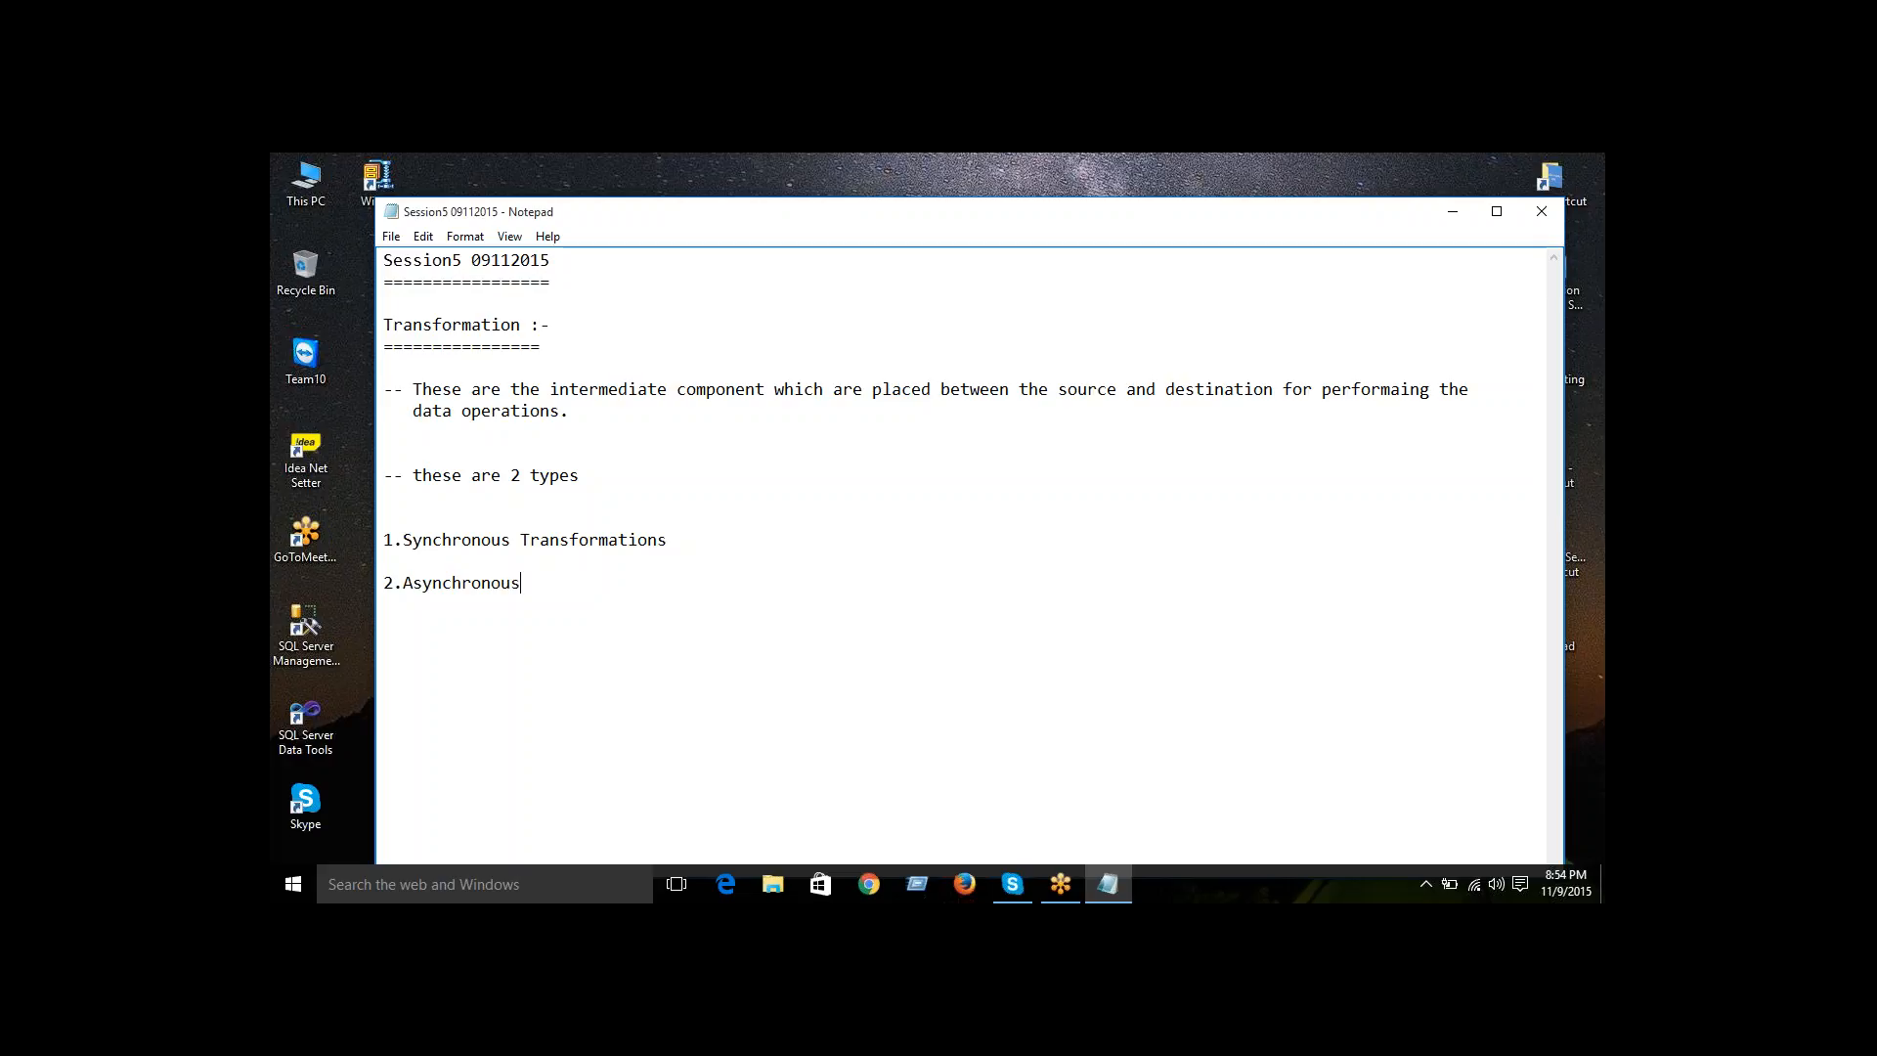
text(Tranformations)
key(Return)
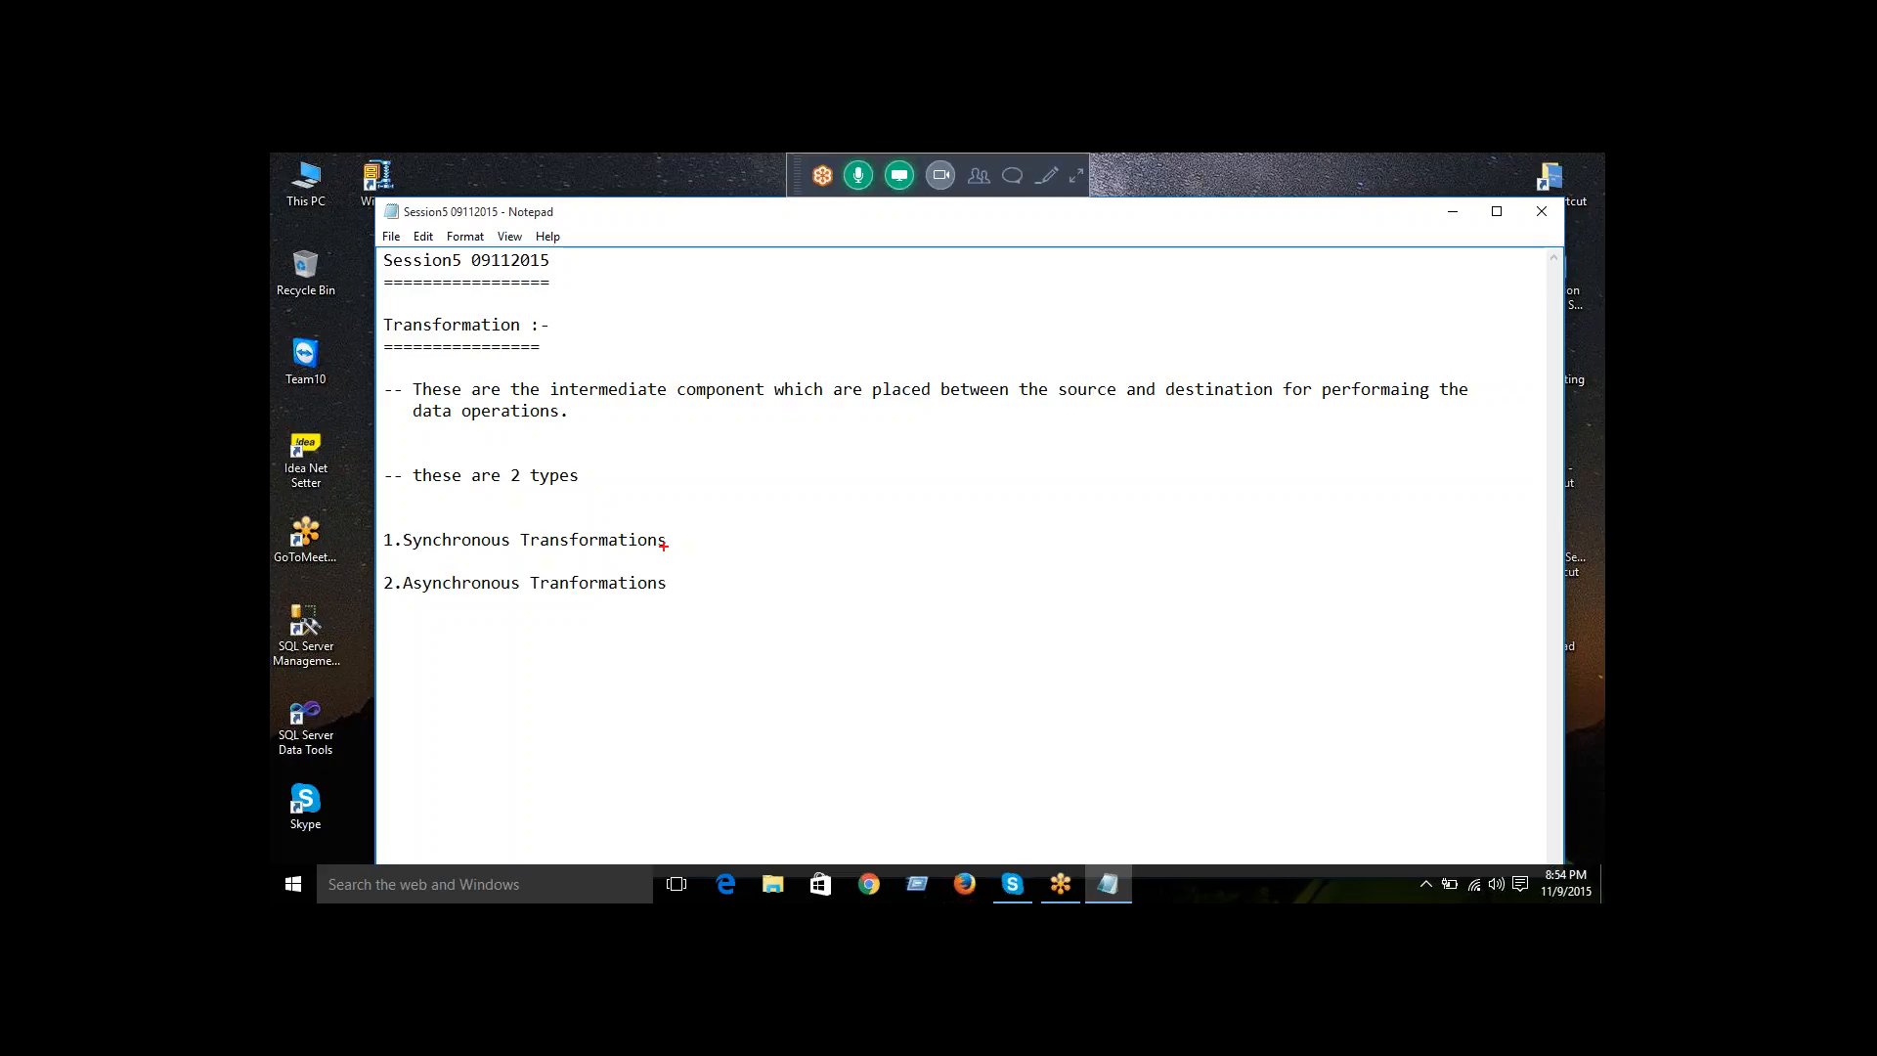
- Mark the Synchronous Transformations item with a line and sketch a flow from a 100 box through a T box to another 100 box
drag(675, 536, 774, 526)
mouse_move(997, 424)
mouse_down()
mouse_move(1152, 434)
mouse_move(1153, 508)
mouse_move(997, 497)
mouse_move(1000, 419)
mouse_move(1023, 468)
mouse_move(1074, 463)
mouse_move(1056, 456)
mouse_move(1052, 542)
mouse_move(1110, 580)
mouse_move(1027, 631)
mouse_move(1100, 629)
mouse_move(1125, 579)
mouse_move(1082, 568)
mouse_up()
click(1065, 603)
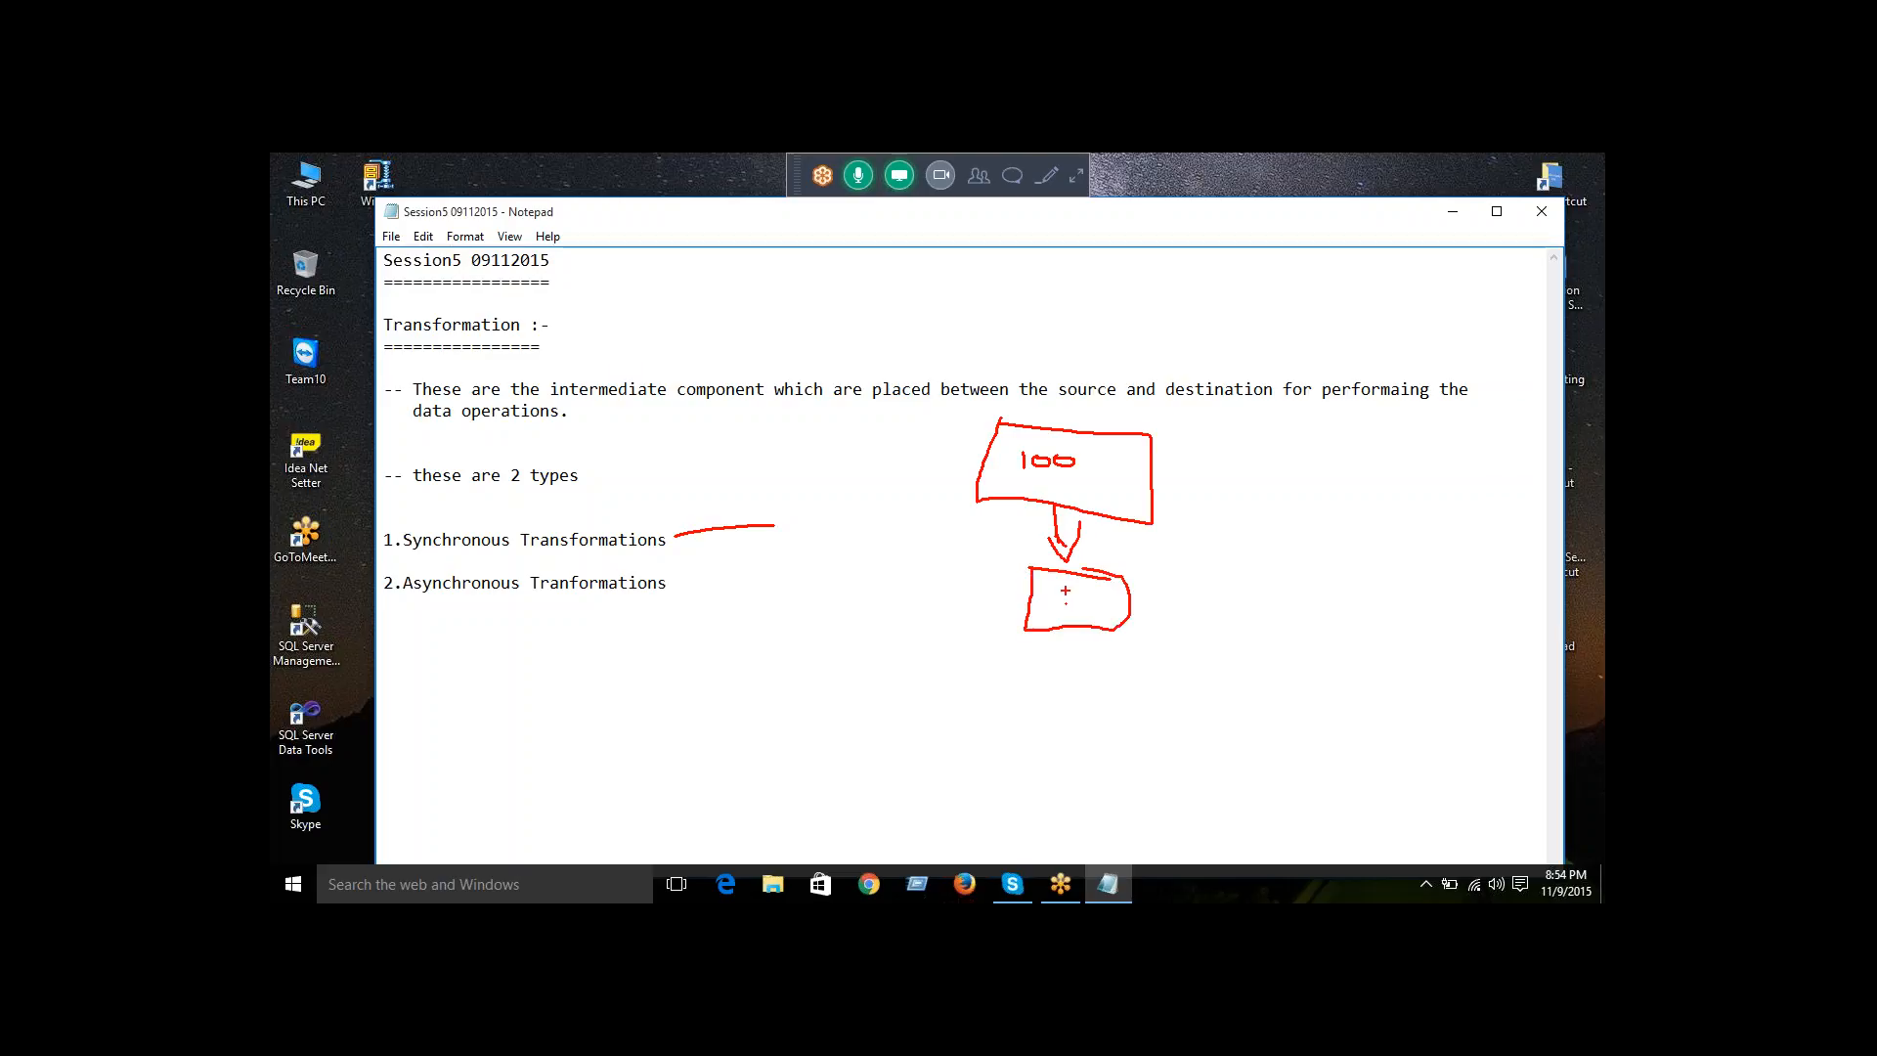
mouse_move(1118, 497)
mouse_down()
mouse_move(1132, 522)
mouse_move(1115, 570)
mouse_up()
drag(1052, 596, 1071, 585)
mouse_move(1065, 628)
mouse_down()
mouse_move(1073, 678)
mouse_move(1085, 644)
mouse_up()
mouse_move(1120, 683)
mouse_down()
mouse_move(1021, 684)
mouse_move(1023, 754)
mouse_move(1114, 755)
mouse_move(1132, 704)
mouse_move(1115, 677)
mouse_move(1051, 733)
mouse_move(1086, 714)
mouse_up()
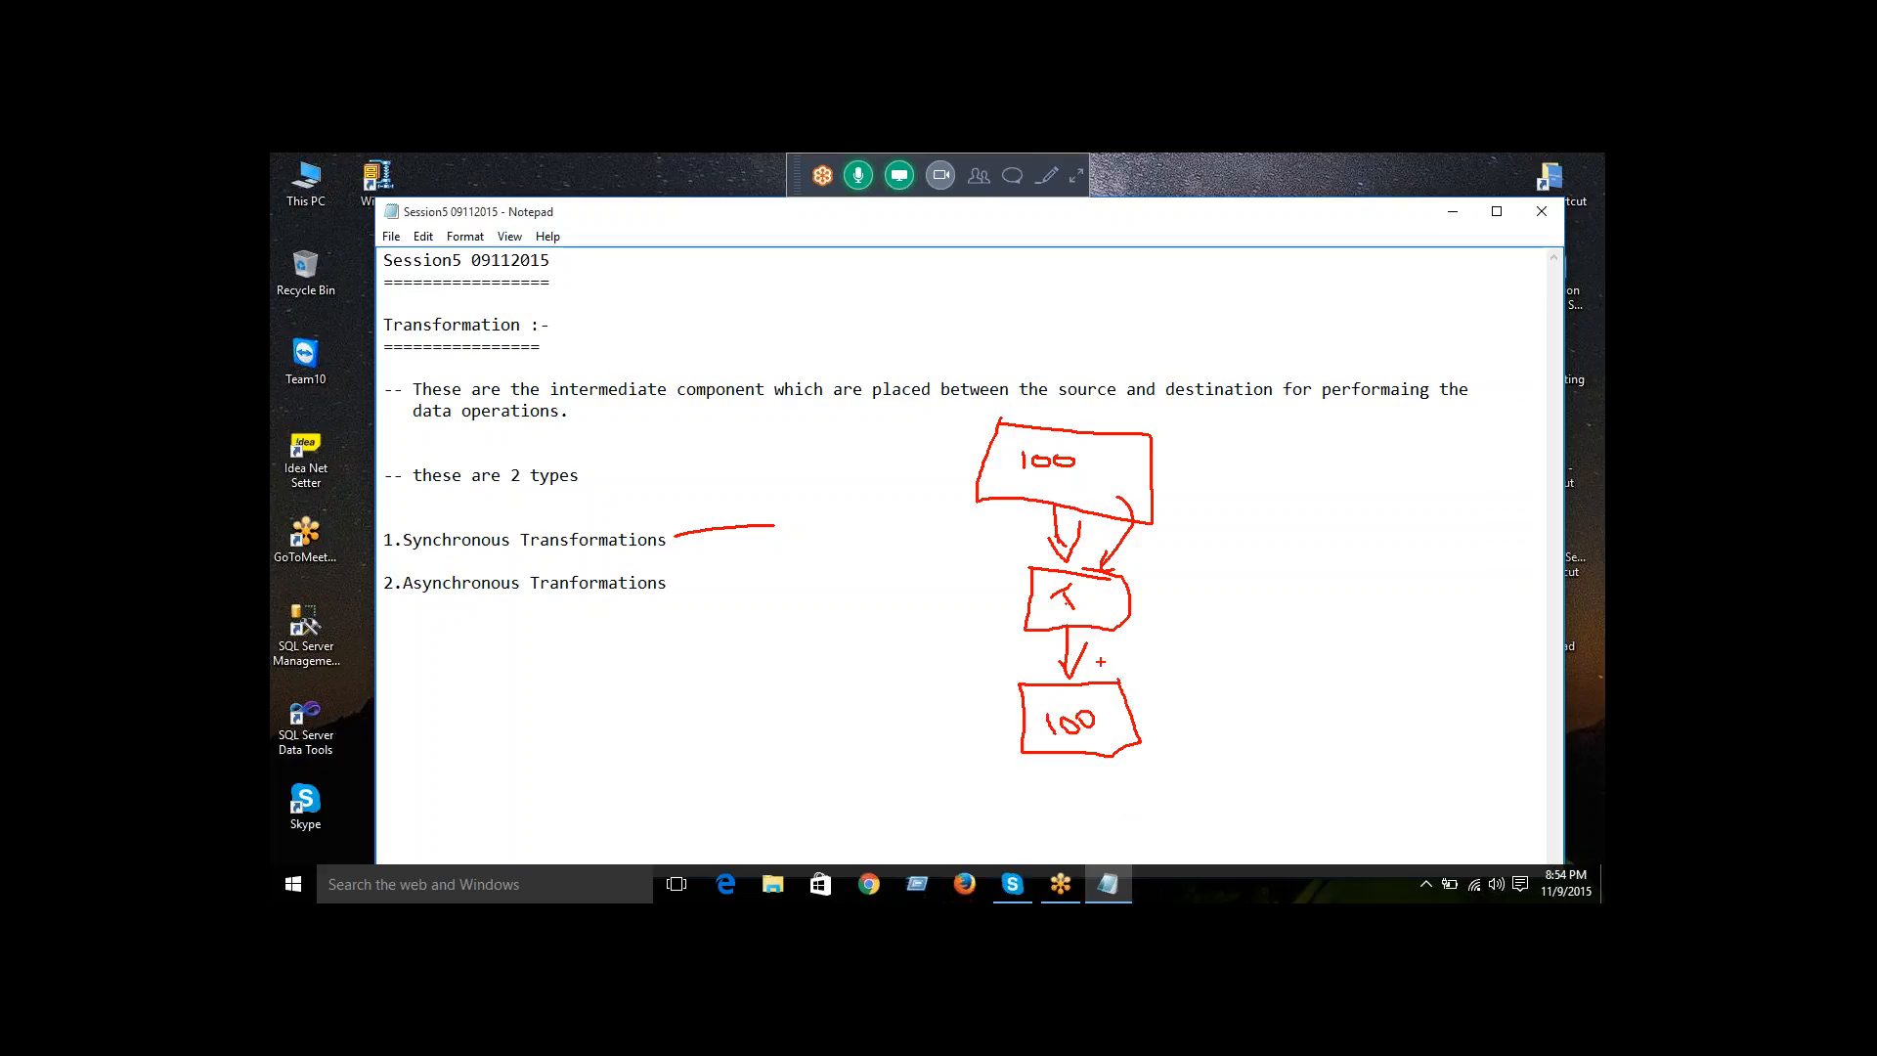
- Check the source box, circle the T box, and label it with a handwritten "synchroniz" note marked by arrows
drag(1117, 466, 1165, 428)
mouse_move(1098, 556)
mouse_down()
mouse_move(983, 593)
mouse_move(1124, 601)
mouse_move(1079, 563)
mouse_move(1134, 616)
mouse_move(1124, 674)
mouse_up()
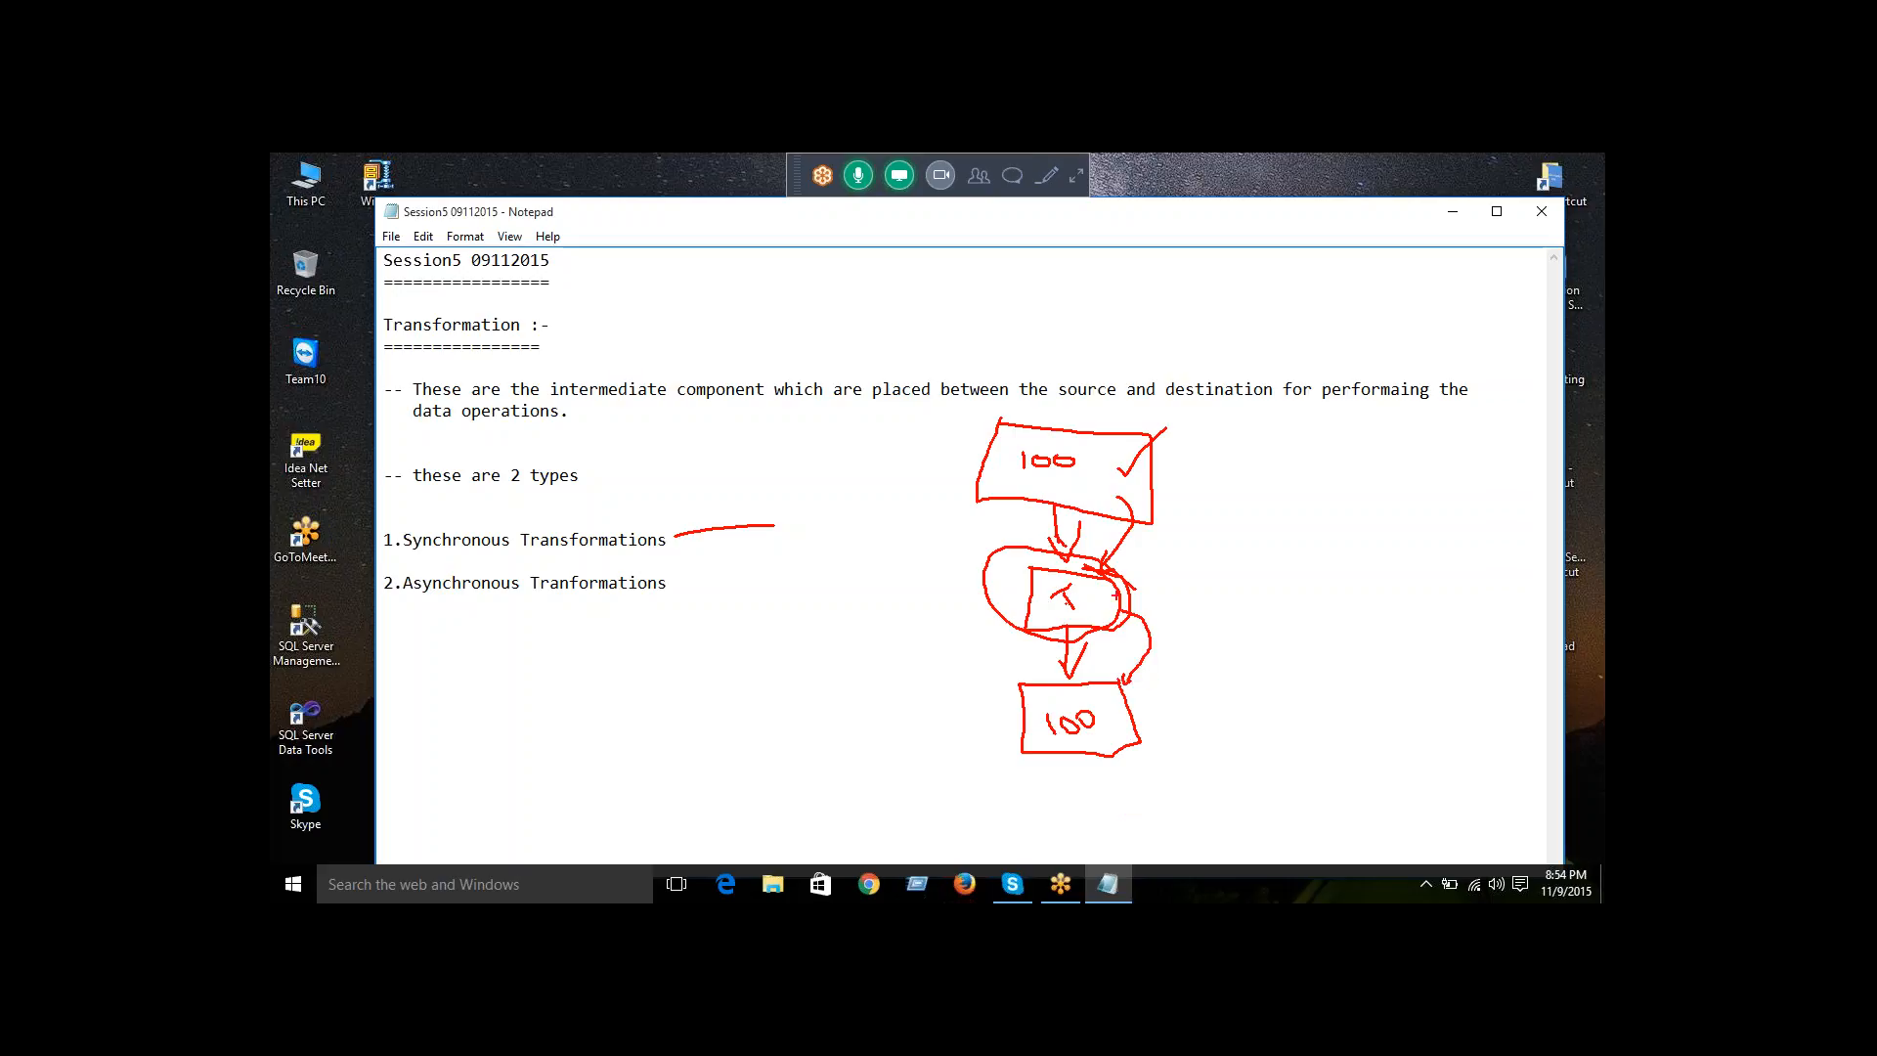
drag(1125, 584, 1234, 516)
mouse_move(1244, 505)
mouse_down()
mouse_move(1265, 558)
mouse_move(1389, 452)
mouse_move(1443, 484)
mouse_move(1463, 468)
mouse_up()
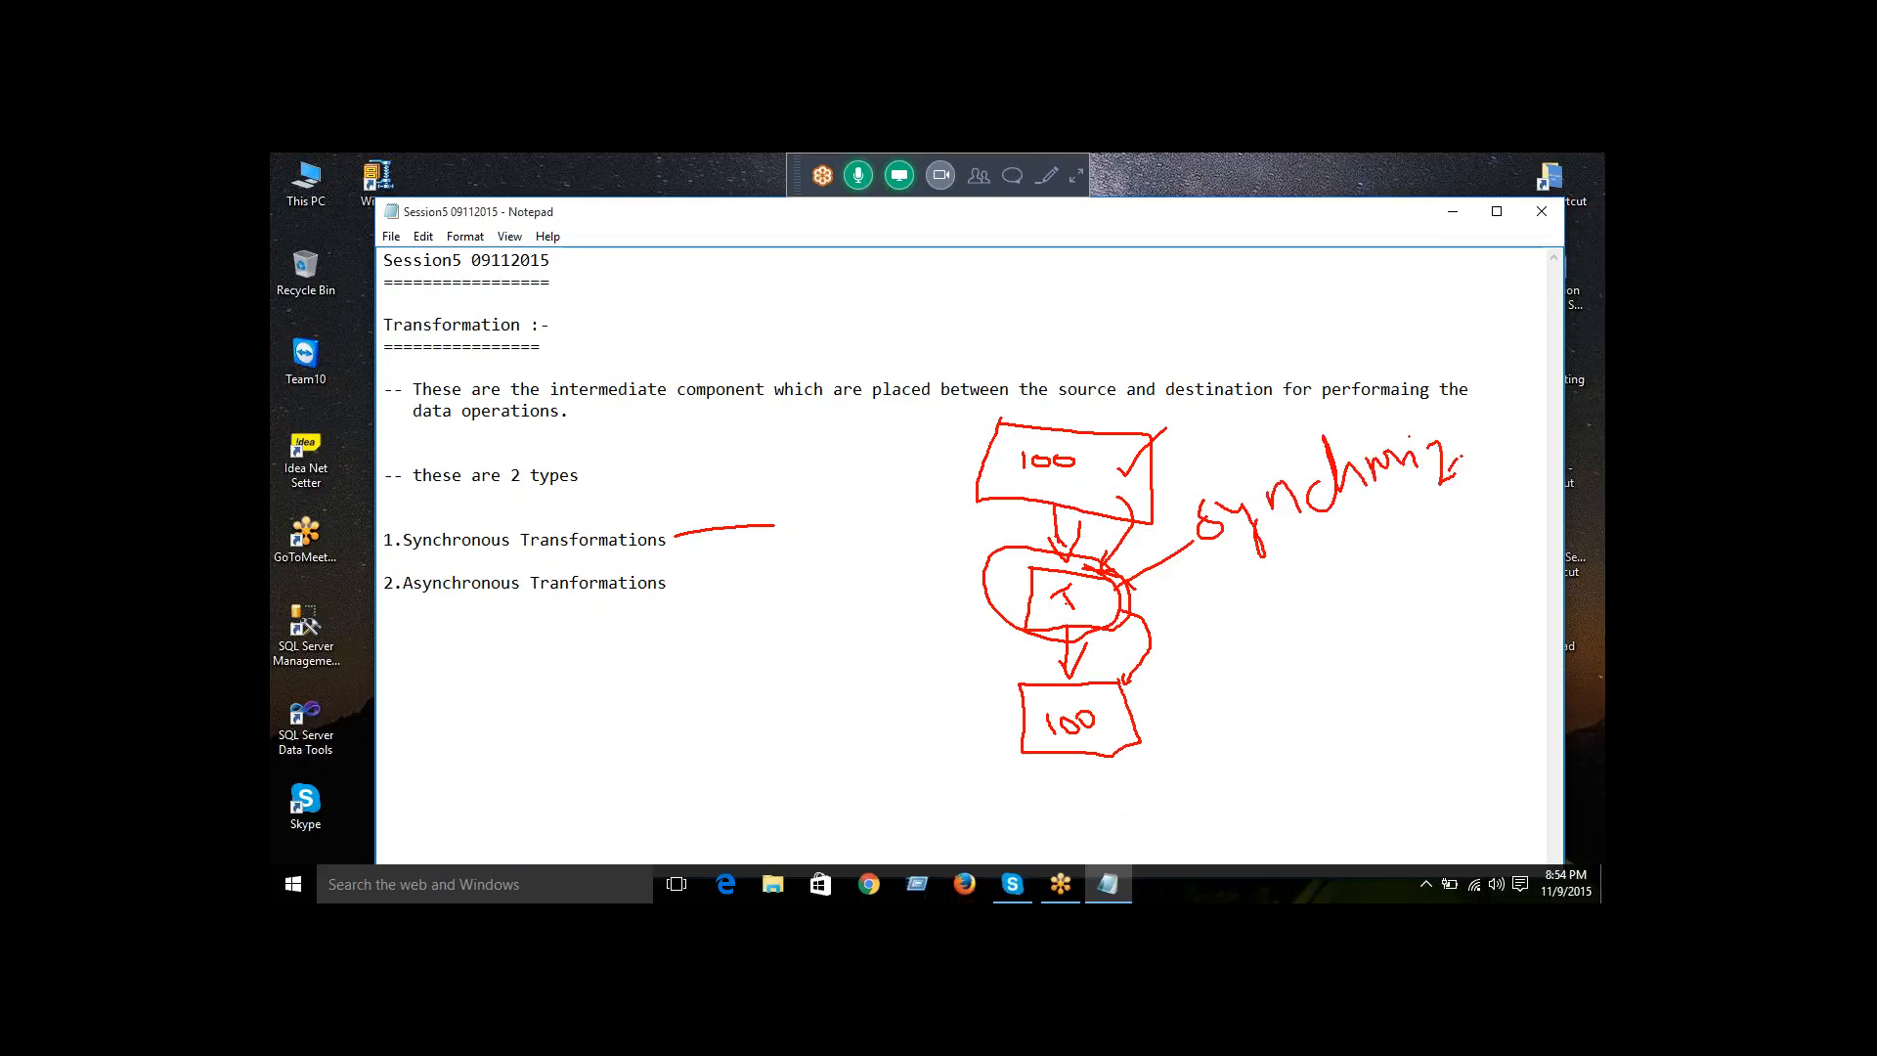
mouse_move(1565, 430)
mouse_down()
mouse_move(1443, 479)
mouse_move(1487, 435)
mouse_up()
- Emphasize the T box and both 100 values with outlines, draw an arrow from source to destination, and clear the drawing
mouse_move(1100, 563)
mouse_down()
mouse_move(1042, 567)
mouse_move(1038, 633)
mouse_move(1106, 633)
mouse_move(1115, 578)
mouse_up()
mouse_move(1047, 557)
mouse_down()
mouse_move(1023, 614)
mouse_move(1123, 636)
mouse_up()
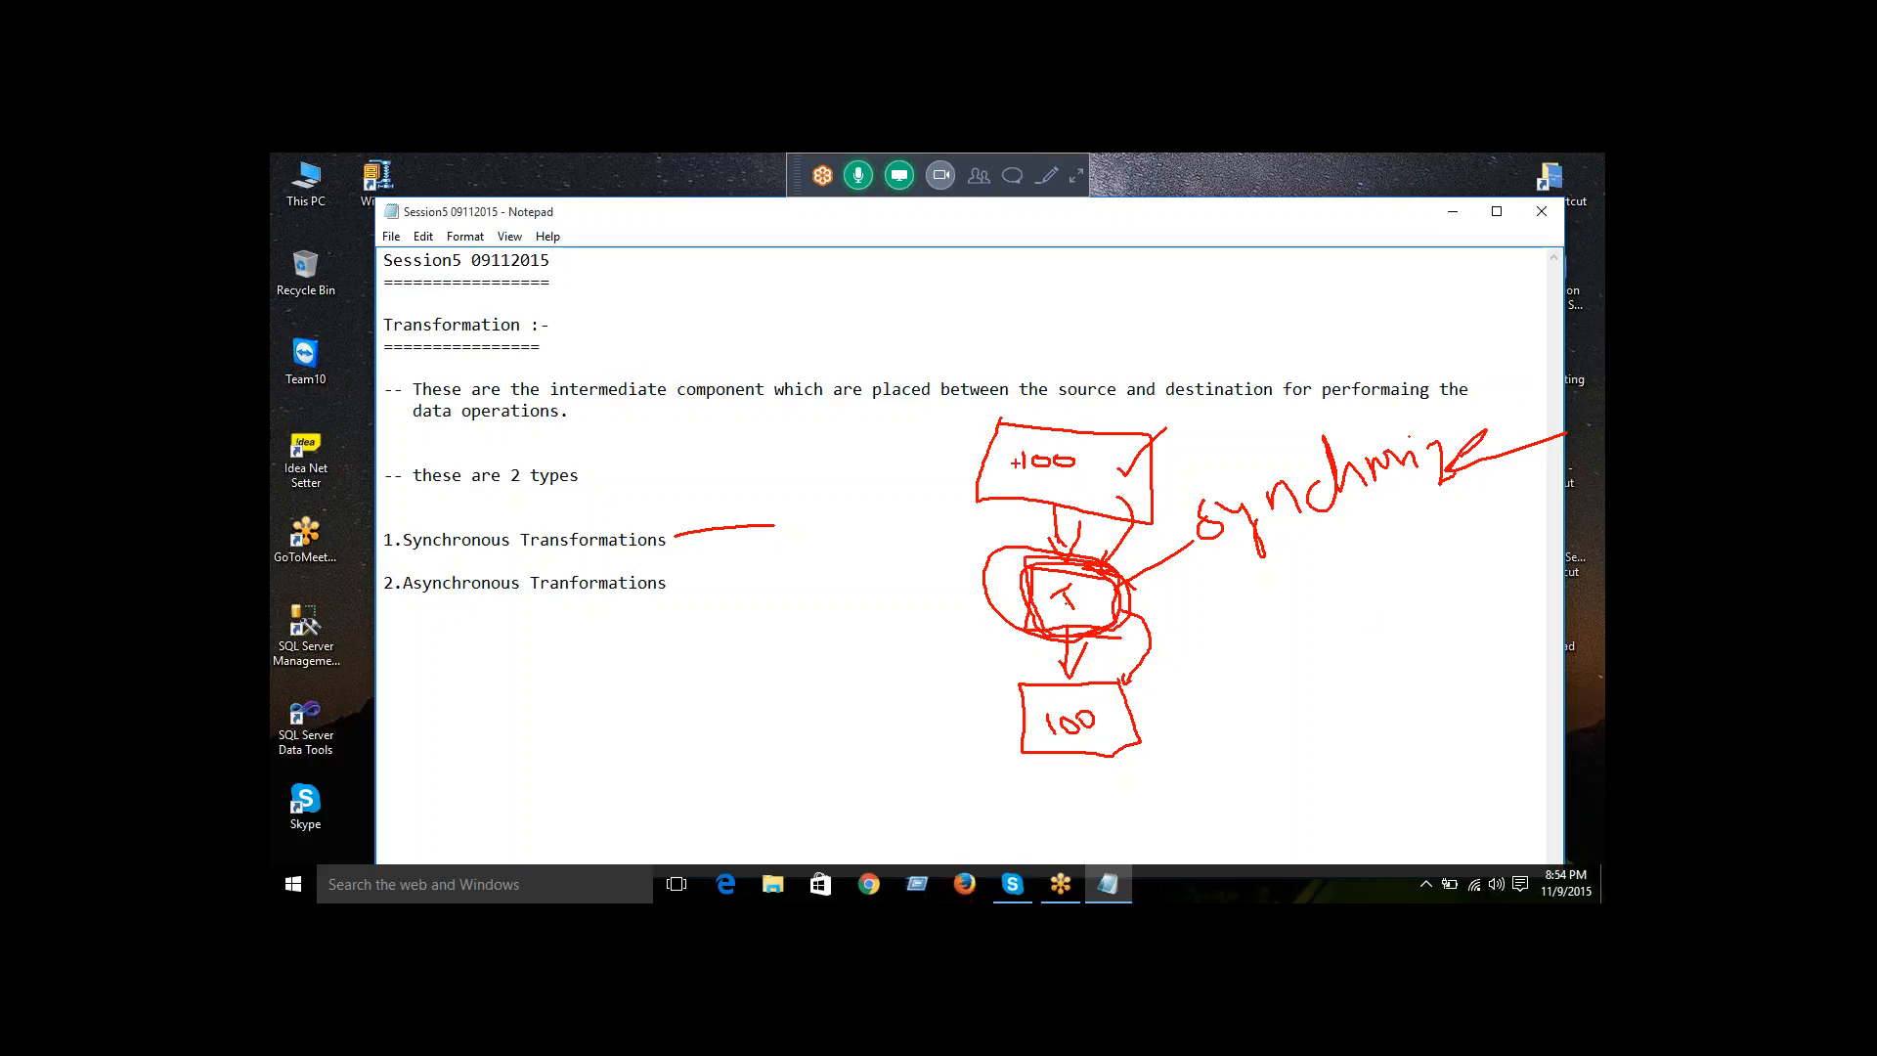
mouse_move(1097, 452)
mouse_down()
mouse_move(1005, 478)
mouse_move(1084, 481)
mouse_move(1090, 453)
mouse_move(983, 461)
mouse_move(965, 631)
mouse_move(1034, 675)
mouse_up()
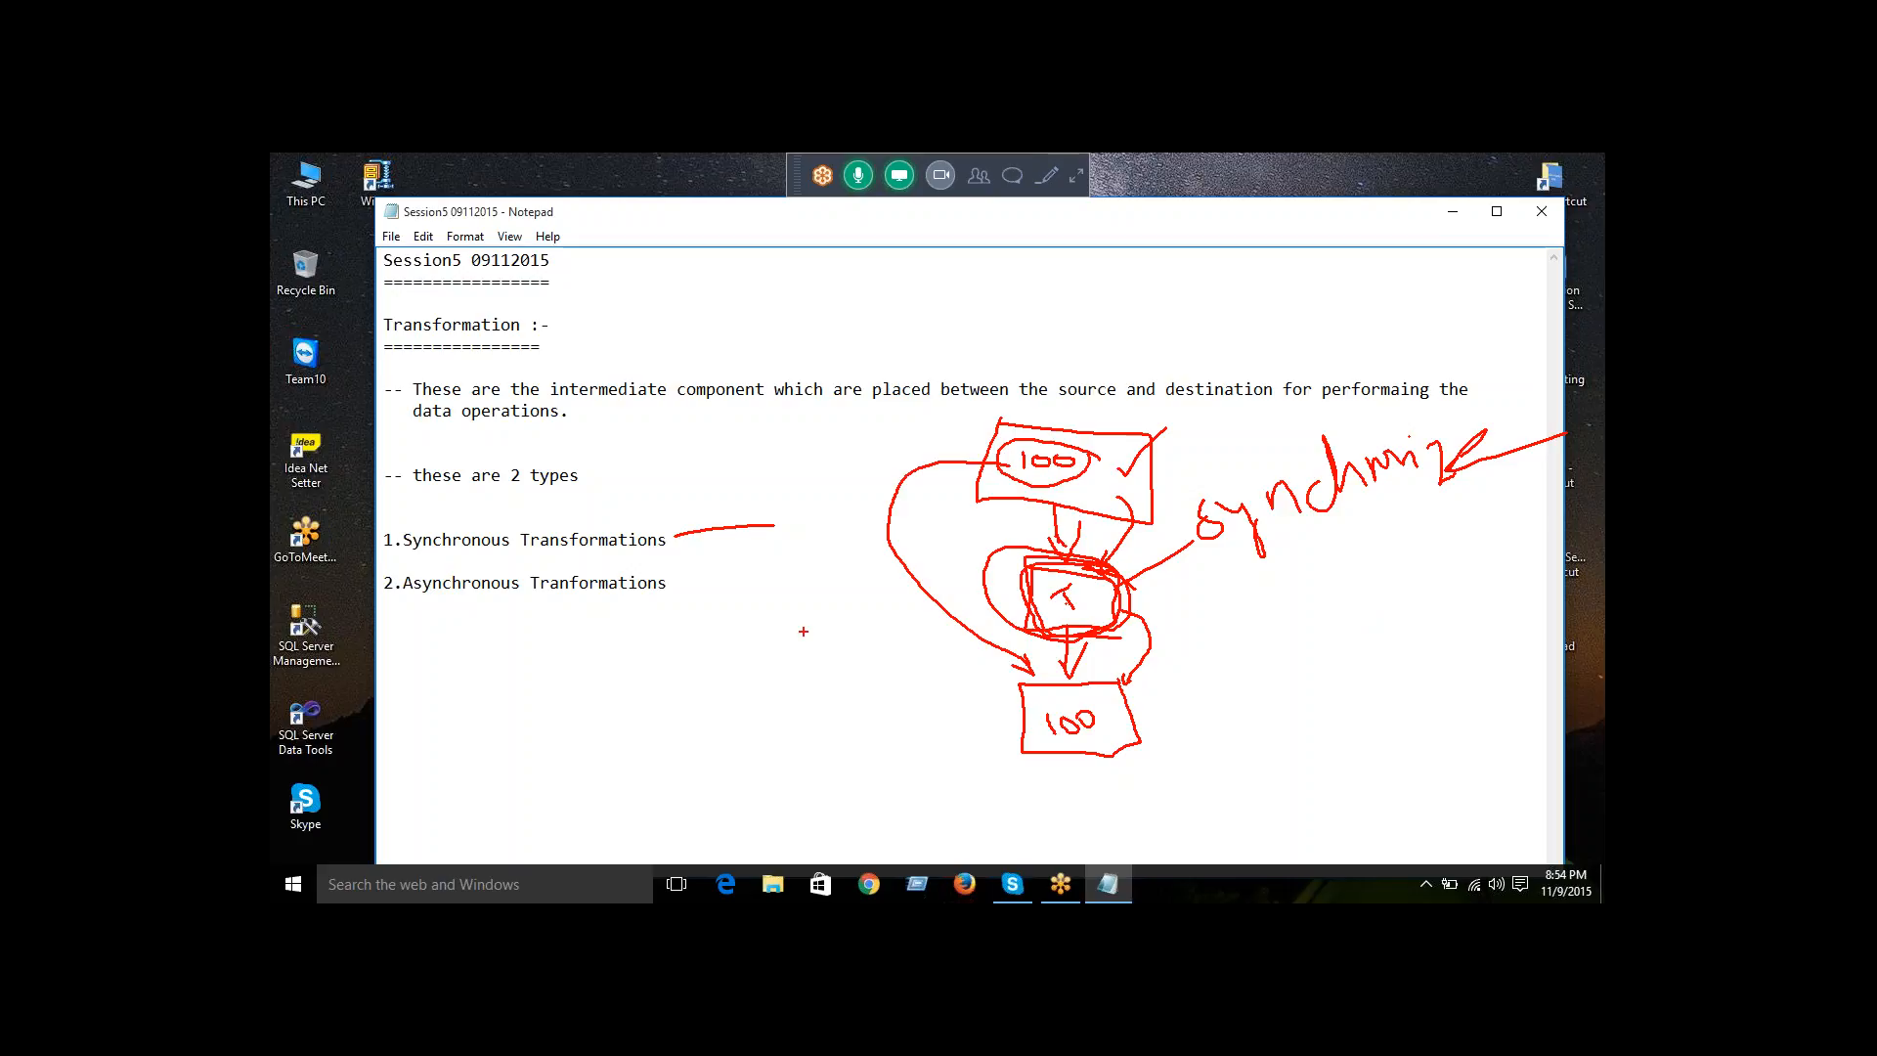
mouse_move(1135, 706)
mouse_down()
mouse_move(1097, 699)
mouse_move(1046, 740)
mouse_move(1118, 708)
mouse_up()
drag(1091, 594, 1115, 589)
mouse_move(1061, 549)
mouse_down()
mouse_move(1065, 663)
mouse_move(1149, 585)
mouse_up()
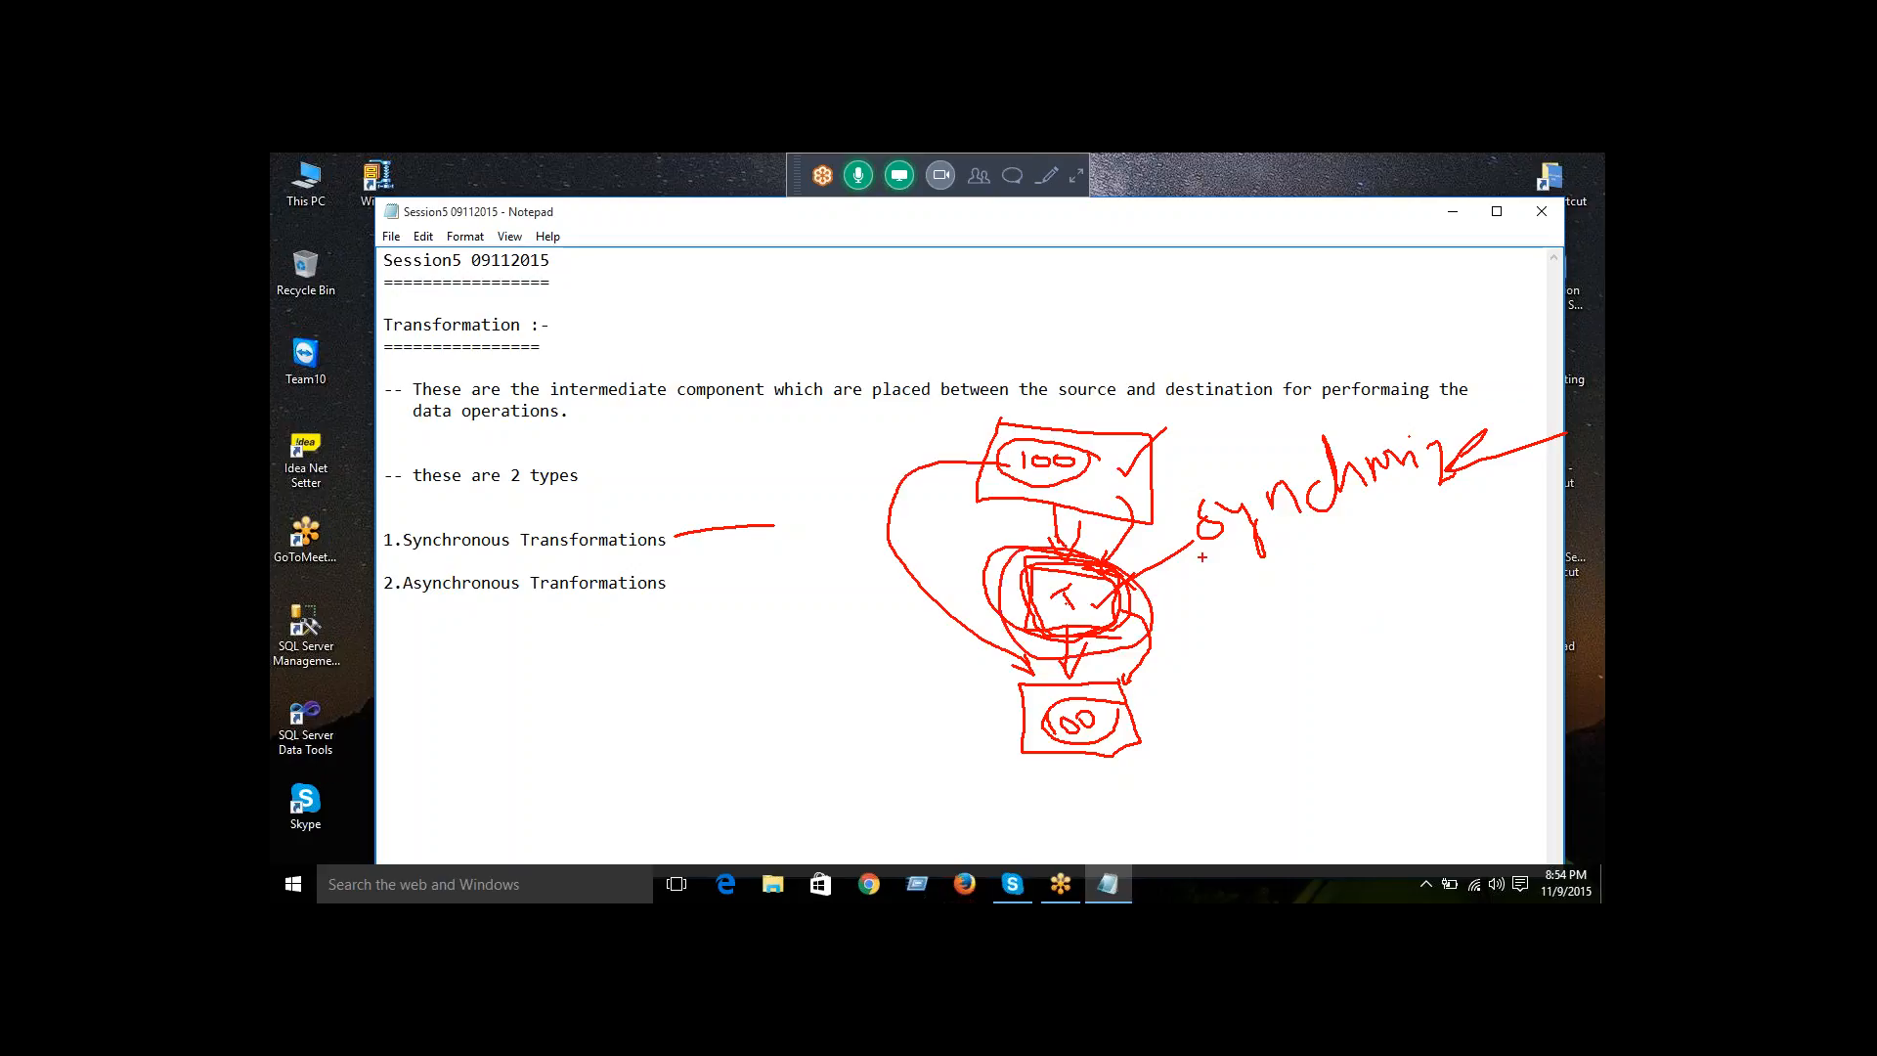
mouse_move(1202, 557)
mouse_down()
mouse_move(1417, 540)
mouse_move(1340, 411)
mouse_move(1188, 565)
mouse_up()
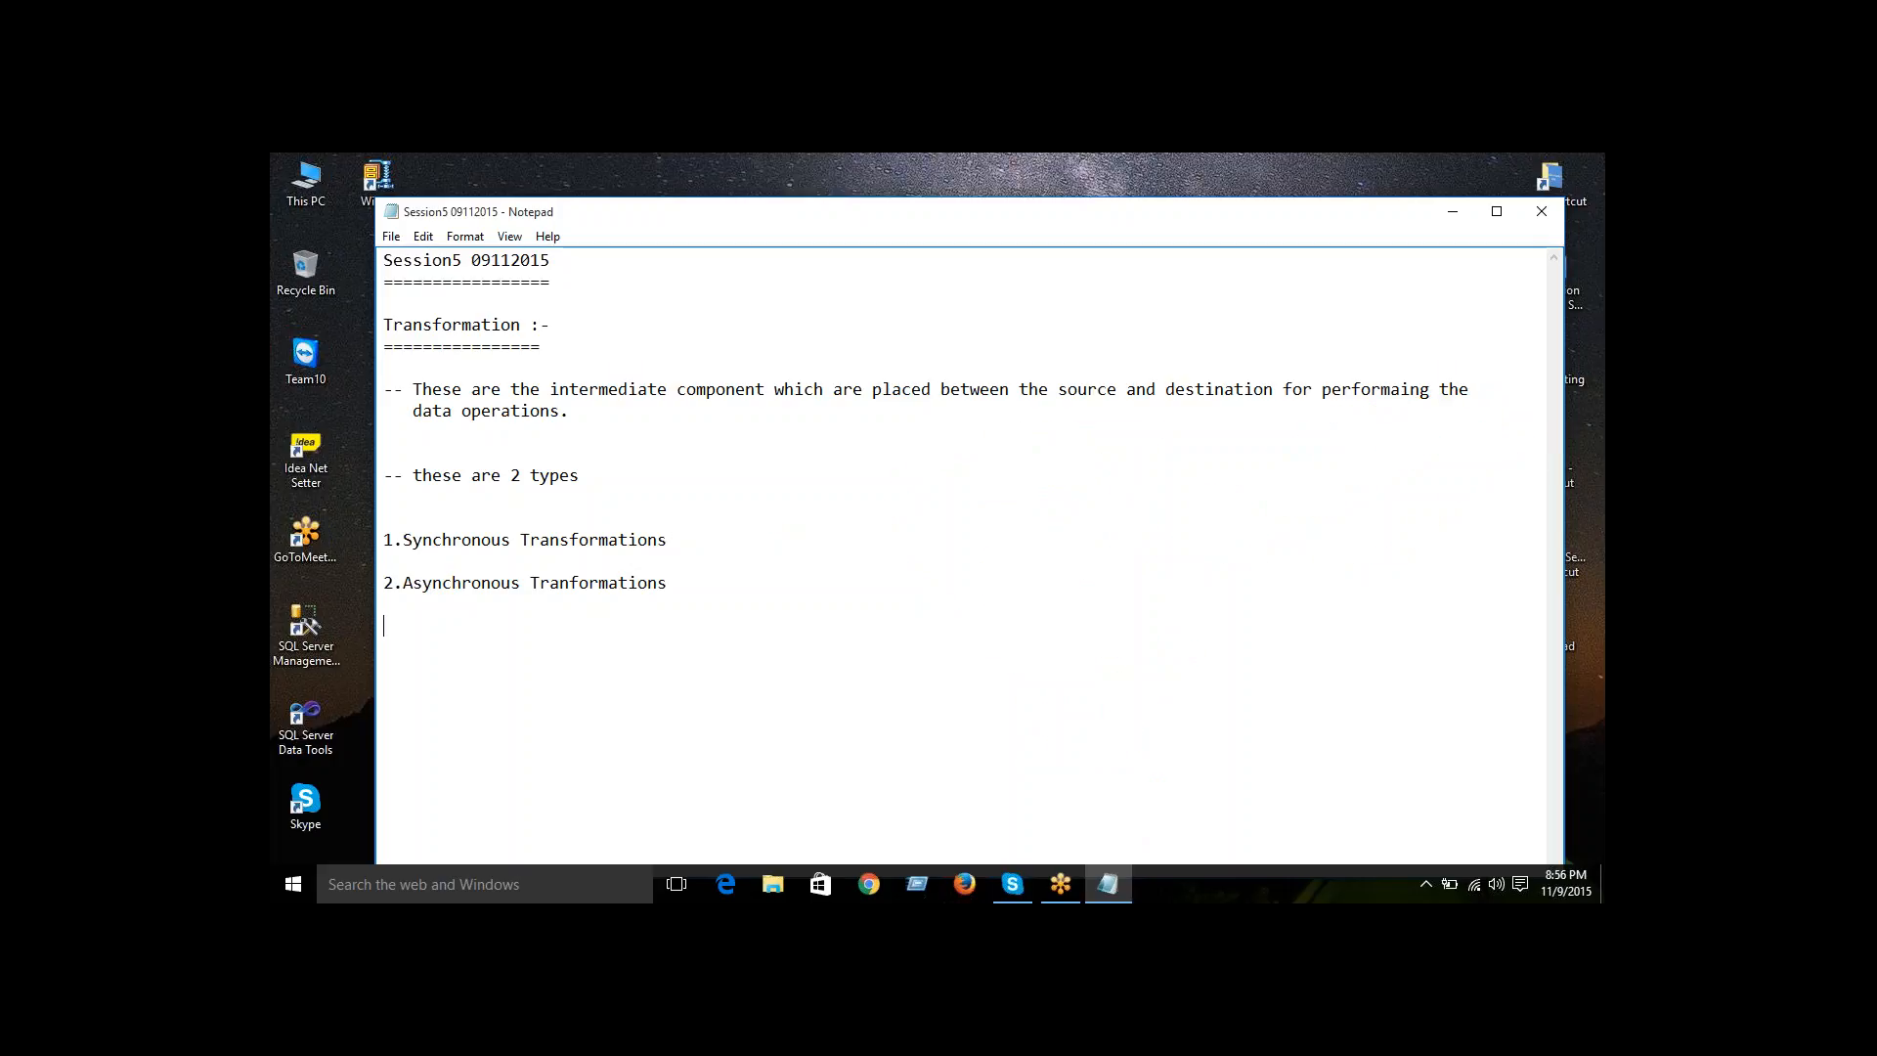
- Sketch a second data flow from a source box labelled 100 through a transformation box to a destination box labelled 50
drag(980, 437, 1116, 424)
mouse_move(980, 447)
mouse_down()
mouse_move(978, 476)
mouse_move(1082, 510)
mouse_move(1135, 442)
mouse_move(1103, 423)
mouse_move(1023, 479)
mouse_move(1033, 450)
mouse_move(1051, 467)
mouse_move(1043, 447)
mouse_up()
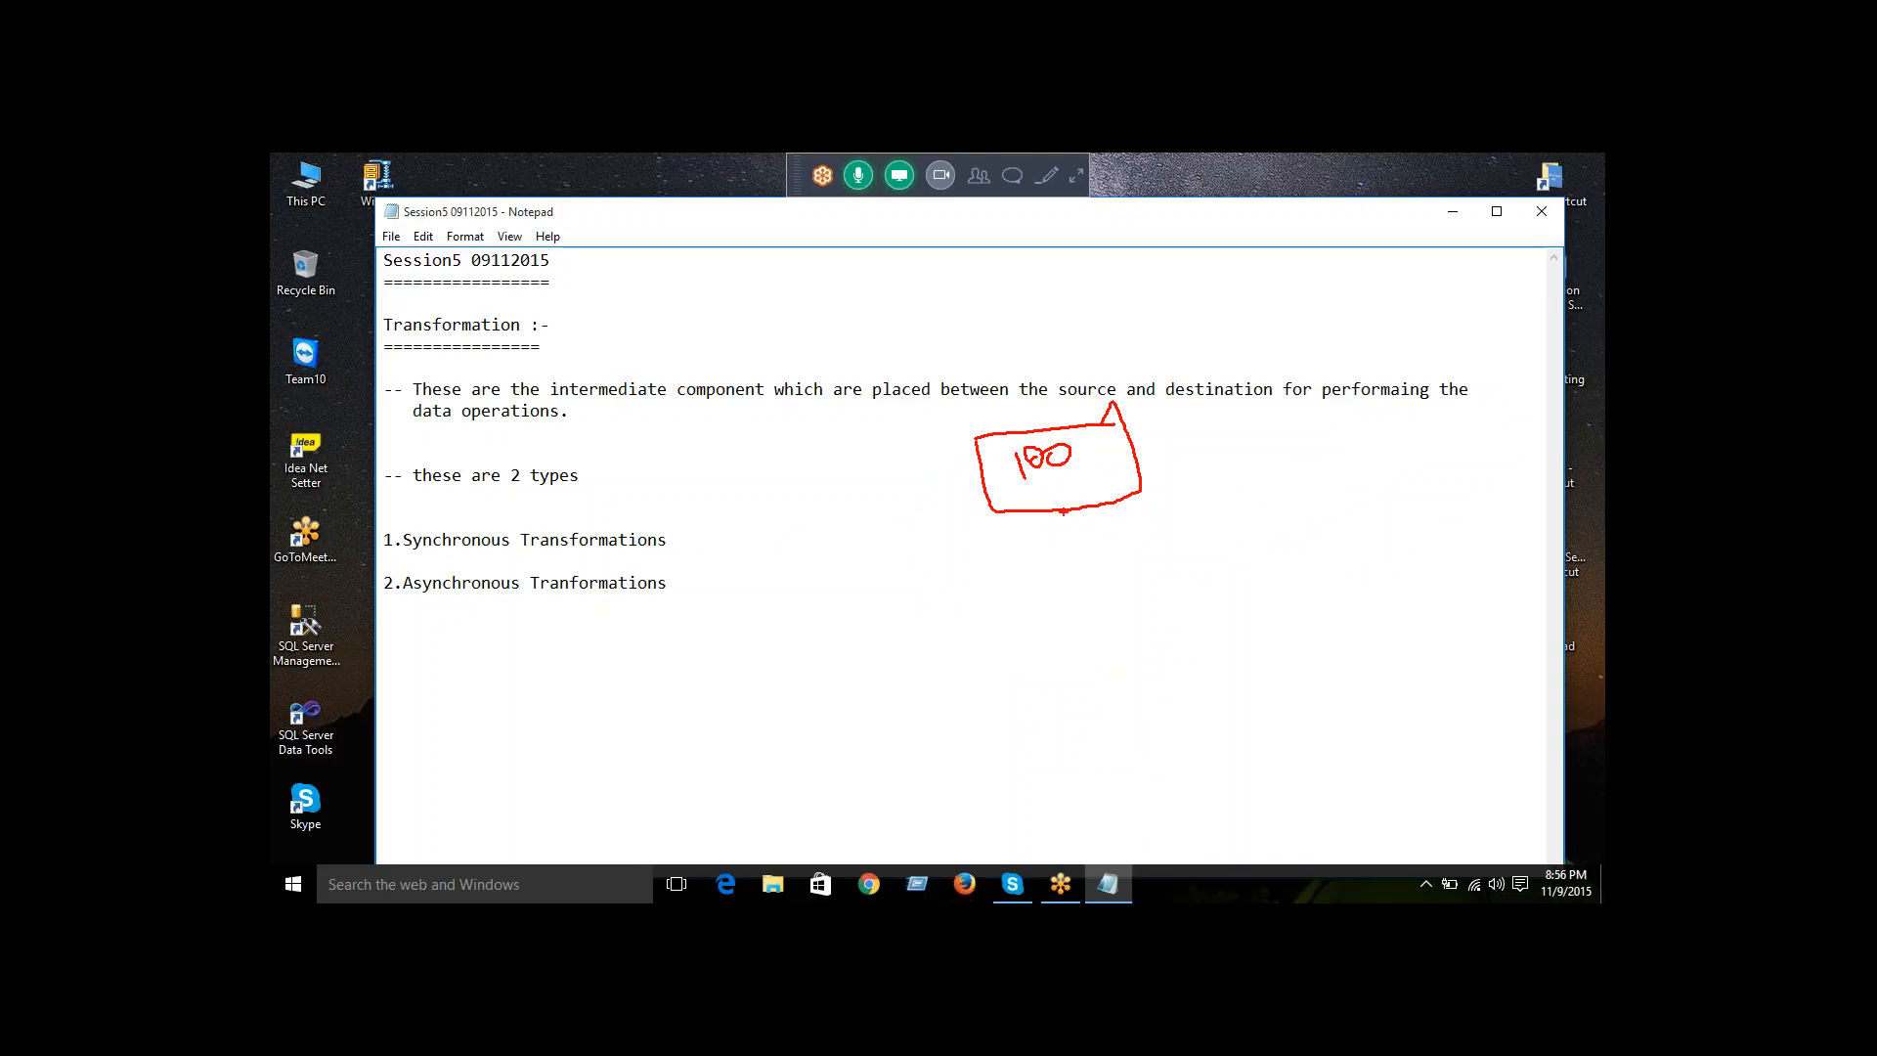
mouse_move(1063, 511)
mouse_down()
mouse_move(1075, 567)
mouse_move(1092, 538)
mouse_move(1047, 578)
mouse_move(1059, 651)
mouse_move(1168, 648)
mouse_move(1153, 573)
mouse_move(1115, 575)
mouse_move(1108, 630)
mouse_move(1087, 615)
mouse_move(1113, 599)
mouse_move(1111, 696)
mouse_move(1129, 677)
mouse_up()
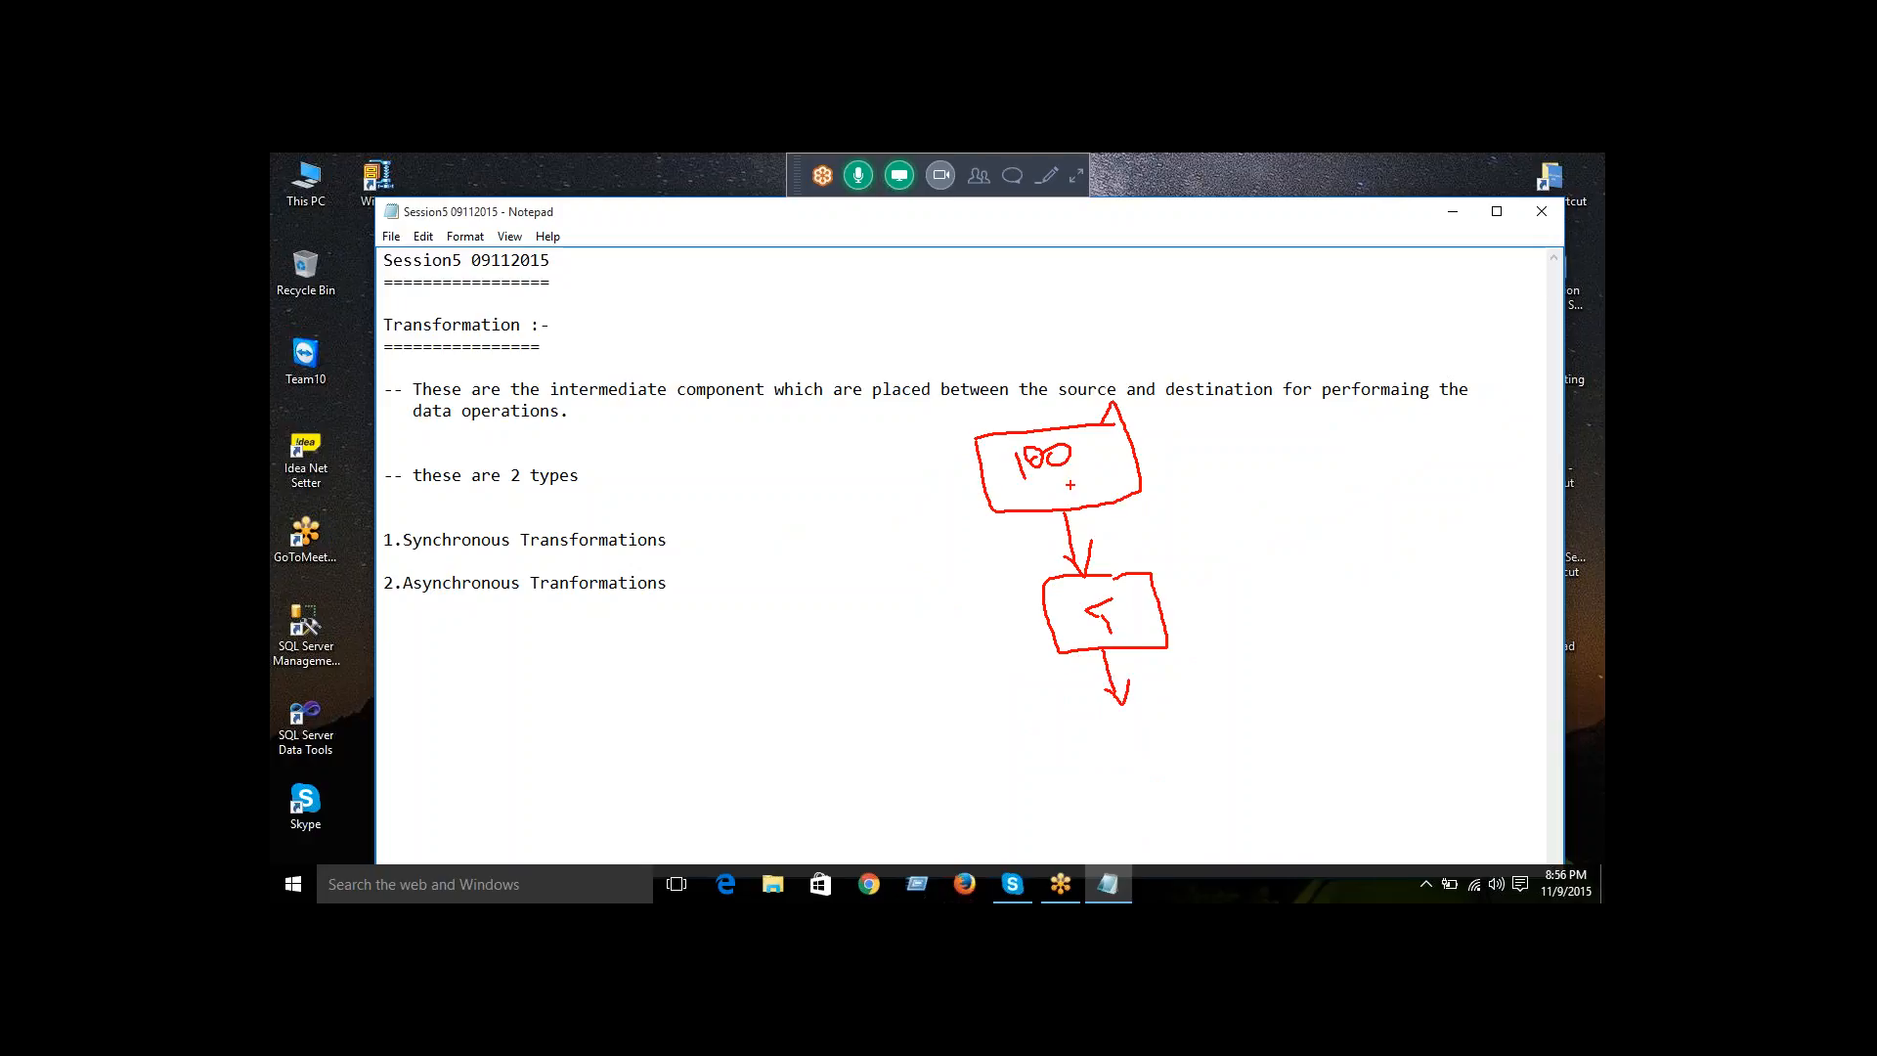
drag(1082, 487, 1122, 558)
mouse_move(1081, 714)
mouse_down()
mouse_move(1121, 706)
mouse_move(1073, 719)
mouse_move(1185, 740)
mouse_move(1165, 703)
mouse_up()
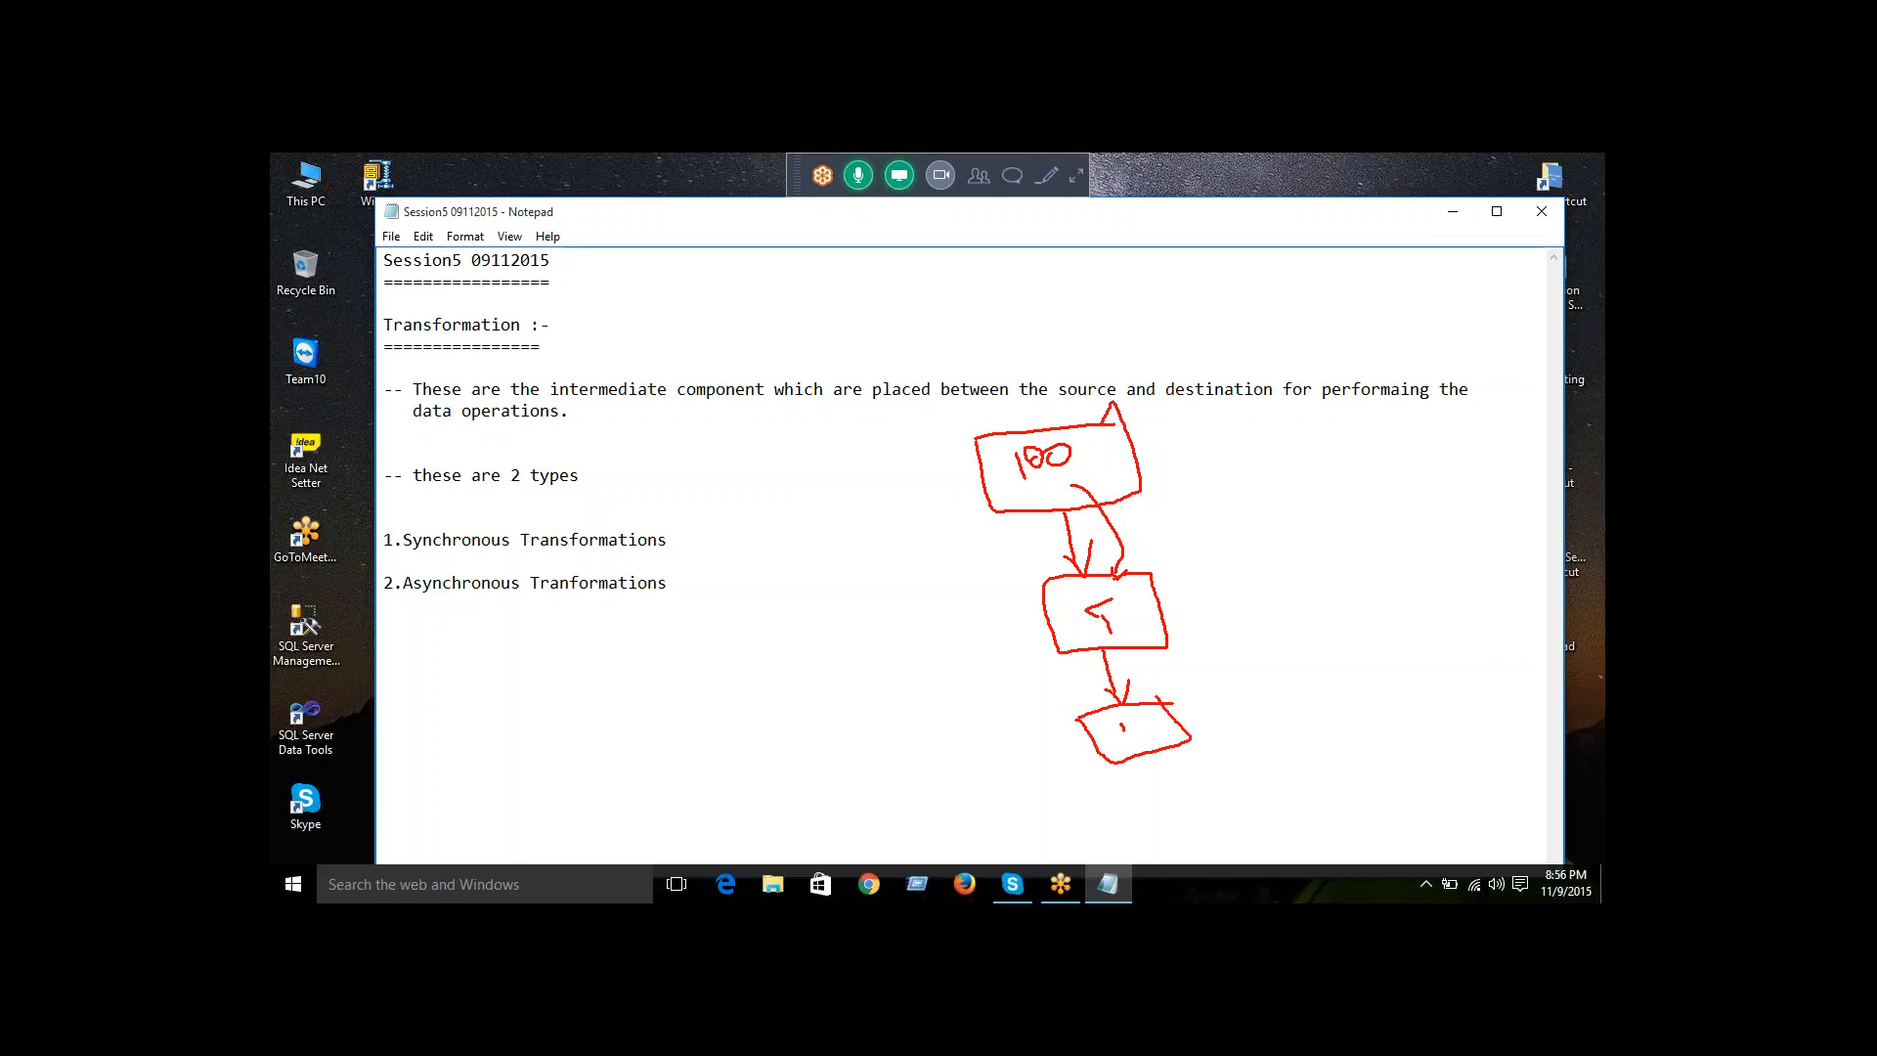
drag(1146, 719, 1146, 716)
- Circle the source and transformation boxes, add flow arrows and a circled "Syn" label, and clear the second sketch
mouse_move(1091, 450)
mouse_down()
mouse_move(1017, 484)
mouse_move(1088, 456)
mouse_up()
mouse_move(1152, 652)
mouse_down()
mouse_move(1156, 702)
mouse_move(1181, 685)
mouse_up()
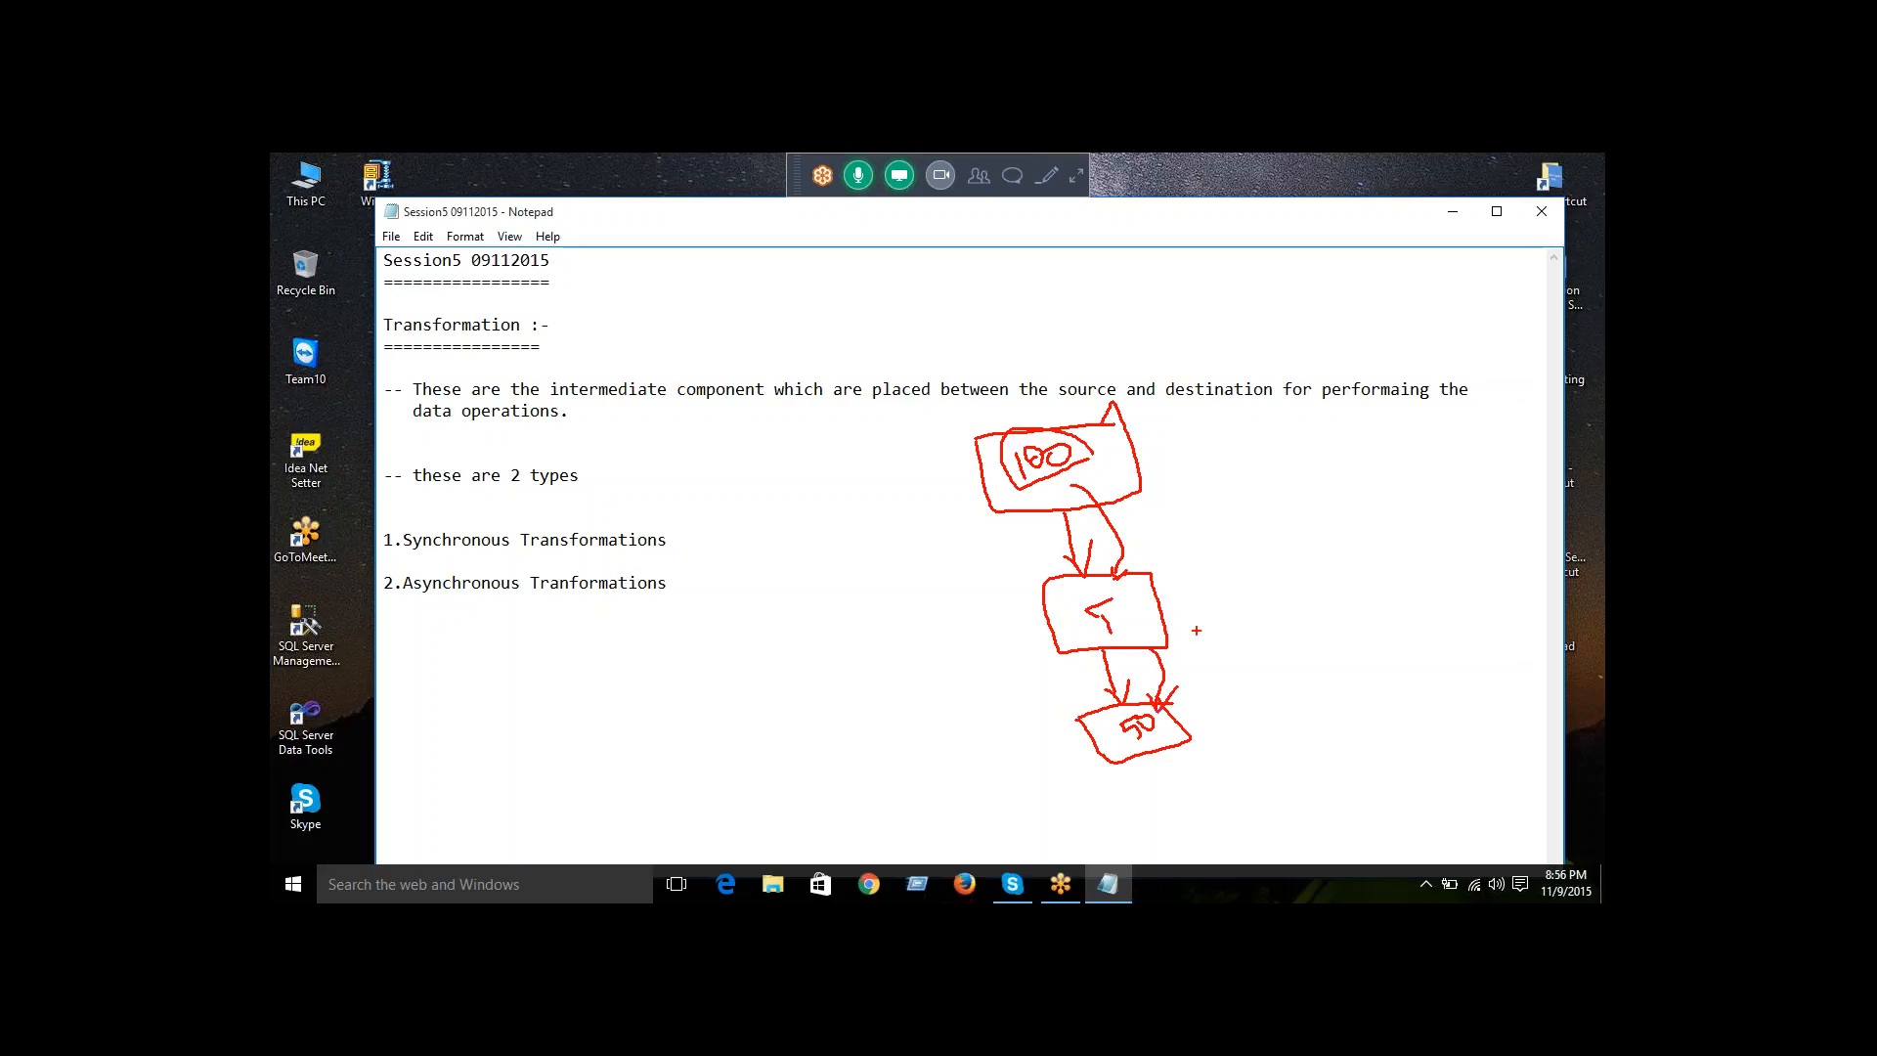
mouse_move(1150, 564)
mouse_down()
mouse_move(1061, 641)
mouse_move(1166, 592)
mouse_move(1152, 566)
mouse_move(1248, 536)
mouse_move(1264, 508)
mouse_move(1286, 562)
mouse_move(1325, 524)
mouse_up()
mouse_move(1111, 418)
mouse_down()
mouse_move(1066, 402)
mouse_move(964, 416)
mouse_move(1091, 492)
mouse_move(1109, 399)
mouse_up()
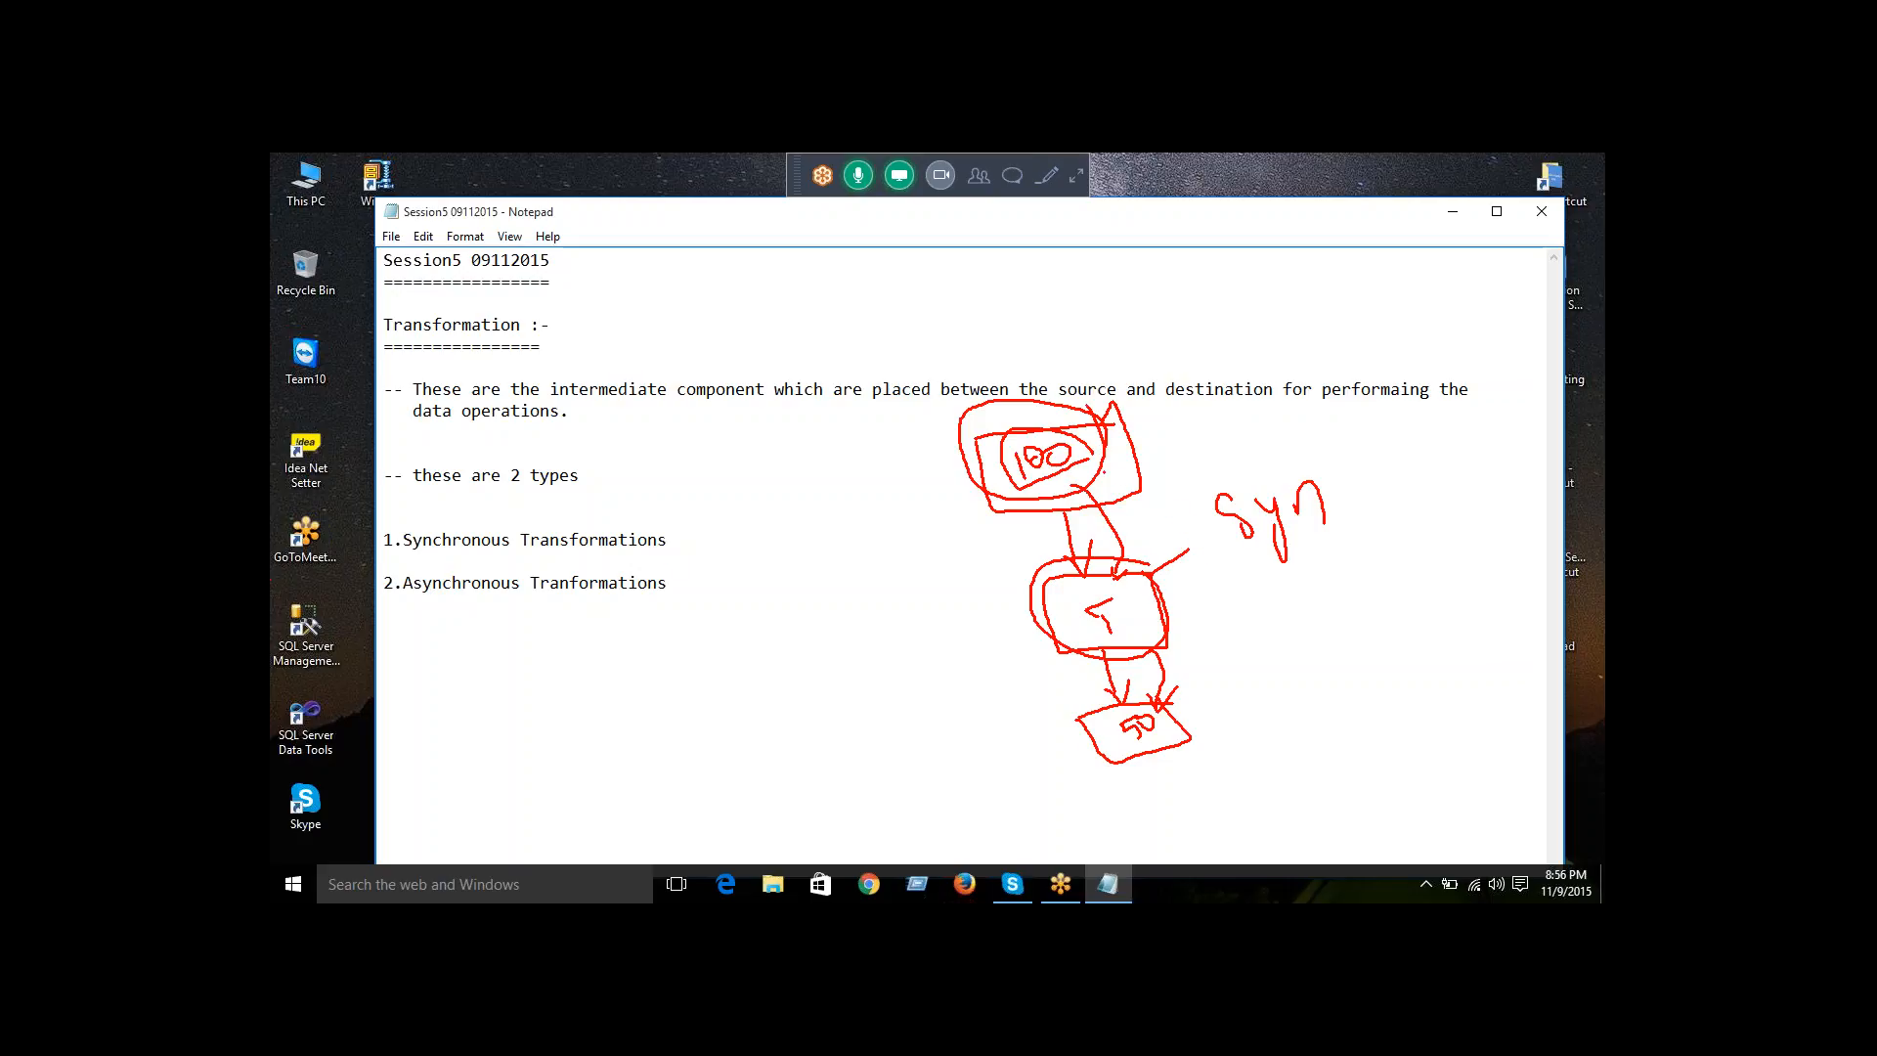
mouse_move(1105, 472)
mouse_down()
mouse_move(1229, 675)
mouse_move(1191, 721)
mouse_move(1223, 736)
mouse_up()
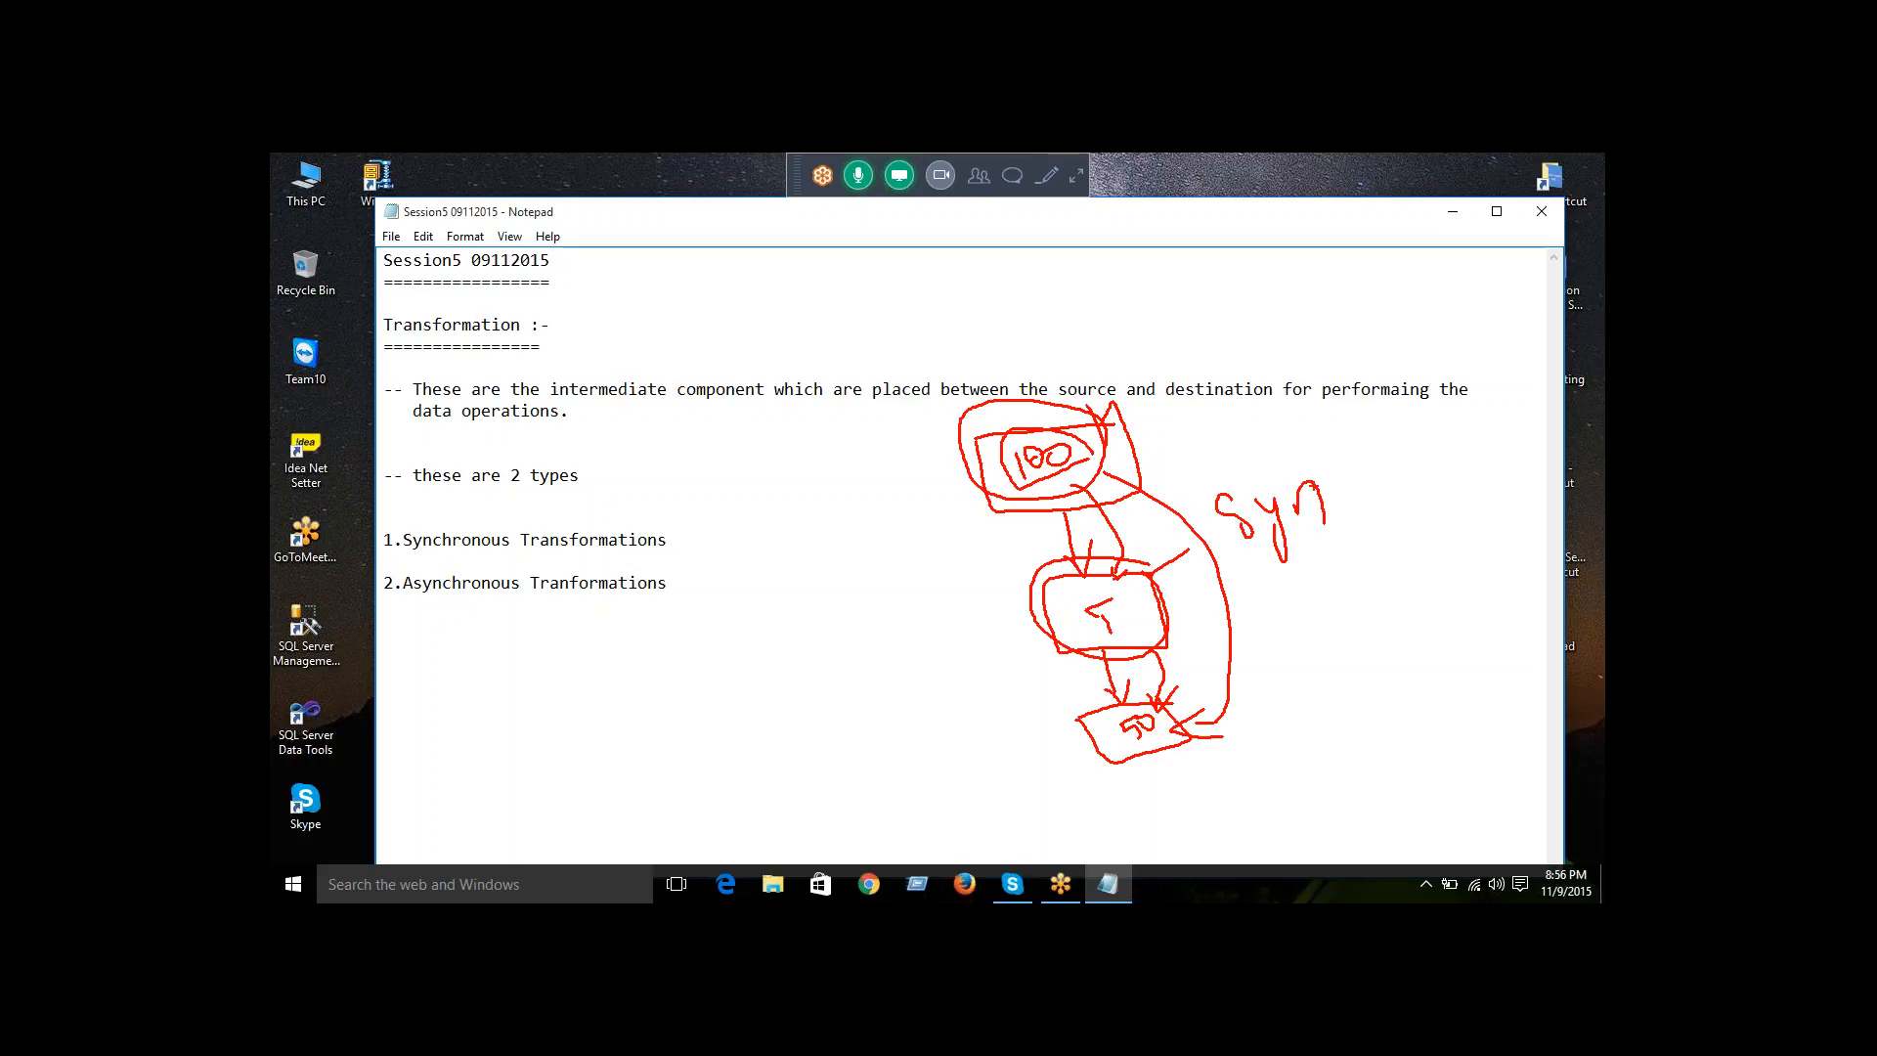
mouse_move(1327, 460)
mouse_down()
mouse_move(1220, 475)
mouse_move(1376, 511)
mouse_move(1292, 452)
mouse_up()
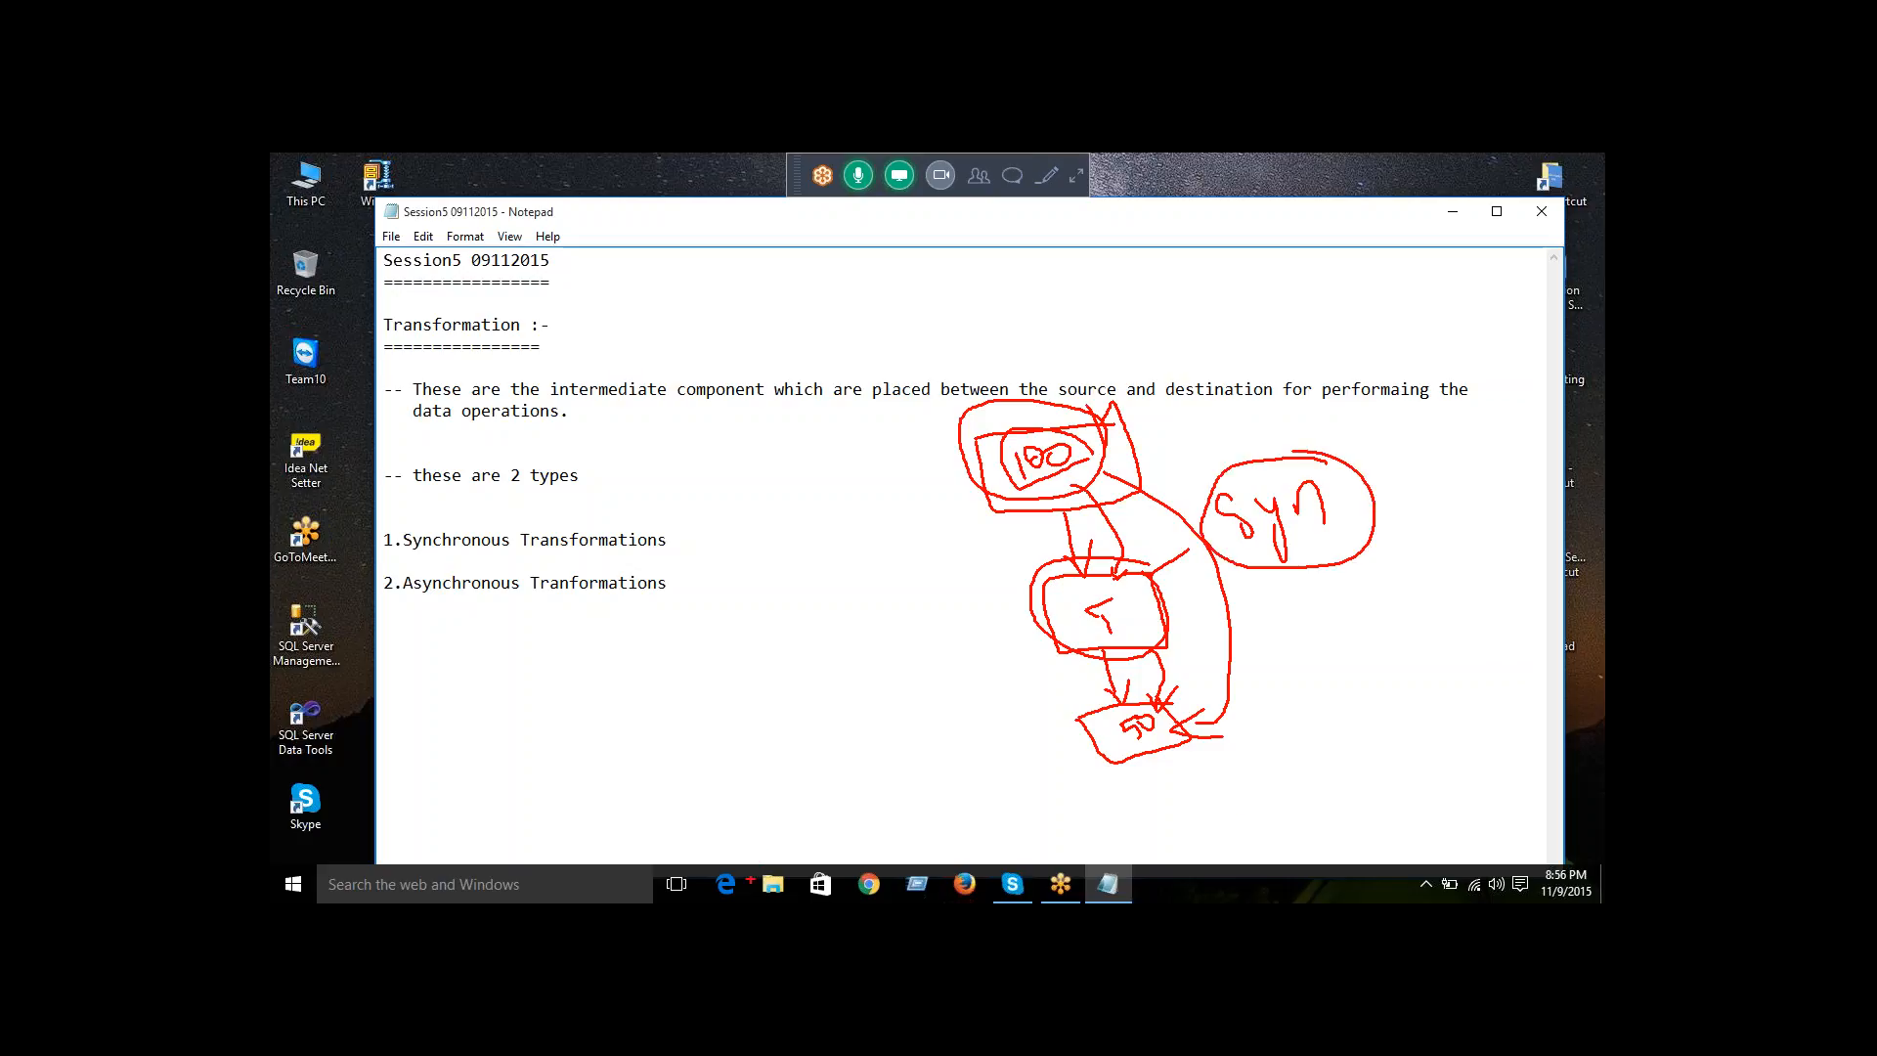
key(Escape)
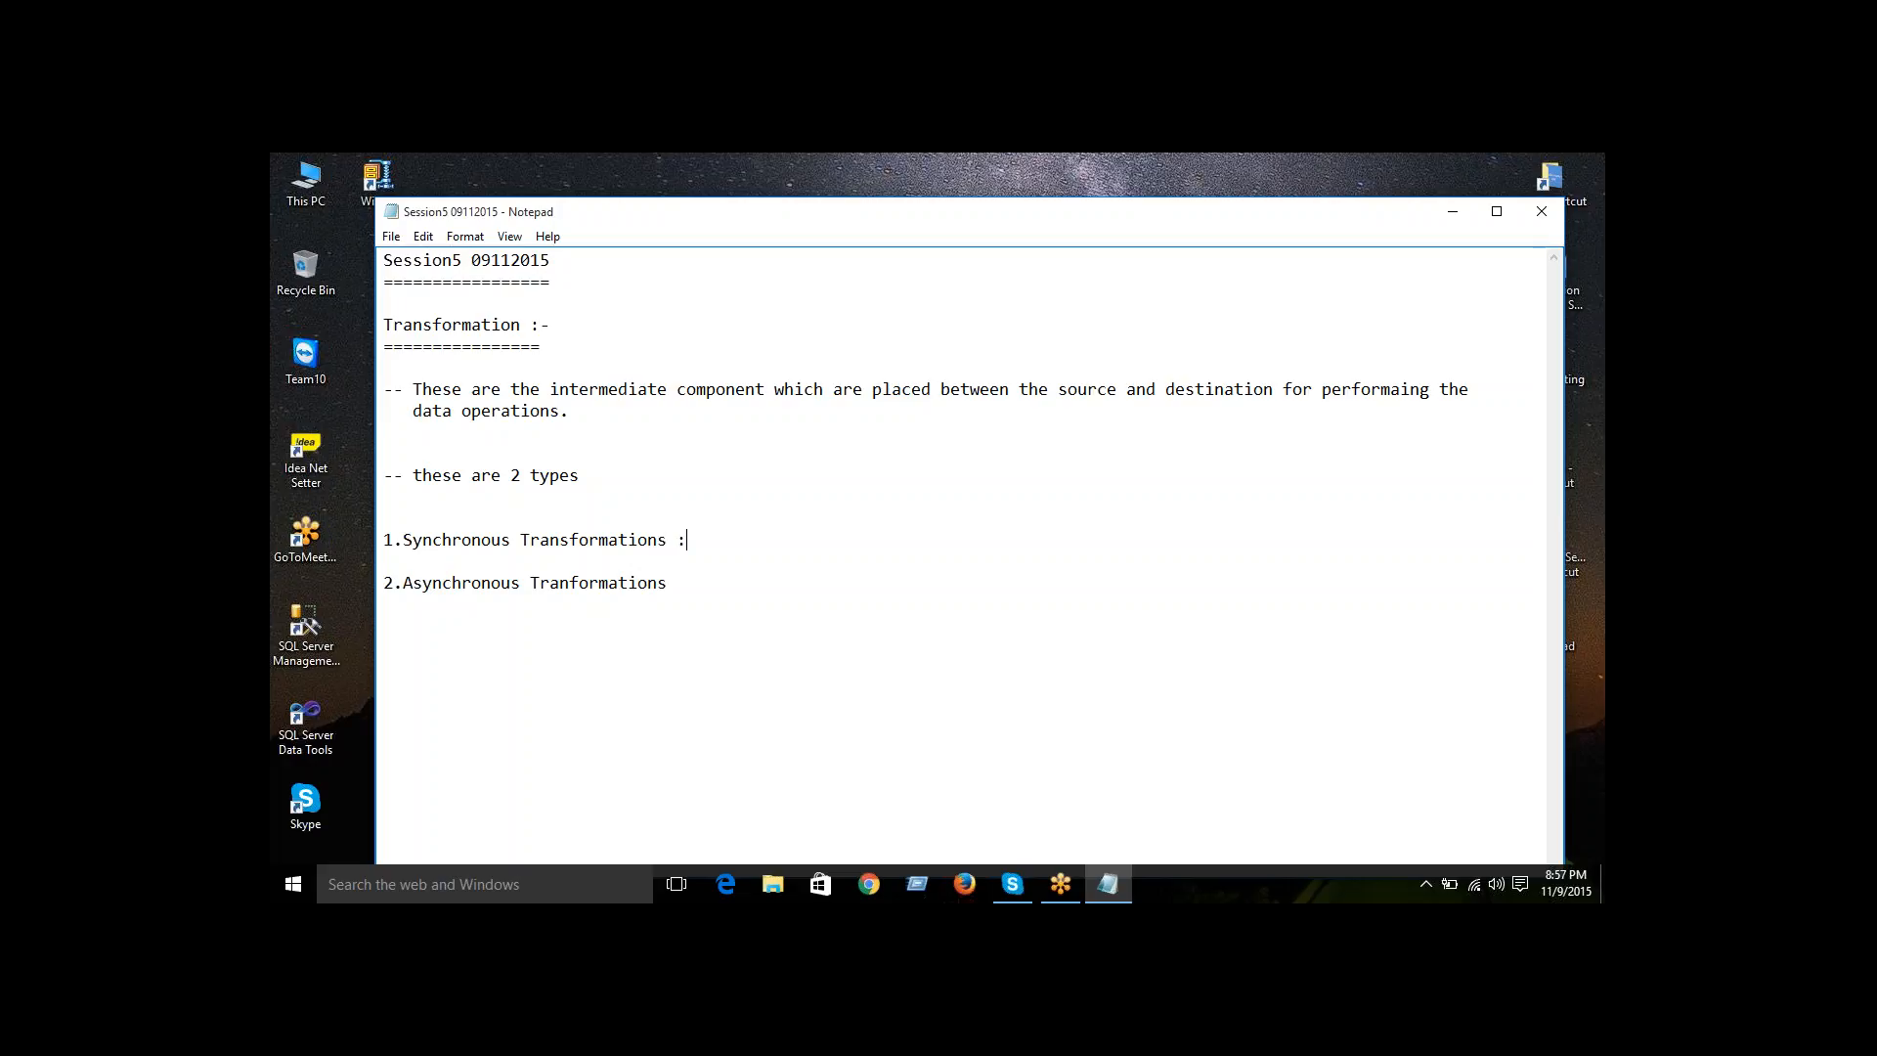
- Start a note under the Synchronous Transformations heading reading "-- In this transformations no of ouput"
key(Return)
key(Return)
text(-)
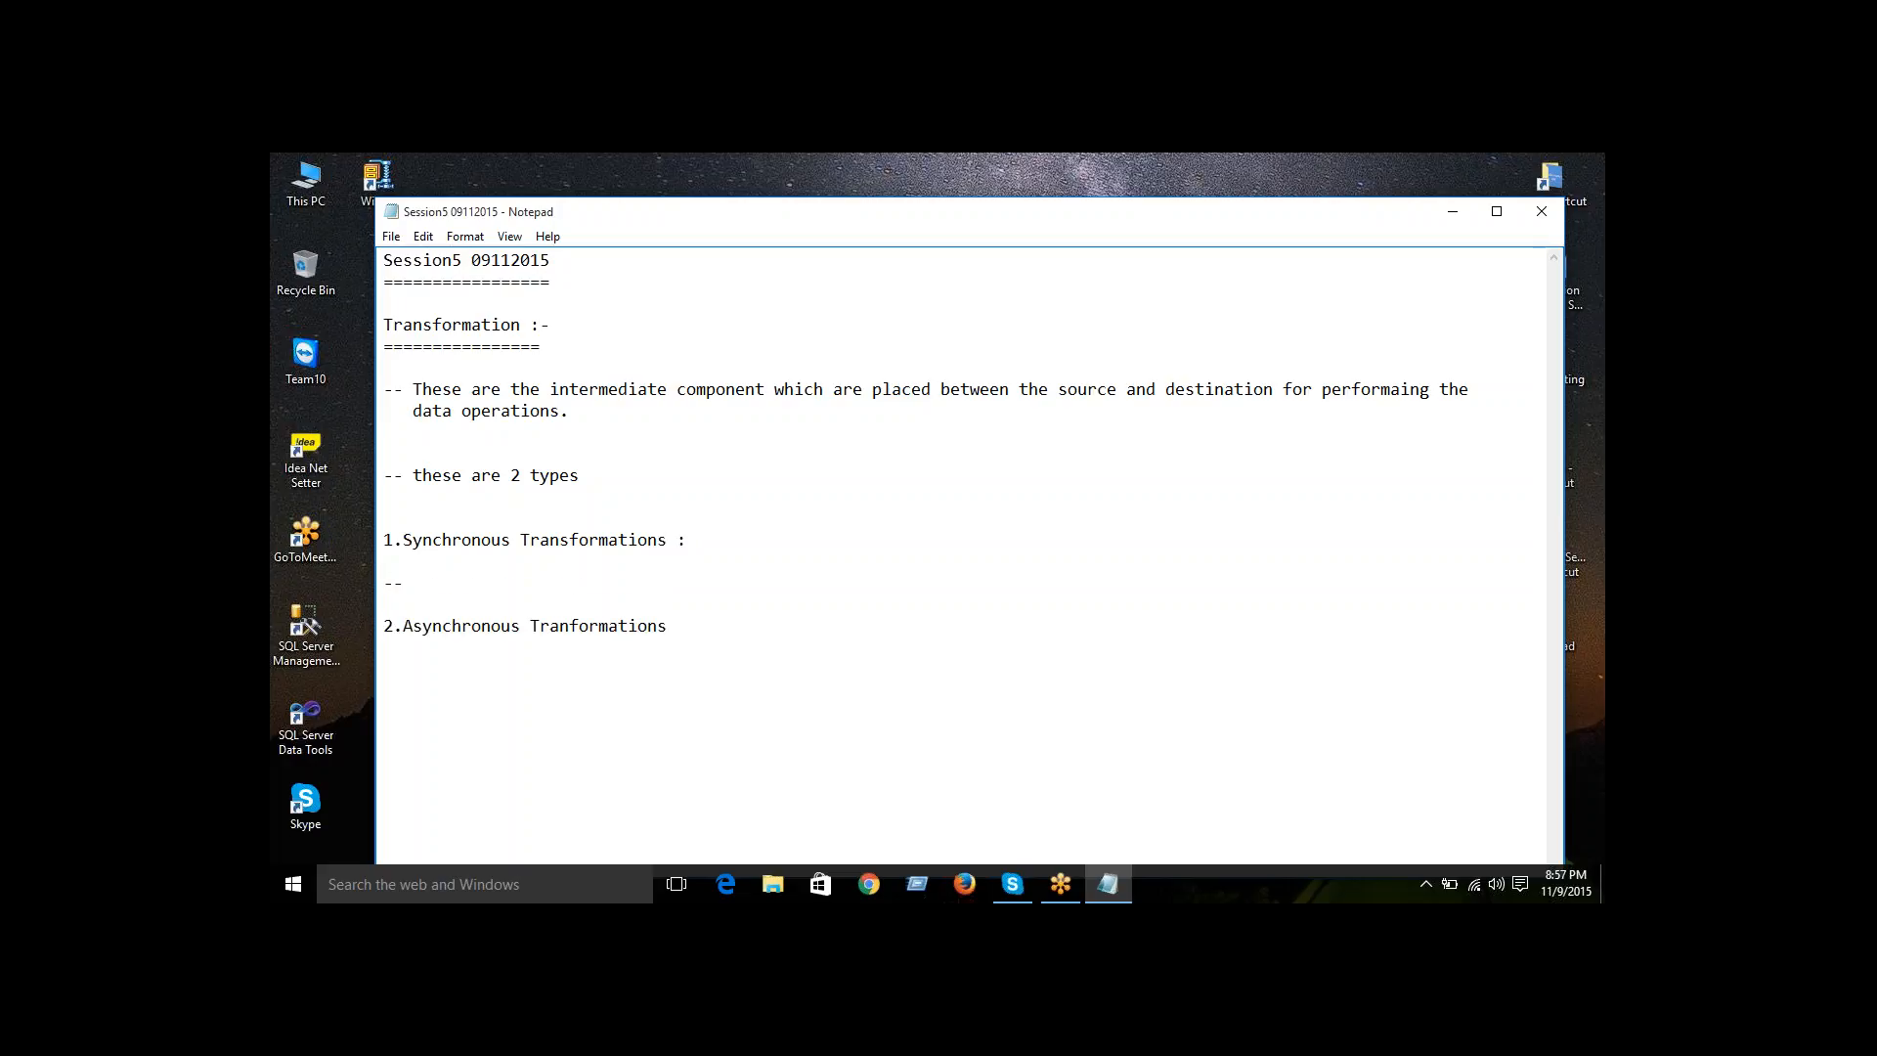
text(- )
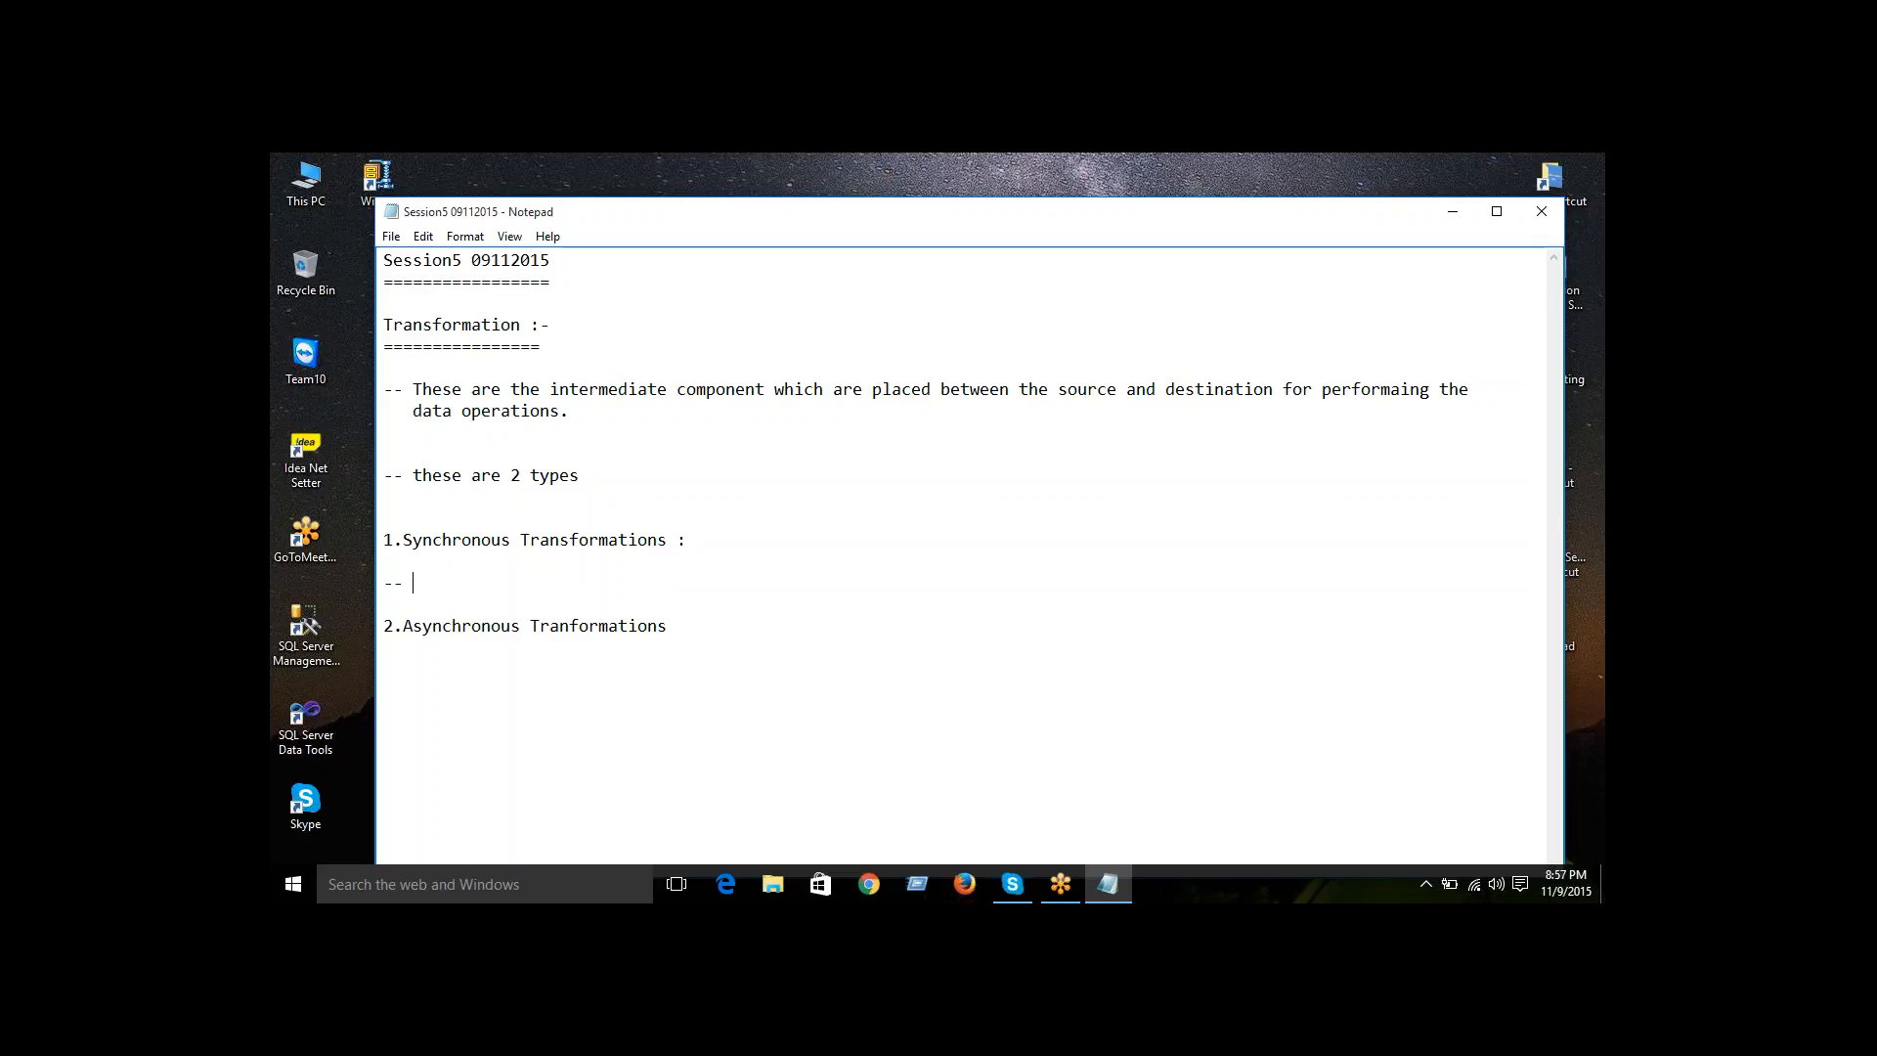
text(In this)
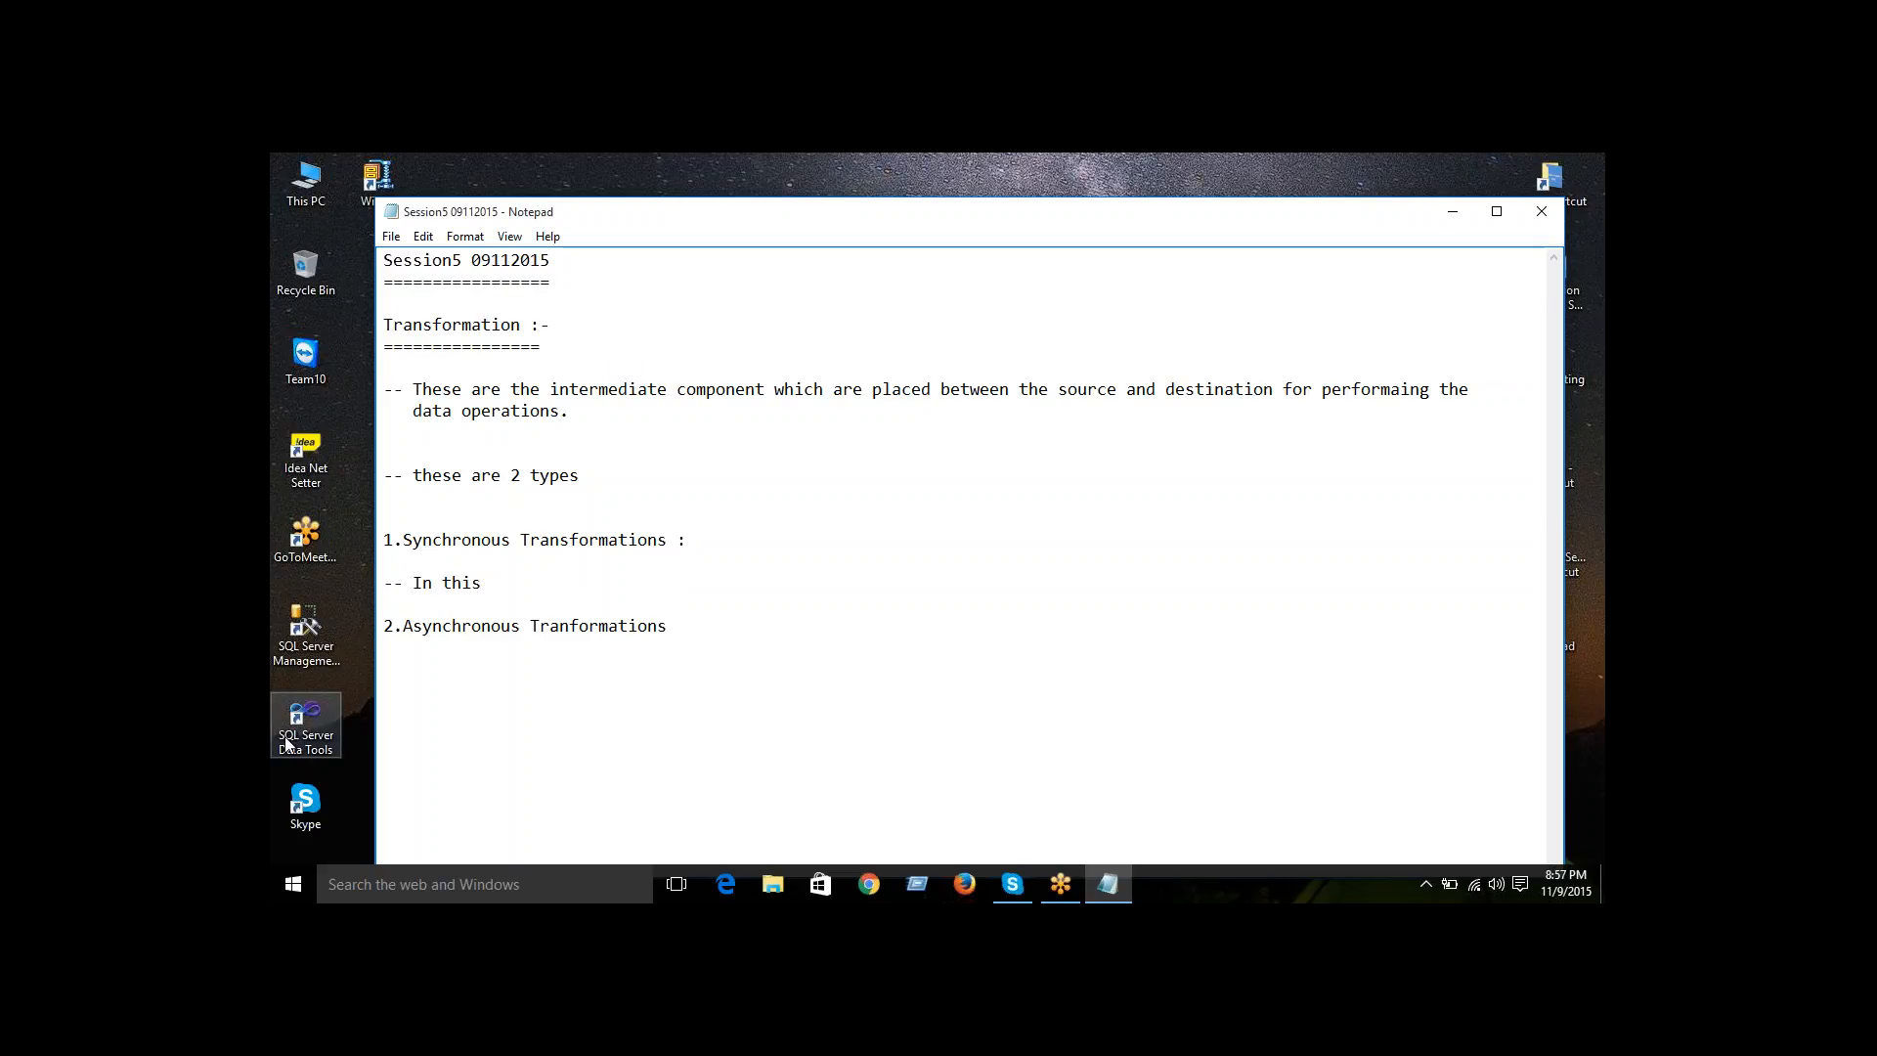
click(525, 589)
text(tranf)
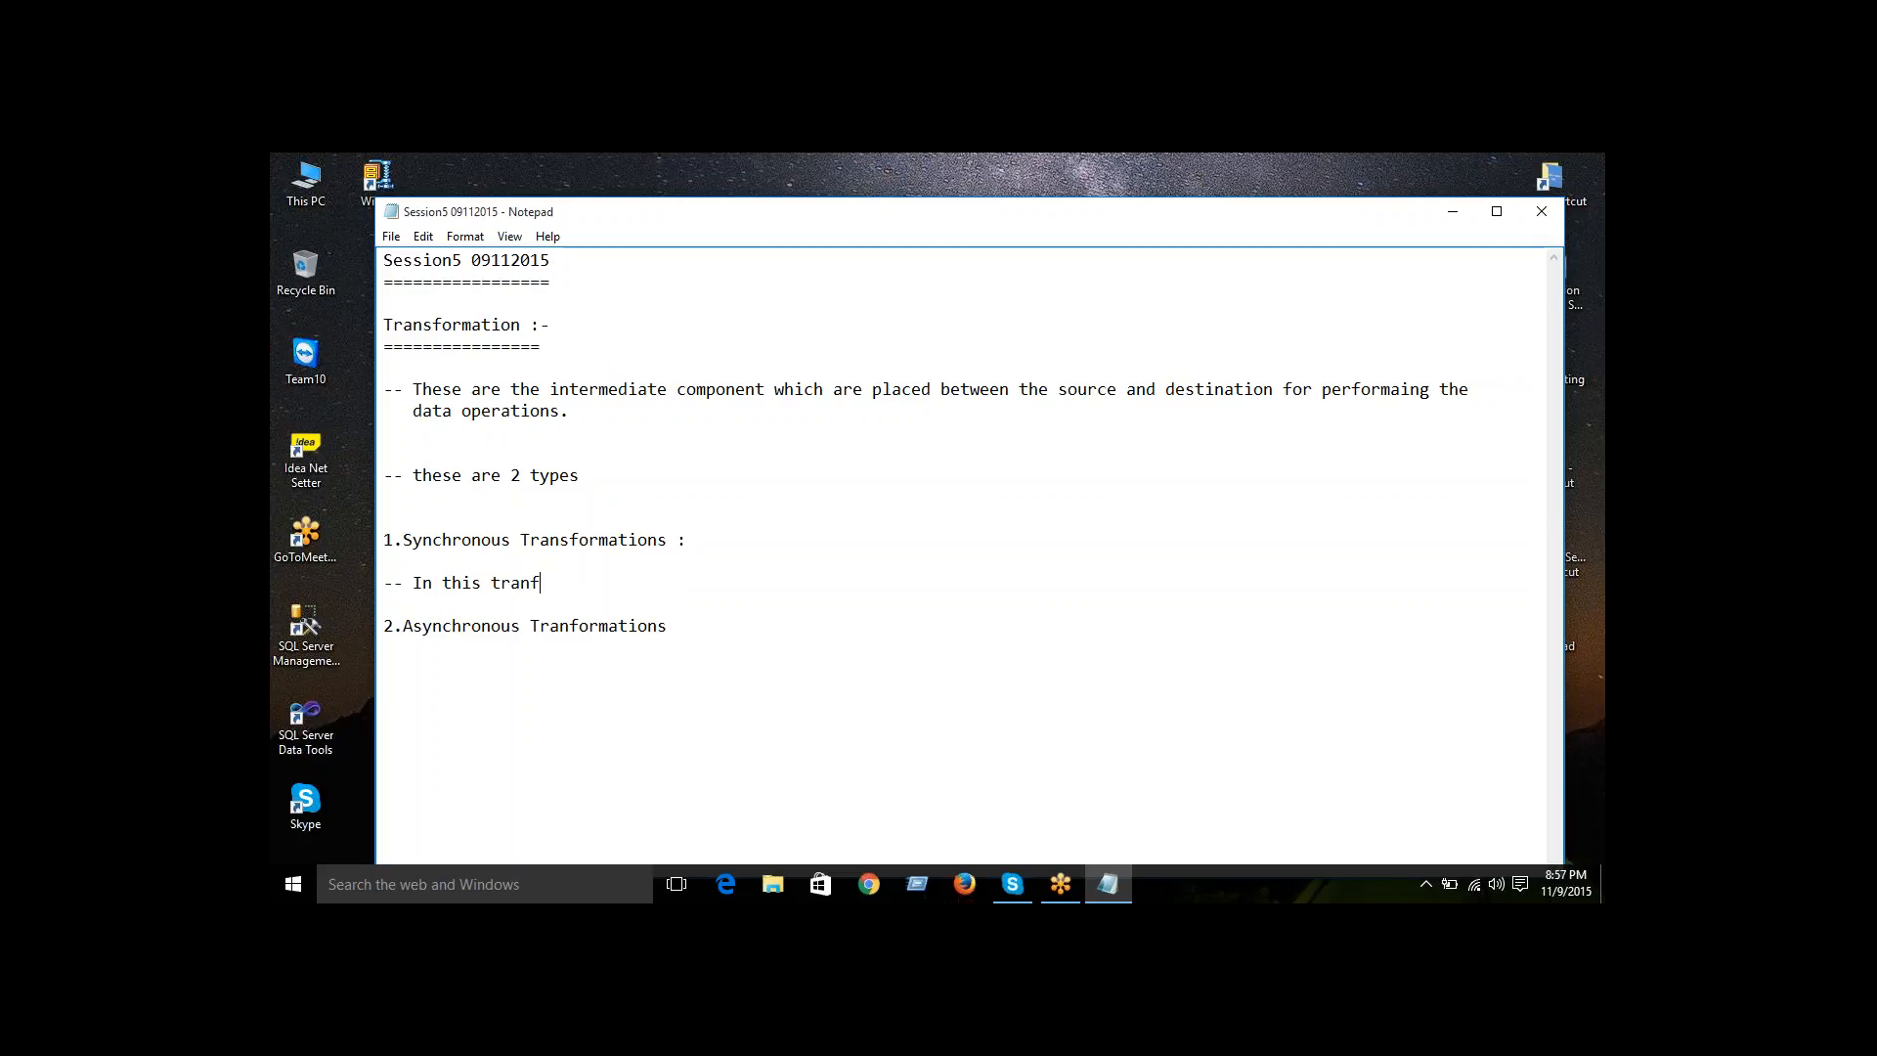
key(BackSpace)
text(sformations no of i)
key(BackSpace)
text(op)
key(BackSpace)
text(upit)
key(BackSpace)
key(BackSpace)
text(ut )
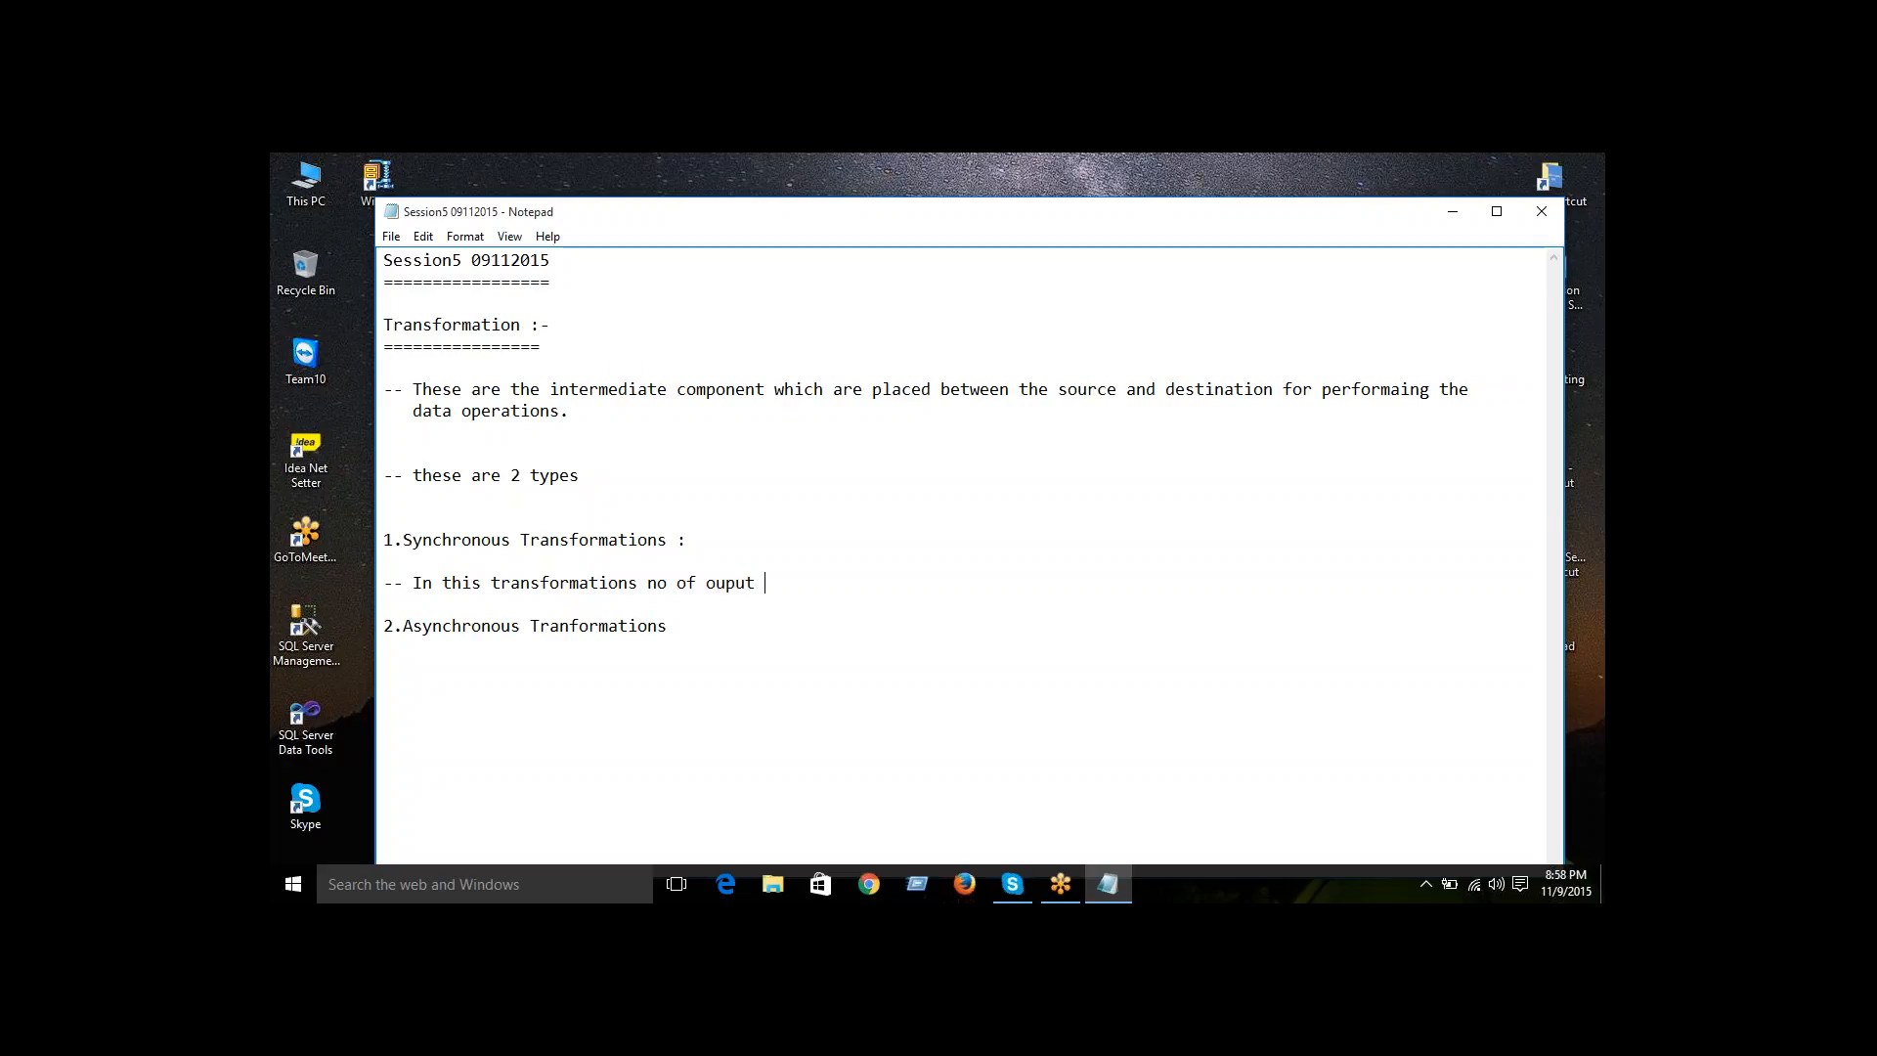
- Complete the synchronous note with "records to will be same as input records"
text(records t)
key(BackSpace)
text(to w)
text(a)
key(BackSpace)
text(ill be same as)
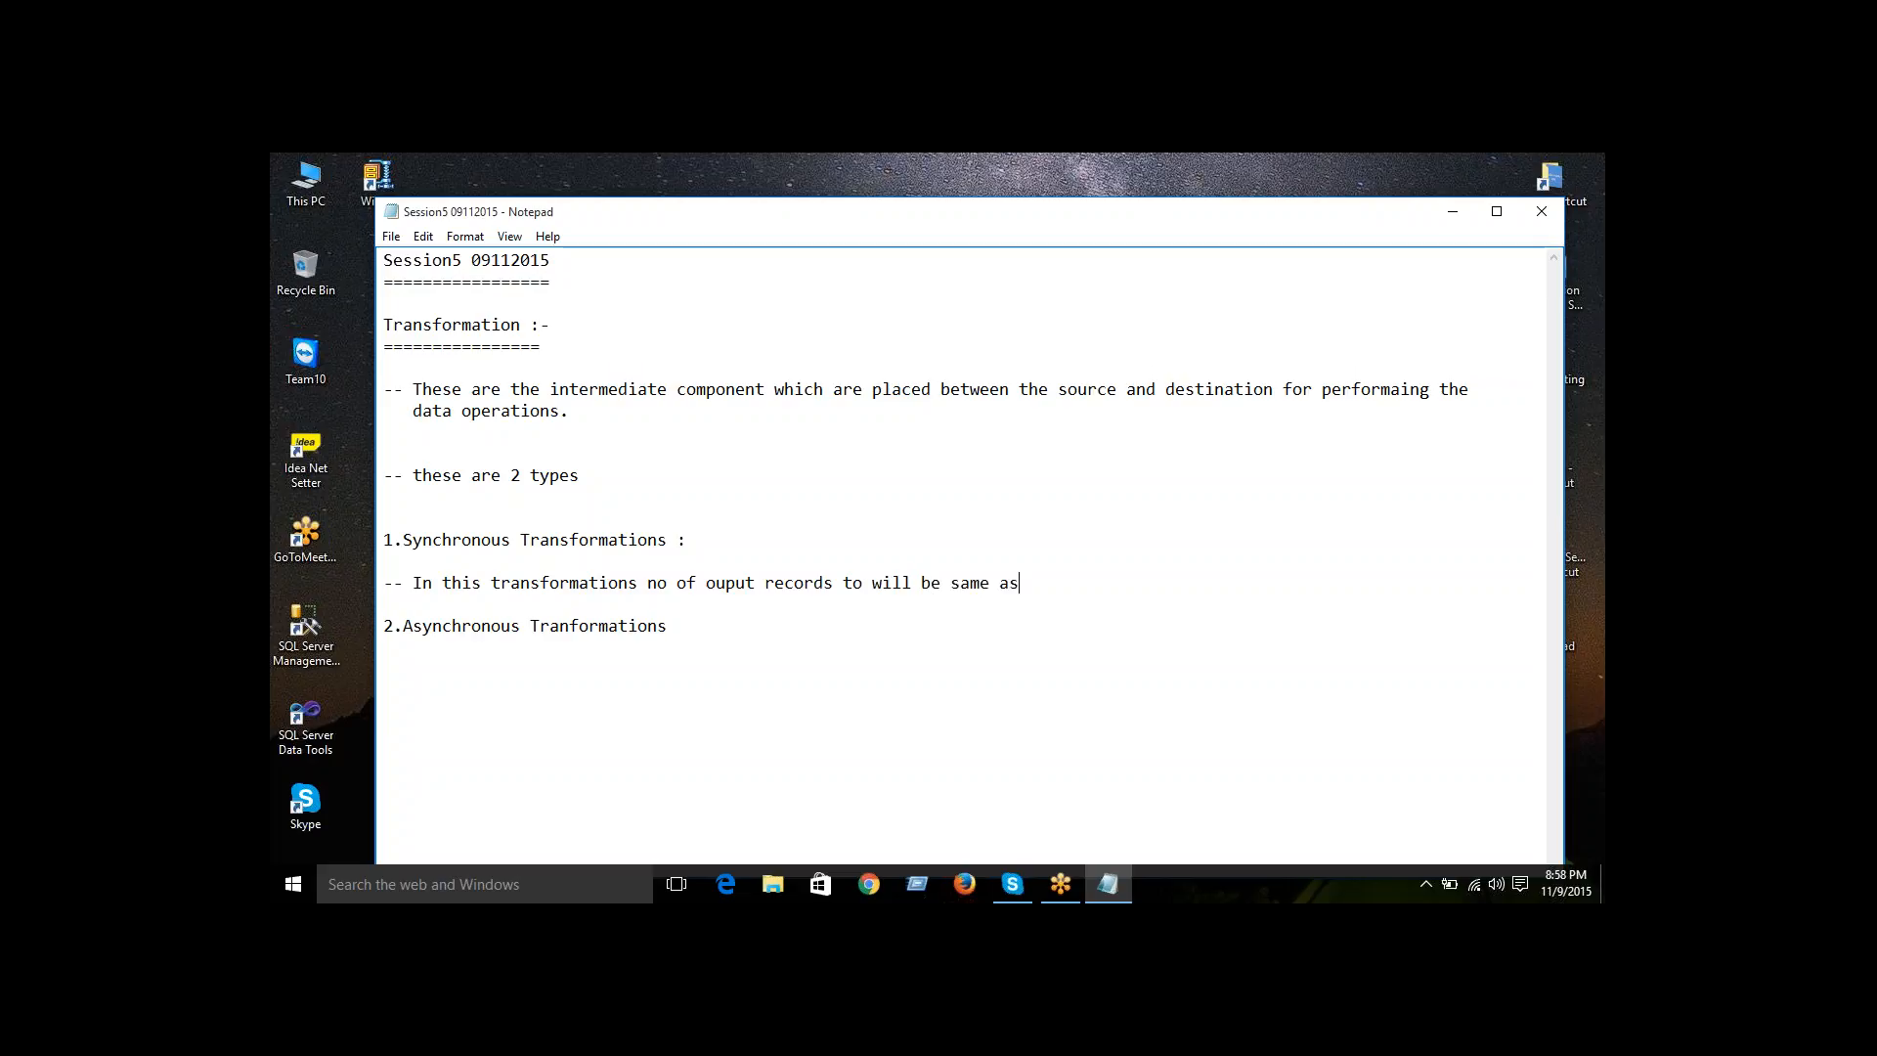
text( input records)
- Underline the Synchronous Transformations heading with a row of equals signs and leave a blank line before its note
drag(412, 541, 670, 539)
click(628, 543)
click(416, 555)
text(===============================)
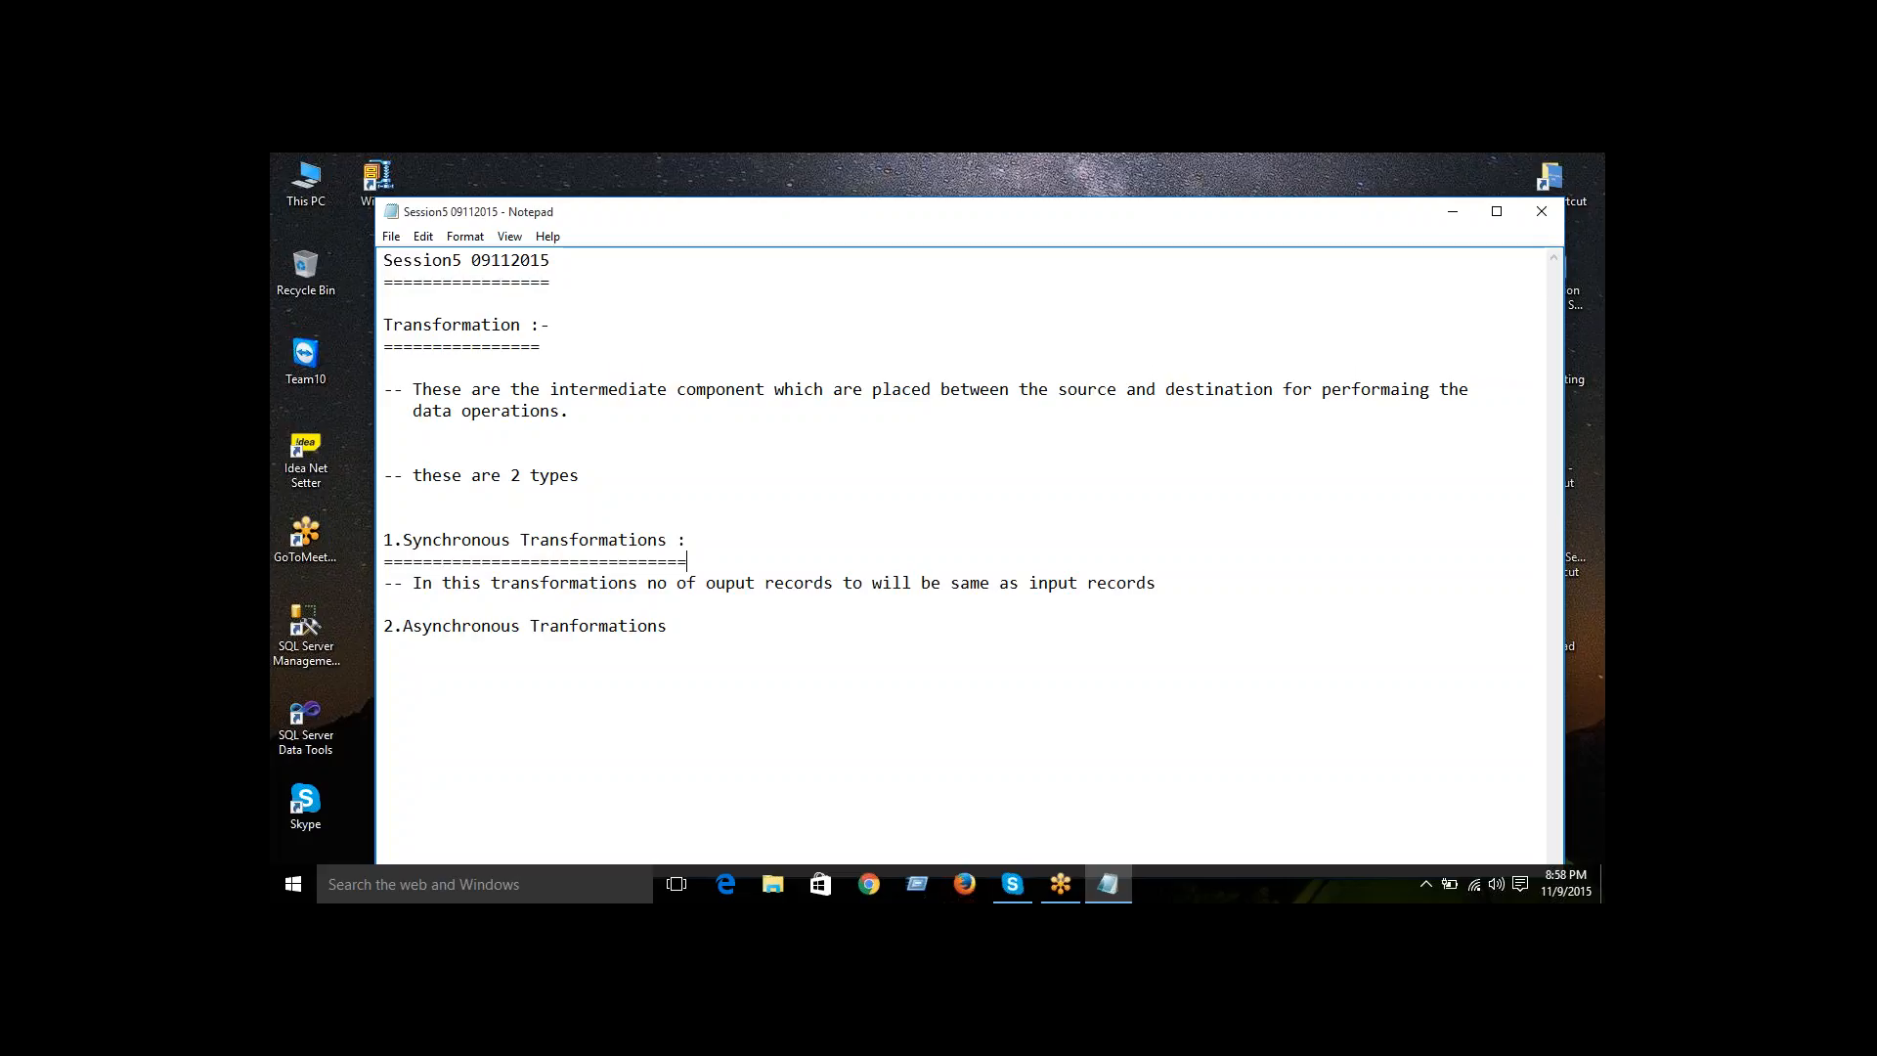
key(Return)
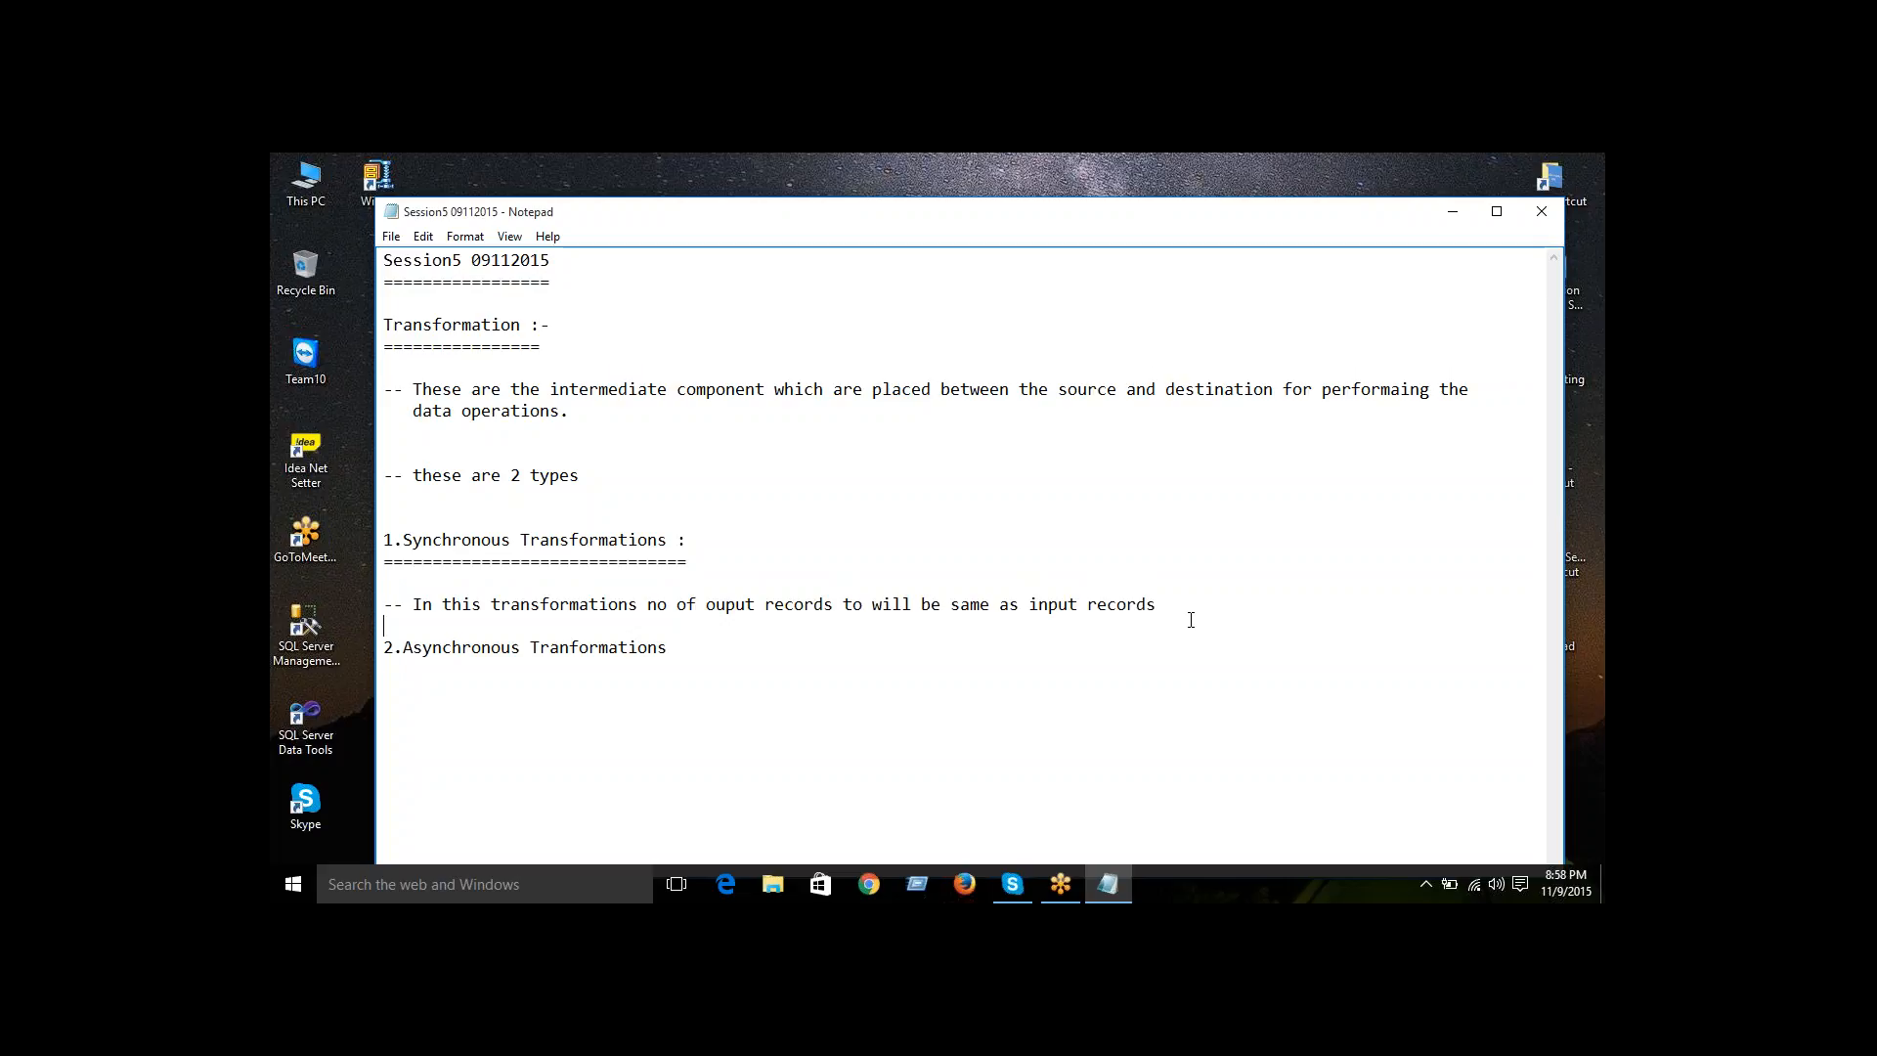
- Underline the Asynchronous Tranformations heading with a row of equals signs as long as the synchronous one
click(1132, 665)
text(====================)
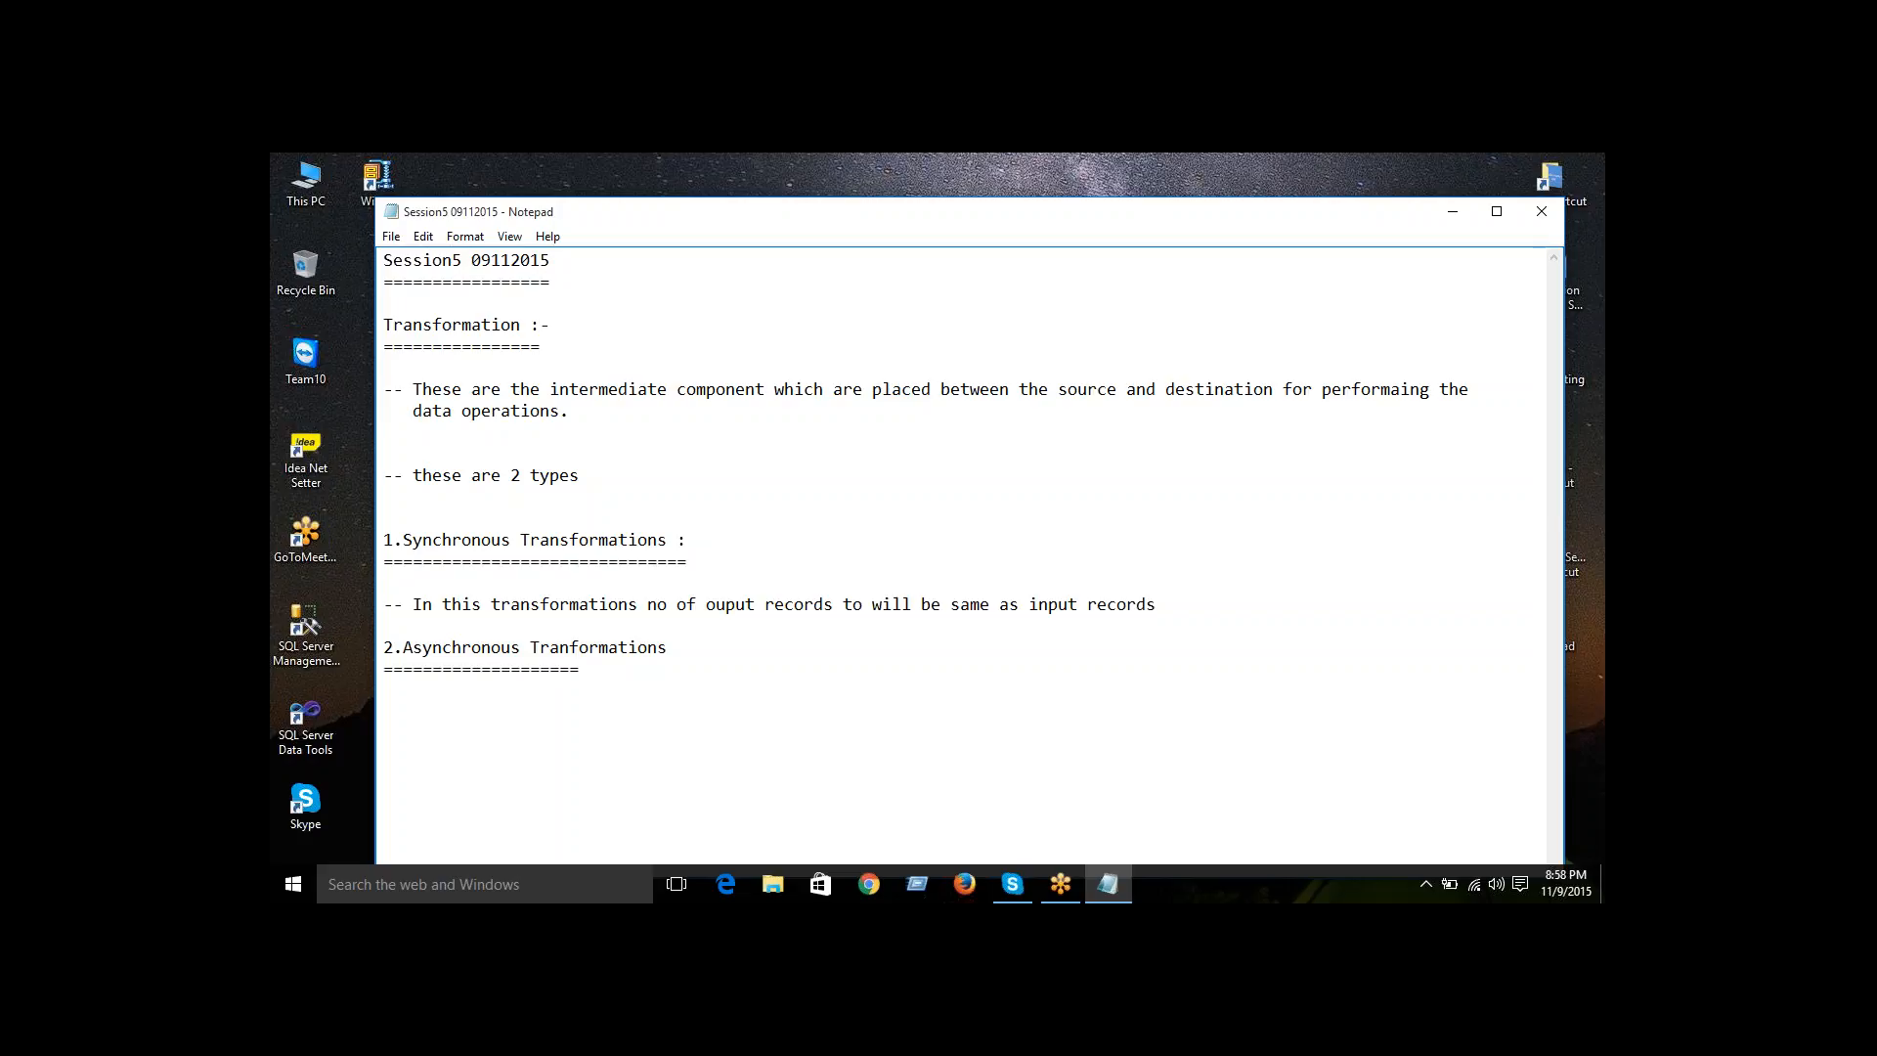
text(===========)
- Write the asynchronous note "-- in this transformation no of output records will be less than the input rows."
key(Return)
text(-- in this tra)
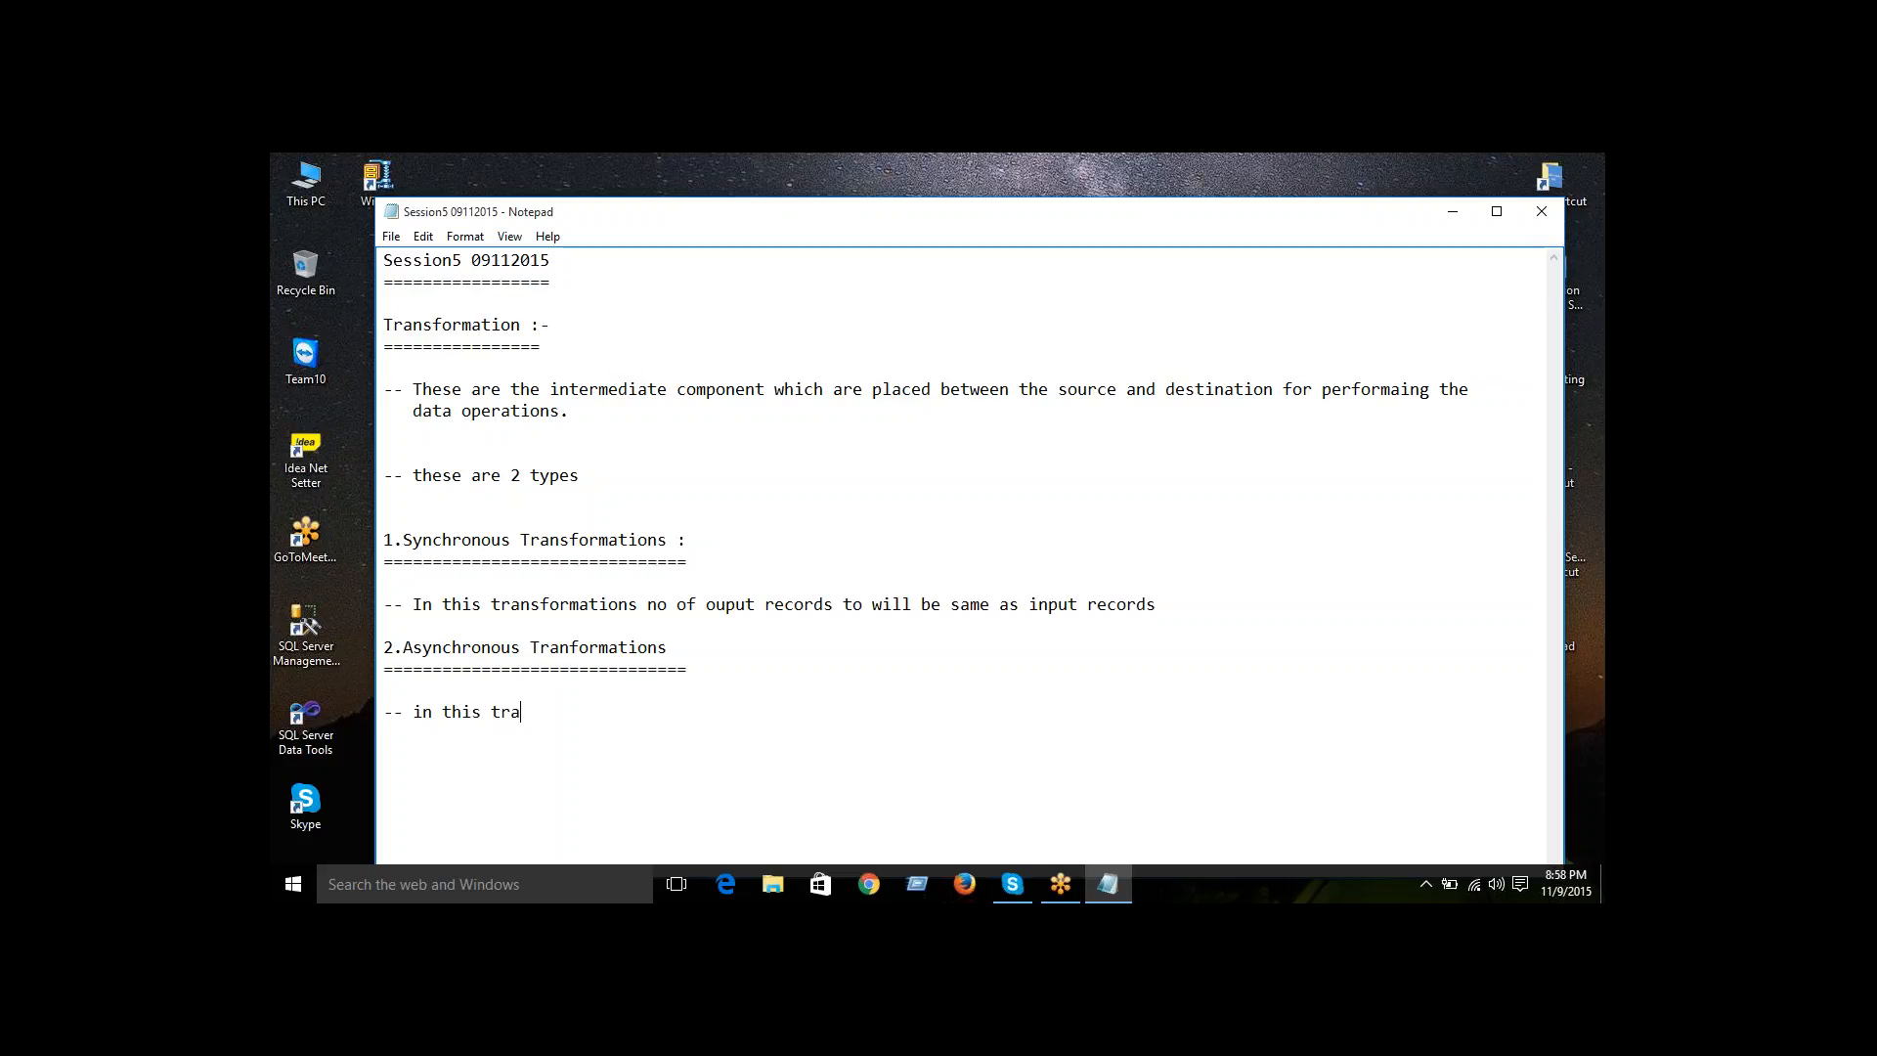
text(nsformation nof)
key(BackSpace)
text(of outp)
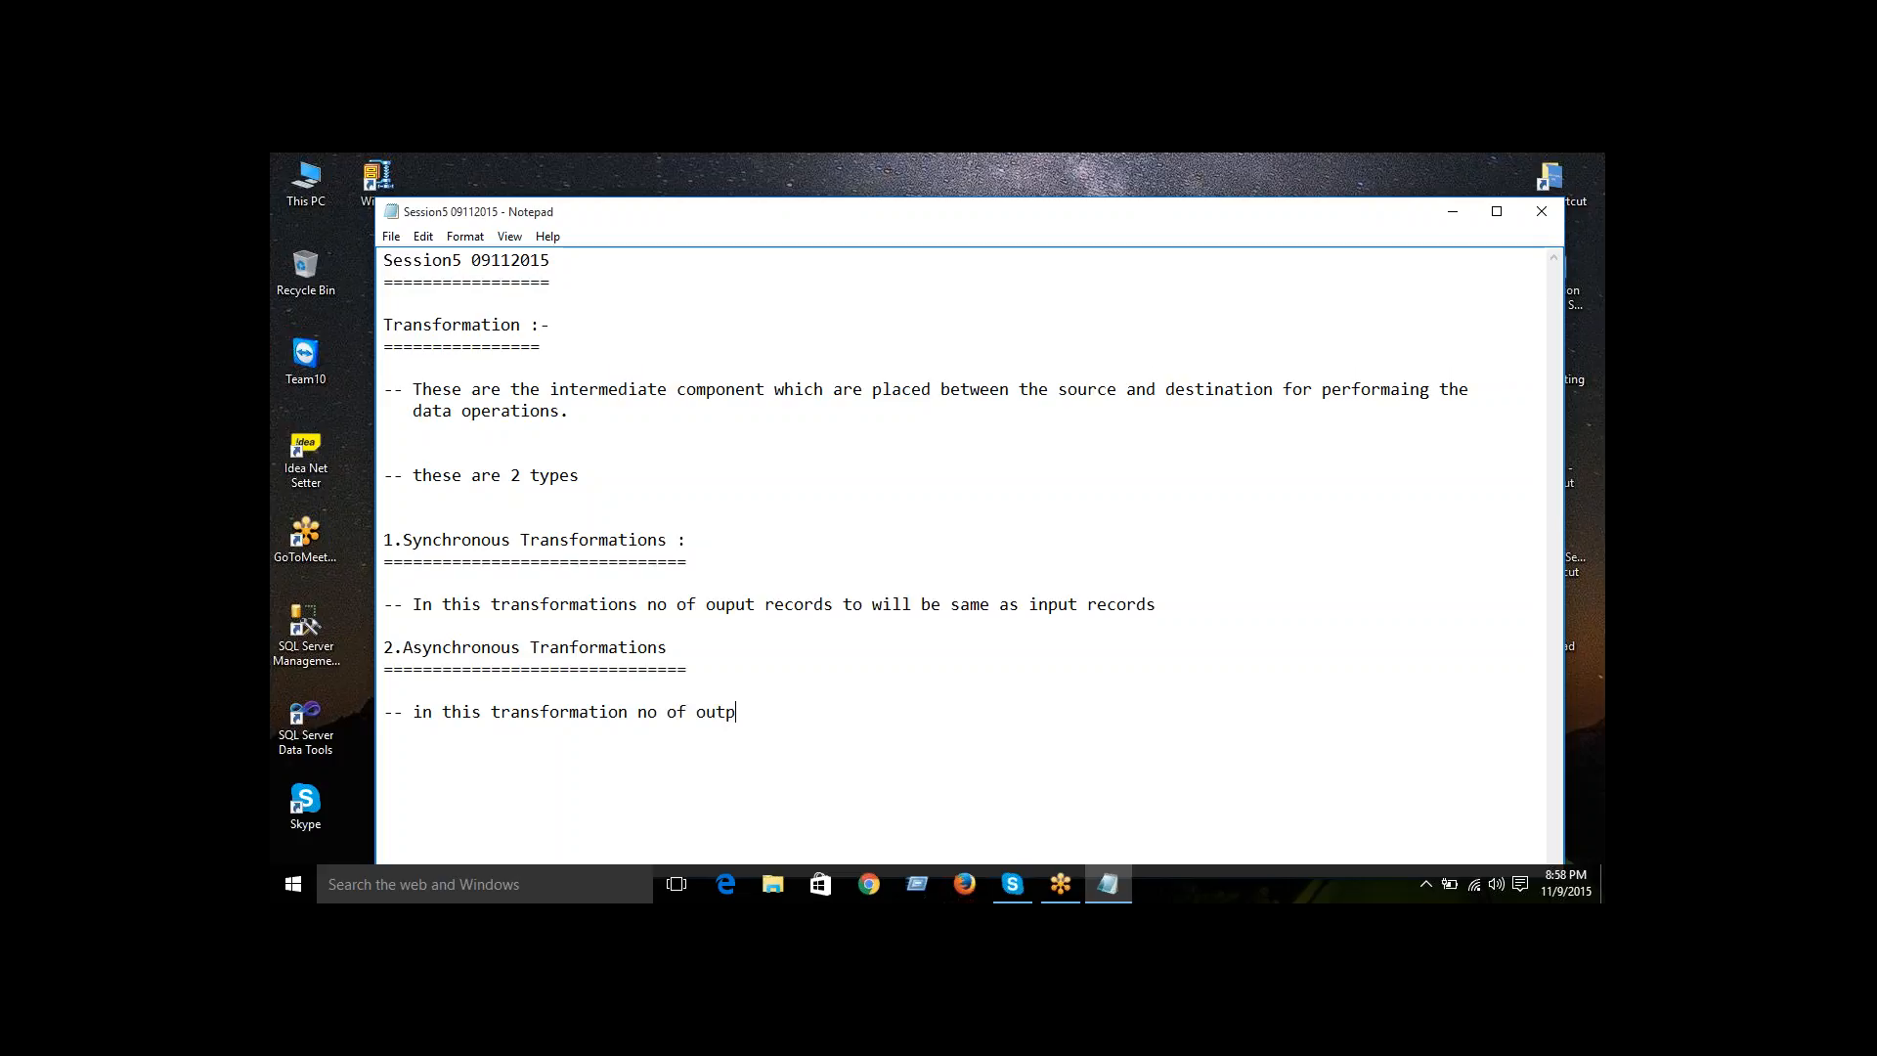
text(ut records will be less than )
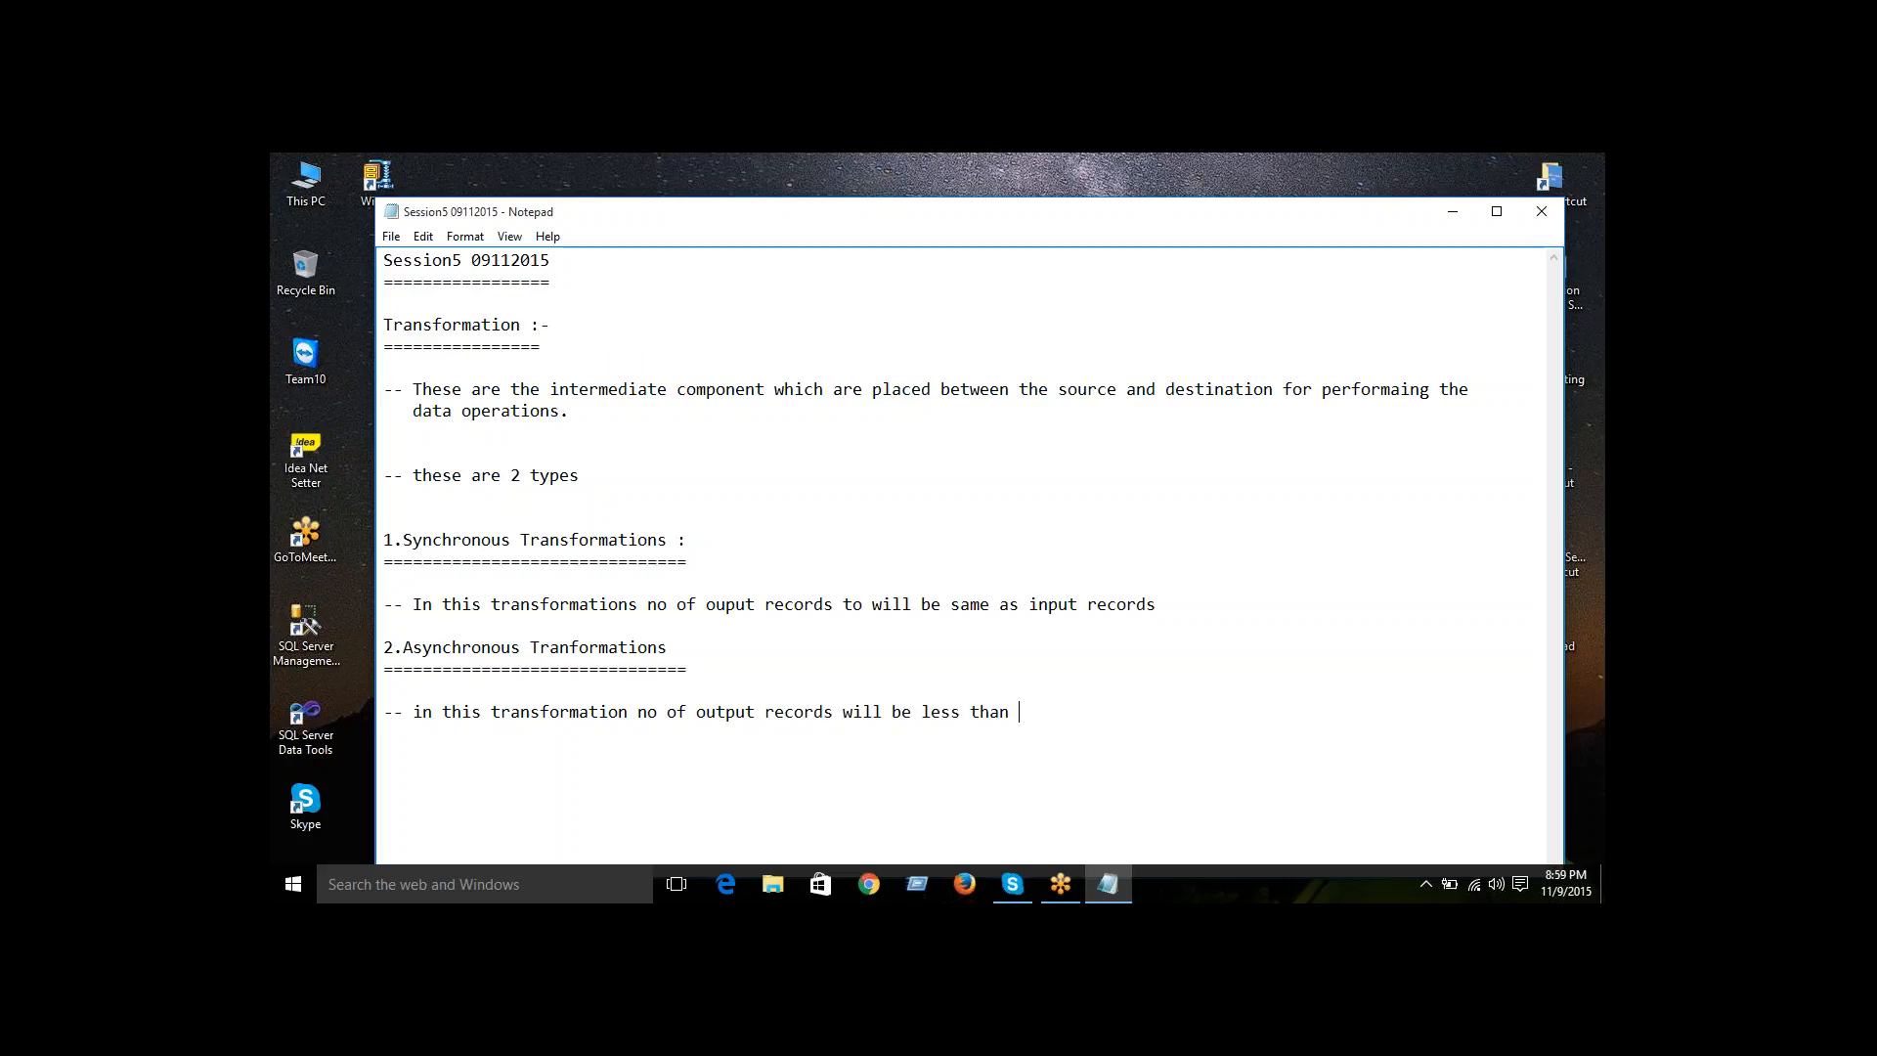
text(the input)
key(BackSpace)
key(BackSpace)
key(BackSpace)
text(put rows)
- Add a "Sort Transformation :-" heading below the asynchronous note and underline it with a row of equals signs
key(Return)
key(Return)
key(Return)
text(Sort)
key(BackSpace)
key(BackSpace)
key(BackSpace)
key(BackSpace)
text(Sort Tran)
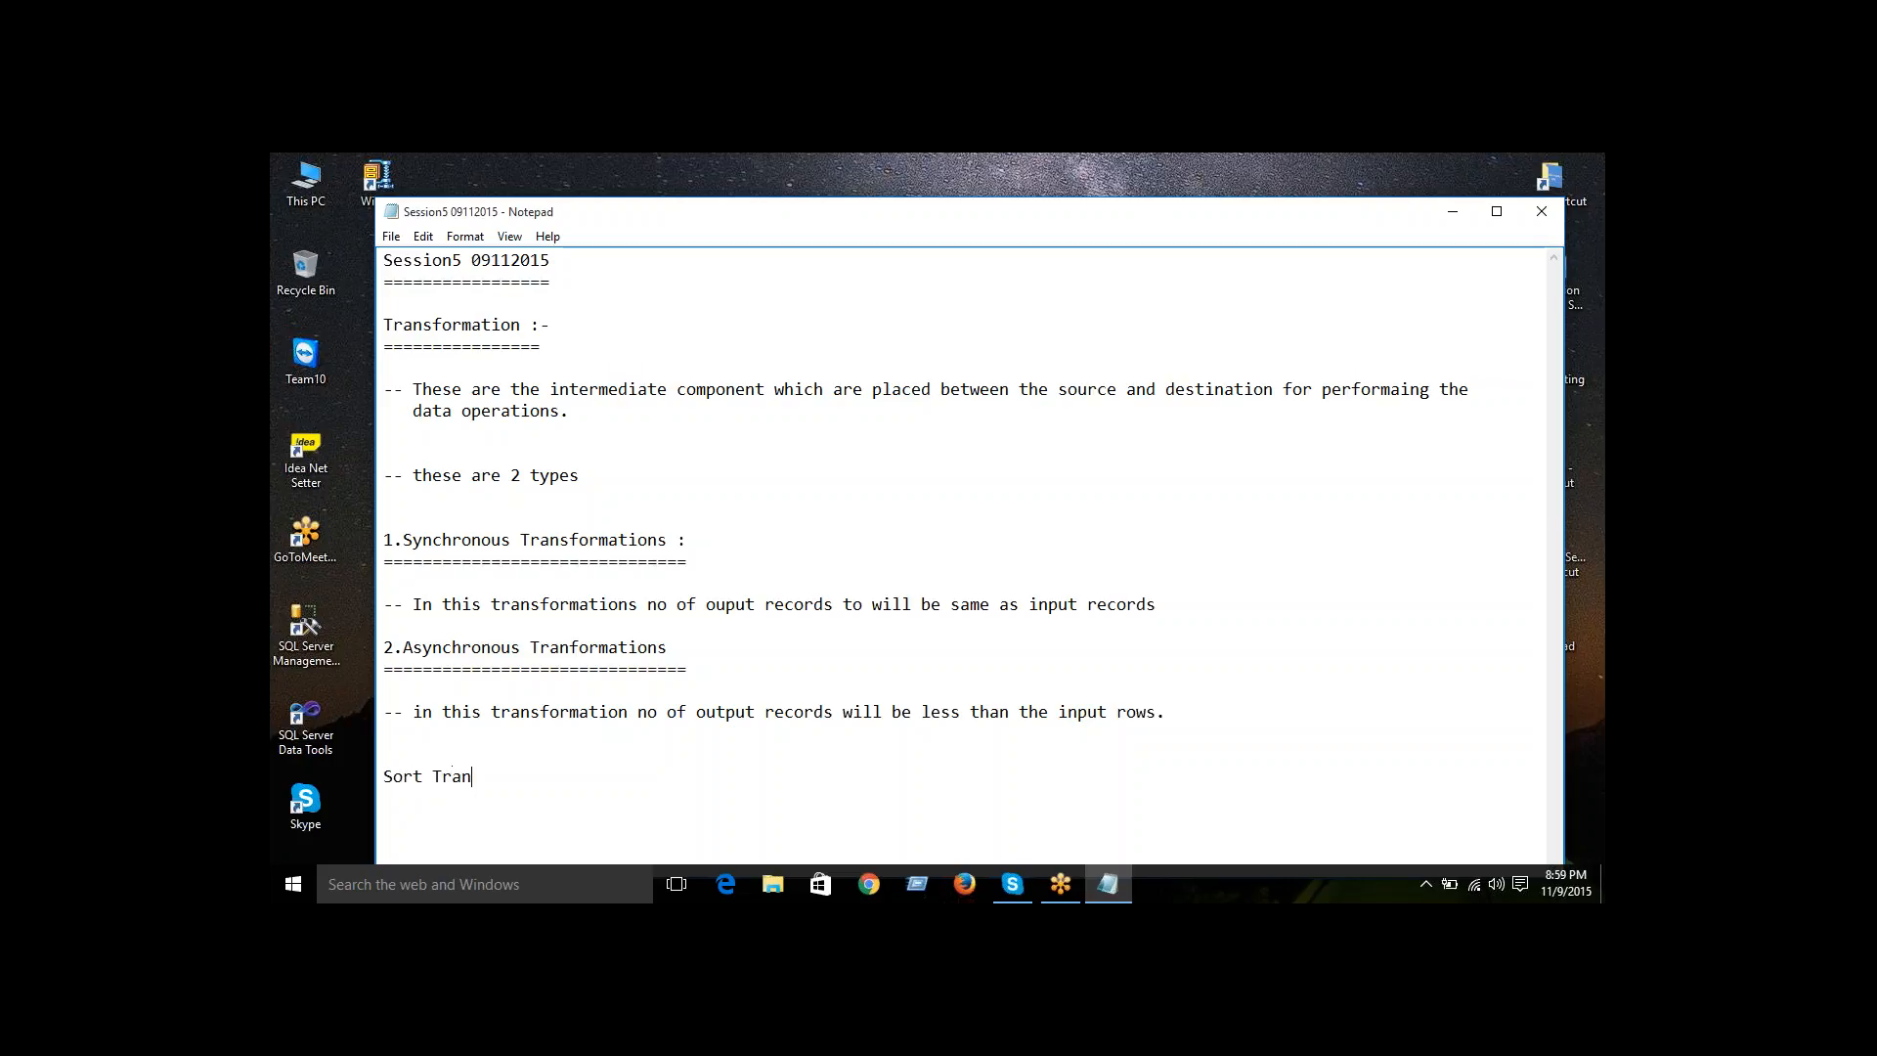
text(sformation )
text(:- )
text(====================)
text(=)
key(Return)
key(Return)
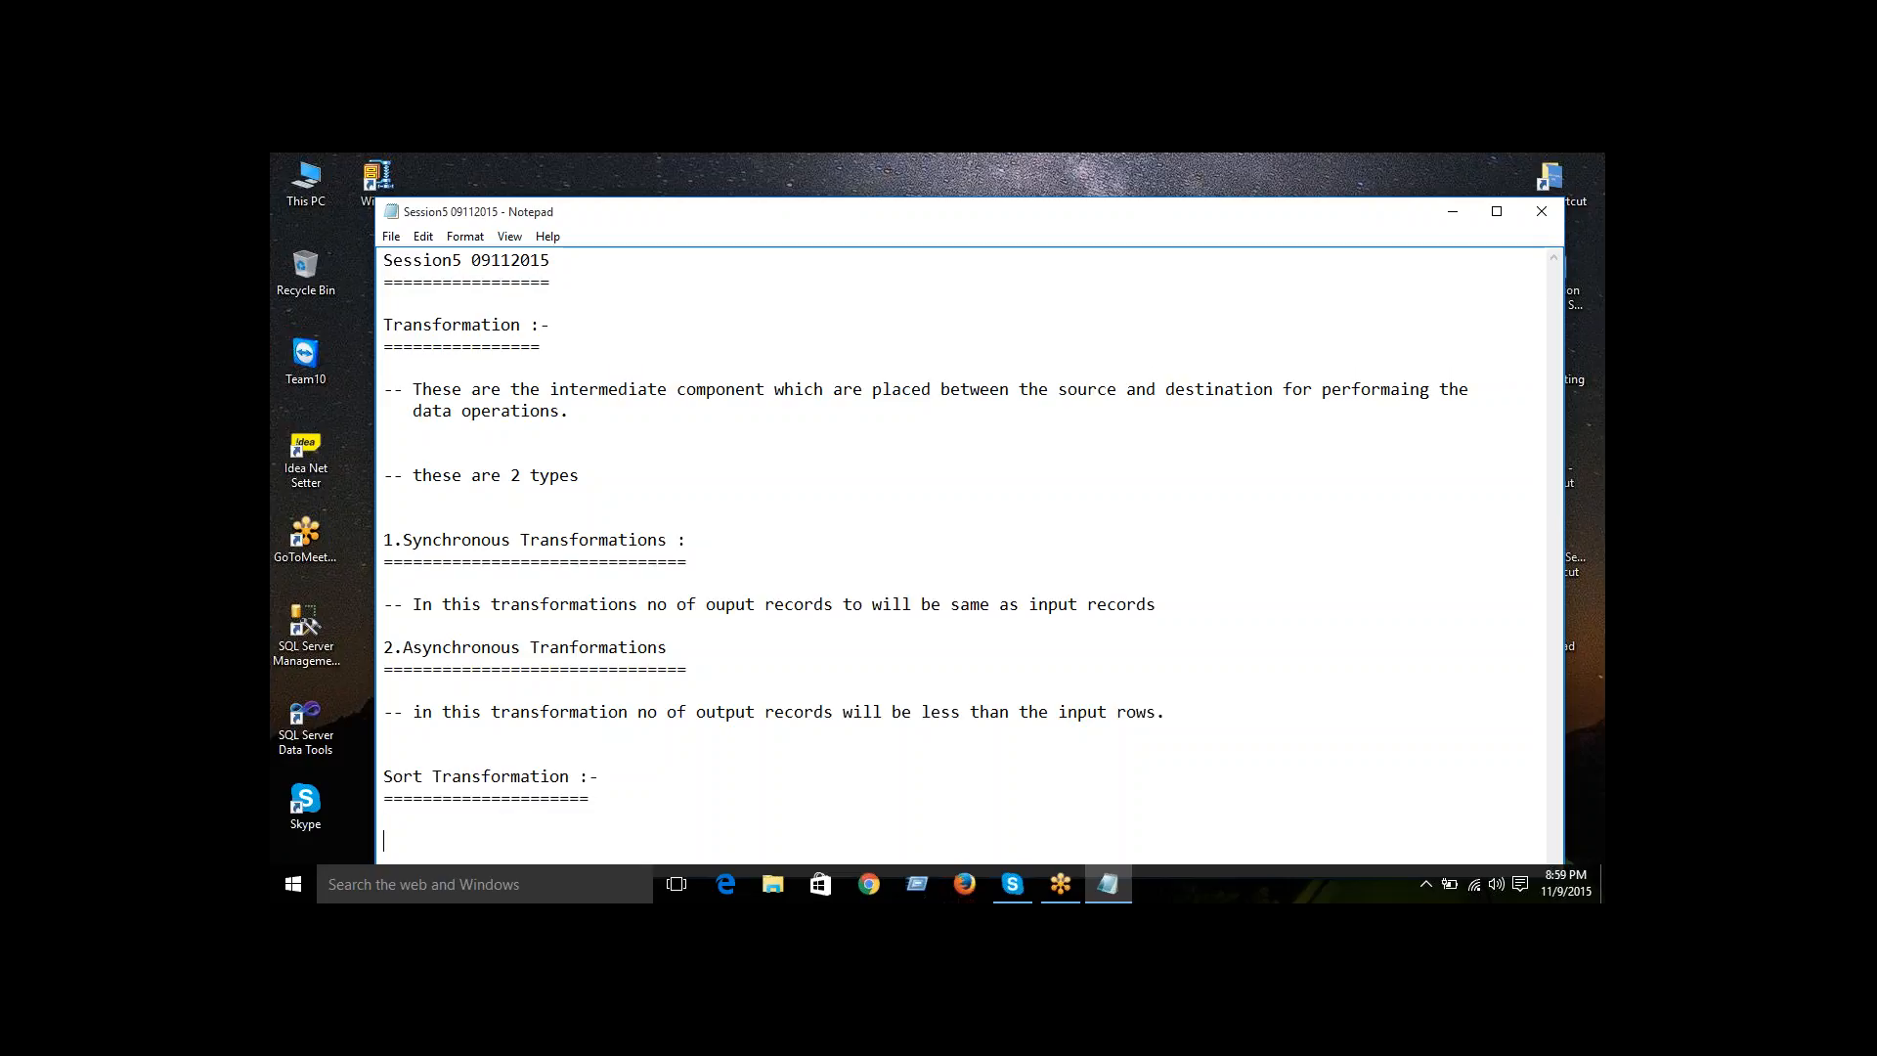
- Insert a long run of blank lines below the Sort Transformation heading to make room for its notes
key(Return)
key(Return)
key(Return)
key(Return)
key(Return)
key(Return)
key(Return)
key(Return)
key(Return)
key(Return)
key(Return)
key(Return)
key(Return)
key(Return)
key(Return)
key(Return)
key(Return)
key(Return)
key(Return)
key(Return)
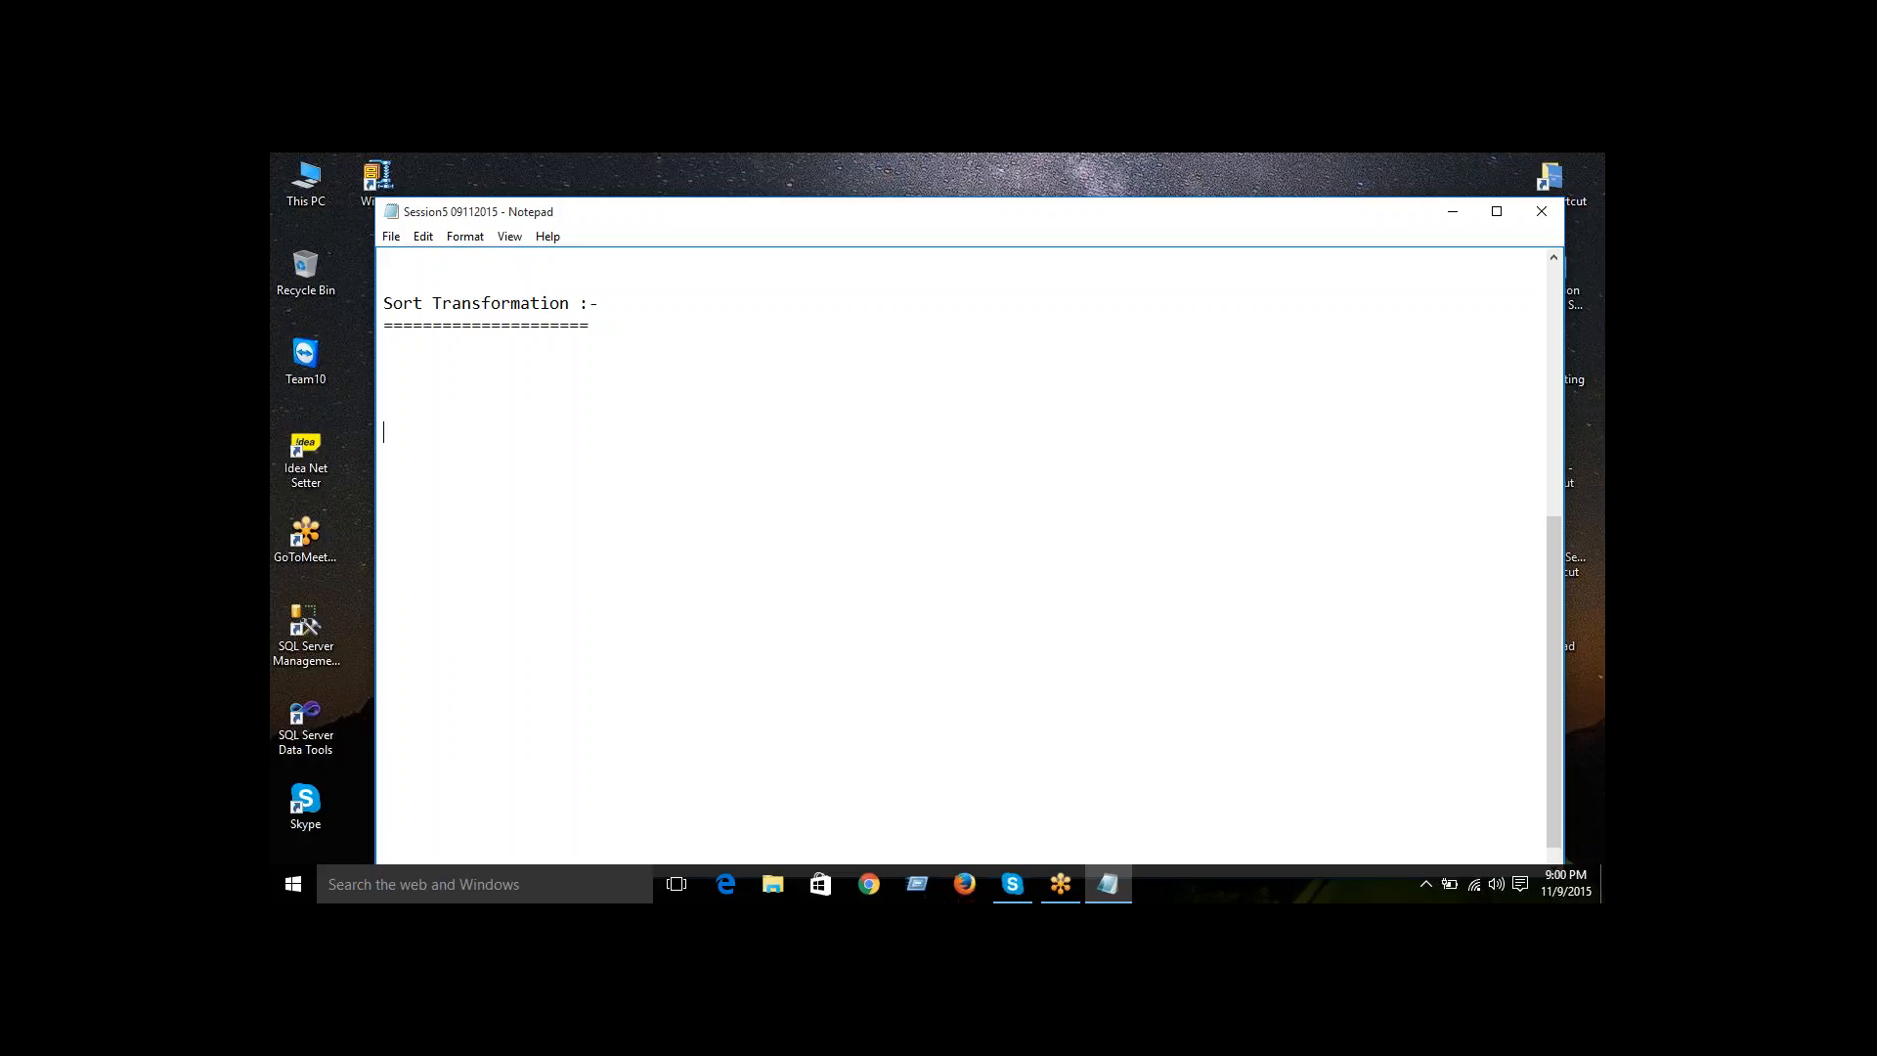
- Write the first Sort Transformation note: "--It is used to Sort the input data based on a columns"
key(Up)
key(Up)
key(Up)
text(--)
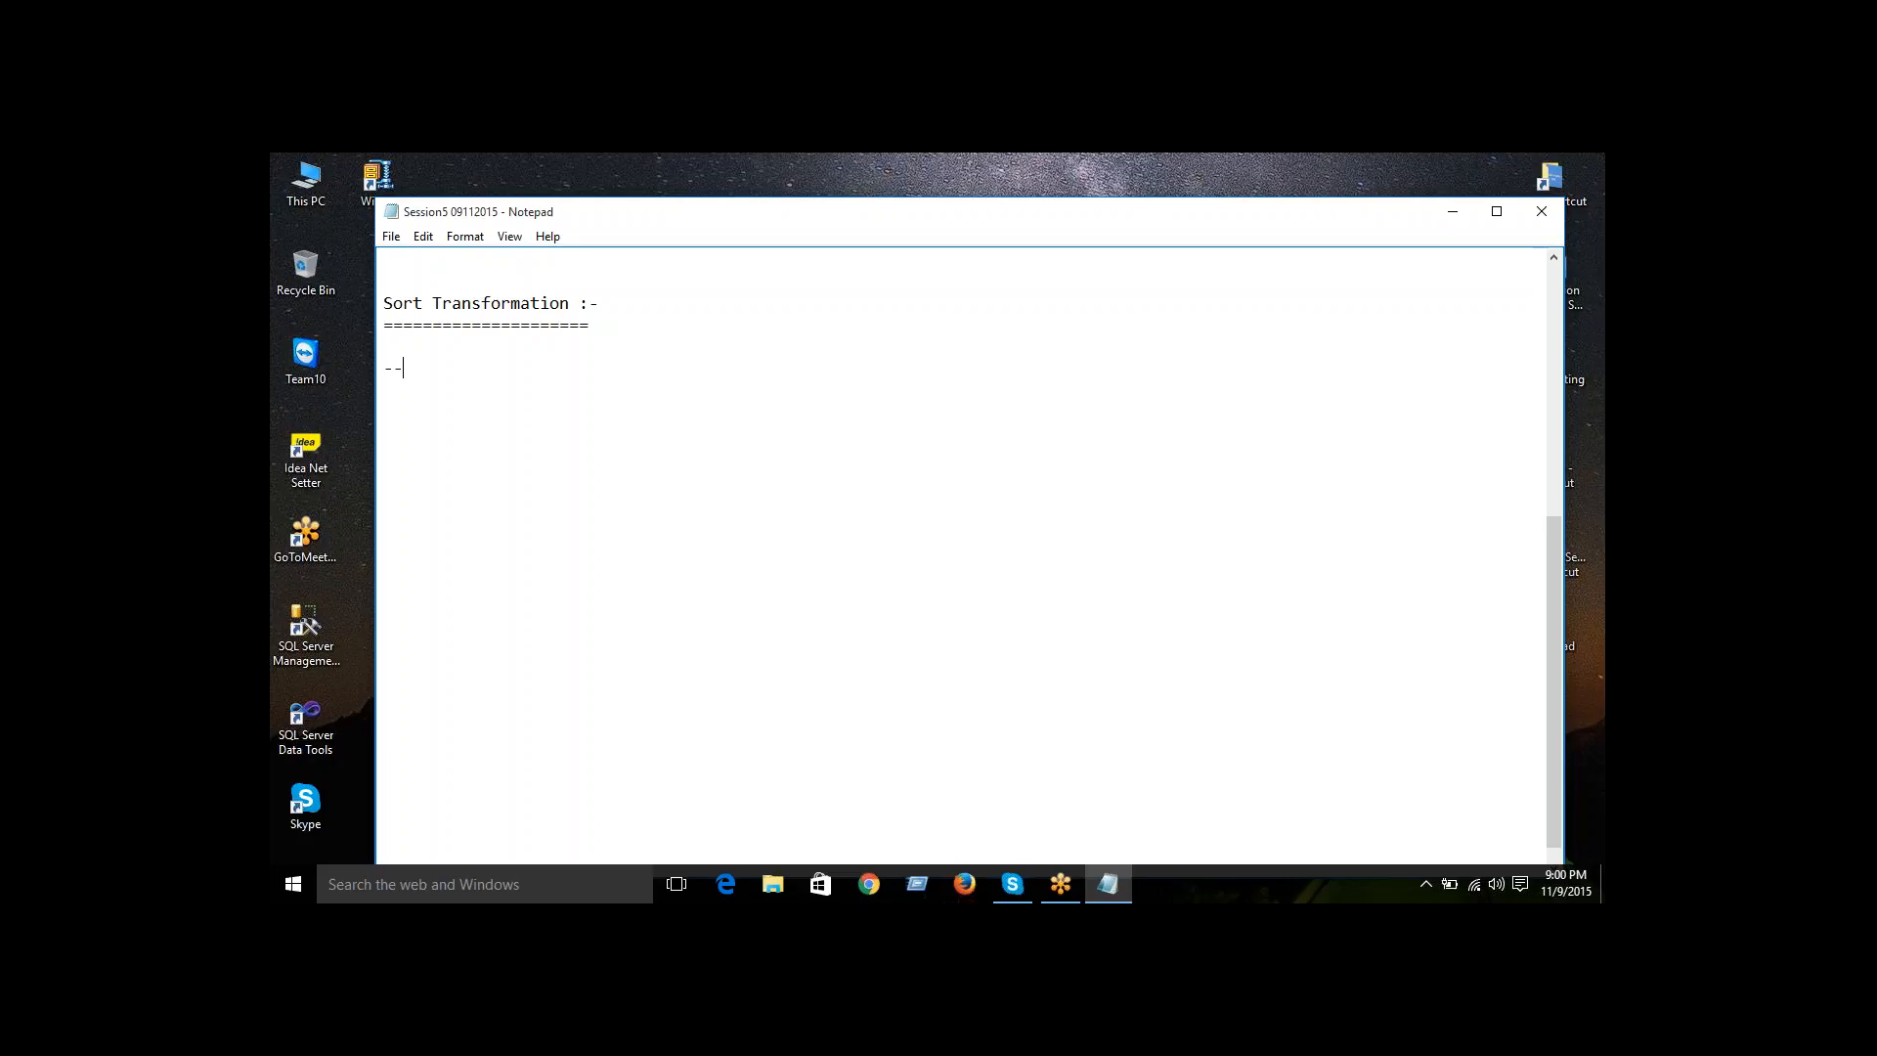
text(It is used to )
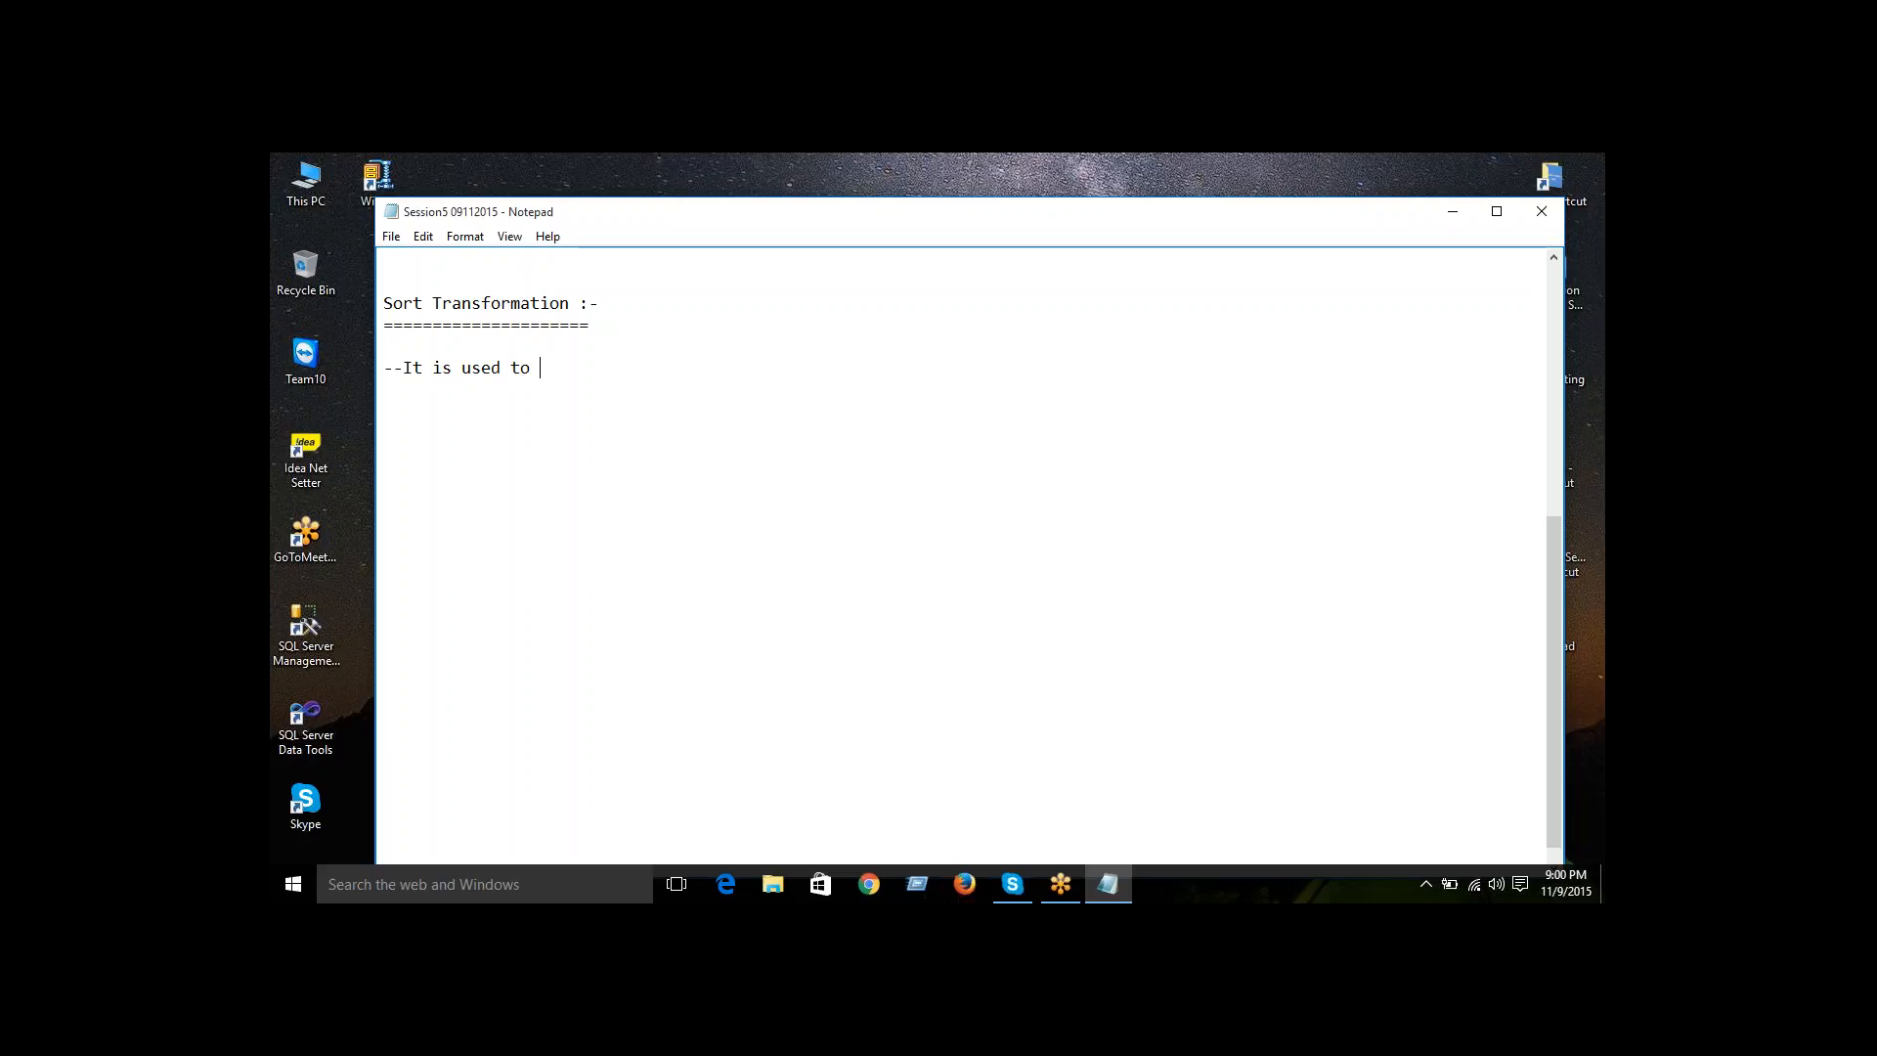
text(Sort the )
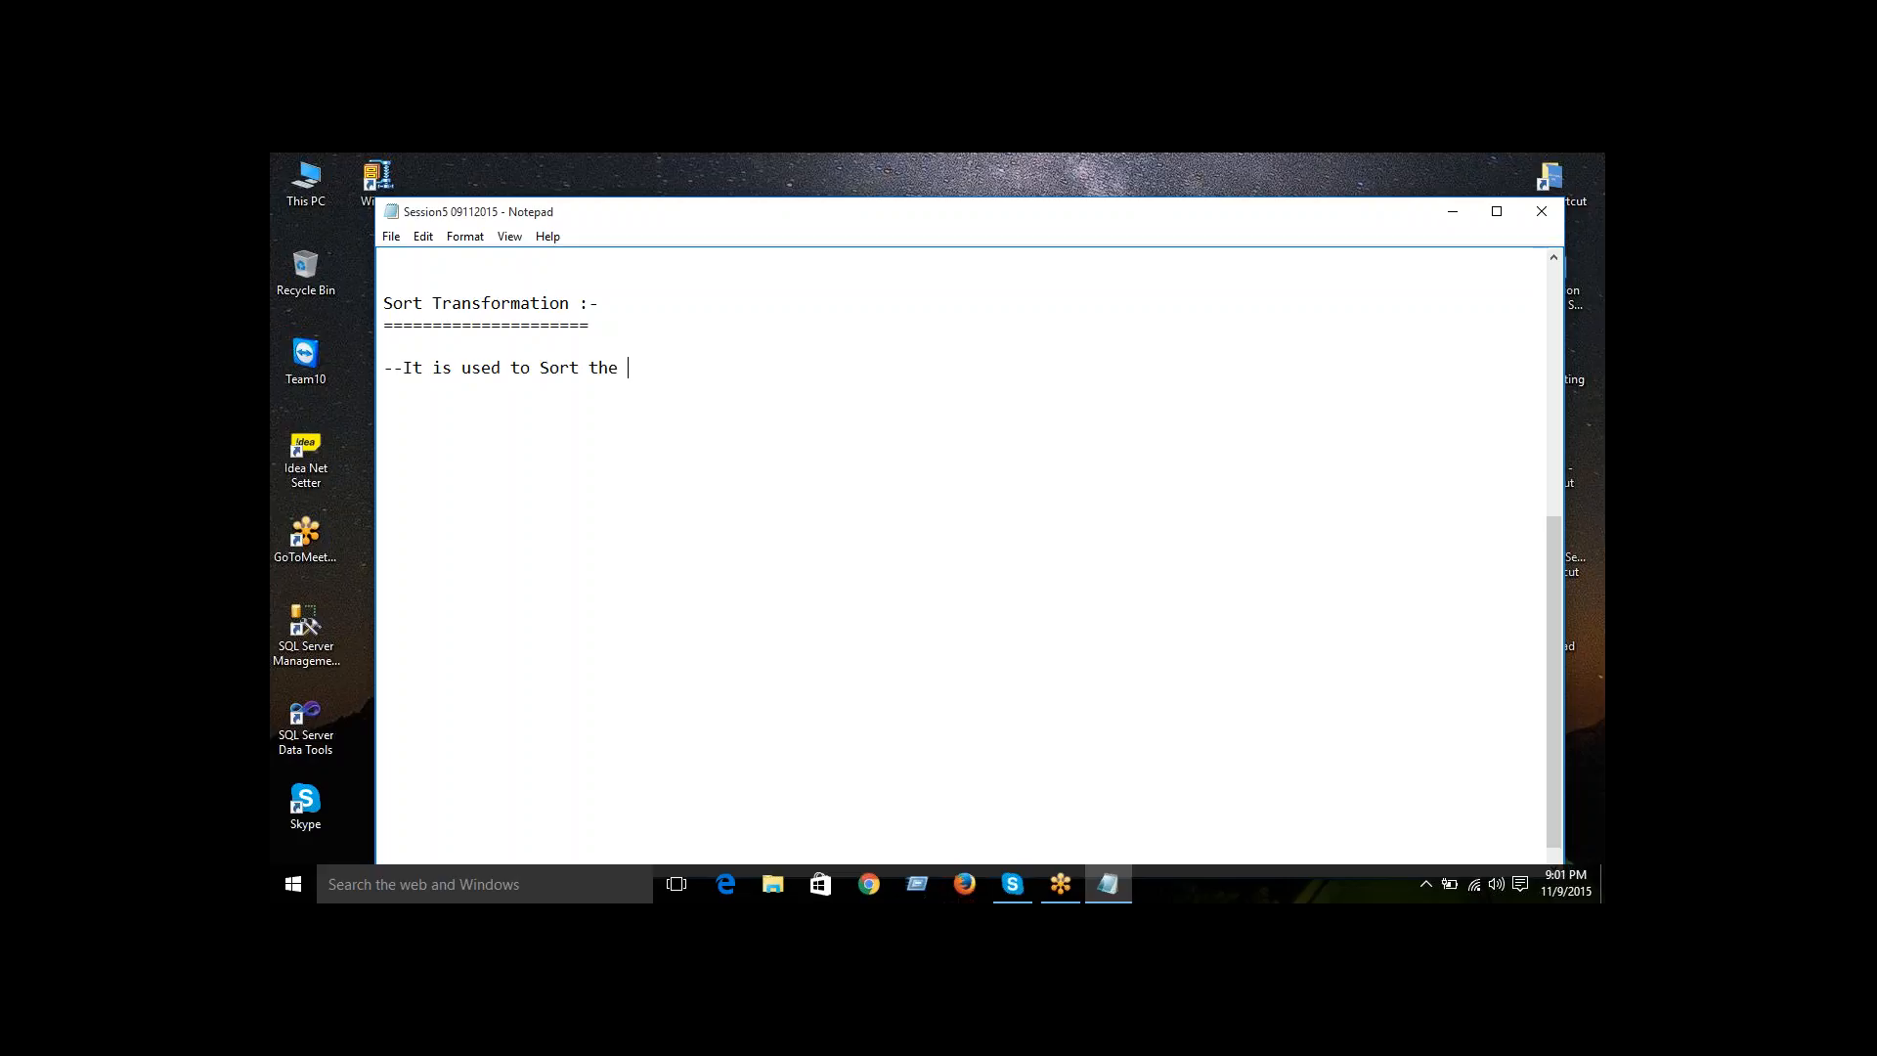
text(input data based on a columns)
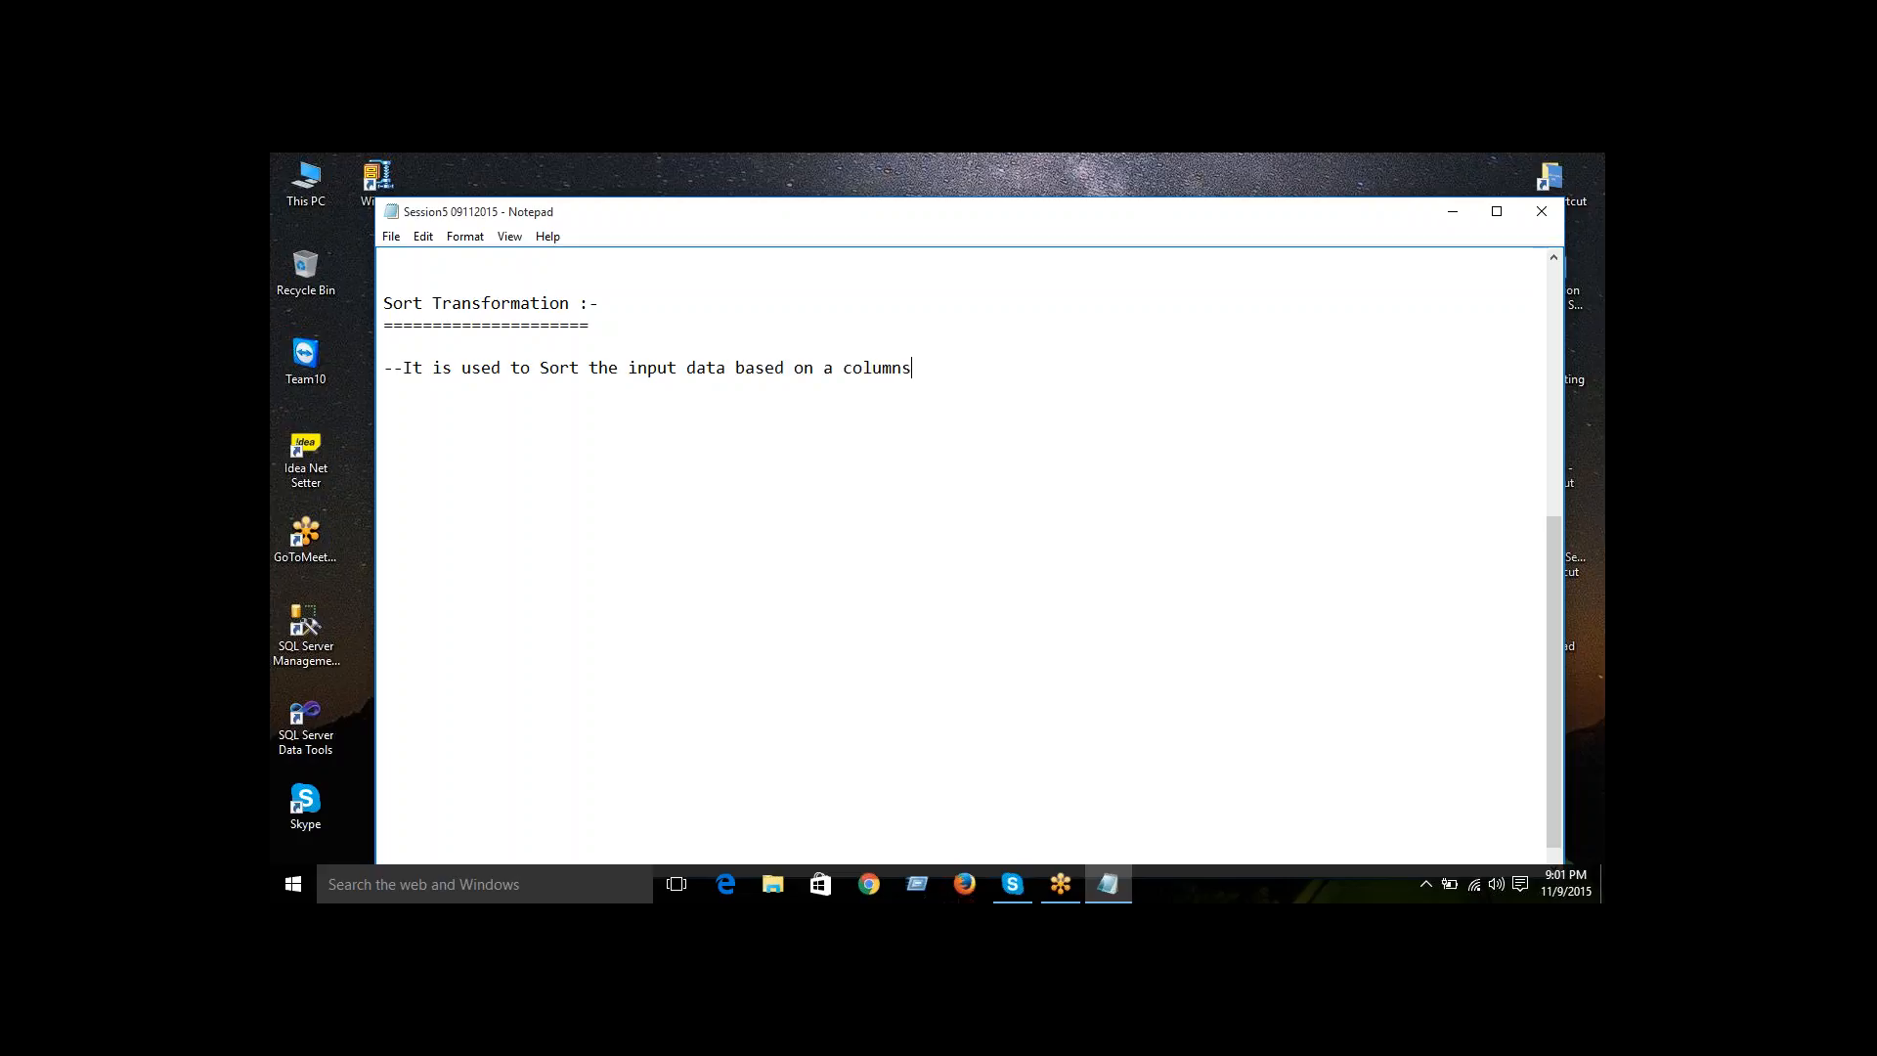
- Add a second Sort note: "-- It can eliminate values which contains duplicate records in the sorted columns"
key(Return)
key(Return)
text(--)
text(It can eliminate r)
key(BackSpace)
text(d)
key(BackSpace)
text(values)
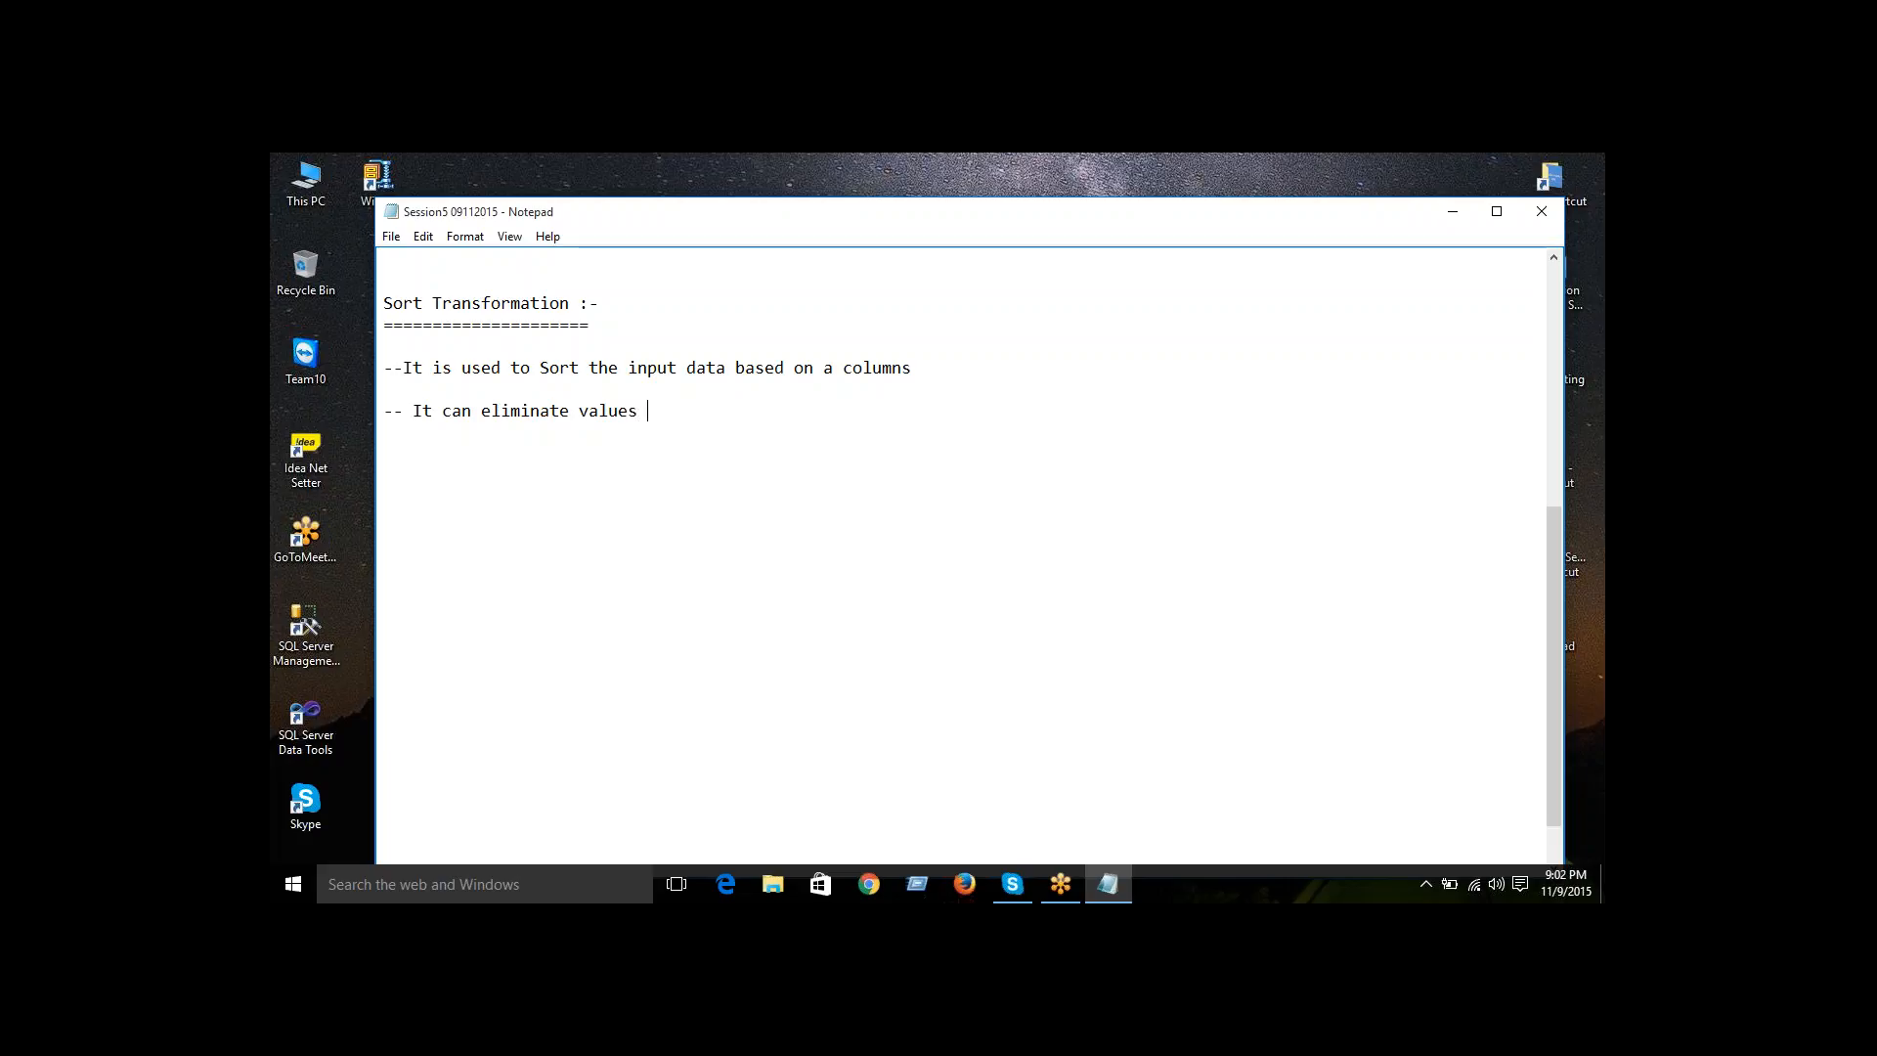
text( which c)
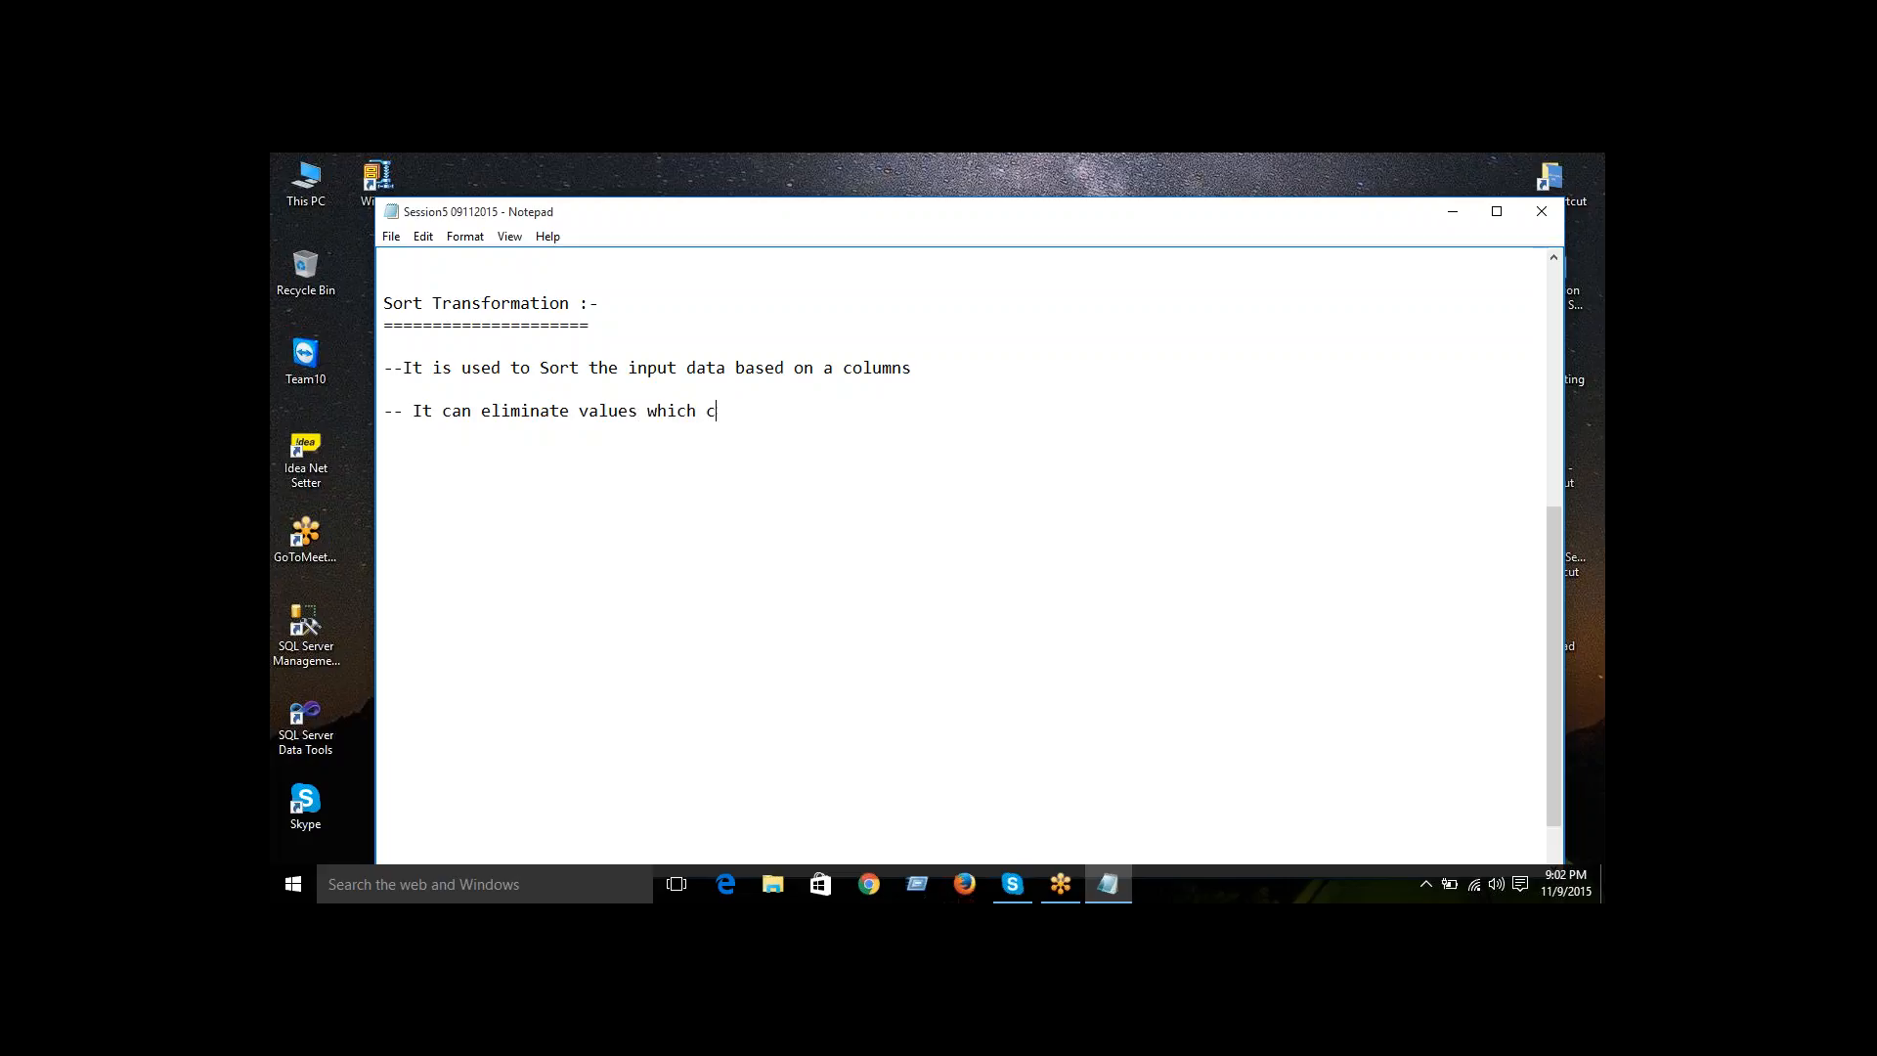
text(ontains duplicate reco)
text(rds in the)
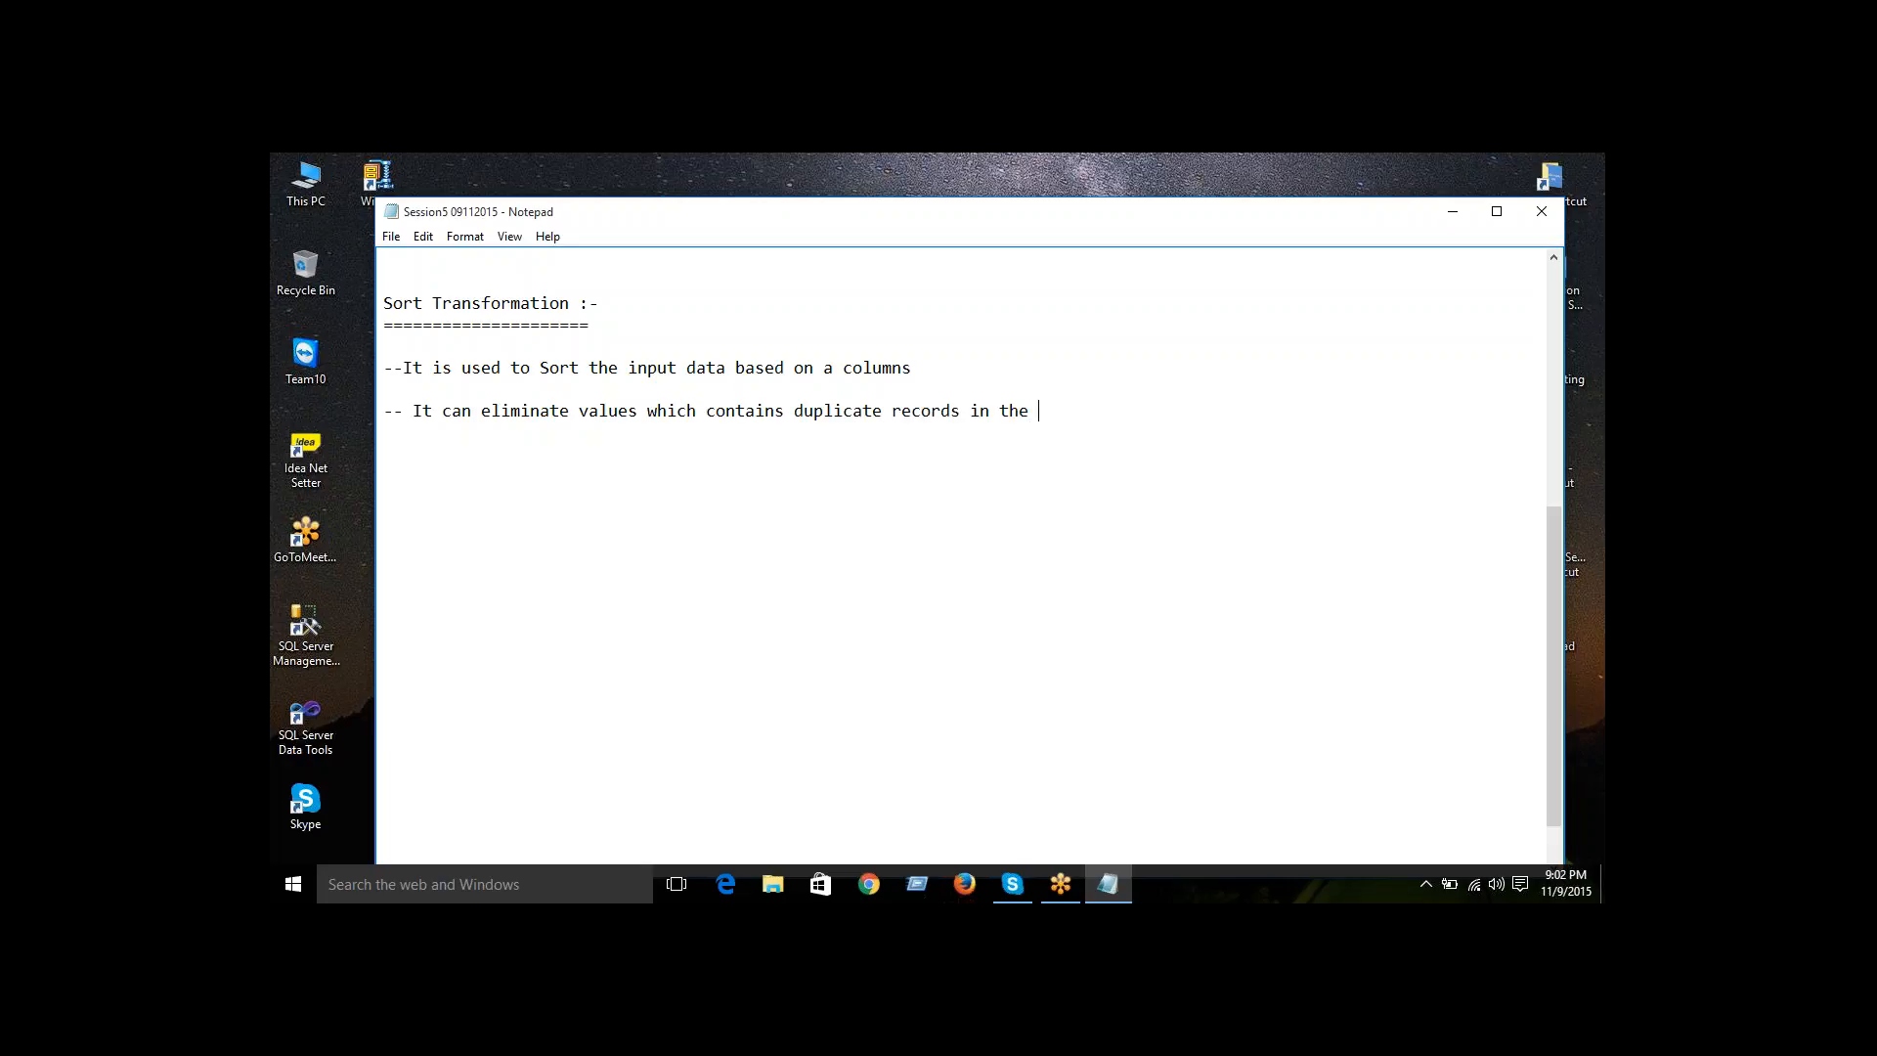
text( sorted columns)
- Minimize the notes and open the Flatfiles folder inside Source > Sources from the desktop shortcut
click(1453, 217)
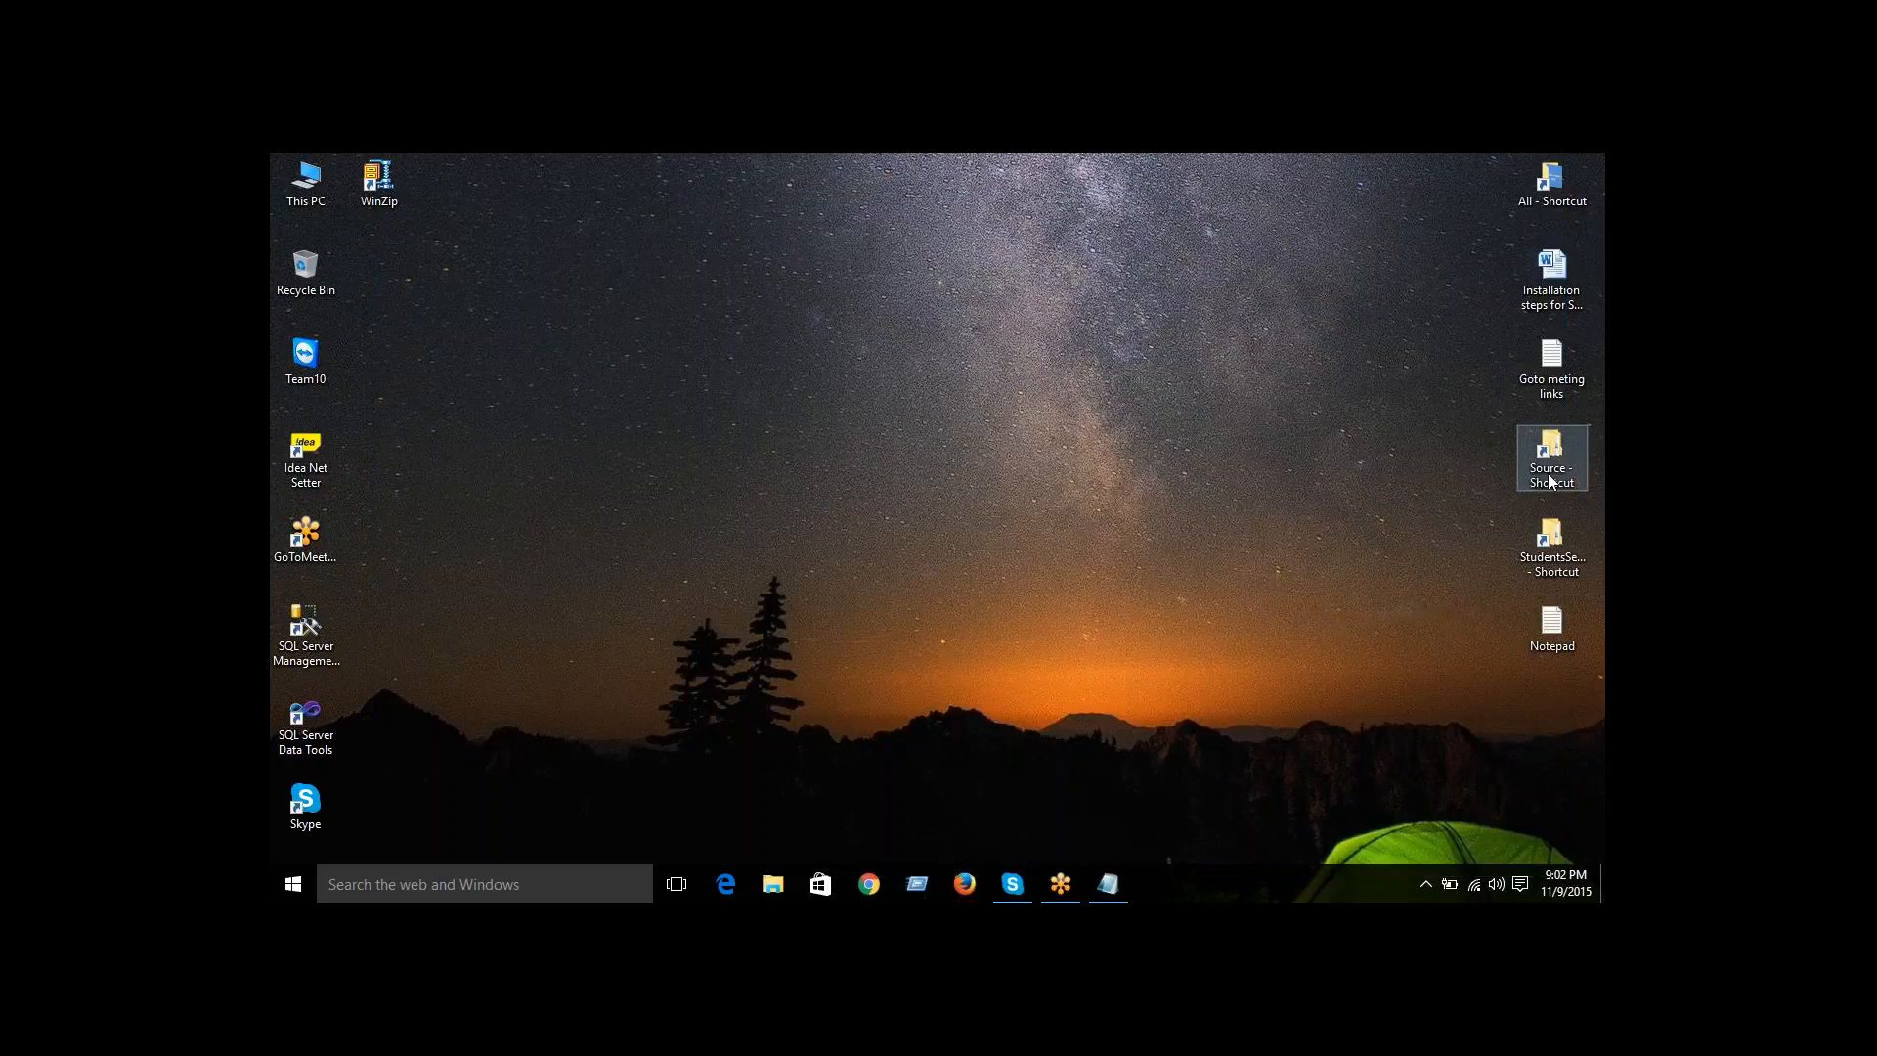
double_click(1550, 482)
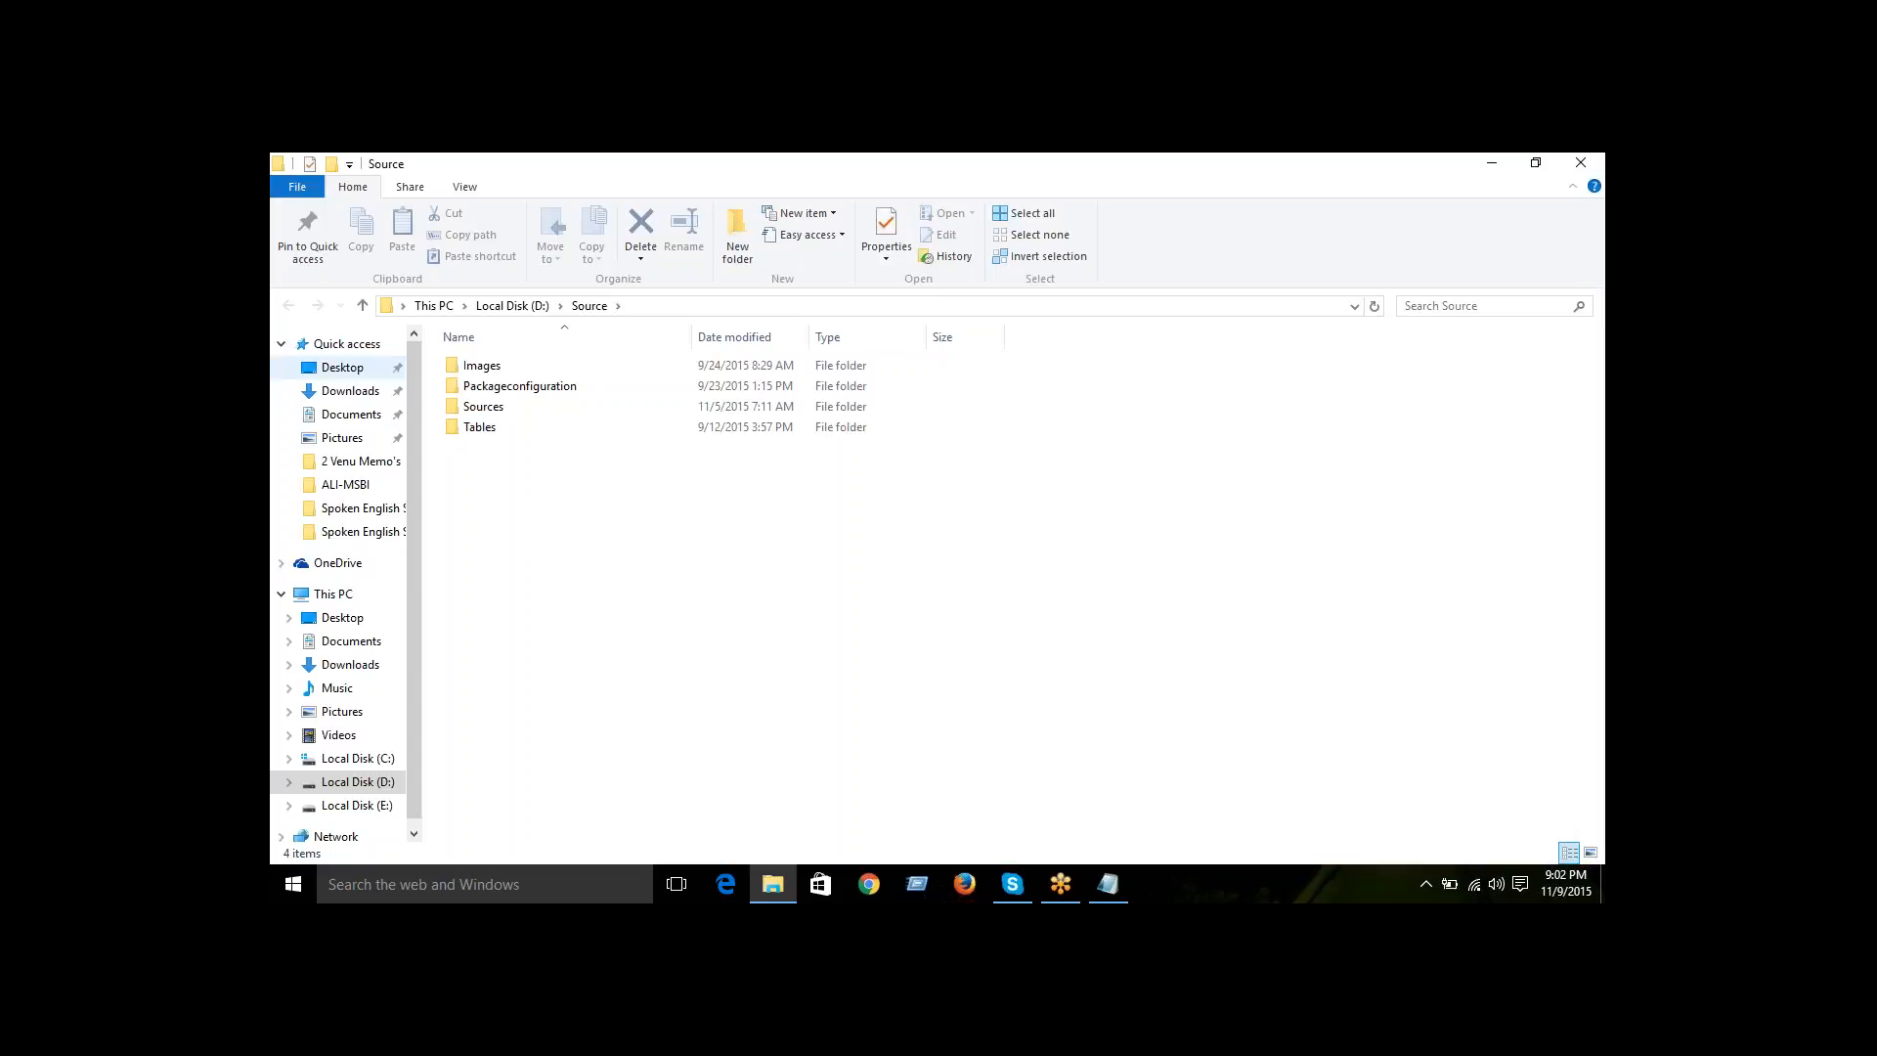
double_click(479, 405)
click(481, 548)
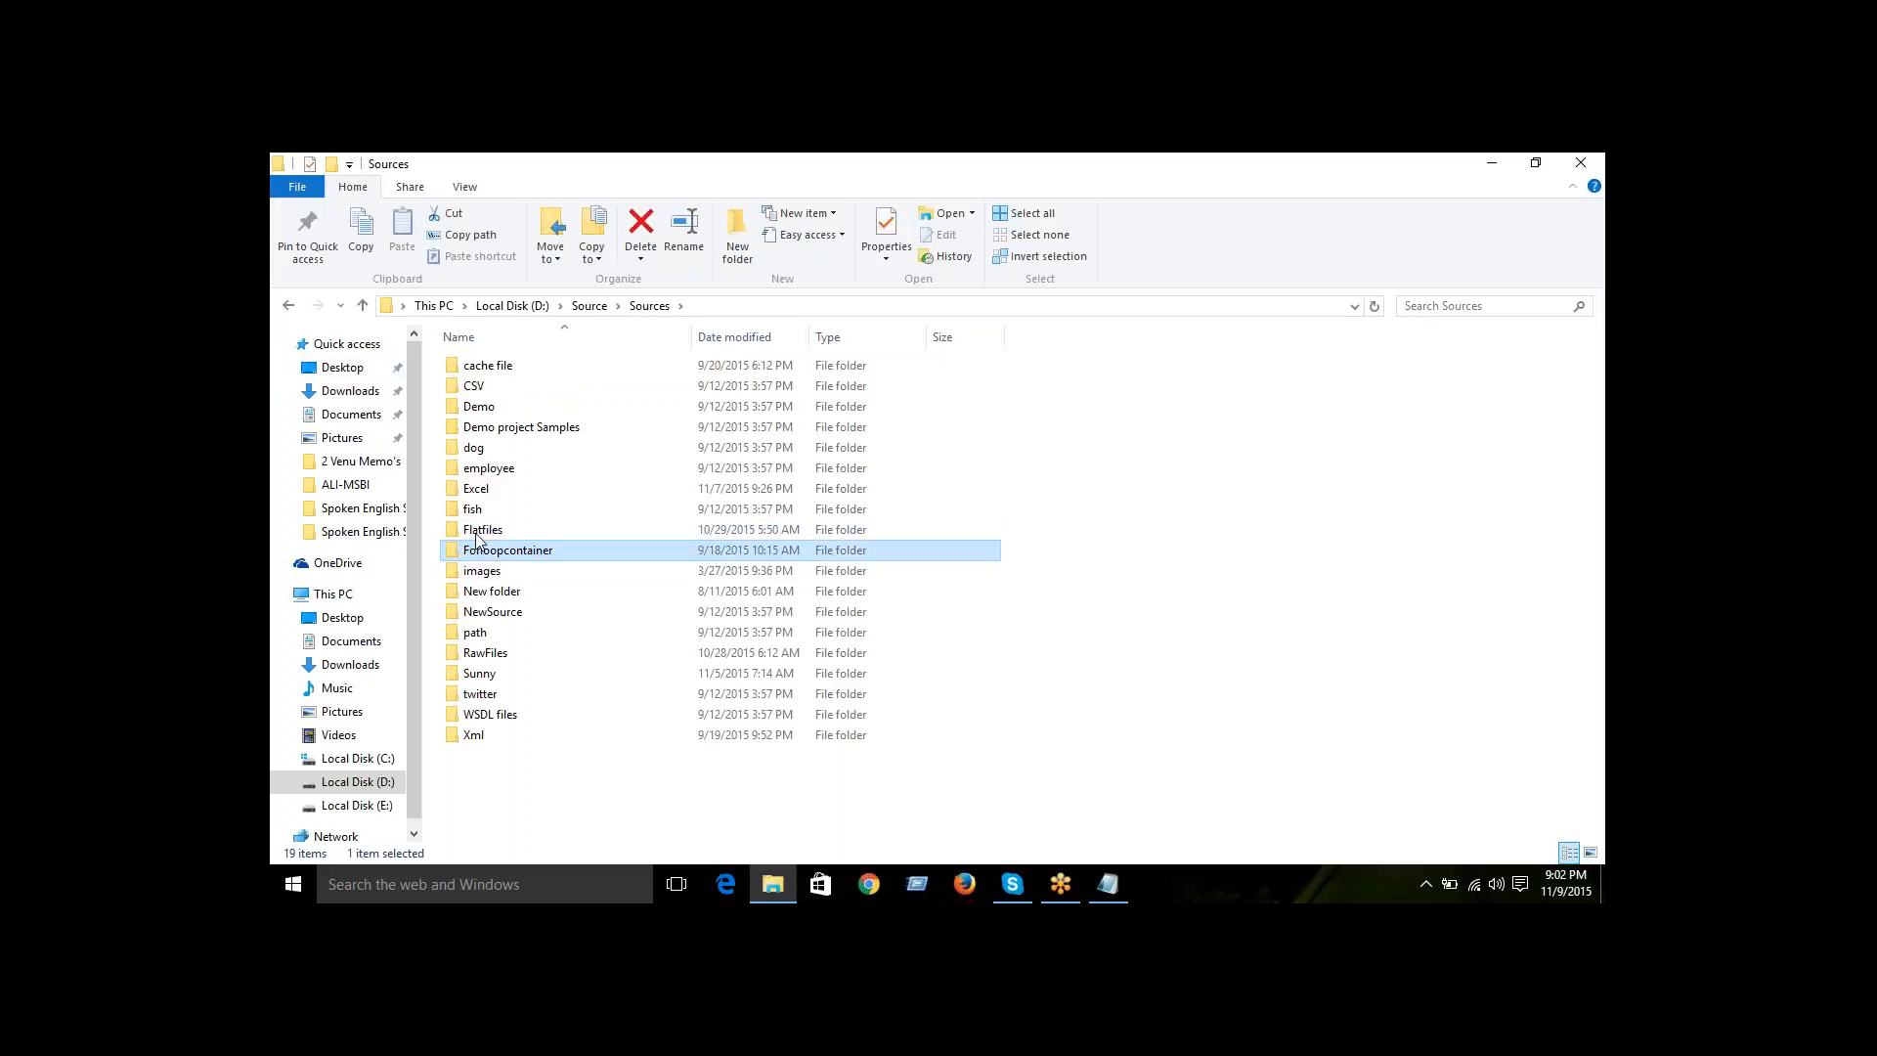
double_click(479, 530)
- Open the sort and Sorting text files in Flatfiles to examine their records, closing each one
key(s)
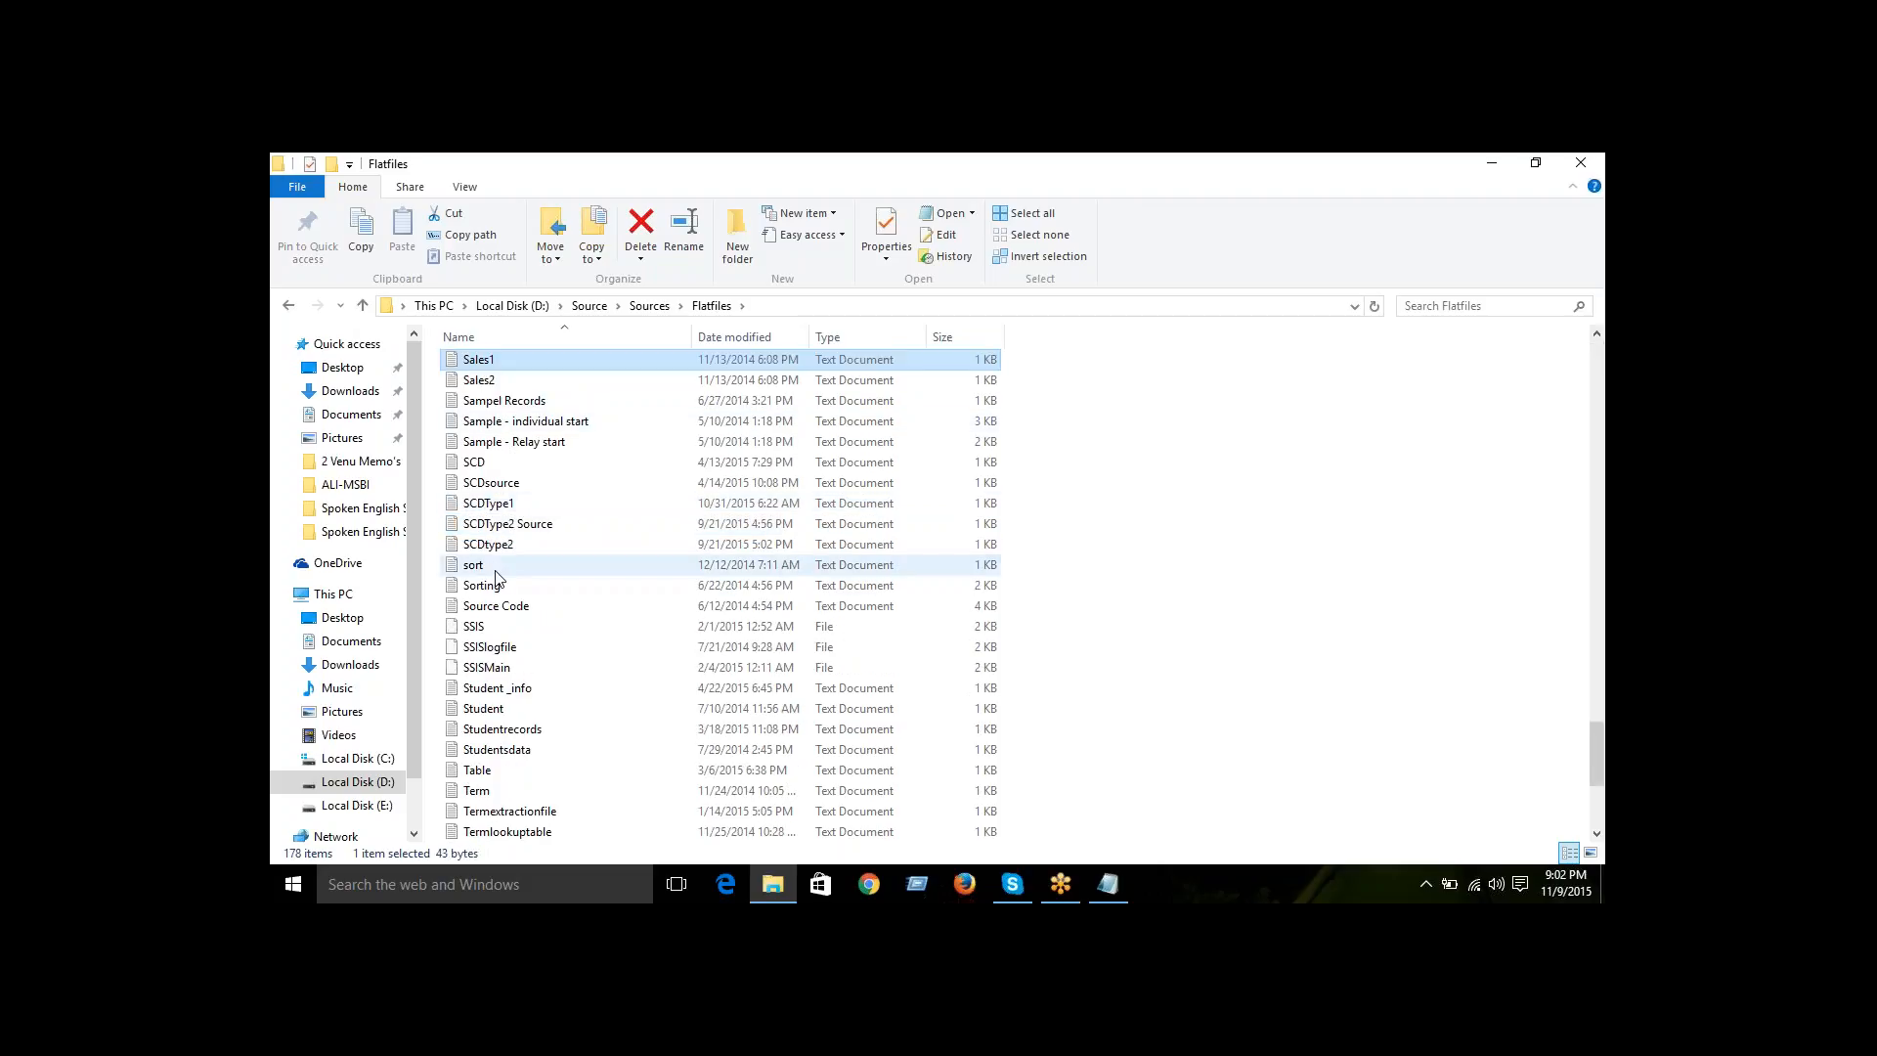
click(495, 571)
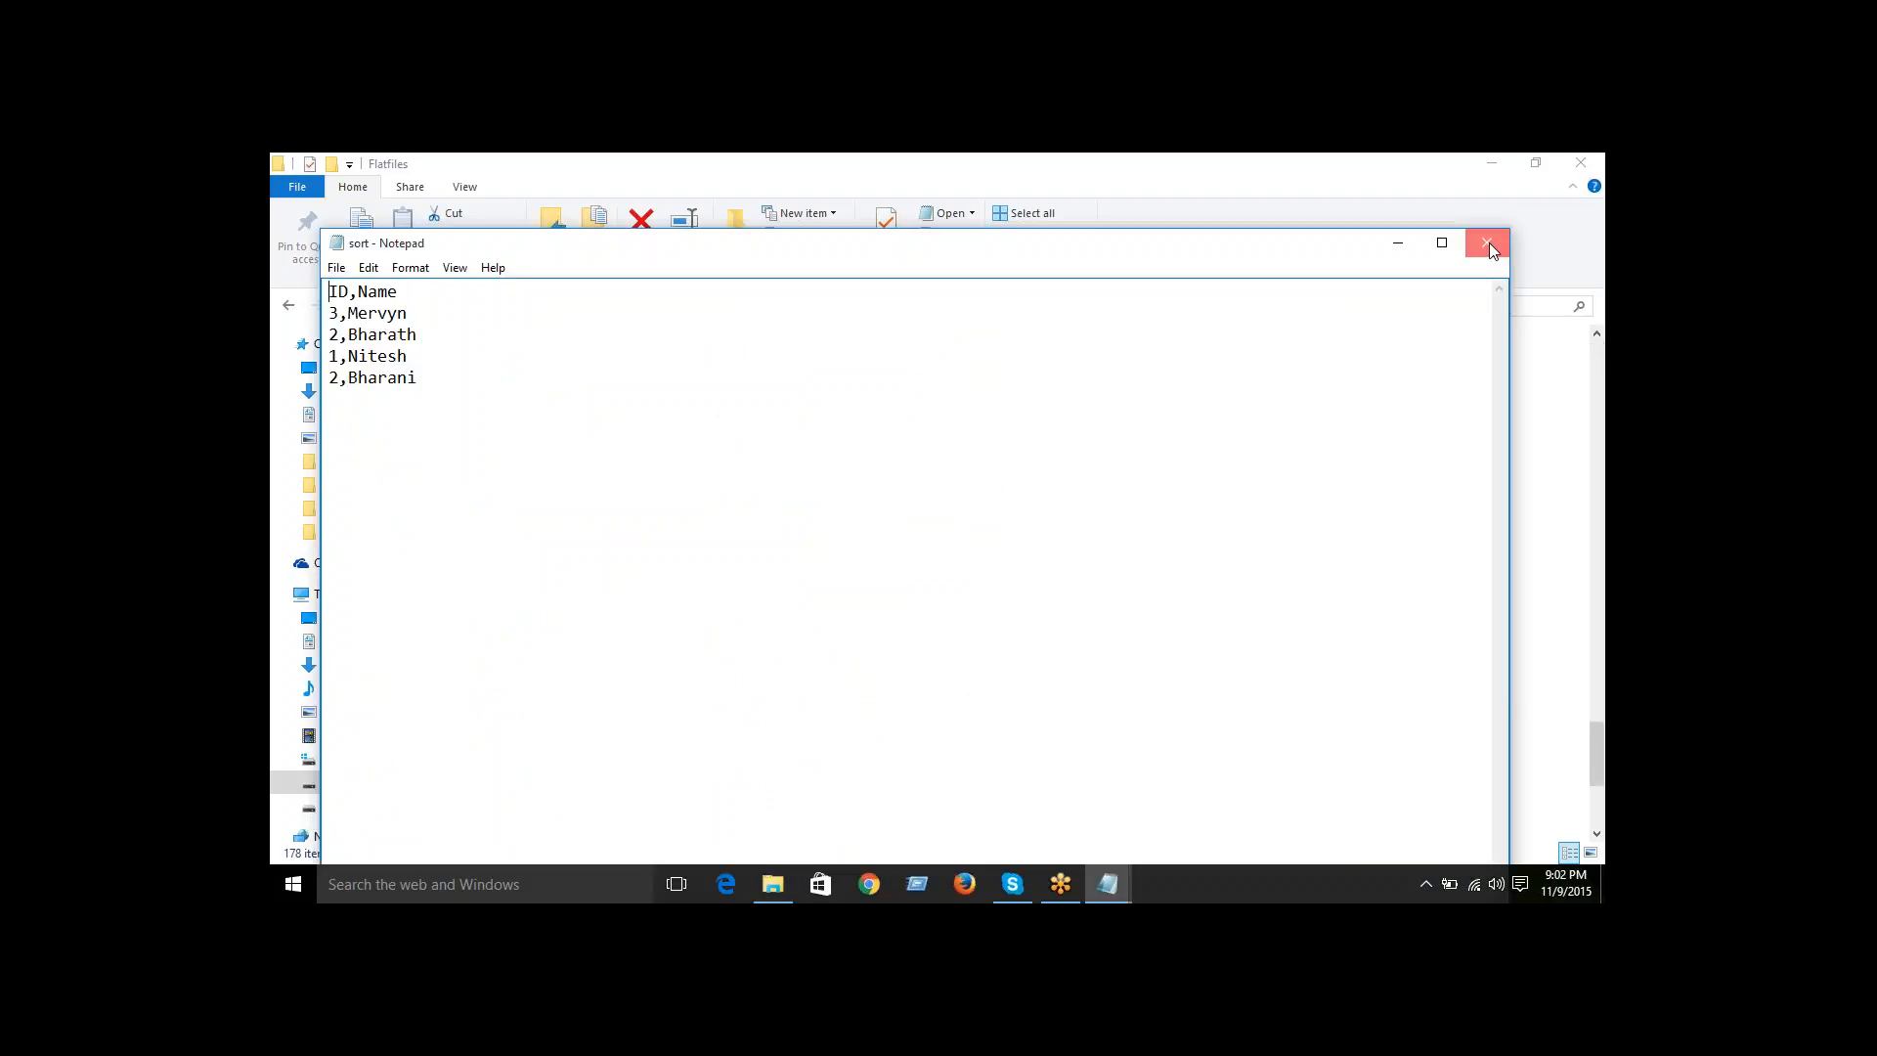
click(1488, 243)
click(484, 587)
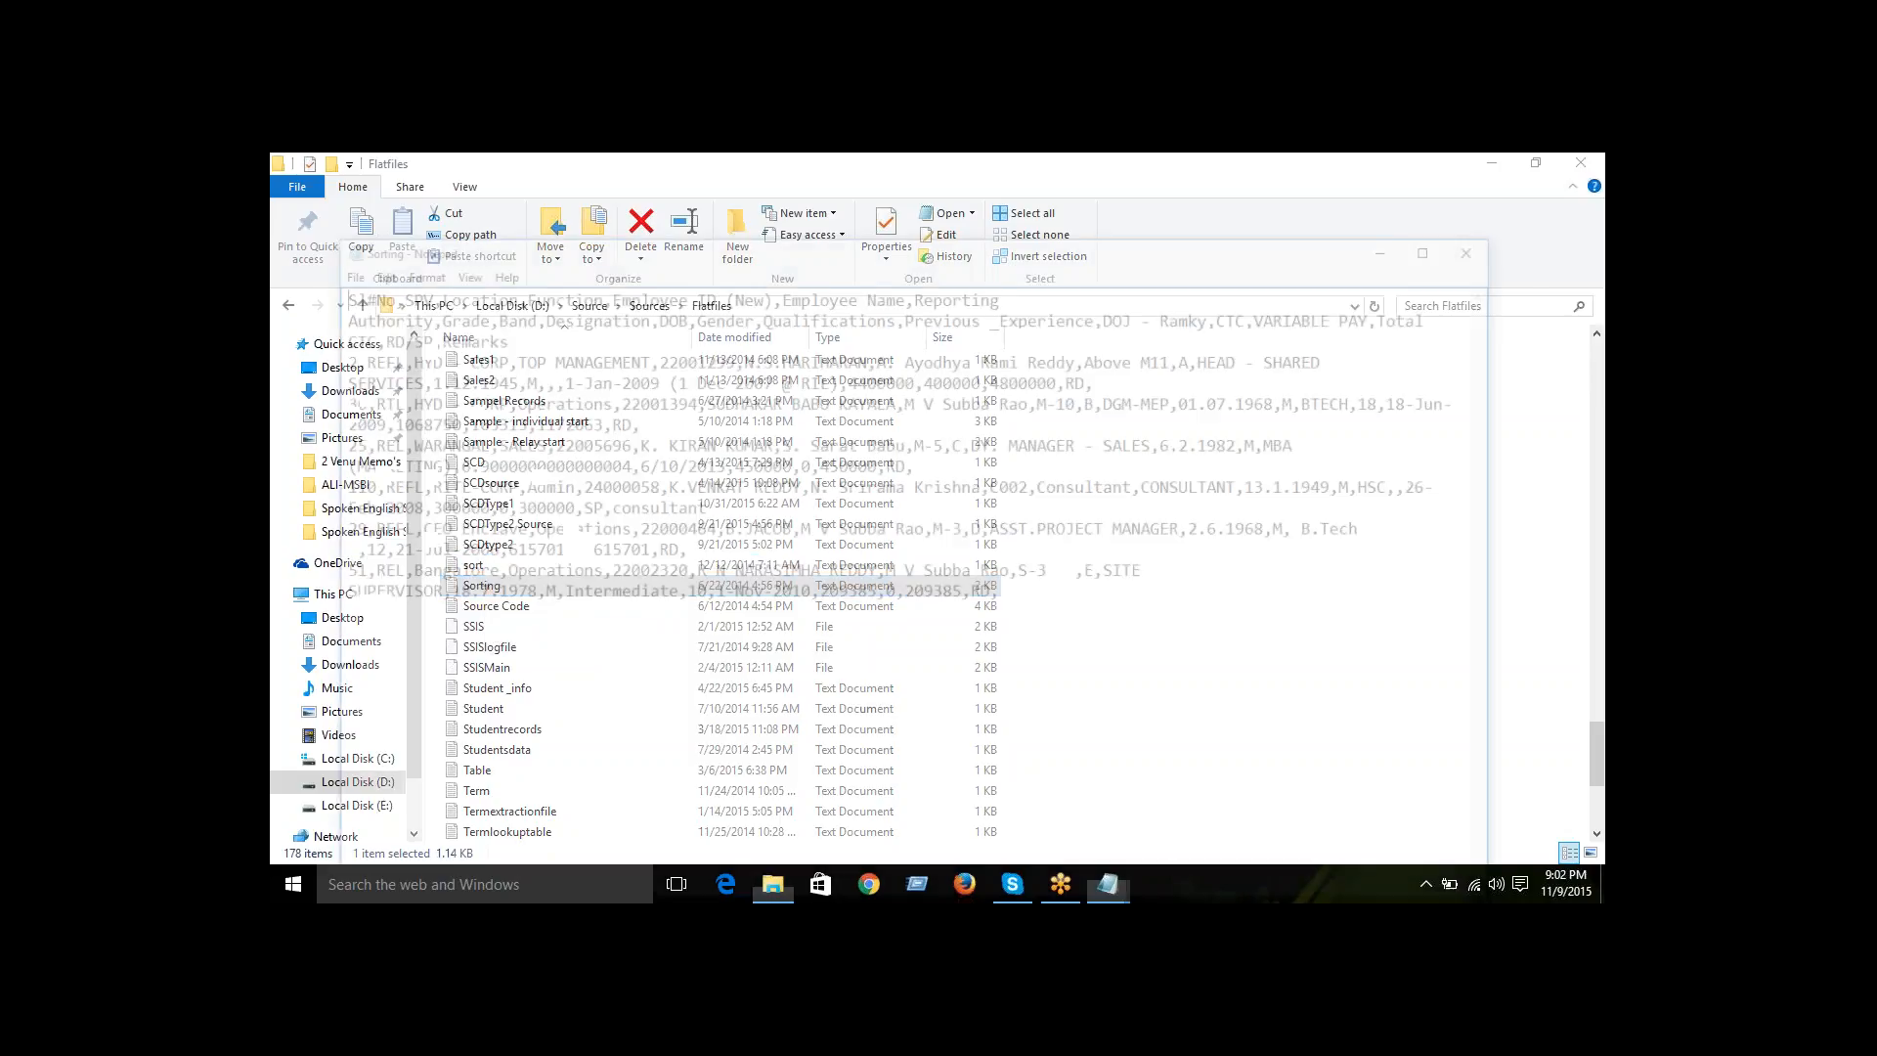
click(1487, 244)
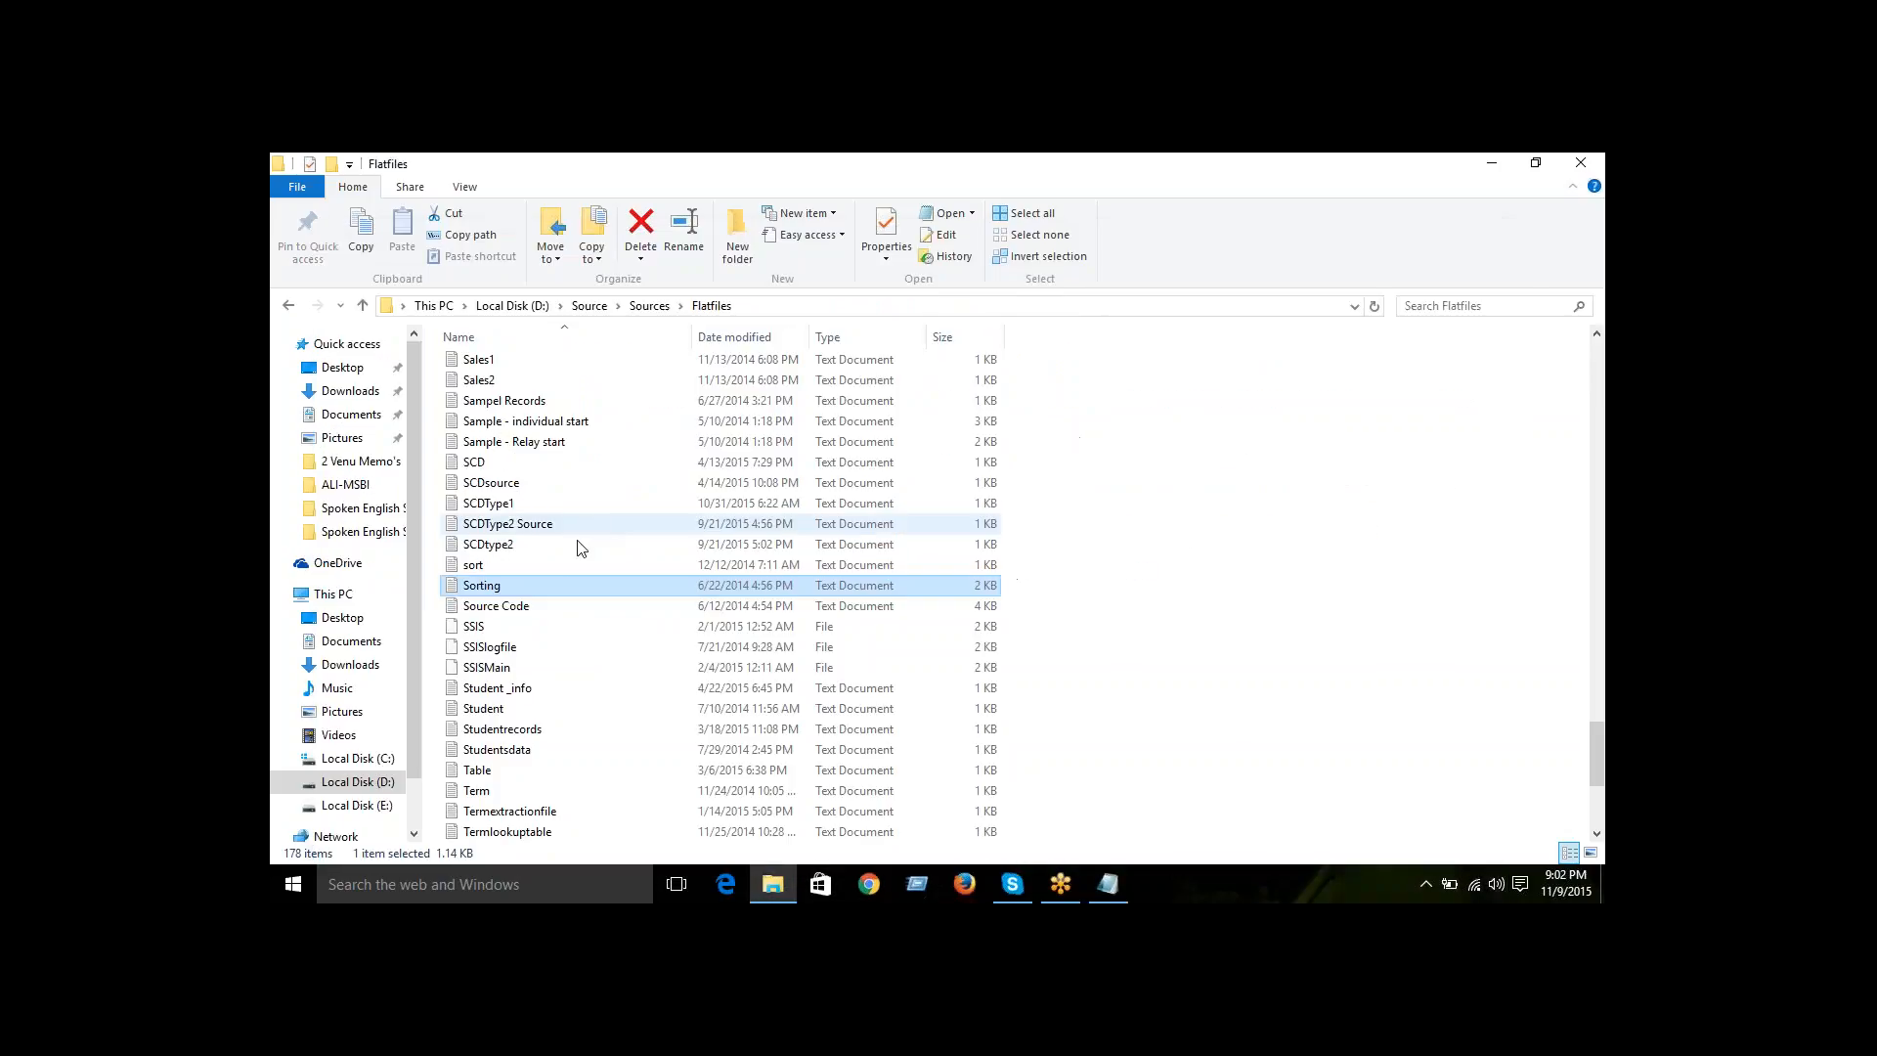
- Look through the files starting with S, examine the records in the Sampel Records text file, and close it
click(556, 608)
key(s)
key(s)
key(s)
key(s)
key(s)
key(s)
key(s)
key(s)
key(s)
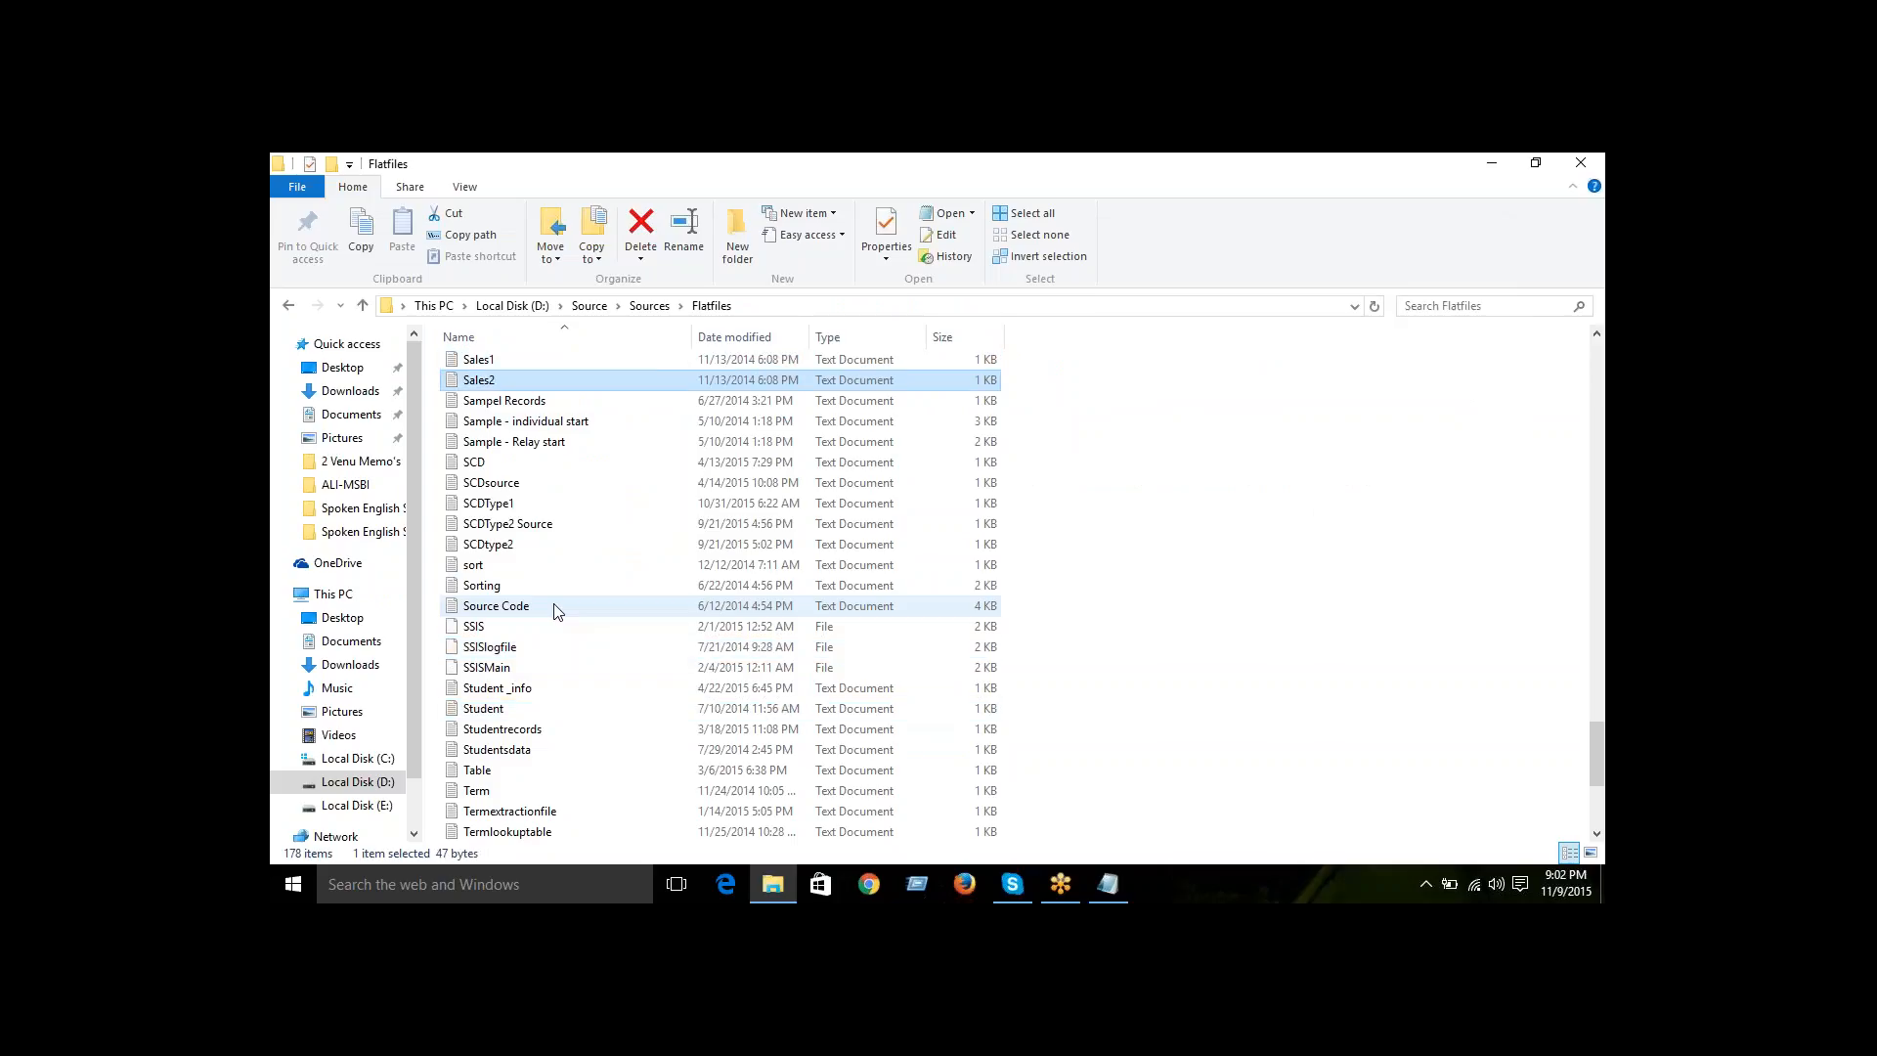
scroll(555, 609, up, 1)
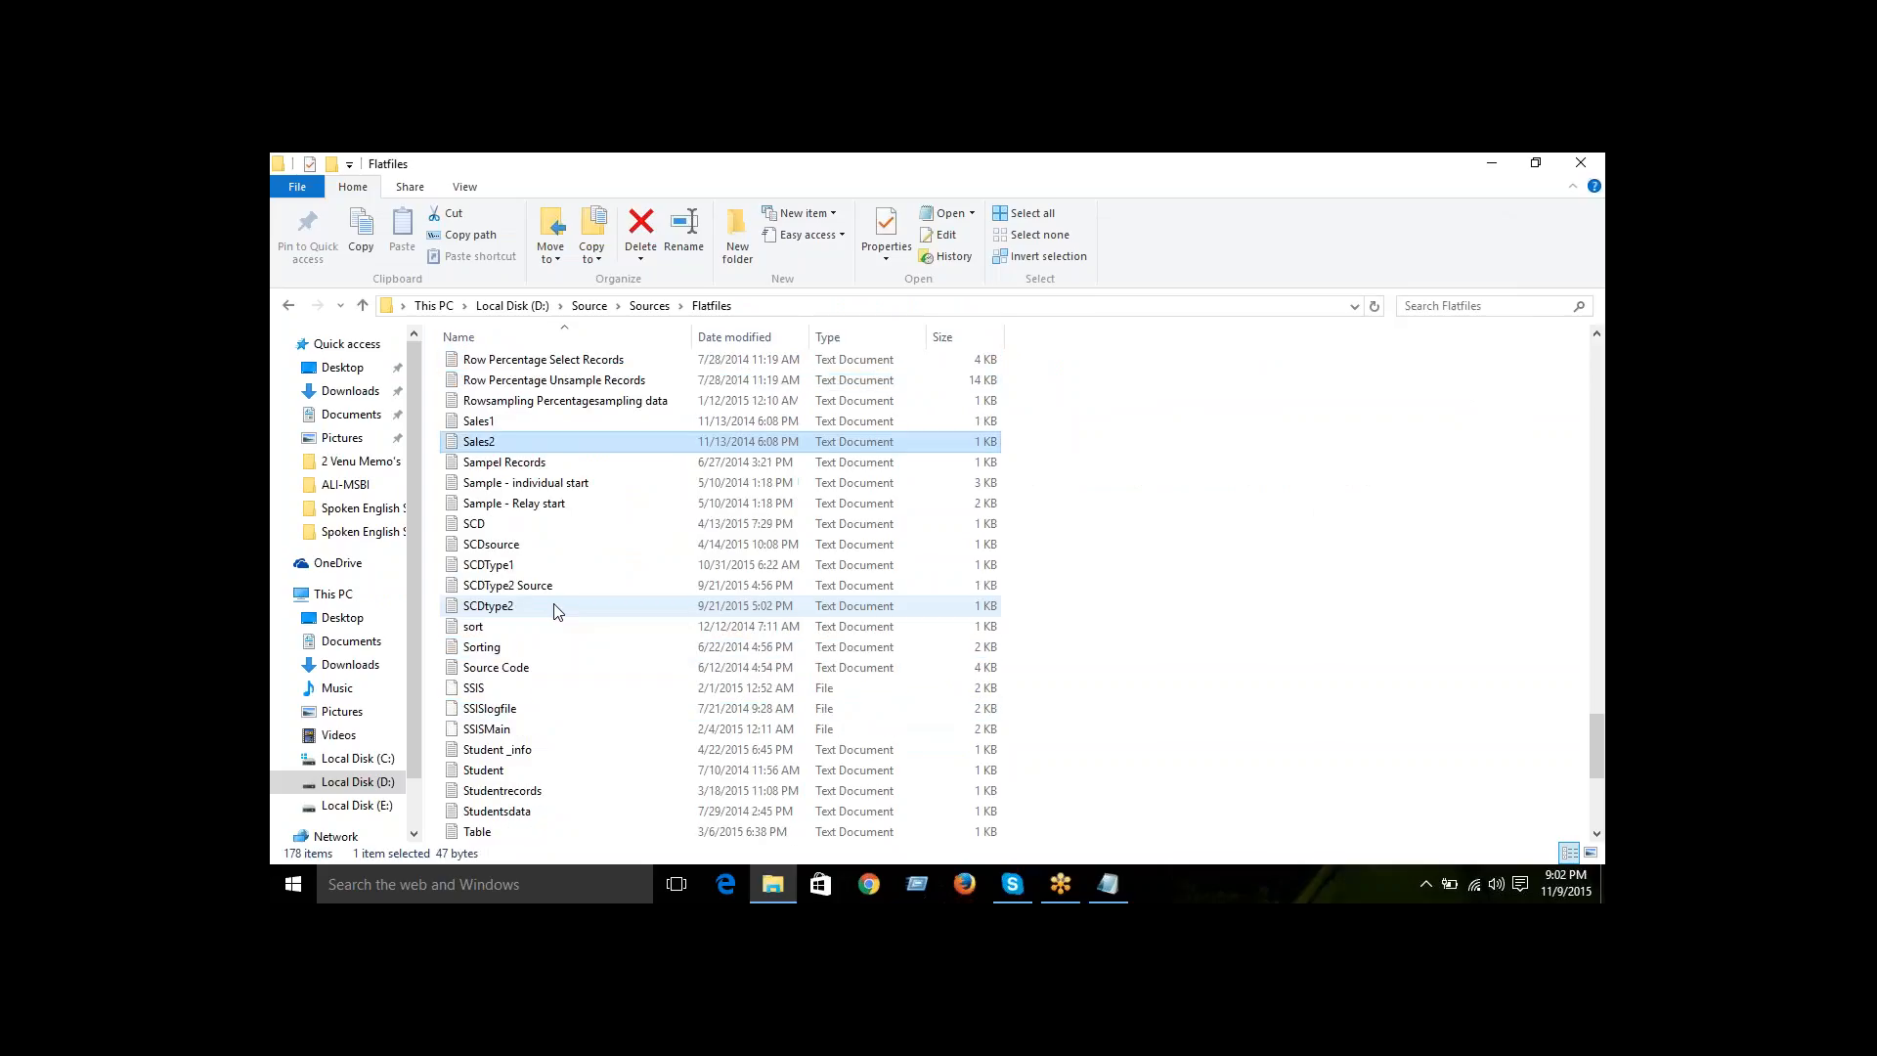
click(501, 468)
double_click(501, 468)
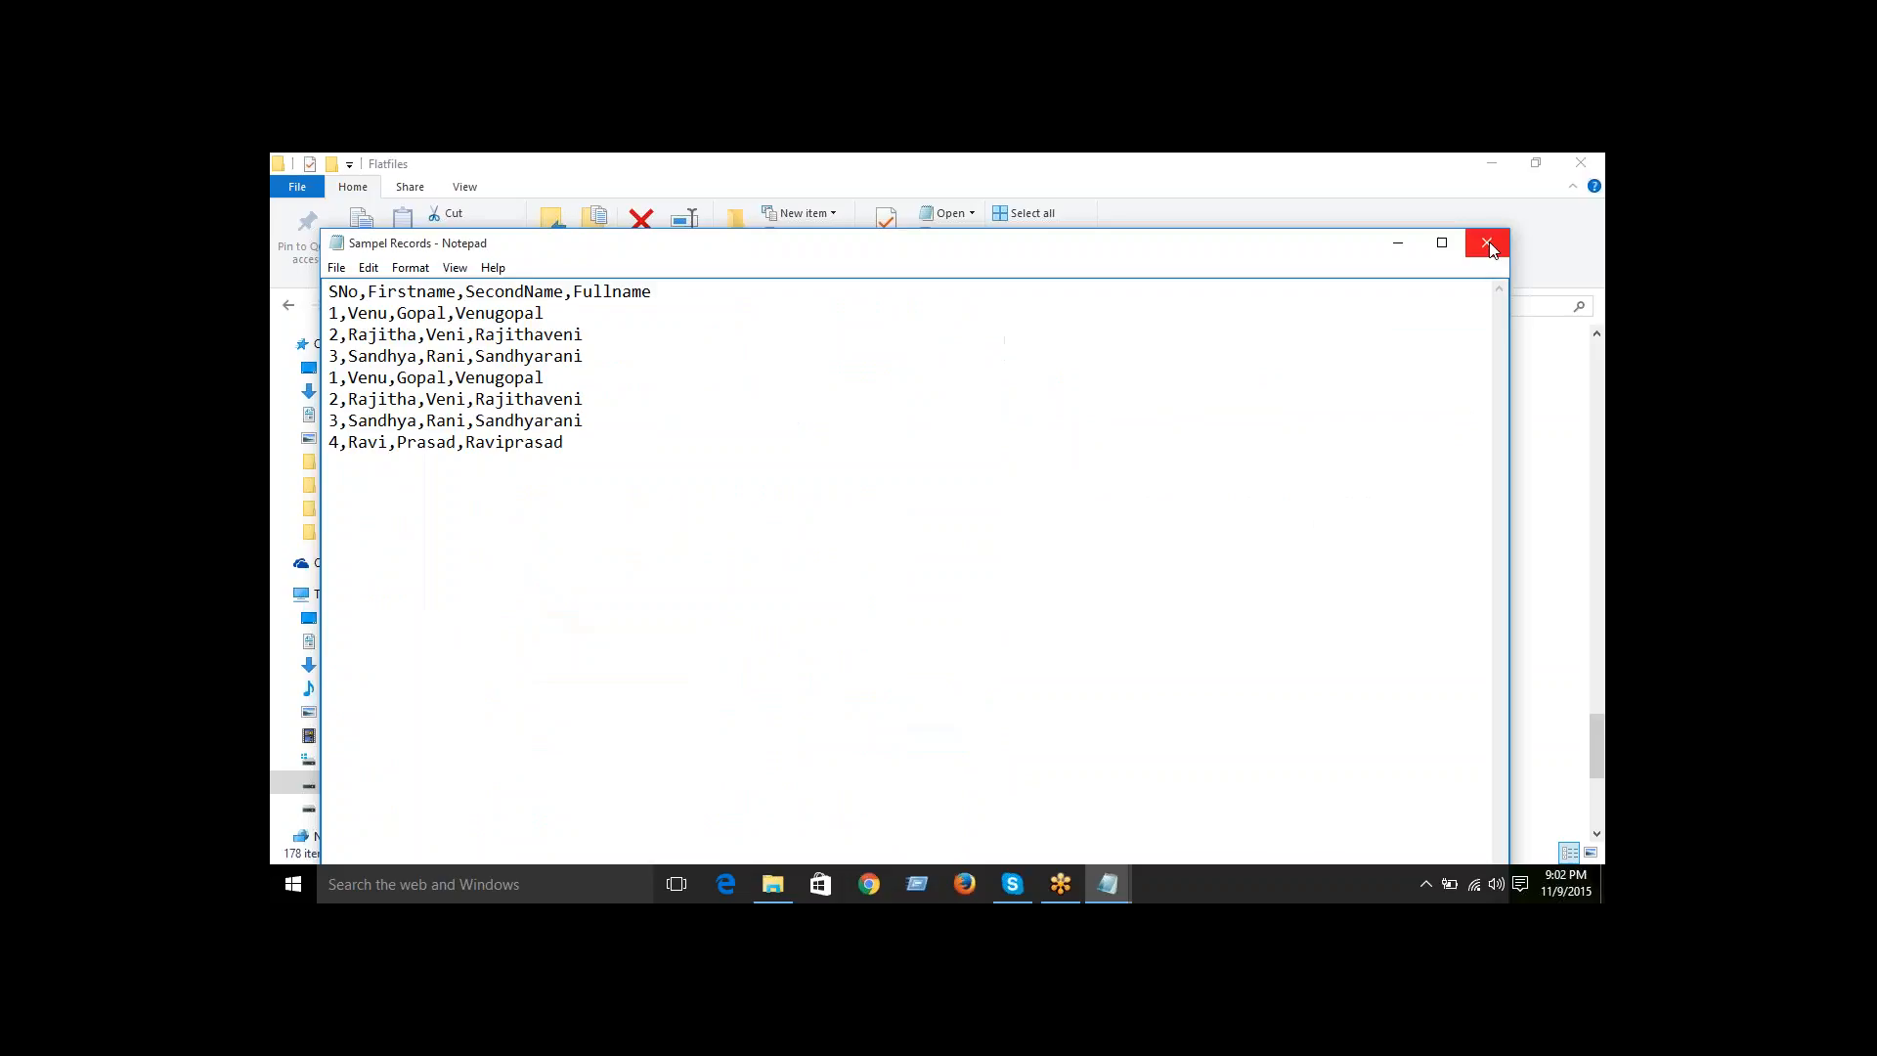
click(1488, 242)
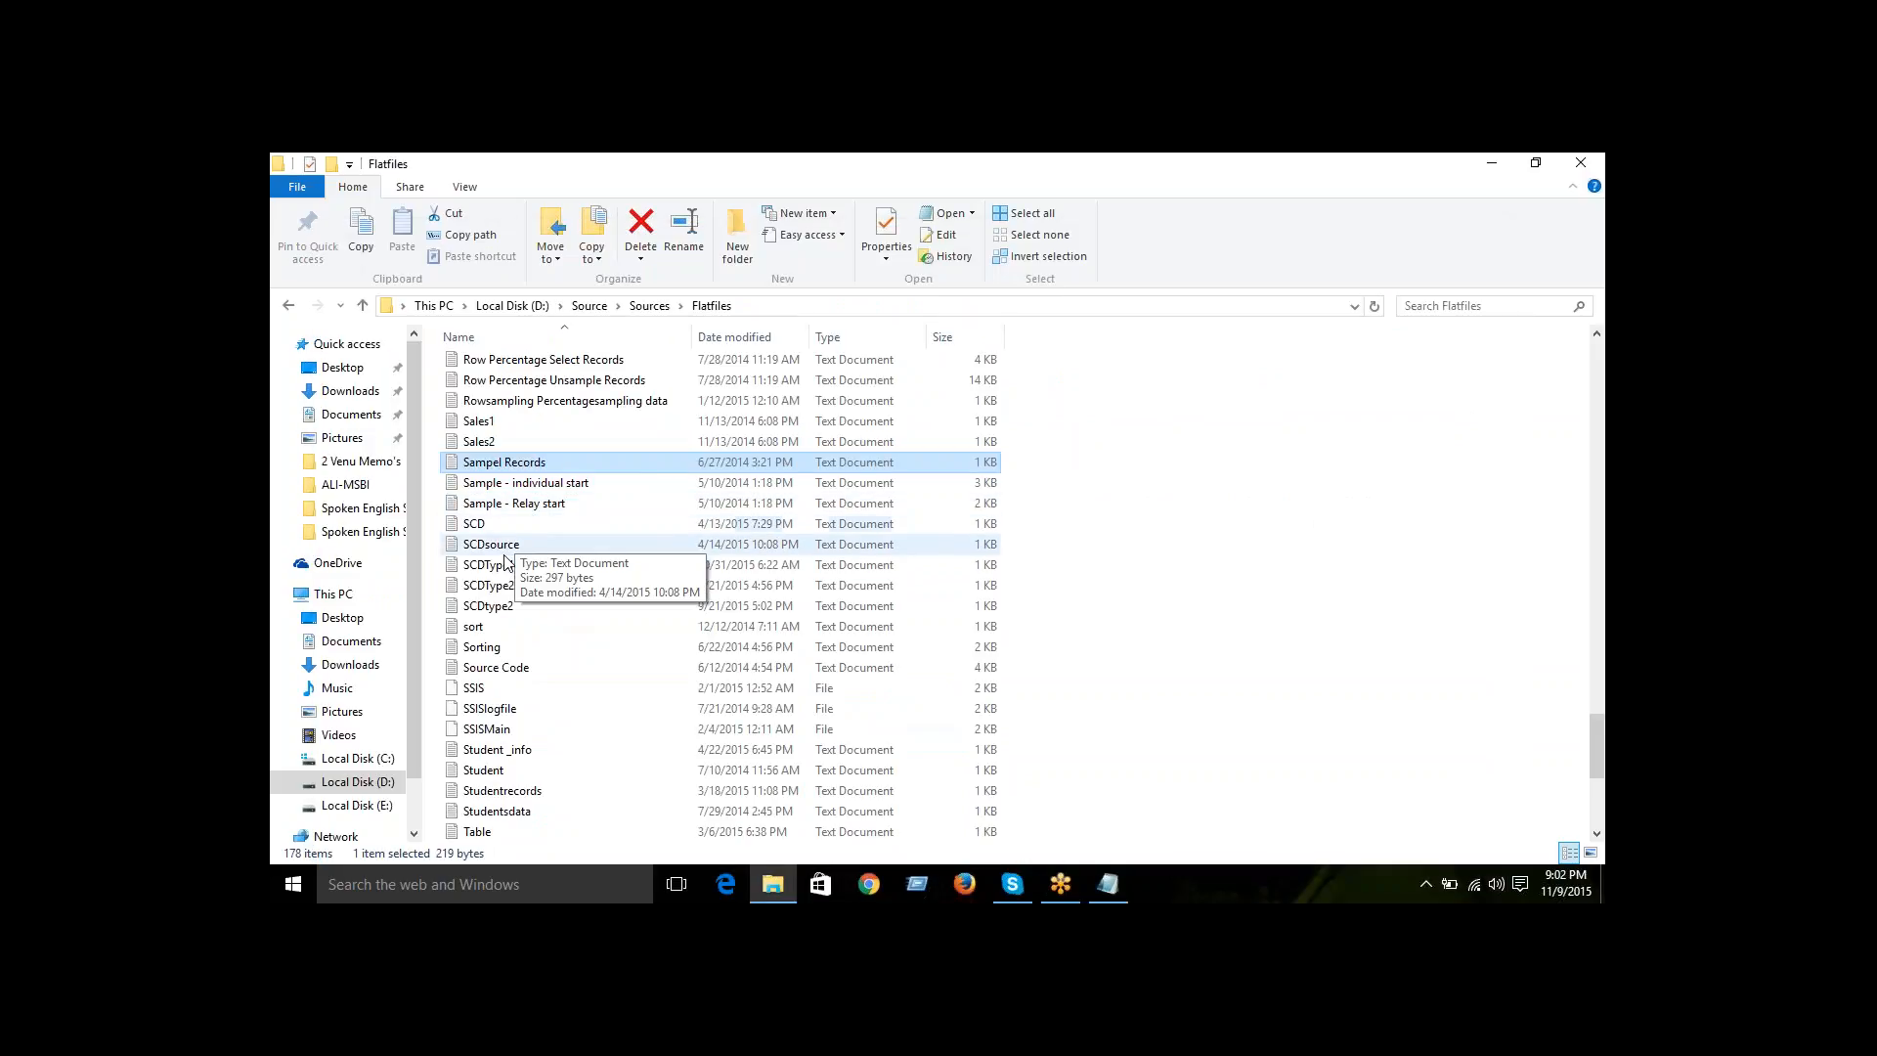
- Examine the Sorting text file's employee records again, close it, and return to the Sources folder
click(507, 648)
double_click(507, 648)
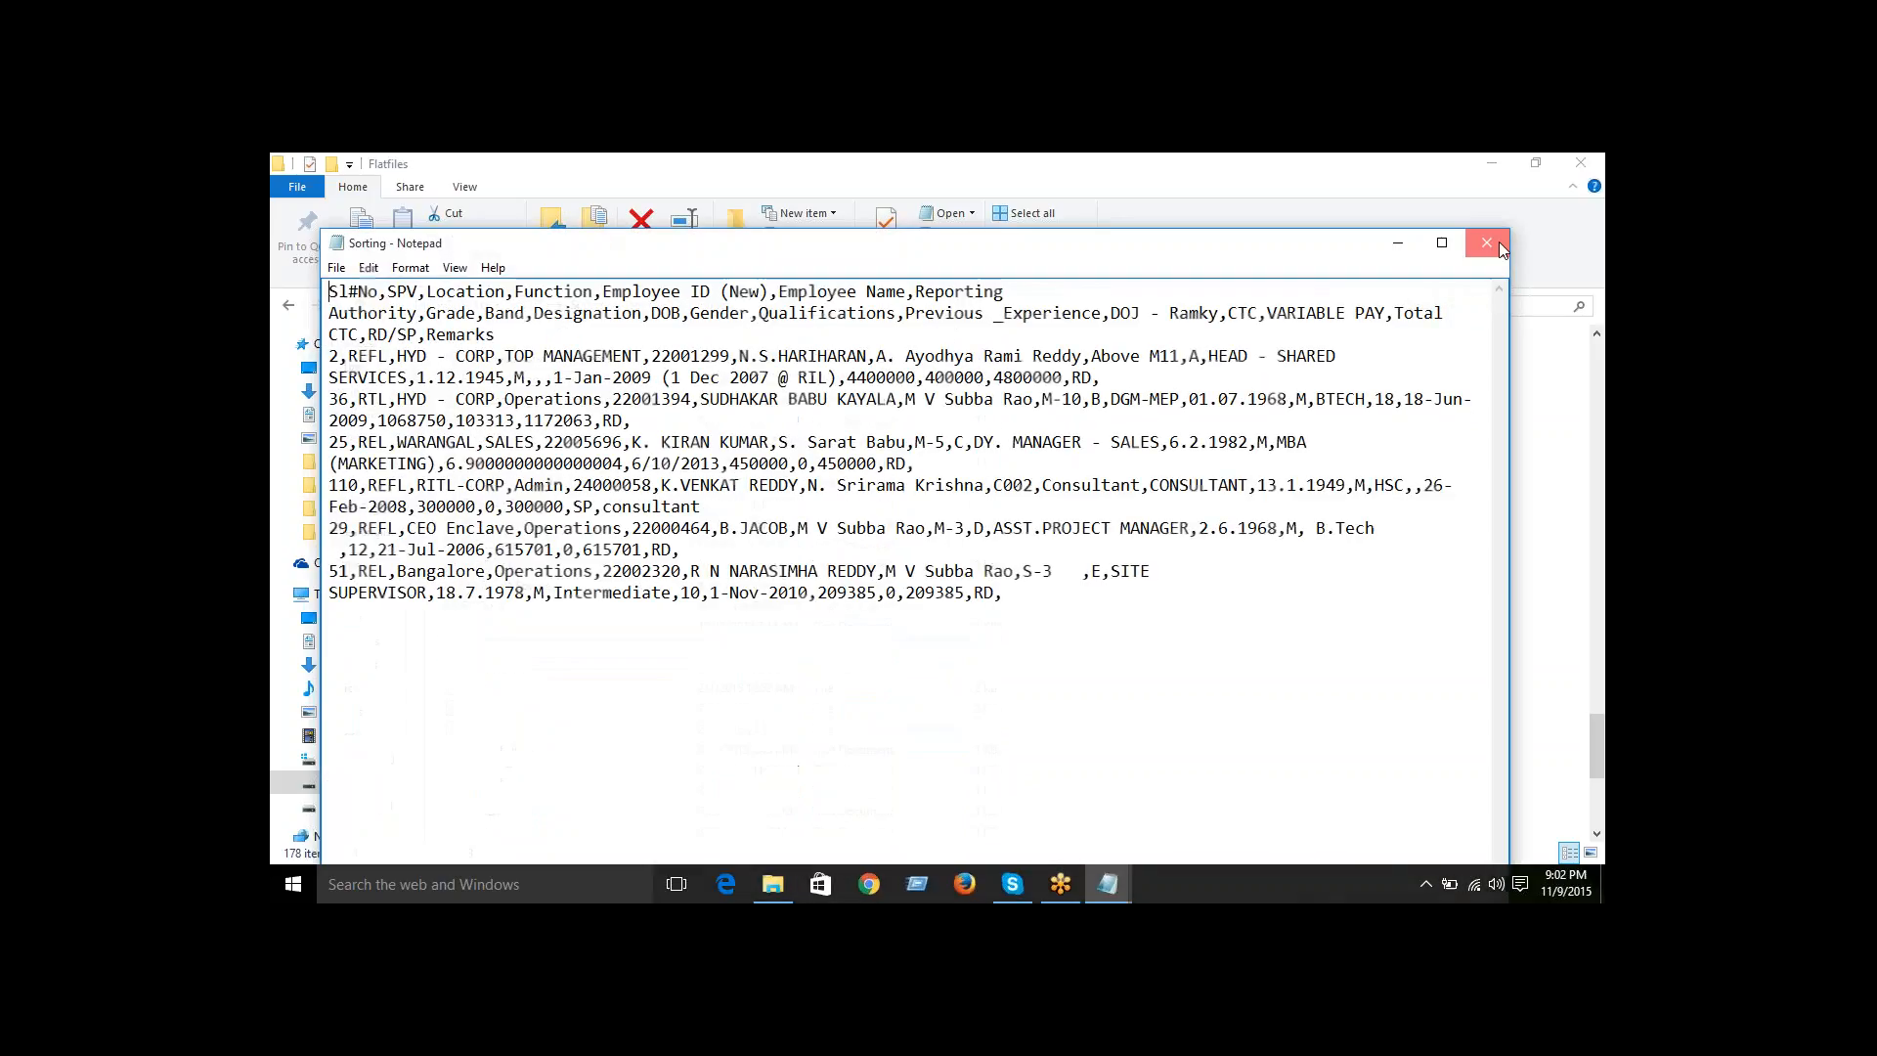
click(1496, 247)
click(364, 306)
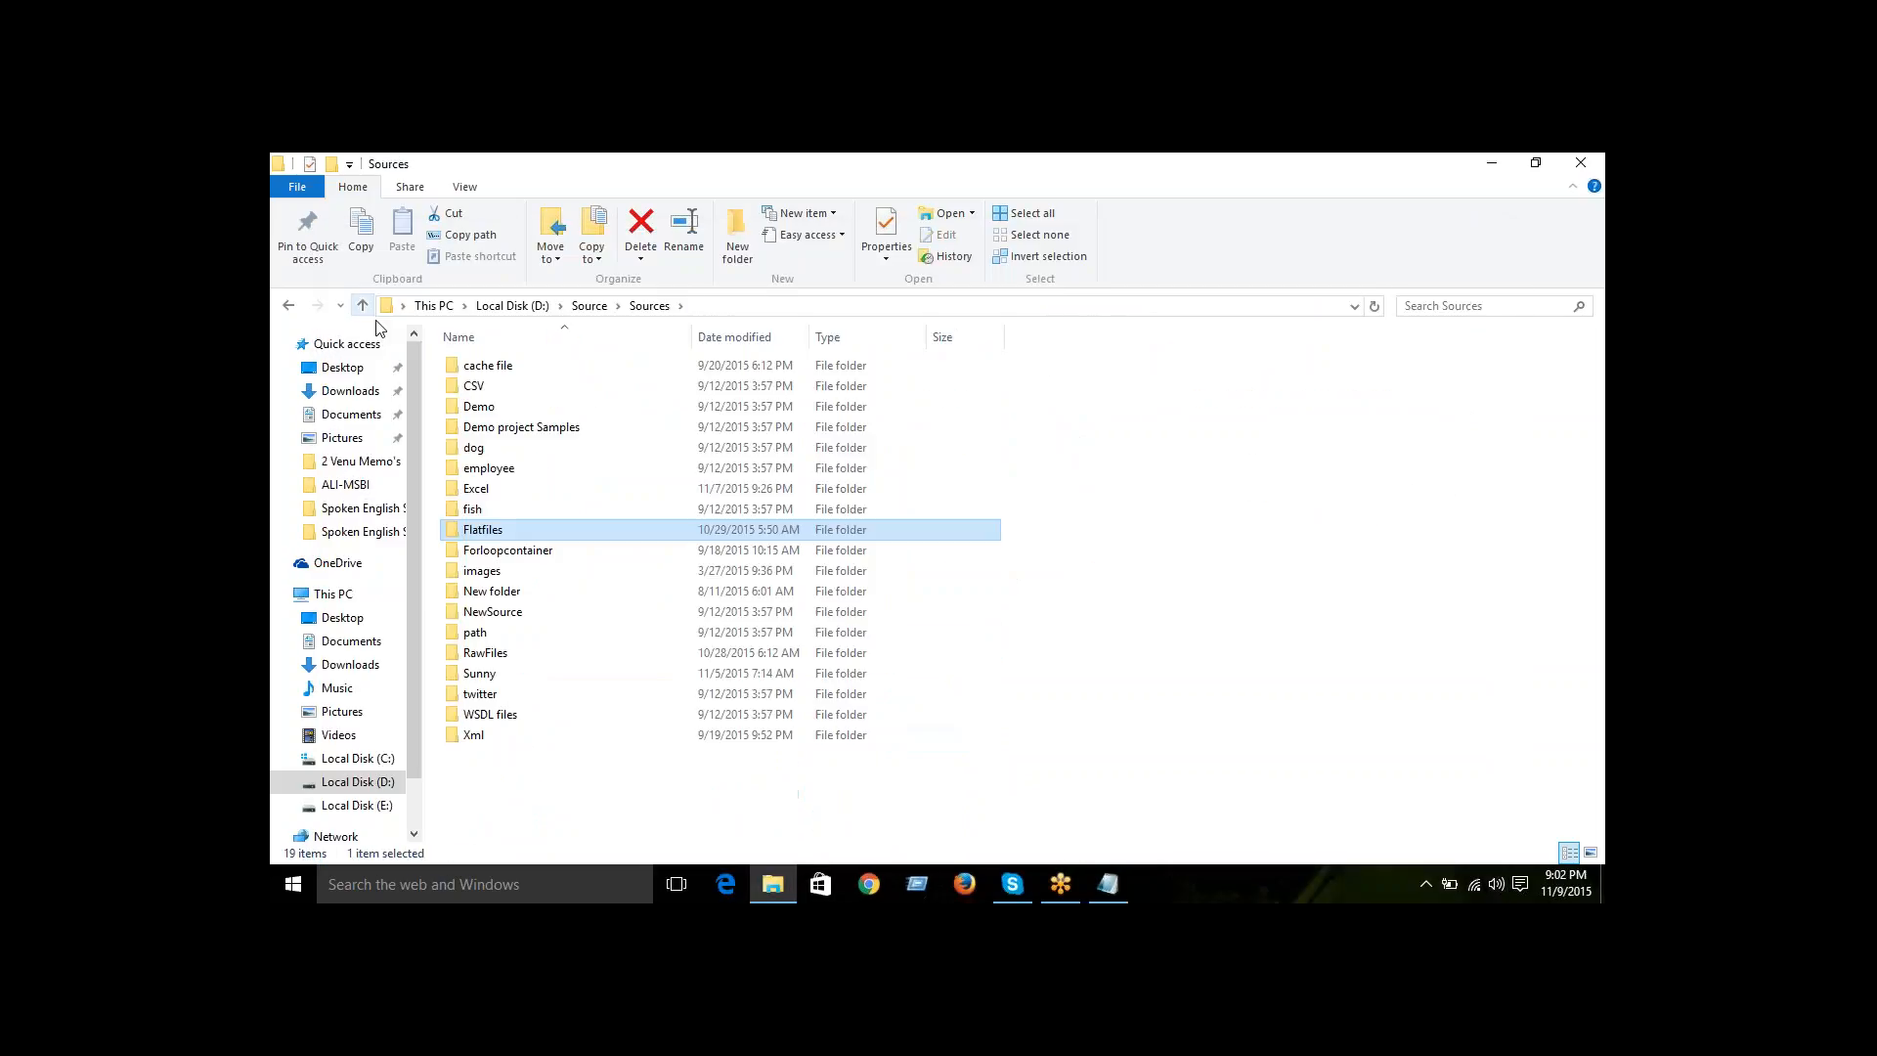
- Check the employee folder, then open the NewSource folder and examine the product records in the Sortdata text file, closing it
double_click(489, 469)
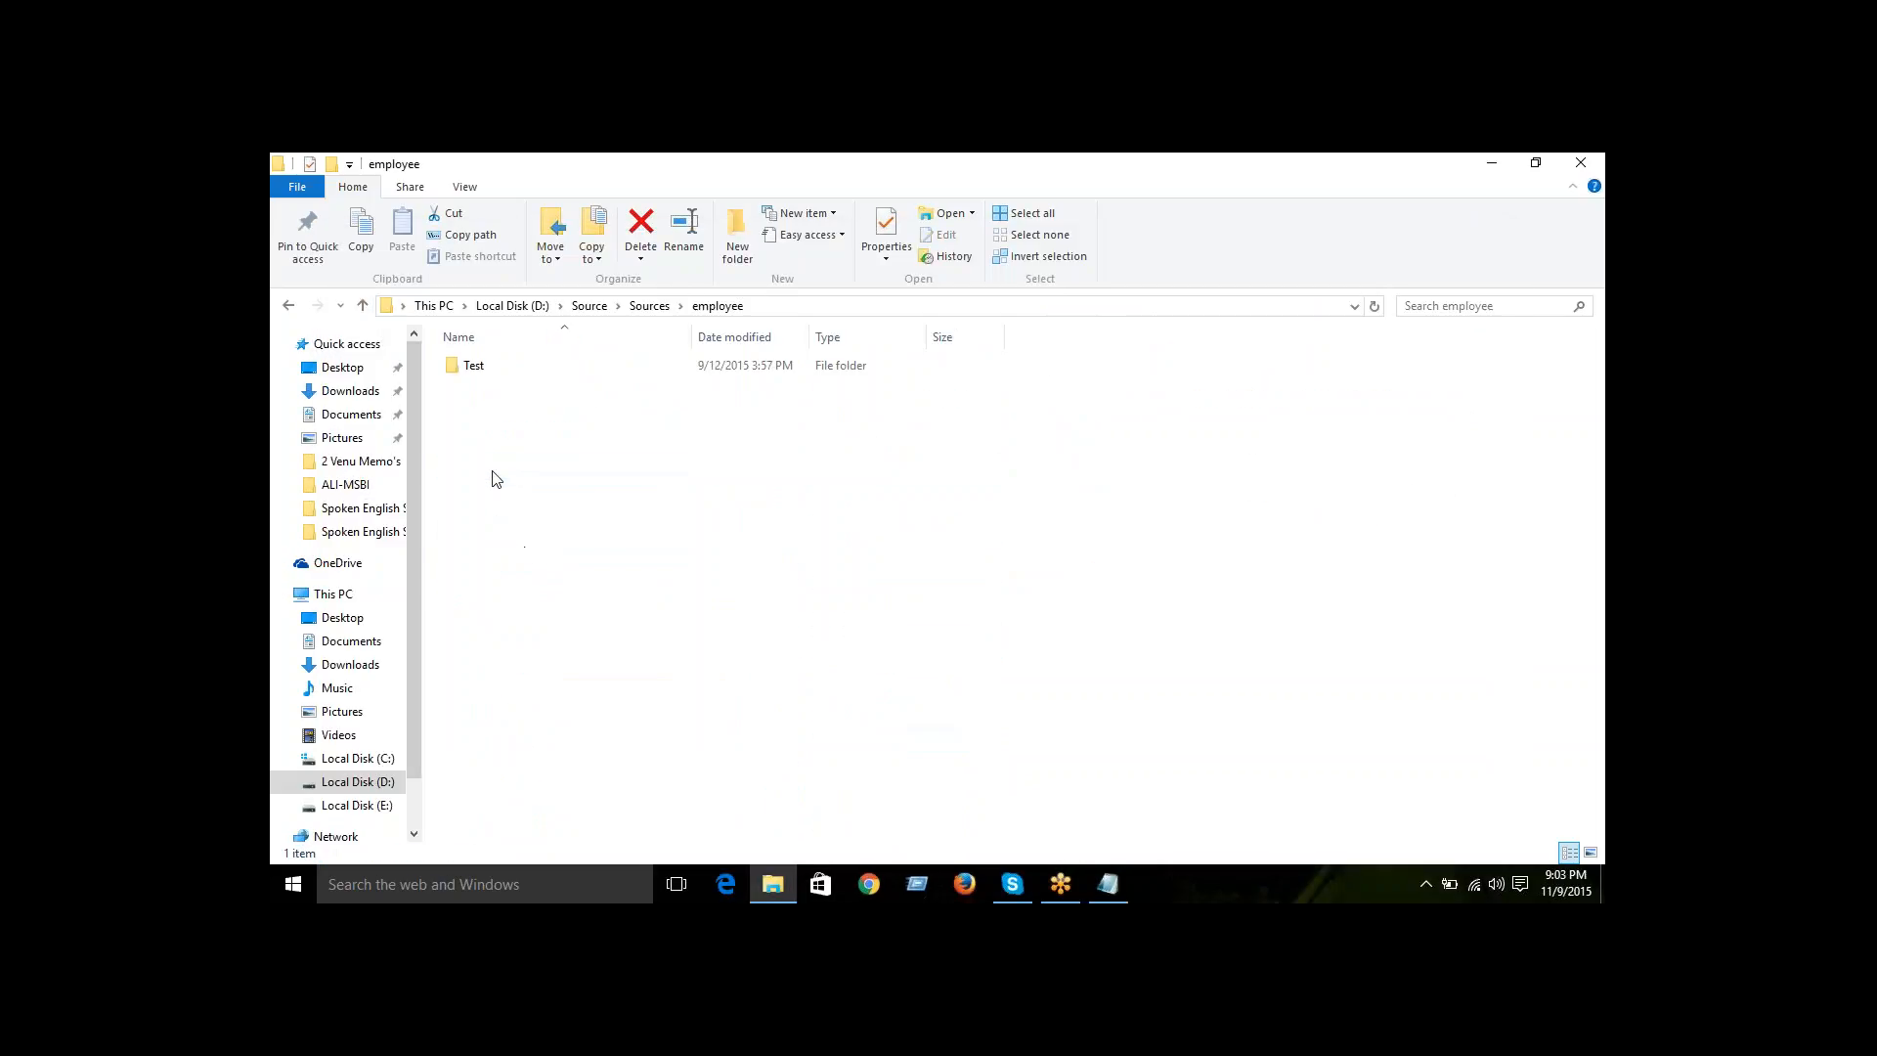
click(366, 308)
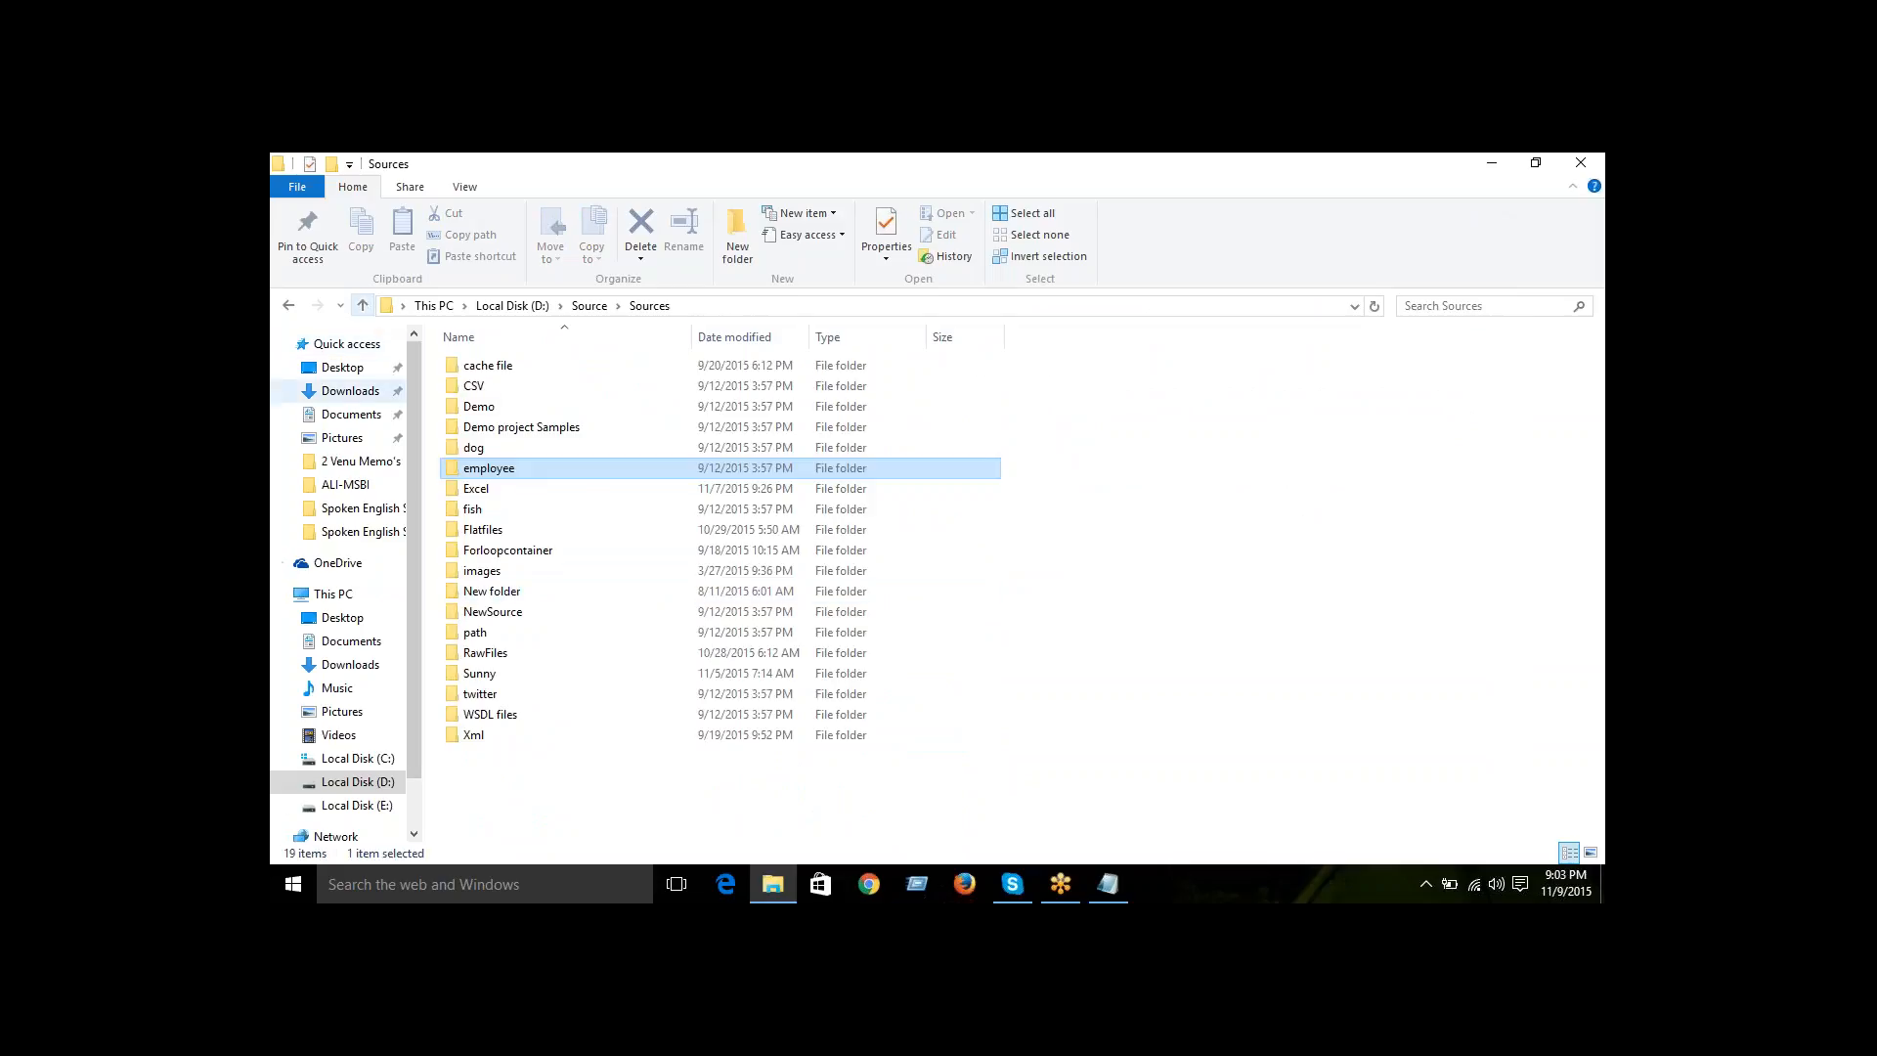
double_click(491, 610)
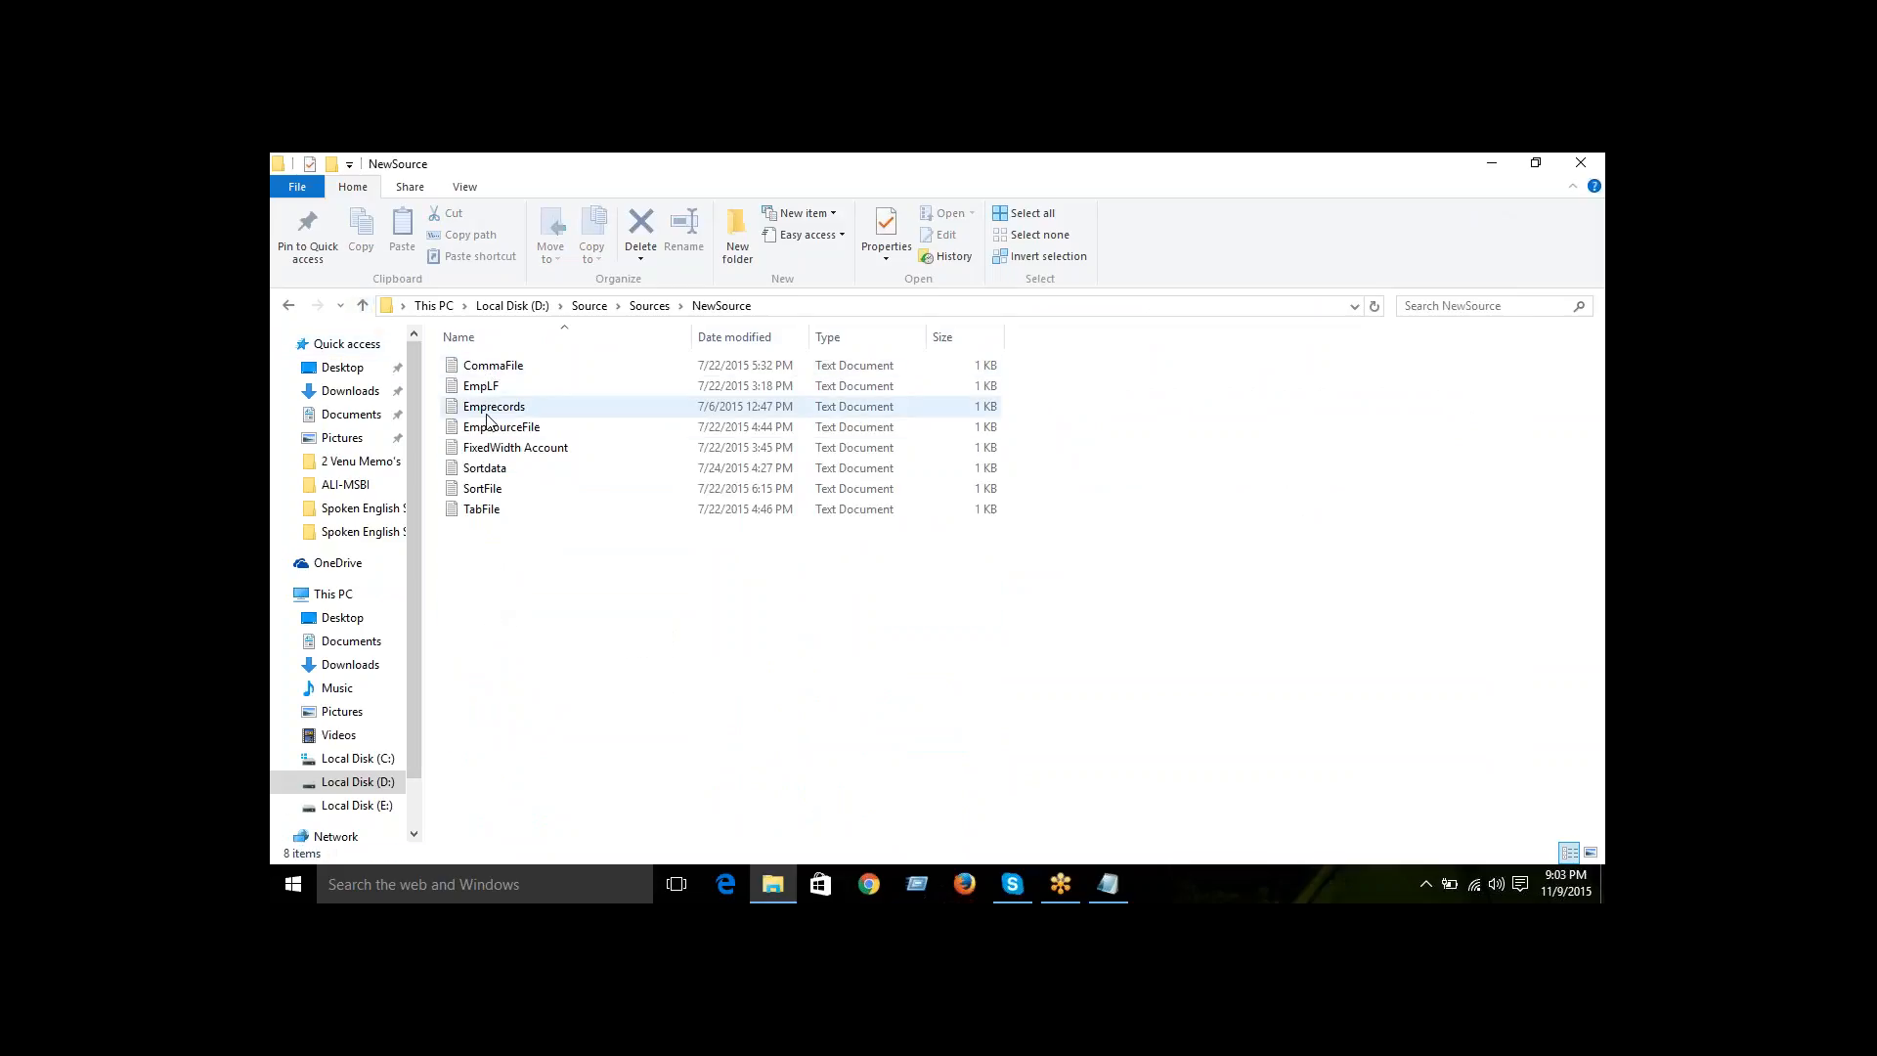
click(489, 469)
double_click(489, 469)
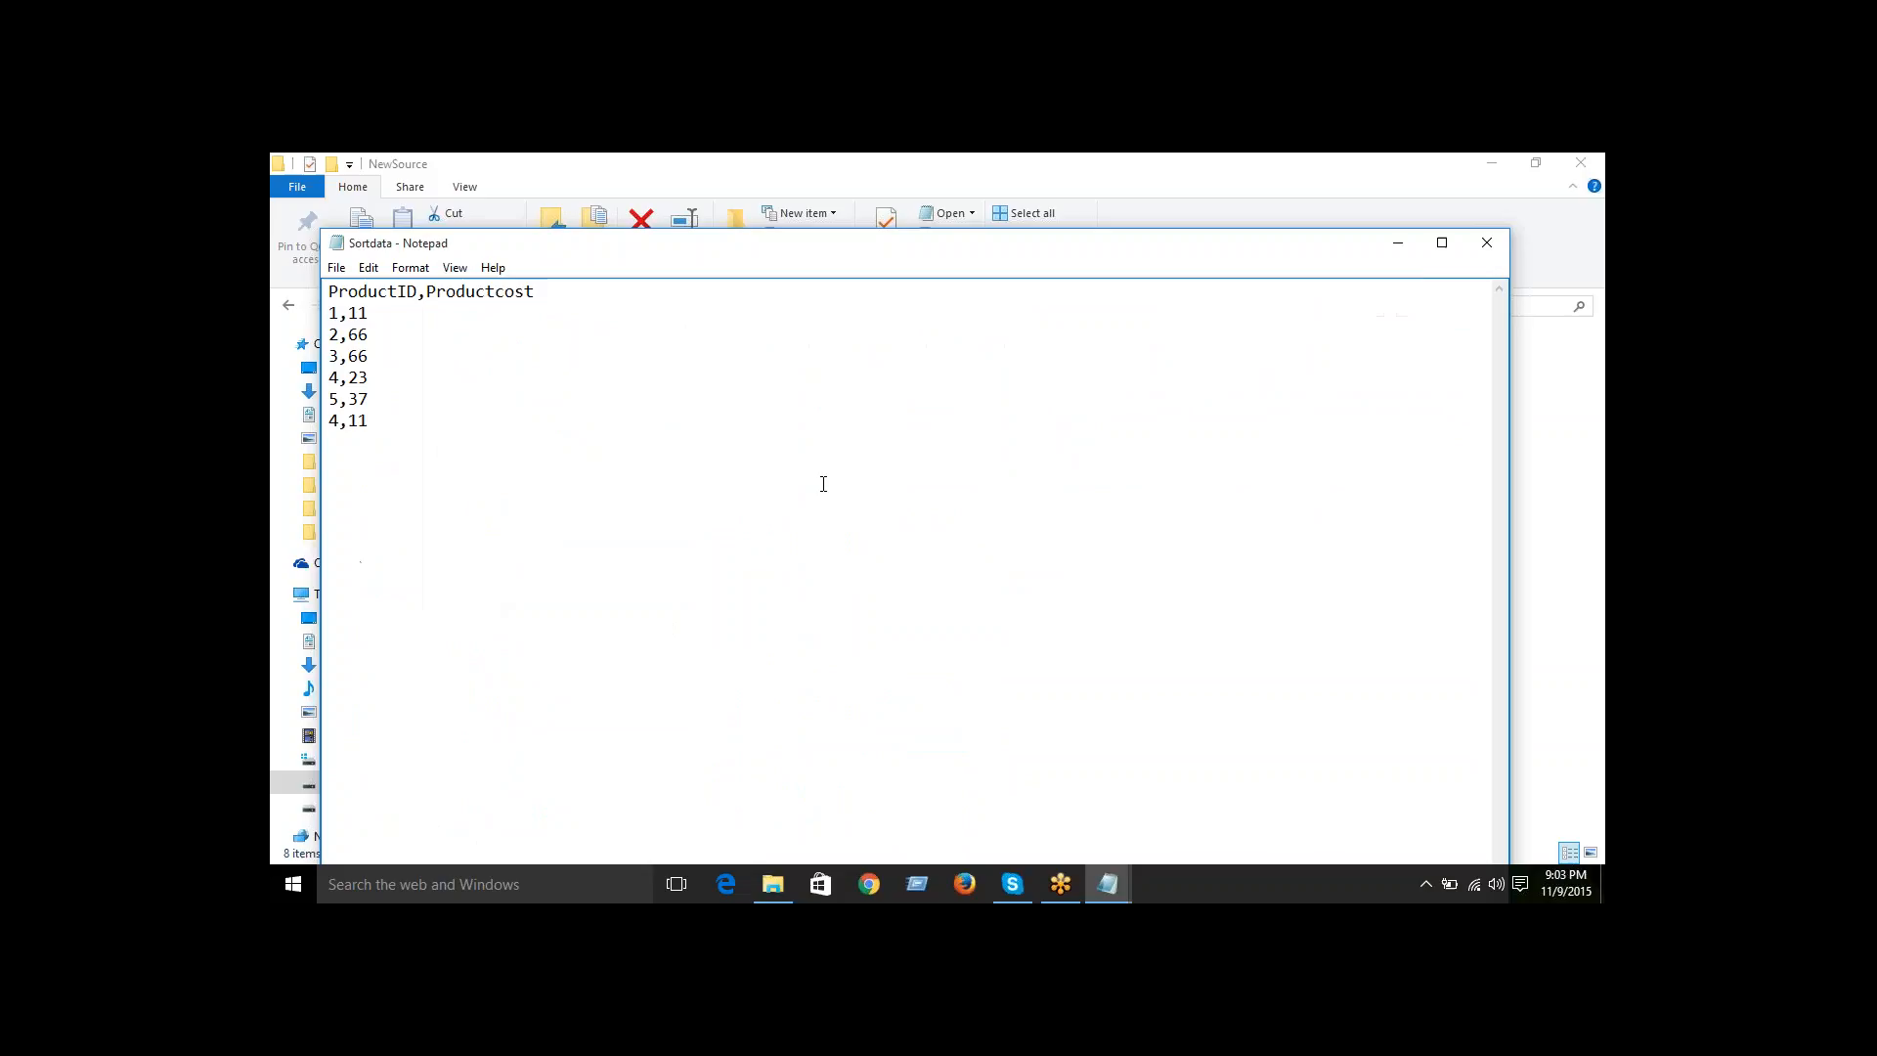
click(1488, 242)
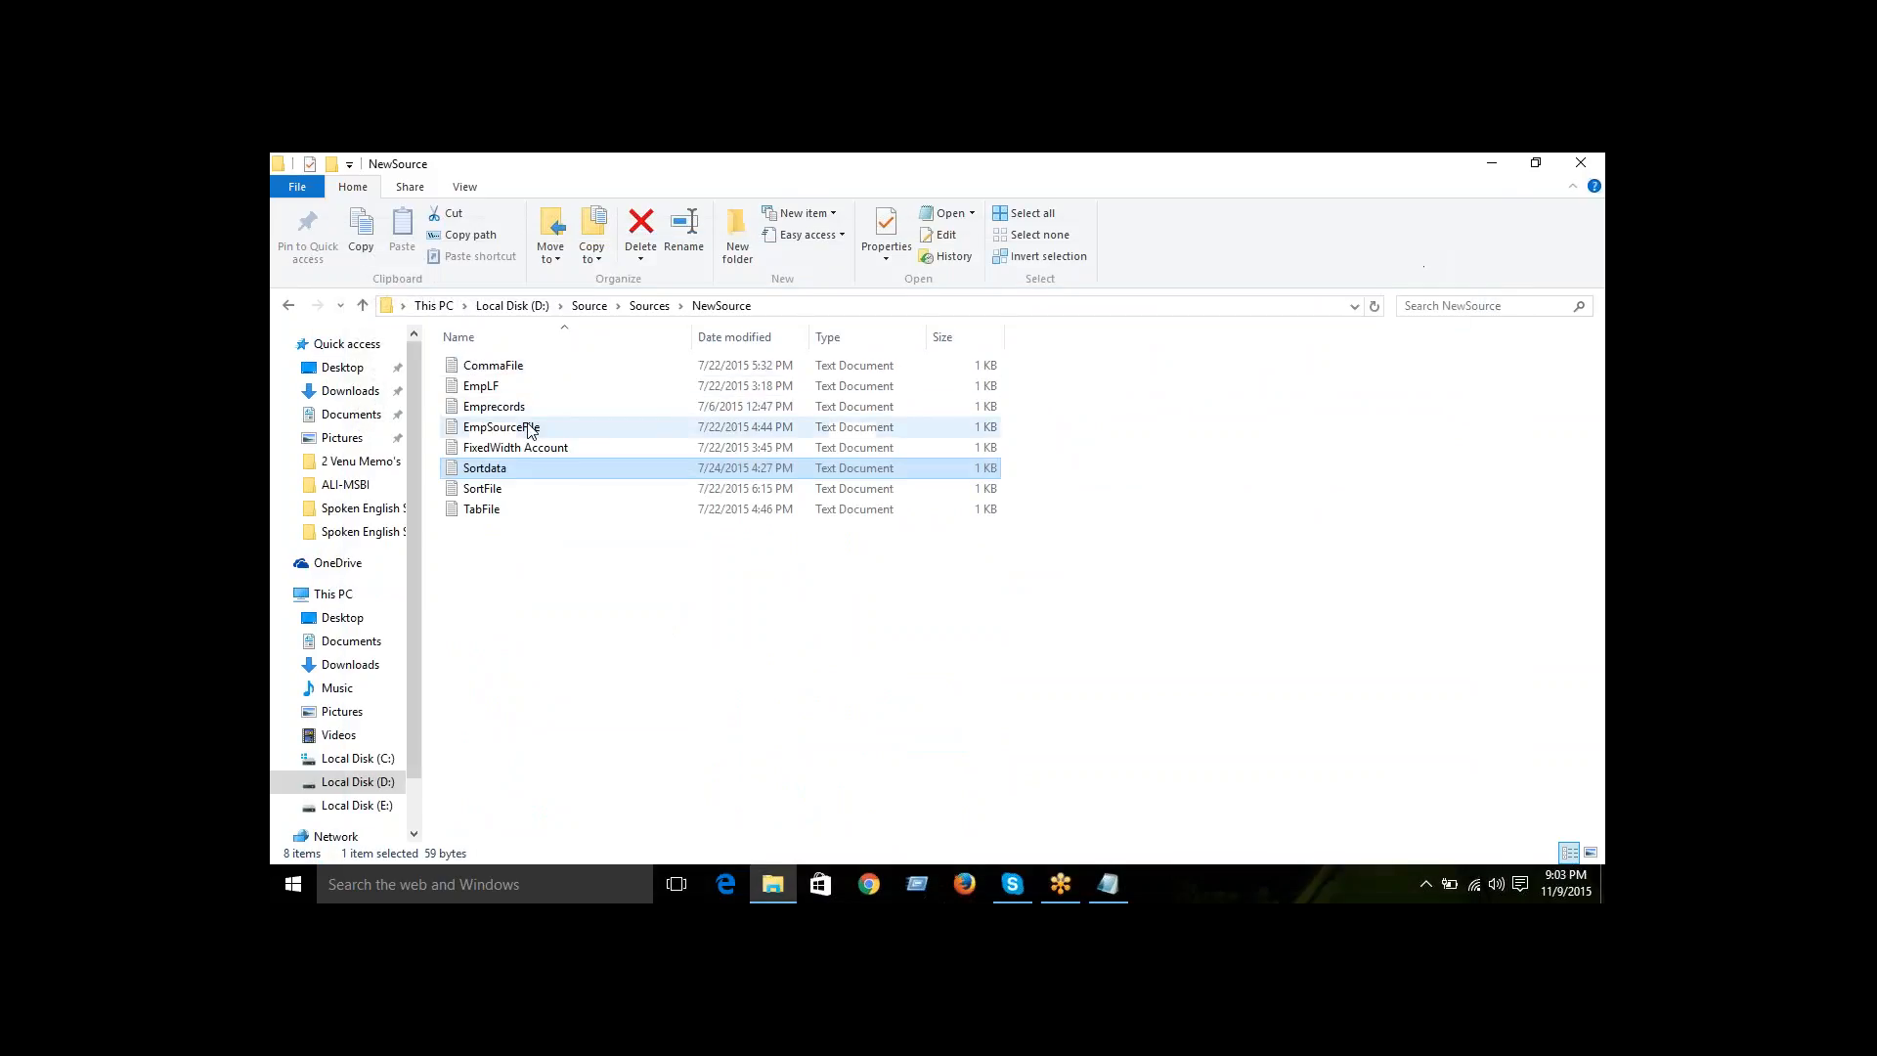
- Open the SortFile text file from NewSource, close the folder window, examine the ID and Name records for duplicates, and close the file
click(503, 488)
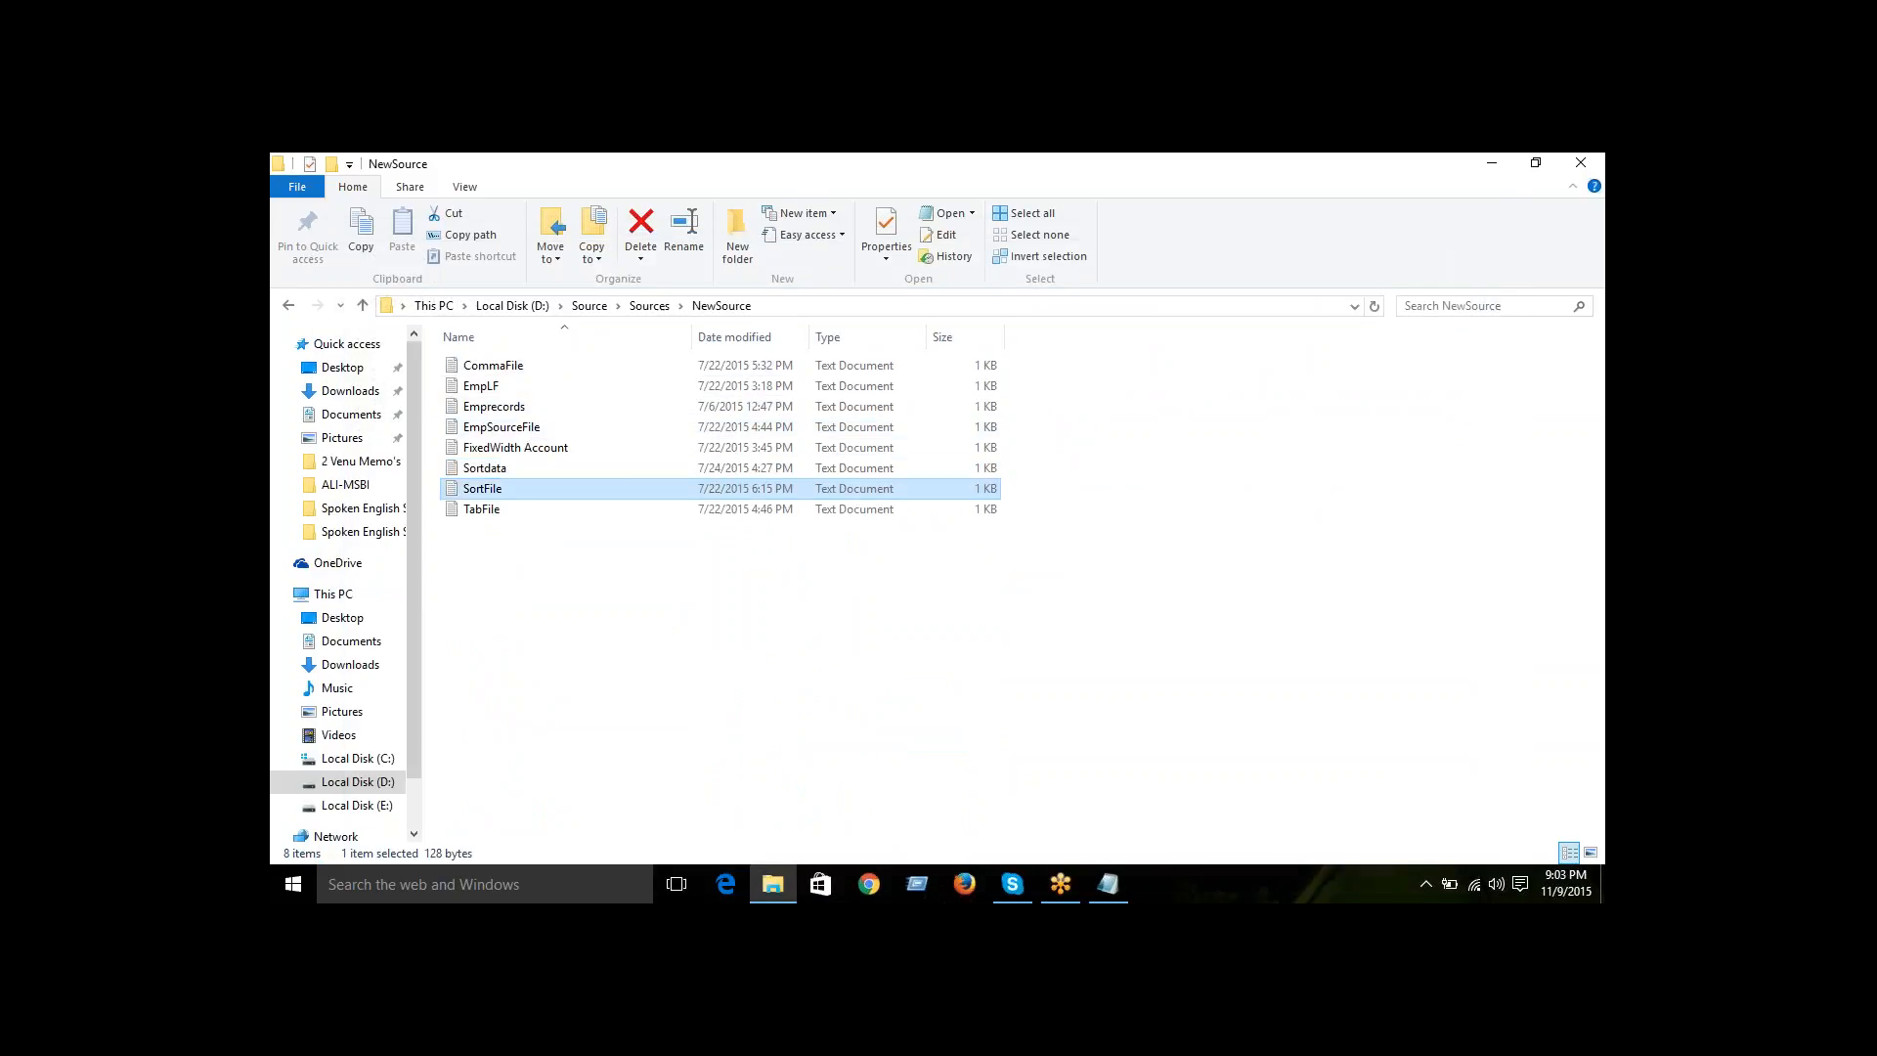
double_click(504, 487)
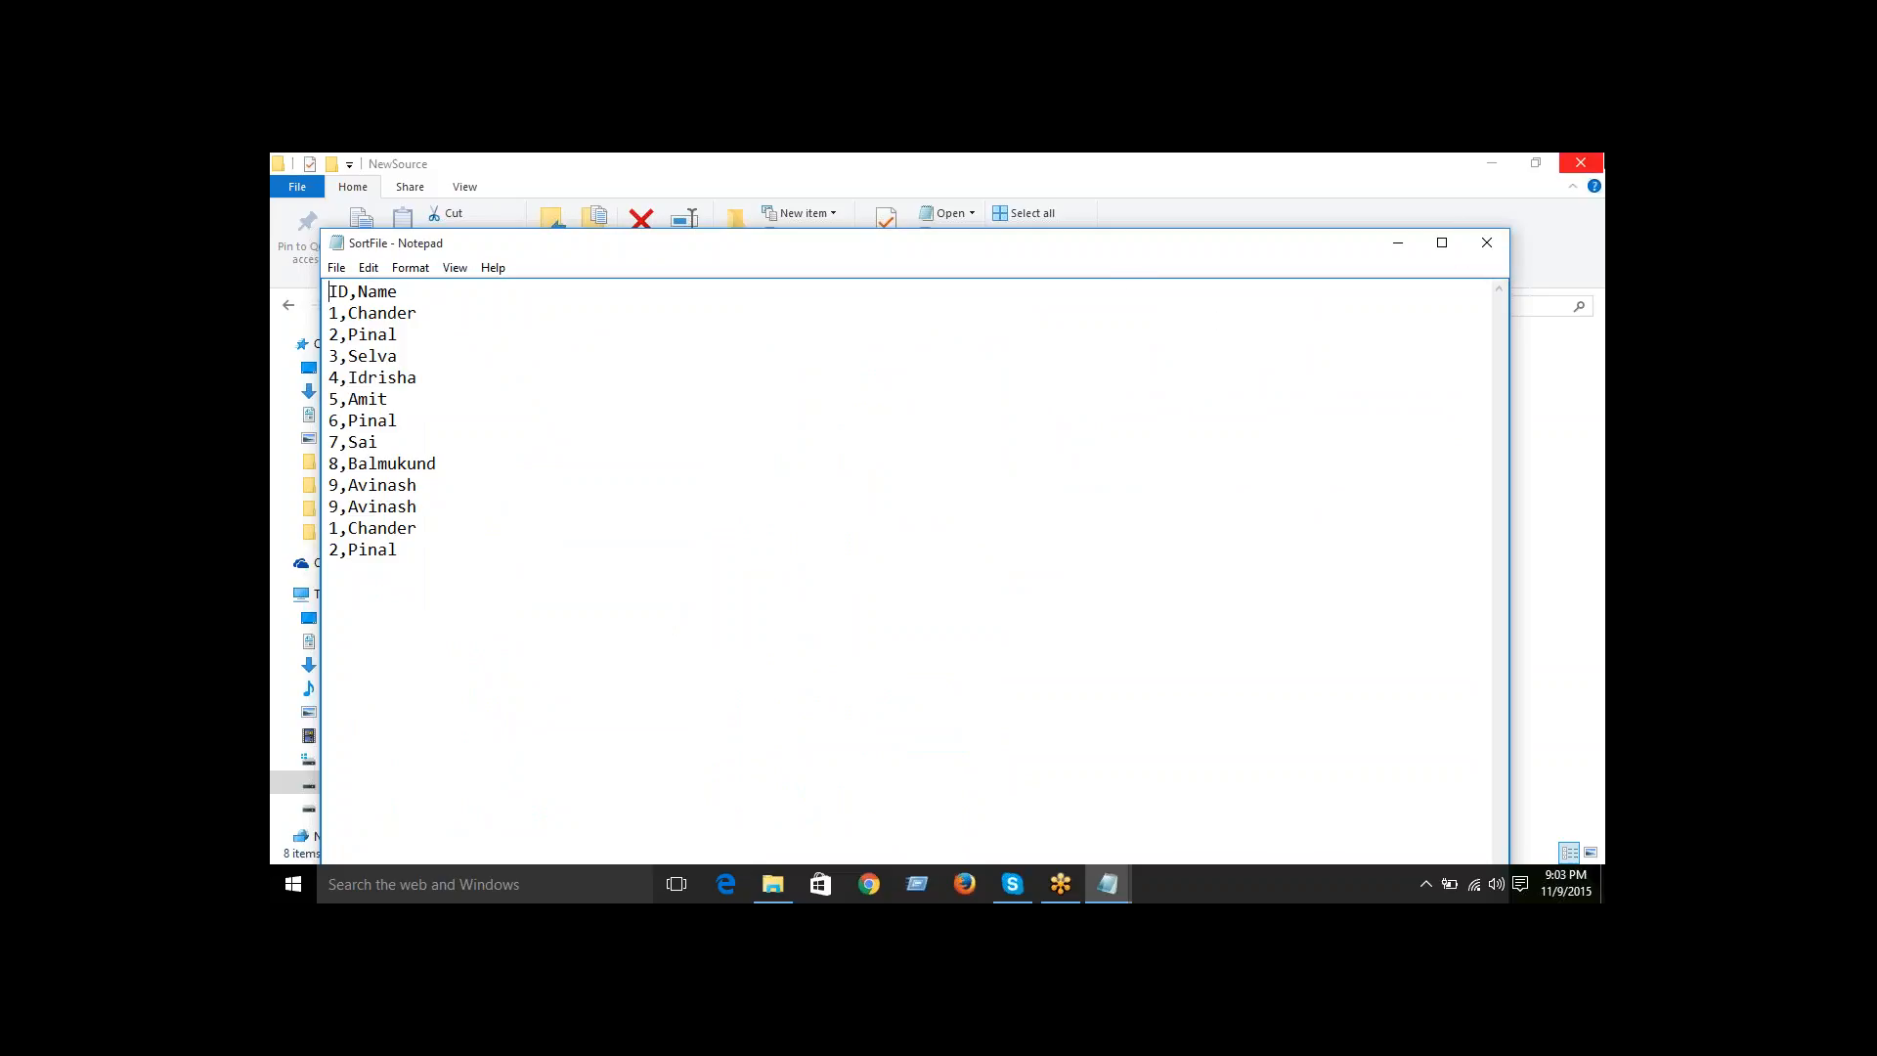
click(1581, 162)
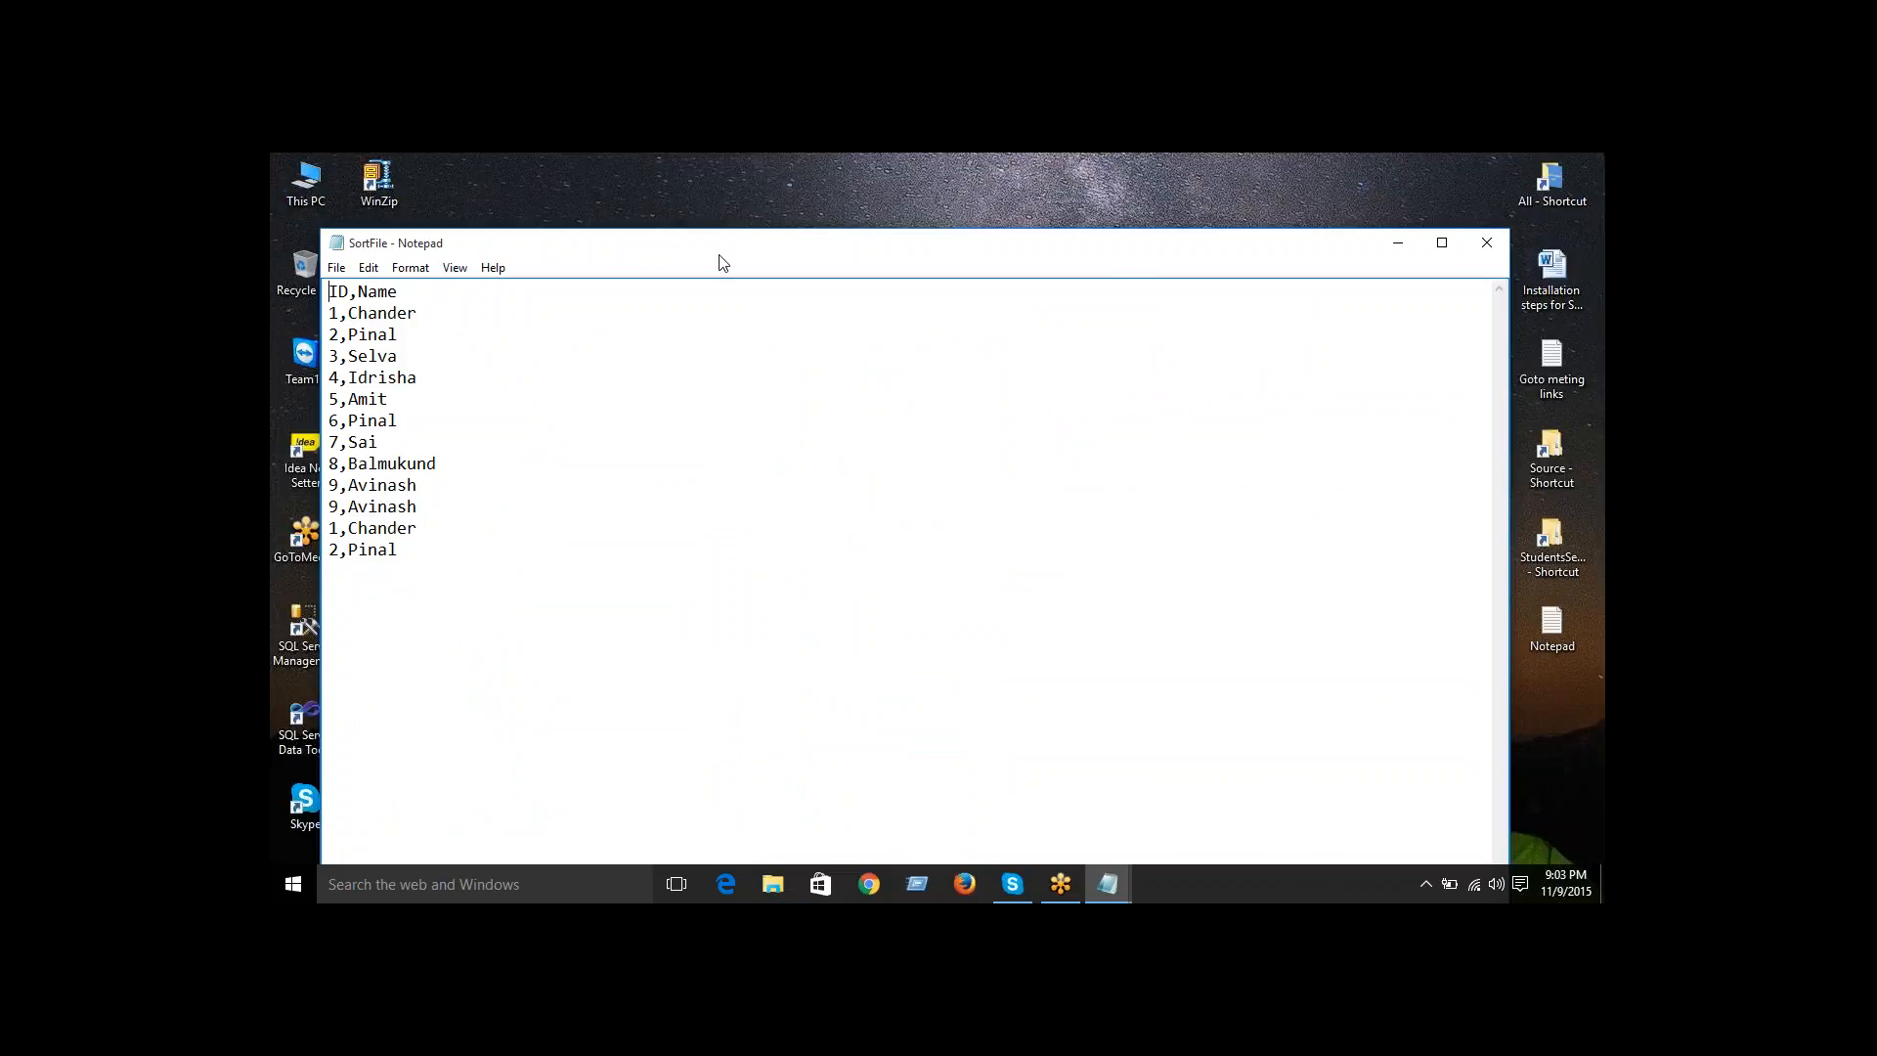
drag(721, 258, 987, 261)
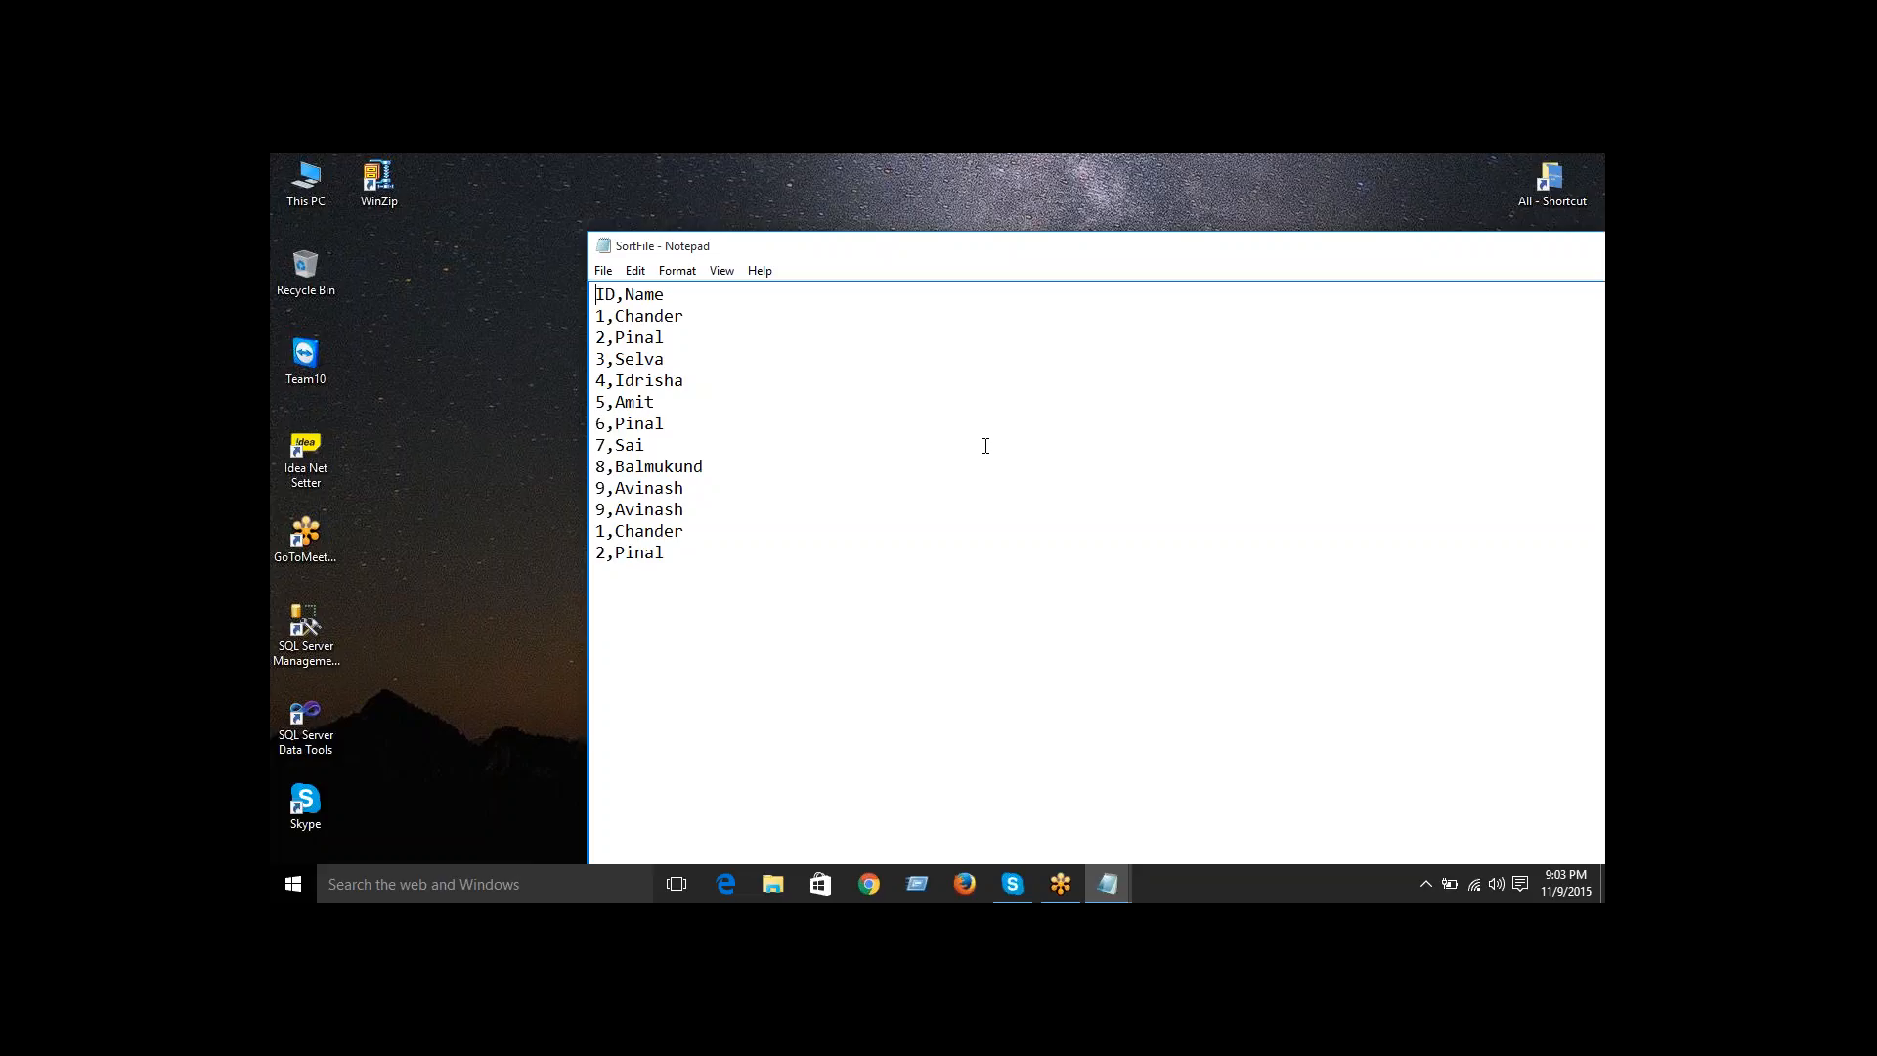
drag(615, 488, 626, 491)
drag(1538, 258, 1321, 245)
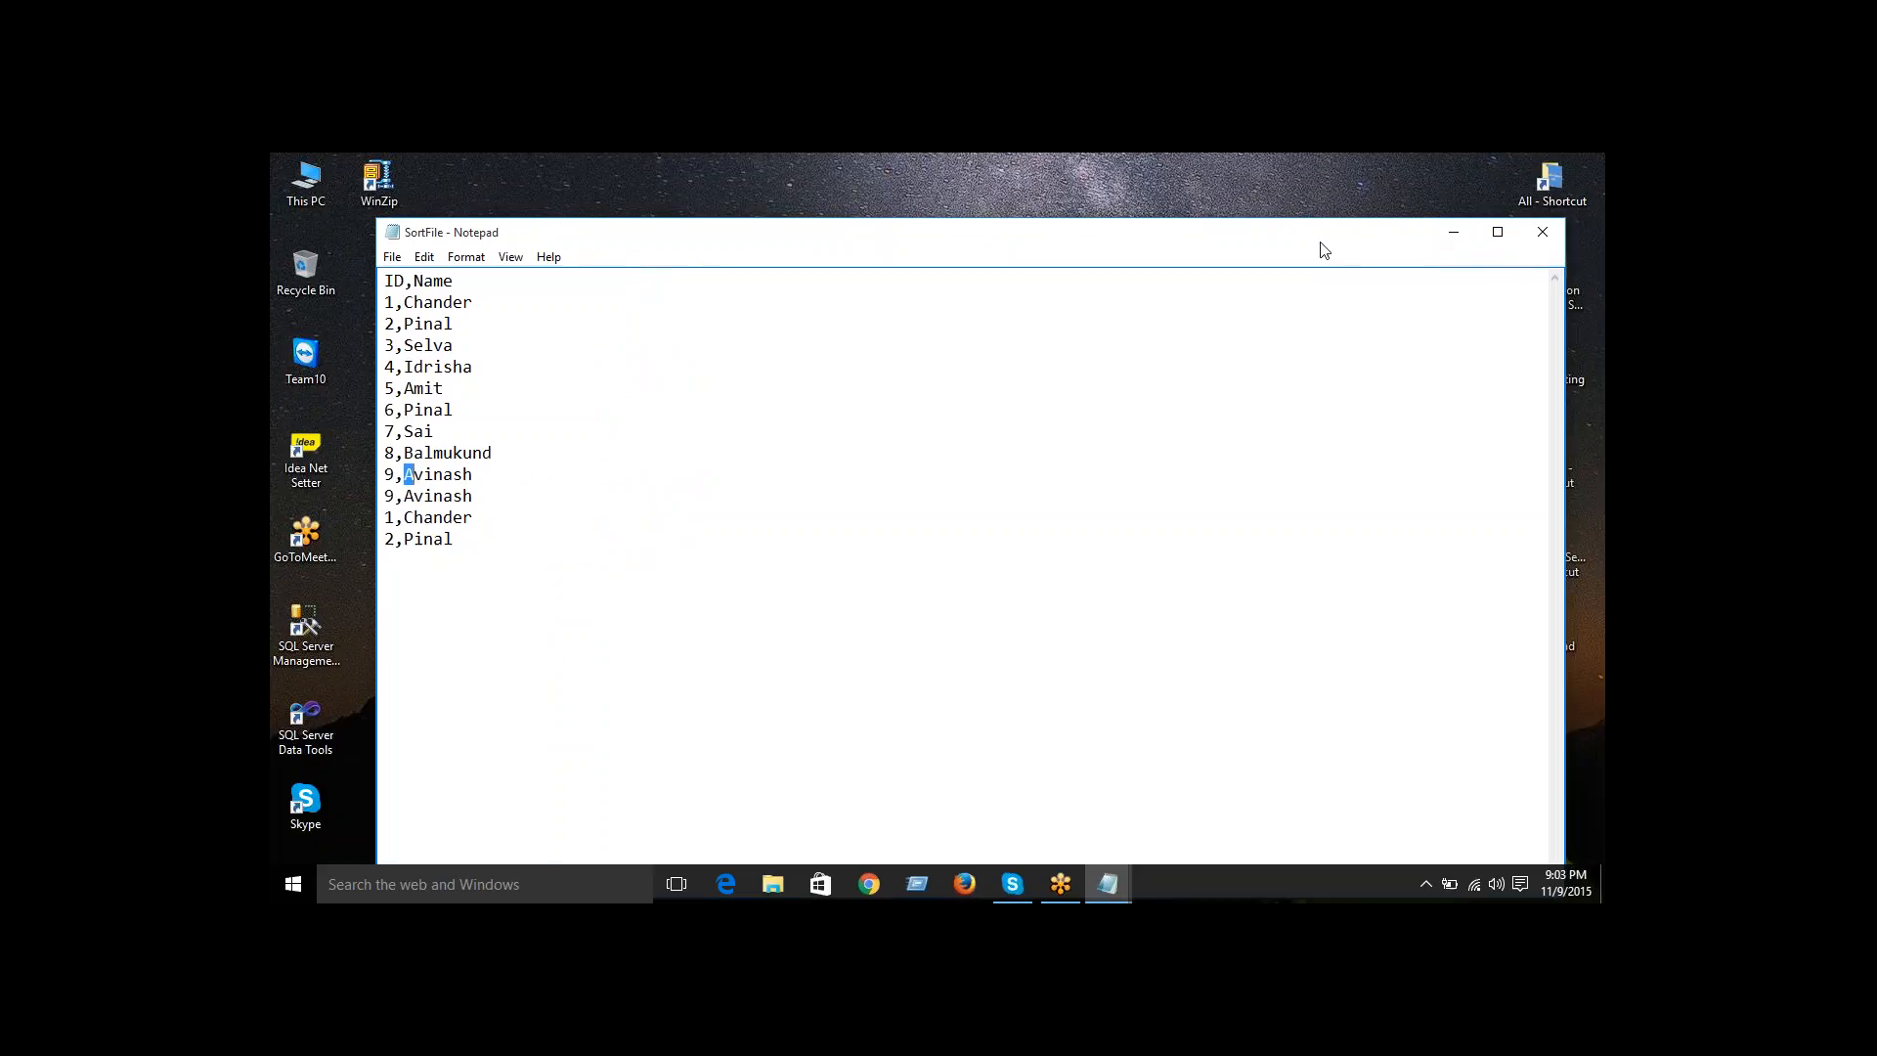
click(1536, 233)
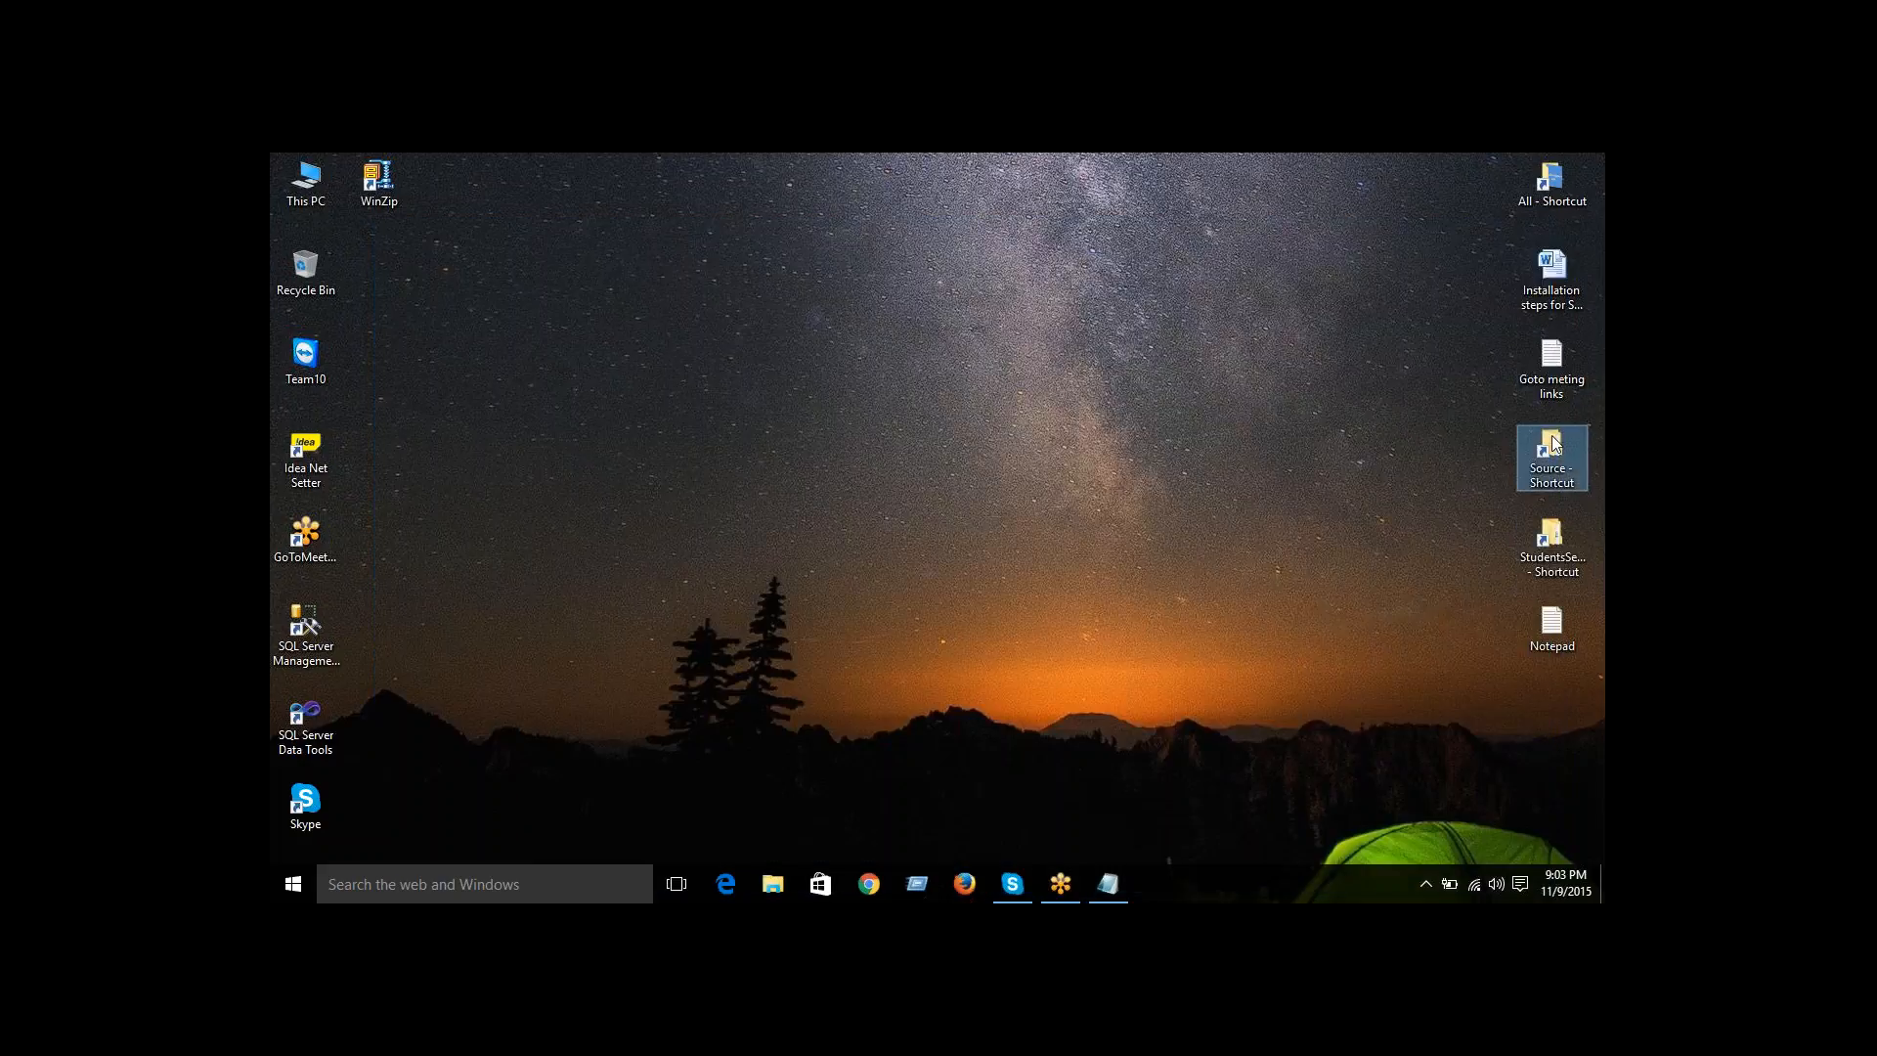
- Check the StudentsSessions folder and close it, reopen Source > Sources from the desktop shortcut, and look inside New folder before returning to Sources
double_click(1539, 547)
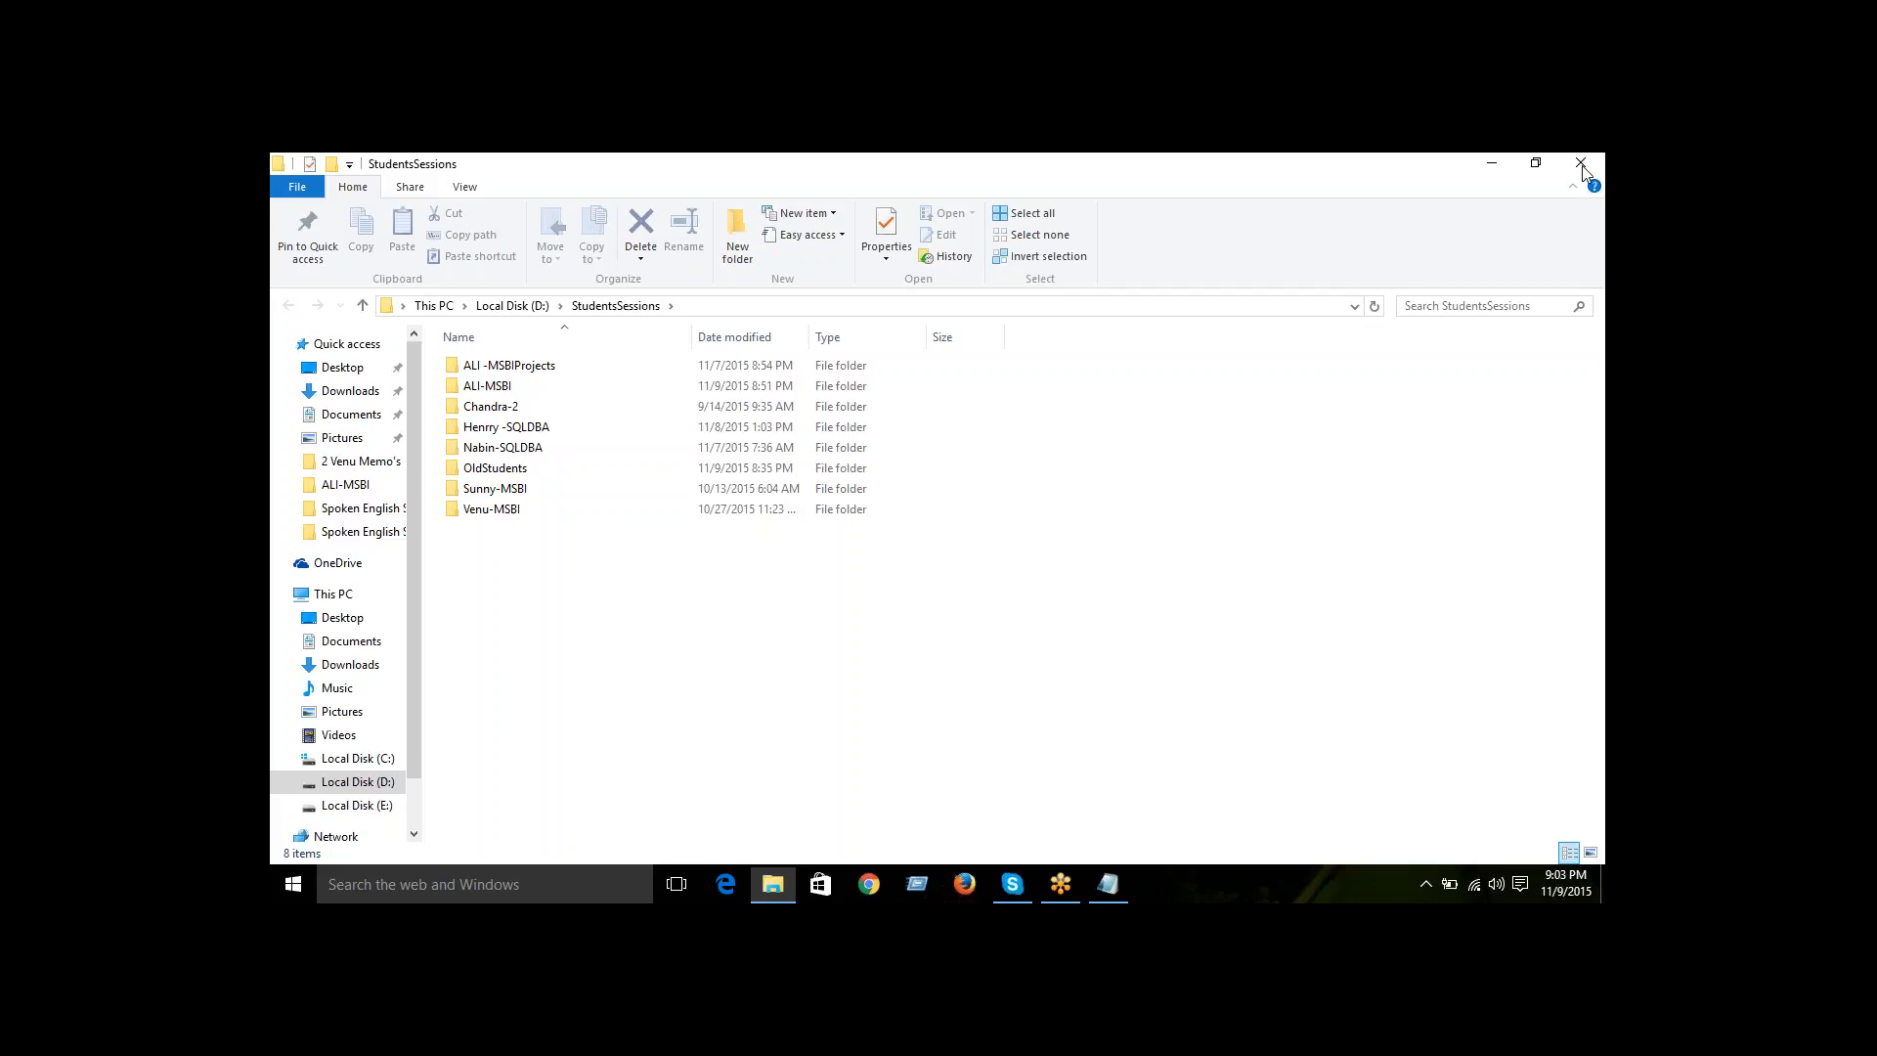
click(1581, 163)
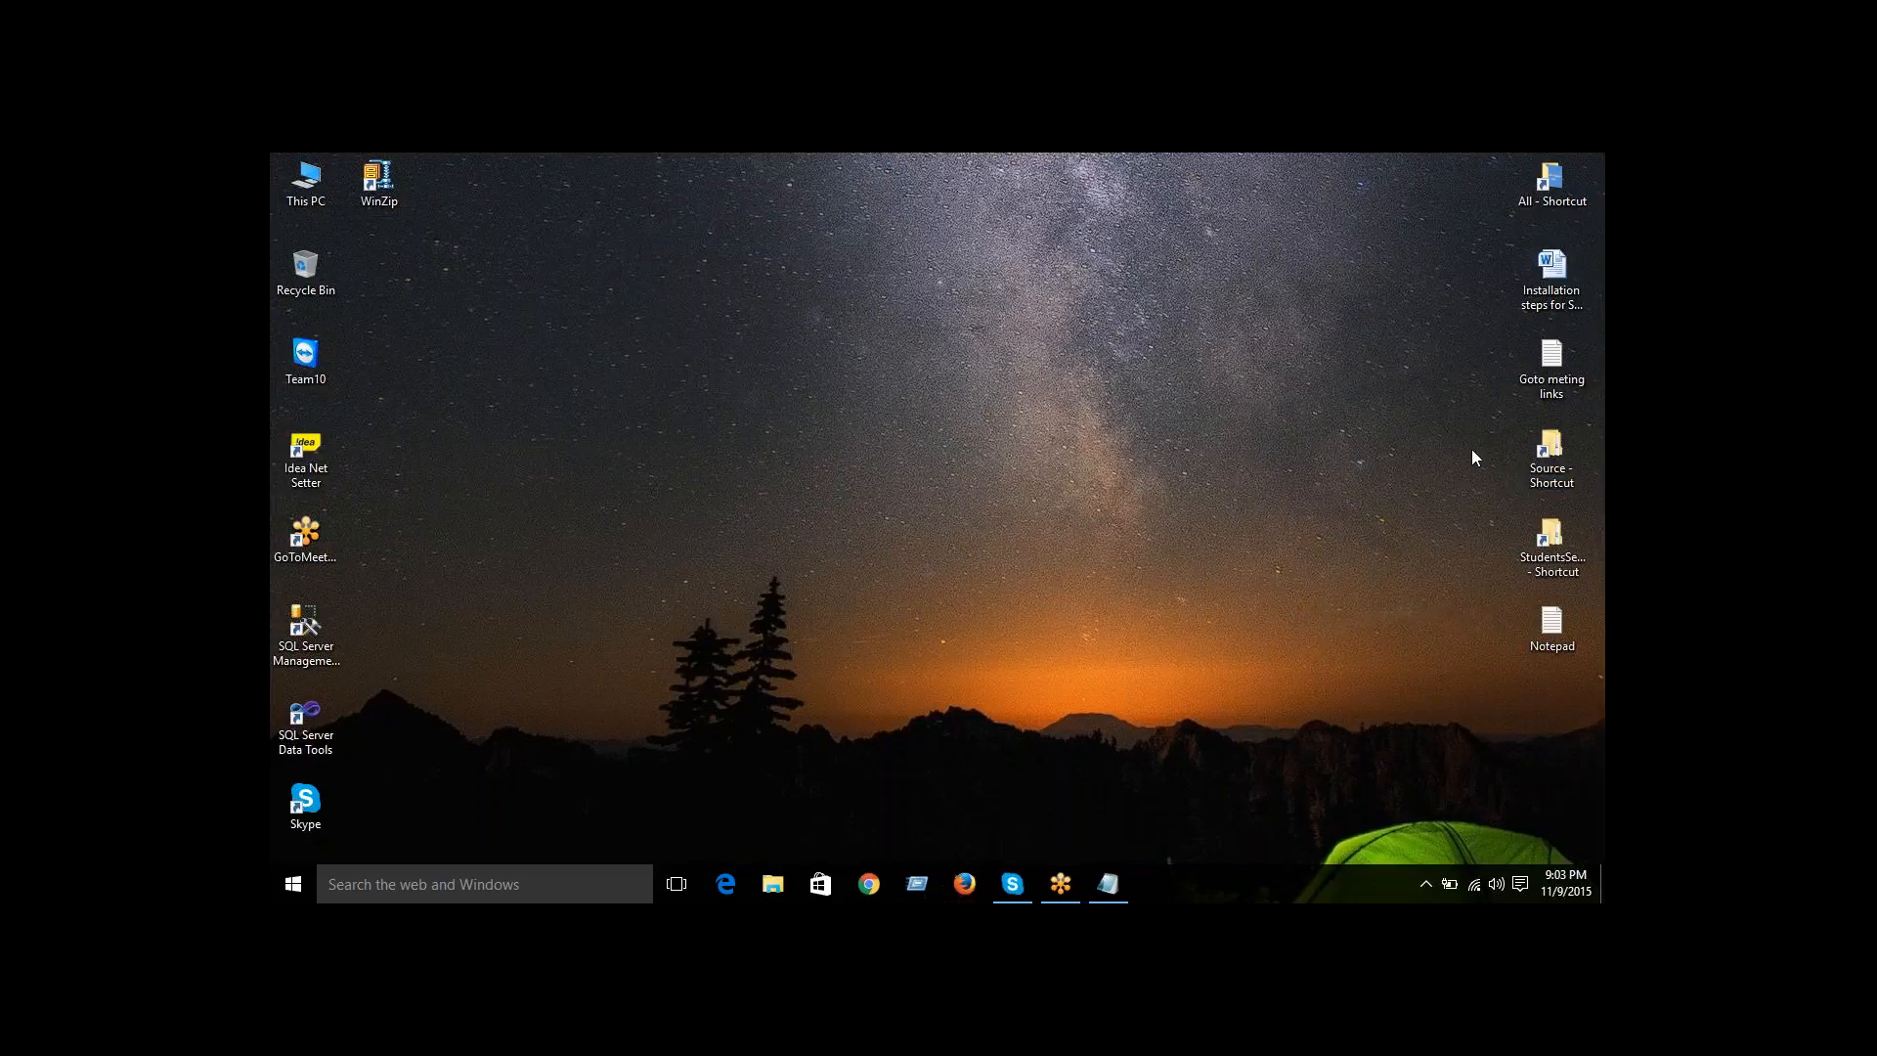
double_click(1549, 449)
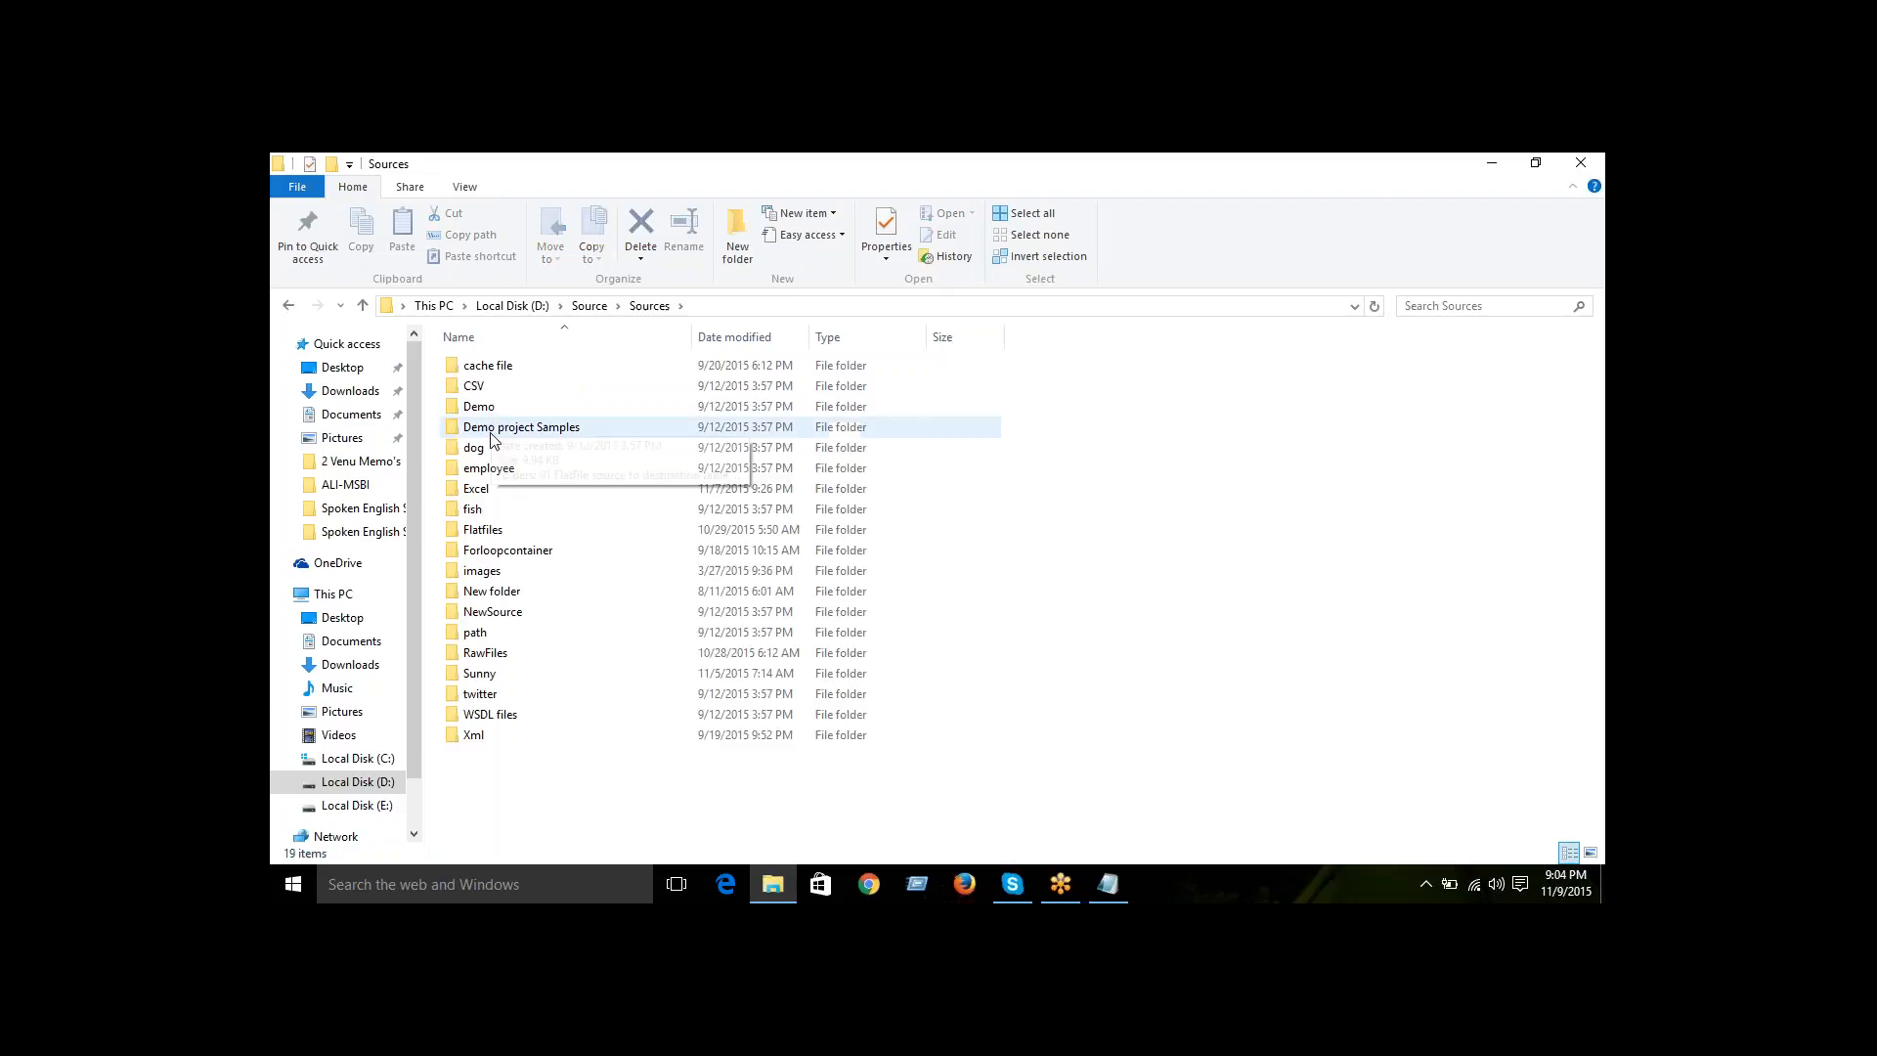
double_click(478, 593)
click(363, 305)
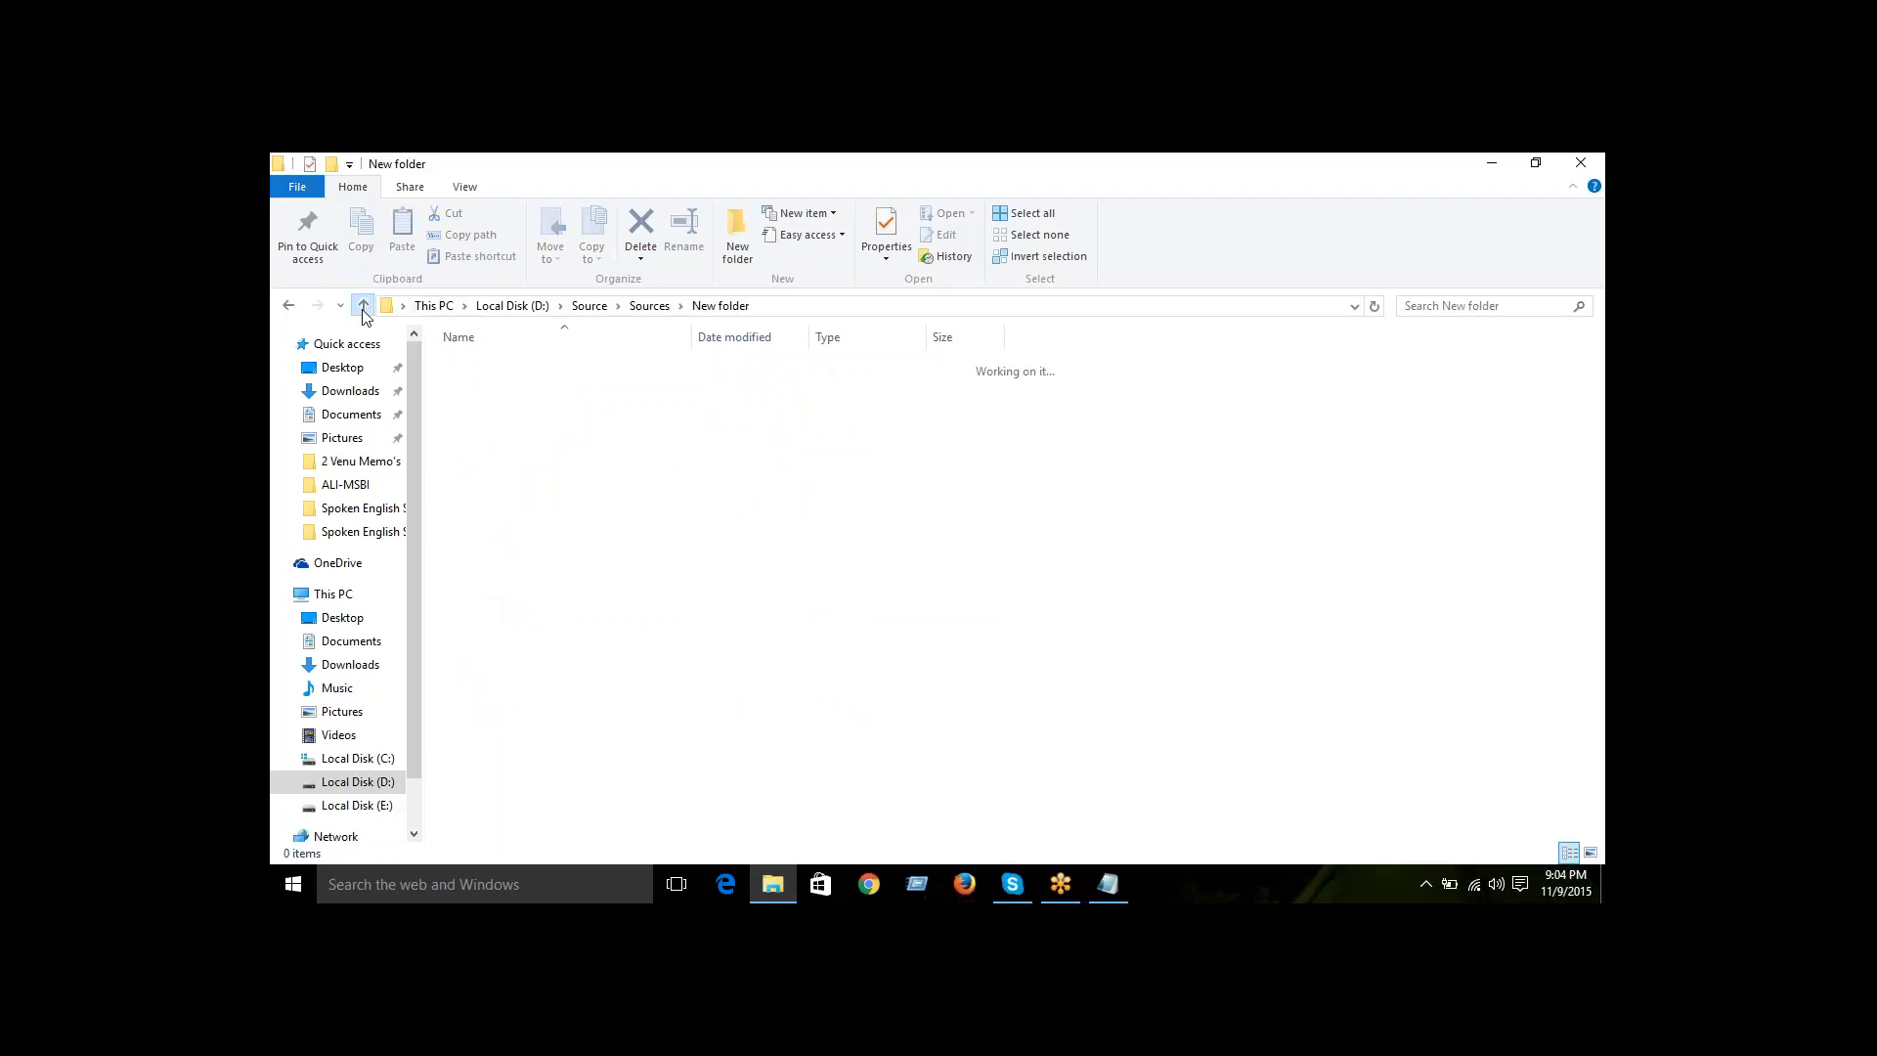
- Open TabFile in the NewSource folder to examine its records, close it, and return to the Sources folder
double_click(483, 614)
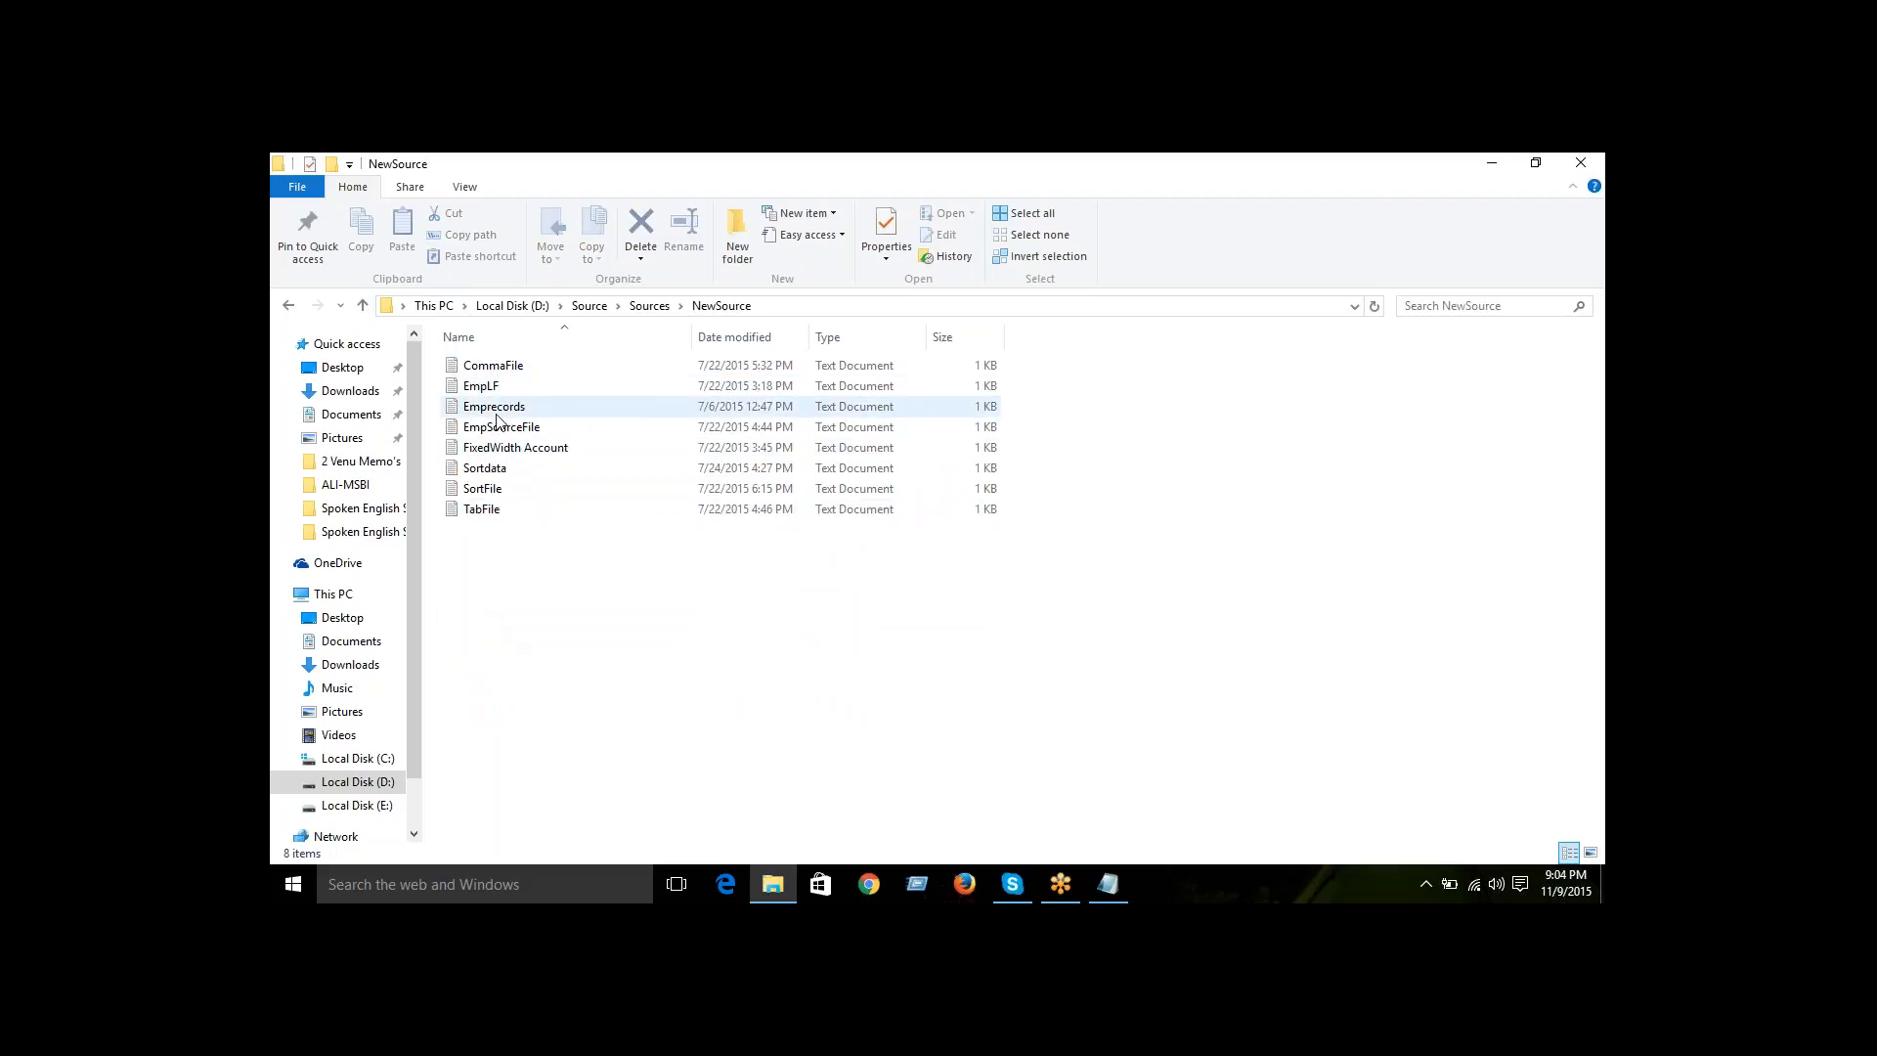
click(480, 511)
double_click(480, 511)
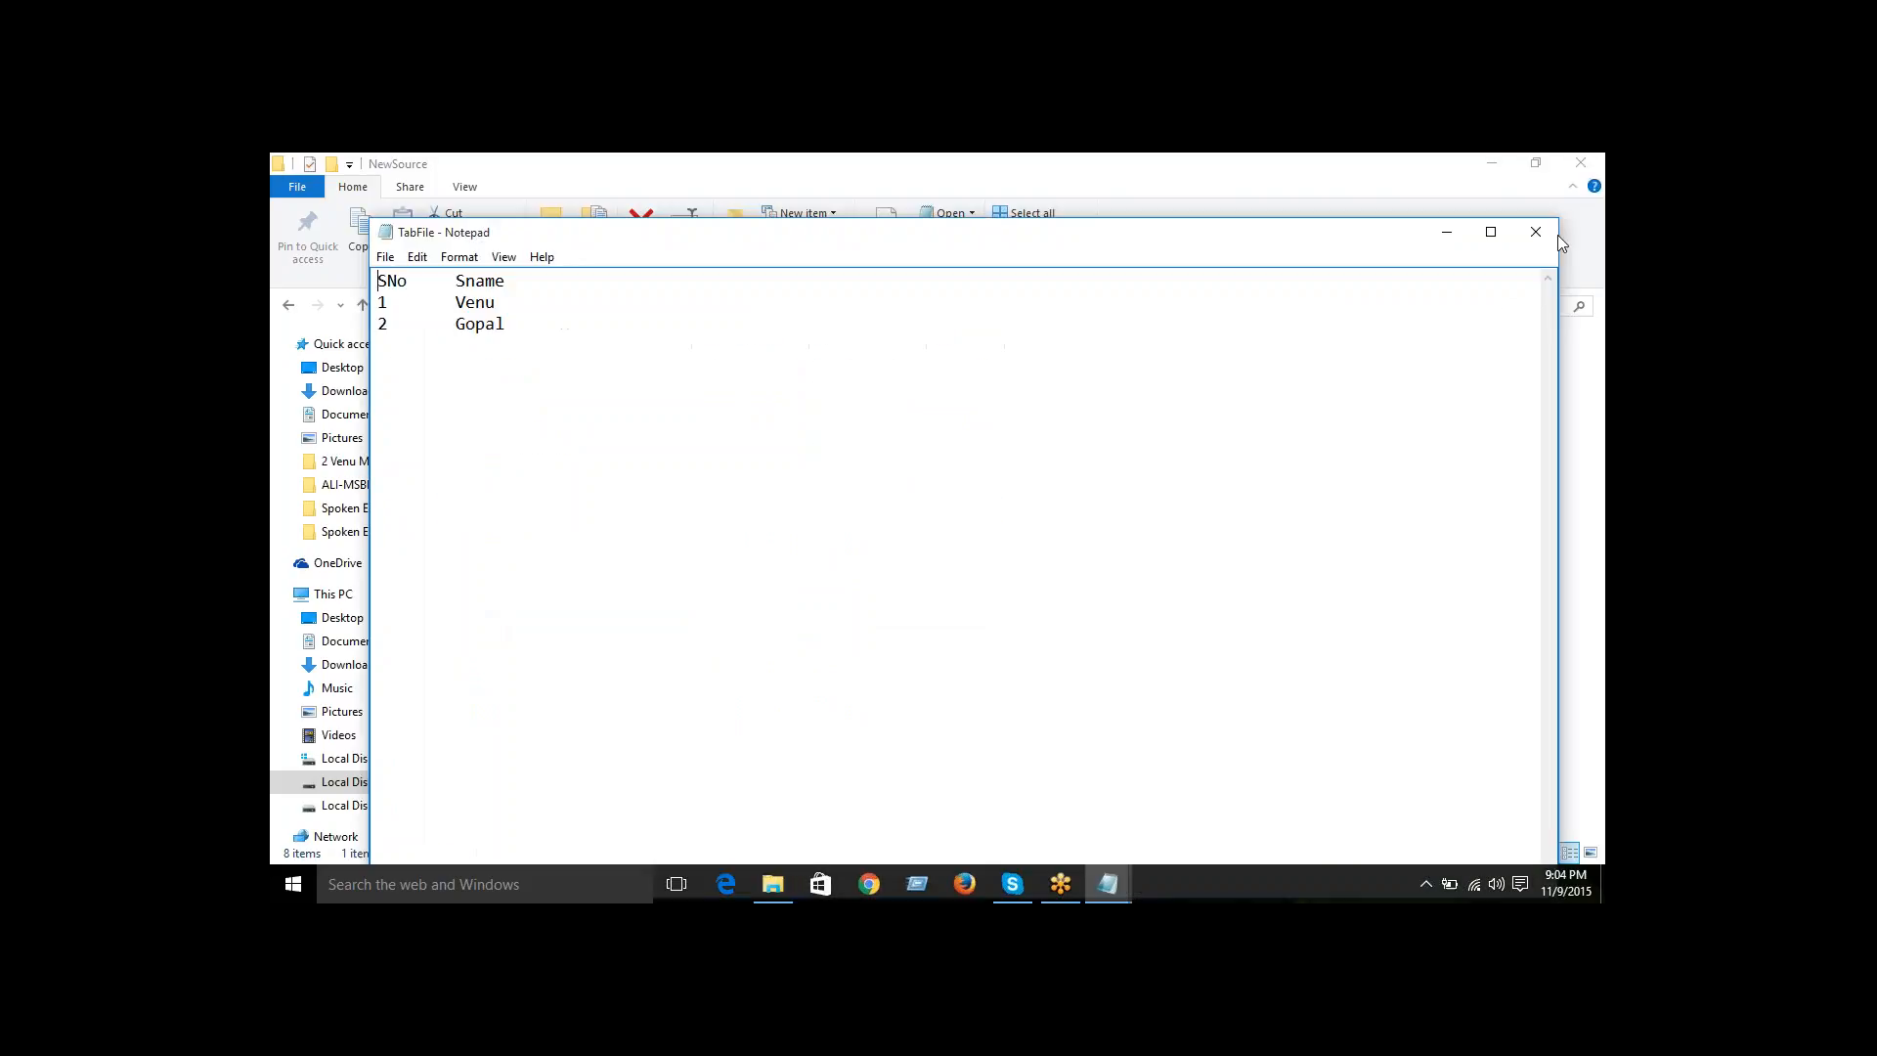
click(1540, 232)
click(364, 306)
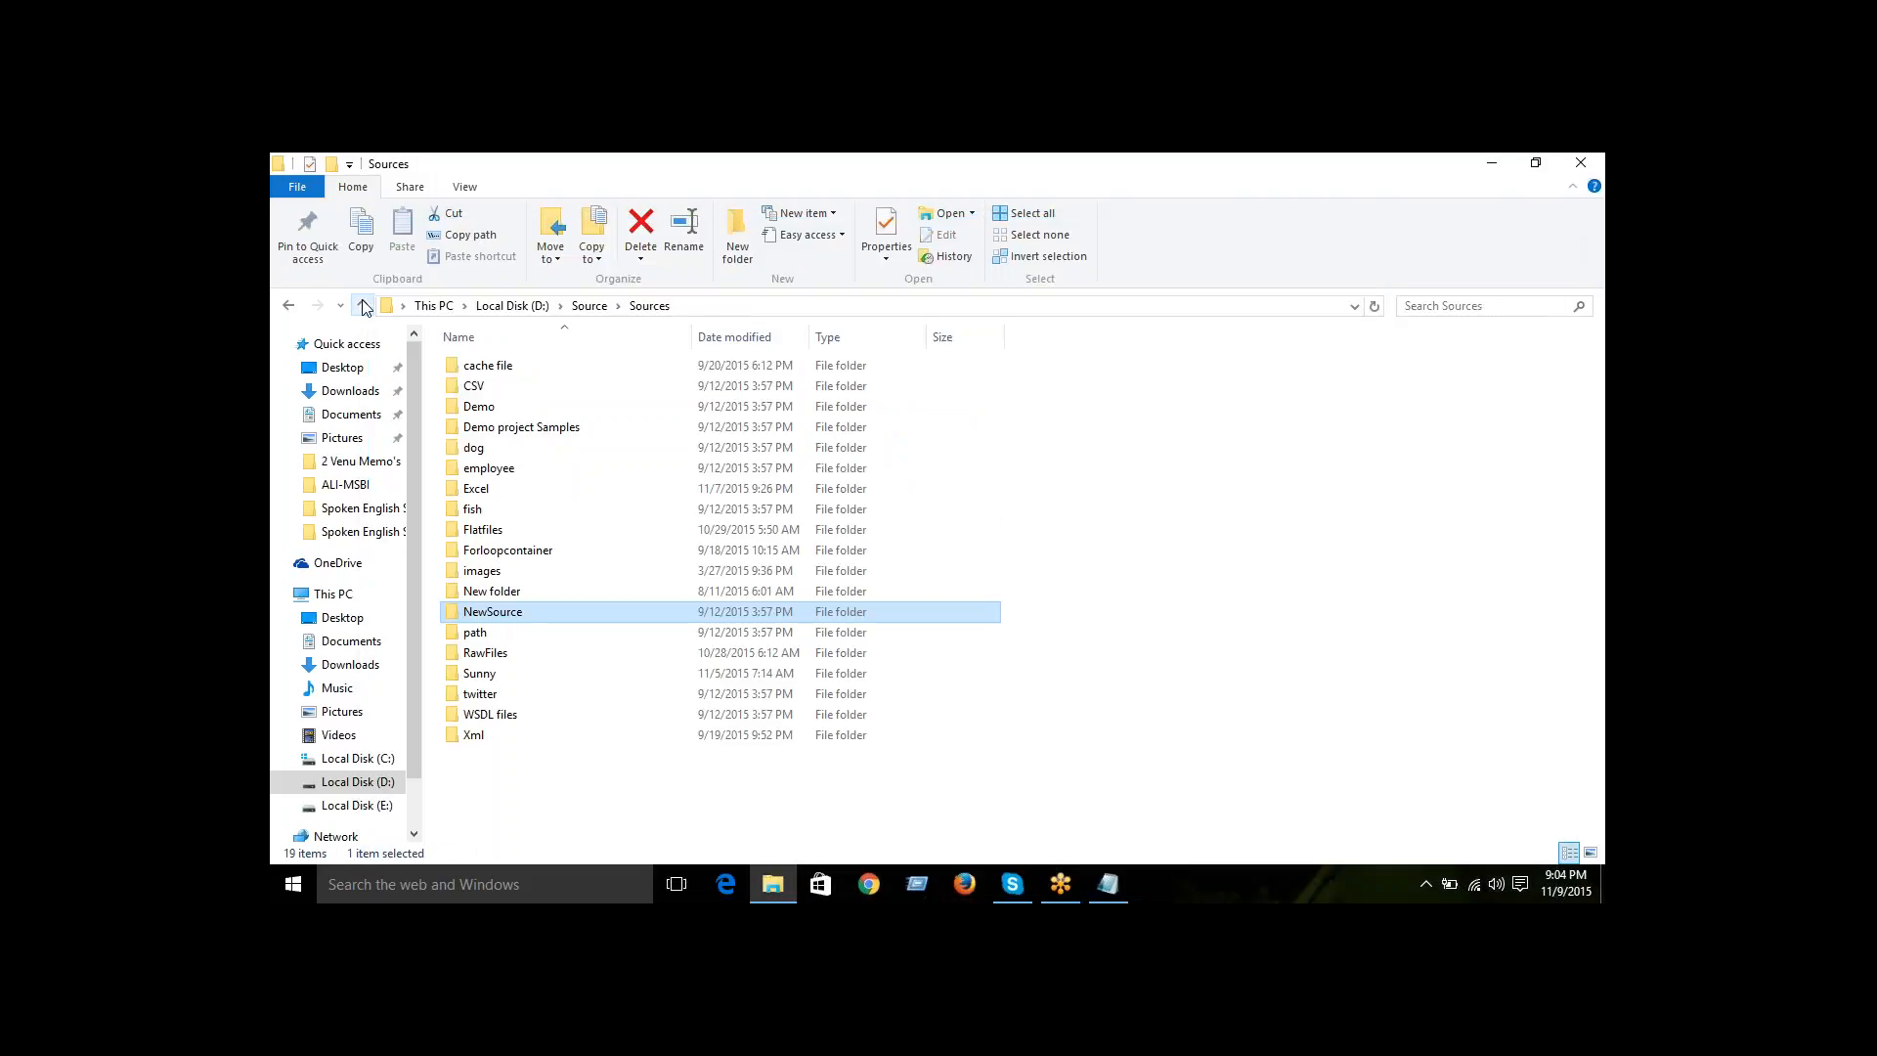
- Open the Flatfiles folder and examine the records in the 6record and Account text files, closing each one
double_click(484, 530)
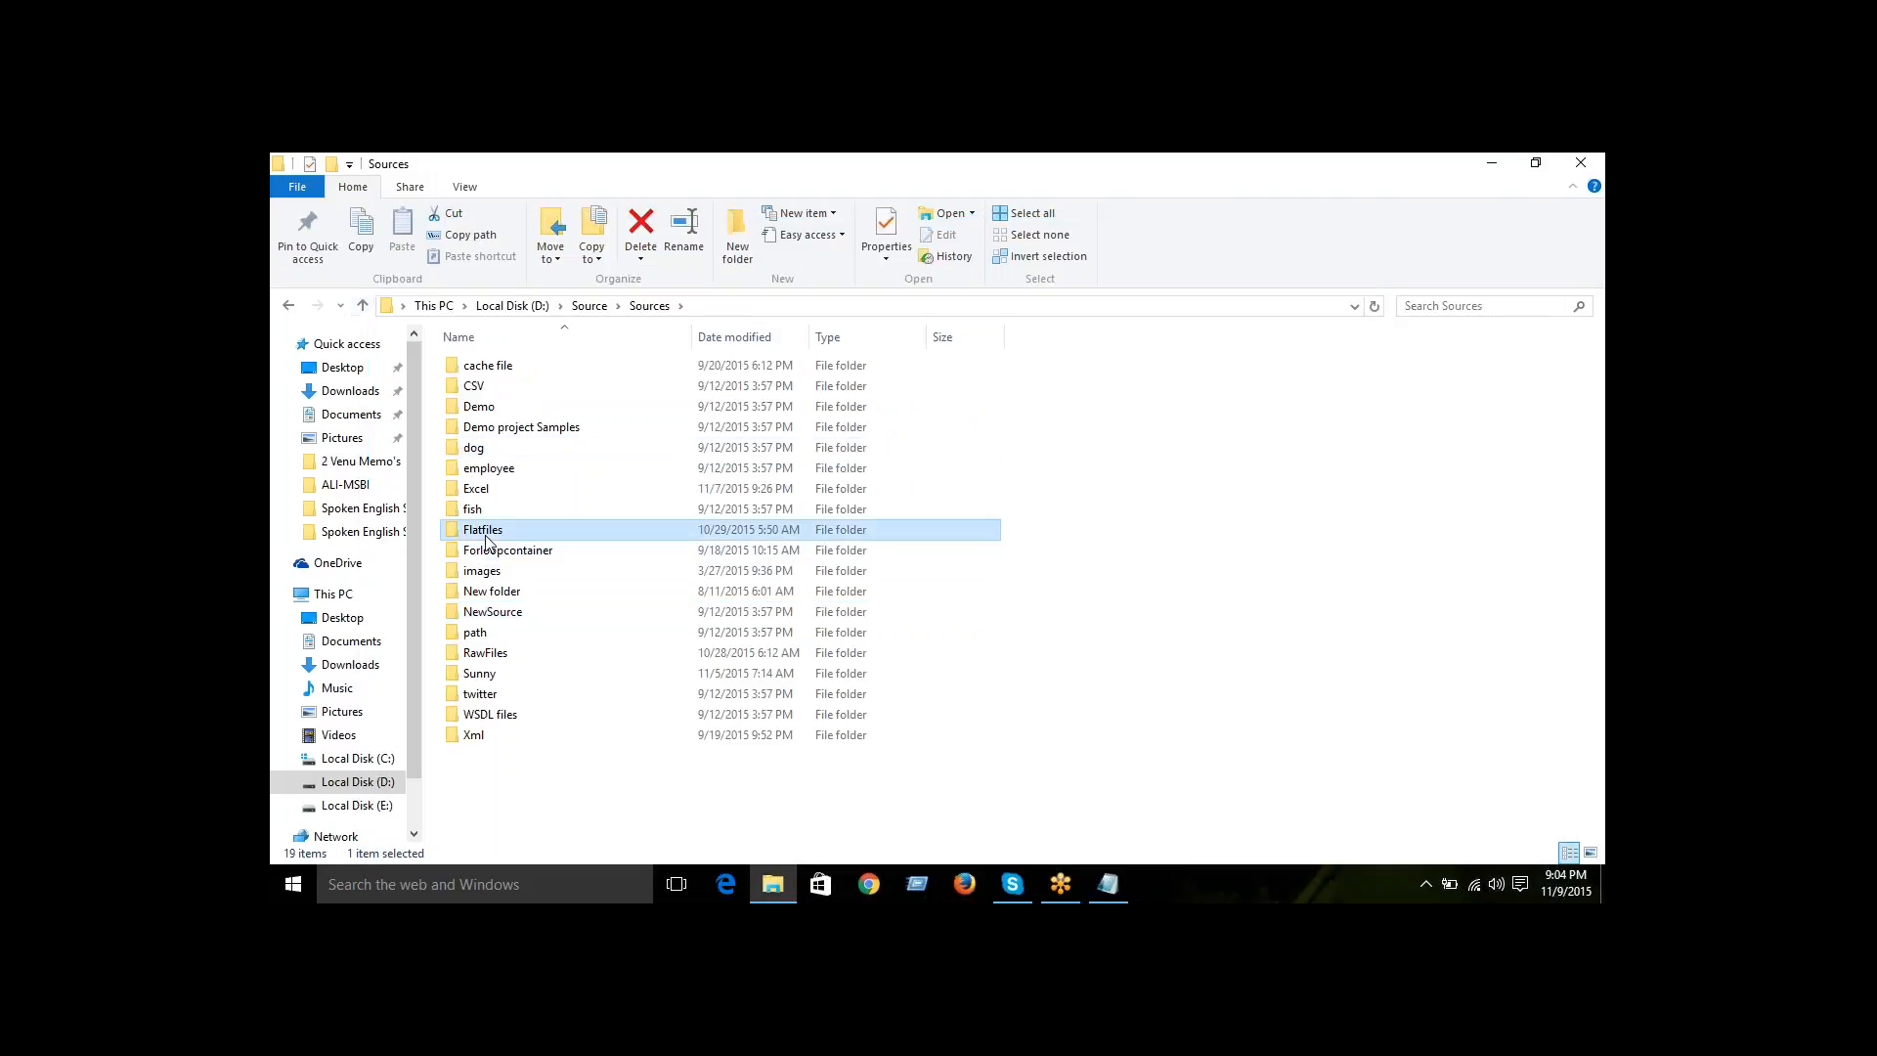
double_click(485, 489)
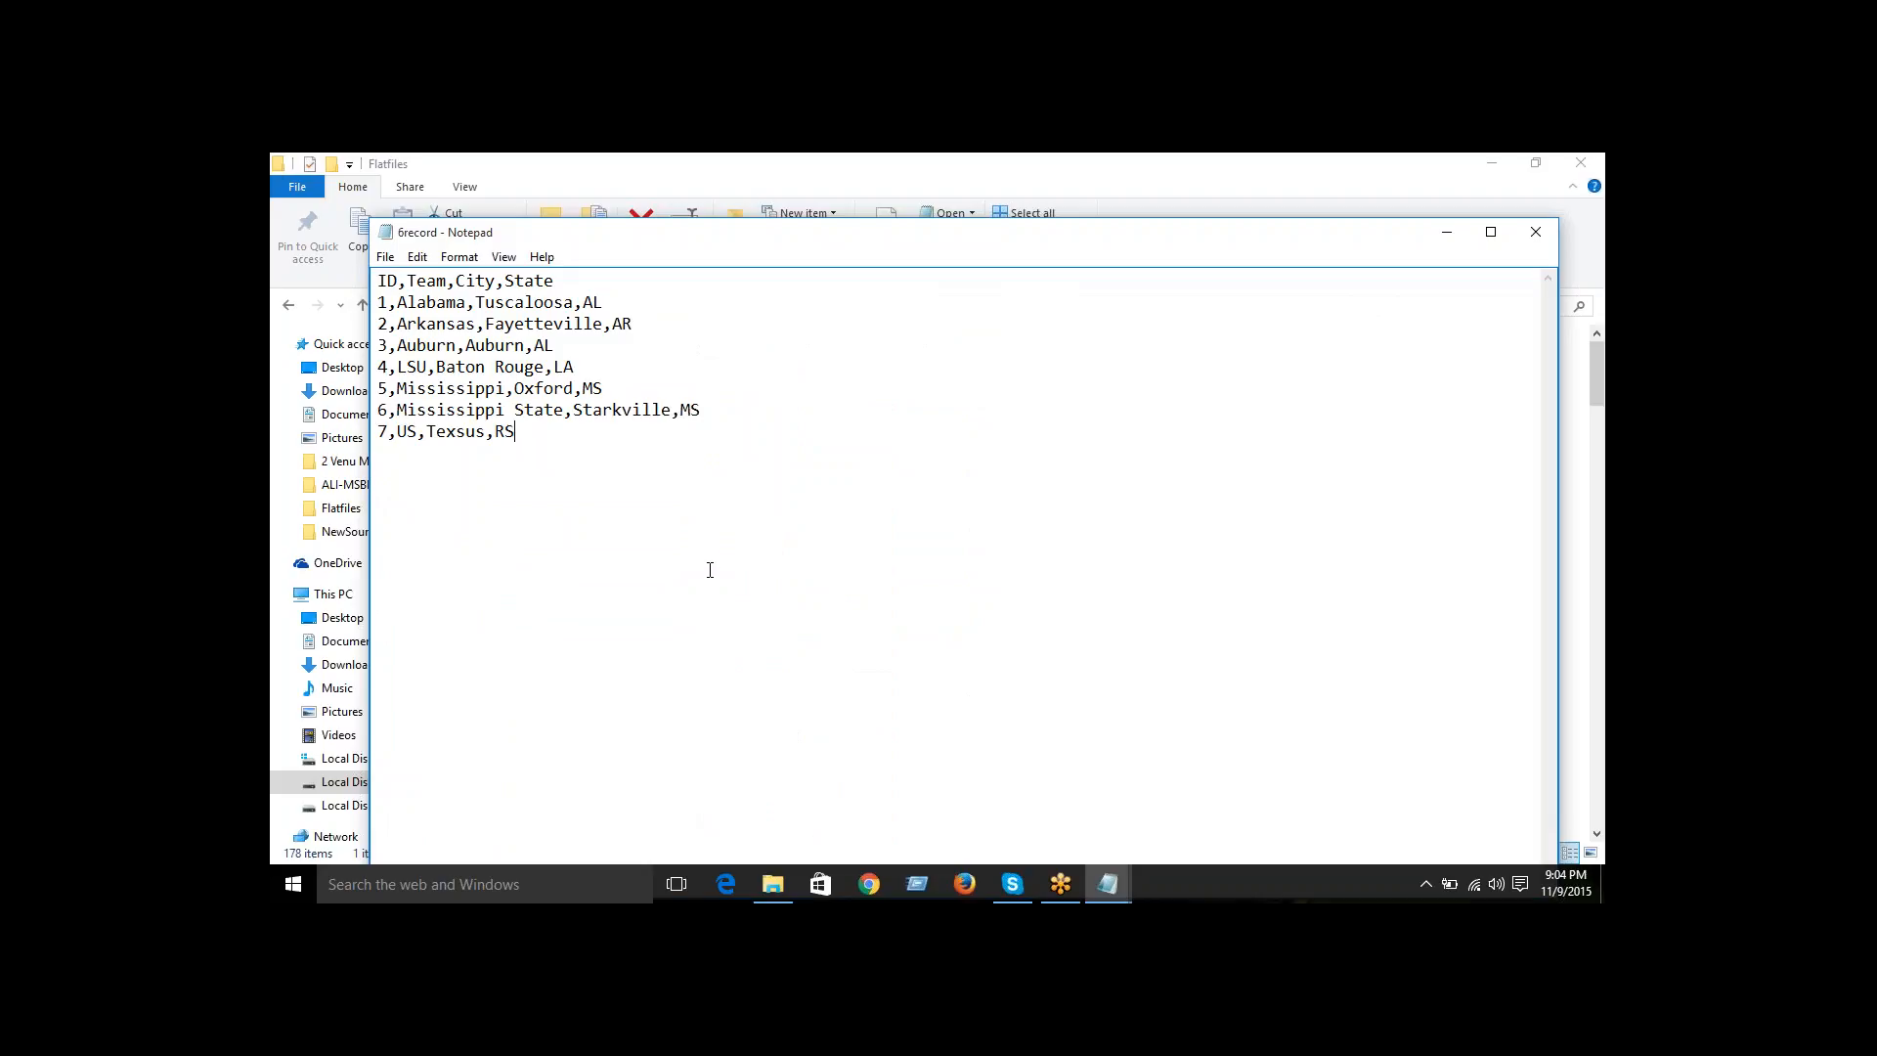
click(1546, 242)
double_click(501, 552)
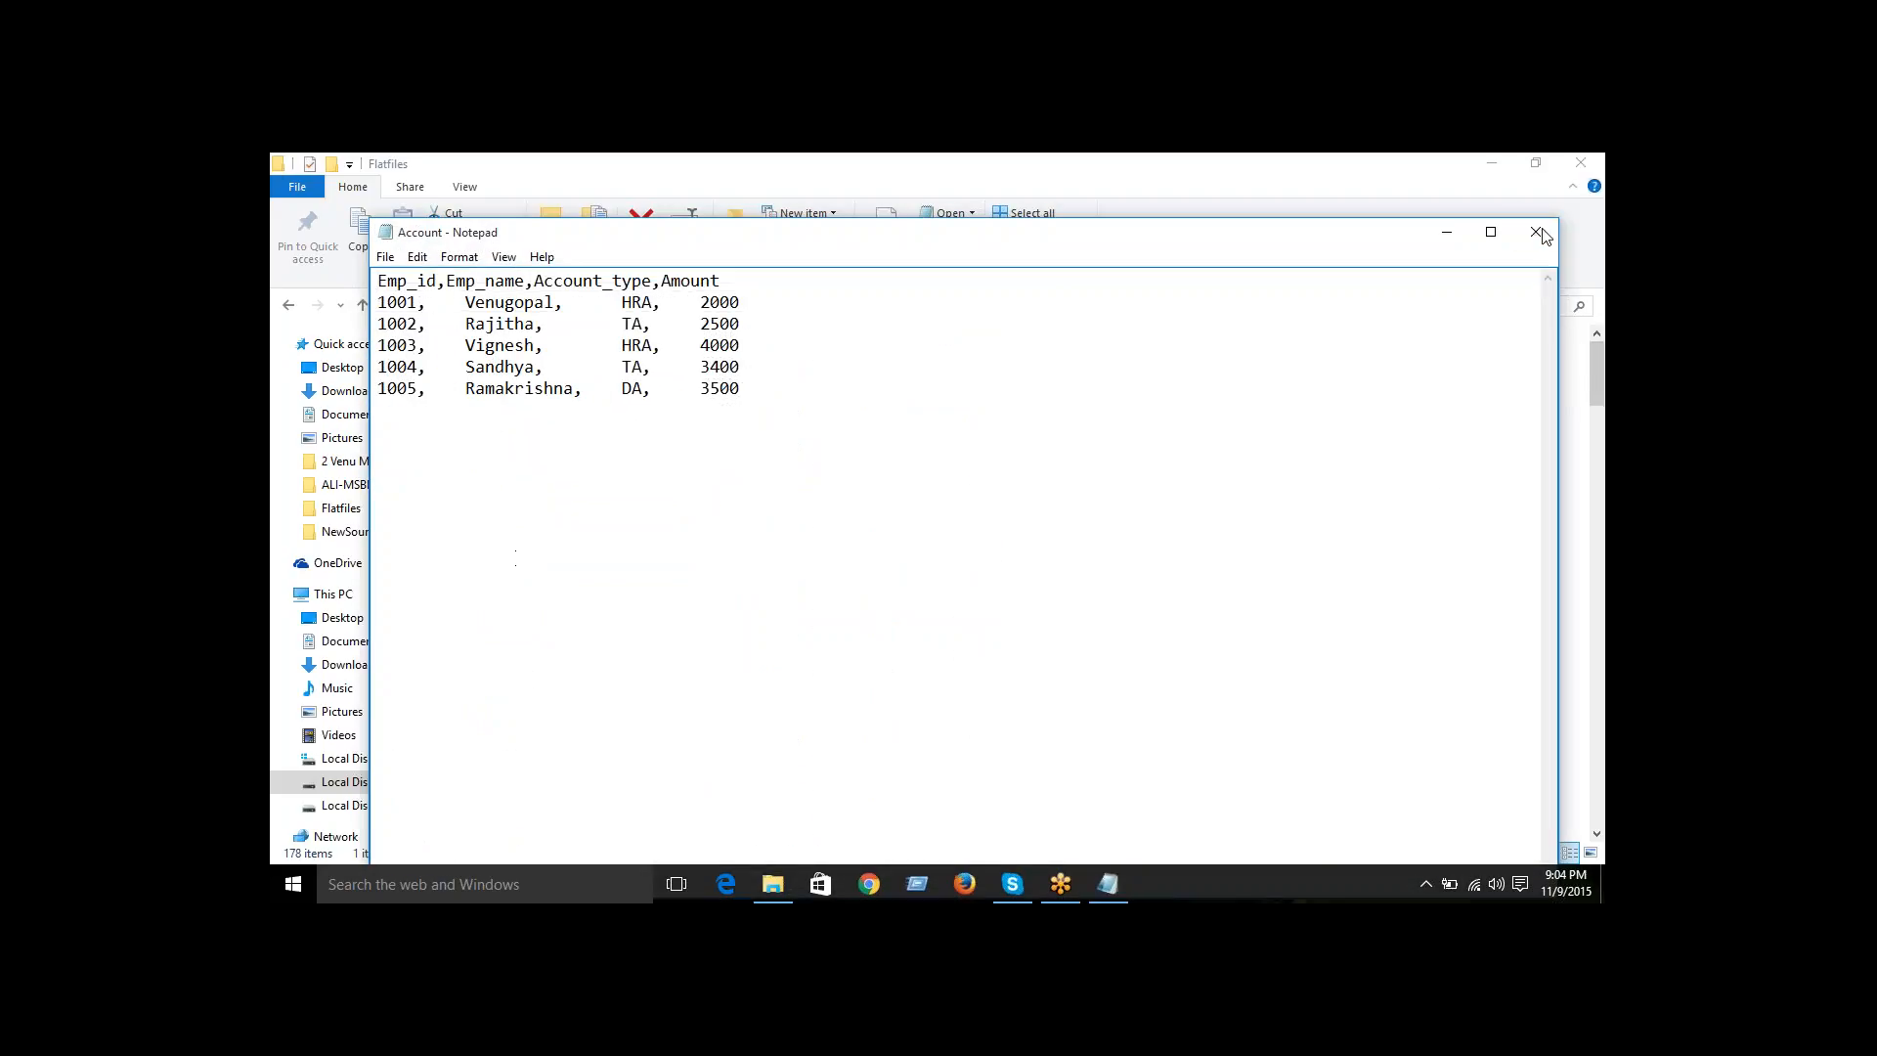
click(1538, 234)
- Examine the records in the Account1 and Bankinfo text files, closing each one
click(545, 593)
double_click(542, 567)
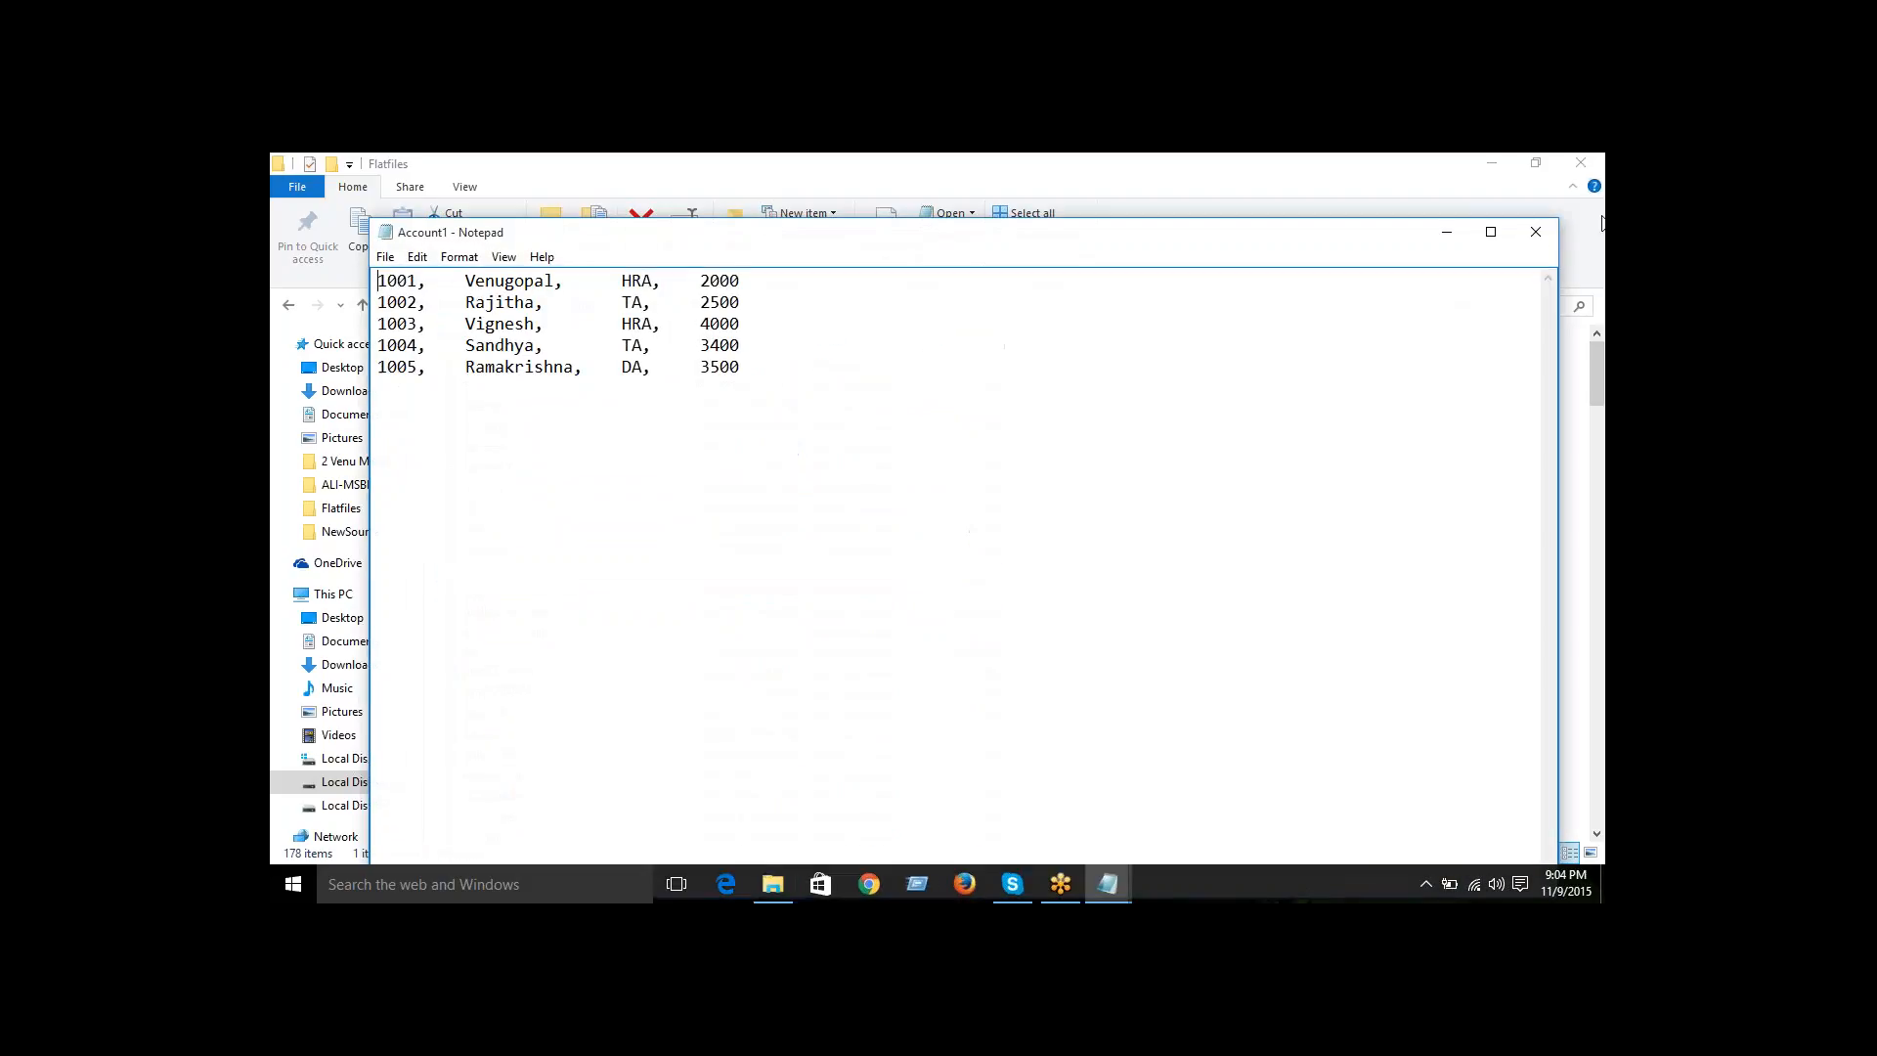
click(1536, 232)
double_click(631, 720)
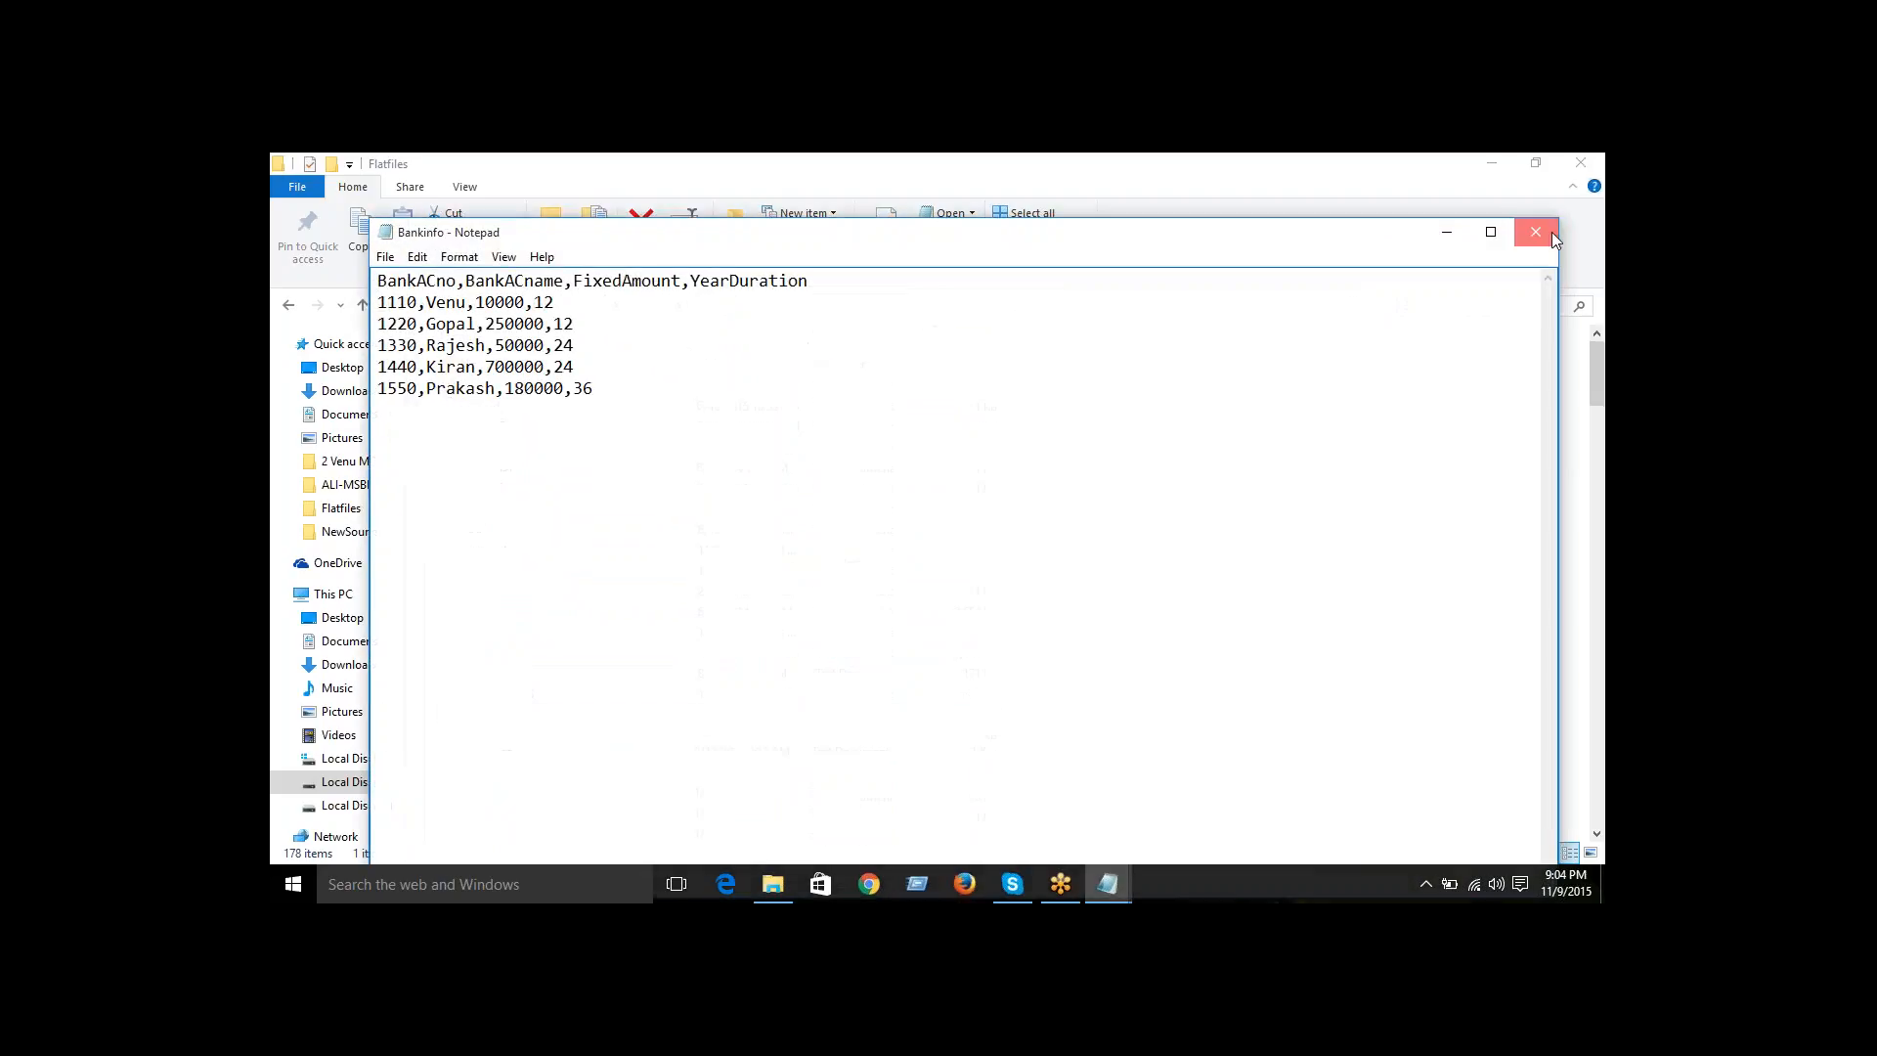
click(1540, 232)
- Go to the files starting with S, open the sort text file to examine its ID and Name records, and close it
key(s)
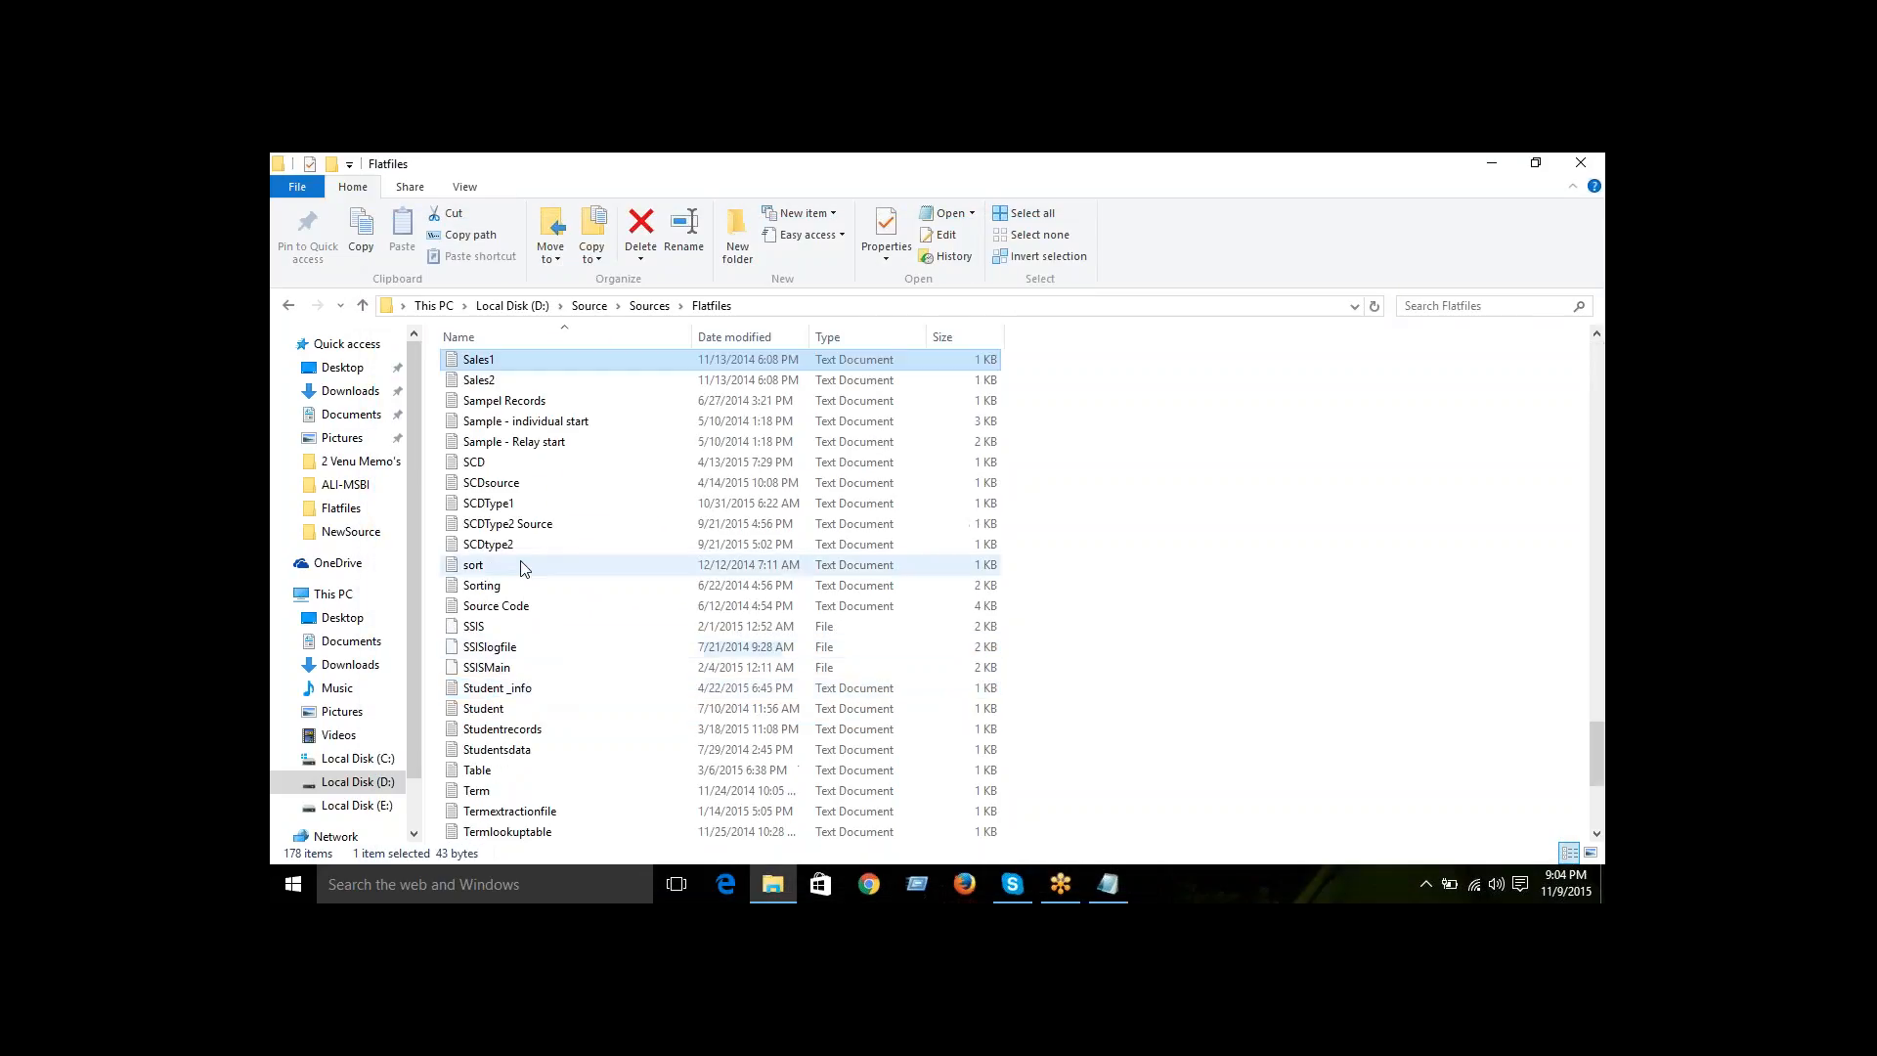
key(Down)
key(Down)
key(Down)
key(Down)
key(Down)
key(Down)
key(Down)
key(Down)
key(Down)
key(Down)
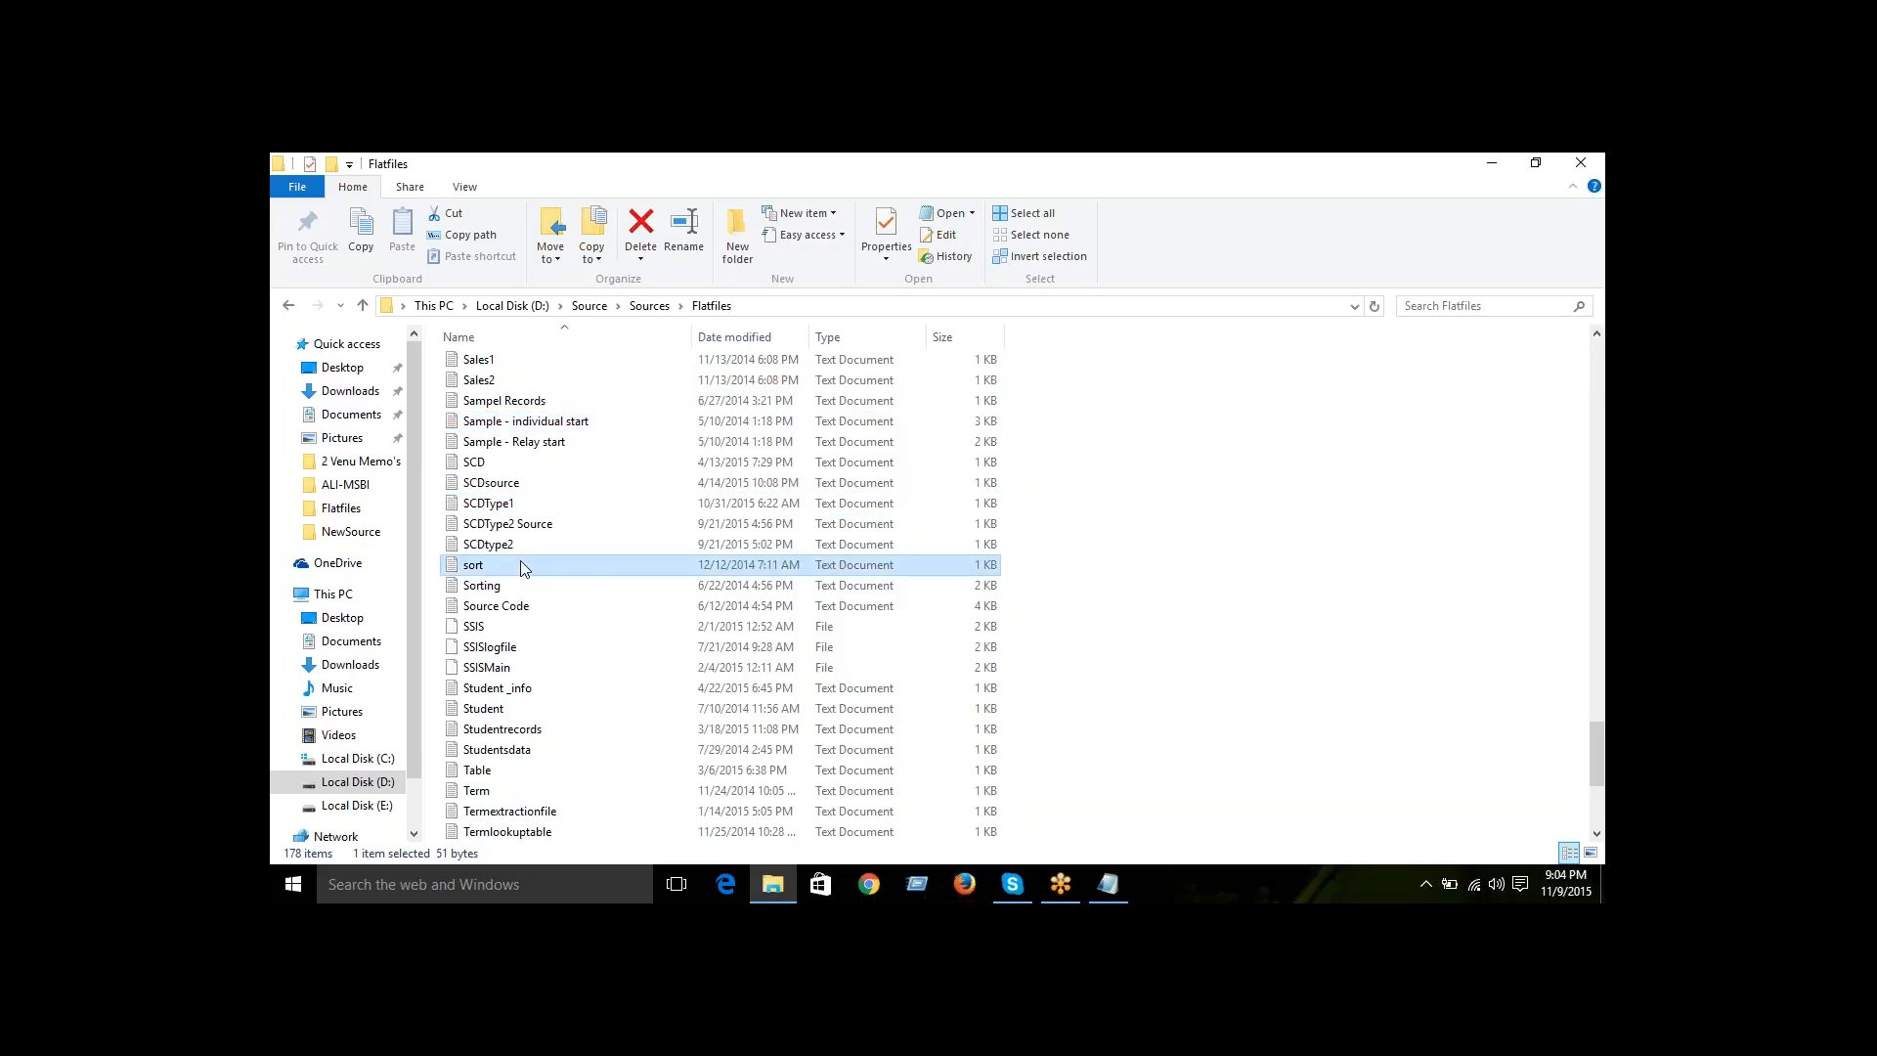
double_click(525, 566)
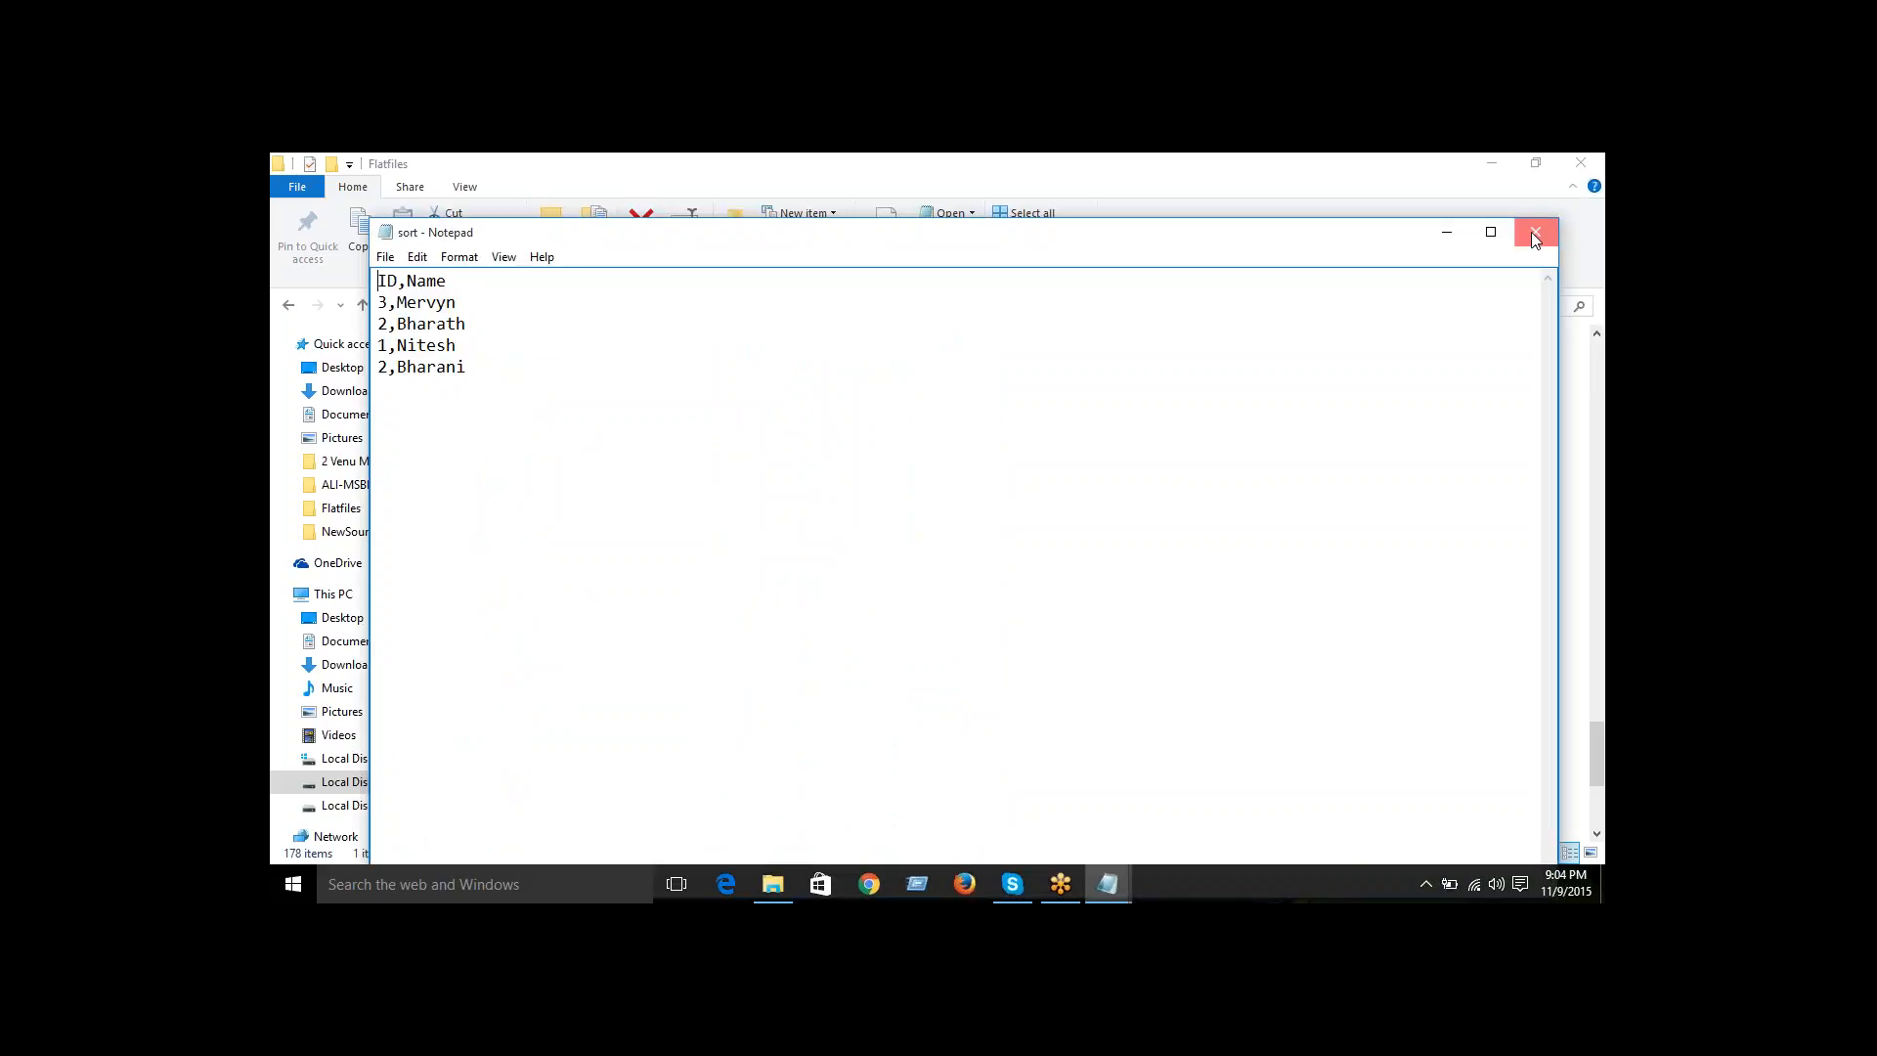
click(1536, 235)
- Open the Sorting and Source Code text files to examine their contents, closing each one
key(Down)
key(Return)
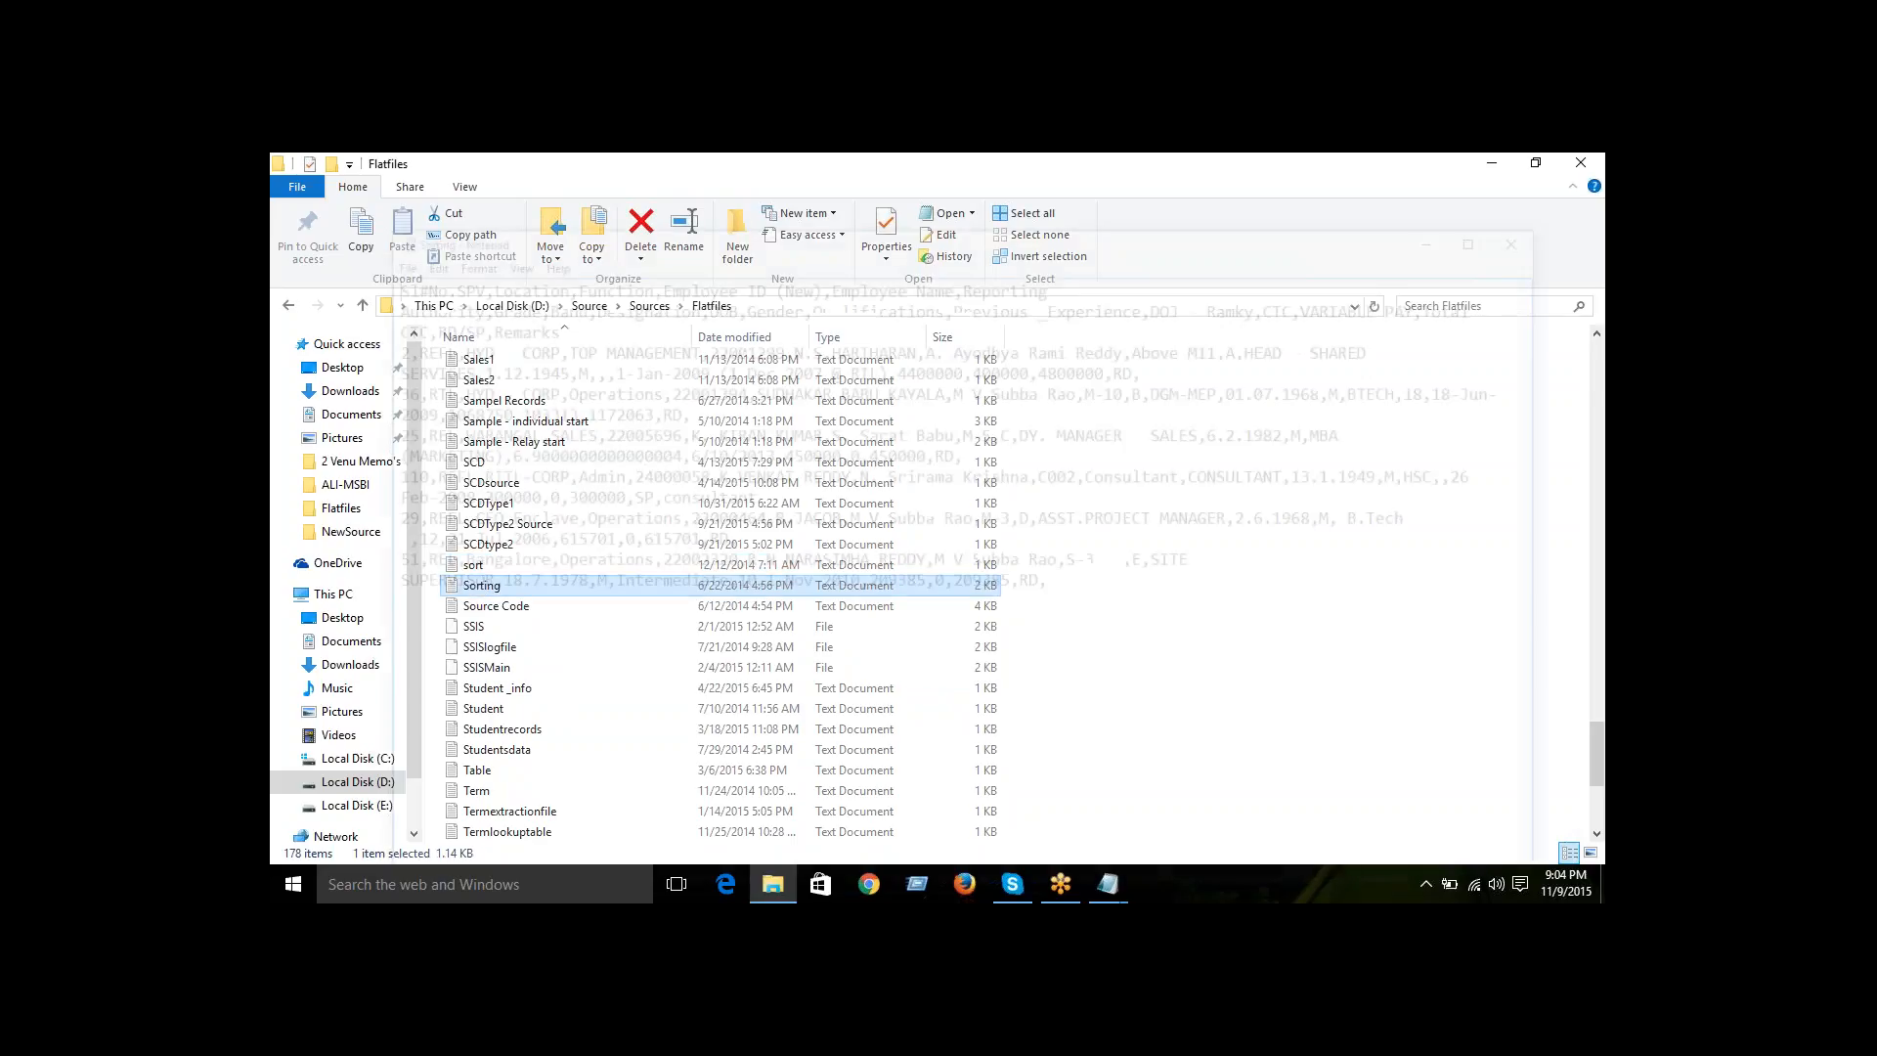
click(1513, 245)
click(555, 626)
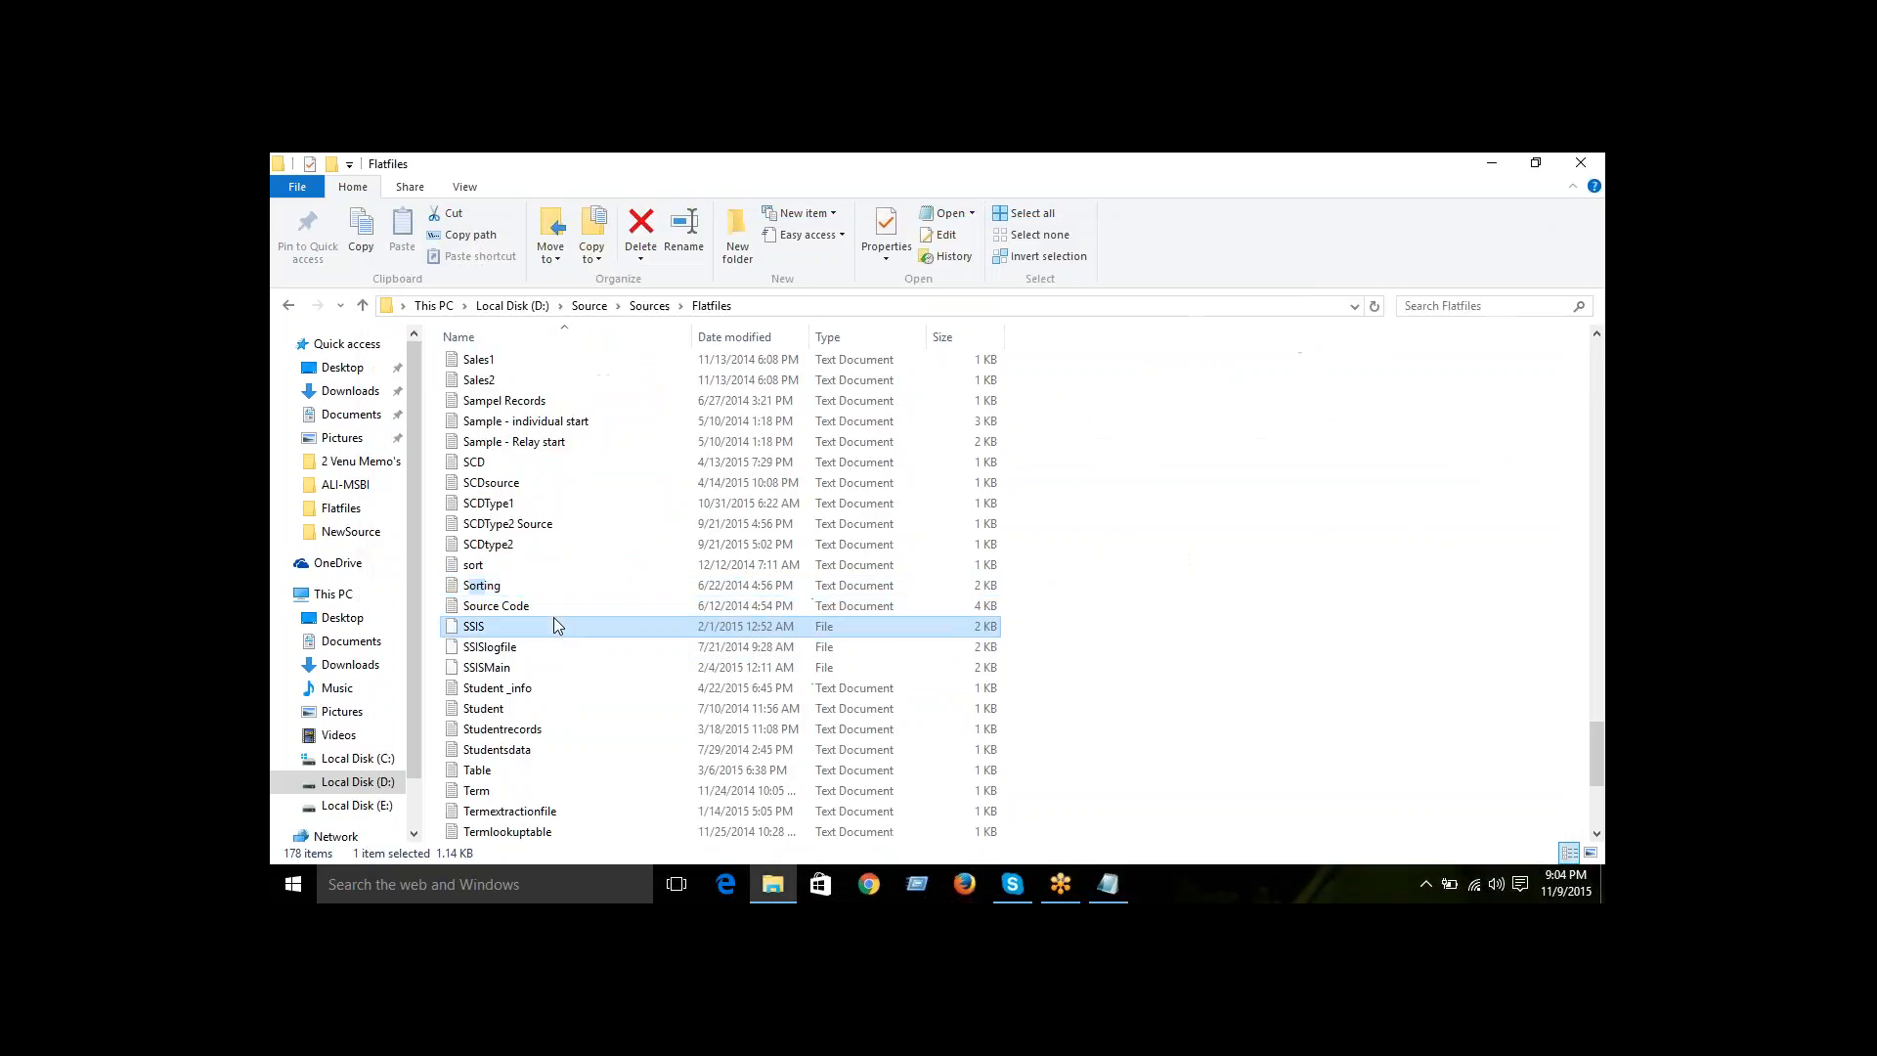
double_click(553, 607)
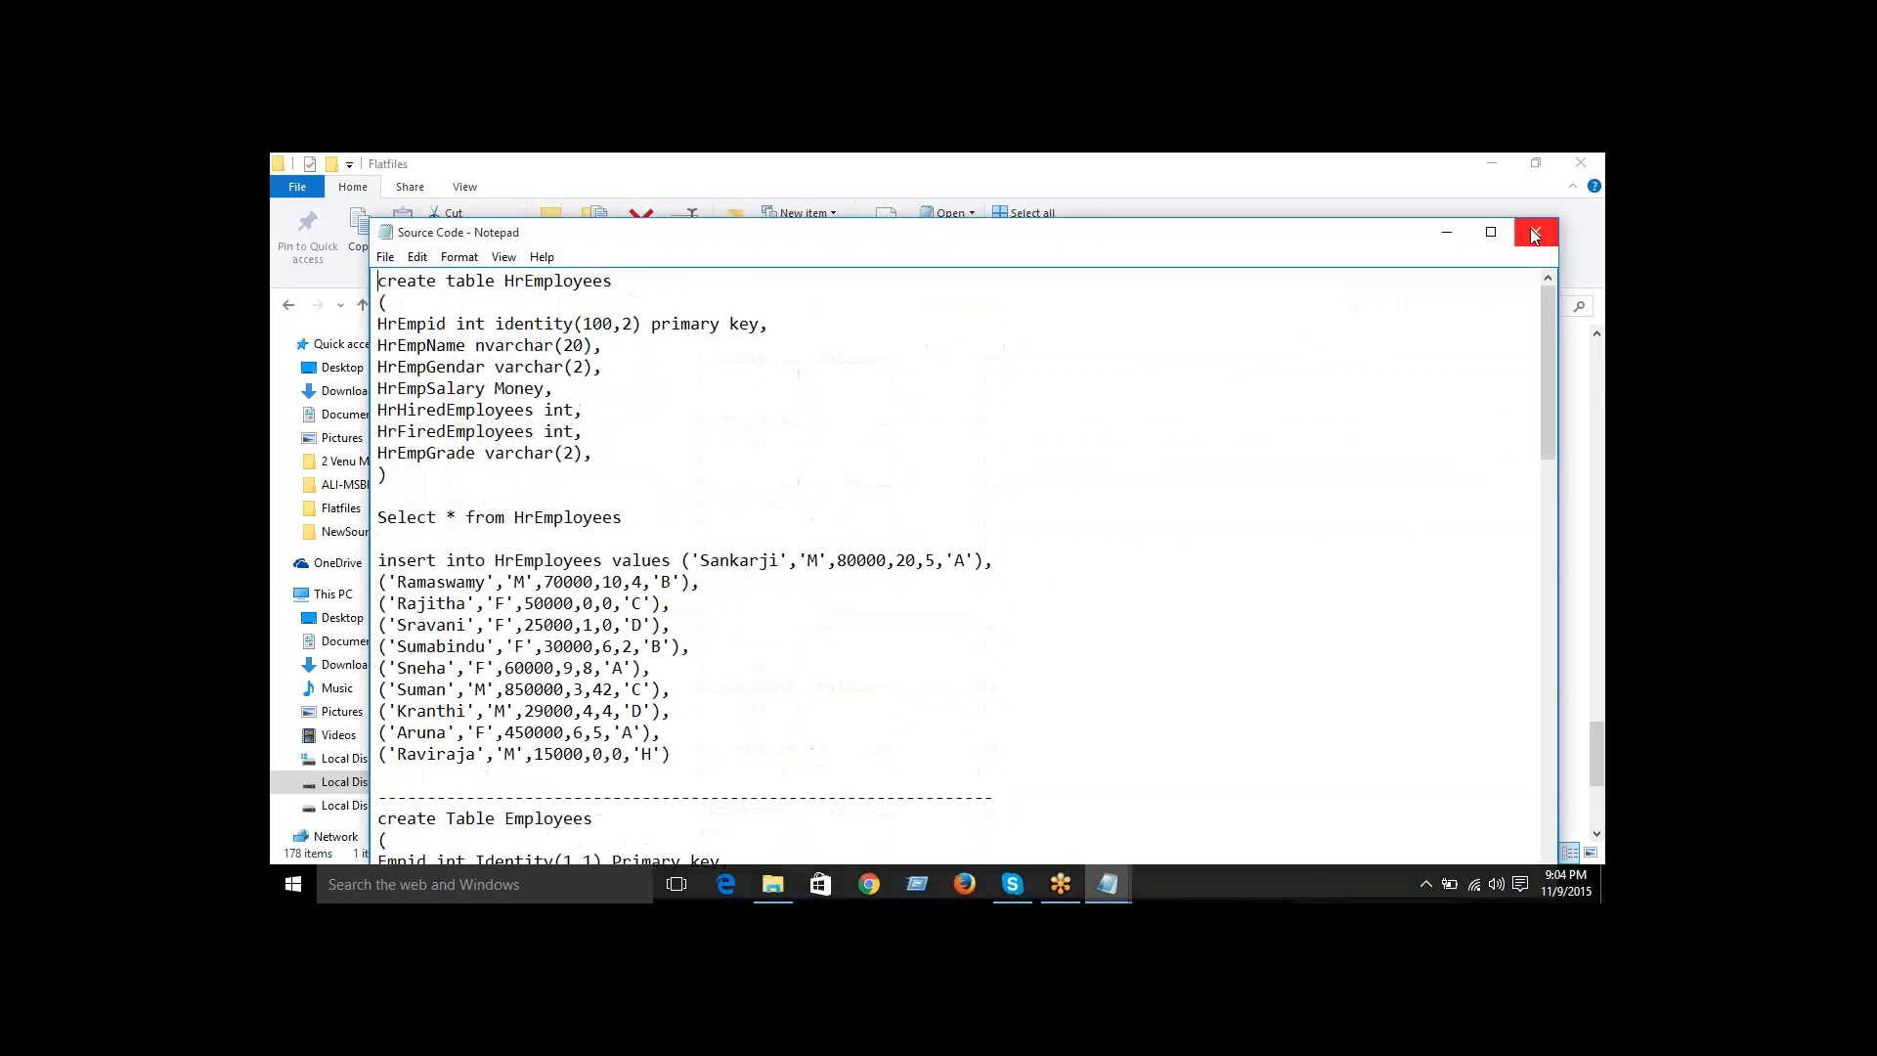
click(1535, 234)
- Examine the records in the Student and Student _info text files, closing each one, and open the Studentsdata text file
scroll(620, 675, down, 1)
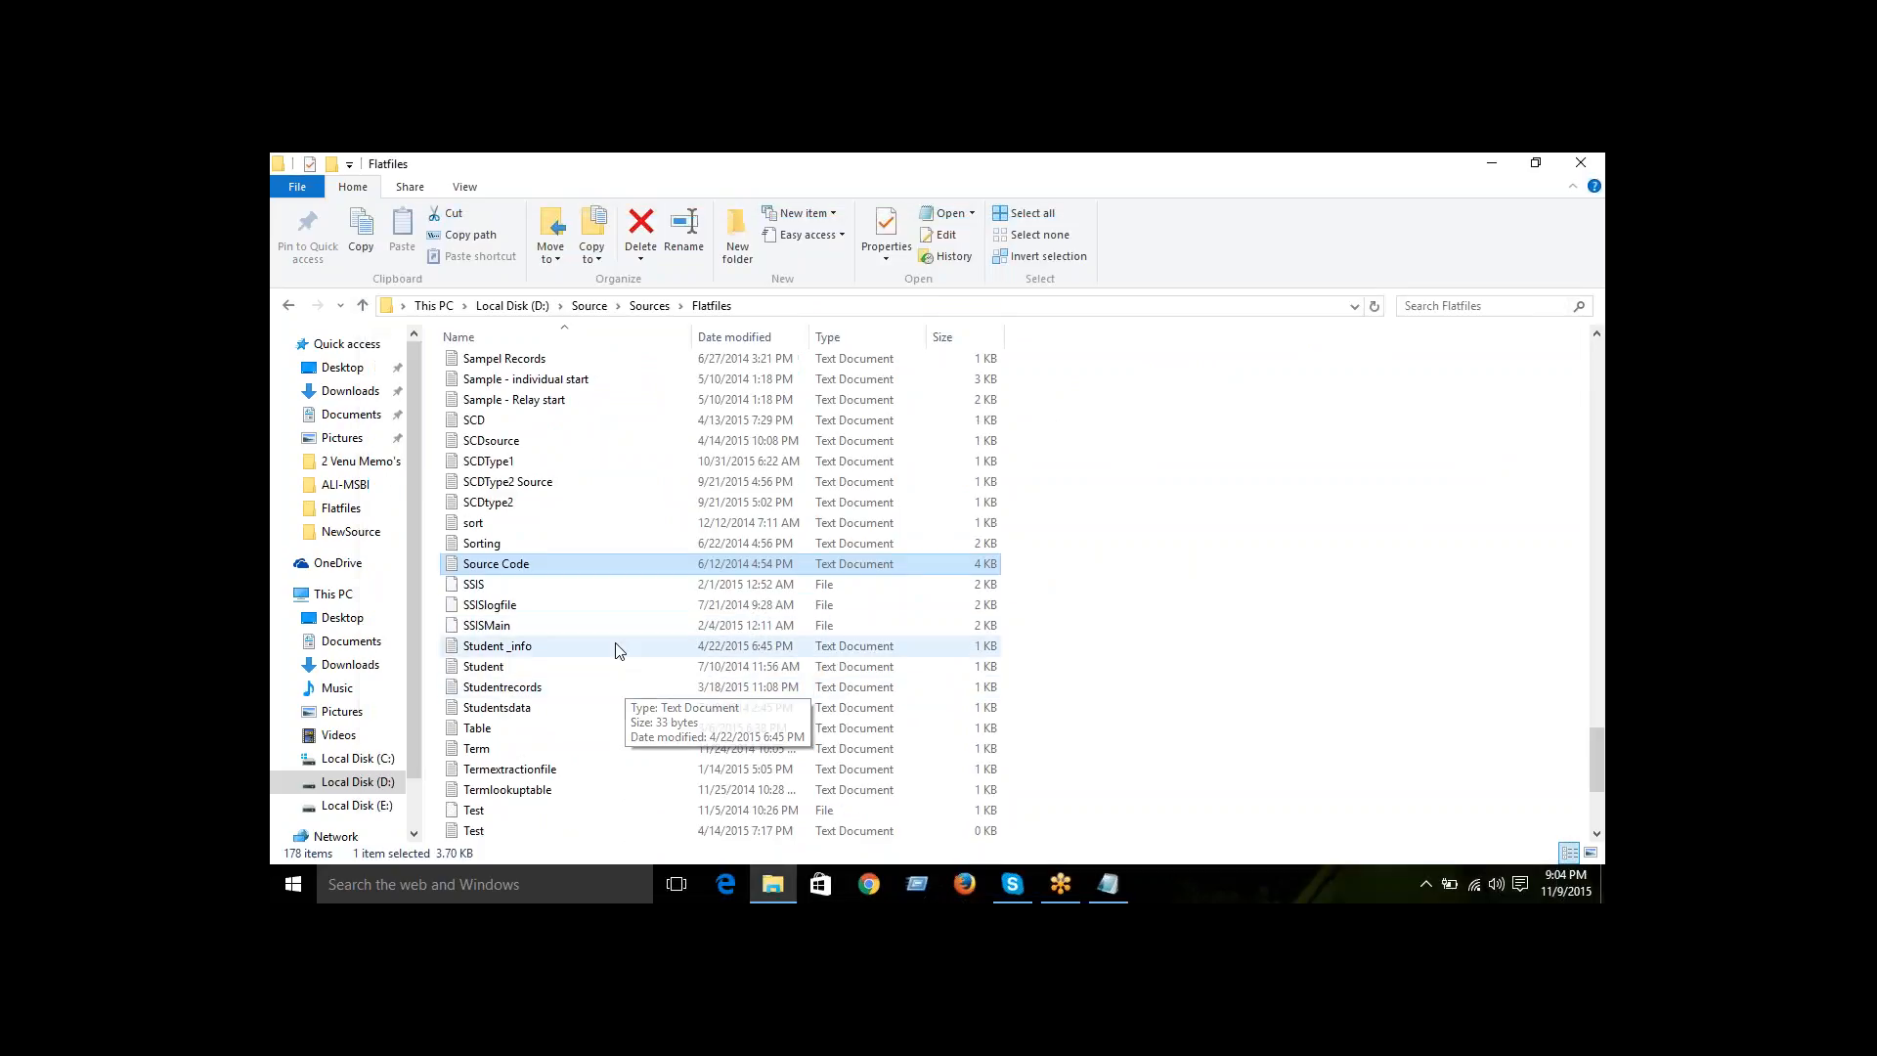
double_click(604, 669)
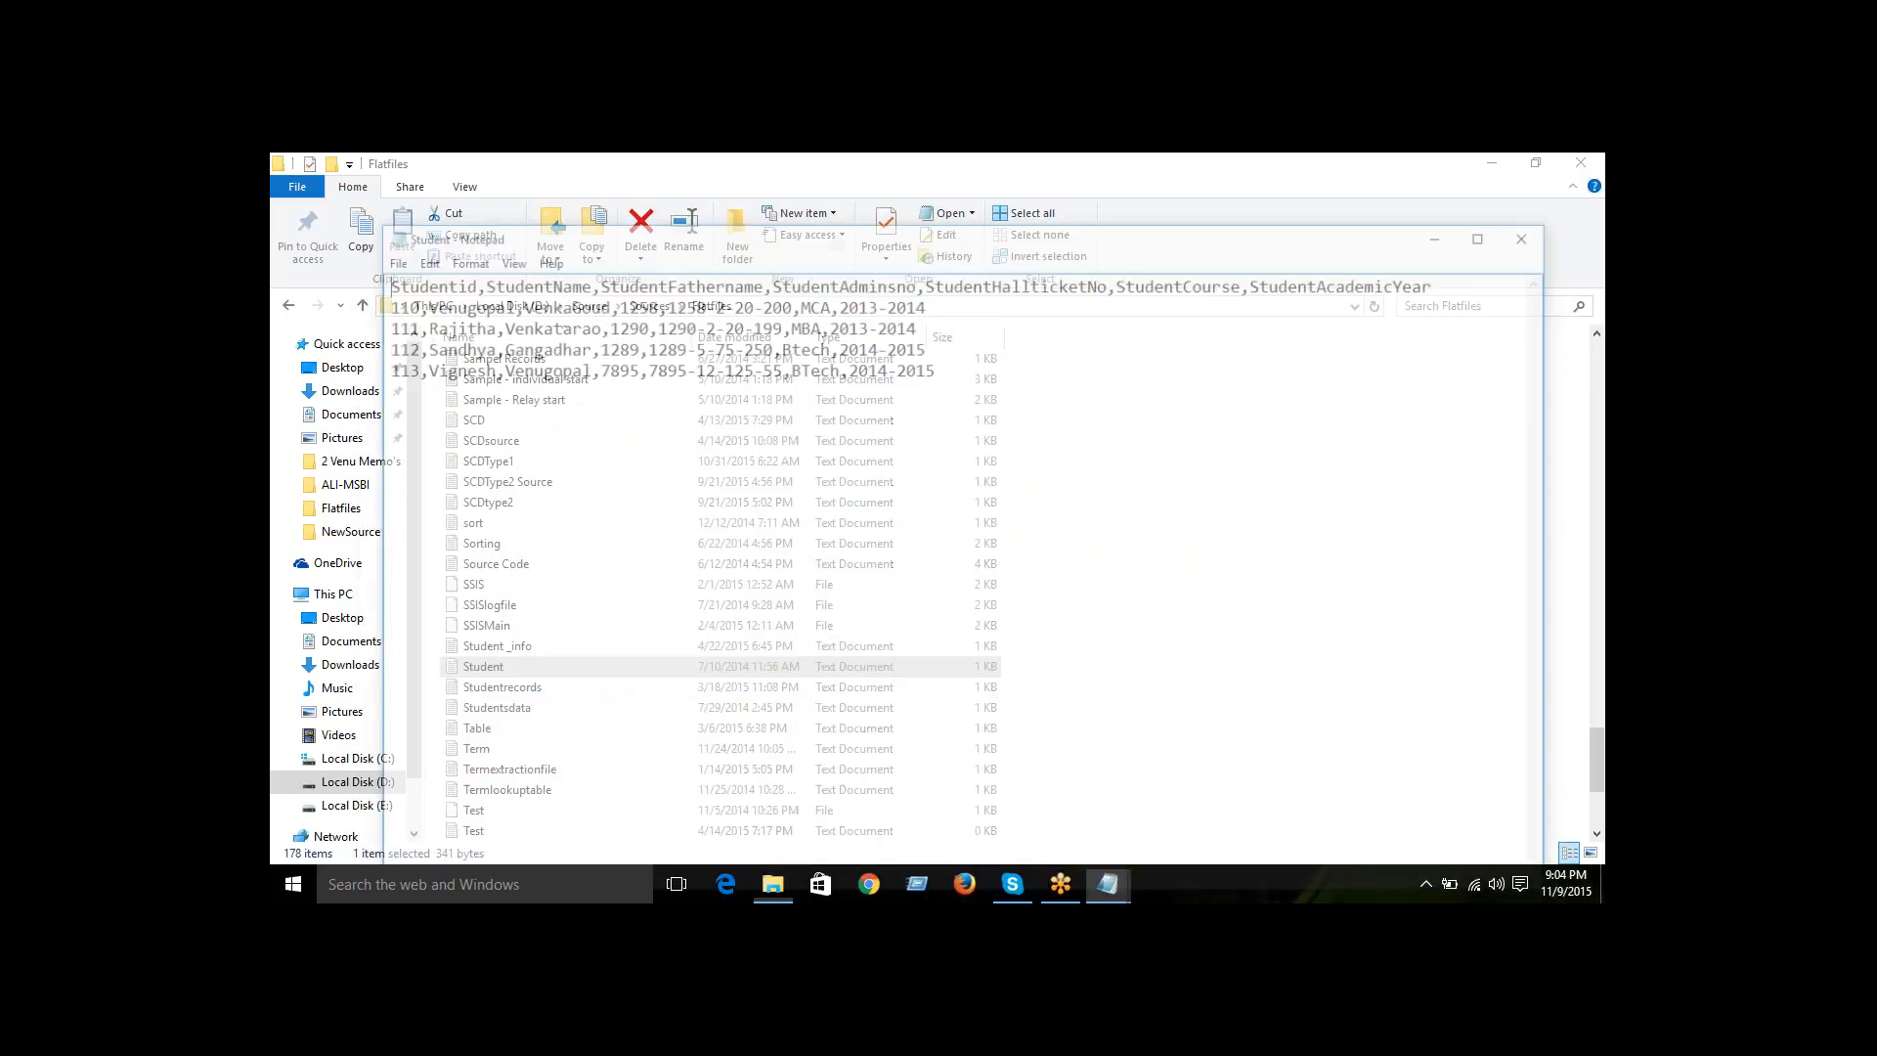
click(1535, 233)
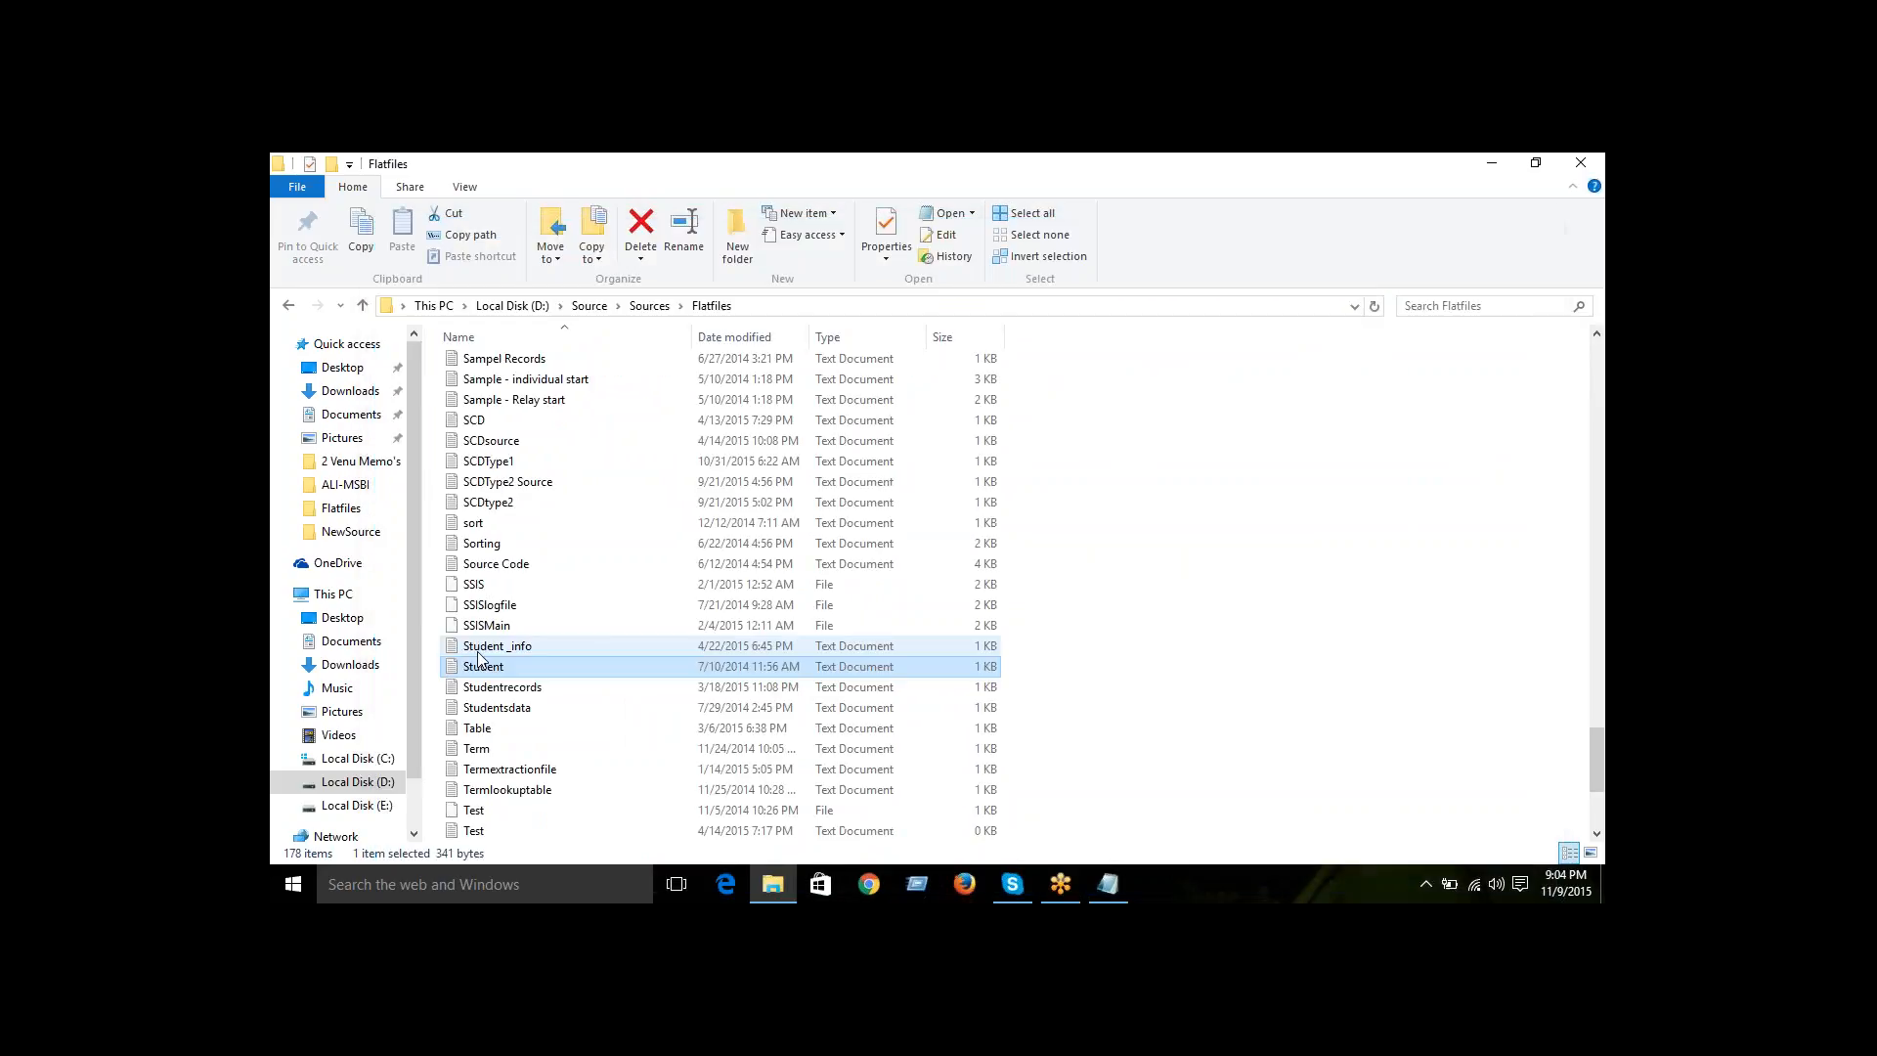
double_click(481, 648)
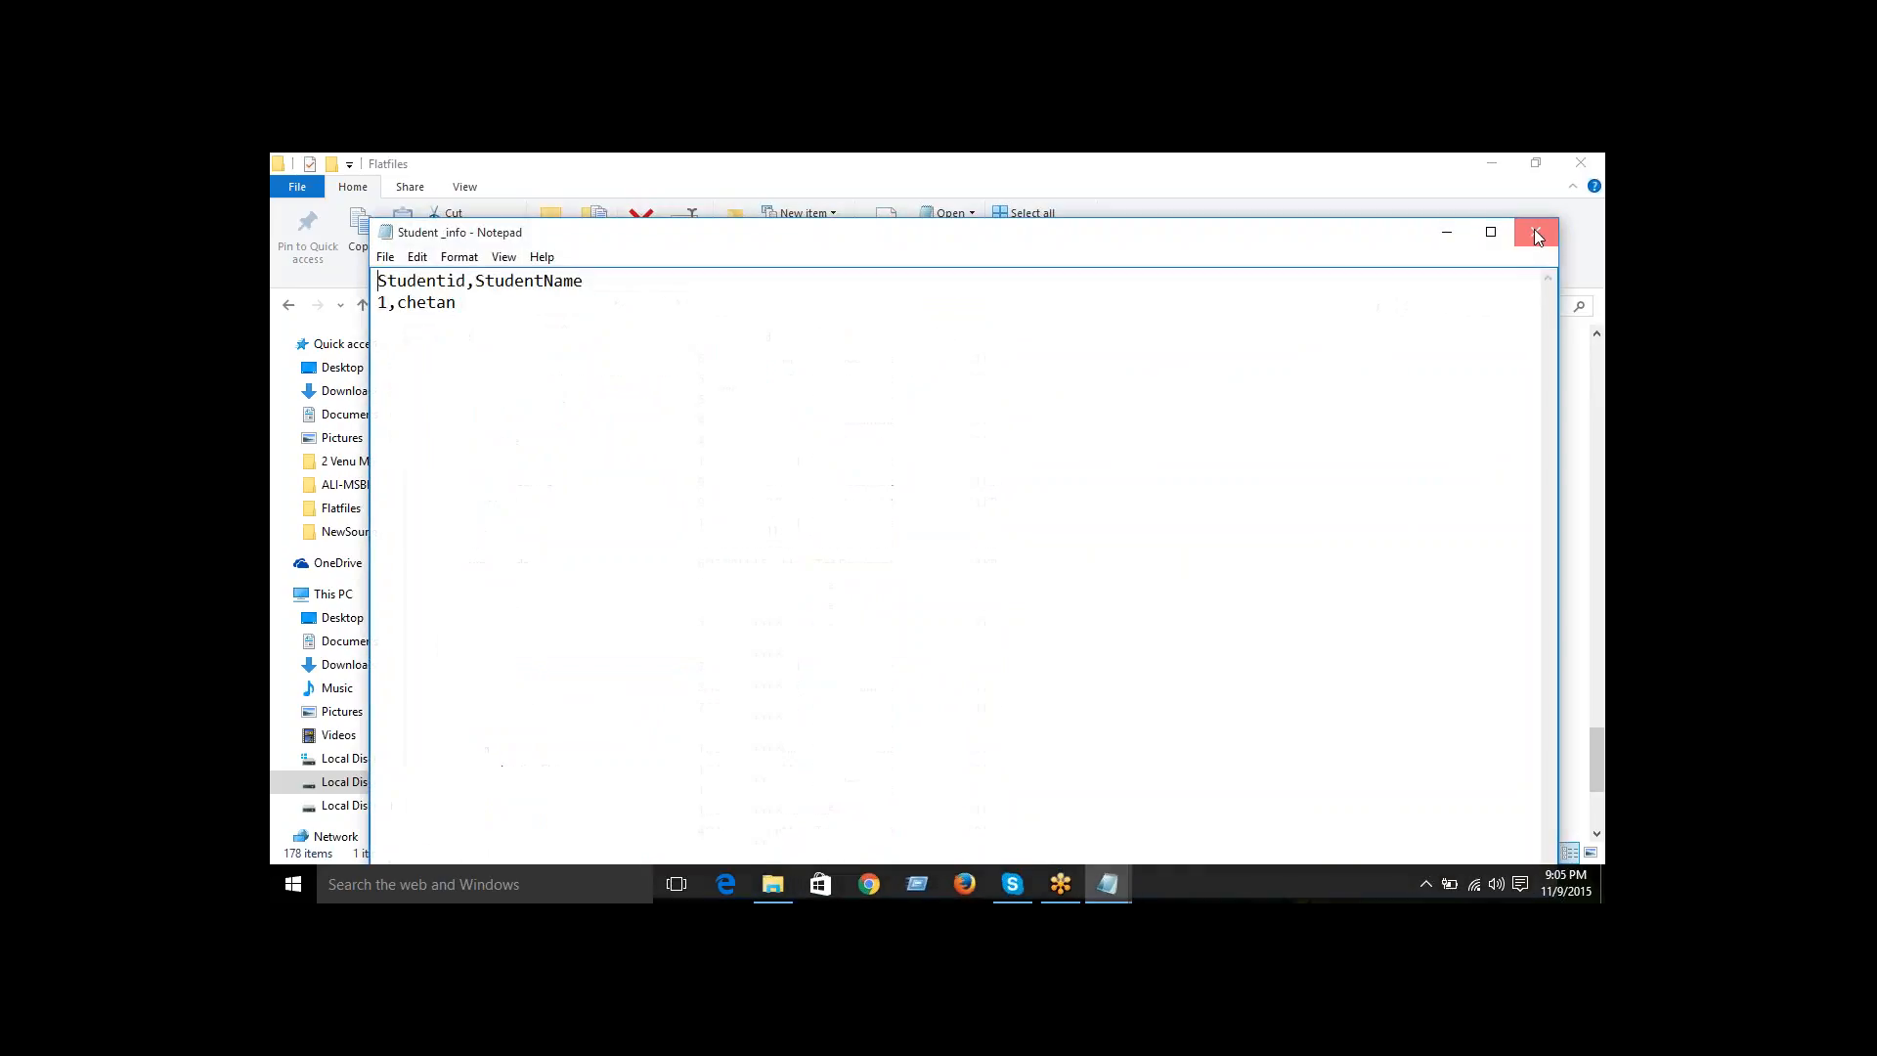
click(1537, 235)
click(533, 710)
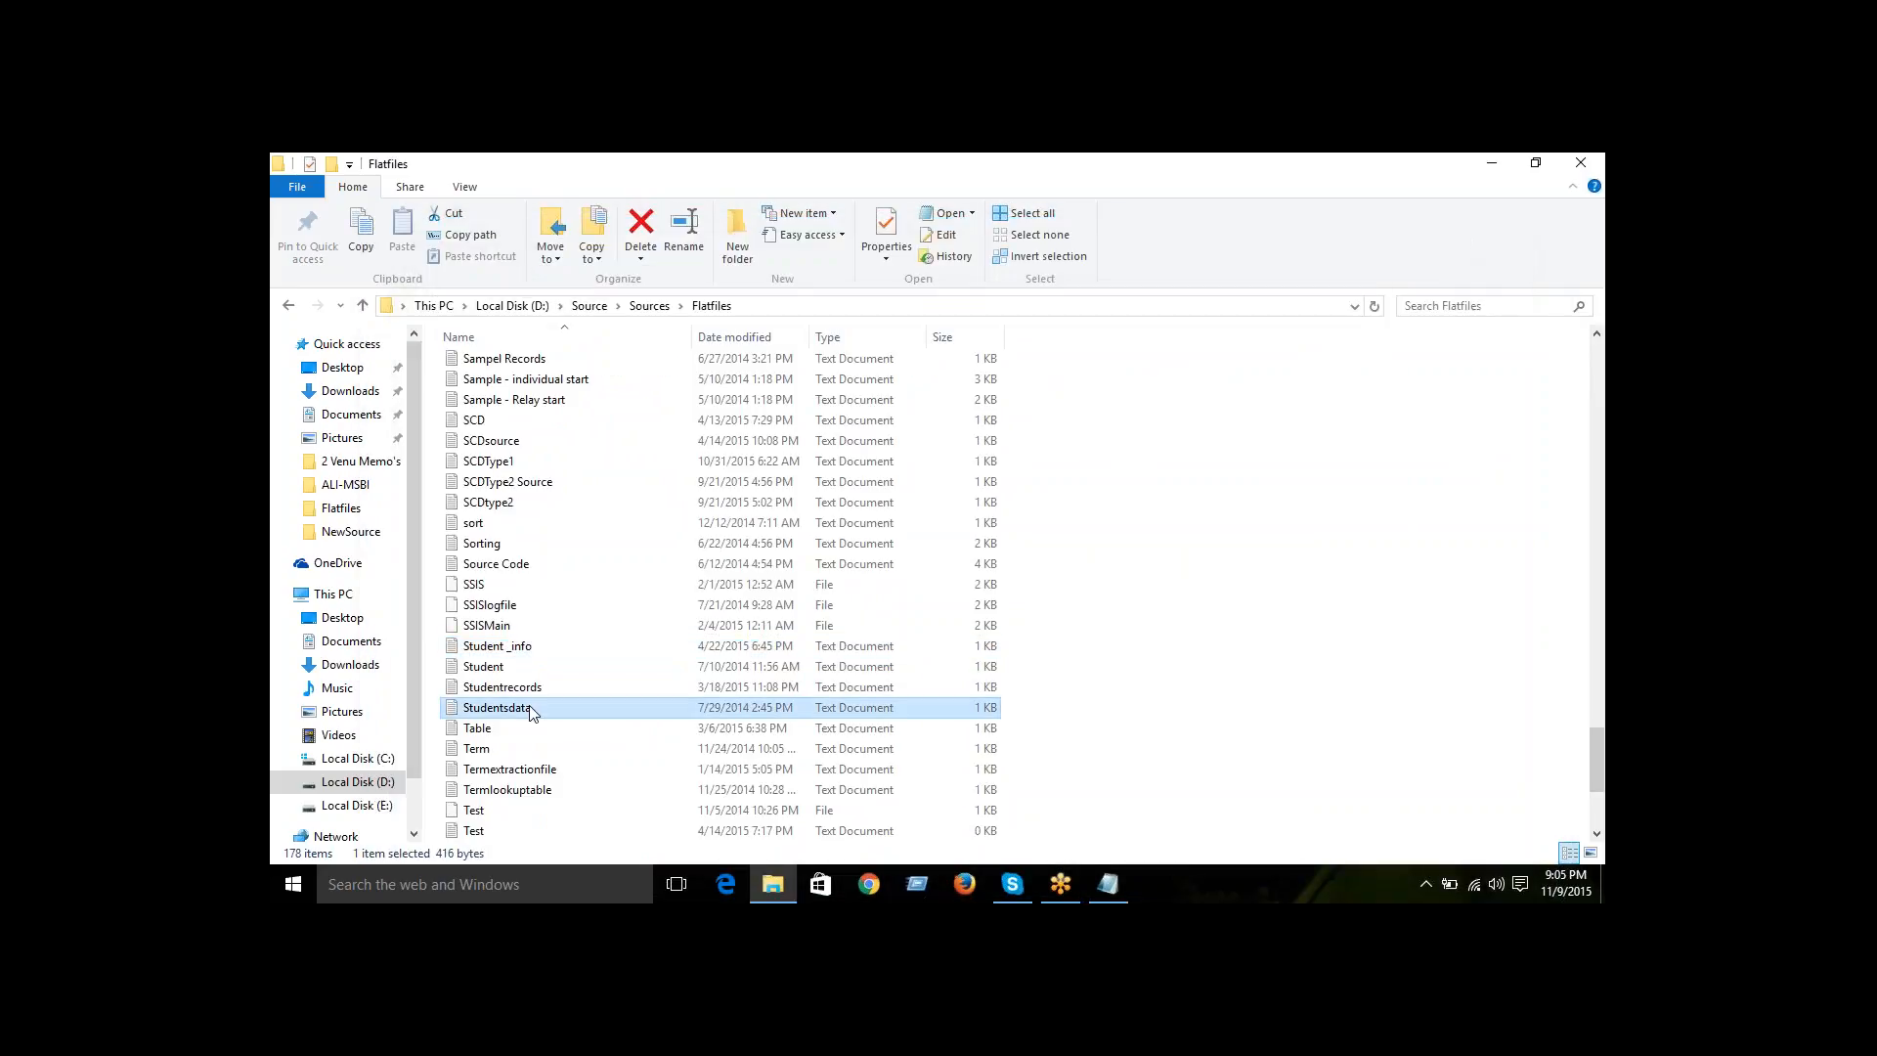
double_click(533, 711)
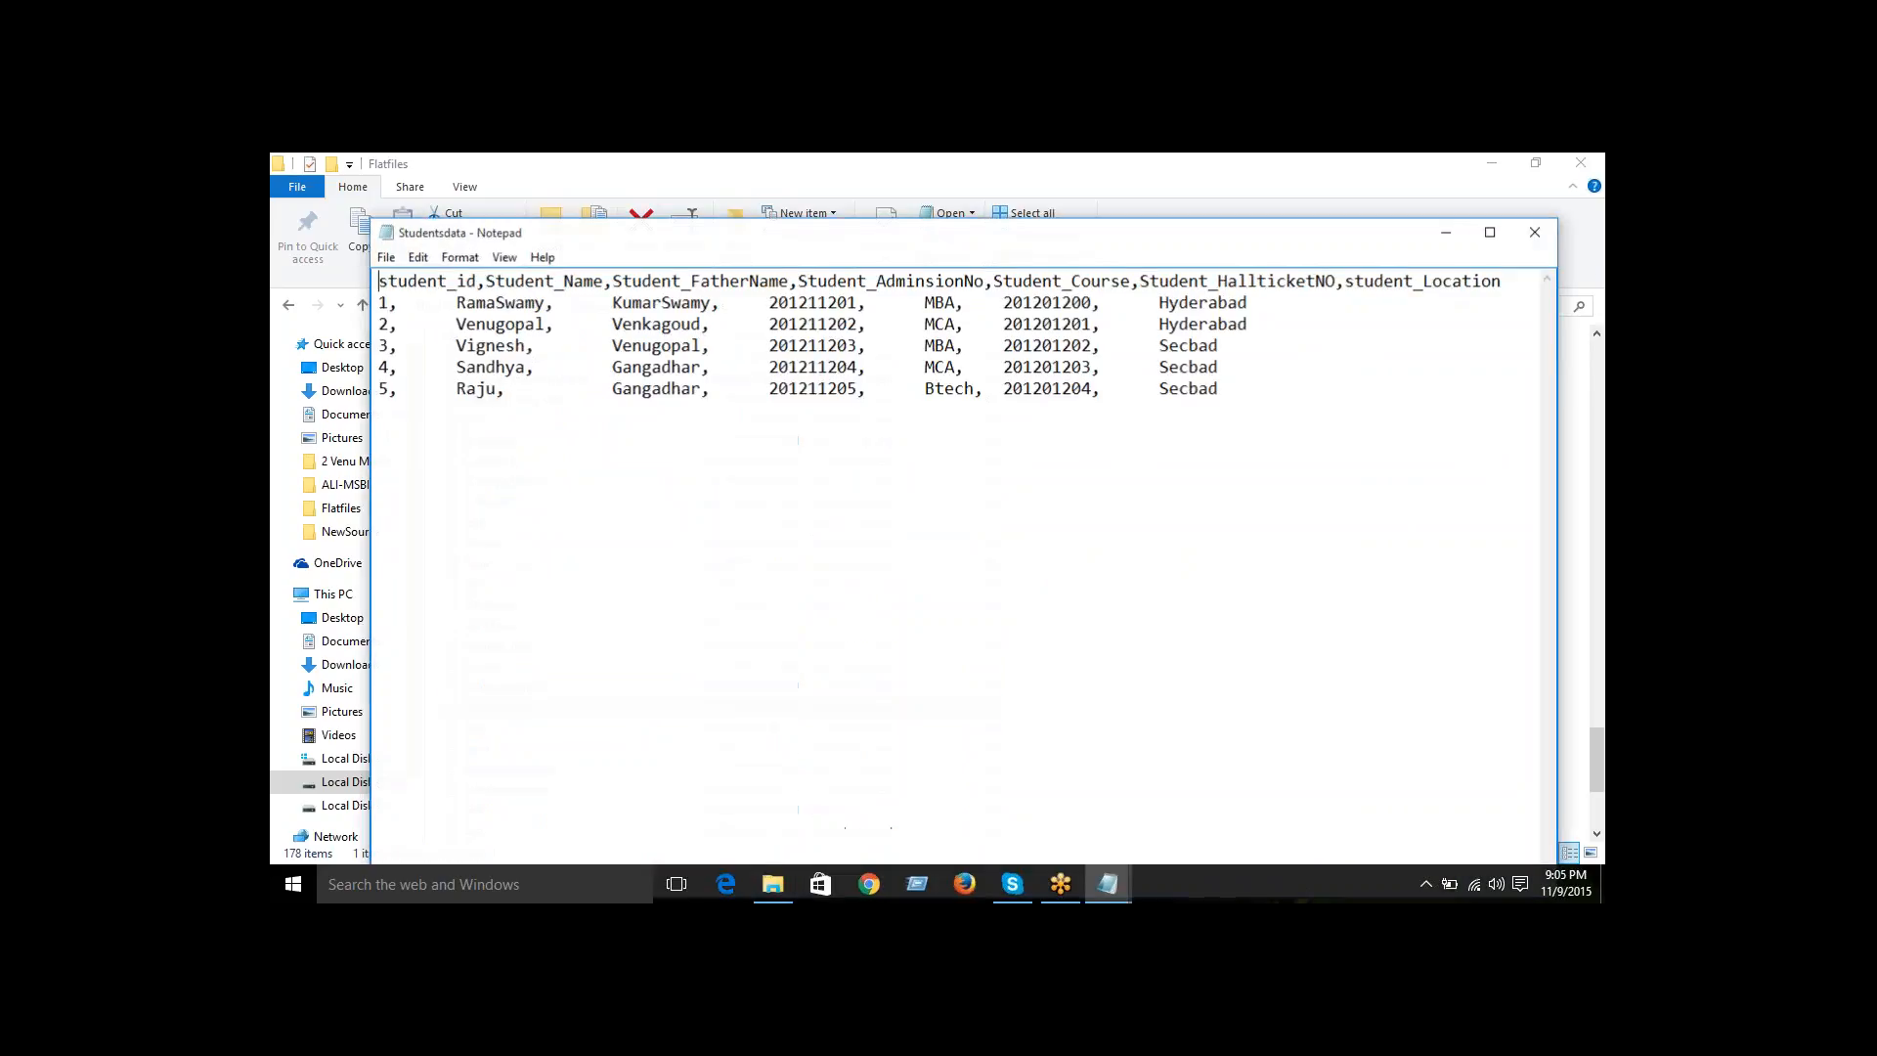
- Close the Studentsdata file, go through the files starting with S, and examine the Sample - individual start text file before closing it
click(1546, 240)
scroll(637, 712, down, 3)
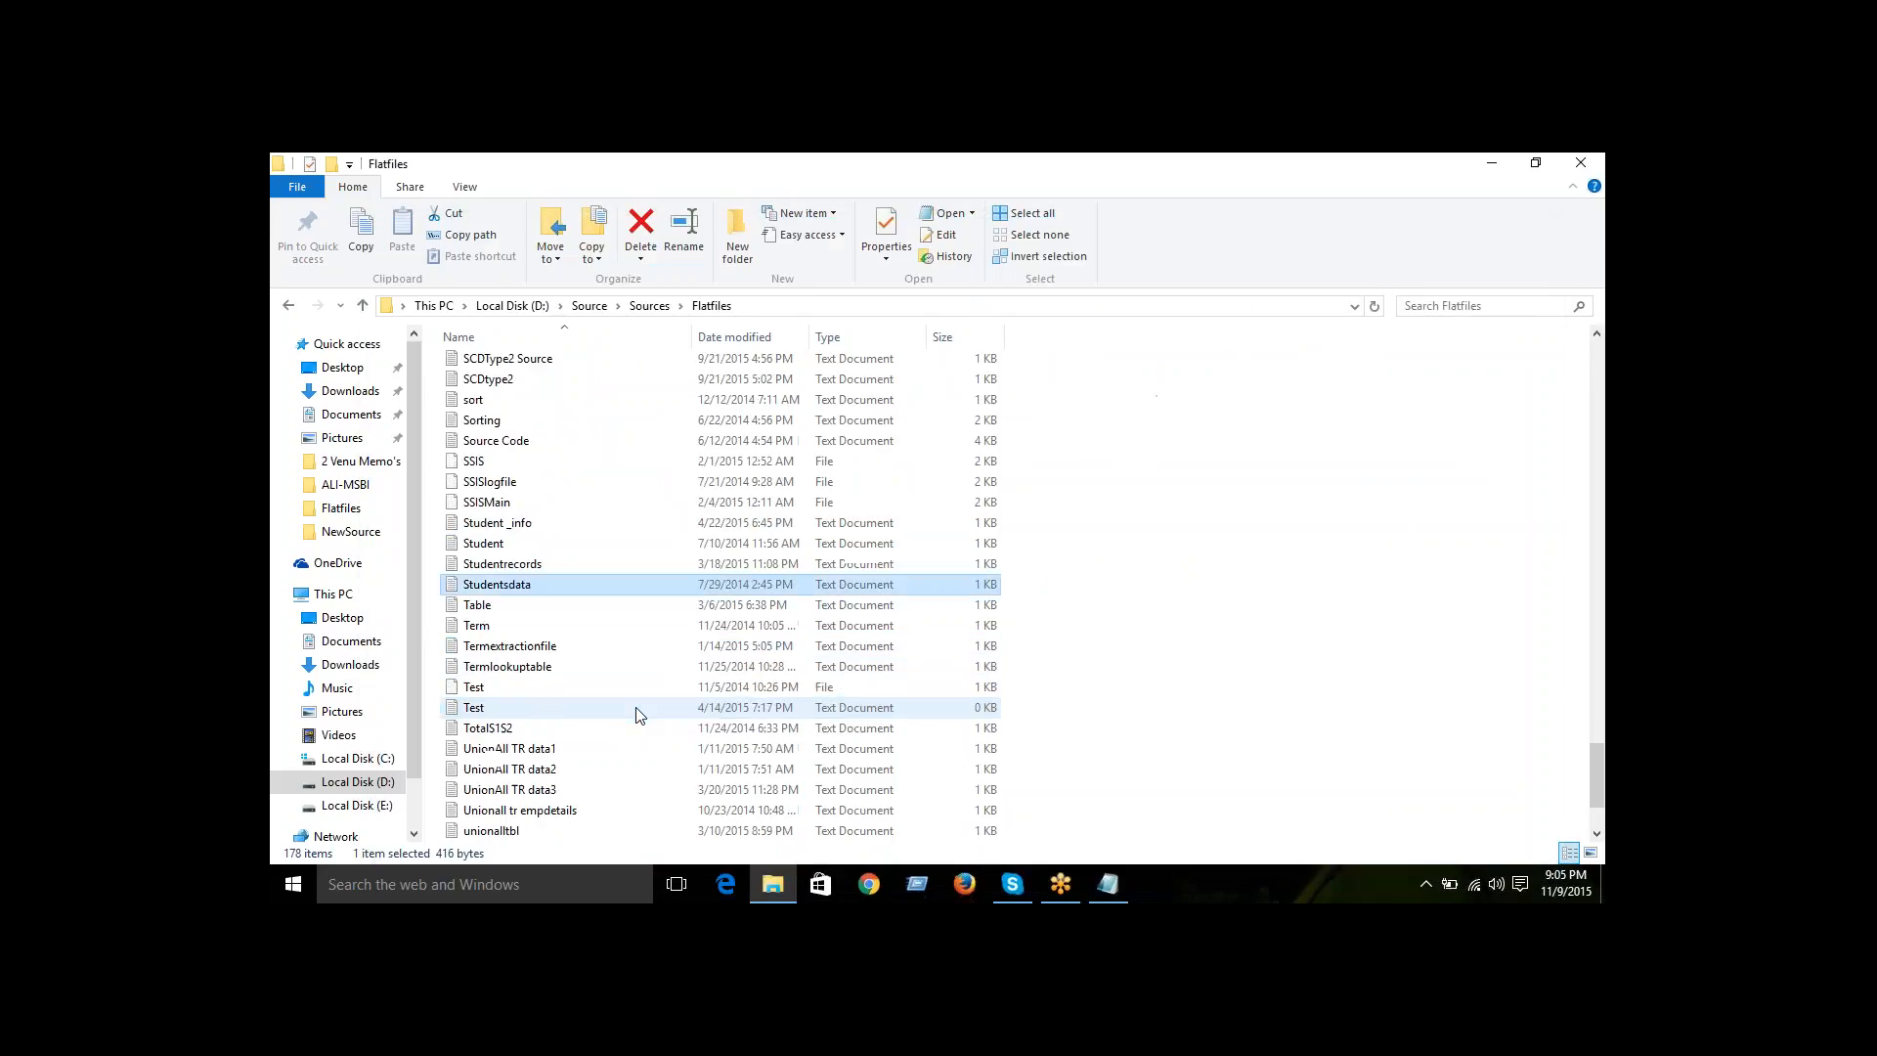
click(636, 707)
key(s)
key(s)
key(s)
key(s)
key(s)
key(s)
key(s)
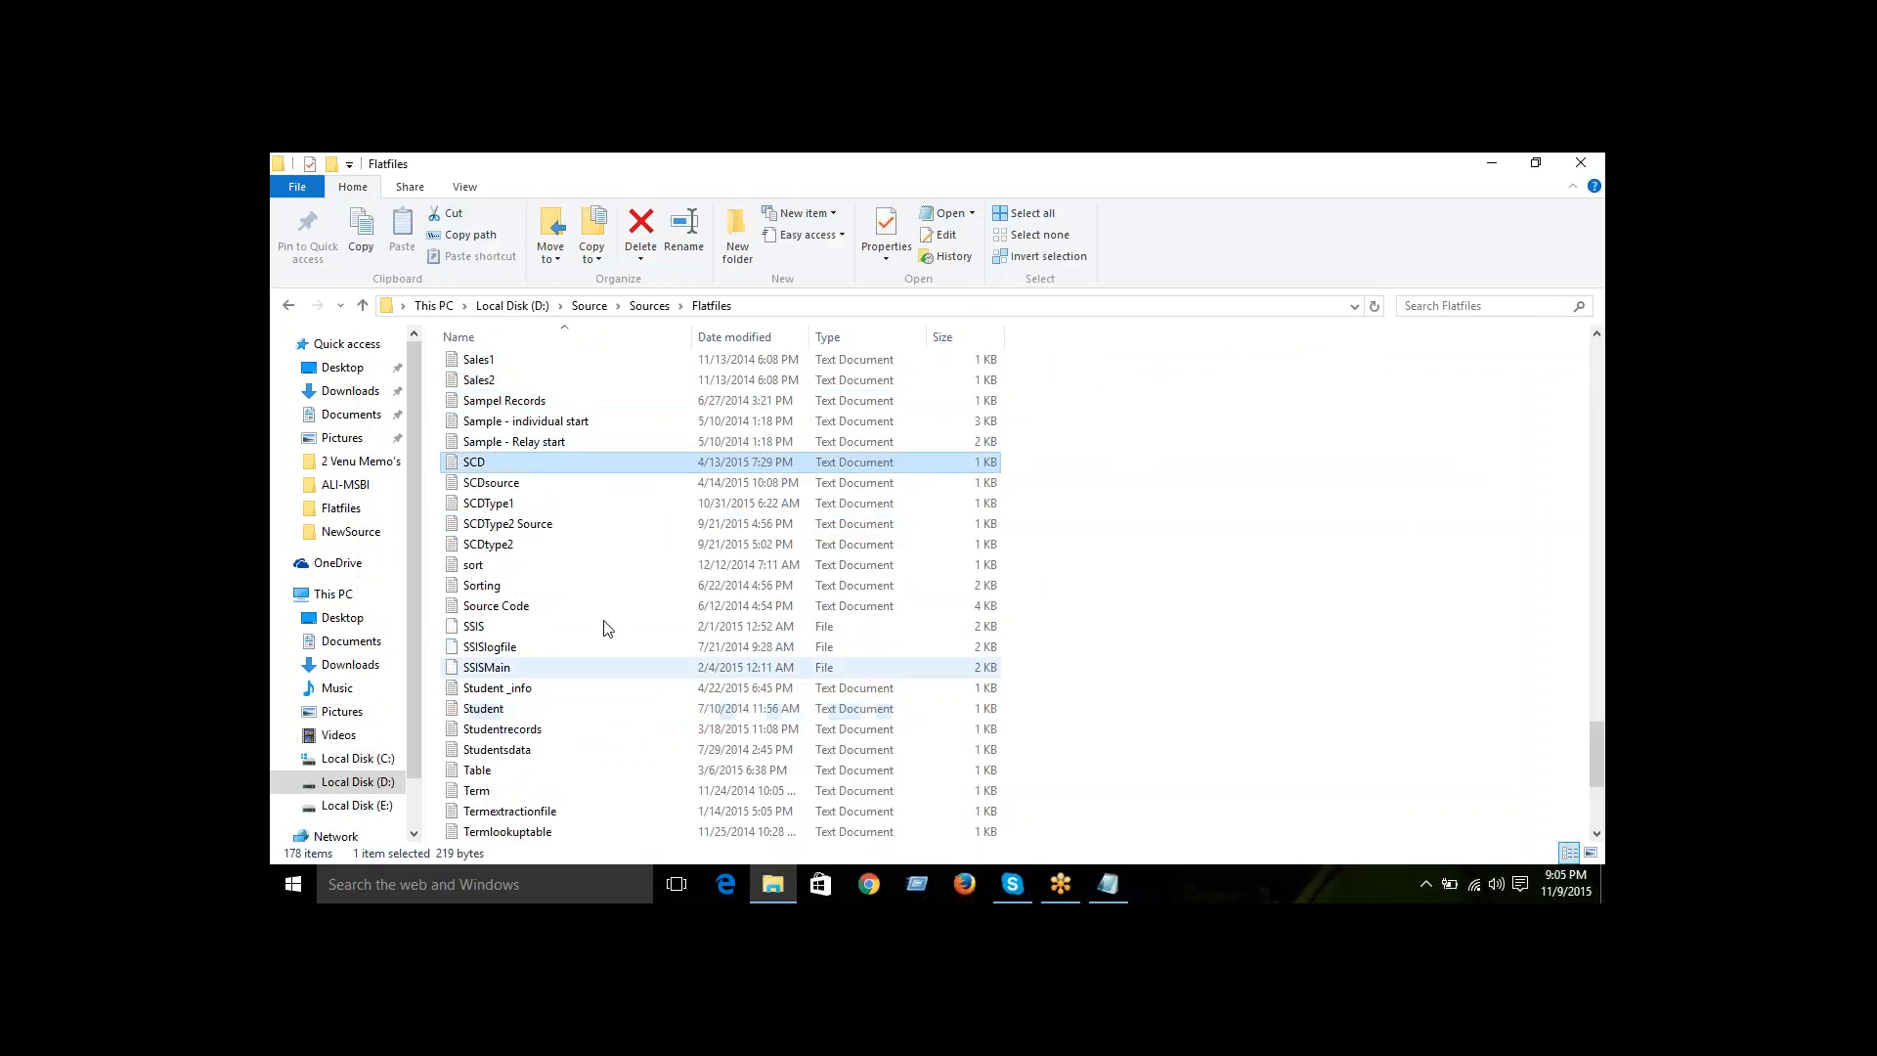
click(554, 428)
double_click(554, 430)
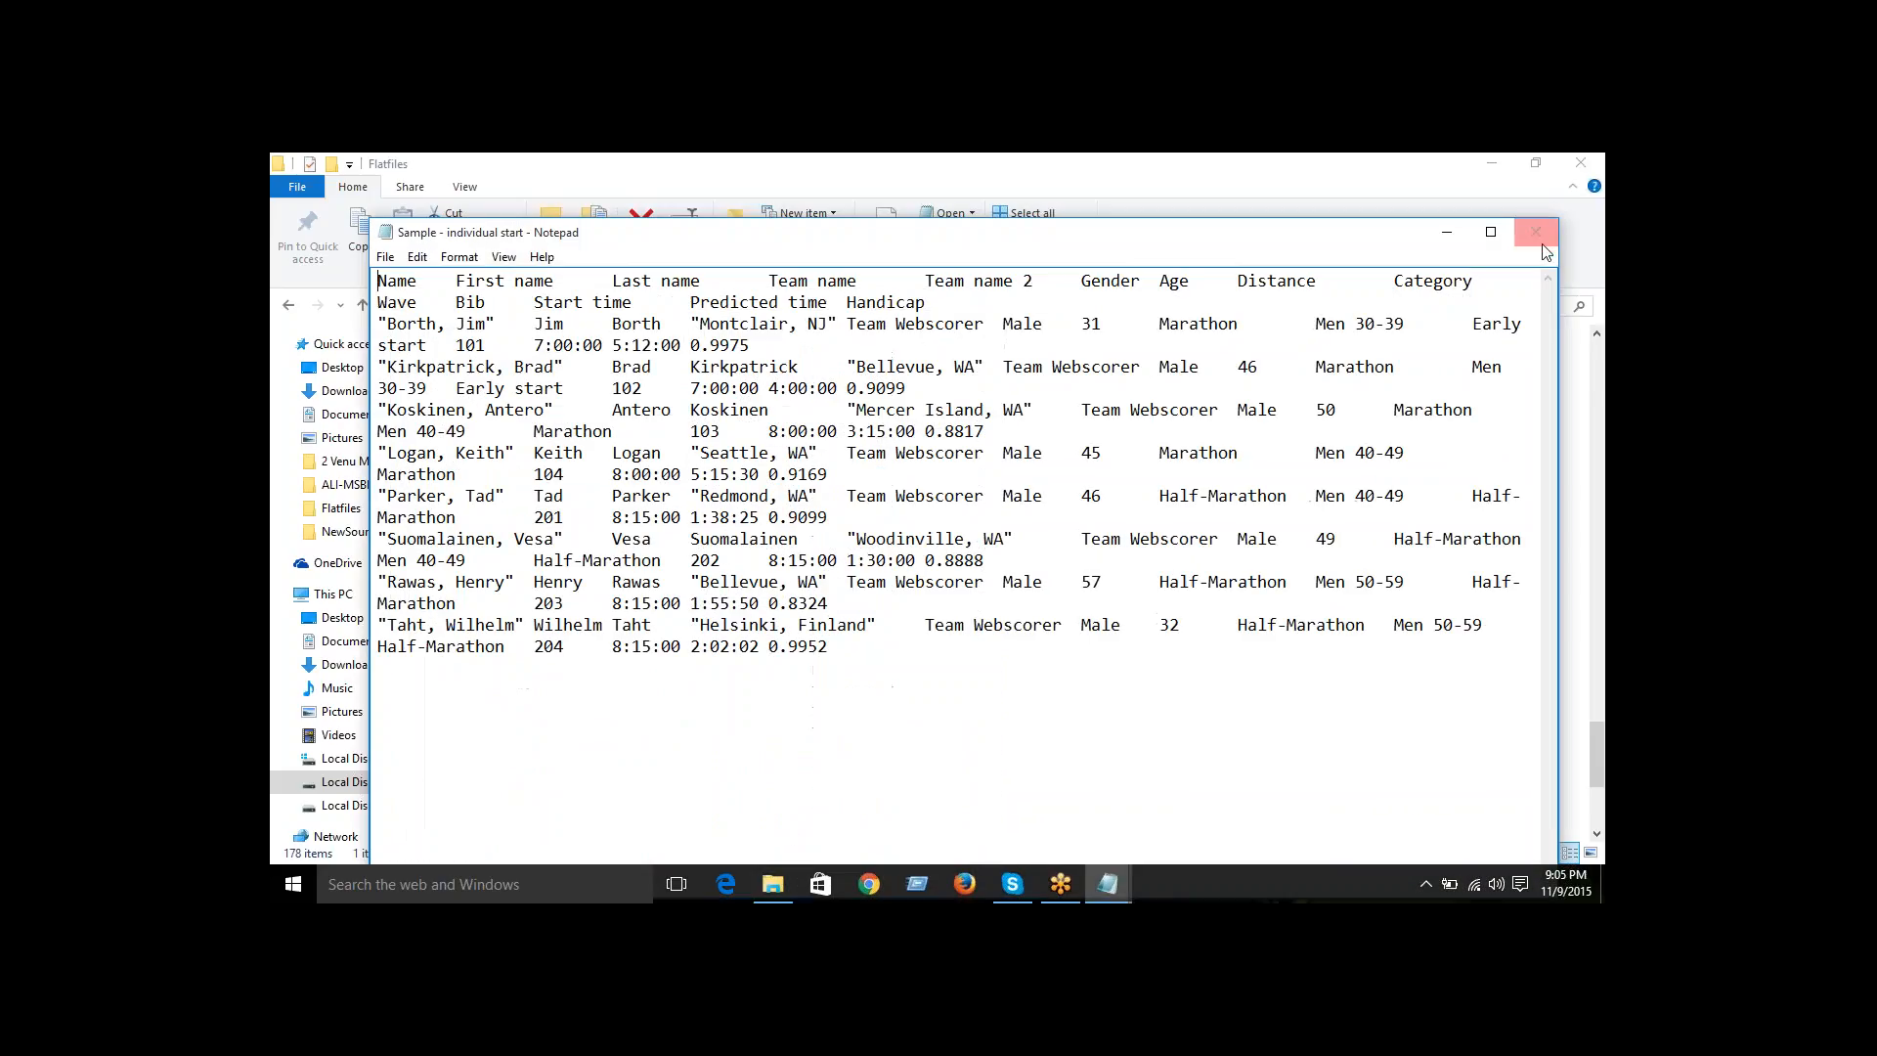
click(1545, 245)
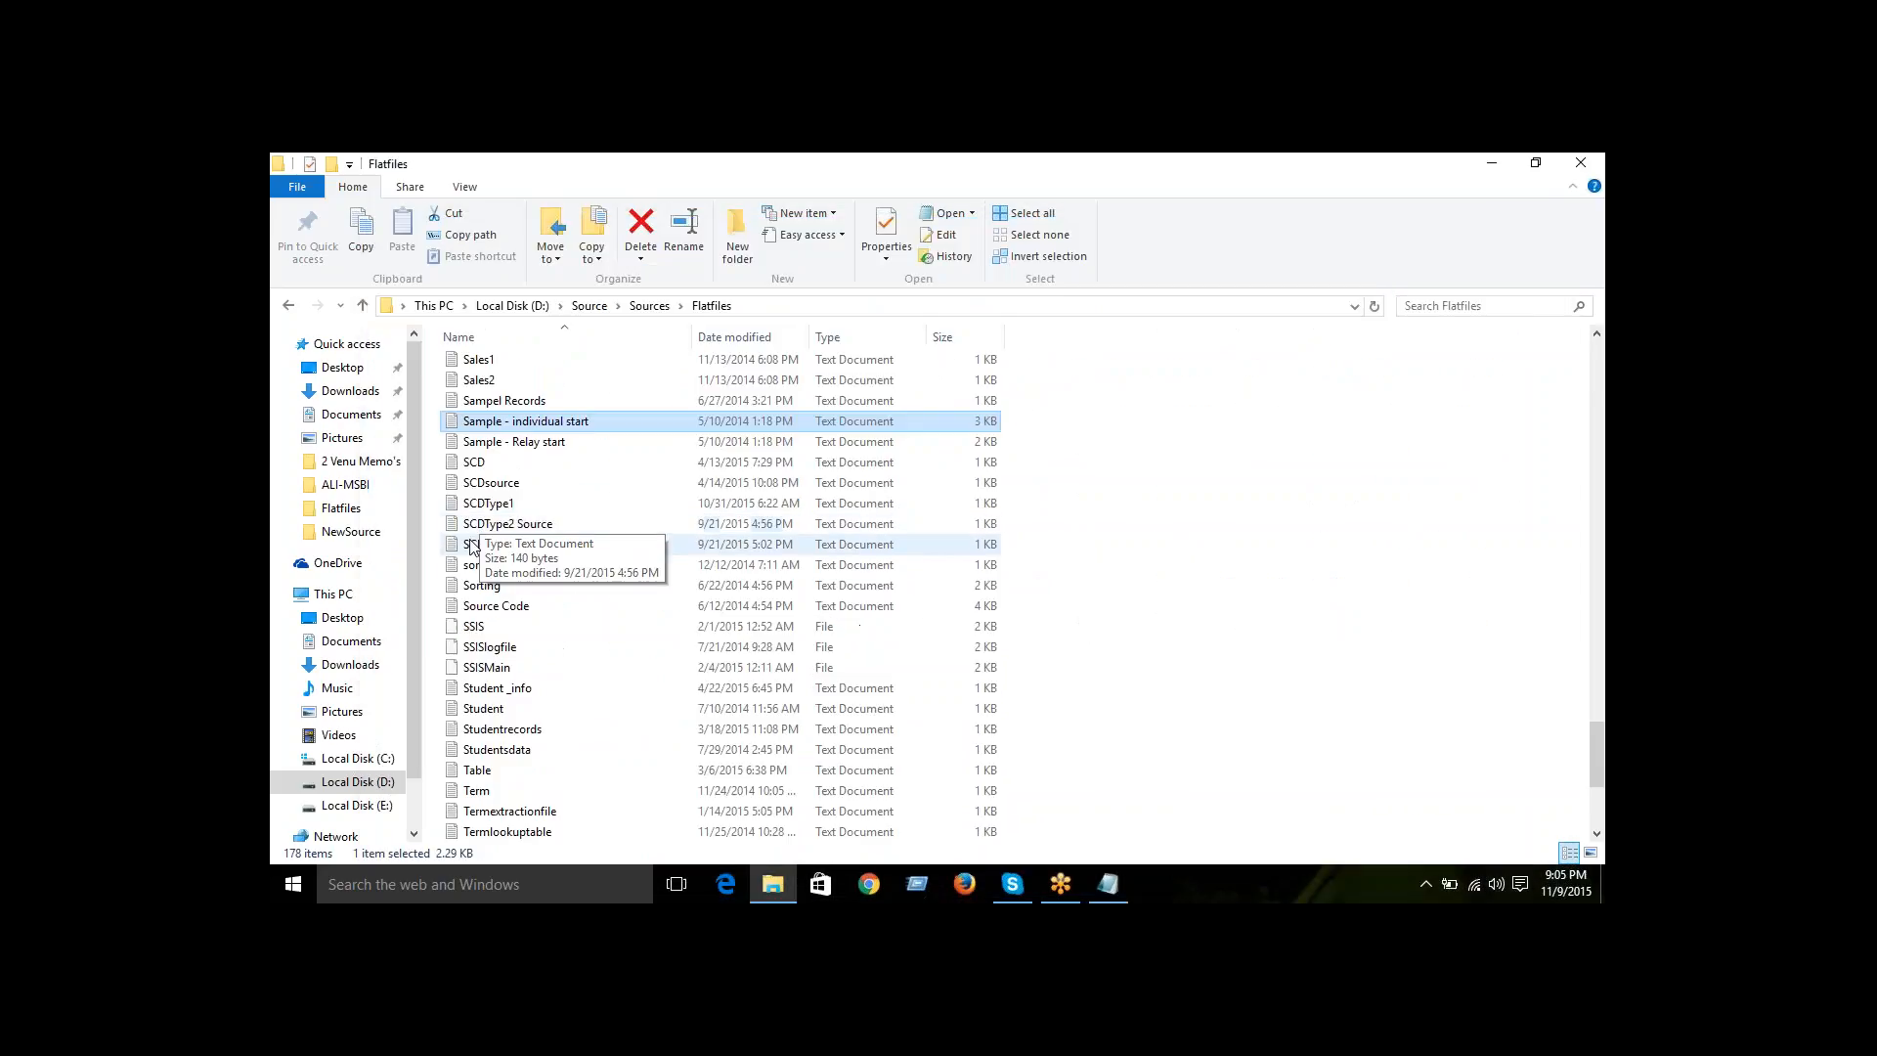
- Reopen the Sorting text file to examine its employee records, then close it and the Flatfiles folder
click(478, 585)
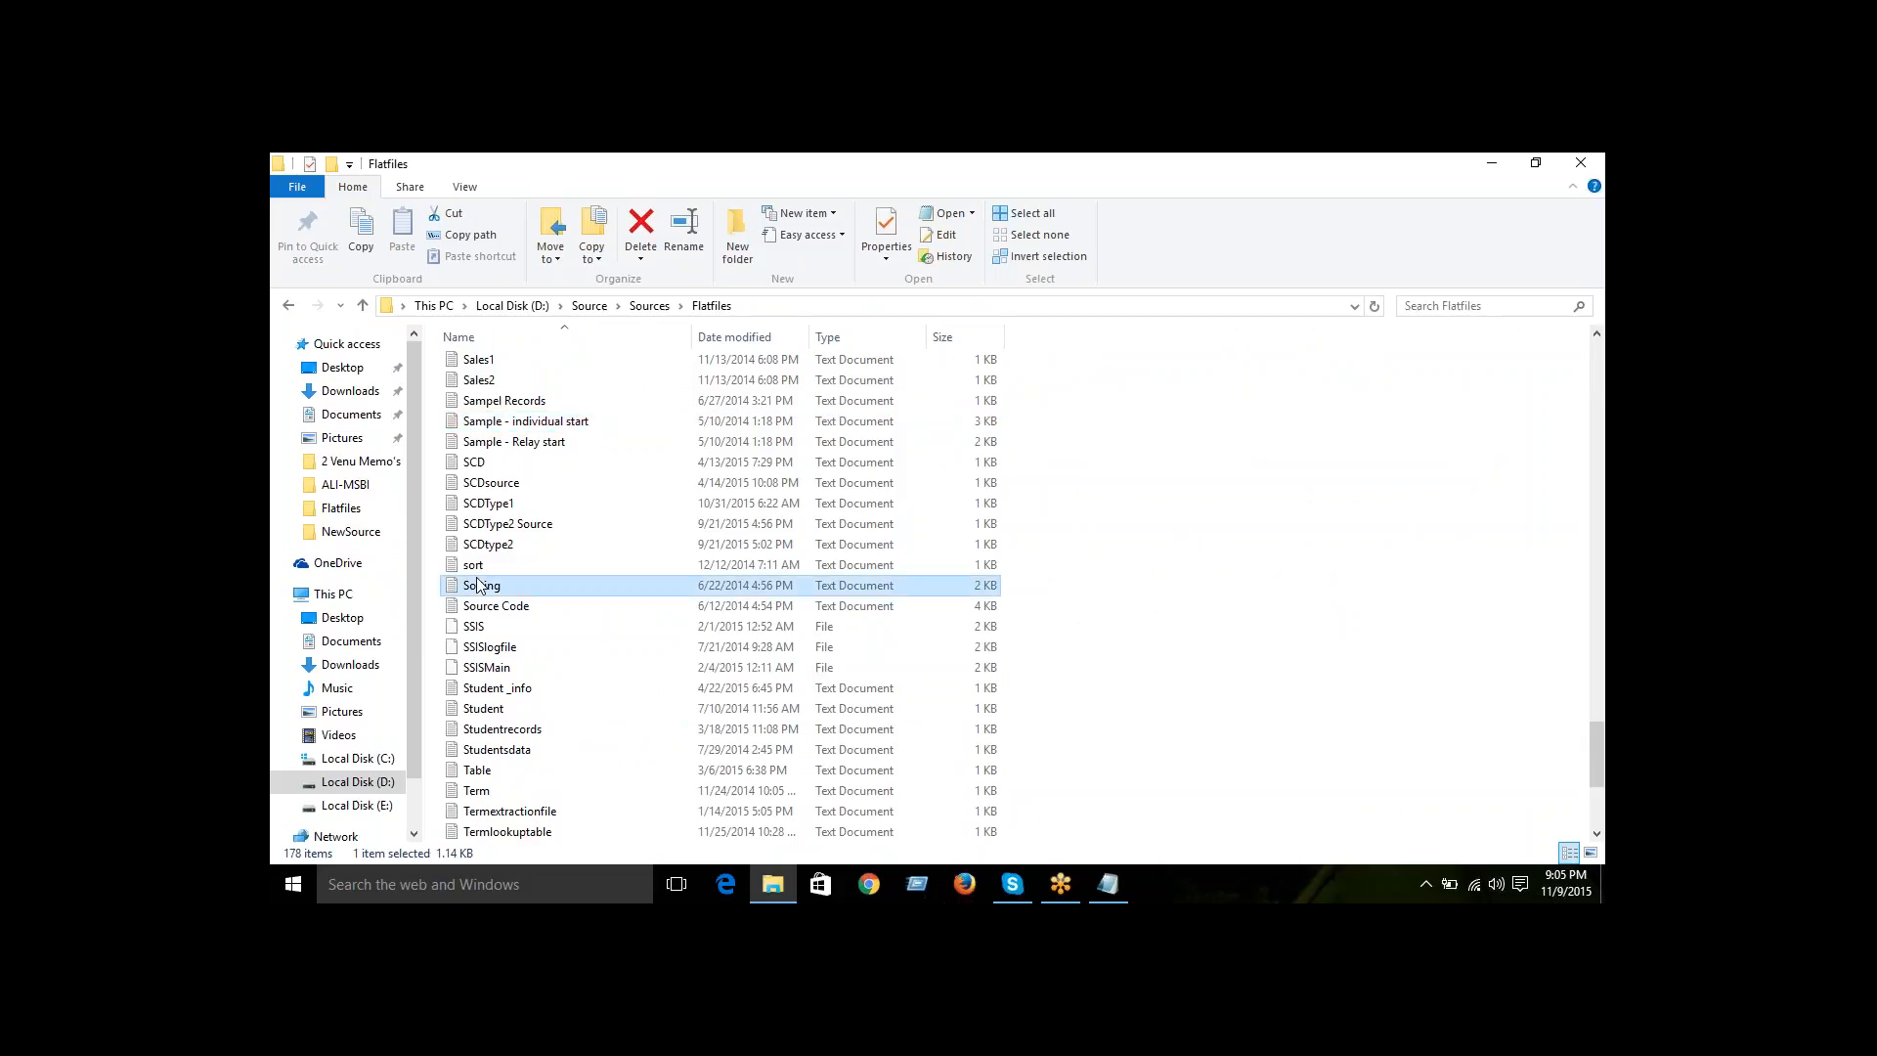
double_click(477, 585)
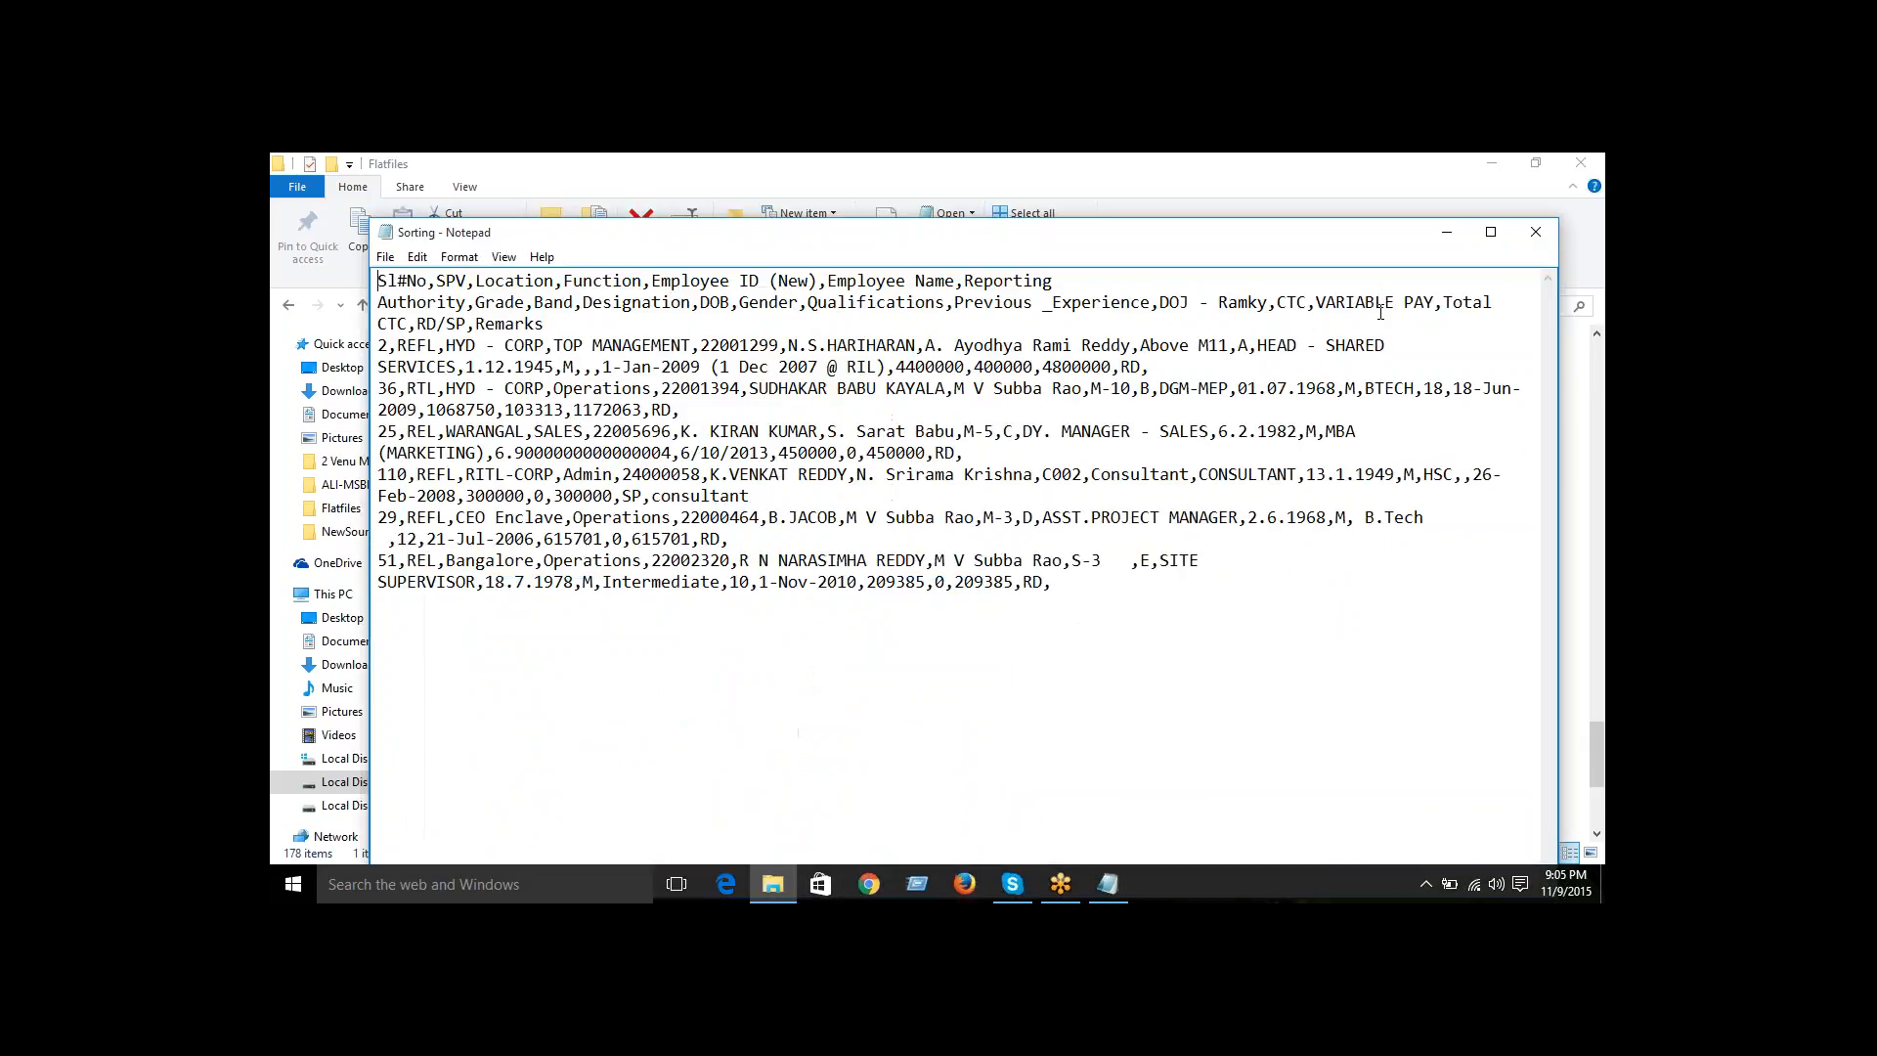
click(1548, 235)
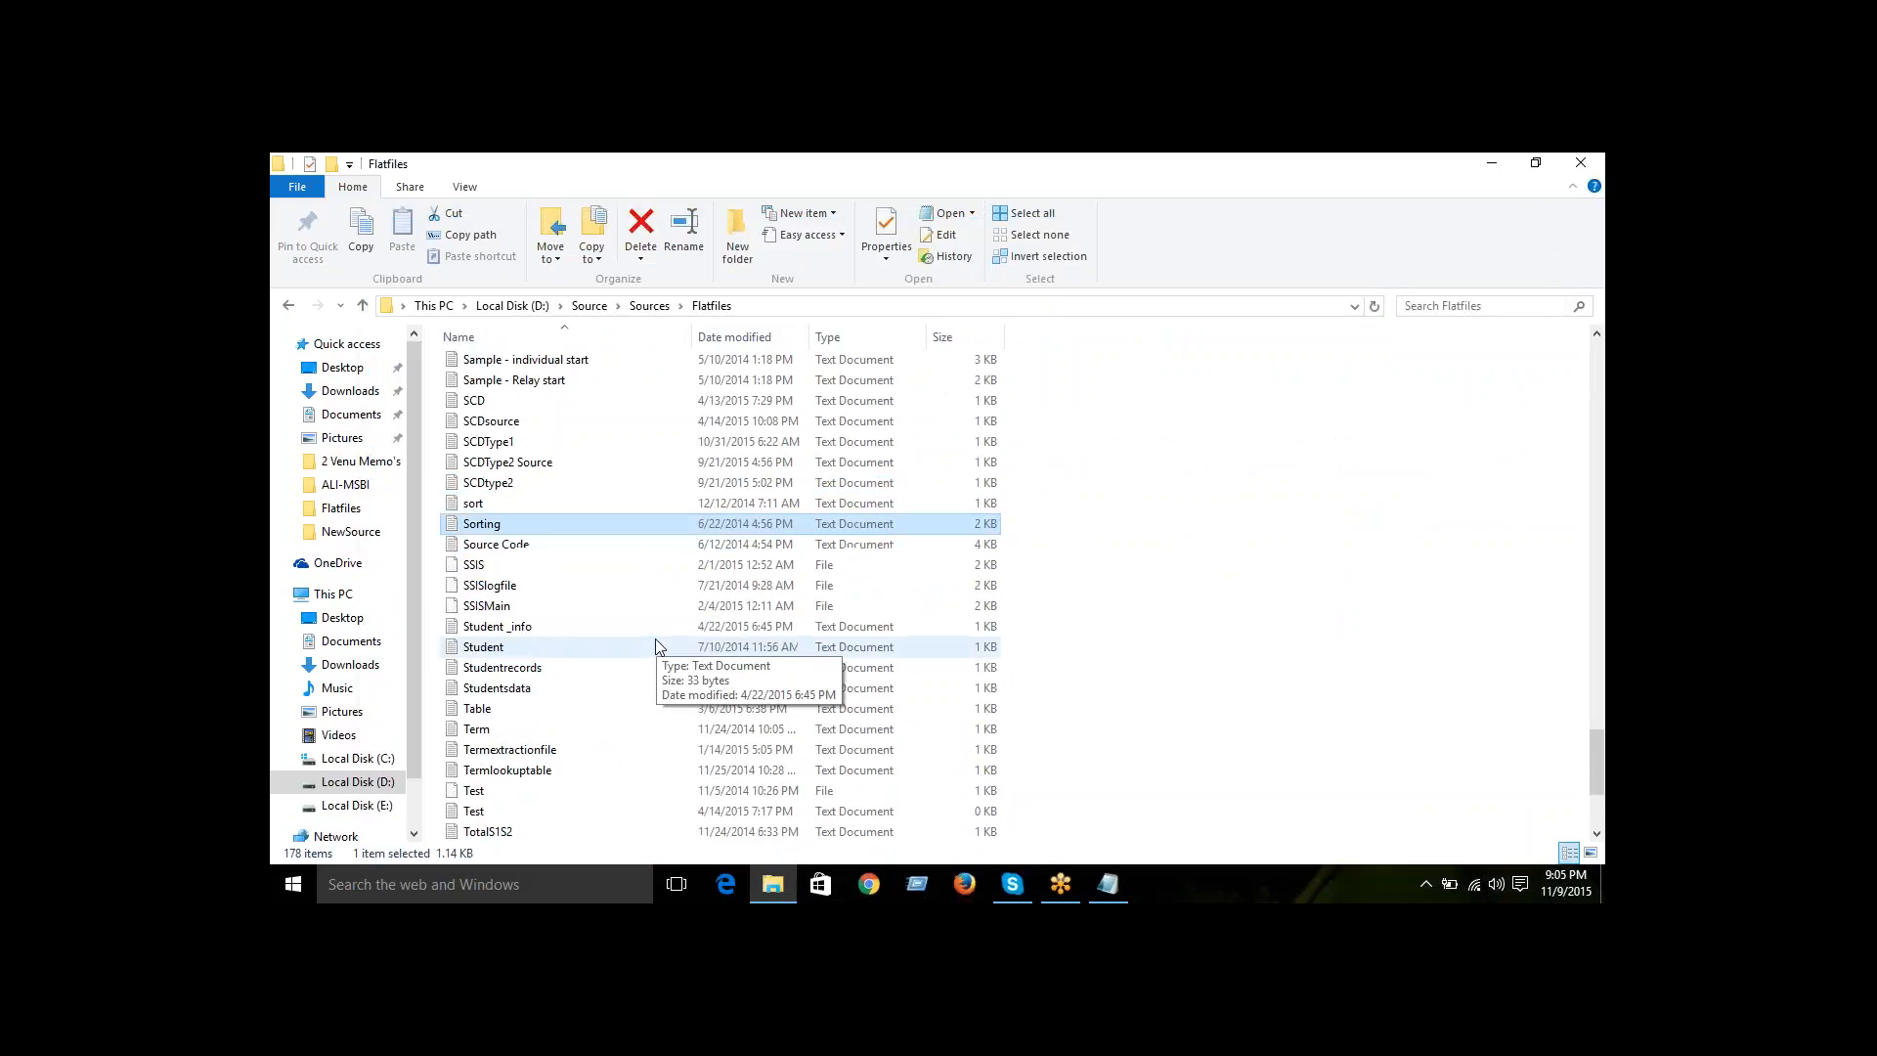
click(1586, 163)
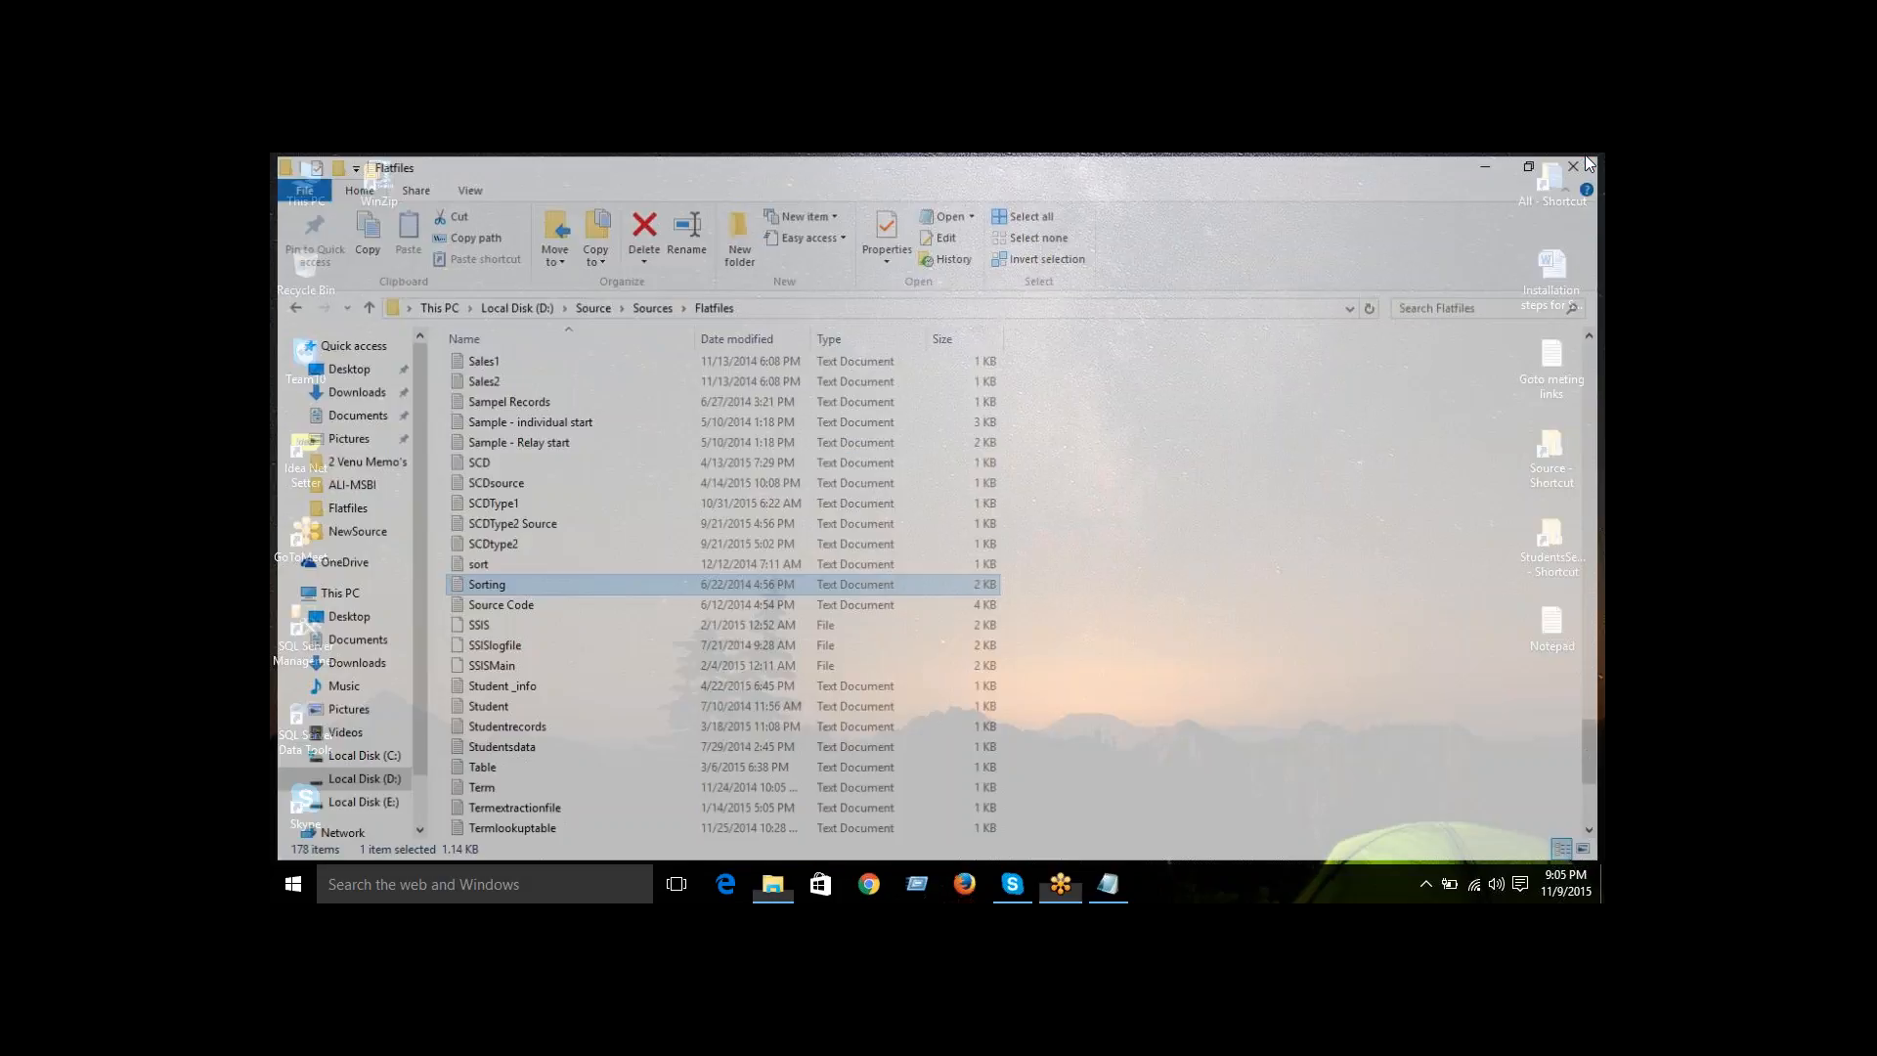
- Launch SQL Server Management Studio as administrator and expand the tables of the VenuDB database
right_click(285, 641)
click(372, 376)
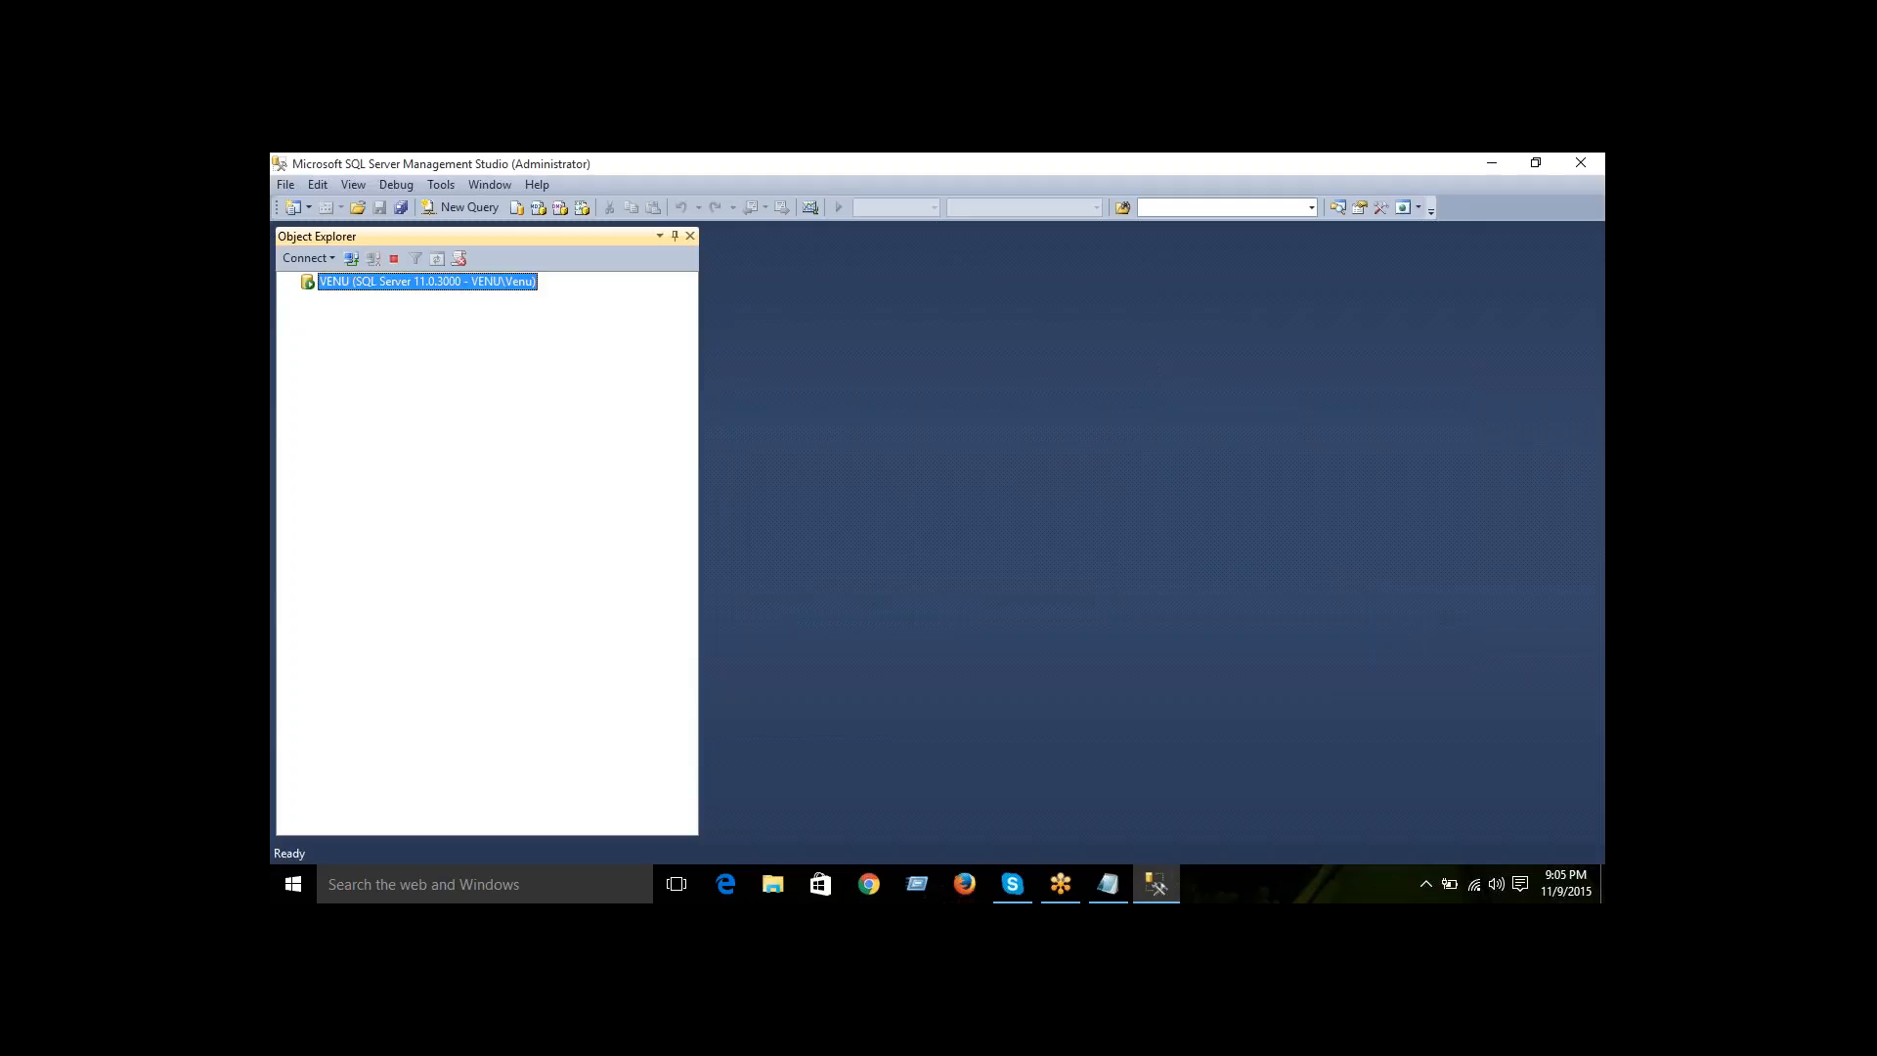
click(307, 301)
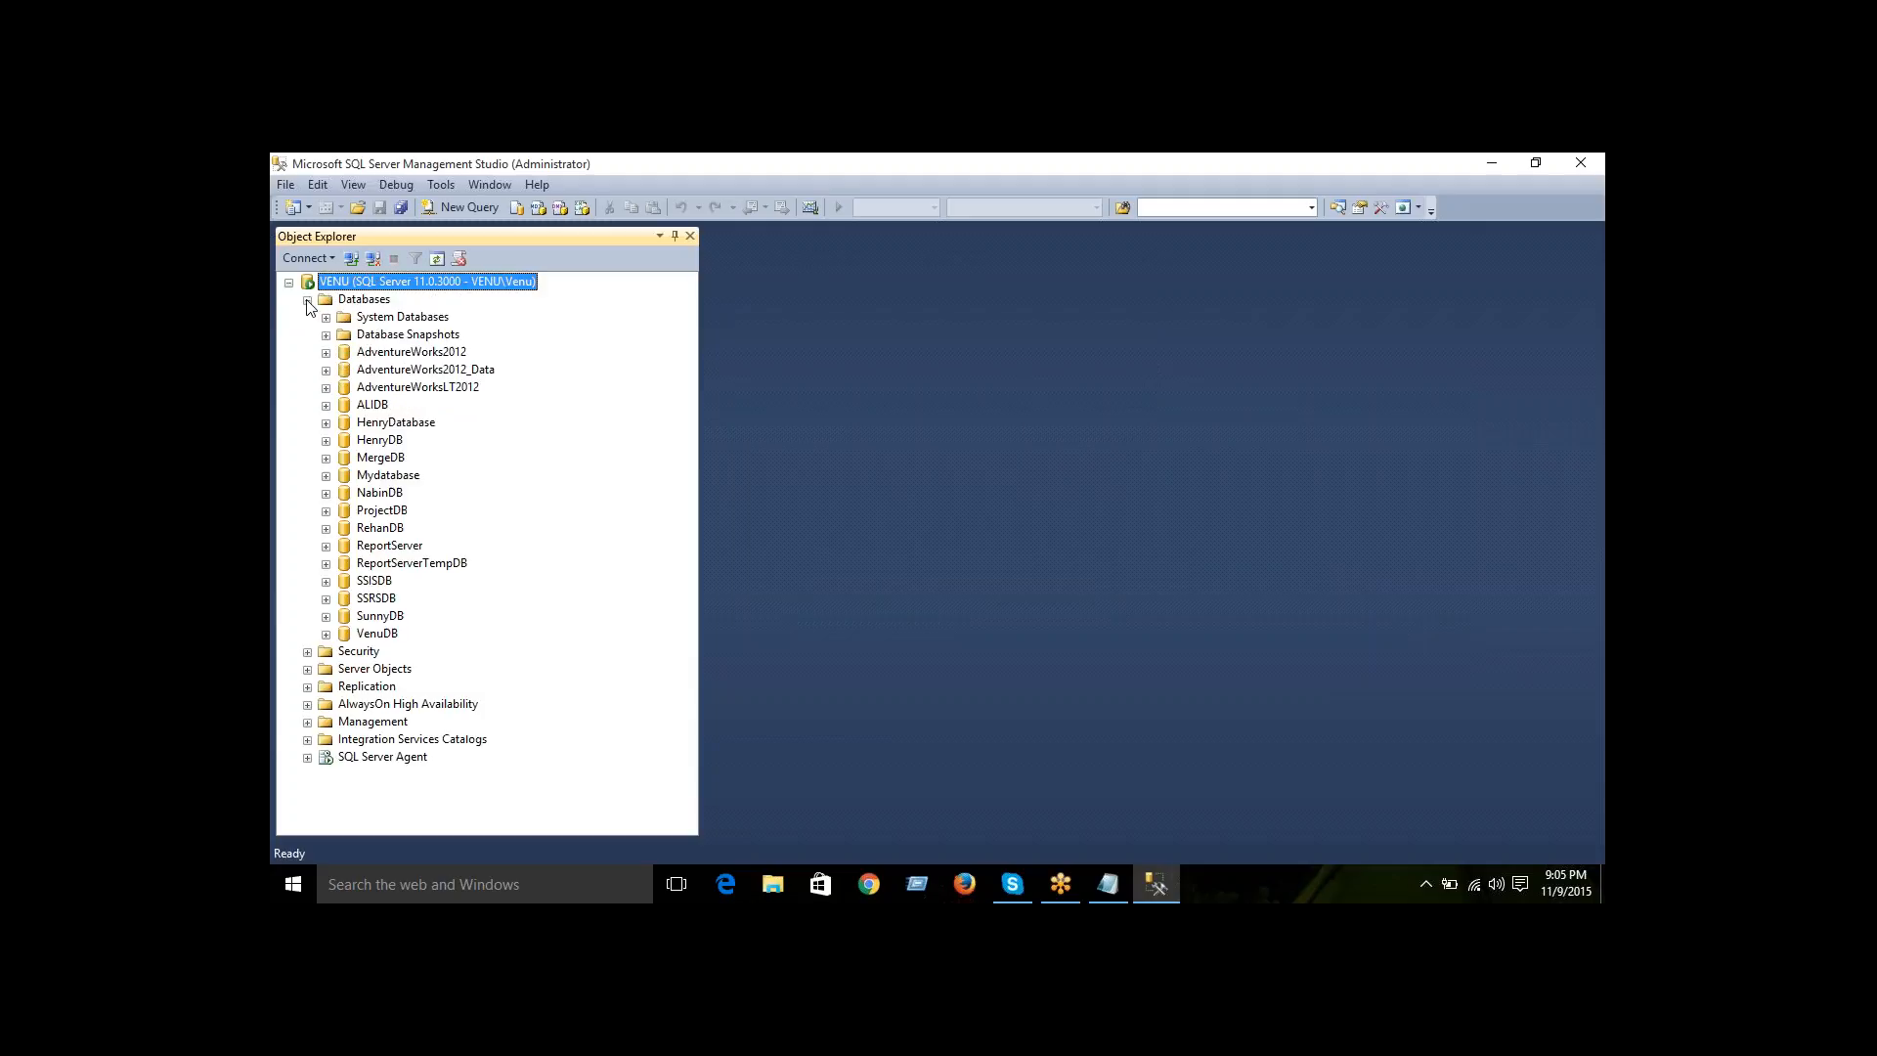
click(327, 634)
click(344, 670)
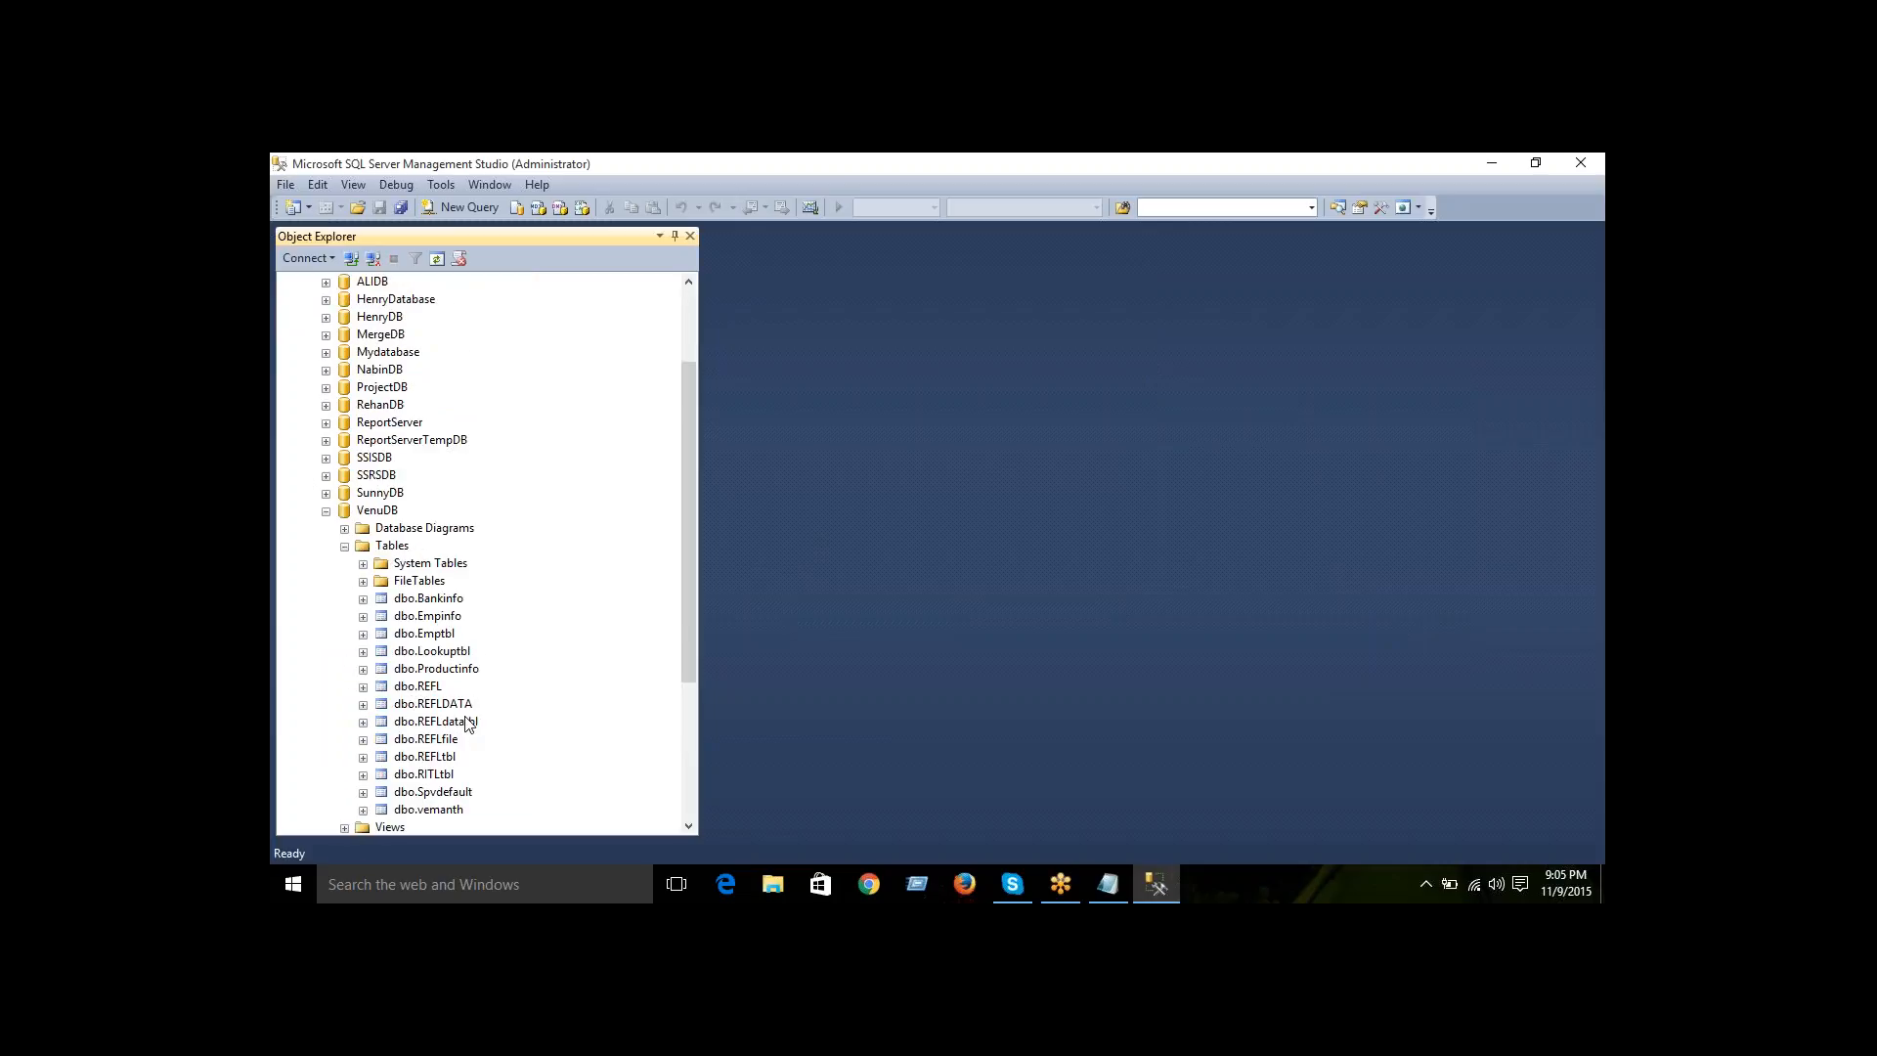
- Open the top 200 rows of the dbo.Empinfo table for editing
click(438, 617)
right_click(439, 620)
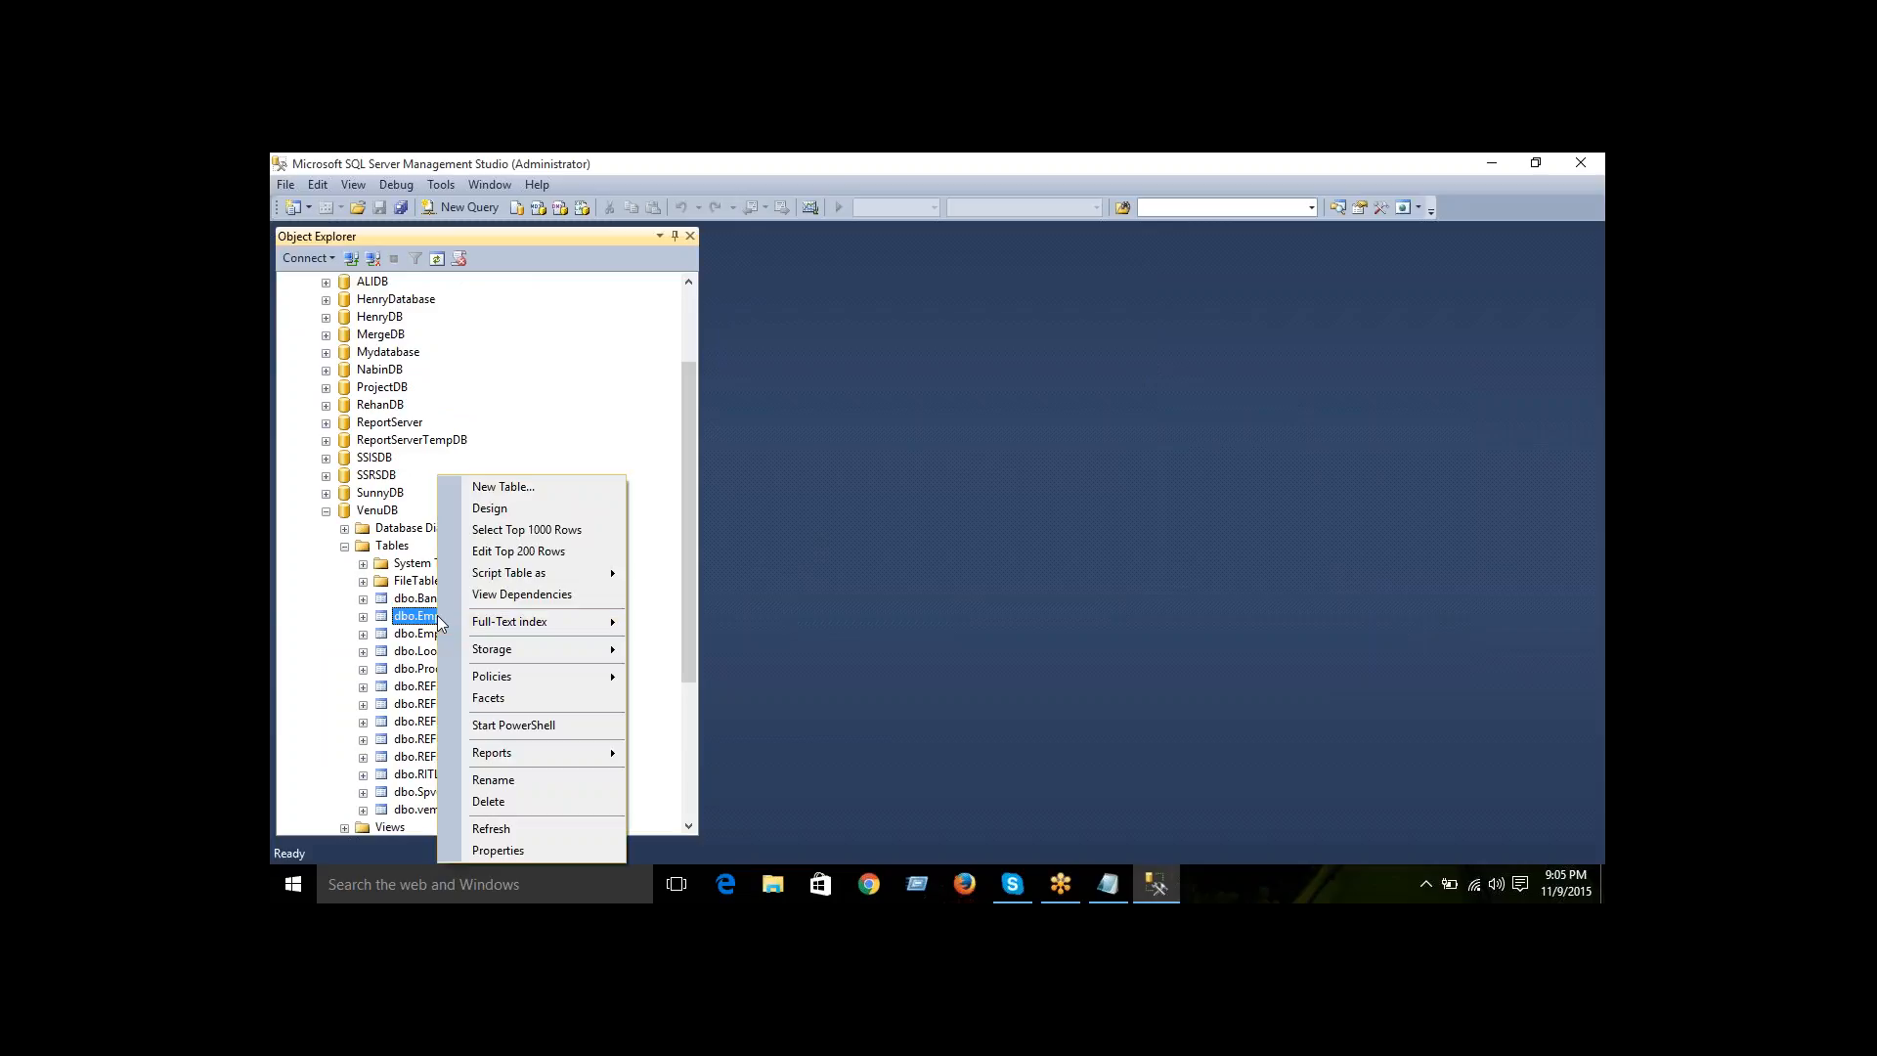
click(498, 553)
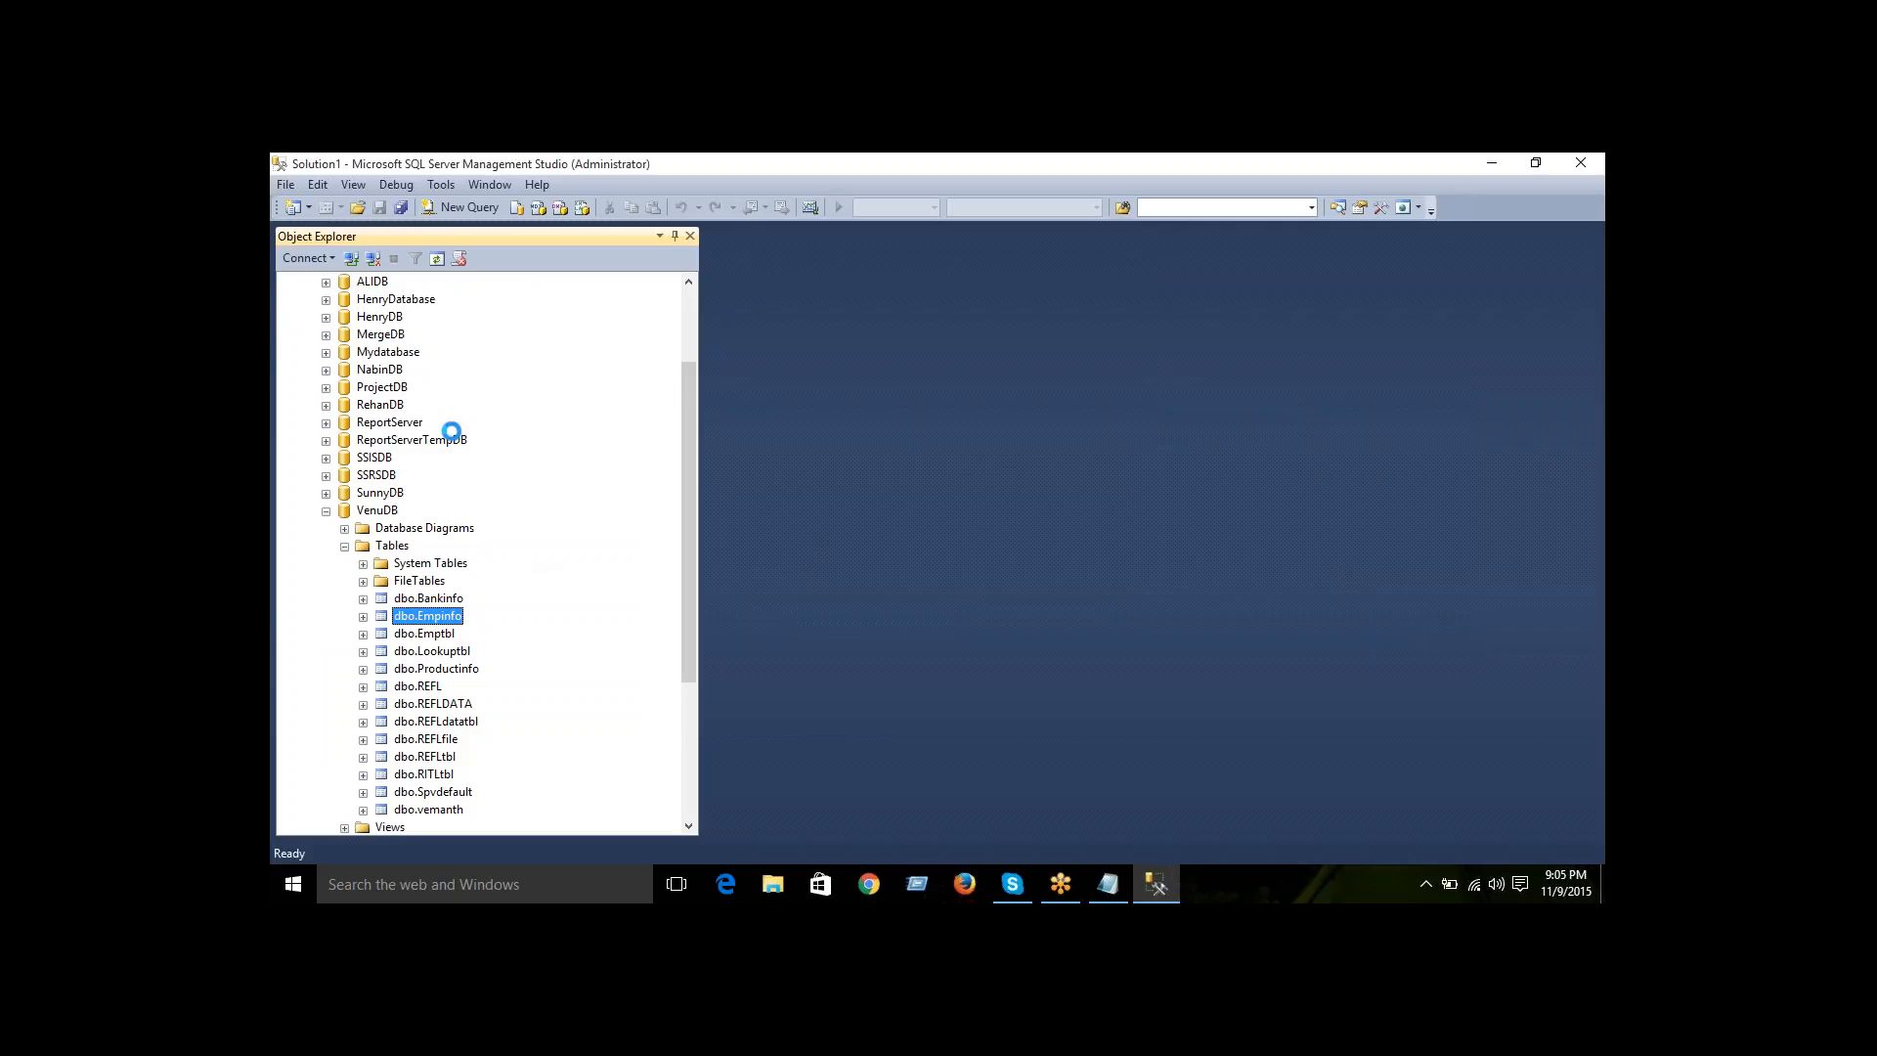
- Open the Windows temporary files folder by running %temp%
key(super+r)
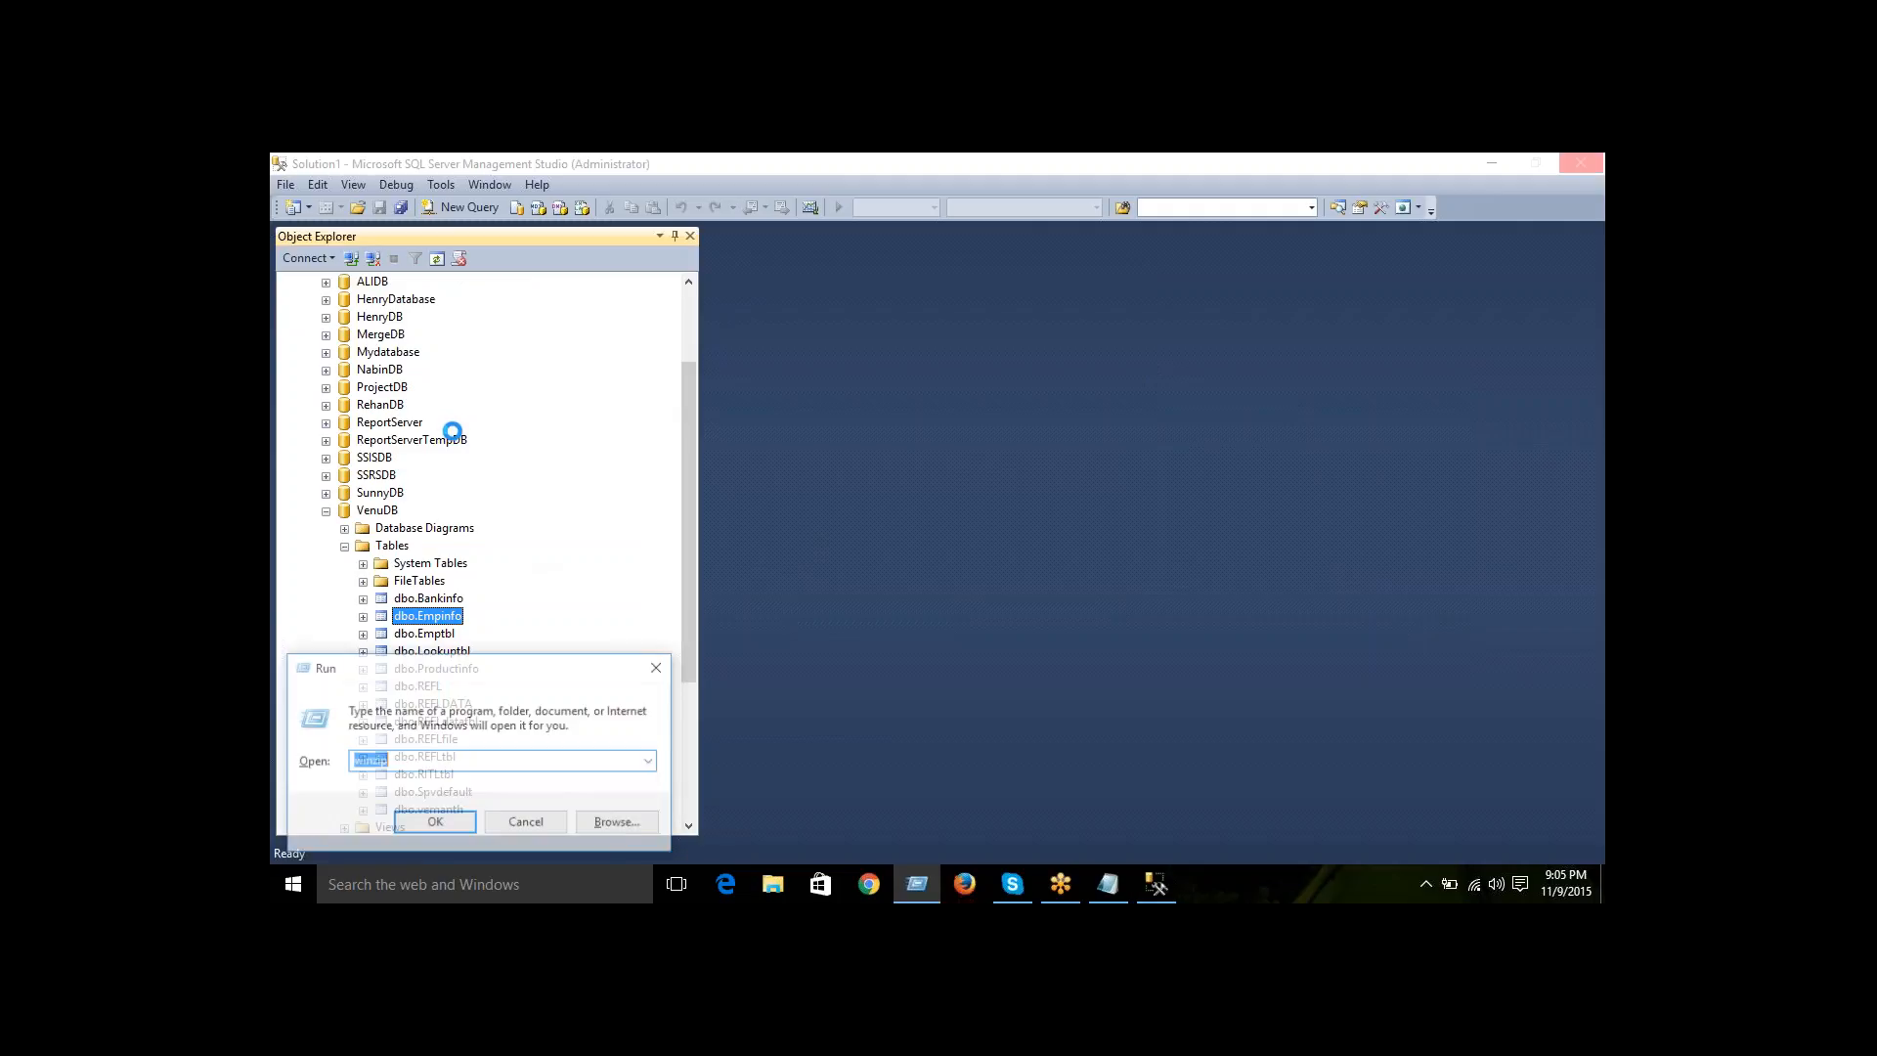
text(%temp)
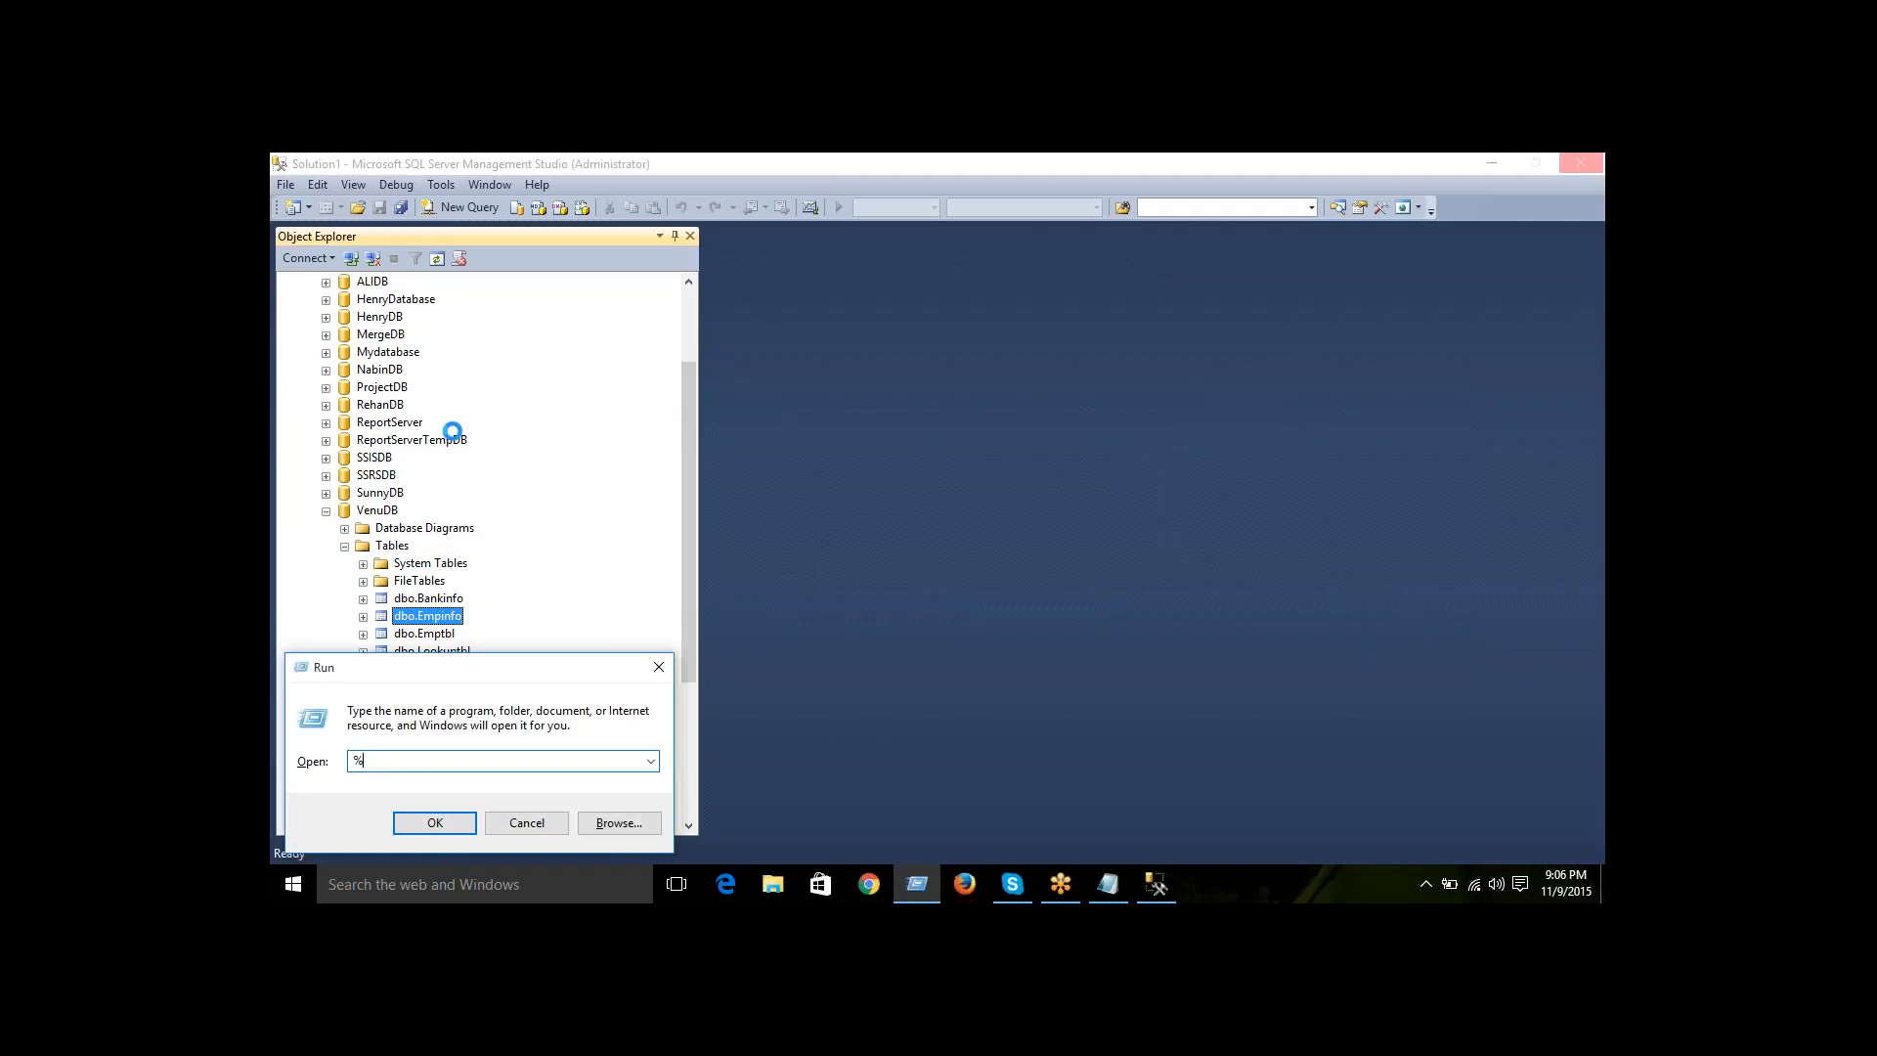
text(%)
key(Return)
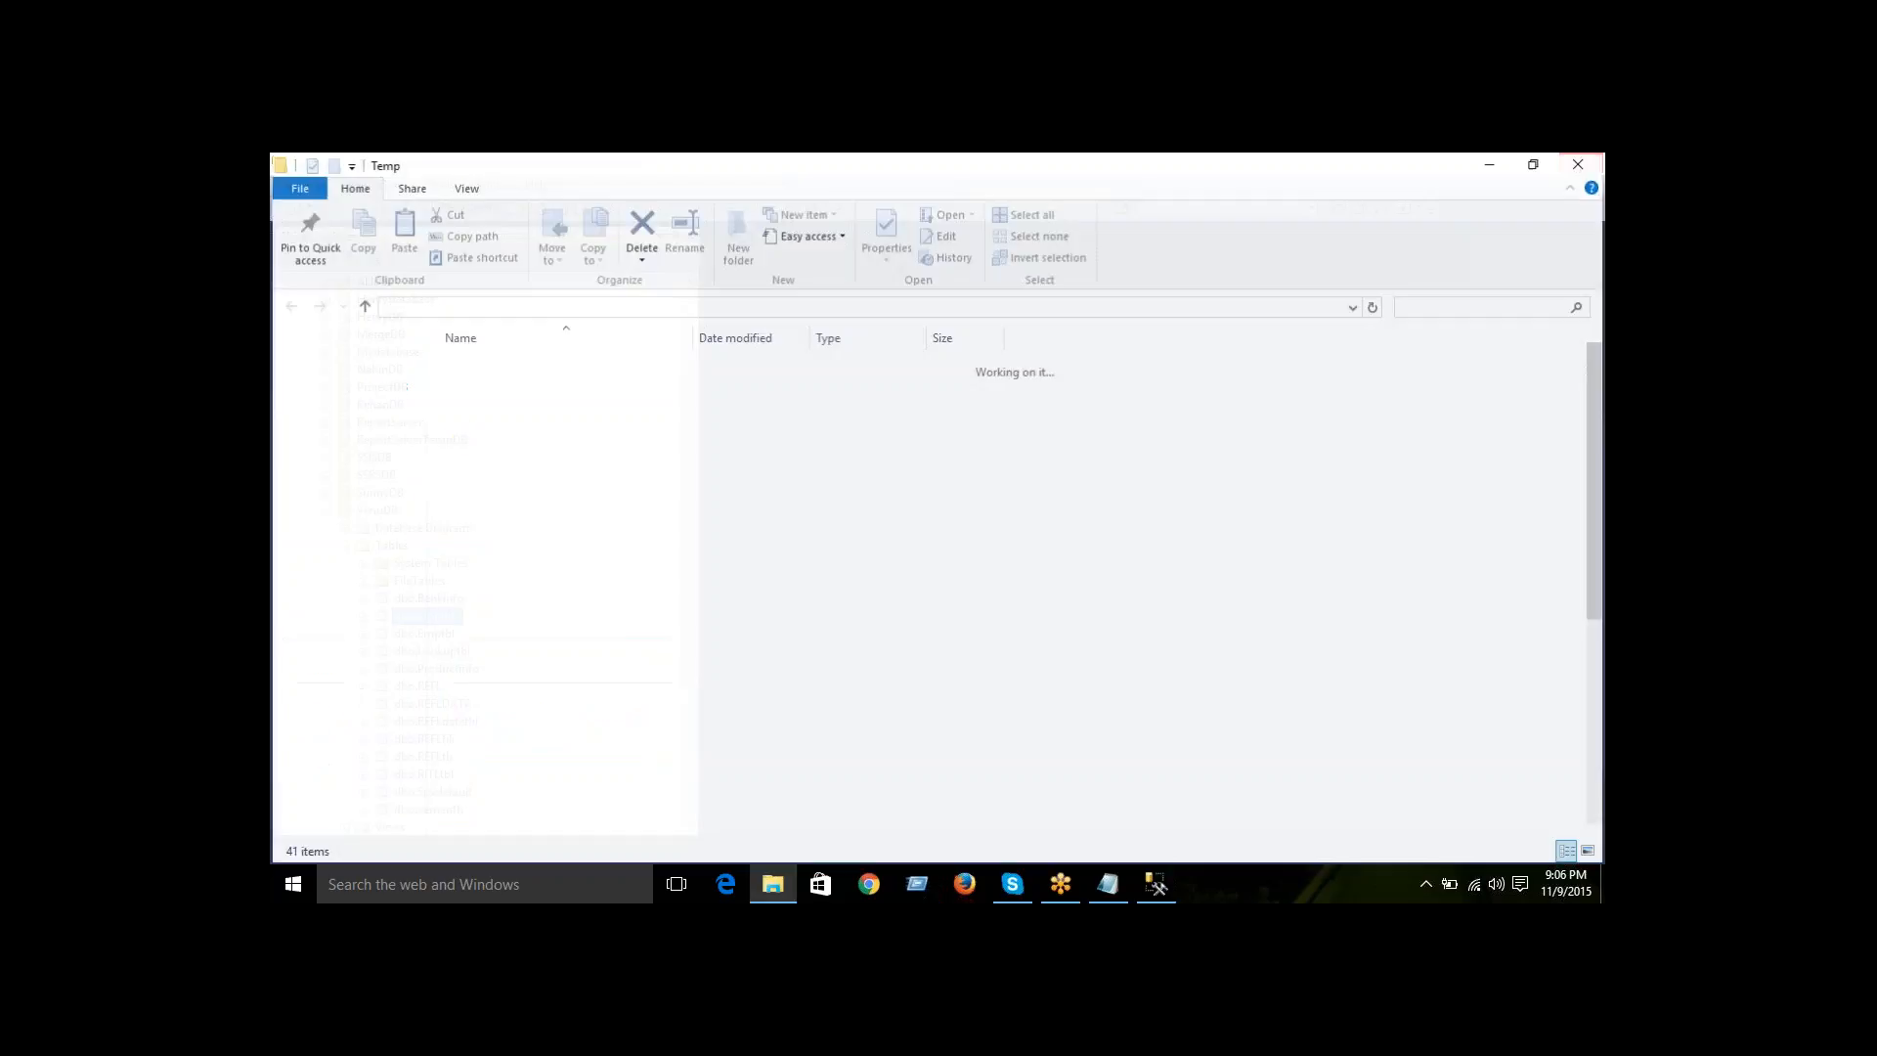
- Delete all files and folders in the Temp folder, continuing with administrator permission for the msdtadmin folder
key(ctrl+a)
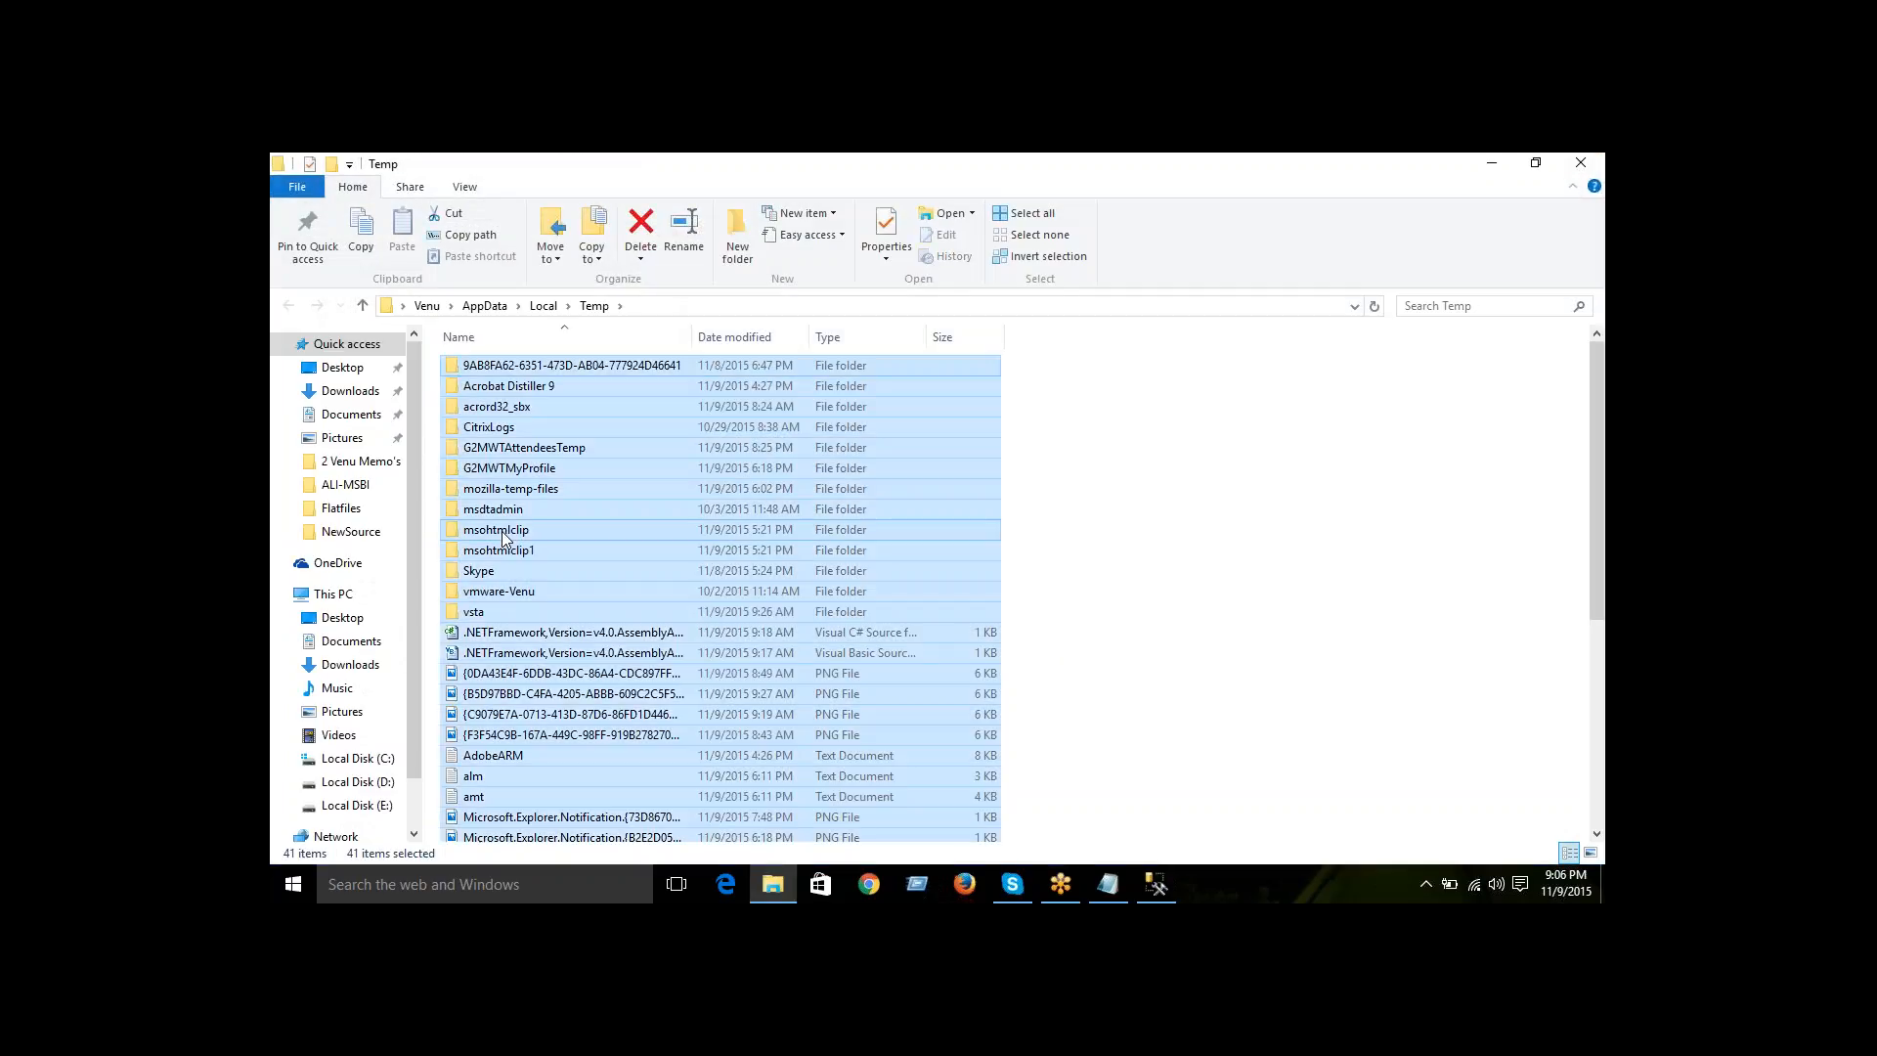
key(Delete)
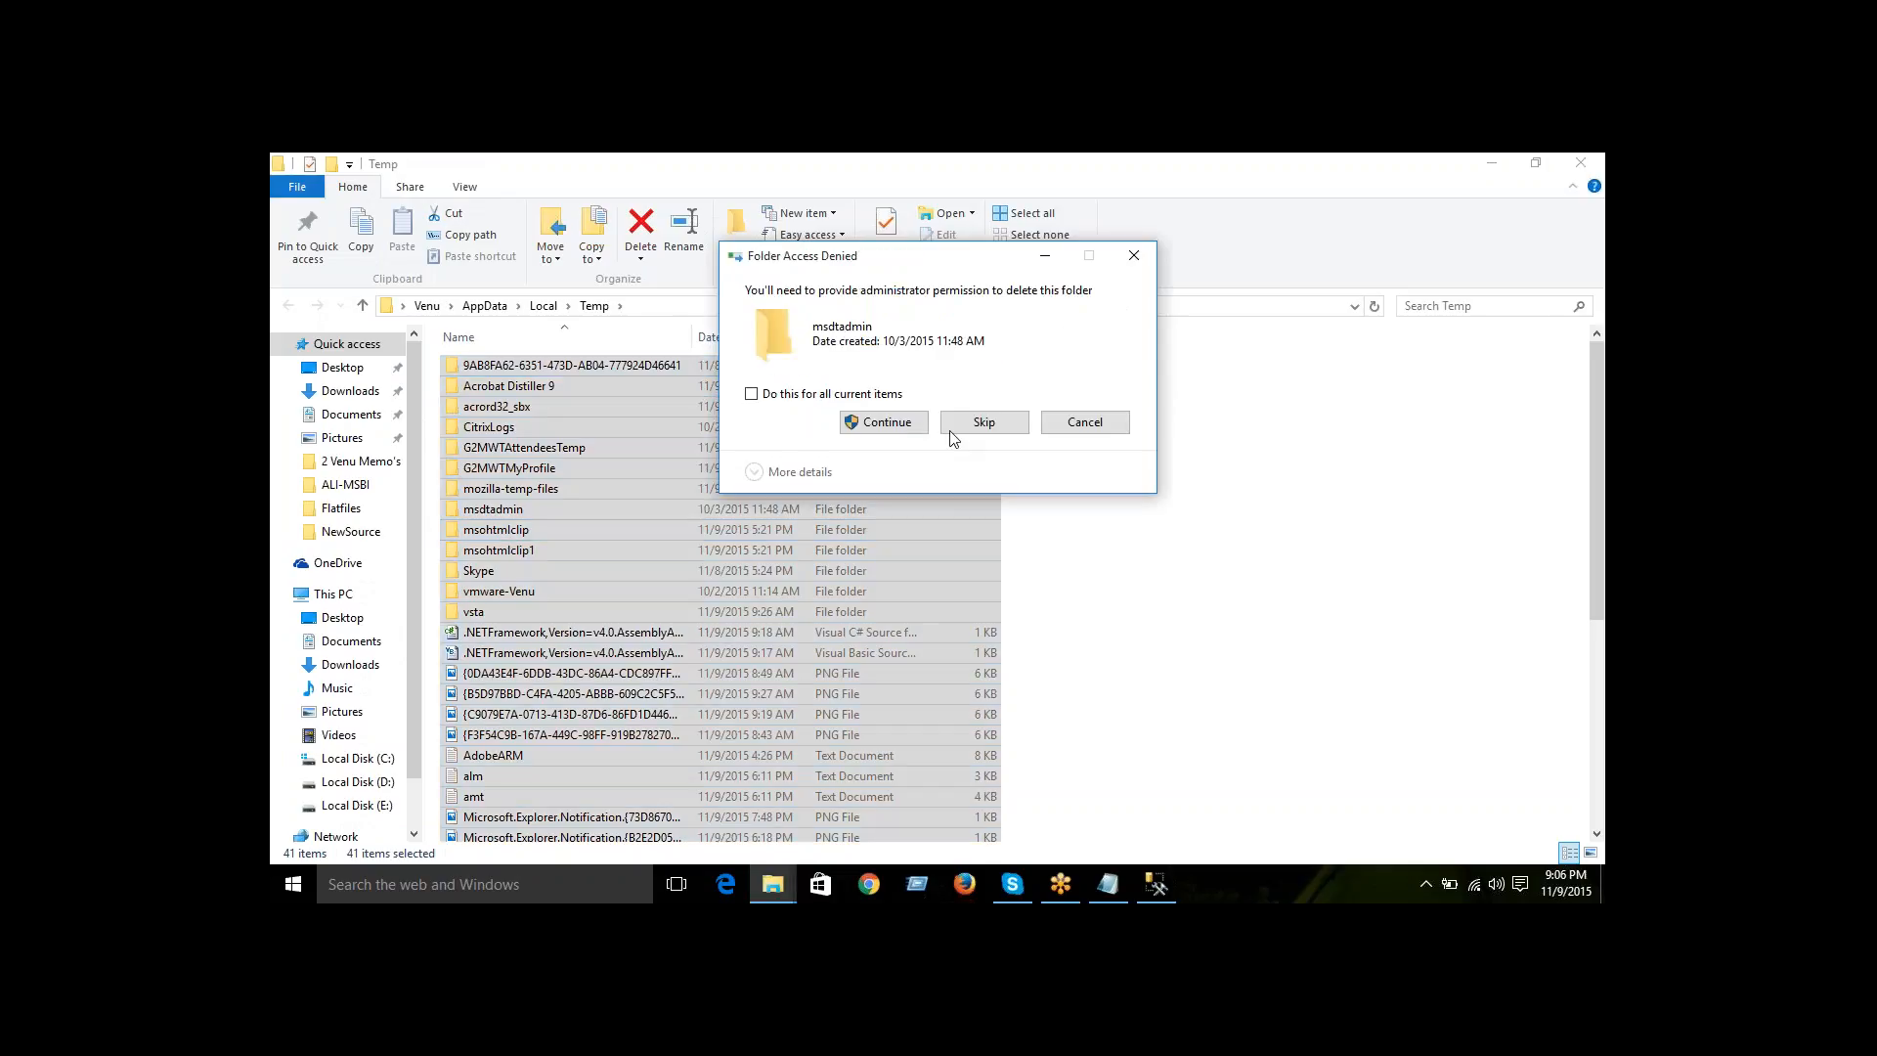
click(896, 431)
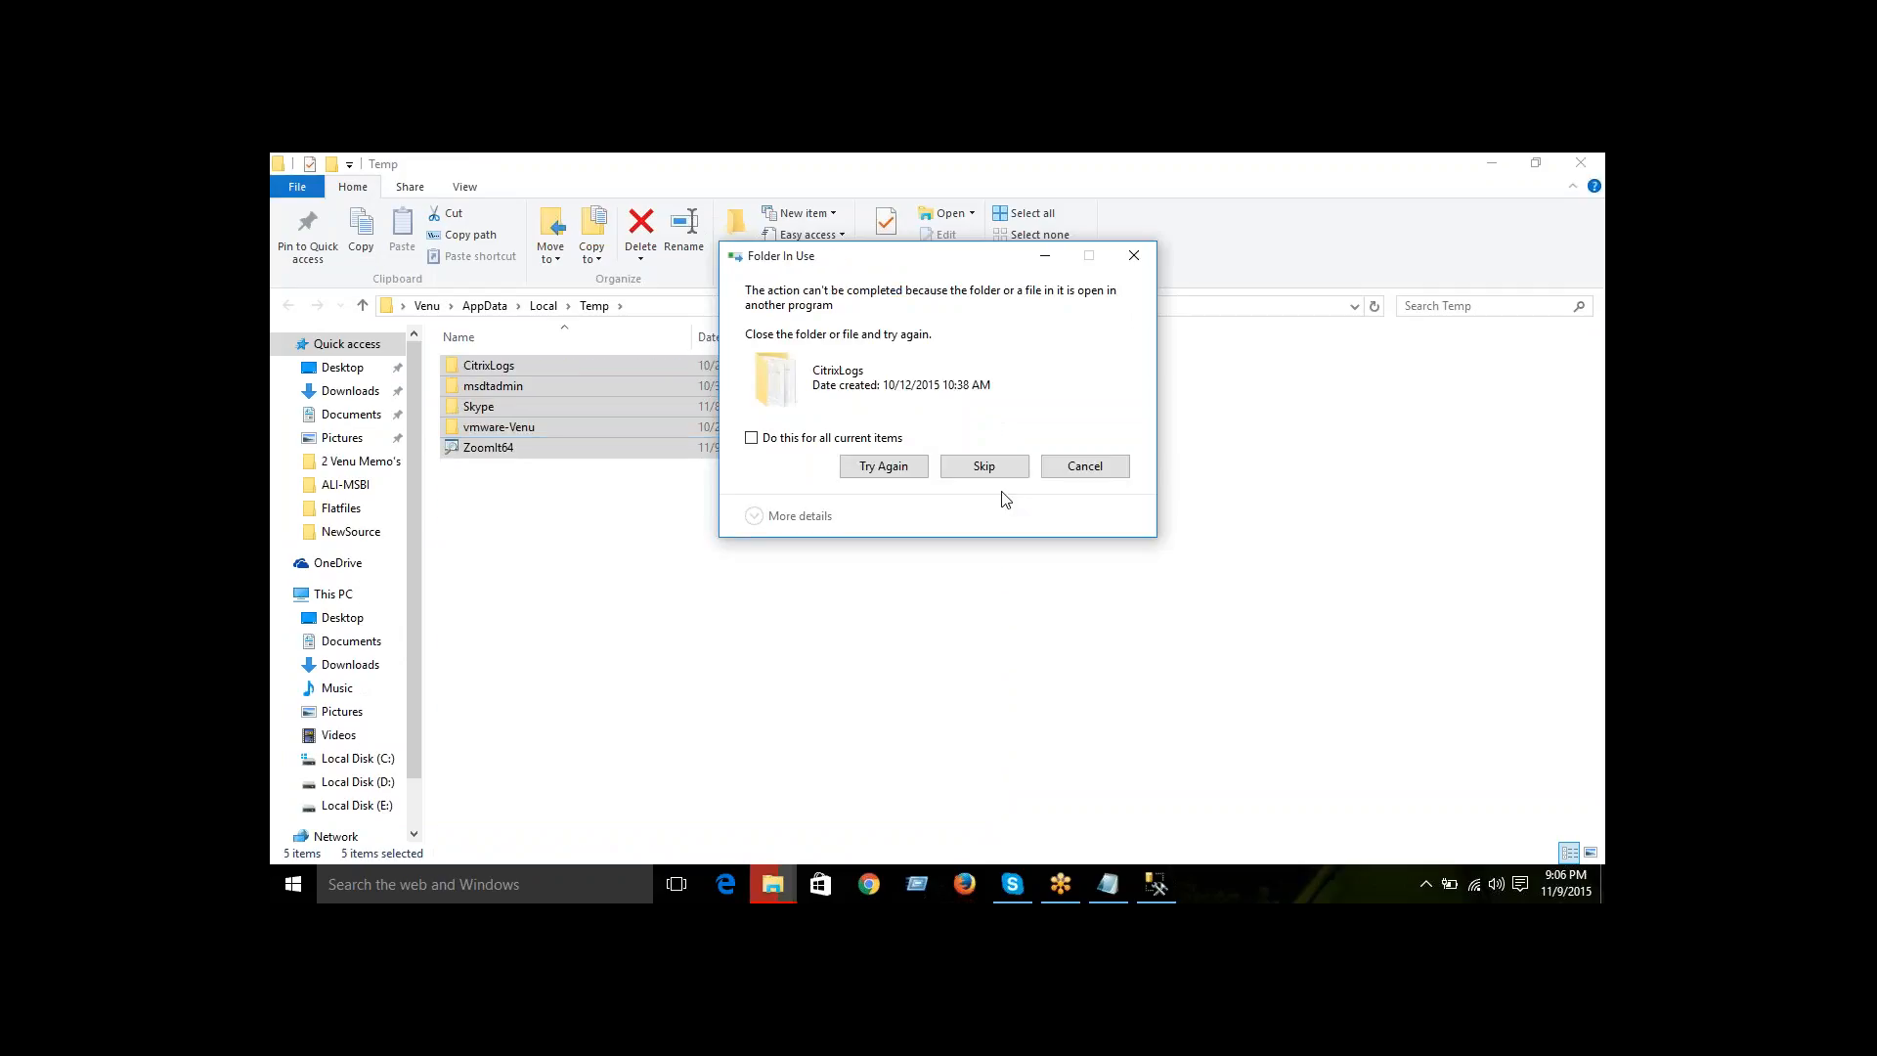
- Cancel the pending deletion of the Temp folder's contents and close that folder window
click(1112, 468)
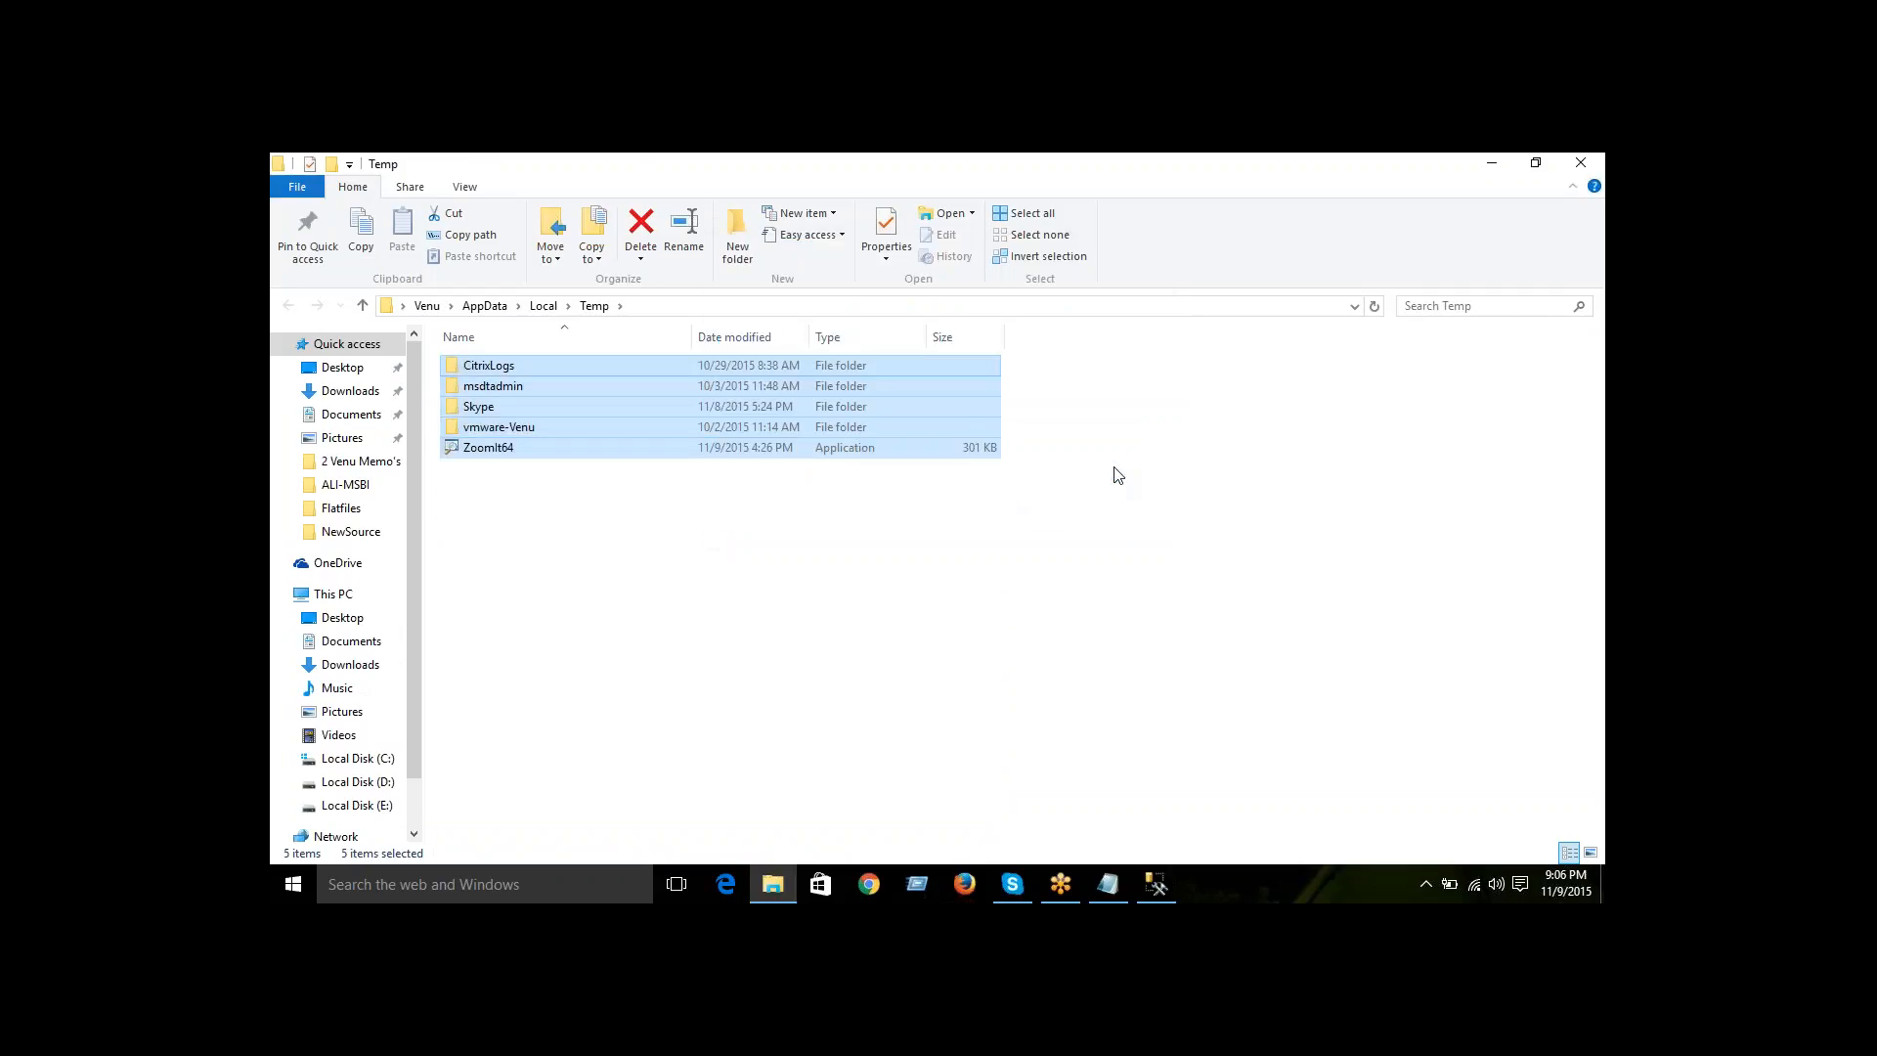
click(1580, 165)
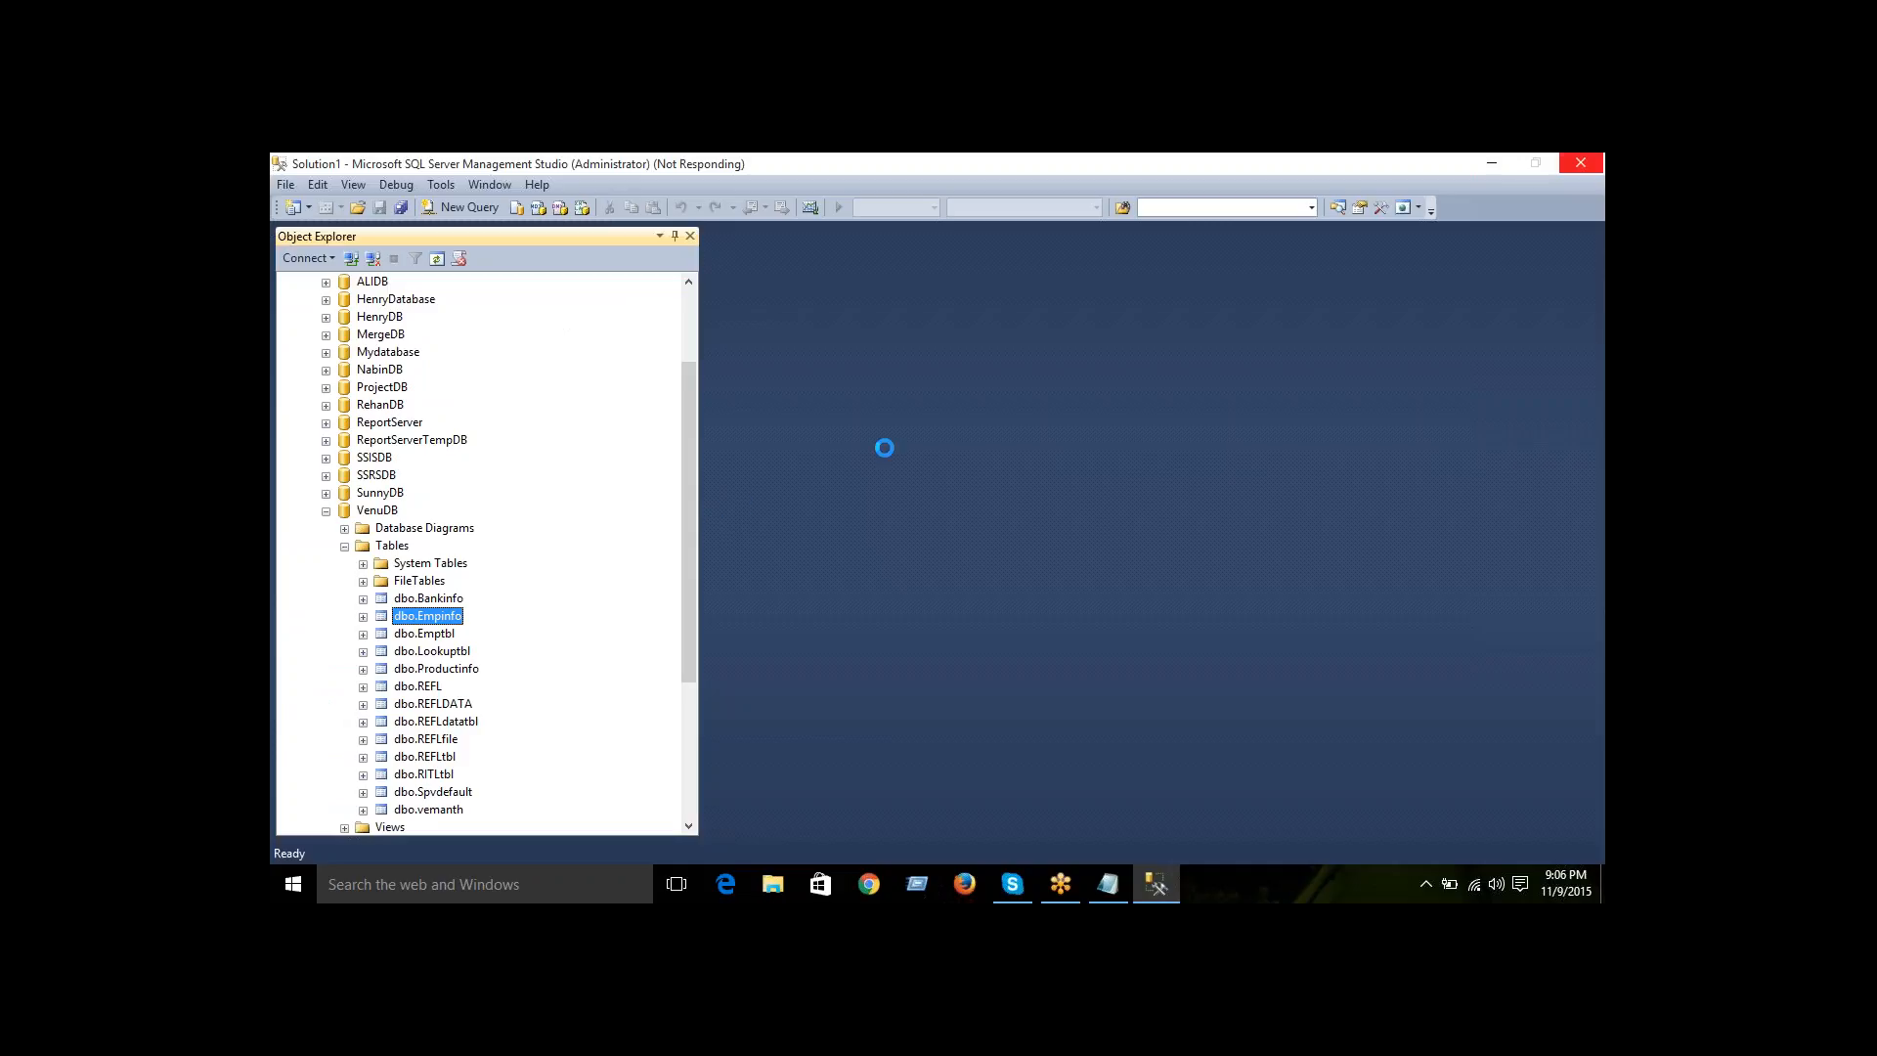
- Minimize SQL Server Management Studio and refresh the desktop
click(1494, 162)
right_click(972, 377)
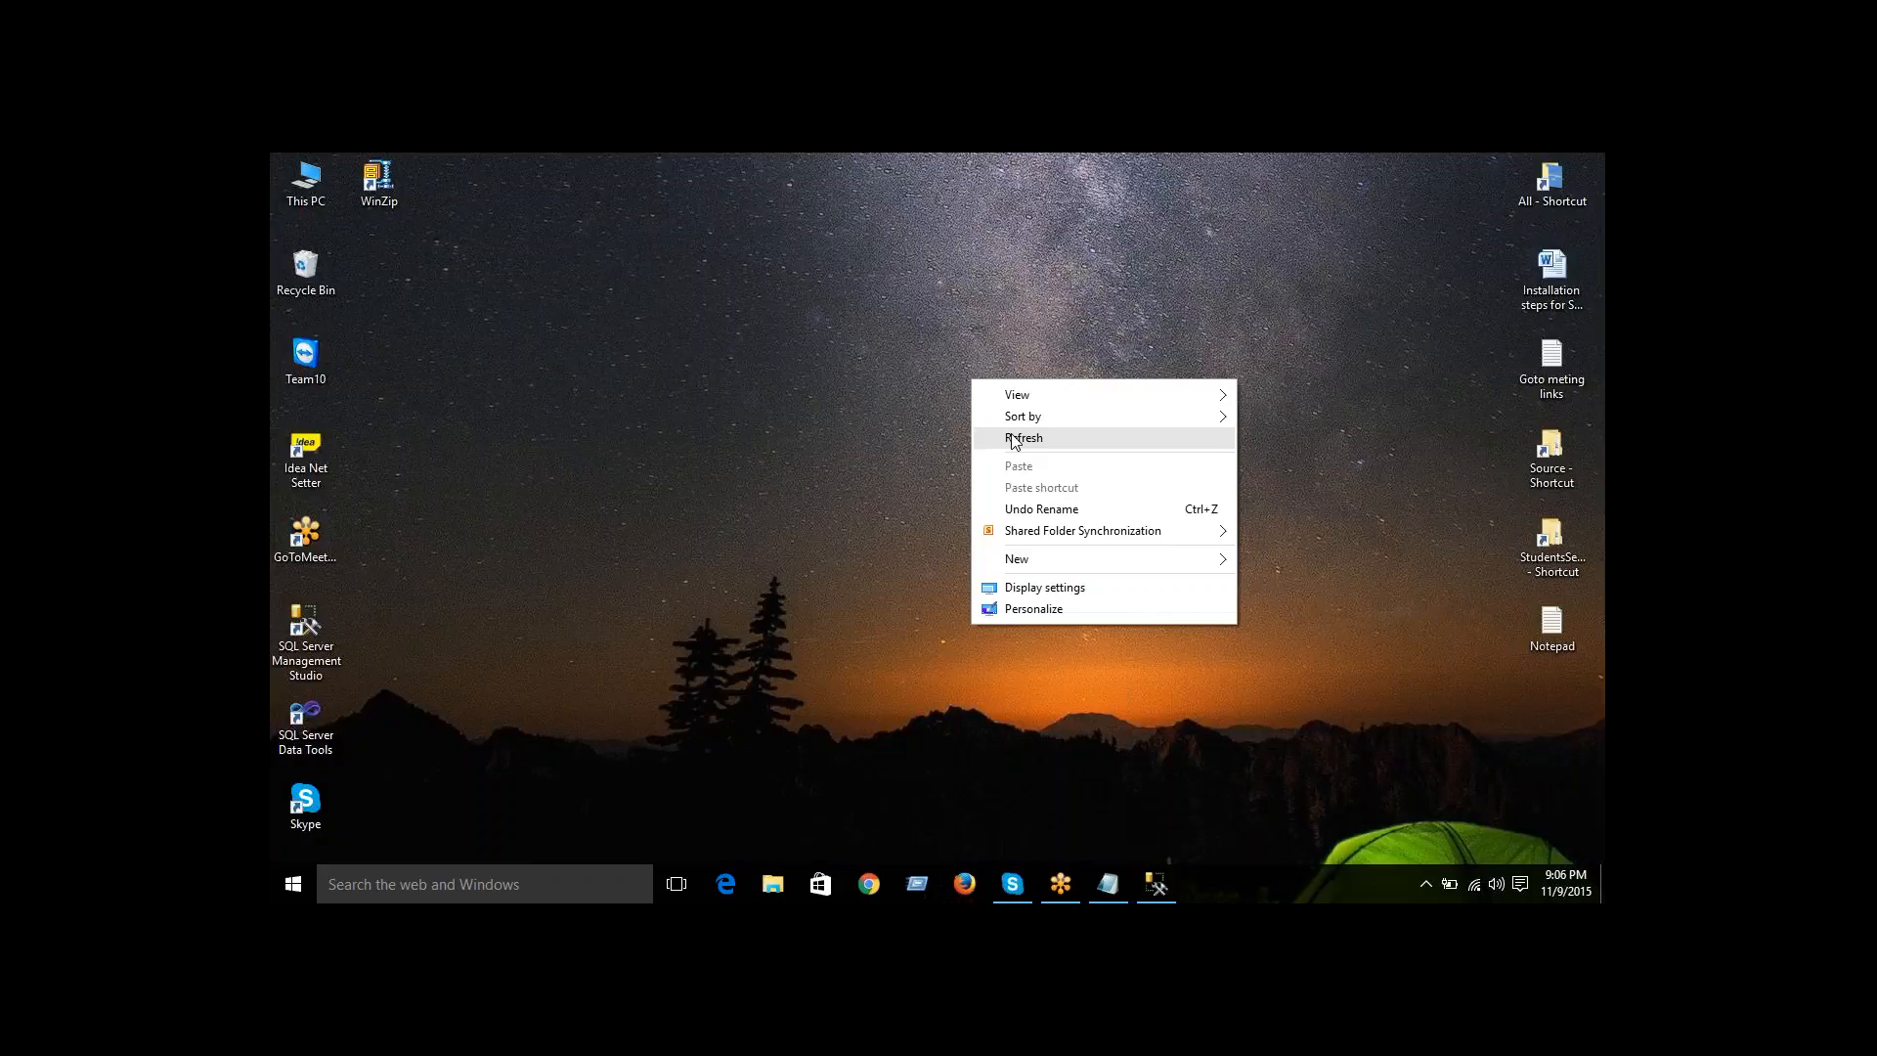
click(1008, 433)
- Return to SQL Server Management Studio, dismiss the notification and select the dbo.Emptbl table in VenuDB
click(1155, 886)
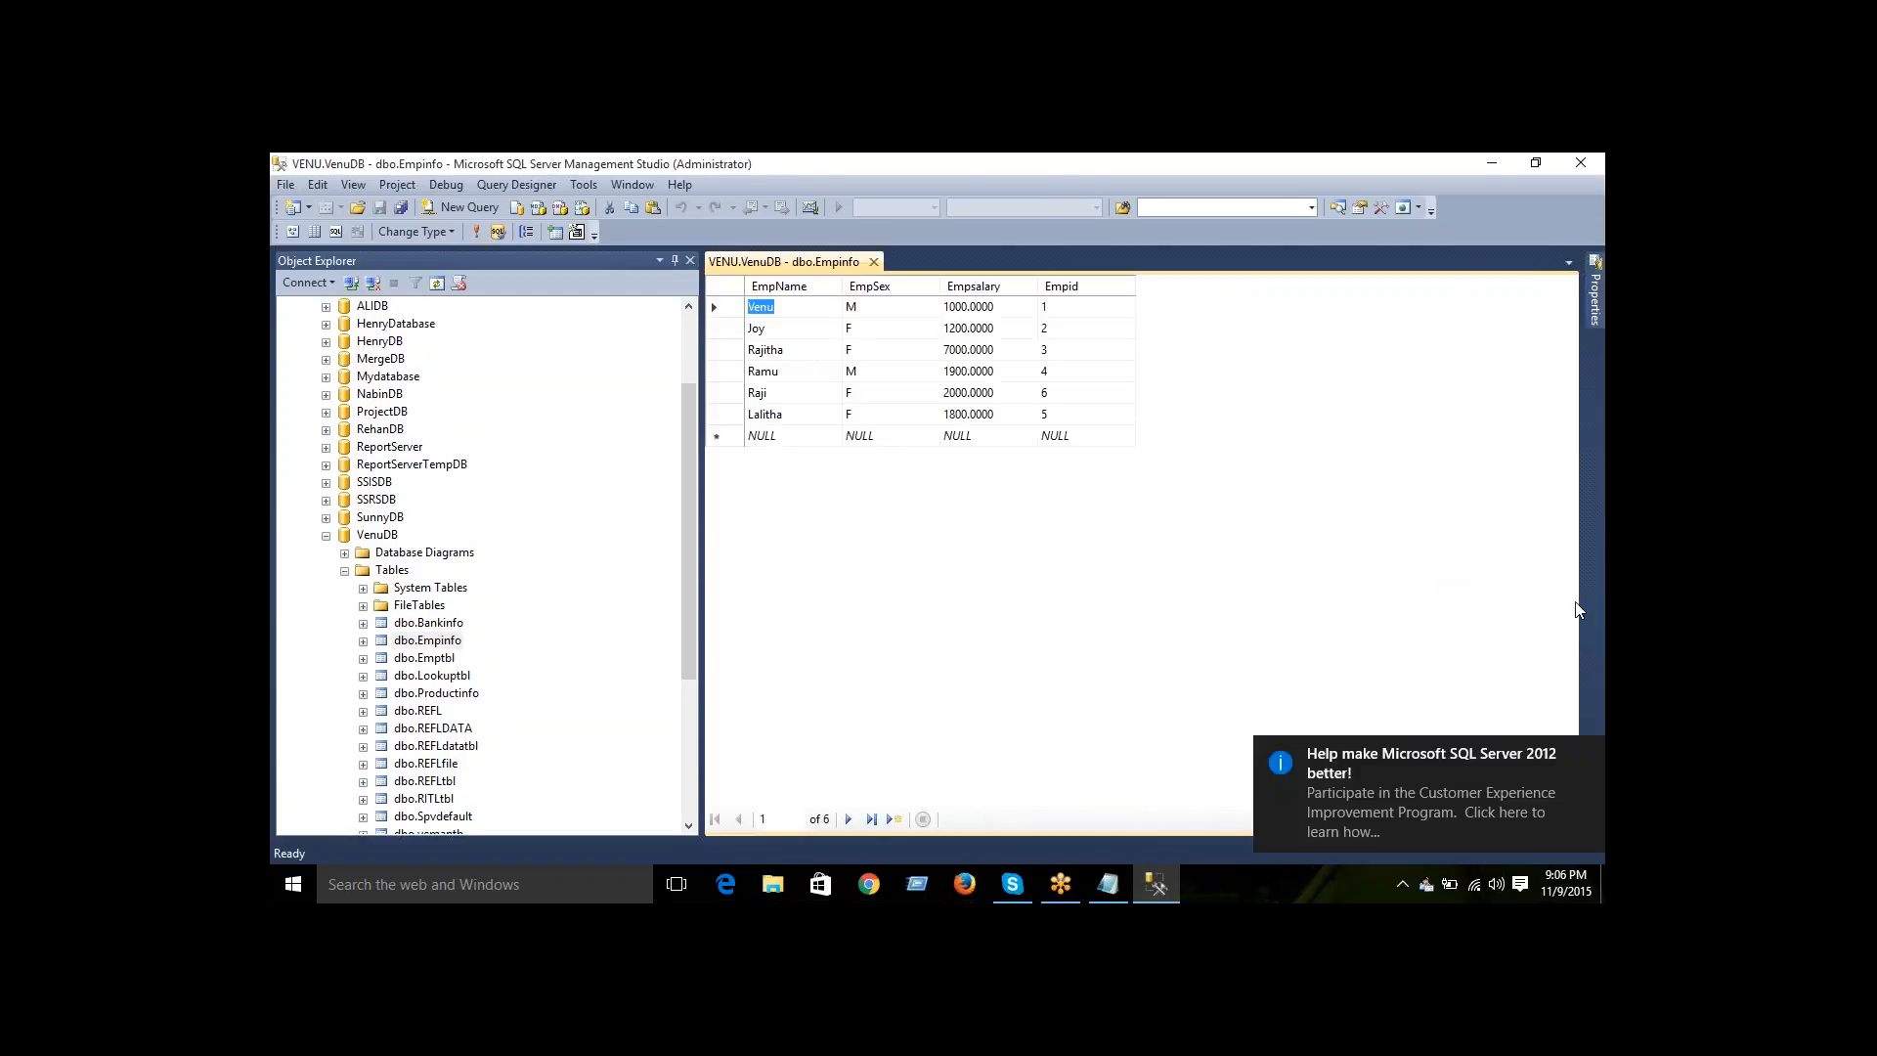
click(1588, 753)
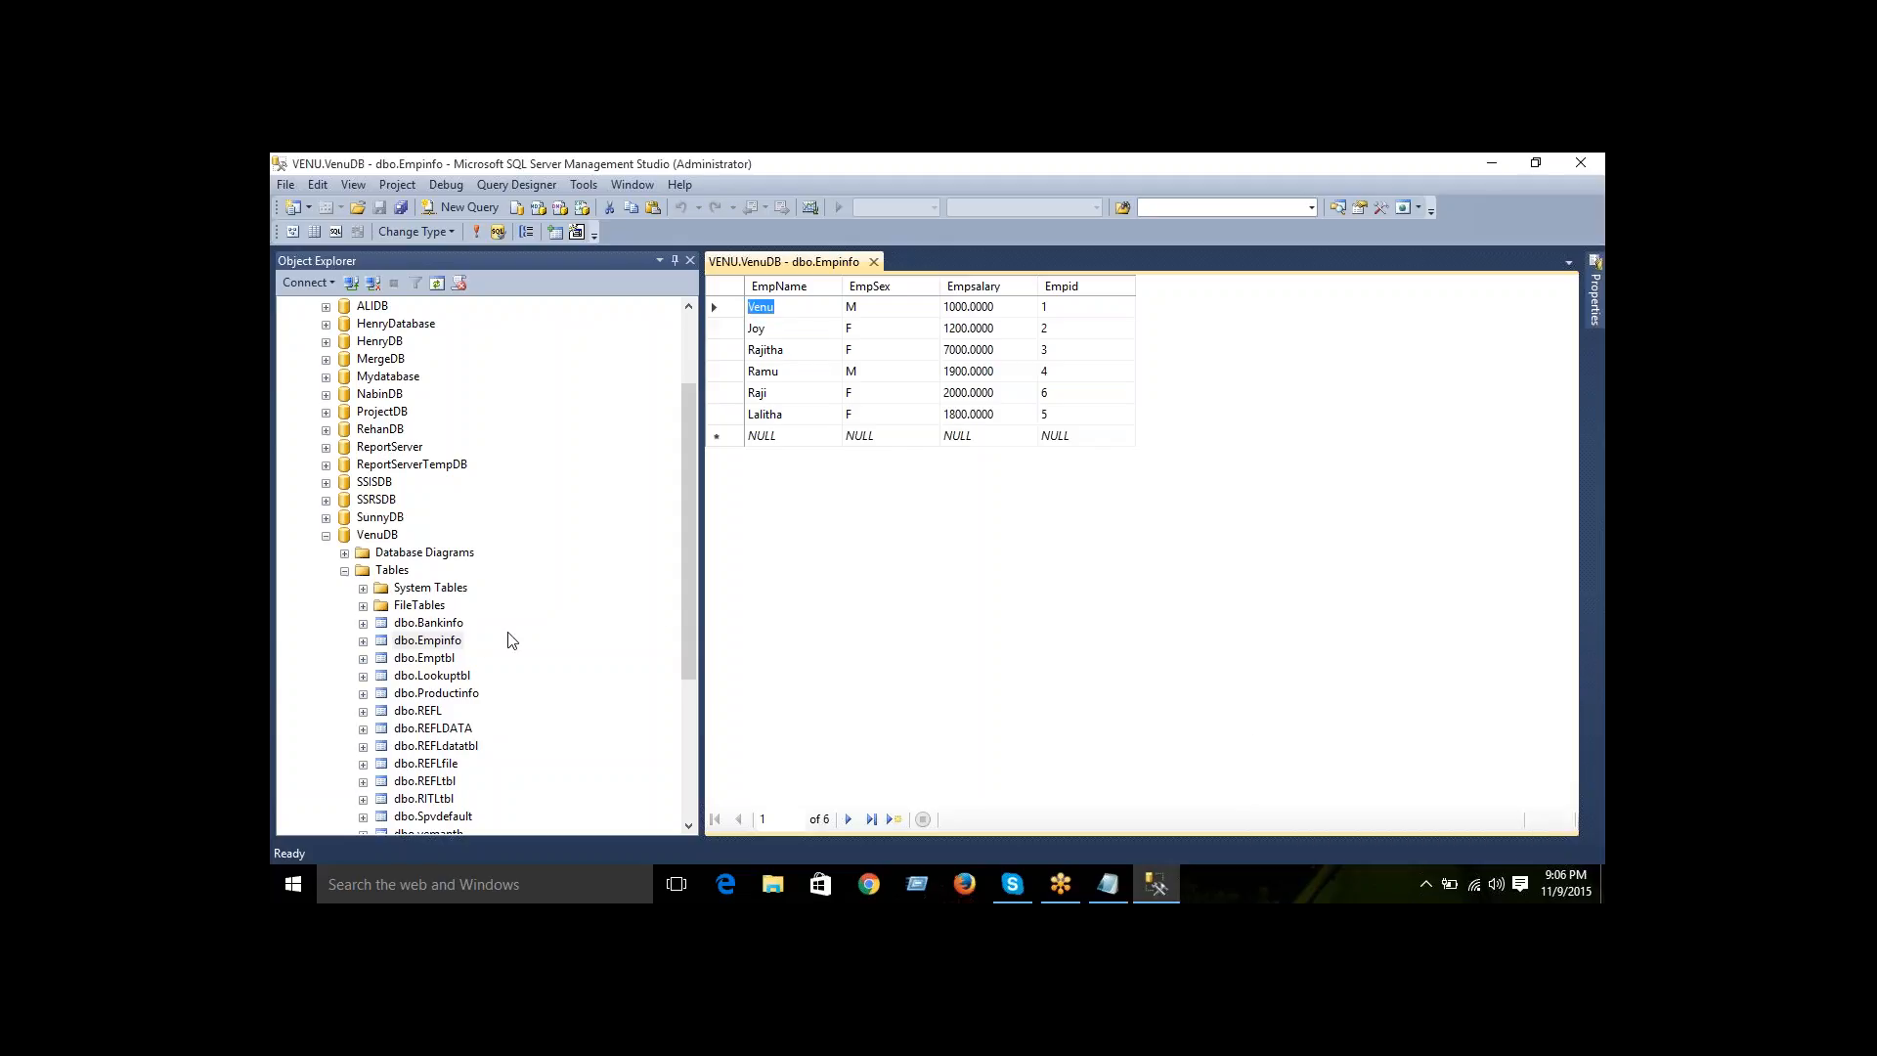
click(450, 661)
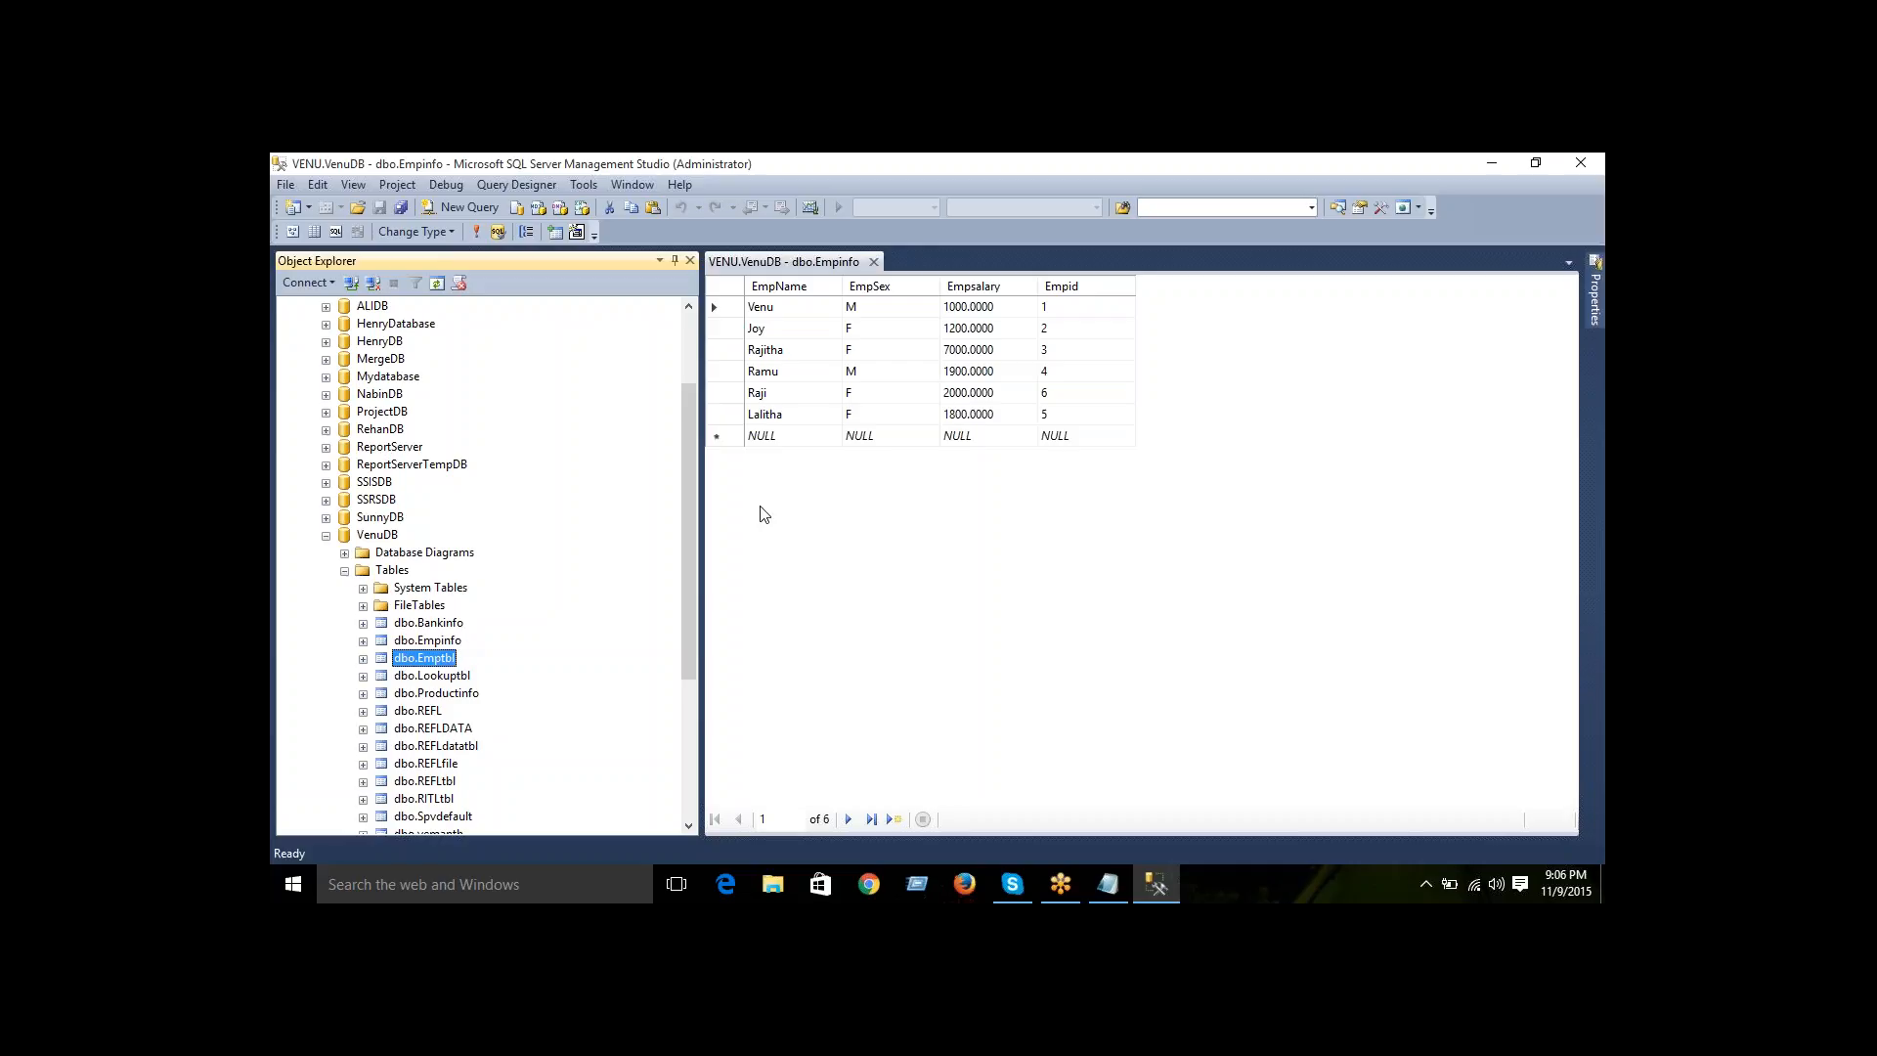
- Refresh the desktop again and close SQL Server Management Studio
click(1491, 164)
right_click(828, 455)
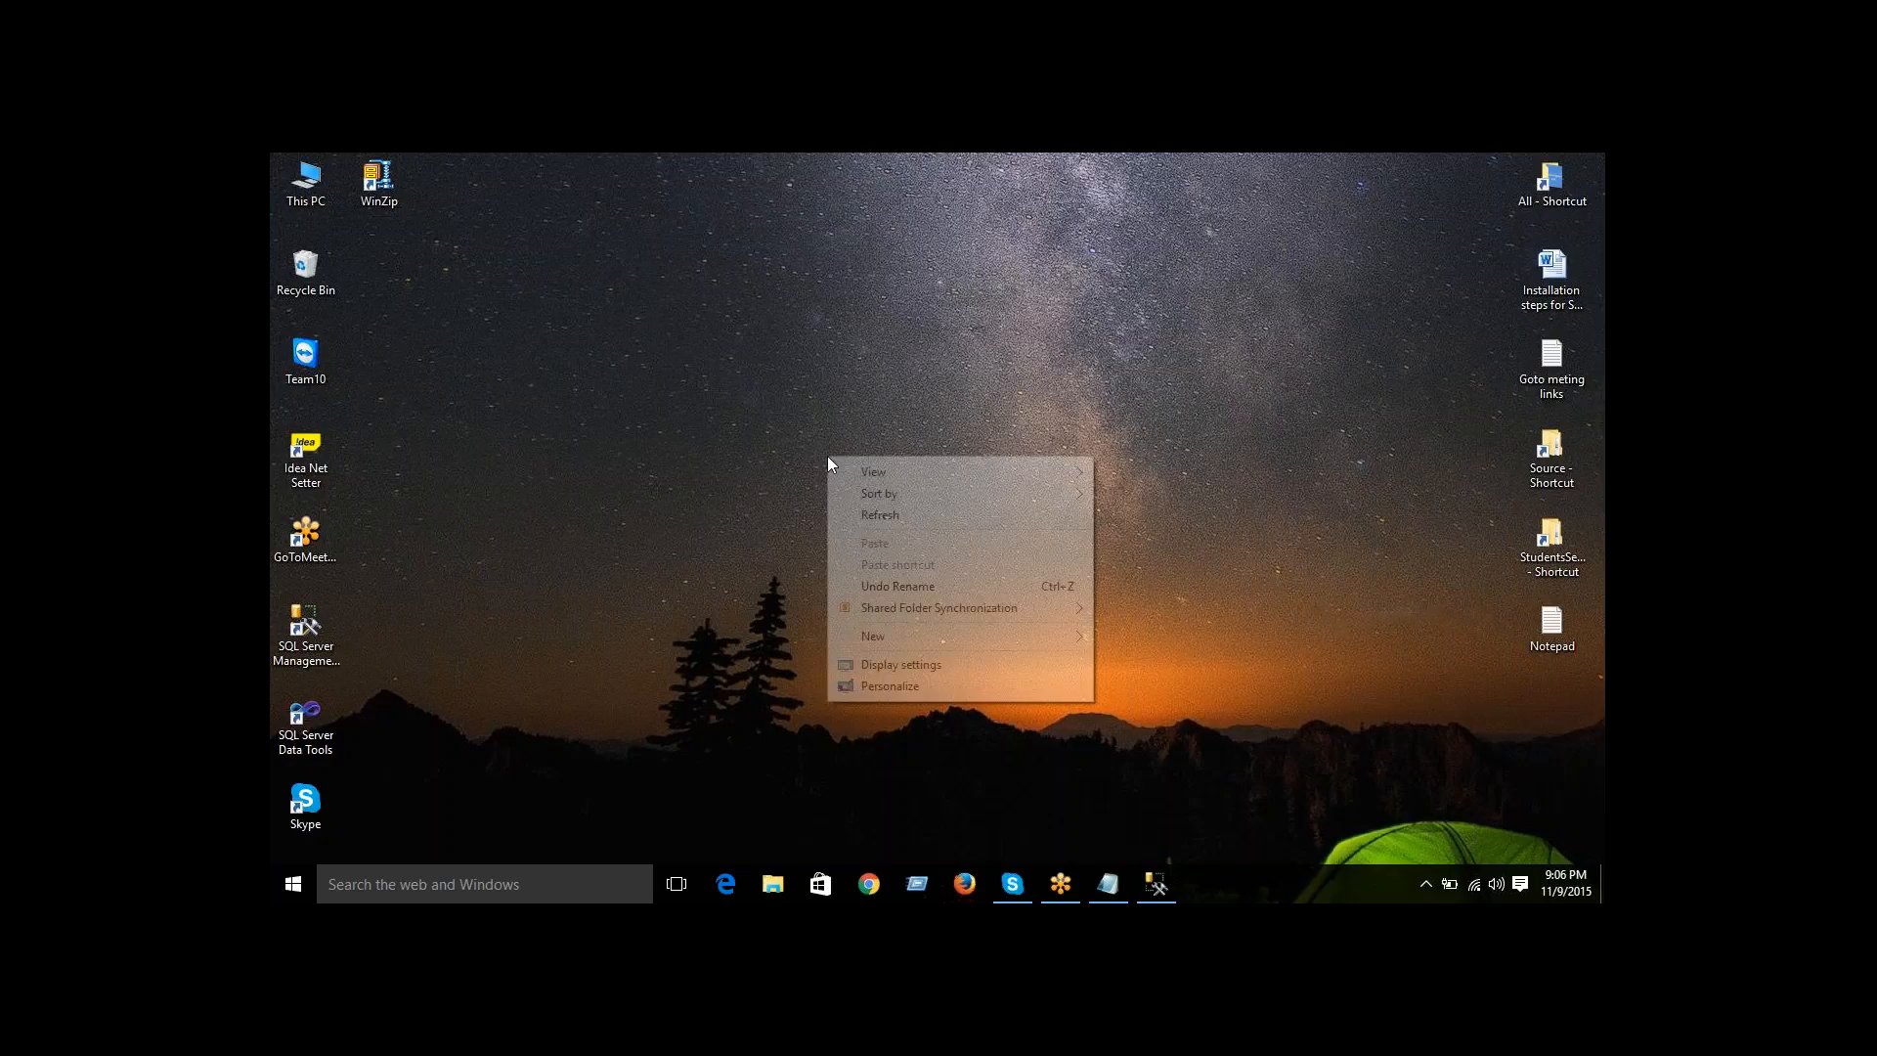
click(881, 525)
click(1155, 884)
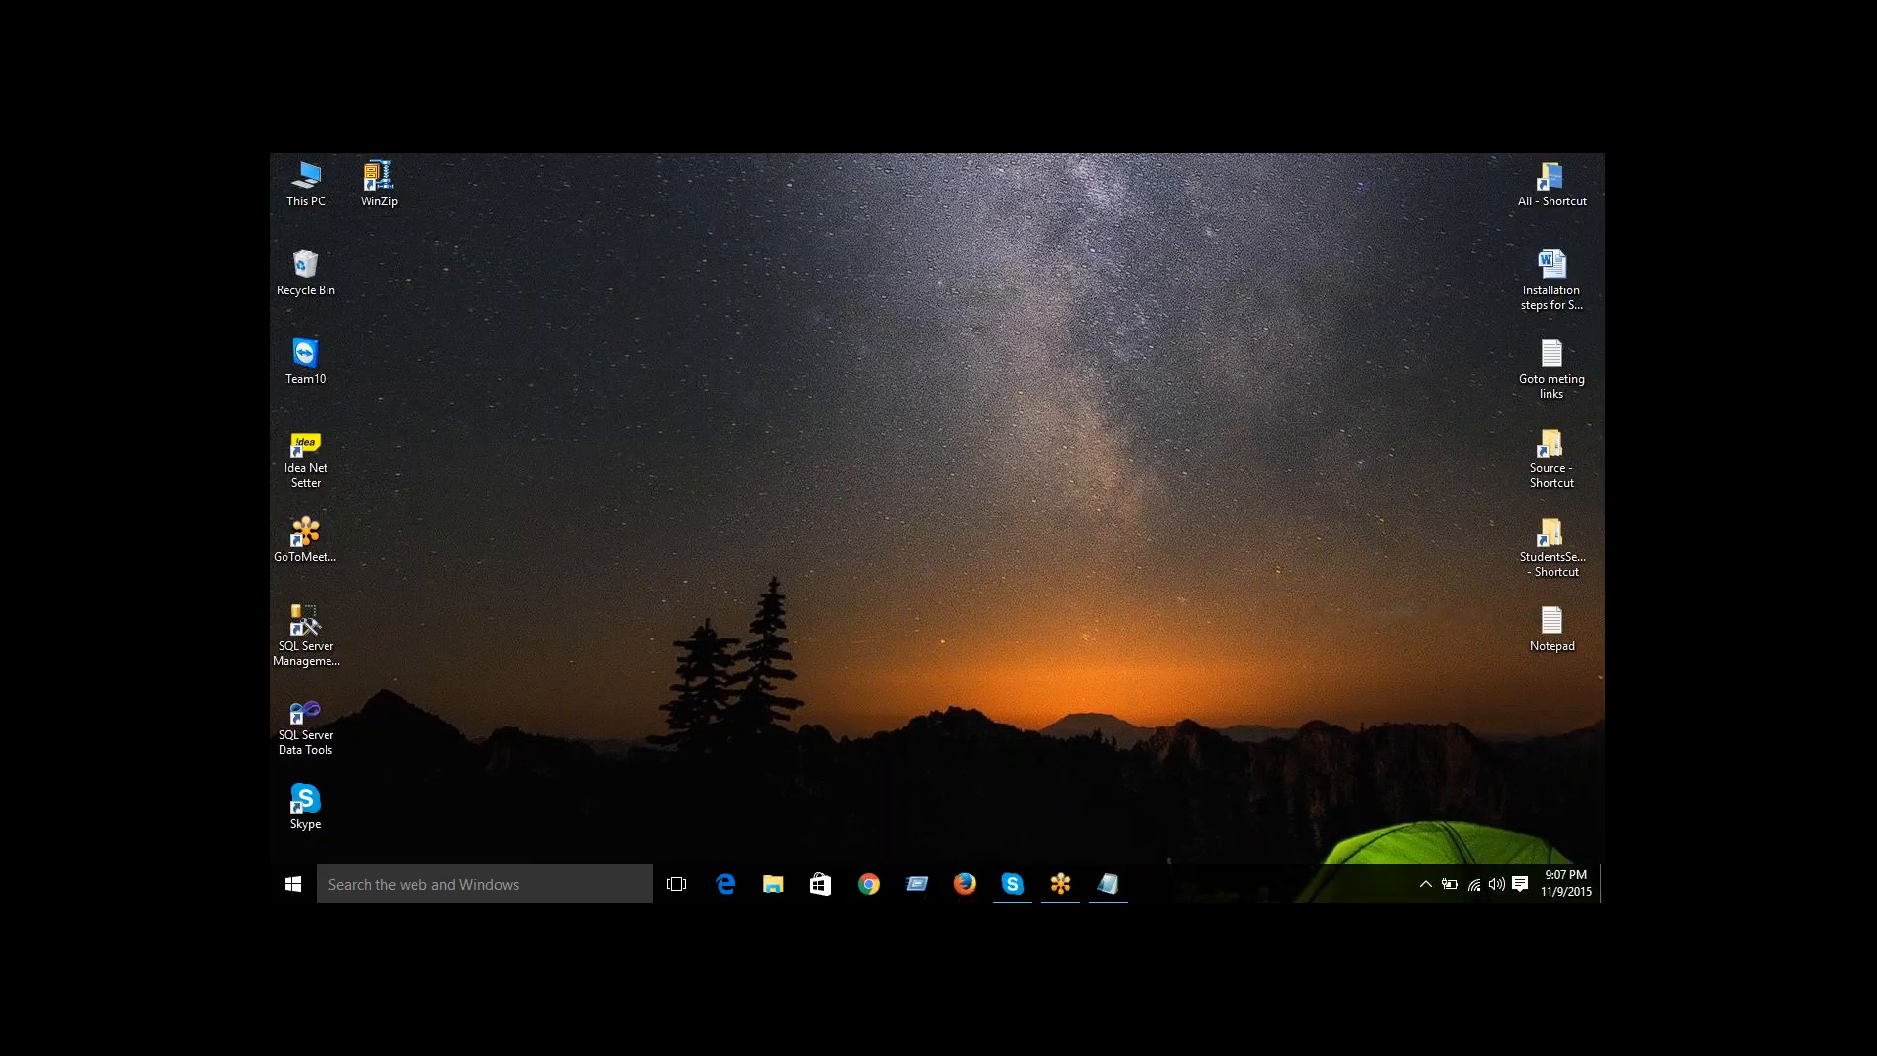
- Examine the memory performance, startup programs and services in Task Manager, and close it
key(ctrl+shift+Escape)
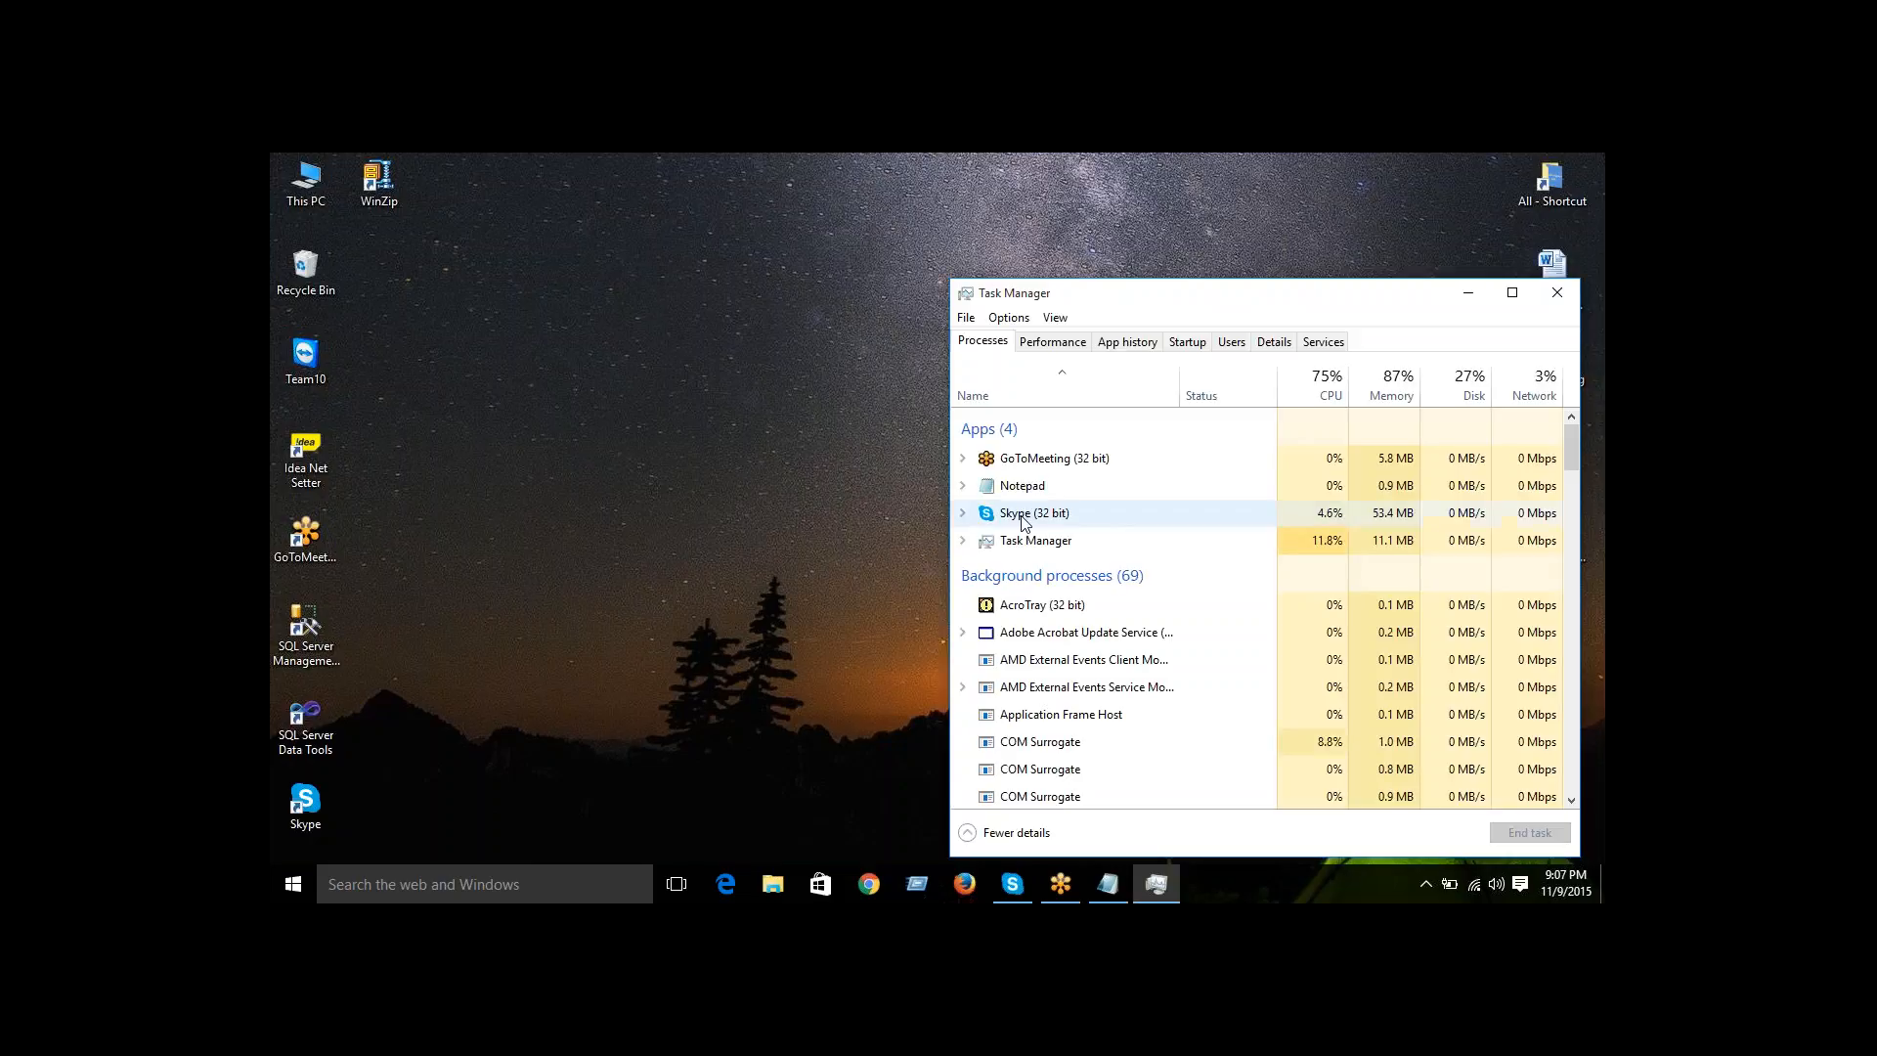
click(1076, 351)
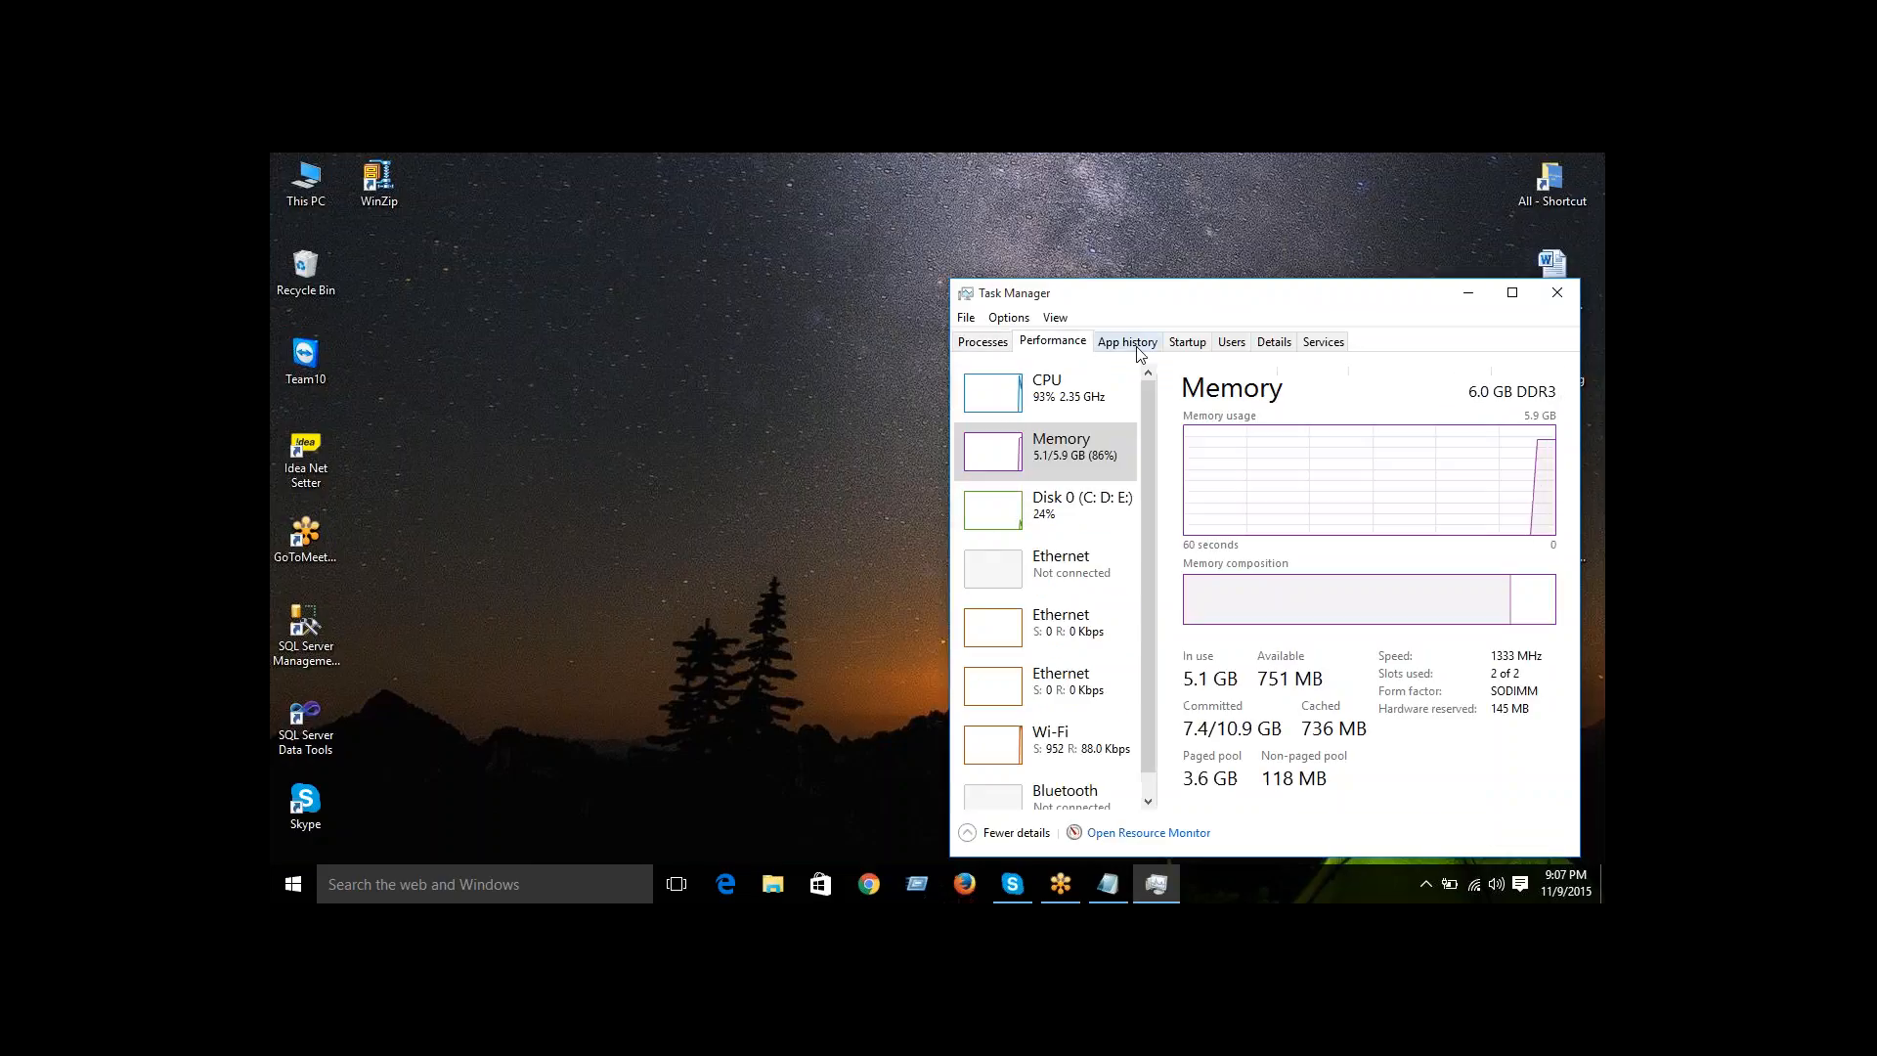
click(1134, 350)
click(1205, 348)
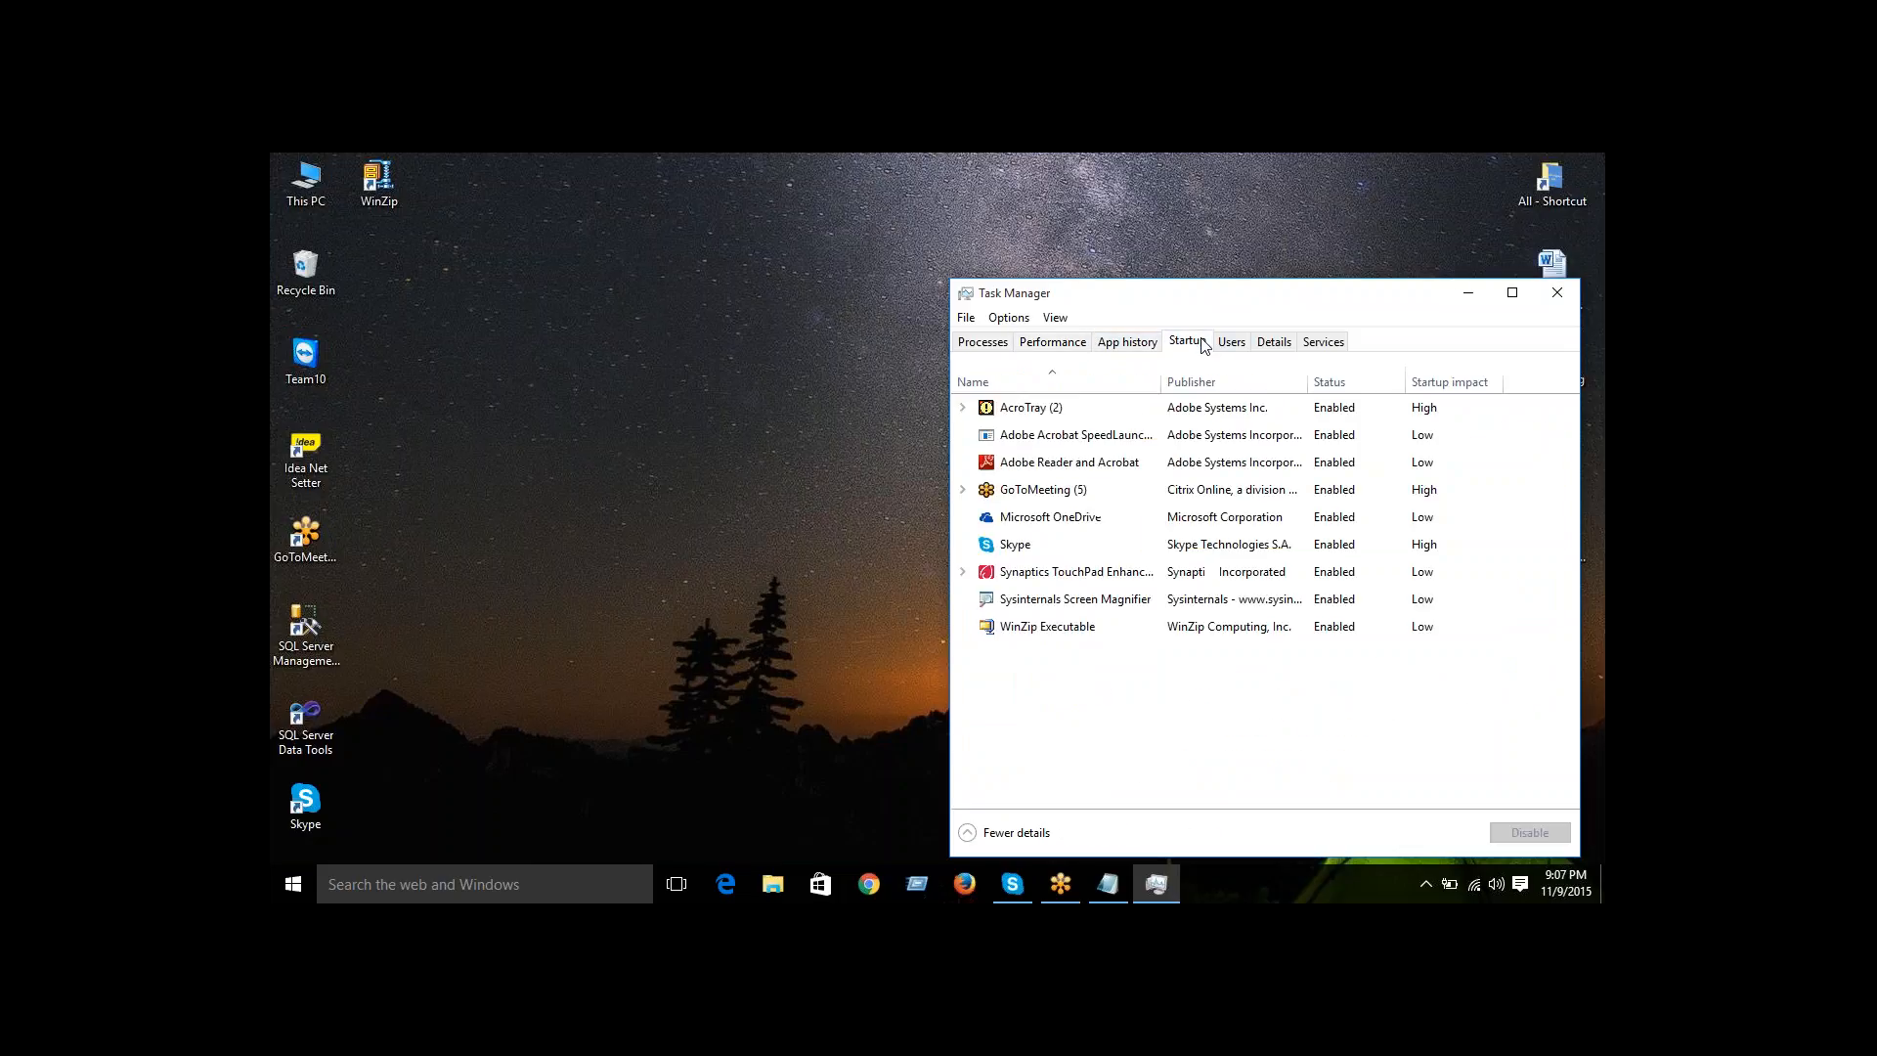
click(1272, 346)
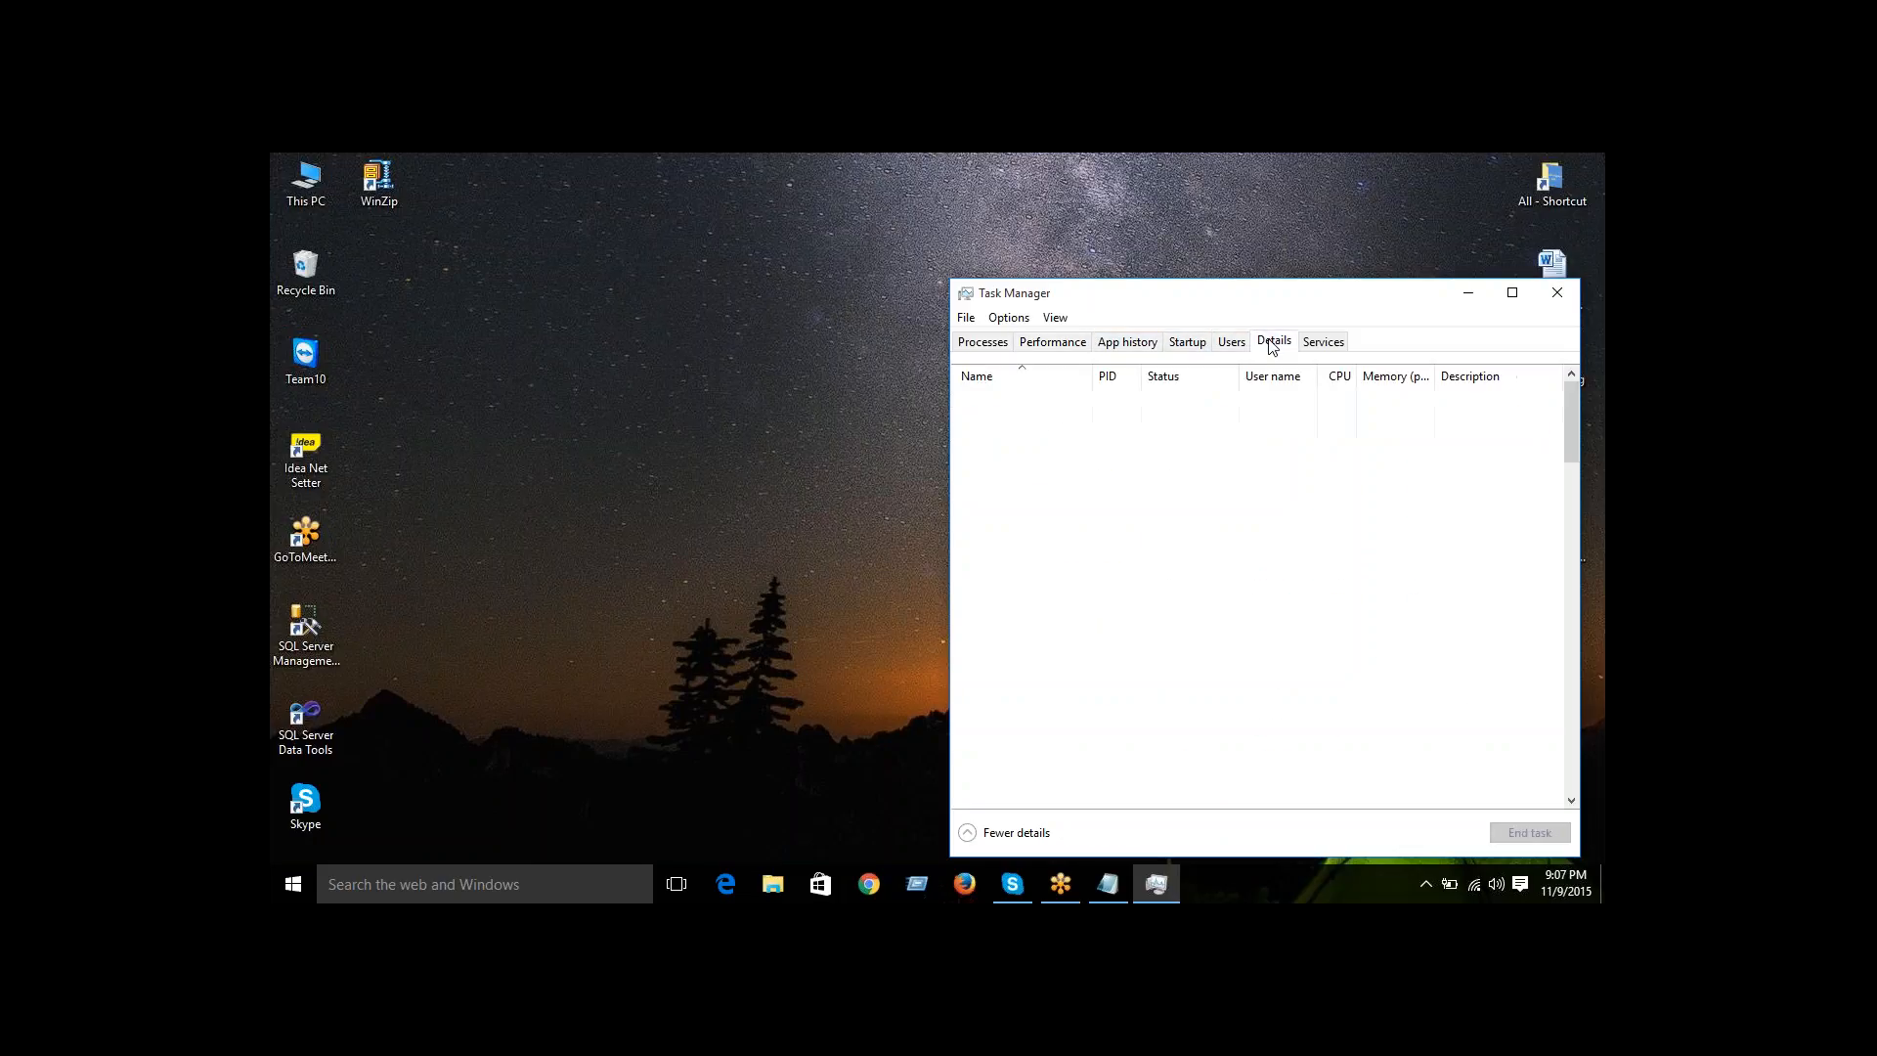
click(1324, 344)
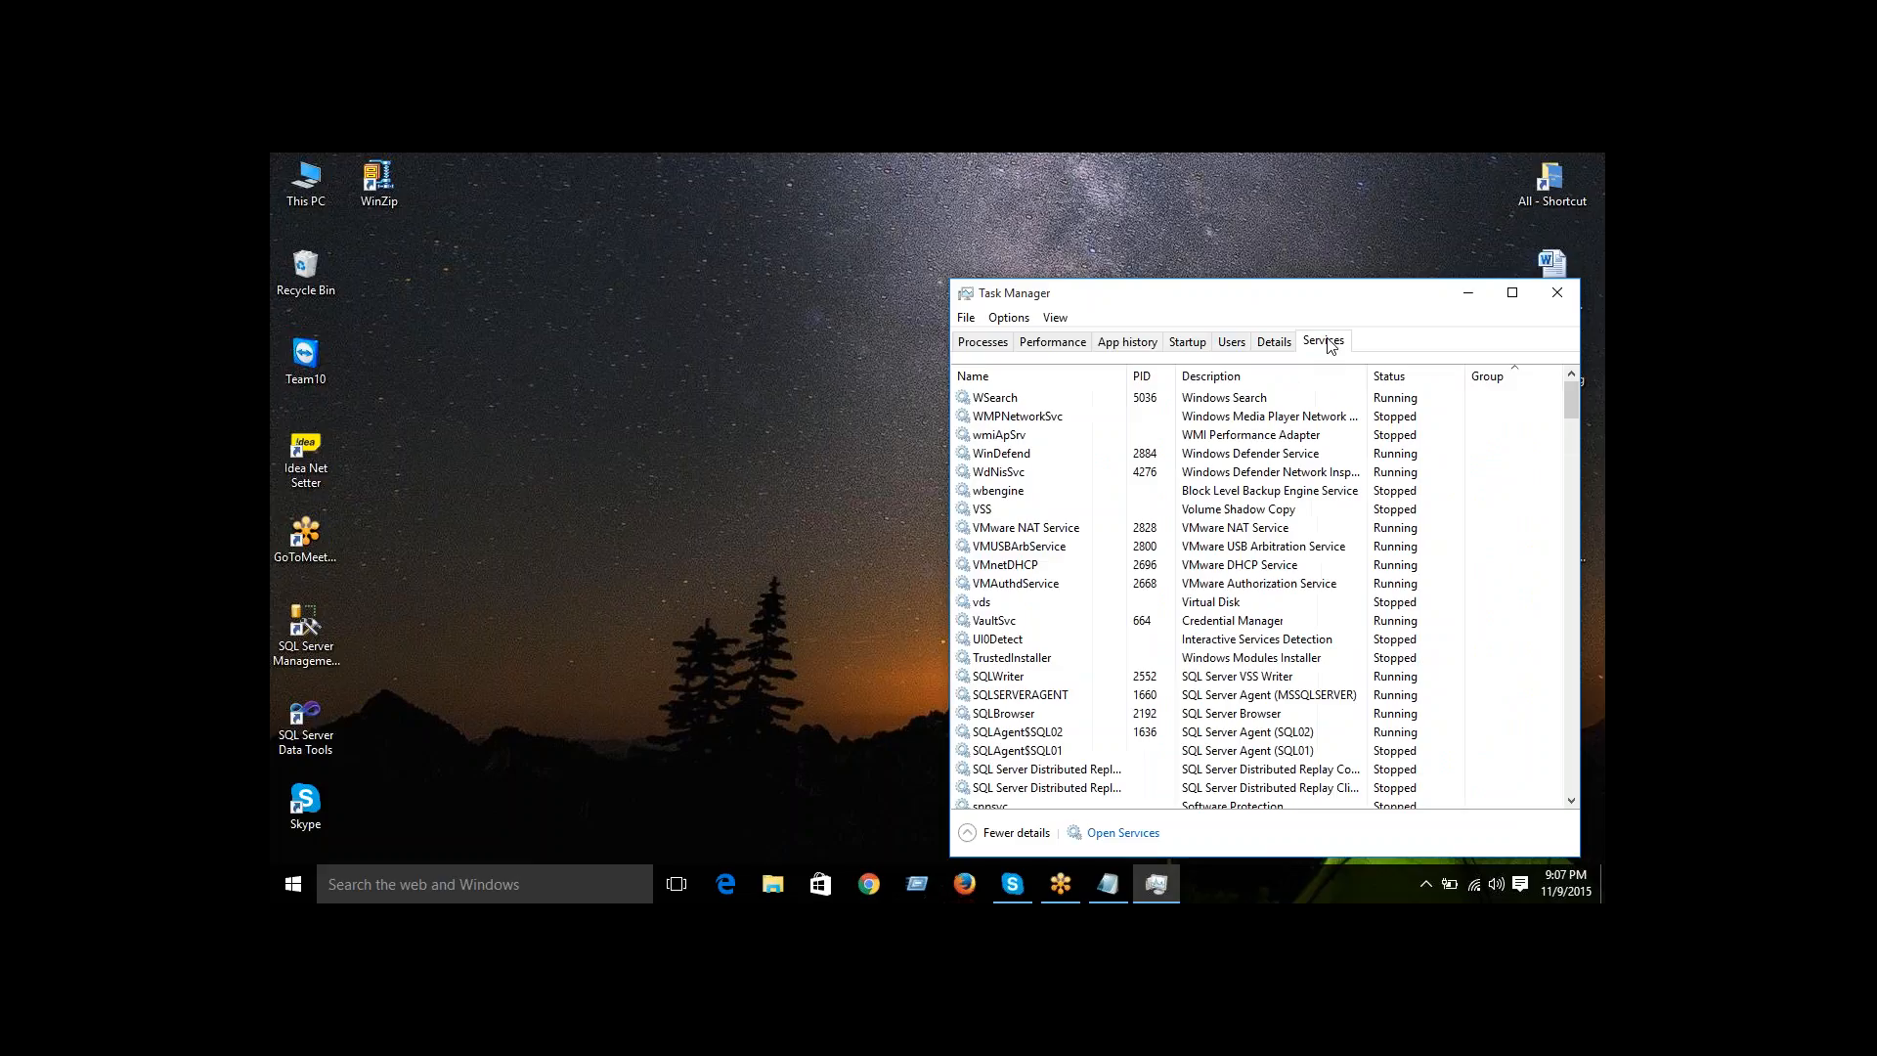
click(1569, 303)
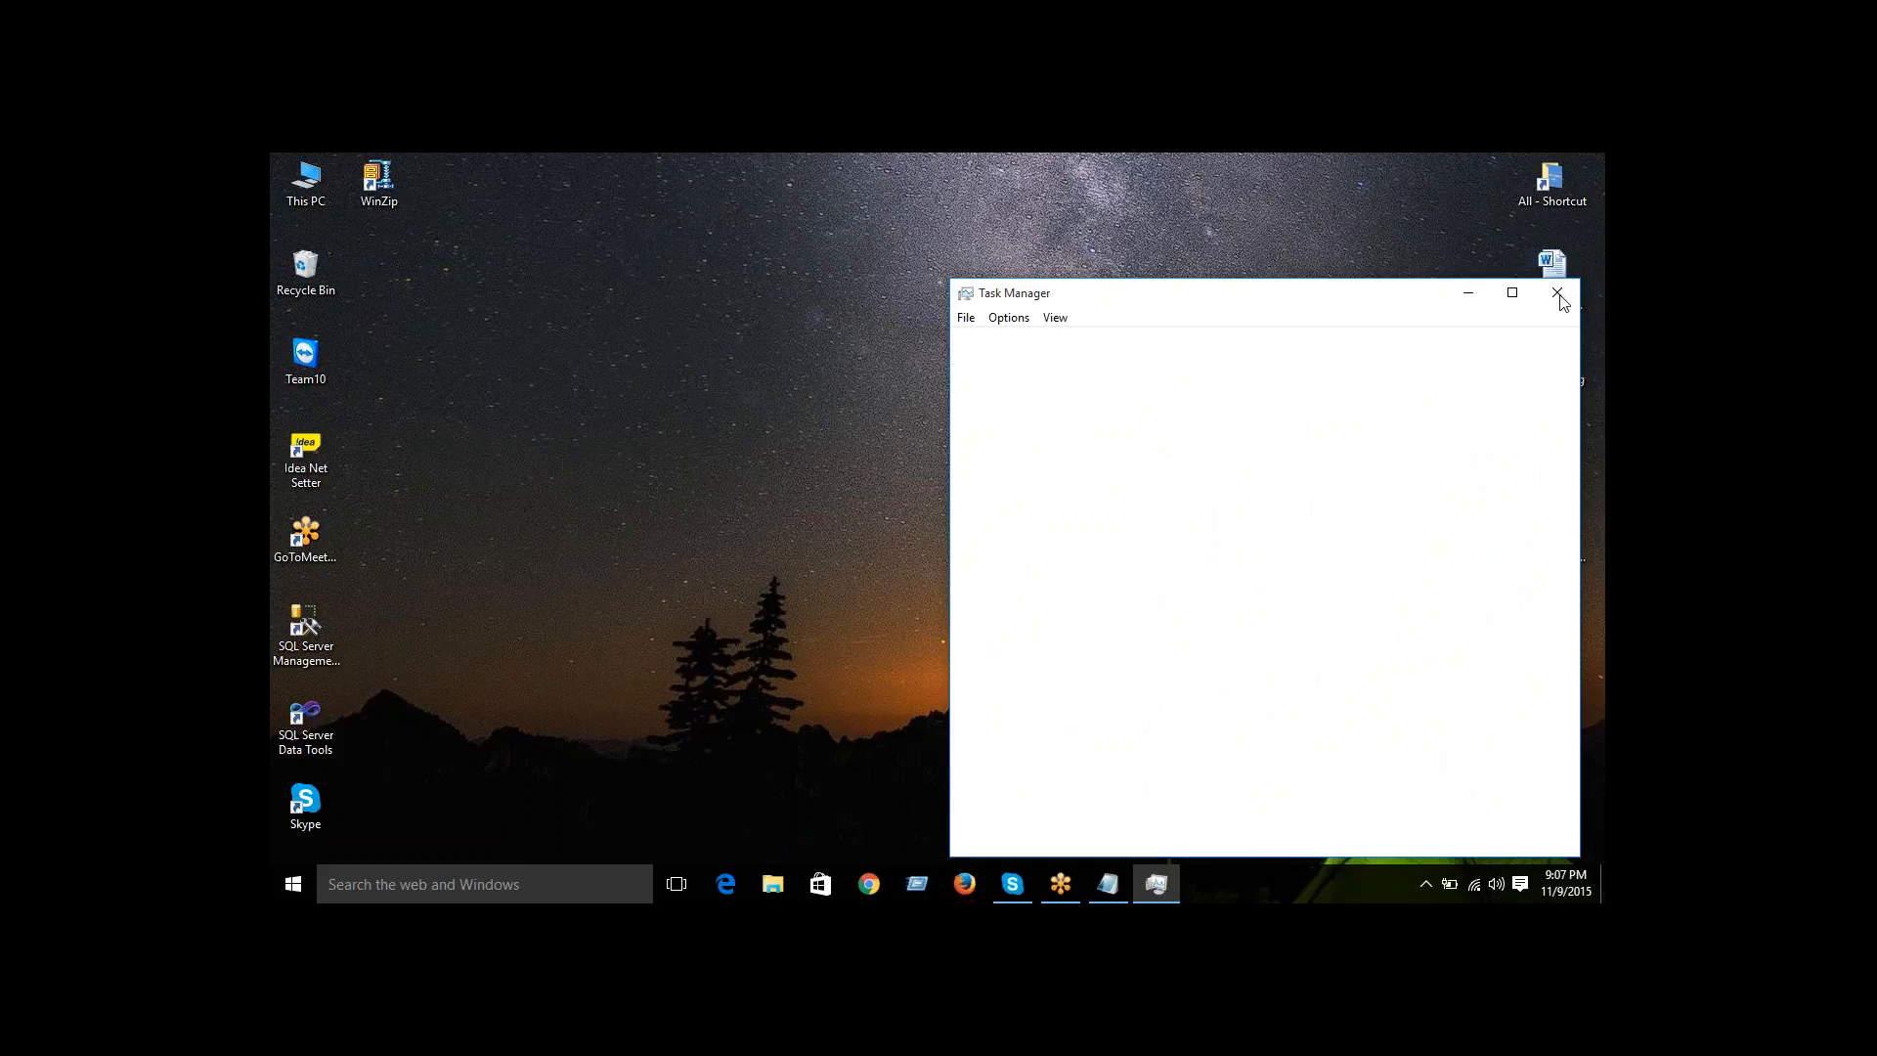
- Refresh the desktop twice with all the closed windows out of the way
right_click(553, 569)
click(593, 624)
right_click(538, 500)
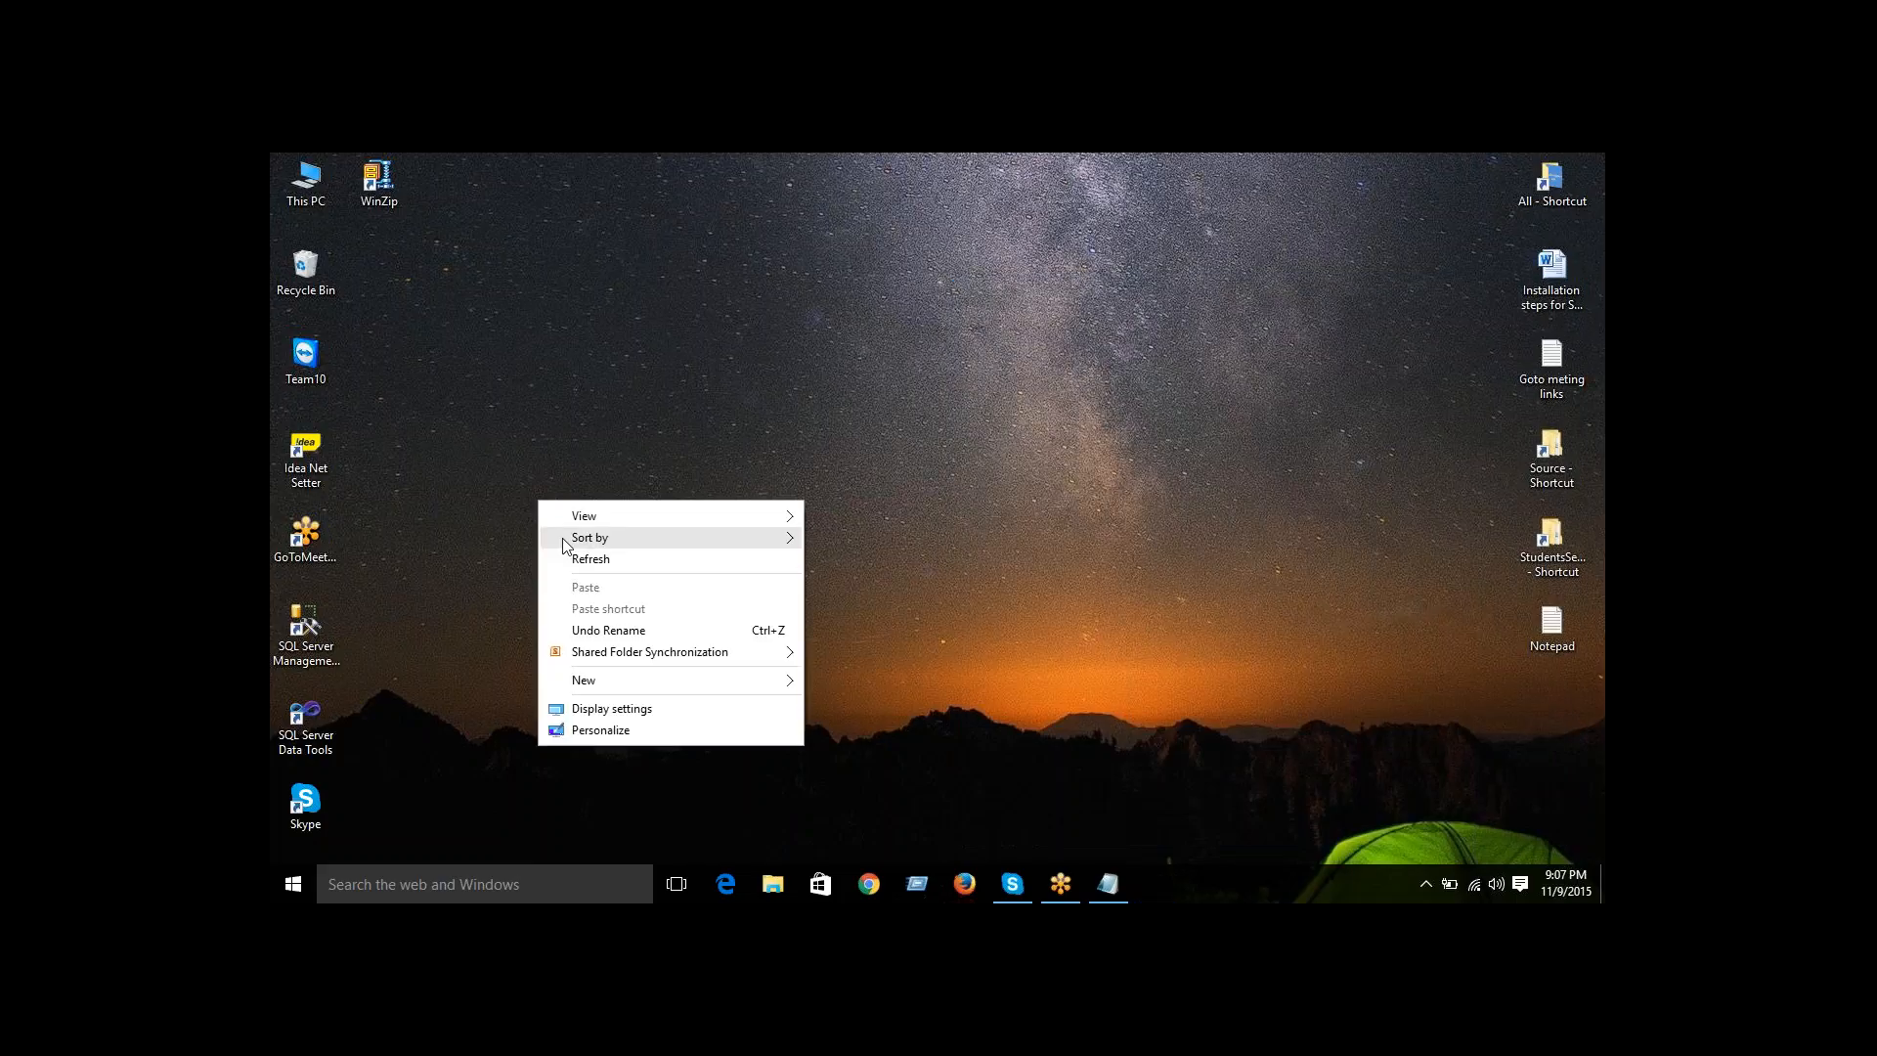
click(571, 565)
- Start SQL Server Management Studio as administrator and connect to the VENU database engine using Windows Authentication
right_click(331, 649)
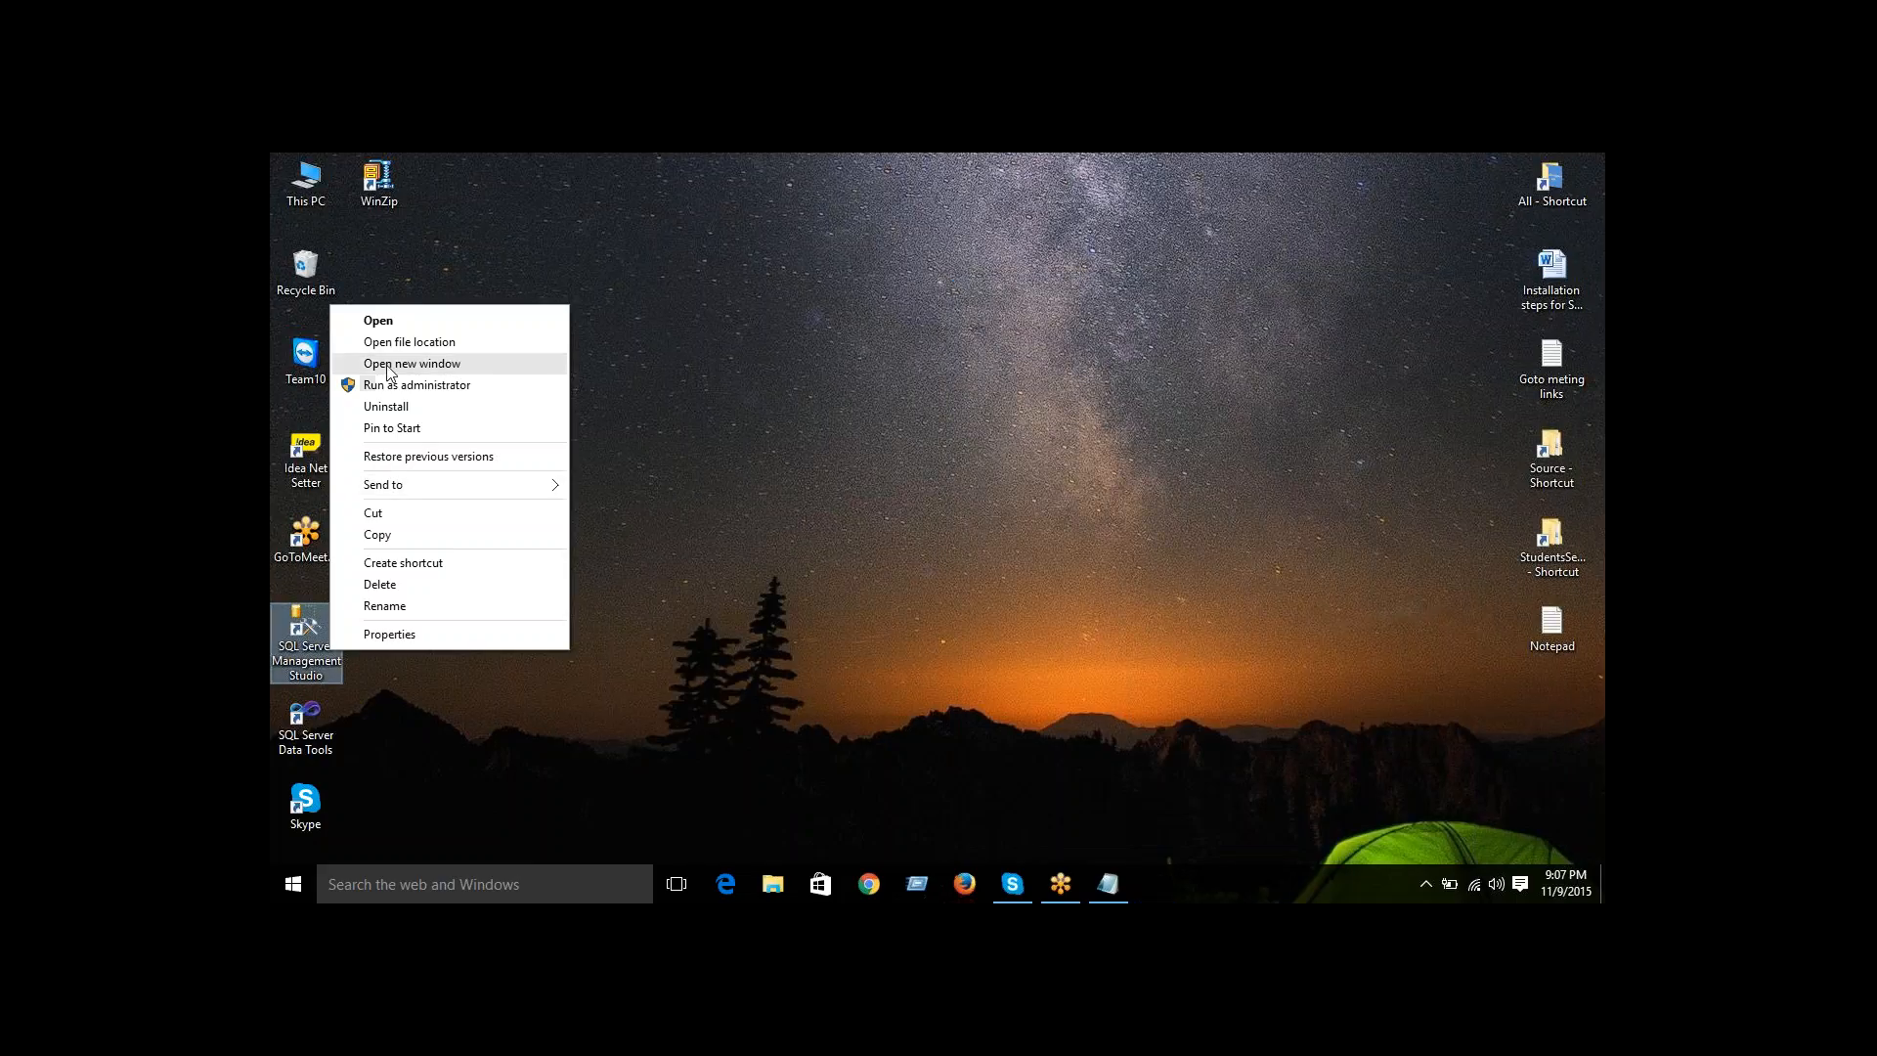
click(411, 385)
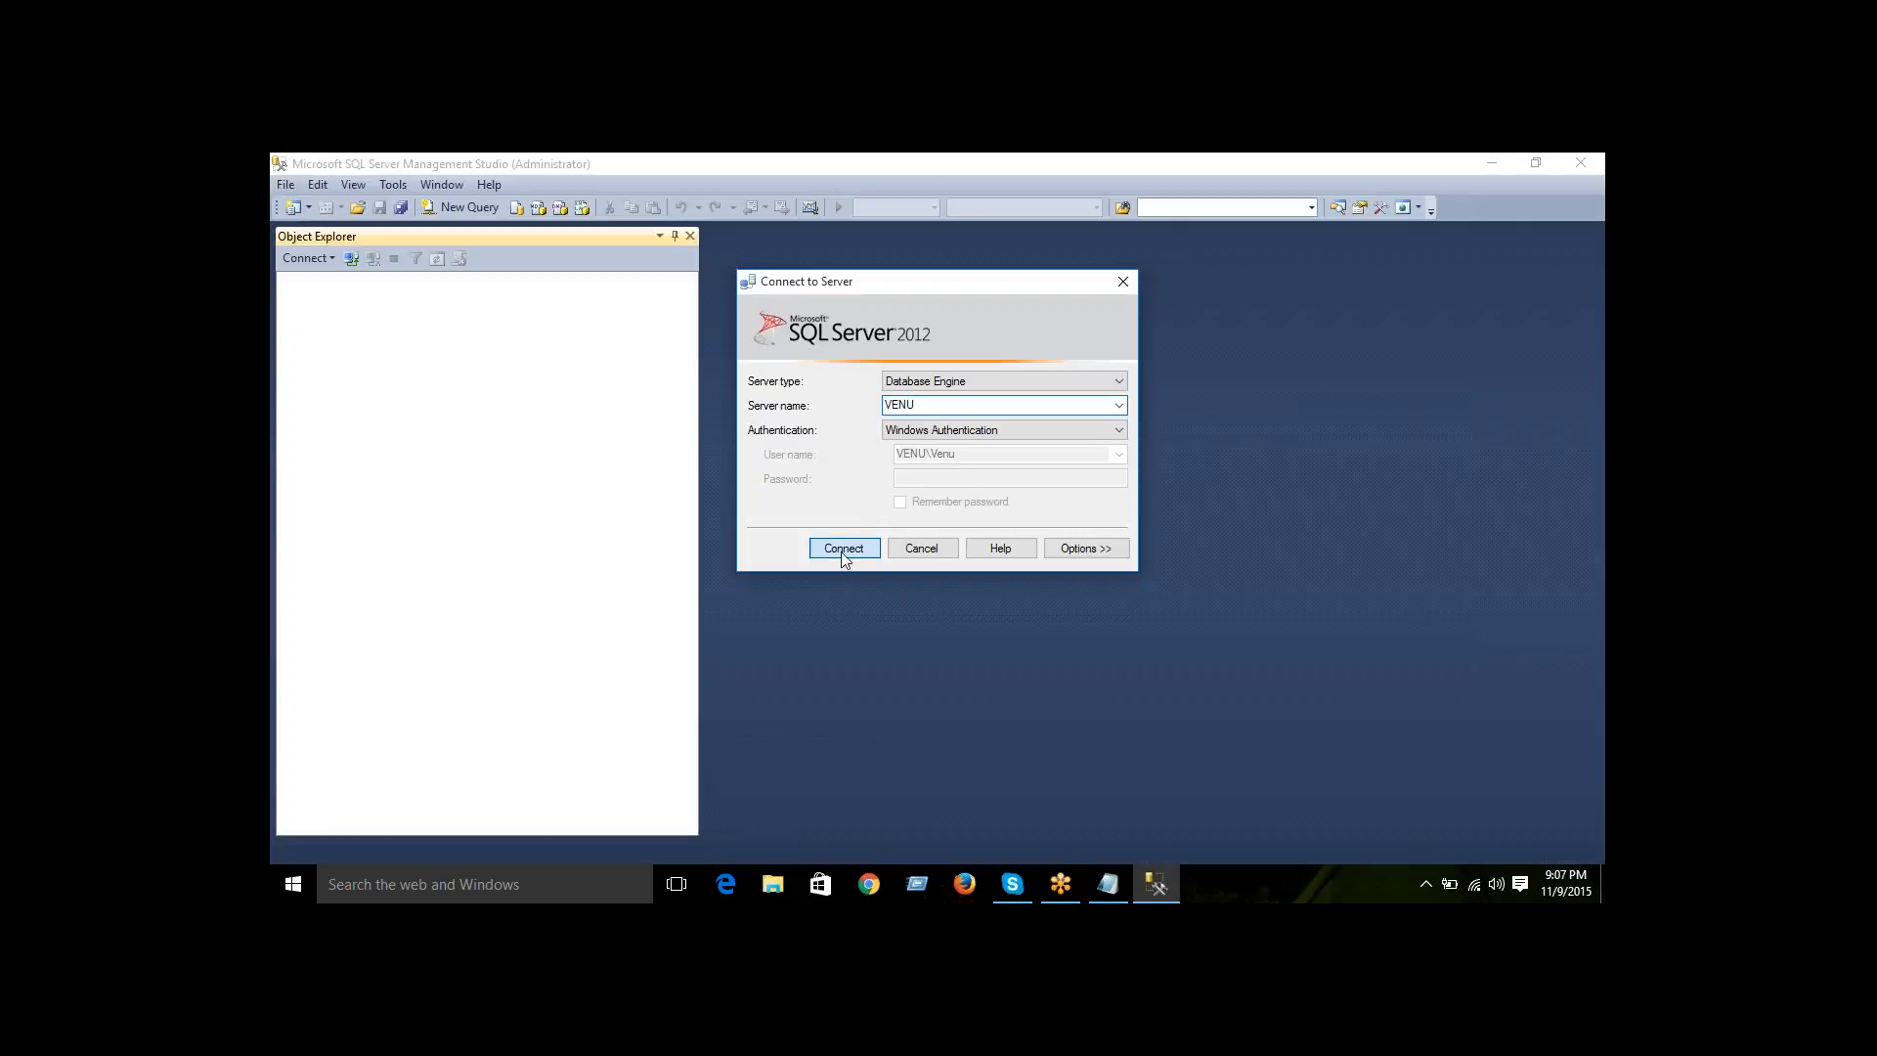
click(843, 554)
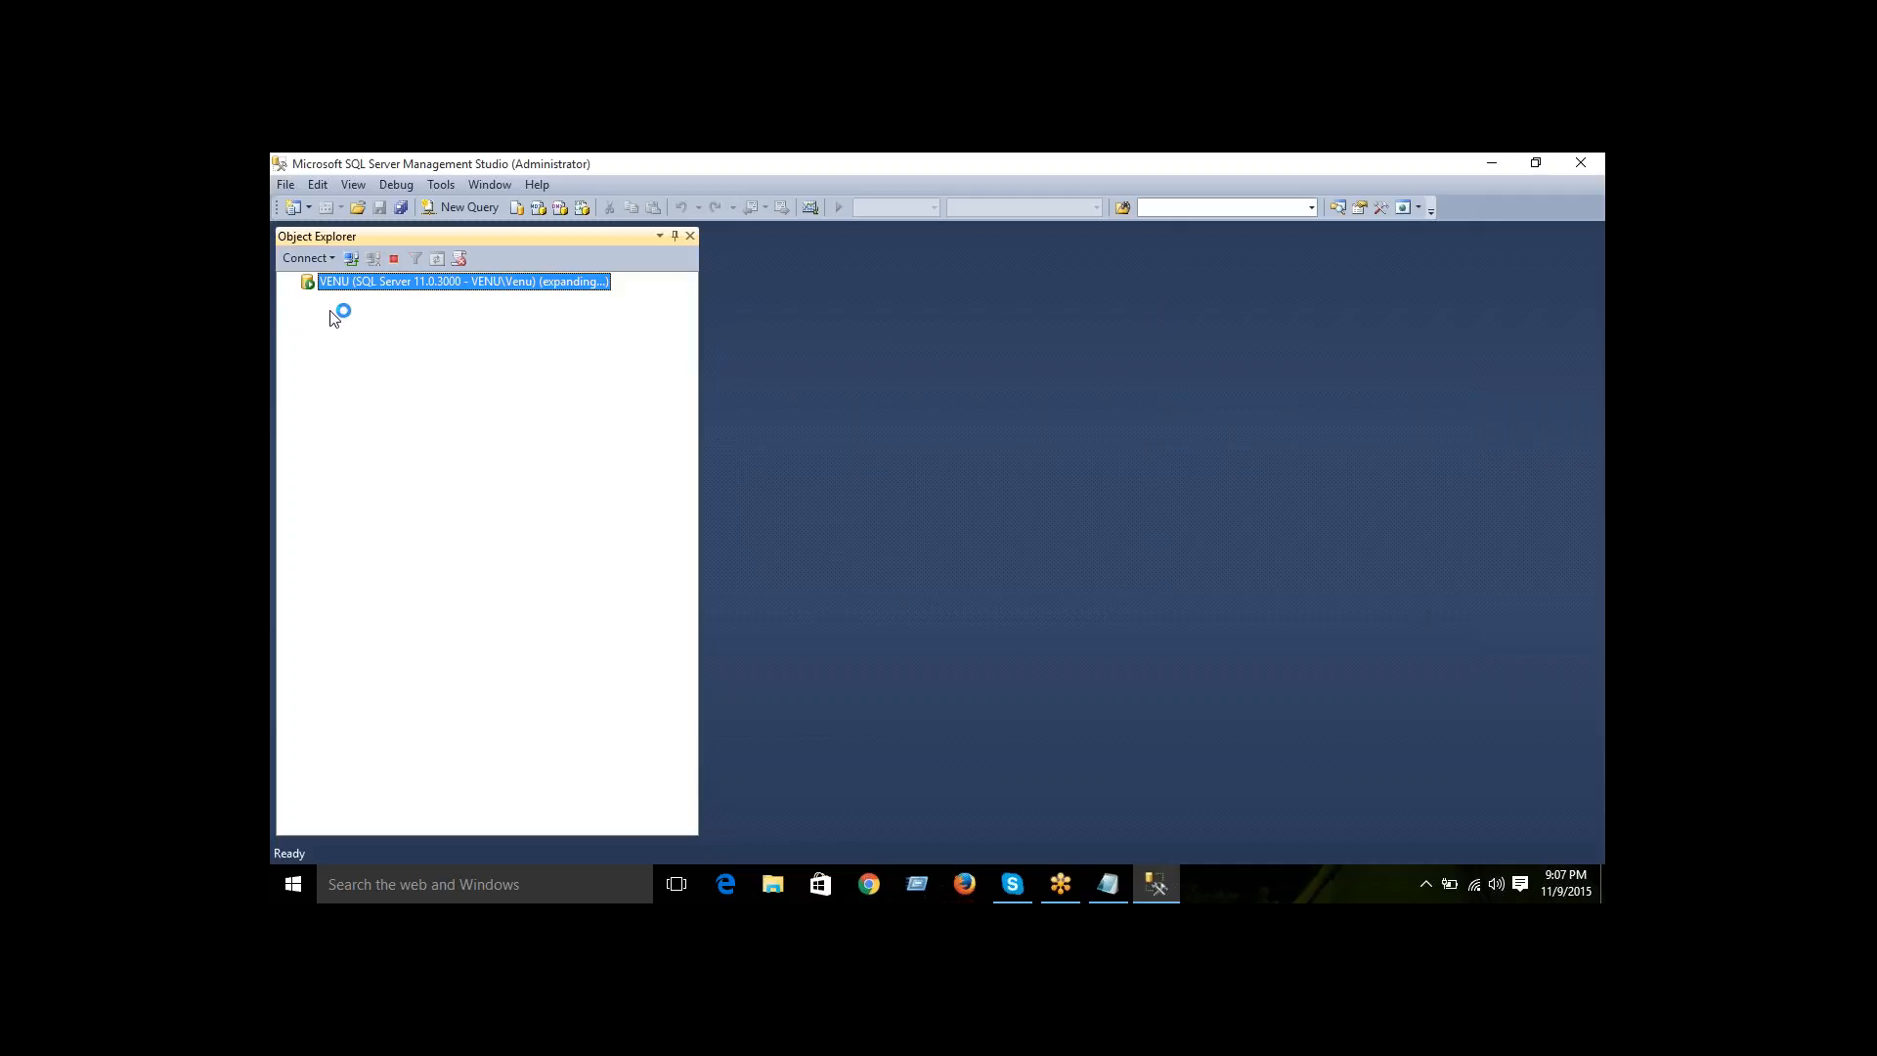
- Expand the ALIDB database's tables and select dbo.Firstpackagetbl, leaving no blank table designer open
click(308, 300)
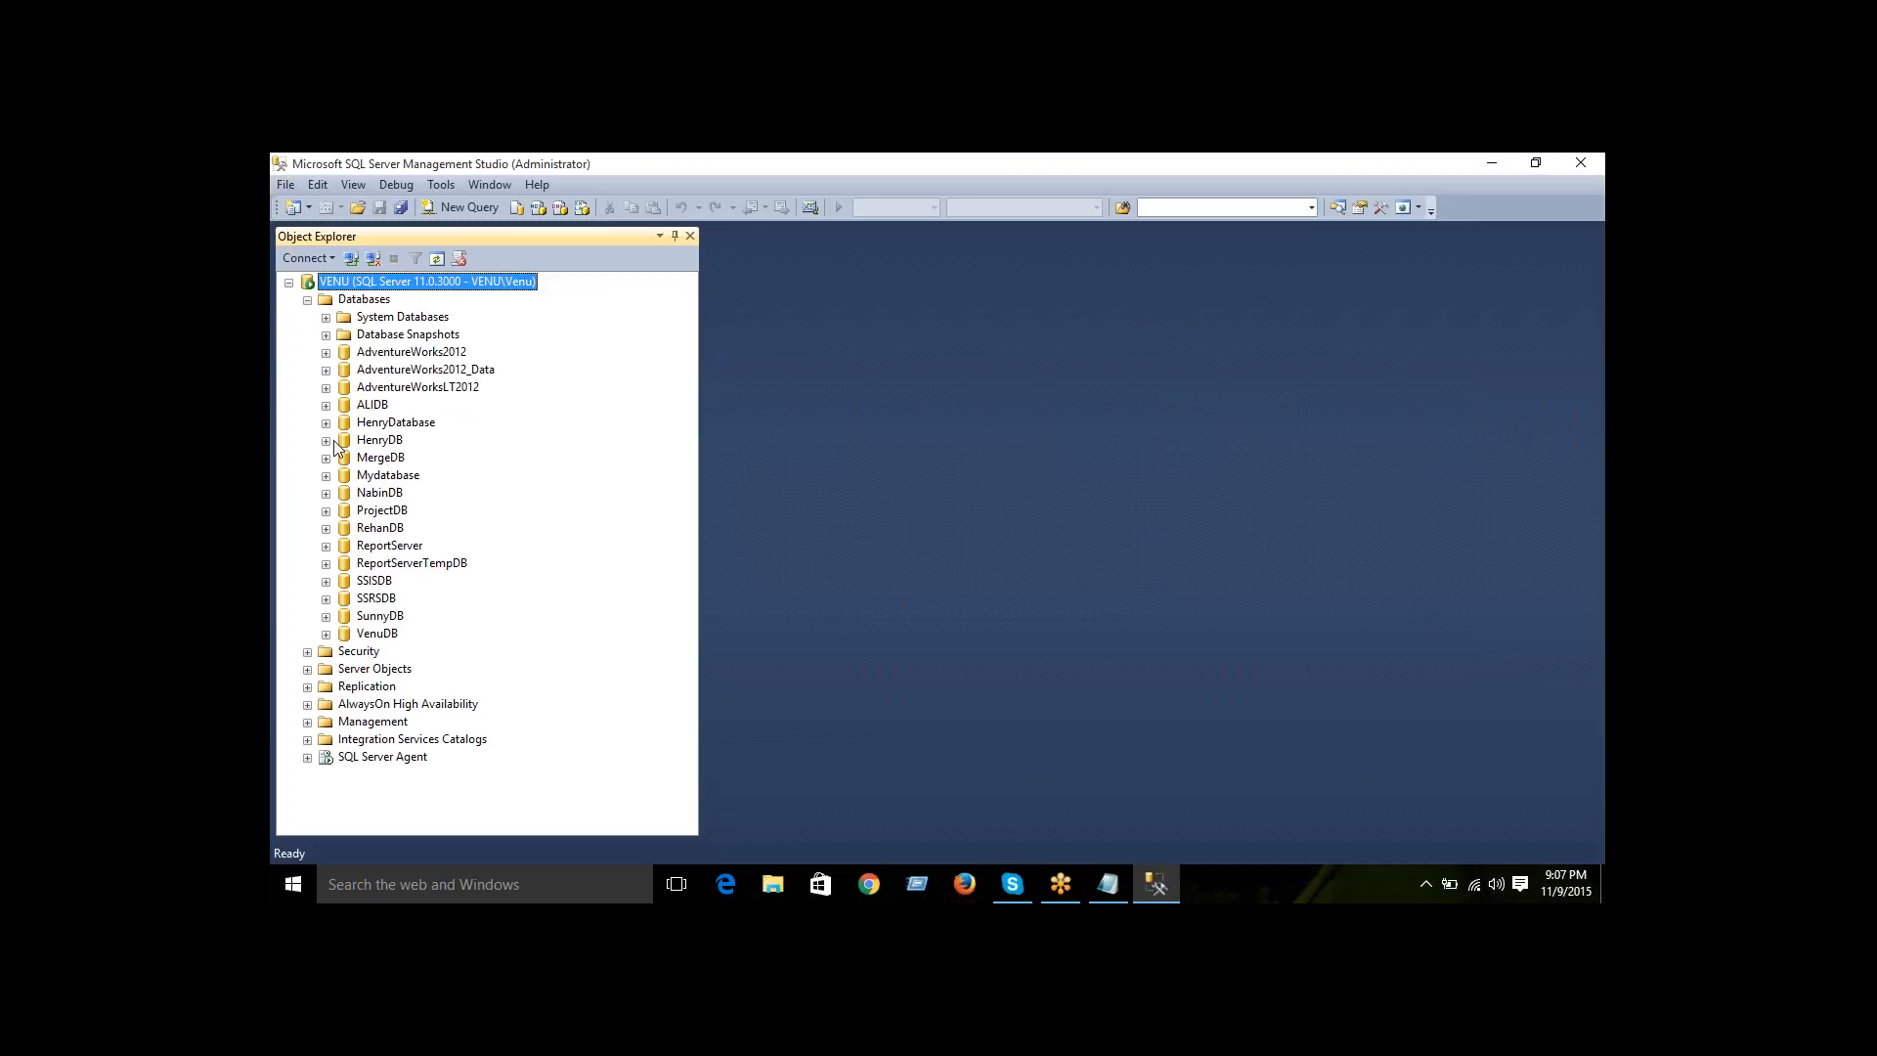
click(325, 404)
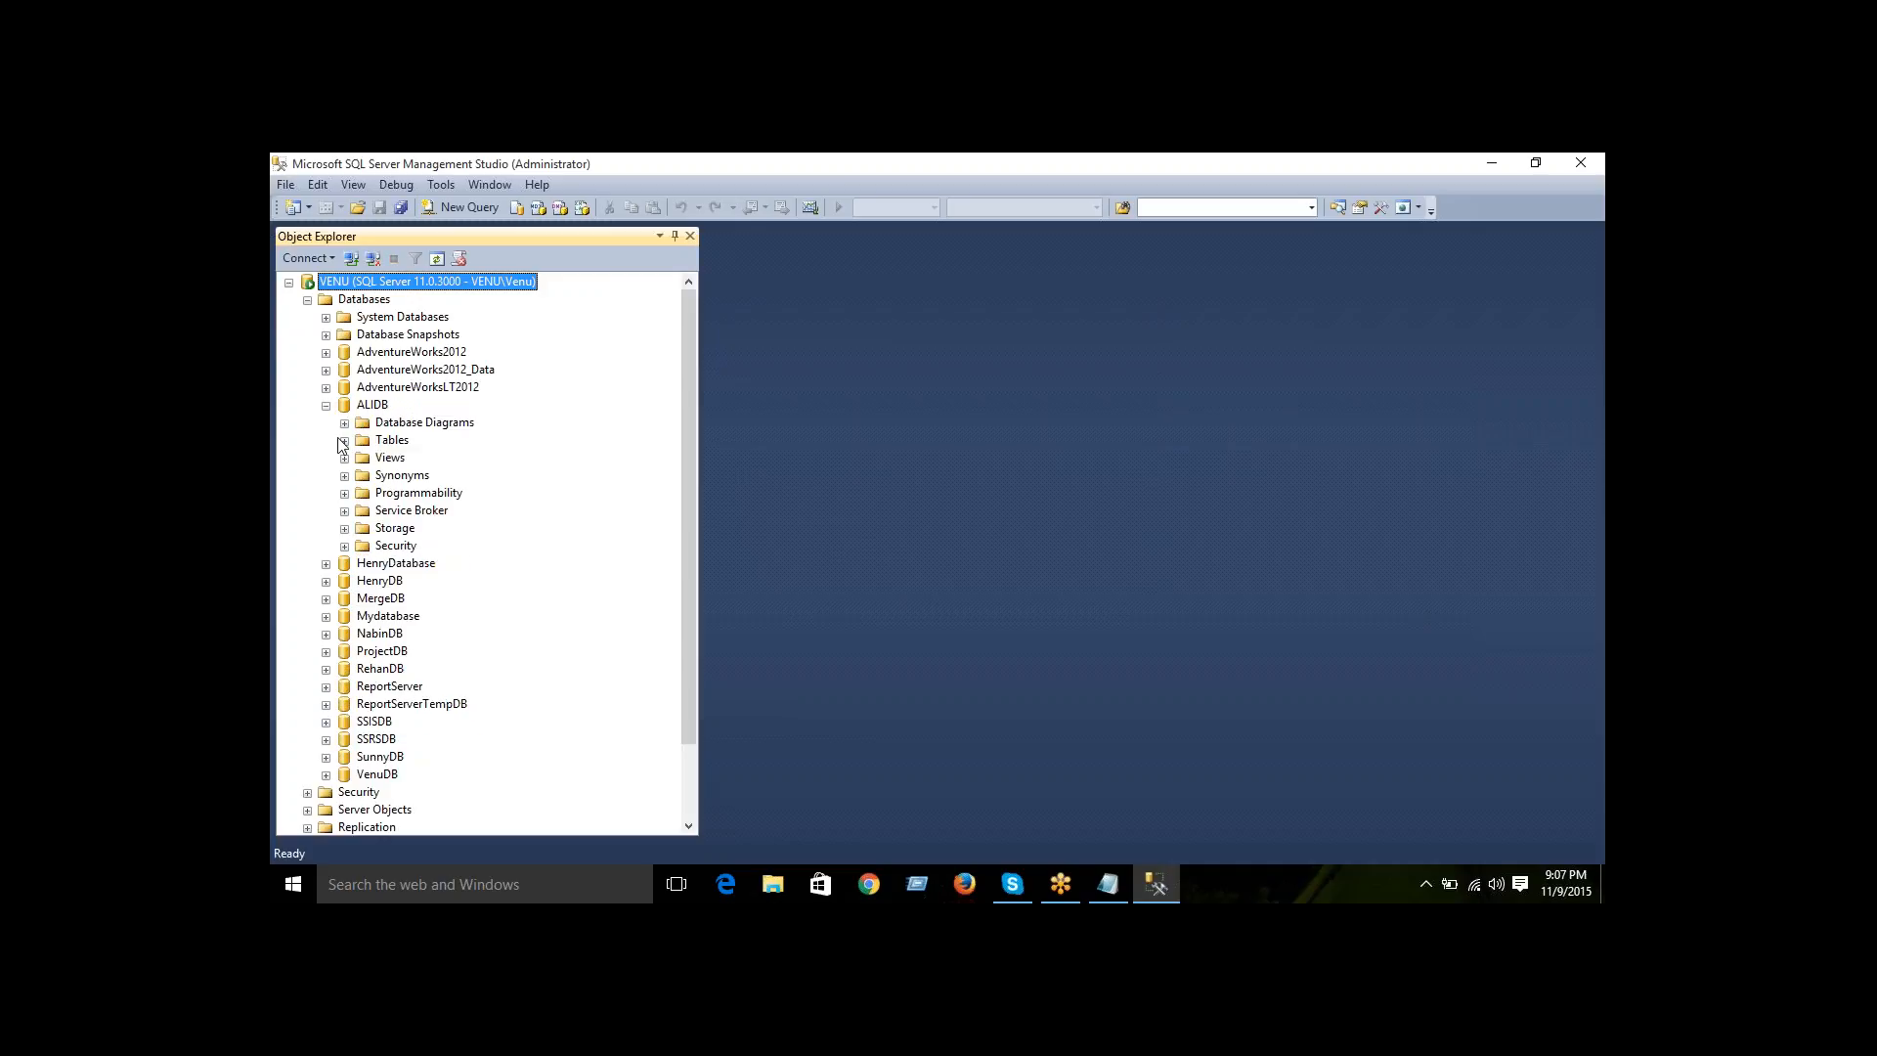
click(344, 440)
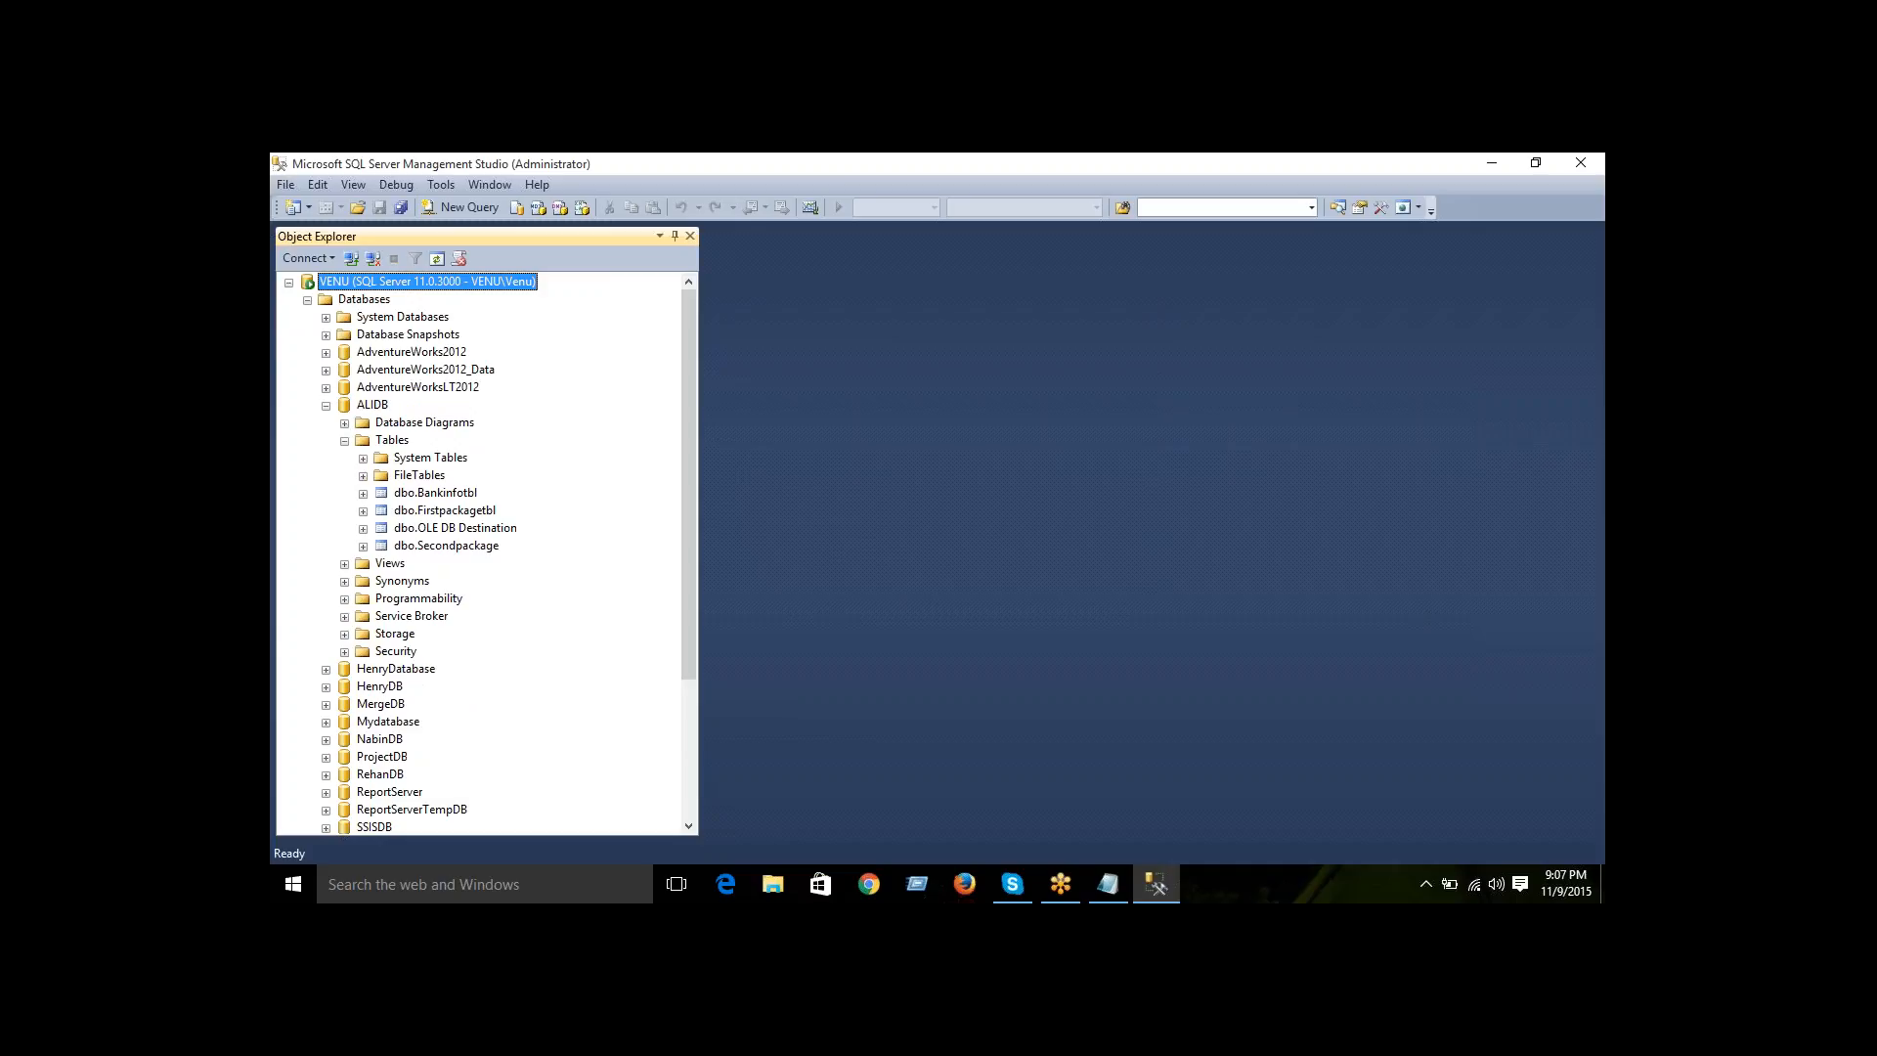
click(462, 511)
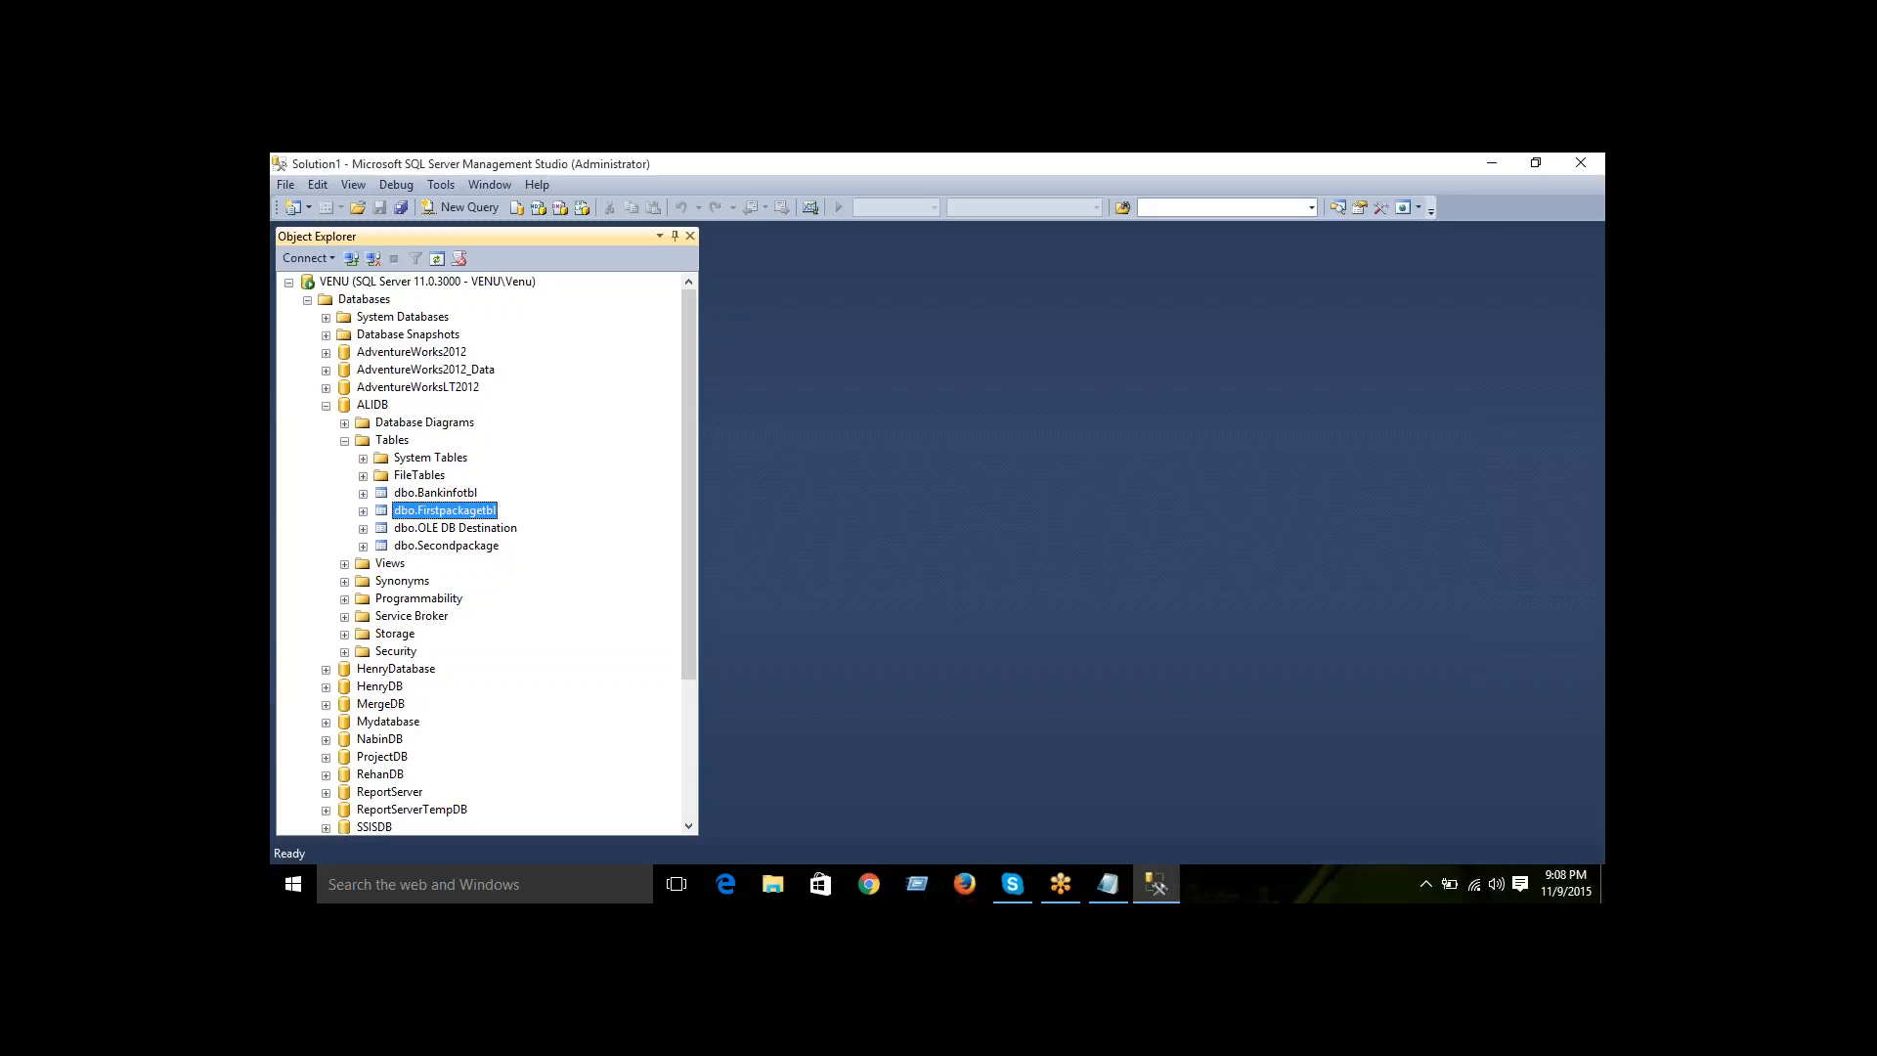
right_click(459, 495)
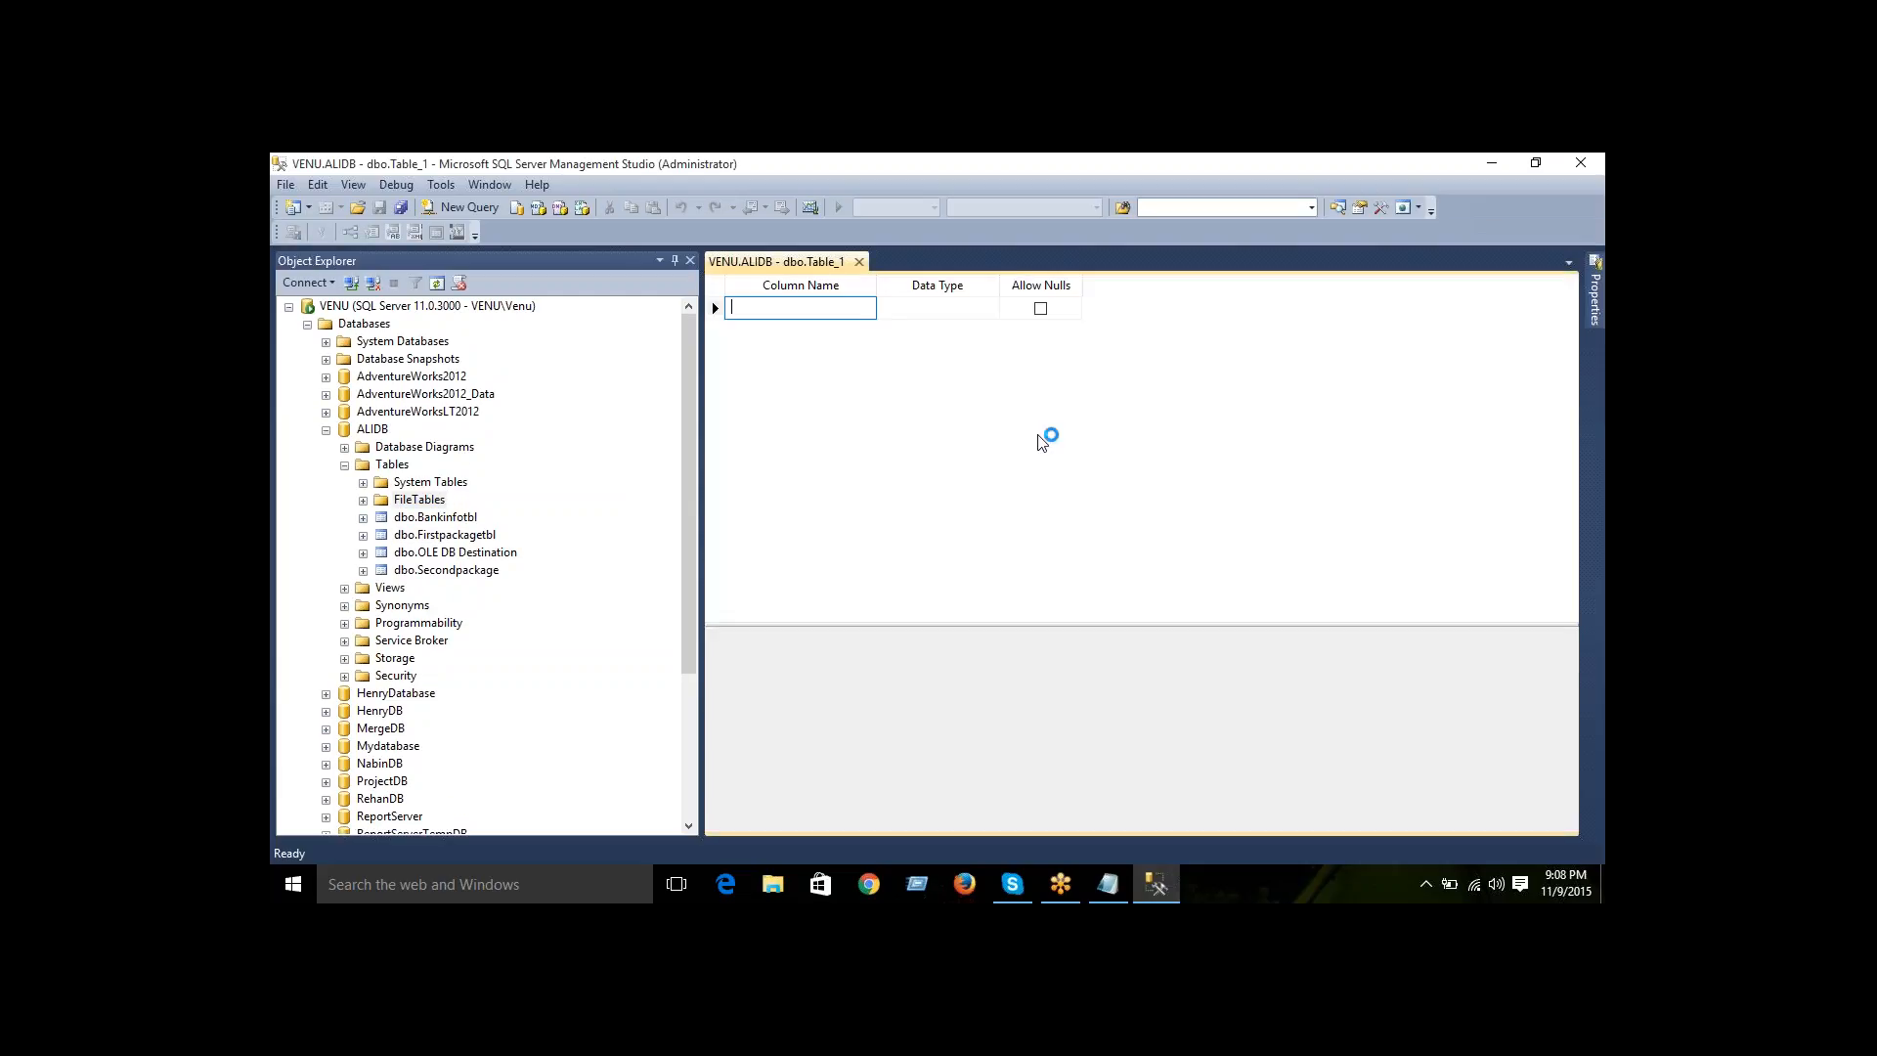
click(858, 262)
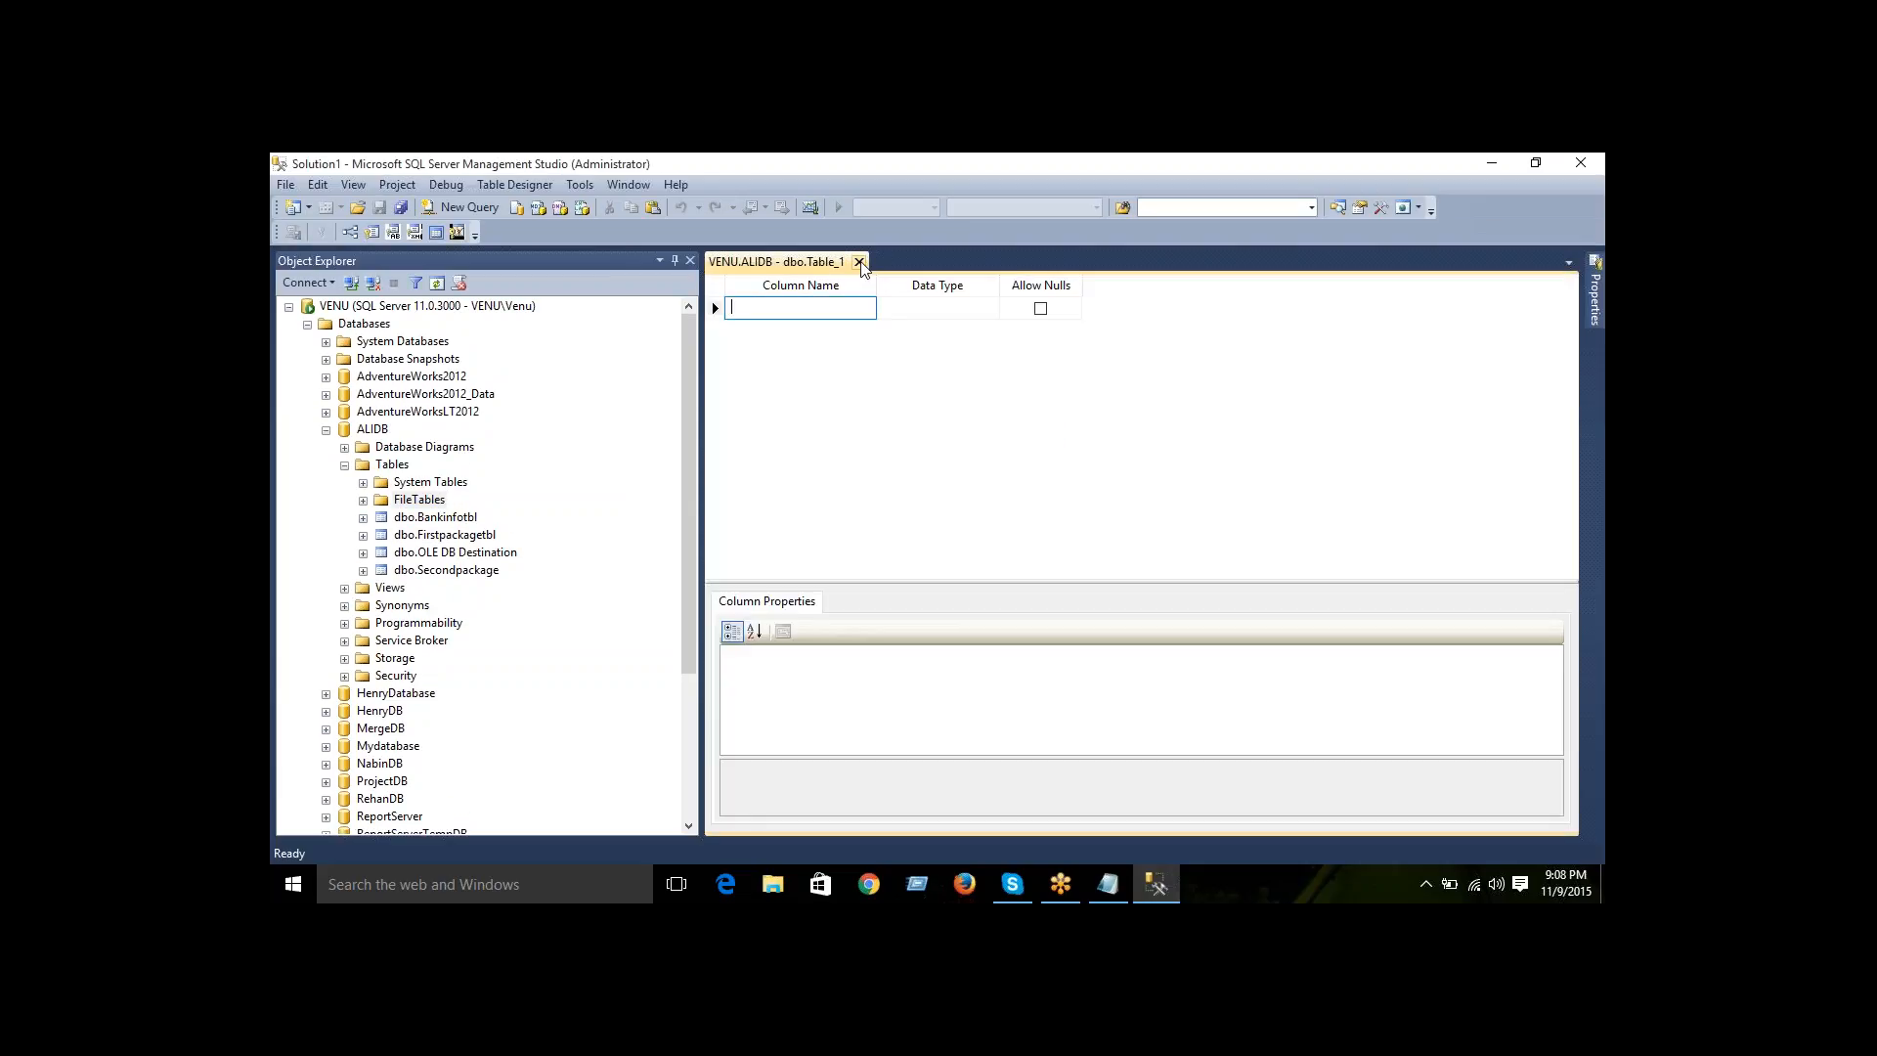
- Expand the ProjectDB database's tables and select dbo.Storeinfo
scroll(459, 570, down, 3)
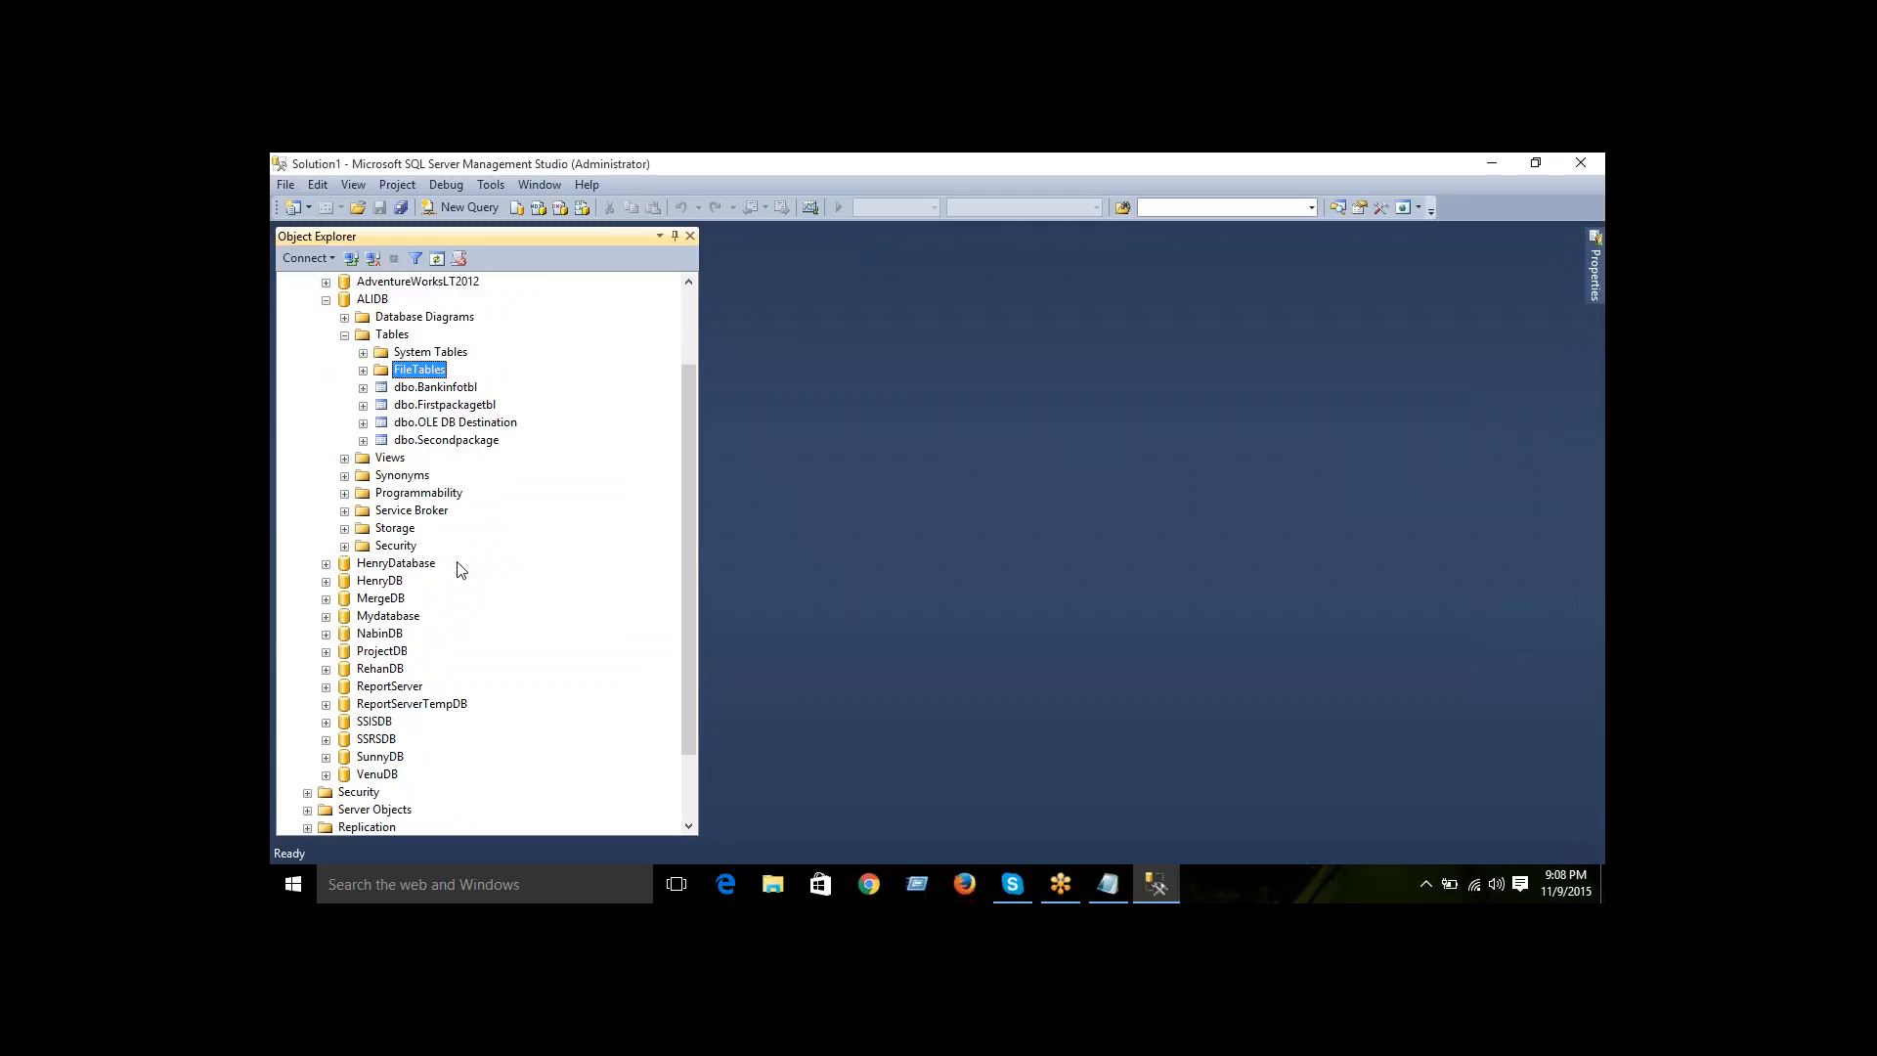
double_click(383, 598)
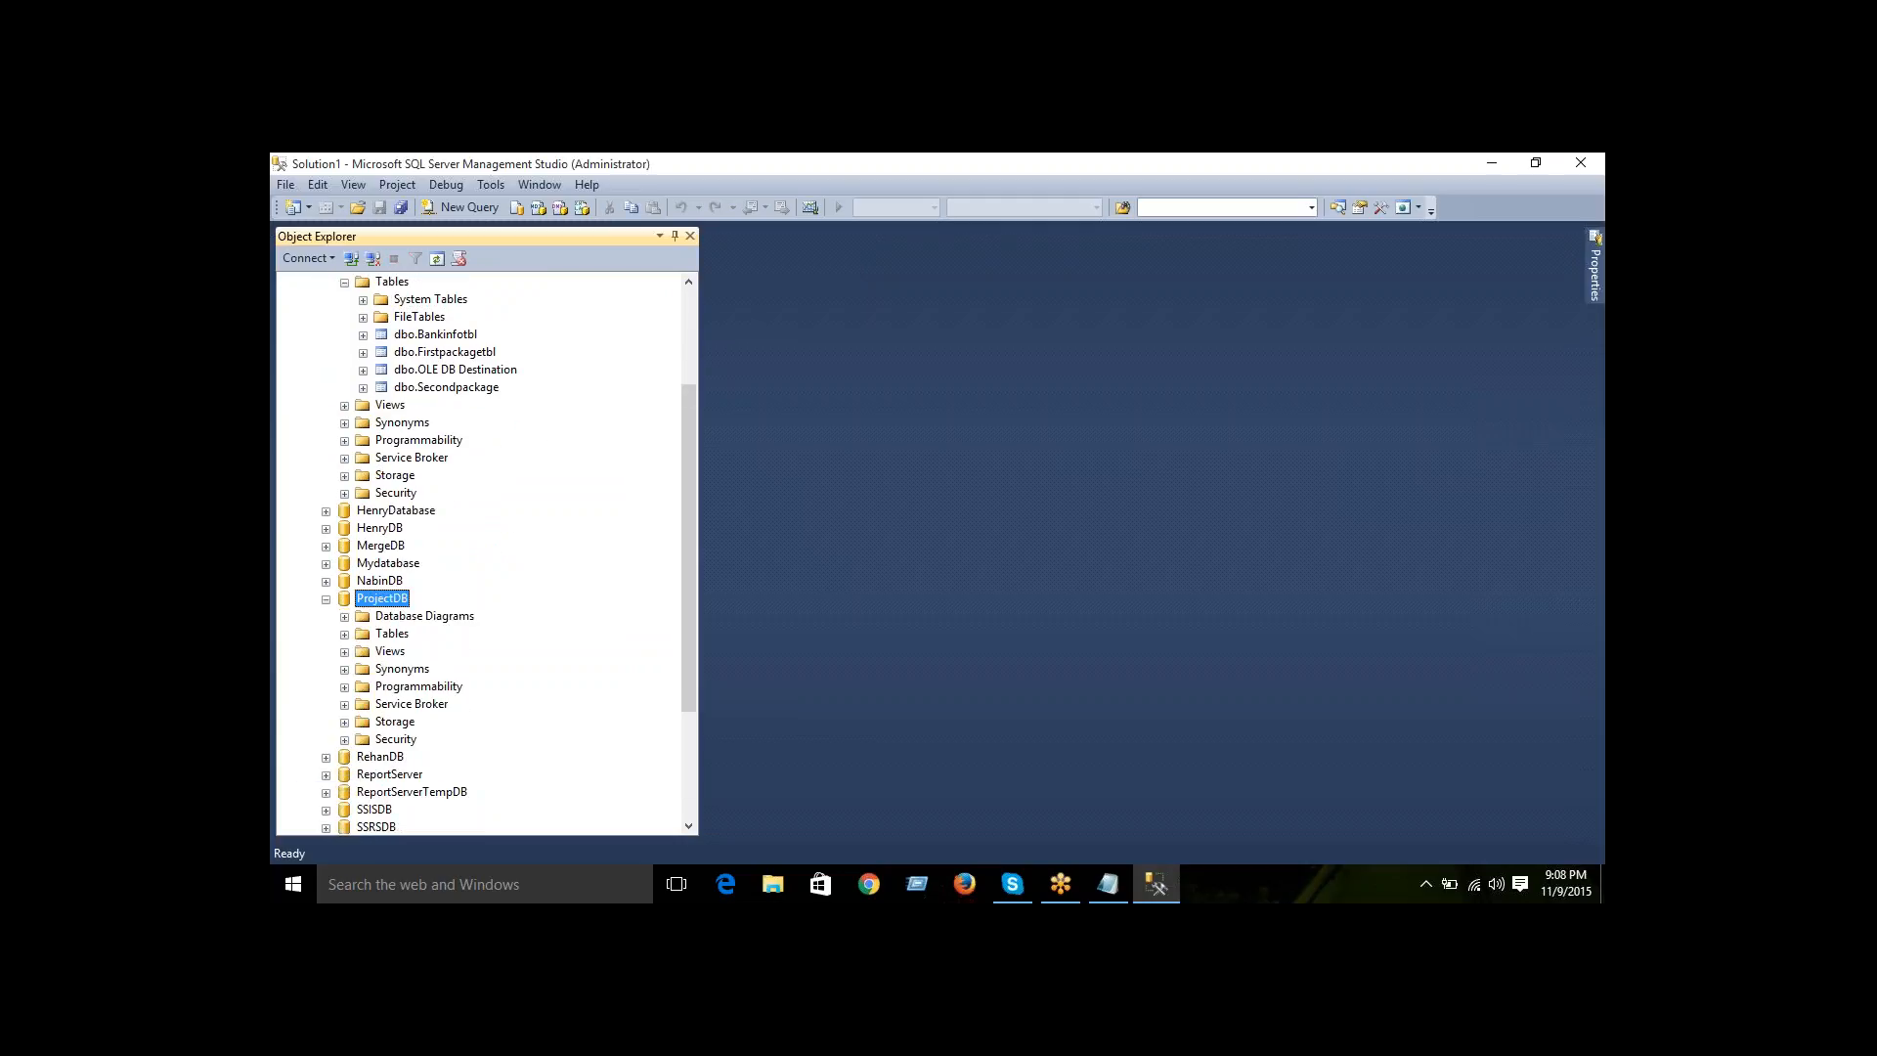
click(344, 634)
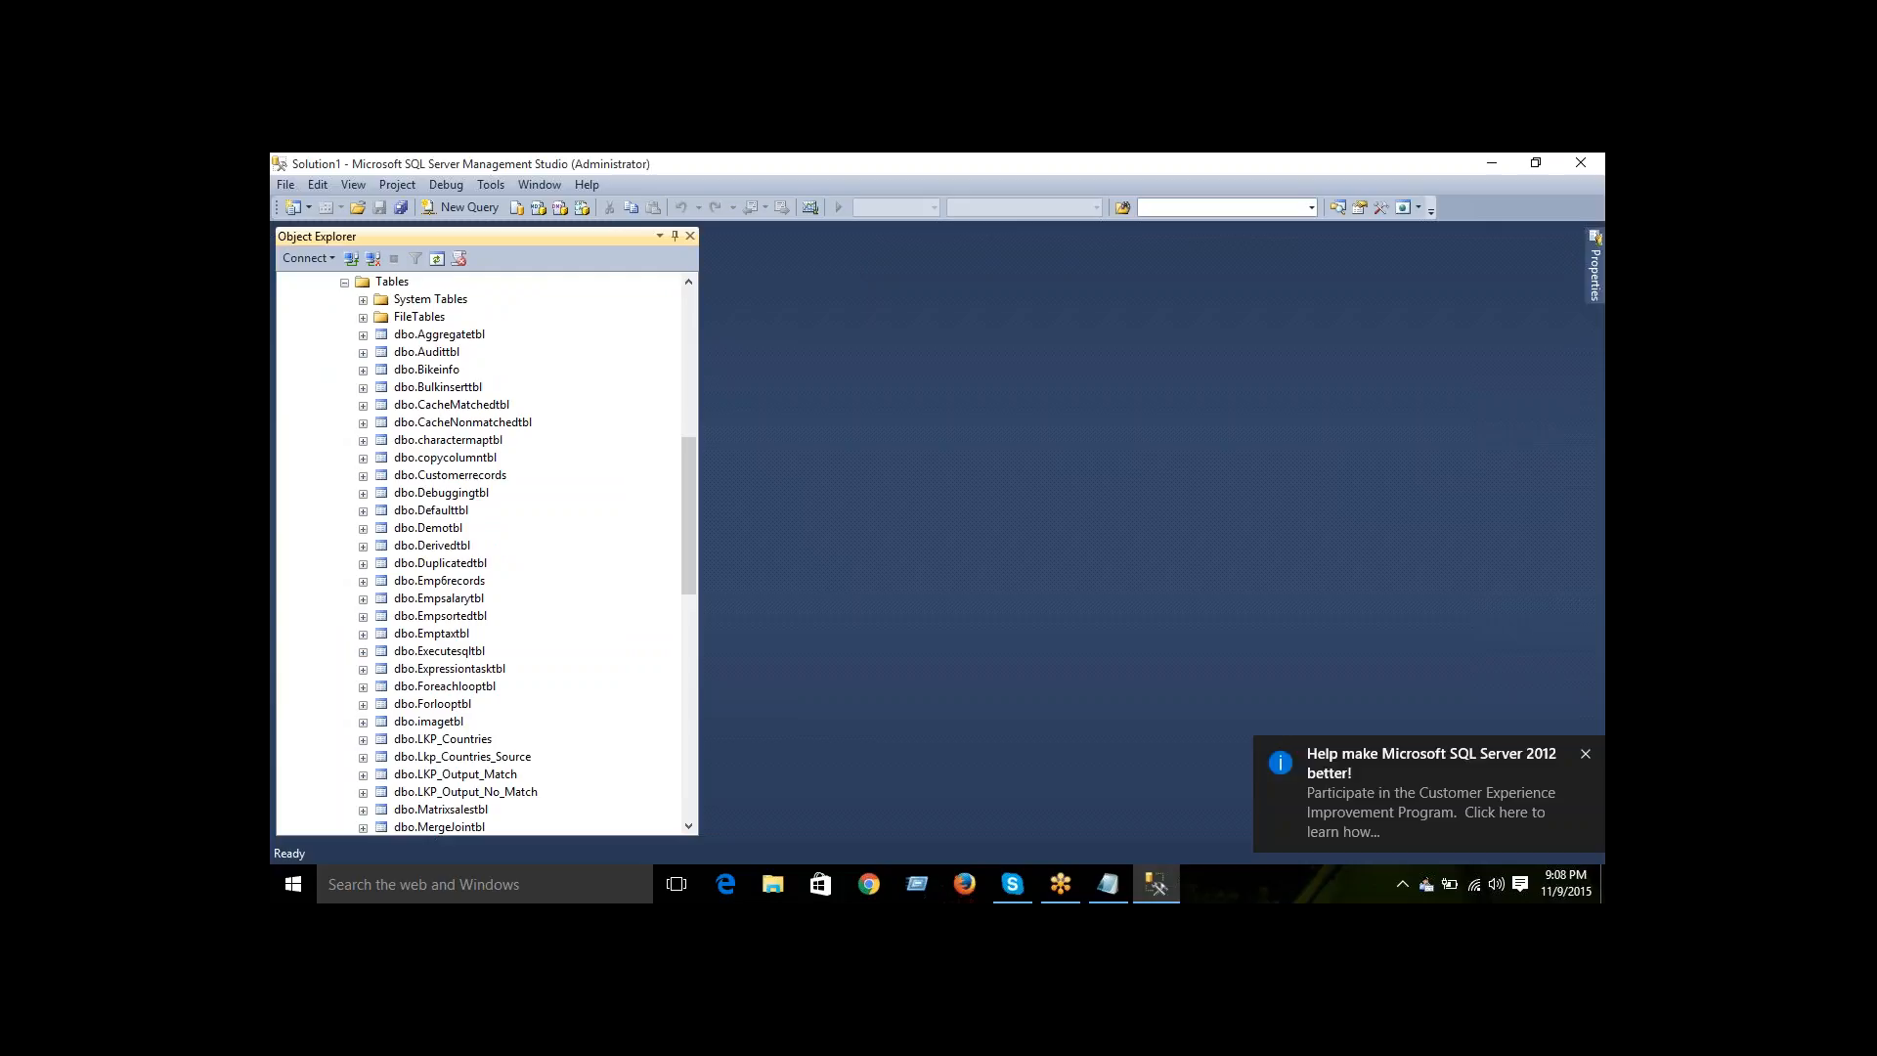
scroll(396, 655, down, 1)
click(395, 652)
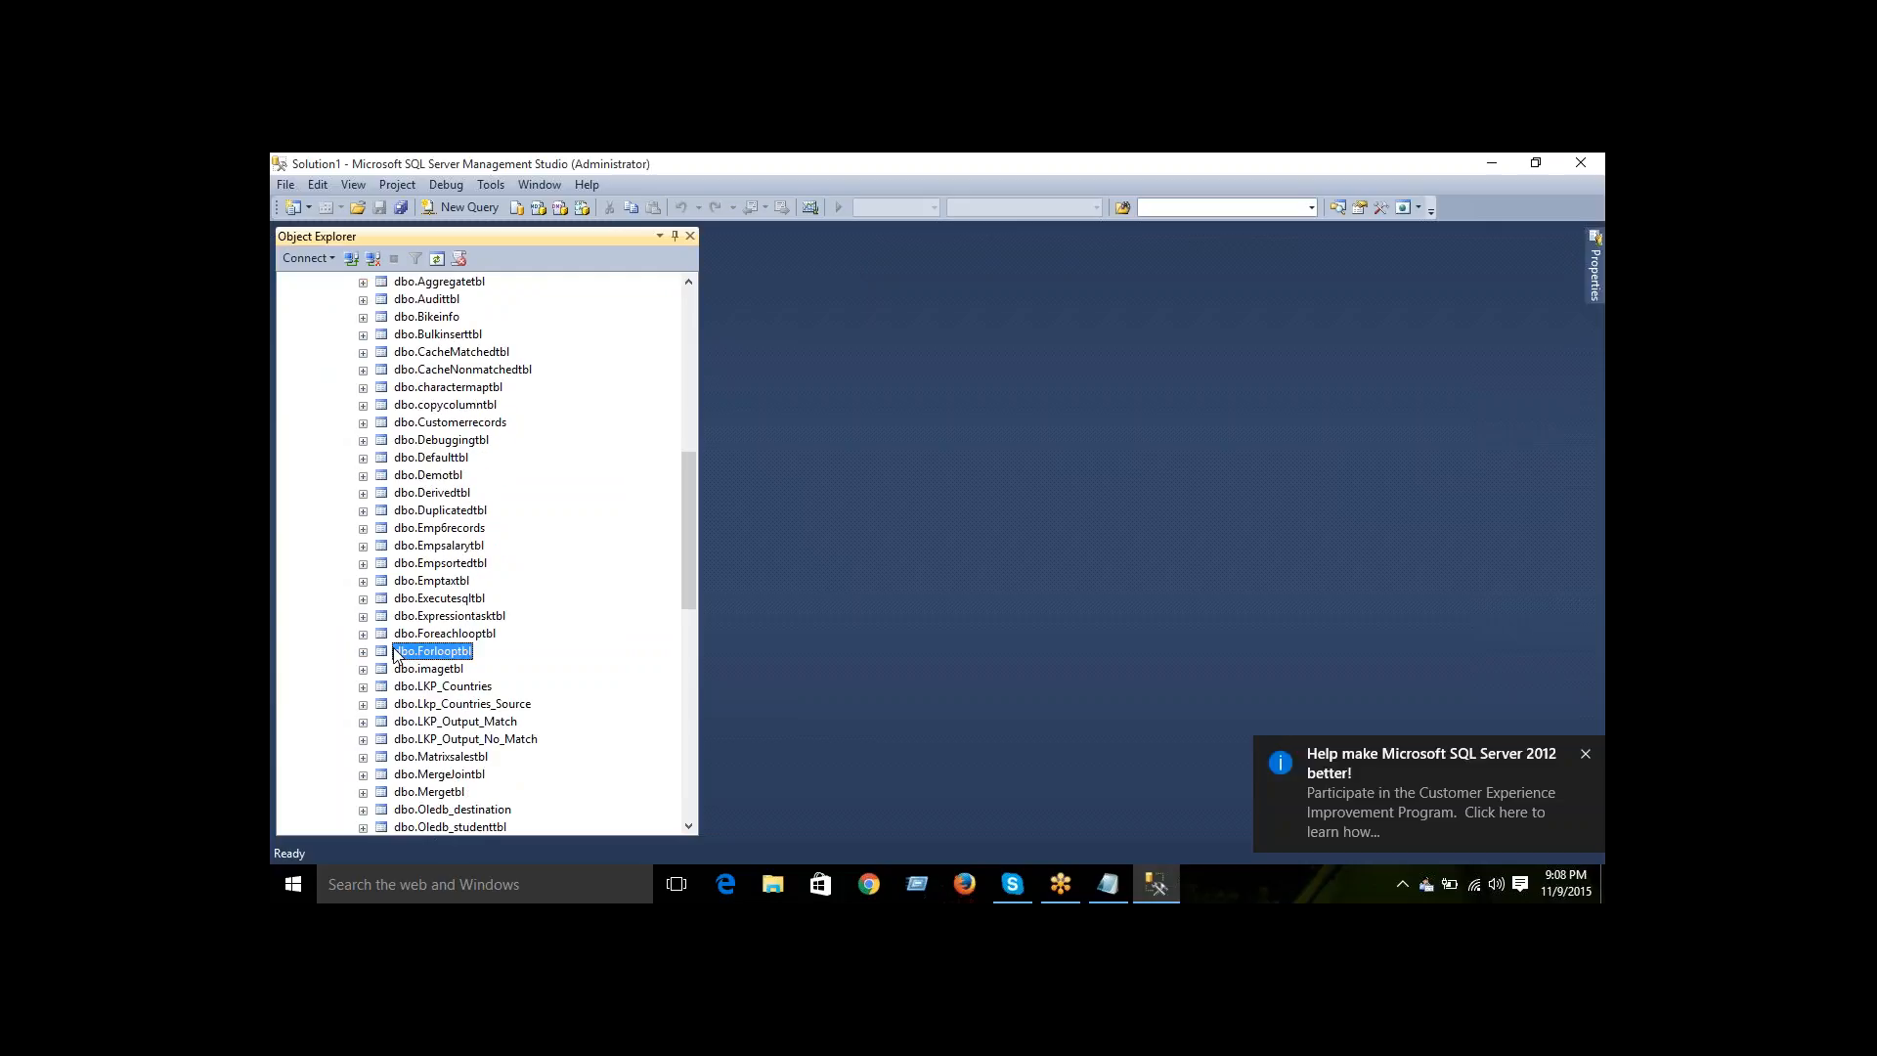
key(s)
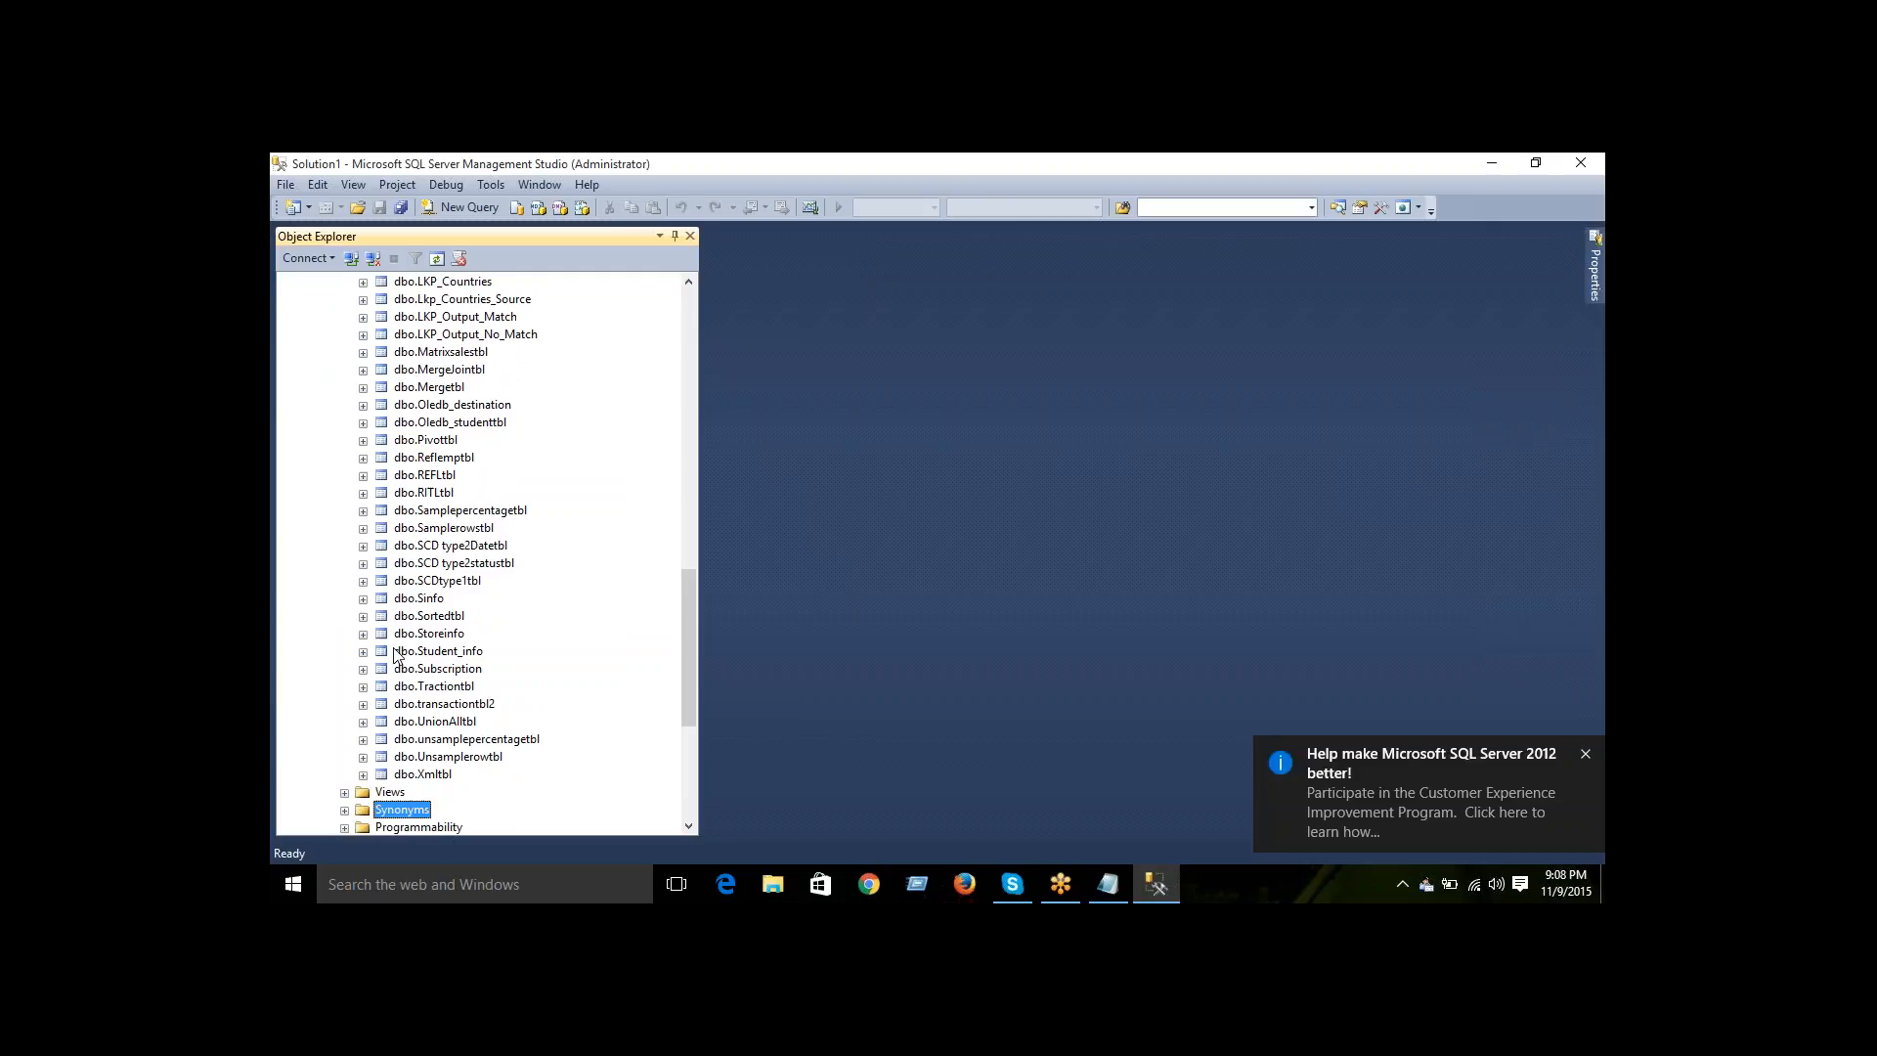
click(442, 633)
- Look through the remaining ProjectDB tables and expand the tables of the VenuDB database
scroll(479, 677, up, 4)
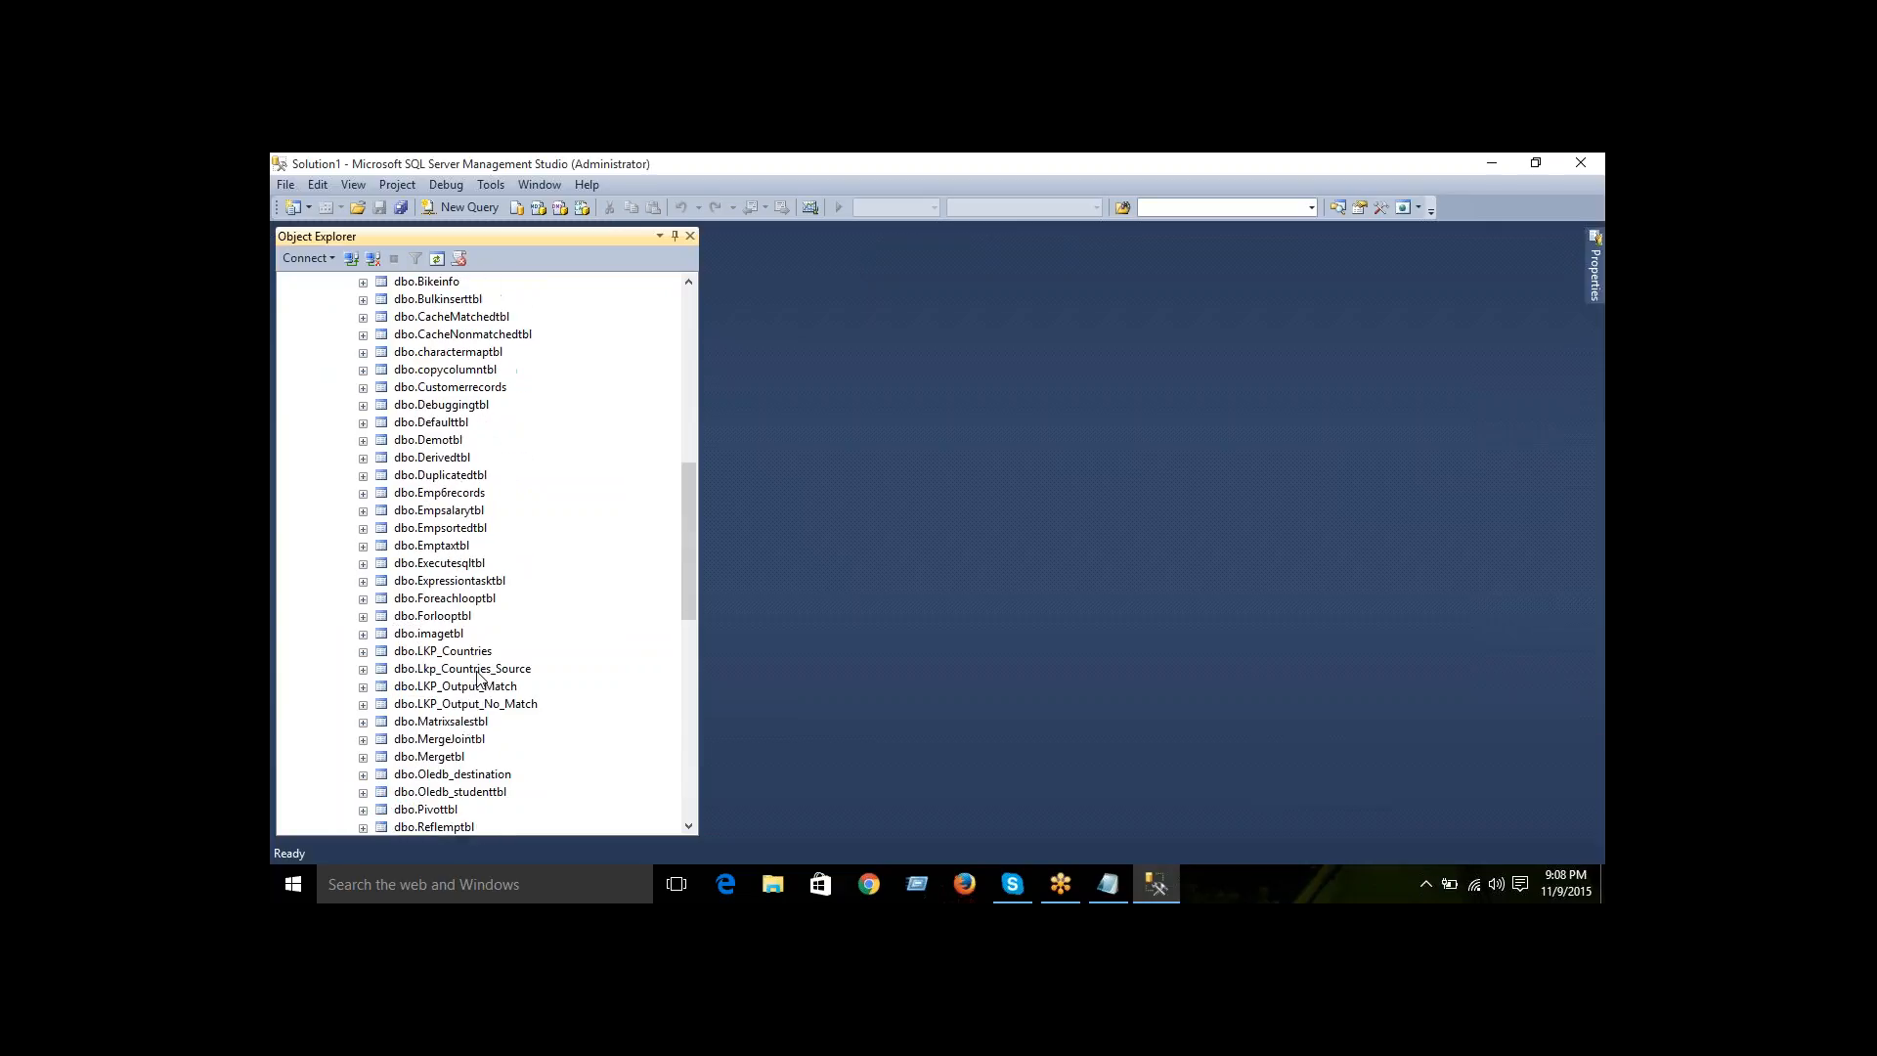
scroll(479, 676, up, 3)
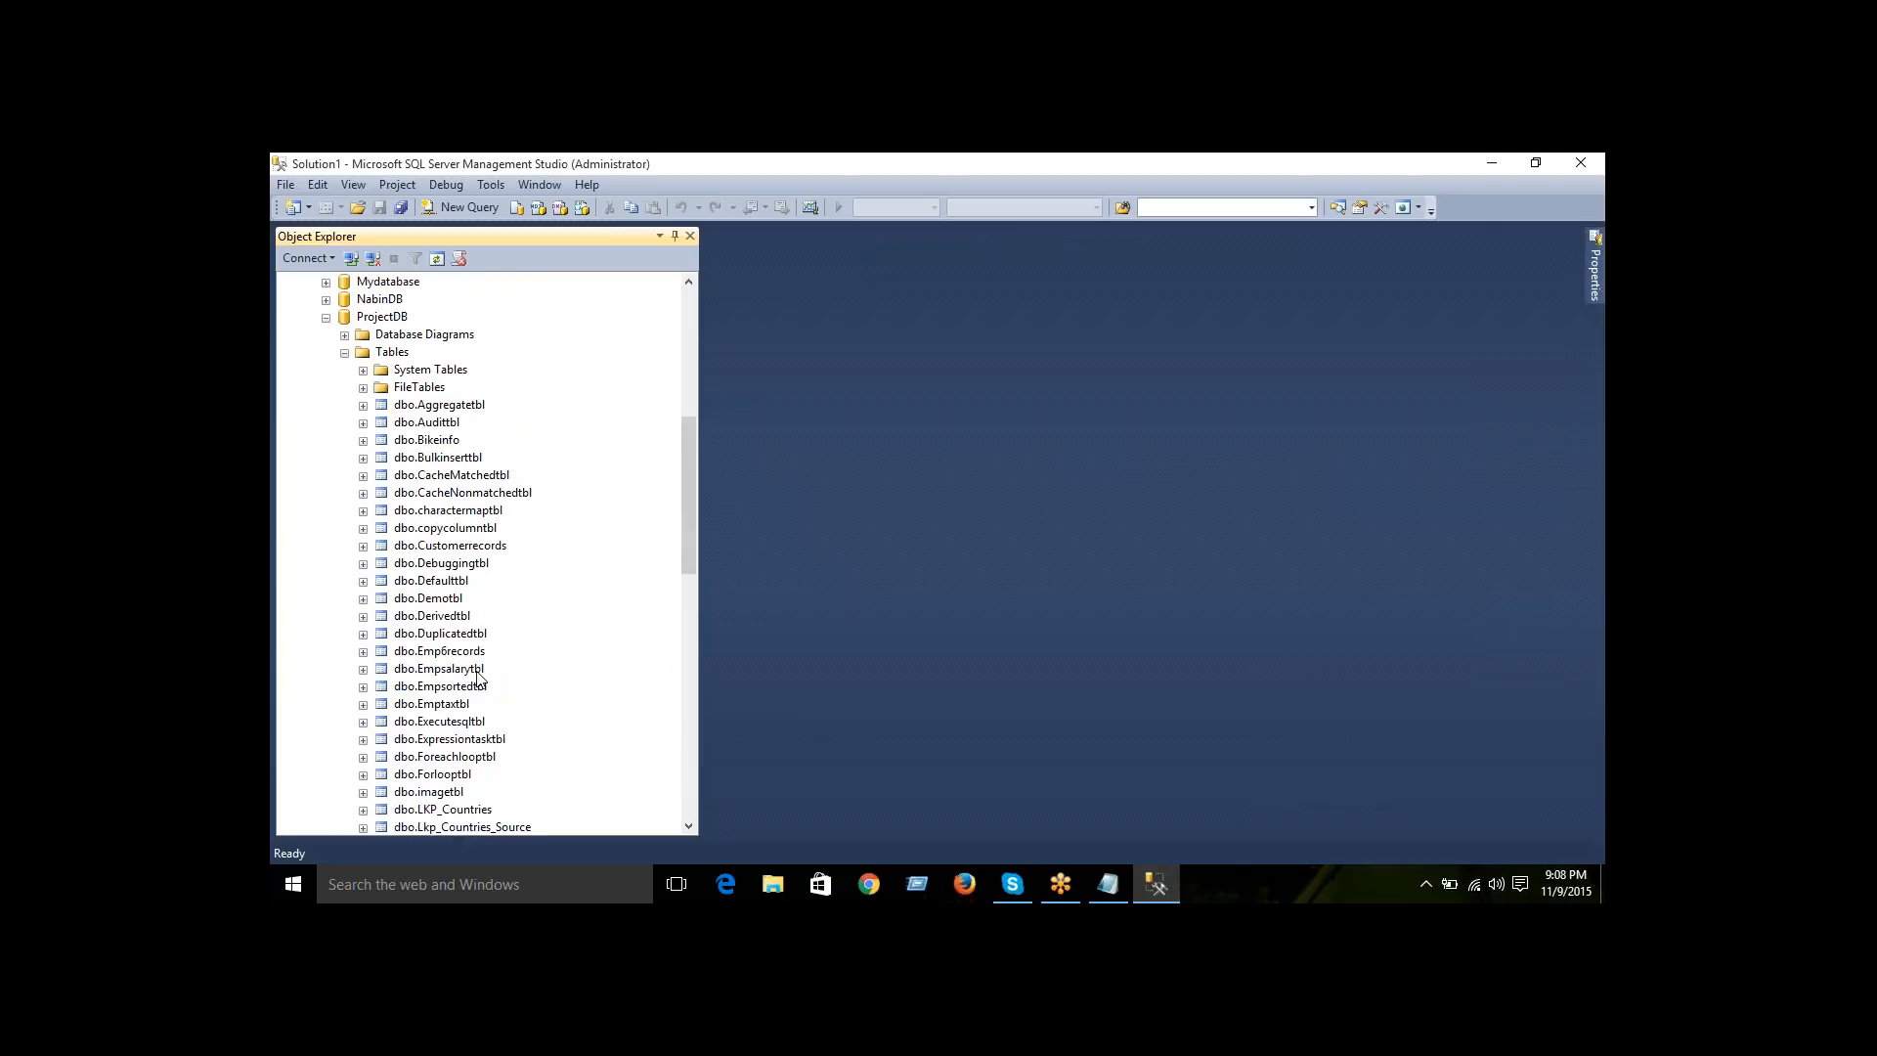
scroll(479, 676, down, 3)
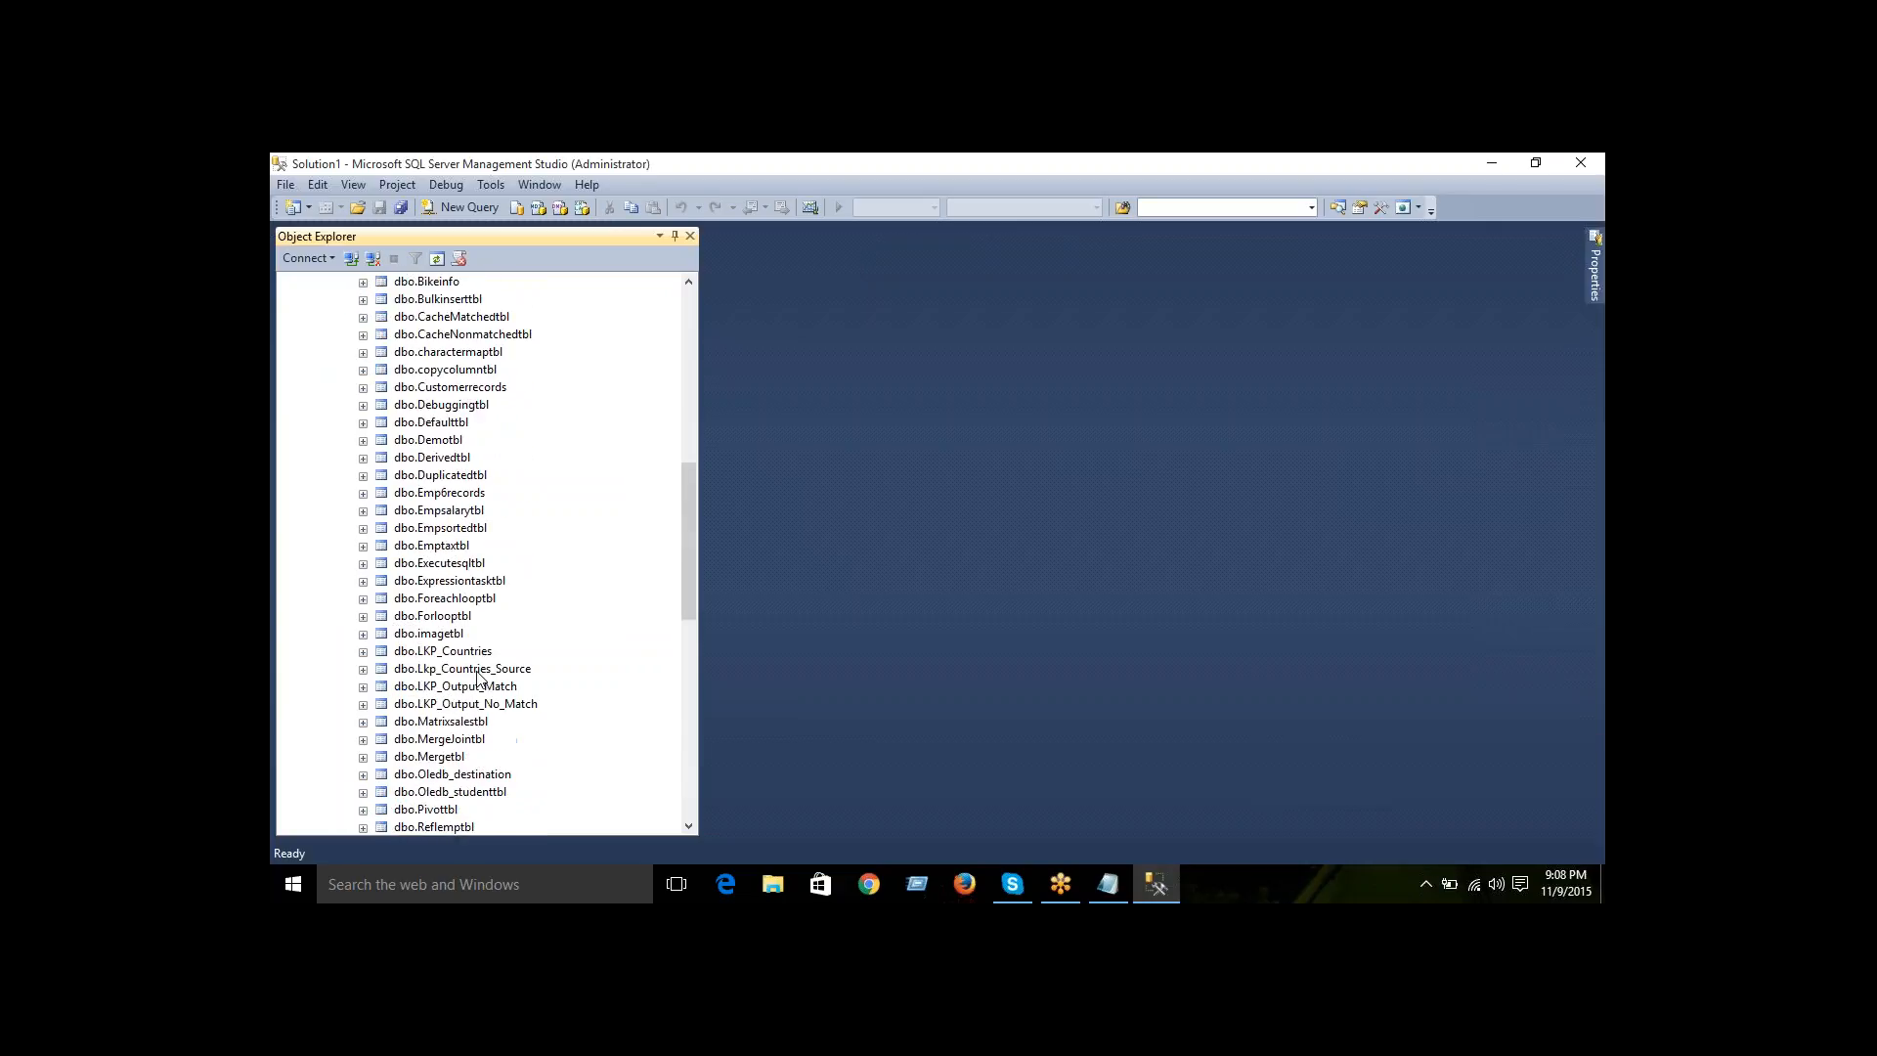
scroll(479, 677, down, 7)
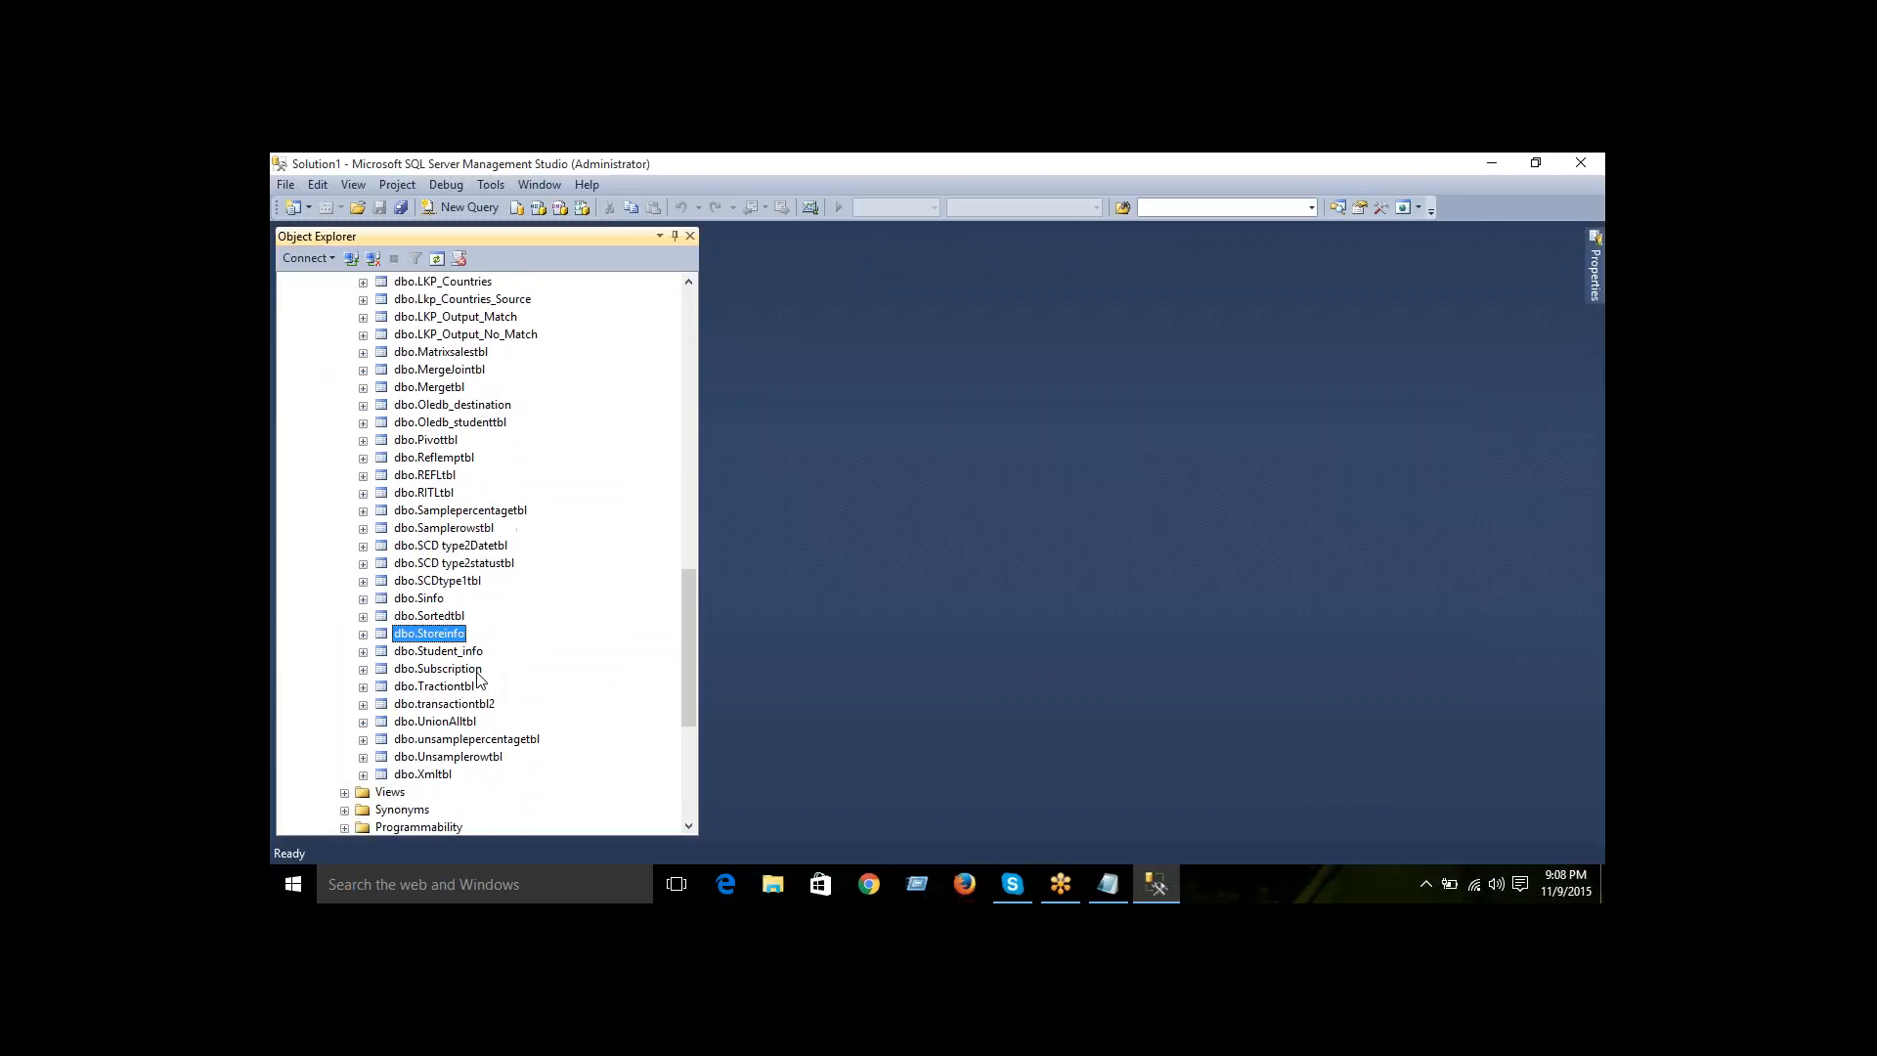
scroll(479, 676, down, 6)
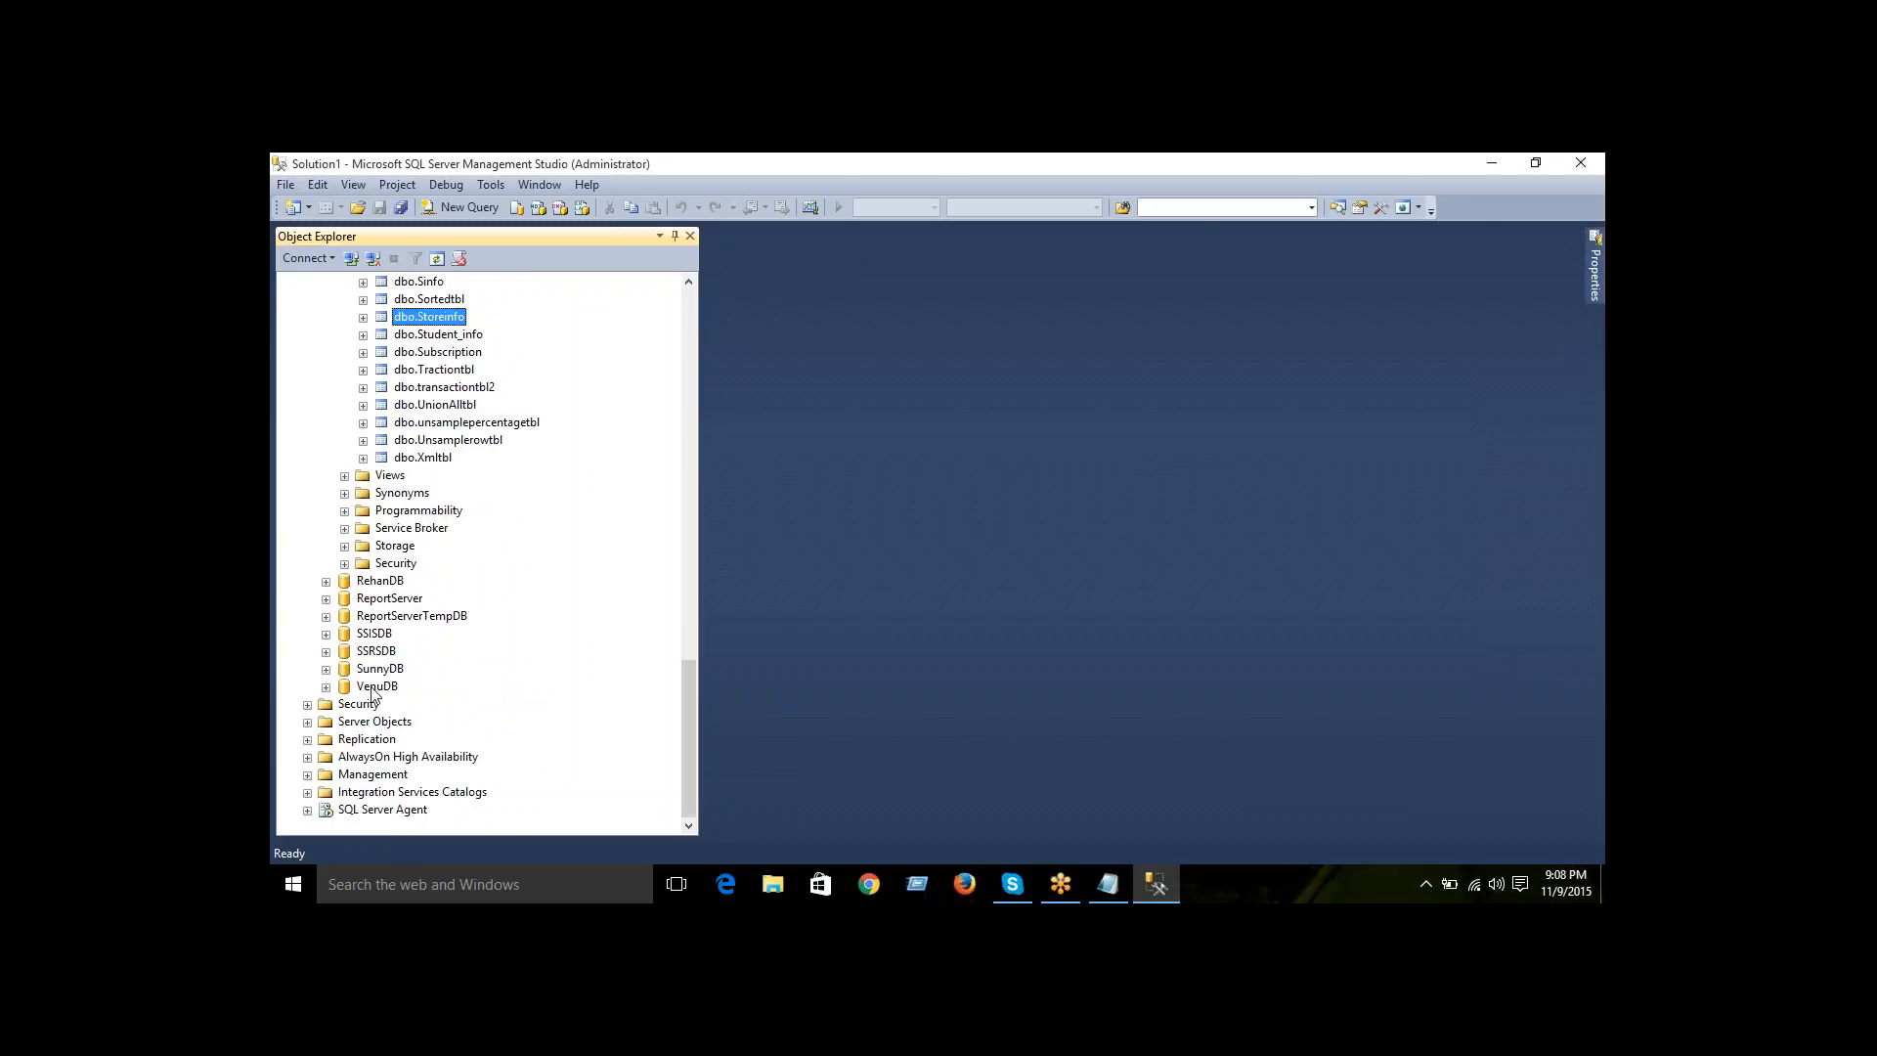
click(326, 687)
click(344, 651)
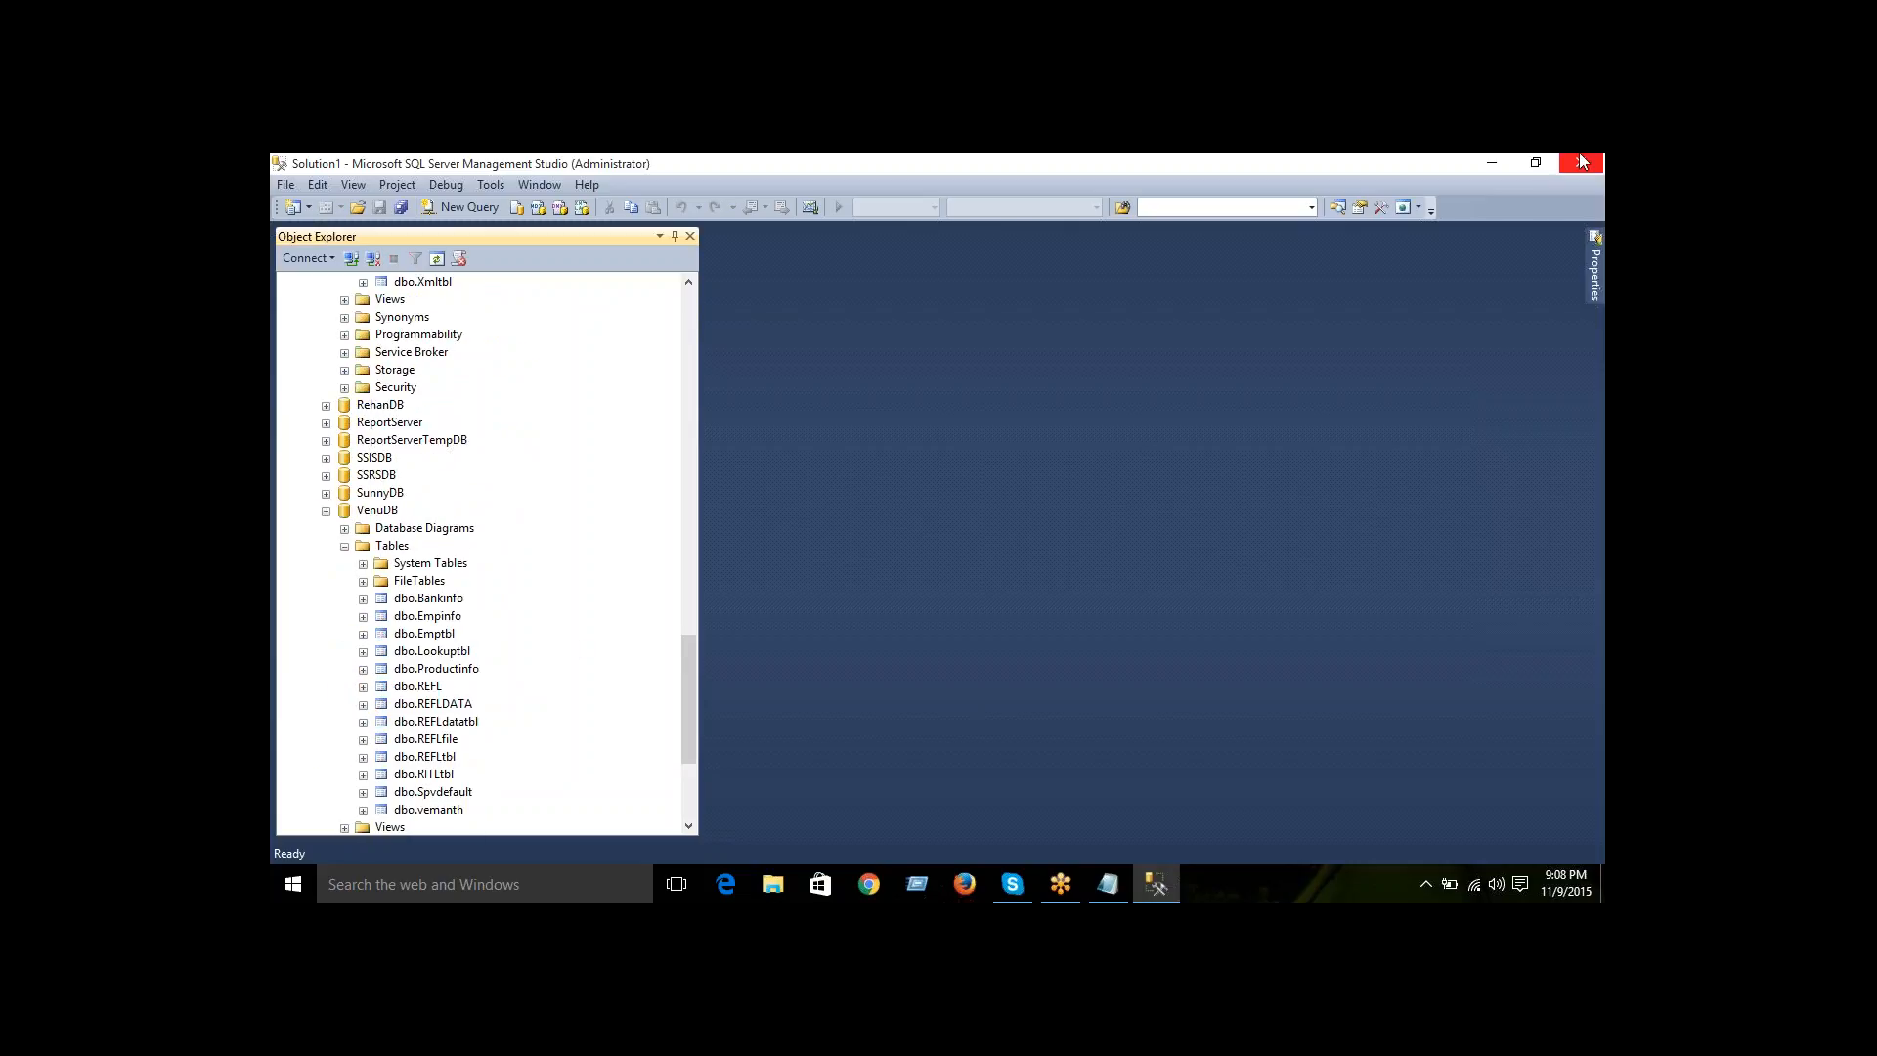
- Minimize Management Studio and look through the Sources folder on drive D, including the Test folder inside employee
click(1504, 173)
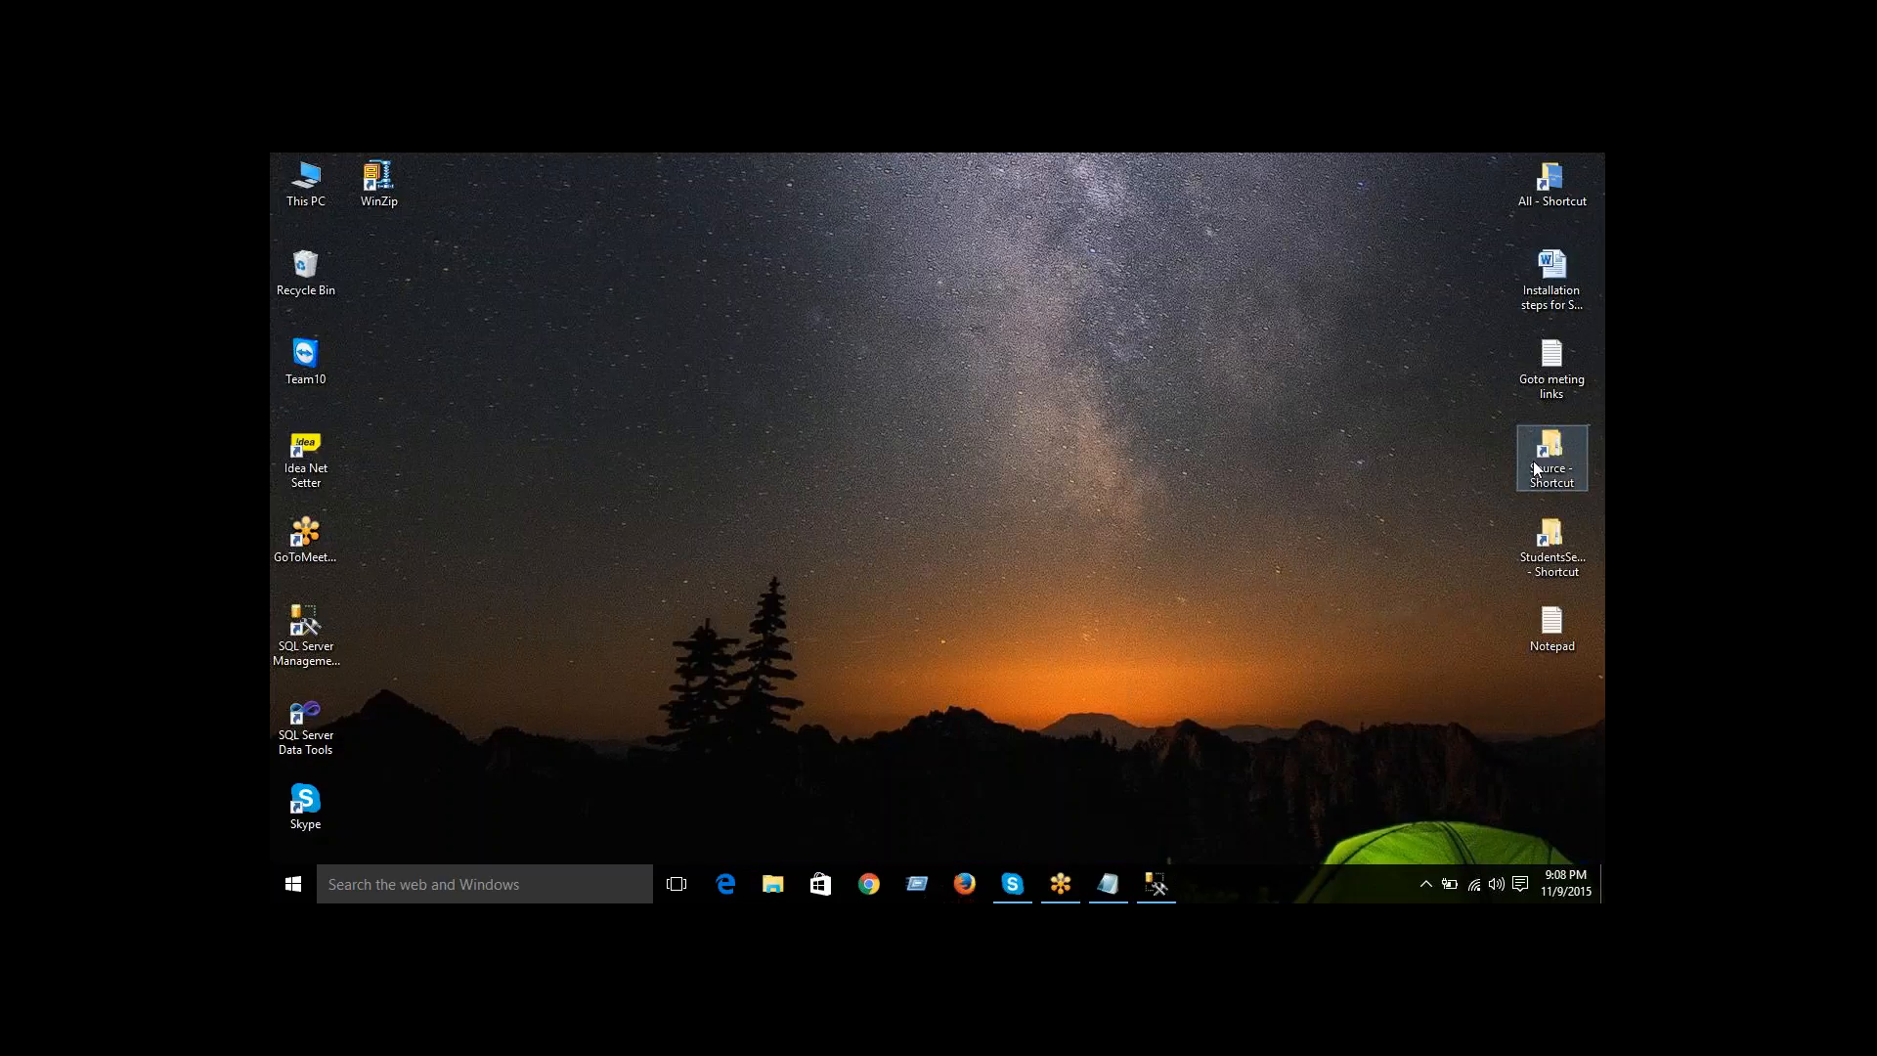
double_click(1534, 461)
double_click(486, 411)
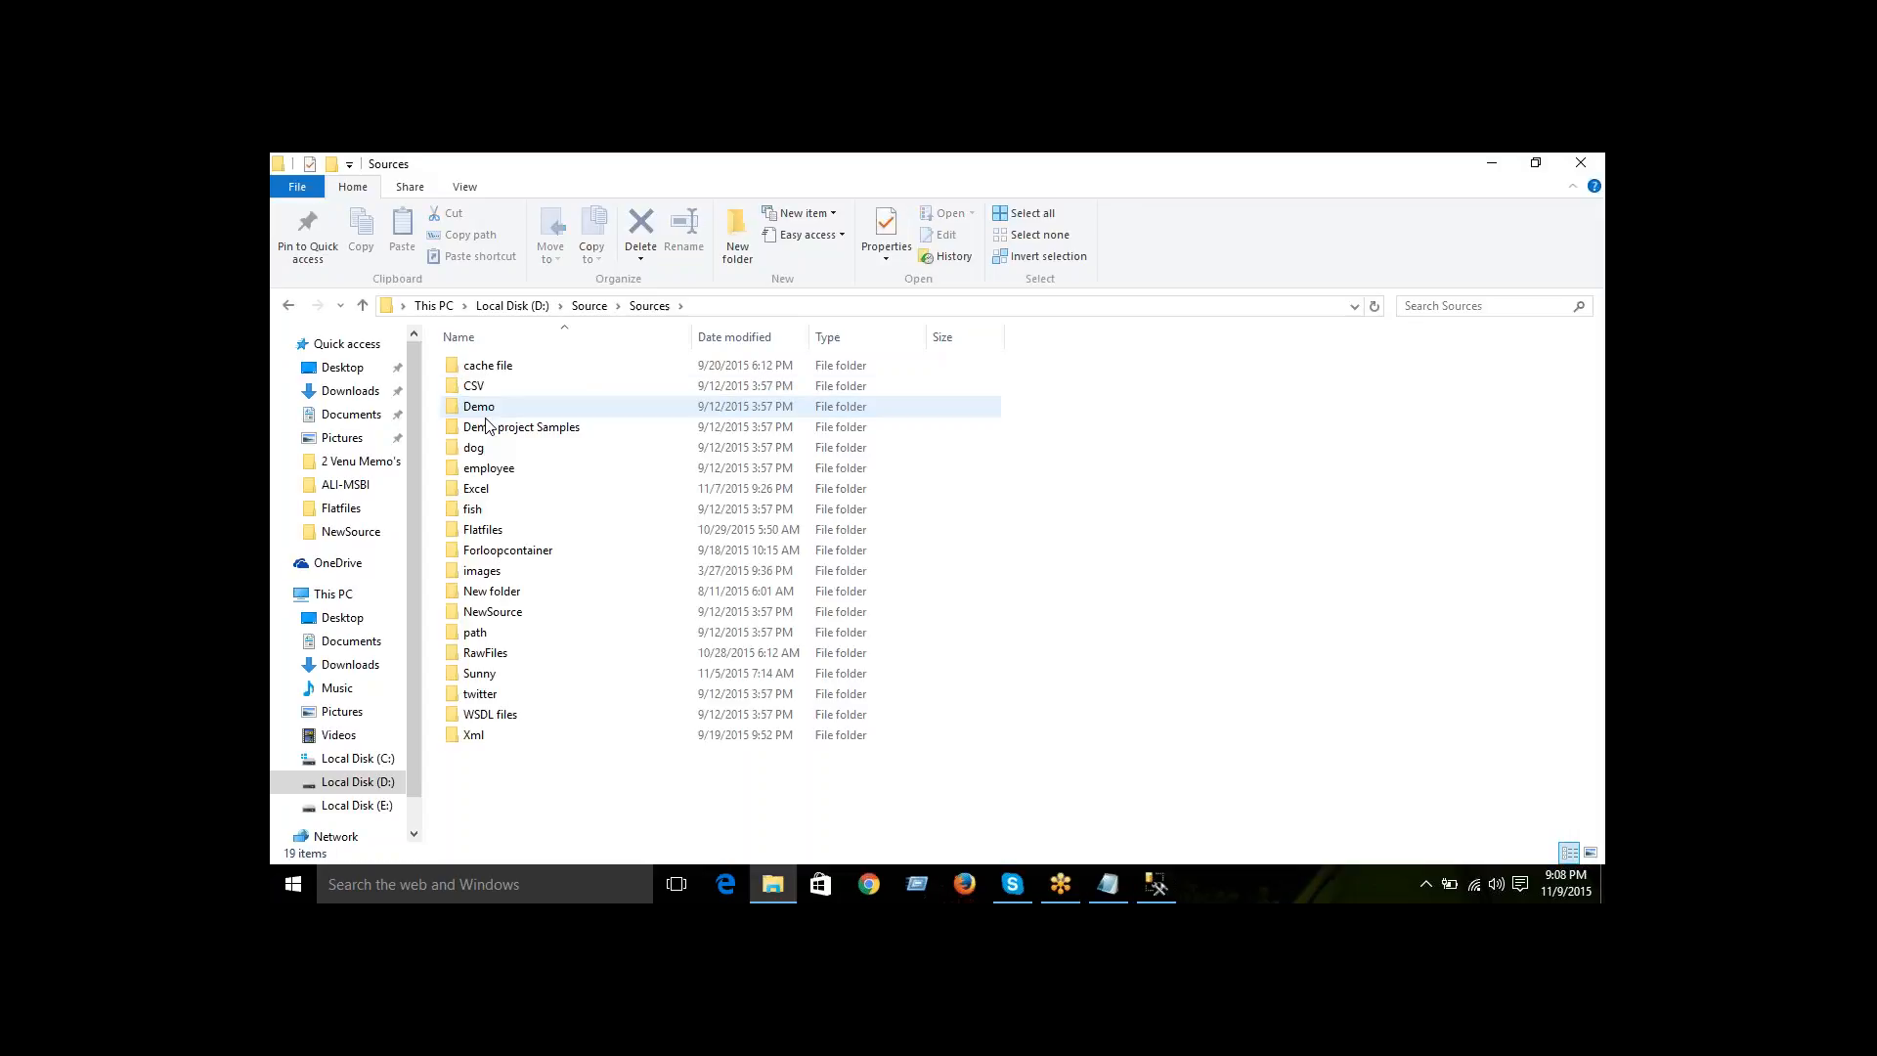
double_click(488, 467)
double_click(479, 365)
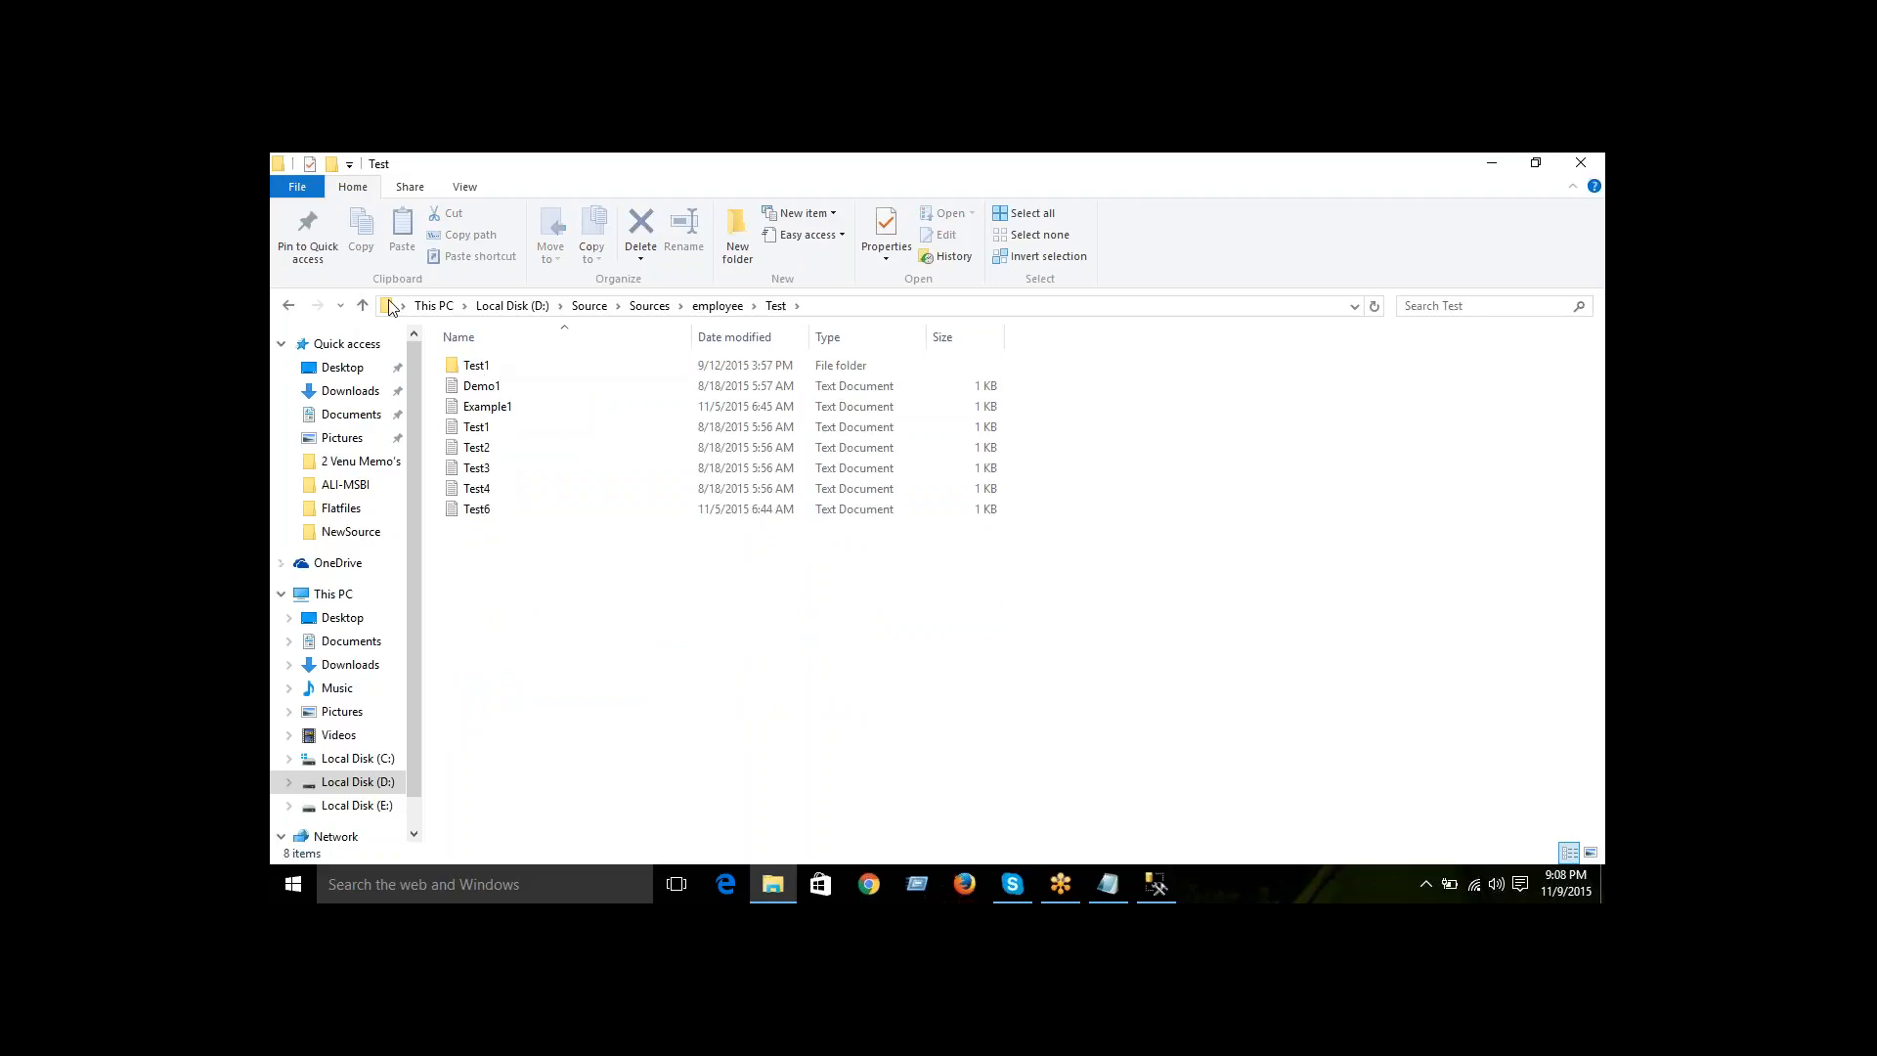
click(363, 306)
click(363, 306)
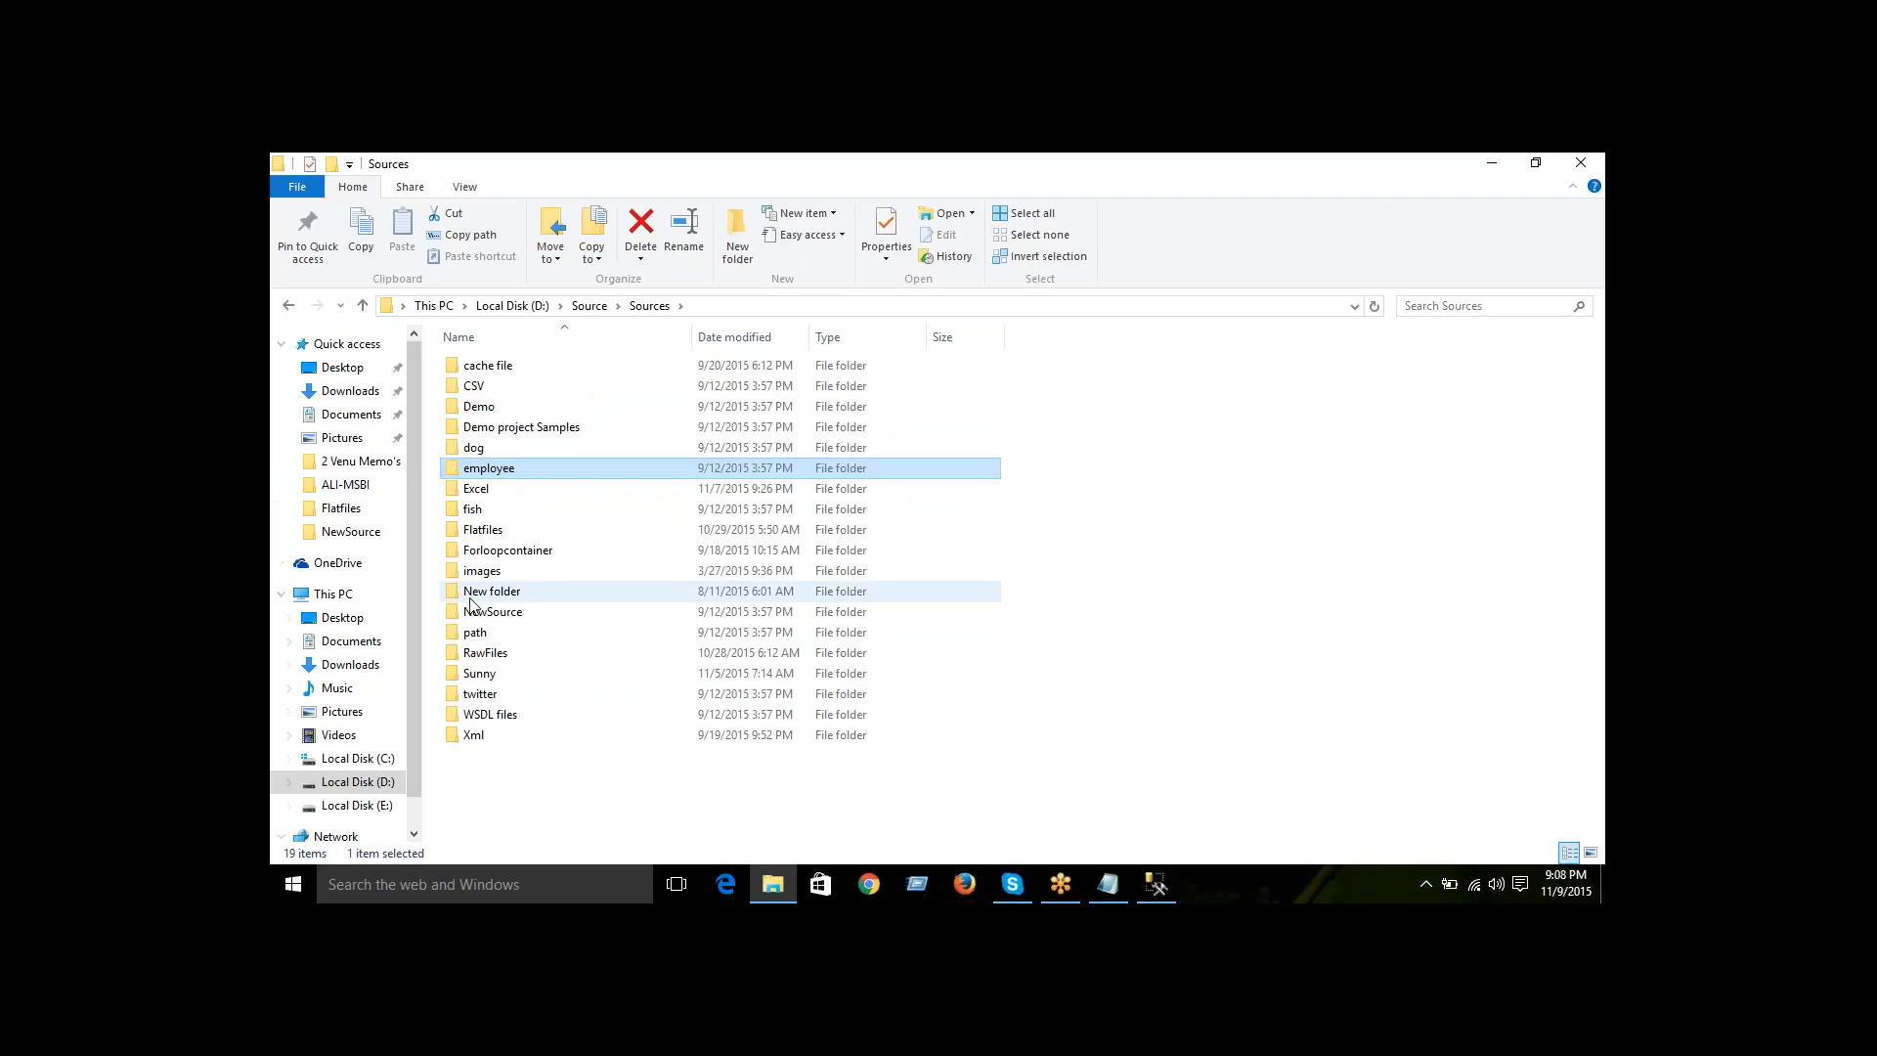
click(470, 597)
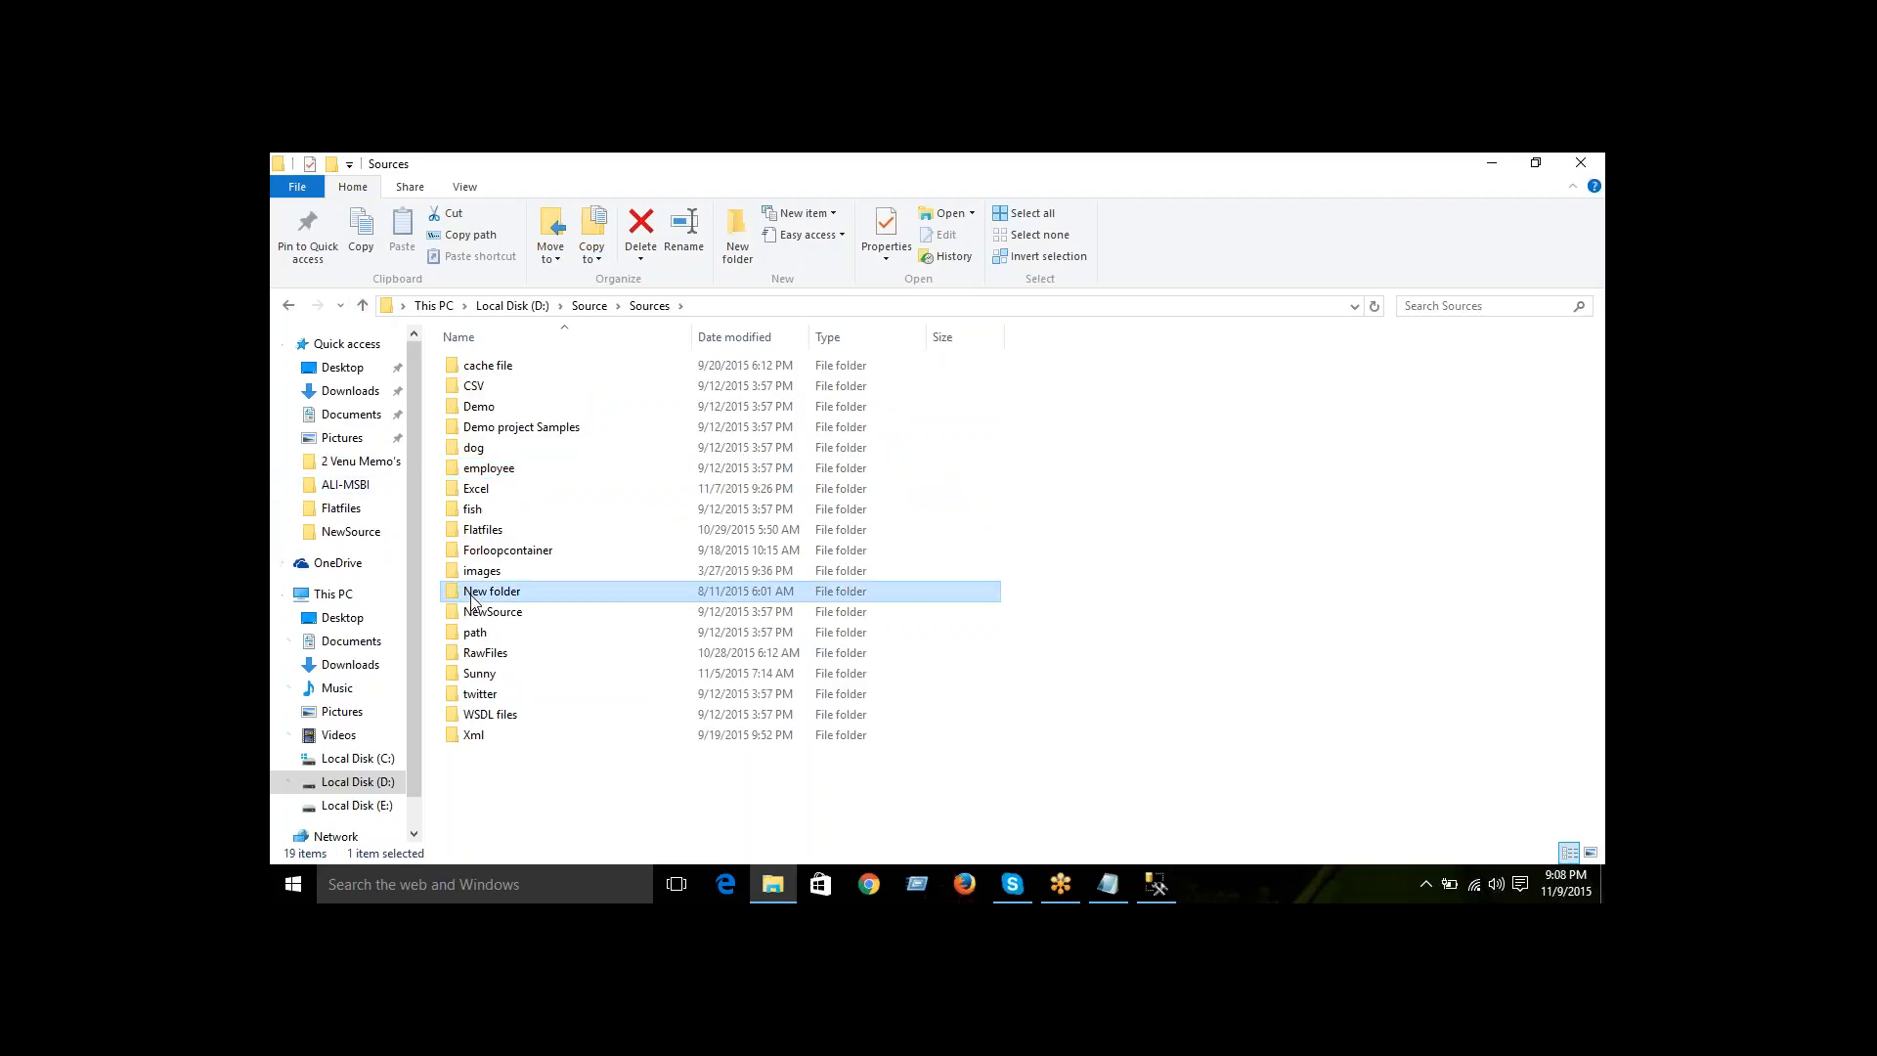
- Open the 5records text file from the Flatfiles folder and close the folder window
double_click(487, 531)
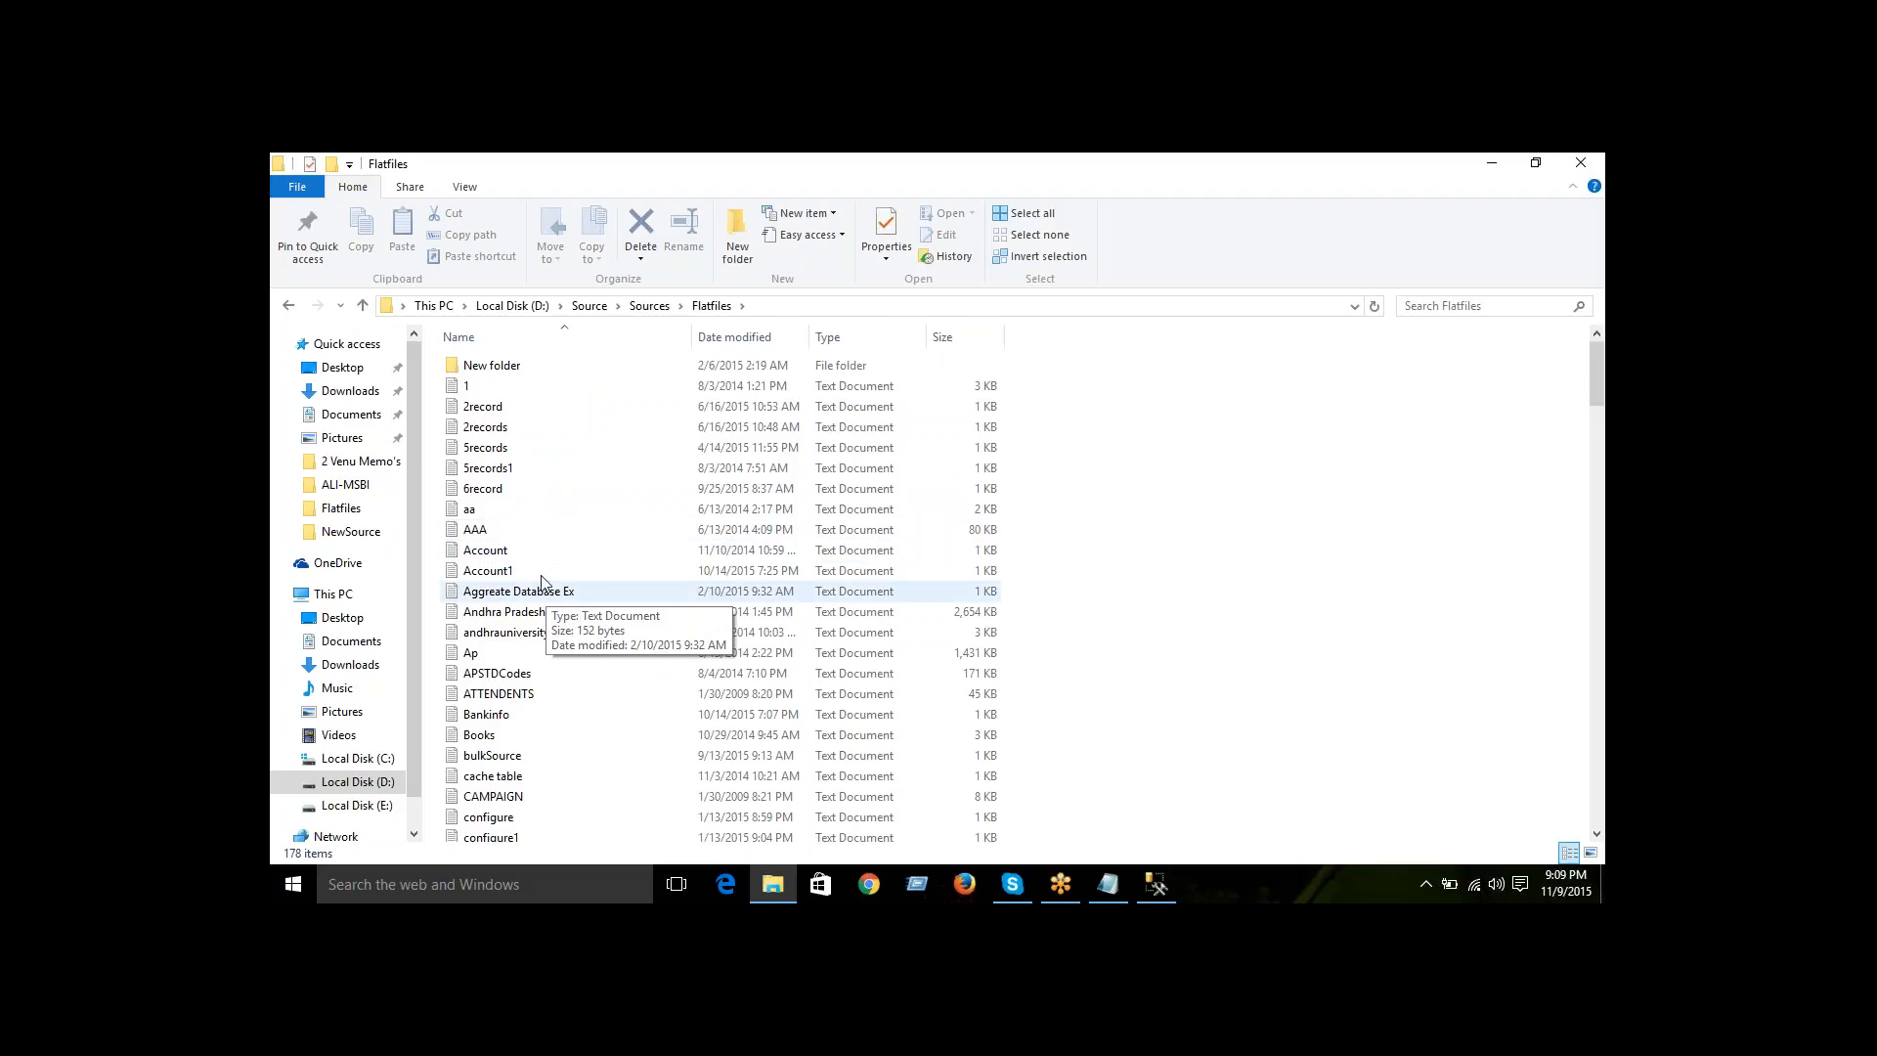
click(494, 449)
double_click(494, 451)
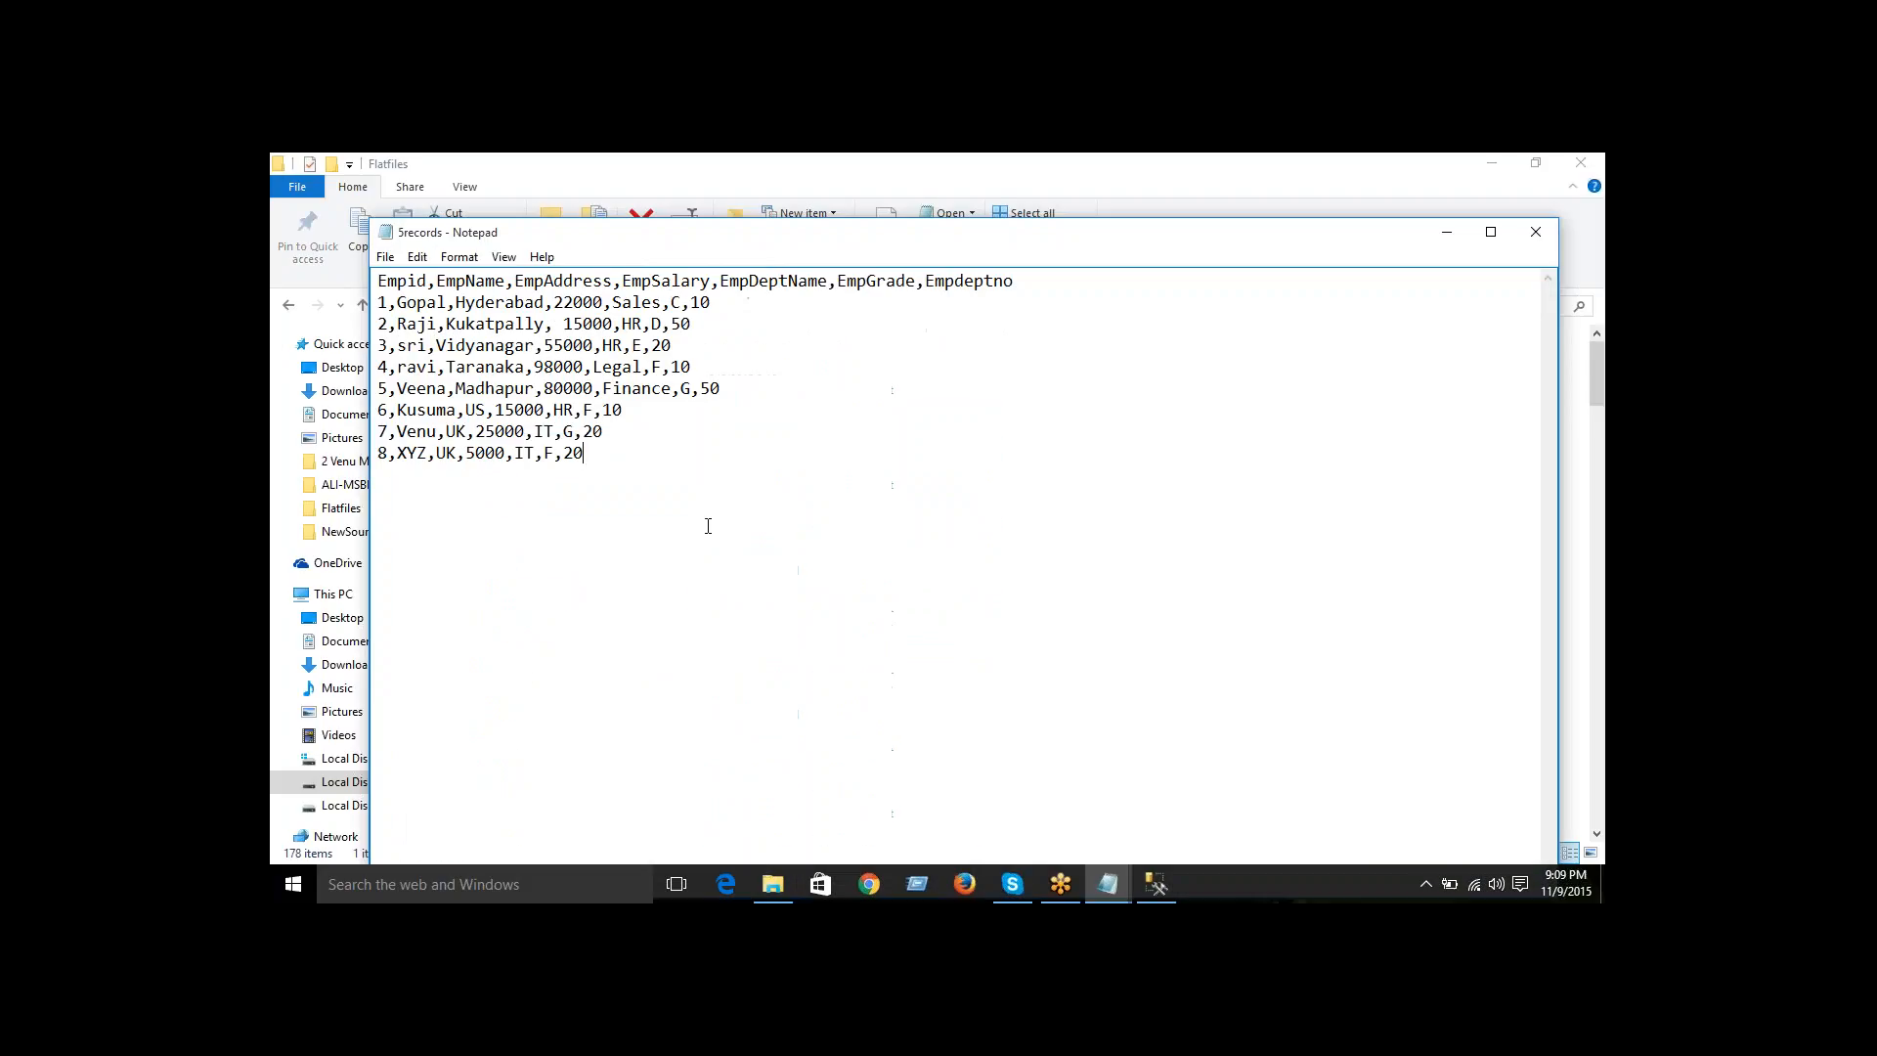
click(1581, 164)
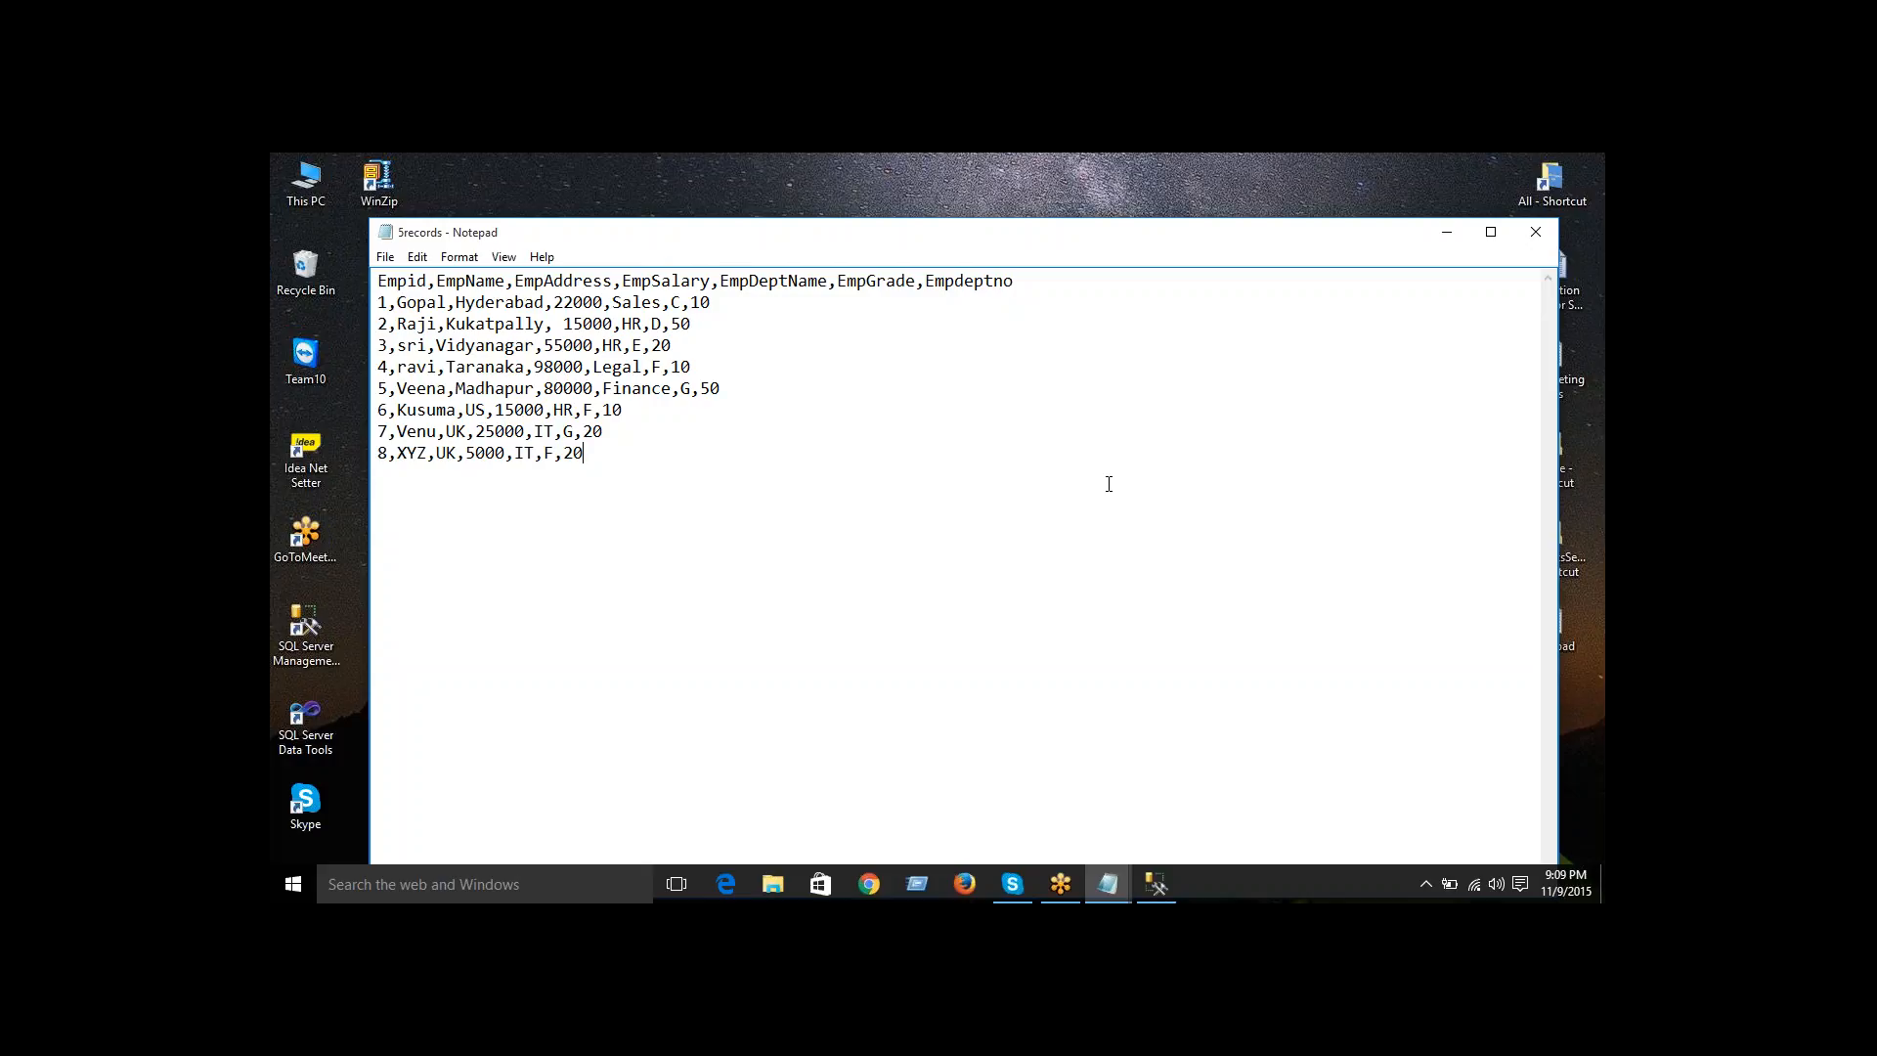
- Examine the data rows and the EmpName column of the 5records file
drag(812, 488, 407, 303)
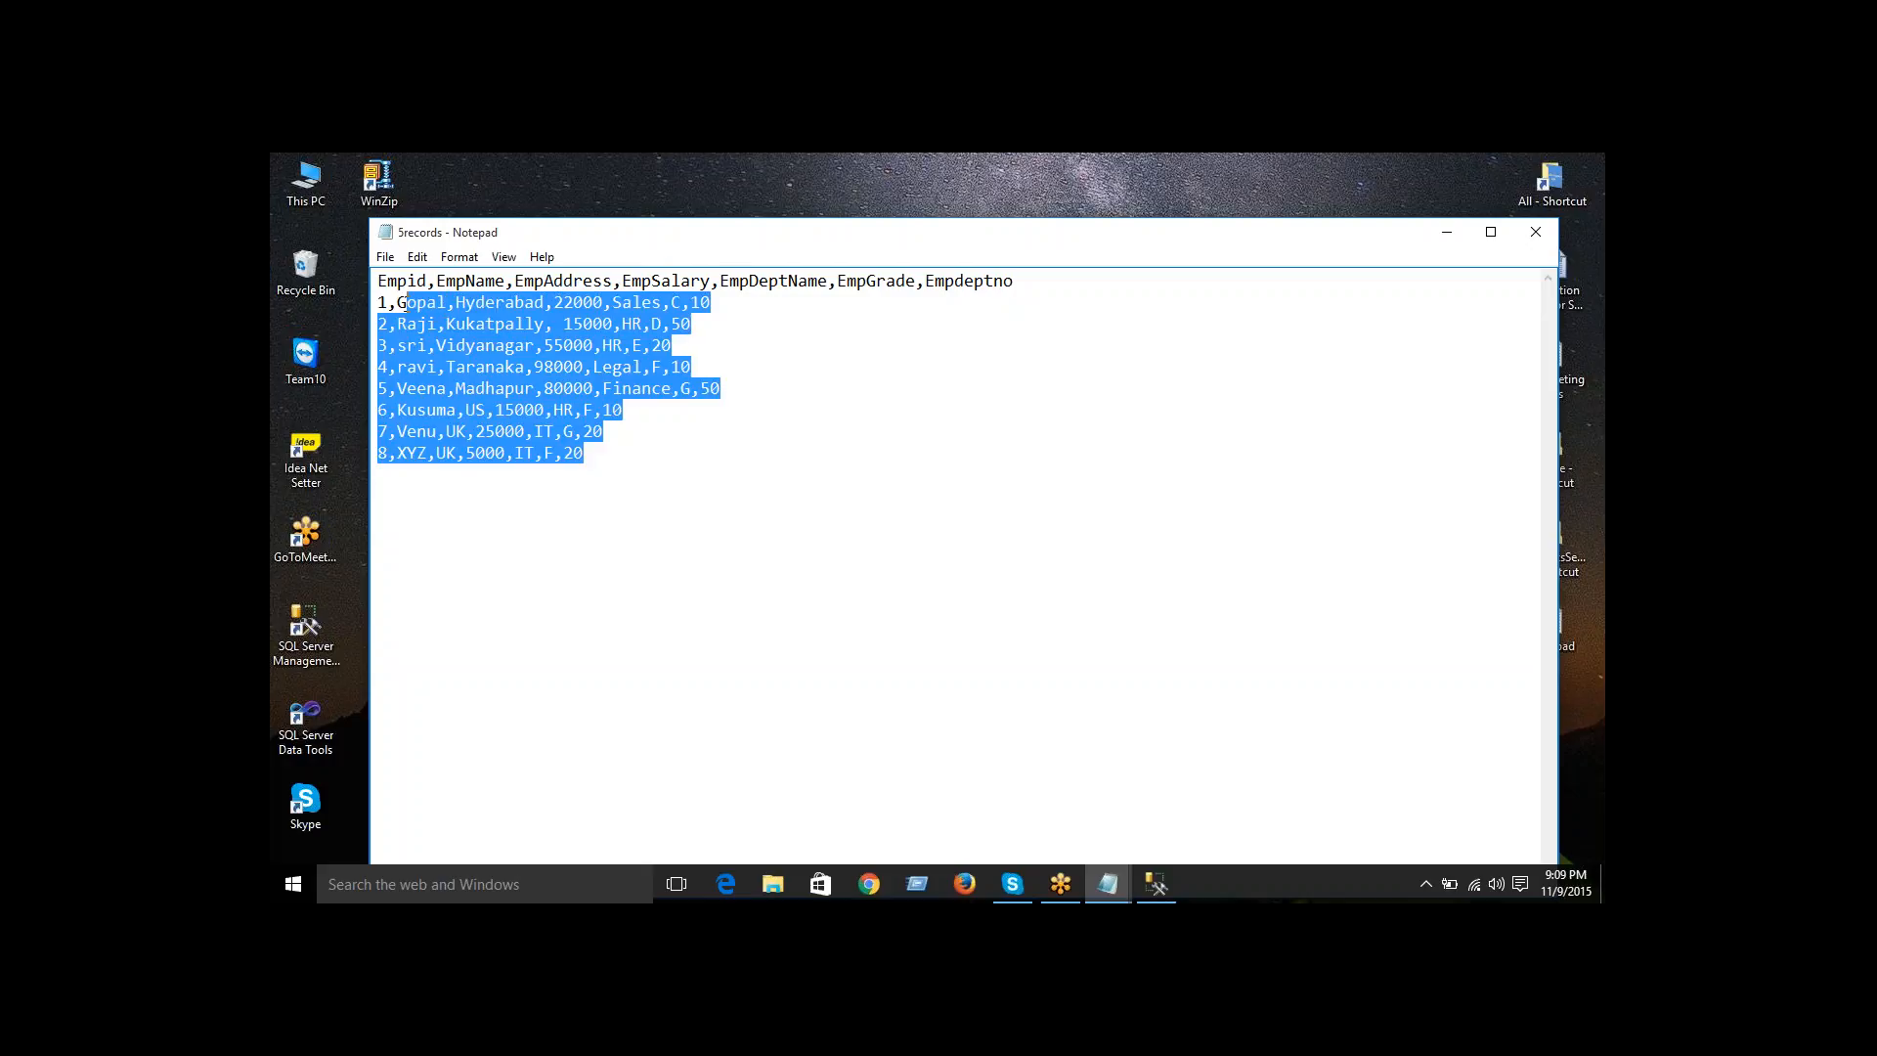
click(881, 506)
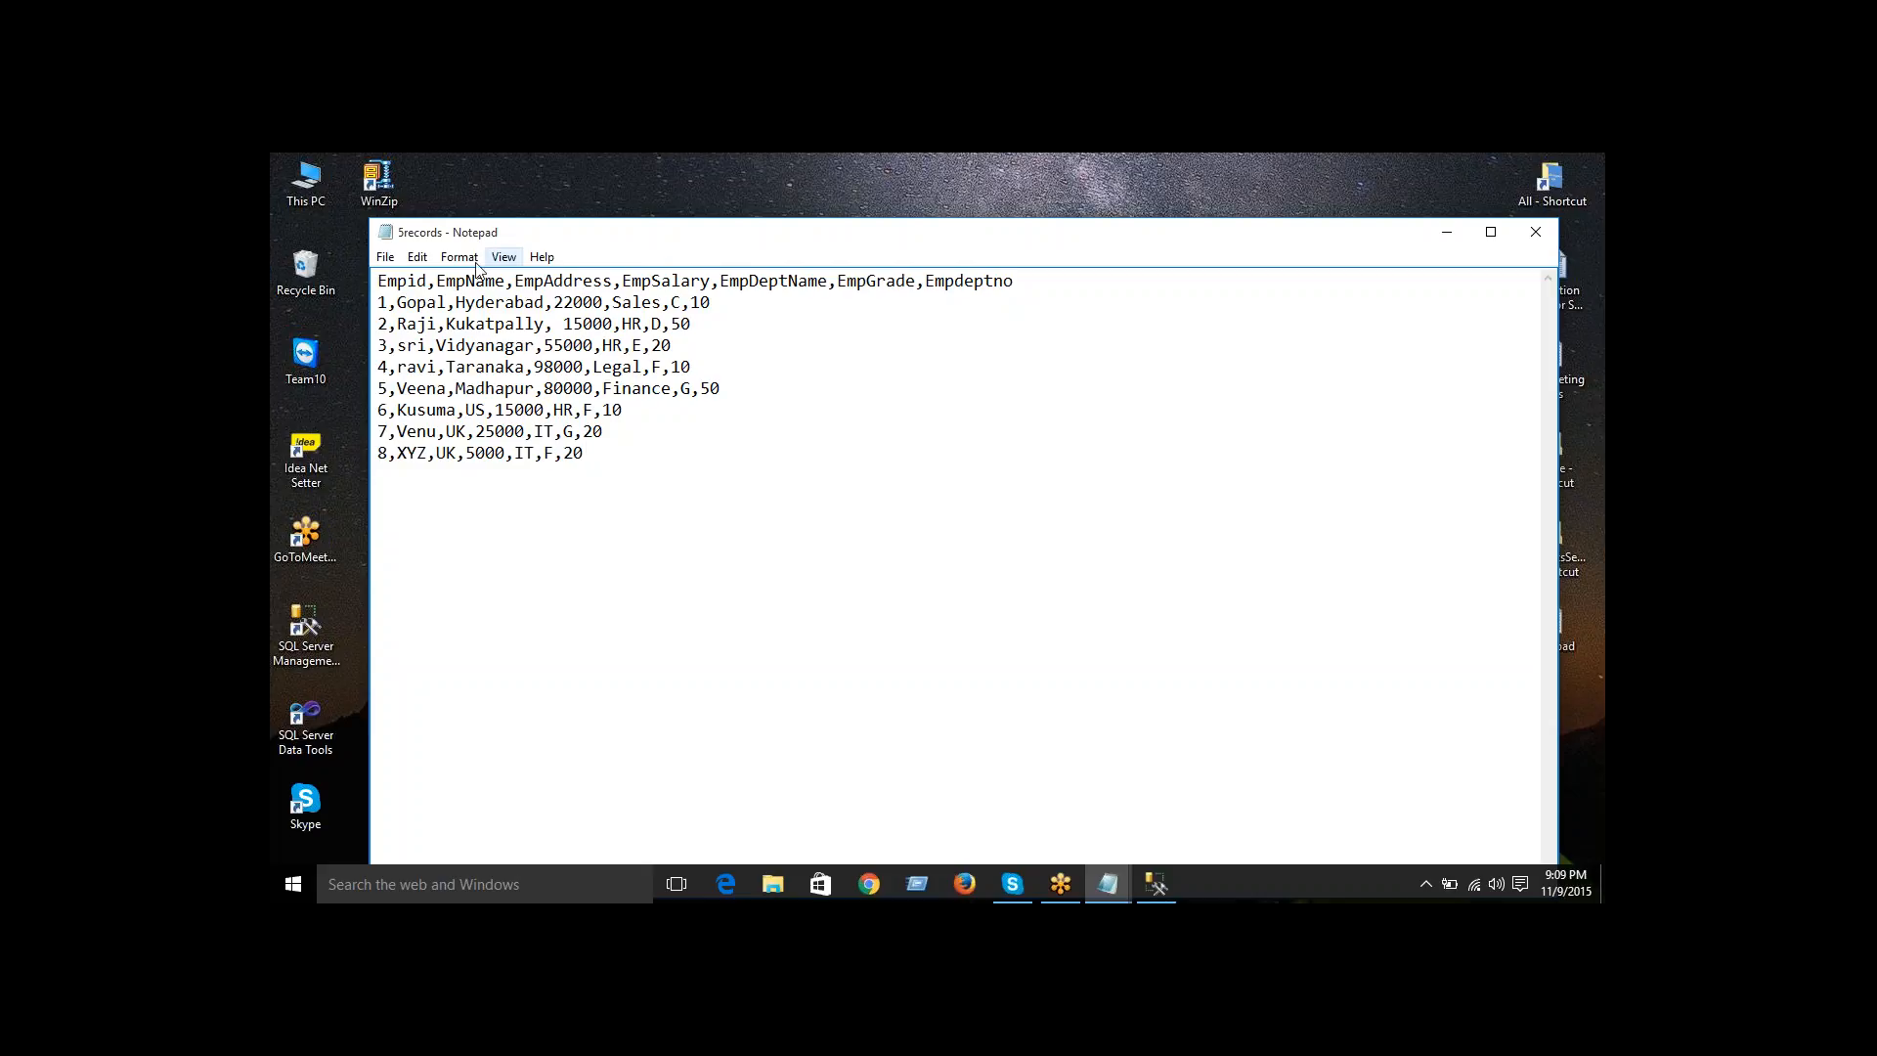
drag(439, 282, 503, 276)
drag(398, 302, 456, 410)
click(400, 346)
click(752, 536)
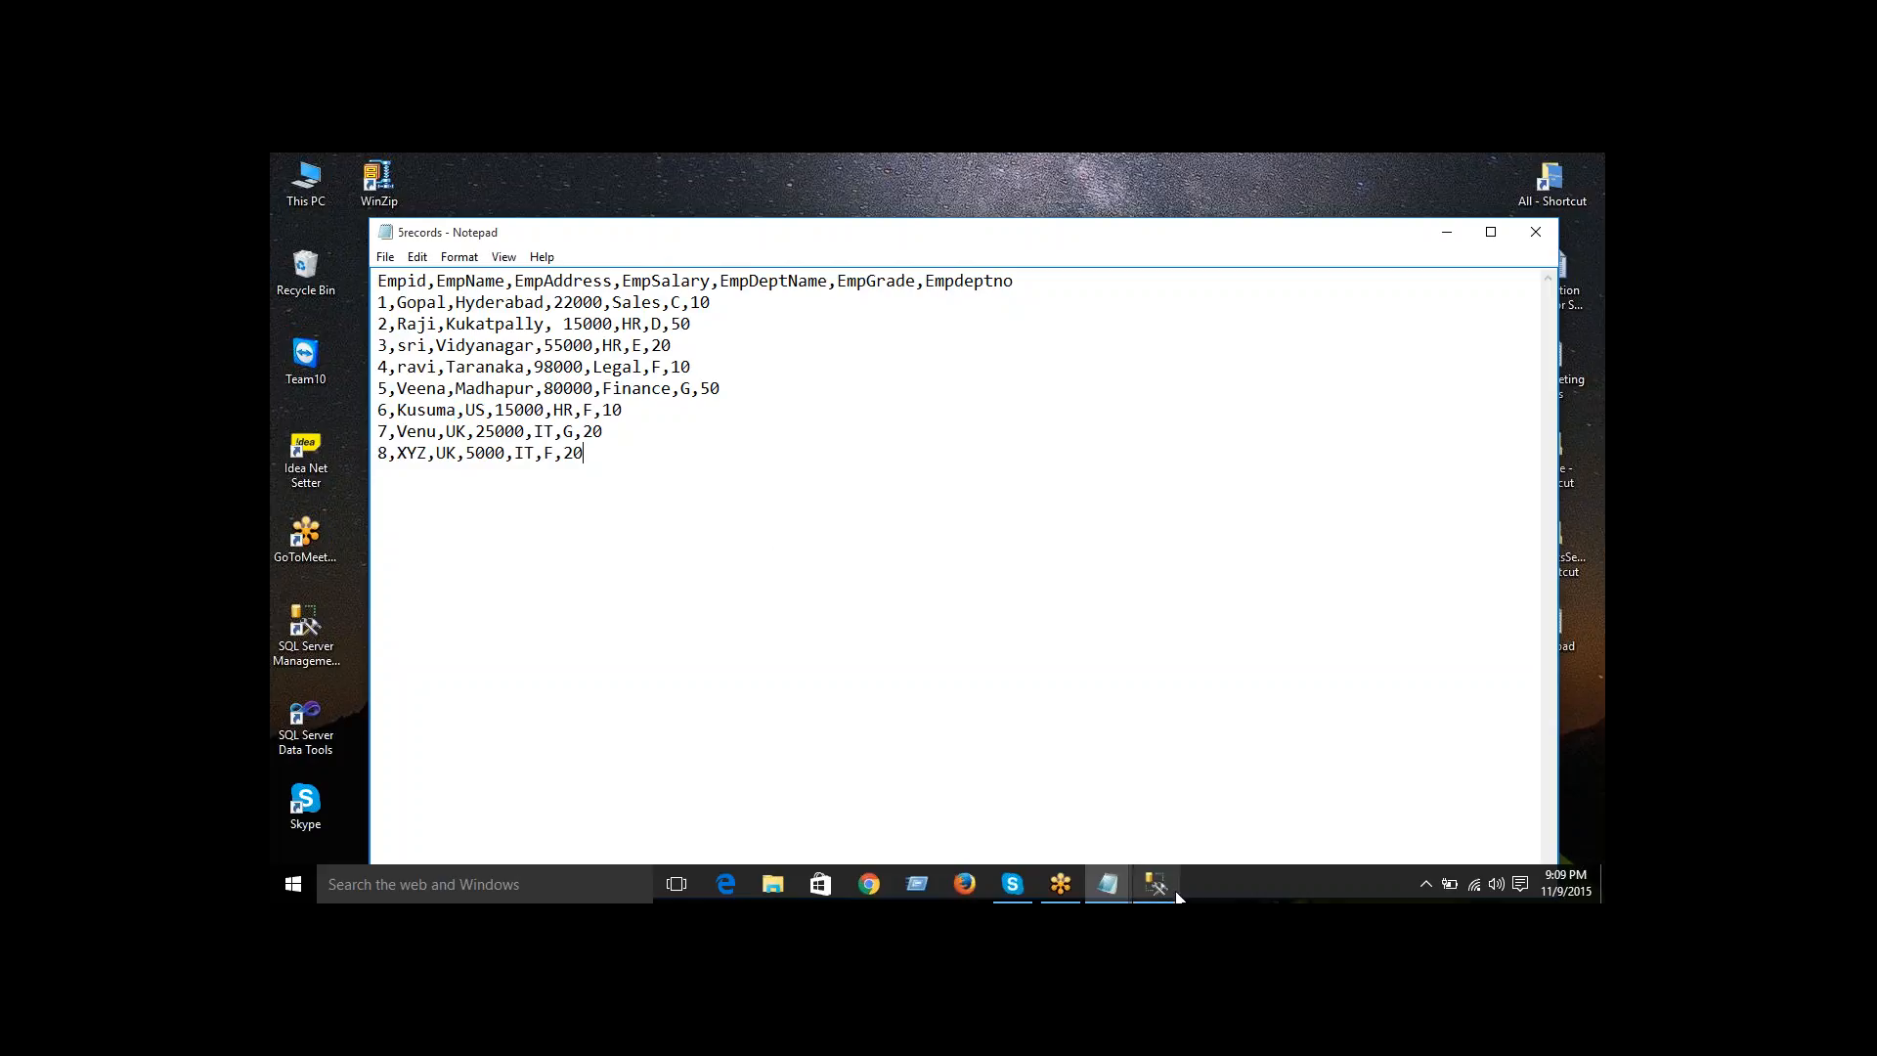
- Start SQL Server Data Tools as administrator and open the recent project Aliproject
right_click(280, 742)
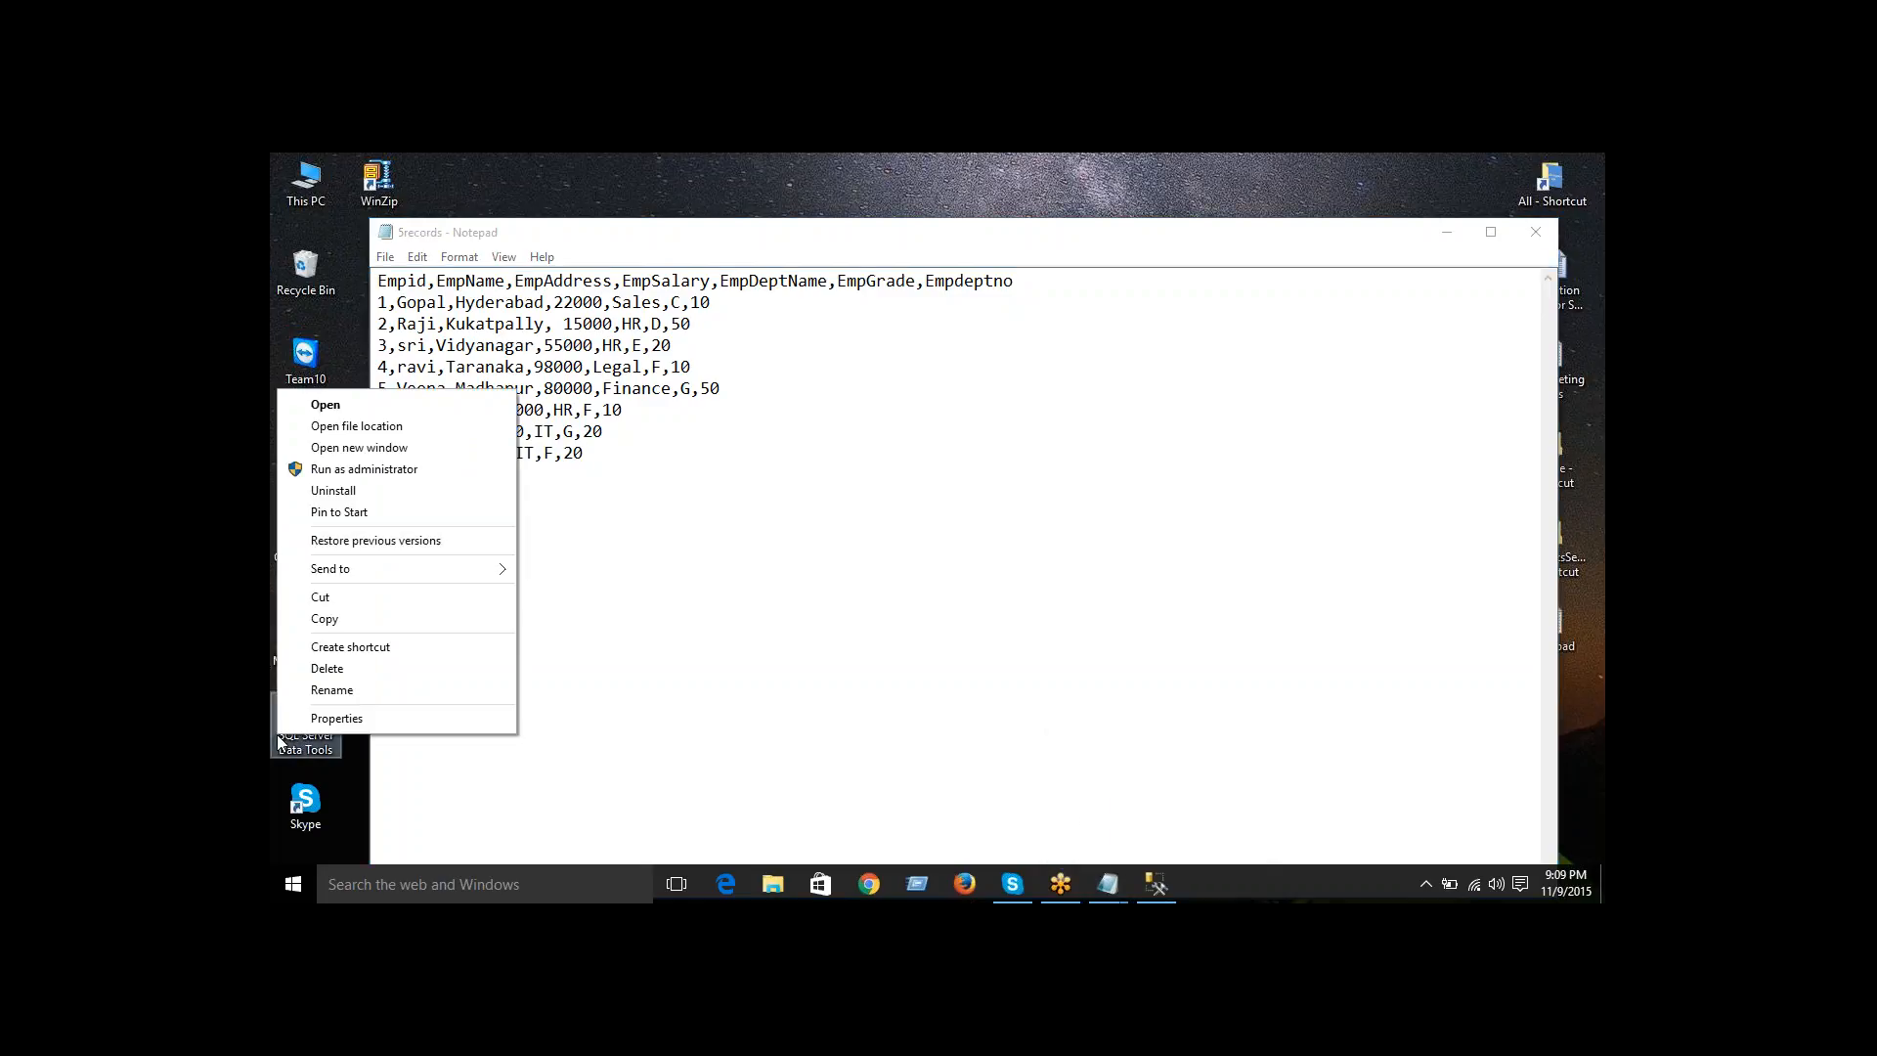
click(332, 470)
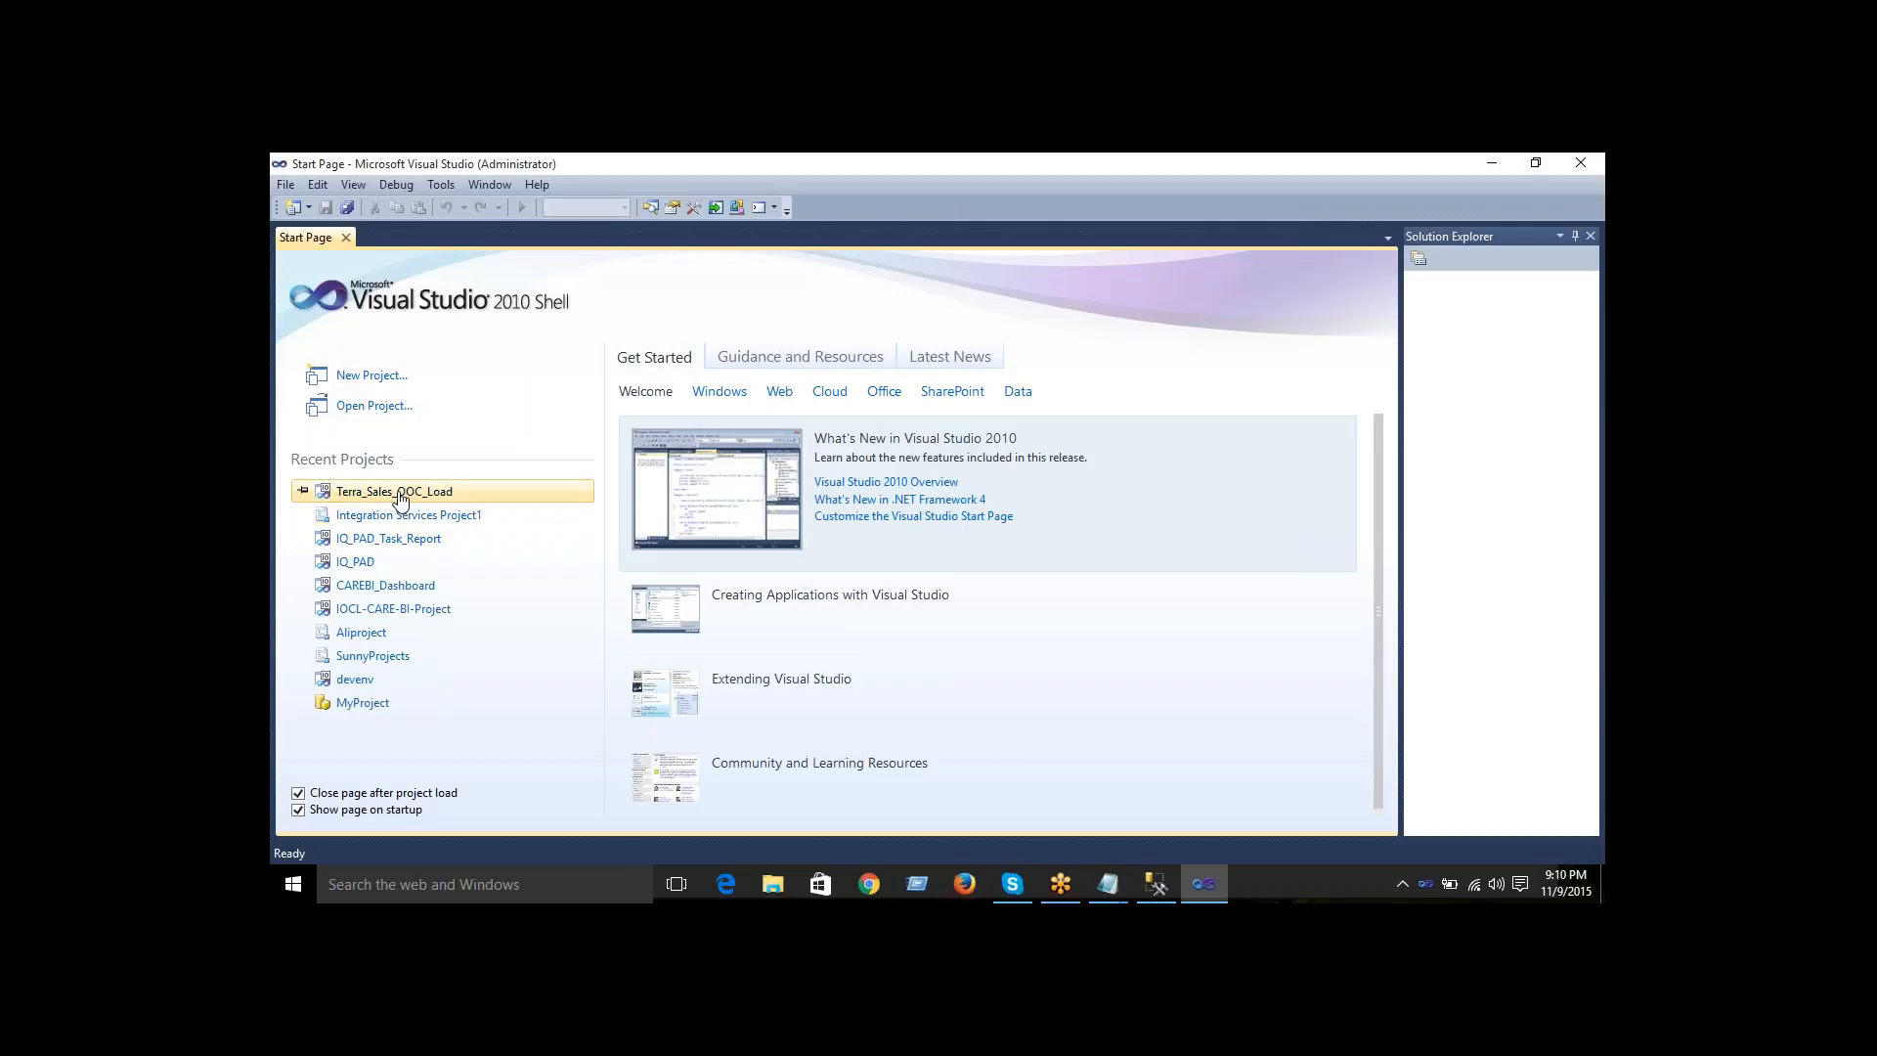
right_click(360, 638)
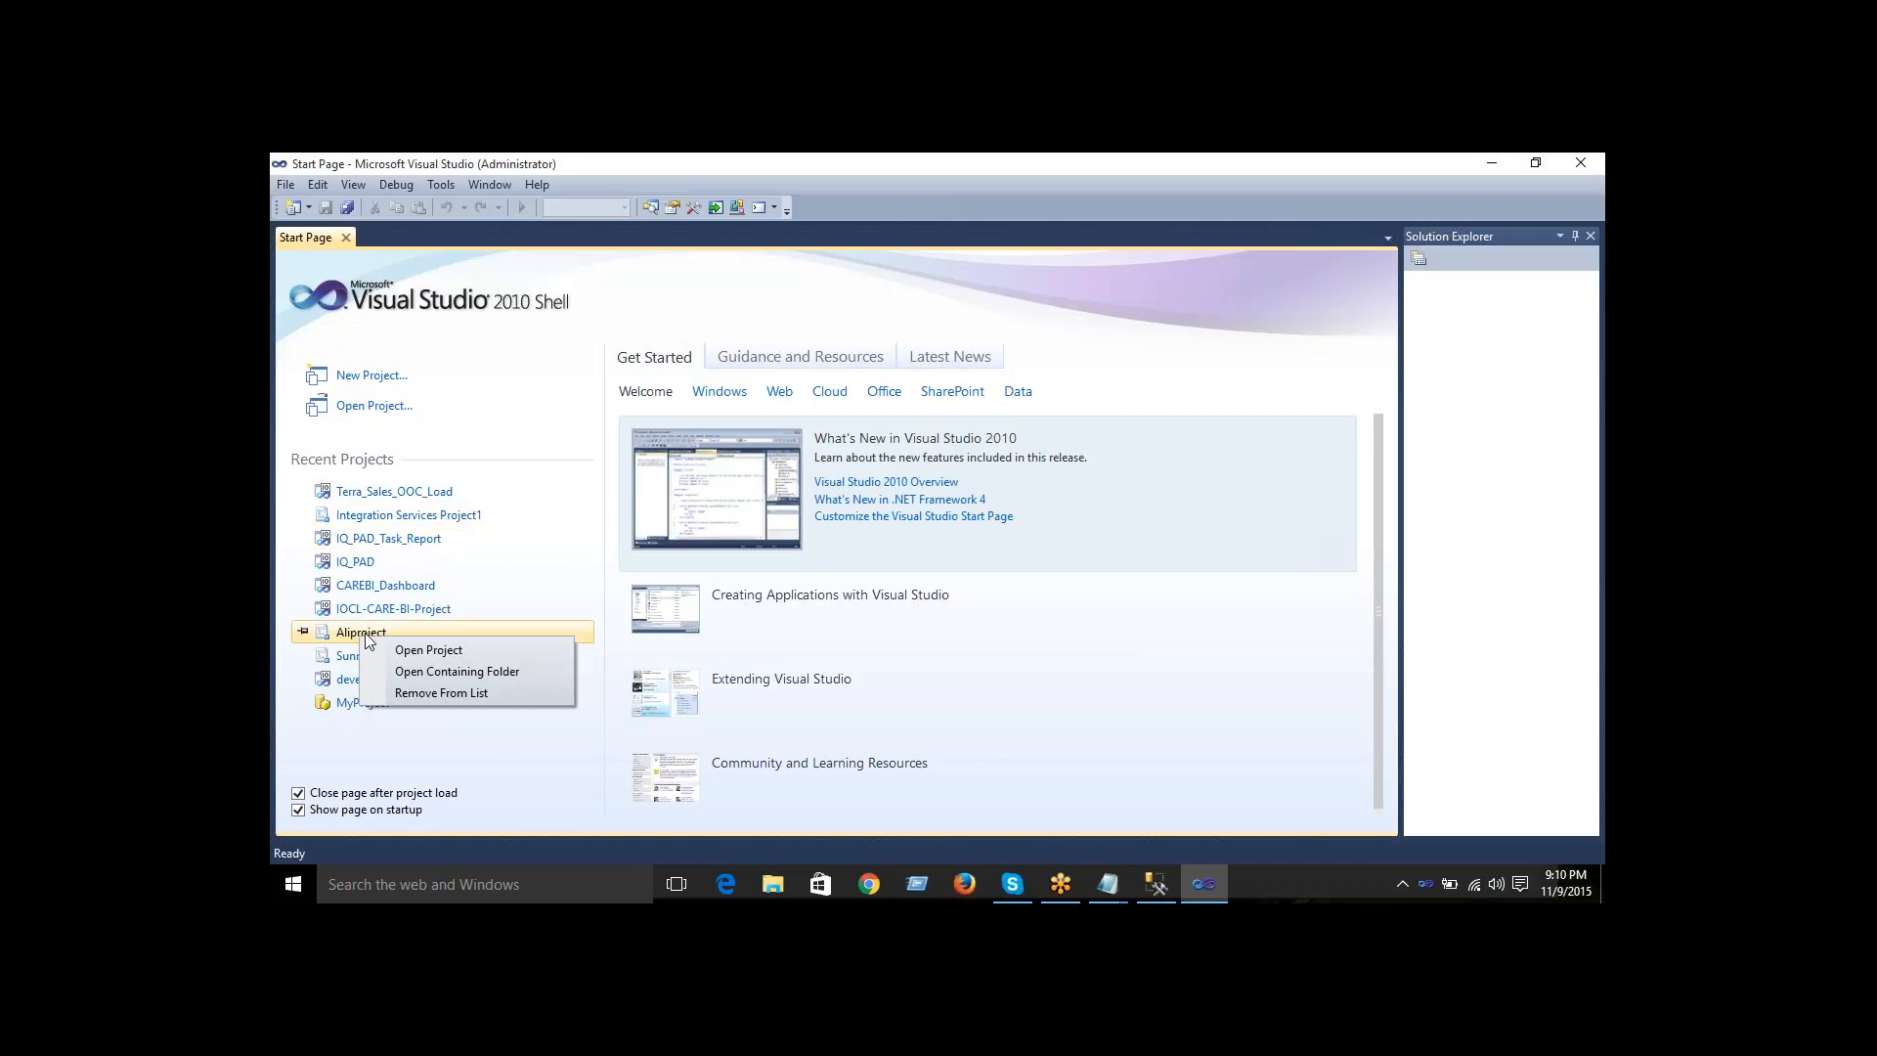
click(391, 651)
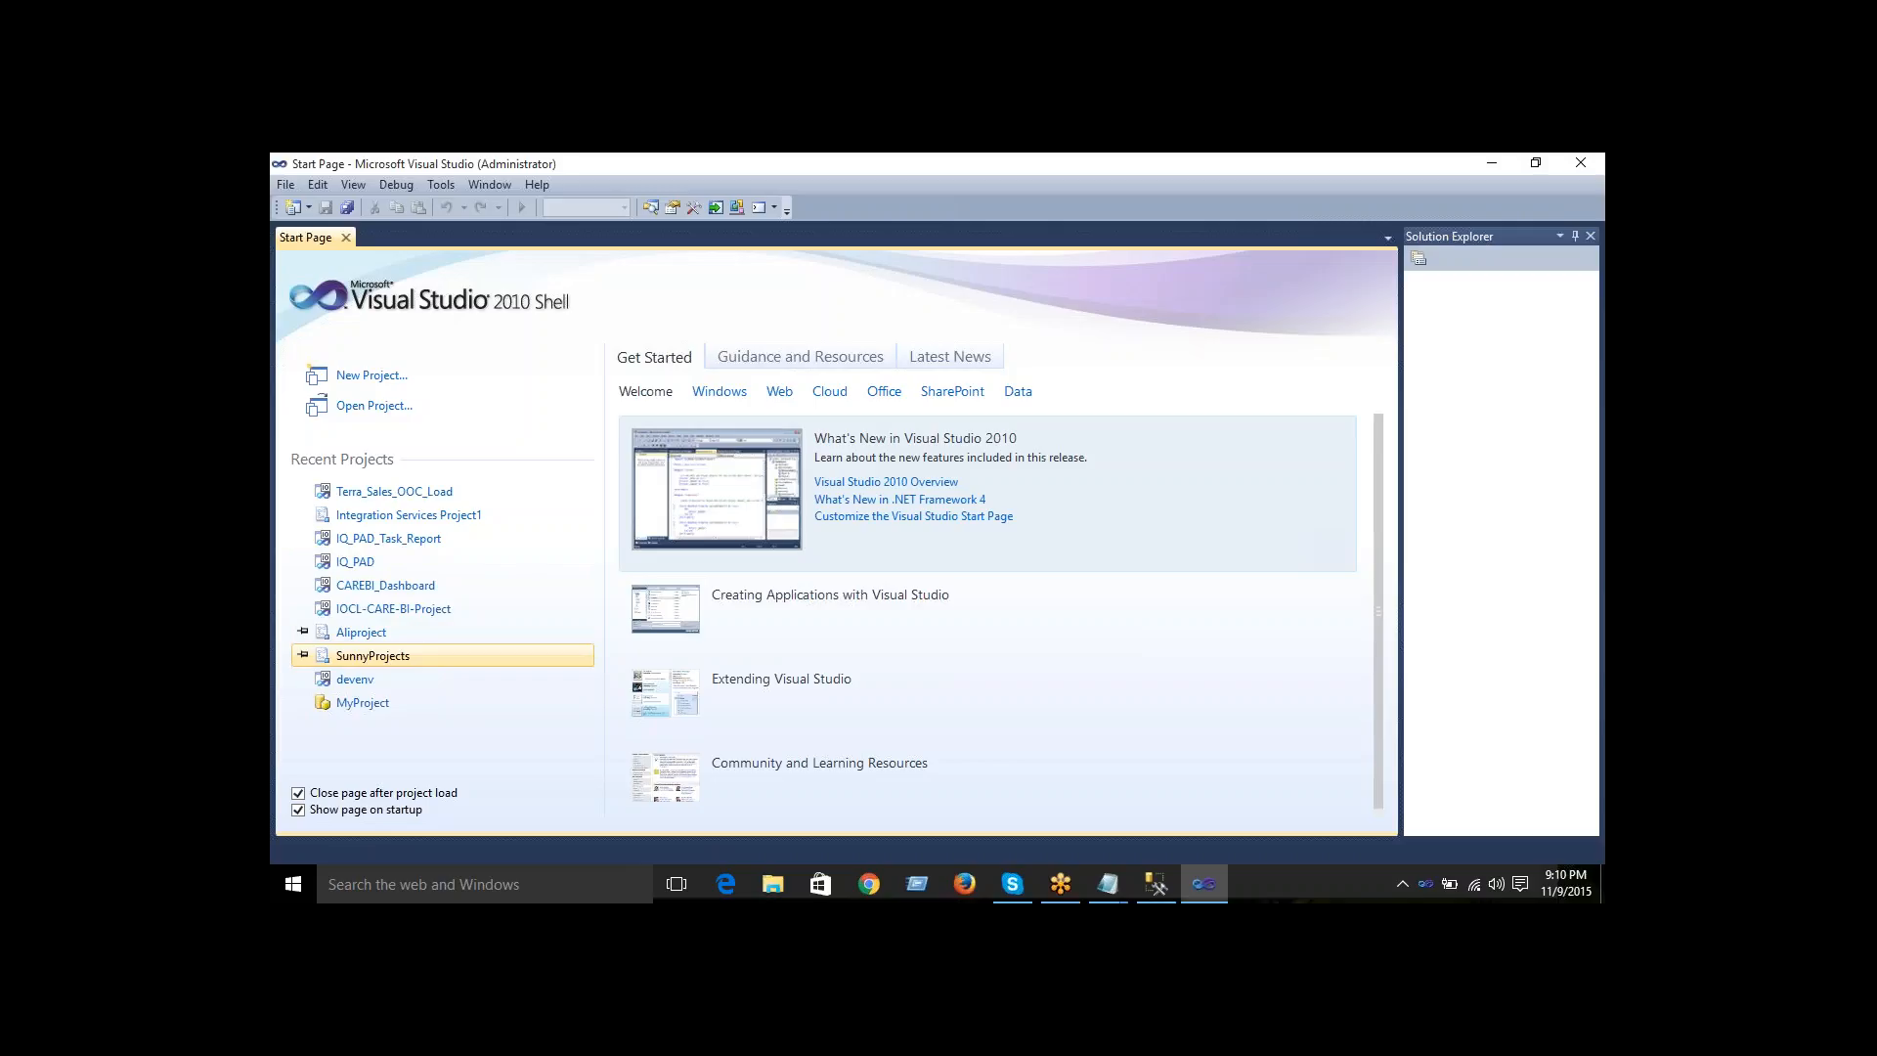
click(420, 492)
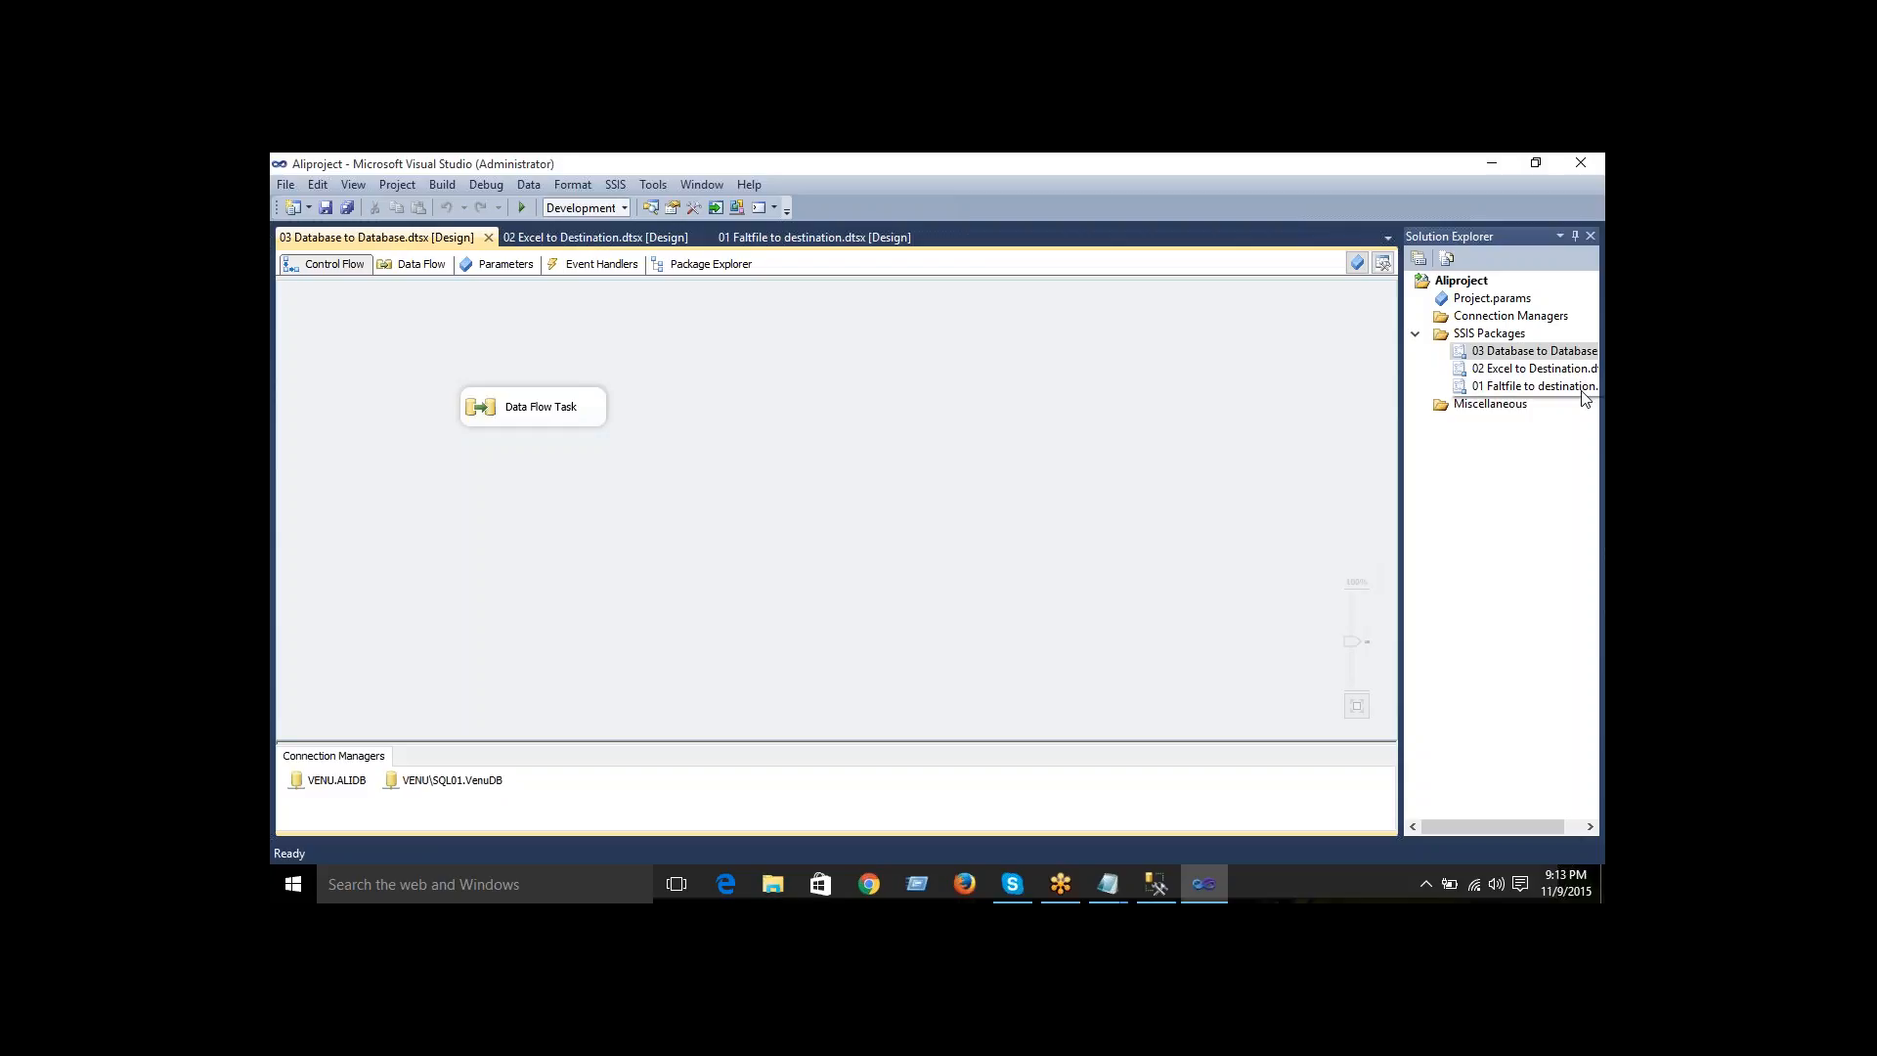
- Add a new SSIS package to Aliproject and rename it 04 Sort Tr.dtsx
click(1483, 337)
right_click(1482, 337)
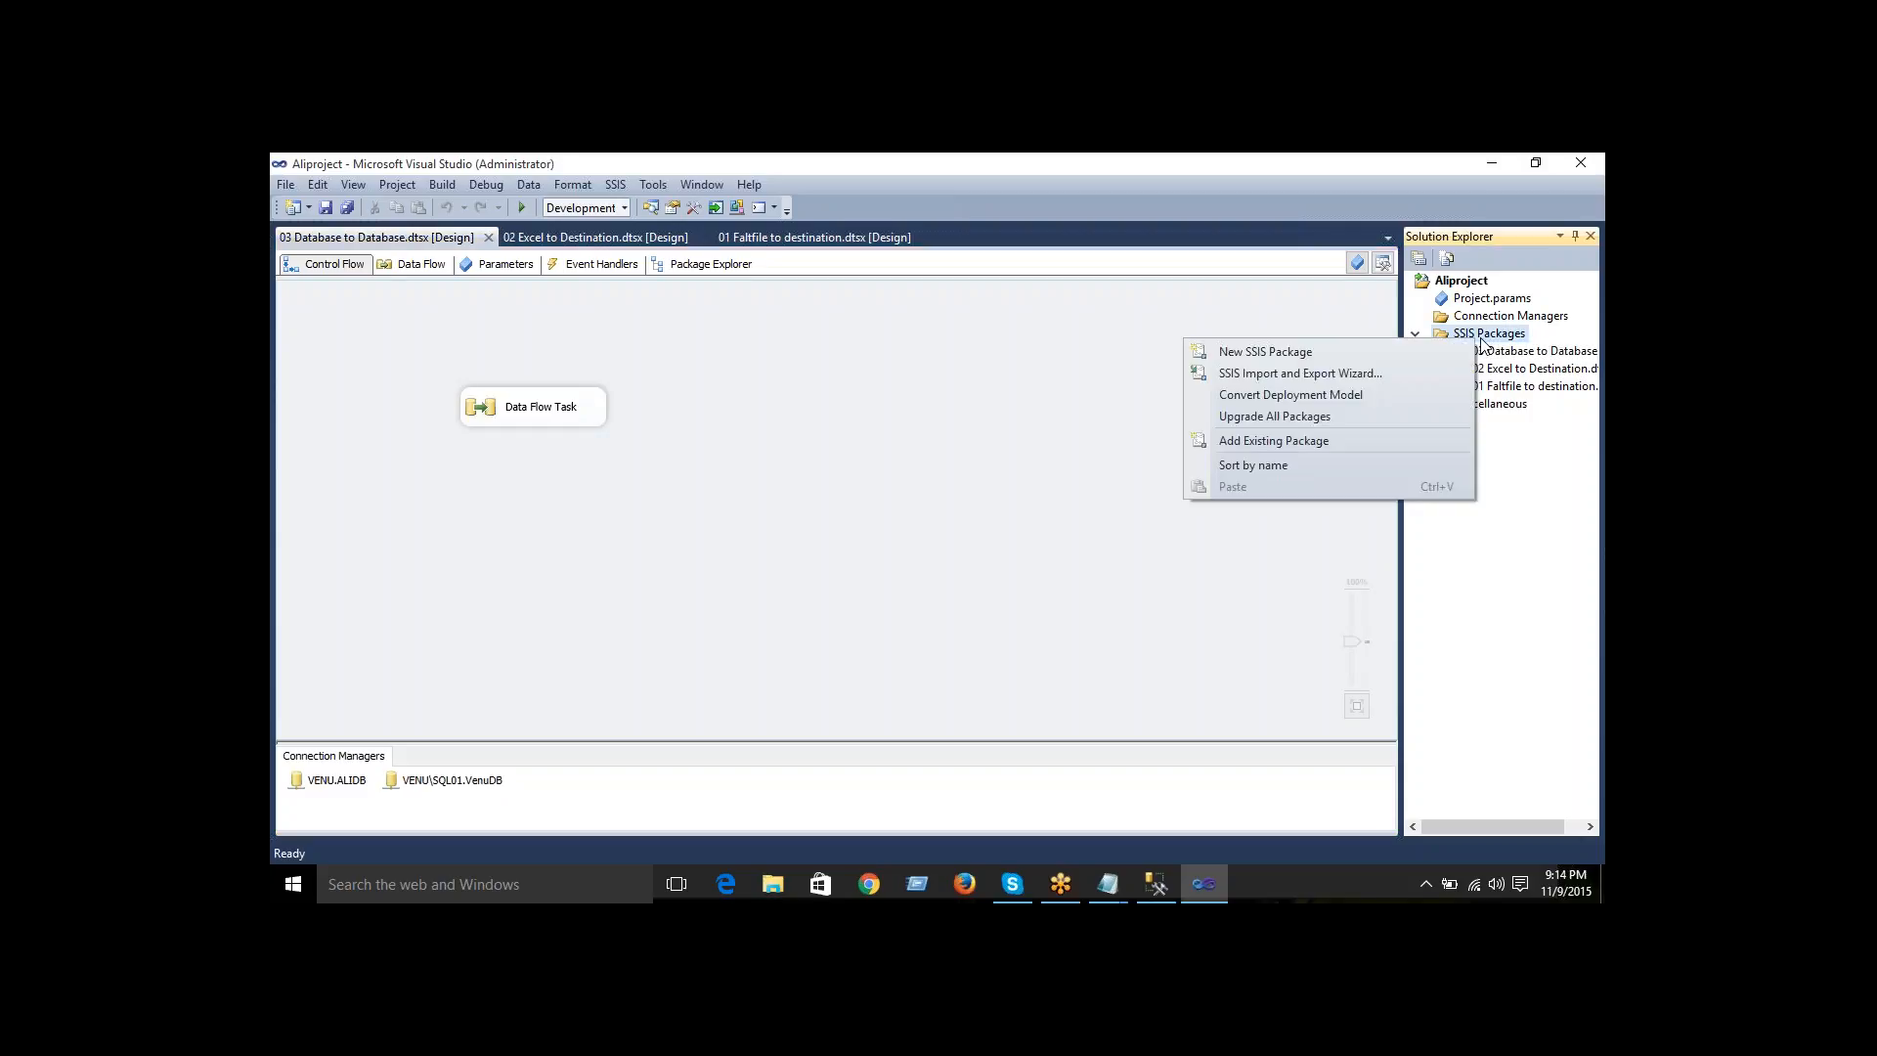
click(1334, 358)
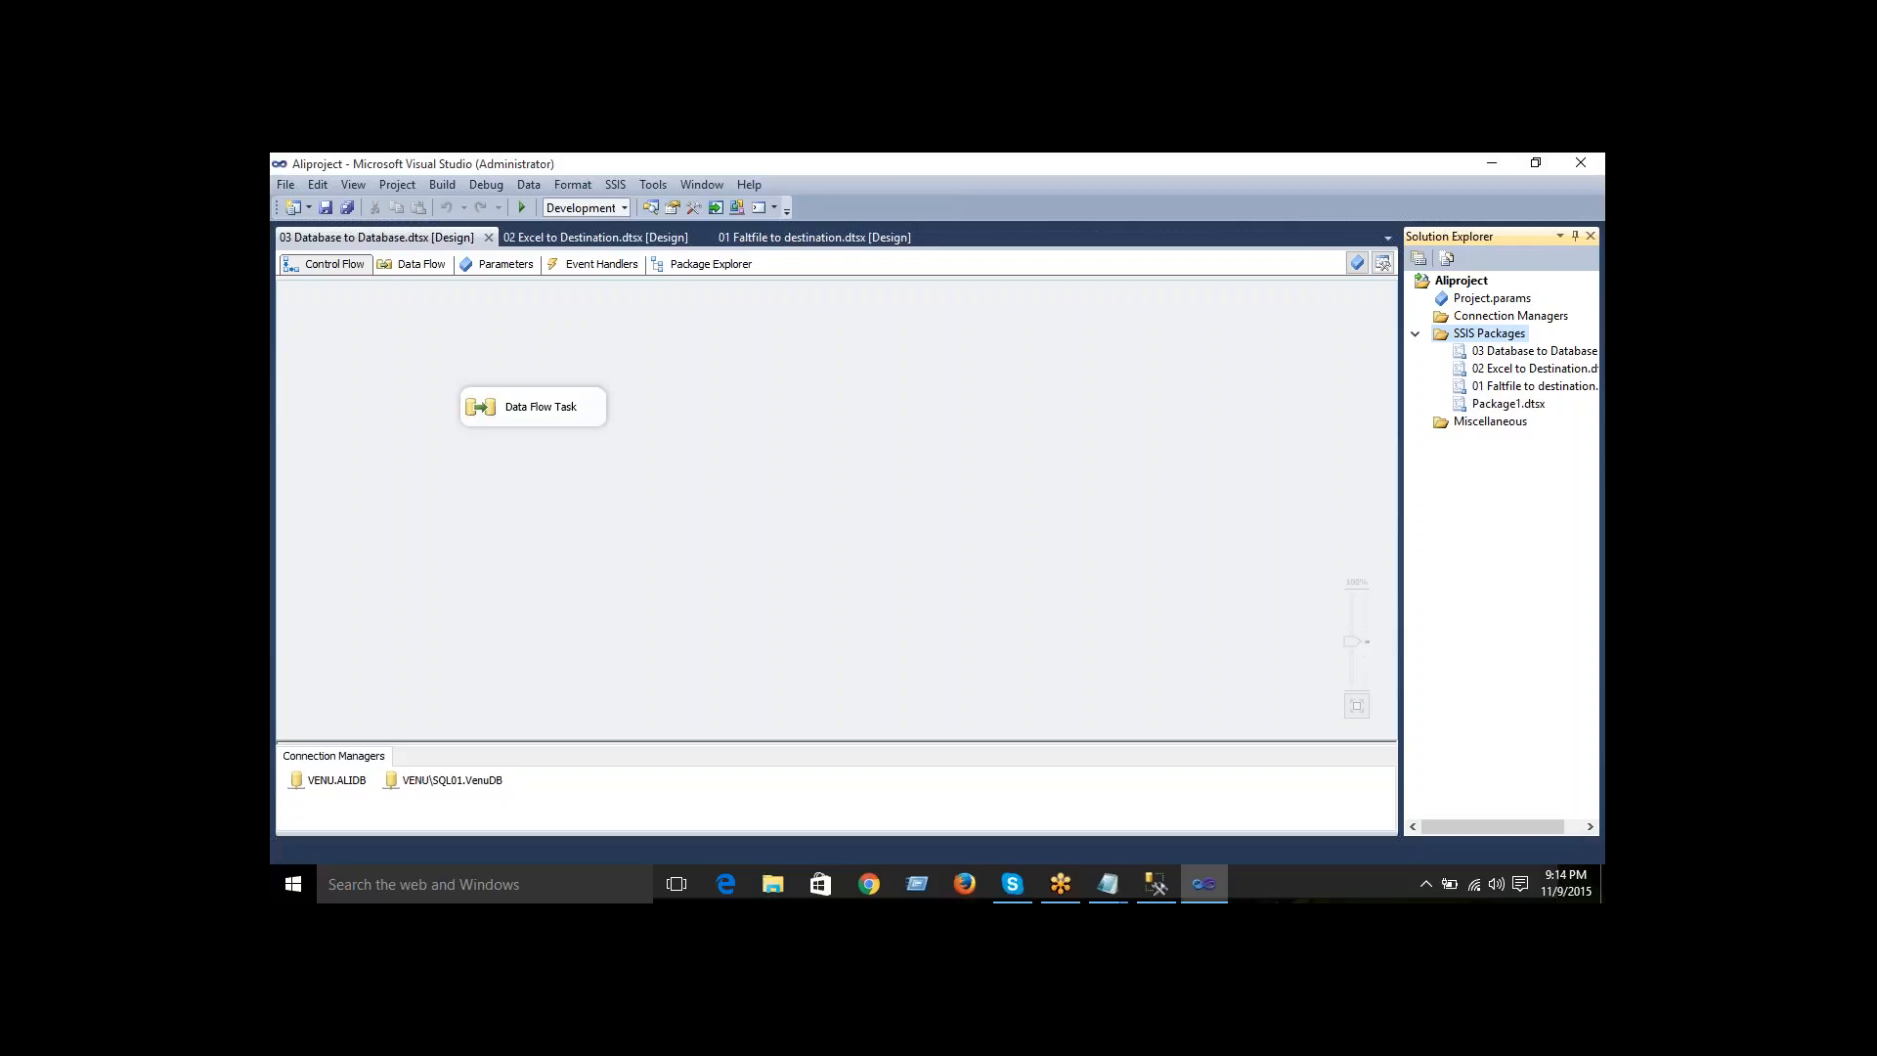
right_click(1509, 403)
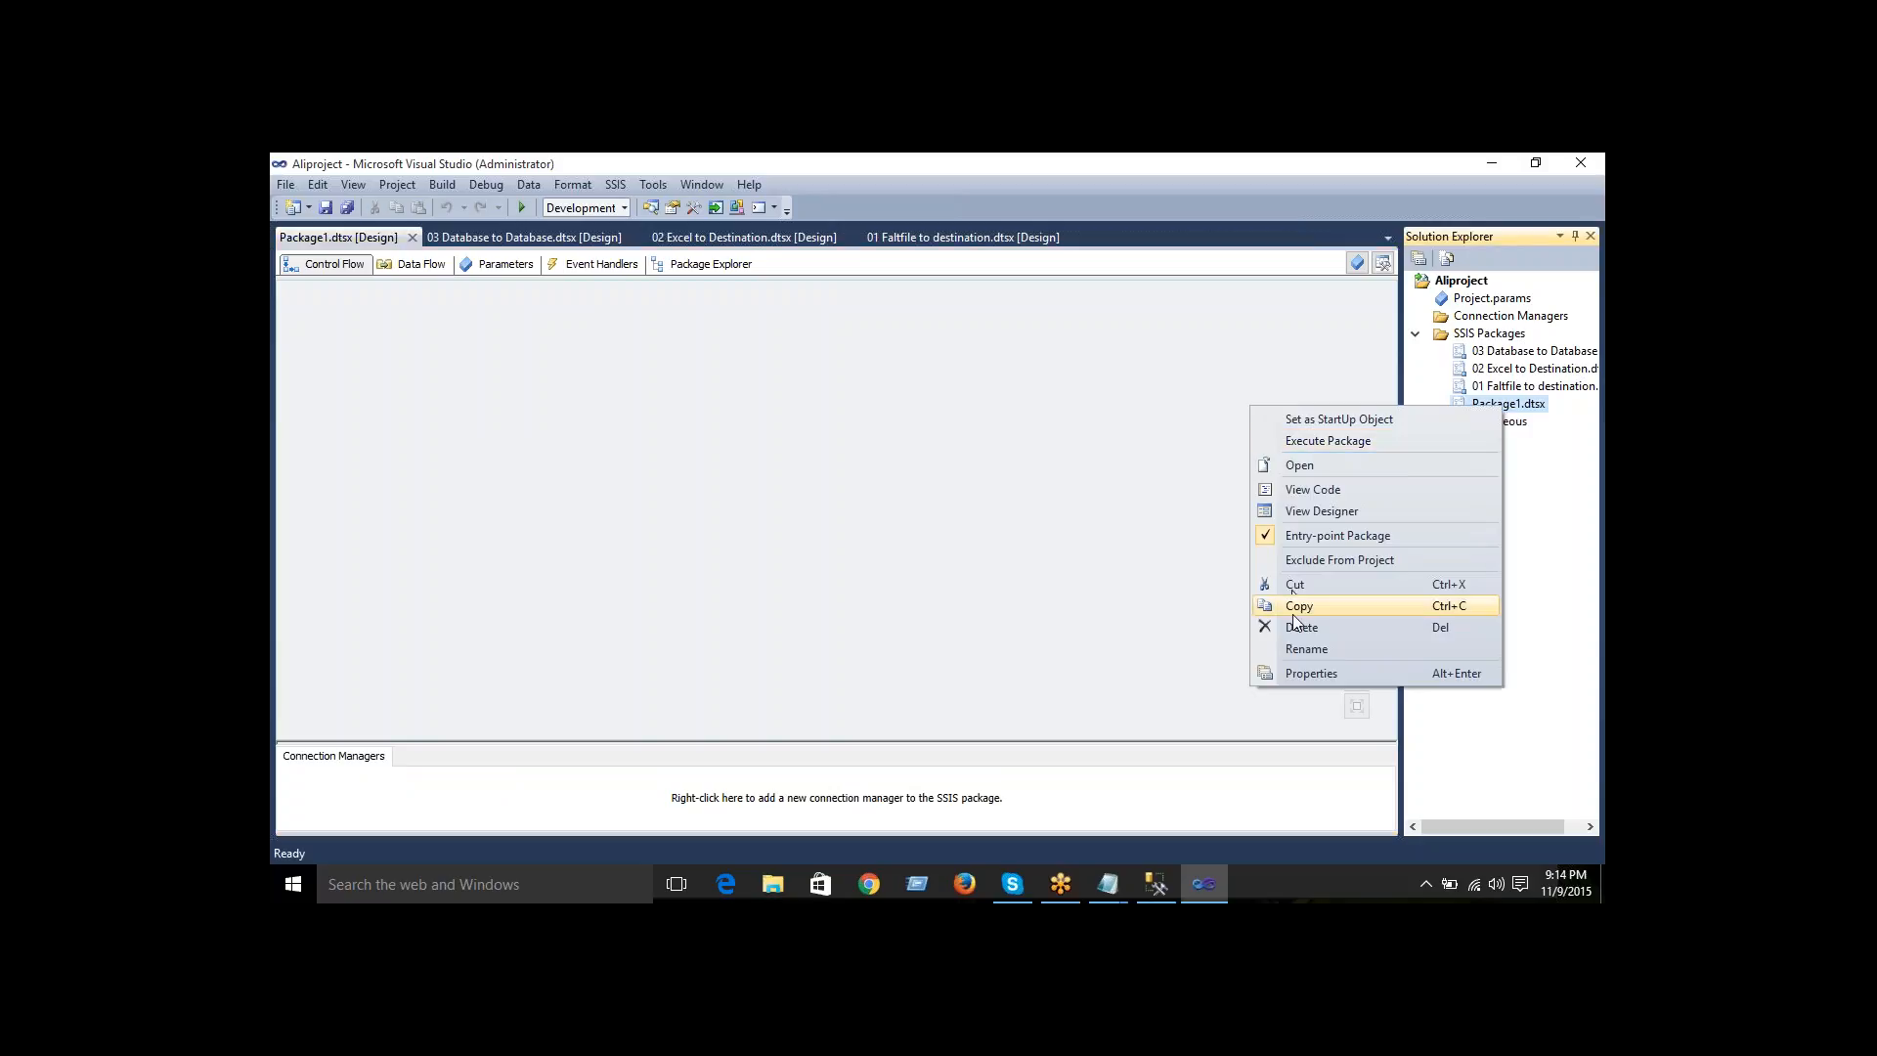
click(1301, 648)
text(0)
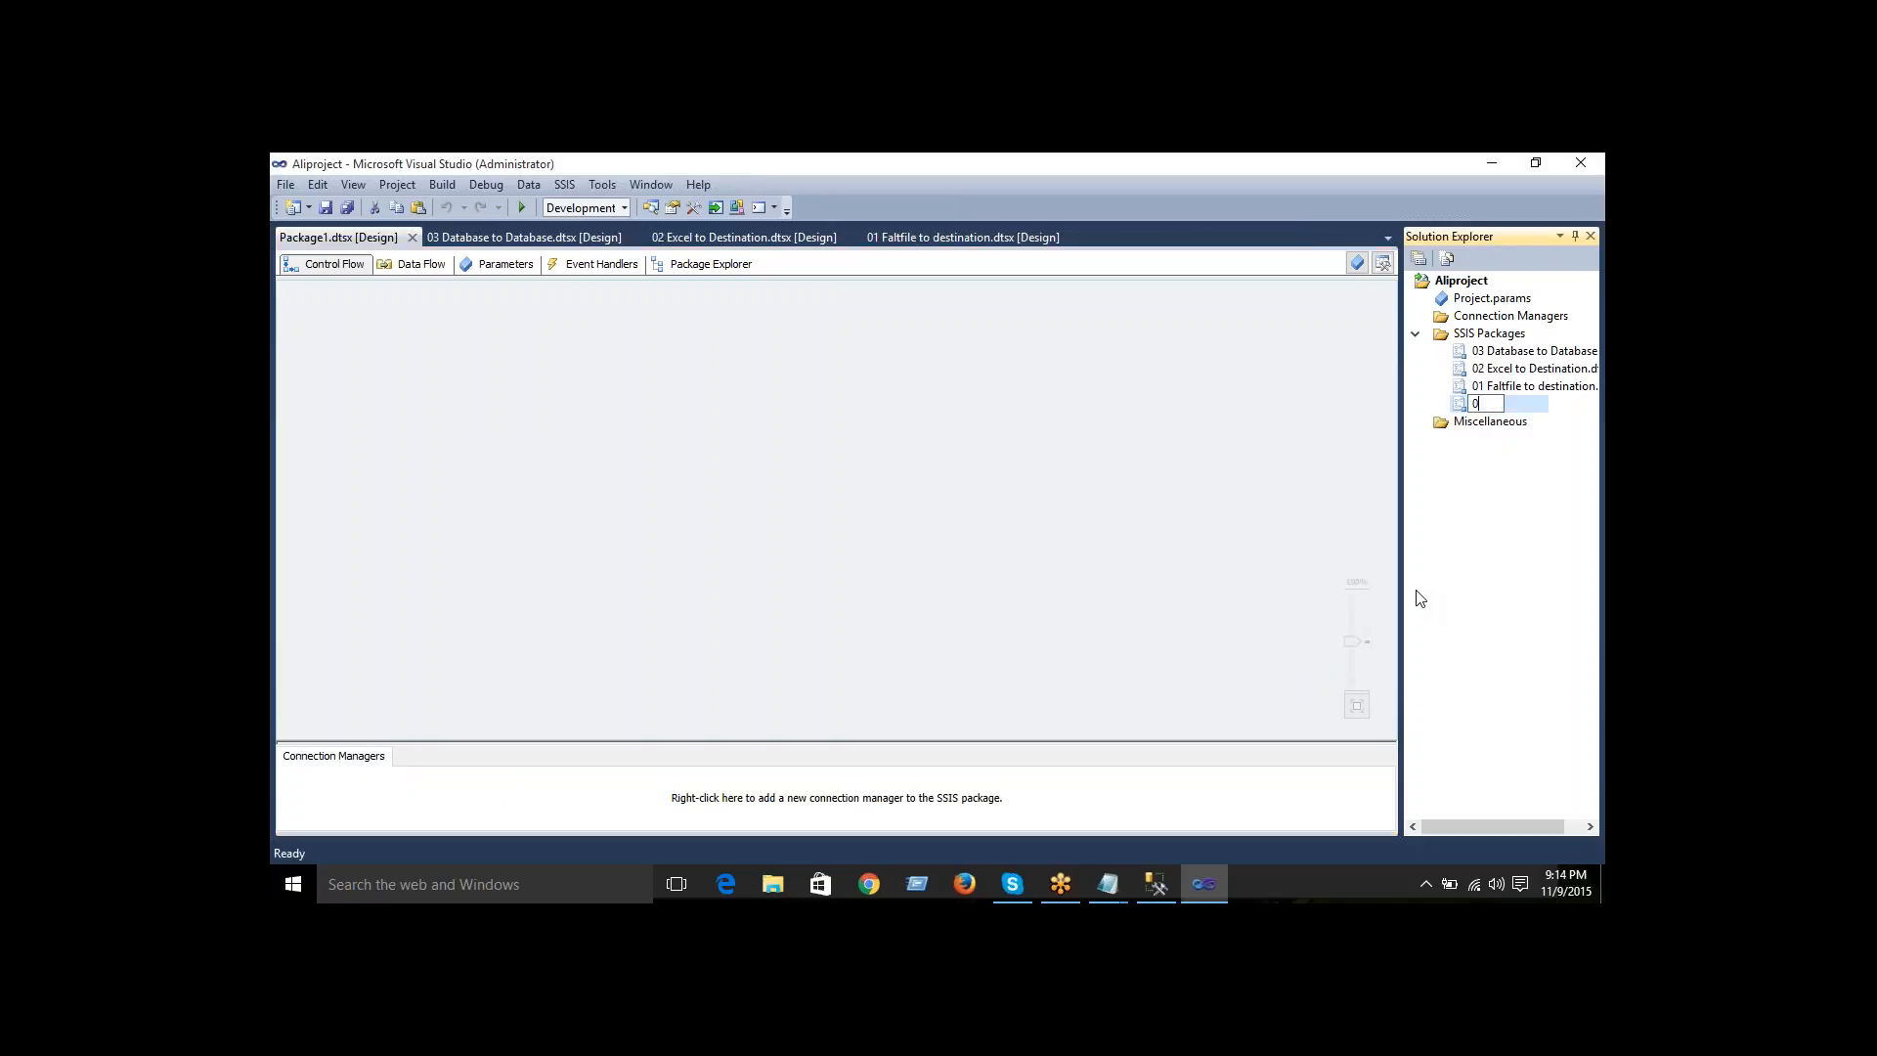
text(4 Sort Tr.dtsx)
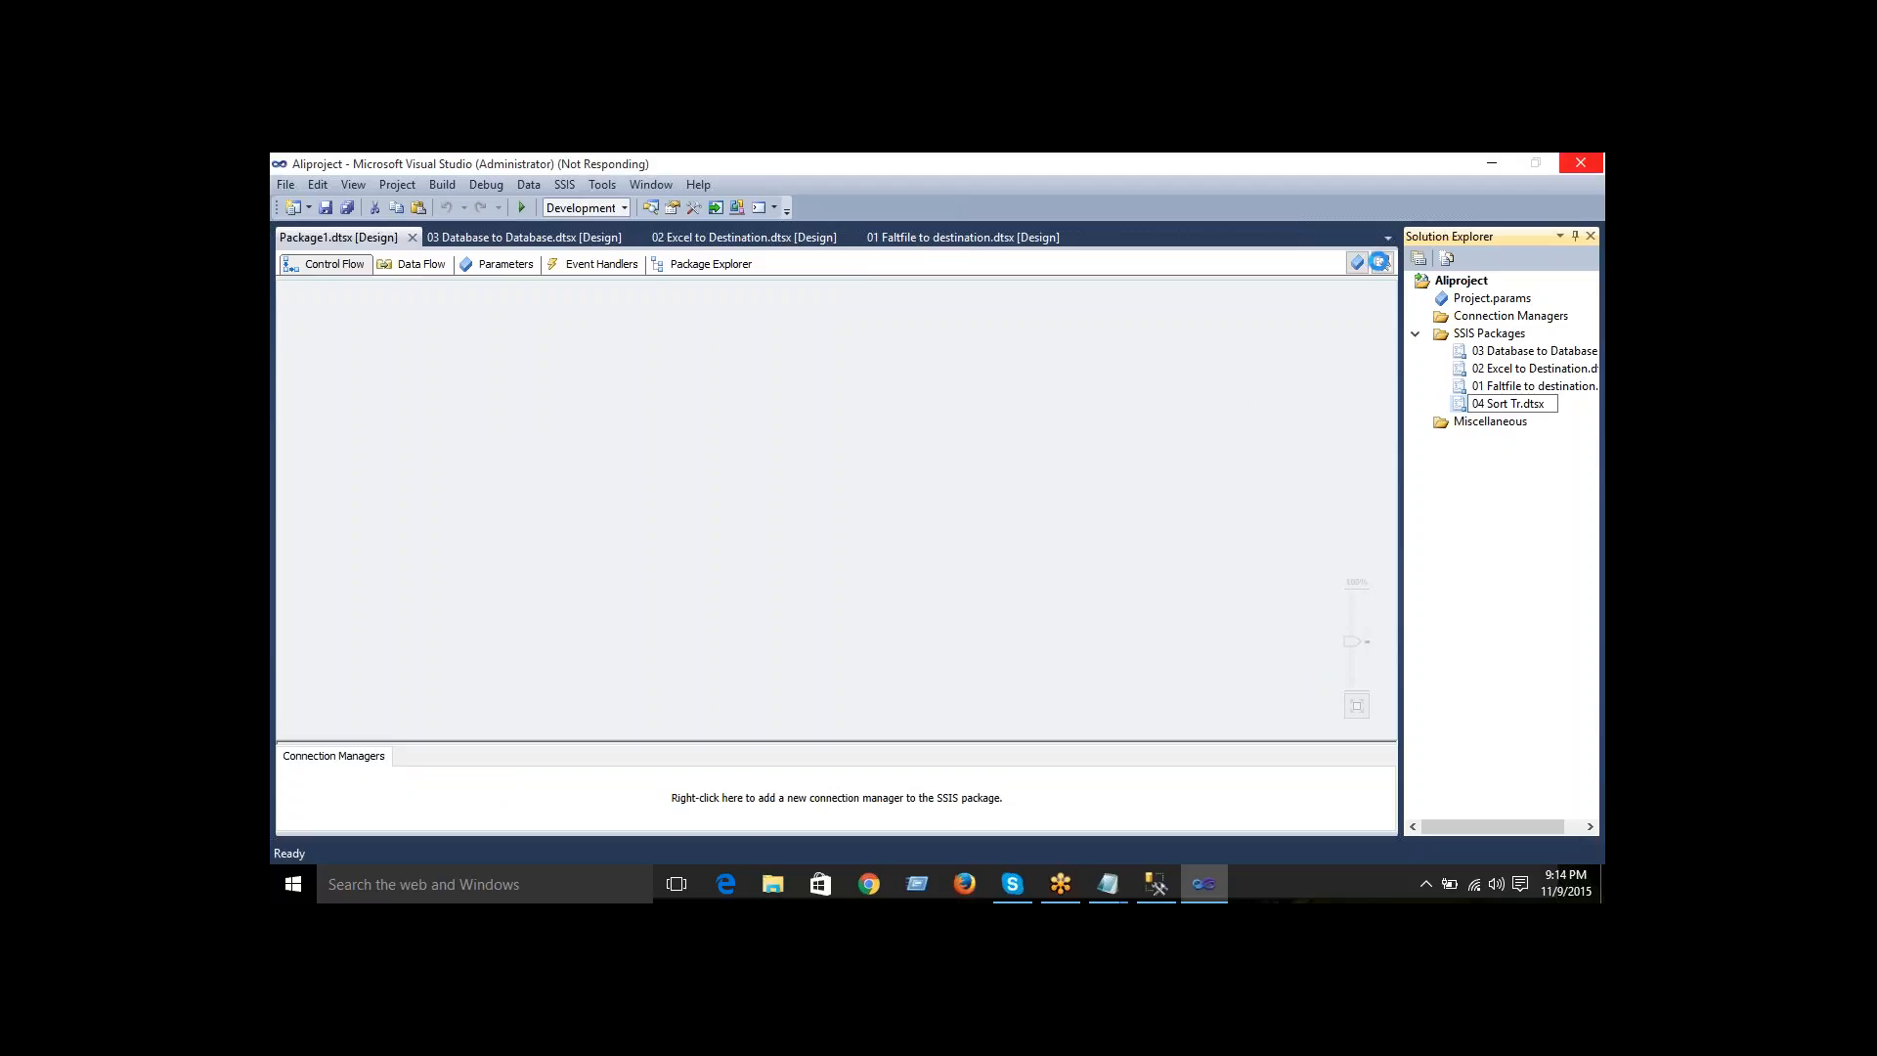
- Show the SSIS Toolbox, add a Data Flow Task to the package's control flow and open its data flow
click(1380, 262)
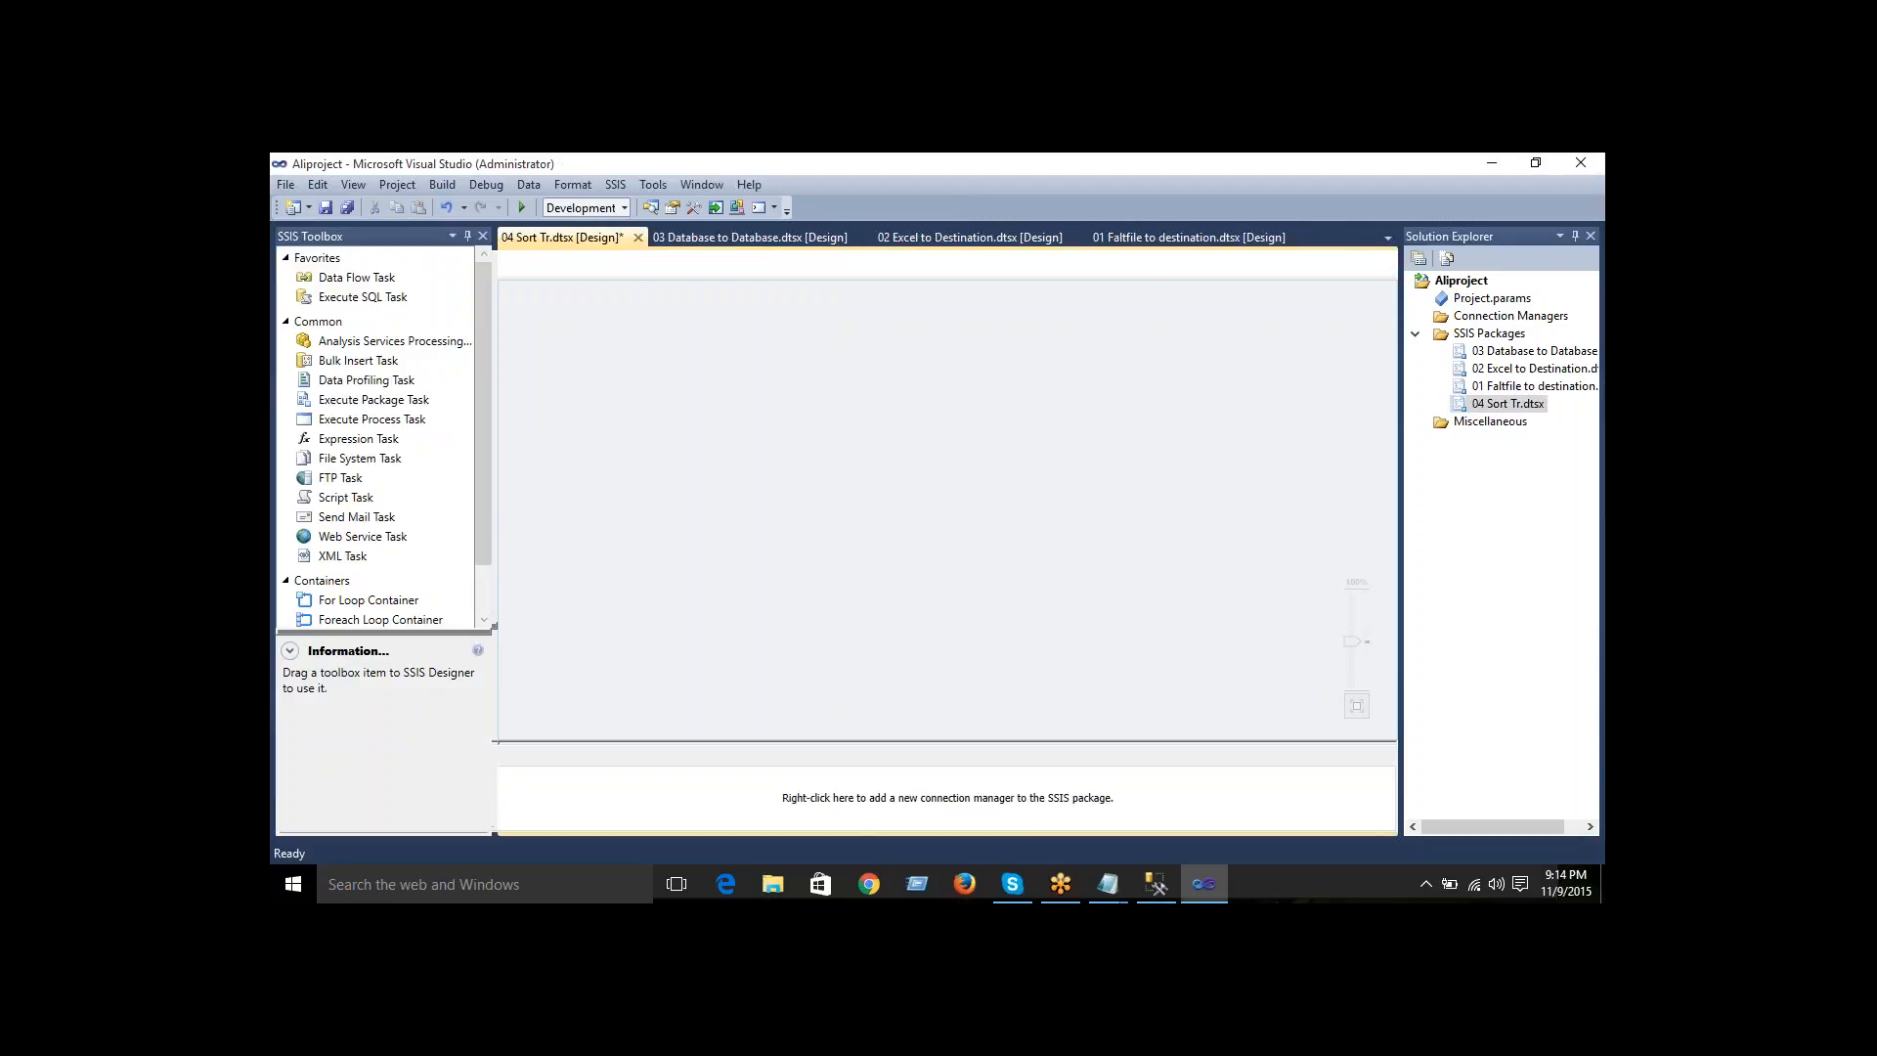
drag(358, 280, 764, 389)
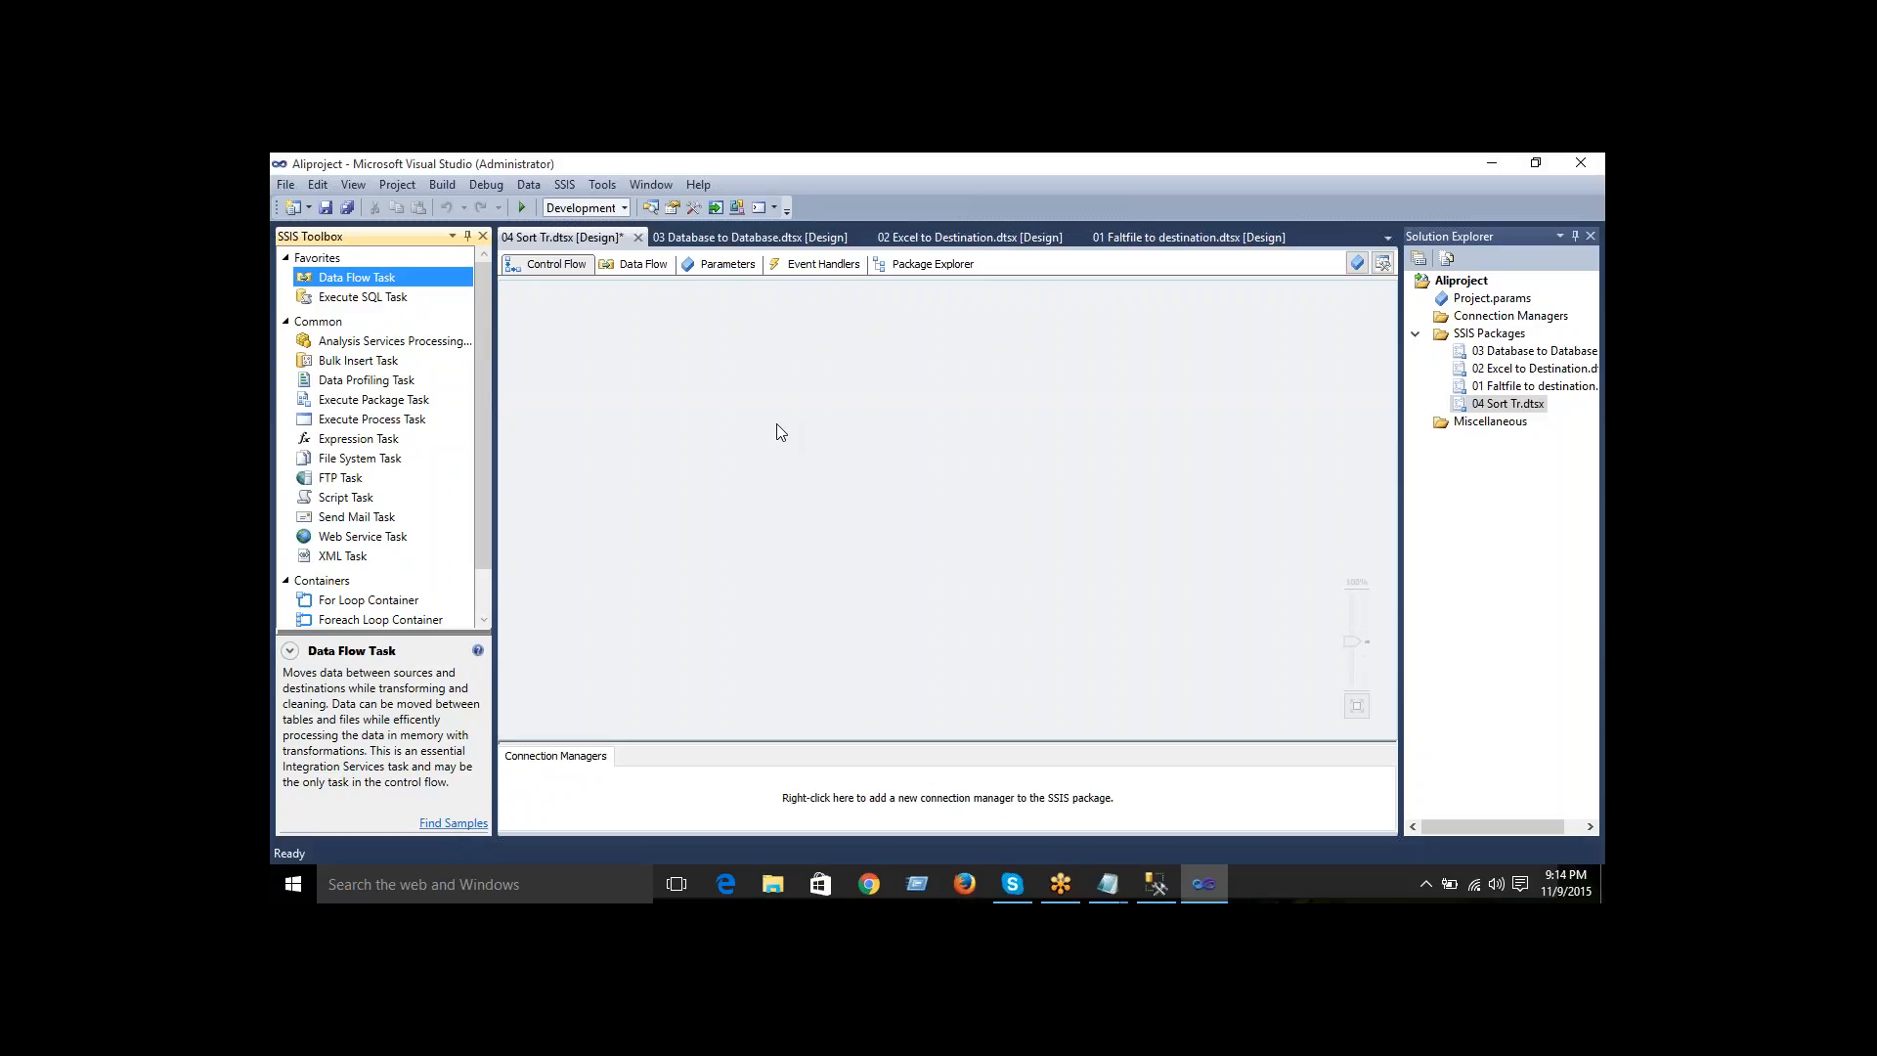
click(781, 432)
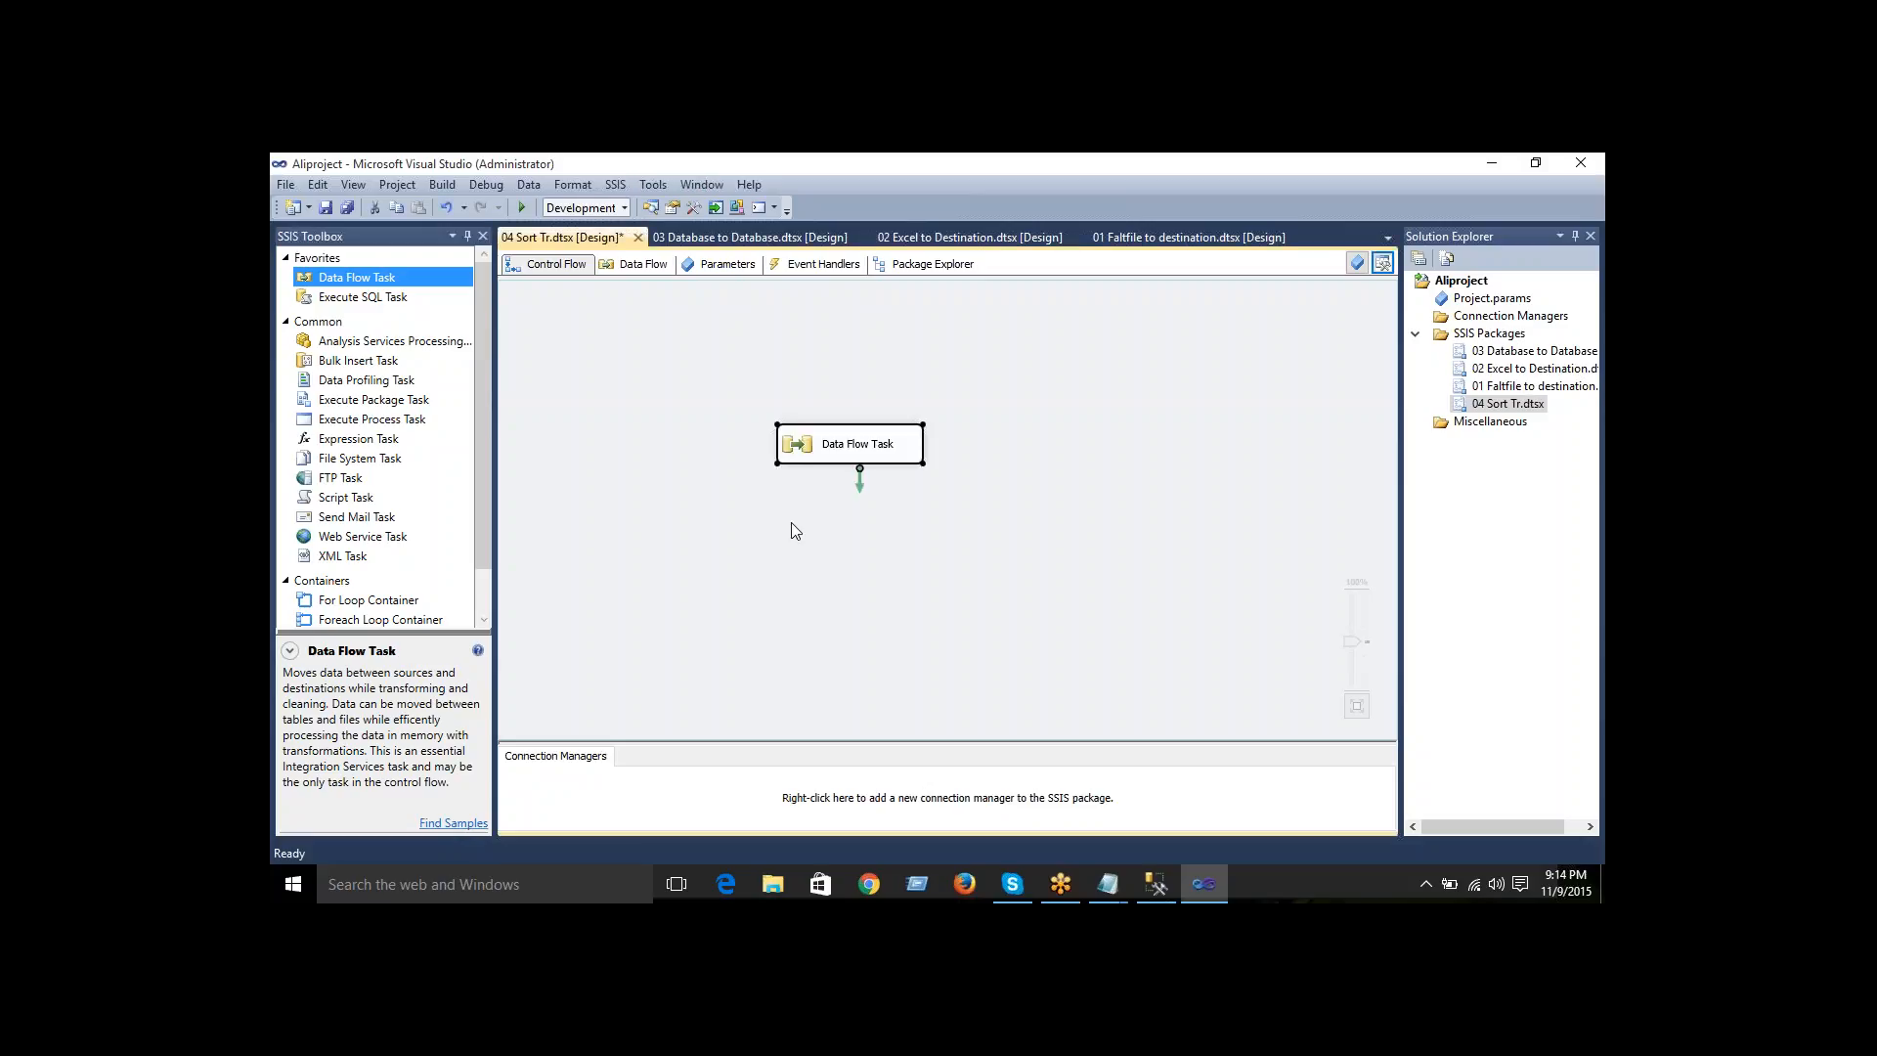
double_click(822, 465)
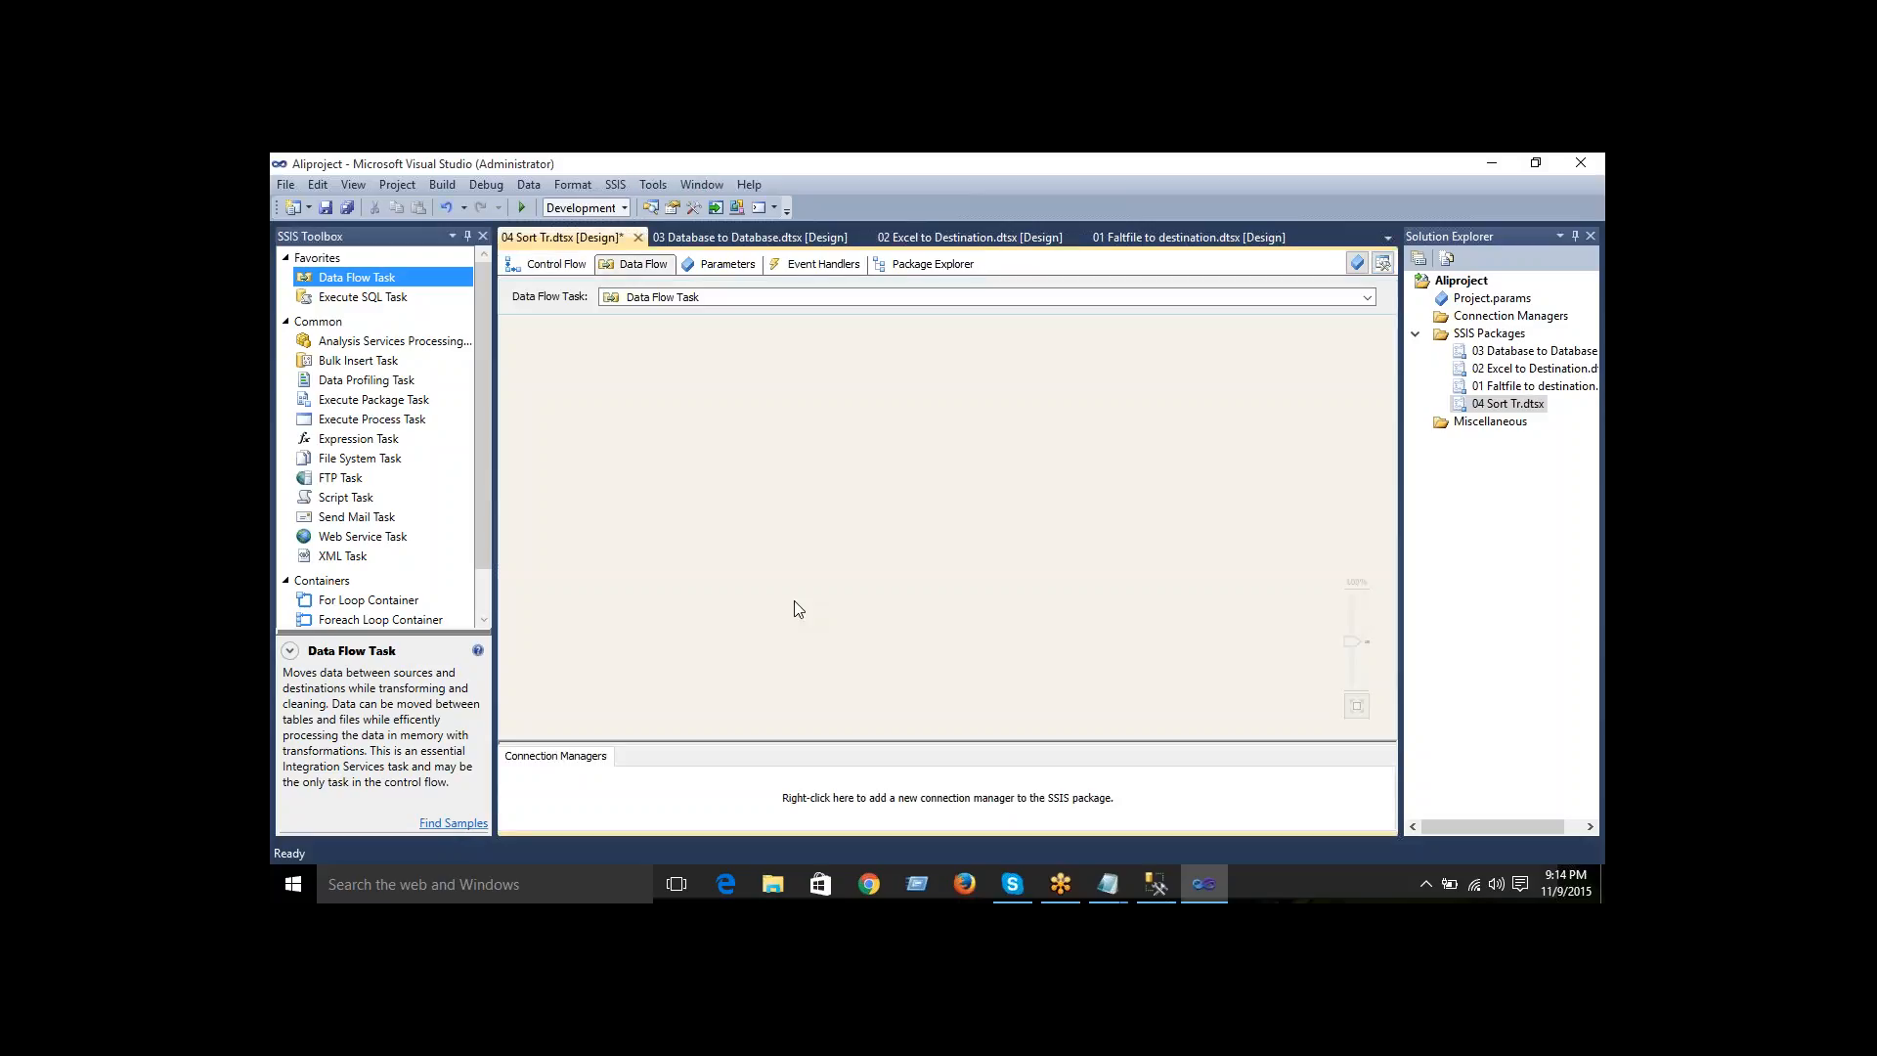
- Add a Flat File Source to the data flow and start a new flat file connection manager for it
drag(484, 335, 486, 549)
drag(362, 293, 814, 375)
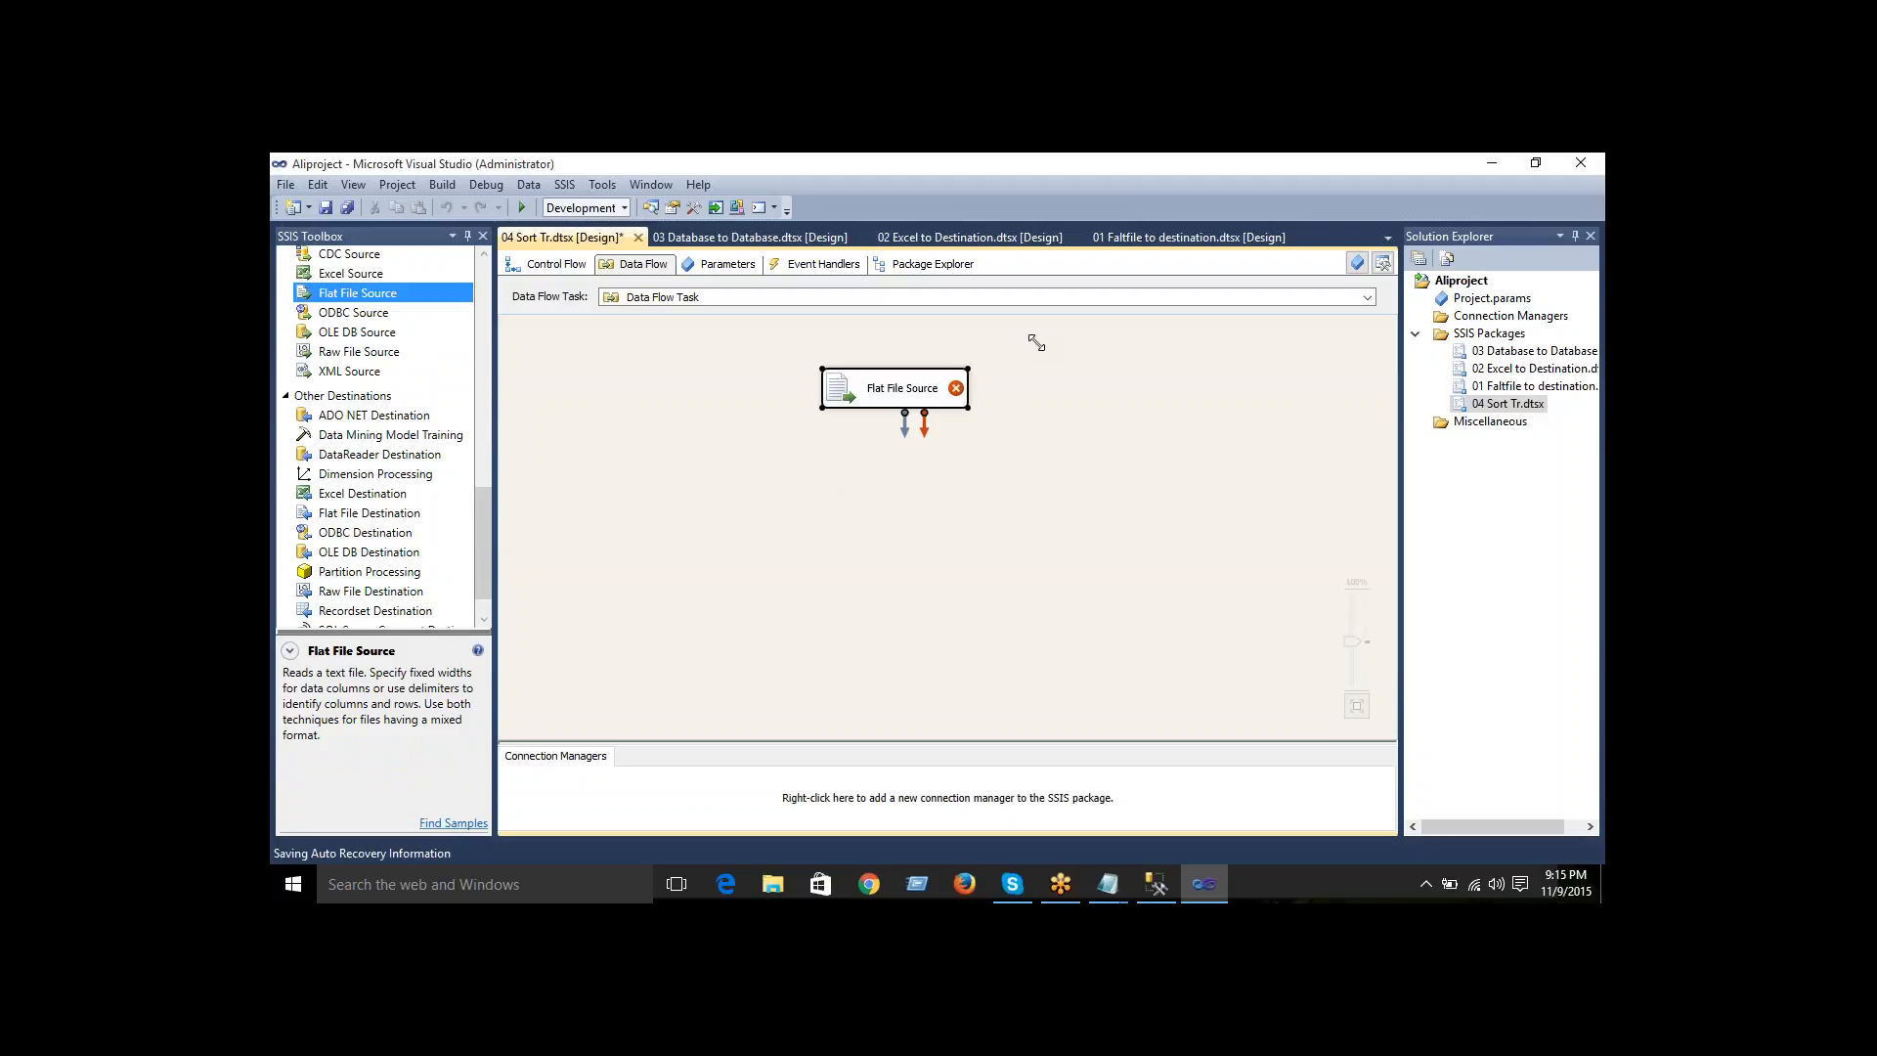
click(889, 426)
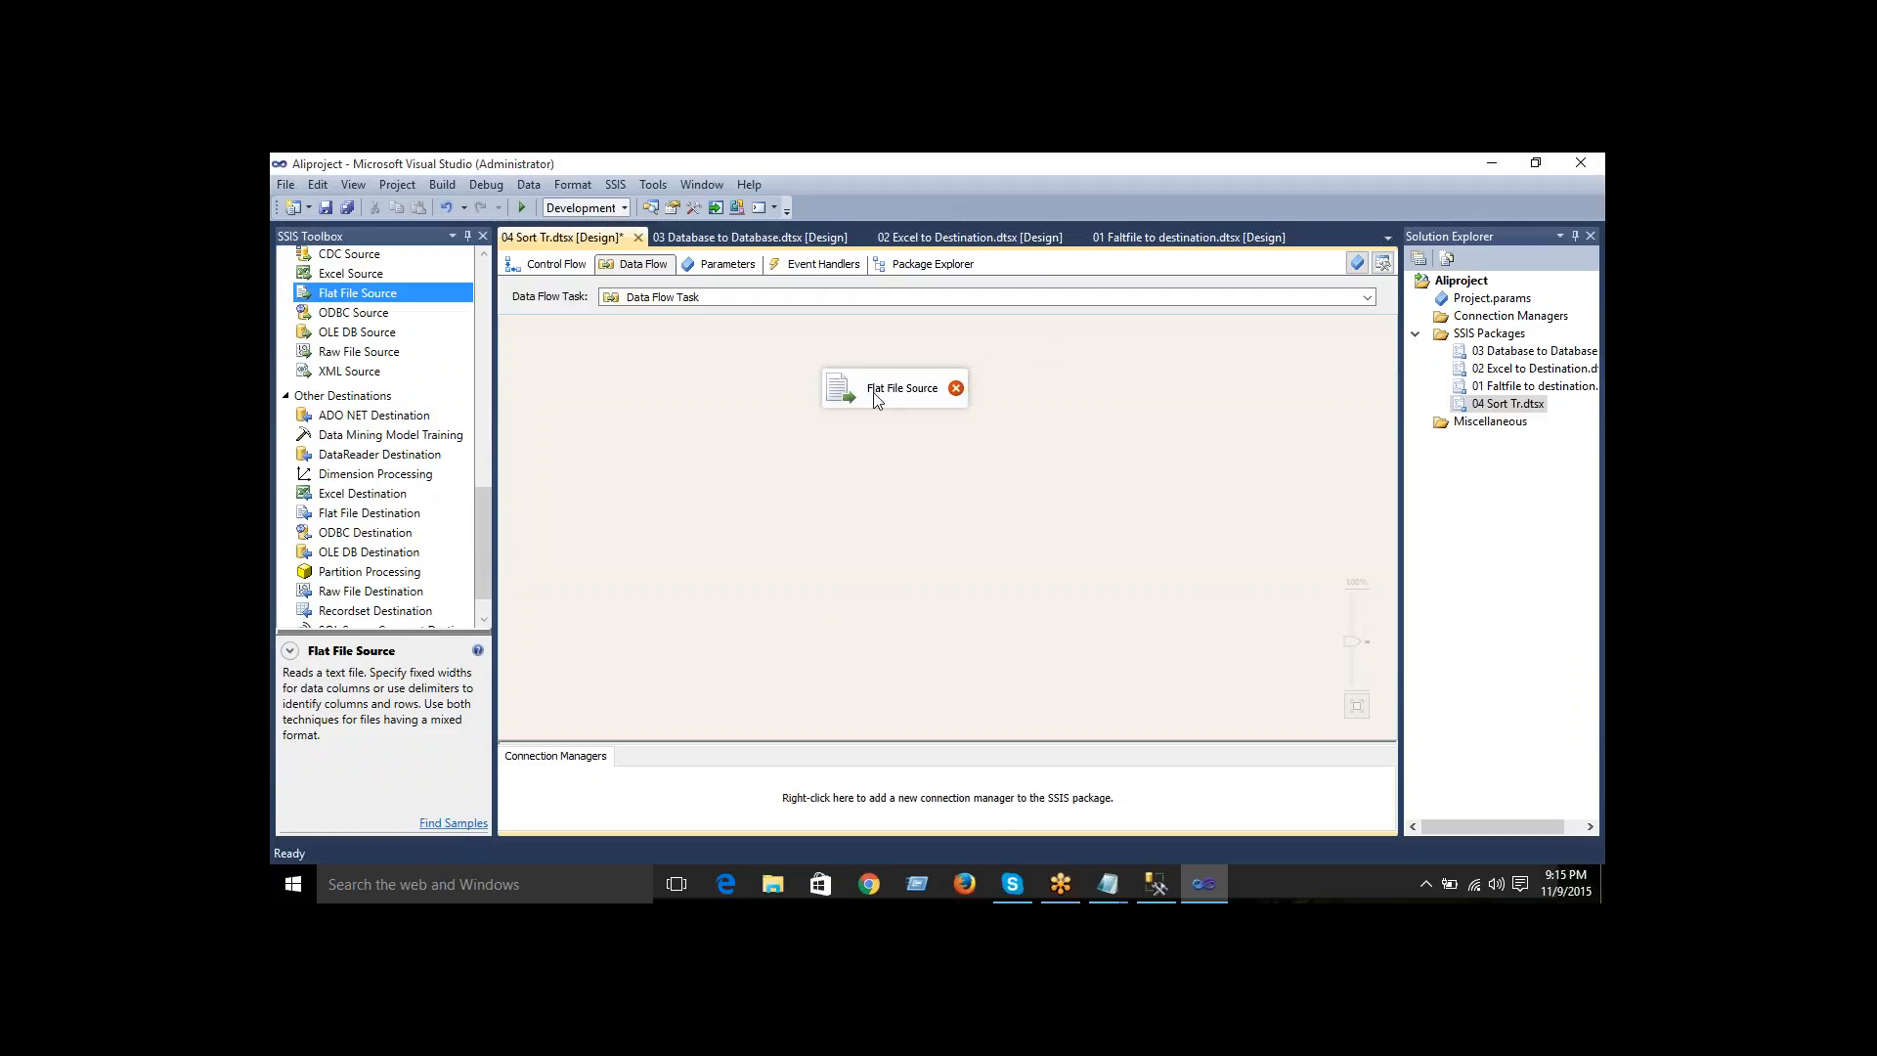
click(878, 399)
click(1275, 324)
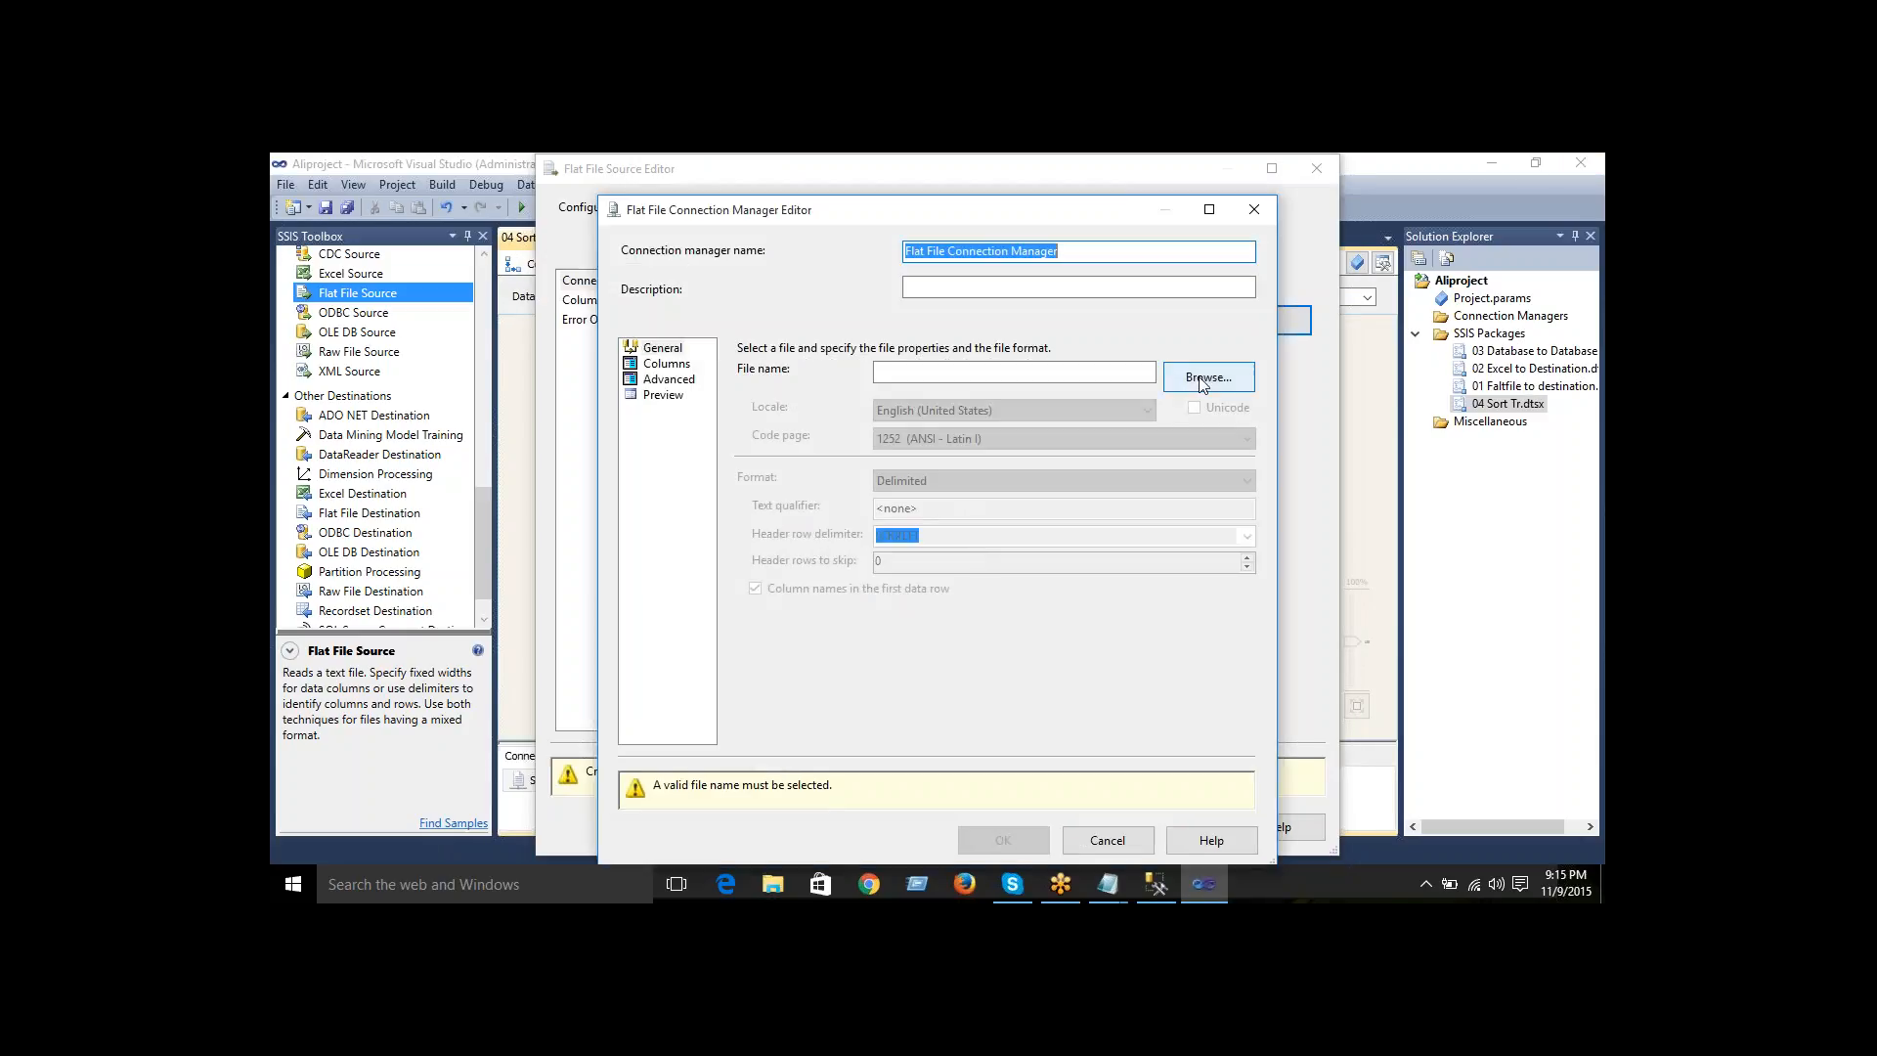
- Browse for the flat file connection manager's source file in the folder D:\Source\Sources\Flatfiles
click(1196, 384)
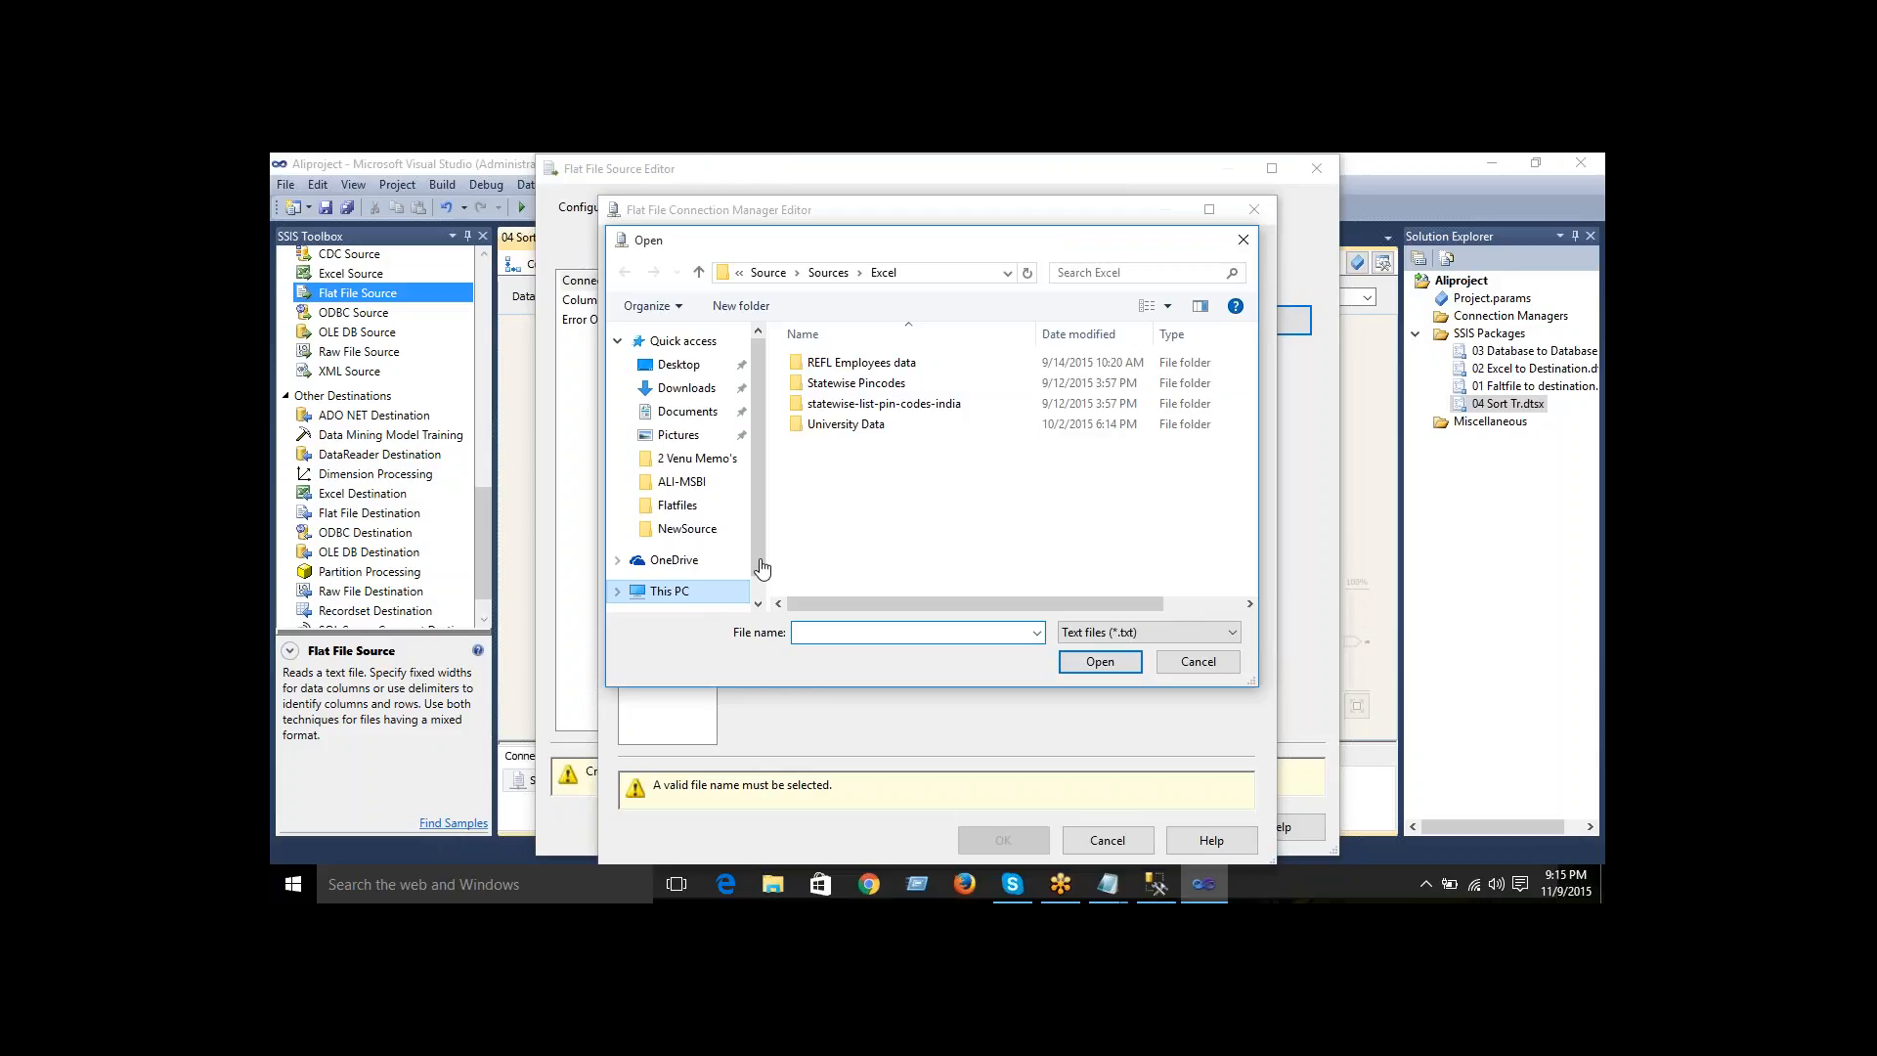
click(669, 592)
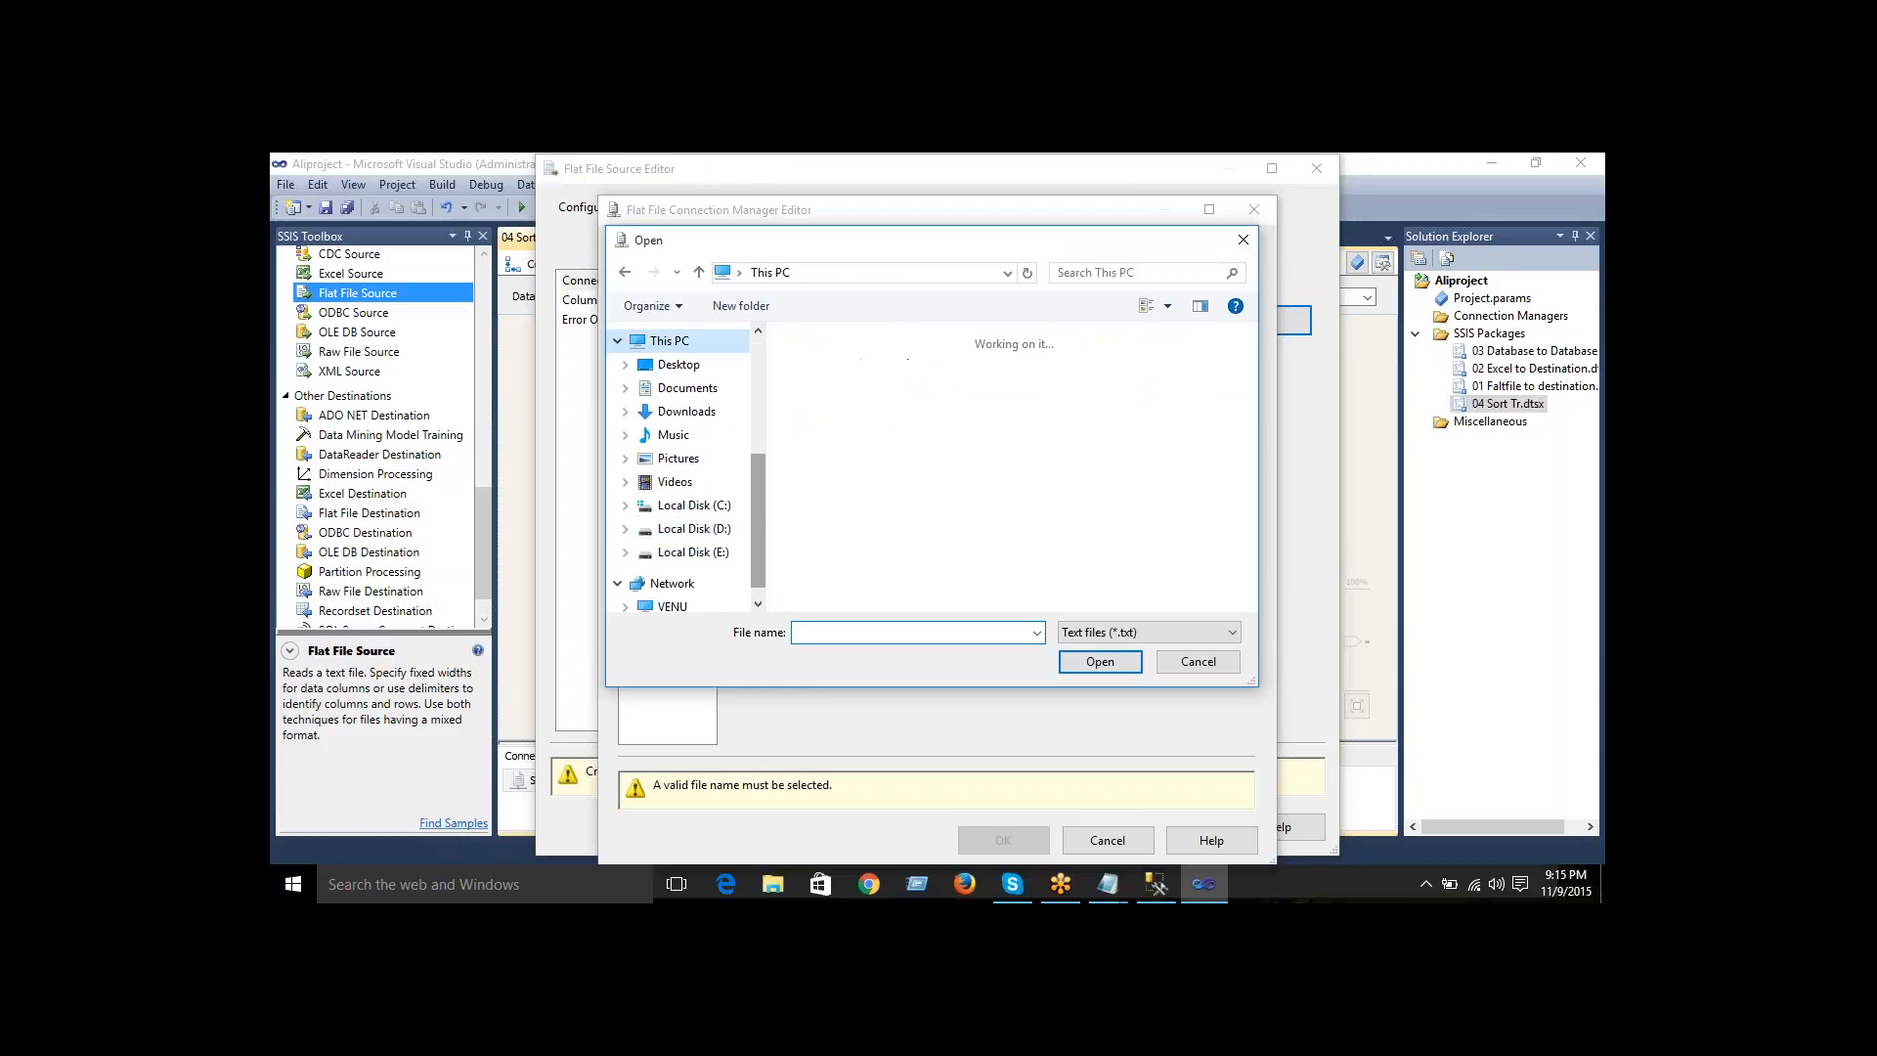
click(709, 534)
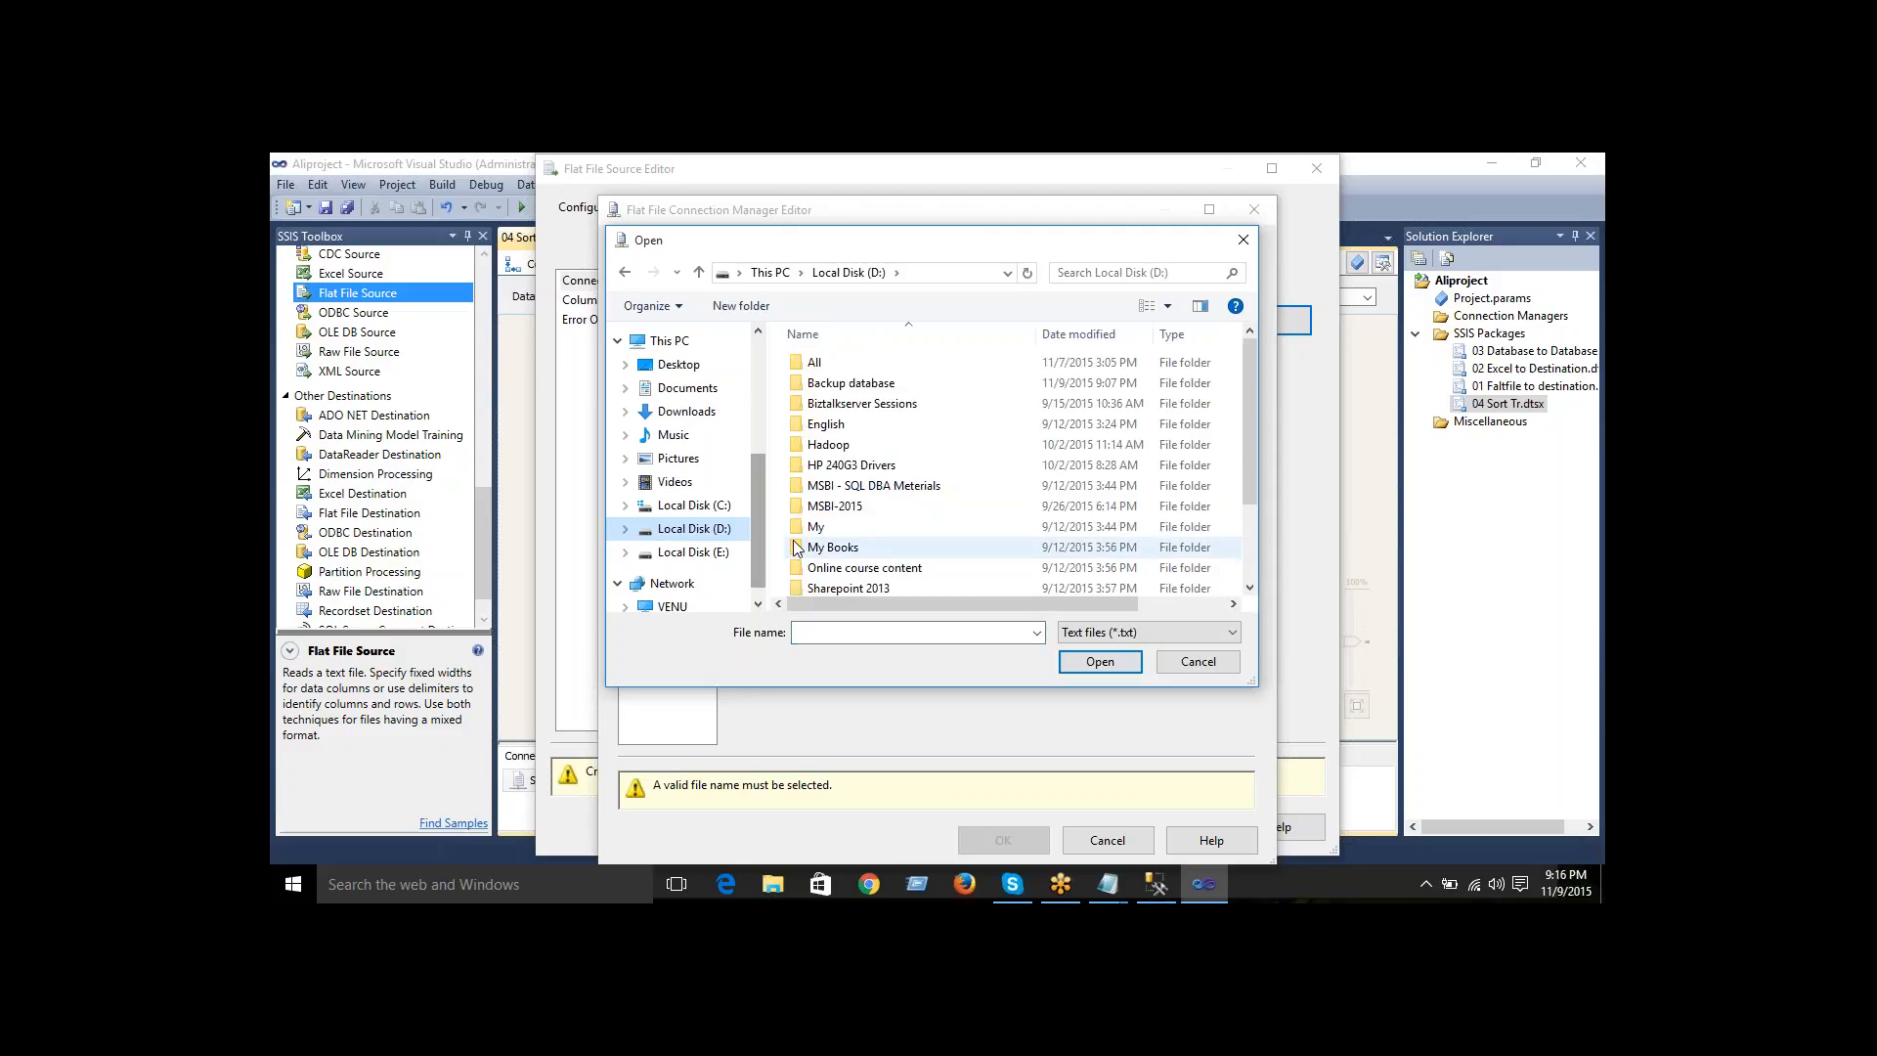
scroll(838, 552, down, 2)
scroll(837, 554, down, 1)
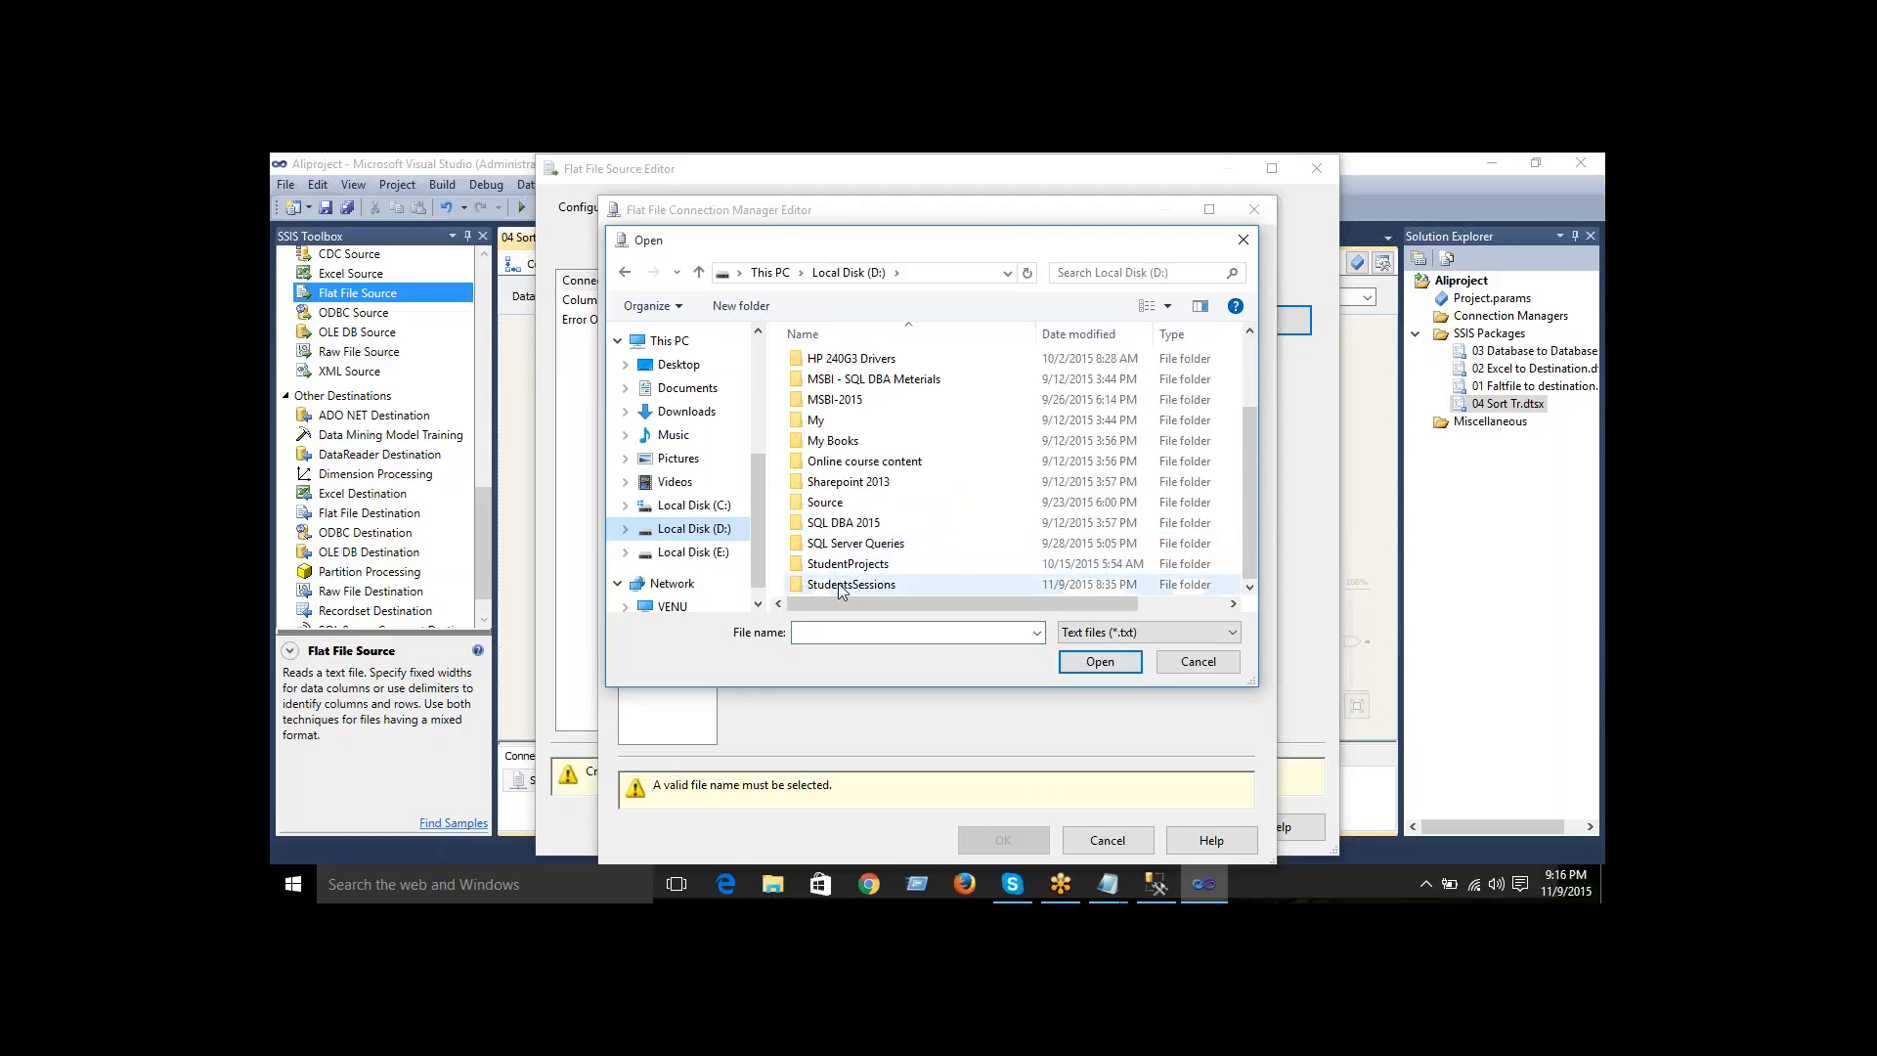
double_click(838, 504)
double_click(824, 404)
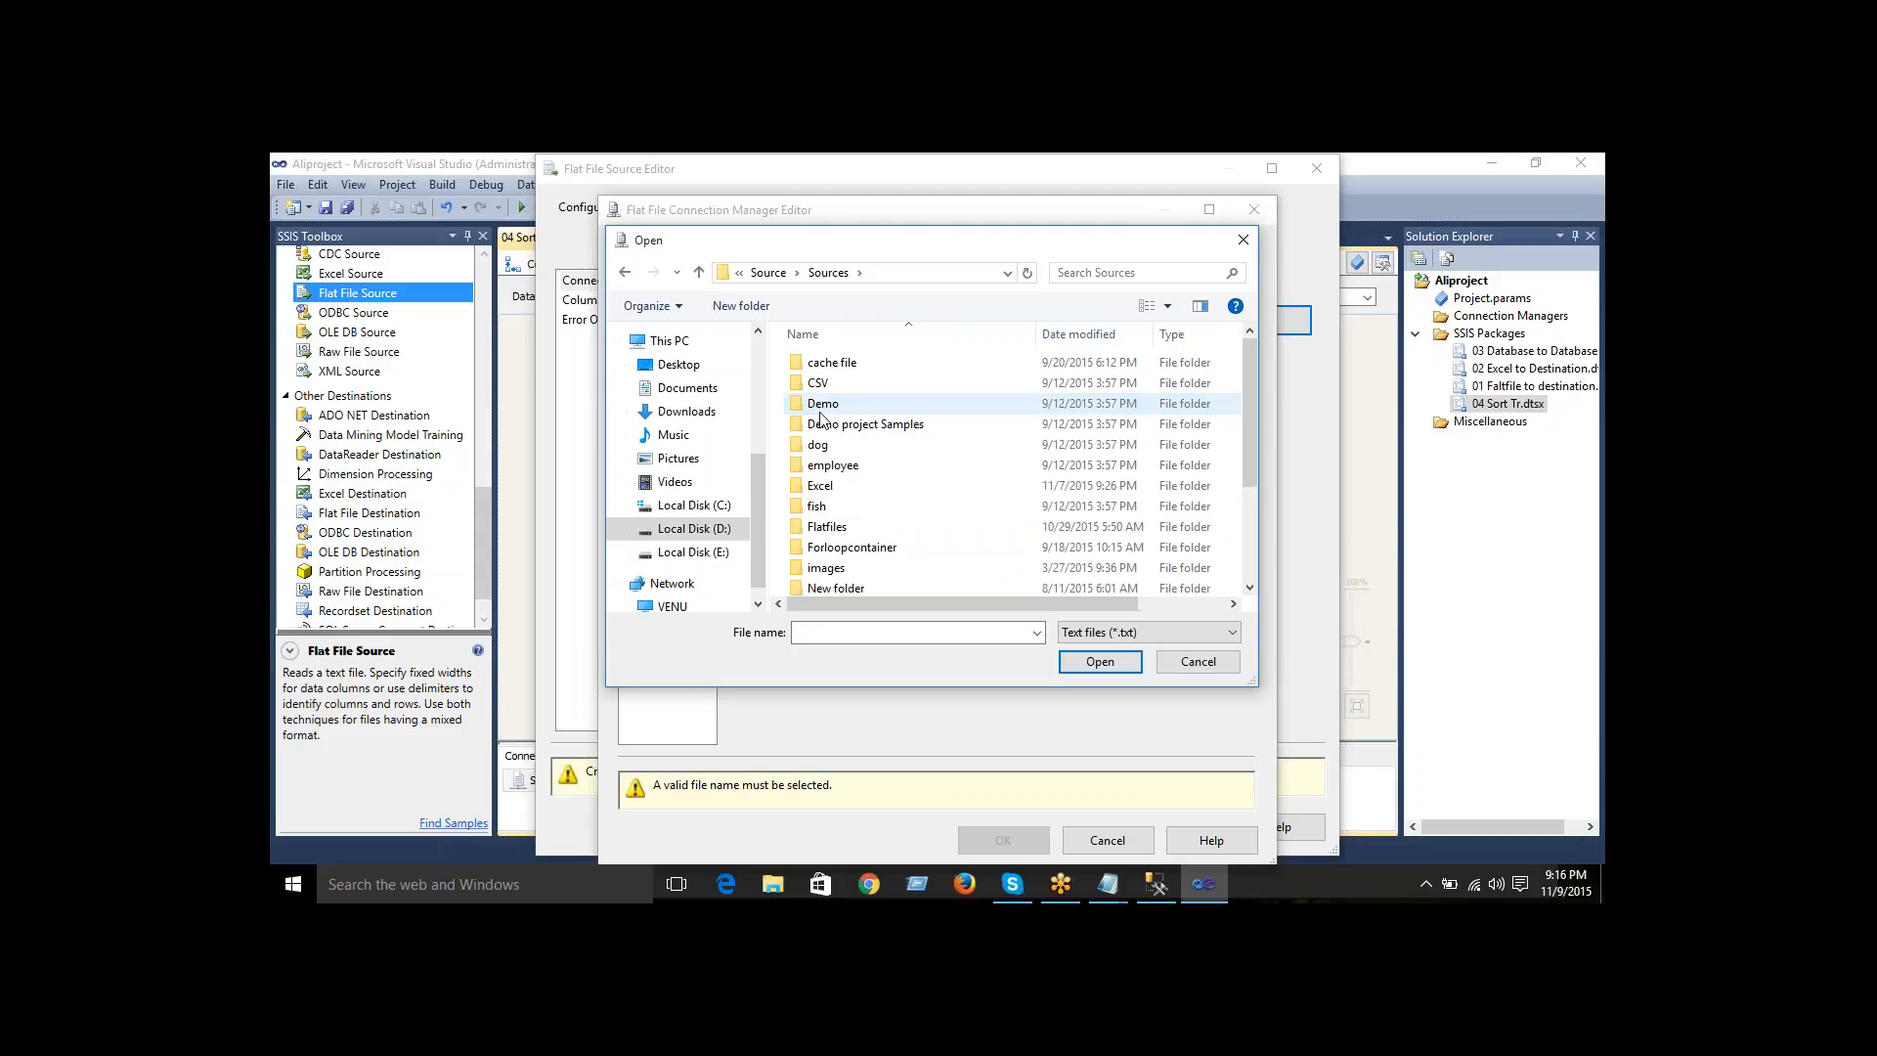
double_click(821, 528)
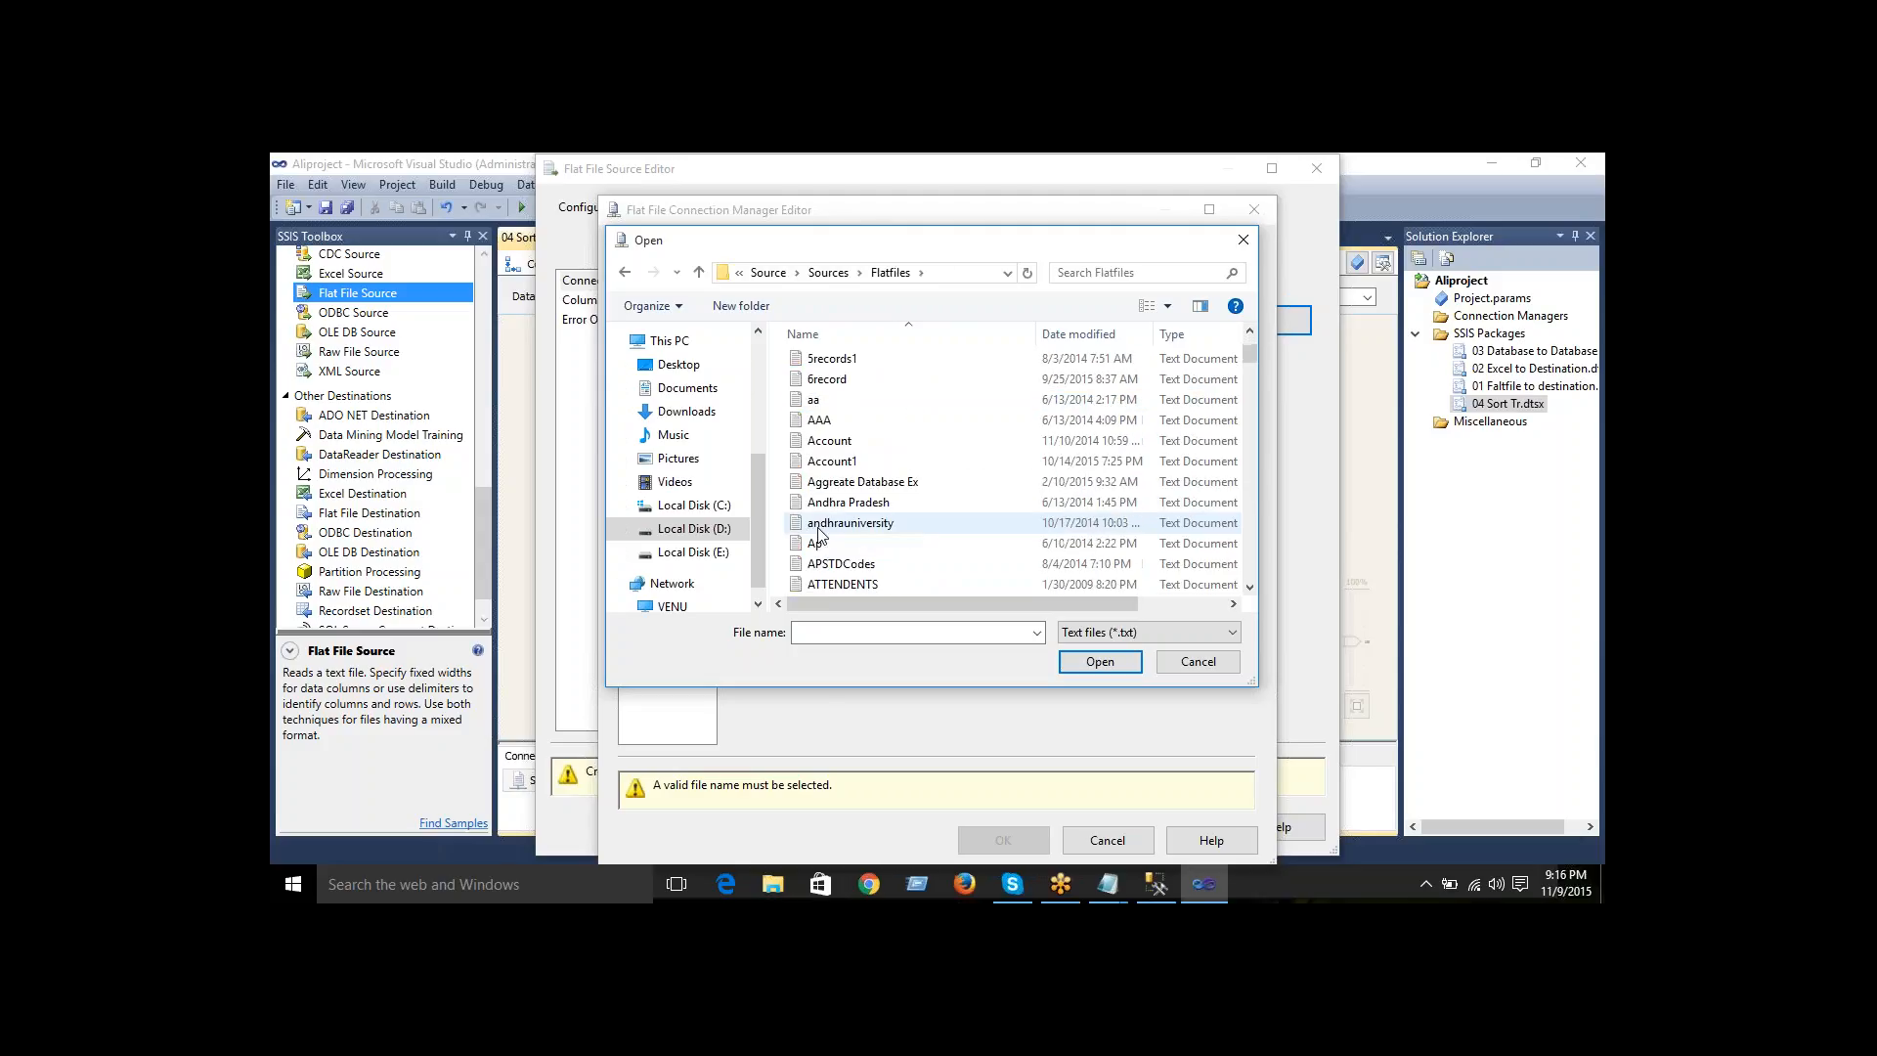
- Choose EmpolyeeDetails.txt as the flat file connection's source file and show its columns
scroll(819, 533, down, 5)
click(819, 533)
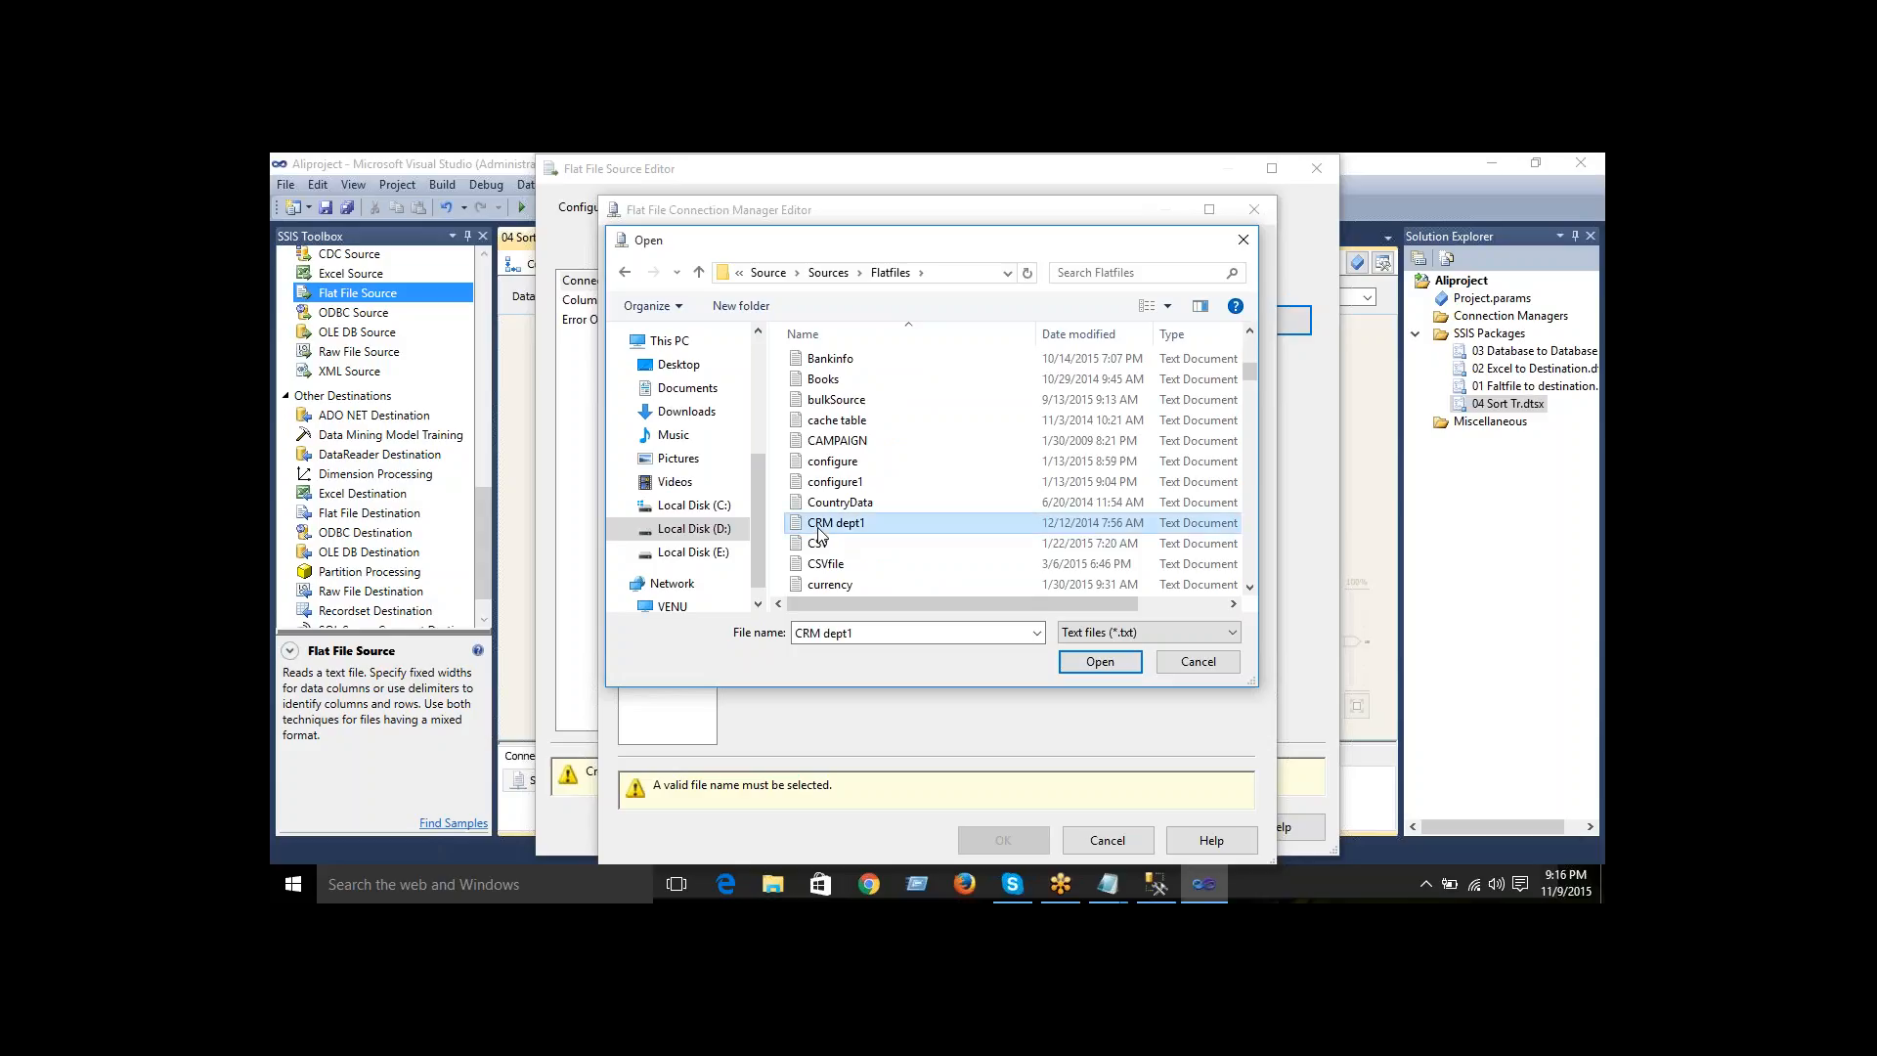
key(e)
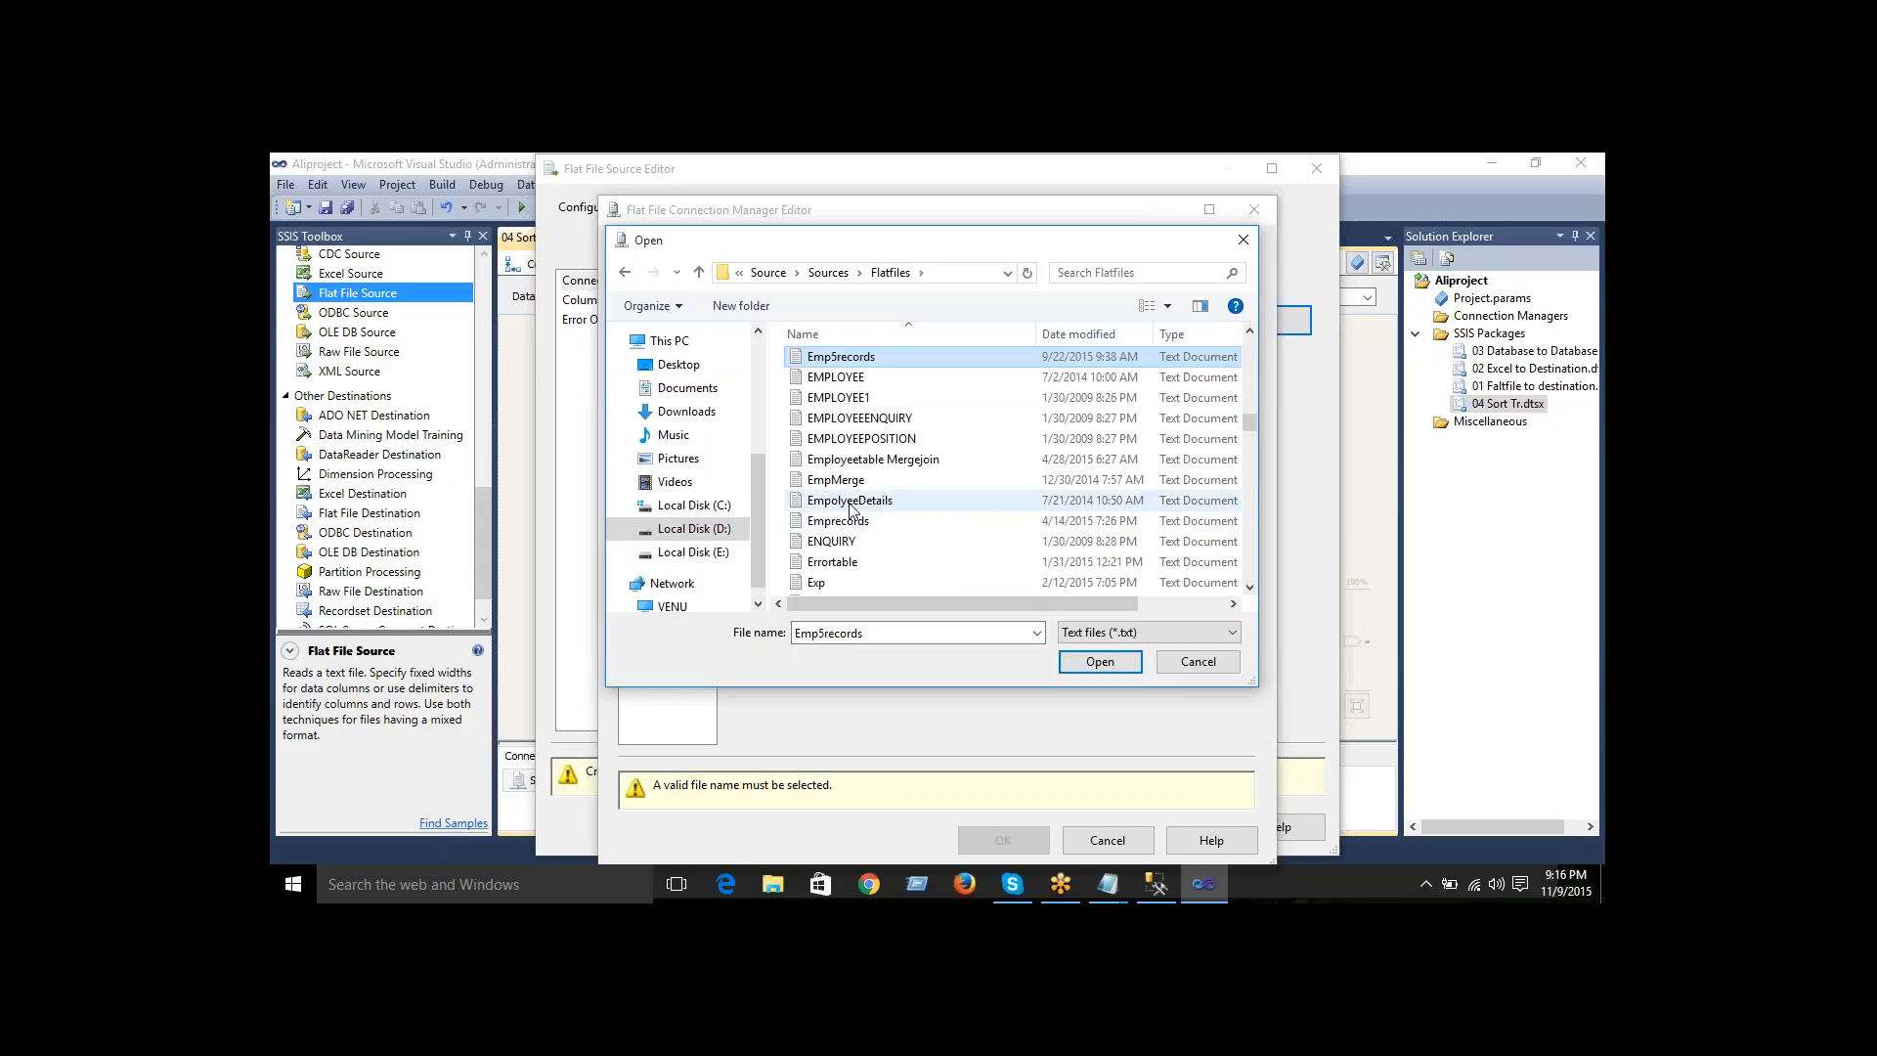
double_click(848, 501)
click(665, 362)
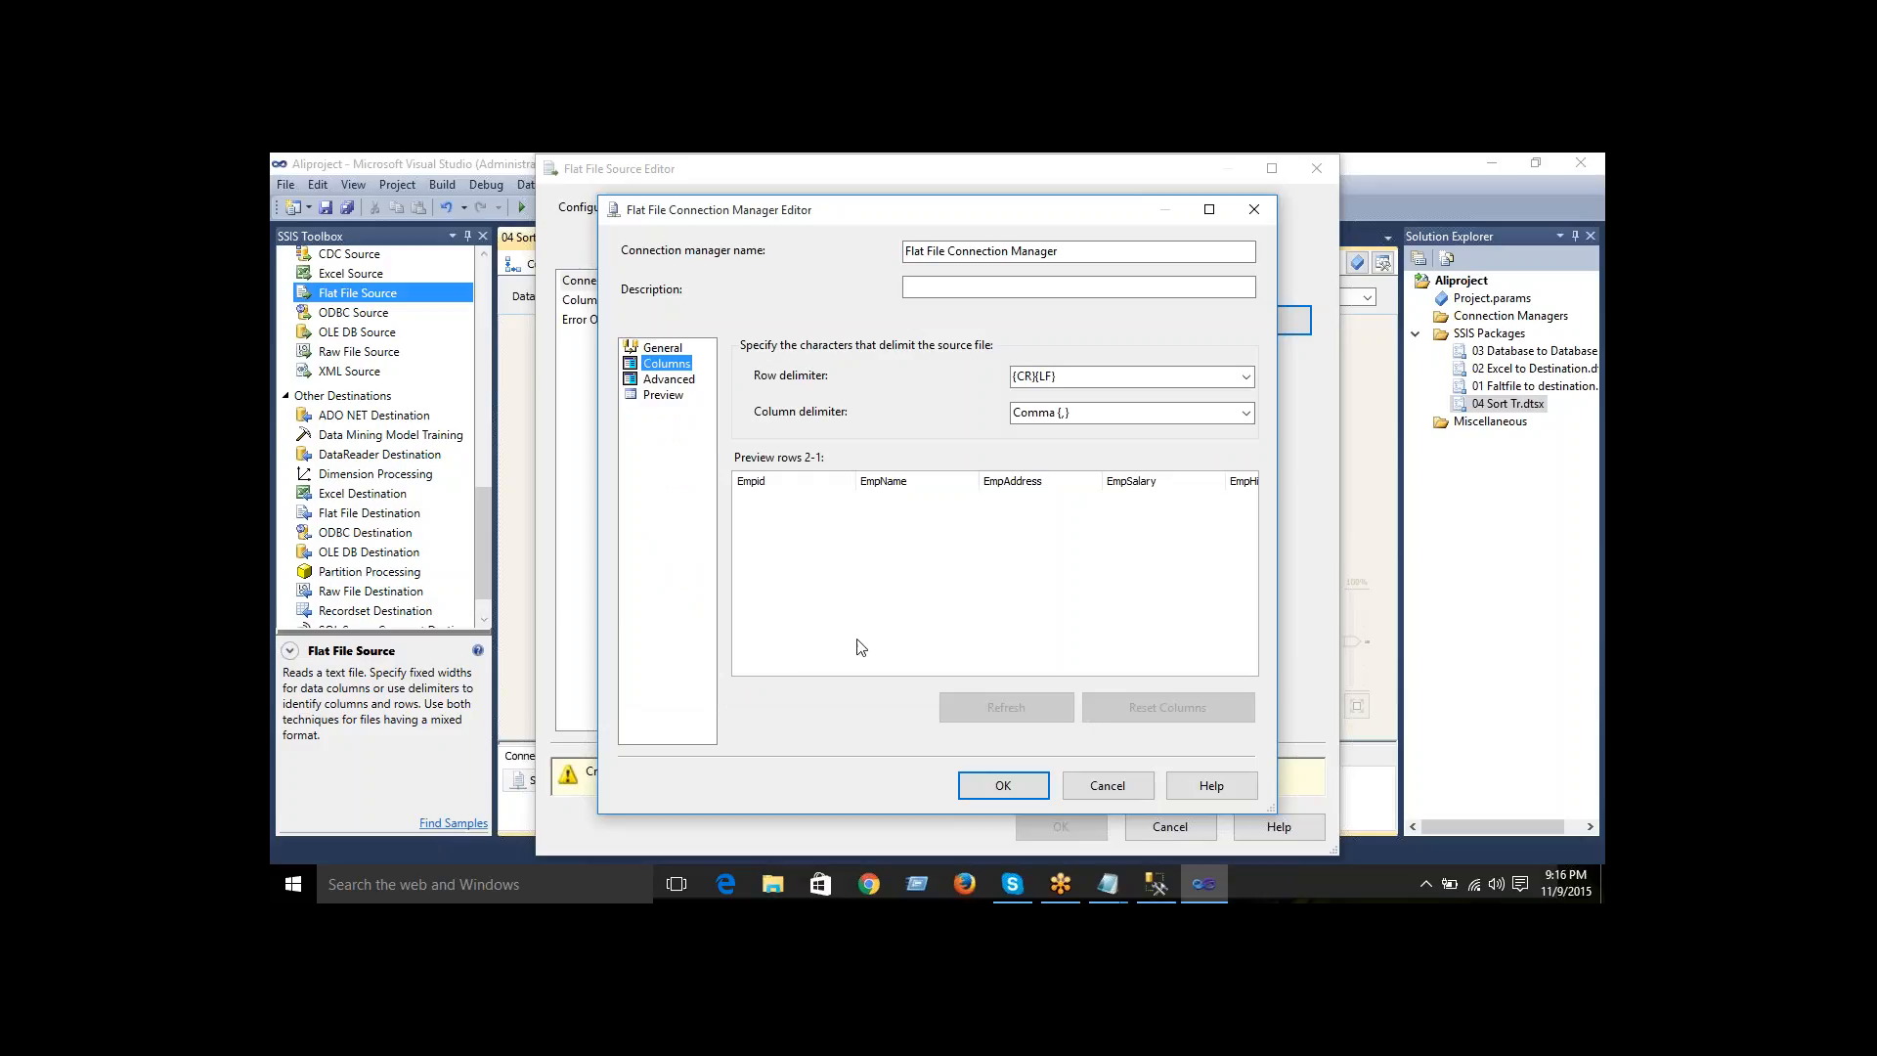
- Replace the connection's source file with Emprecords.txt from the Flatfiles folder and keep the existing column metadata
click(655, 349)
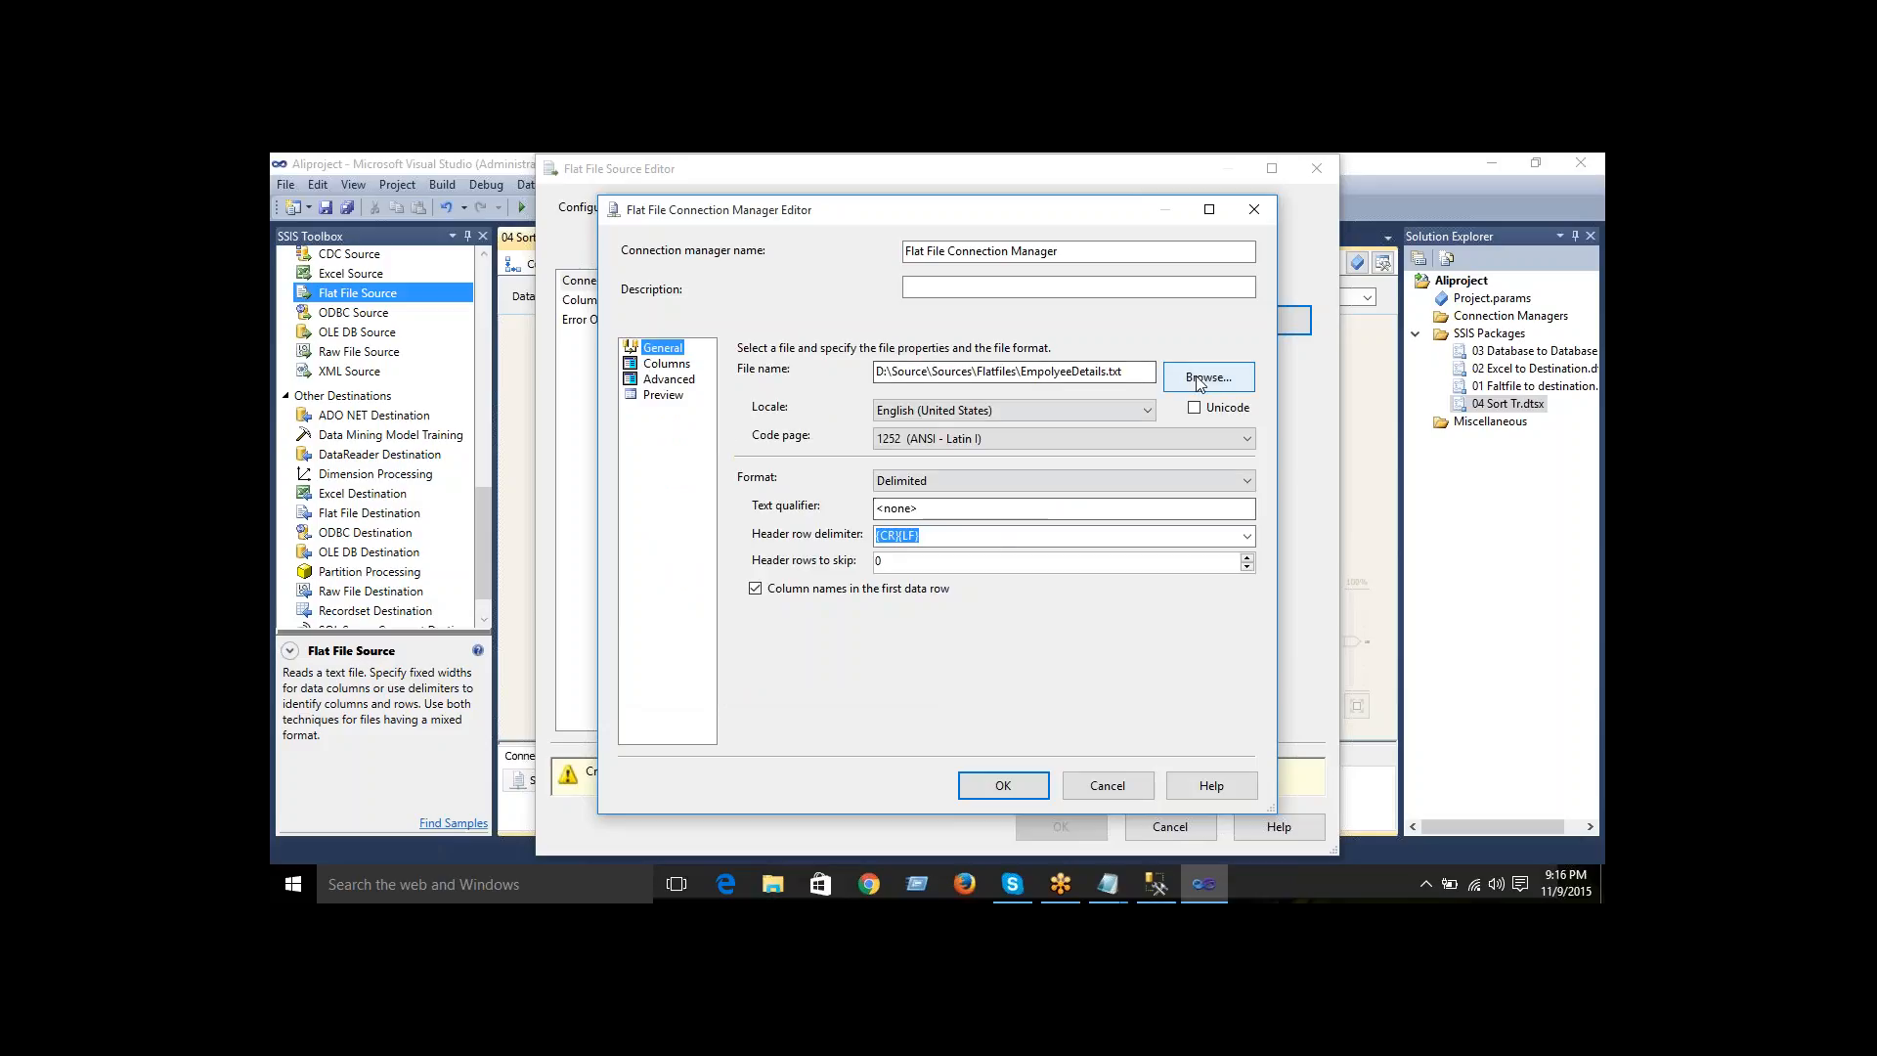
click(1200, 379)
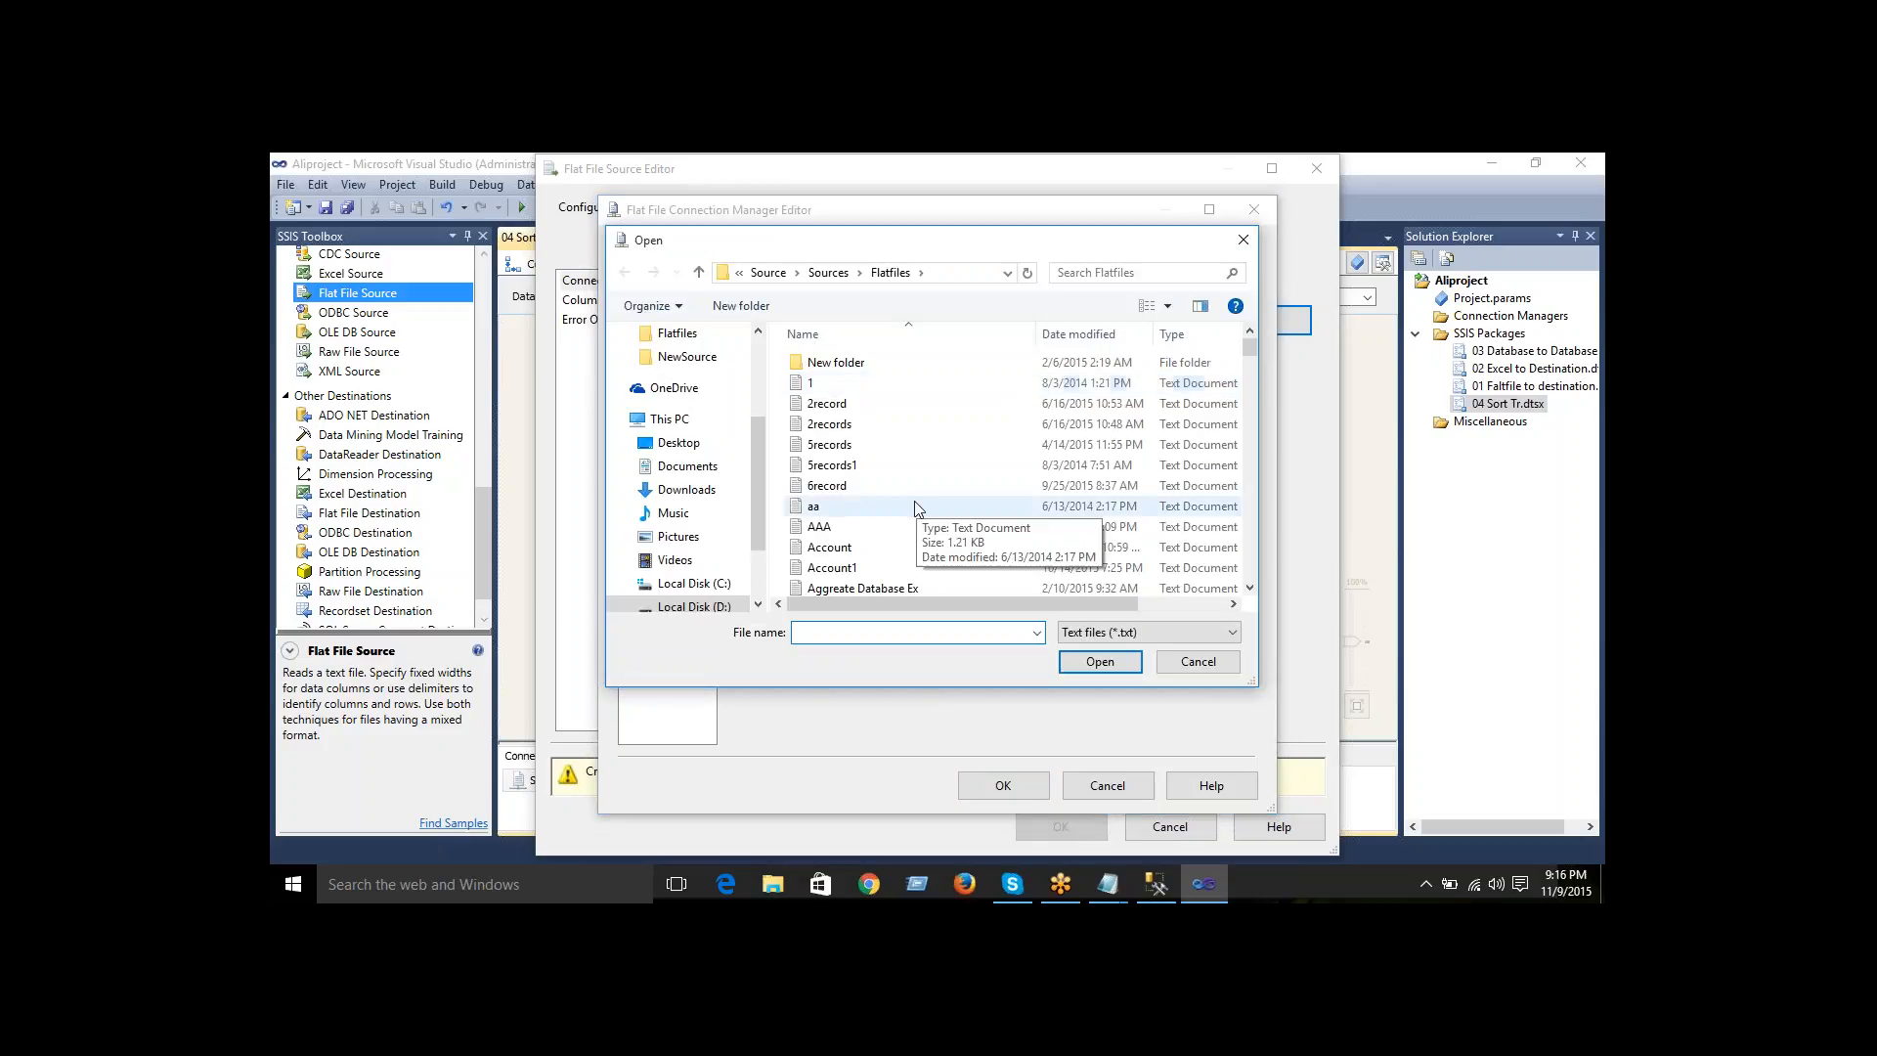
click(918, 506)
key(e)
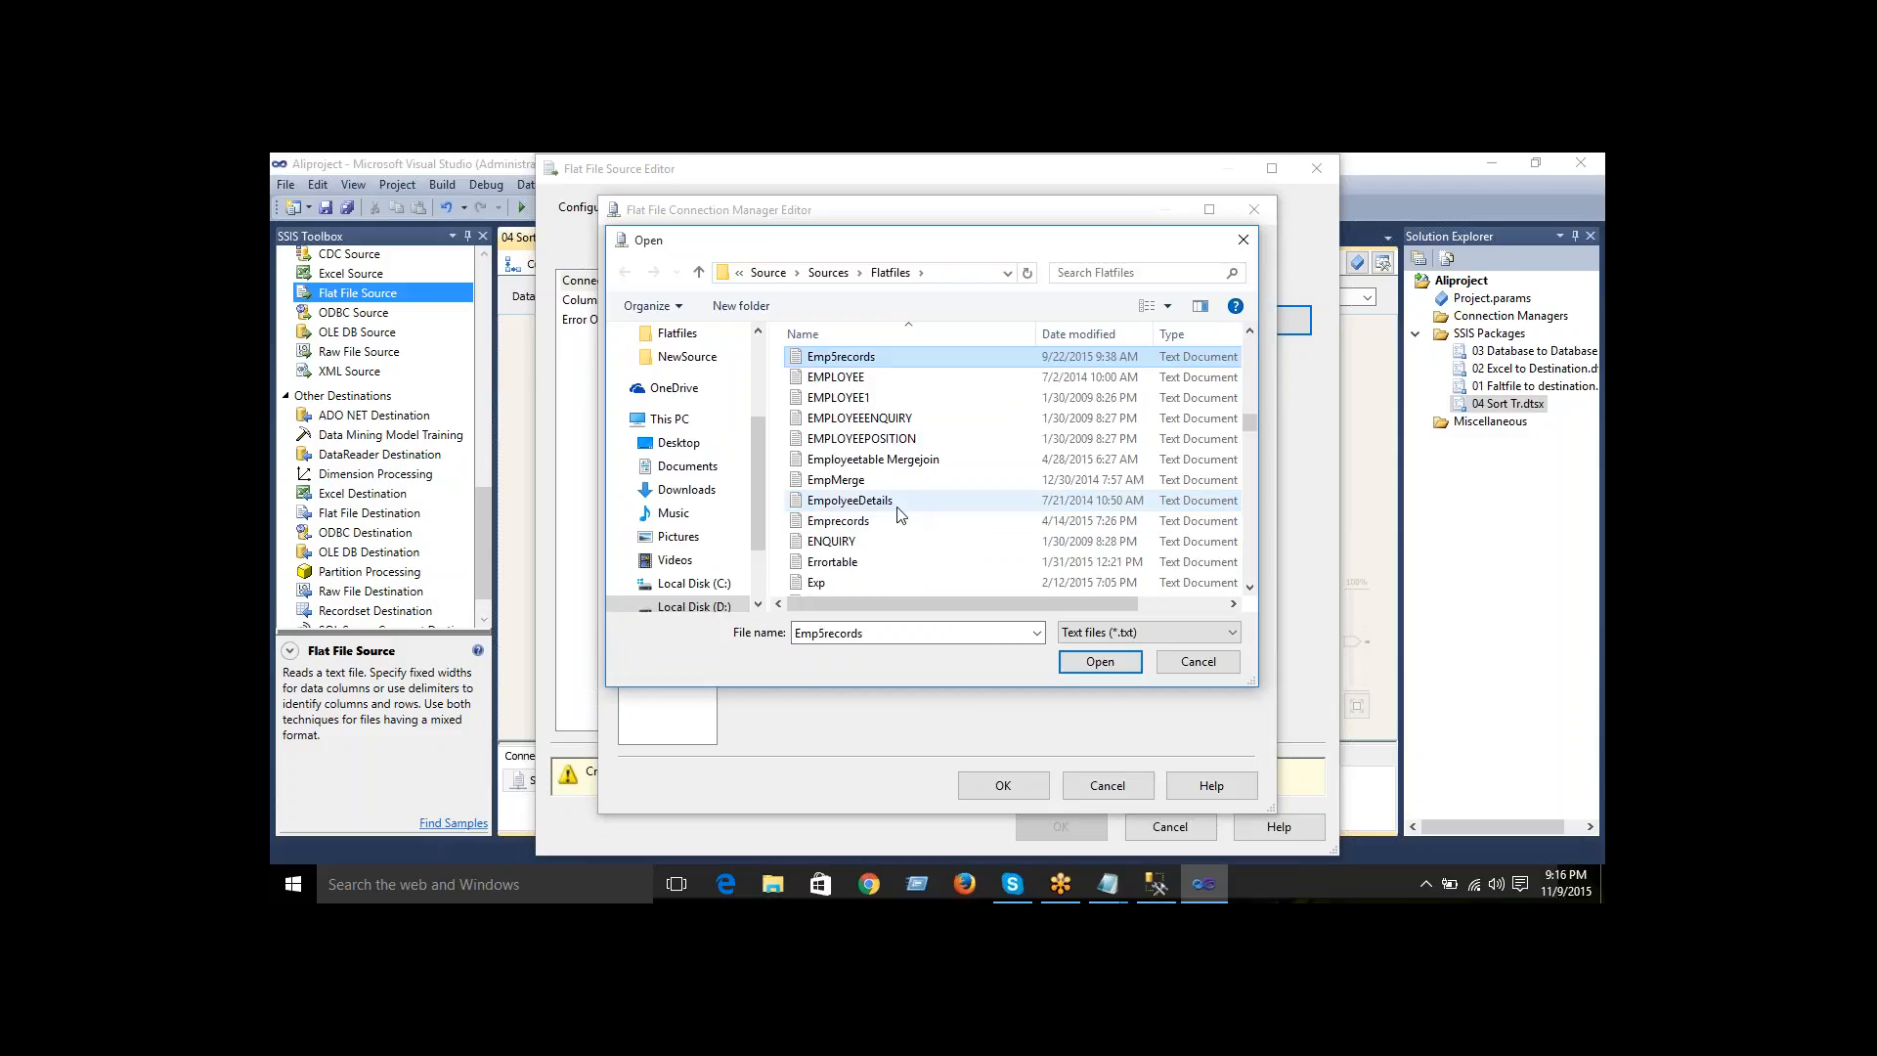
double_click(893, 520)
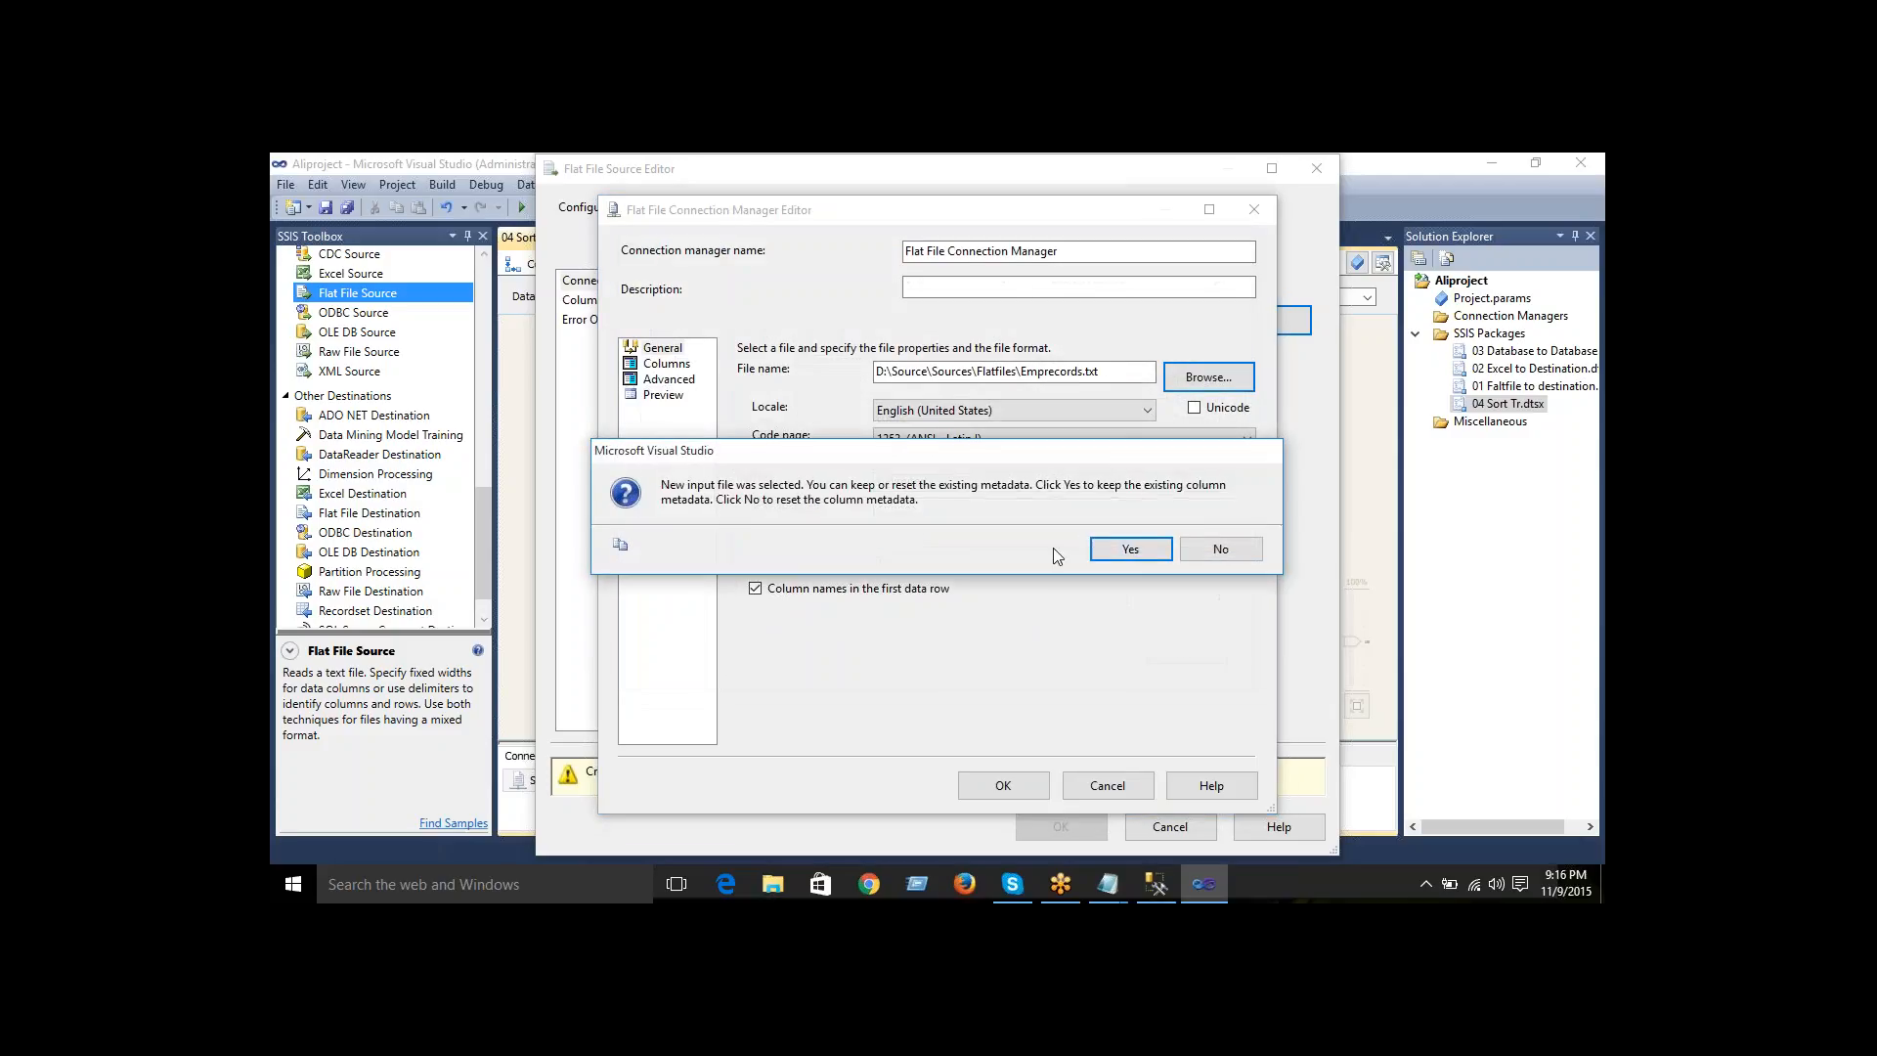
click(1127, 547)
- Check the connection manager's column preview, then confirm the connection and the Flat File Source with all columns included
click(669, 364)
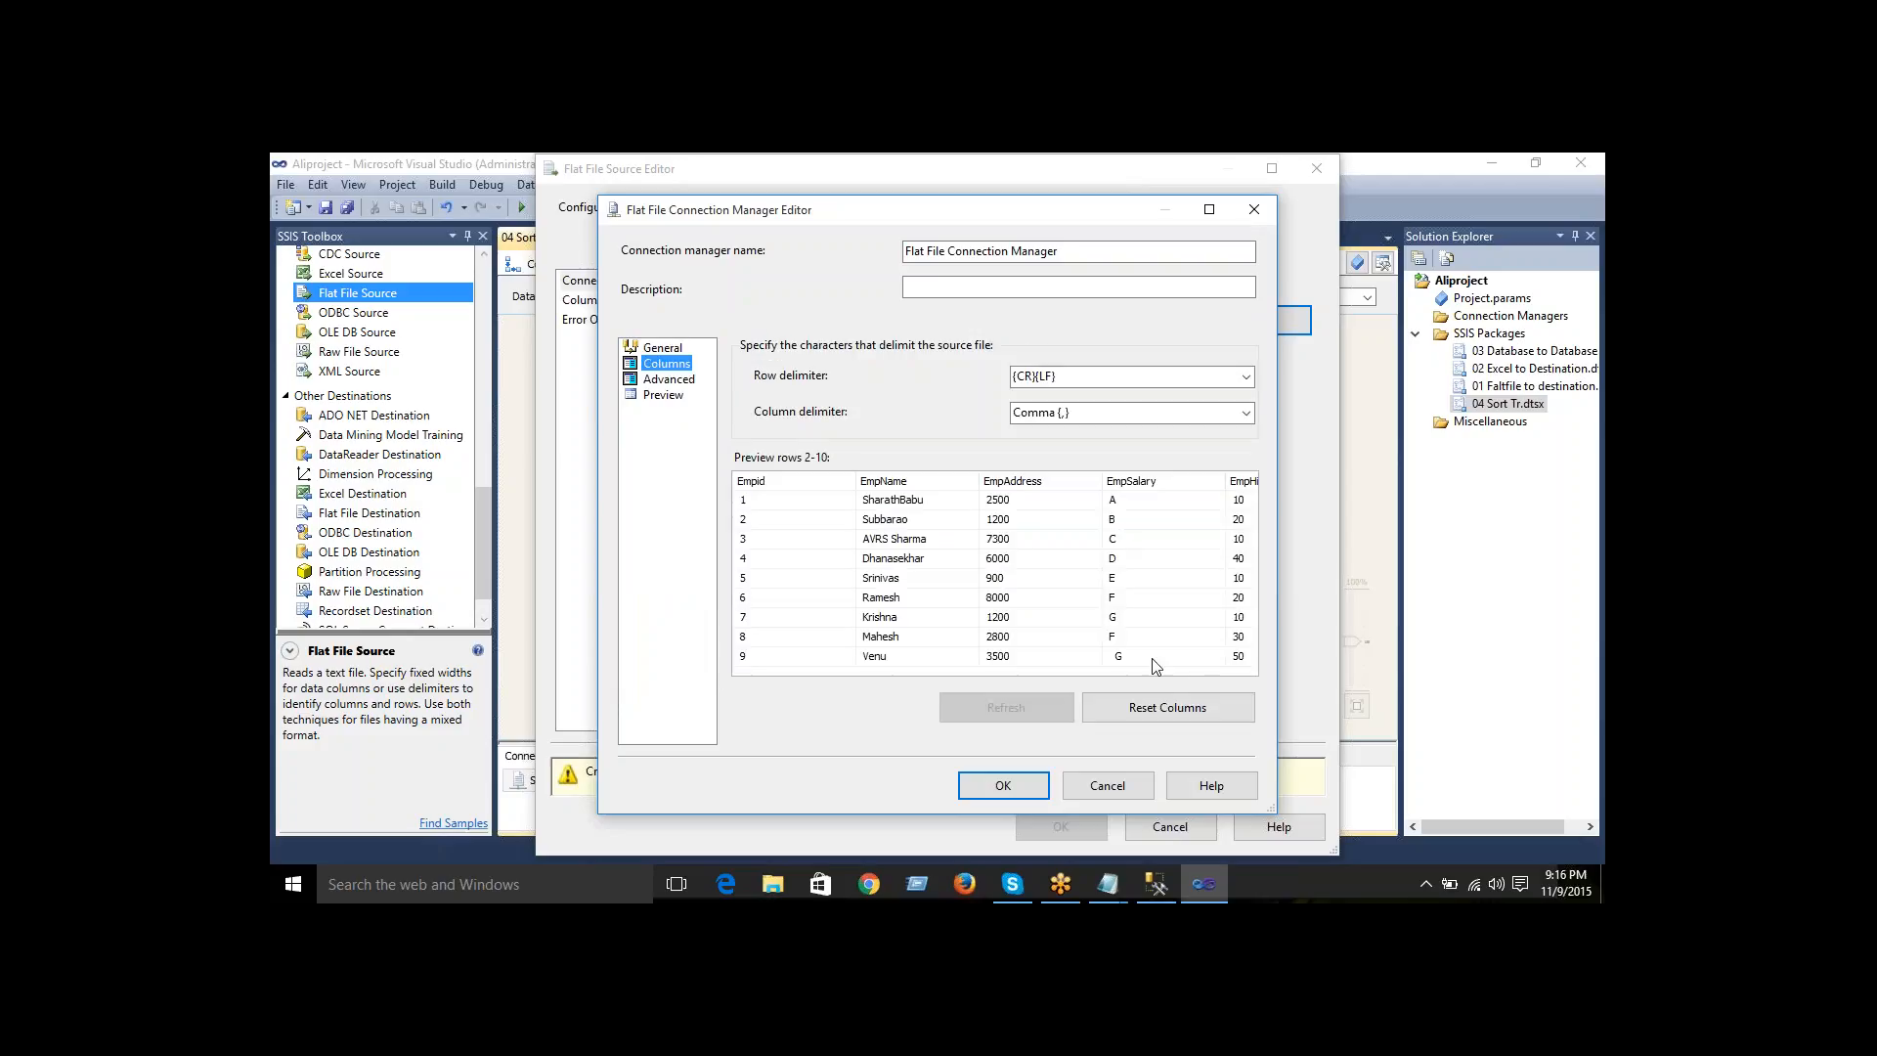
click(1004, 787)
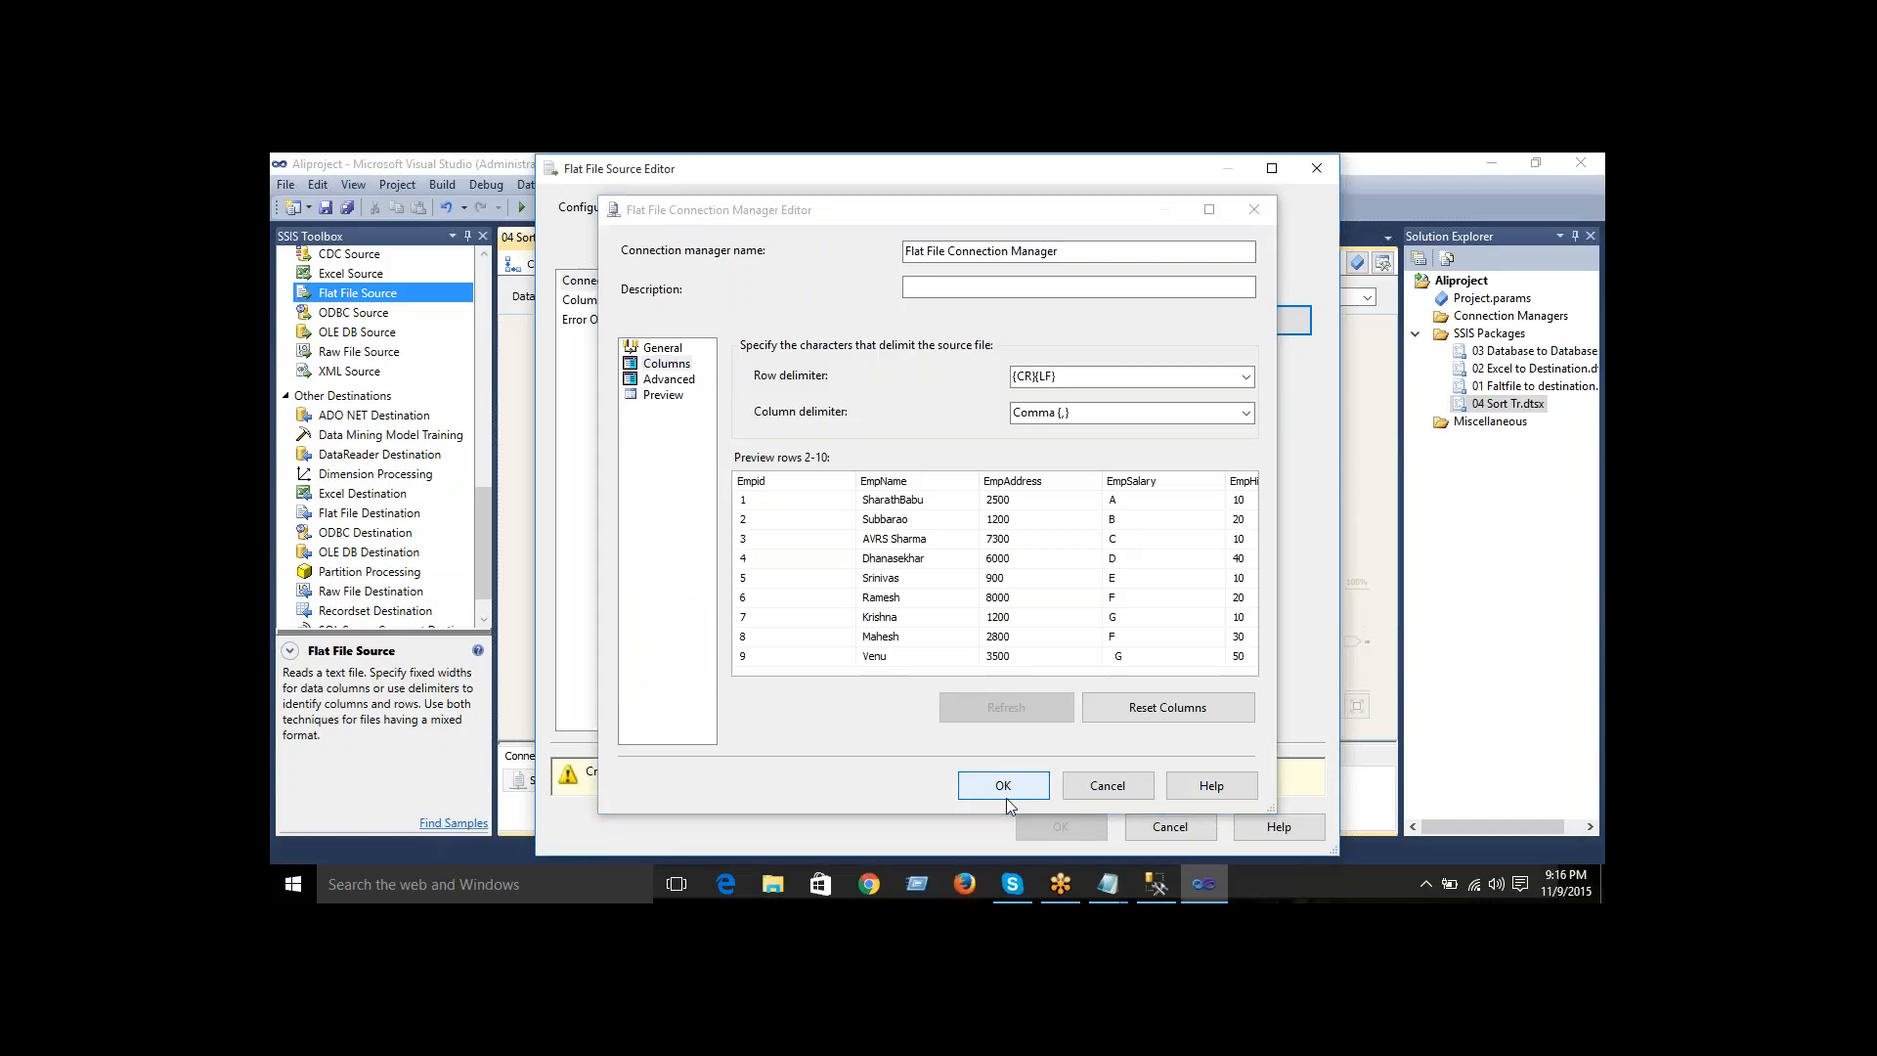
click(583, 301)
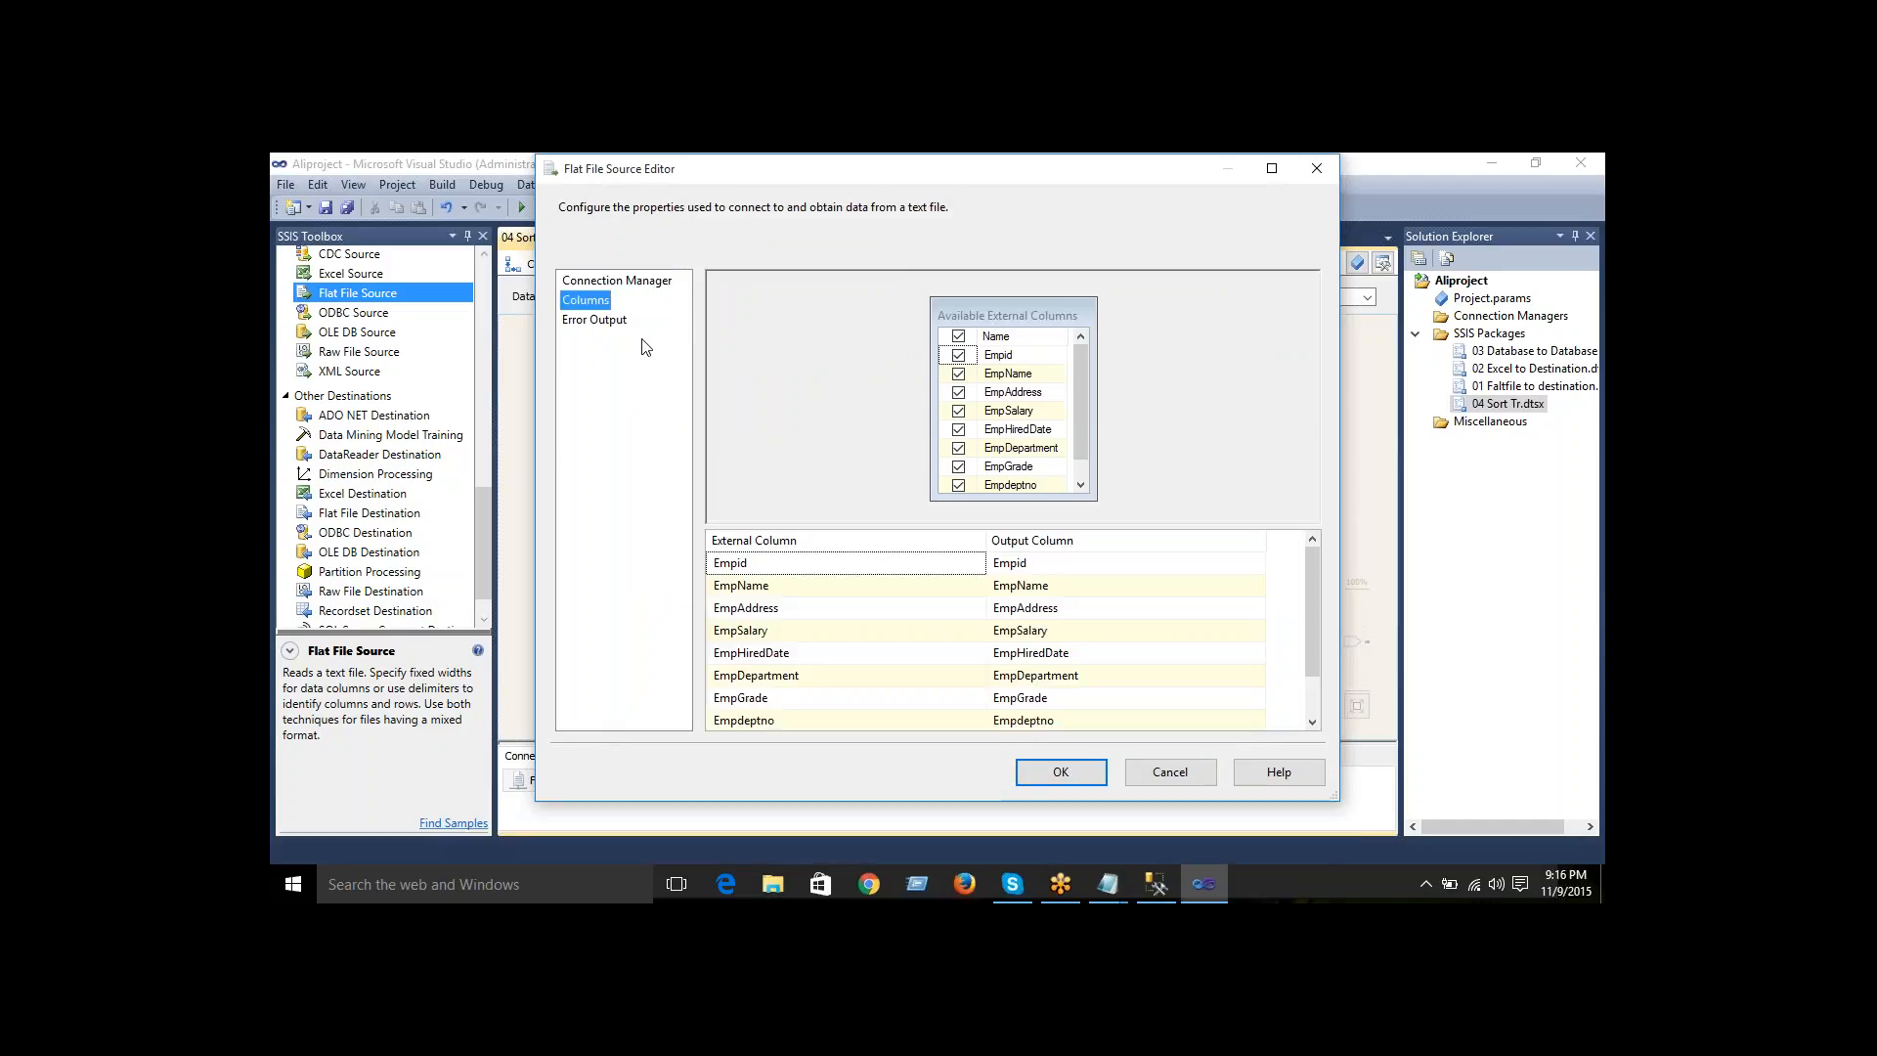
click(1061, 772)
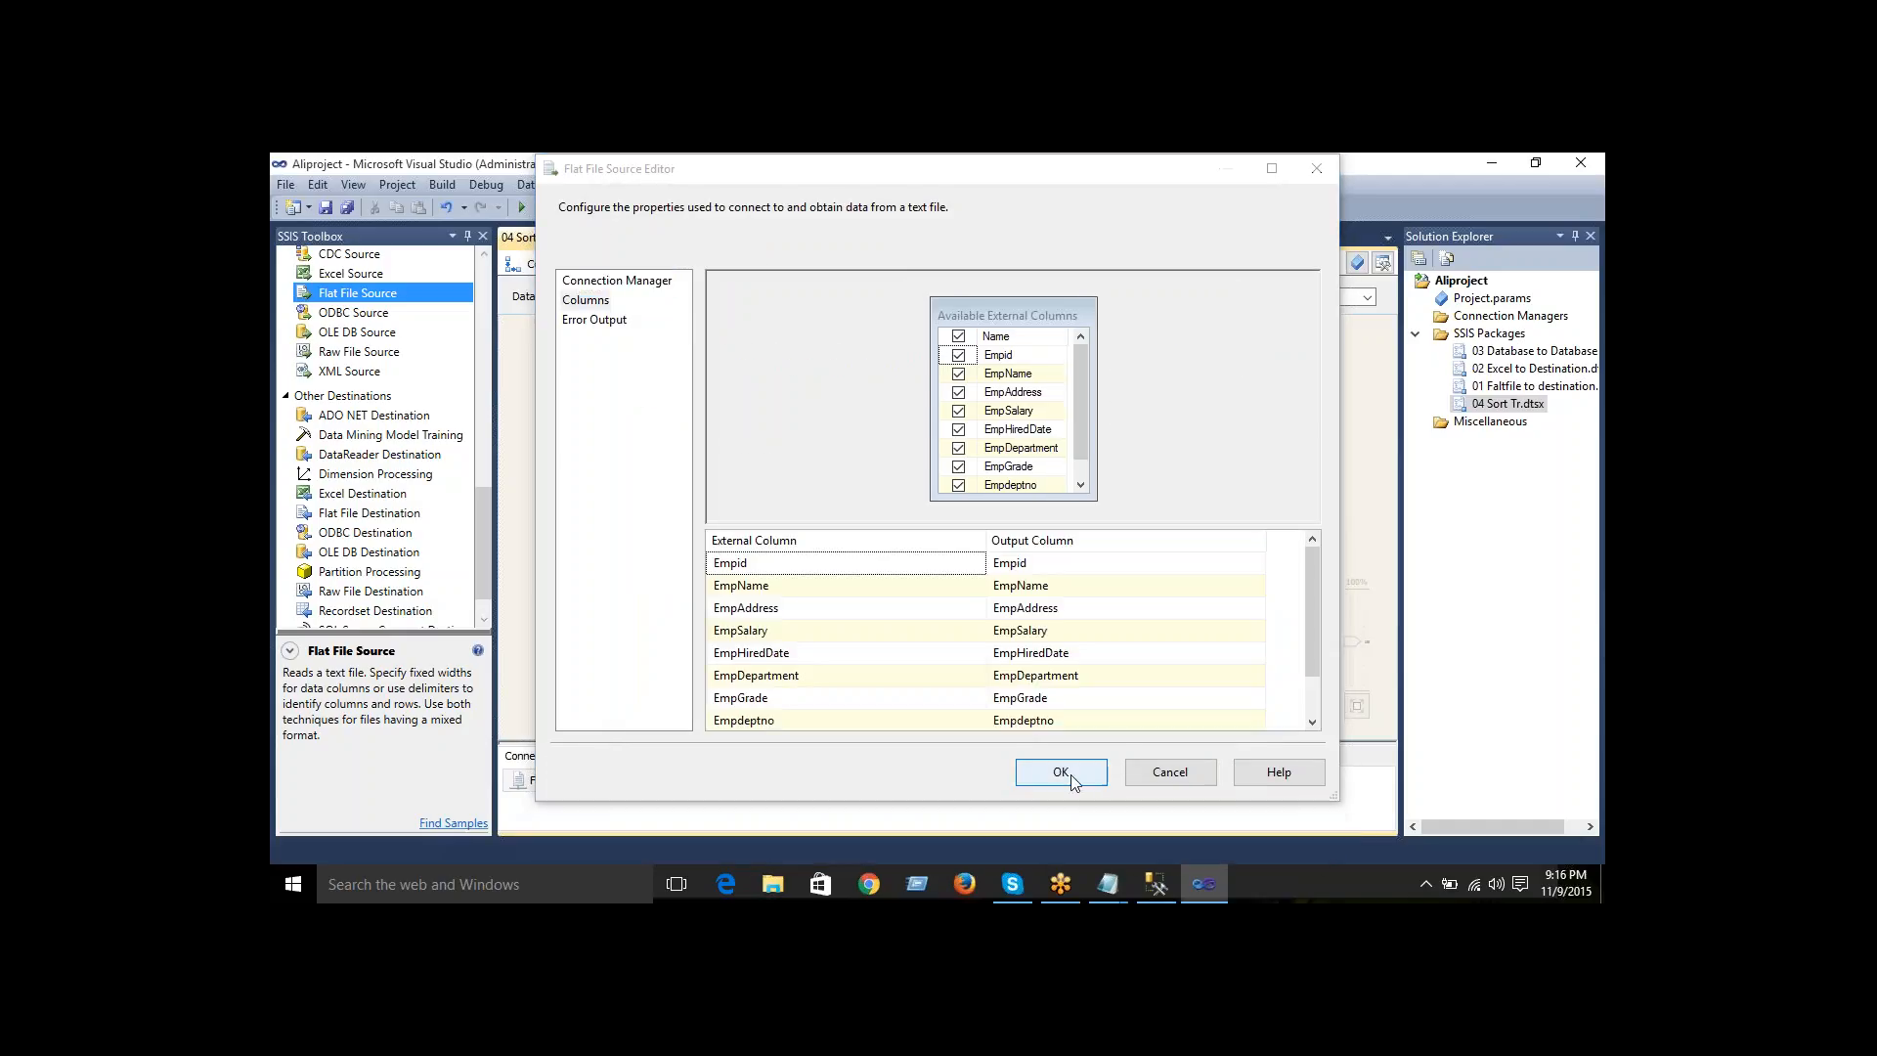
- Preview the Flat File Source's sample data, widen the EmpName column to examine its order, then close the source's editor
double_click(890, 401)
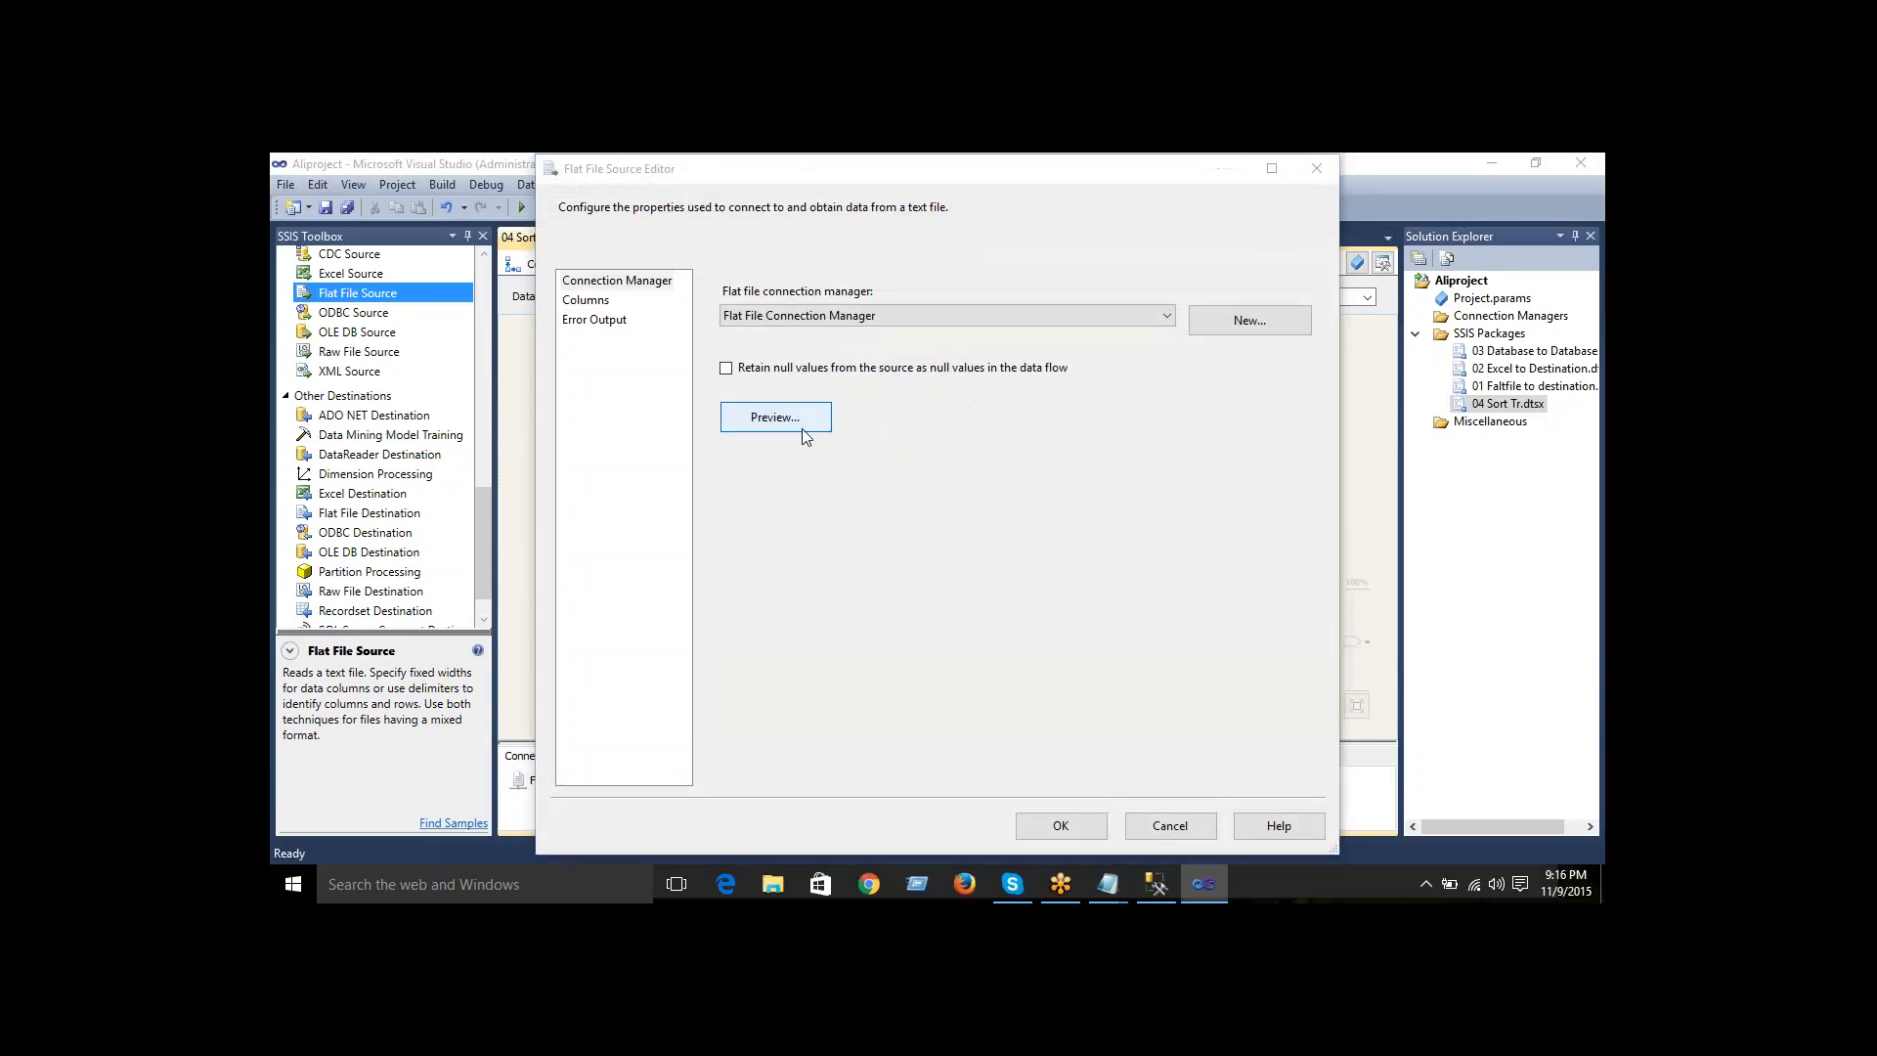
click(802, 426)
drag(1173, 732, 1254, 742)
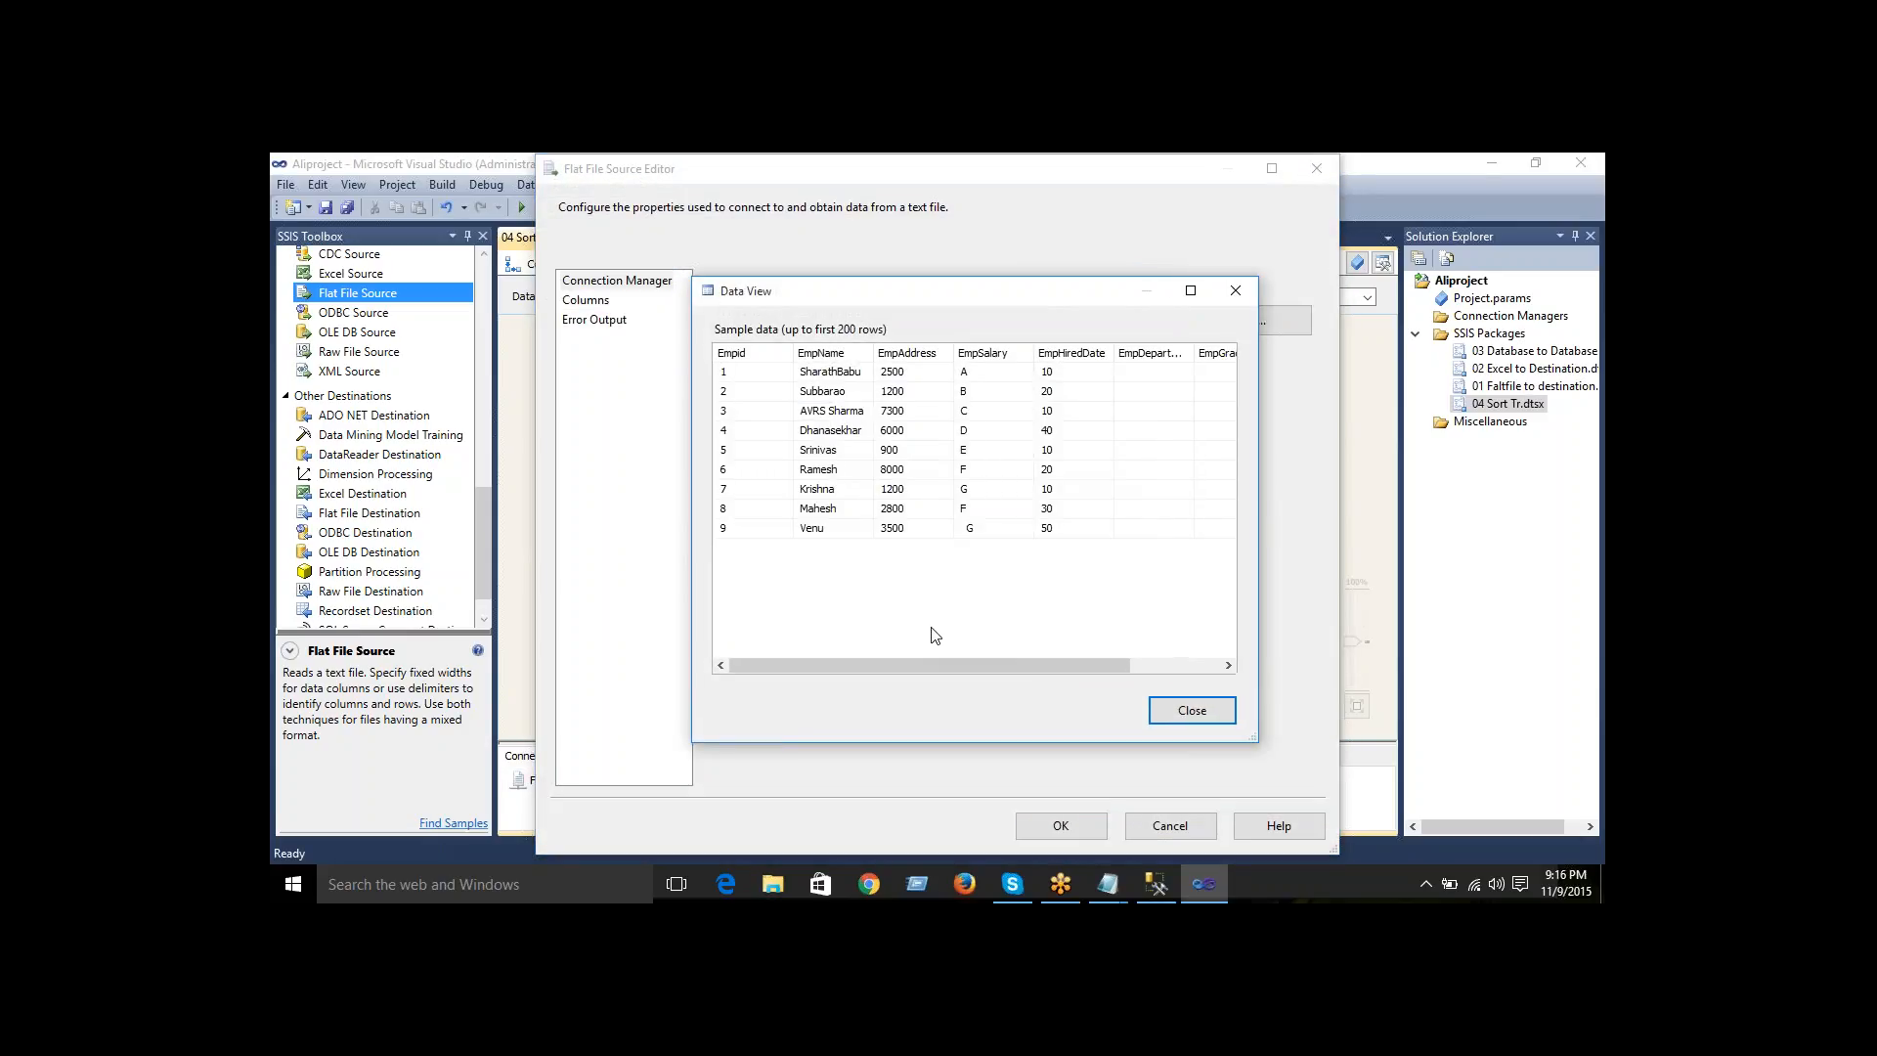
click(750, 534)
drag(871, 353, 892, 353)
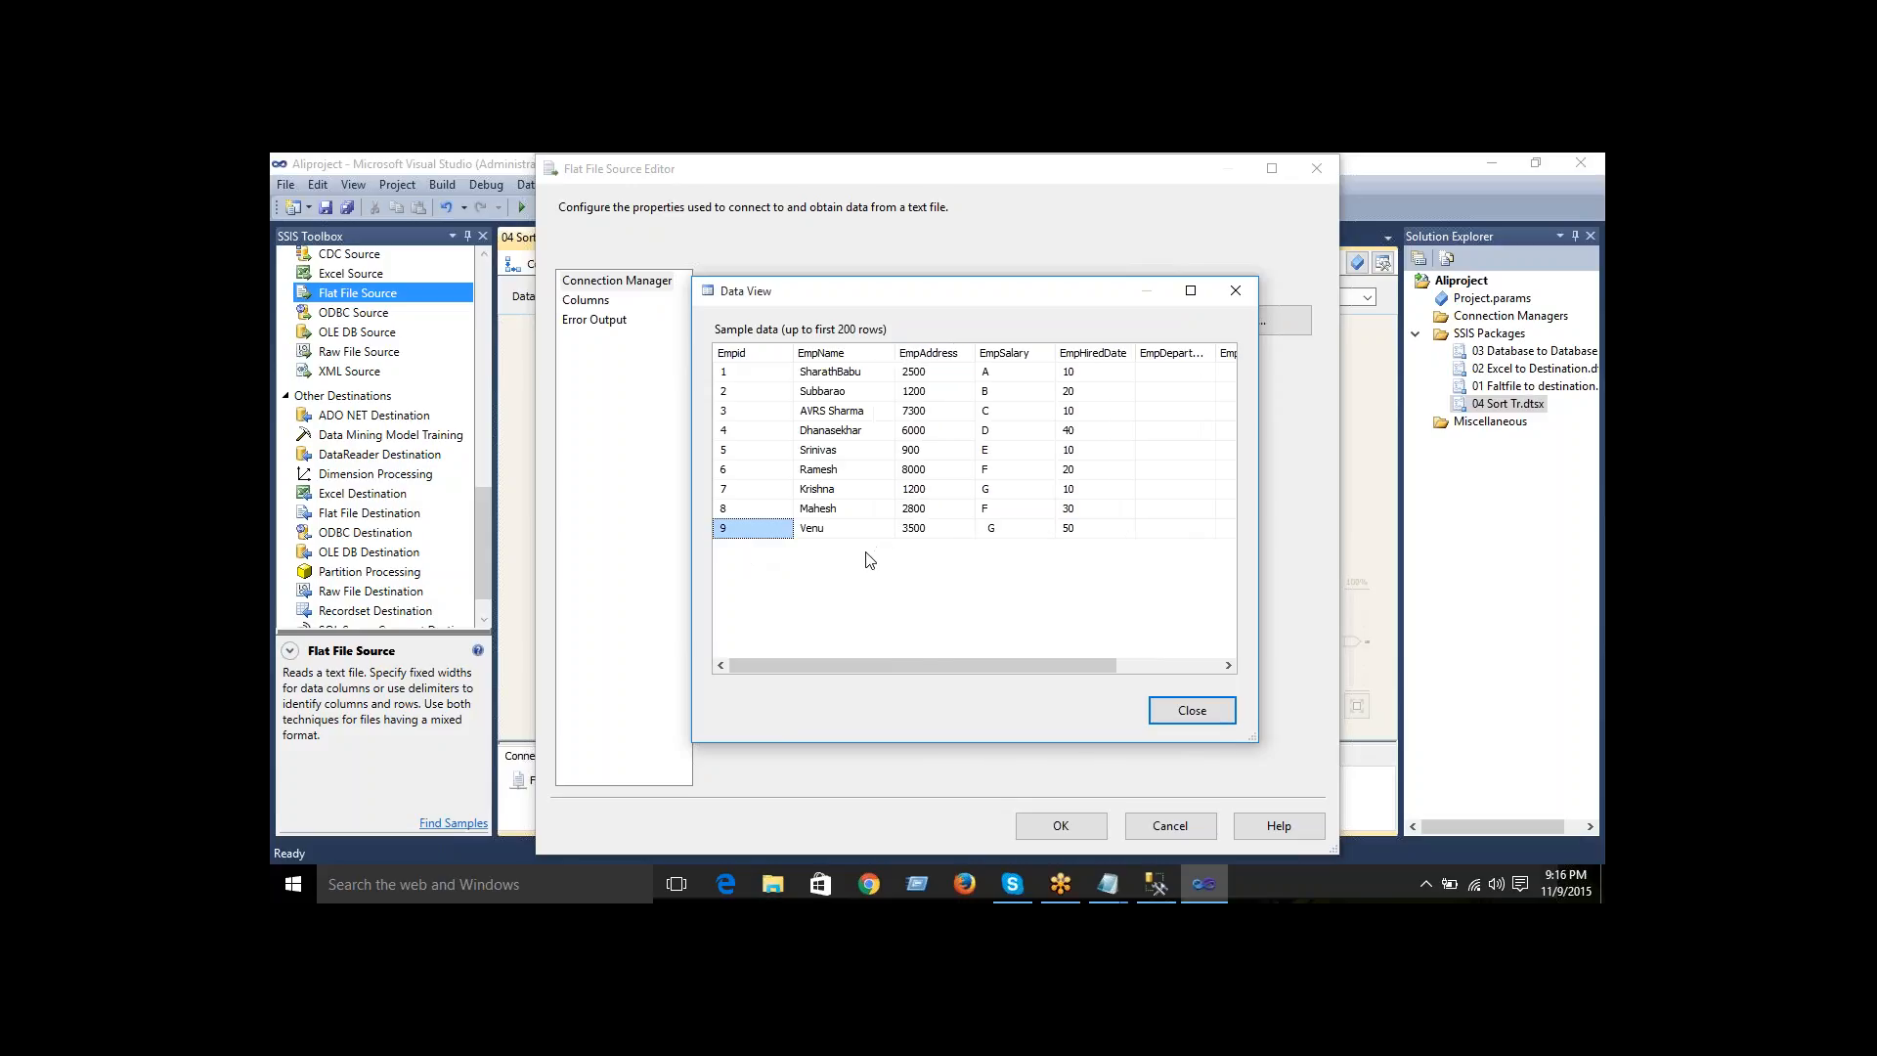
key(ctrl+2)
mouse_move(885, 562)
mouse_down()
mouse_move(879, 376)
mouse_move(783, 340)
mouse_move(766, 361)
mouse_move(792, 581)
mouse_move(892, 572)
mouse_move(891, 528)
mouse_up()
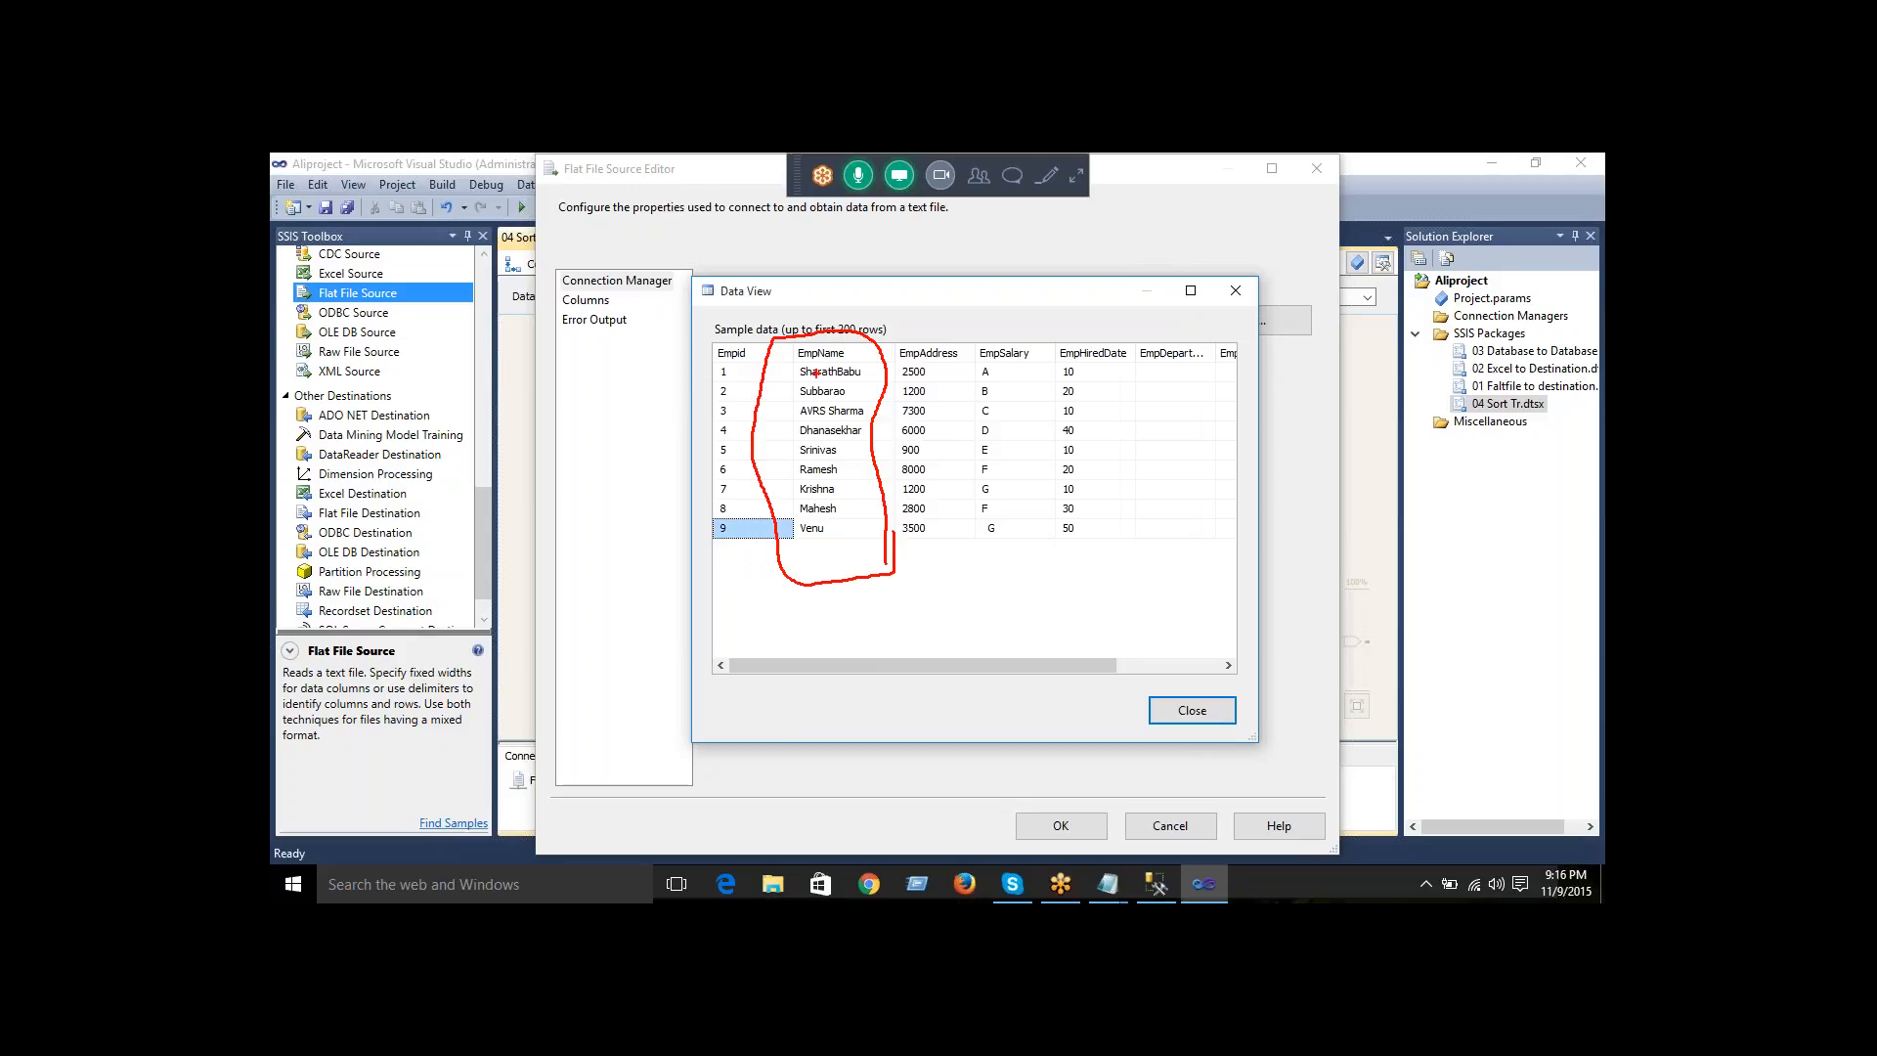
mouse_move(862, 536)
mouse_down()
mouse_move(877, 631)
mouse_move(897, 601)
mouse_move(839, 735)
mouse_move(964, 650)
mouse_move(858, 651)
mouse_up()
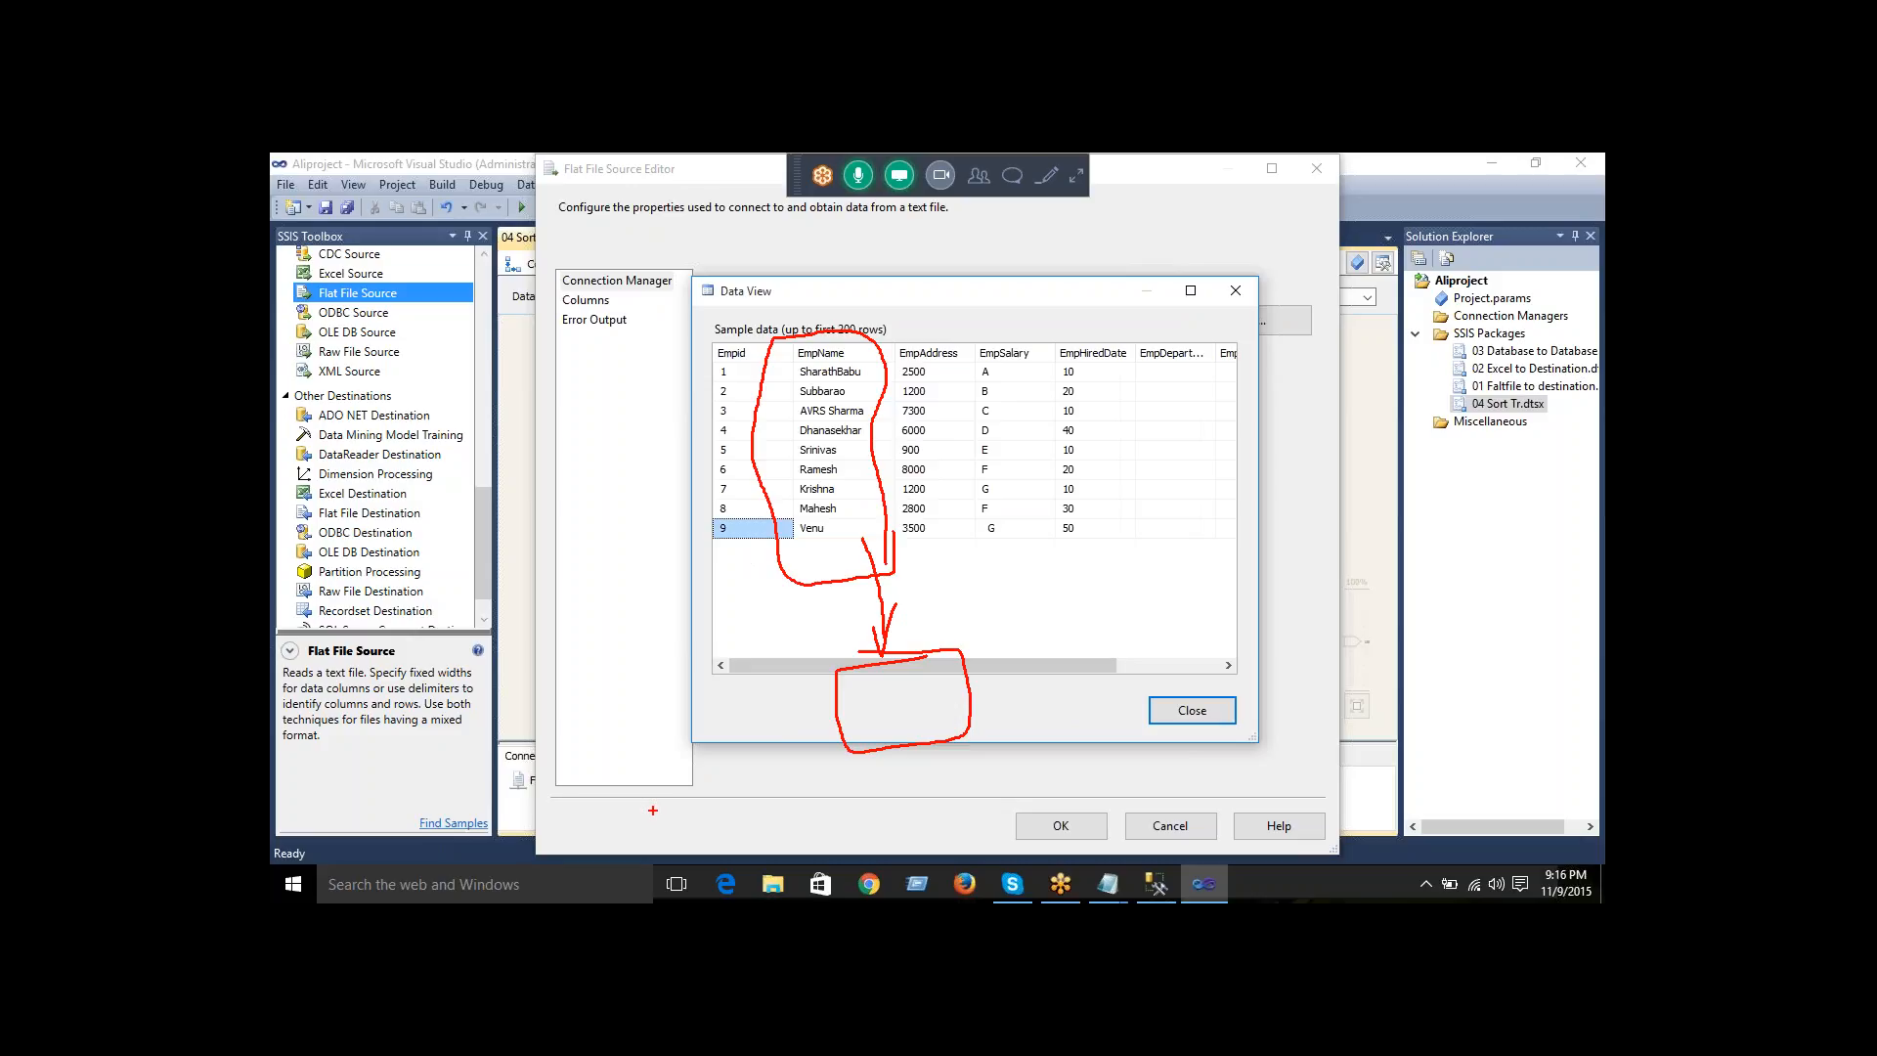
key(Escape)
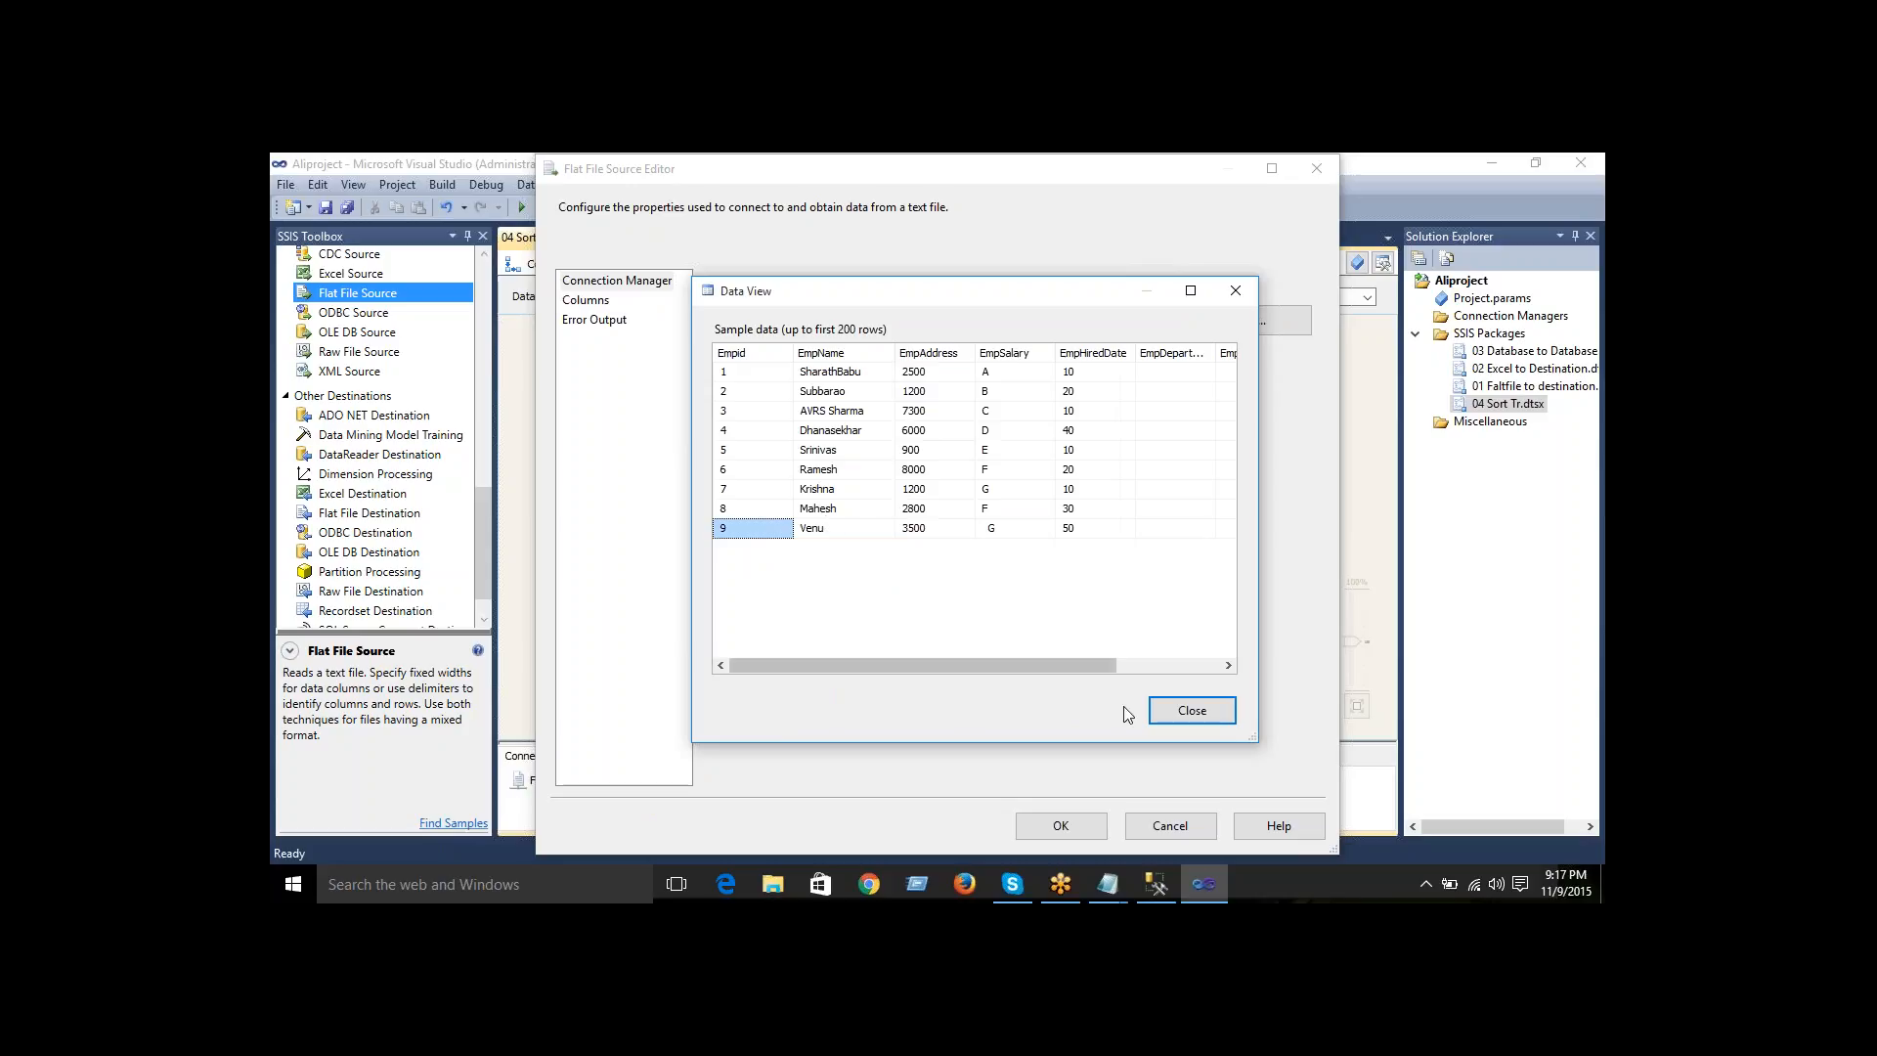
click(1191, 711)
click(1068, 823)
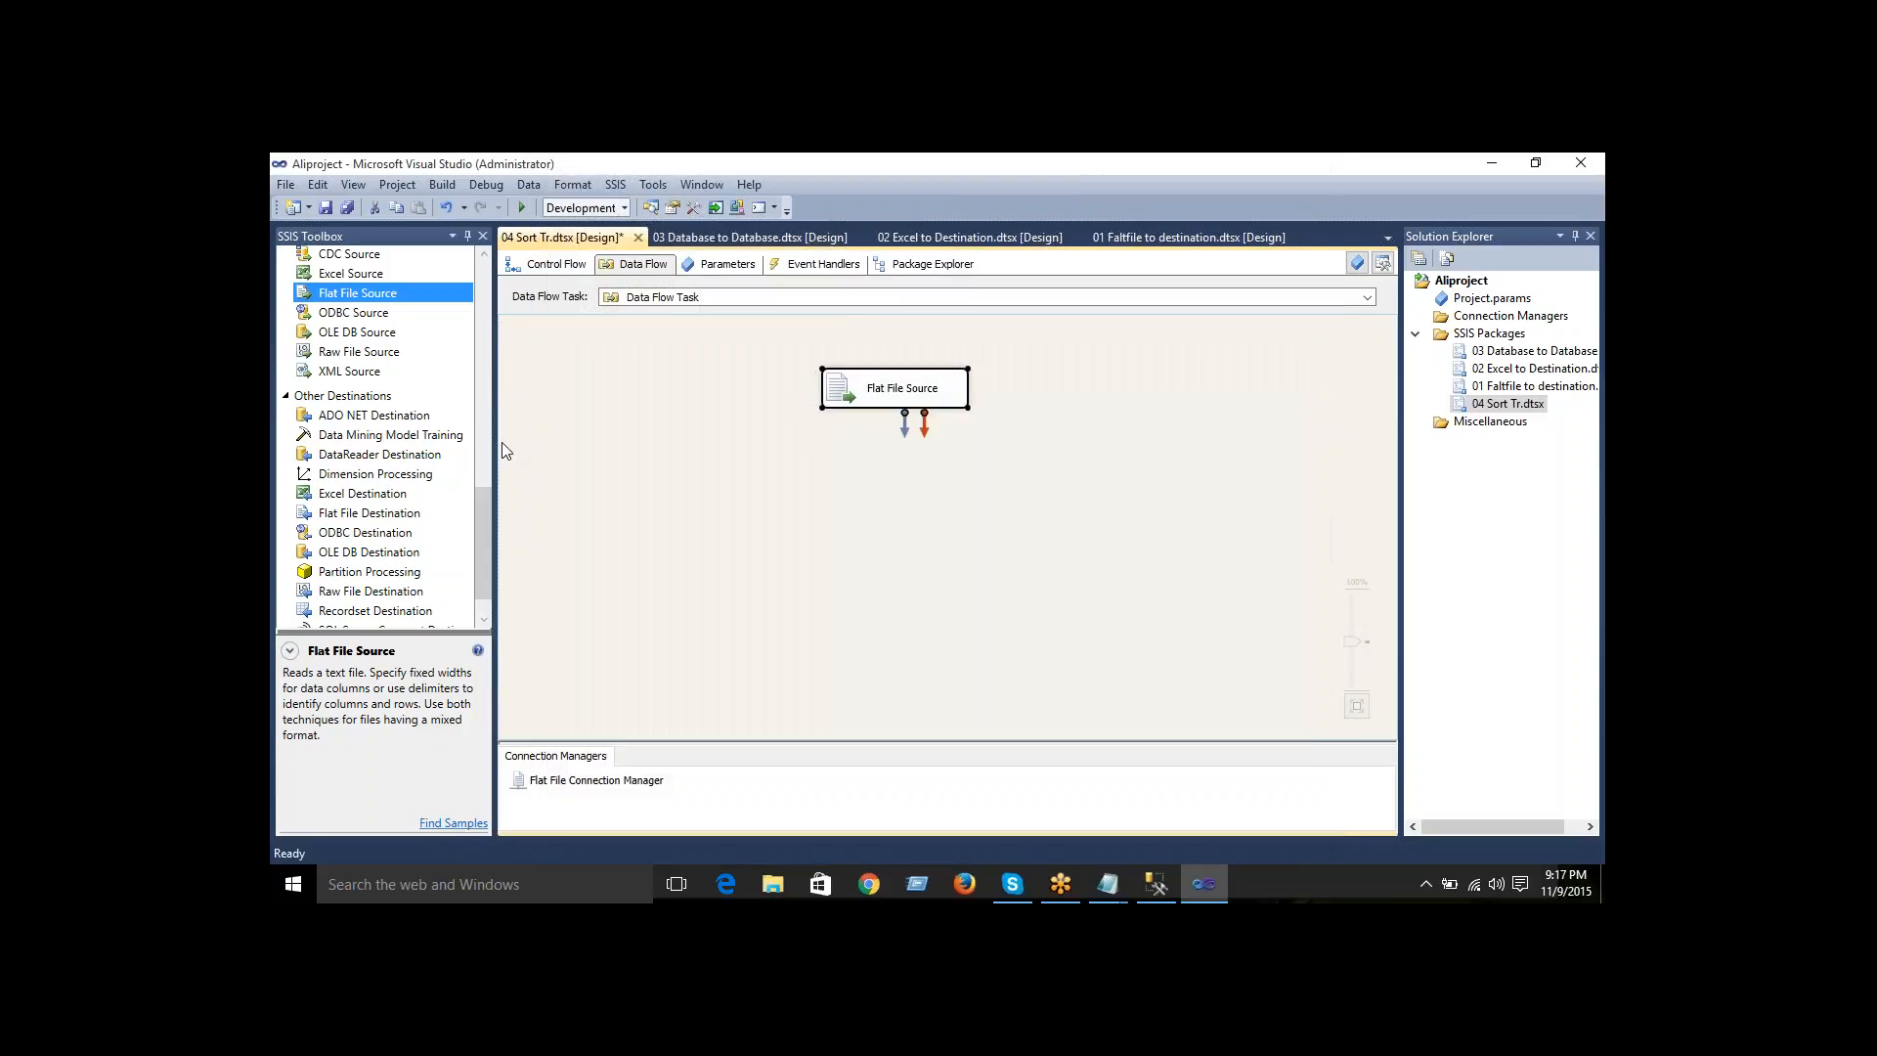
- Add a Sort transformation below the Flat File Source and connect the source's output to it
drag(489, 550, 511, 314)
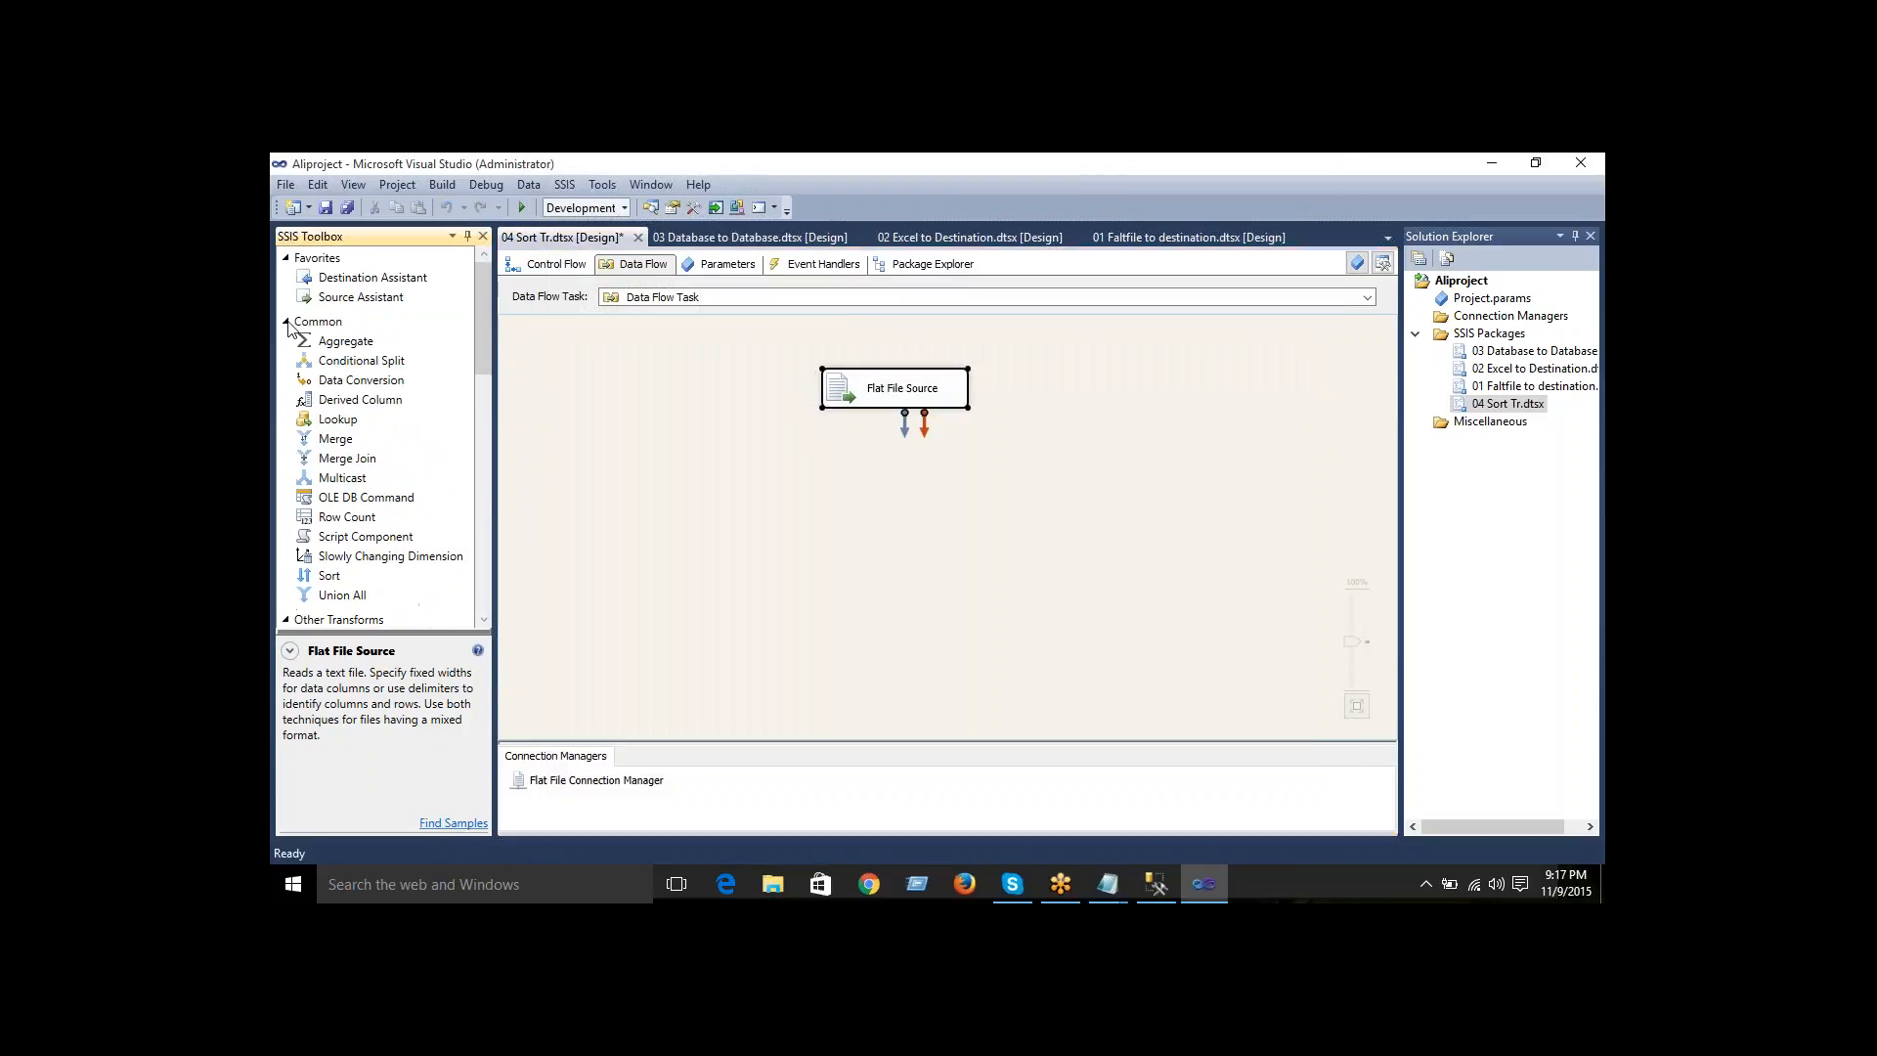
click(332, 576)
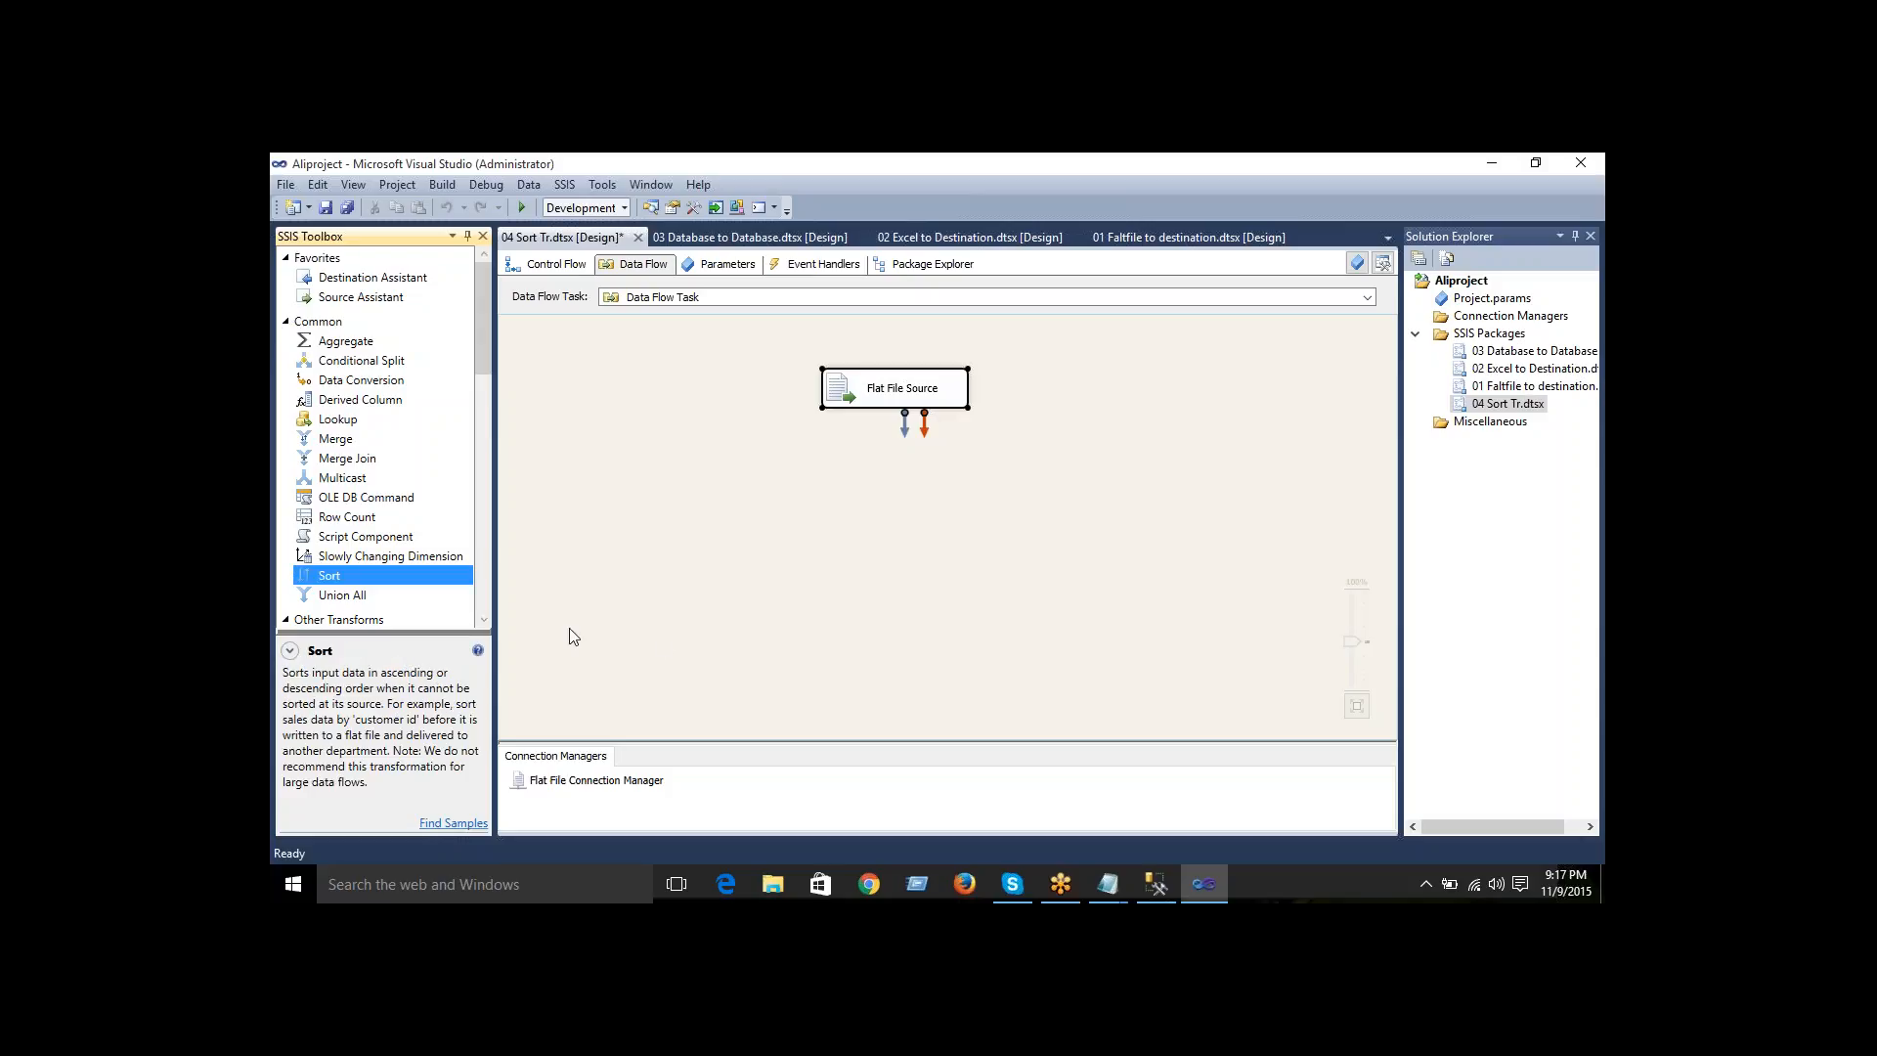
drag(330, 577, 861, 462)
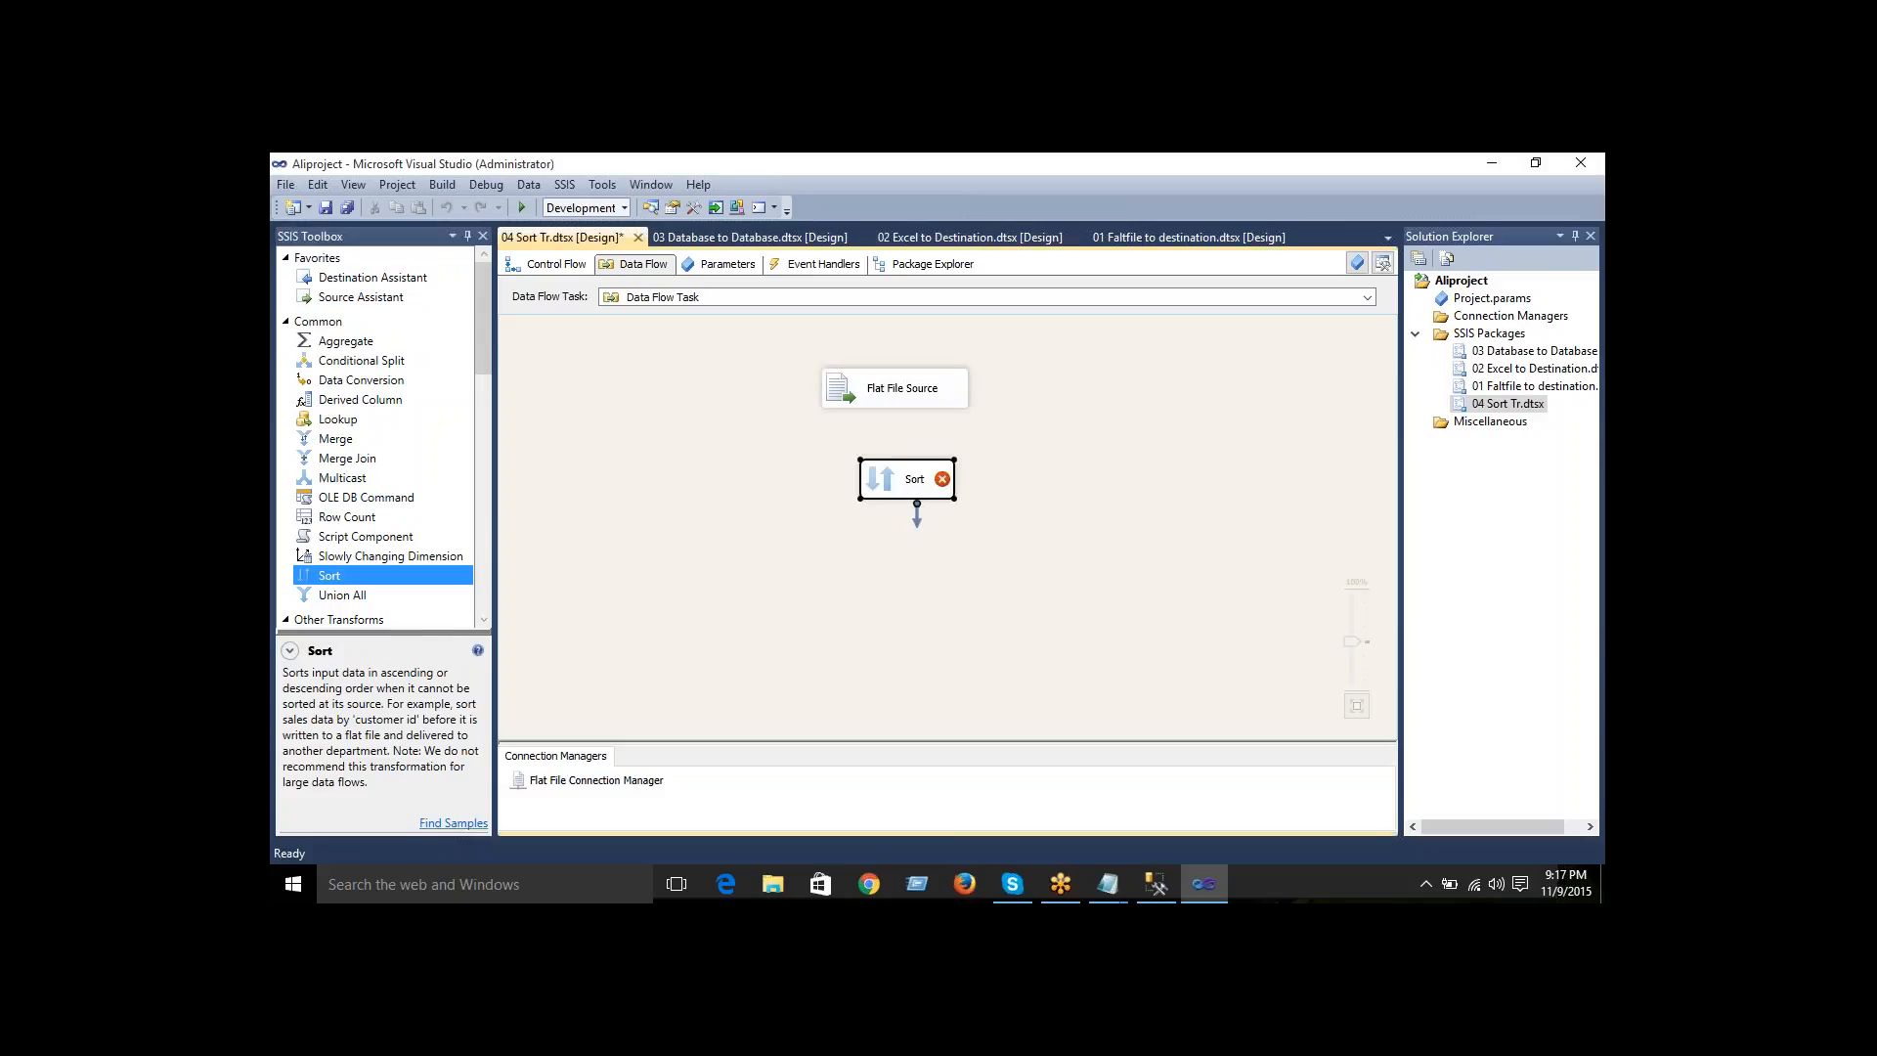
click(890, 393)
drag(906, 429, 876, 475)
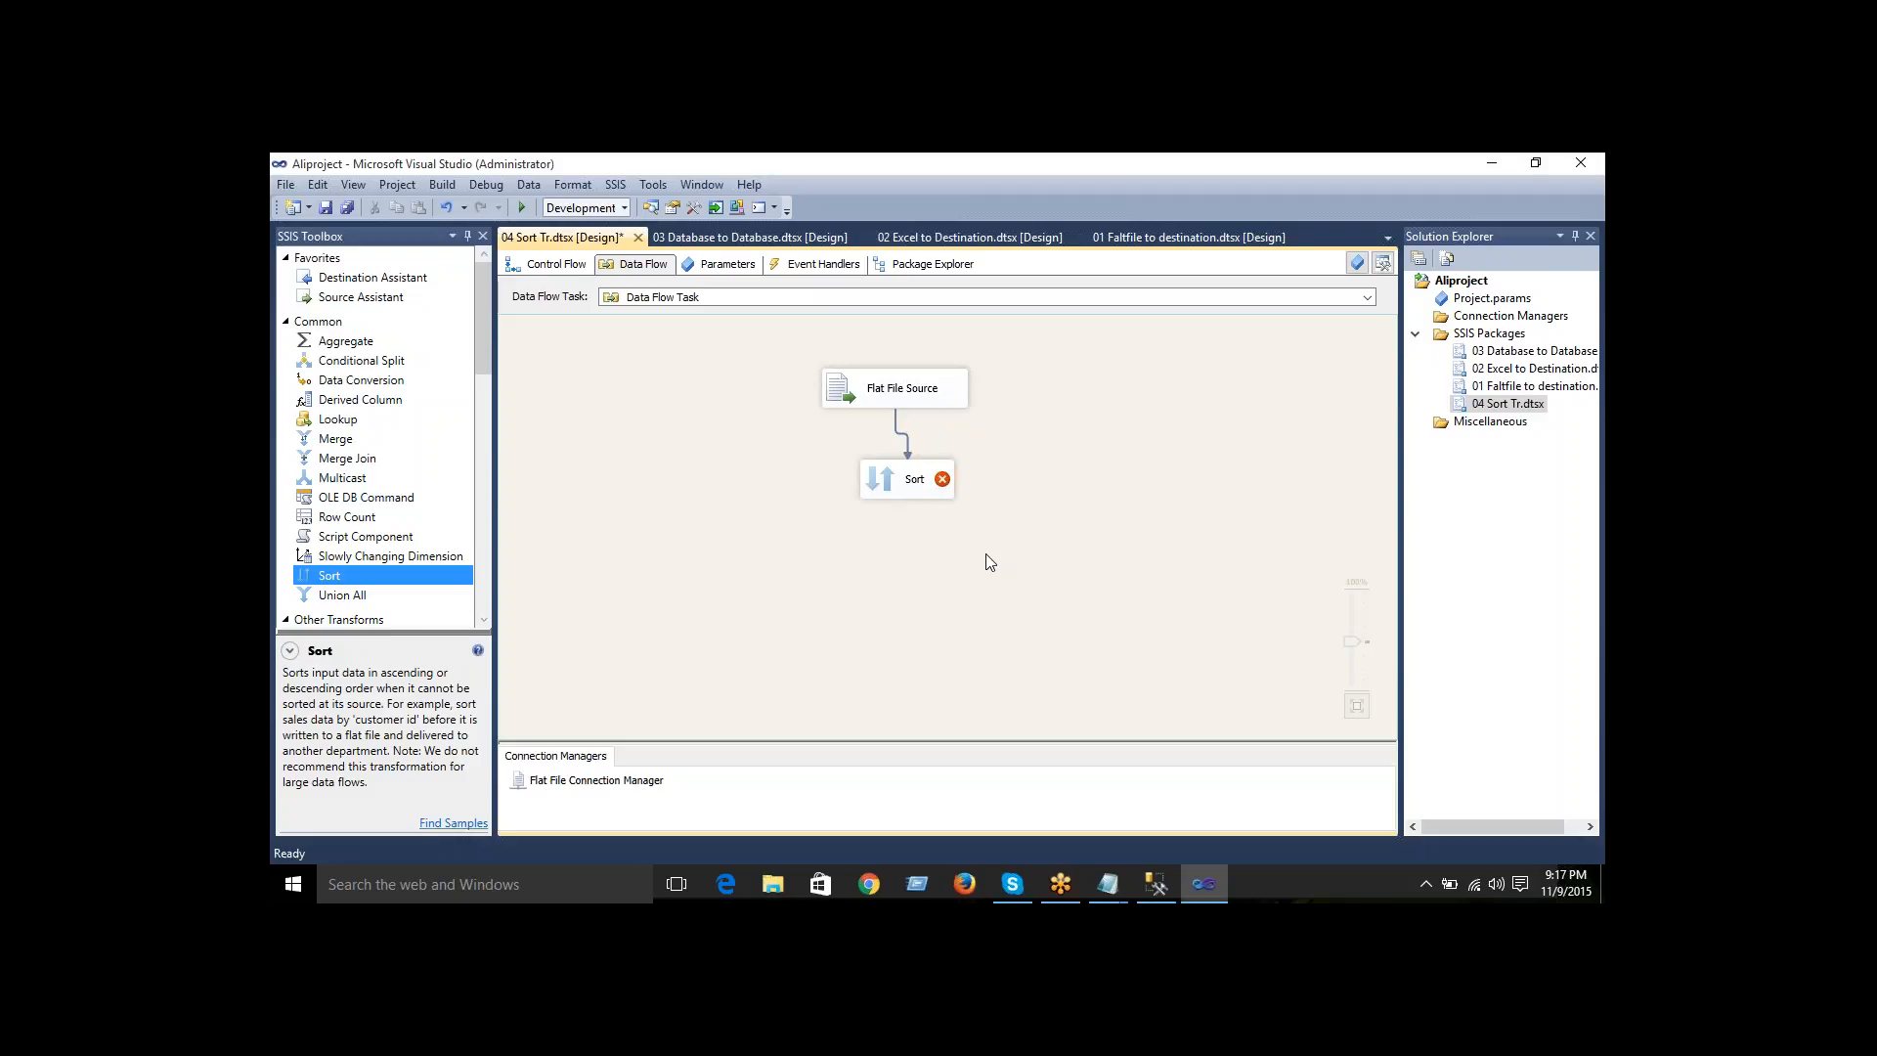
- Configure the Sort transformation to sort by EmpName in ascending order and move it closer beneath the Flat File Source
click(899, 485)
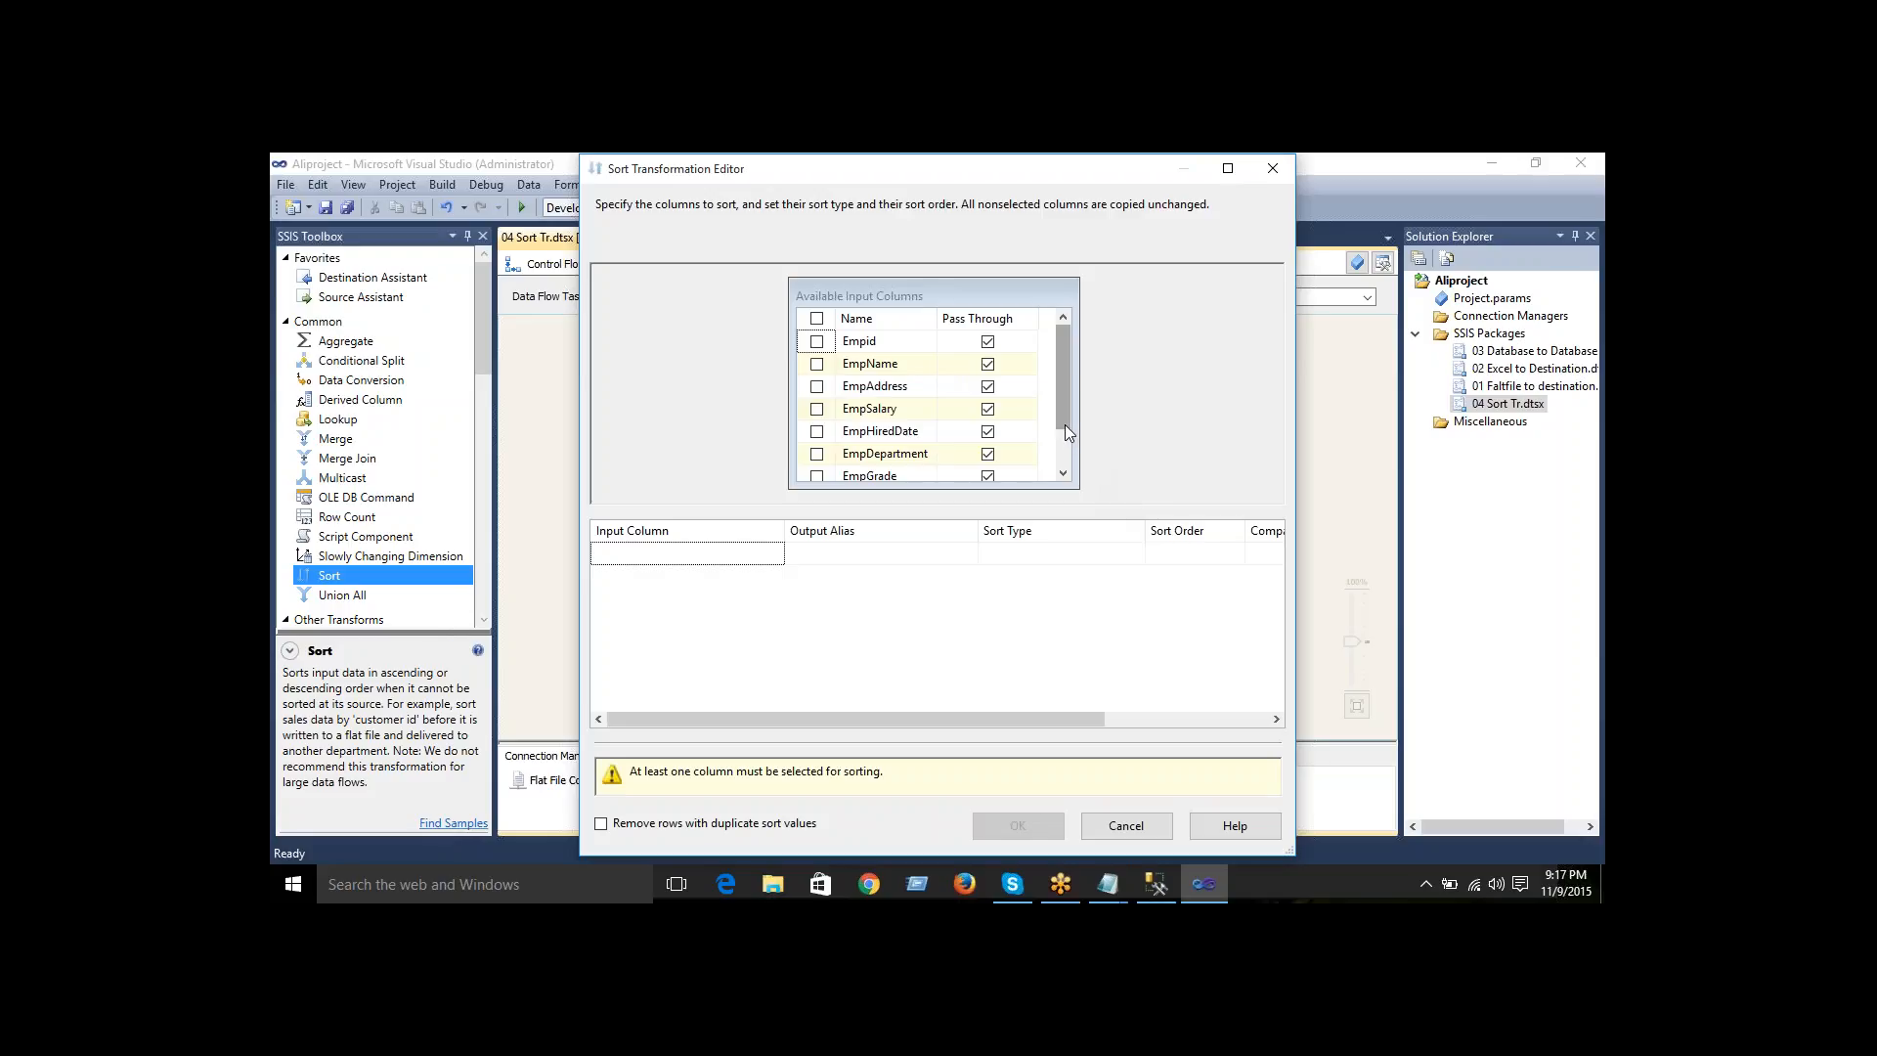
click(817, 364)
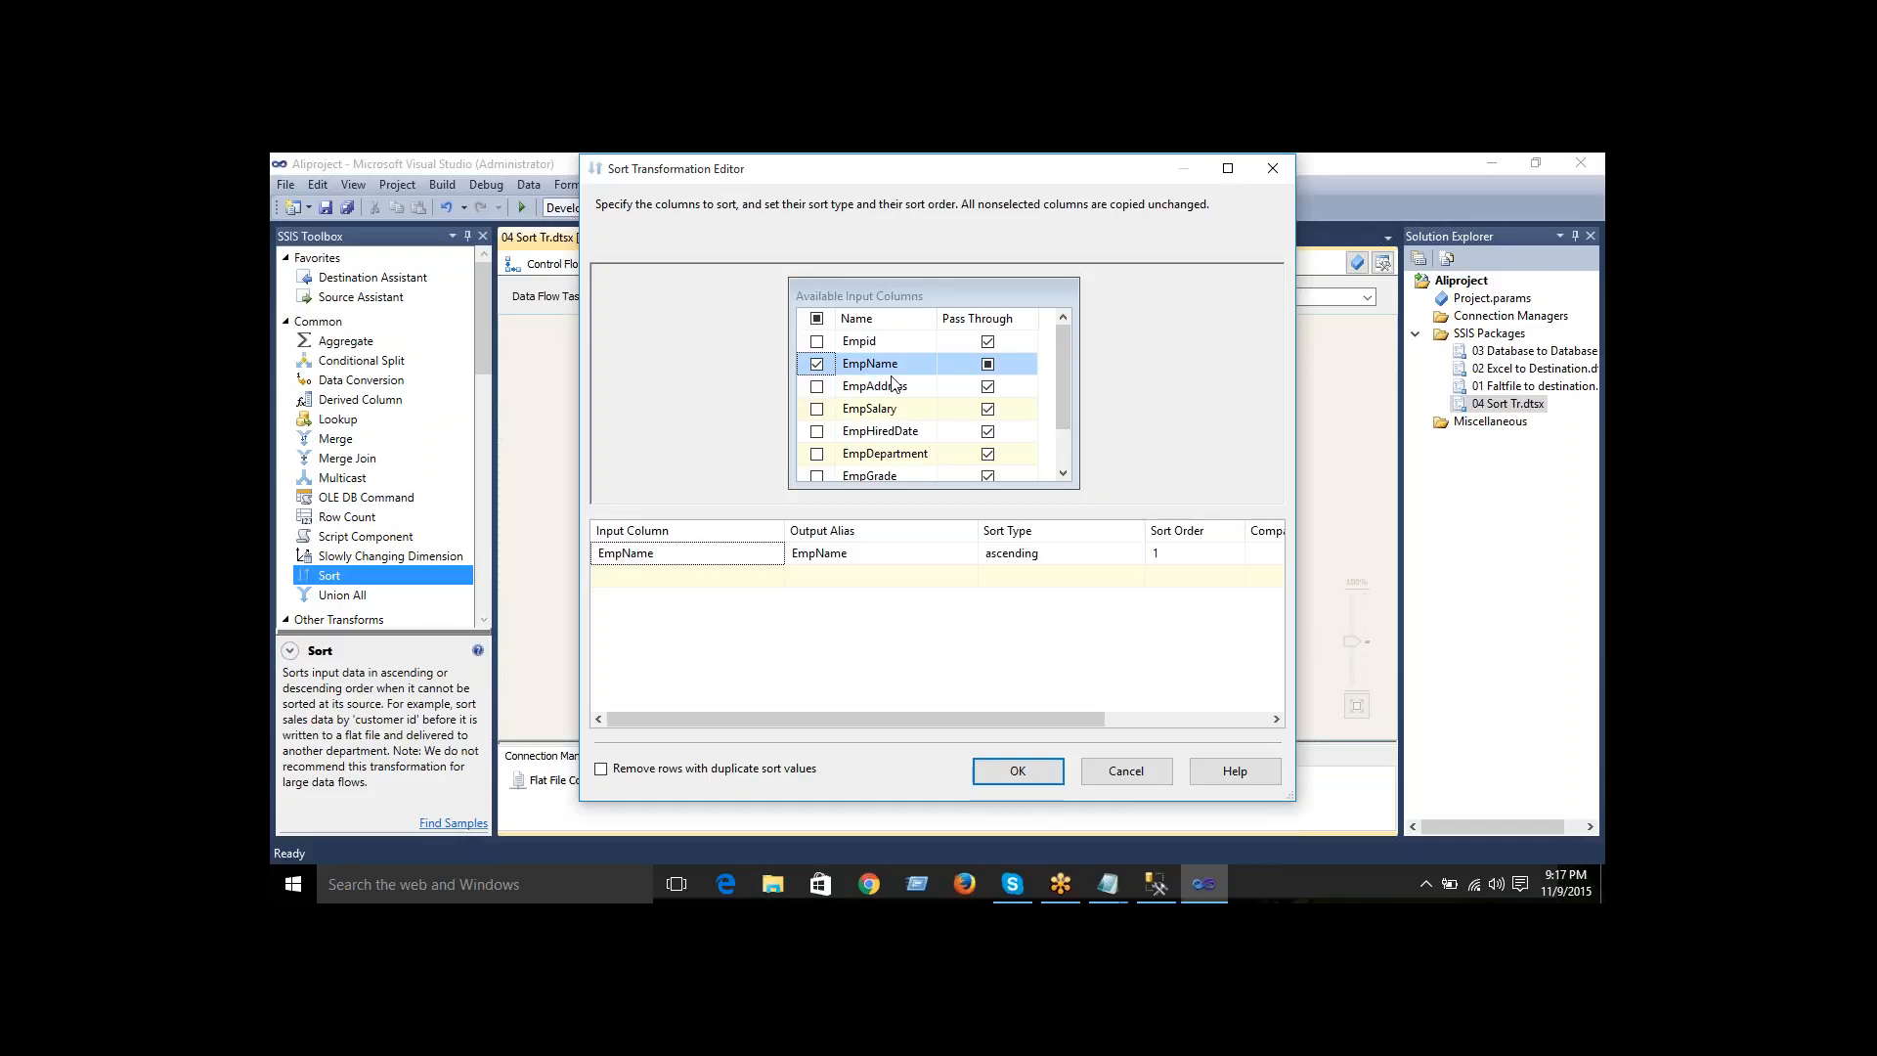
mouse_move(892, 382)
click(1056, 558)
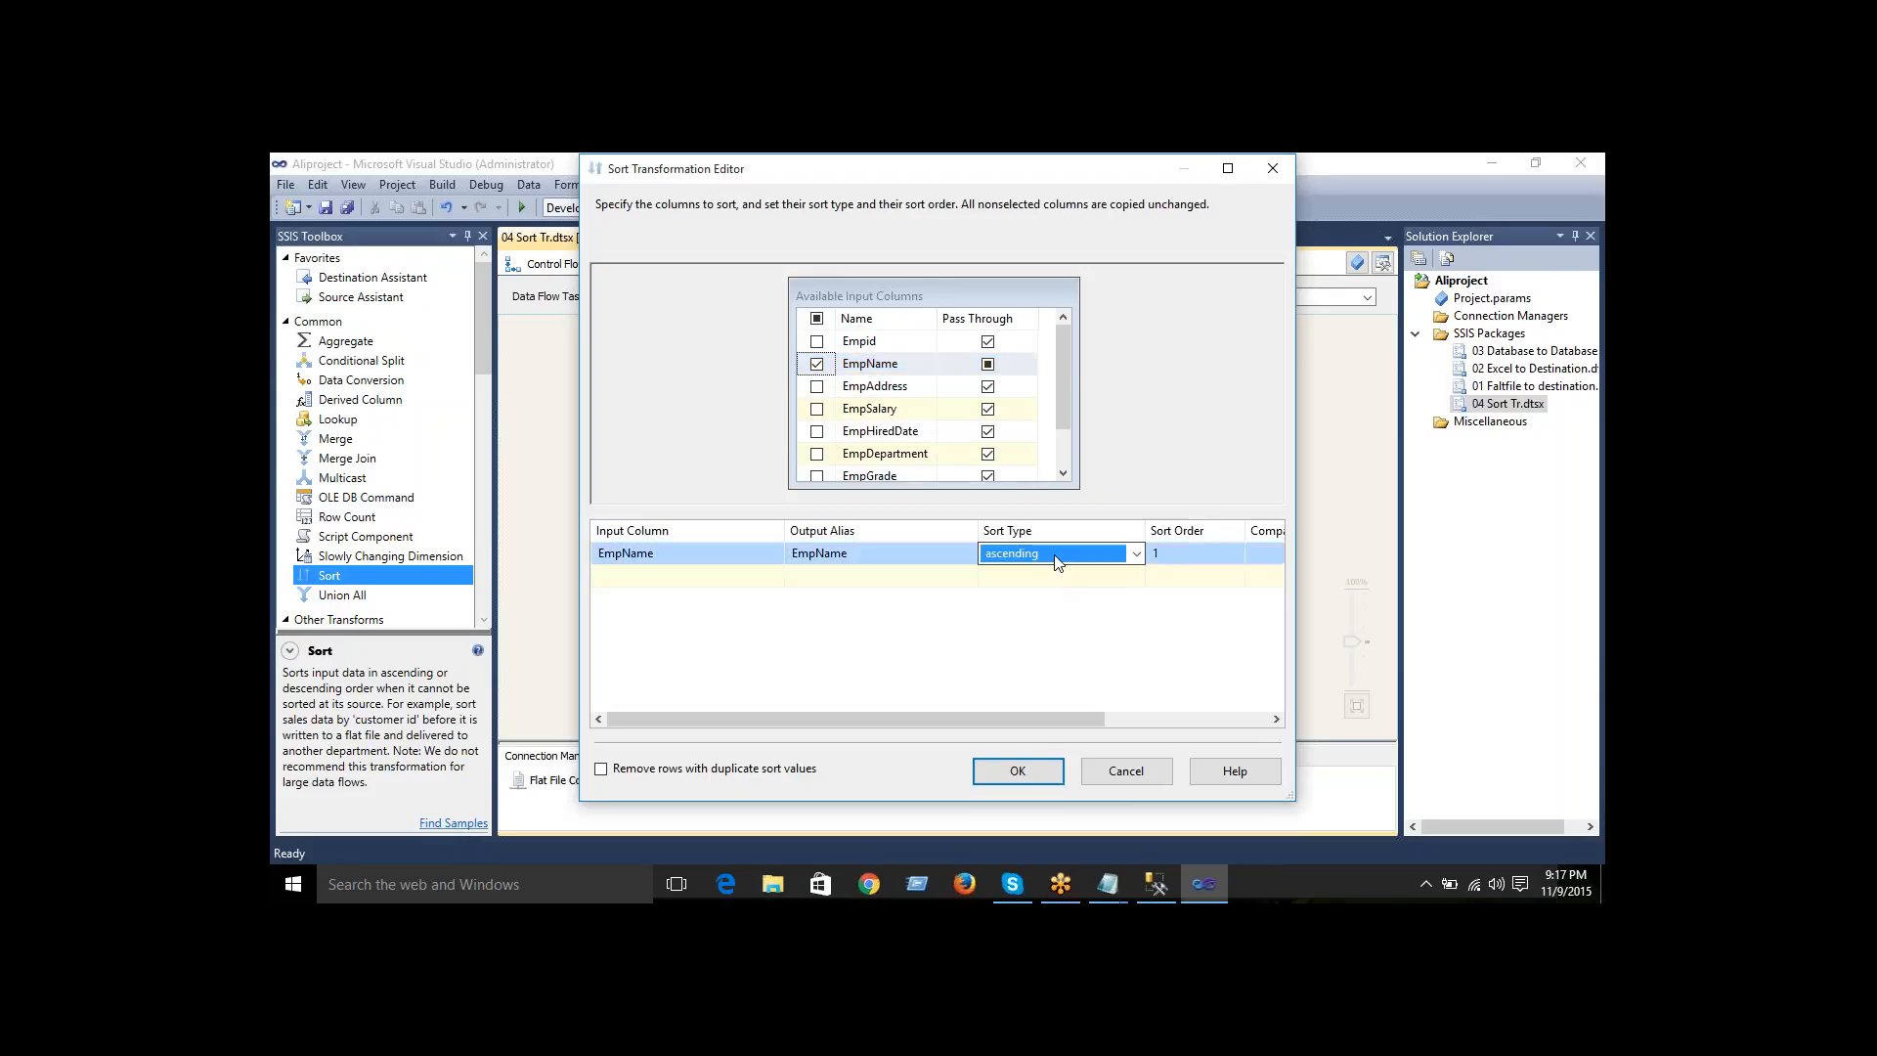
click(1135, 556)
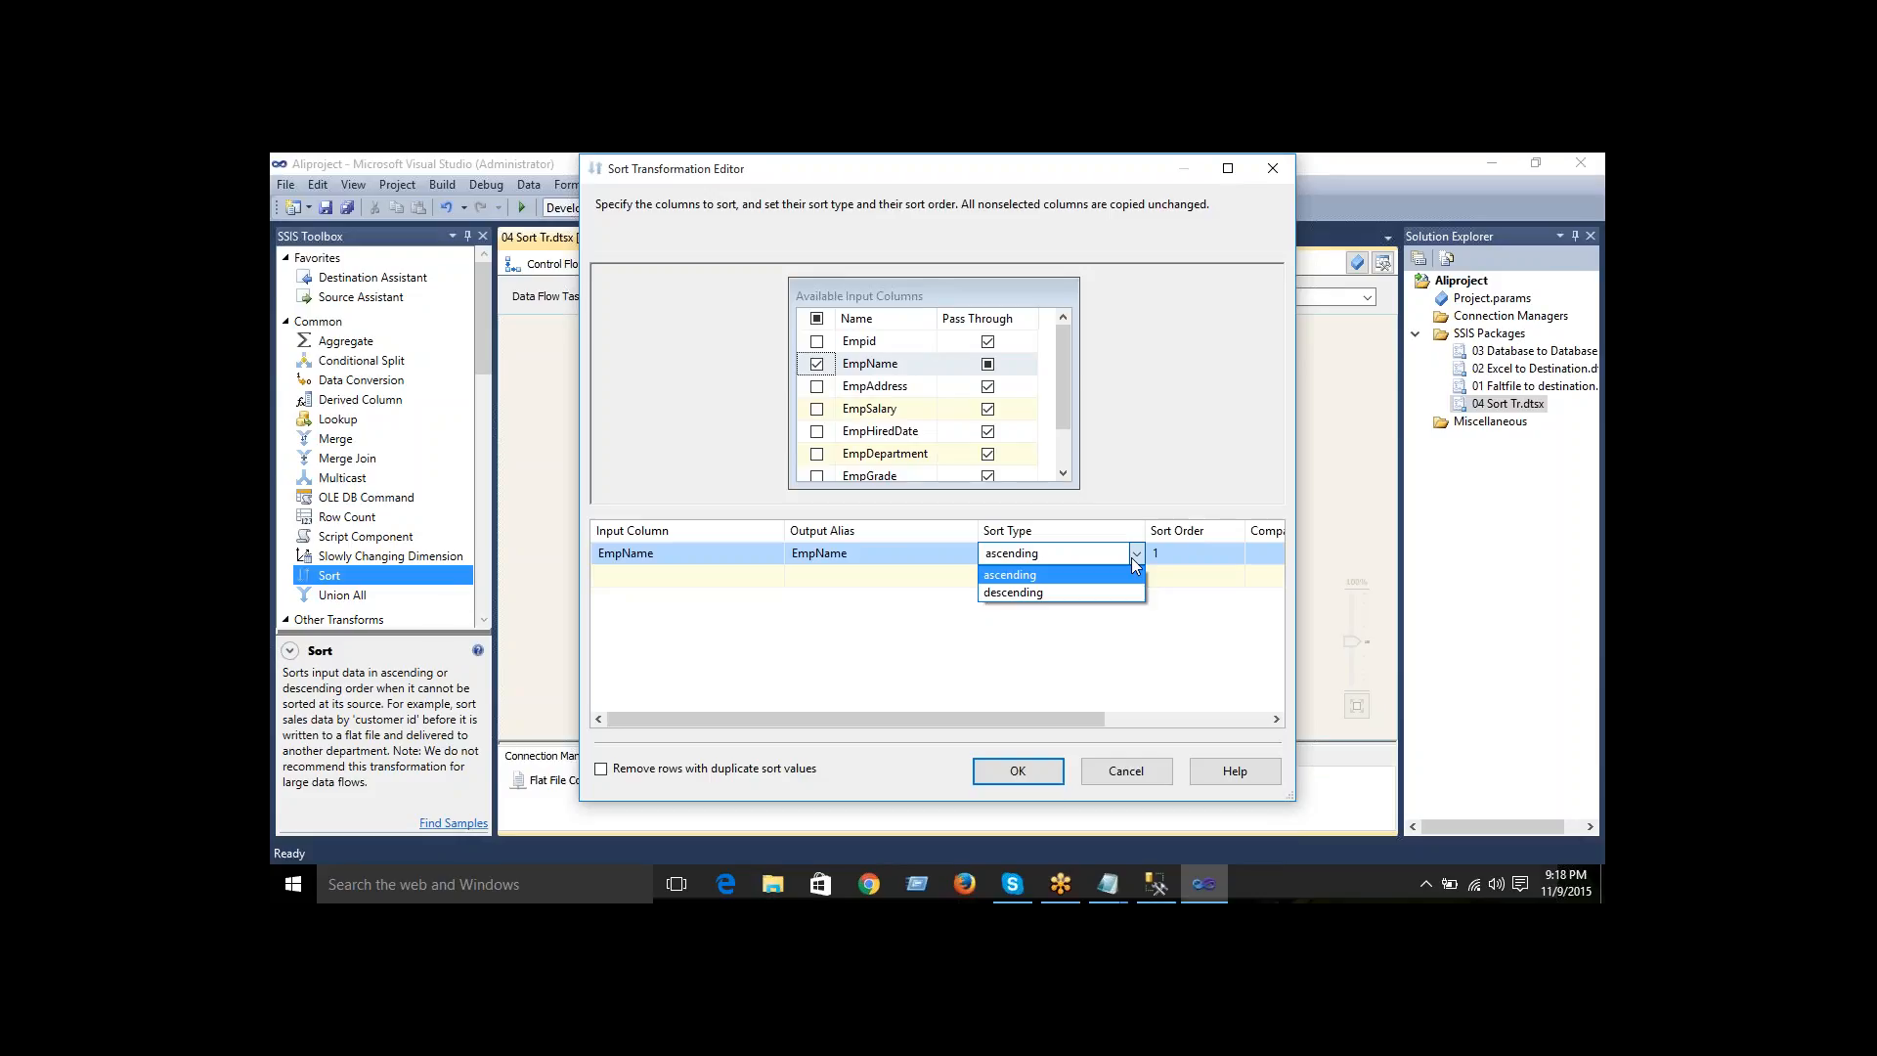
click(1130, 571)
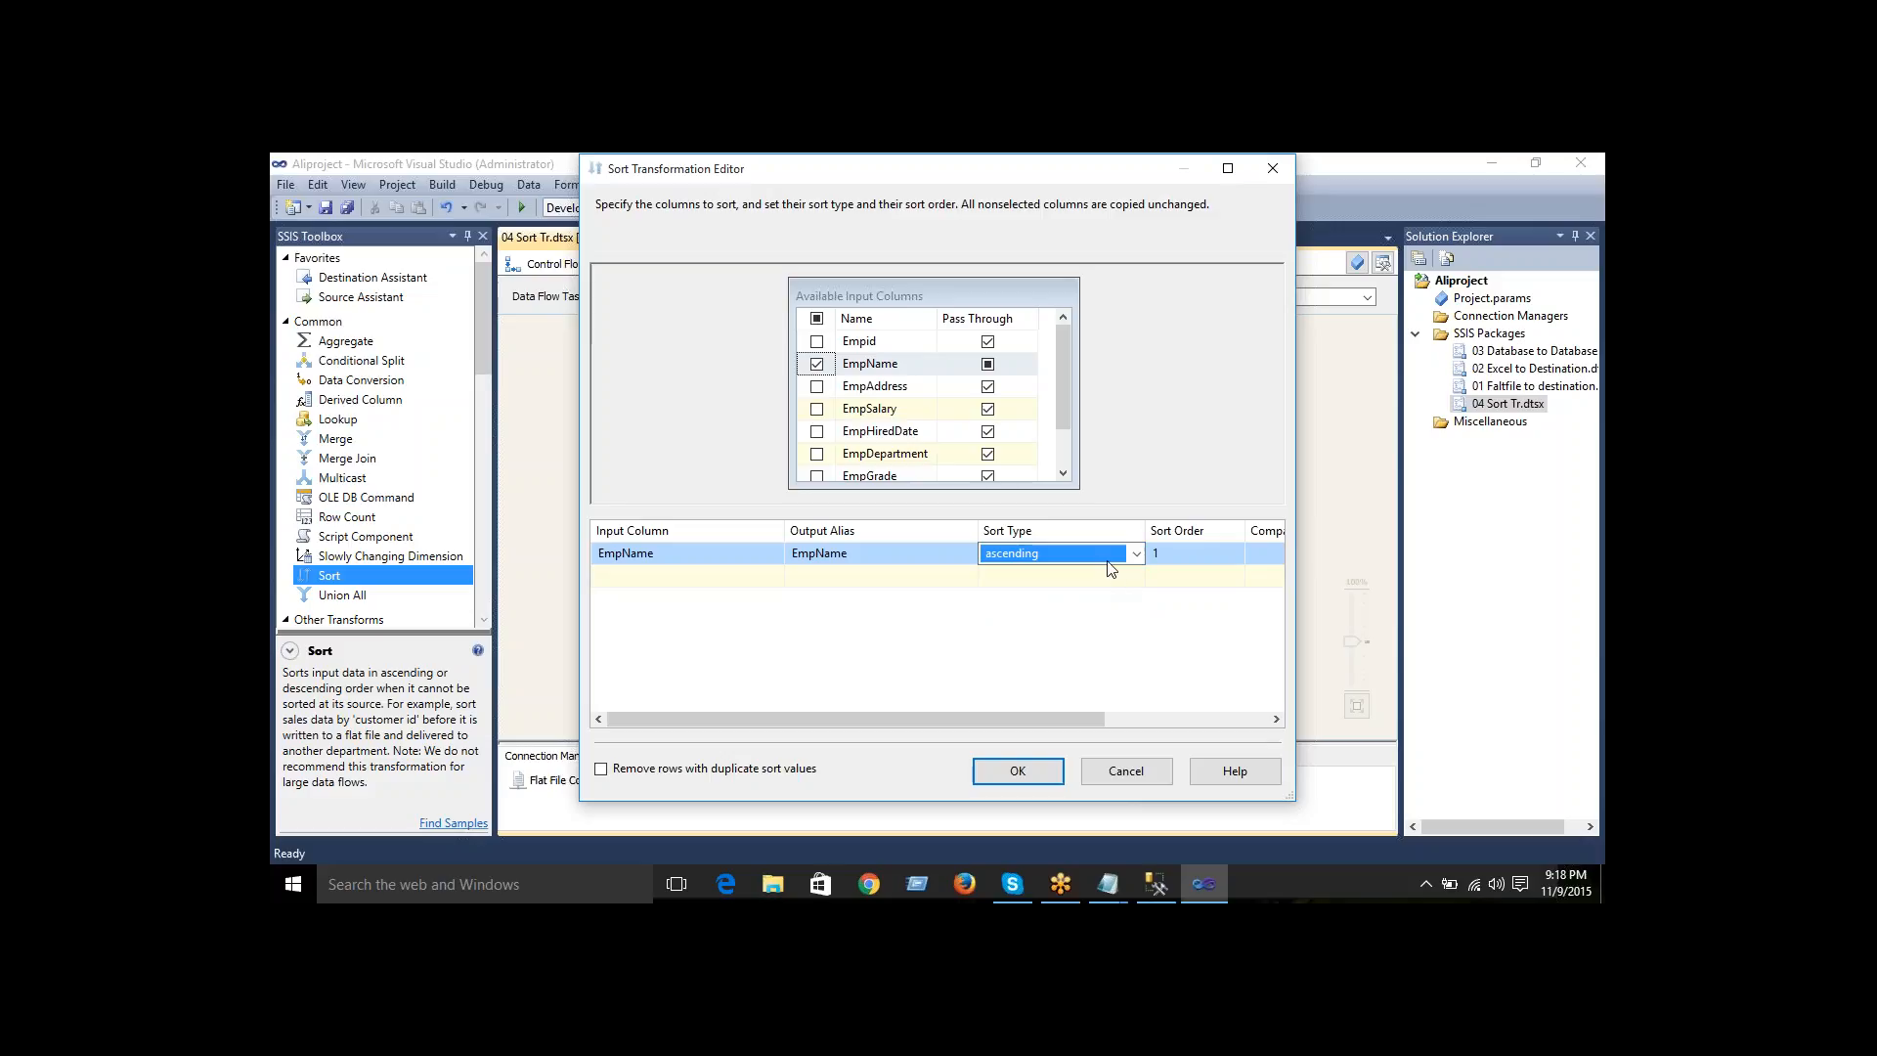
click(1107, 557)
click(1095, 584)
click(1064, 555)
click(1061, 583)
click(1015, 775)
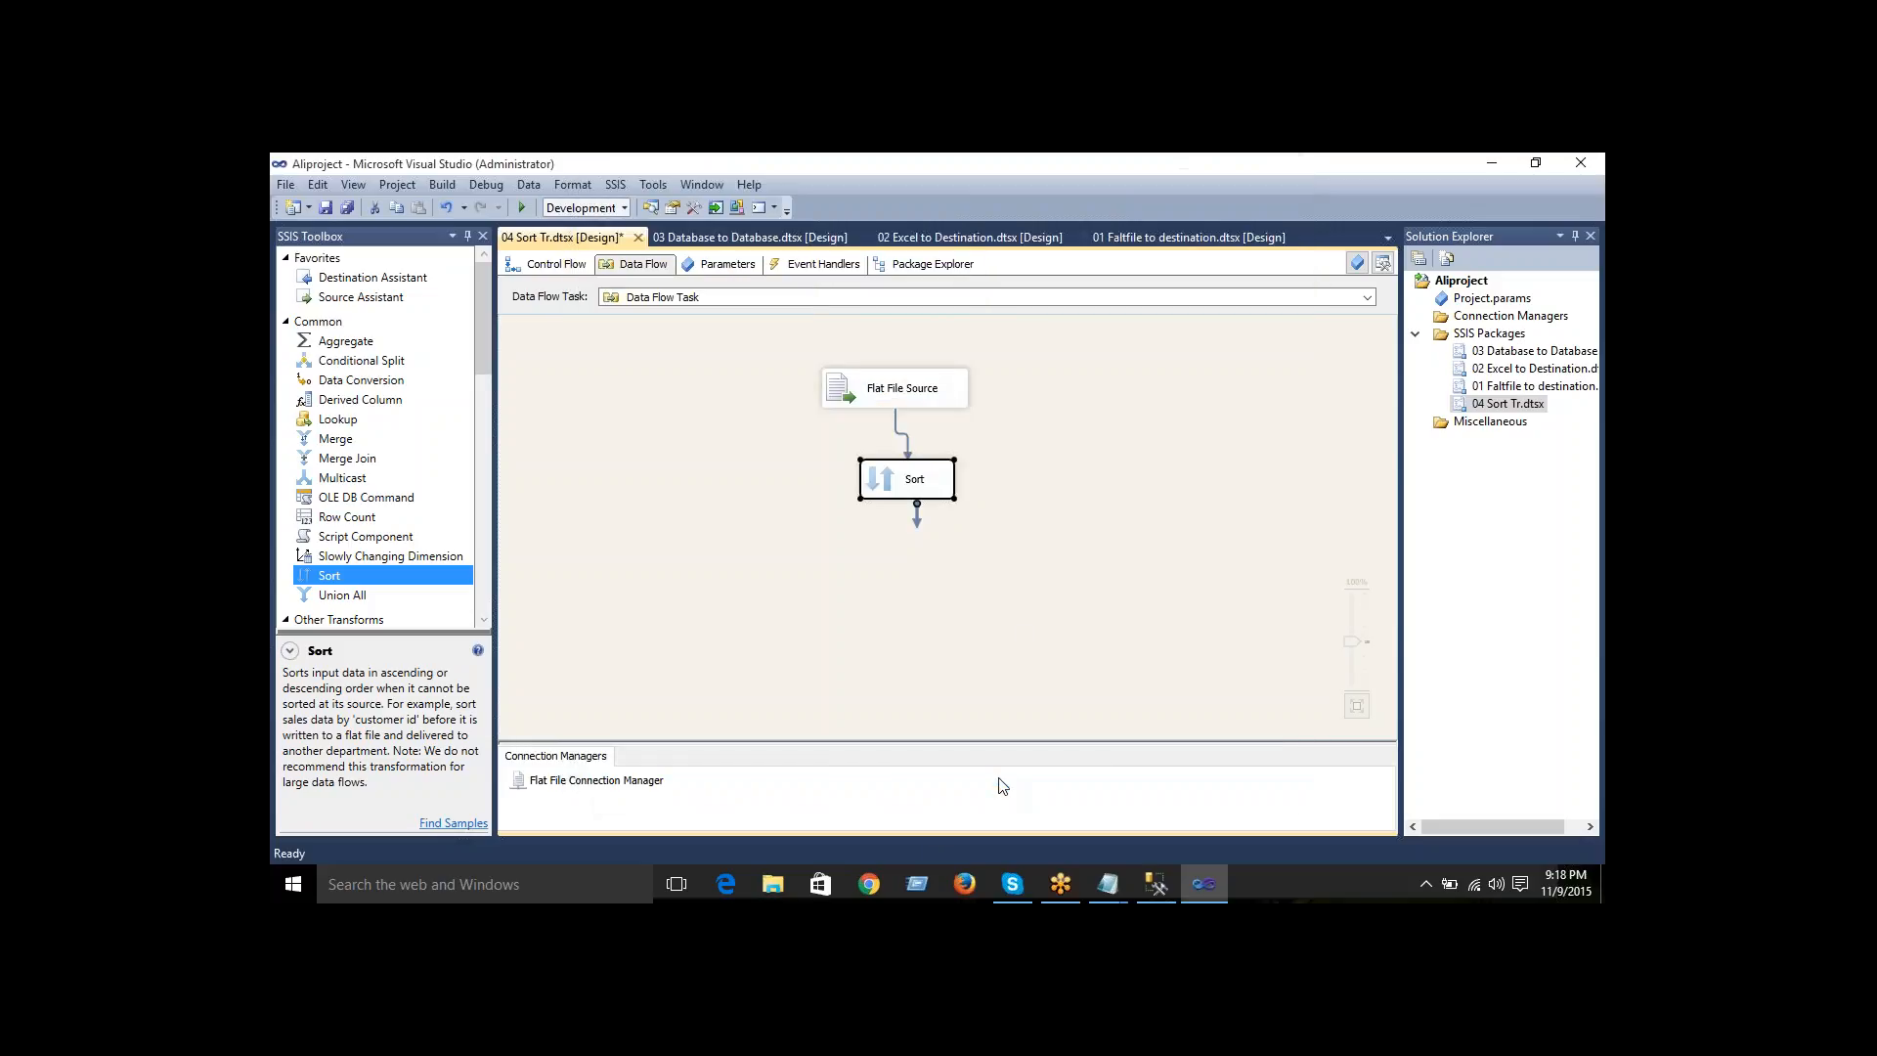
drag(932, 470, 945, 459)
click(904, 571)
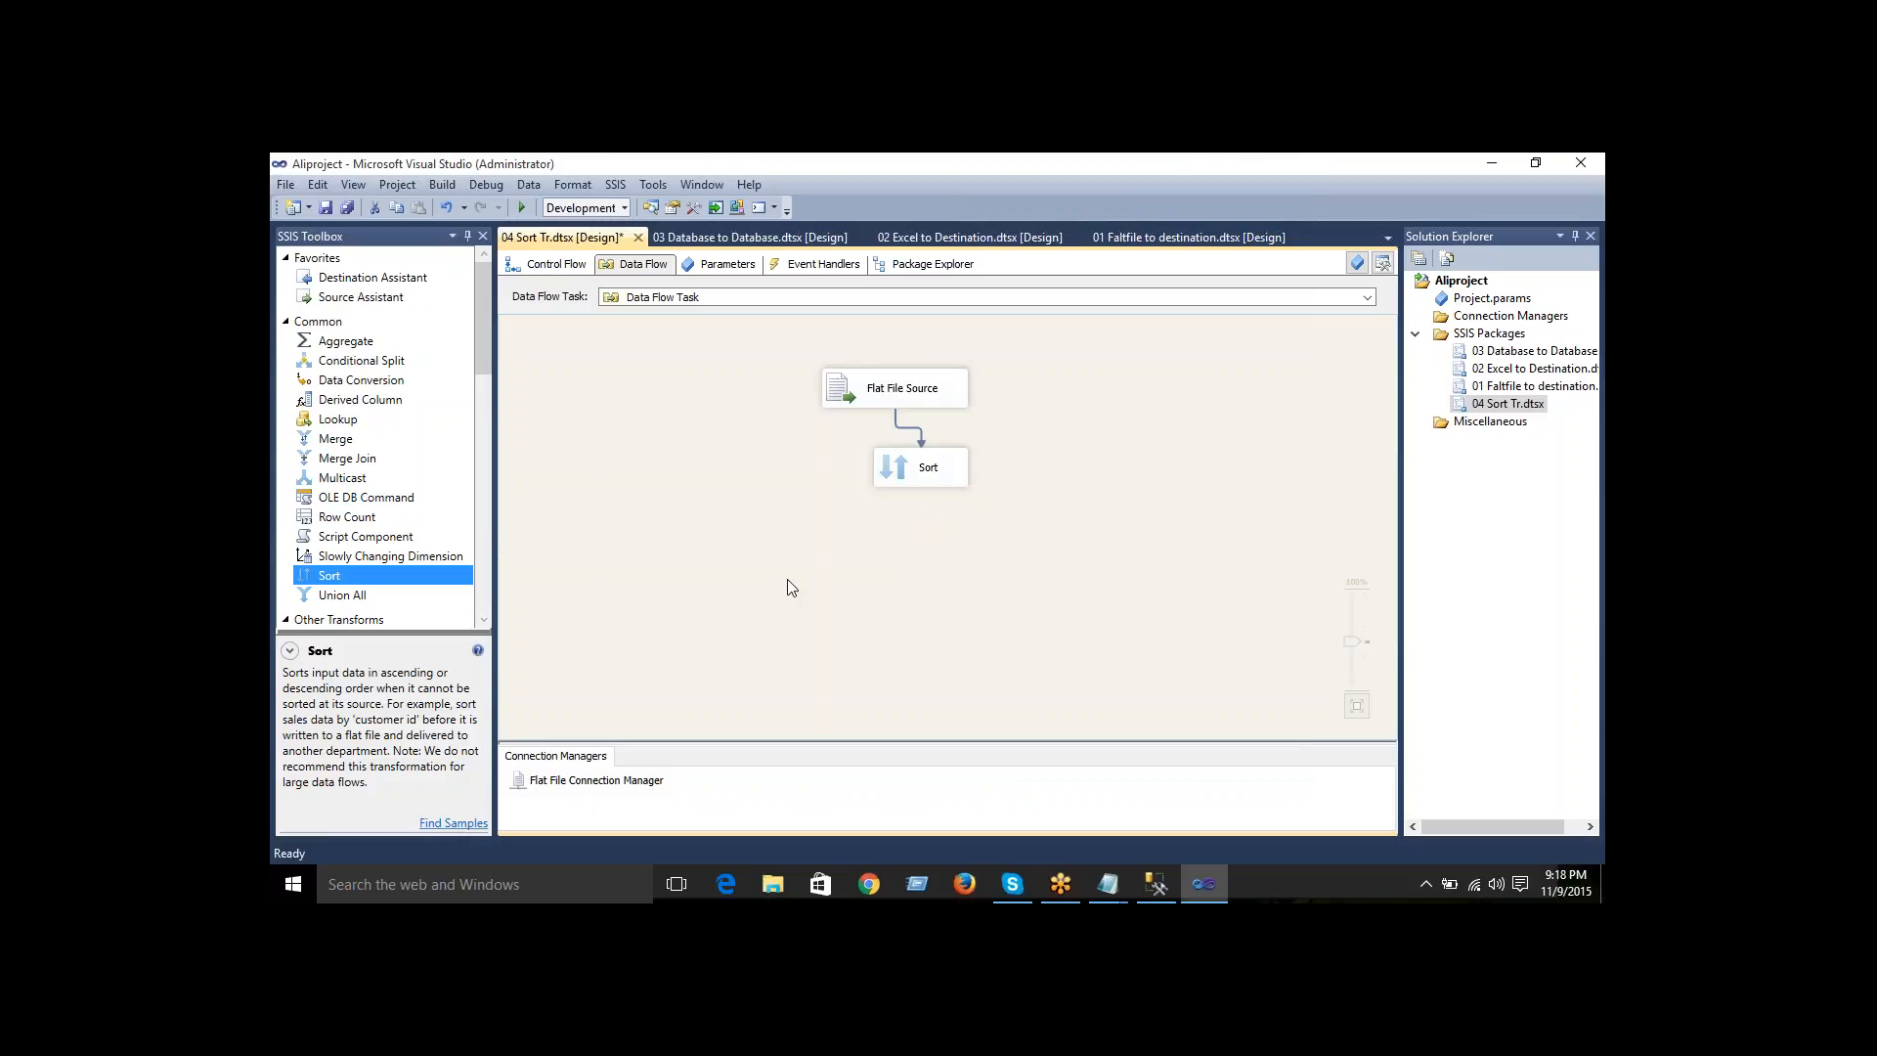
- Add an OLE DB Destination below the Sort transformation and connect the Sort output to it
click(481, 344)
drag(481, 351, 482, 577)
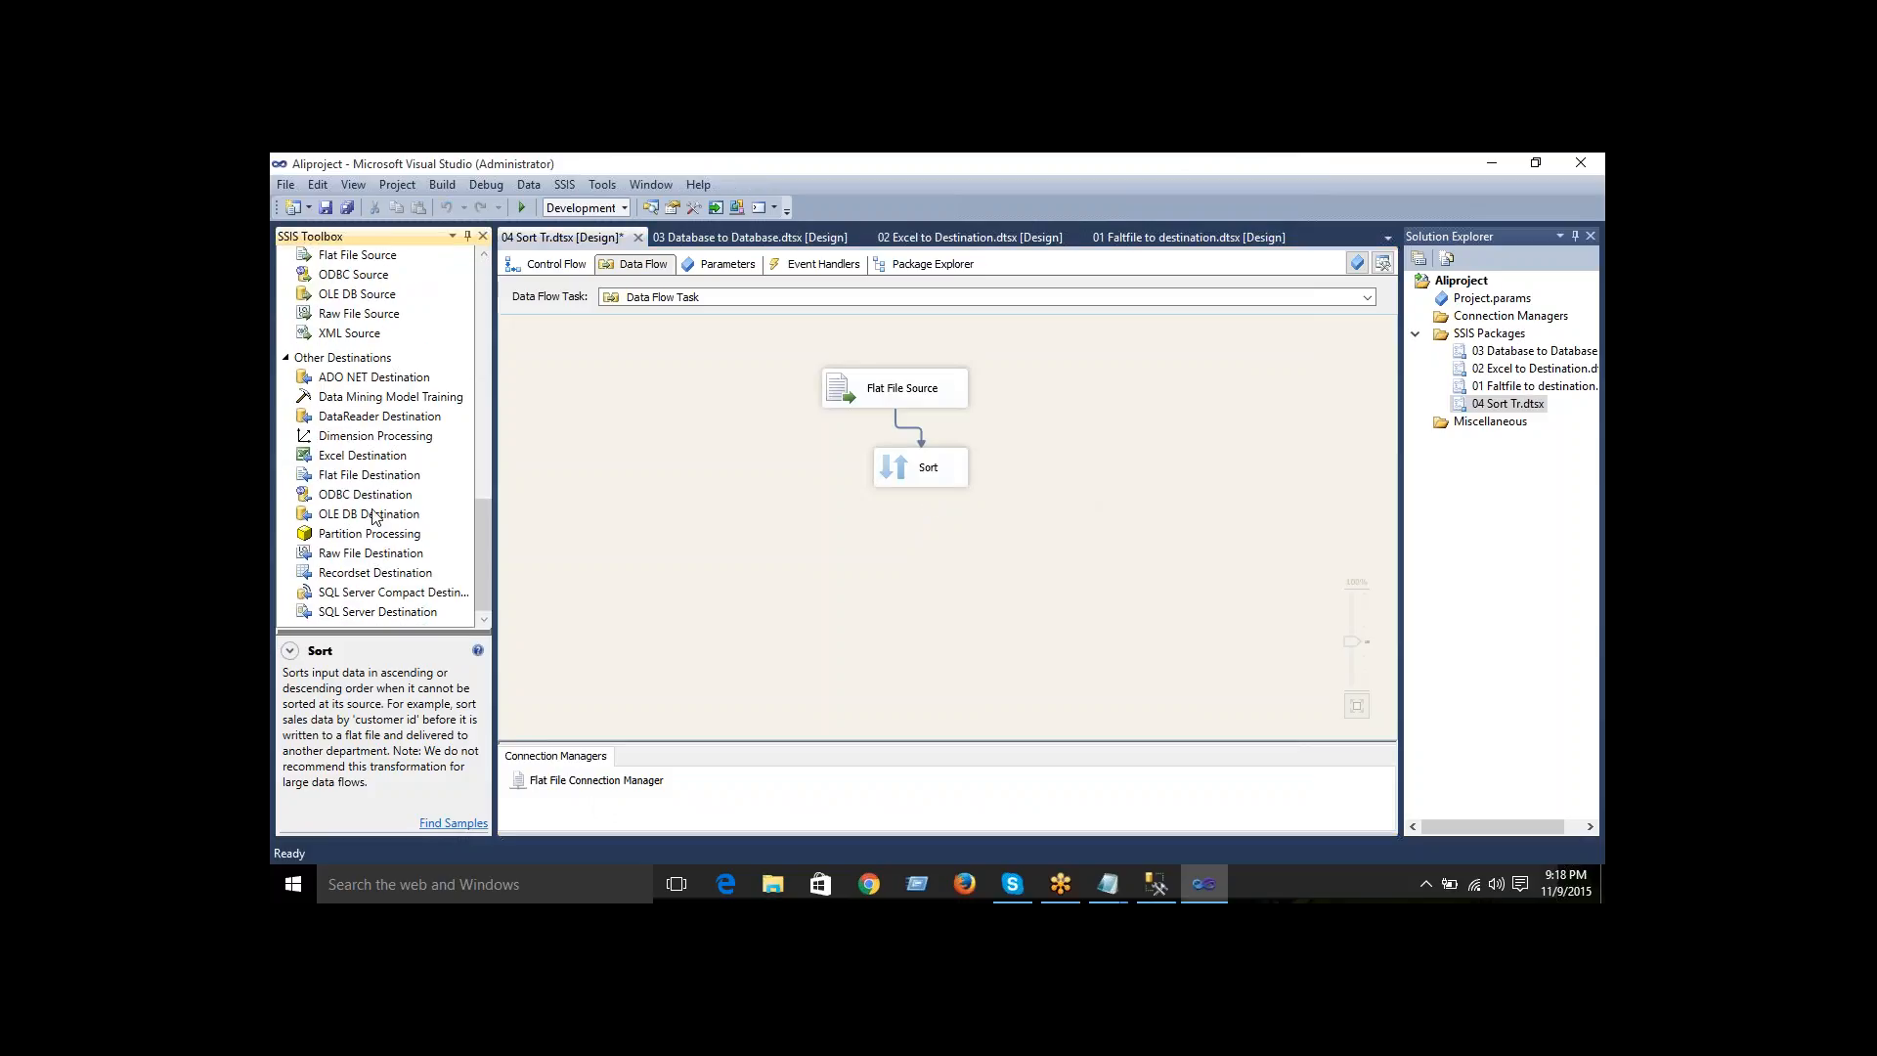
click(374, 516)
drag(373, 515, 968, 569)
click(914, 474)
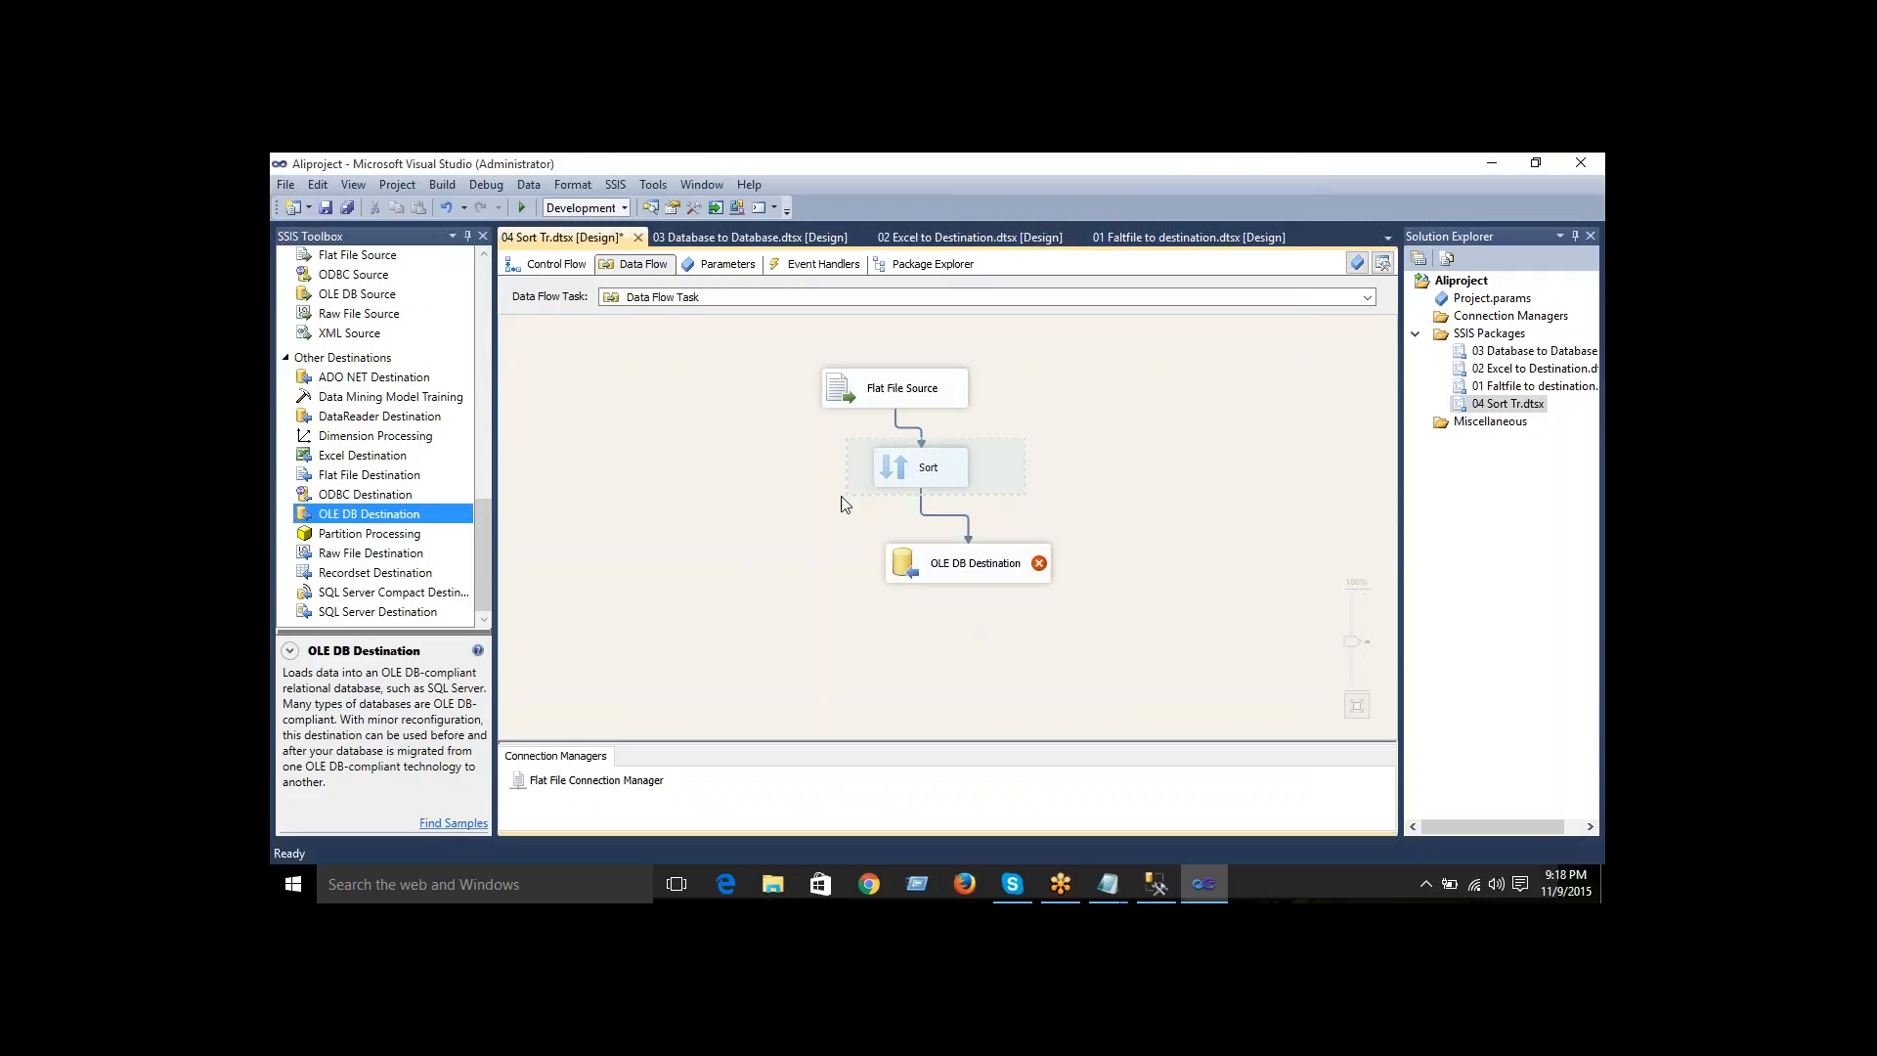
click(924, 469)
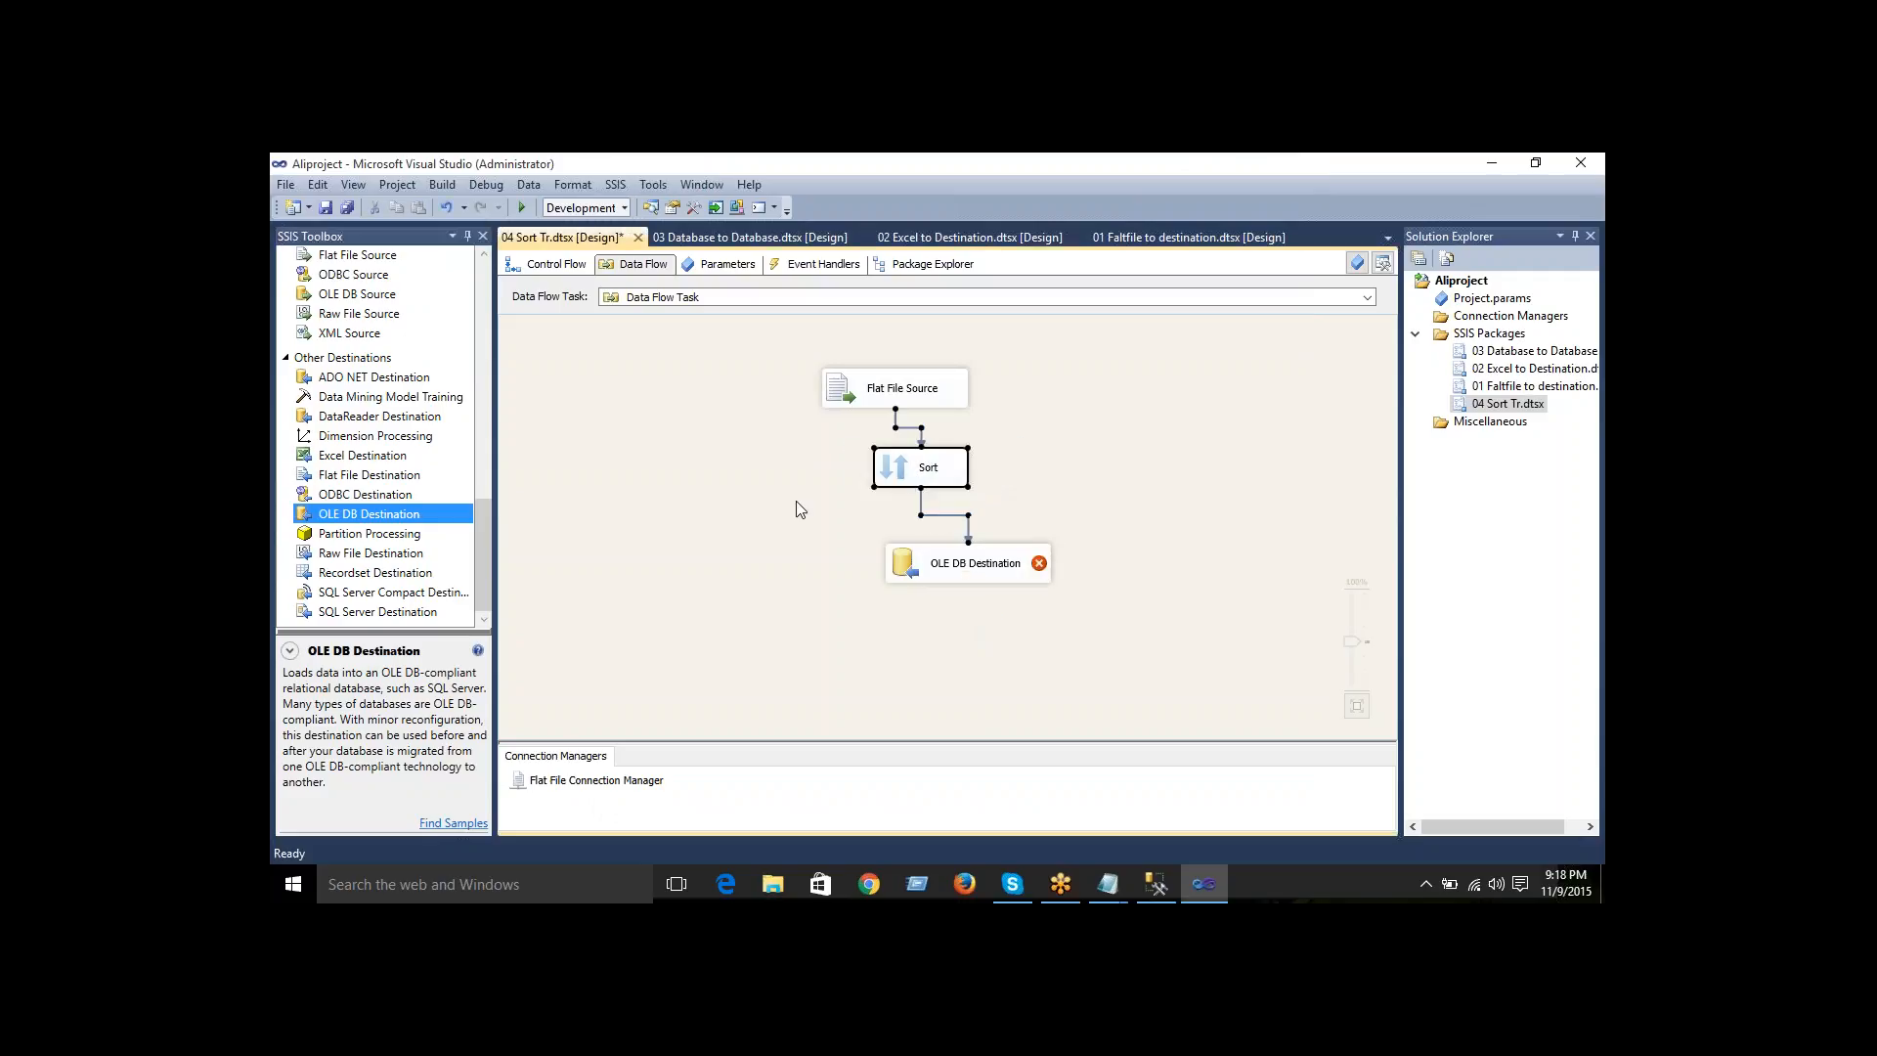
click(948, 401)
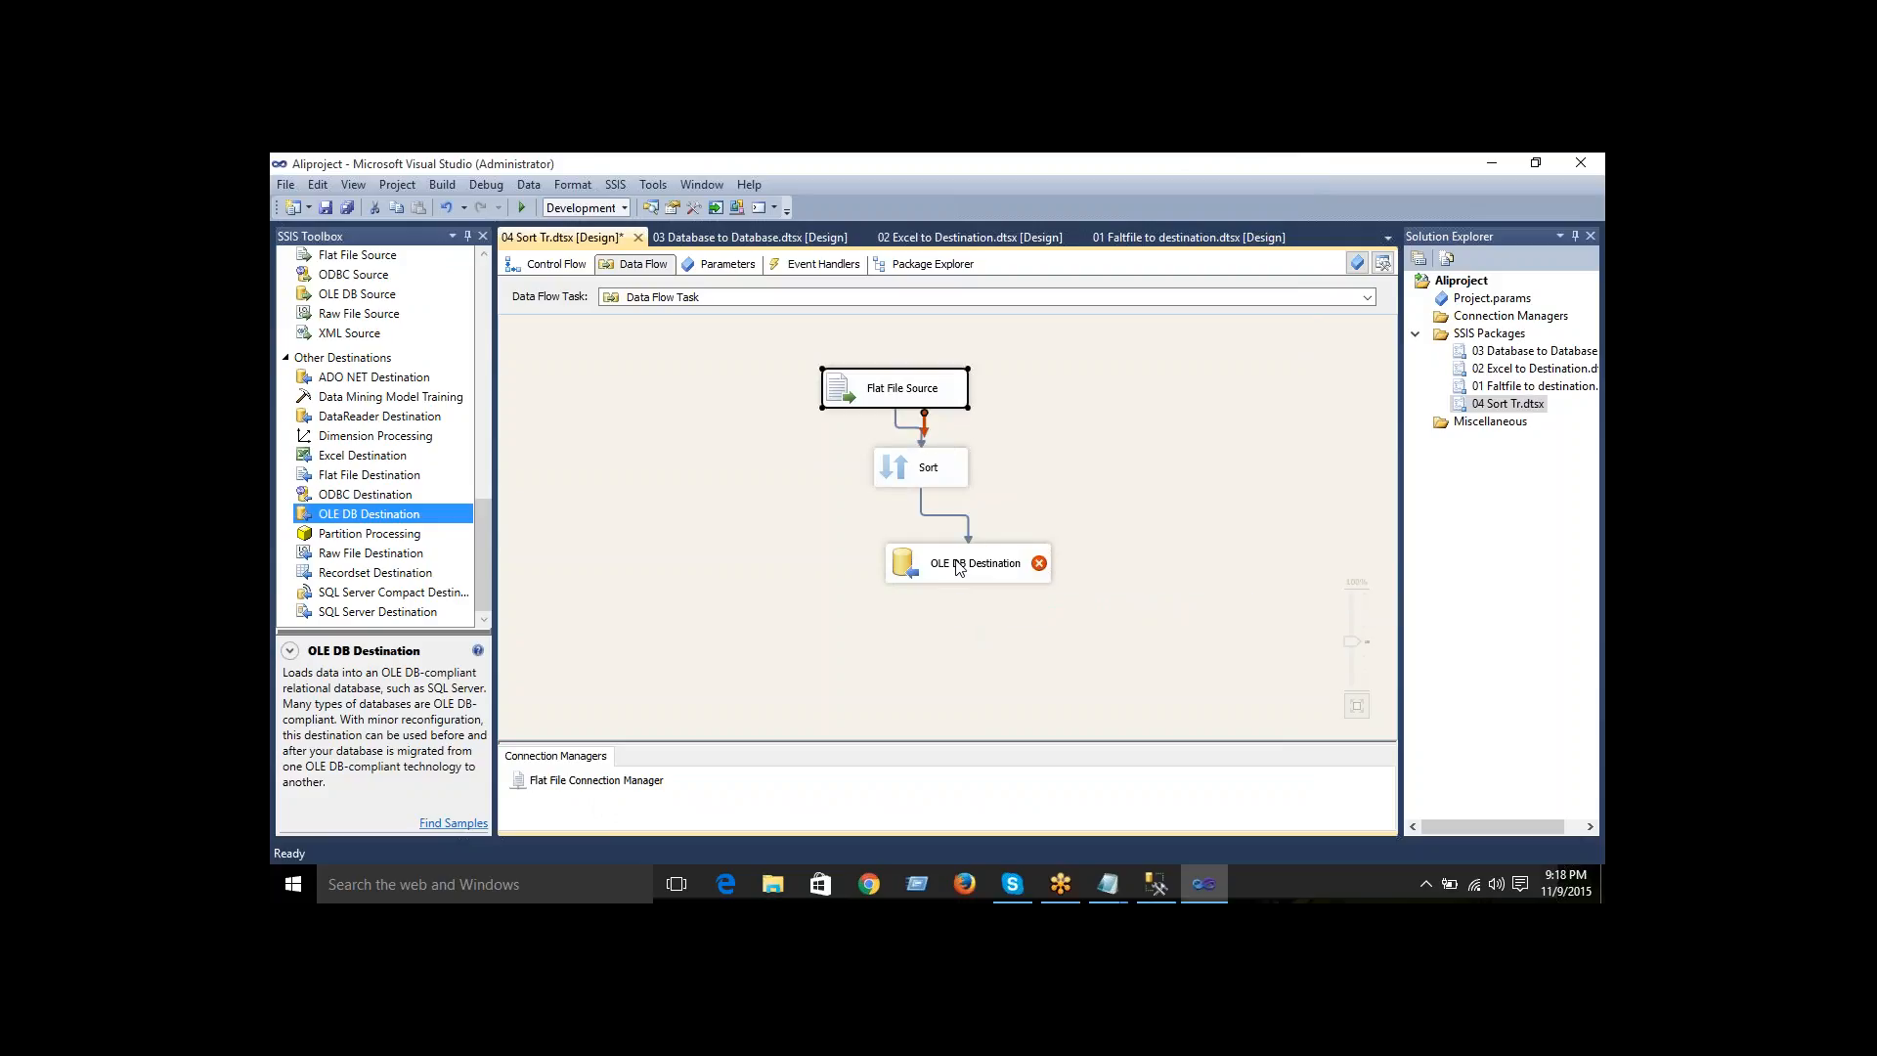
click(958, 570)
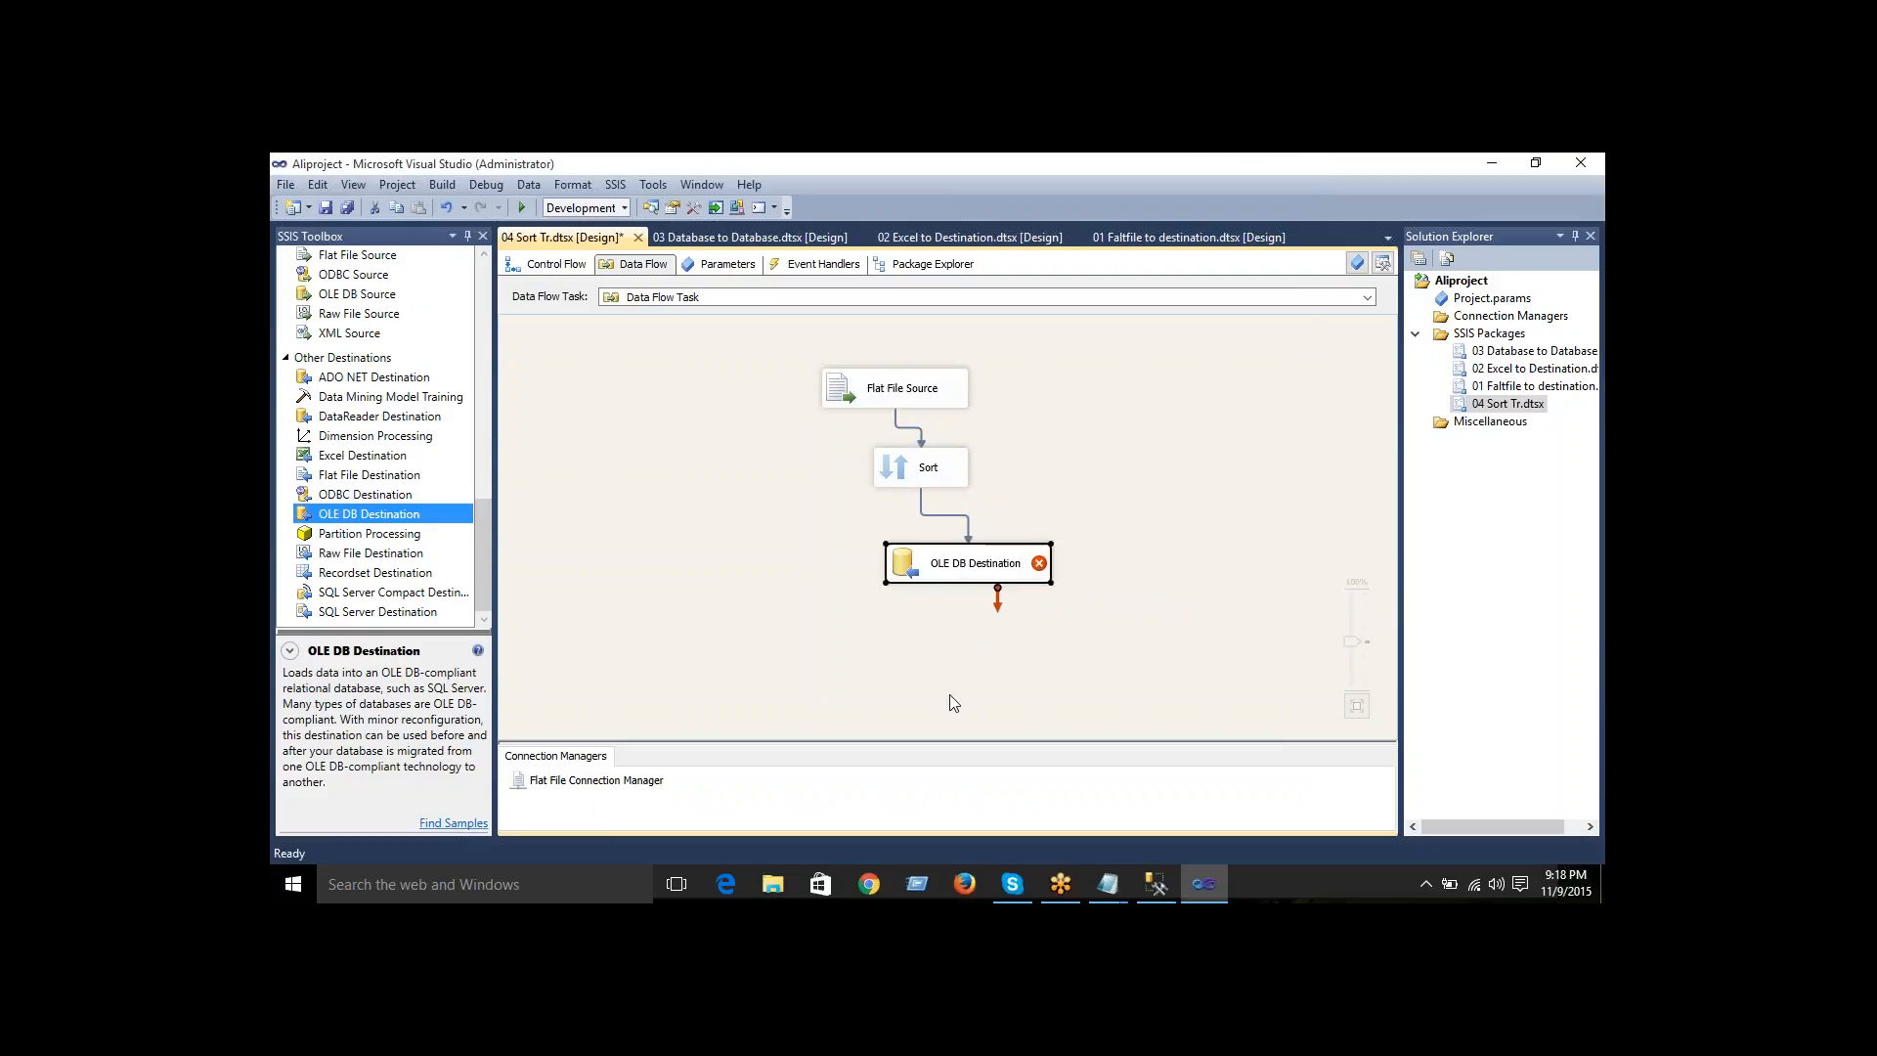
- Edit the OLE DB Destination and assign it a new connection manager based on the VENU.ALIDB data connection
double_click(969, 561)
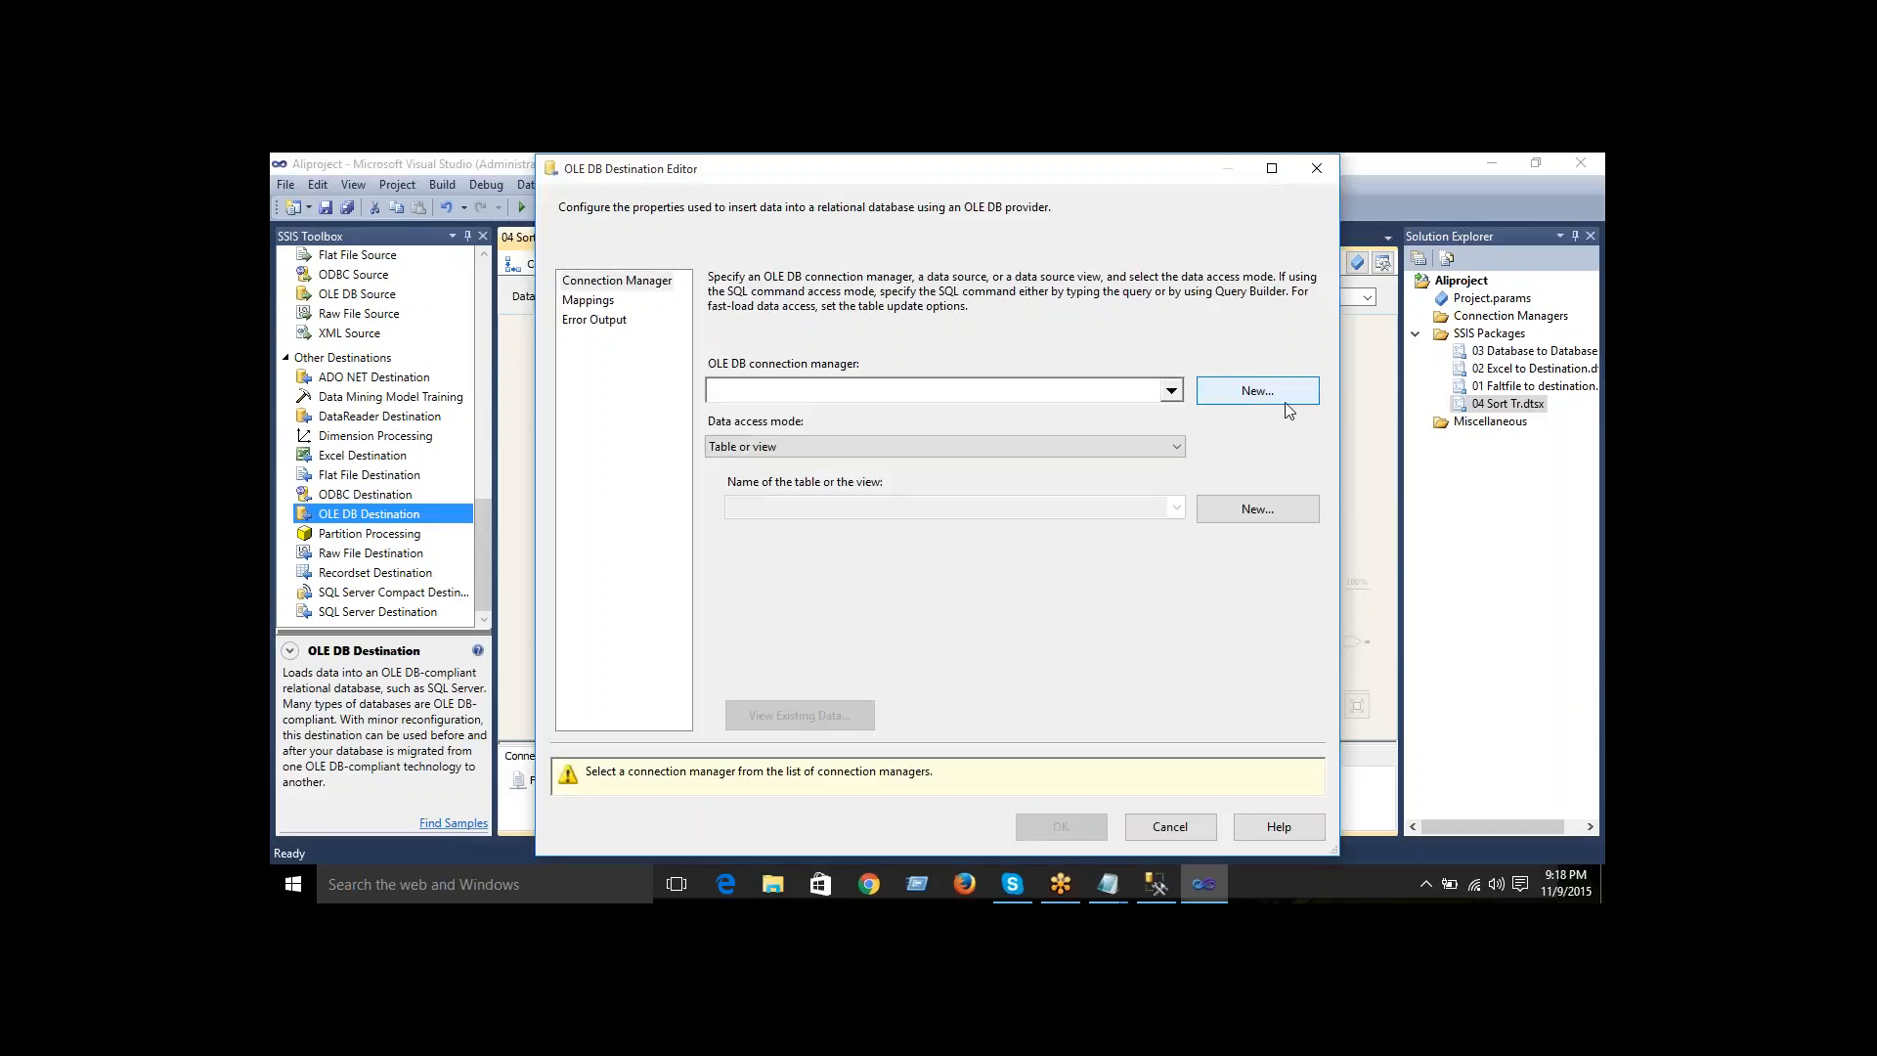
click(1281, 397)
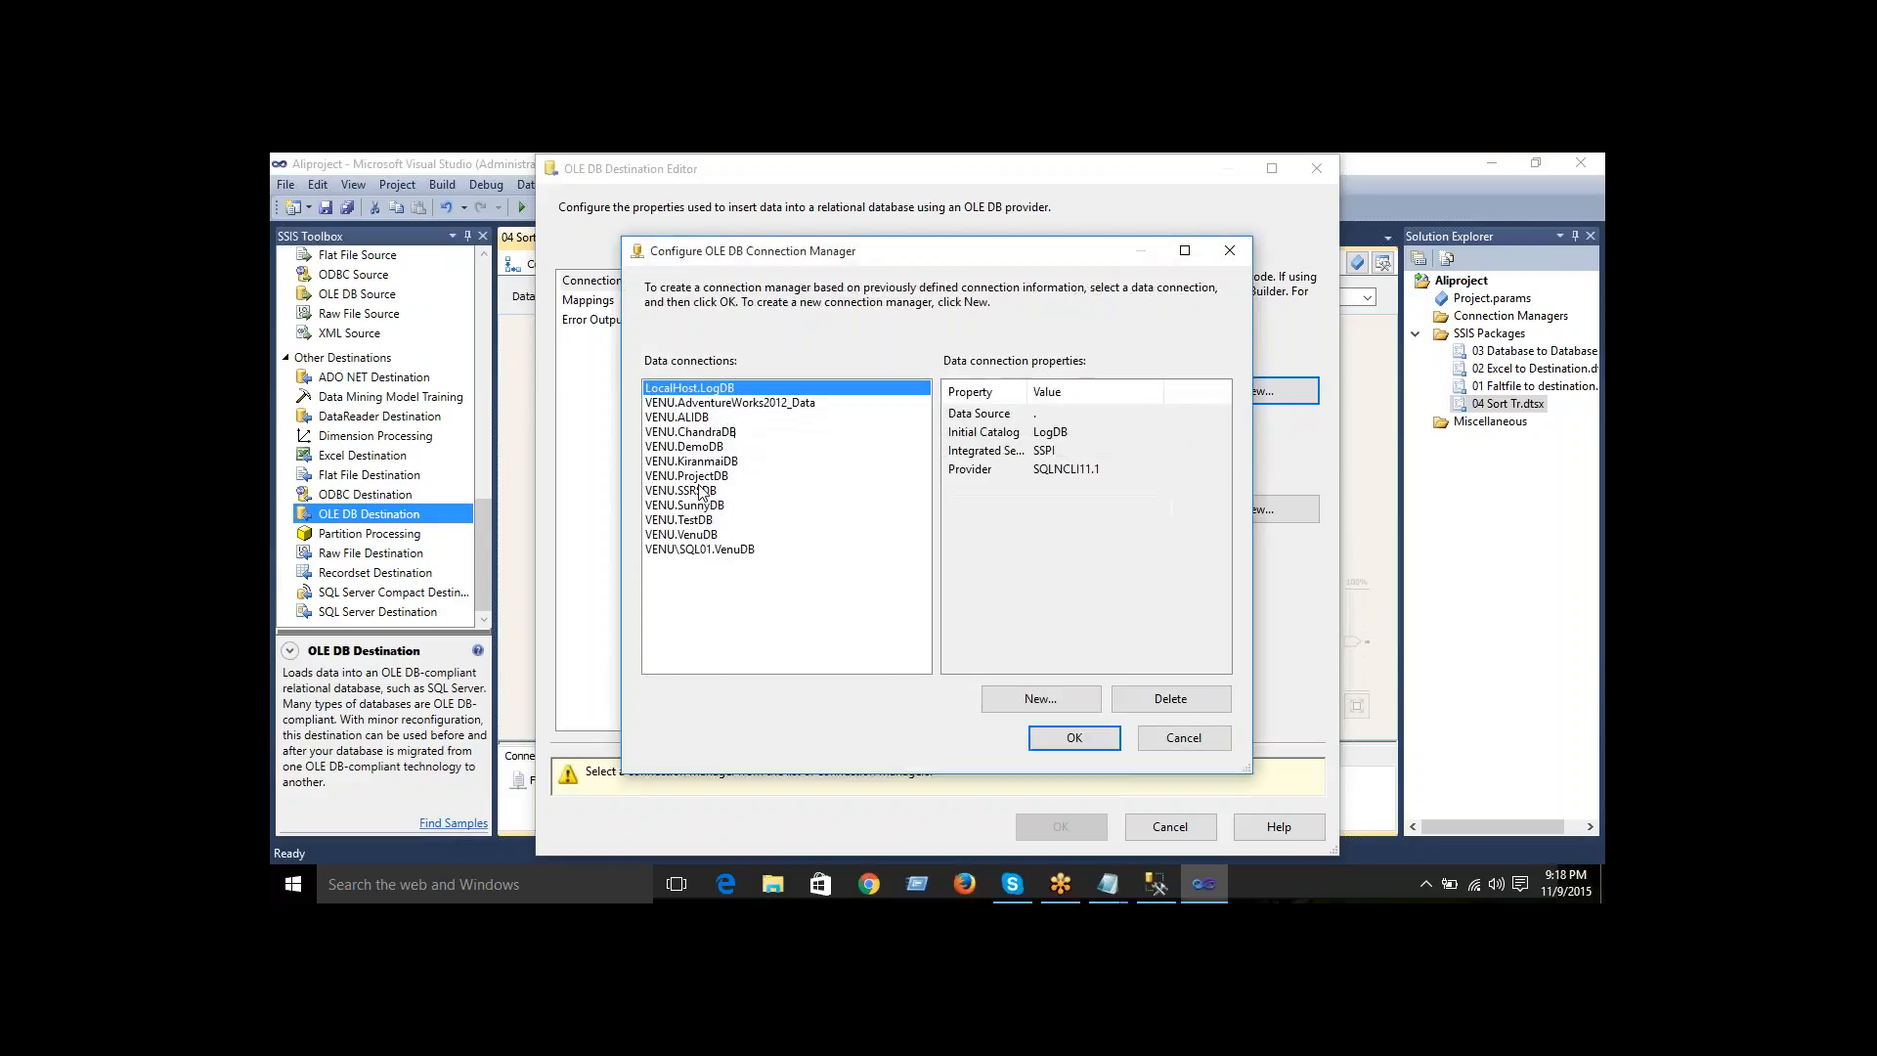
click(699, 417)
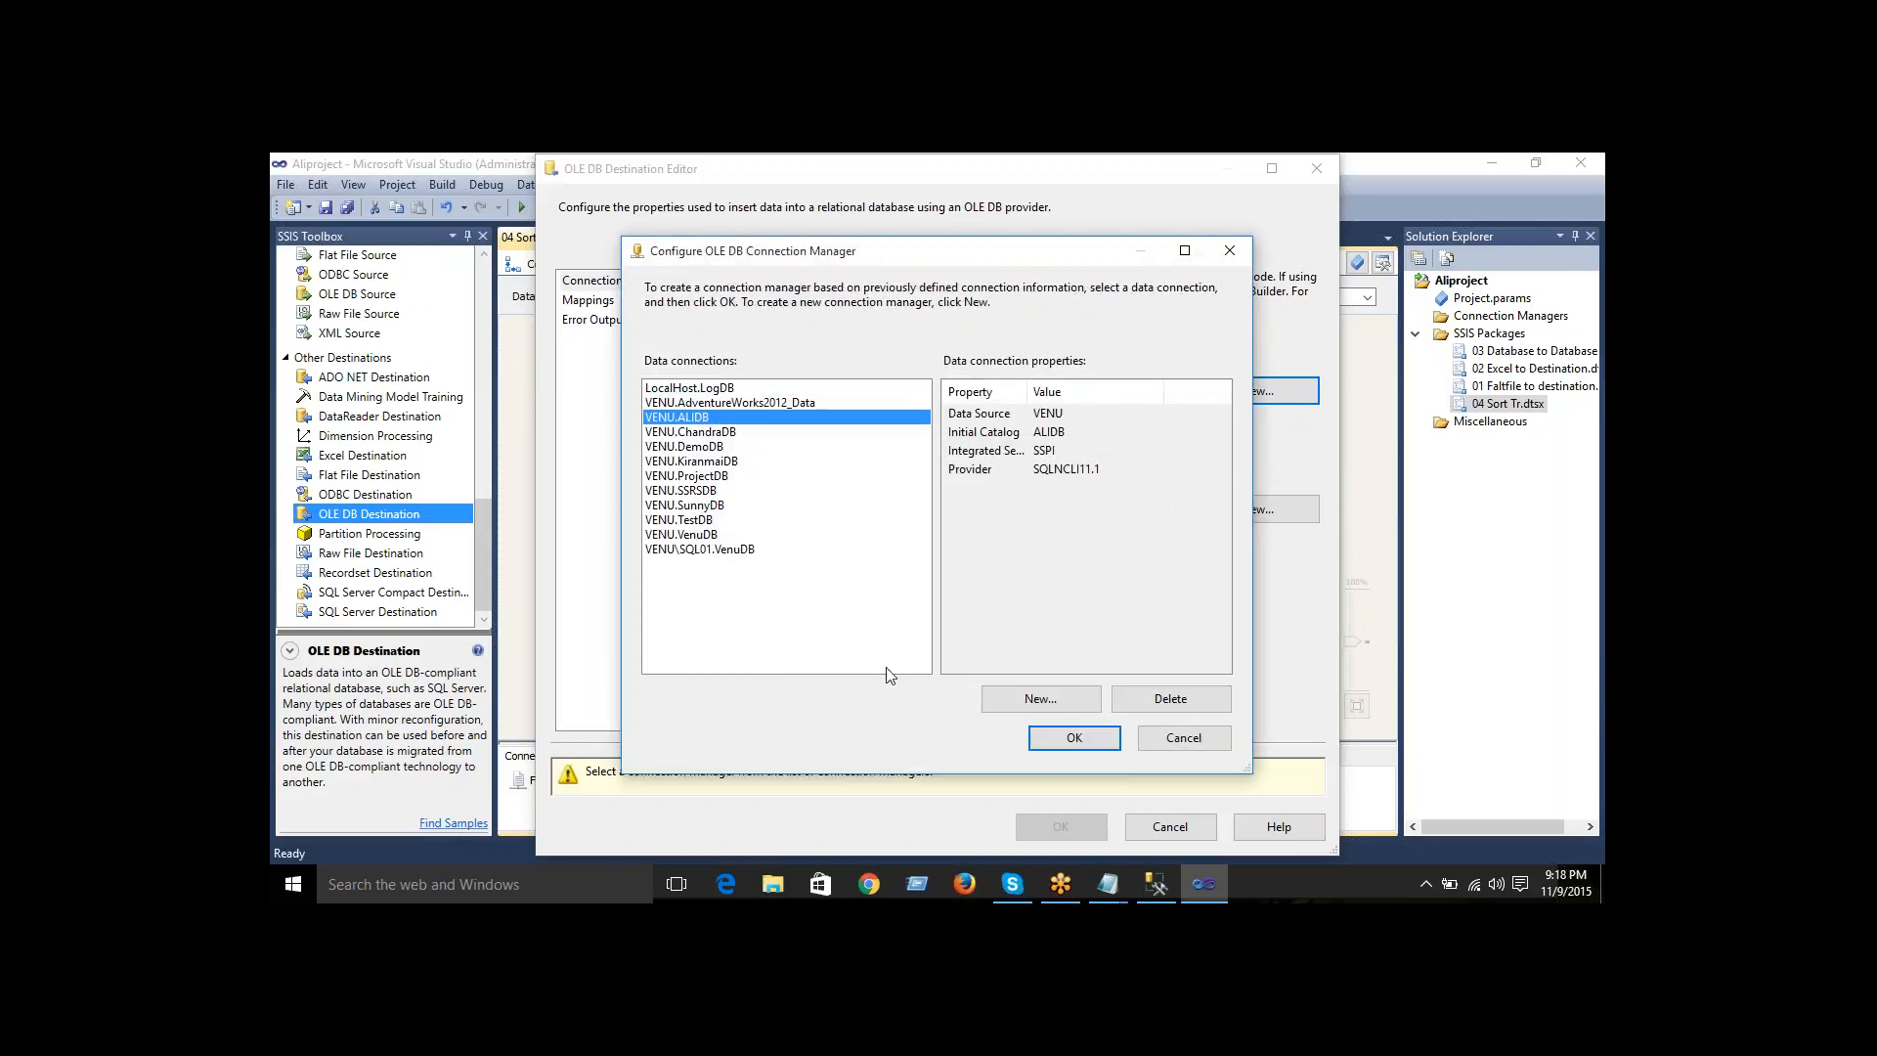
click(1105, 736)
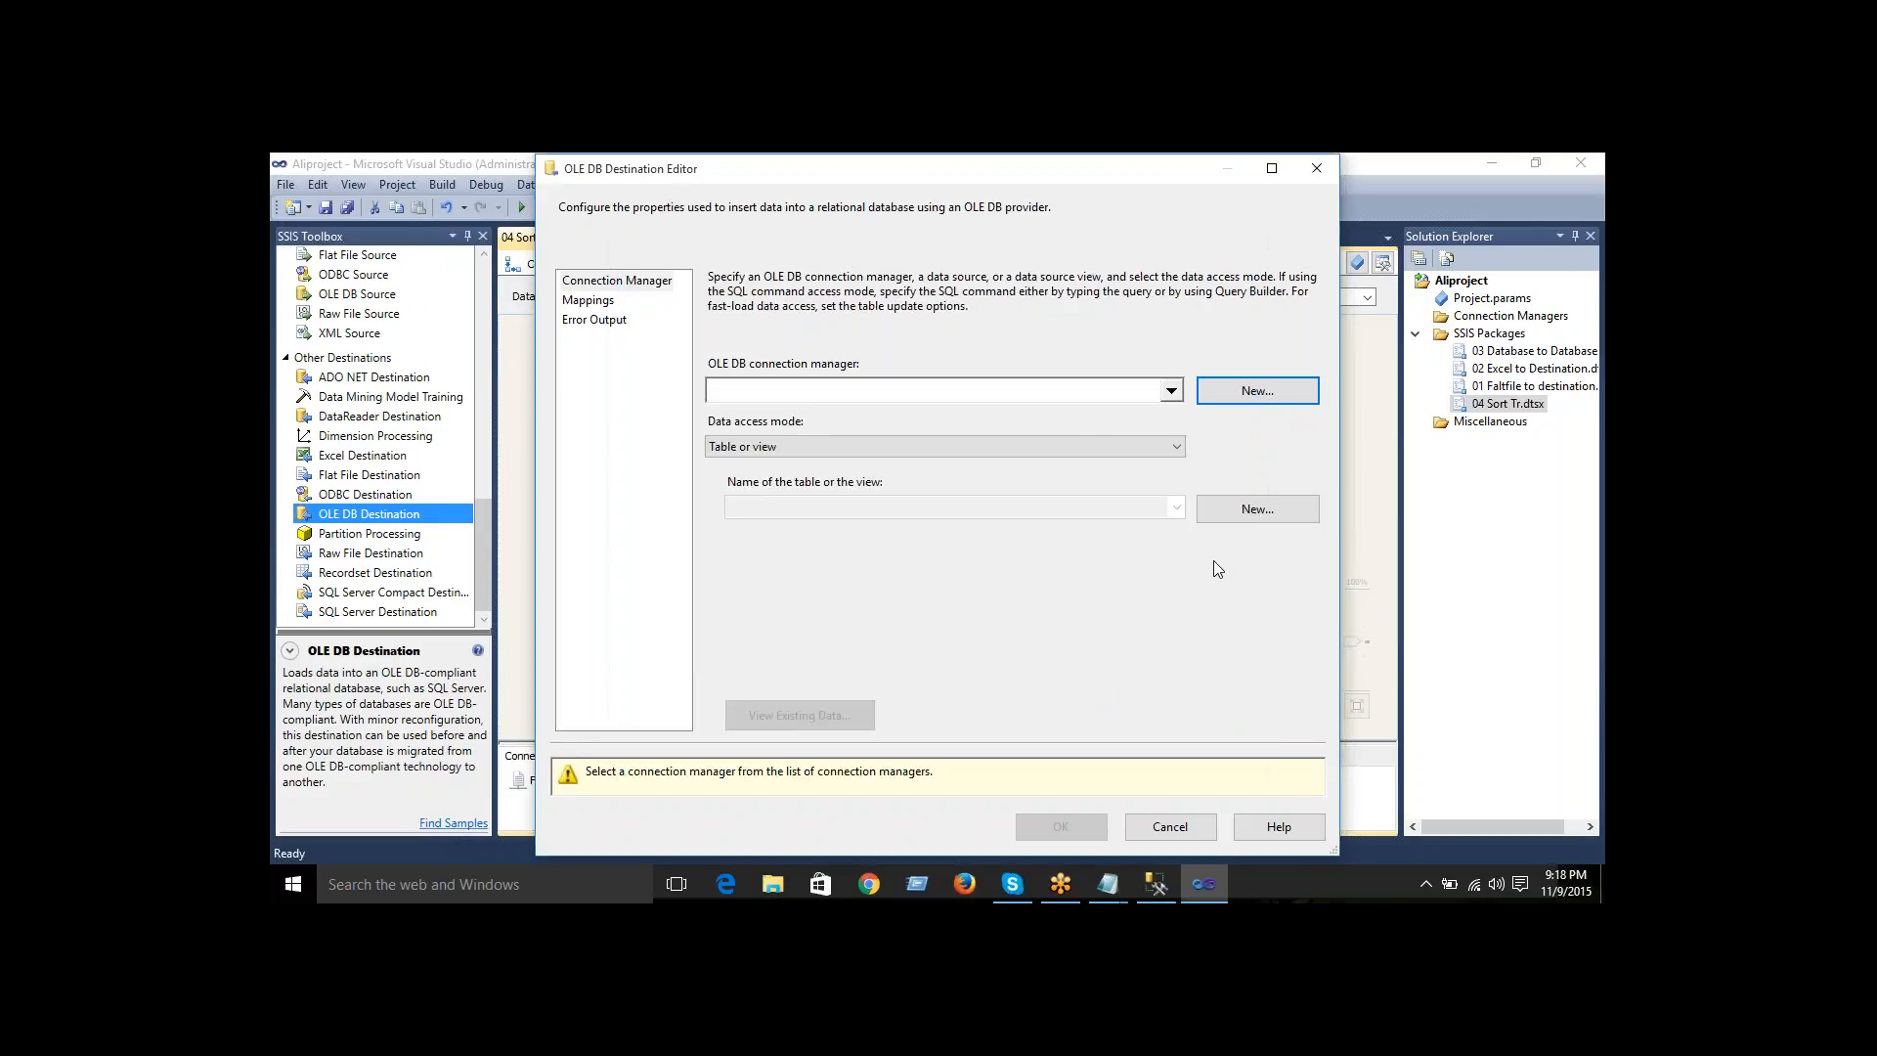
- Create a new destination table named Sorttbl, keeping the generated column definitions
click(1240, 512)
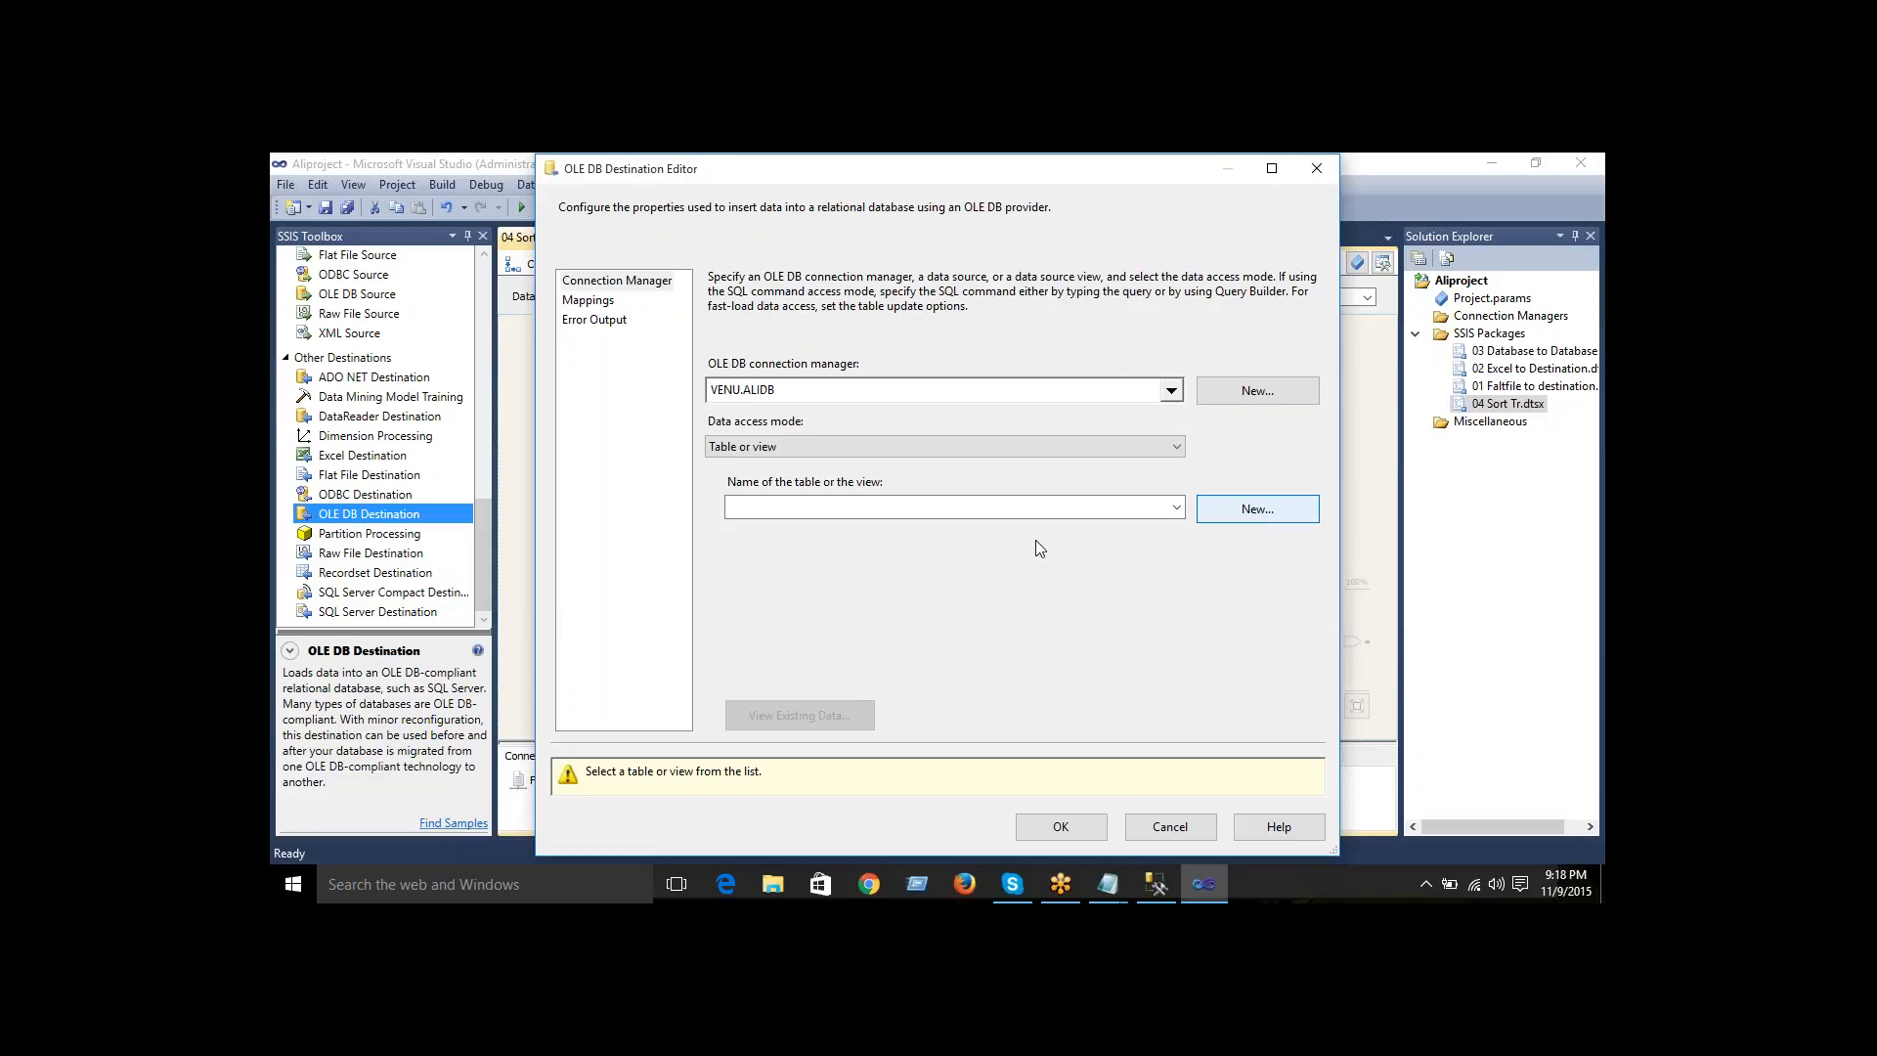
click(1257, 508)
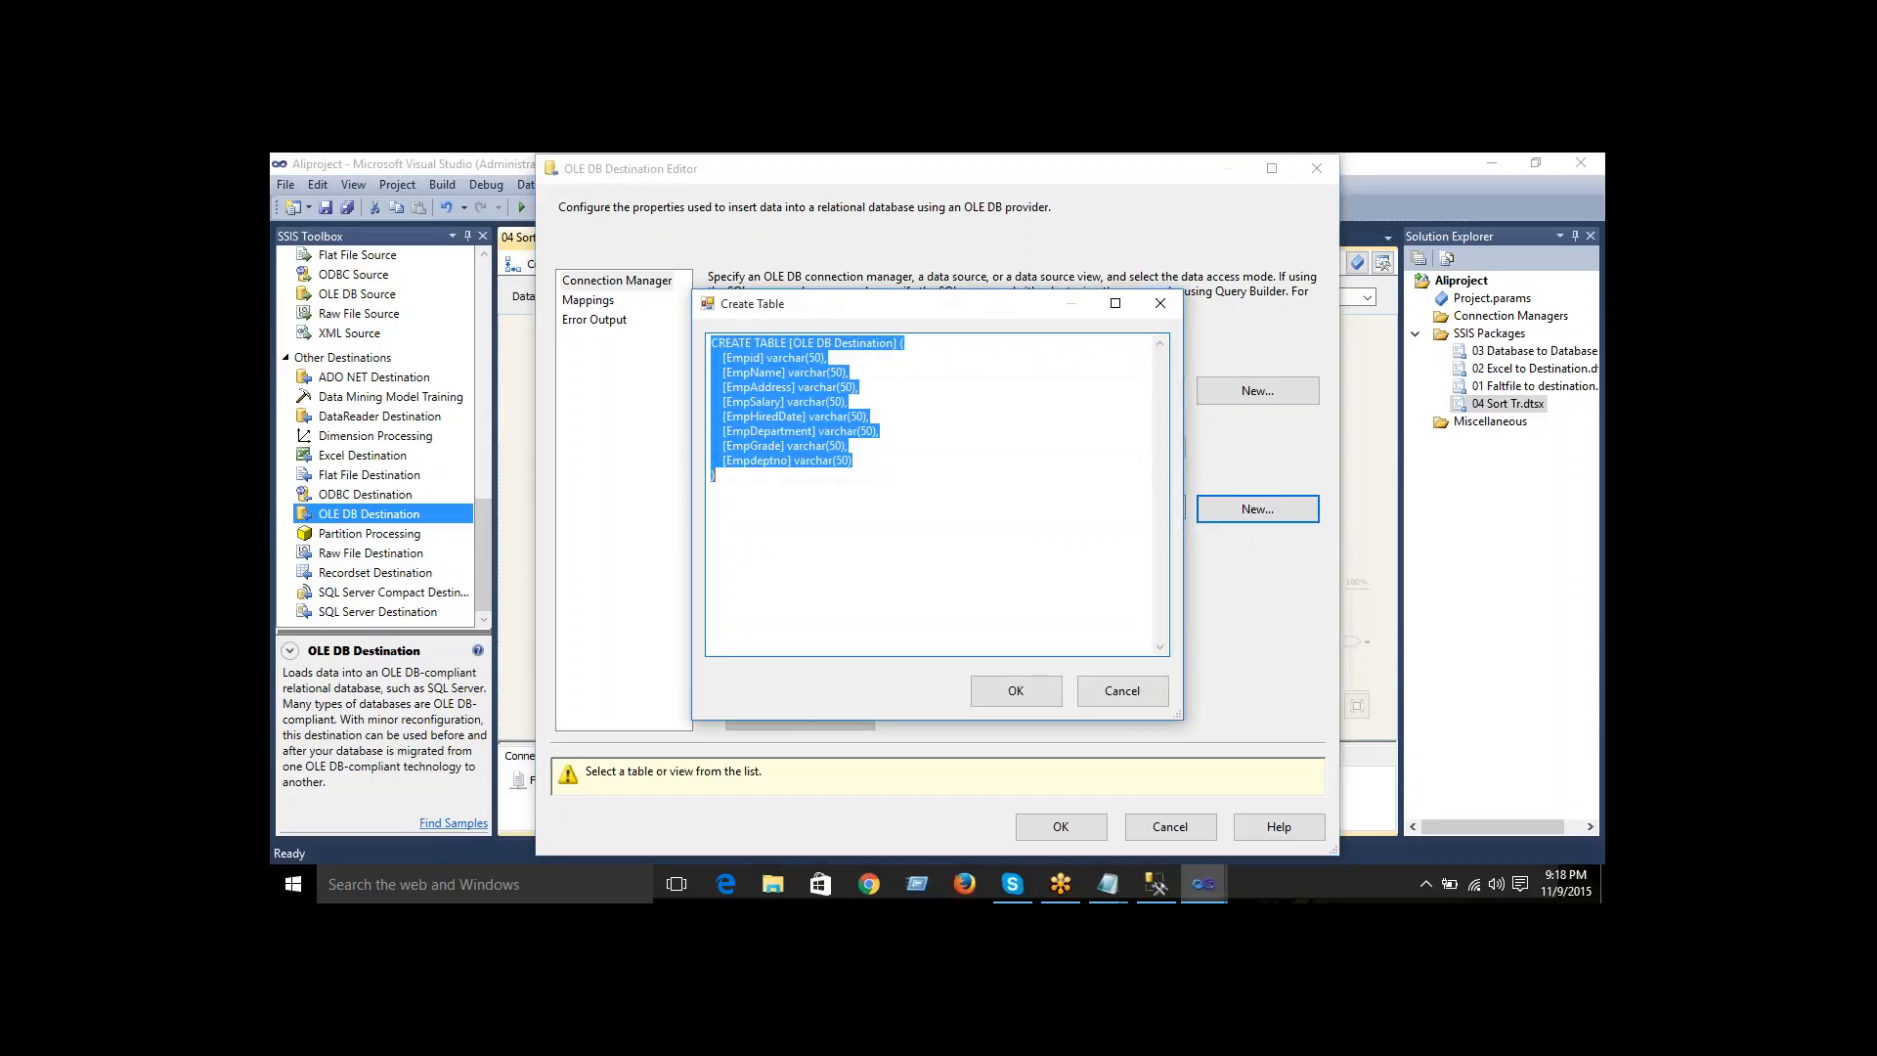
click(1003, 454)
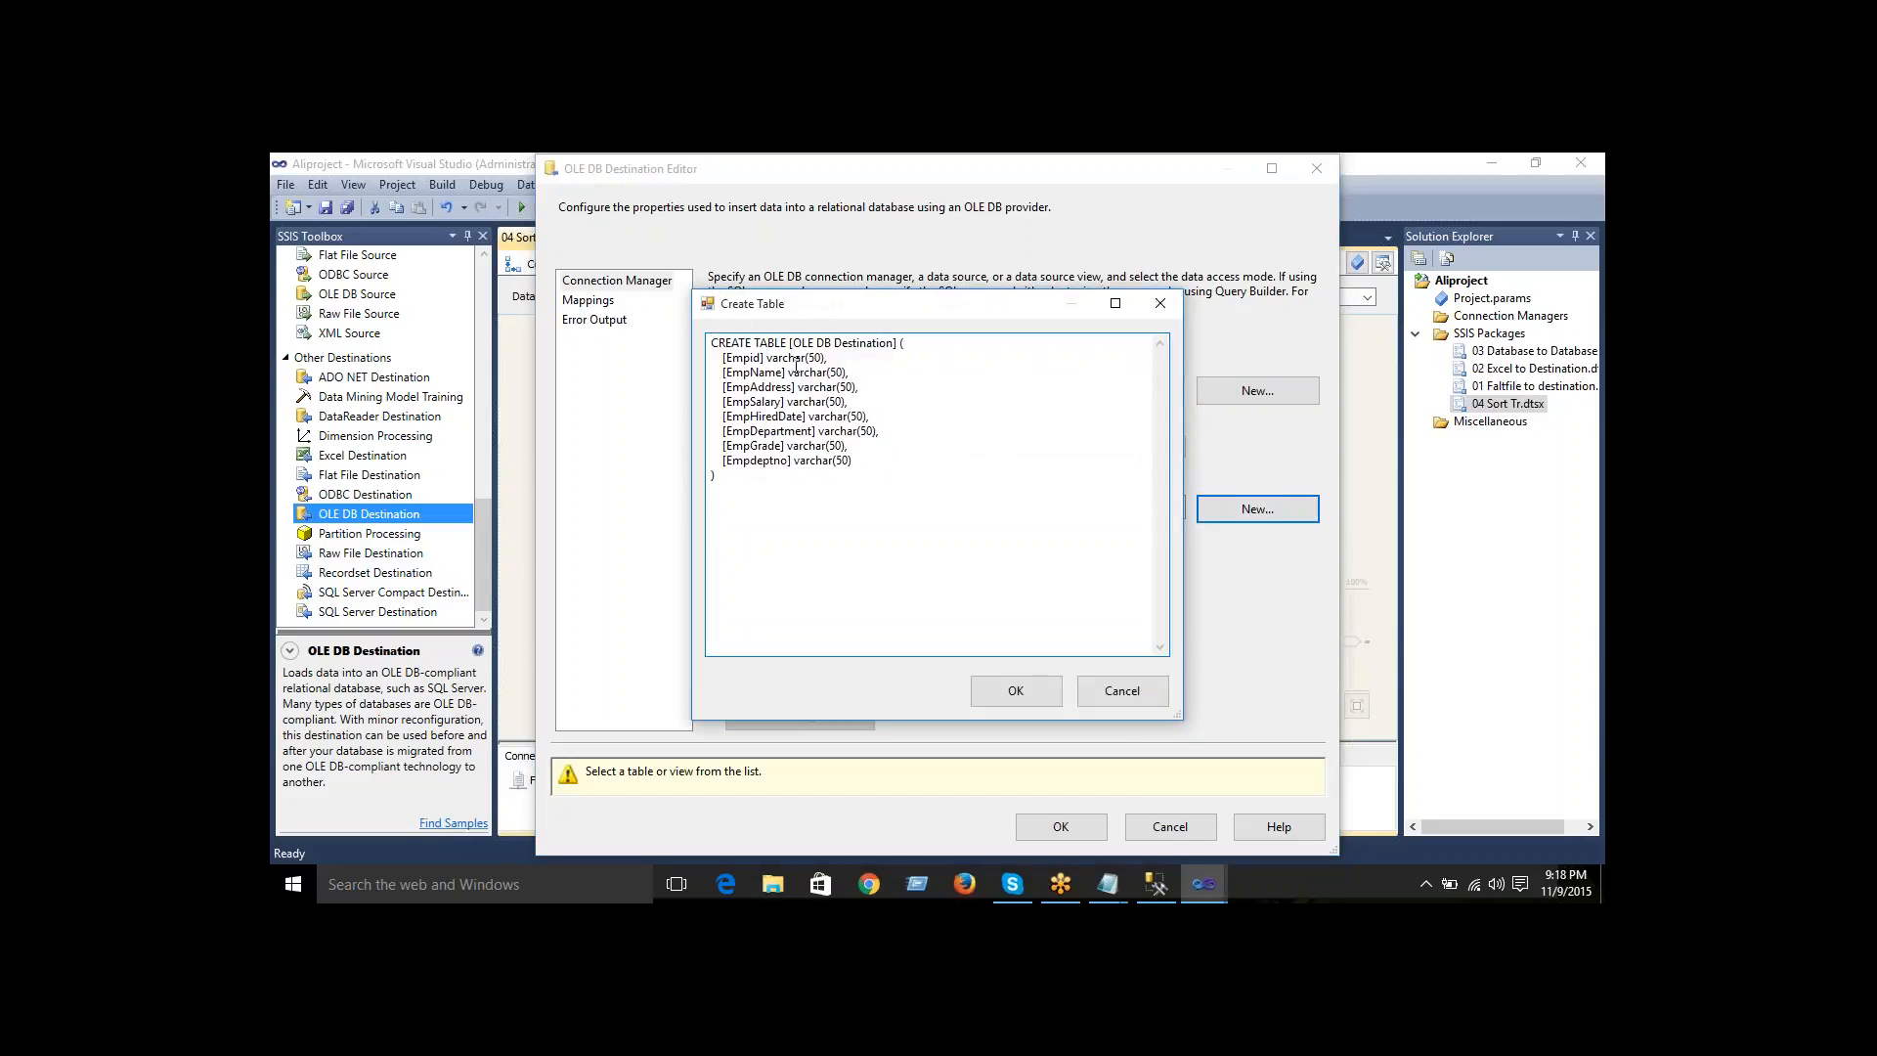
drag(792, 344, 896, 344)
text(Sorttbl)
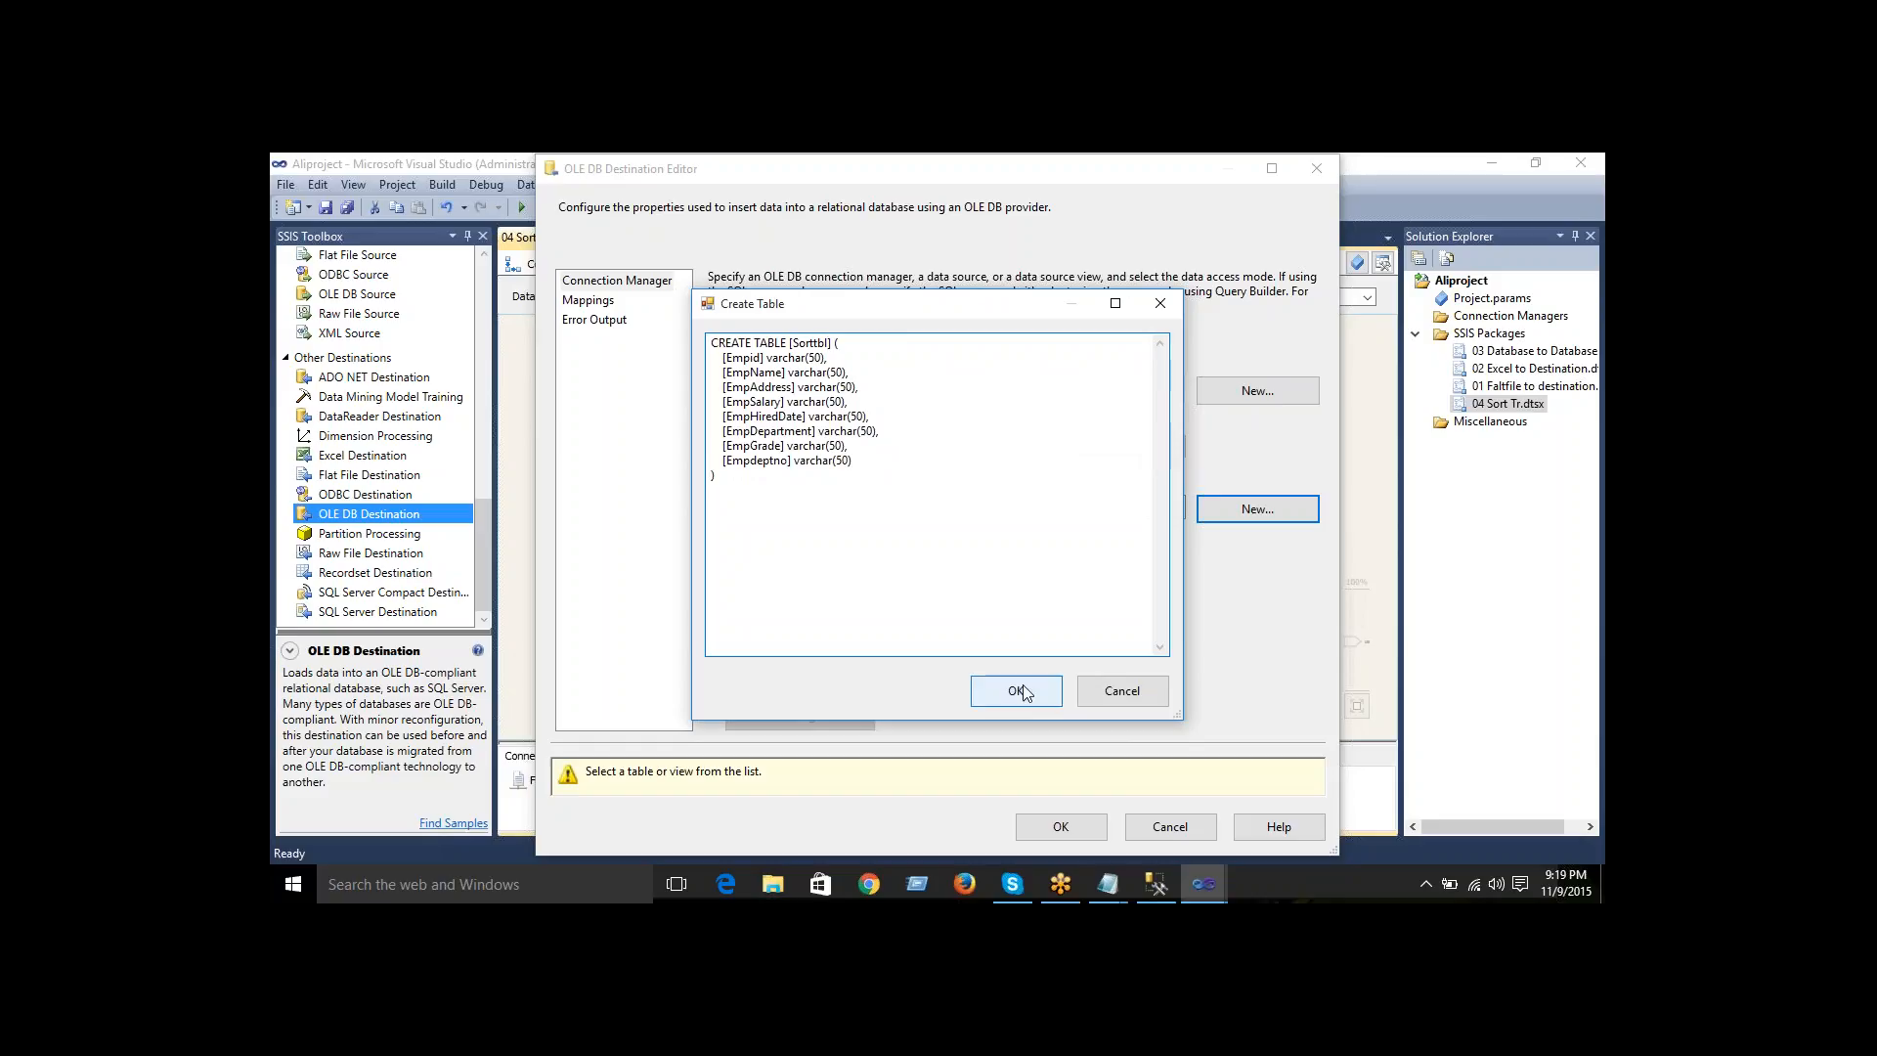
click(1023, 692)
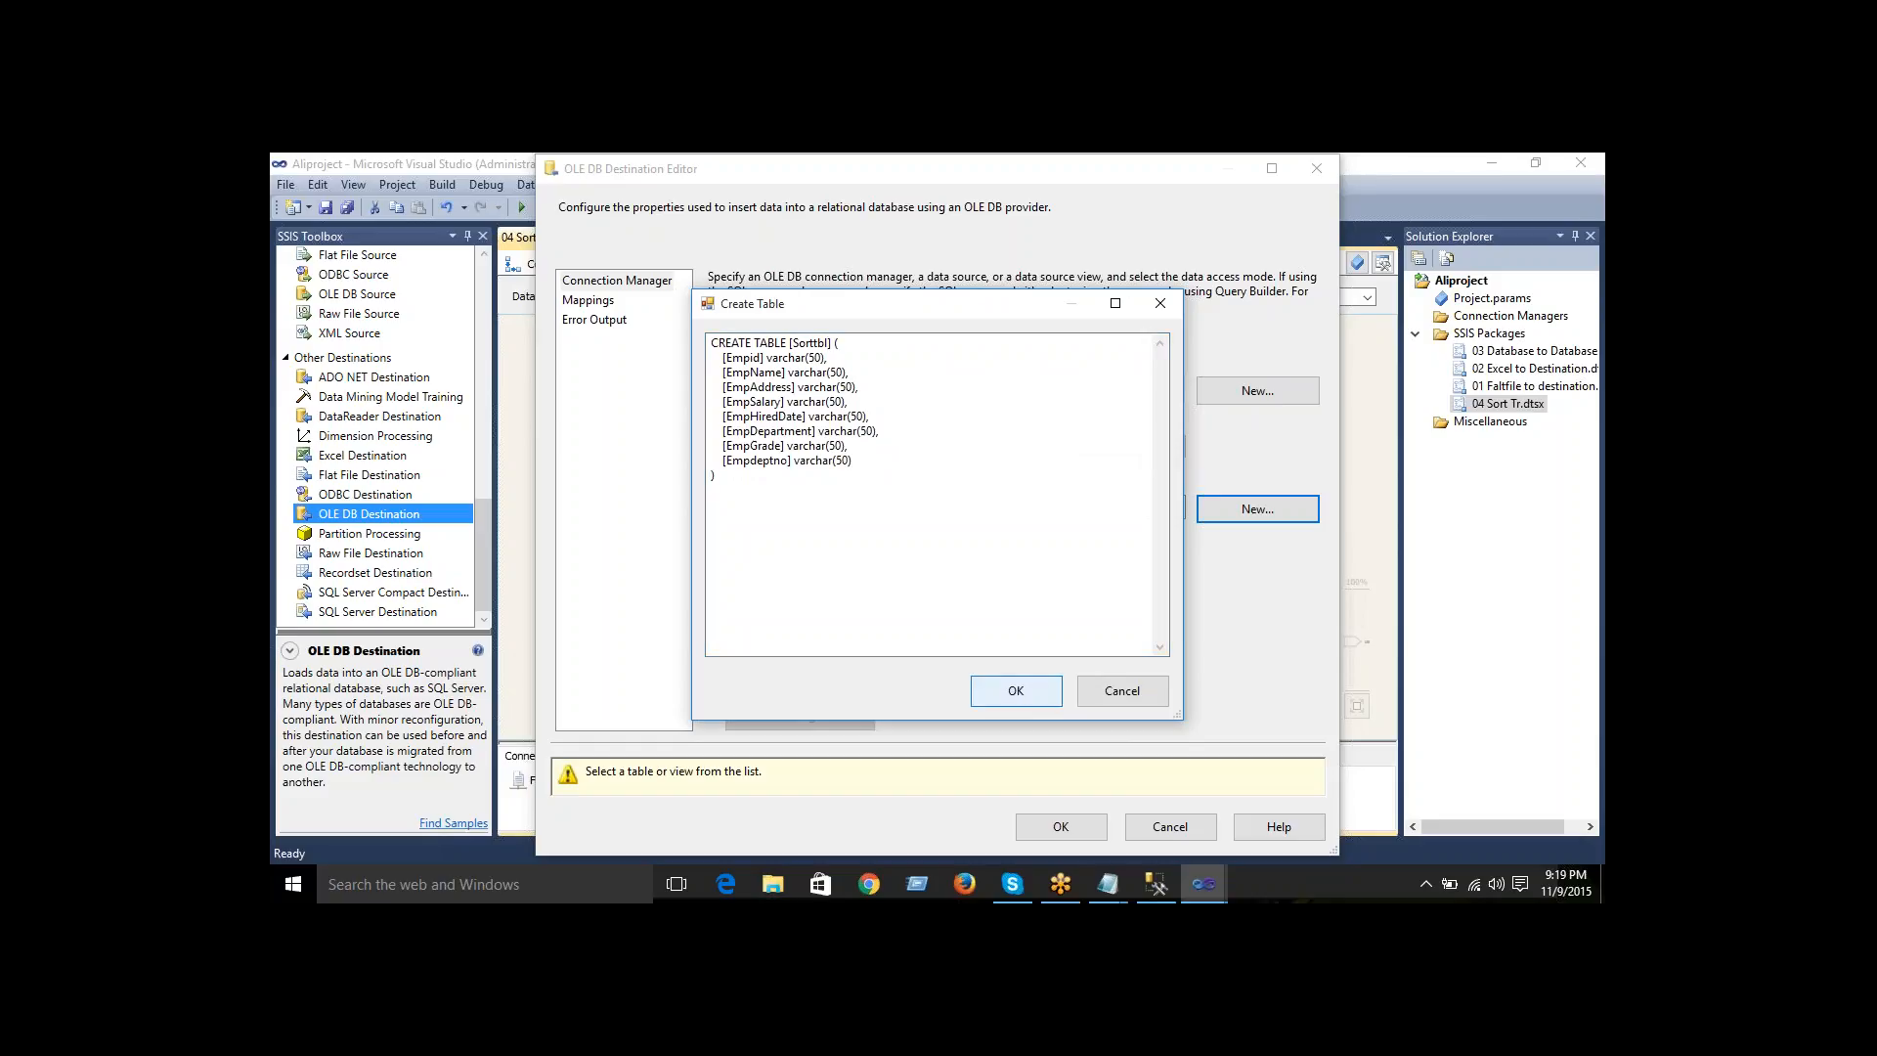
- Map the input columns to the Sorttbl columns, confirm the destination, and dismiss the reopened table creation dialog and editor
click(591, 302)
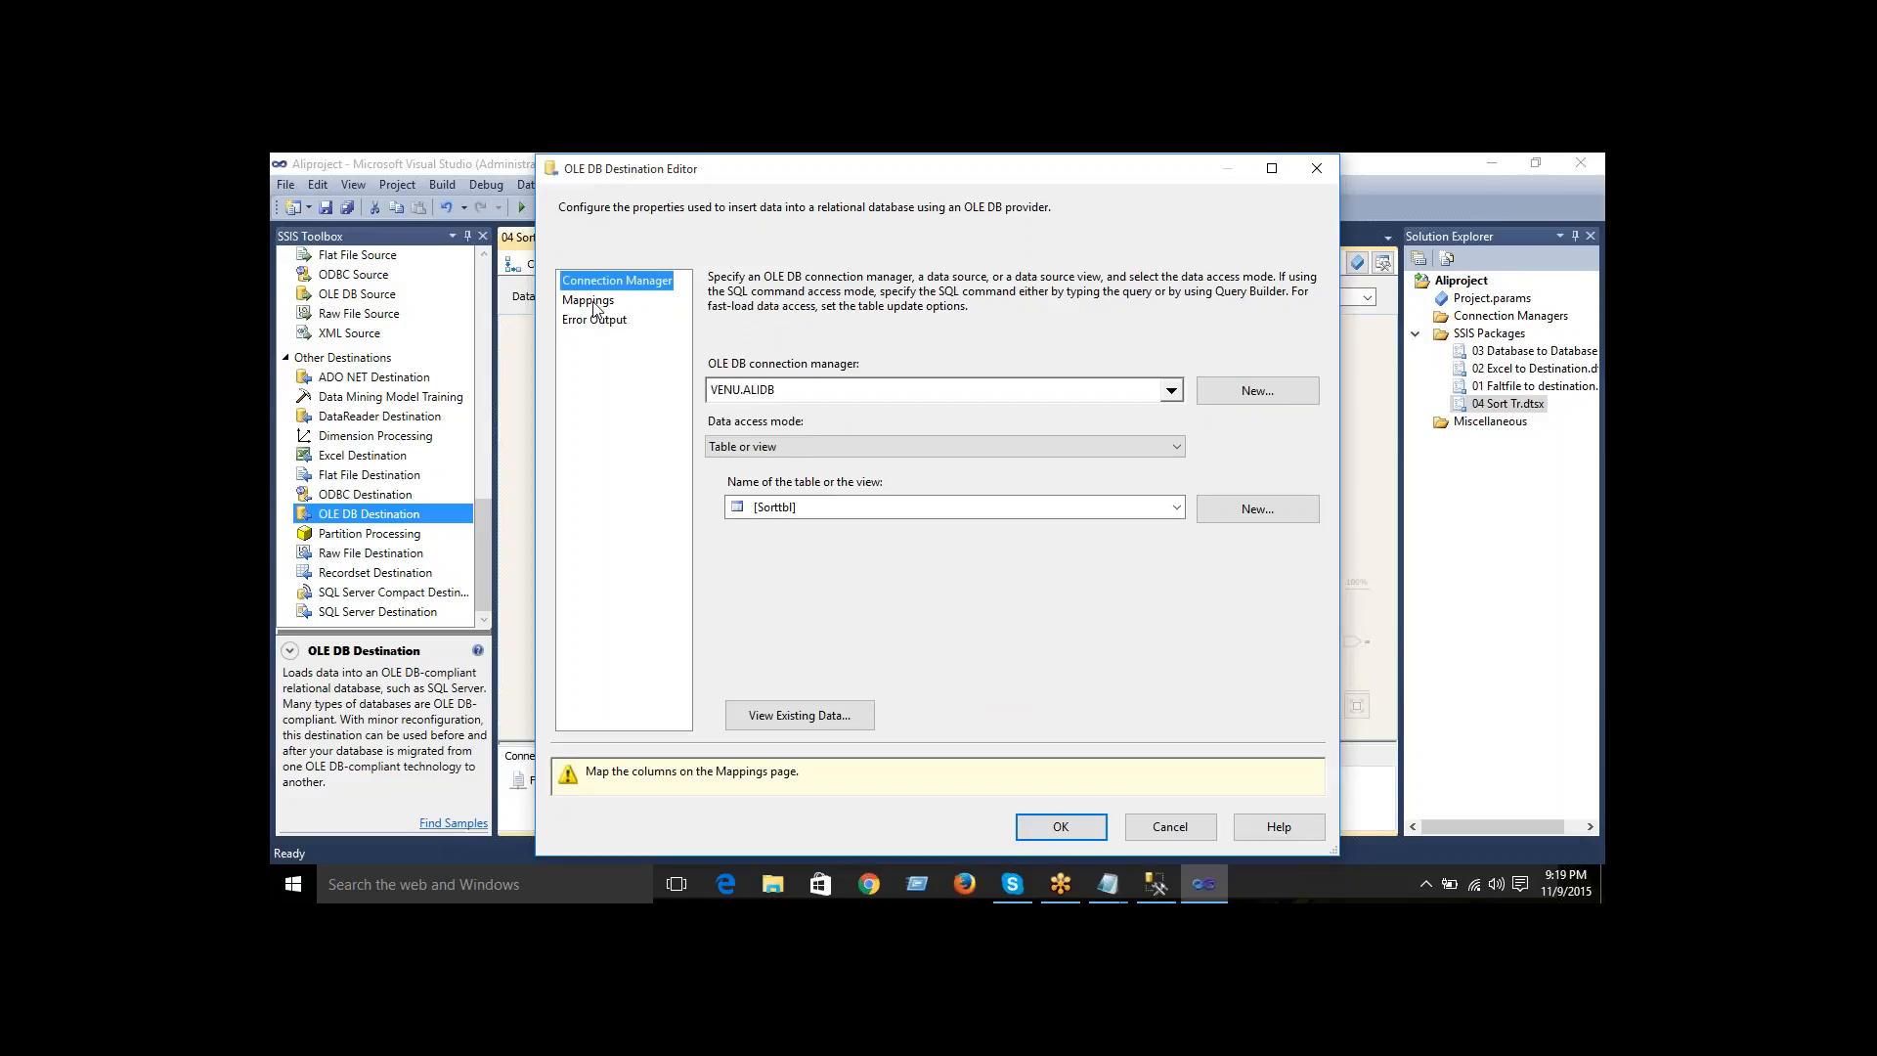
click(591, 302)
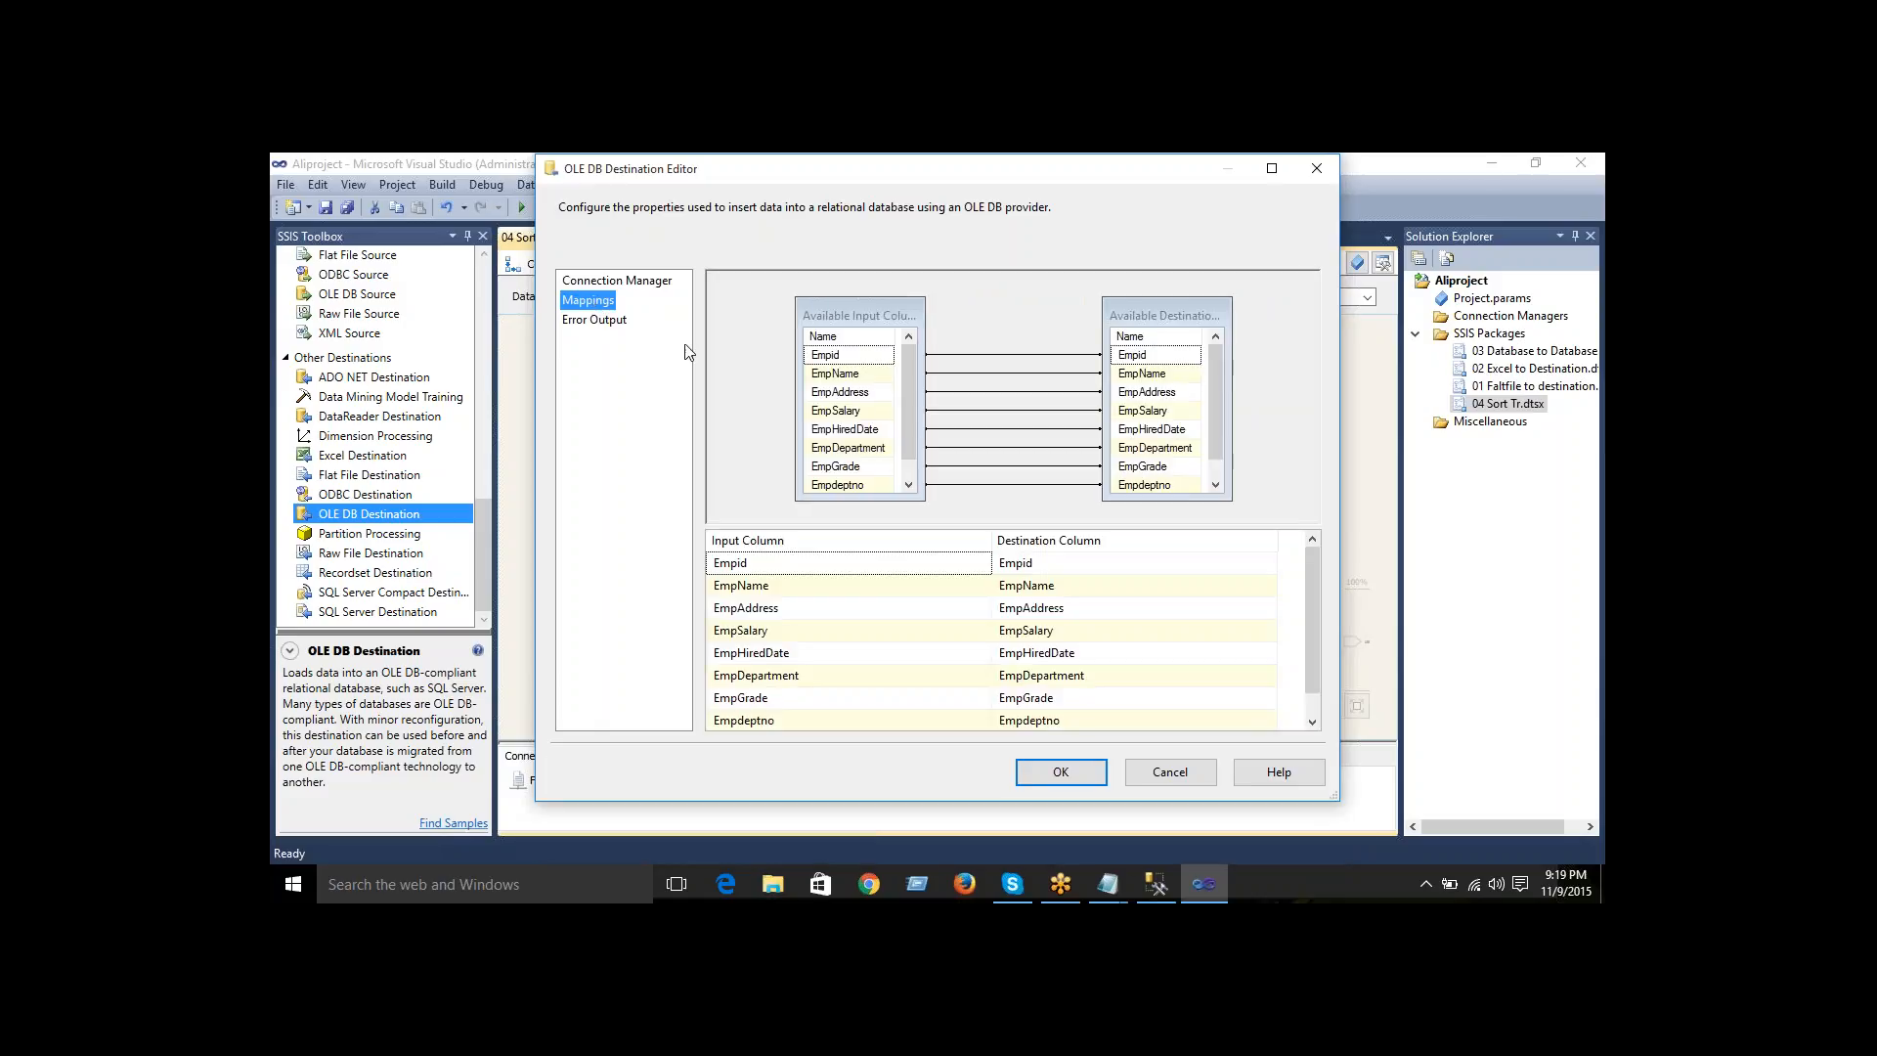
click(1077, 773)
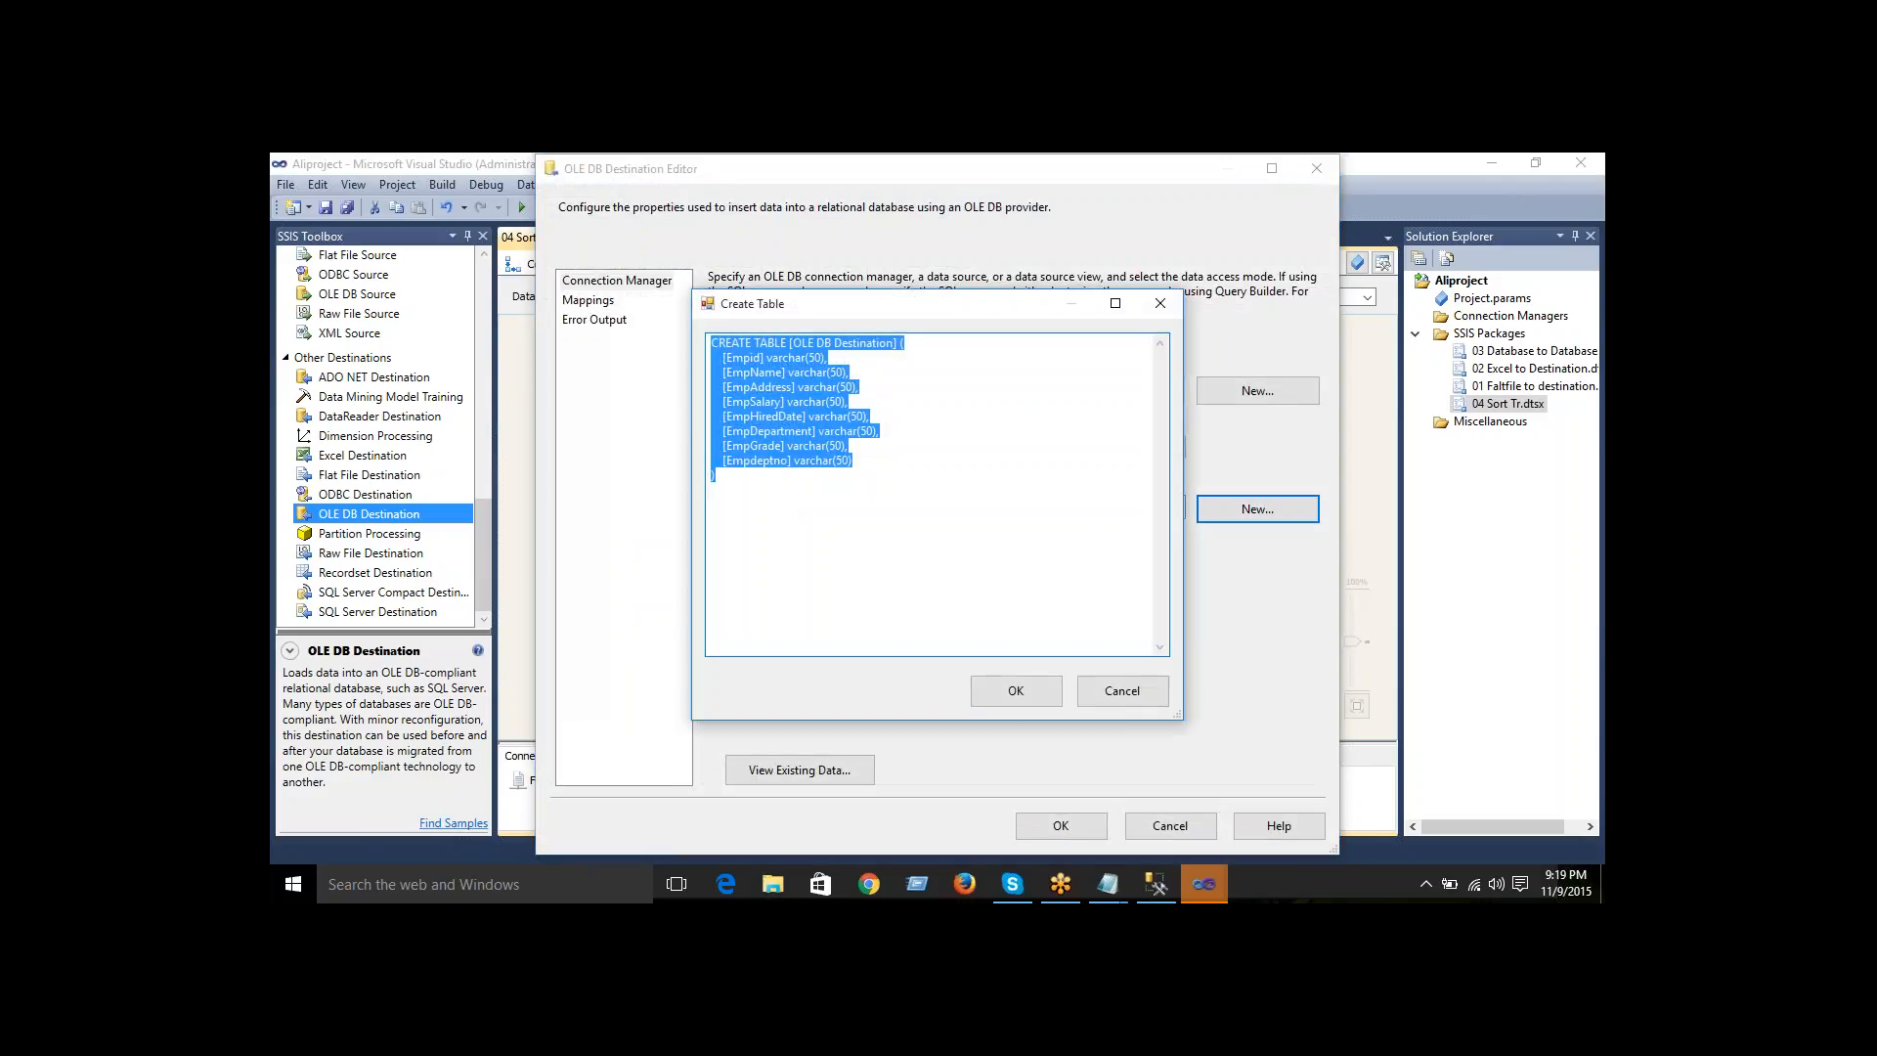
click(1124, 700)
click(1162, 825)
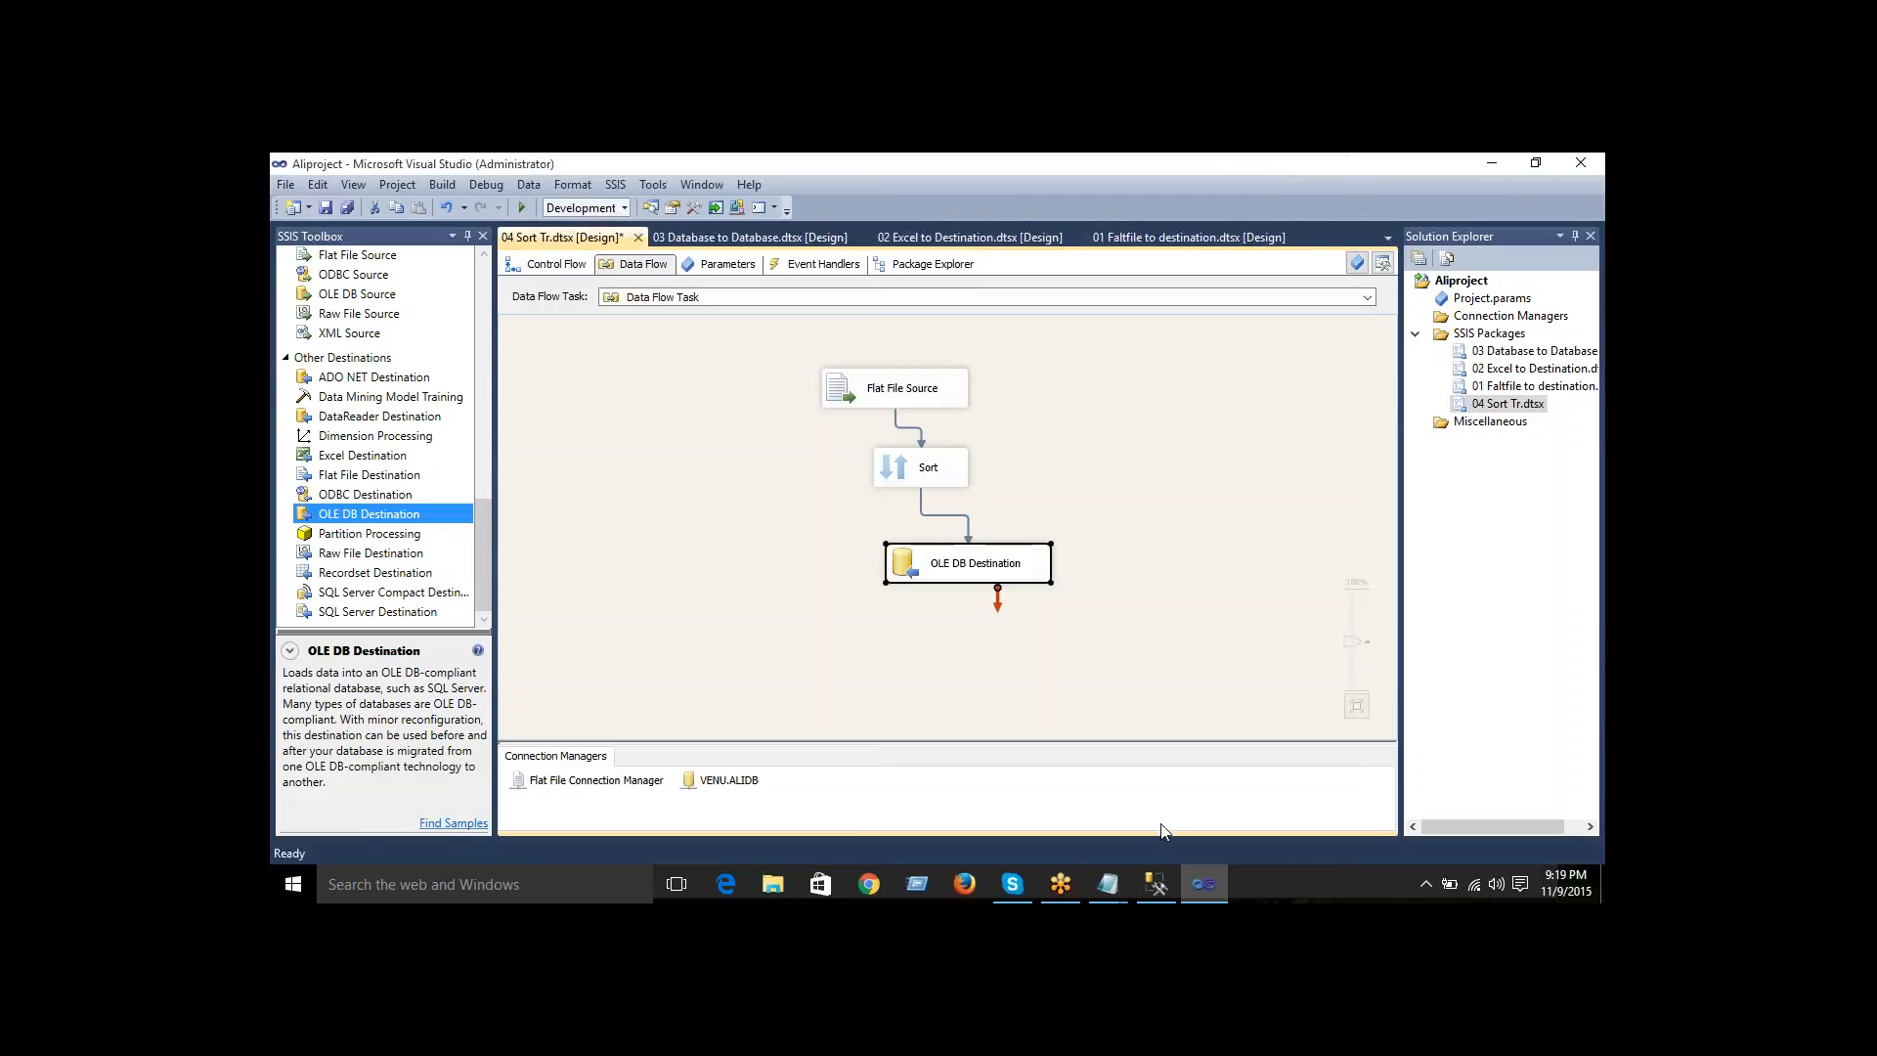
- Move the OLE DB Destination up closer beneath the Sort transformation
click(1167, 587)
click(997, 567)
click(1154, 491)
drag(997, 567, 993, 536)
click(1123, 509)
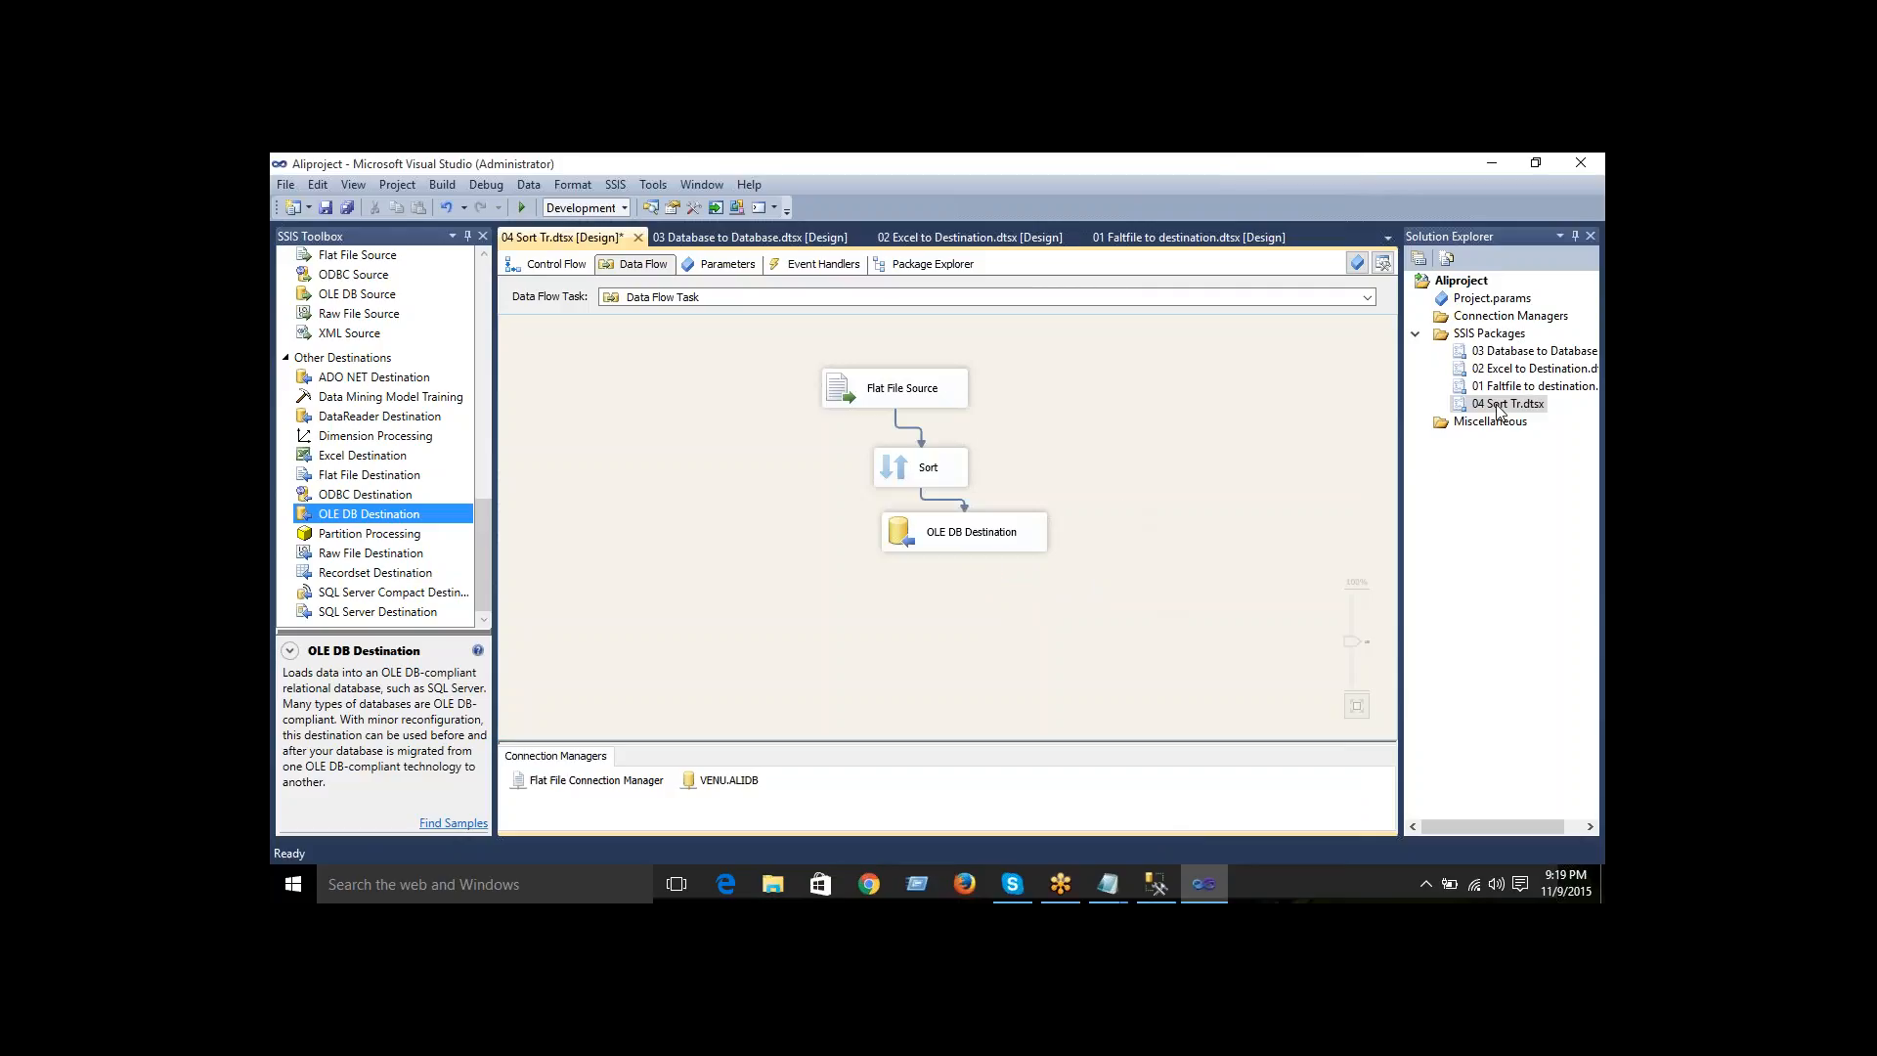
- Sort the project's SSIS packages by name and rename 04 Sort Tr.dtsx with an extra space after 04
right_click(1486, 333)
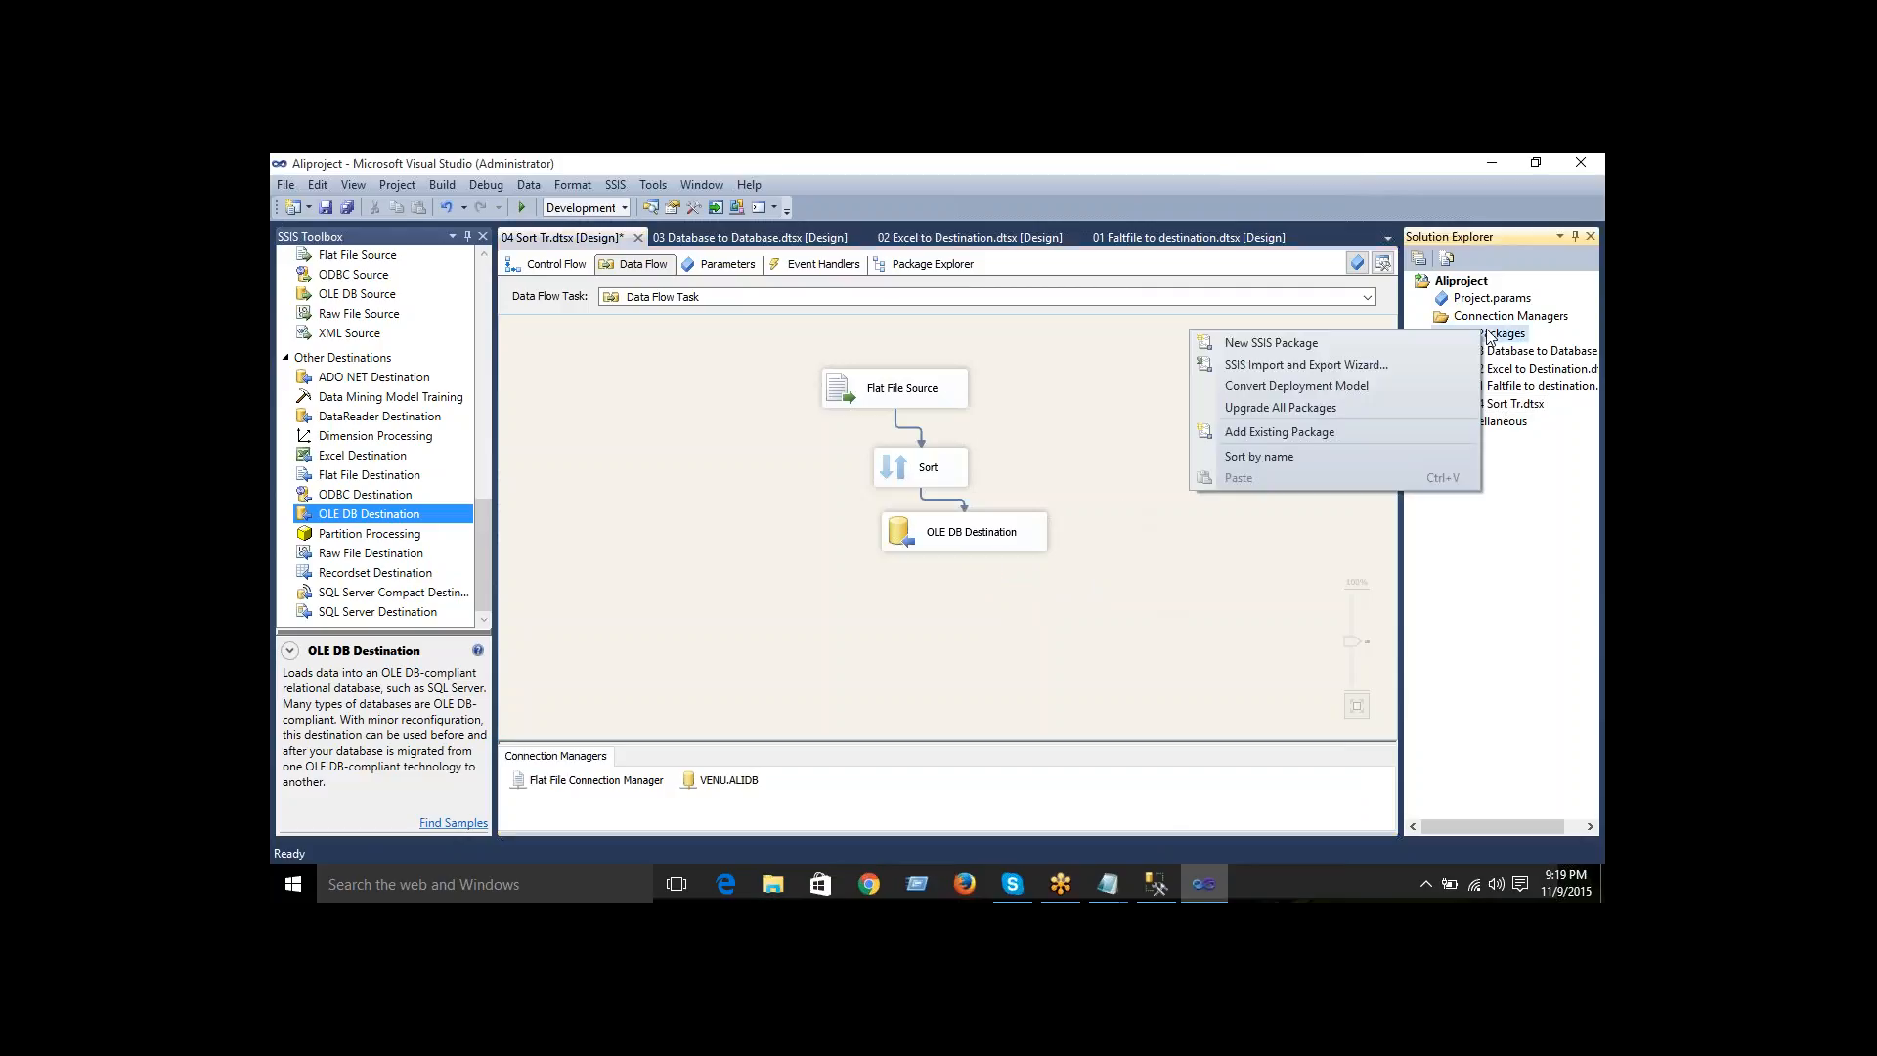
click(1349, 463)
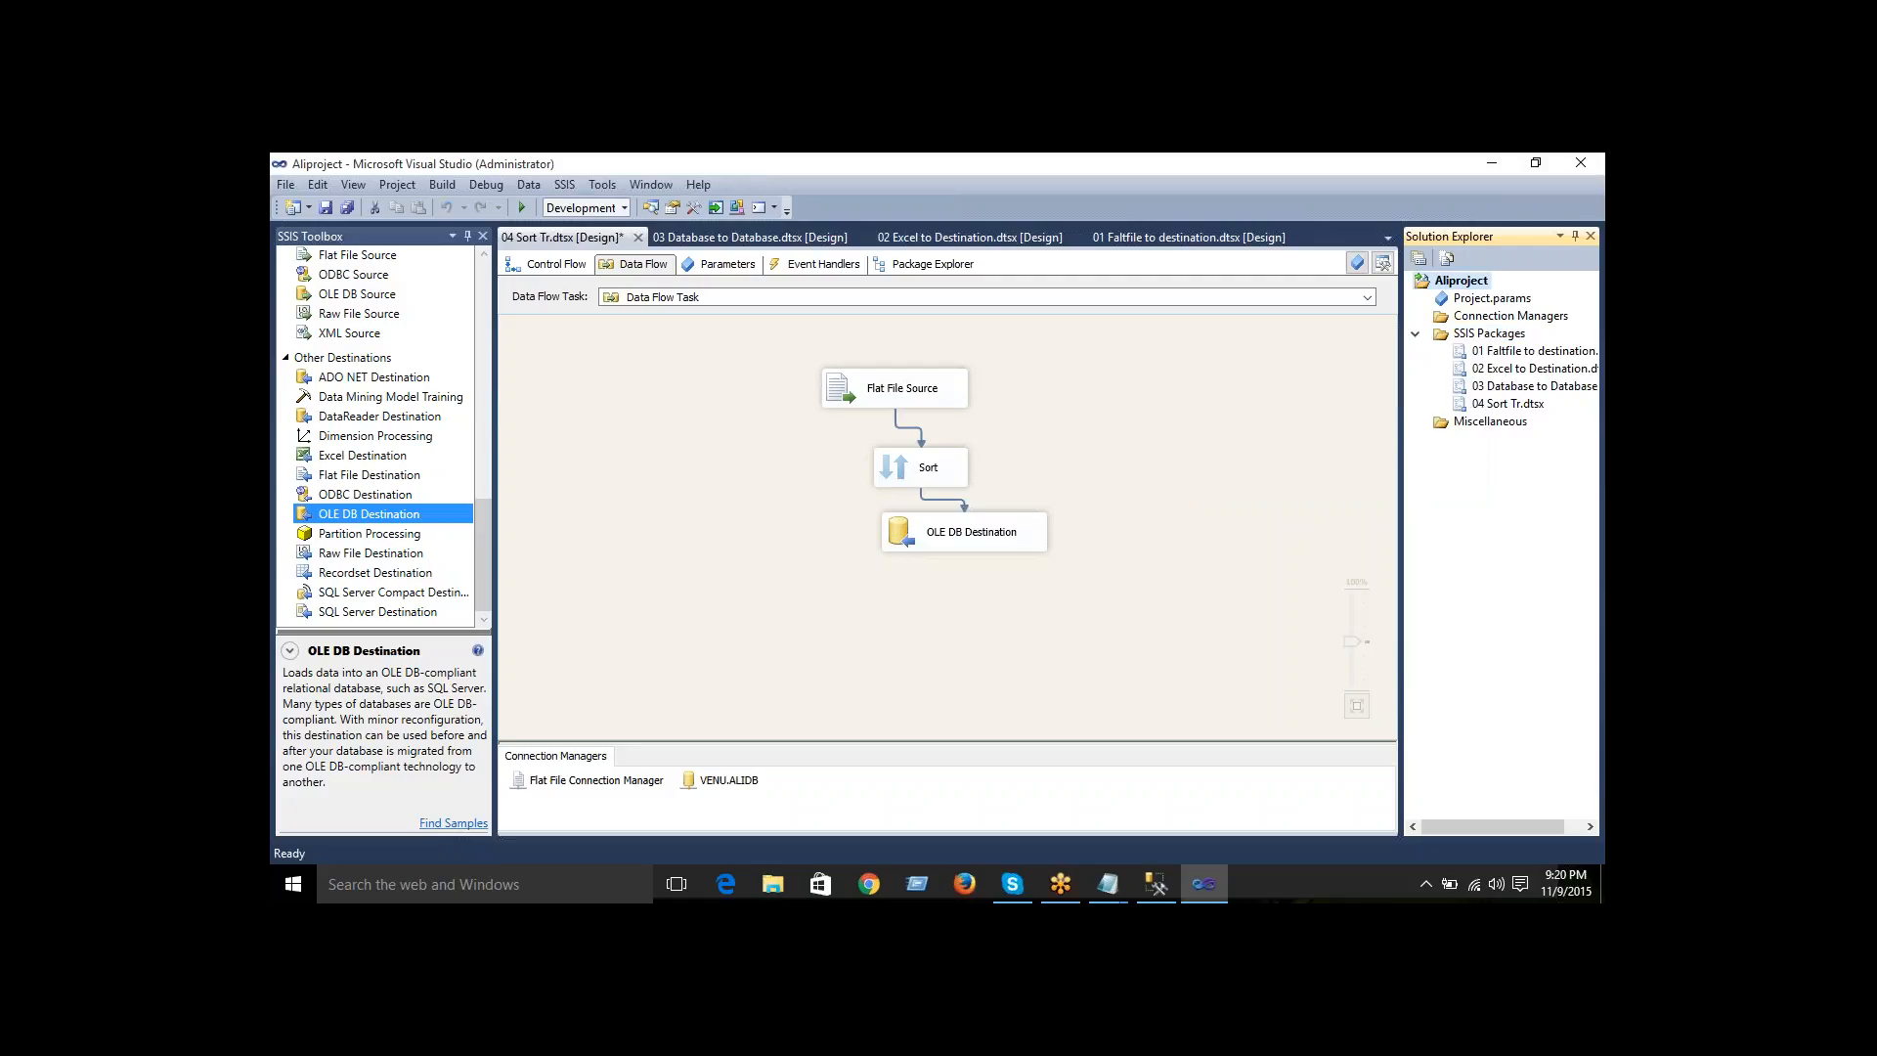
click(1520, 405)
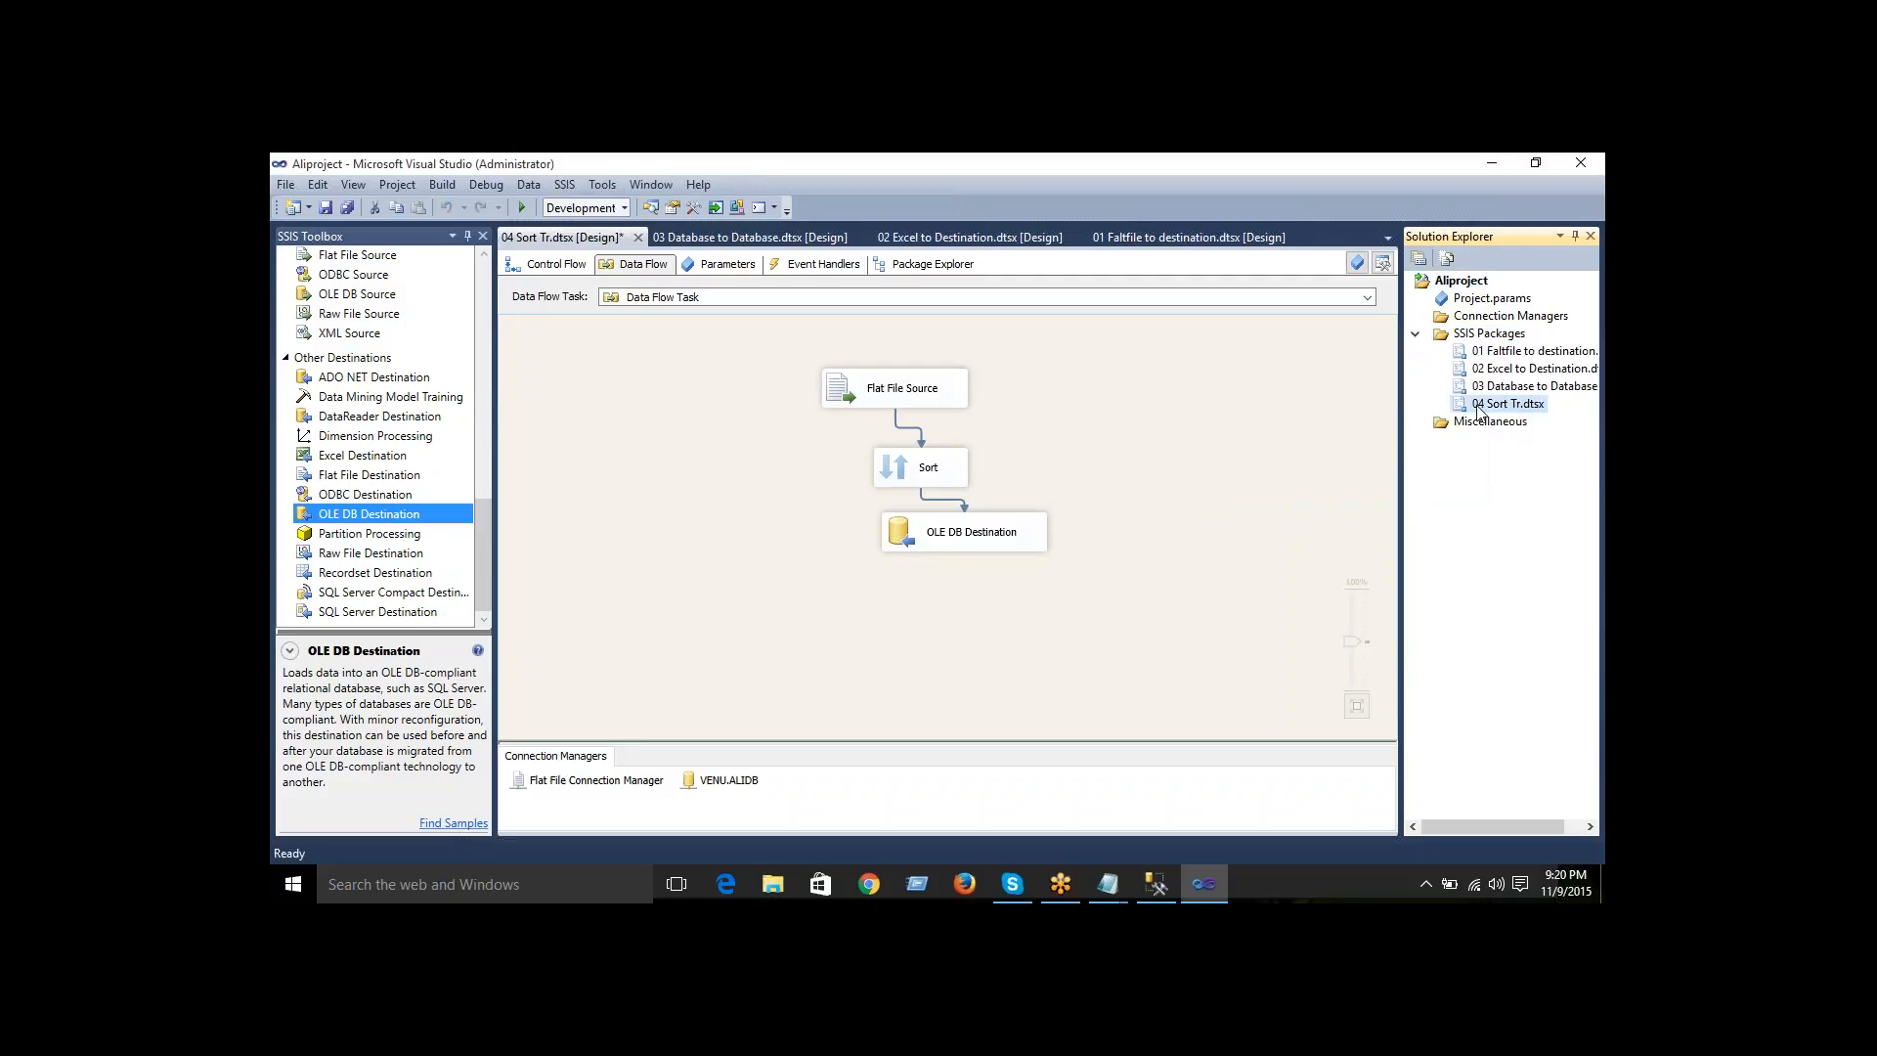
right_click(1481, 409)
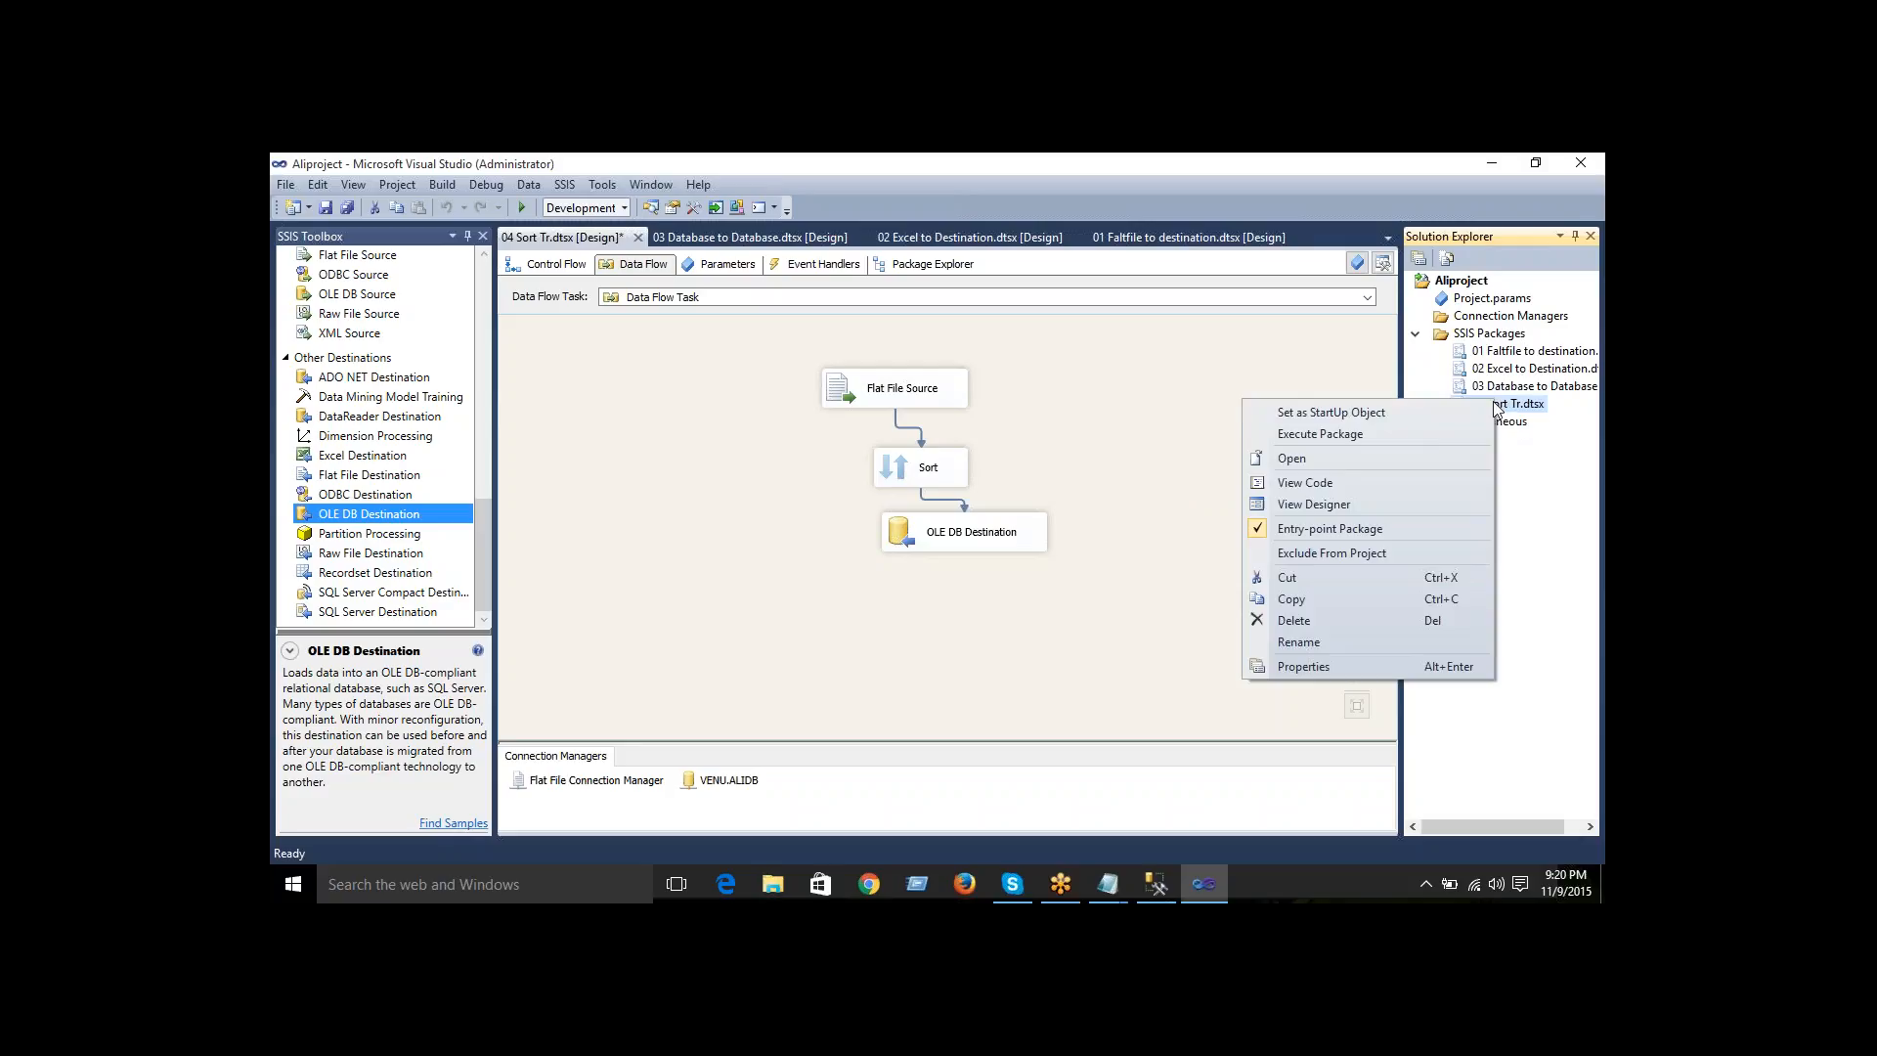
click(1300, 642)
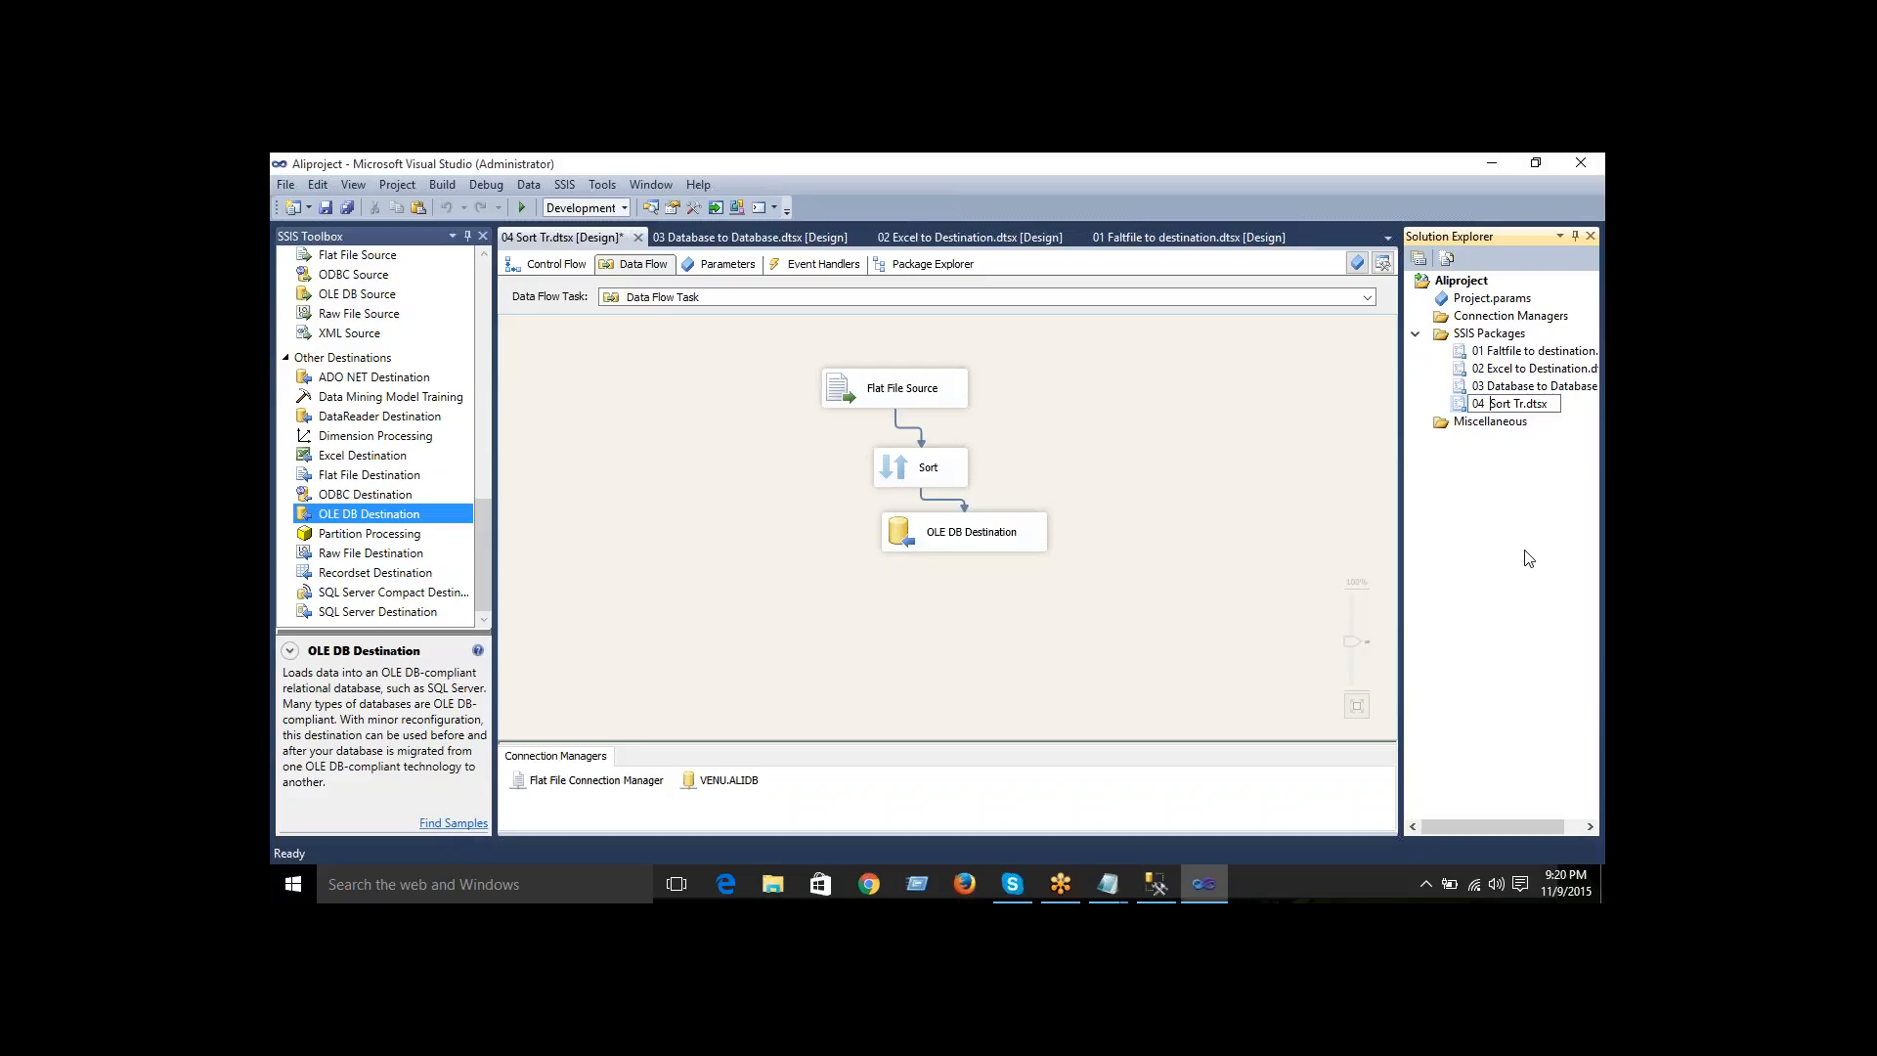
key(Return)
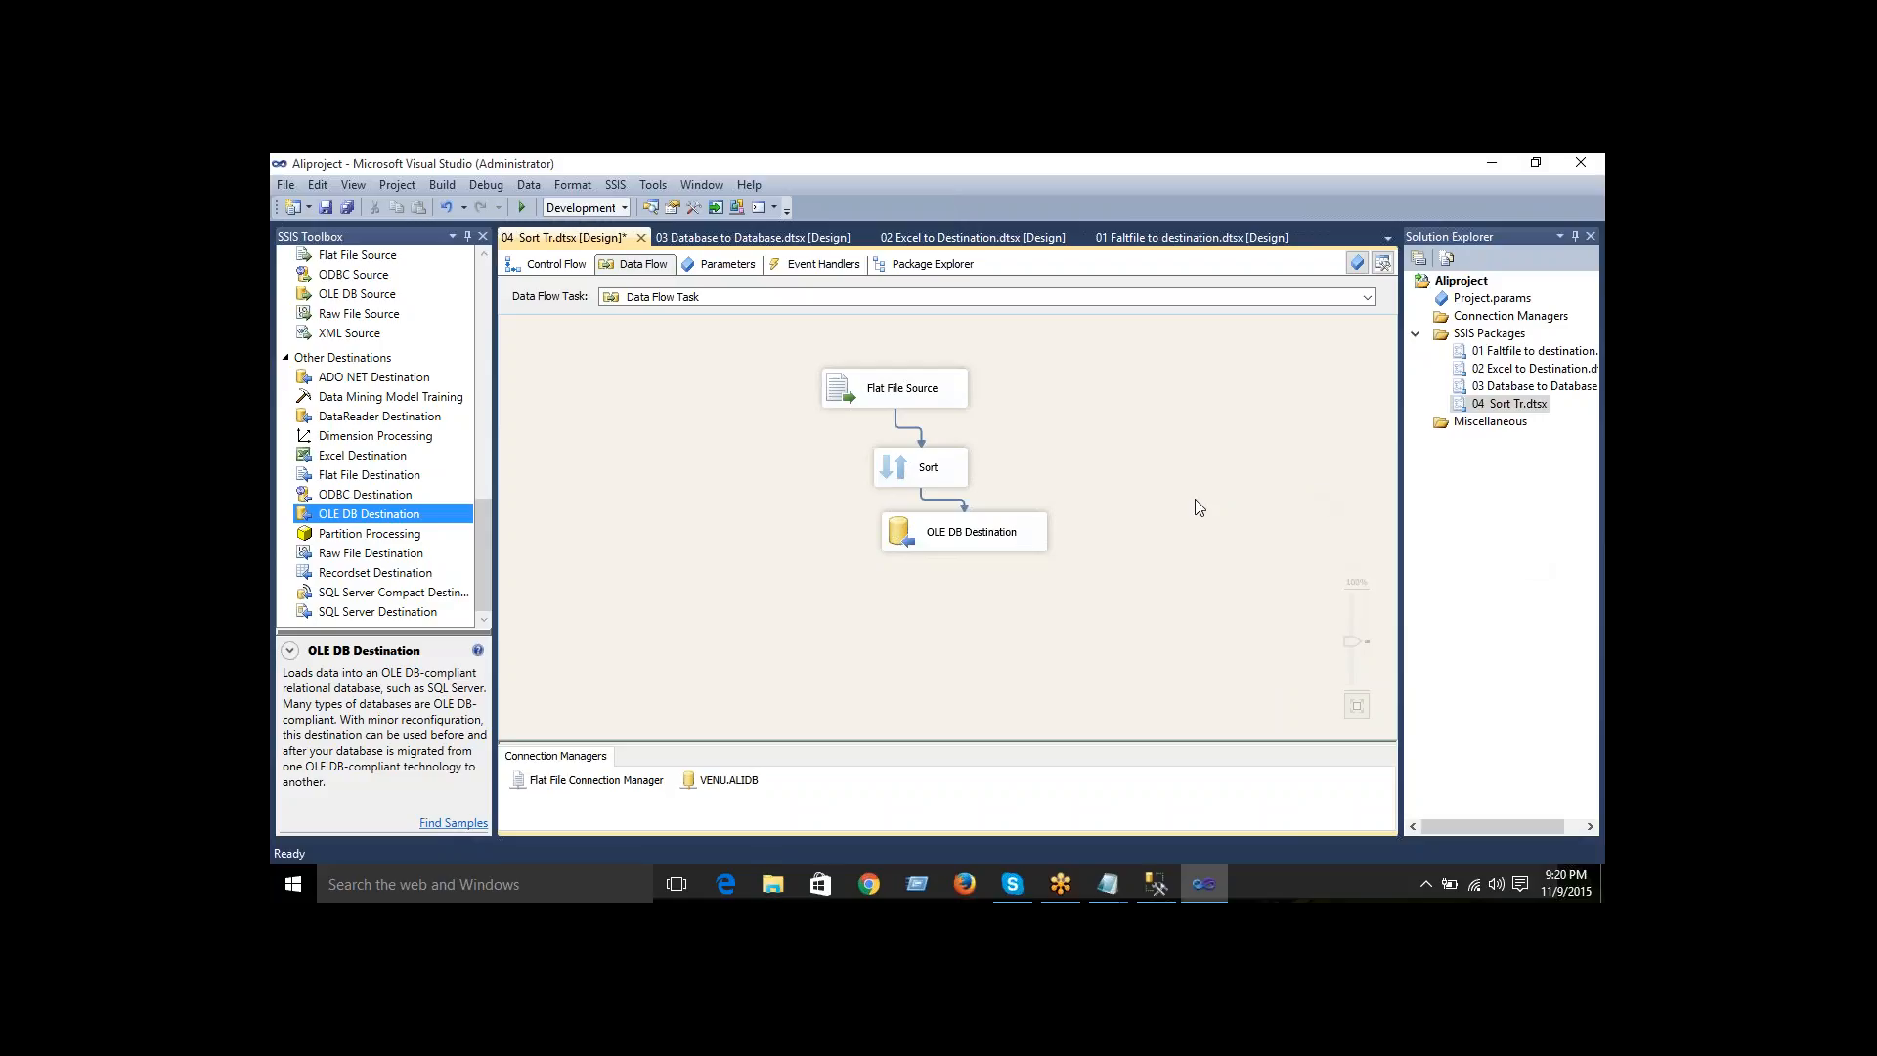
- Rearrange the data flow in a zigzag, with Sort offset to the left between the Flat File Source above and the OLE DB Destination below
drag(962, 537, 954, 558)
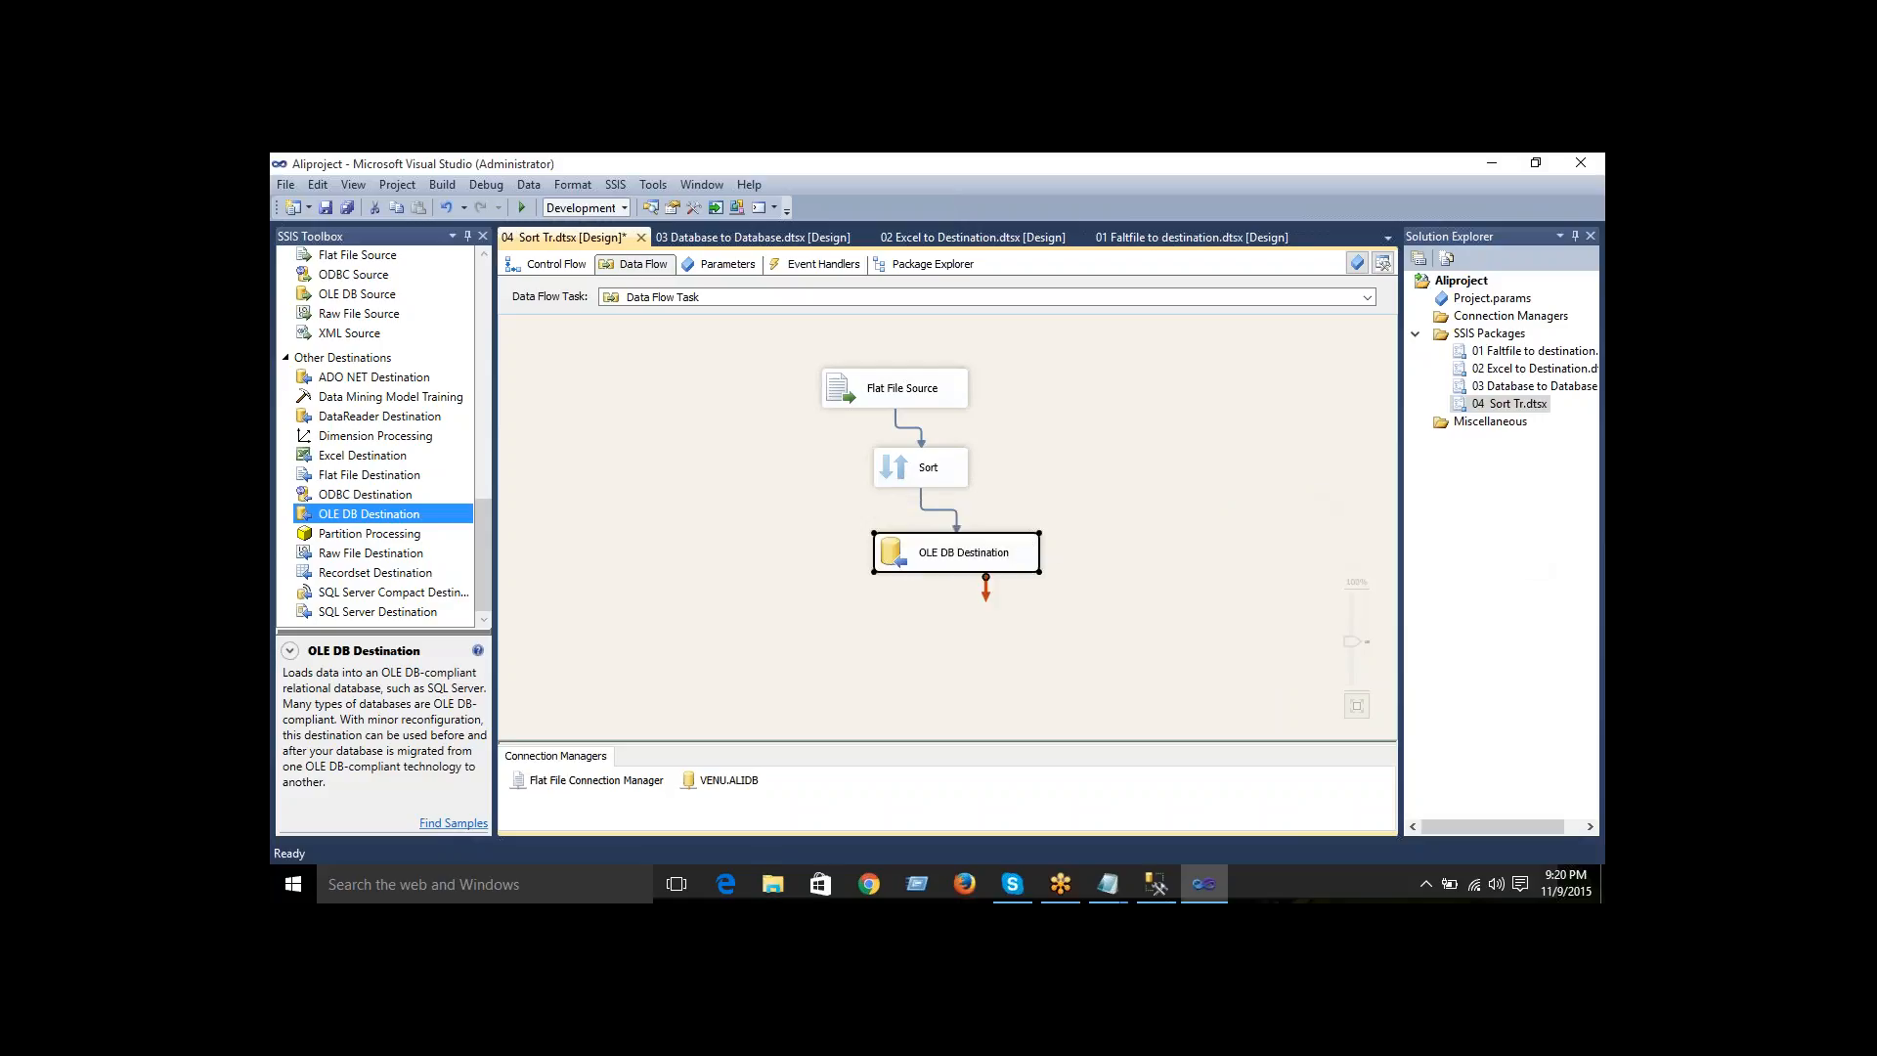
drag(956, 553, 966, 543)
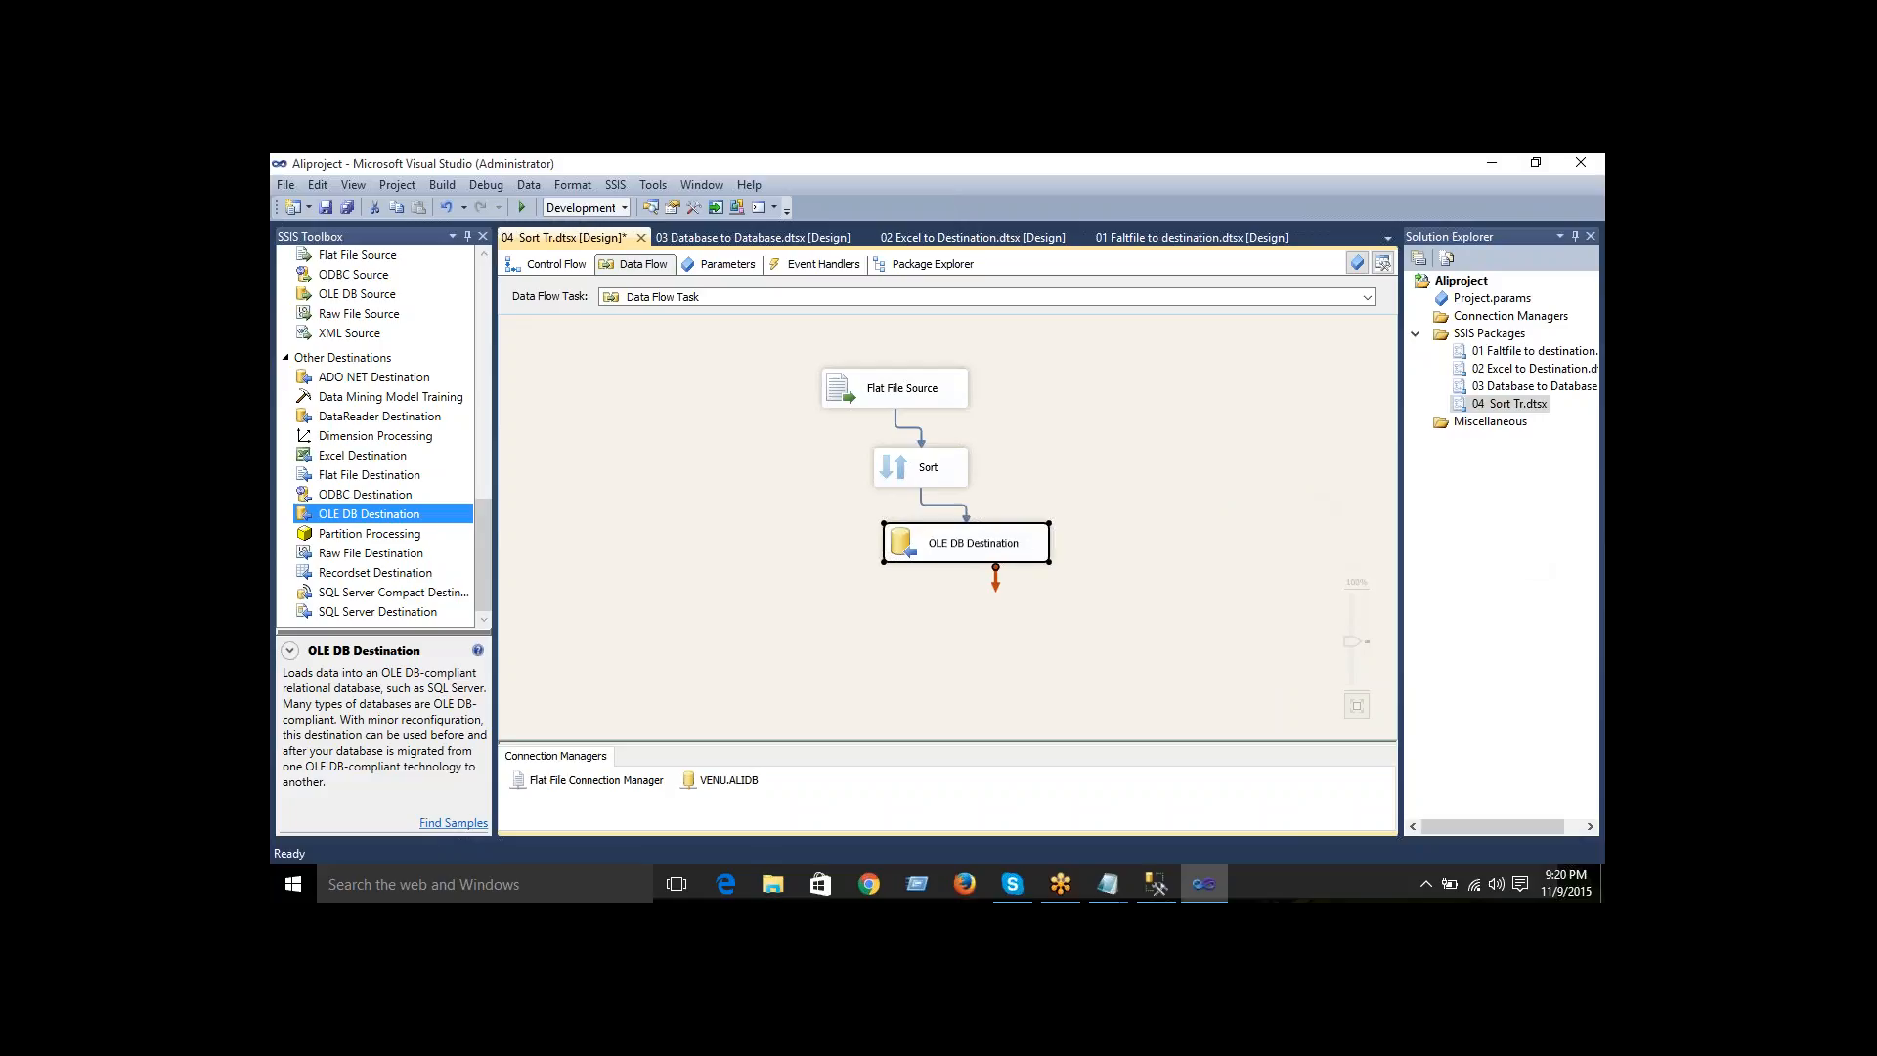
drag(926, 467, 875, 463)
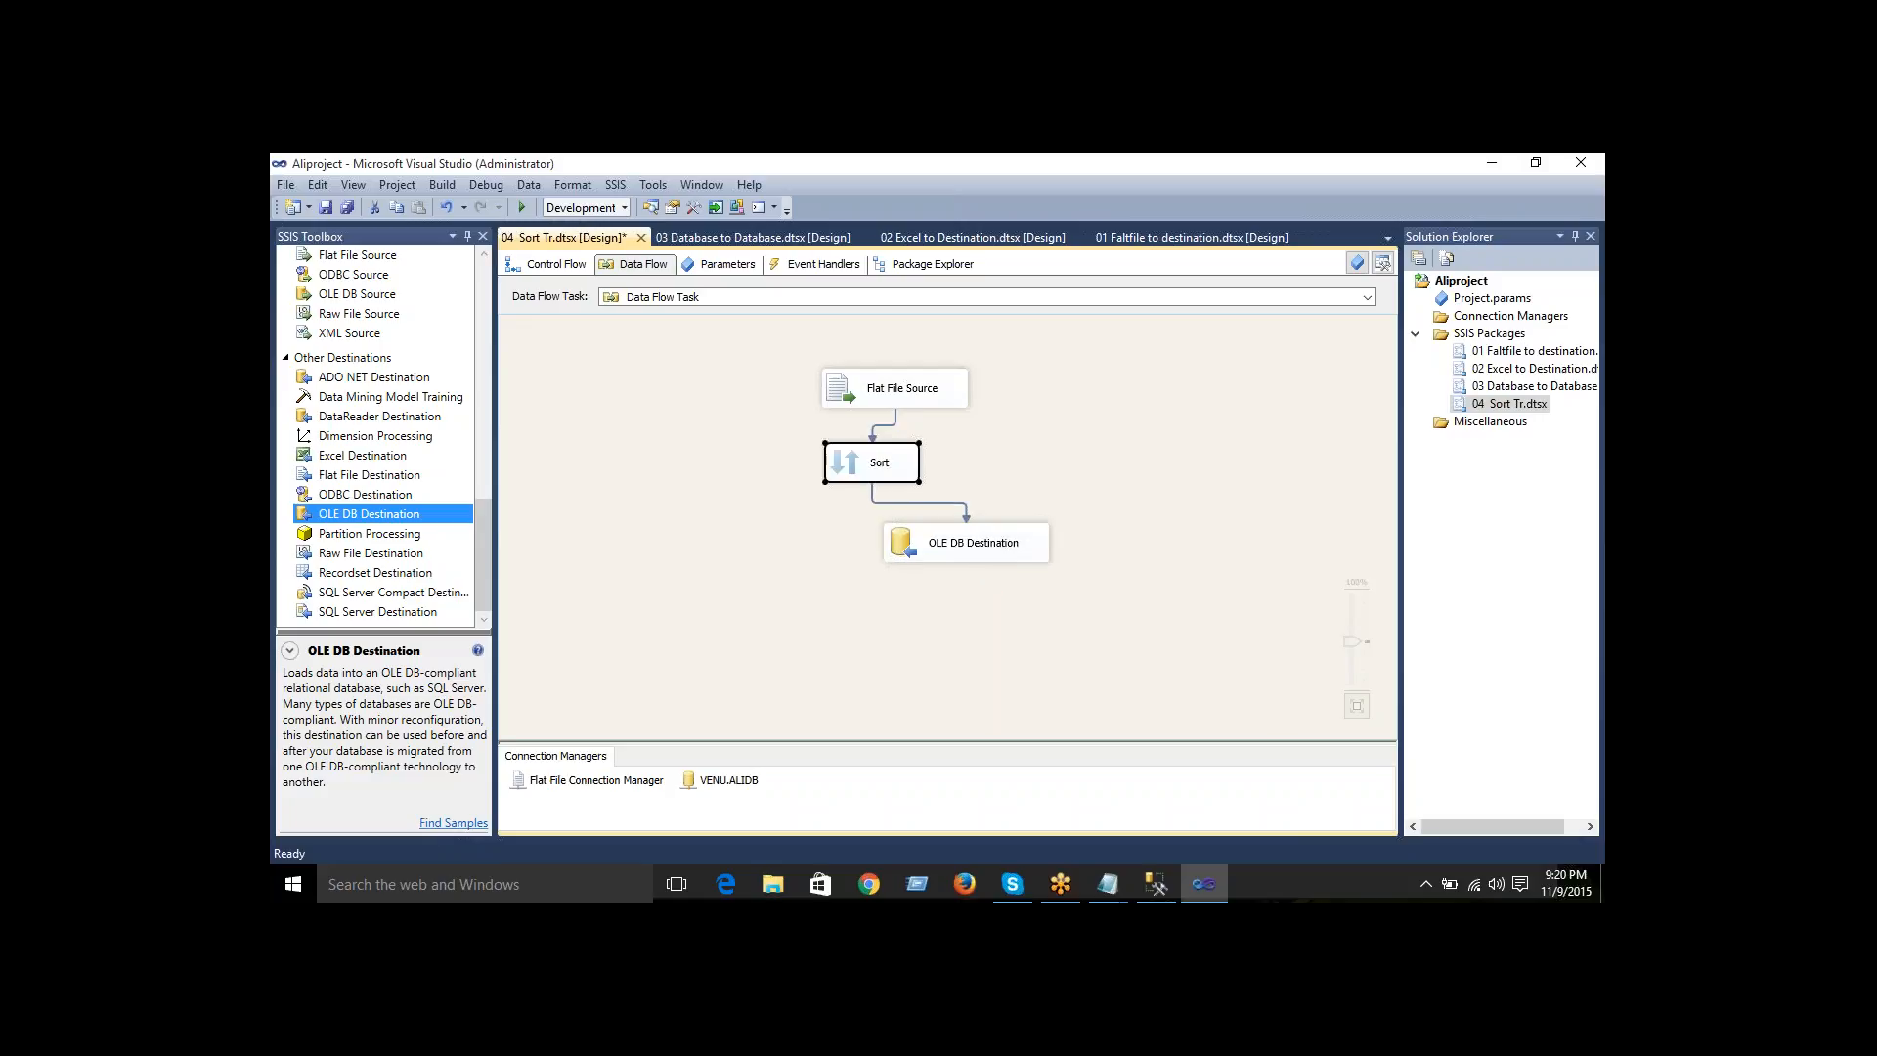
drag(905, 388, 884, 376)
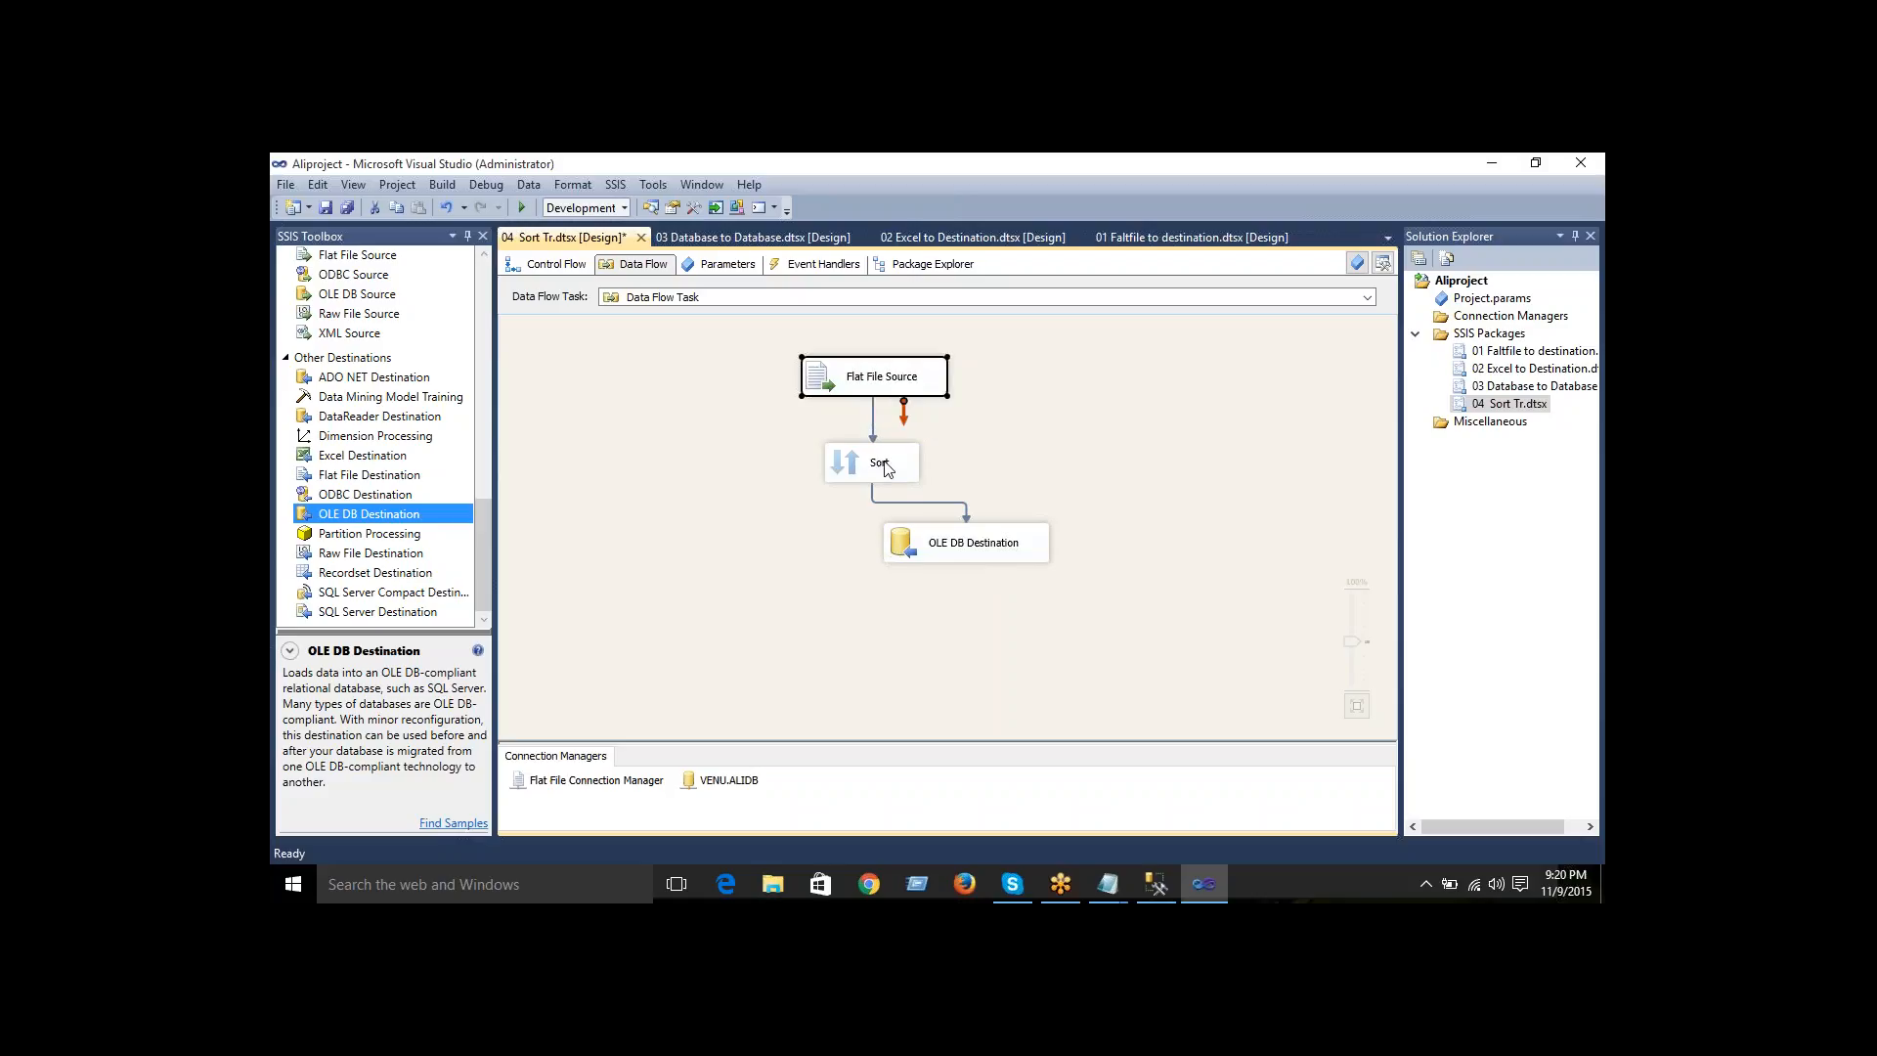
drag(884, 461, 865, 465)
drag(875, 376, 964, 358)
drag(977, 556, 1029, 582)
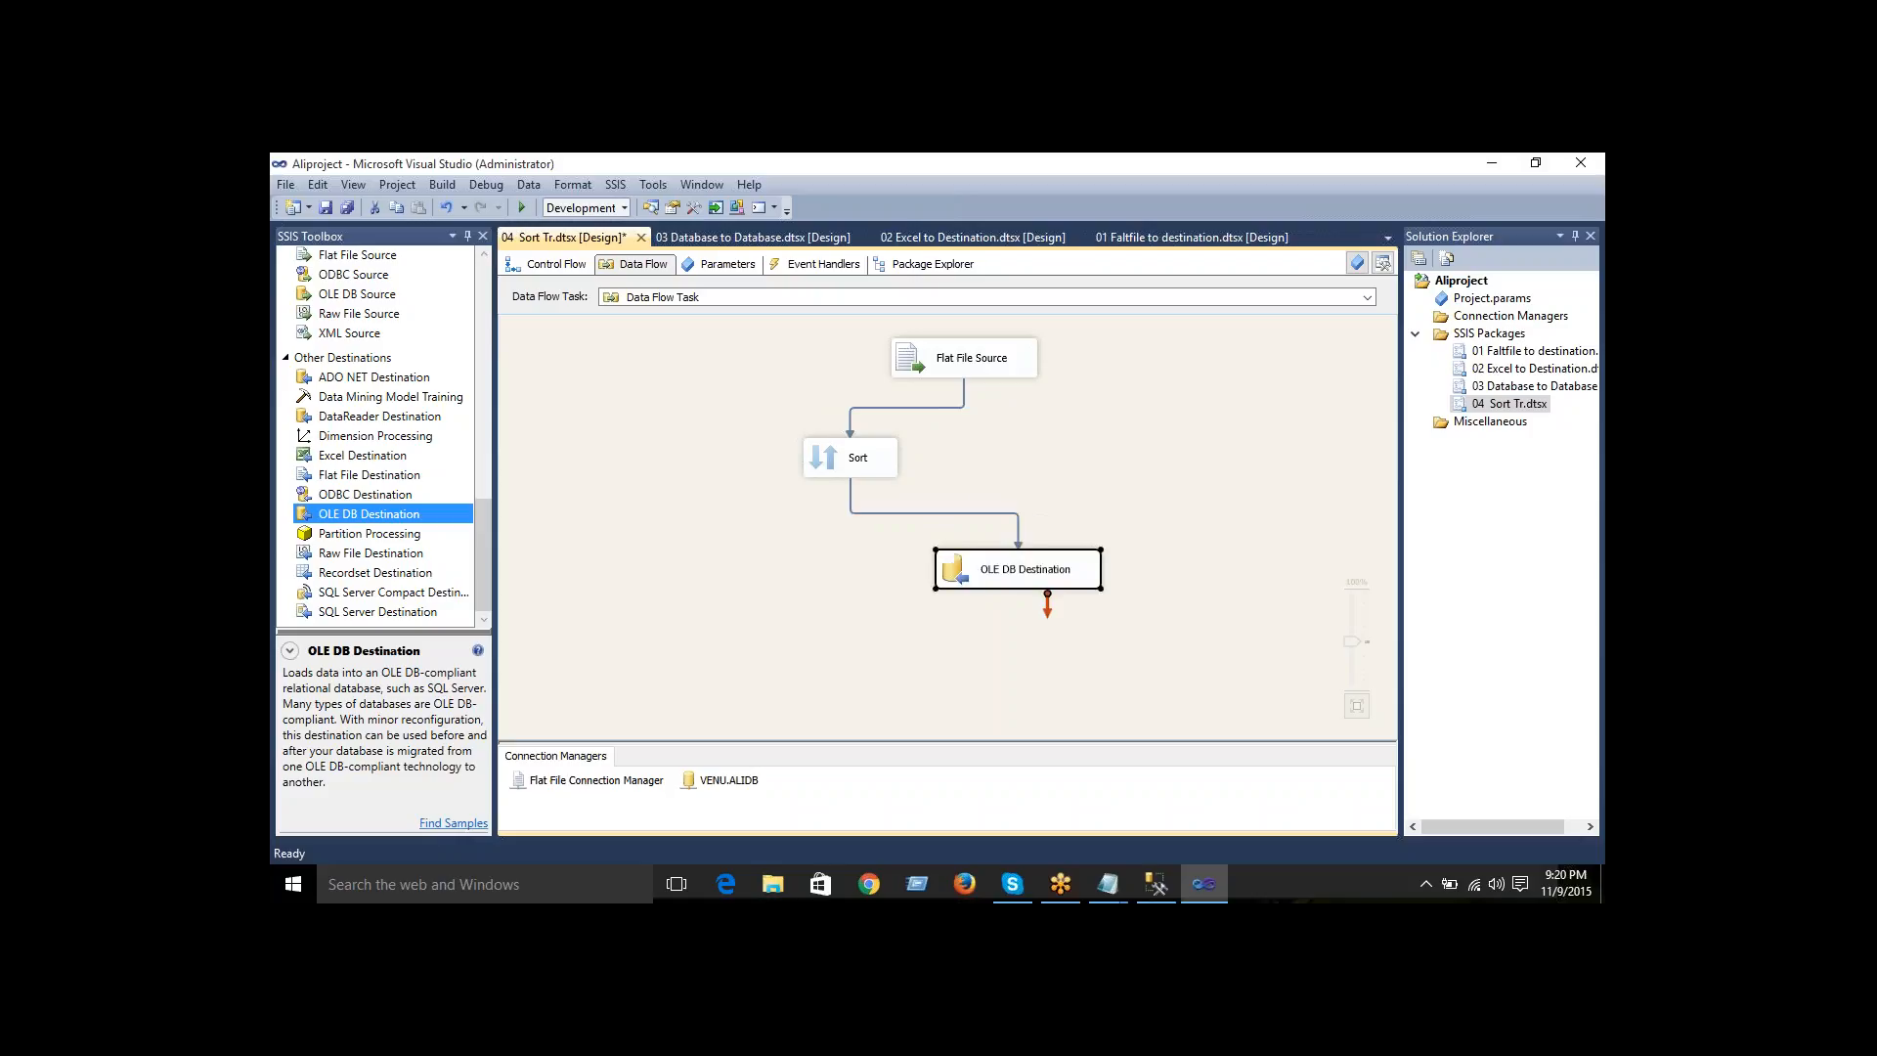
click(853, 467)
drag(852, 468, 831, 471)
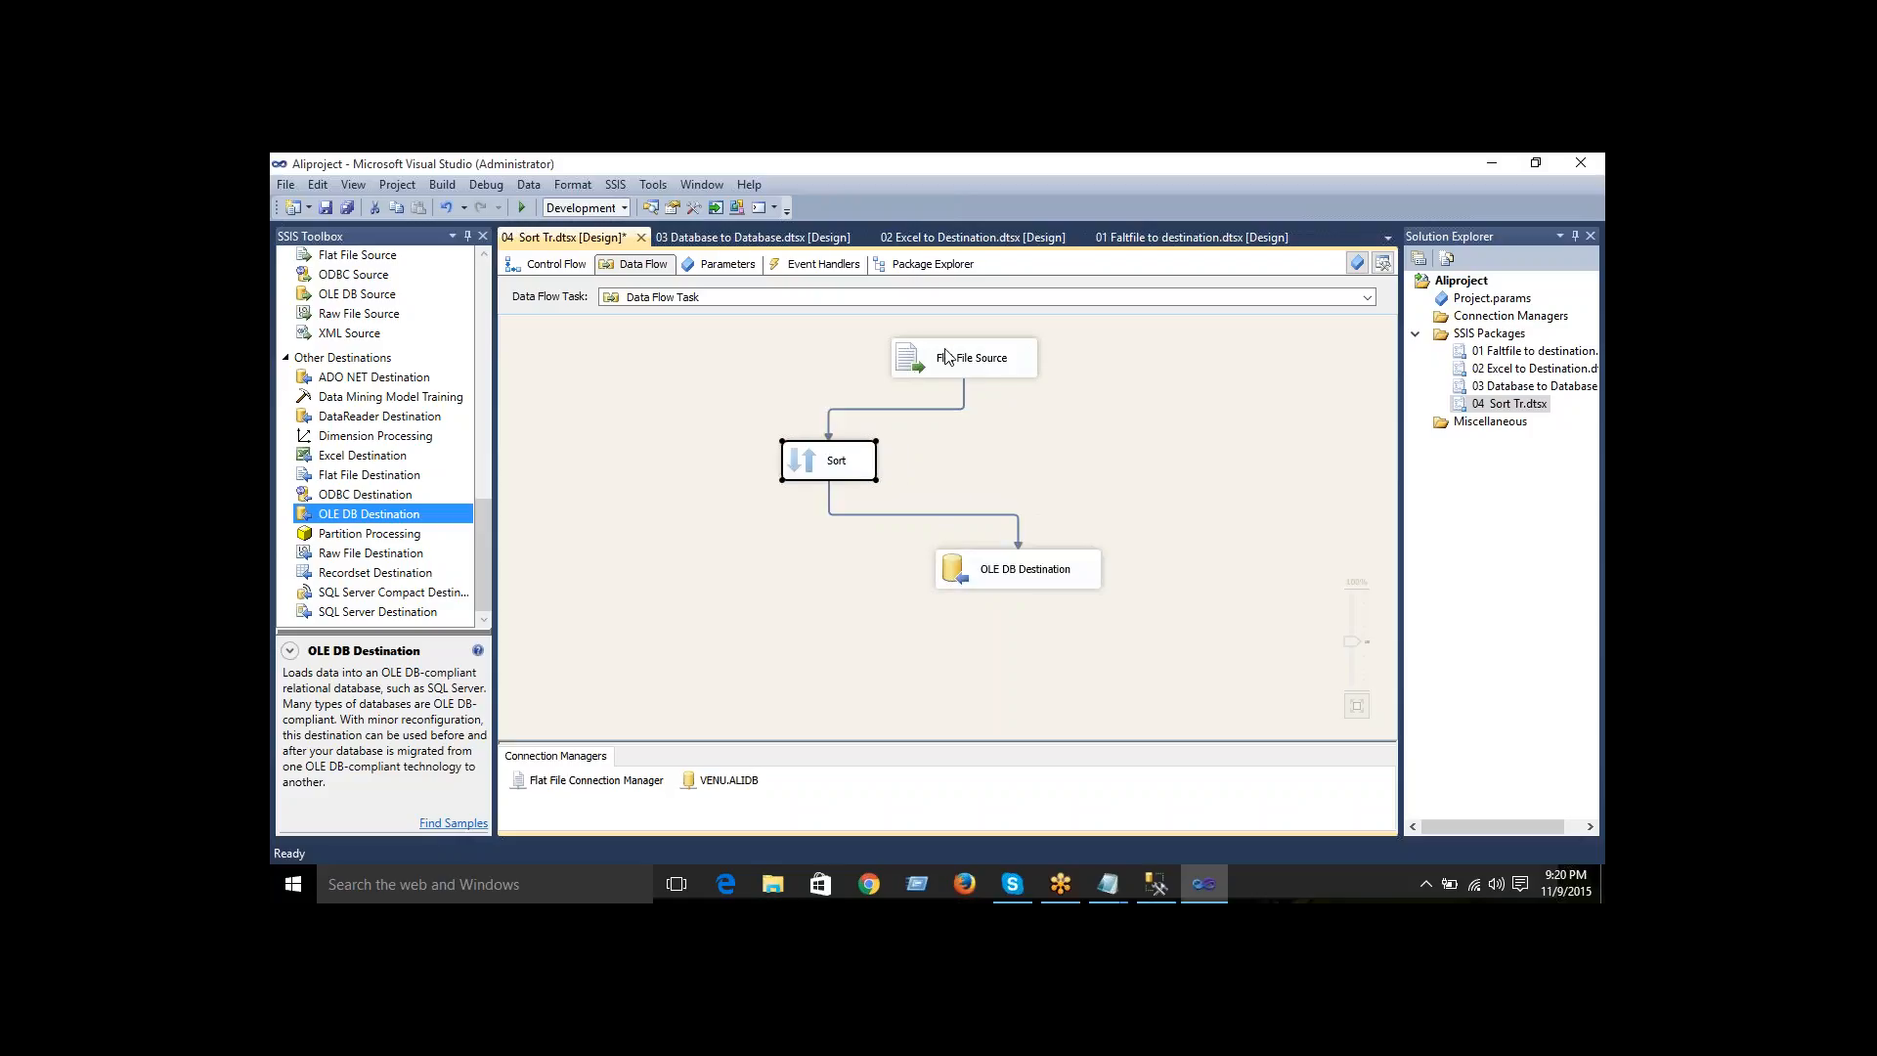
drag(949, 356, 956, 352)
drag(859, 448, 857, 455)
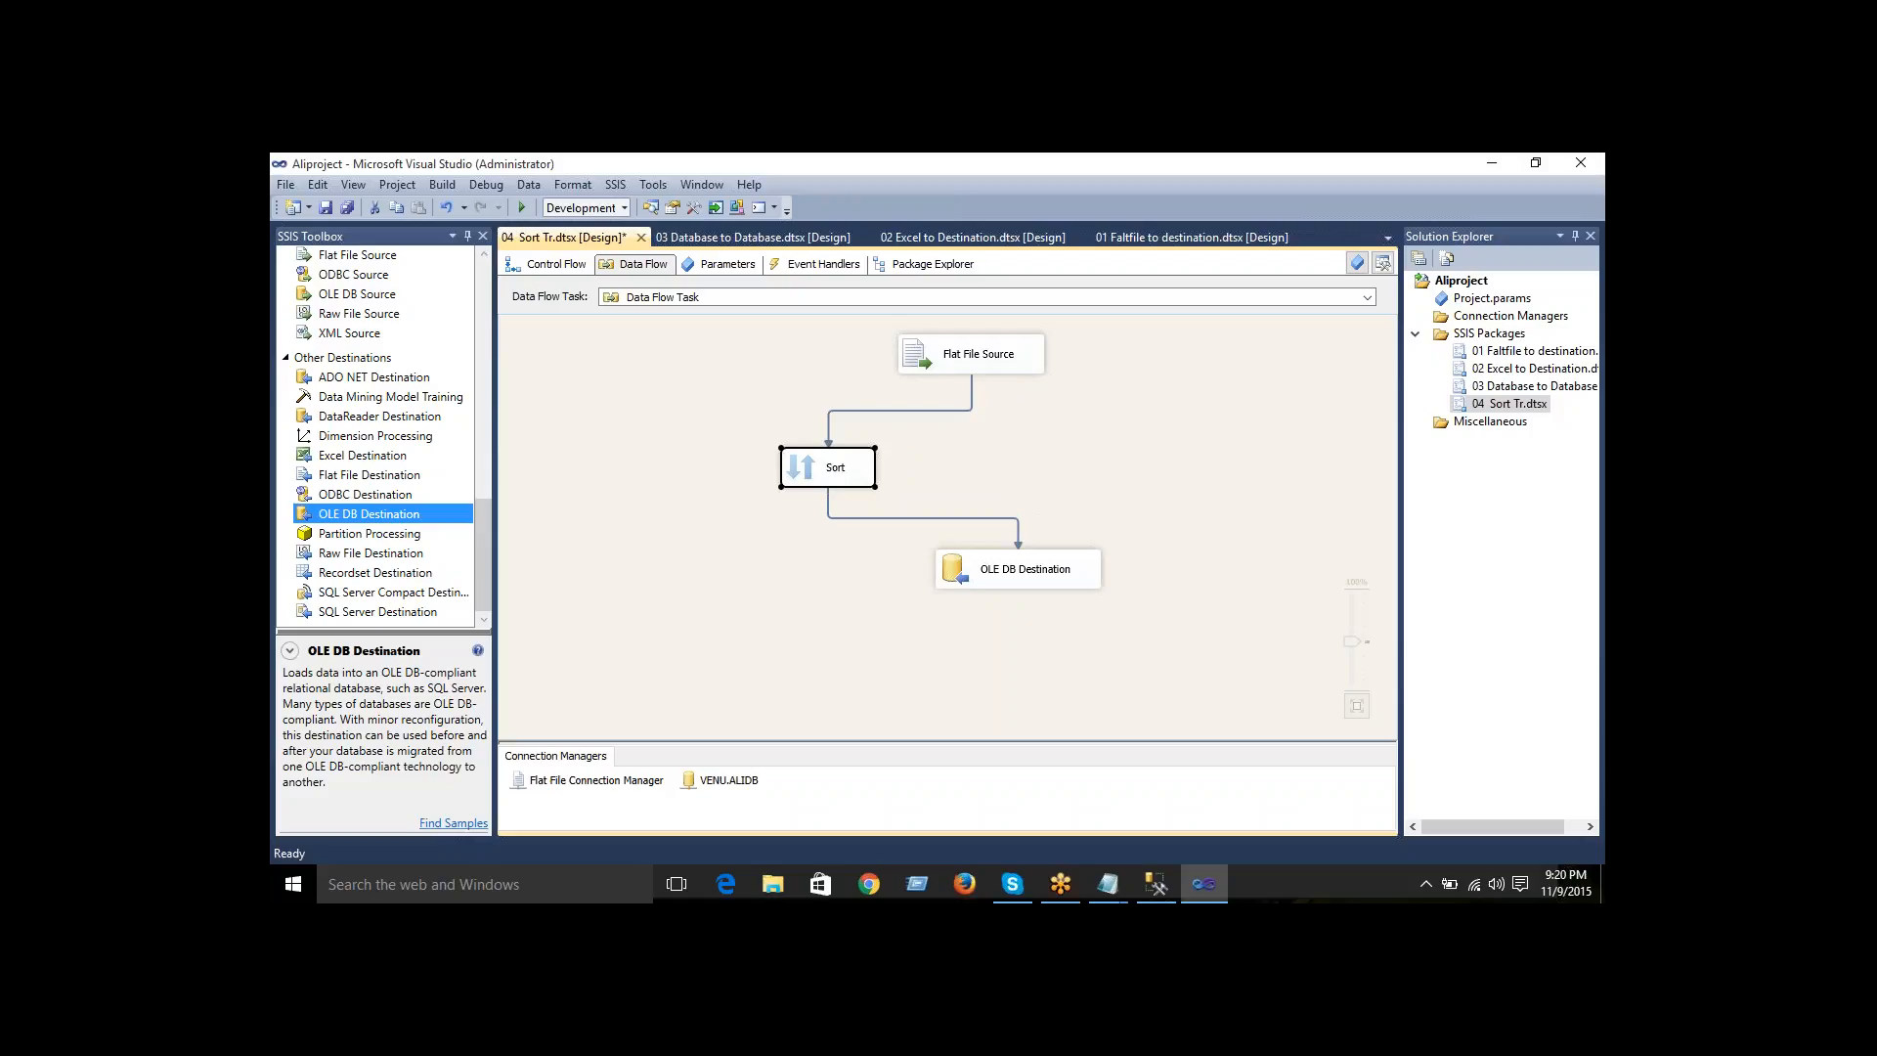
drag(1010, 567, 1010, 568)
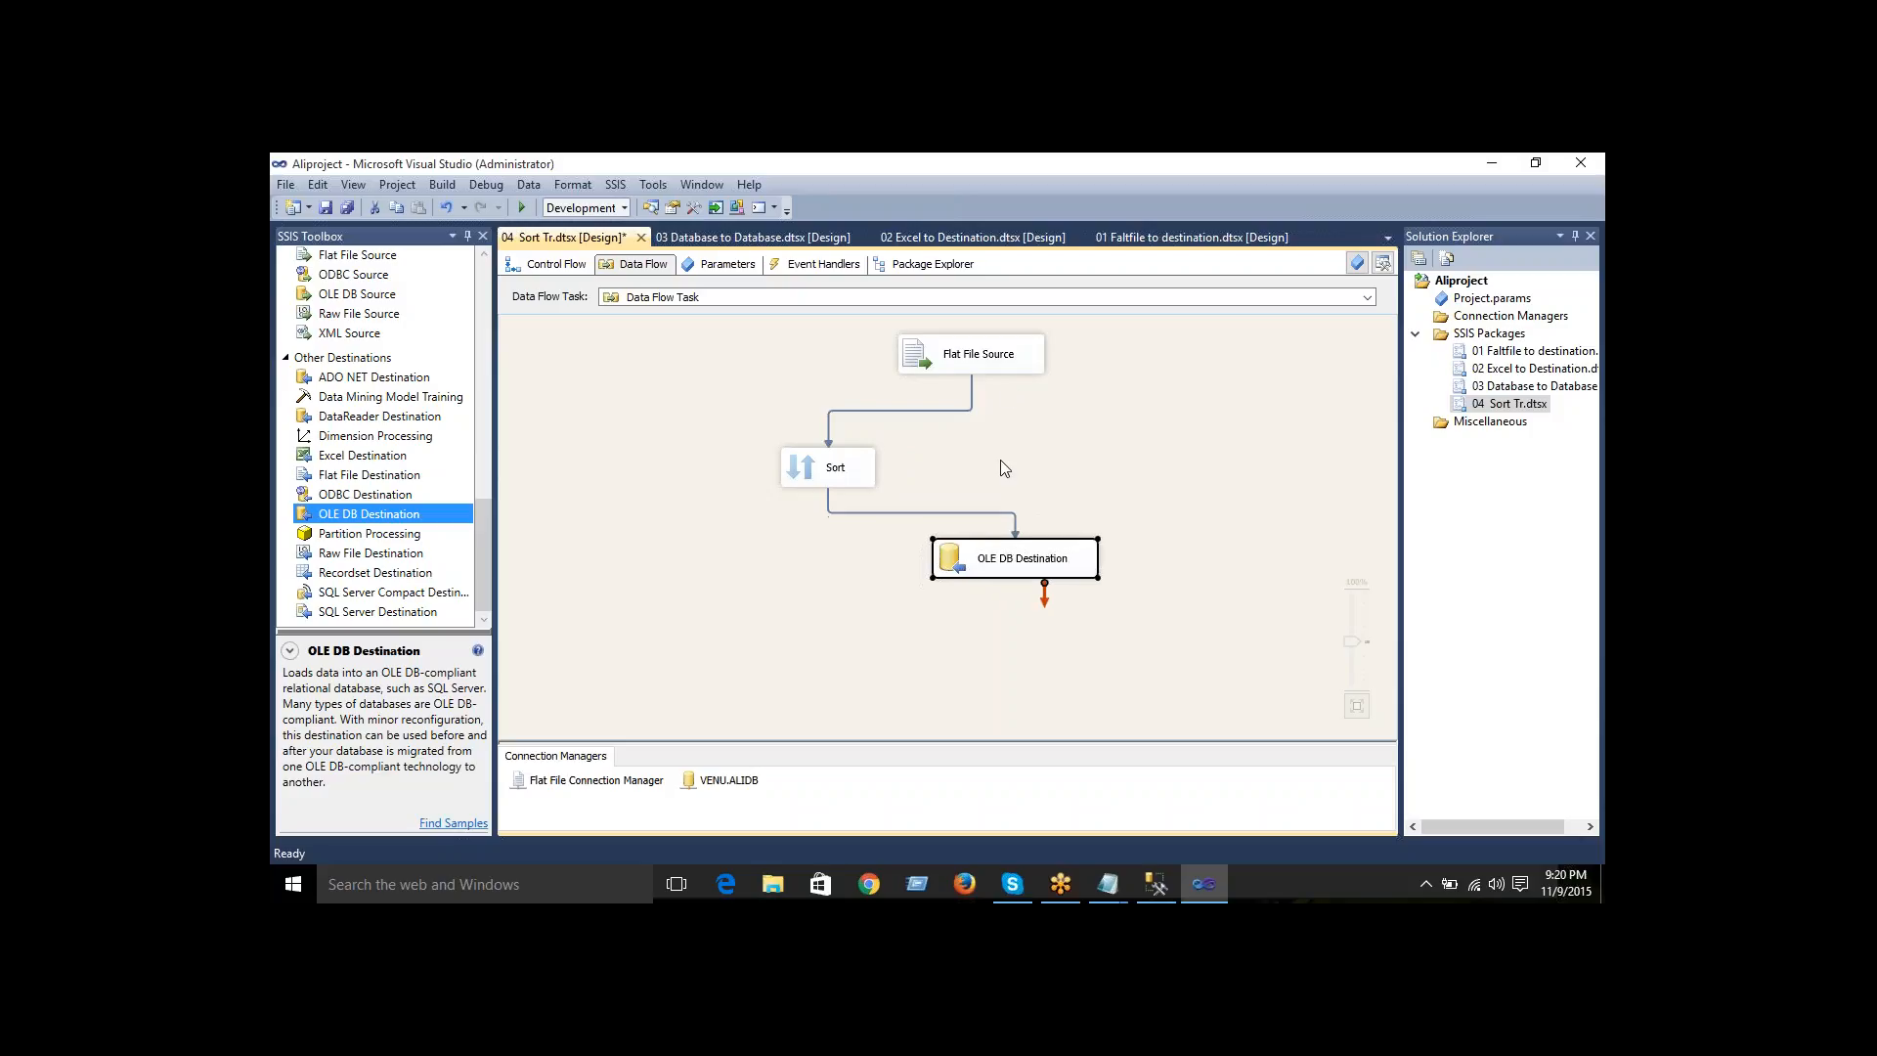
drag(1003, 359, 1023, 361)
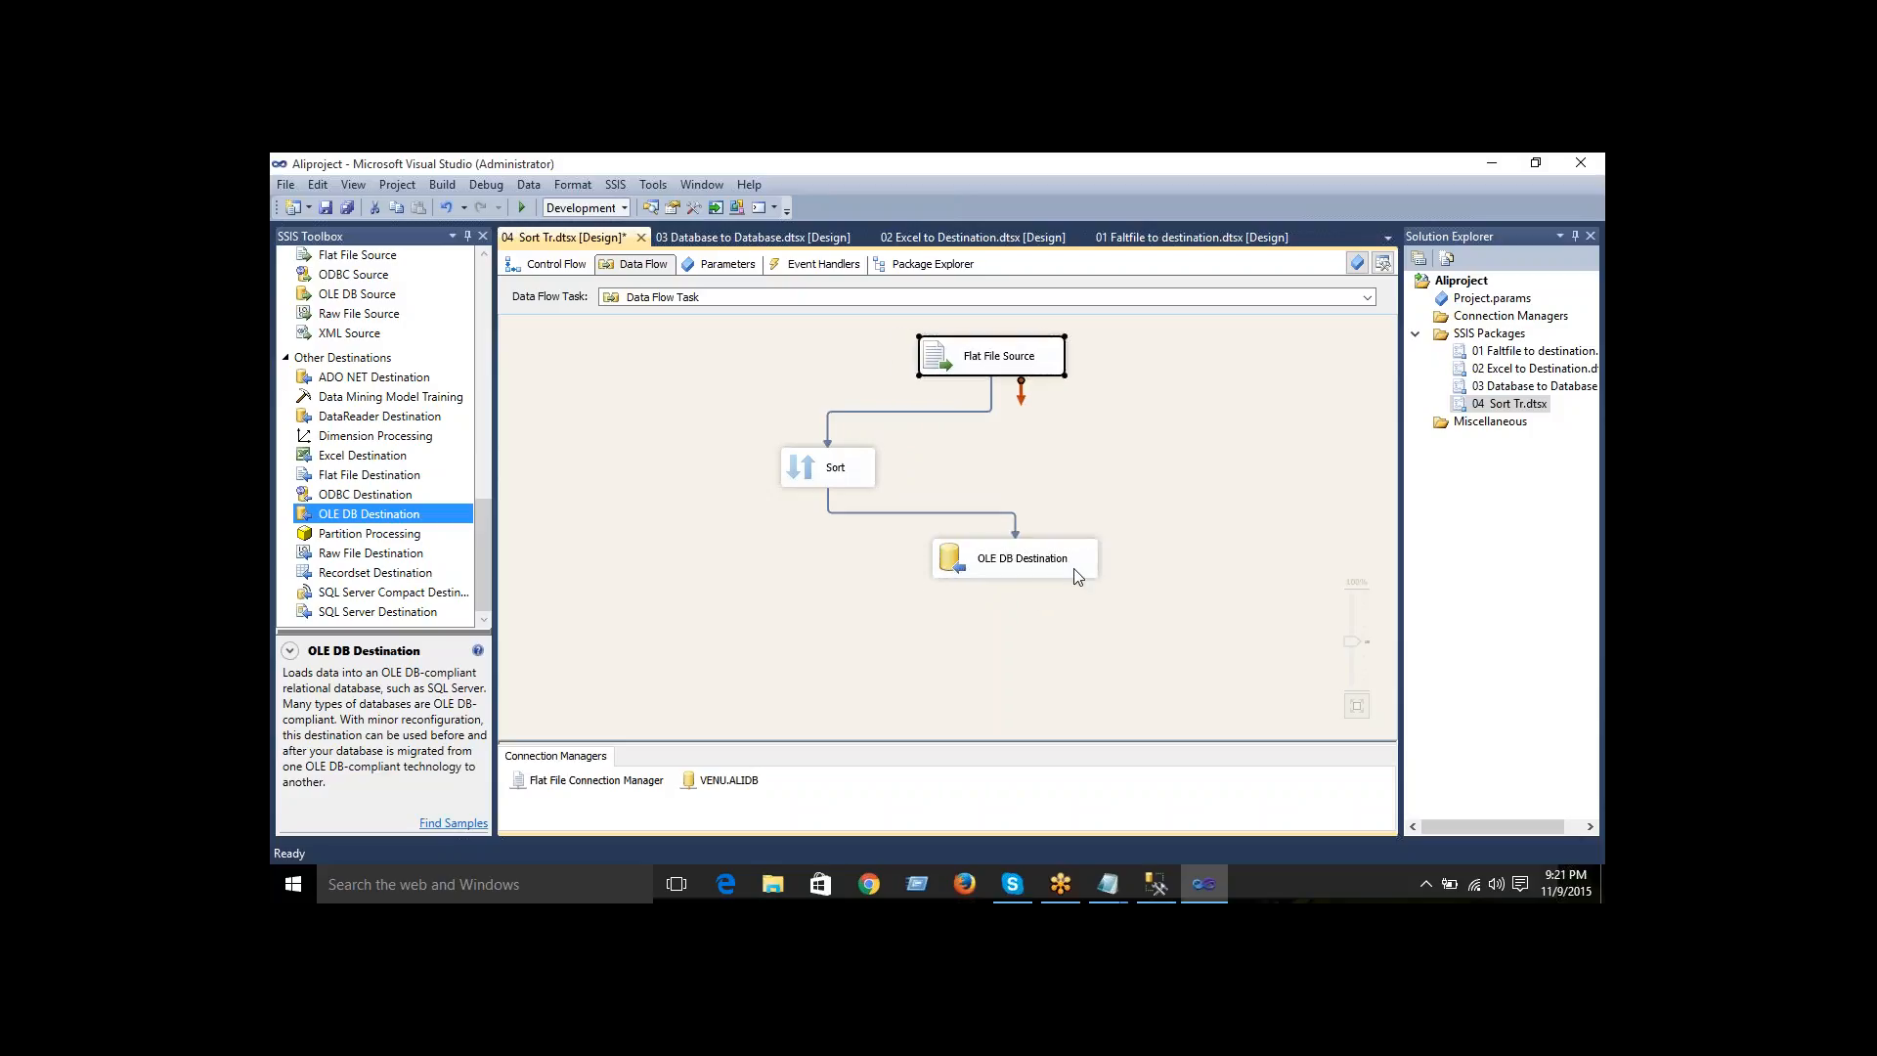
drag(1046, 559, 1046, 553)
click(1180, 493)
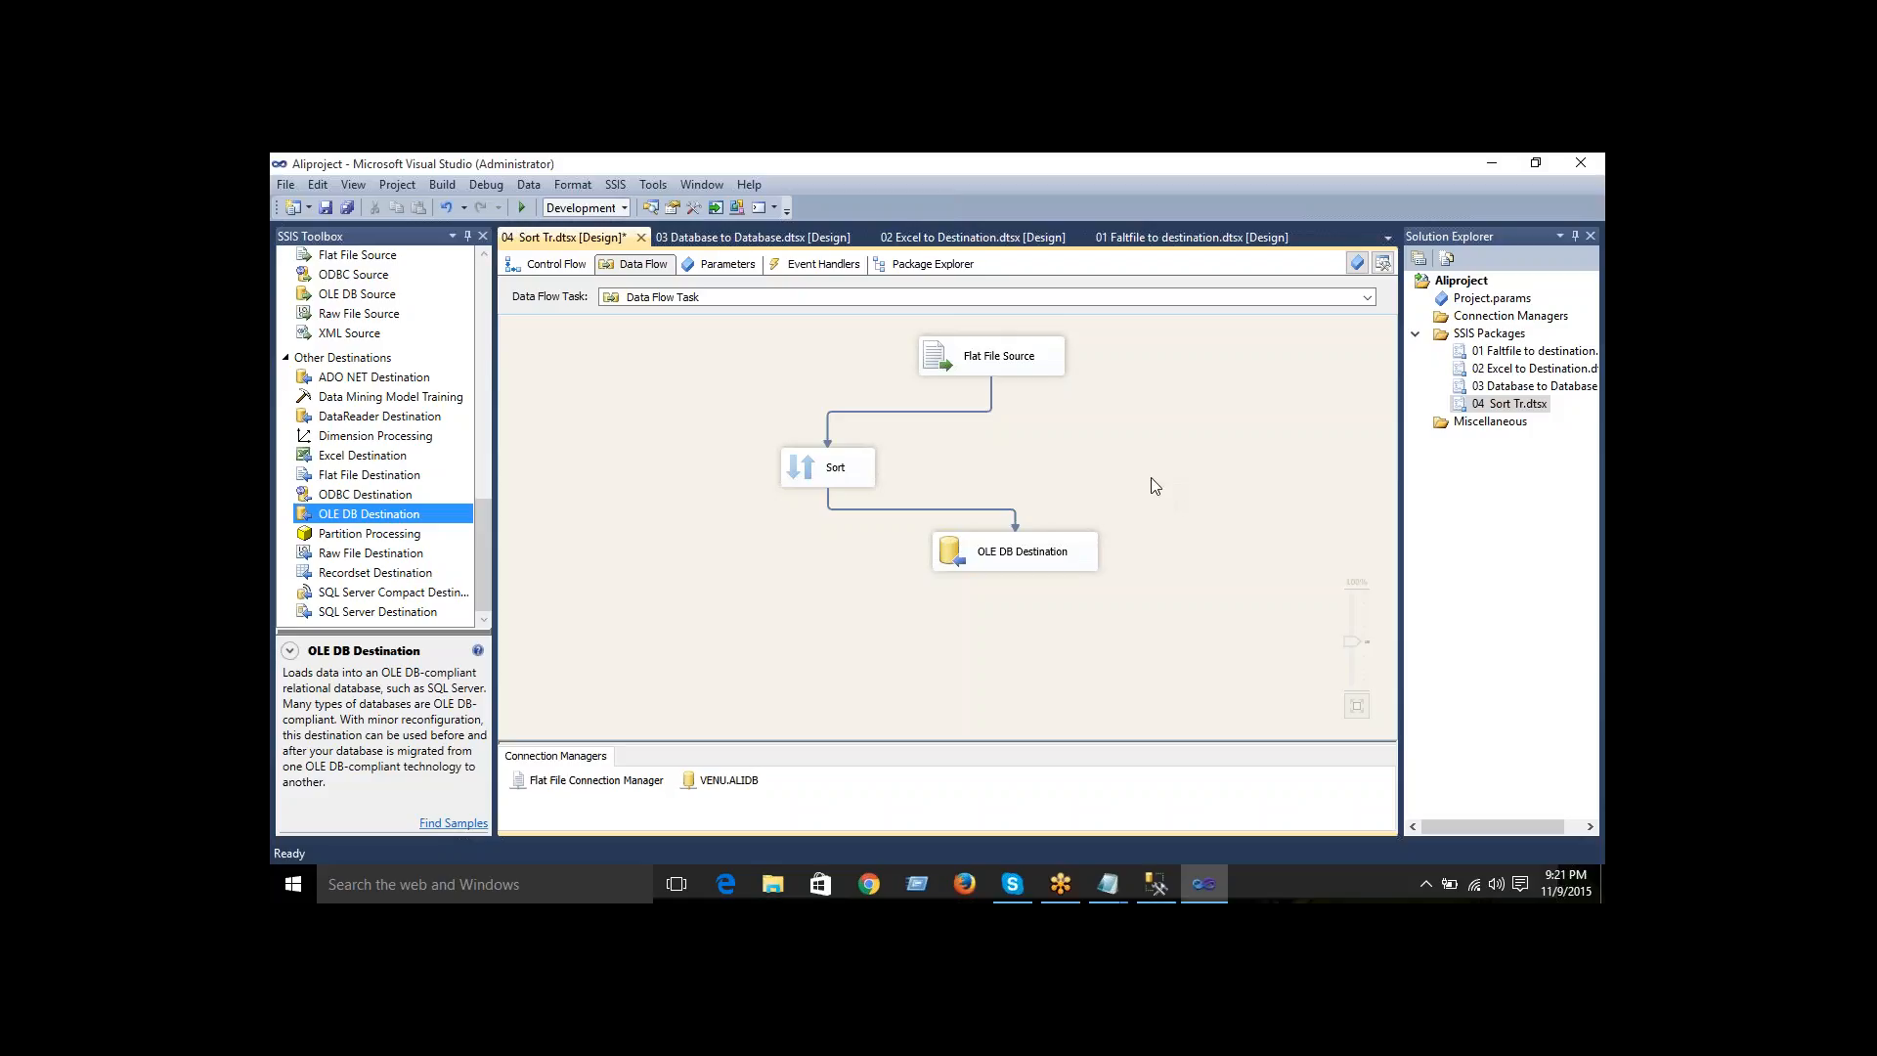
click(961, 368)
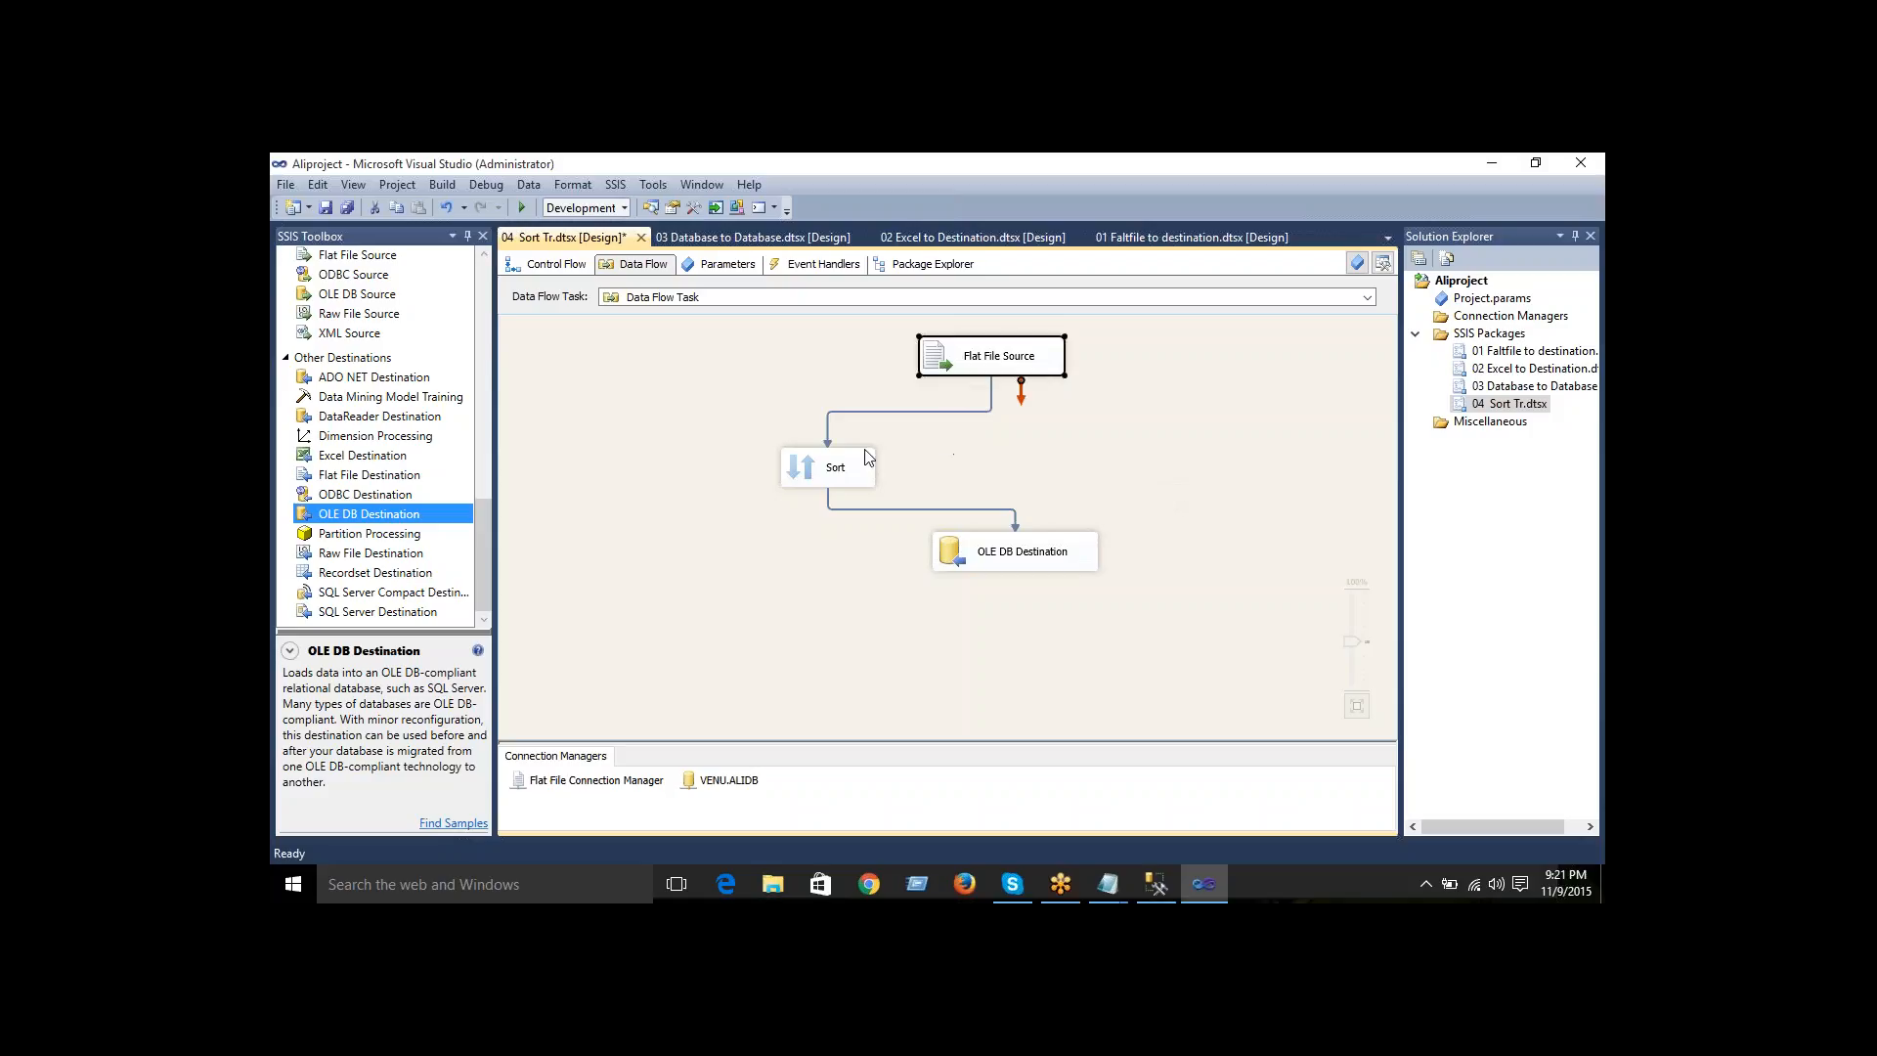
click(824, 472)
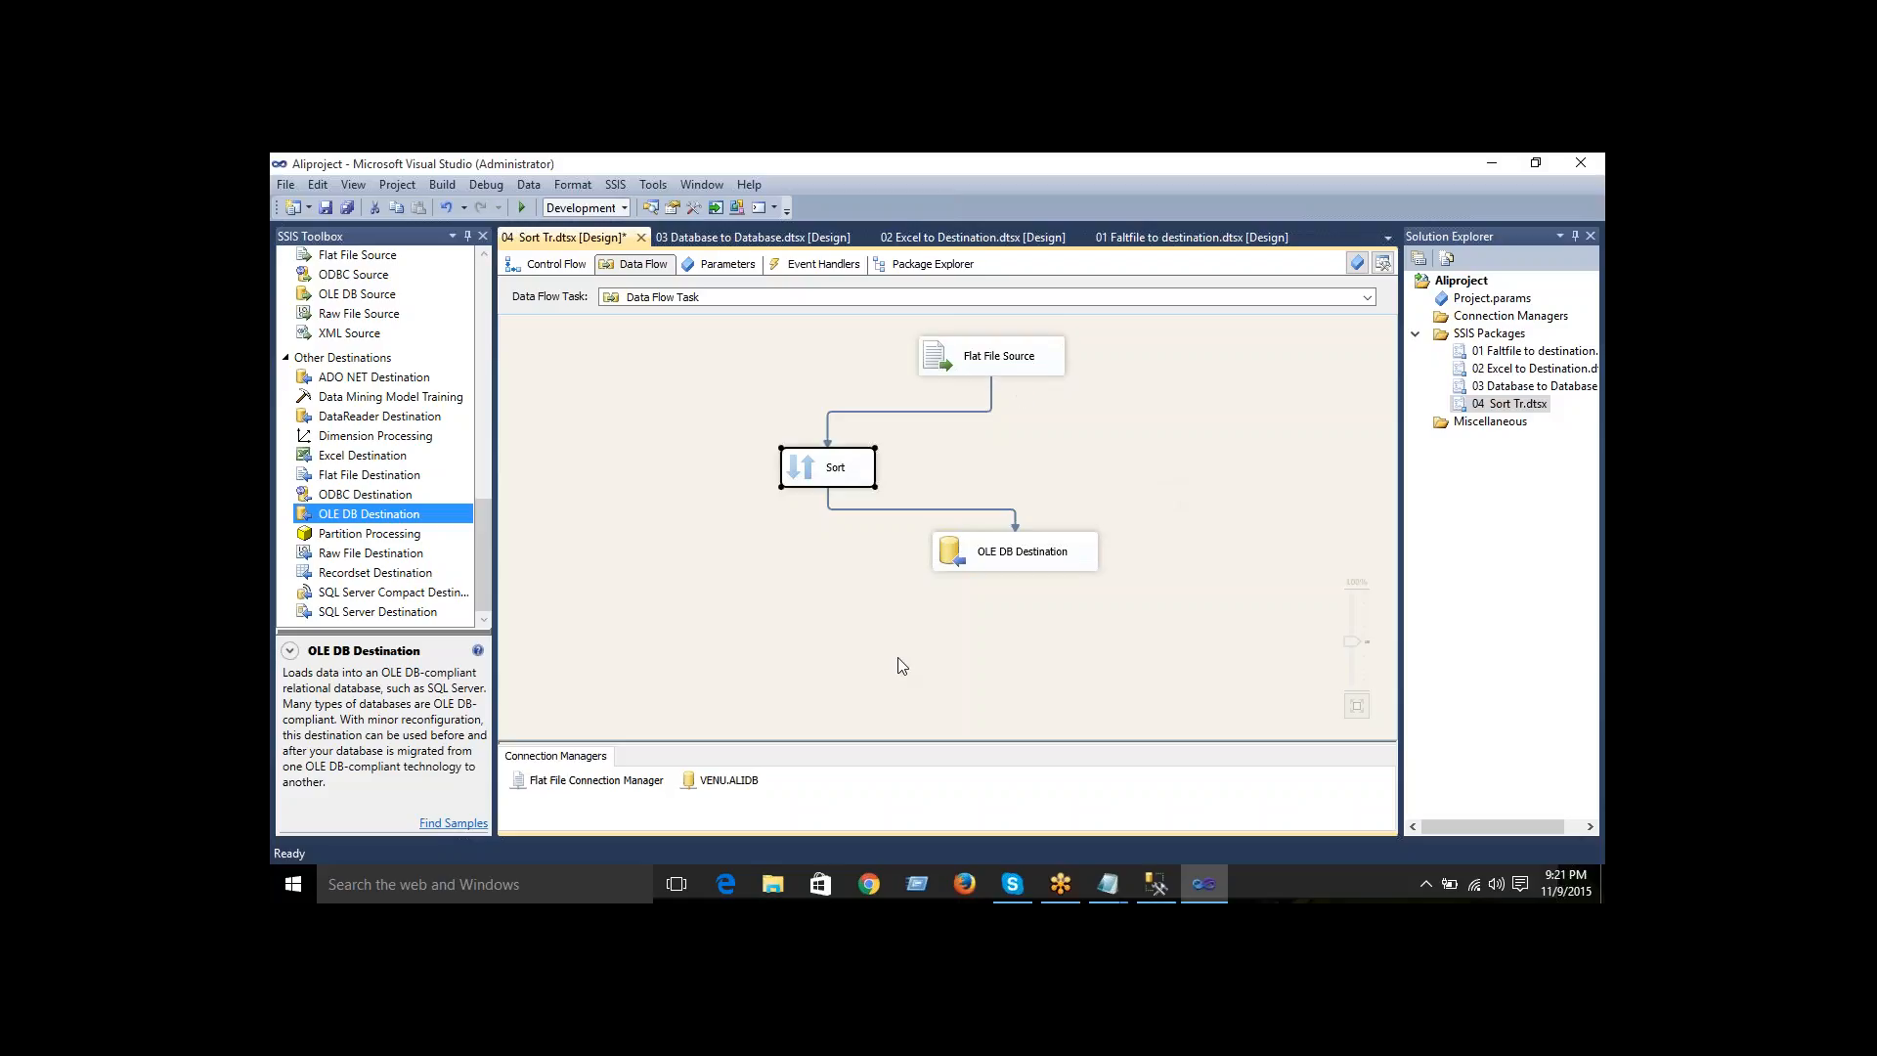
click(1029, 566)
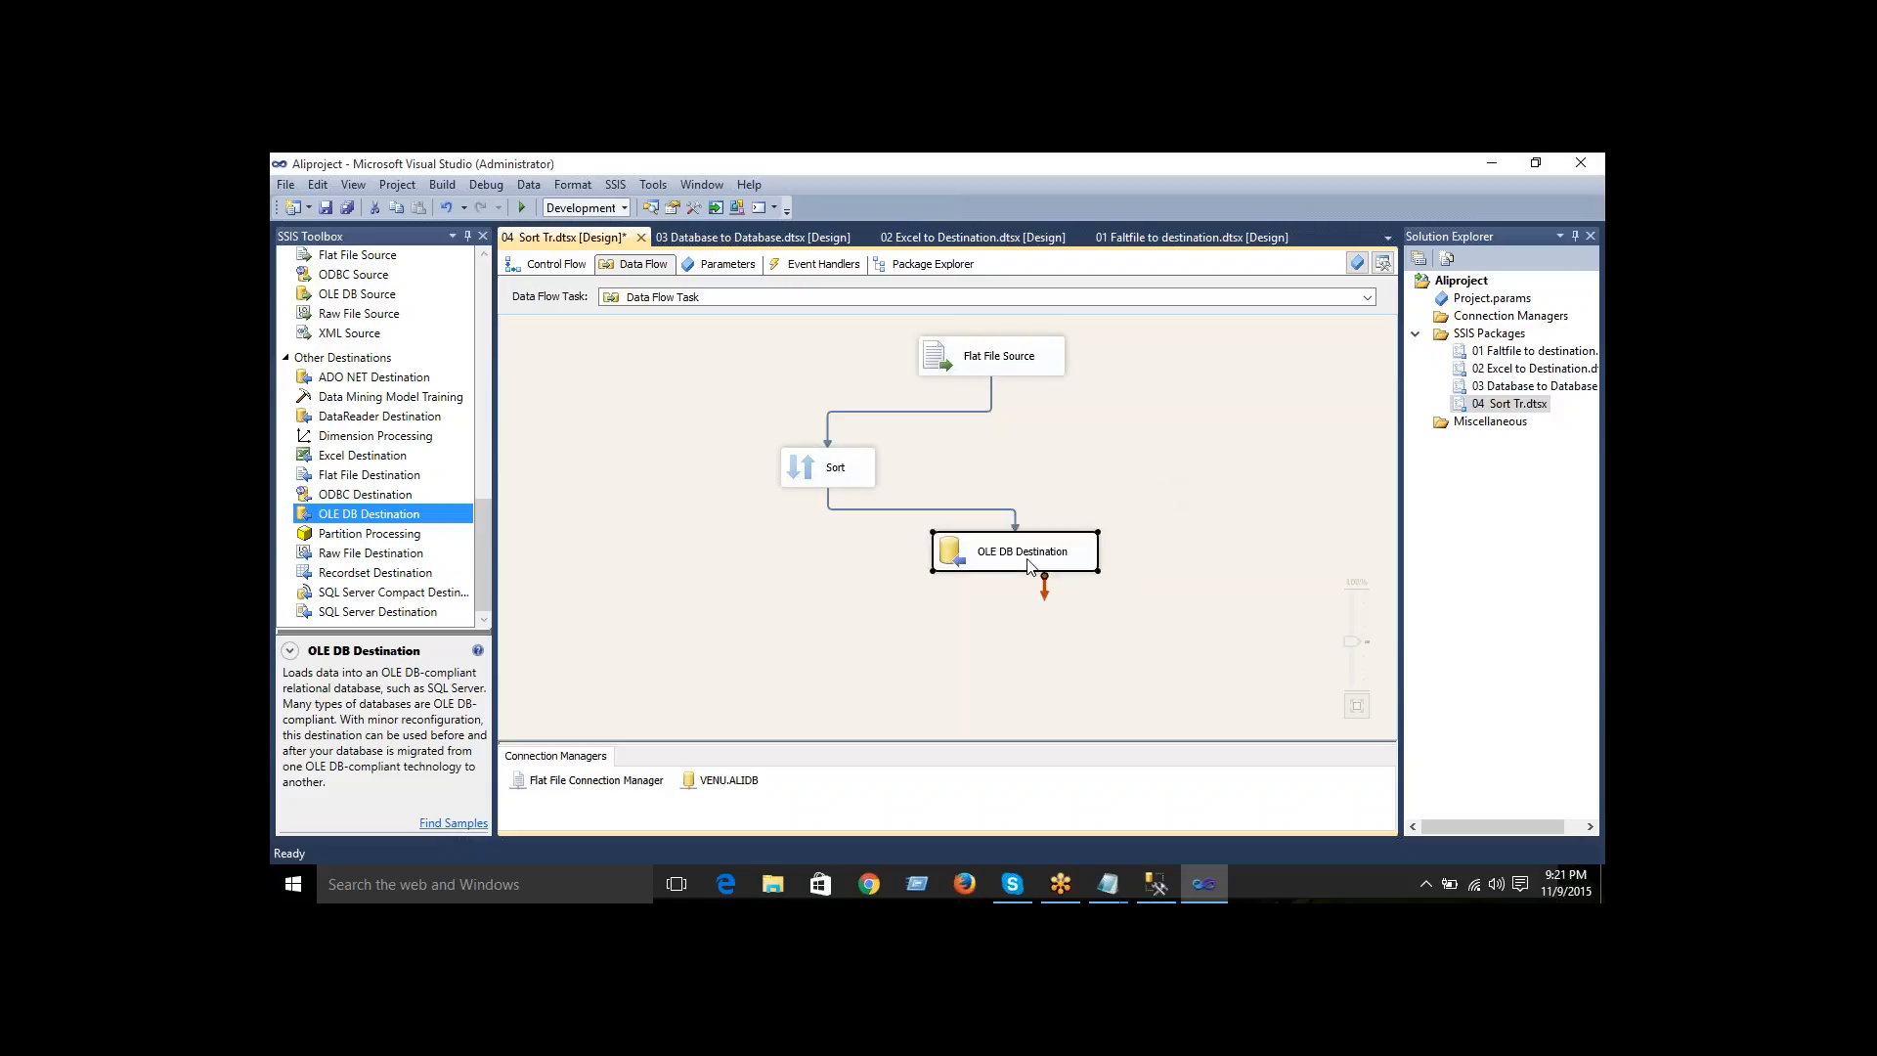
click(818, 467)
click(1027, 363)
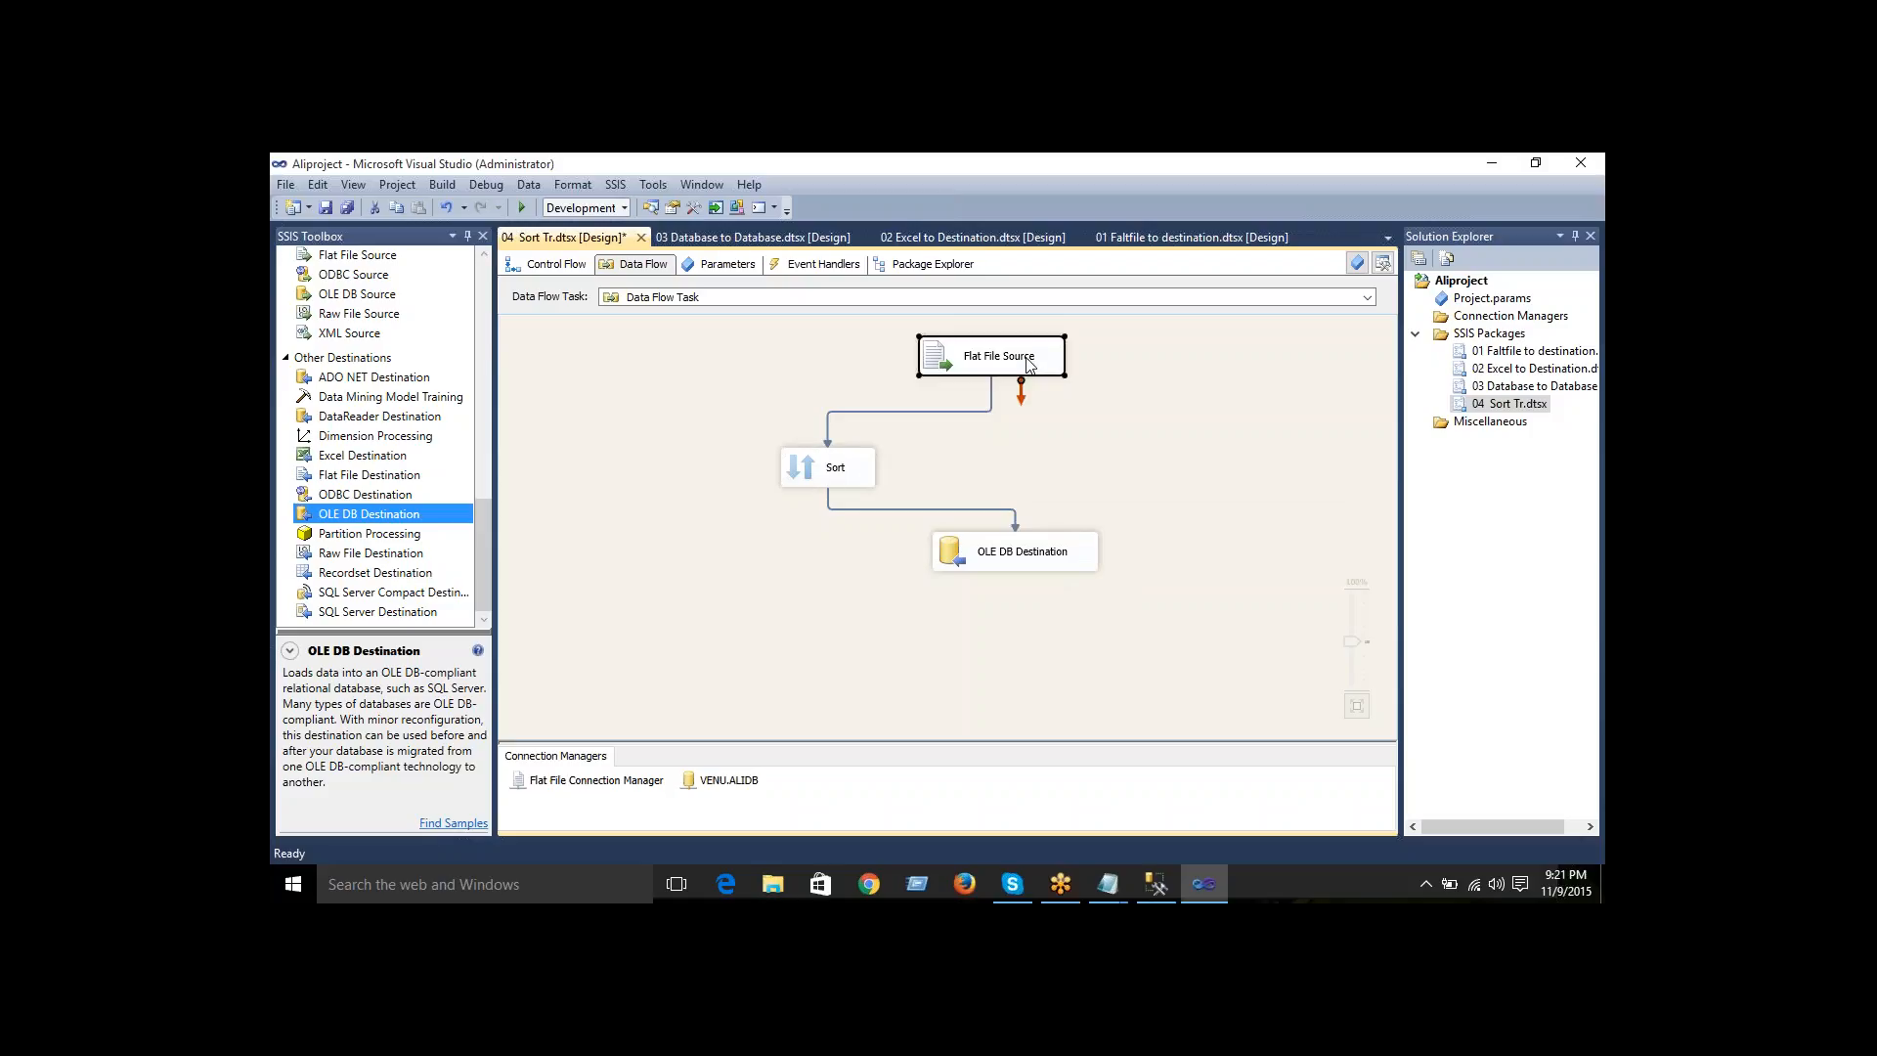
click(812, 462)
click(1062, 624)
- Save the 04 Sort Tr.dtsx package and run it in debug mode, following the data flow components' execution
right_click(1481, 409)
click(1379, 444)
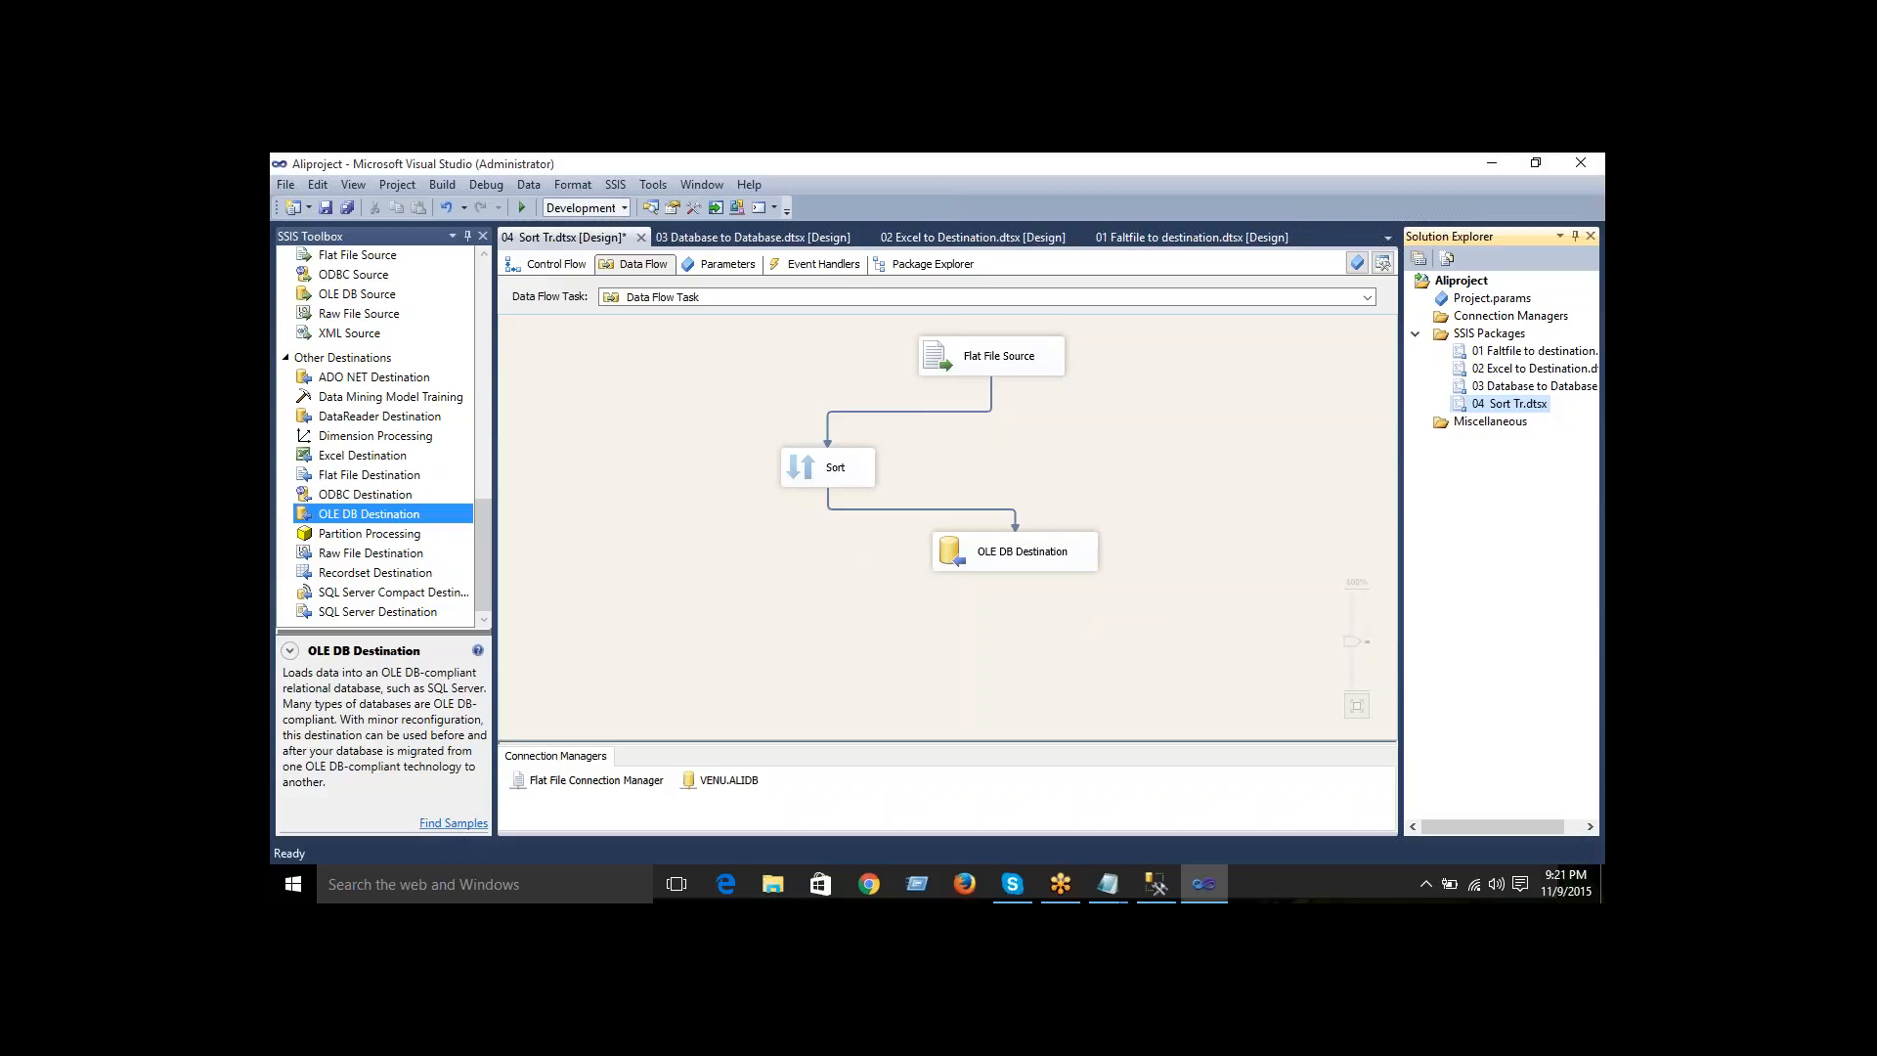
key(ctrl+s)
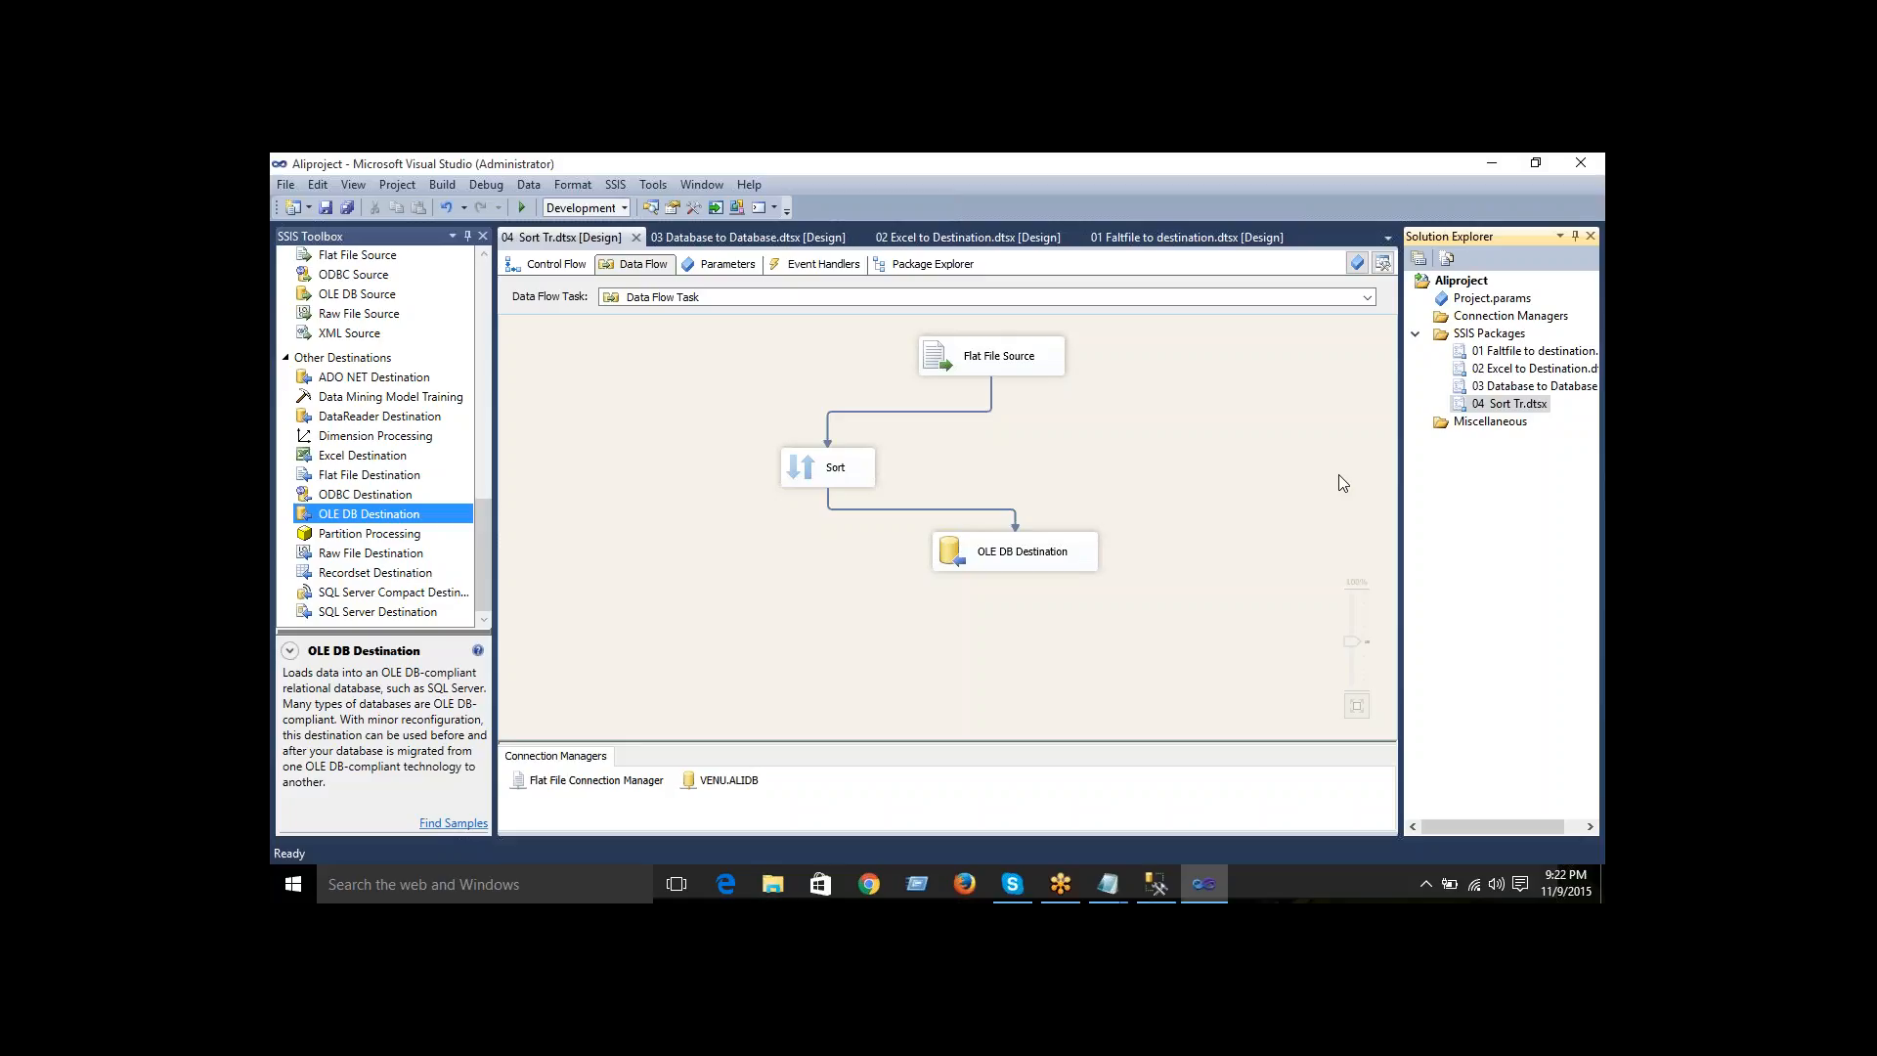
key(F5)
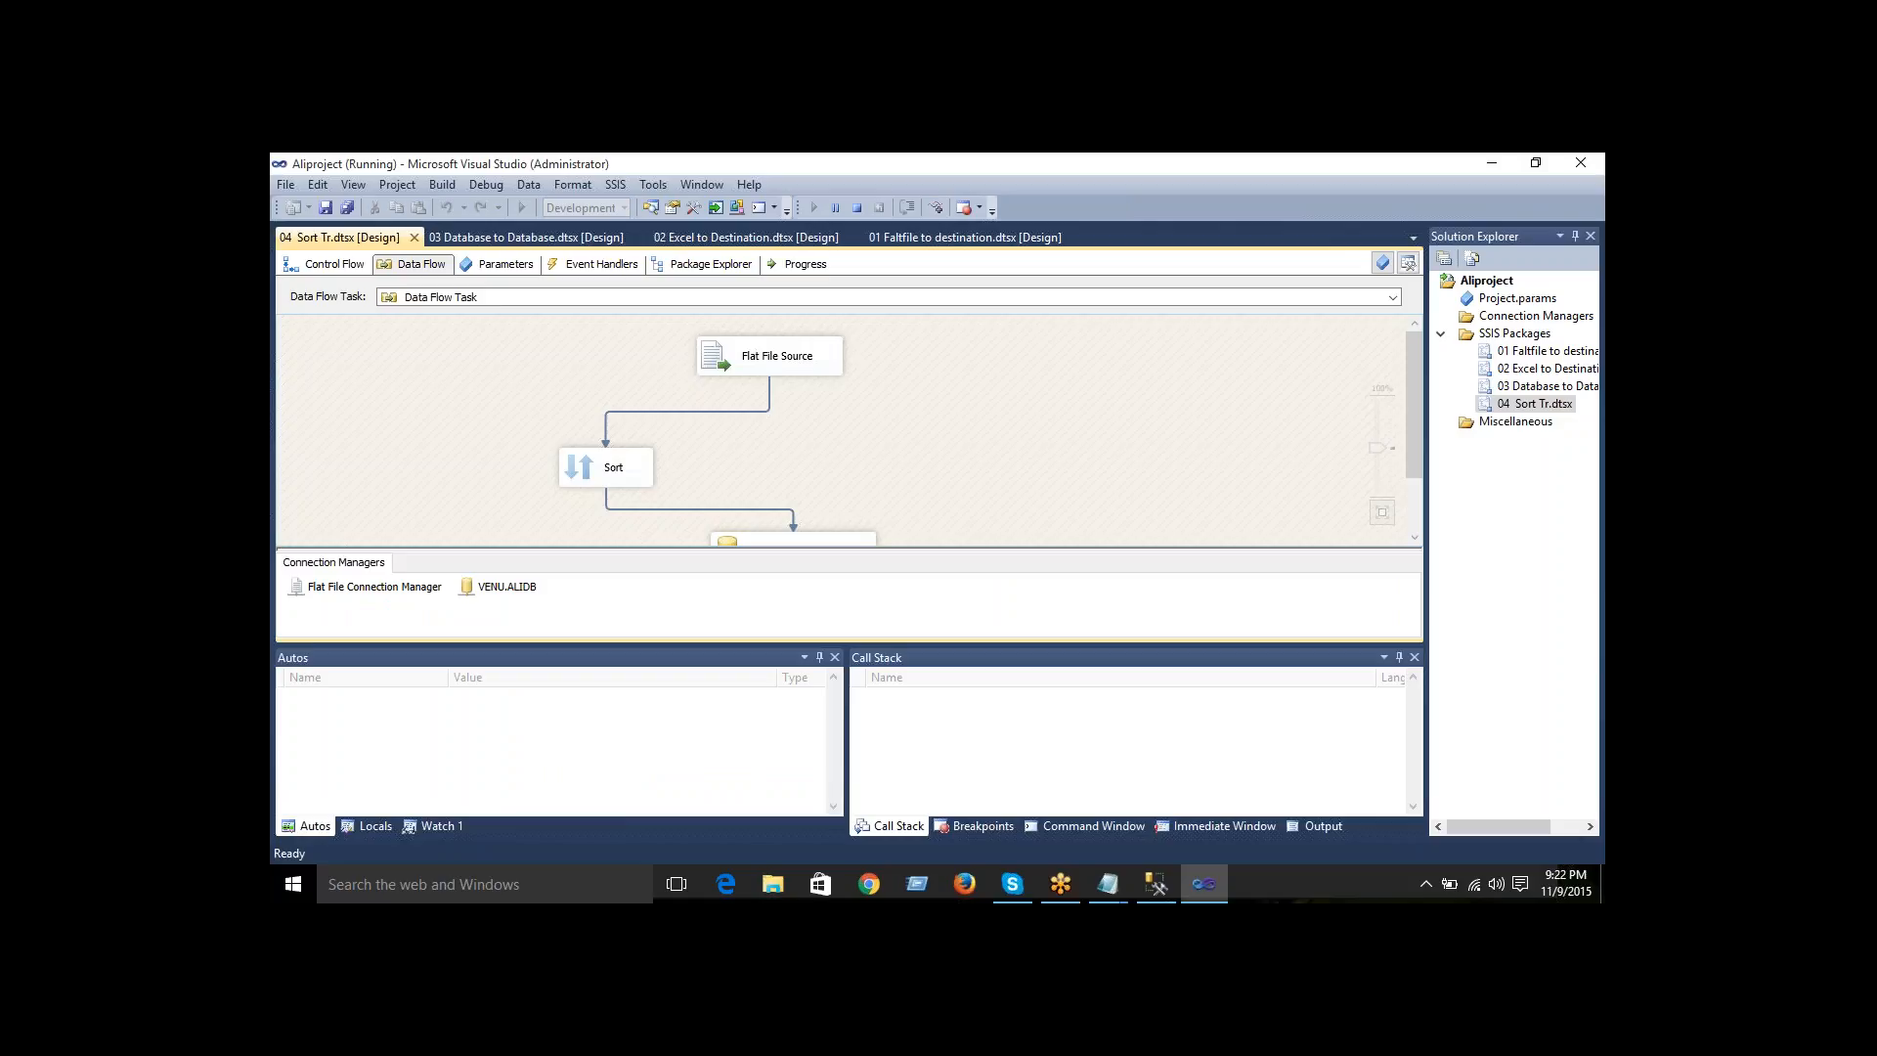
scroll(1235, 460, down, 1)
scroll(1235, 460, up, 1)
scroll(1234, 468, down, 1)
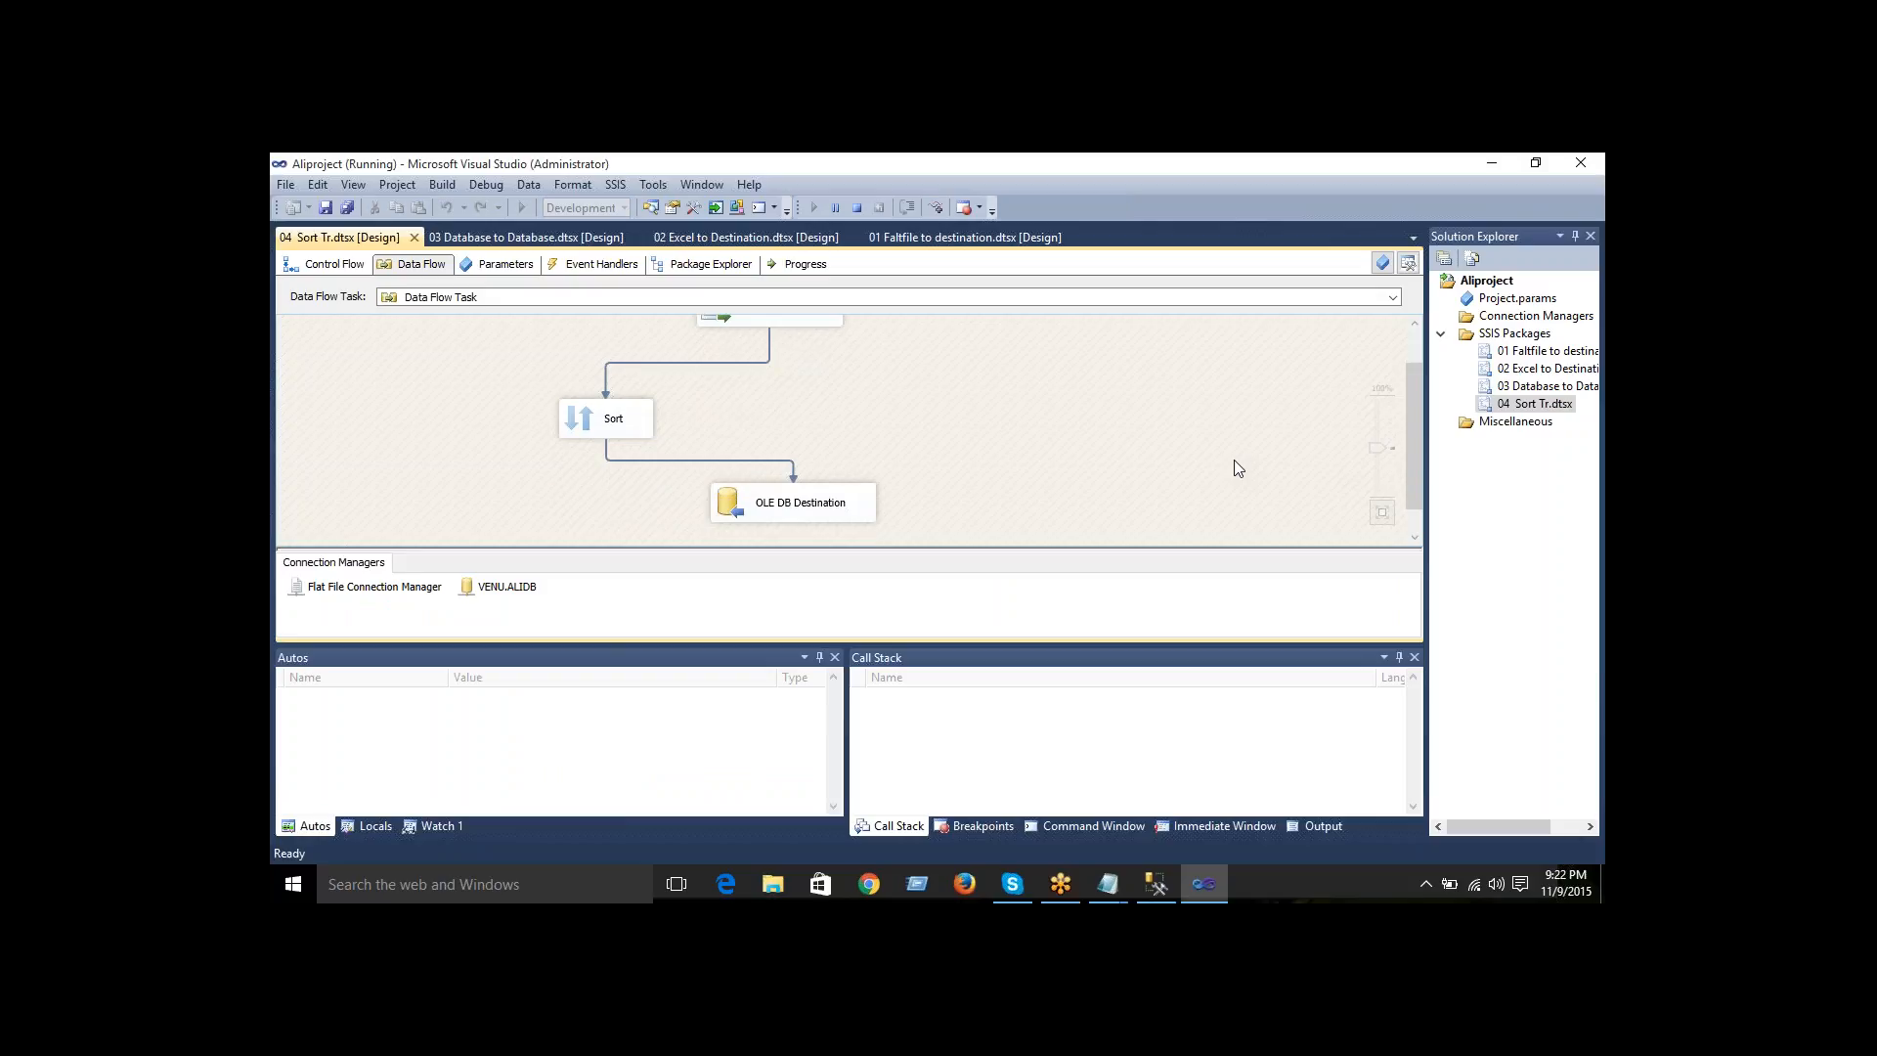
drag(1416, 439, 1419, 414)
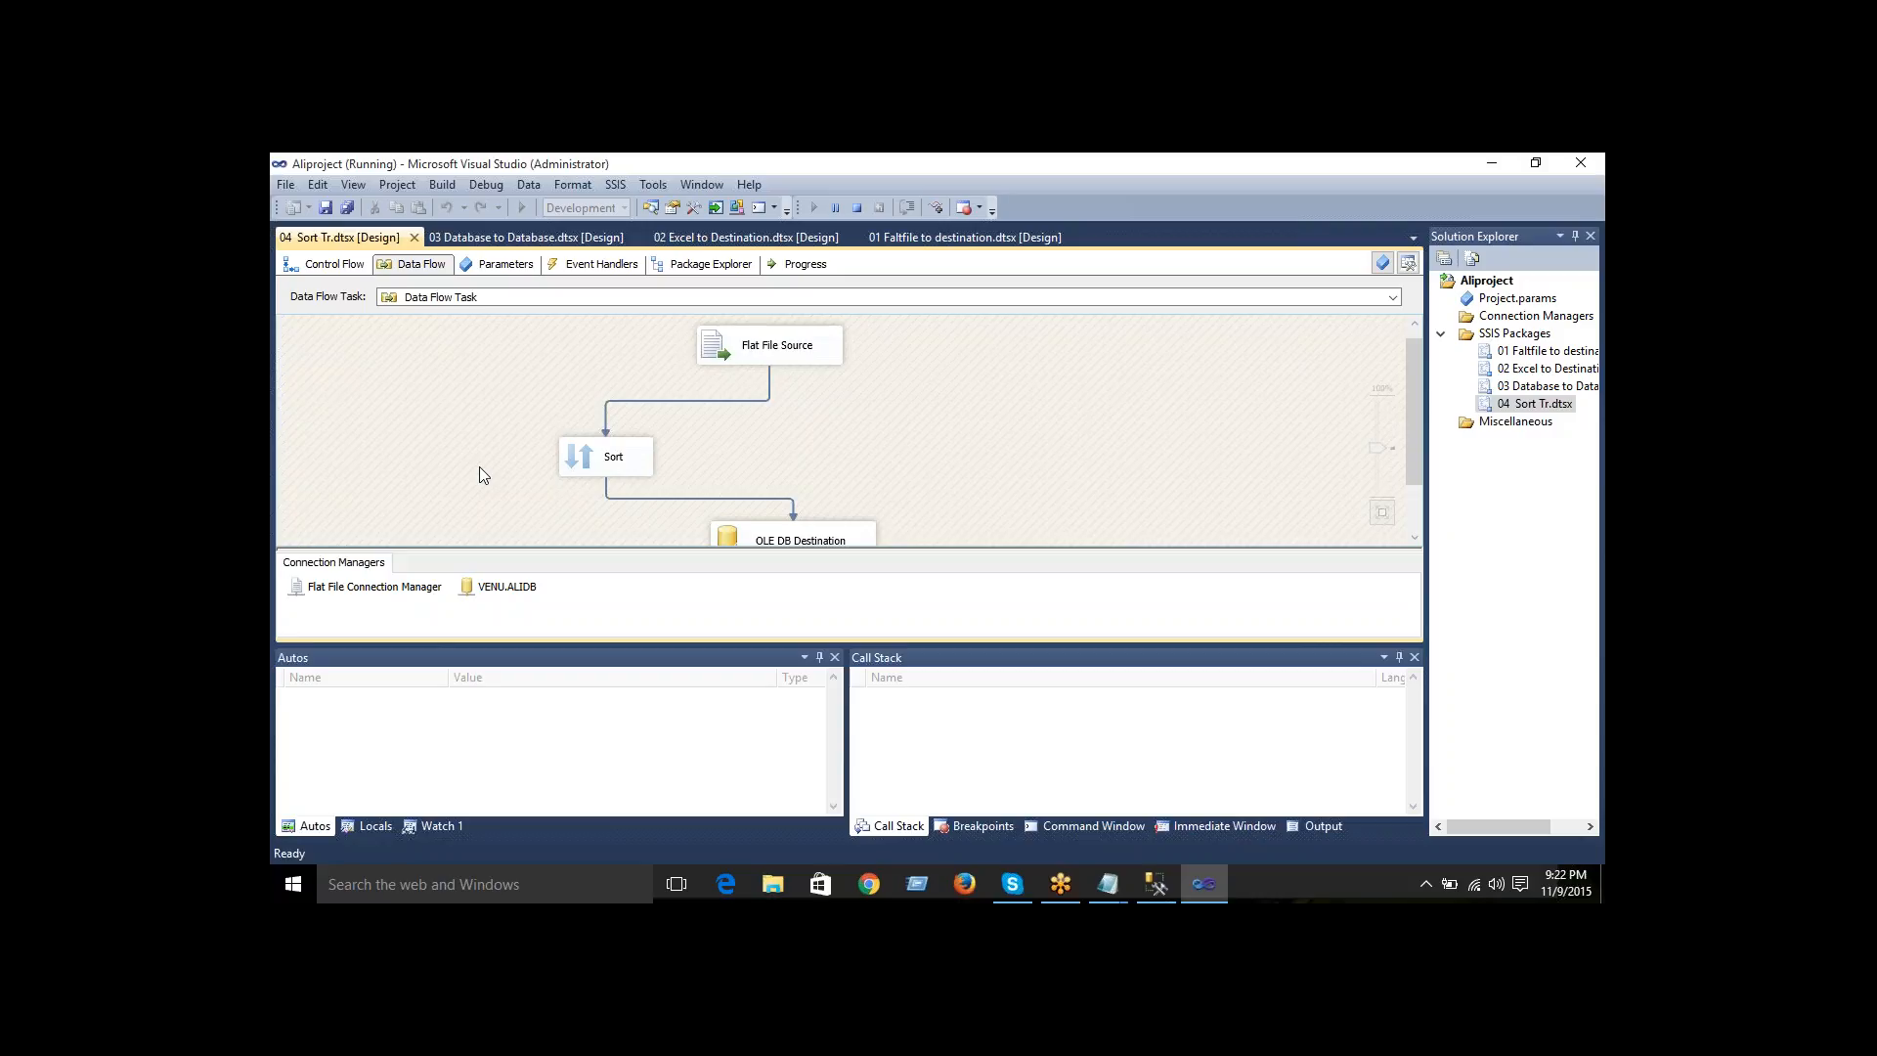
click(737, 347)
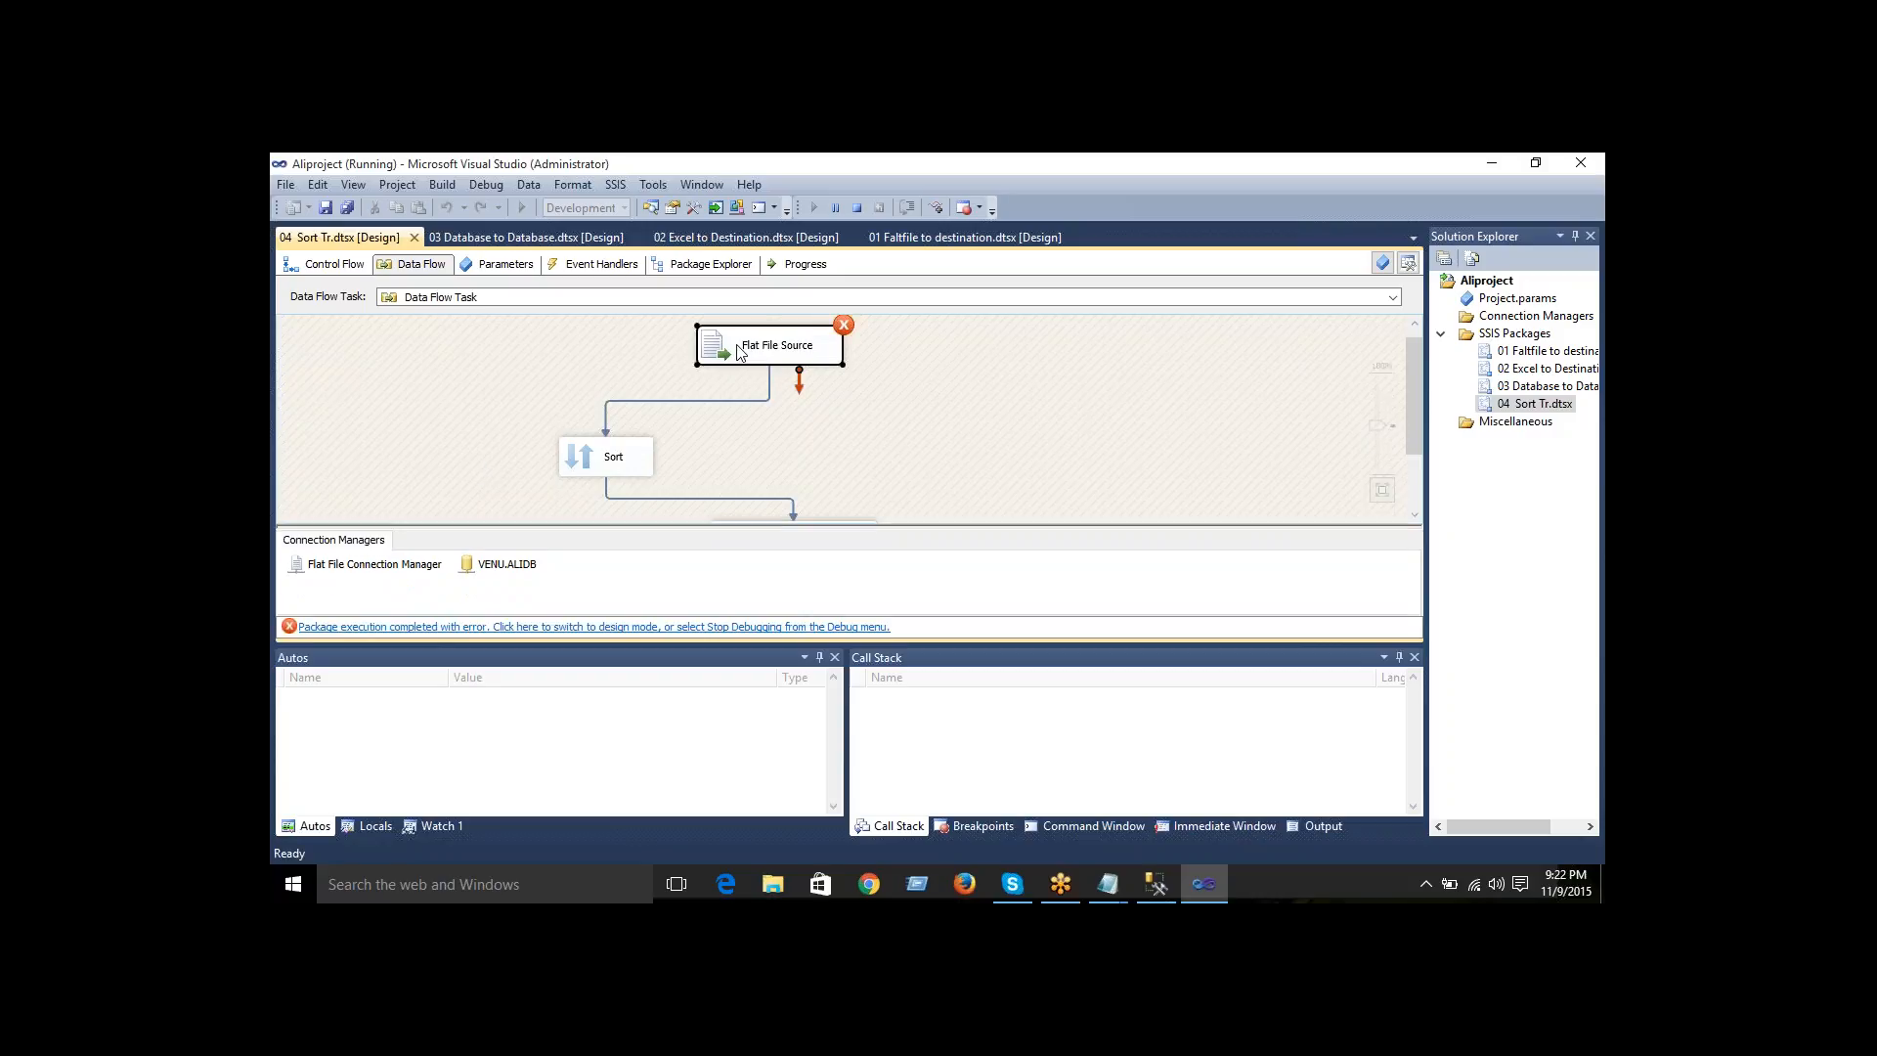
- Examine the execution progress log for the Flat File Source and pipeline errors, and return the package to design mode
click(802, 264)
scroll(831, 391, down, 5)
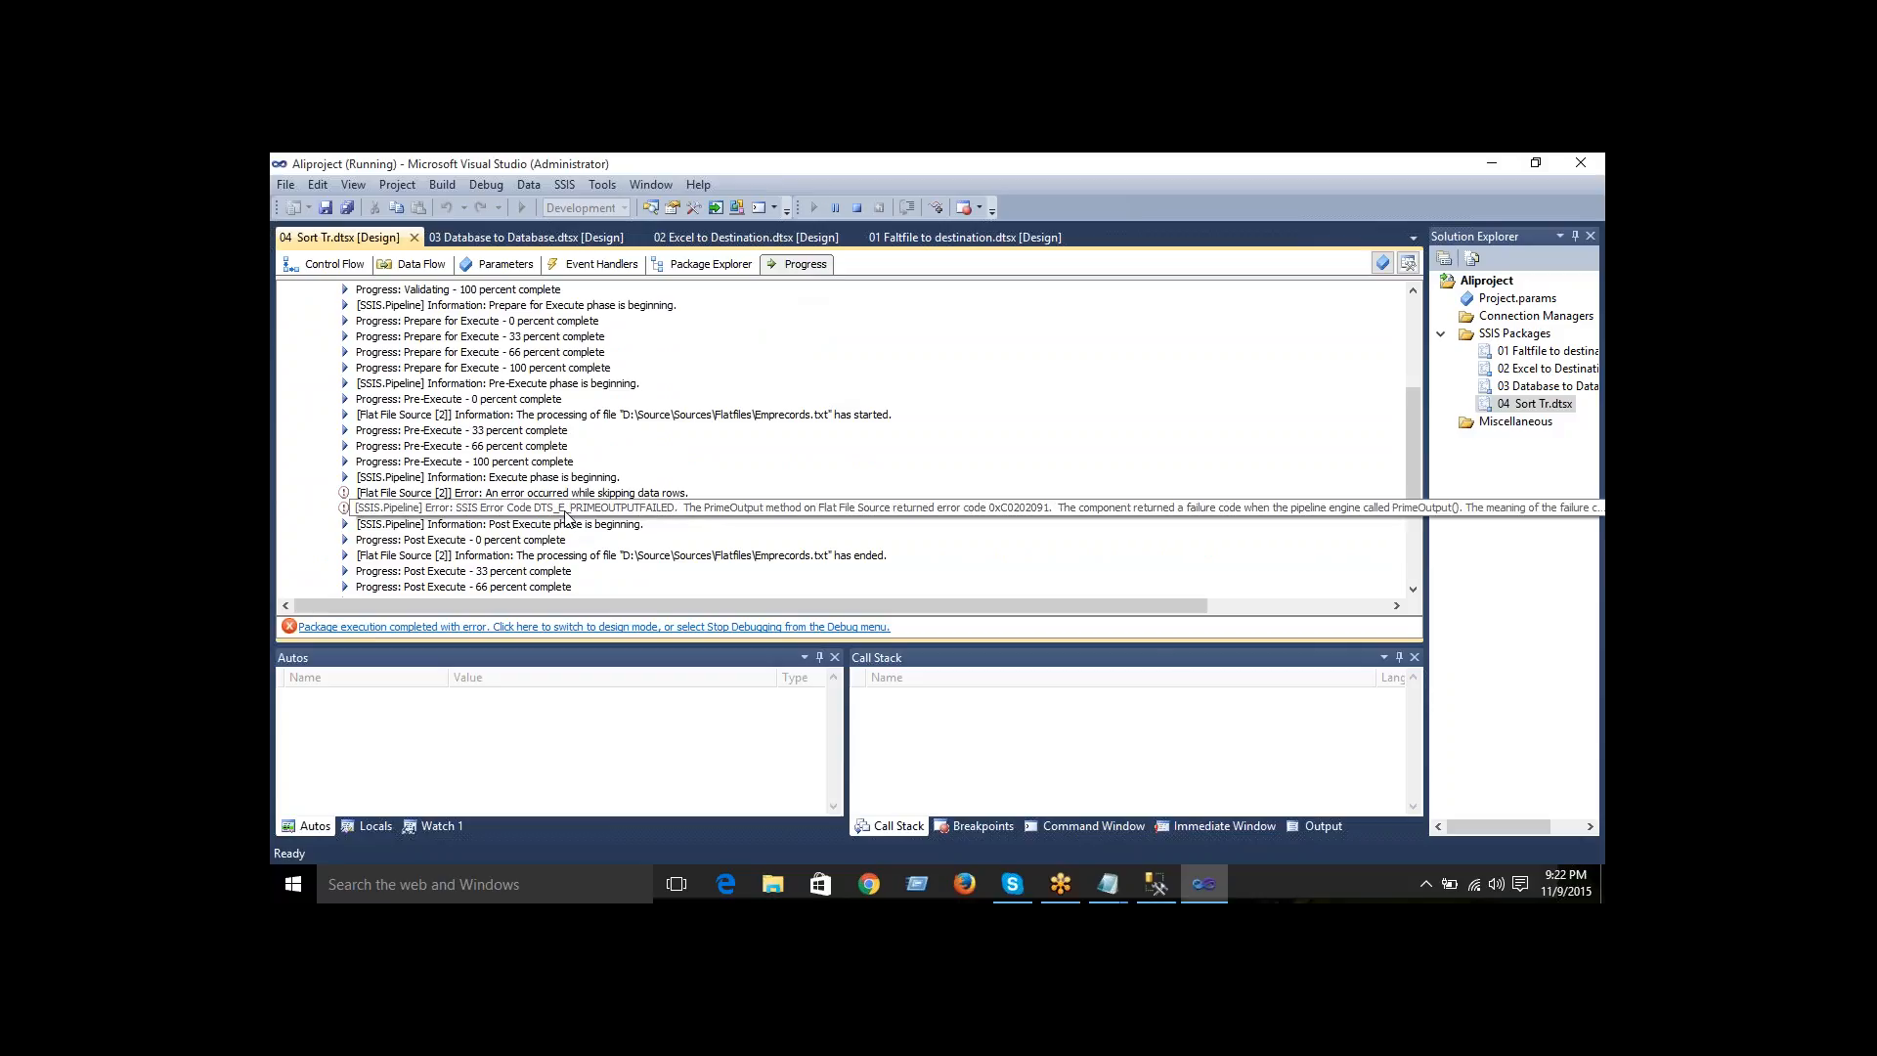
click(571, 500)
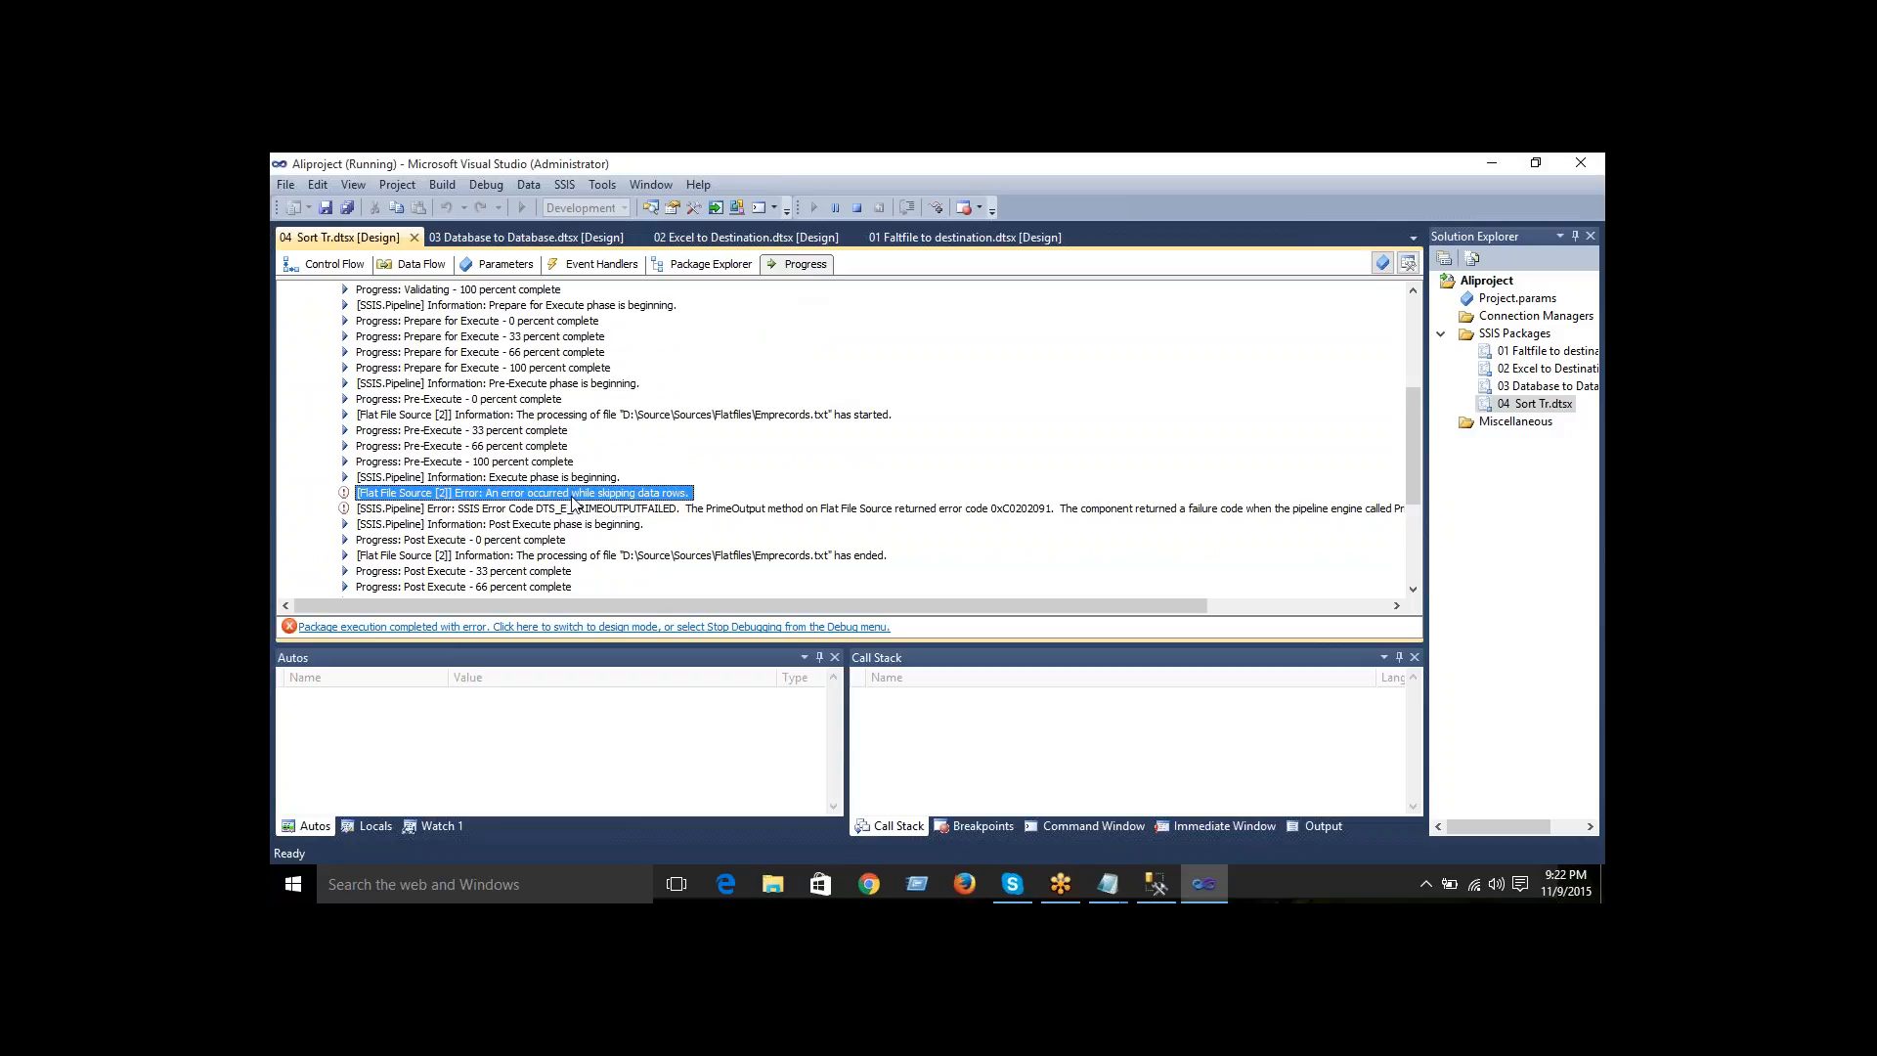
scroll(574, 503, down, 5)
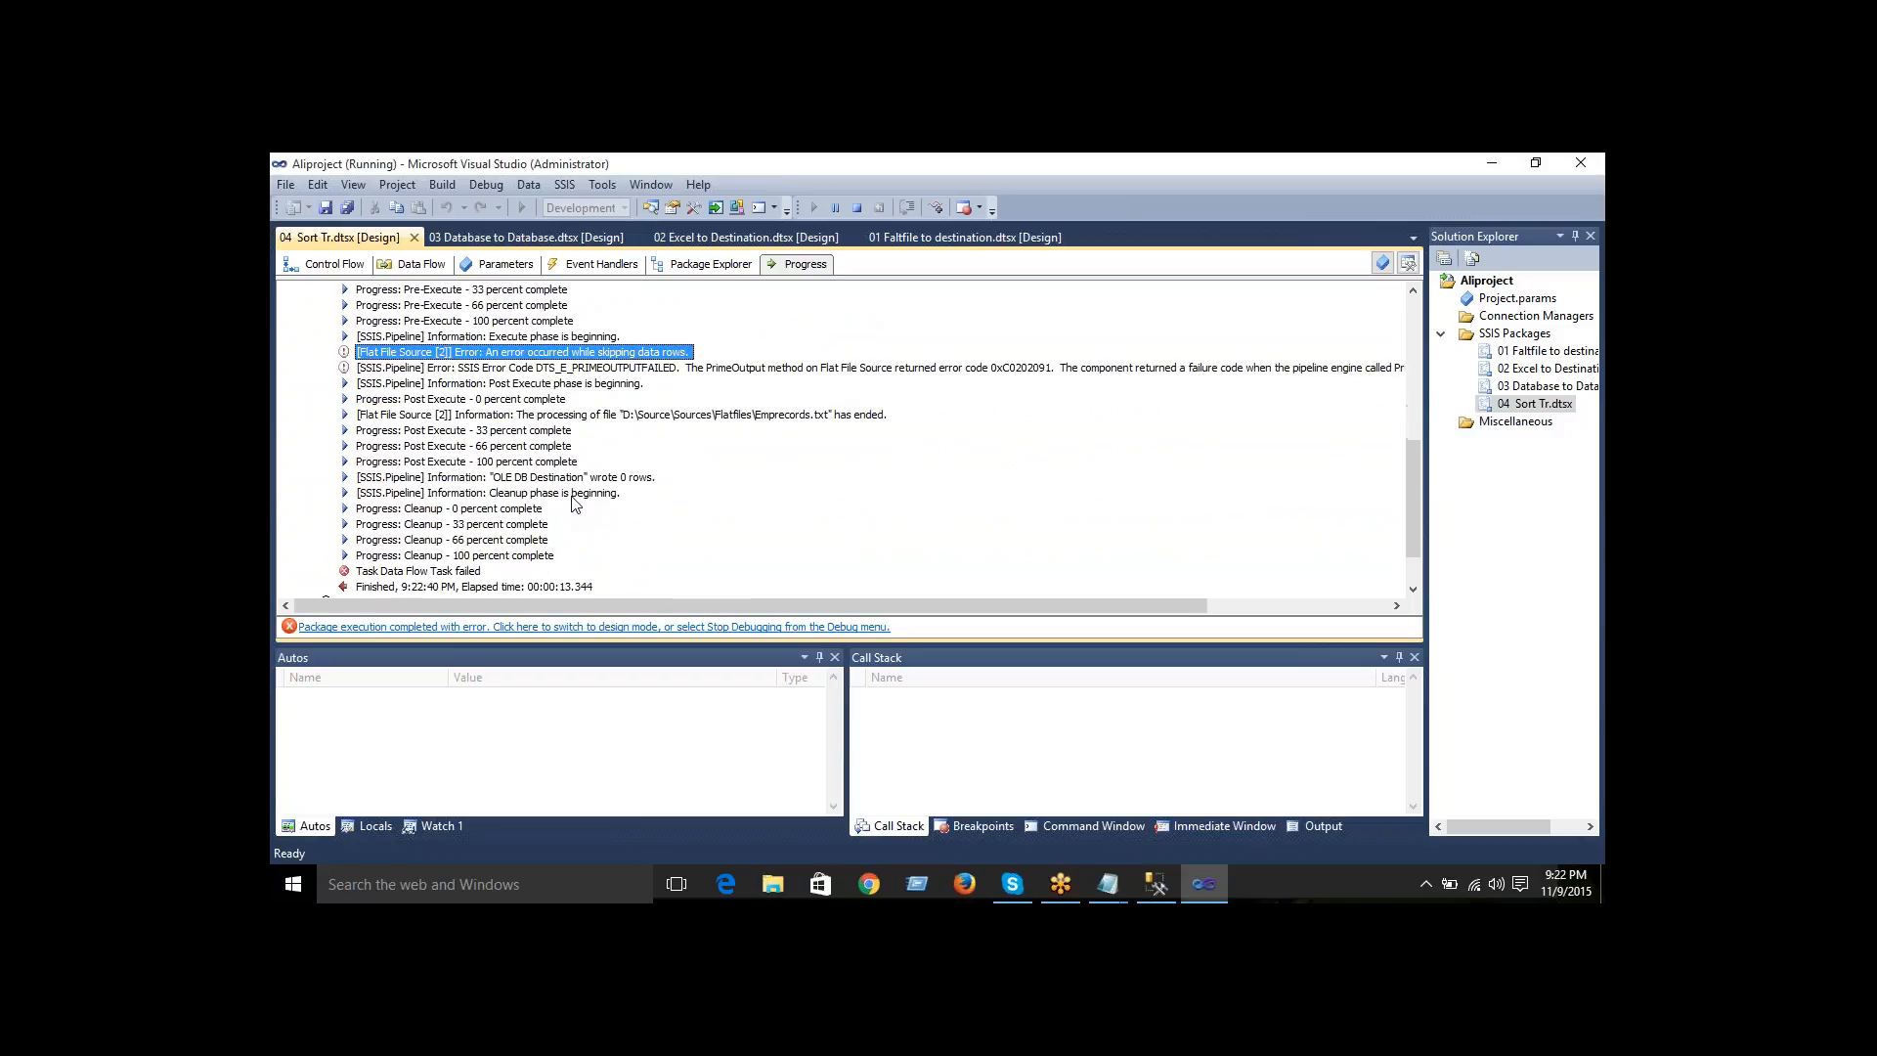
click(563, 627)
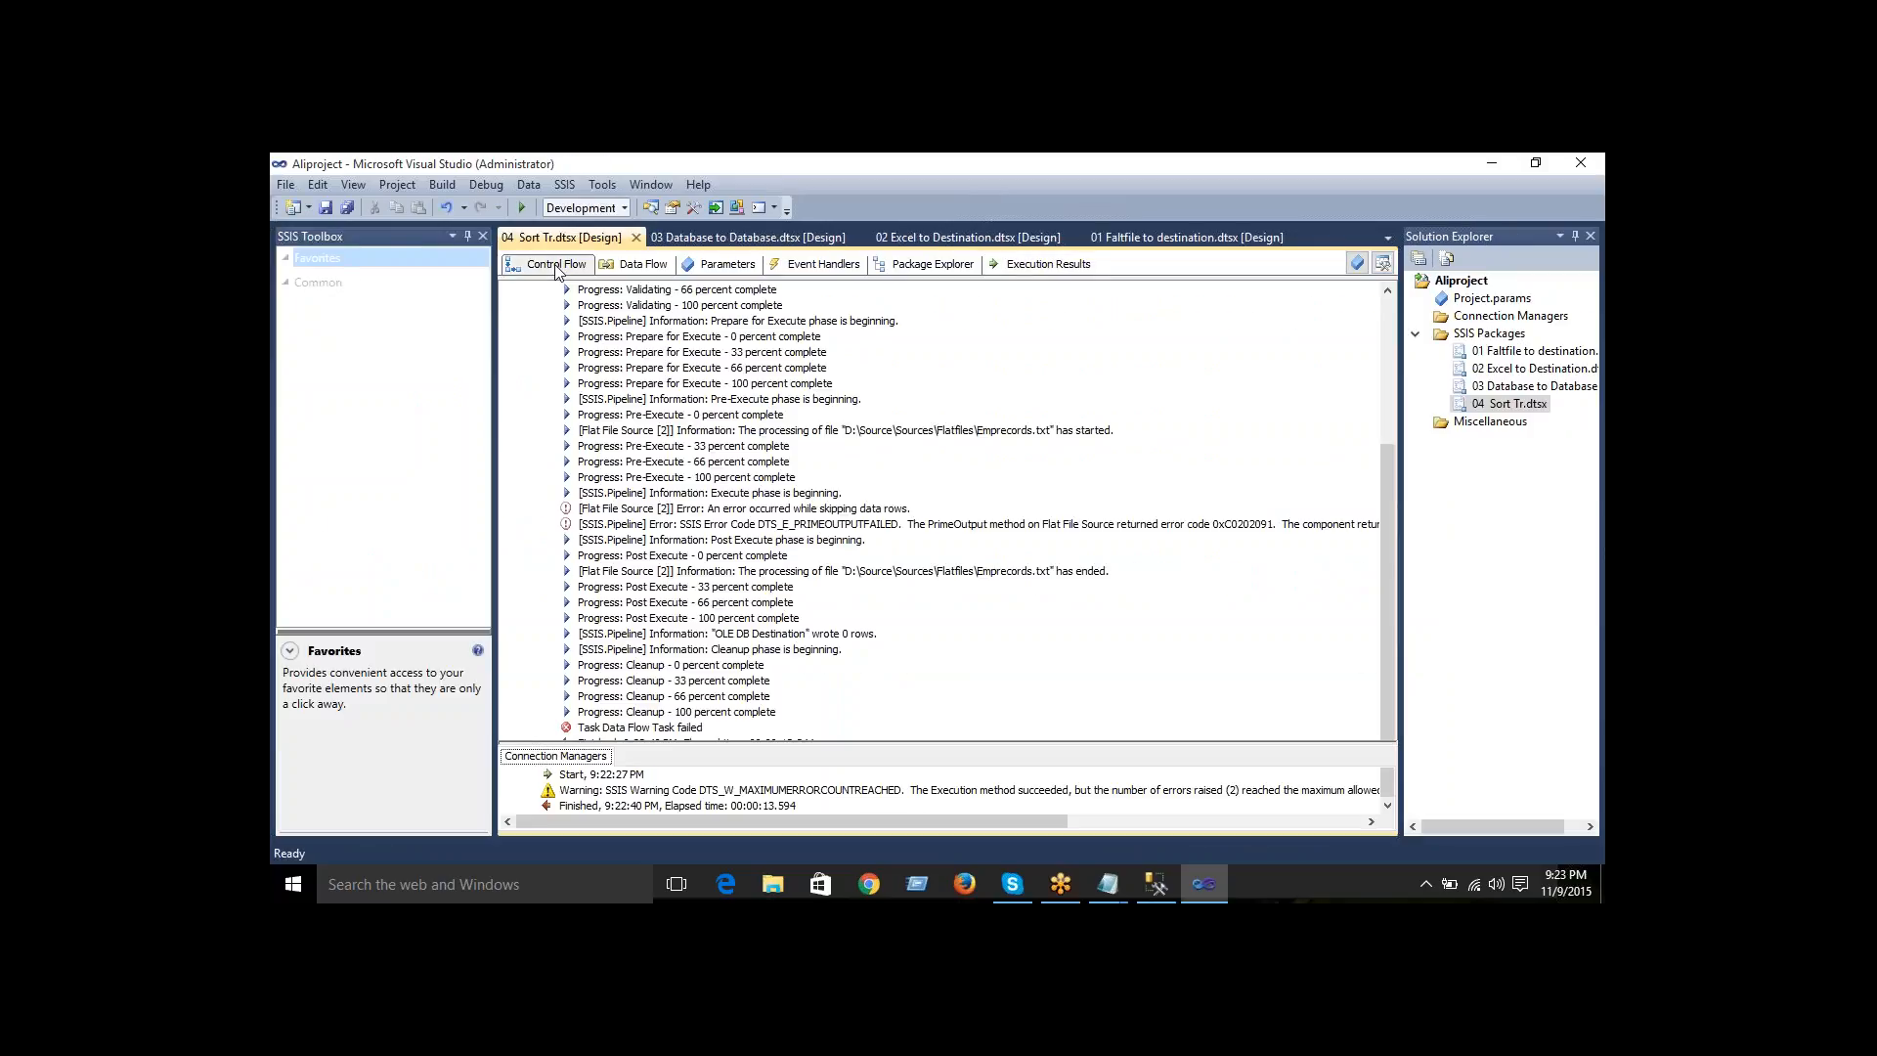
- Preview the Flat File Source's sample data across all columns in its editor and close the preview
double_click(828, 461)
double_click(947, 370)
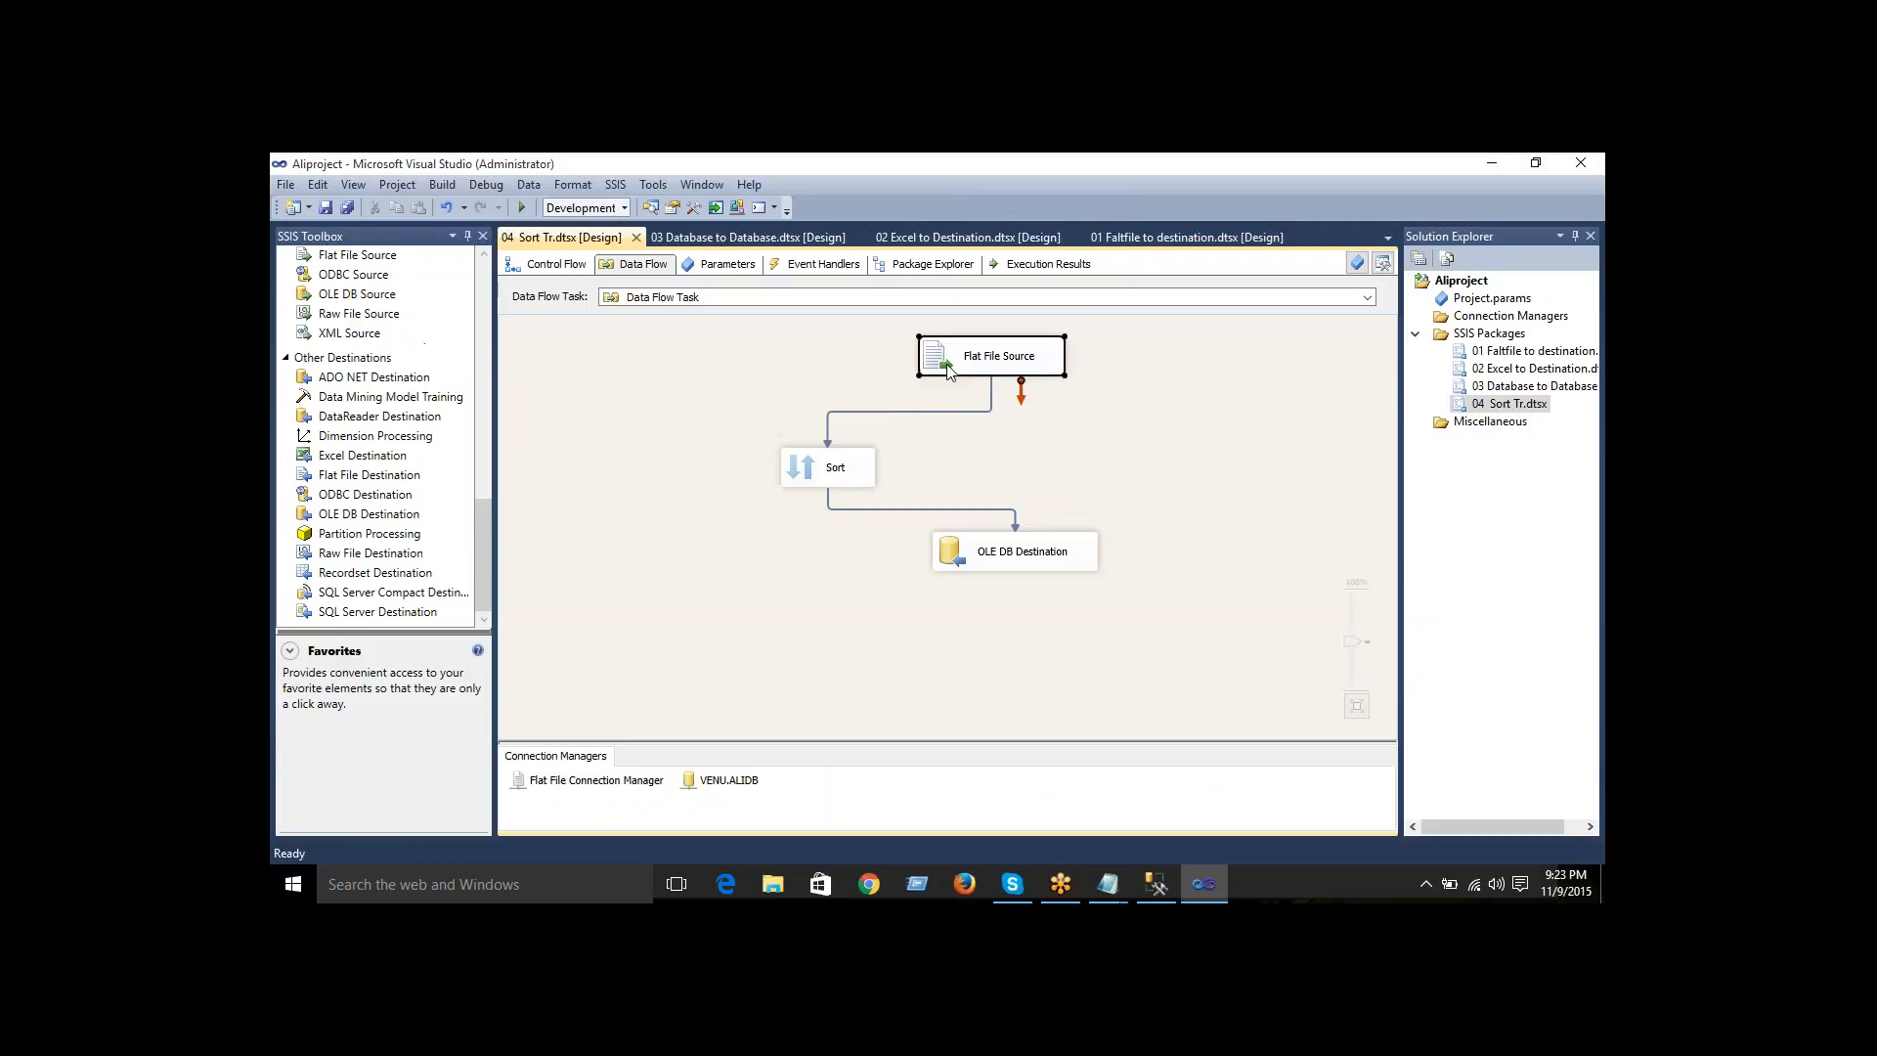
click(783, 421)
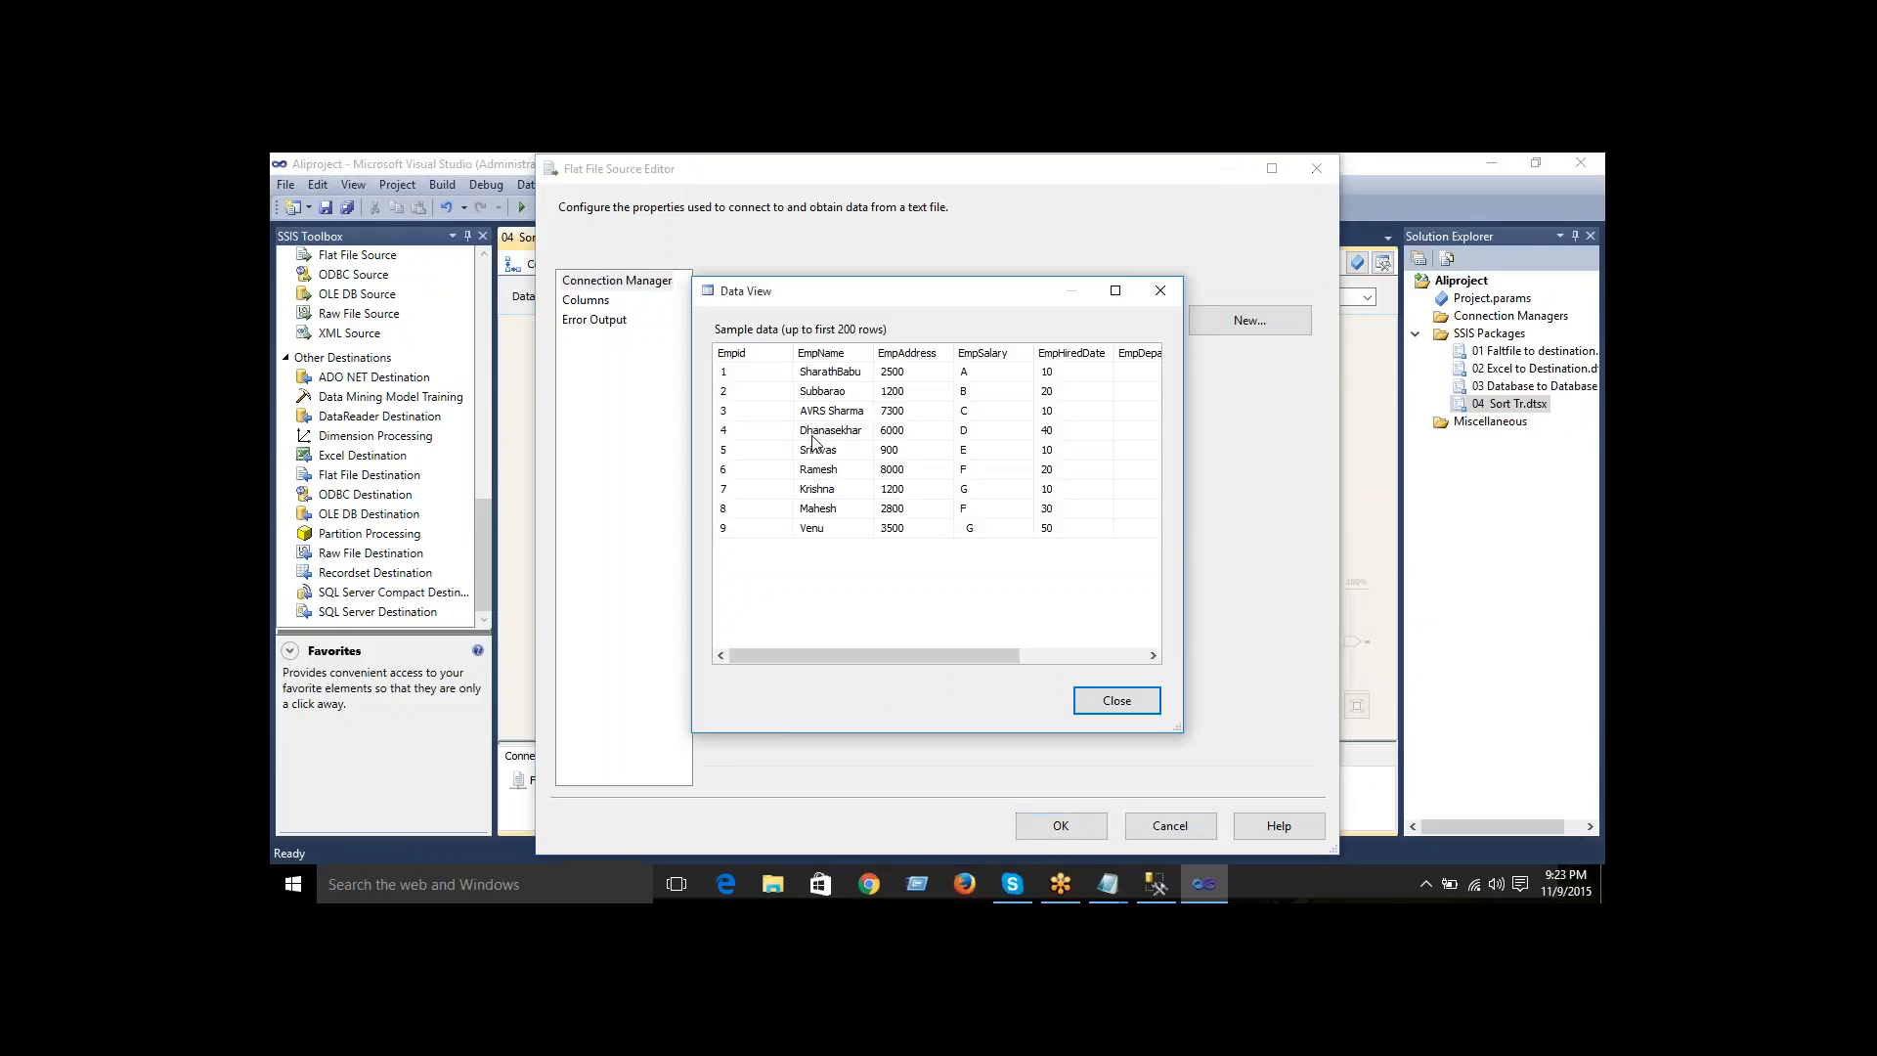
drag(949, 659, 1060, 646)
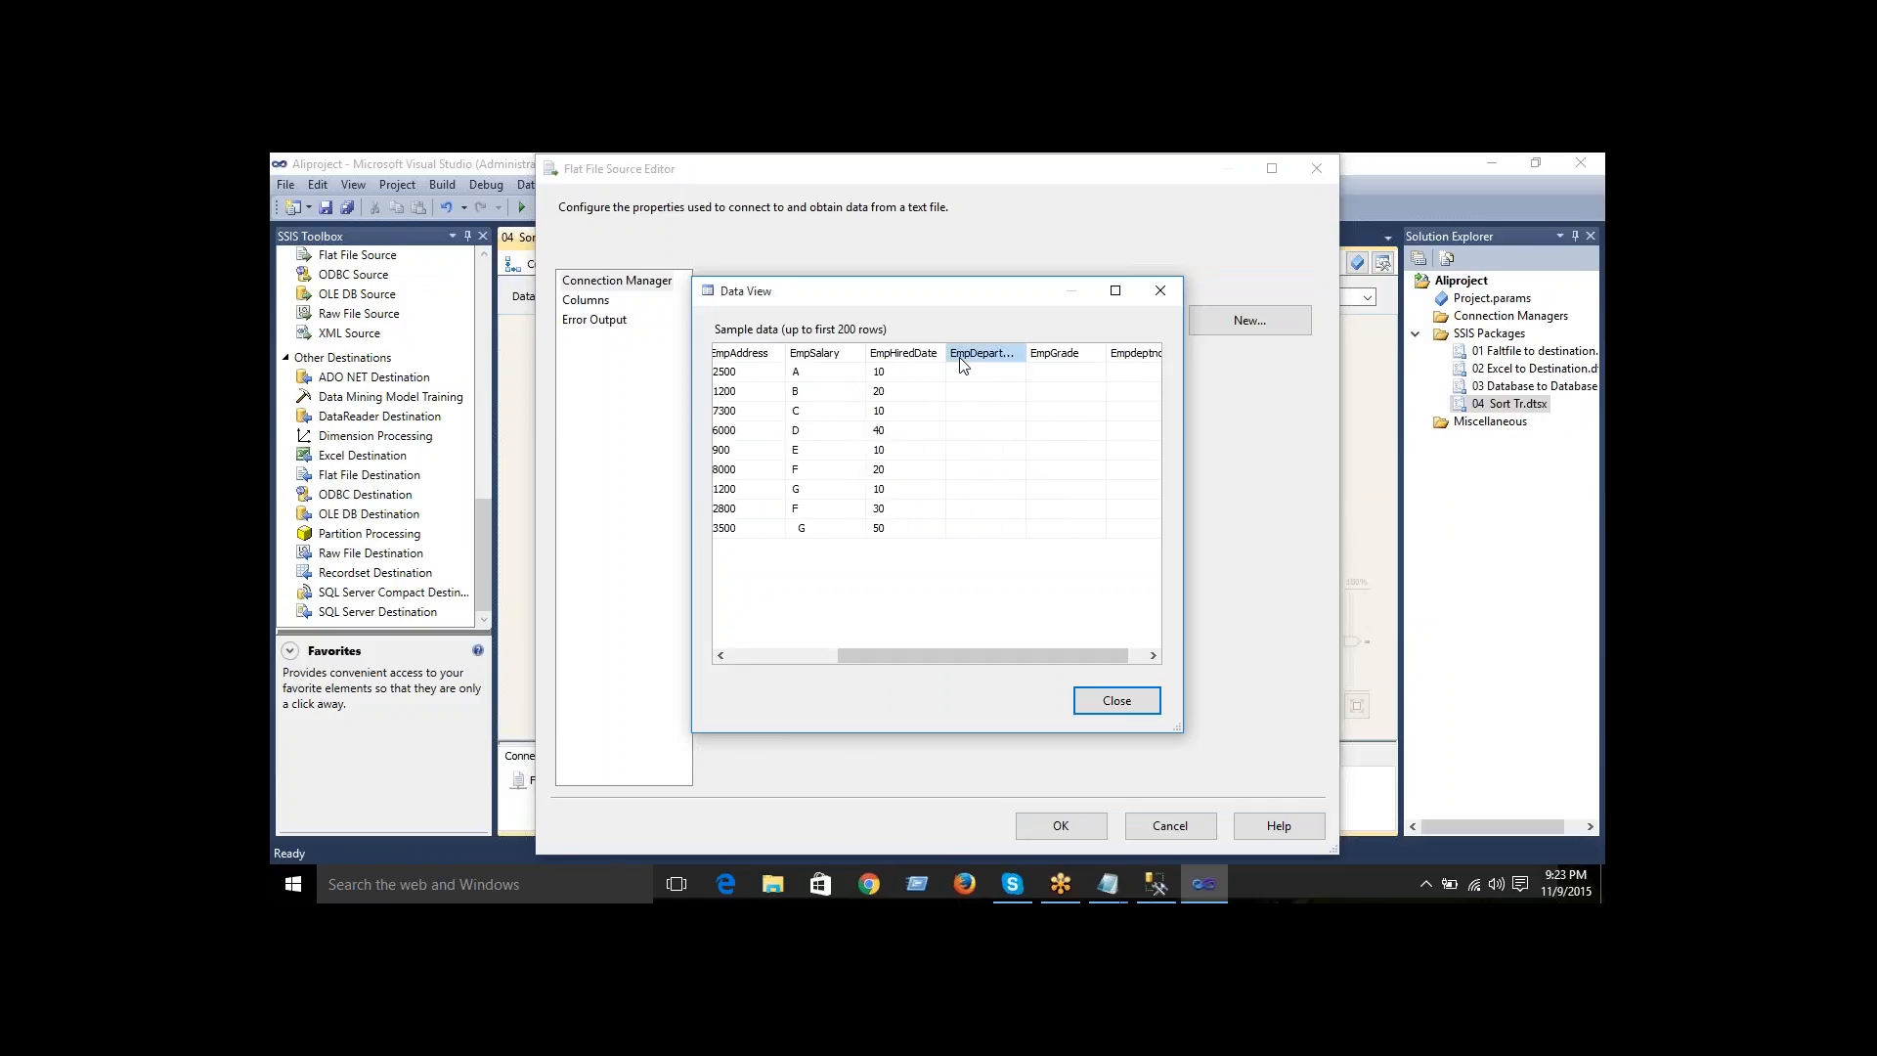
click(1116, 700)
- Exclude the EmpHiredDate, EmpDepartment, EmpGrade and Empdeptno columns from the Flat File Source output and confirm
click(585, 300)
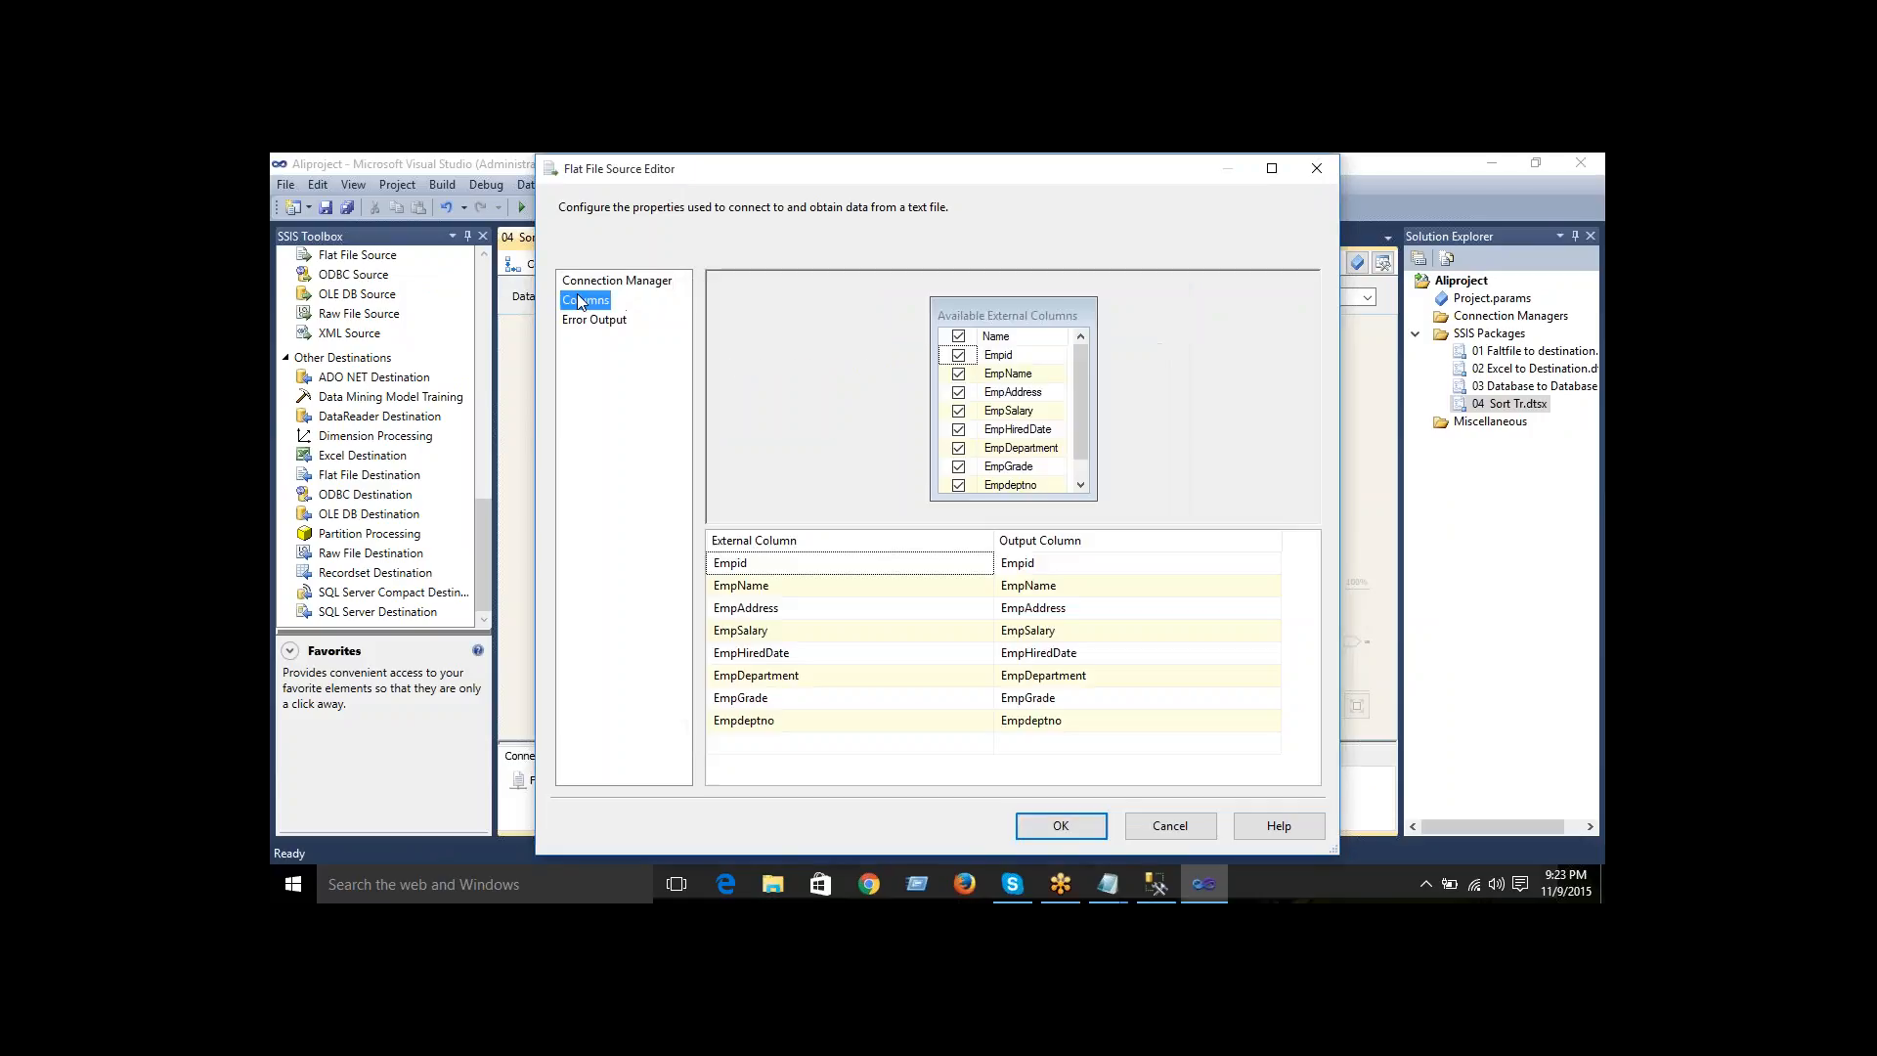
click(958, 429)
click(959, 448)
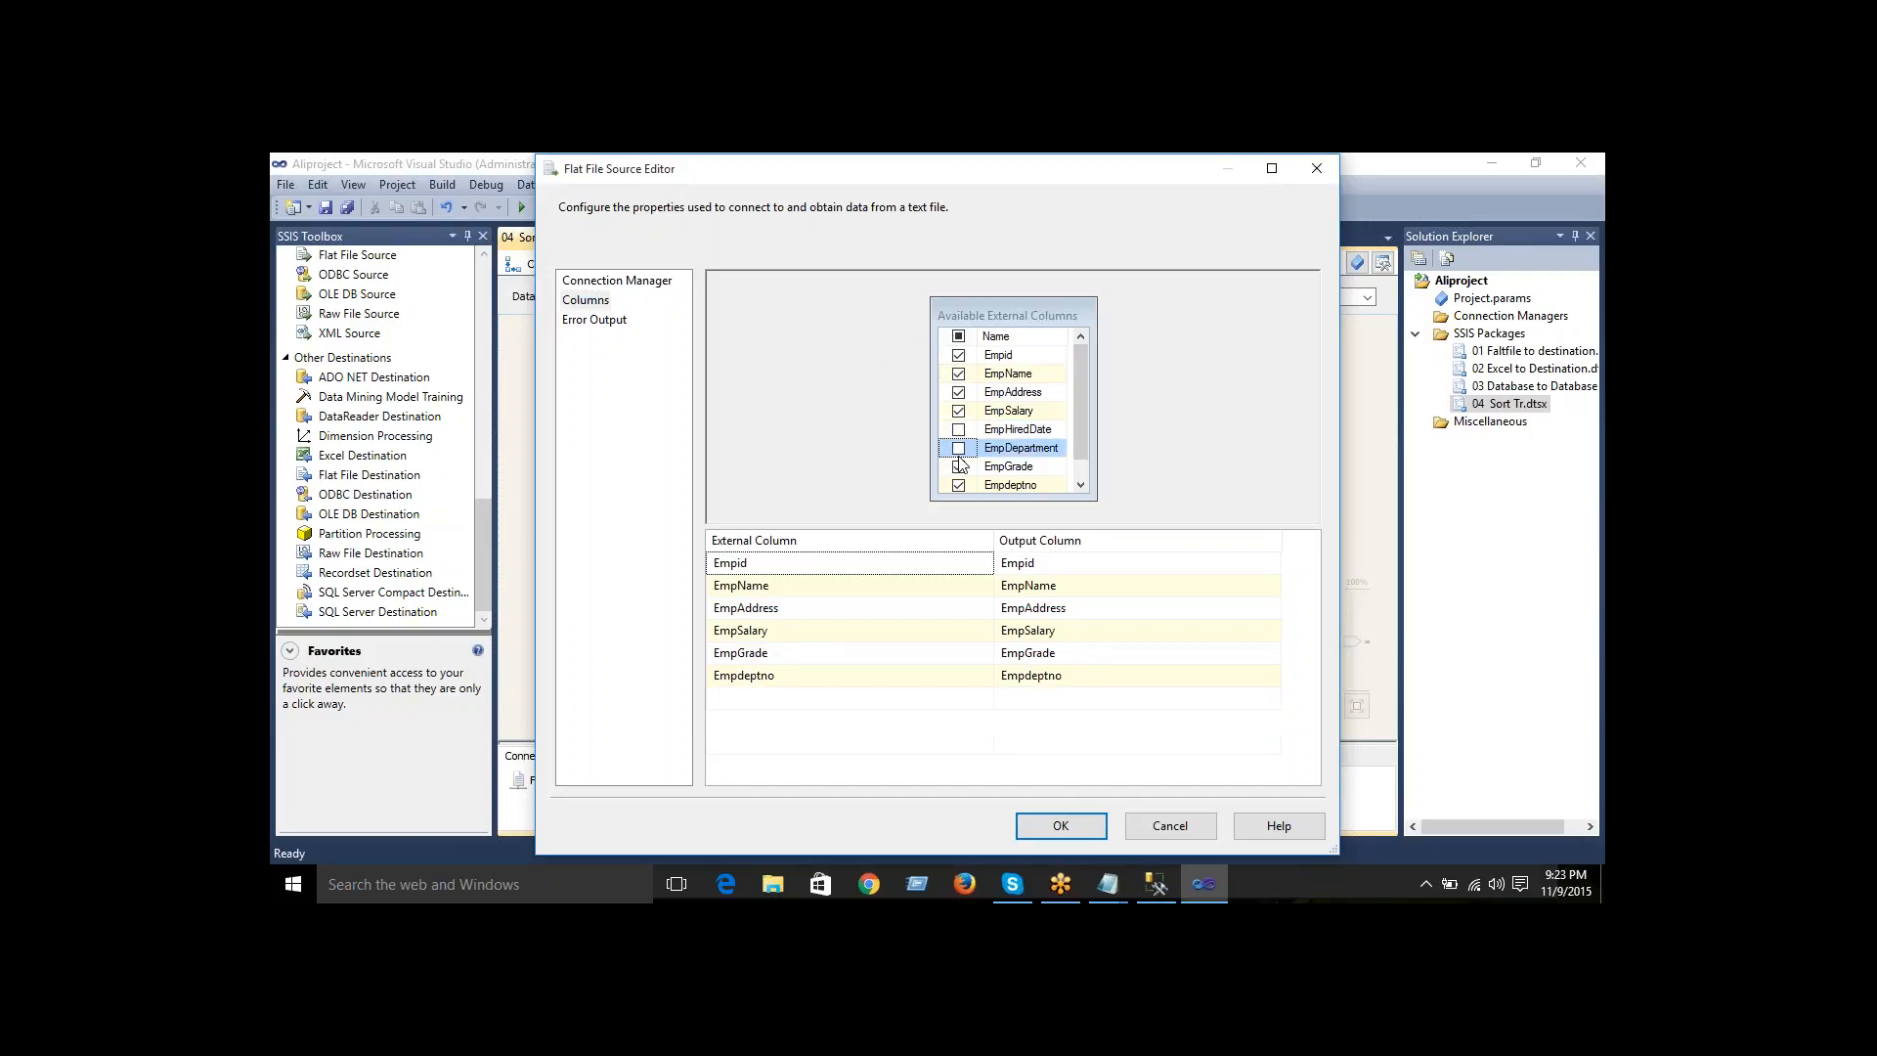
click(958, 467)
click(958, 485)
scroll(1008, 463, down, 1)
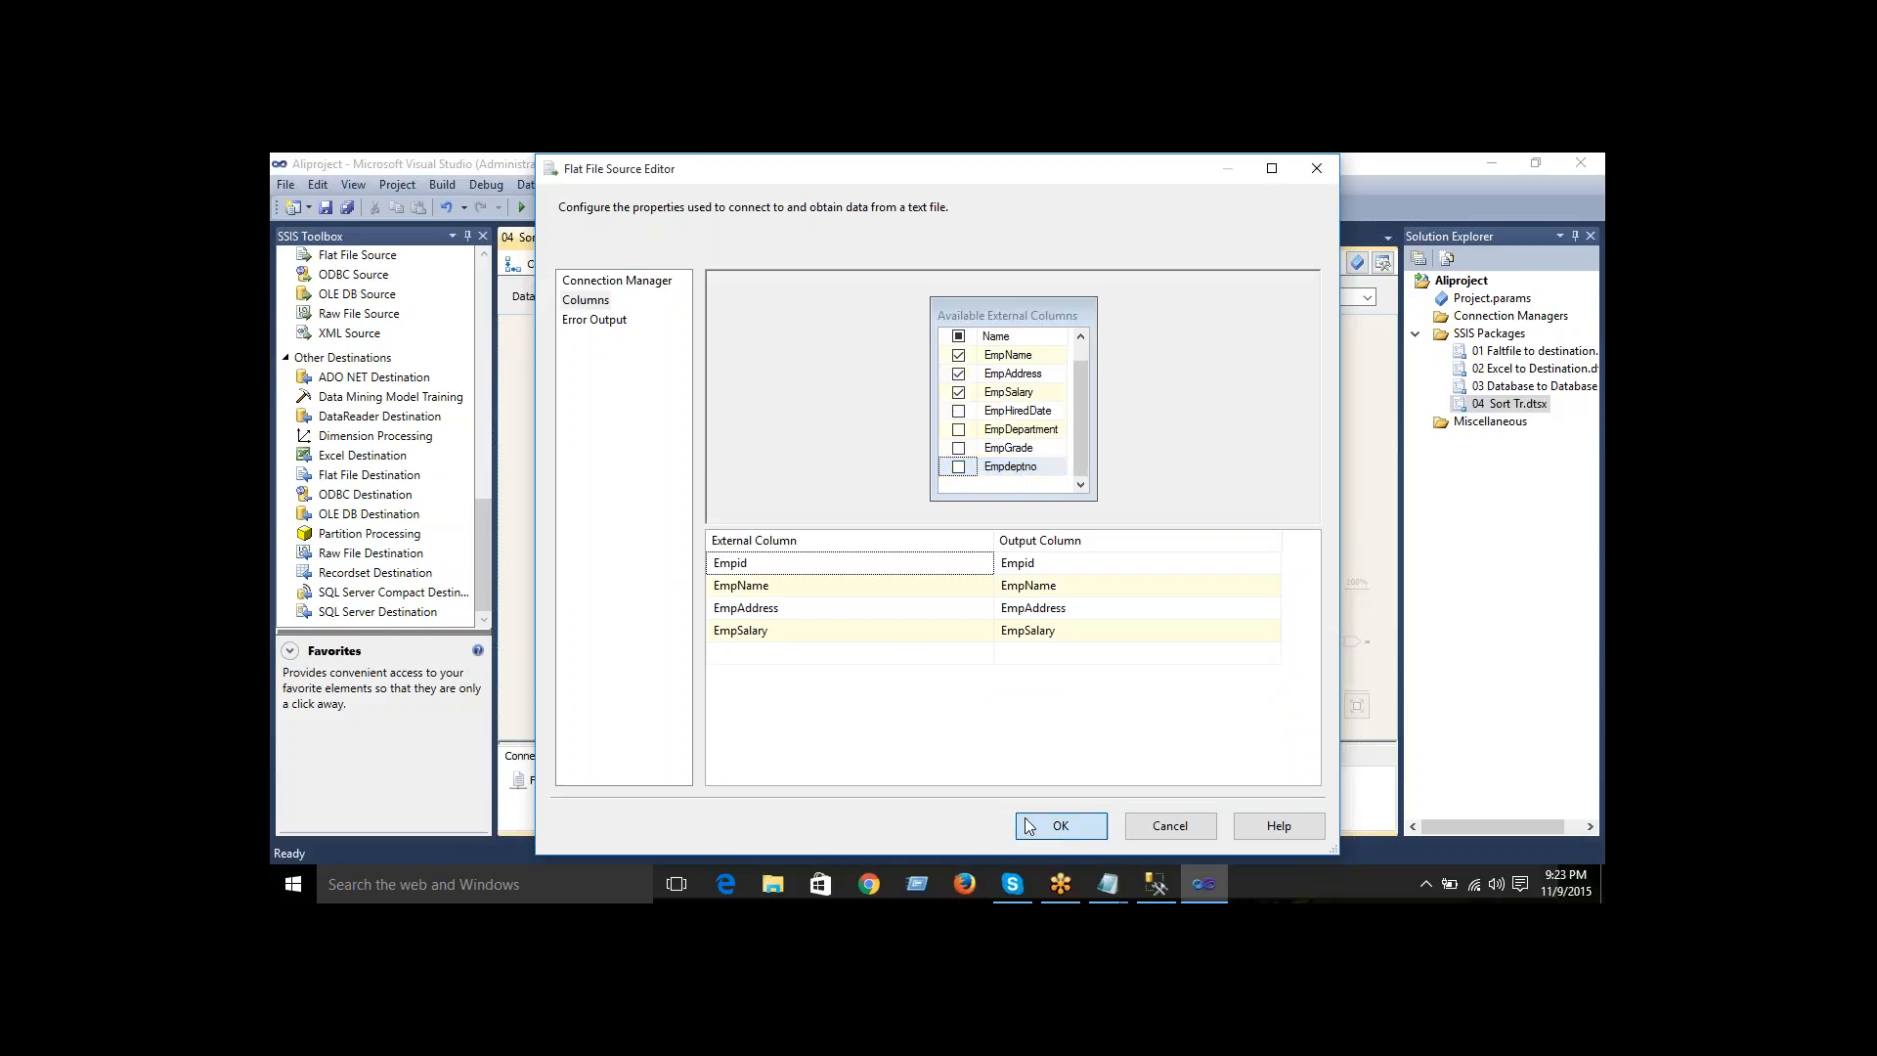
click(1061, 826)
- Review the available input columns in the Sort transformation and accept its settings
double_click(849, 484)
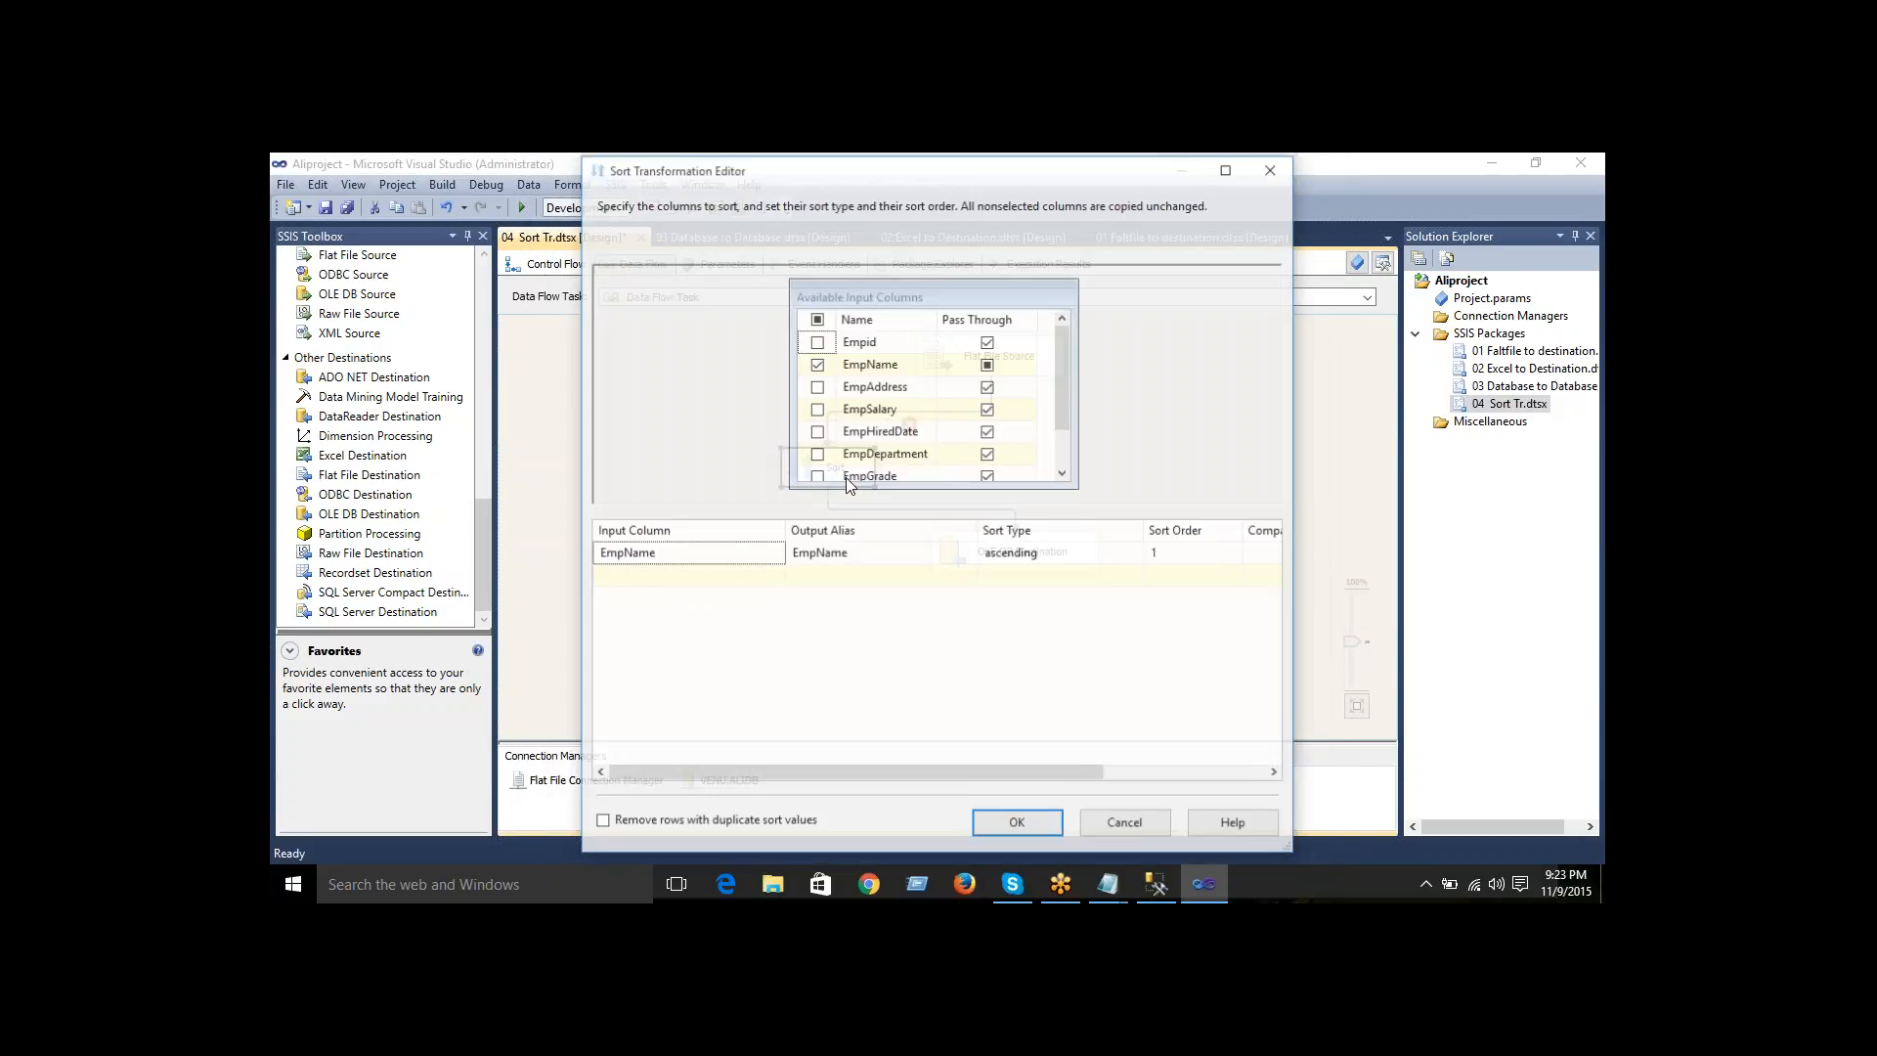
scroll(822, 434, down, 1)
scroll(821, 434, up, 1)
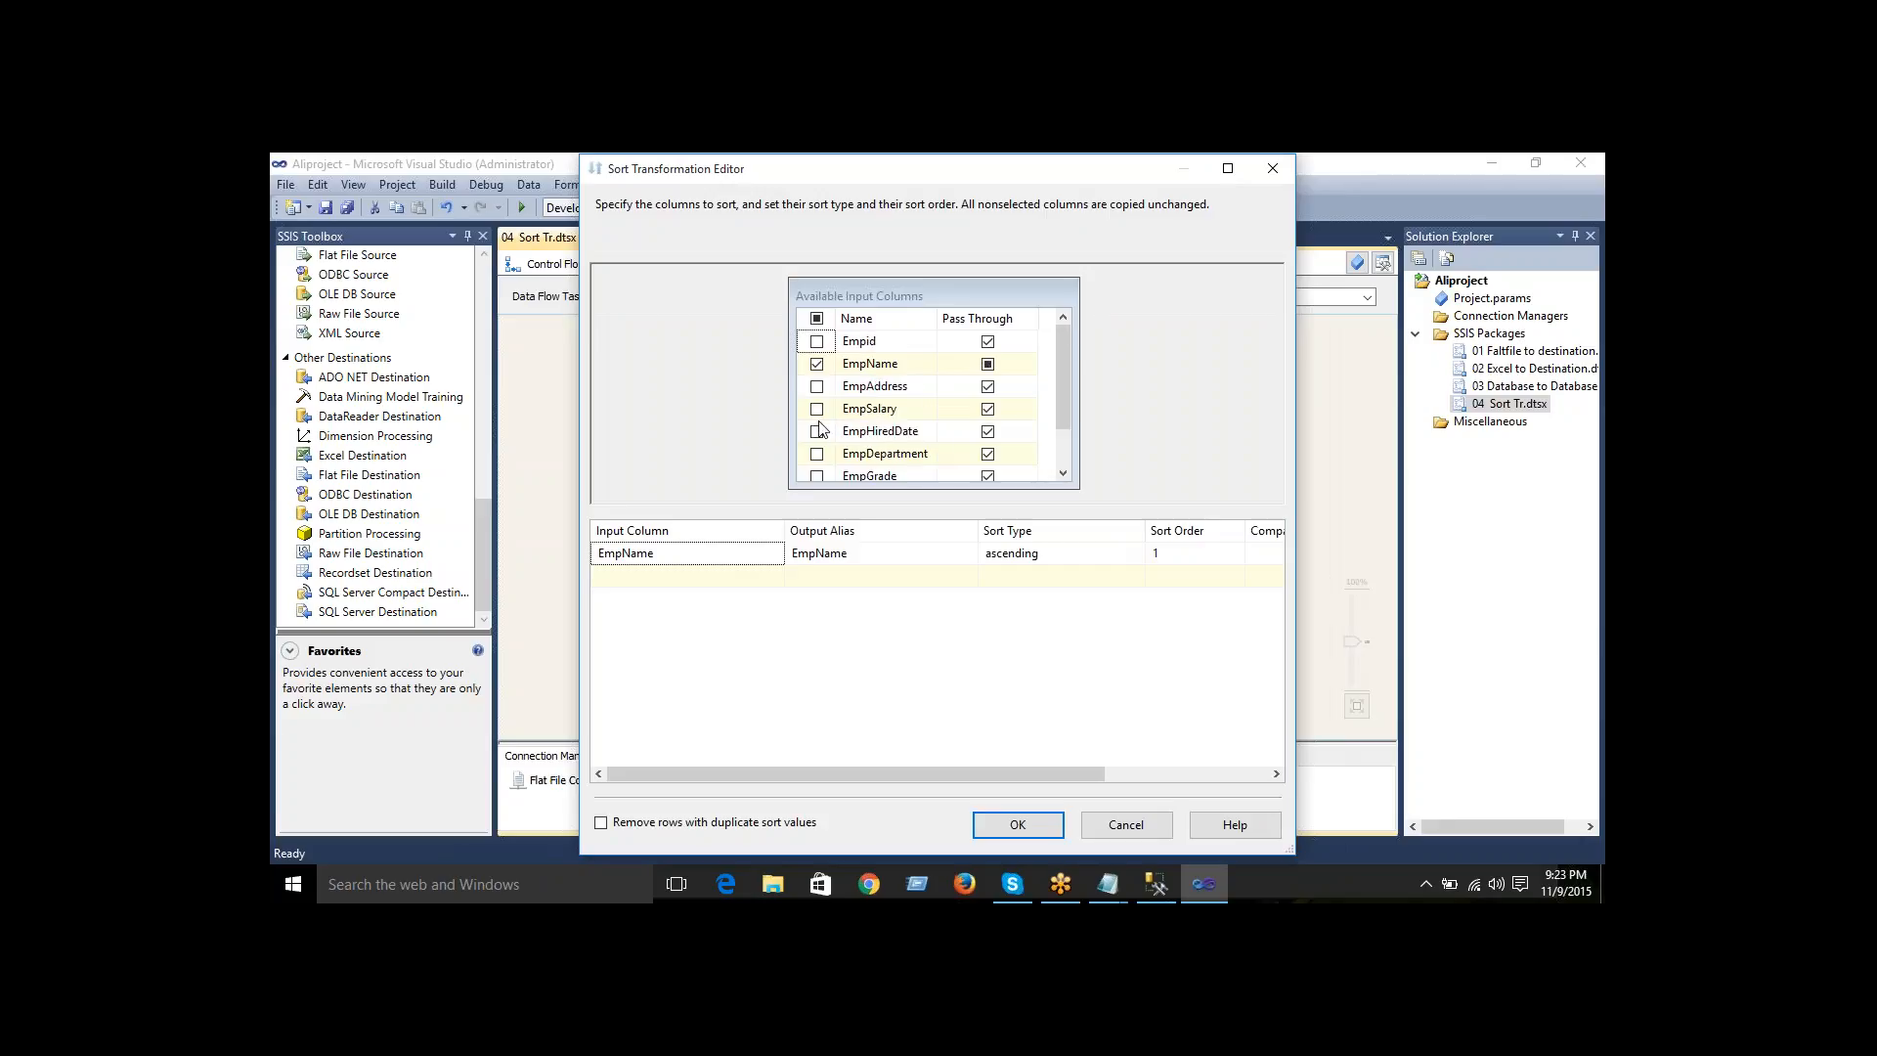
click(1008, 828)
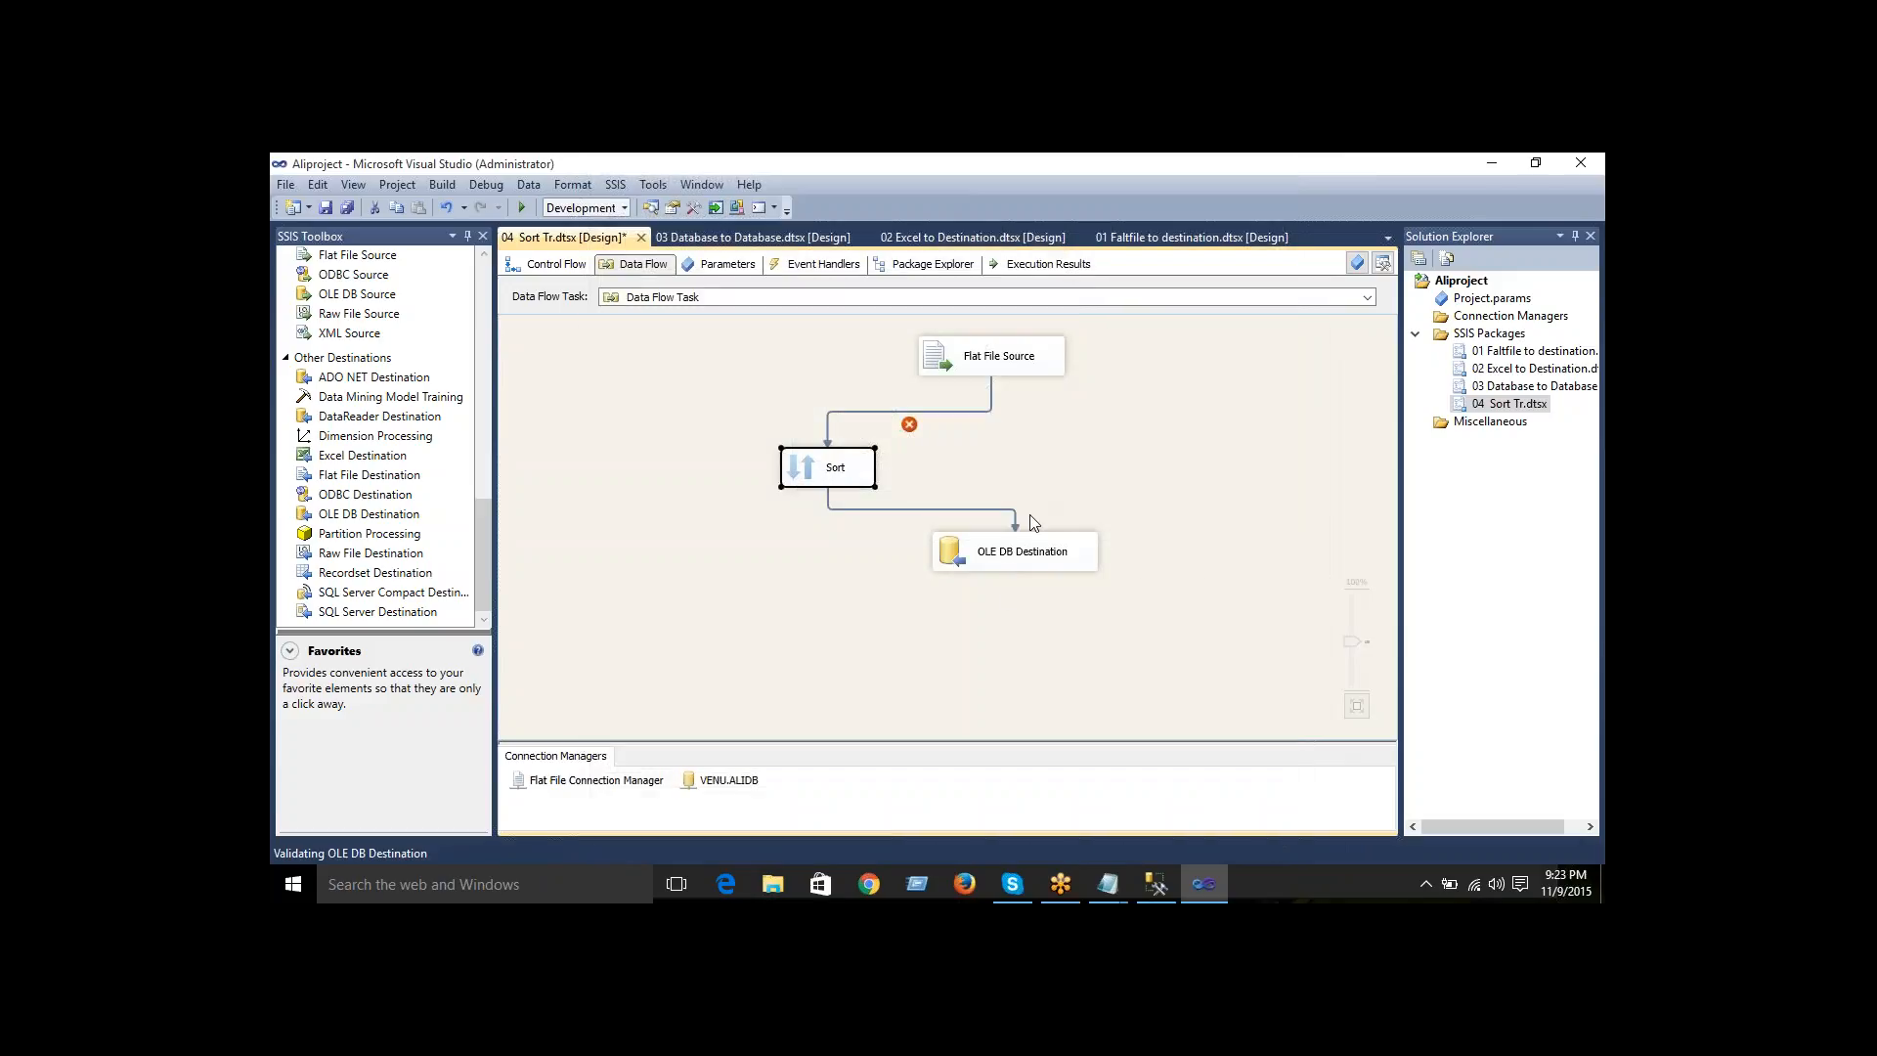
- Accept the generated CREATE TABLE statement for [OLE DB Destination] in the OLE DB Destination and confirm the editor
click(1014, 568)
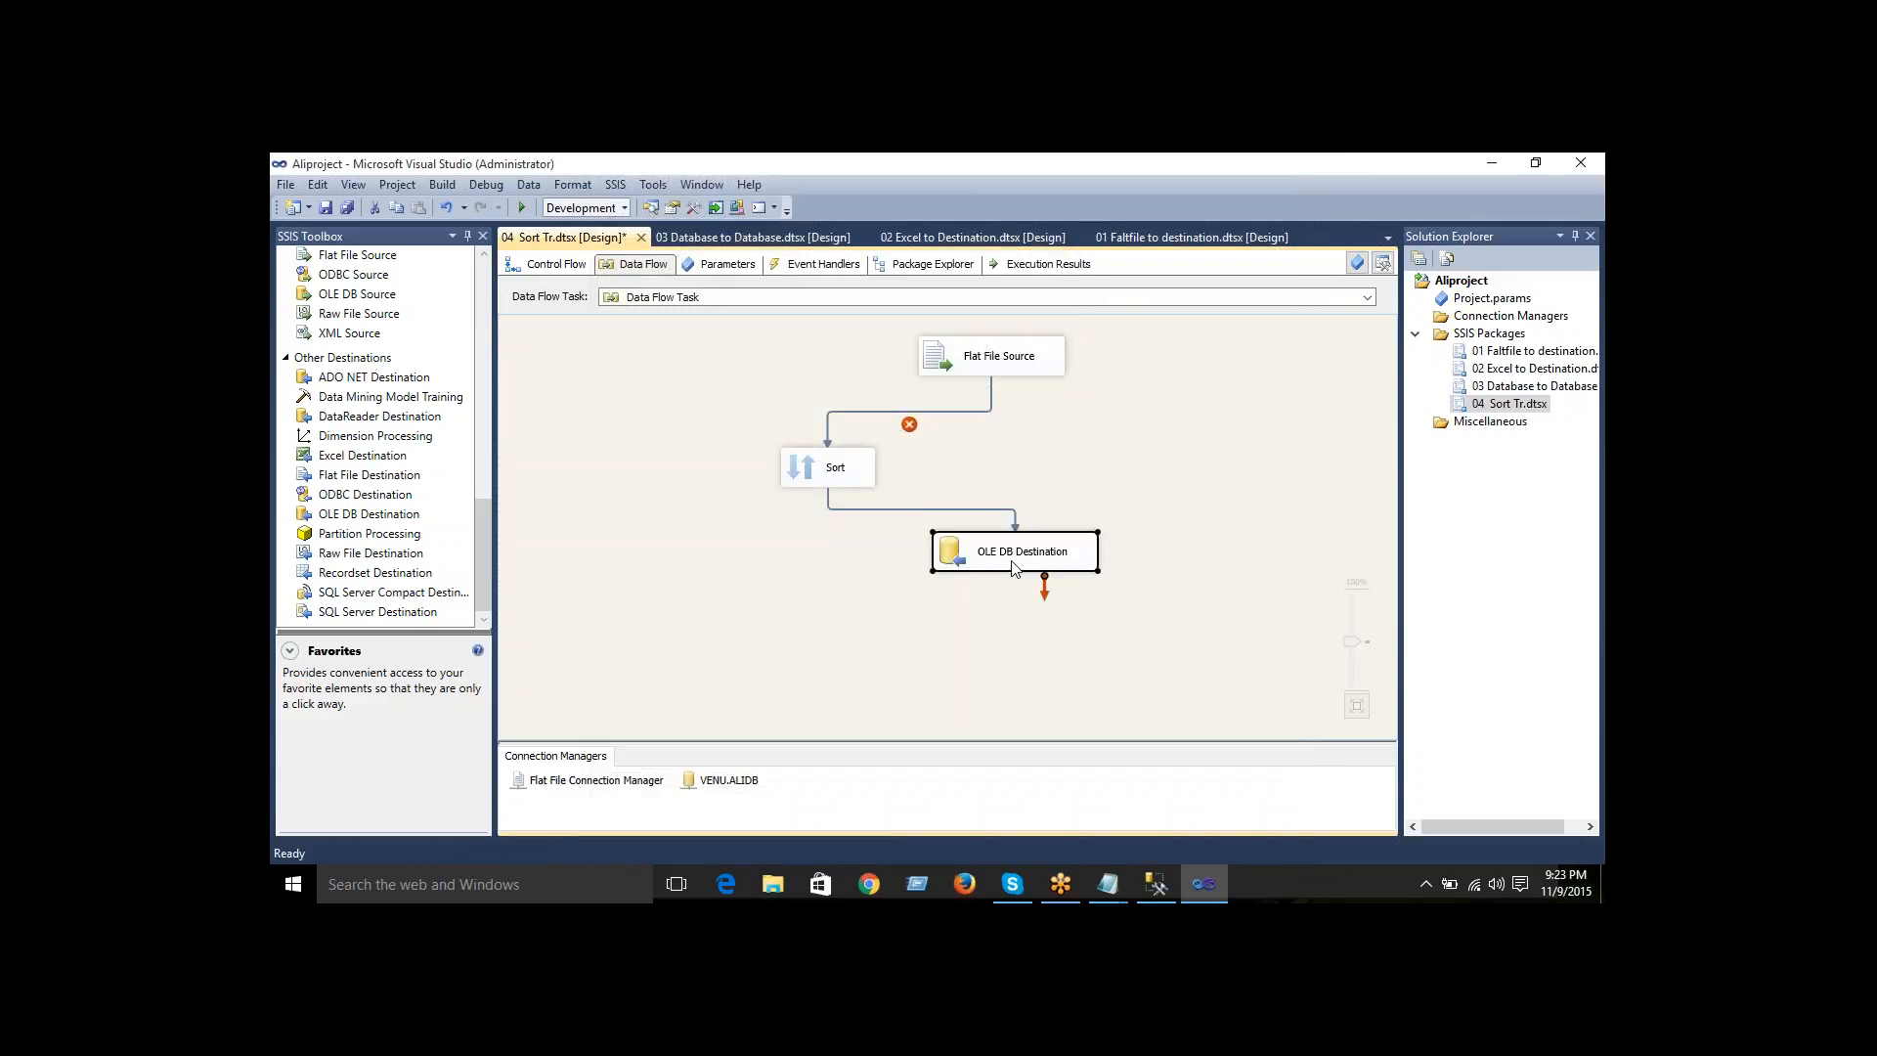
double_click(1014, 569)
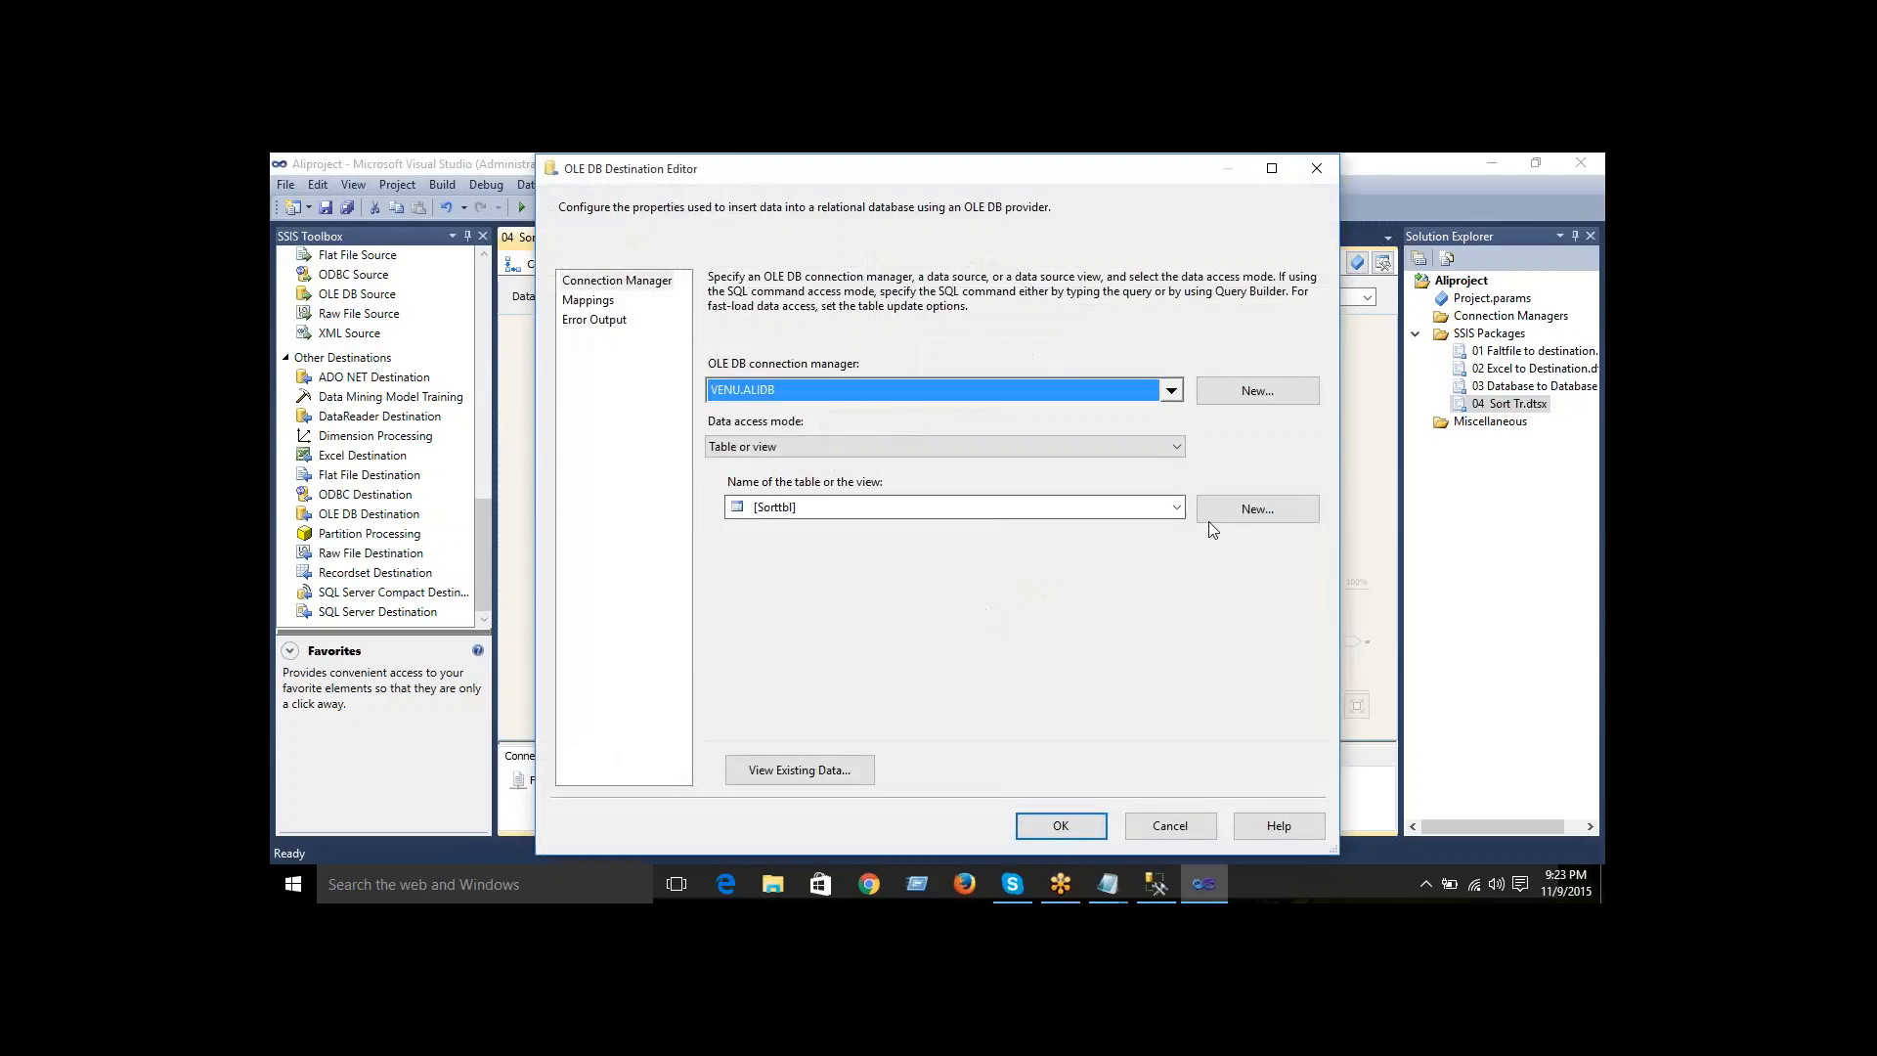
click(1256, 511)
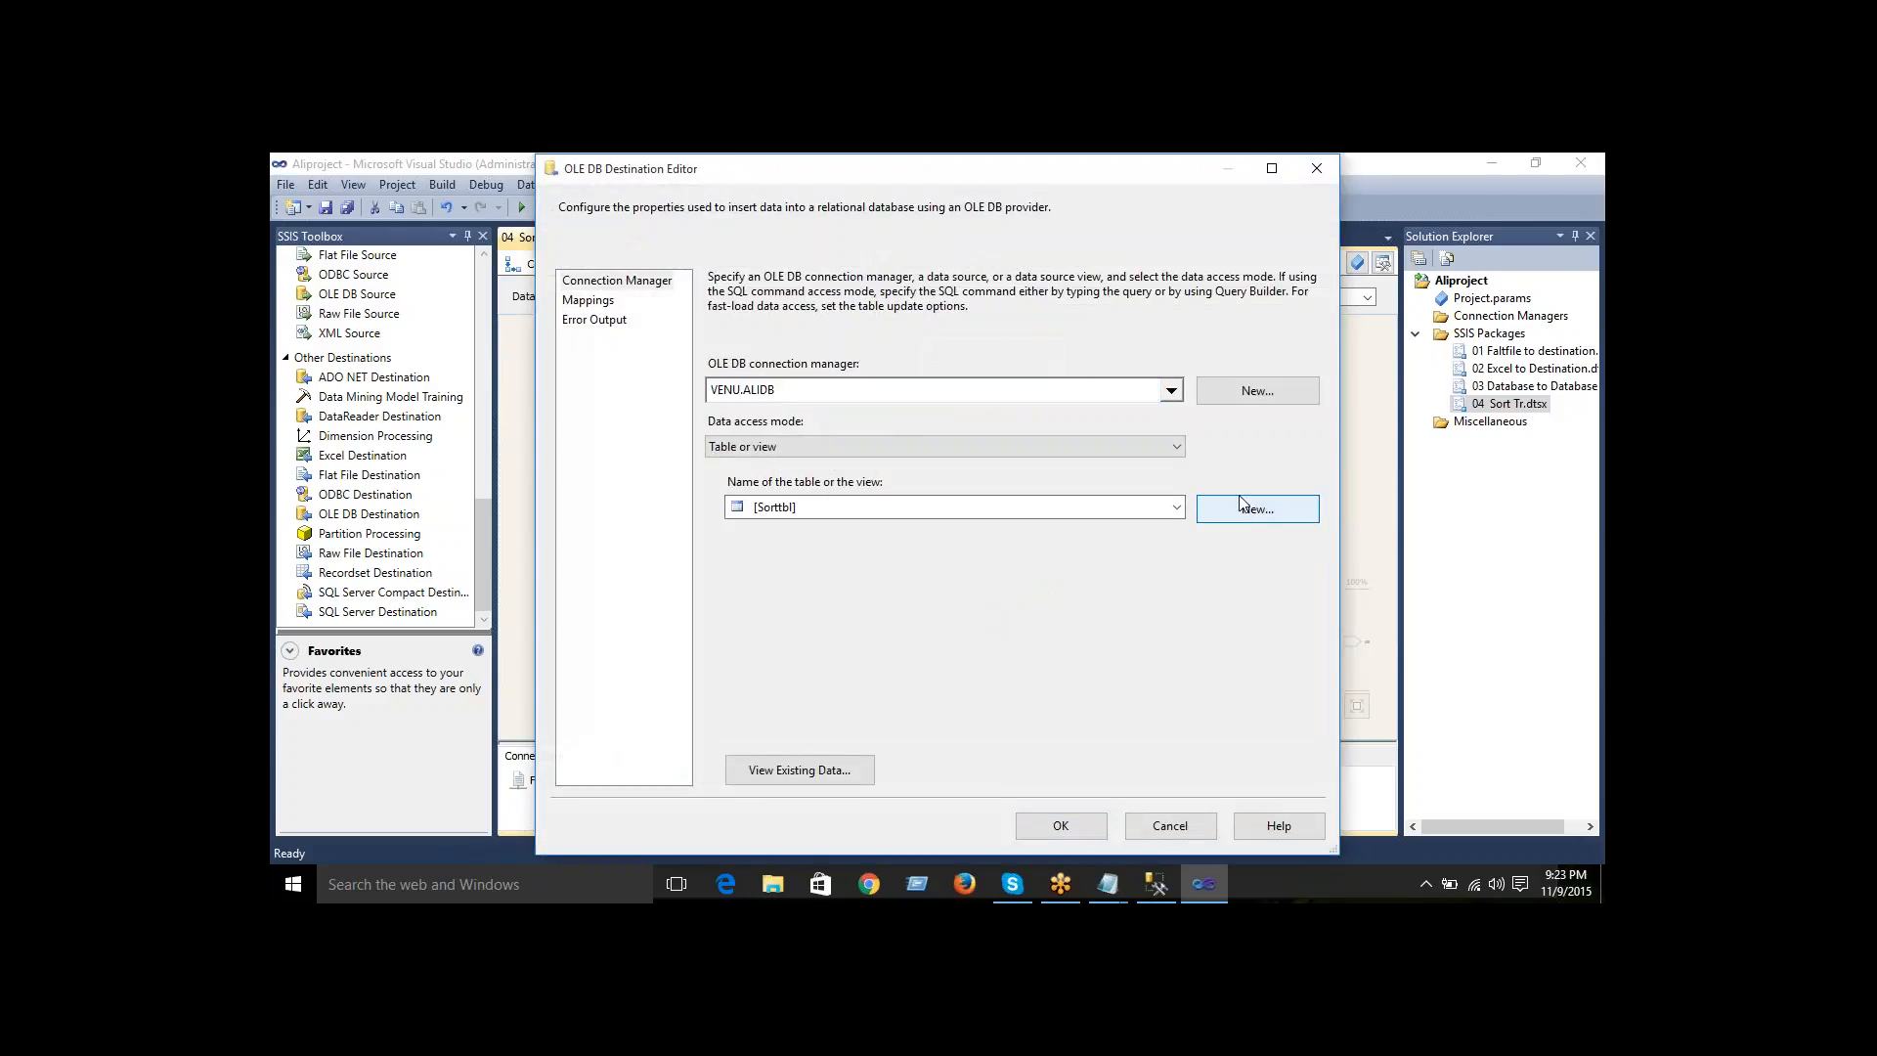
click(1234, 509)
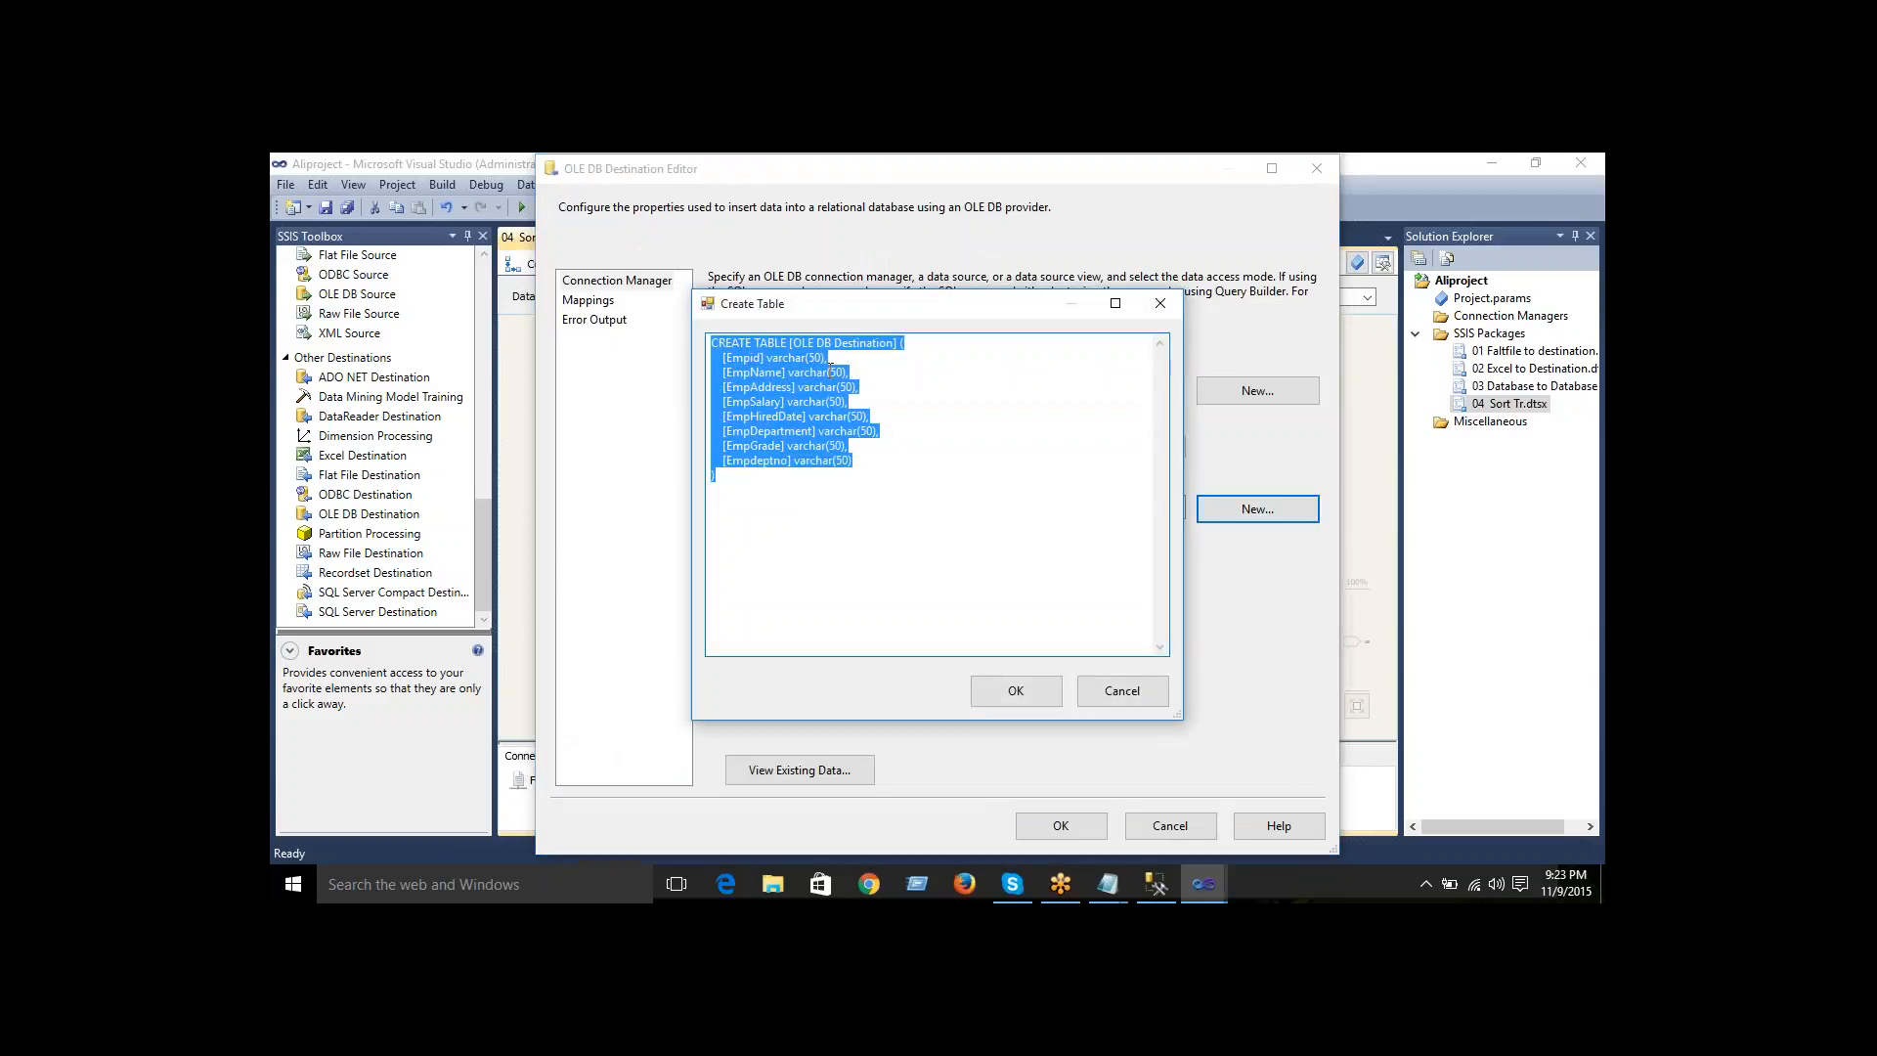
click(837, 498)
click(1016, 690)
click(1060, 826)
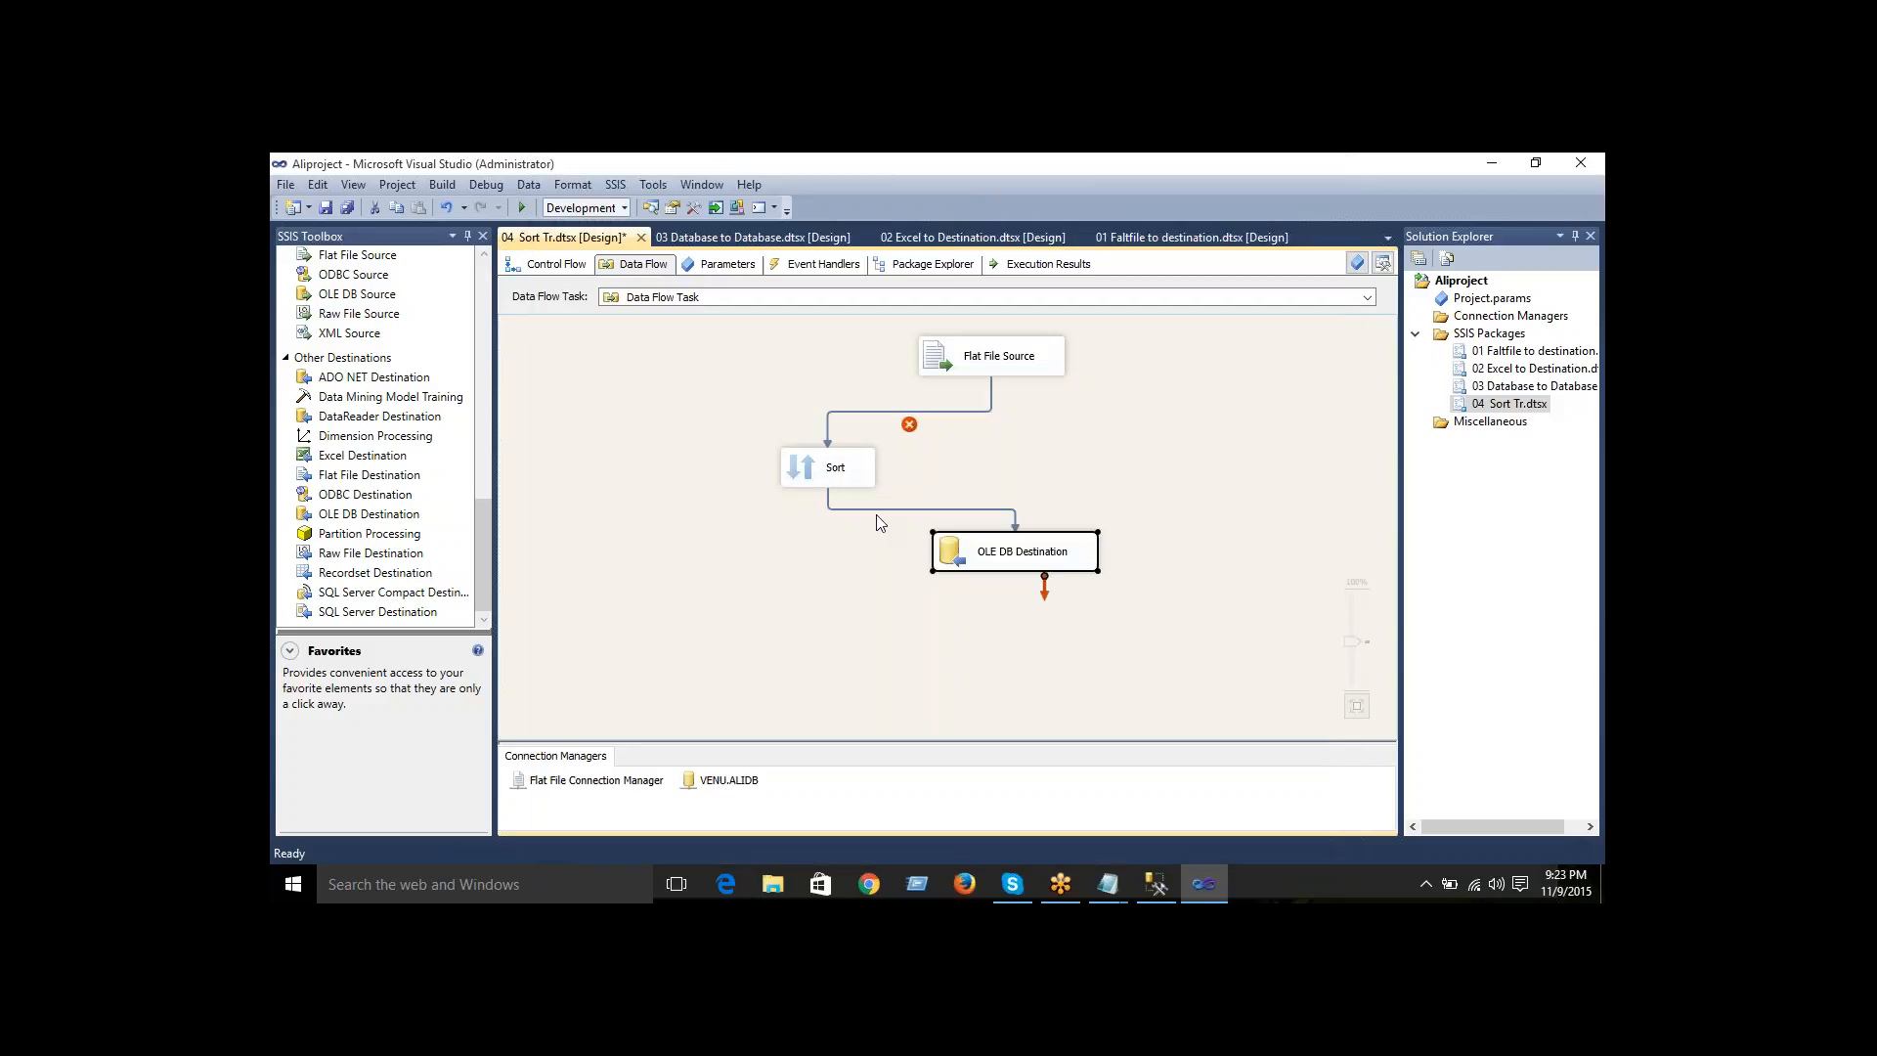
- Minimize the project window, close the 5records text file in Notepad, and switch back to Visual Studio
click(1504, 170)
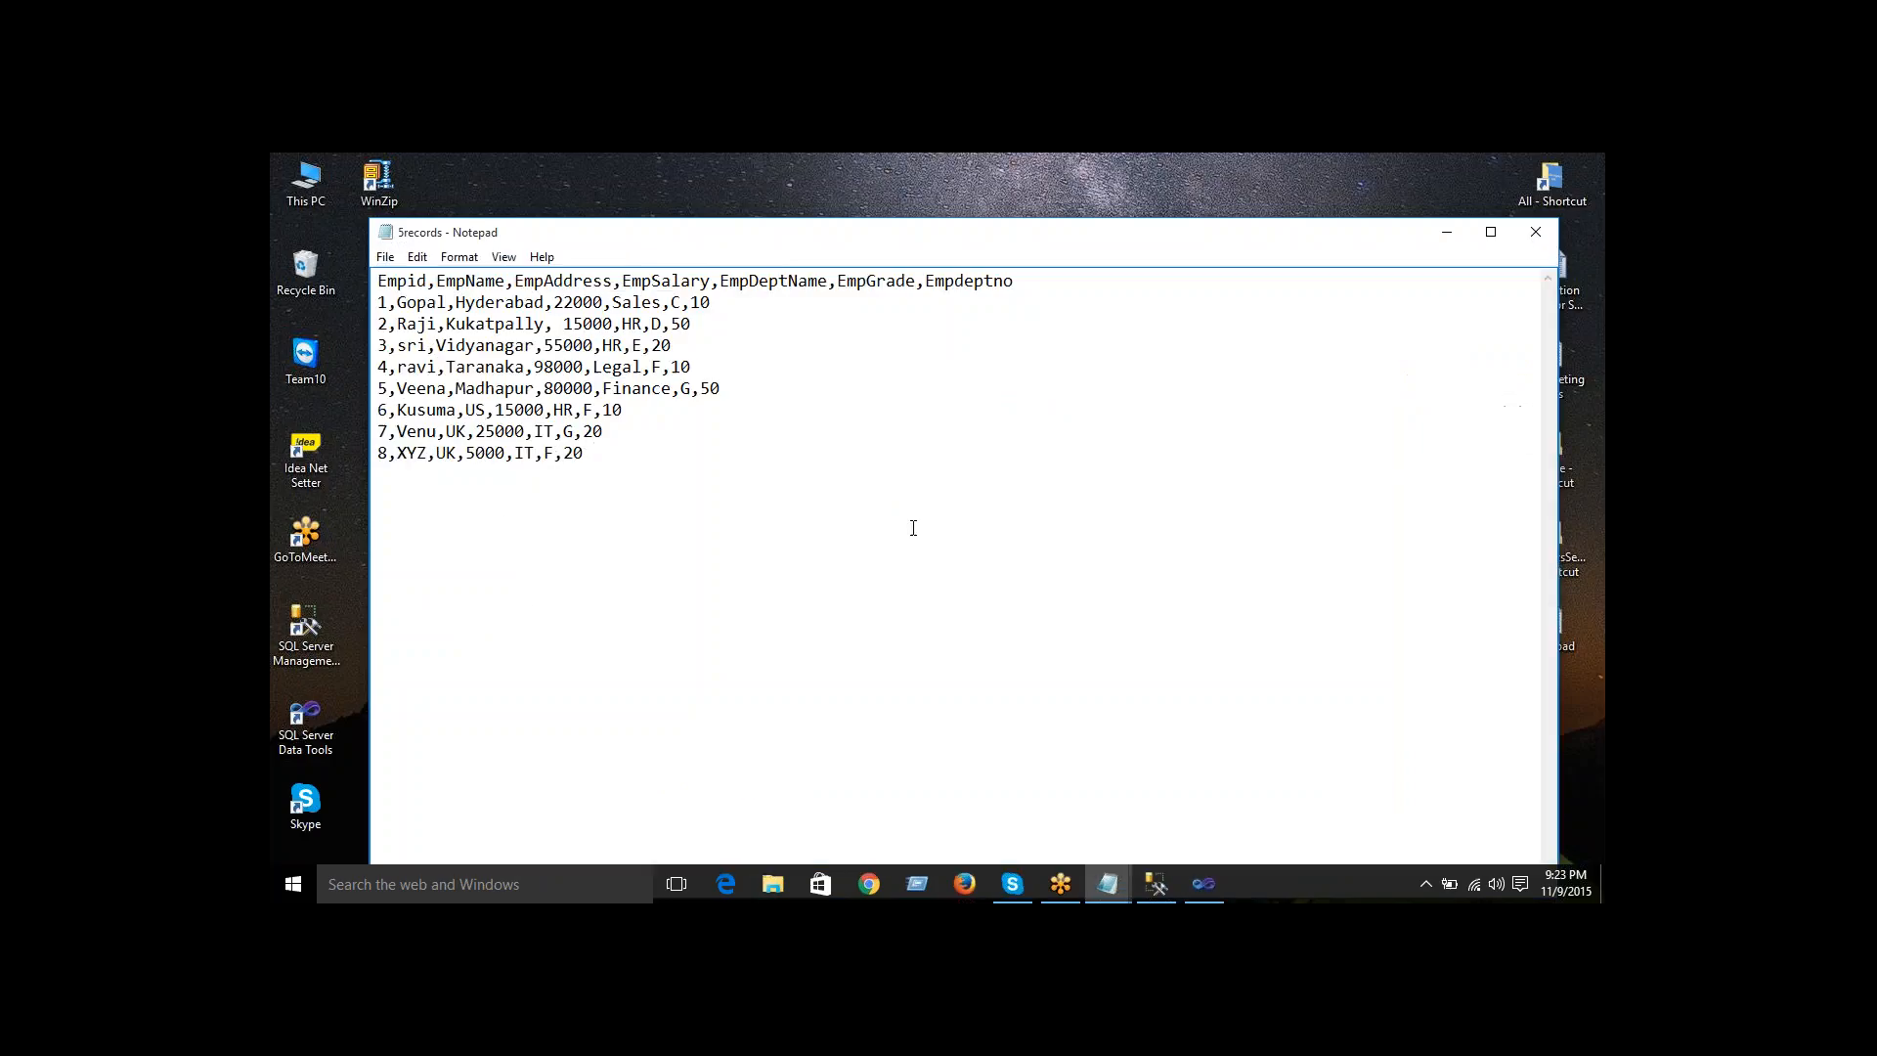
click(1537, 237)
click(1536, 235)
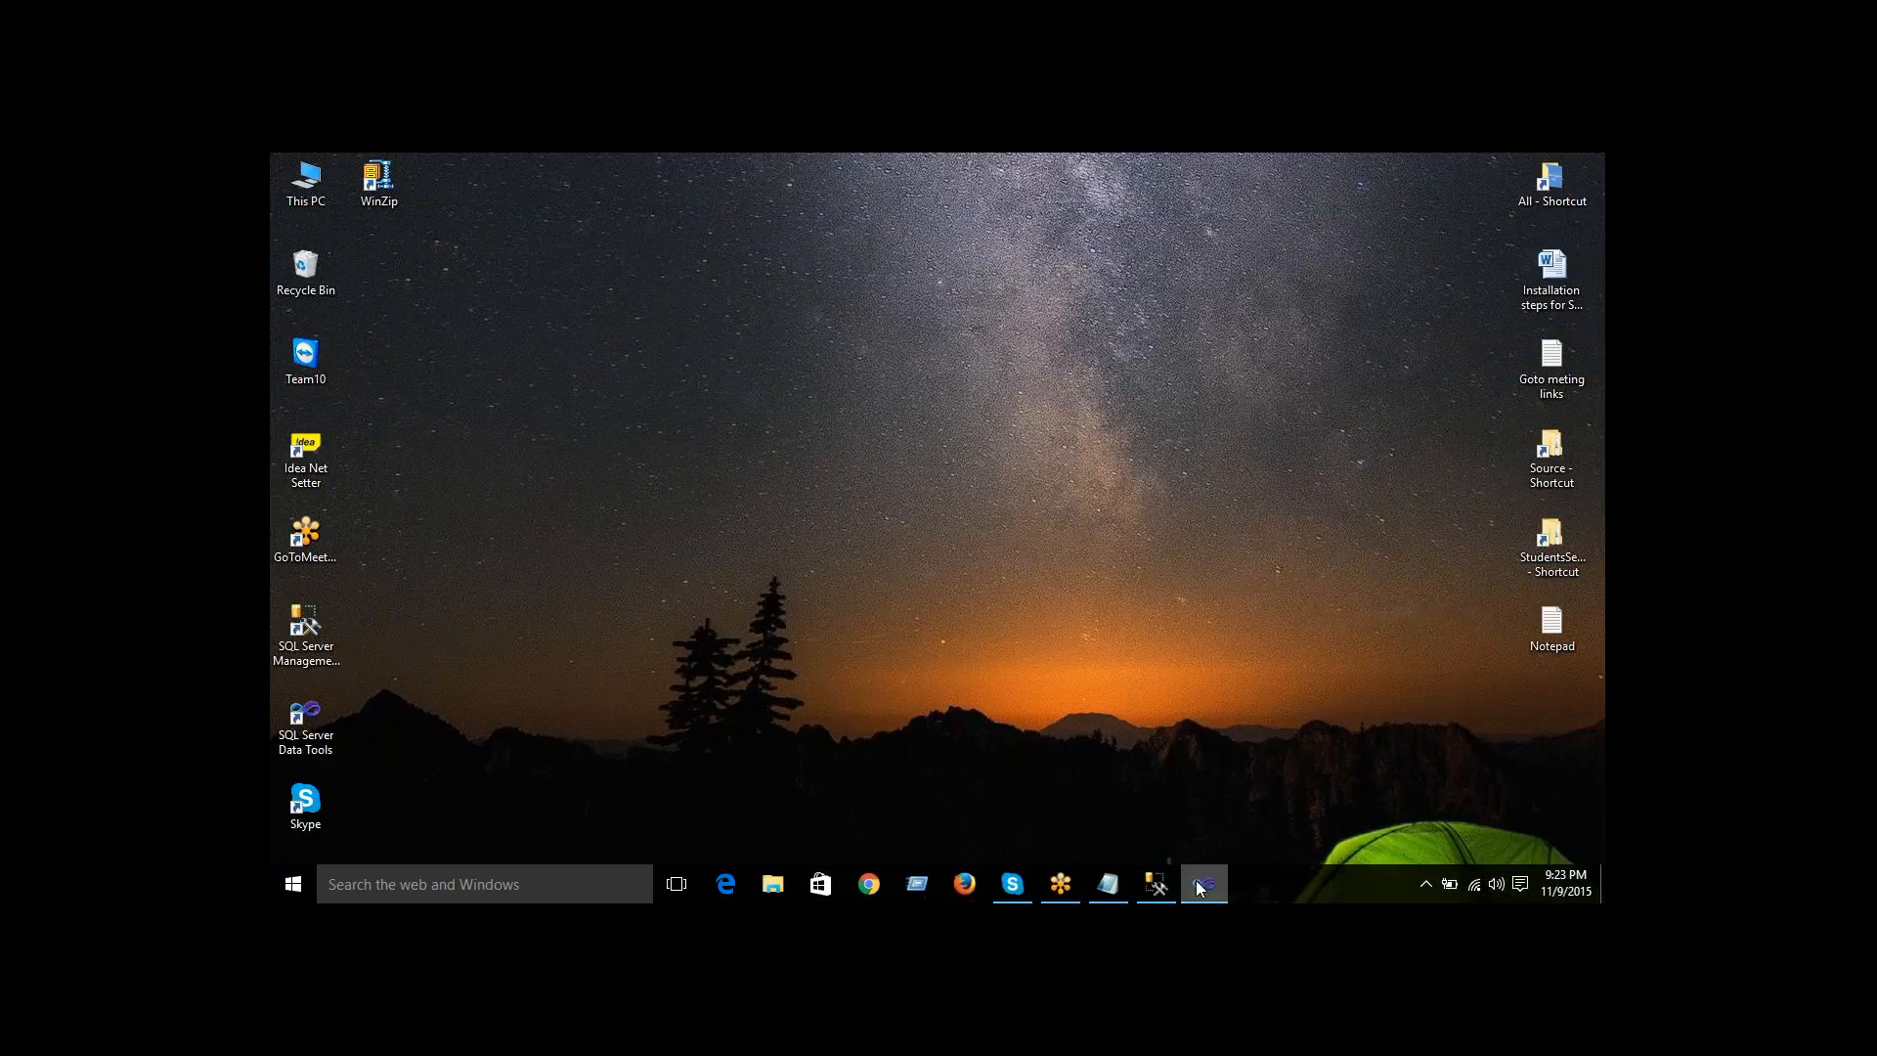
click(1203, 884)
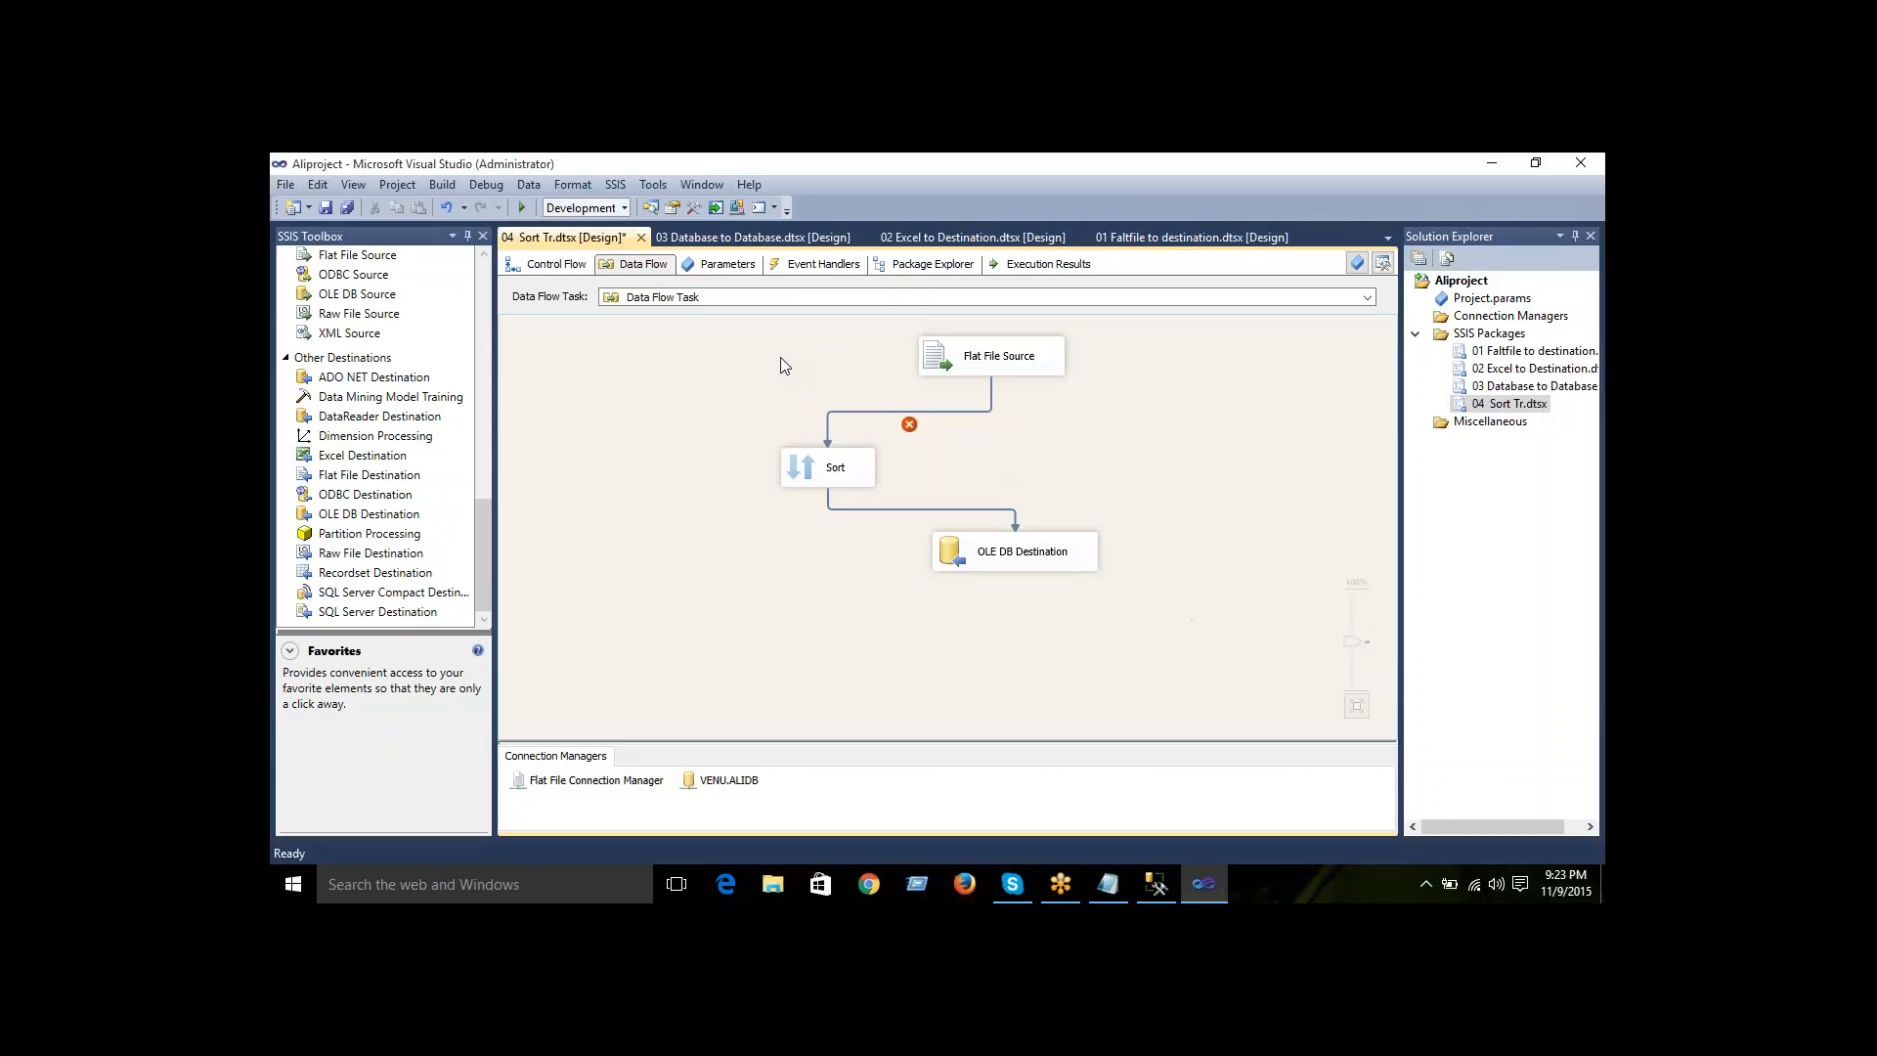
- Delete the Flat File Source, Sort and OLE DB Destination from the data flow, along with the Flat File and VENU.ALIDB connection managers
drag(780, 358, 1144, 599)
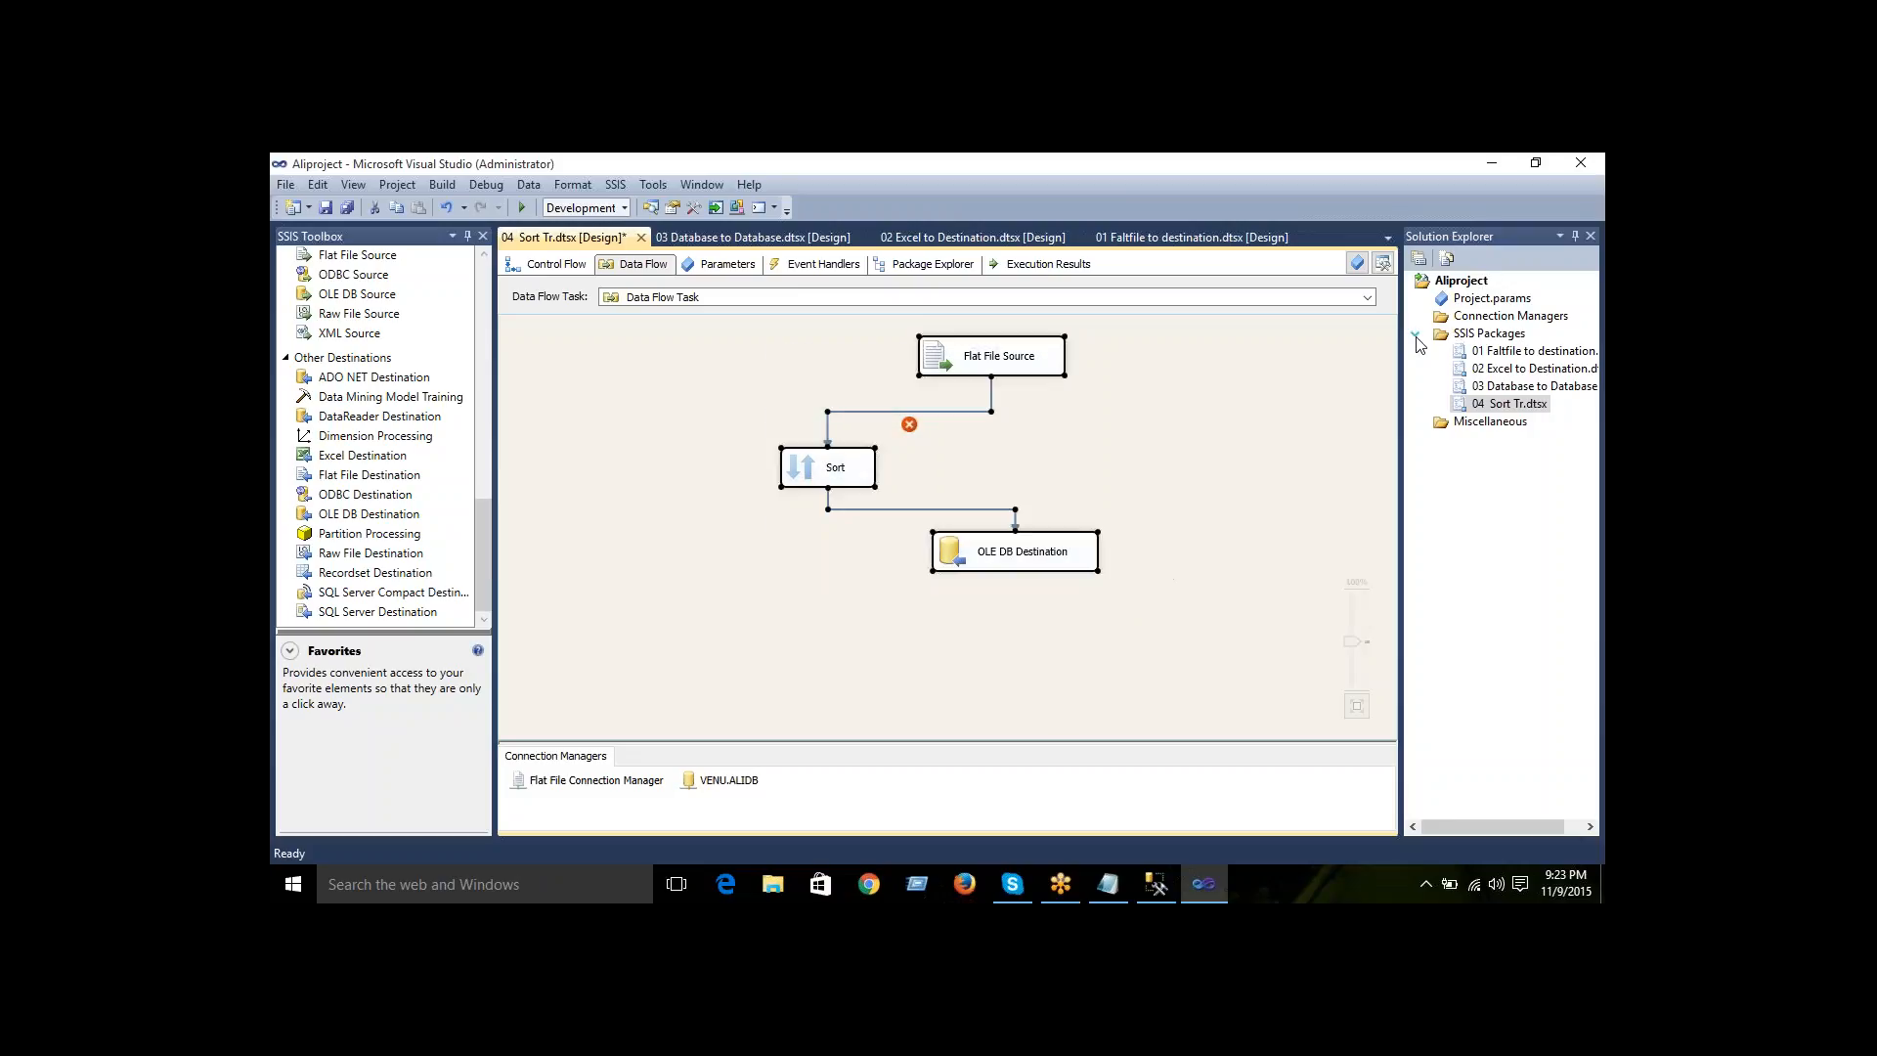
key(Delete)
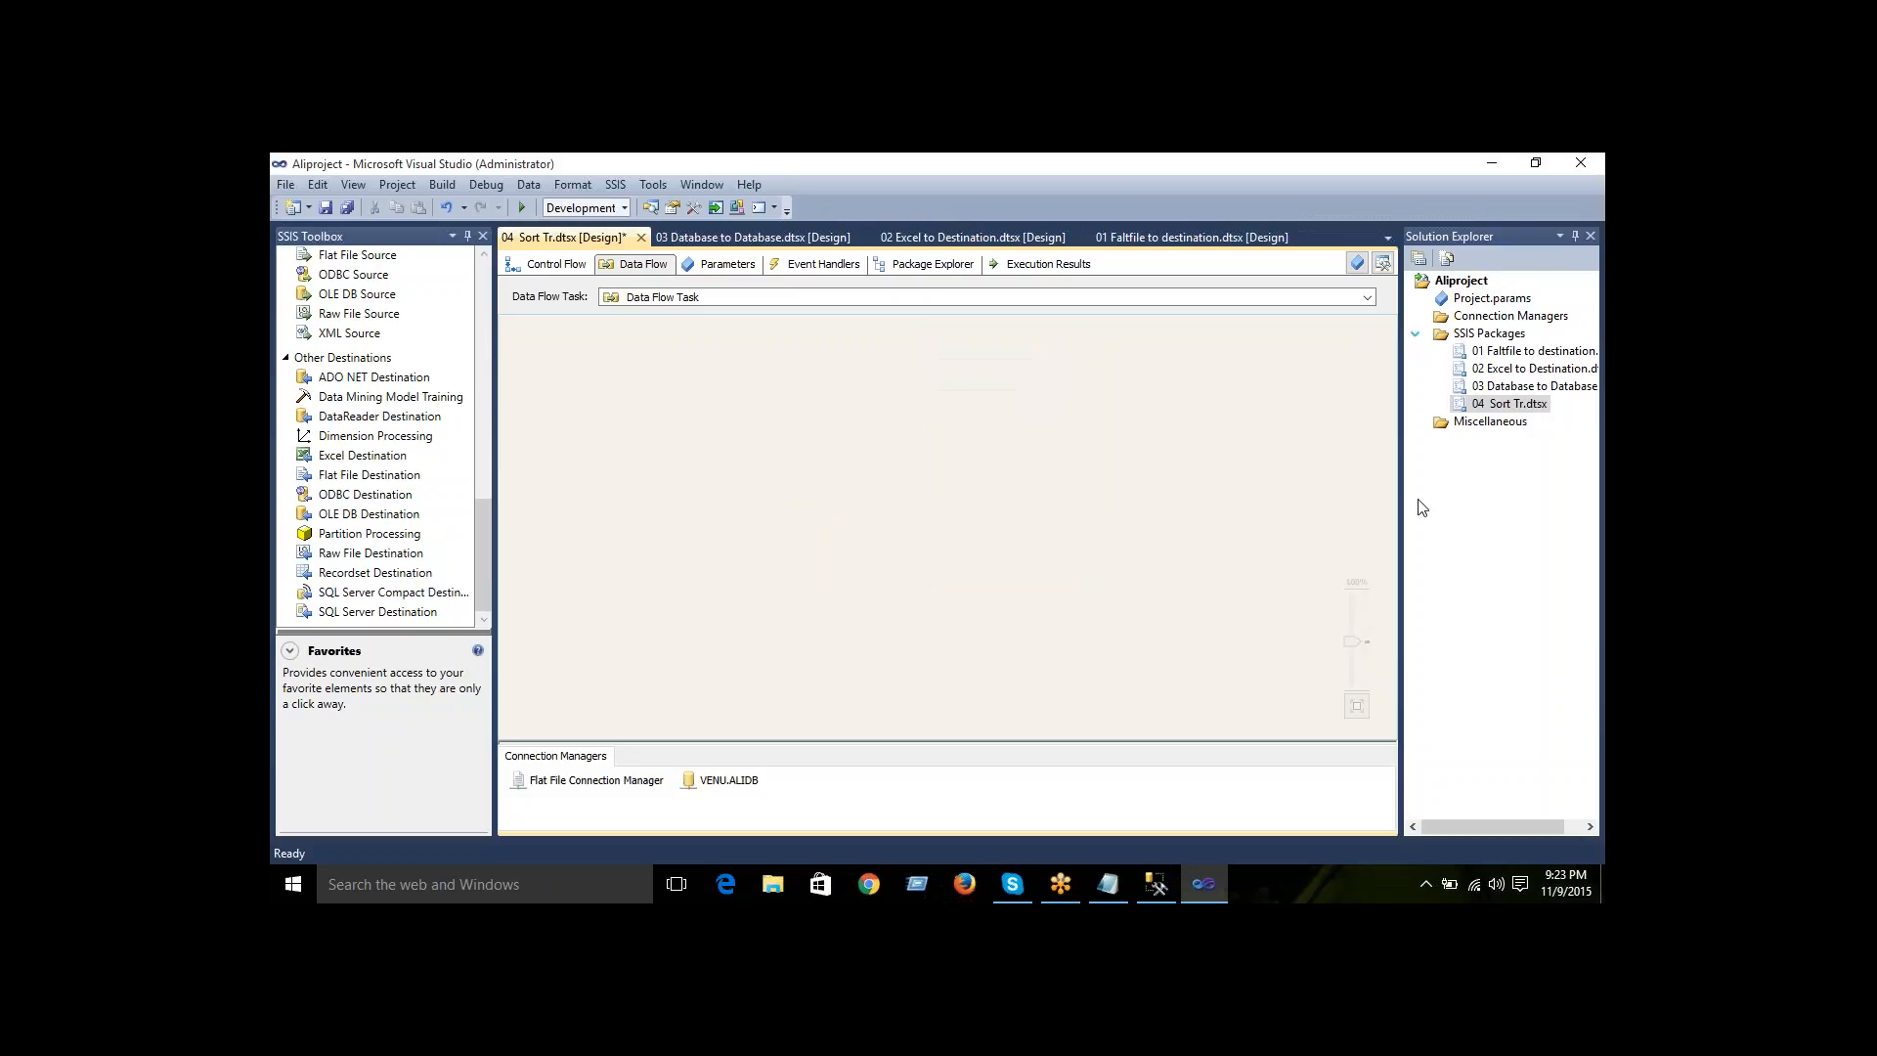
click(627, 788)
right_click(627, 788)
click(678, 717)
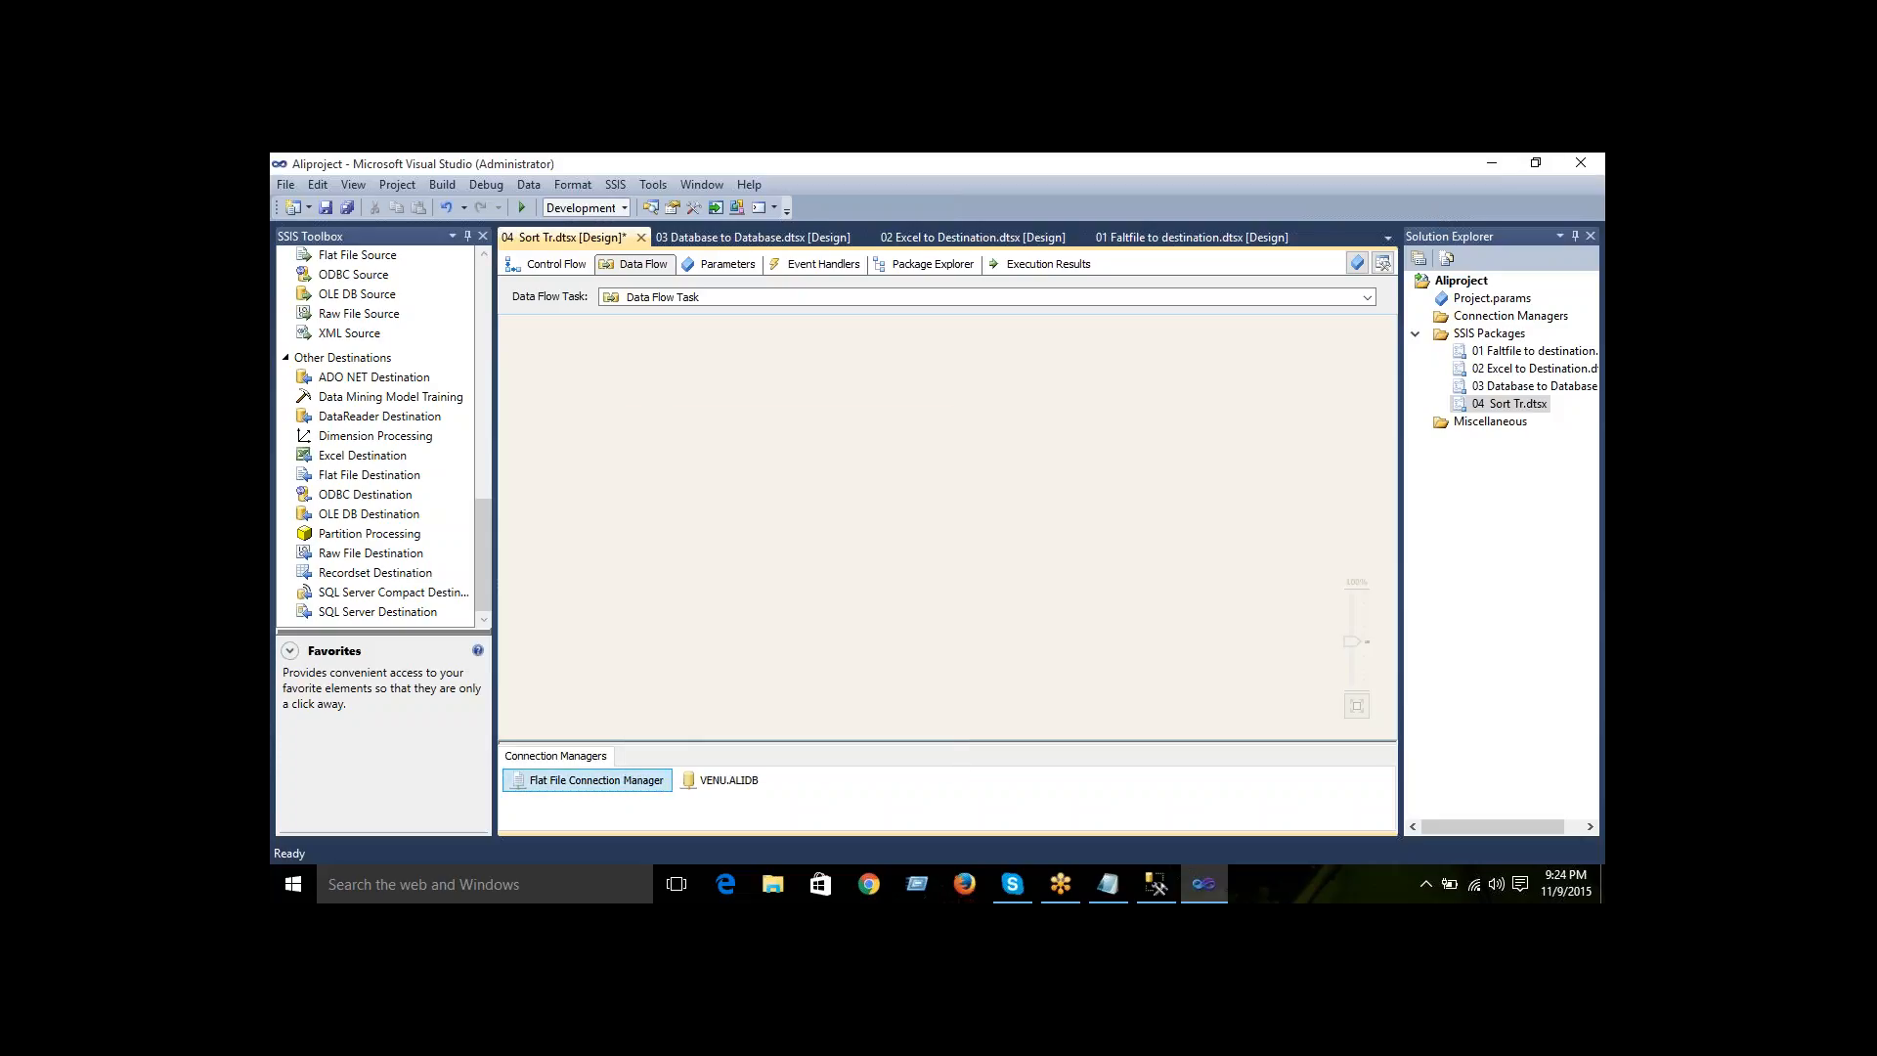
click(583, 782)
right_click(582, 782)
click(645, 715)
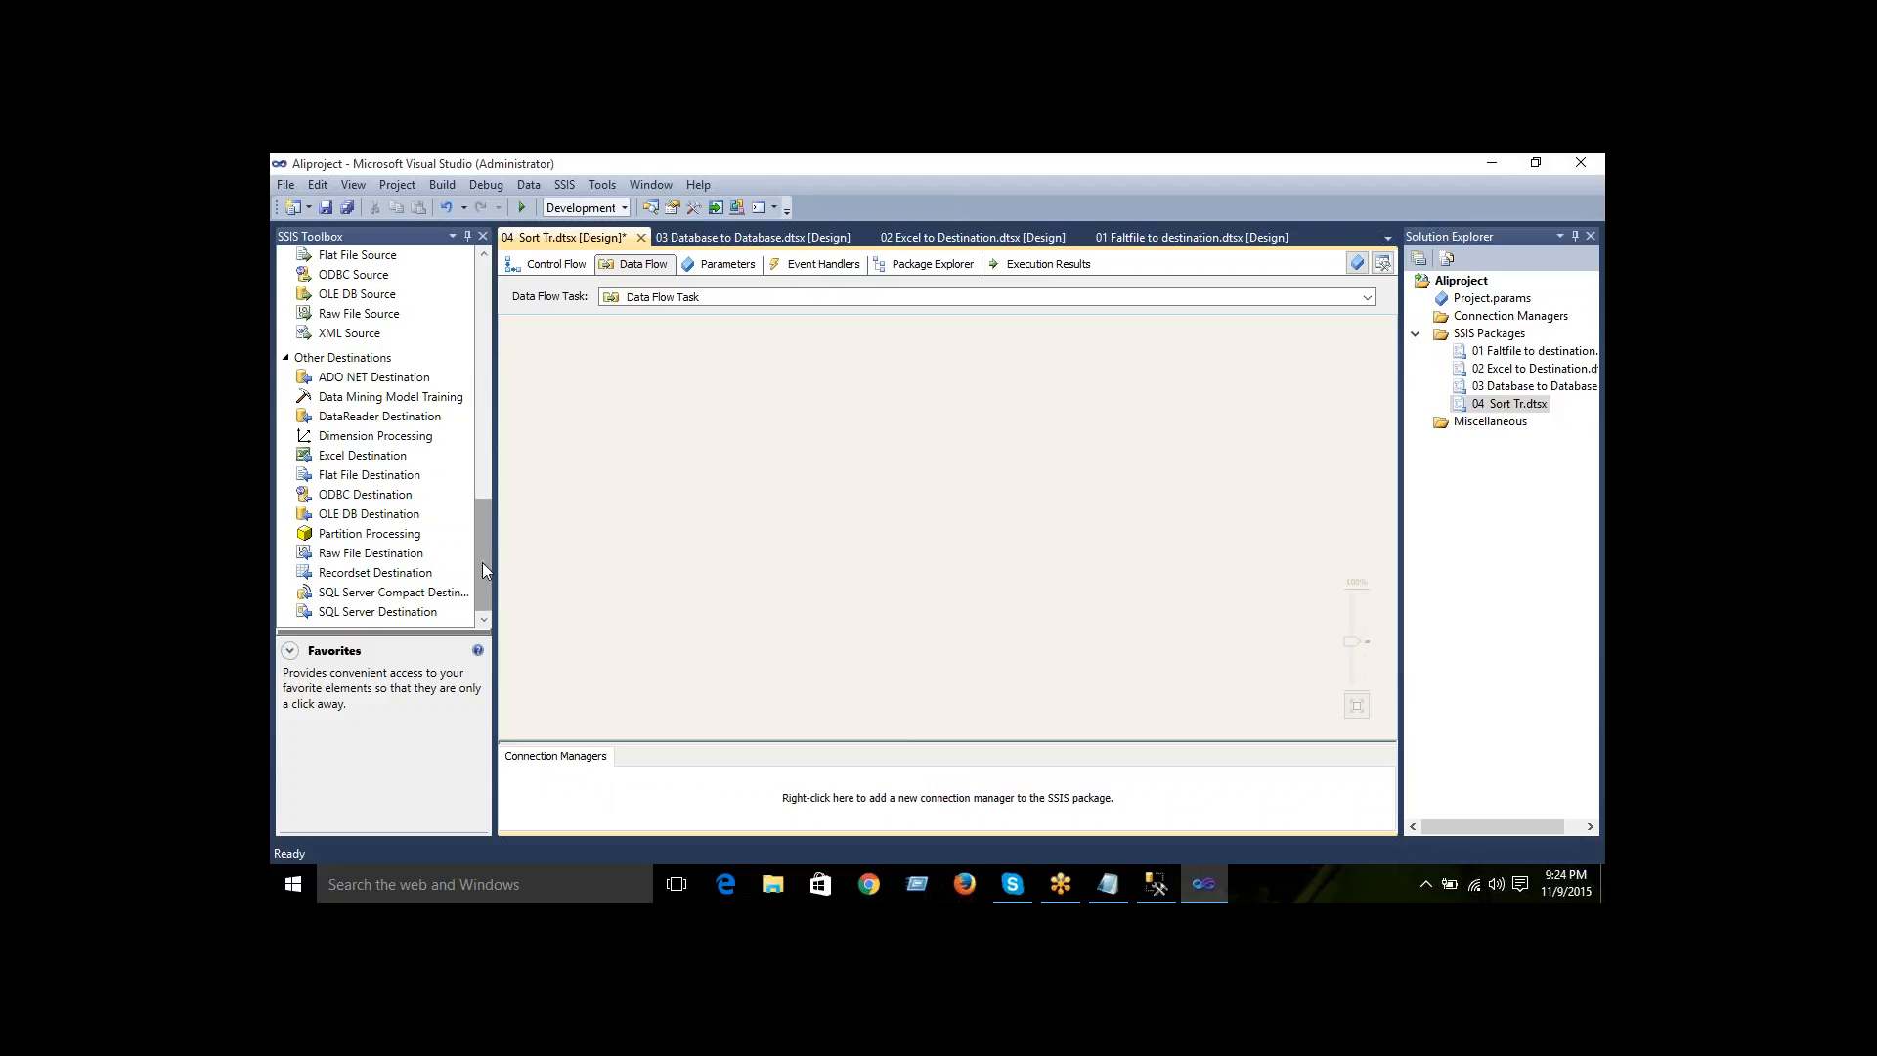
- Add a Flat File Source to the data flow and create its flat file connection to D:\Source\Sources\Flatfiles\5records.txt
mouse_move(483, 561)
mouse_down()
mouse_move(488, 435)
mouse_move(483, 572)
mouse_up()
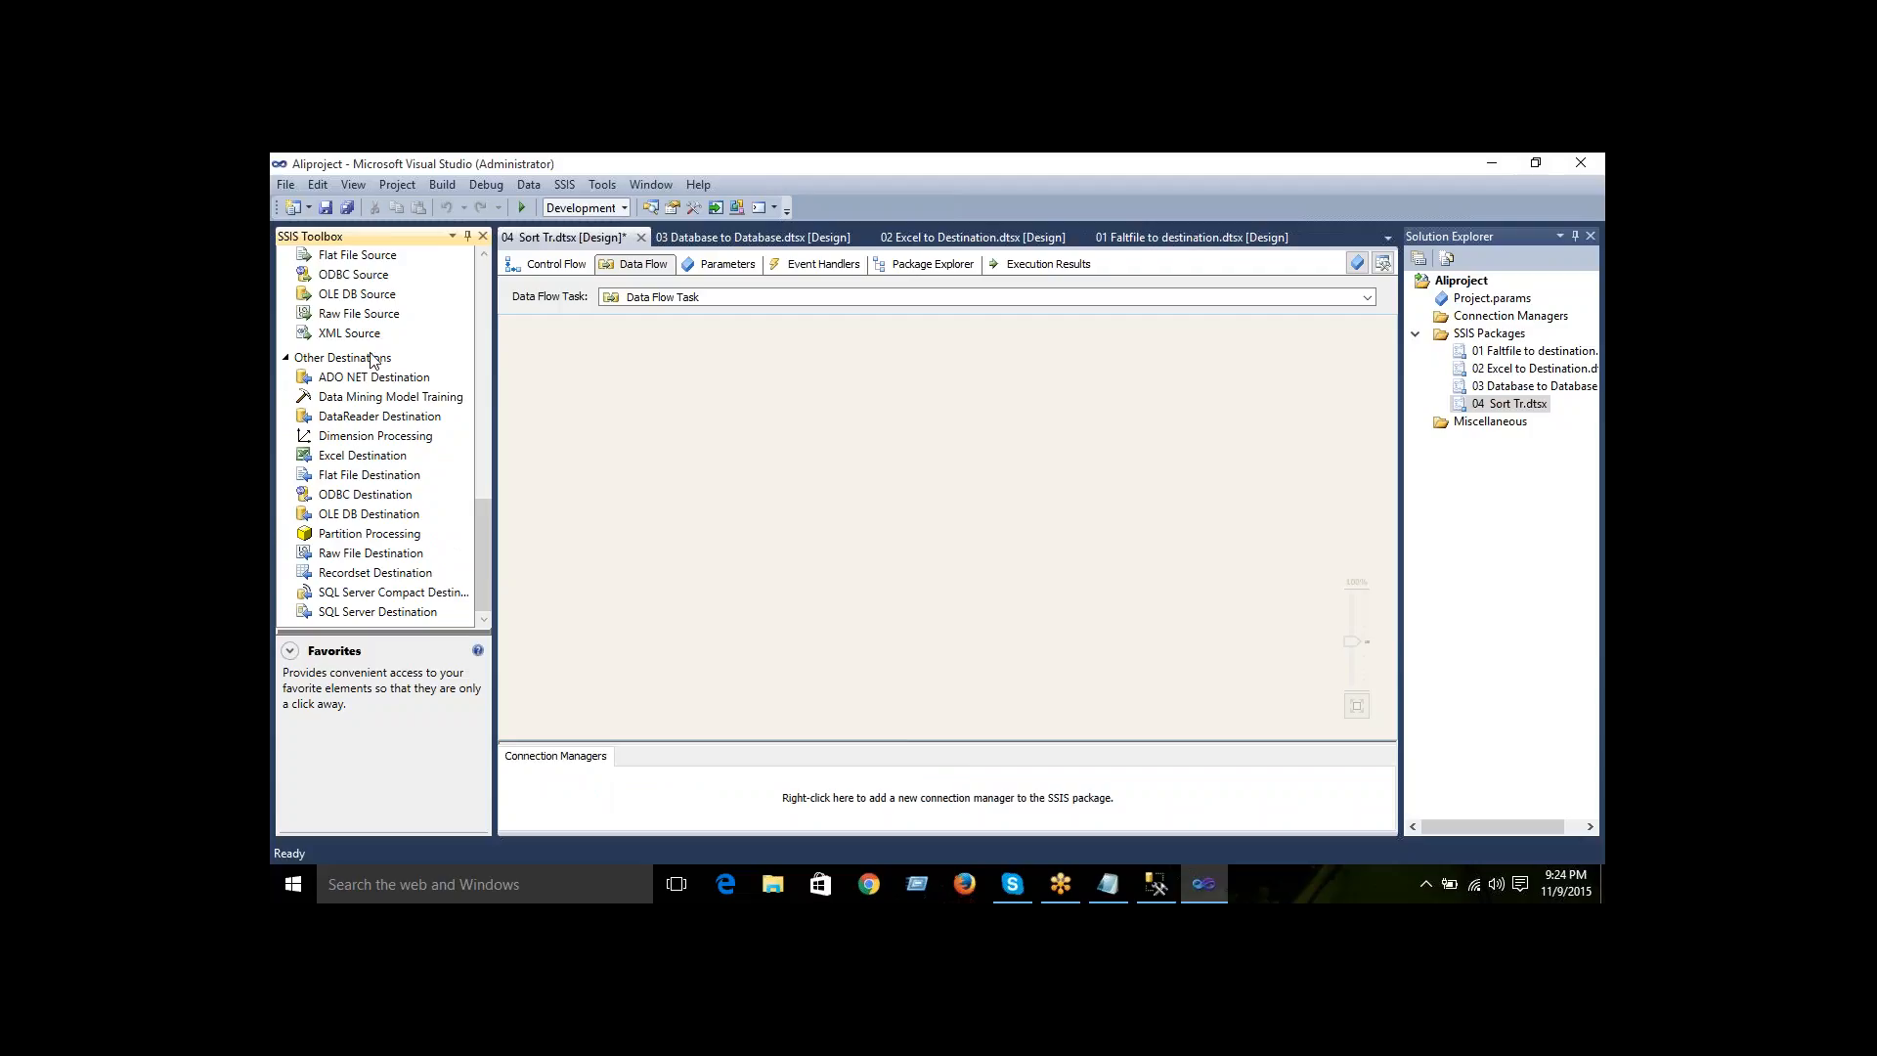
drag(363, 259, 809, 354)
double_click(845, 385)
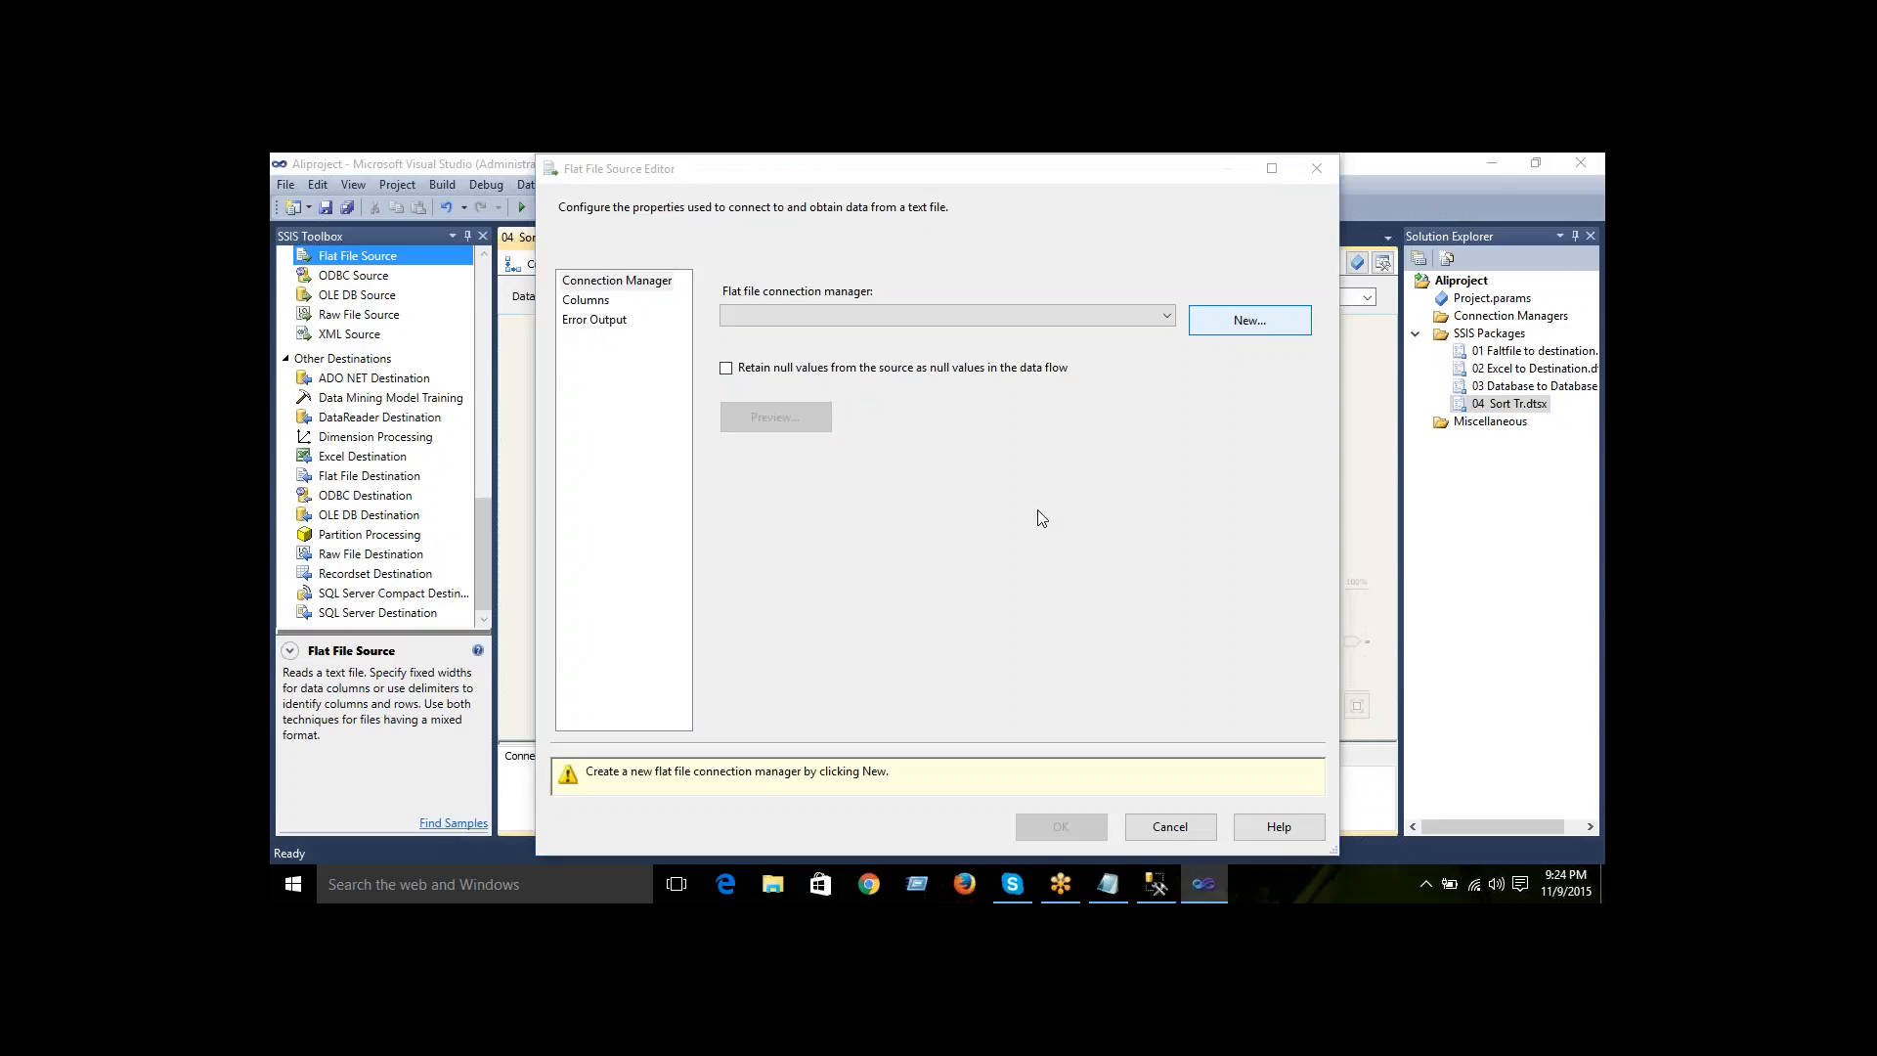
click(1189, 379)
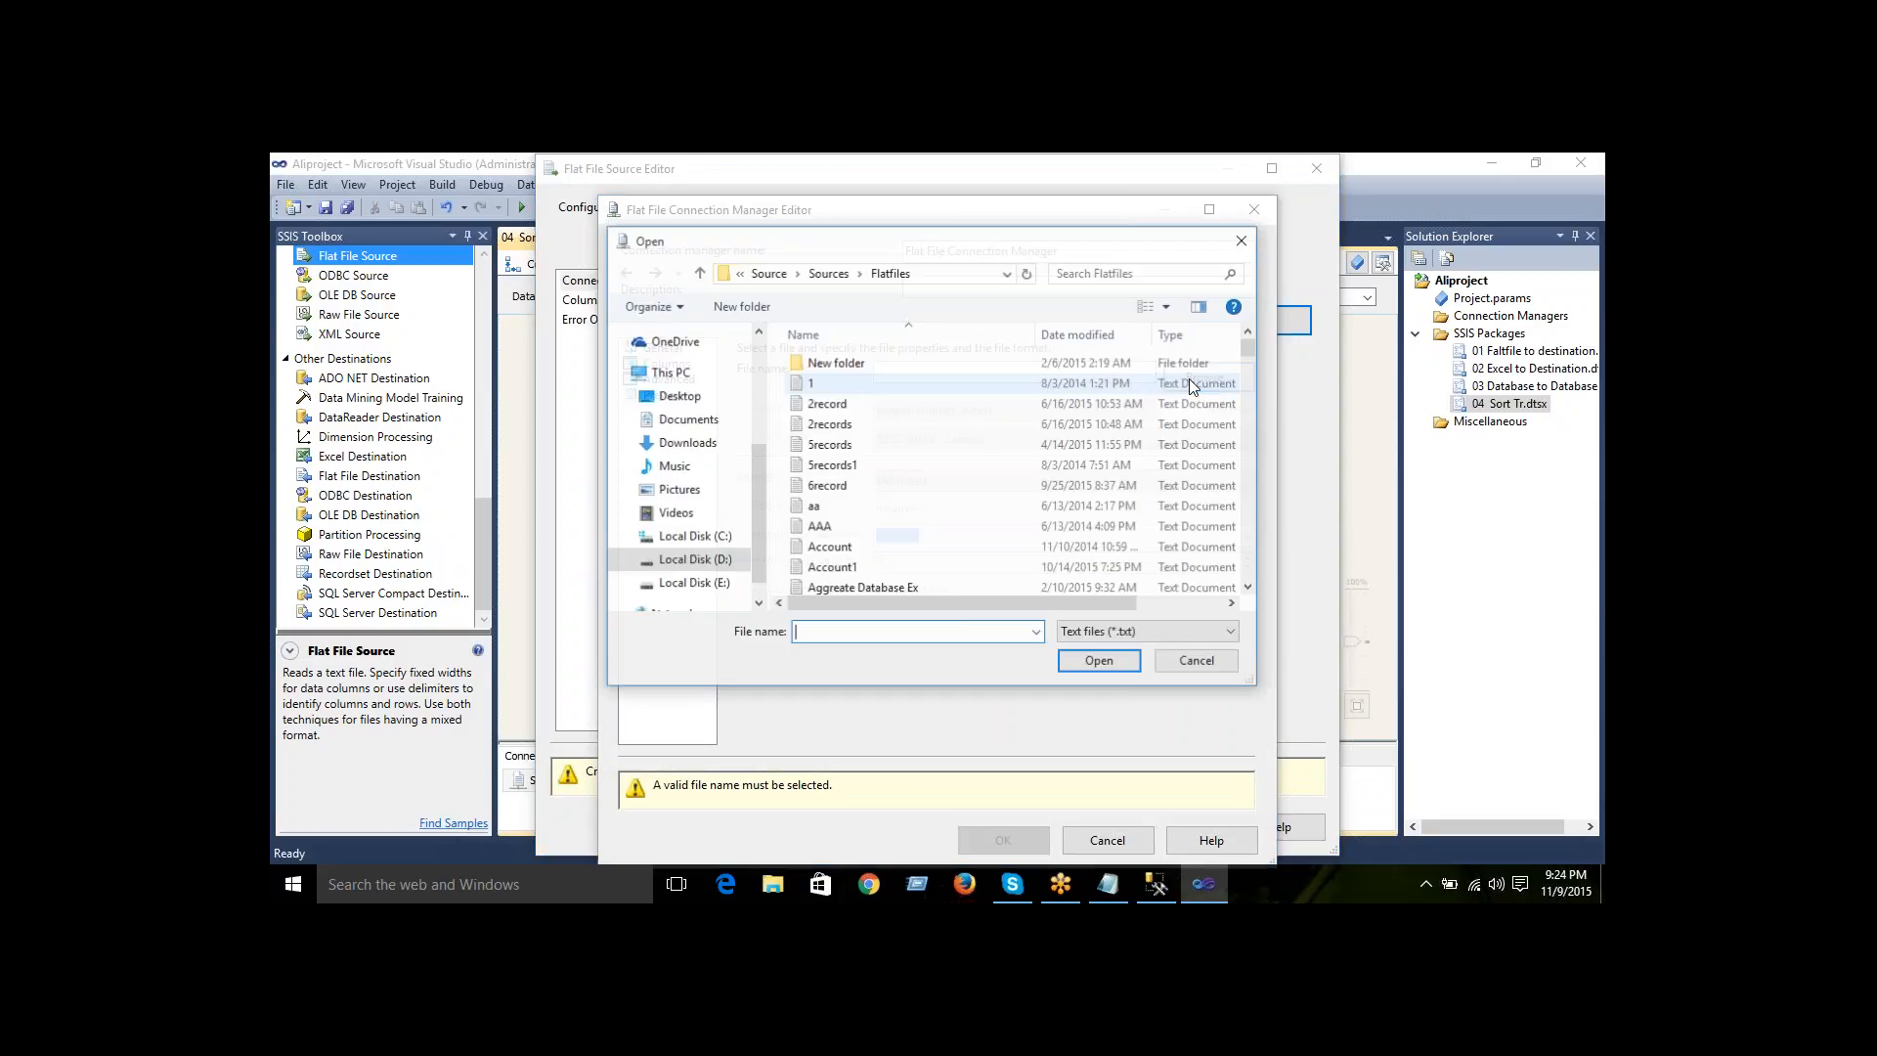
click(919, 448)
double_click(919, 450)
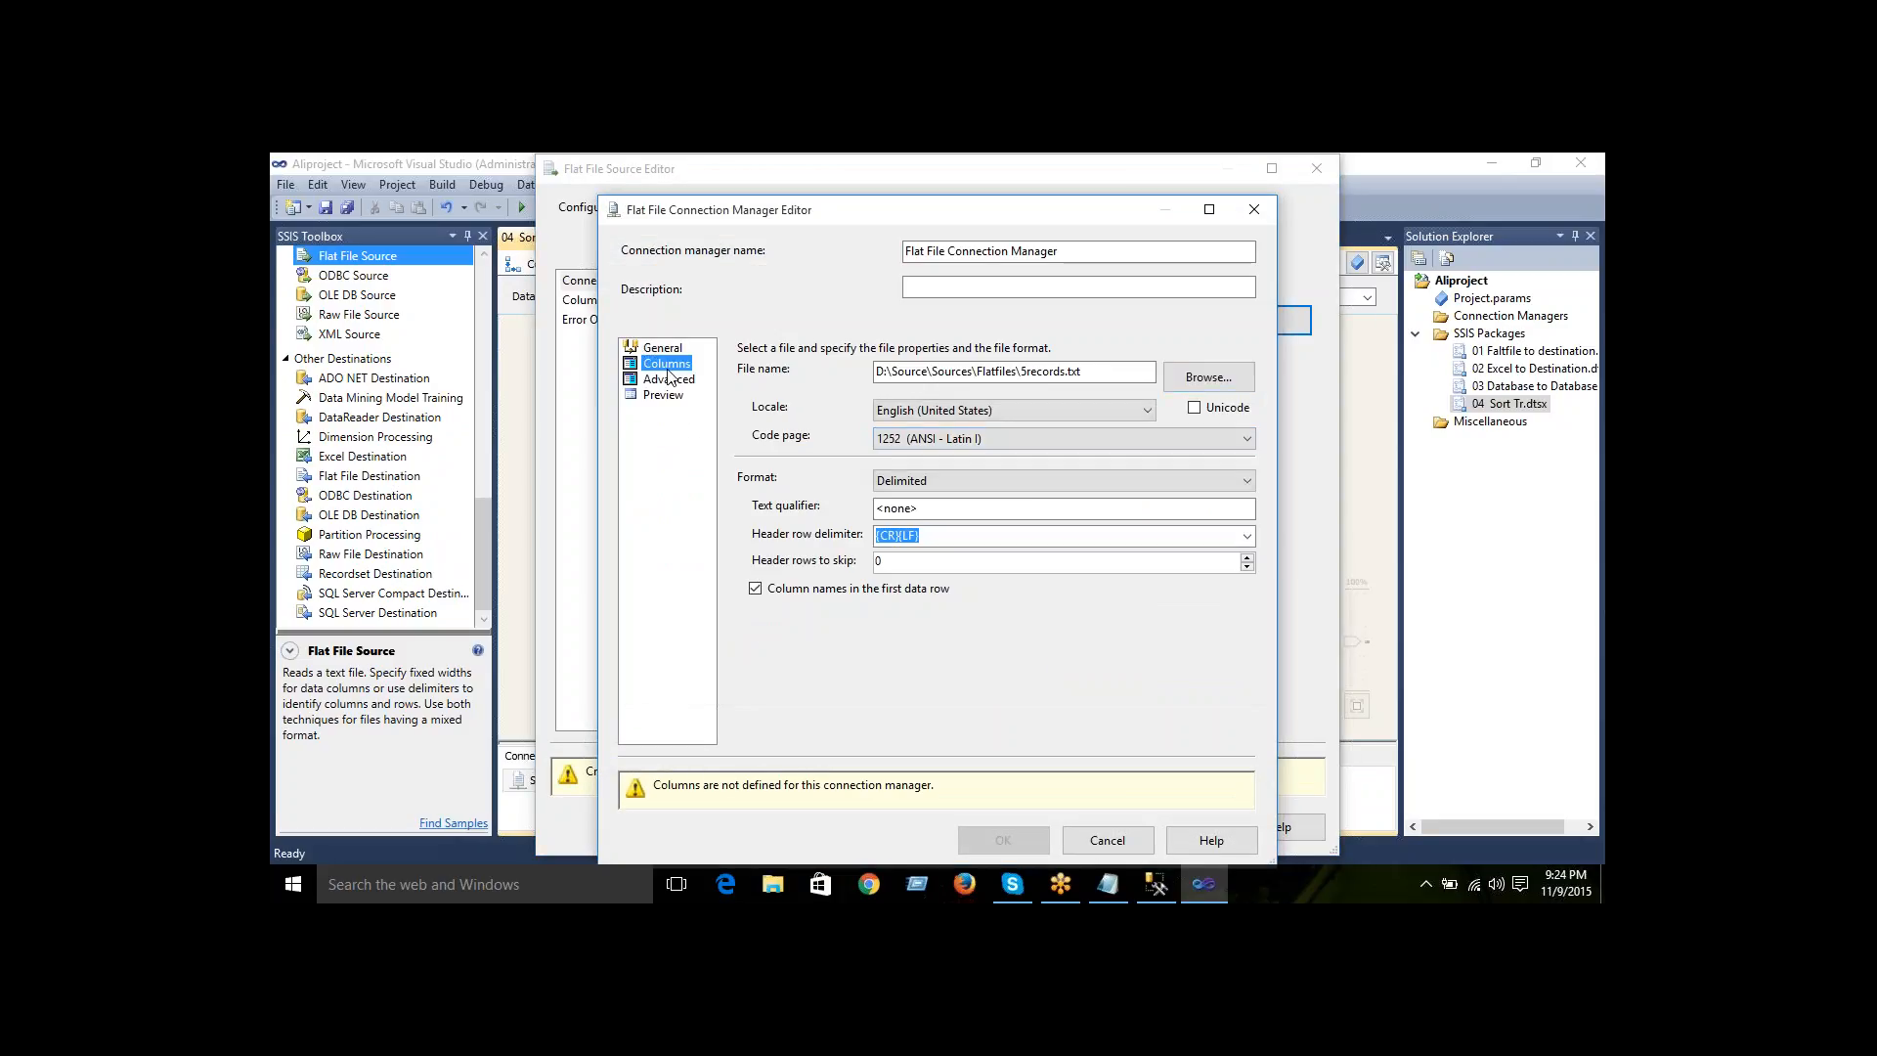
- Check the column delimiters and row preview of the Flat File Connection Manager and accept its settings
click(667, 363)
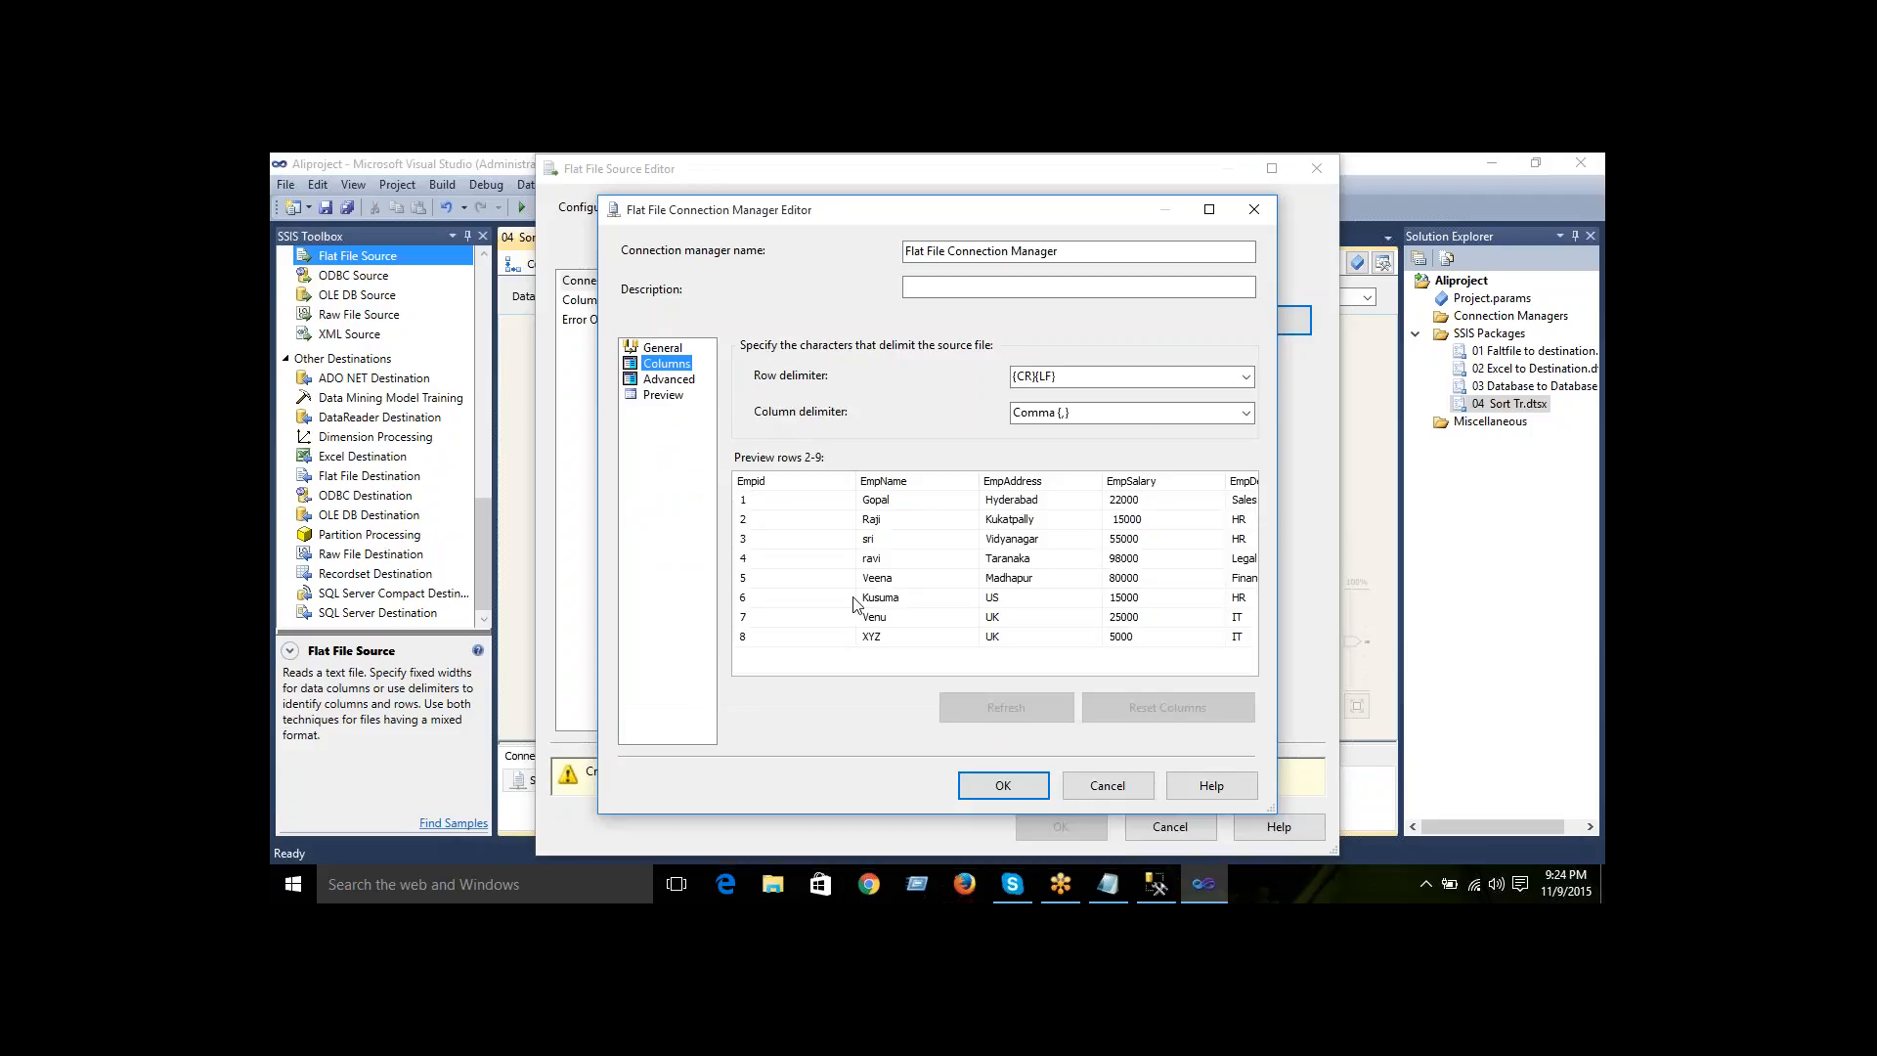
click(650, 396)
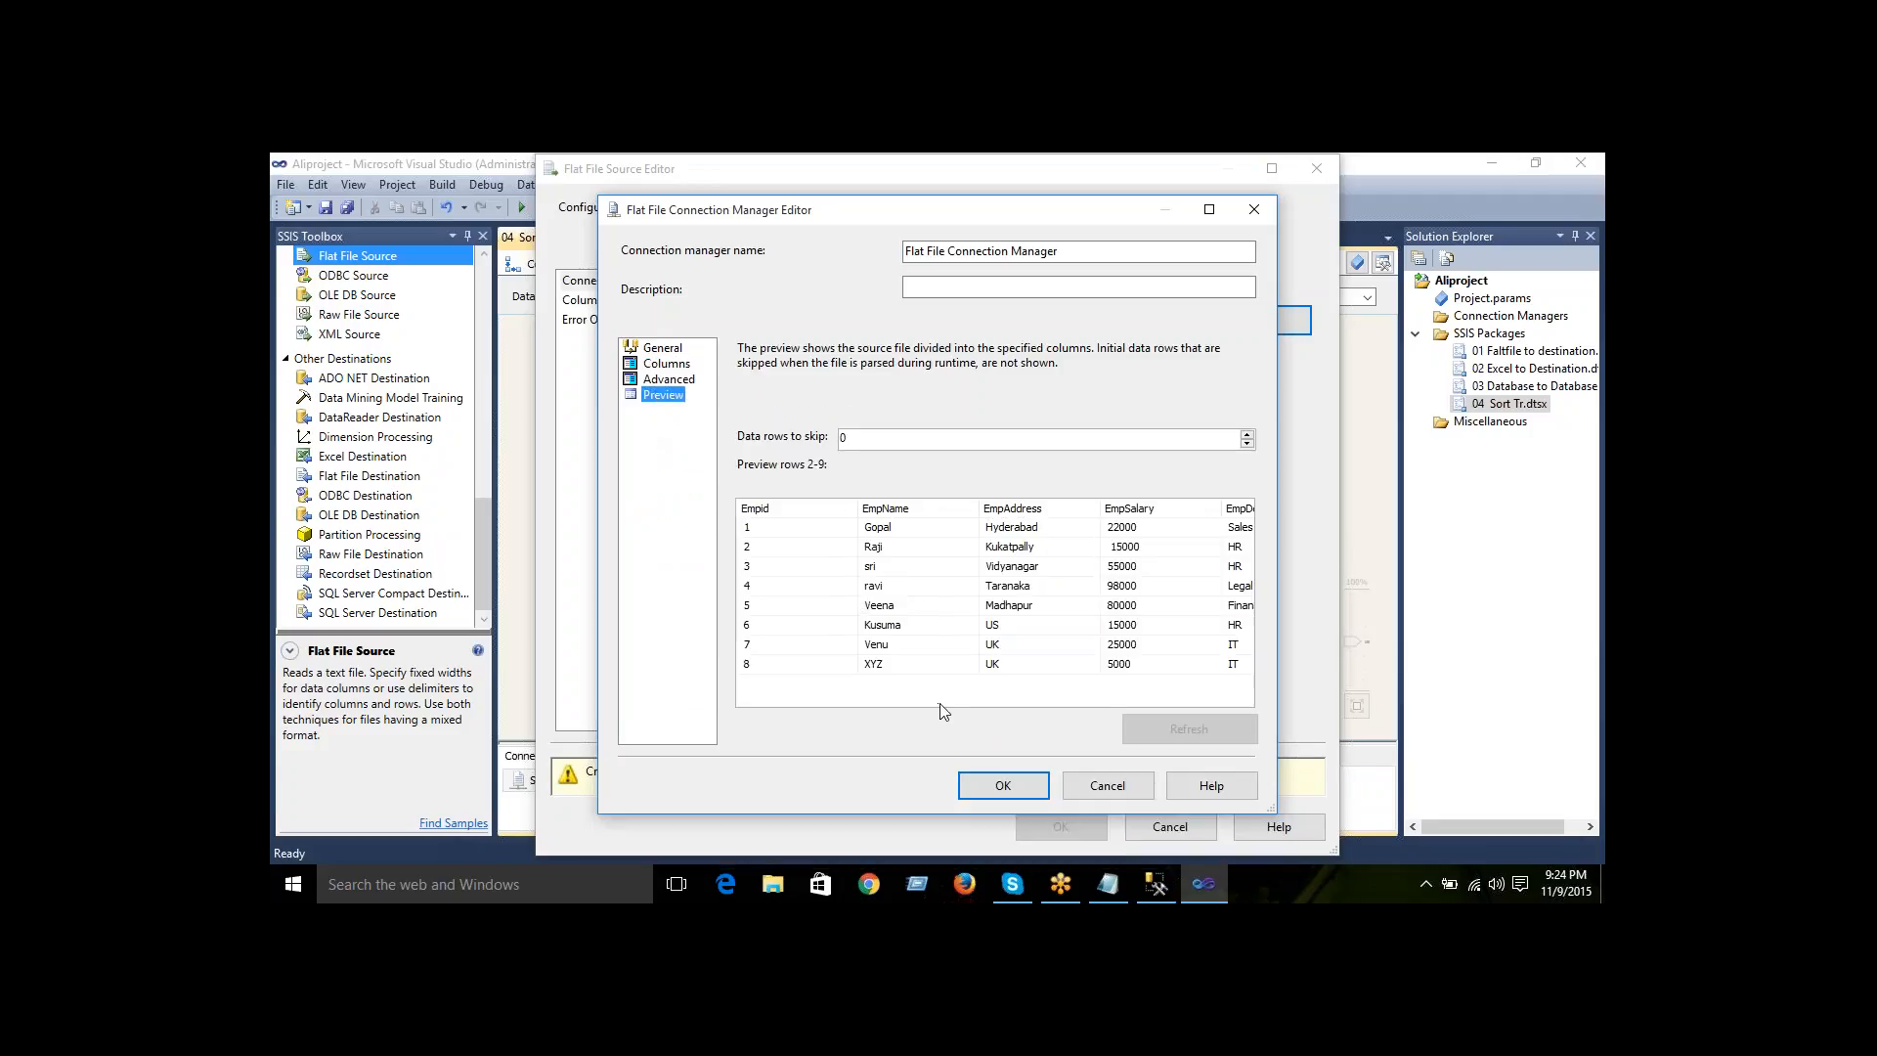
click(1007, 789)
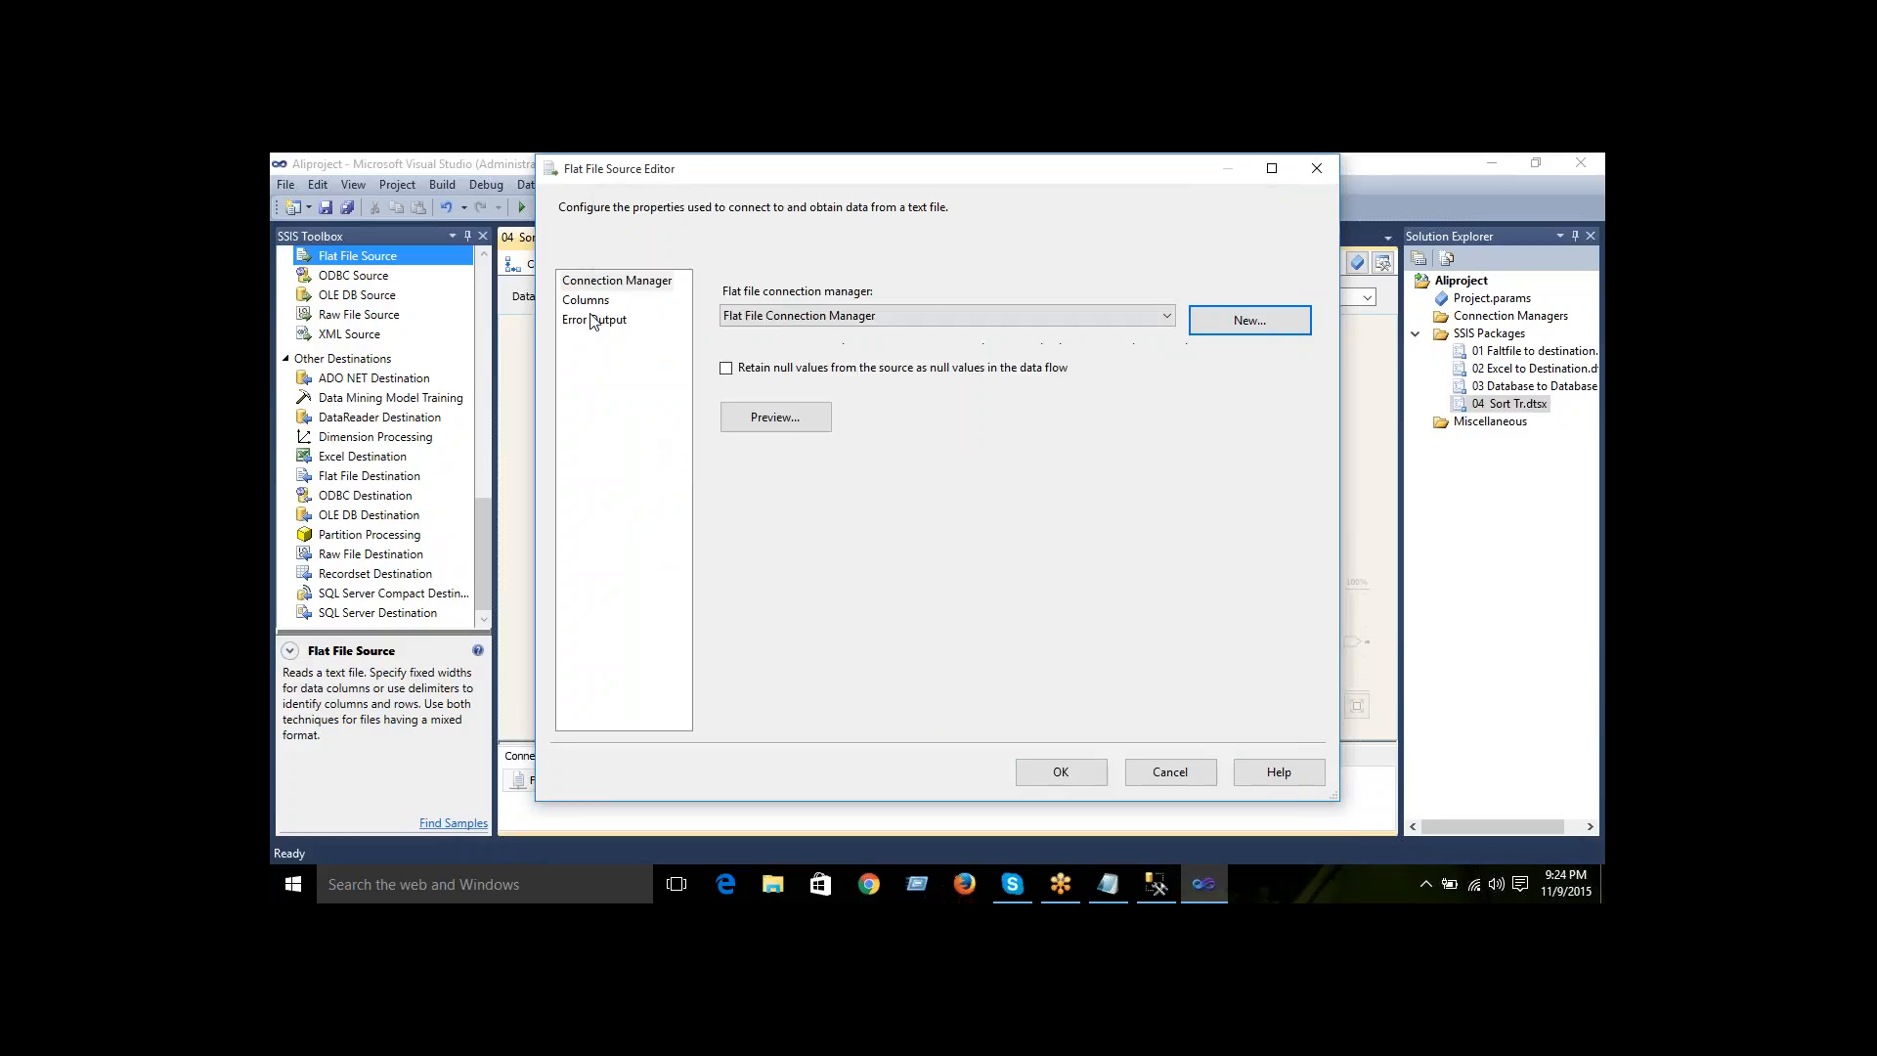
- Review the external and output columns of the Flat File Source and confirm the source editor
click(587, 300)
click(1082, 473)
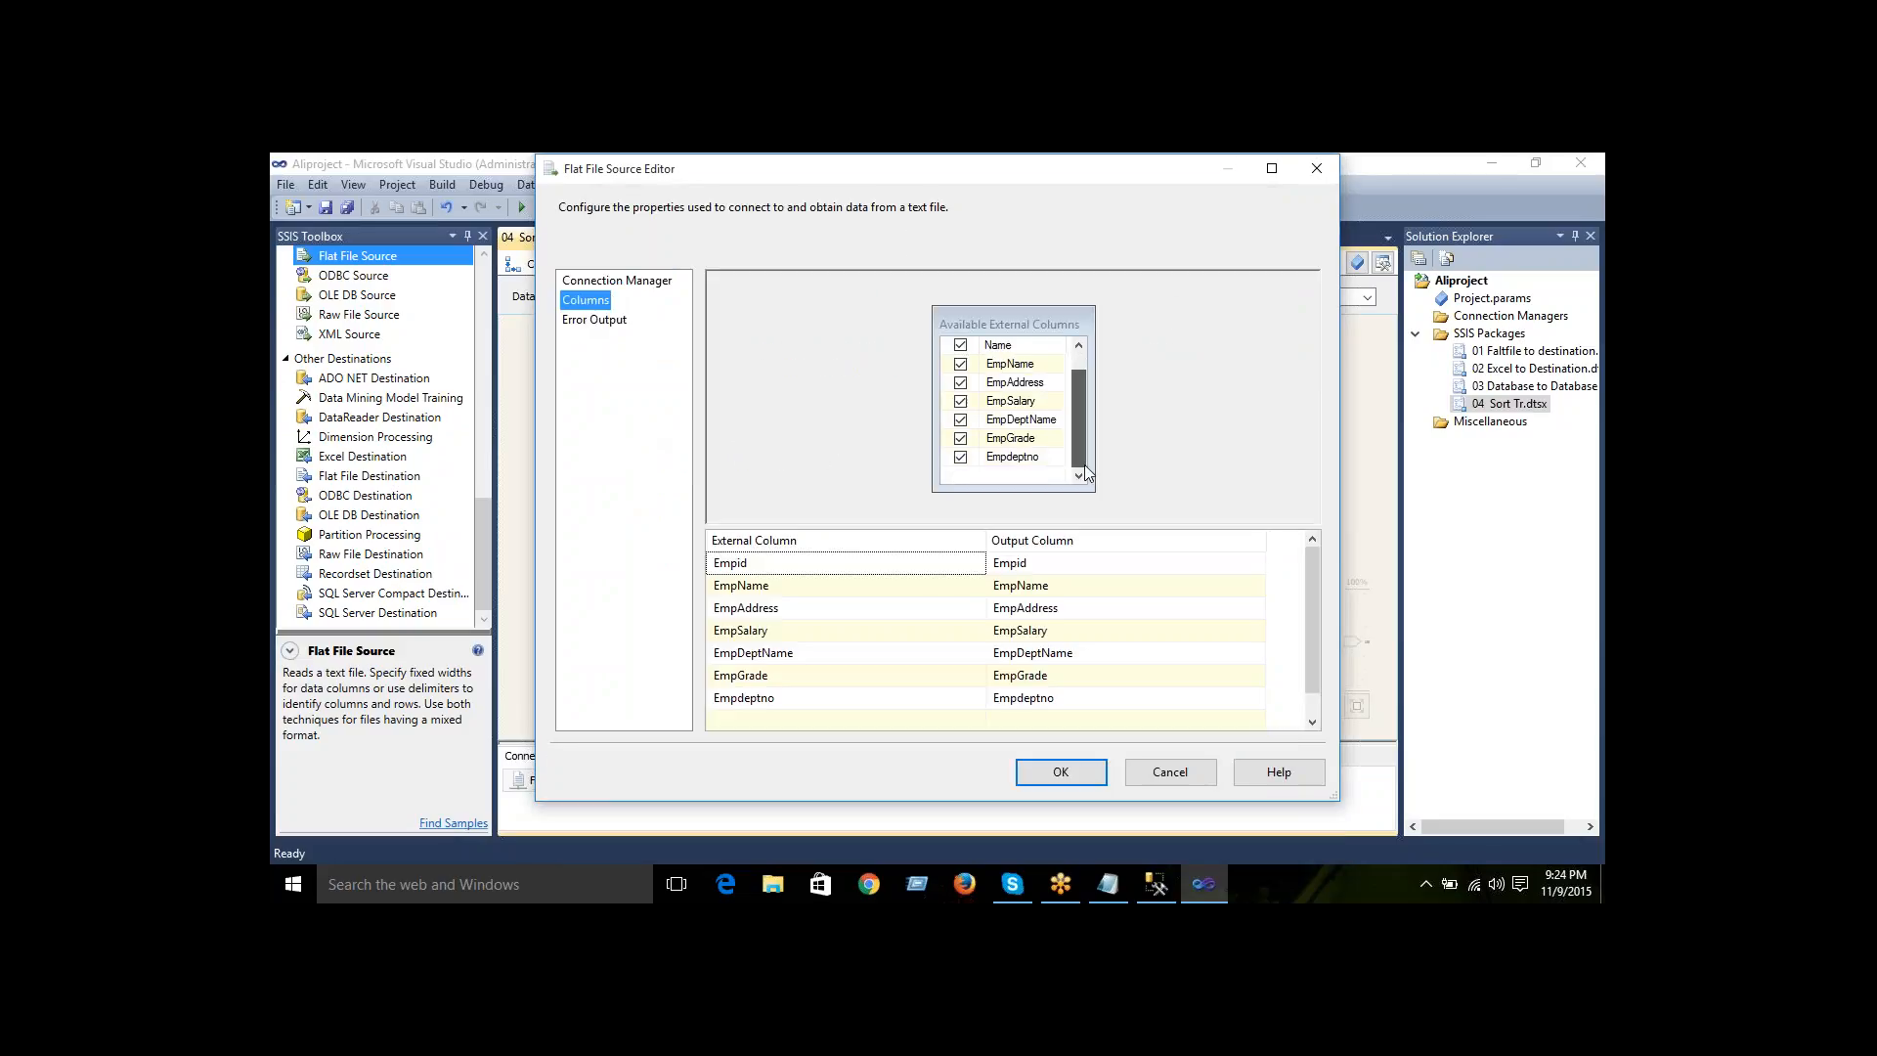
drag(1083, 459, 1070, 320)
click(631, 284)
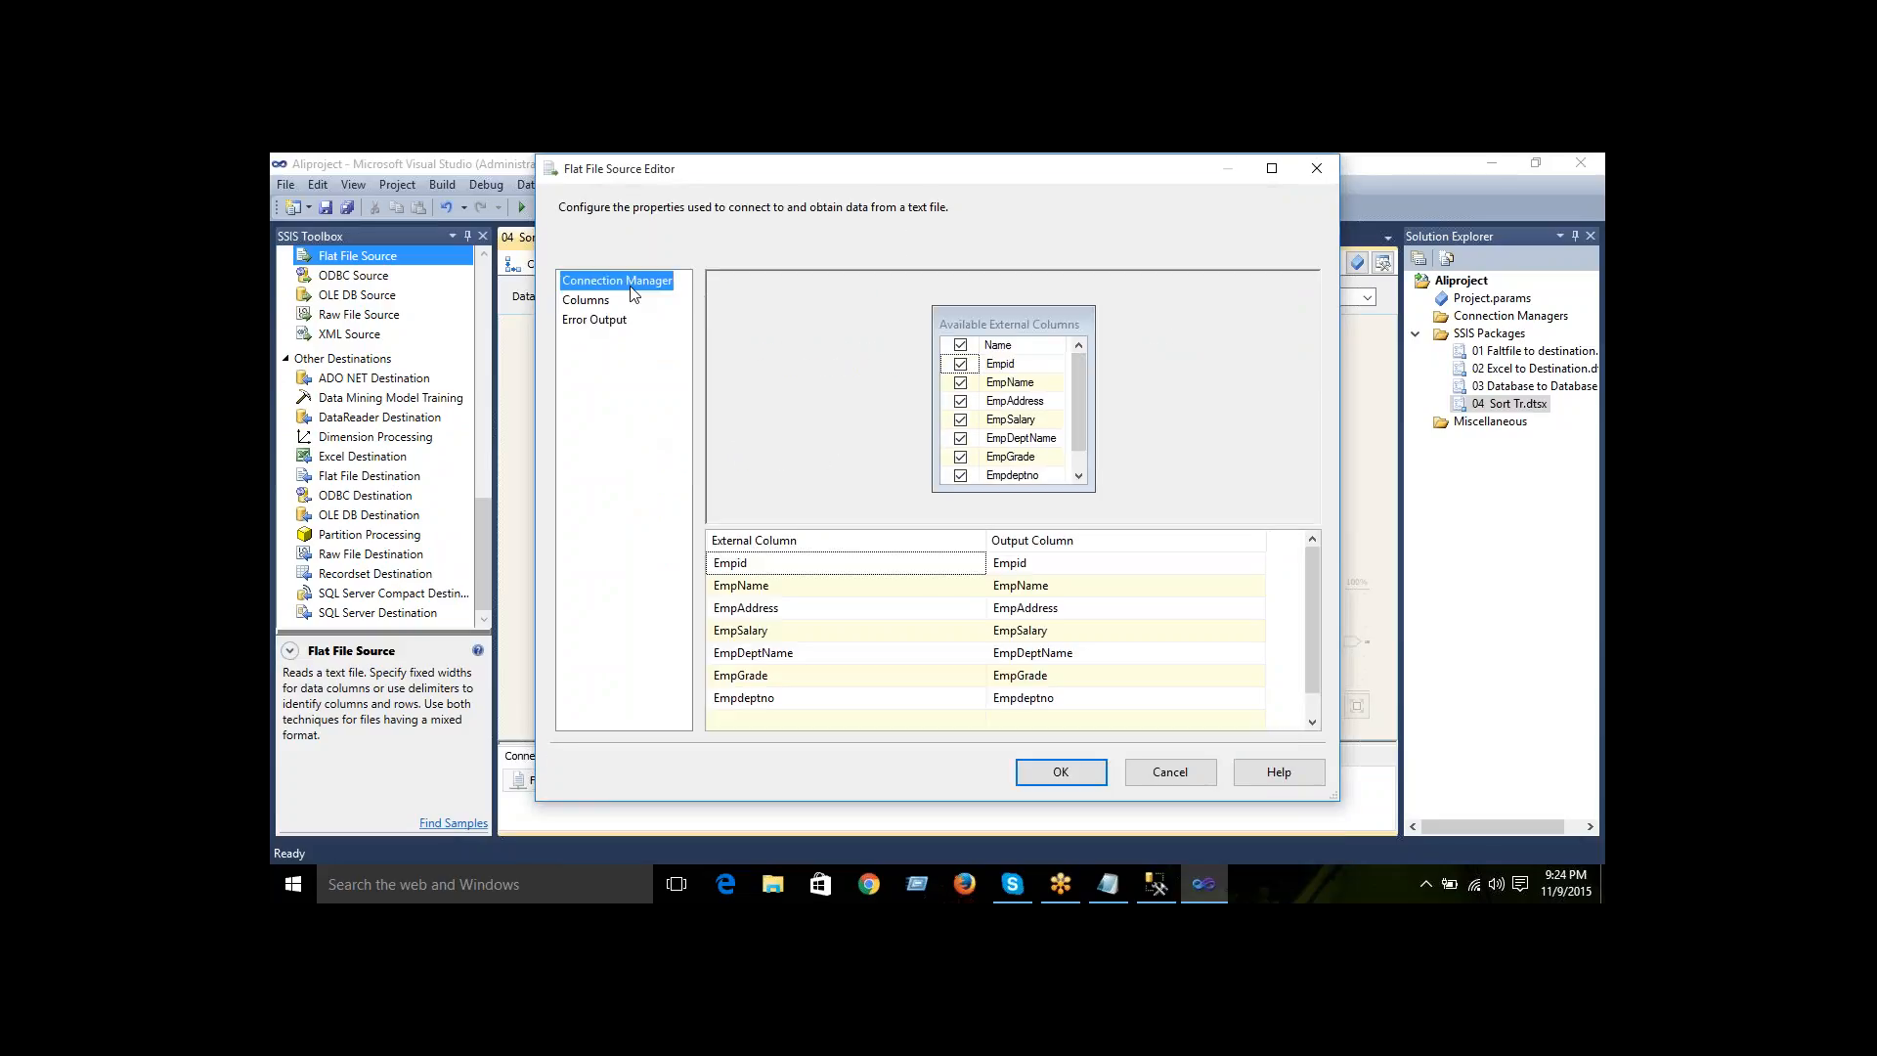
click(591, 298)
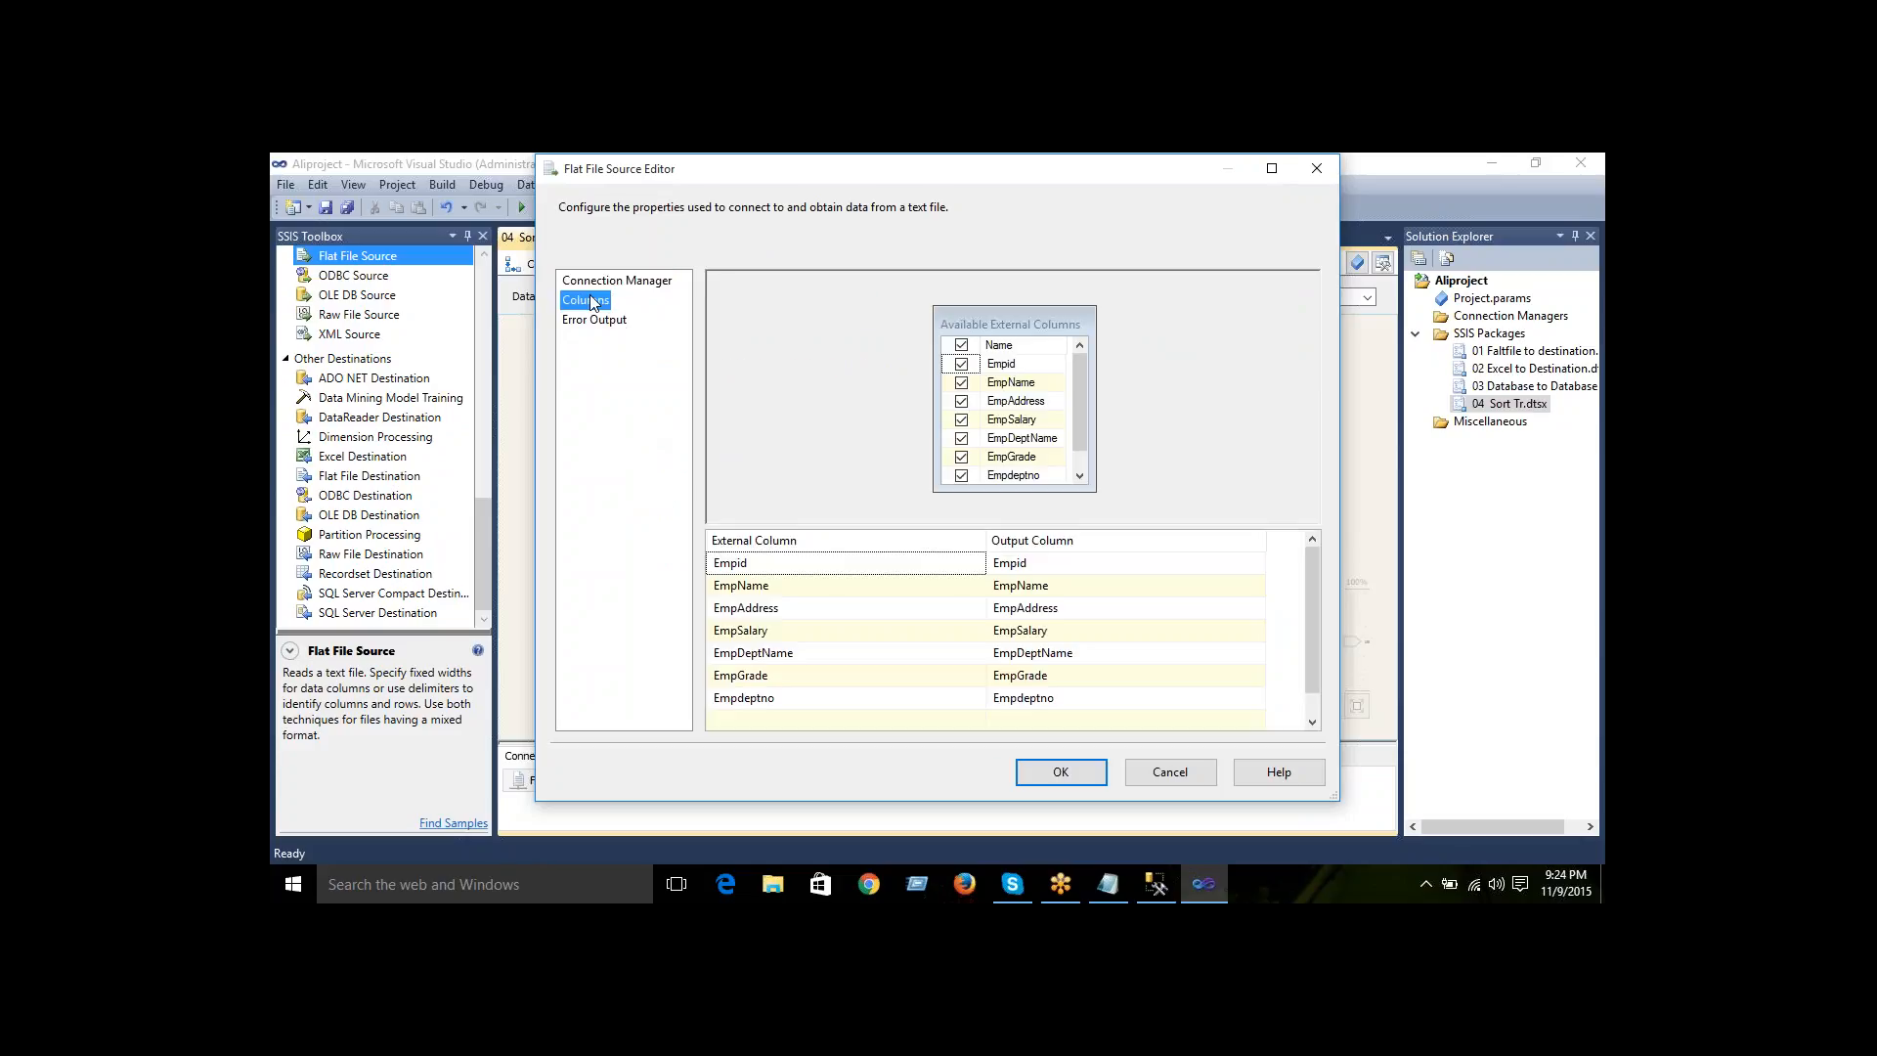
mouse_move(1076, 395)
mouse_down()
mouse_move(1073, 437)
mouse_move(1074, 395)
mouse_up()
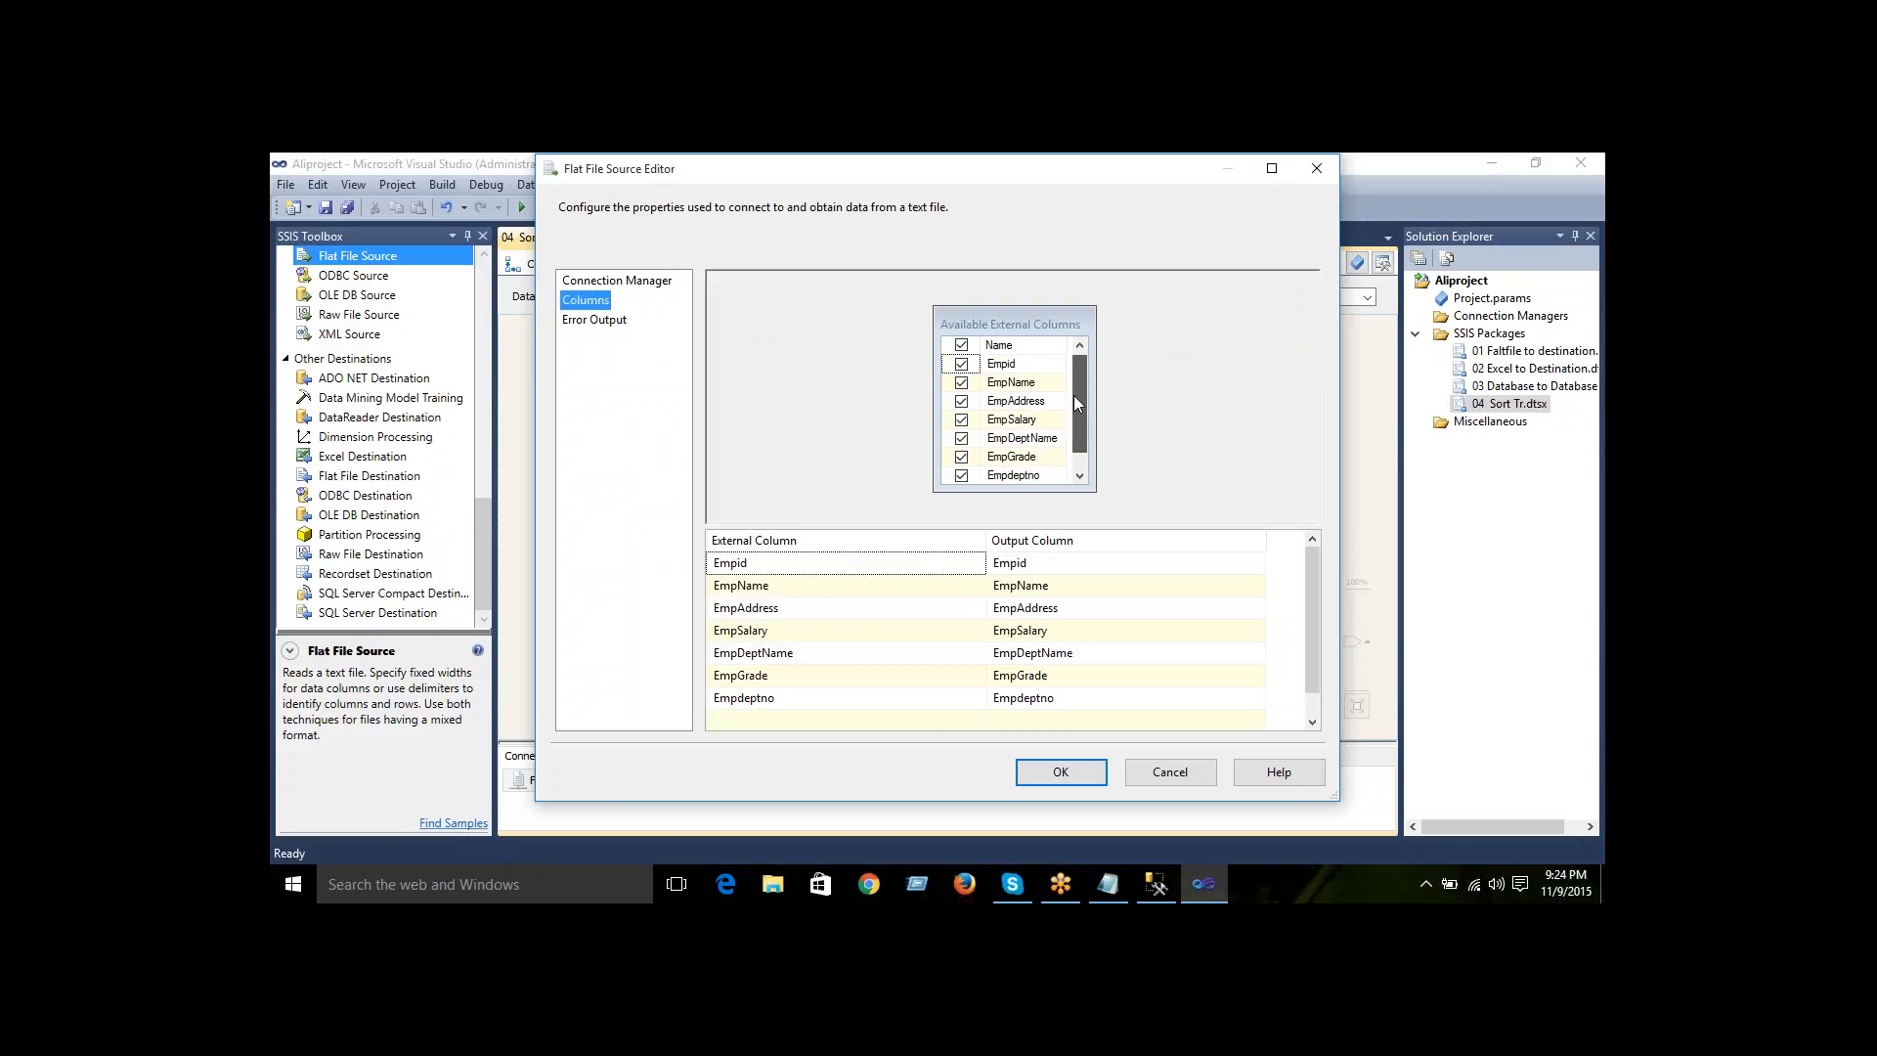
click(1066, 772)
- Preview the Flat File Source's sample data with the preview window widened to show all columns
double_click(877, 382)
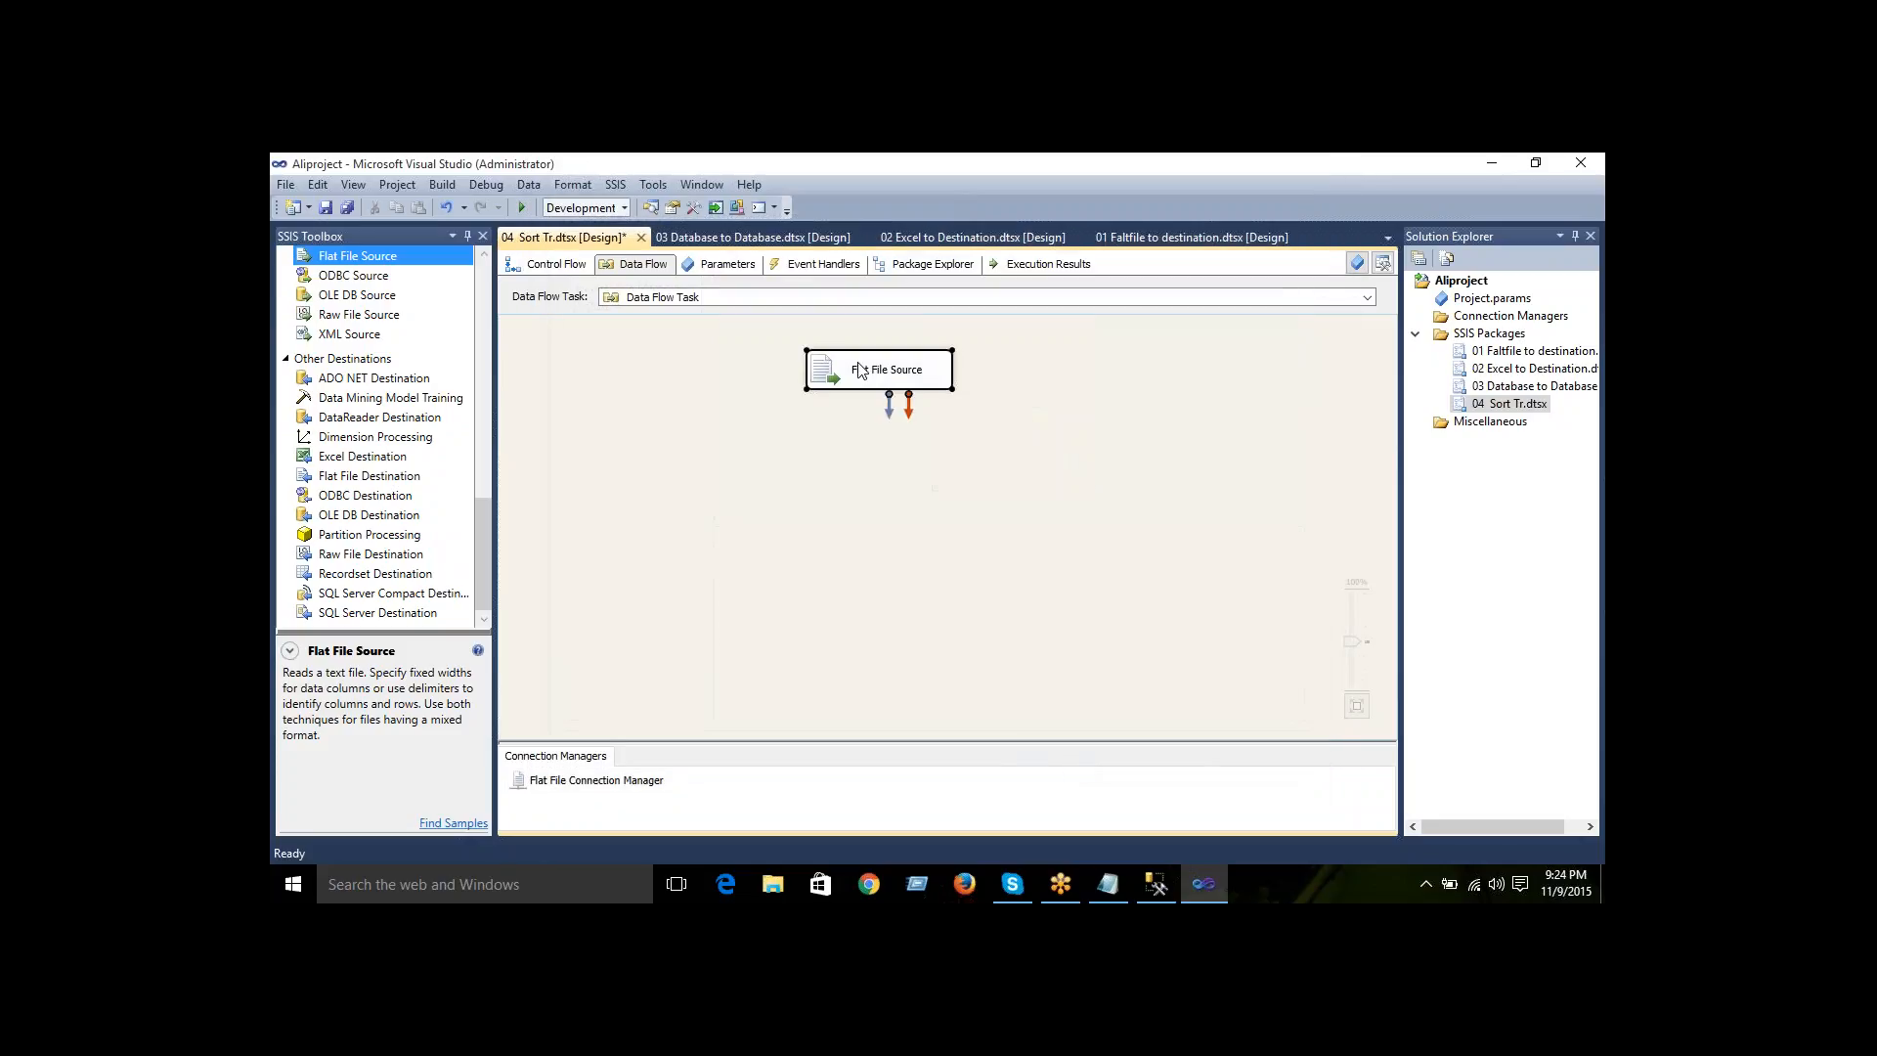
click(800, 429)
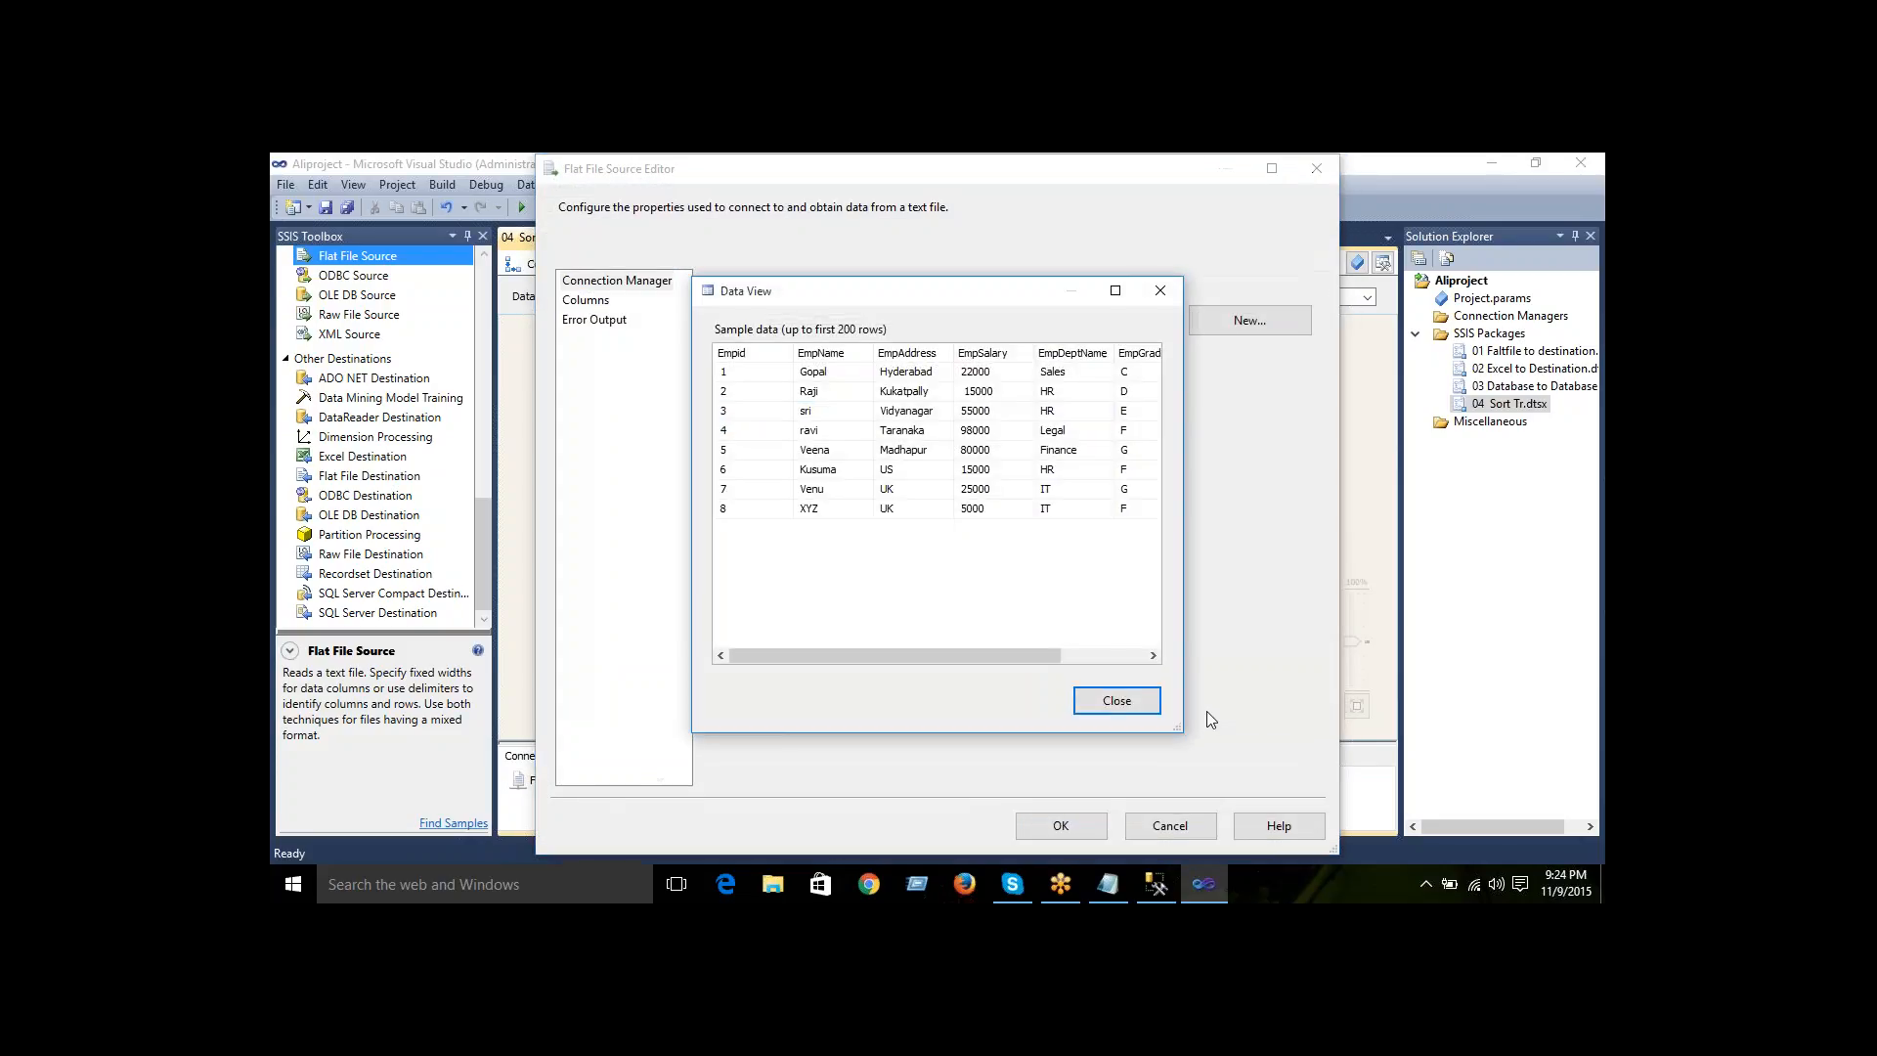
drag(1182, 729, 1390, 726)
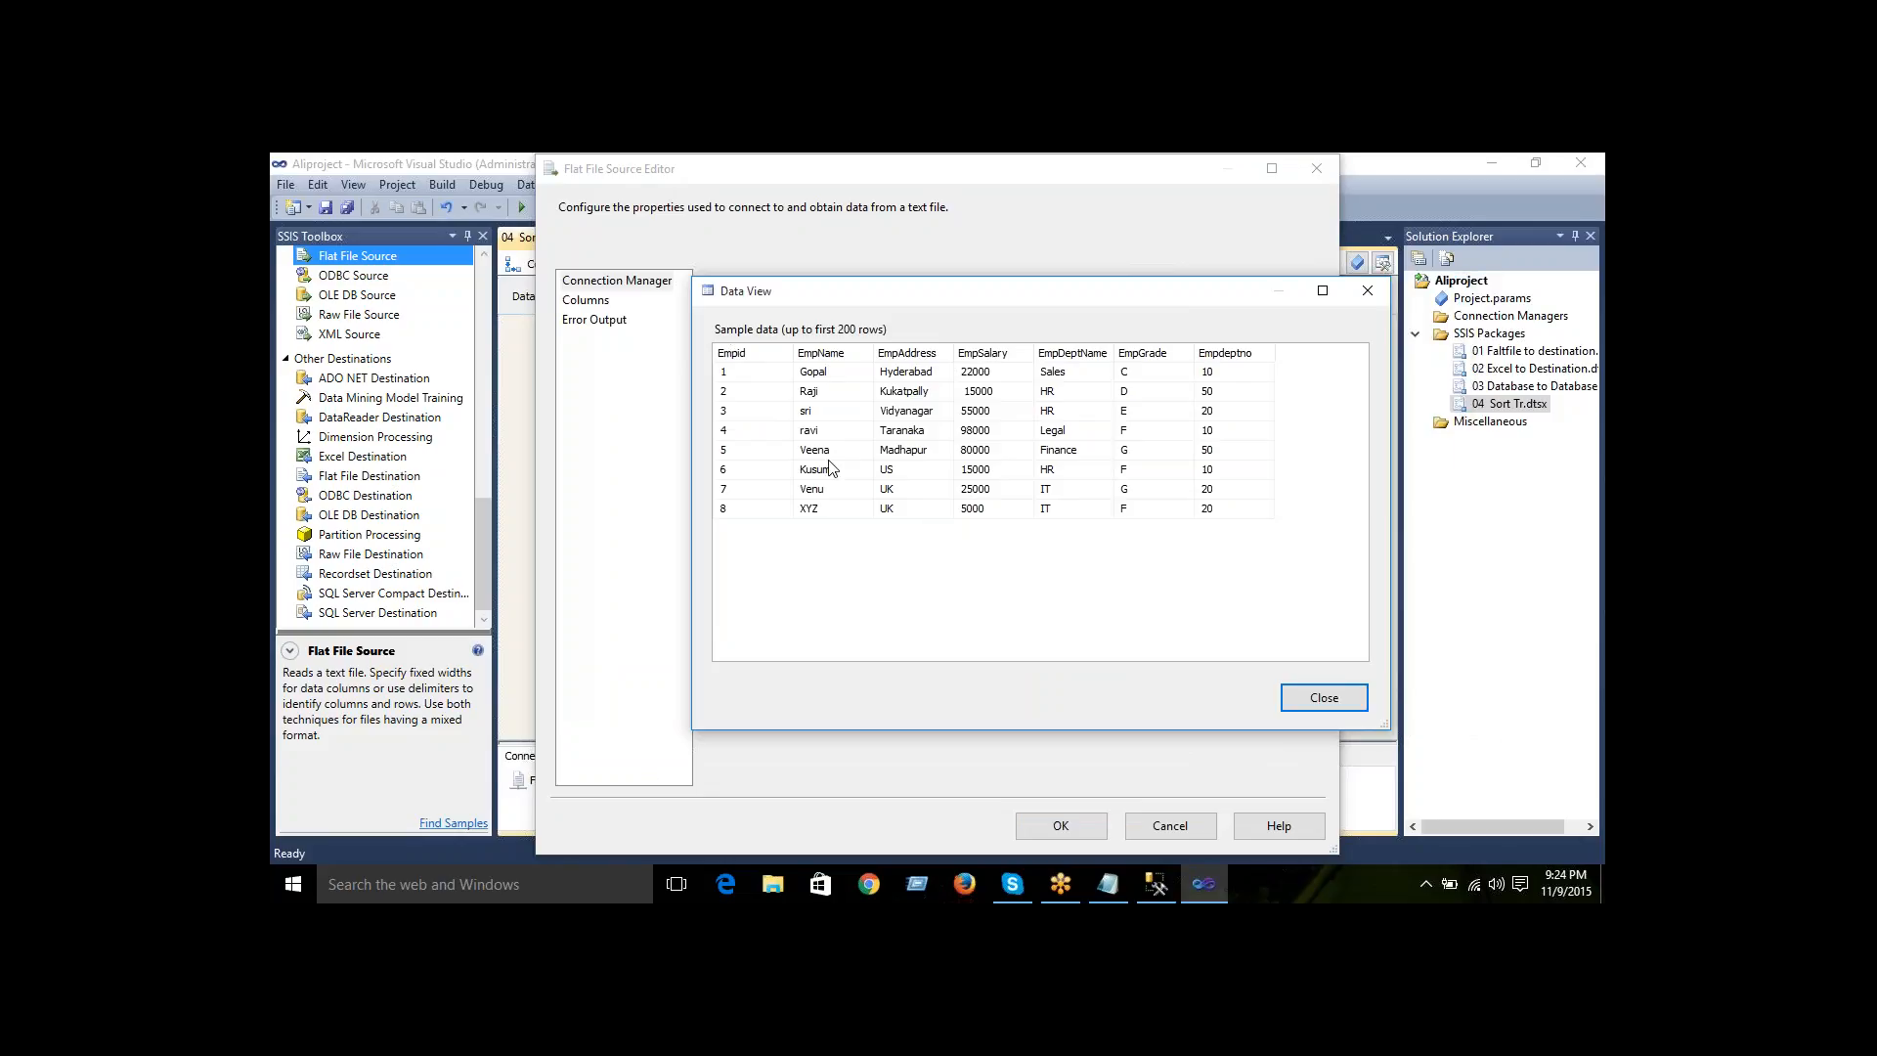
click(1314, 699)
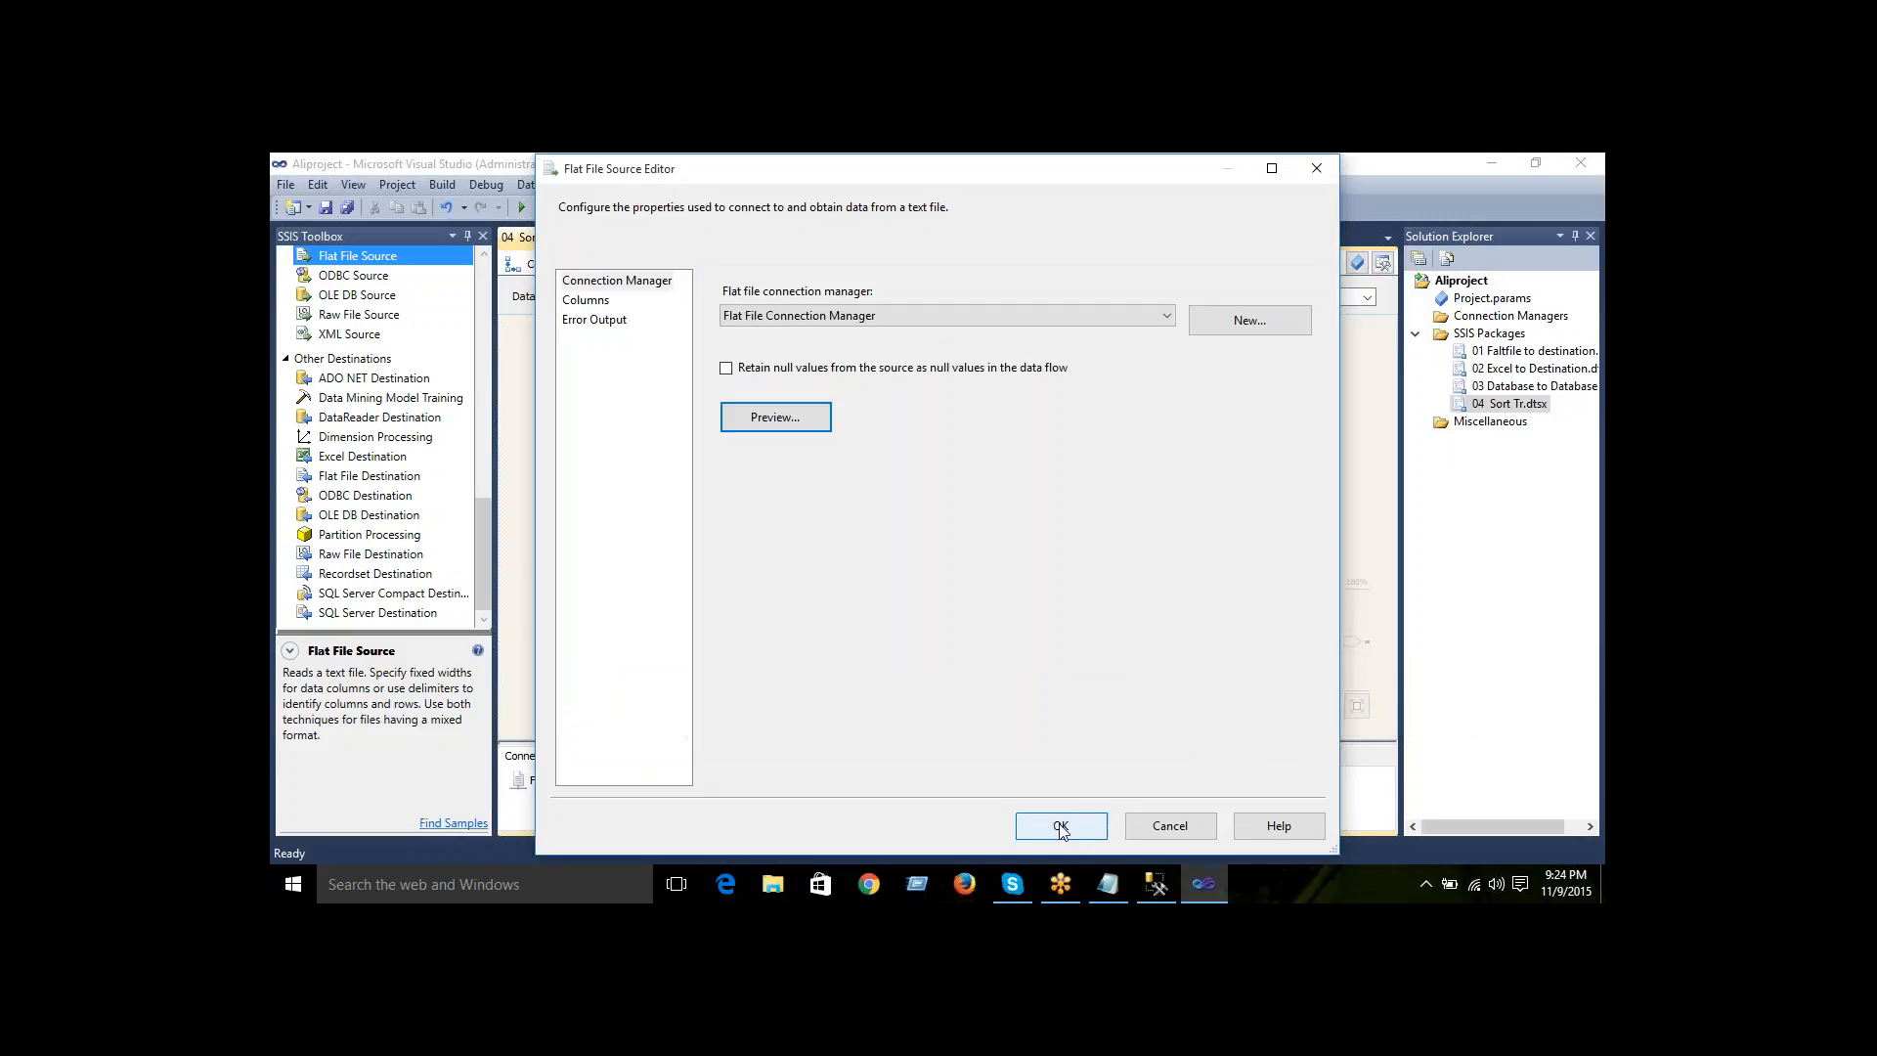
click(1061, 825)
- Add a Sort transformation below the Flat File Source and feed it from the source's output
drag(485, 519, 498, 298)
drag(330, 548, 890, 470)
click(871, 374)
- Set the Sort transformation to sort by EmpName ascending, passing the other columns through
double_click(872, 466)
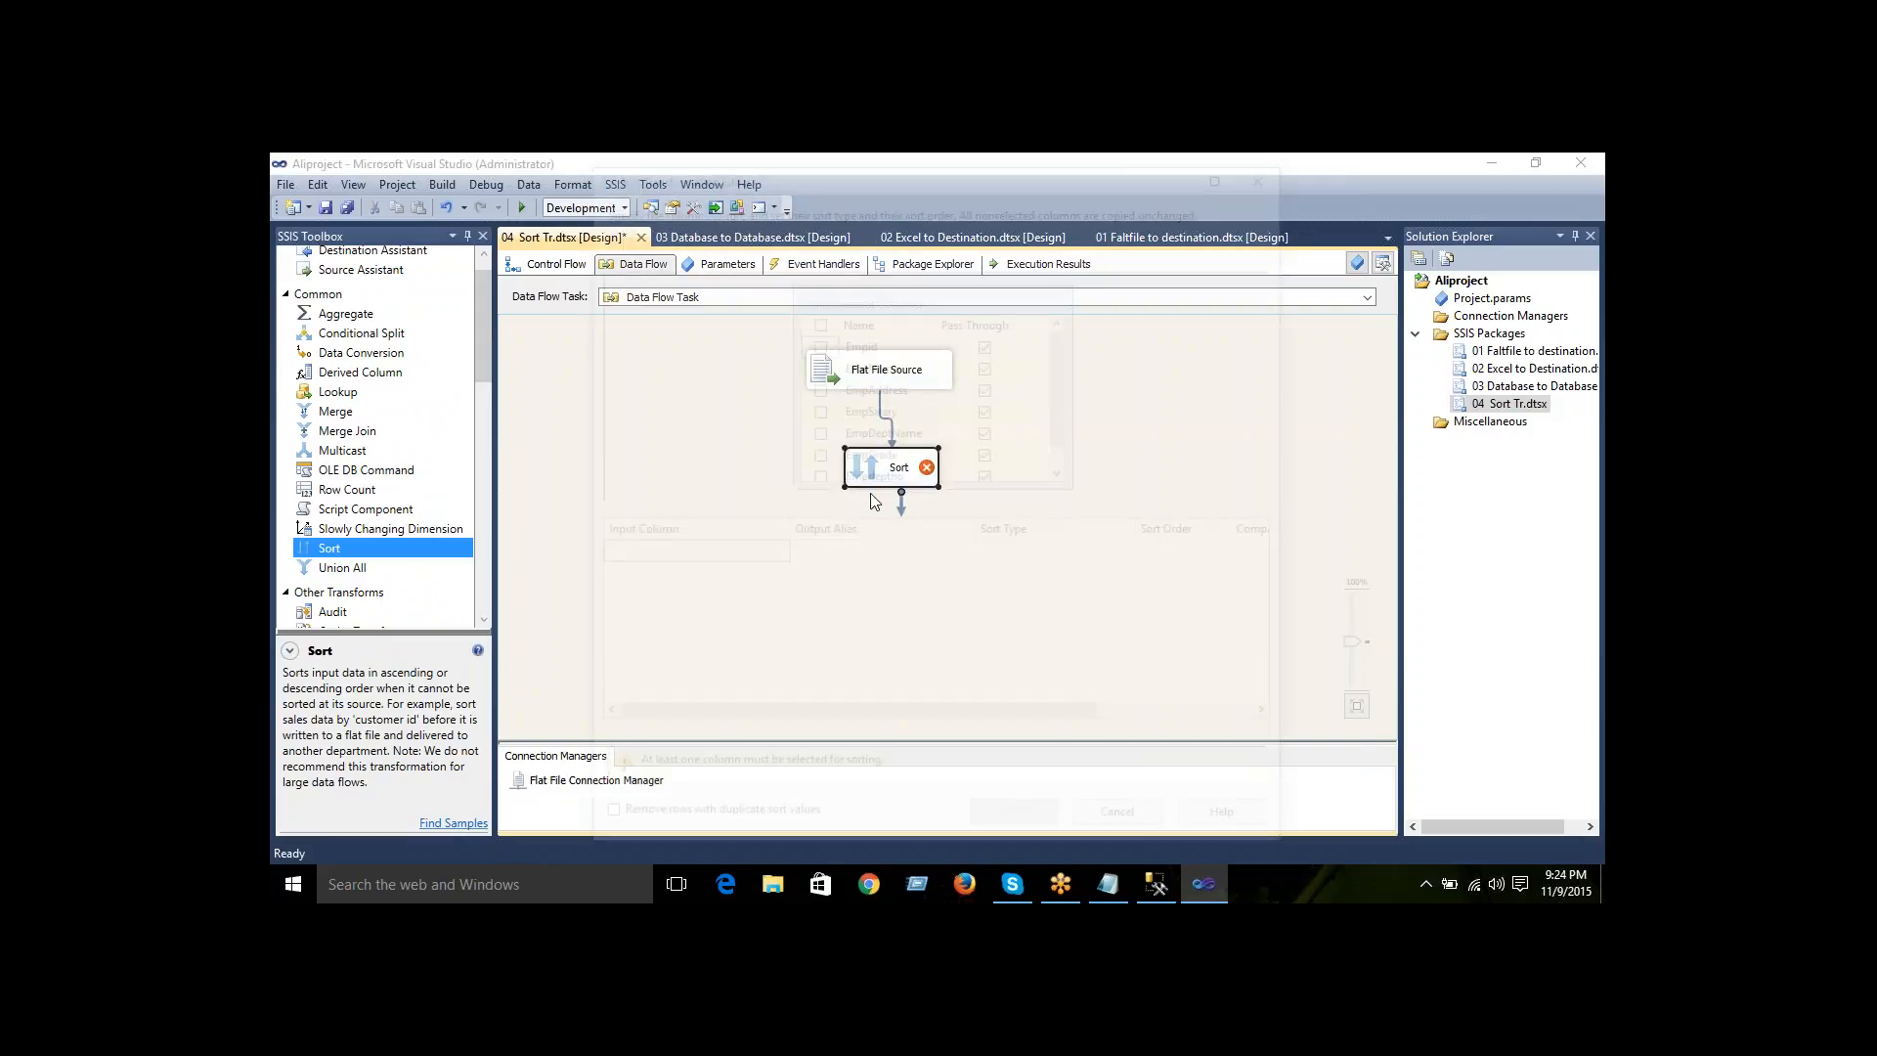
click(817, 363)
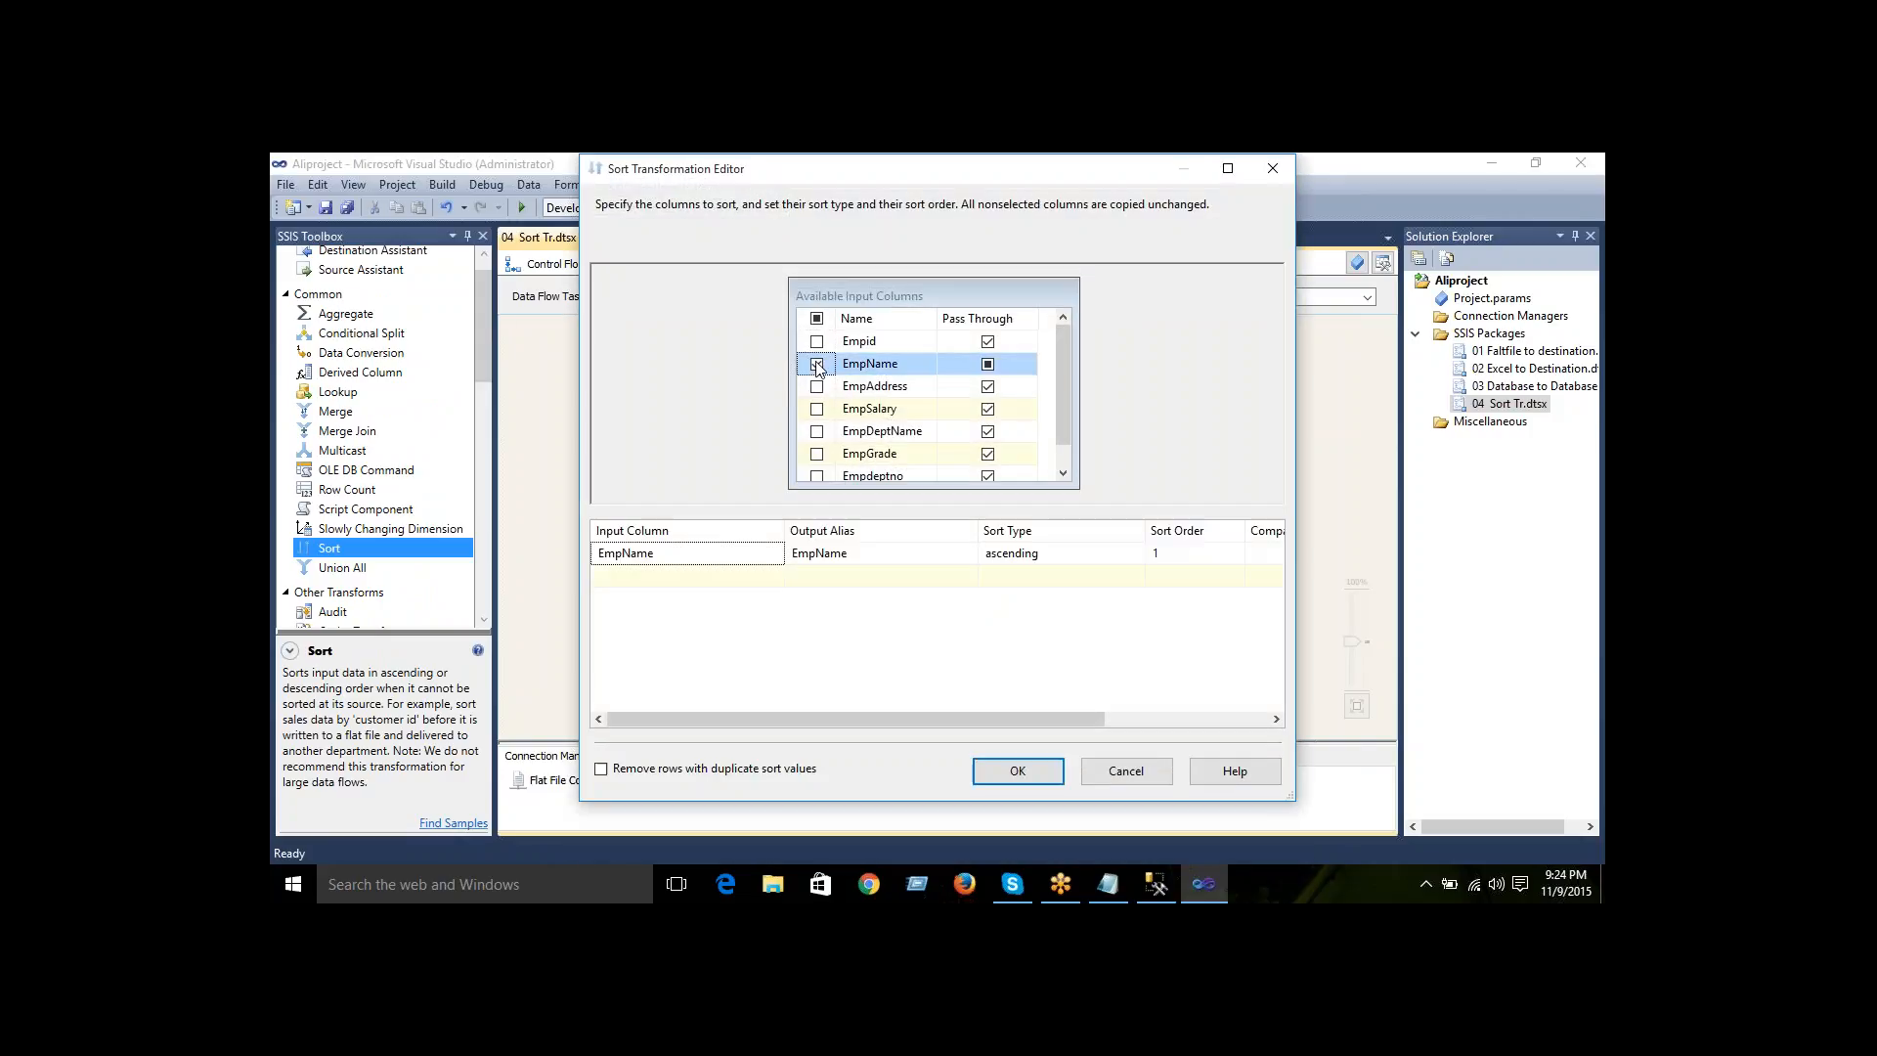
mouse_move(1061, 393)
mouse_down()
mouse_move(1061, 421)
mouse_move(1057, 359)
mouse_up()
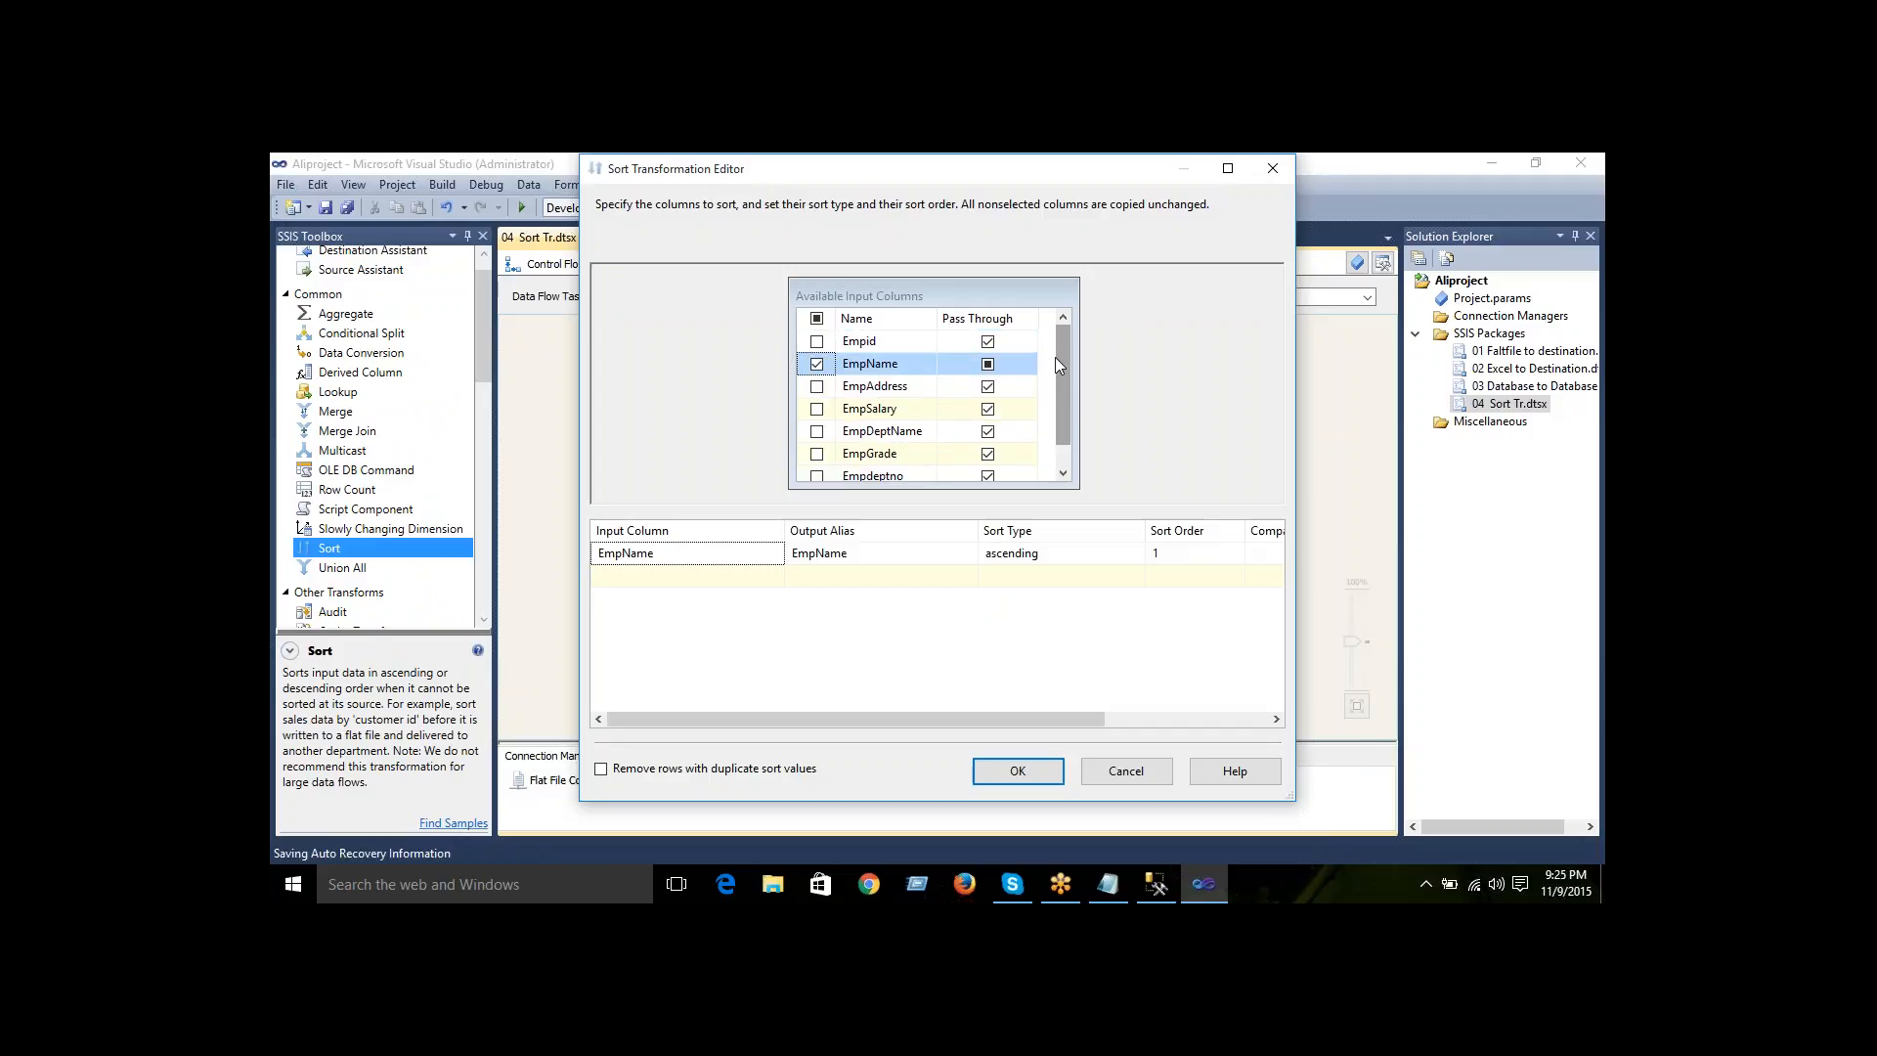
click(1018, 770)
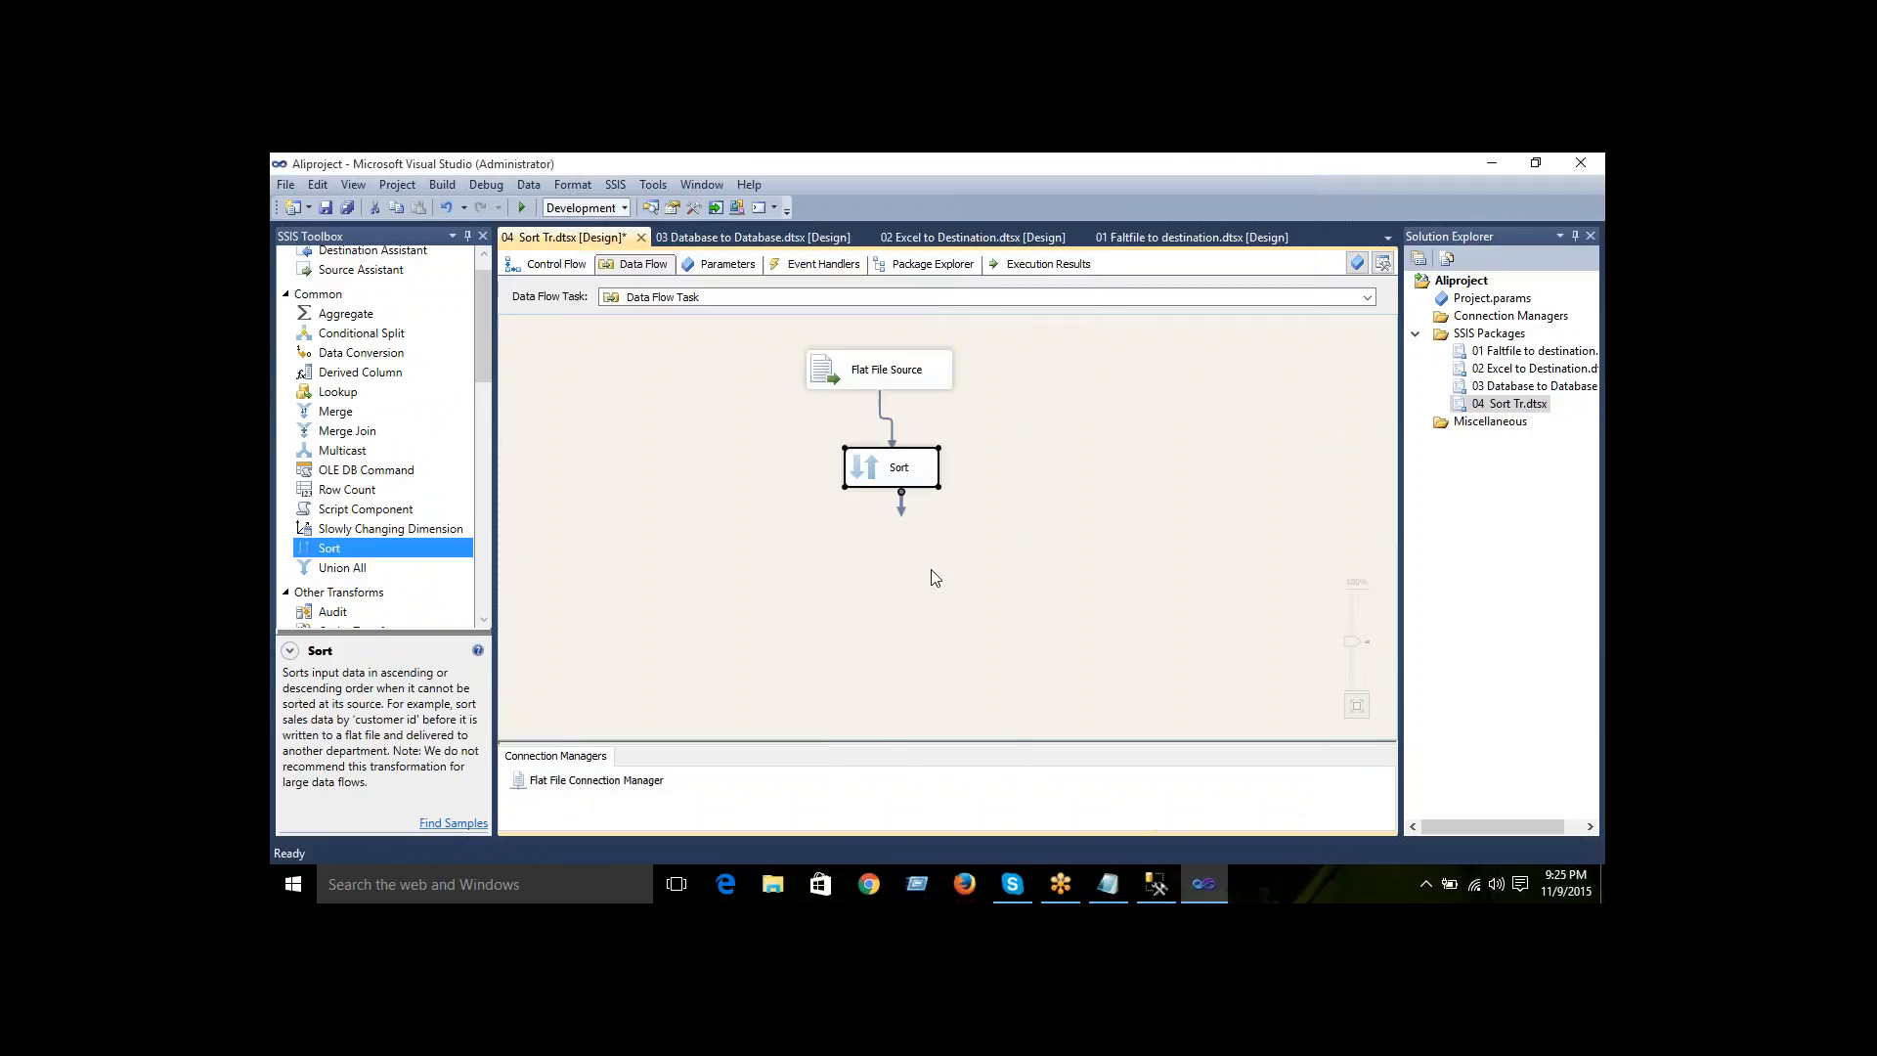
- Add an OLE DB Destination fed by the Sort output and assign it the VENU.ALIDB connection
drag(478, 349, 481, 593)
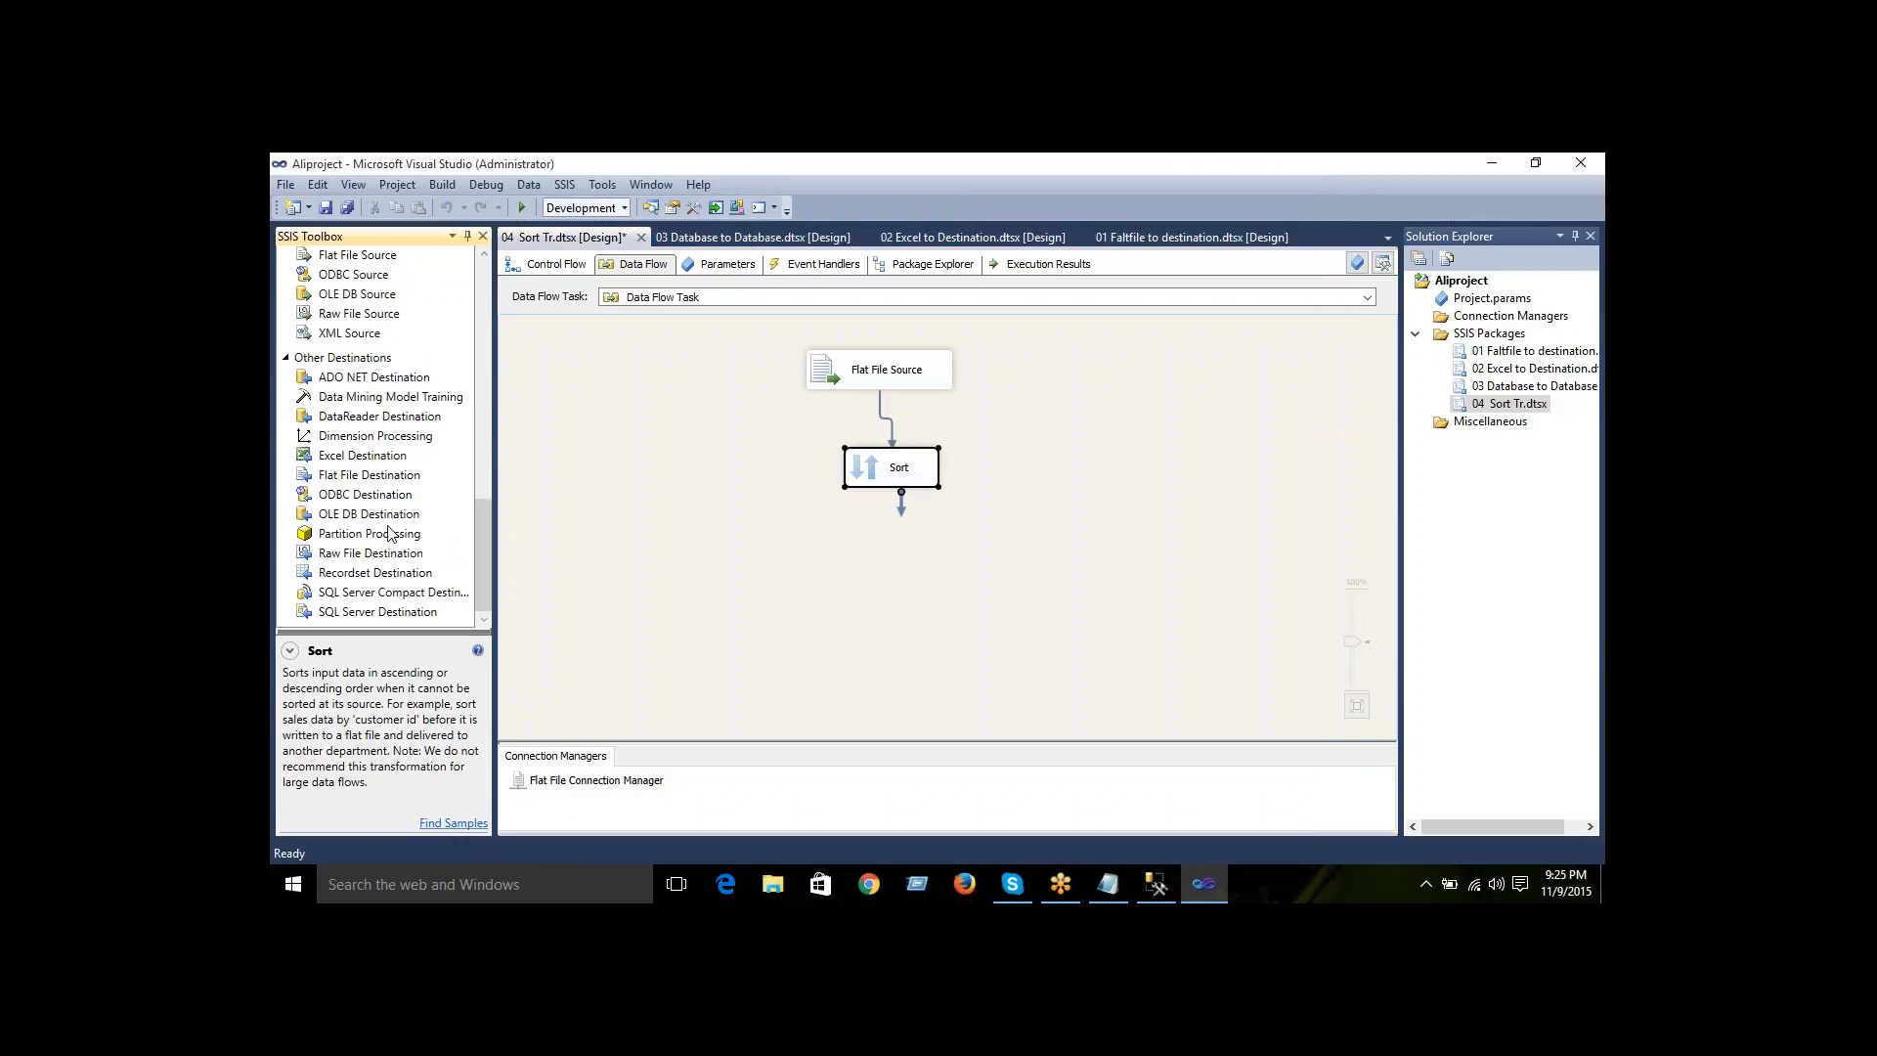
drag(372, 516, 946, 582)
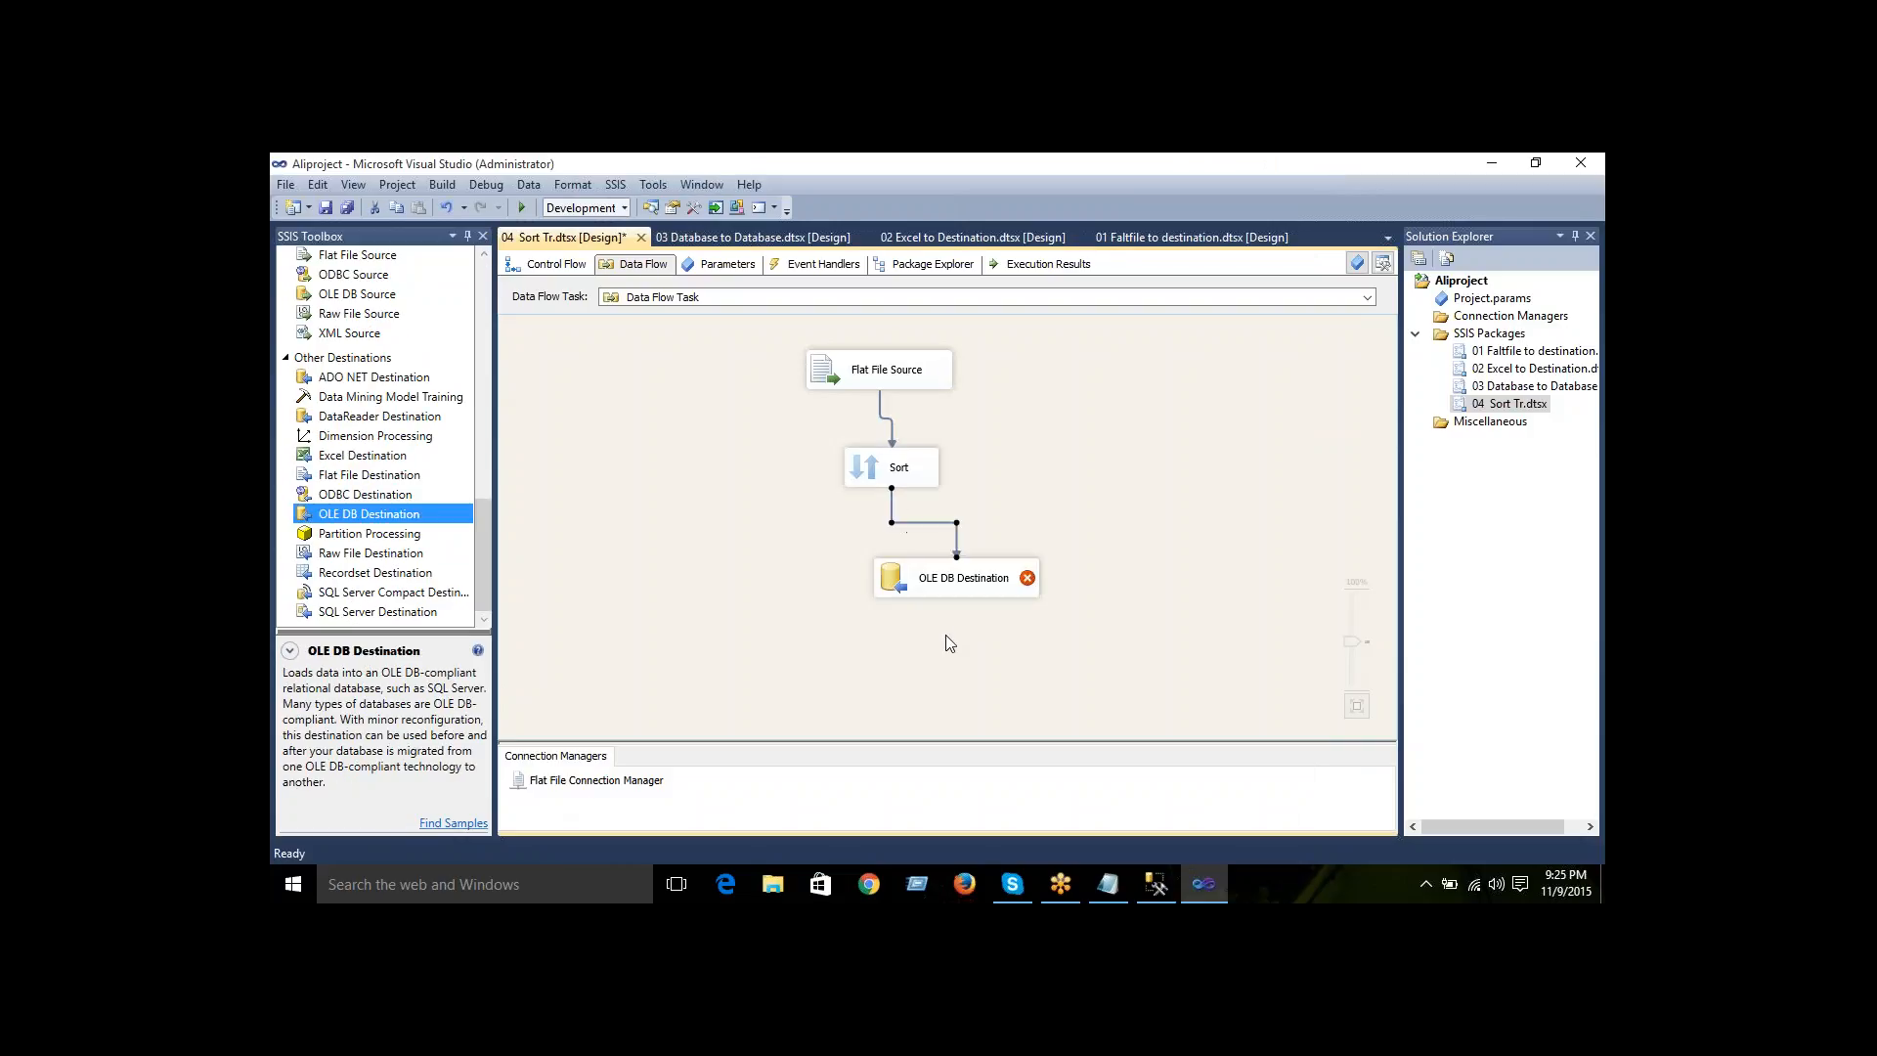
click(945, 583)
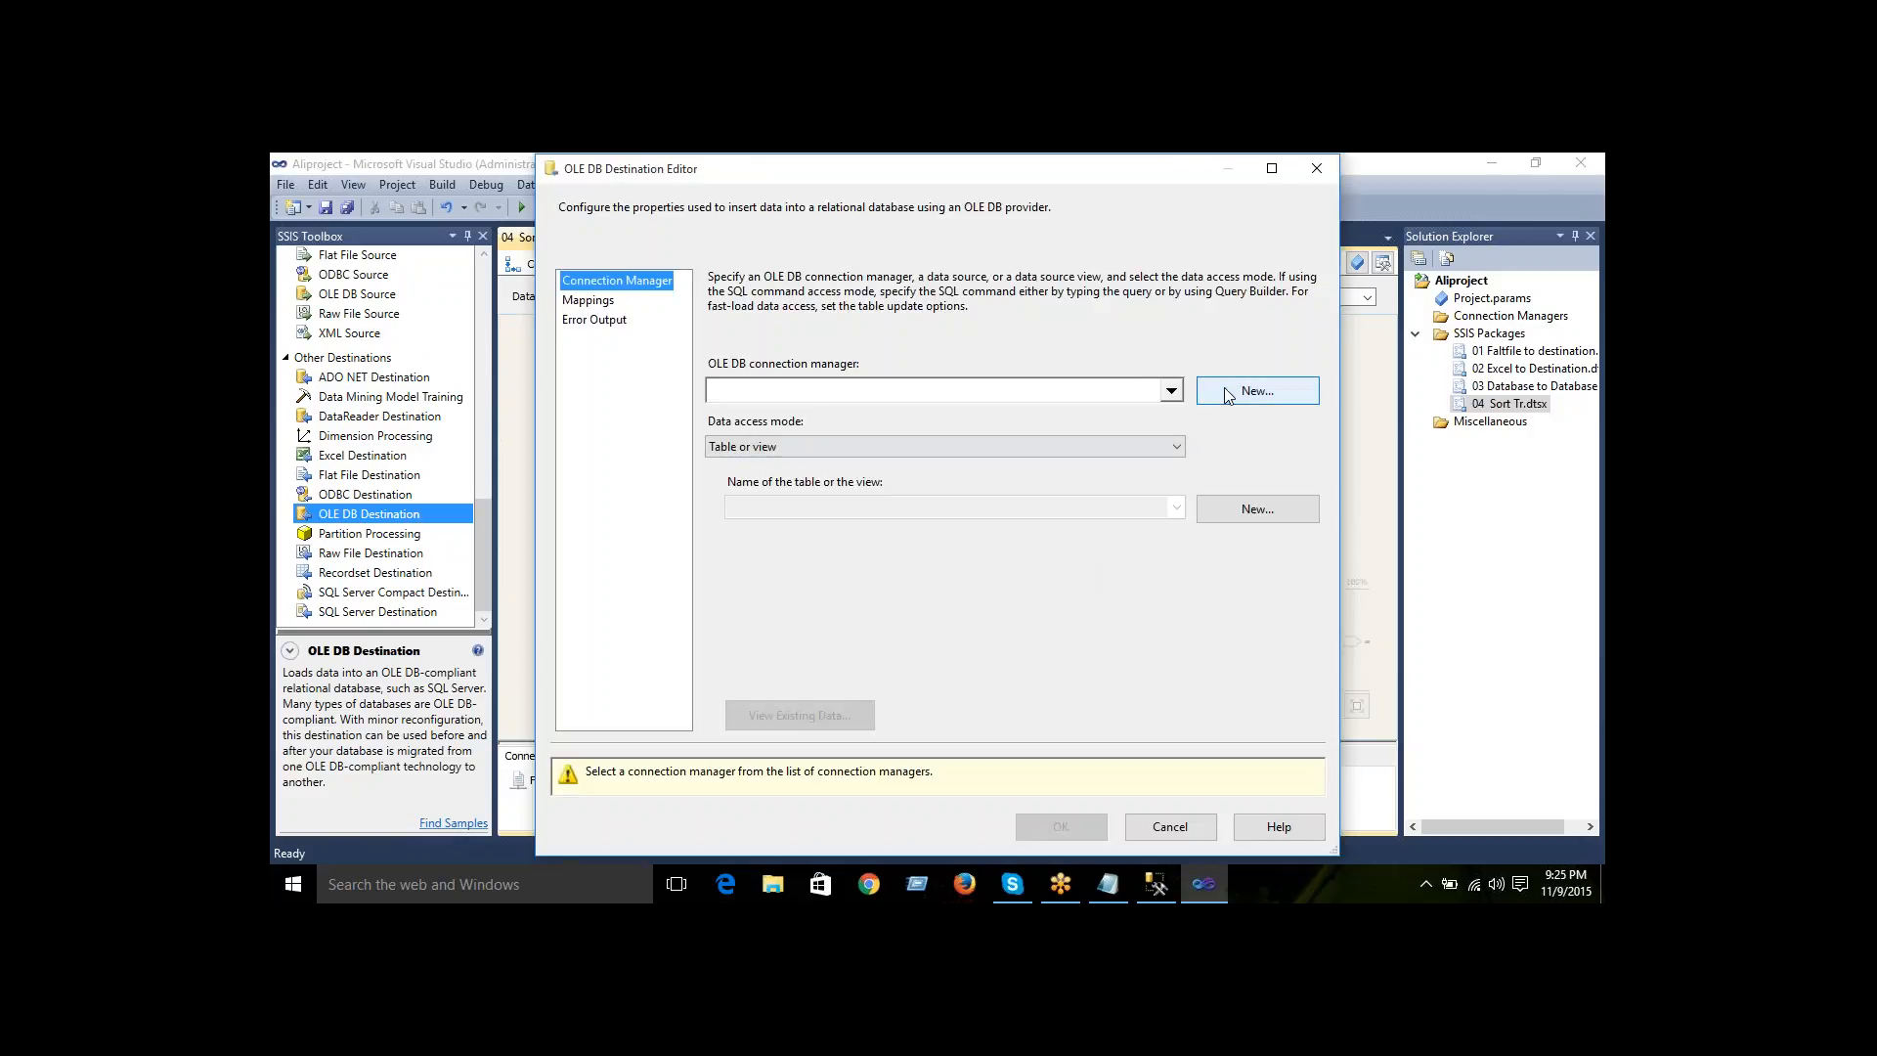
click(1229, 392)
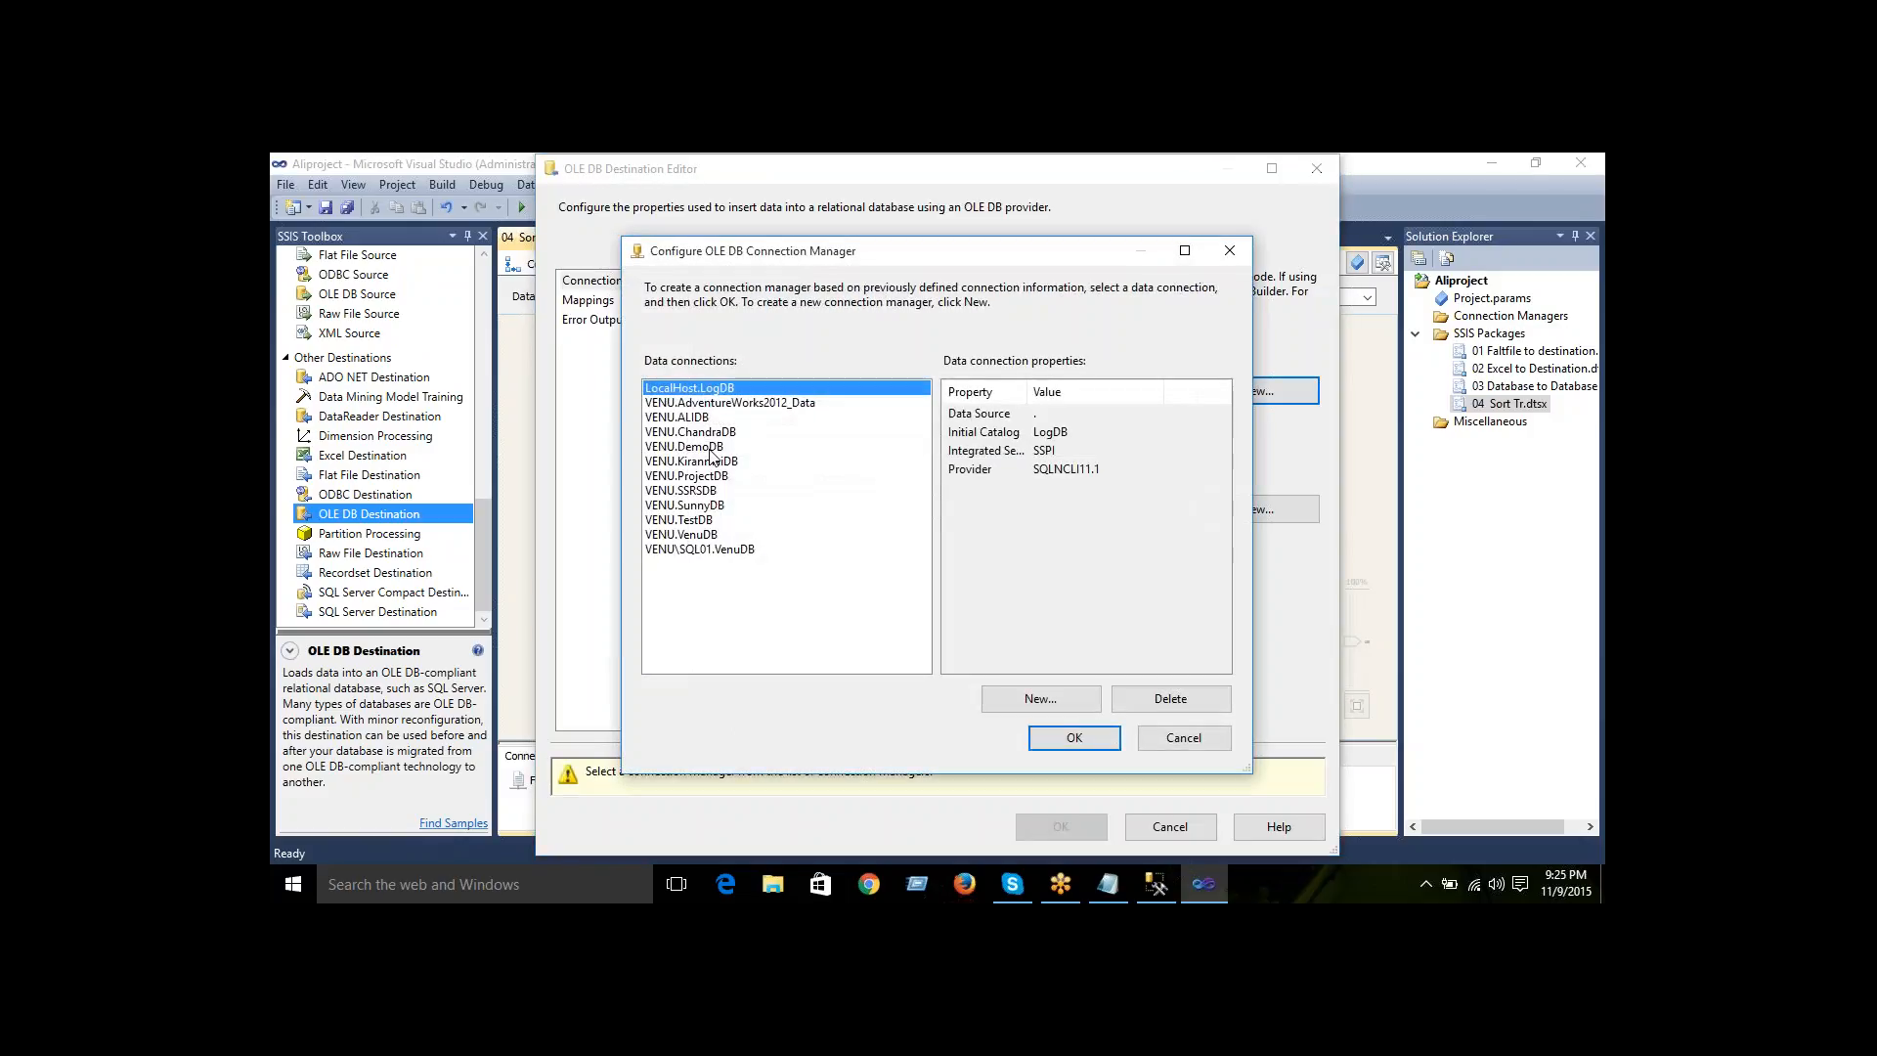
click(695, 509)
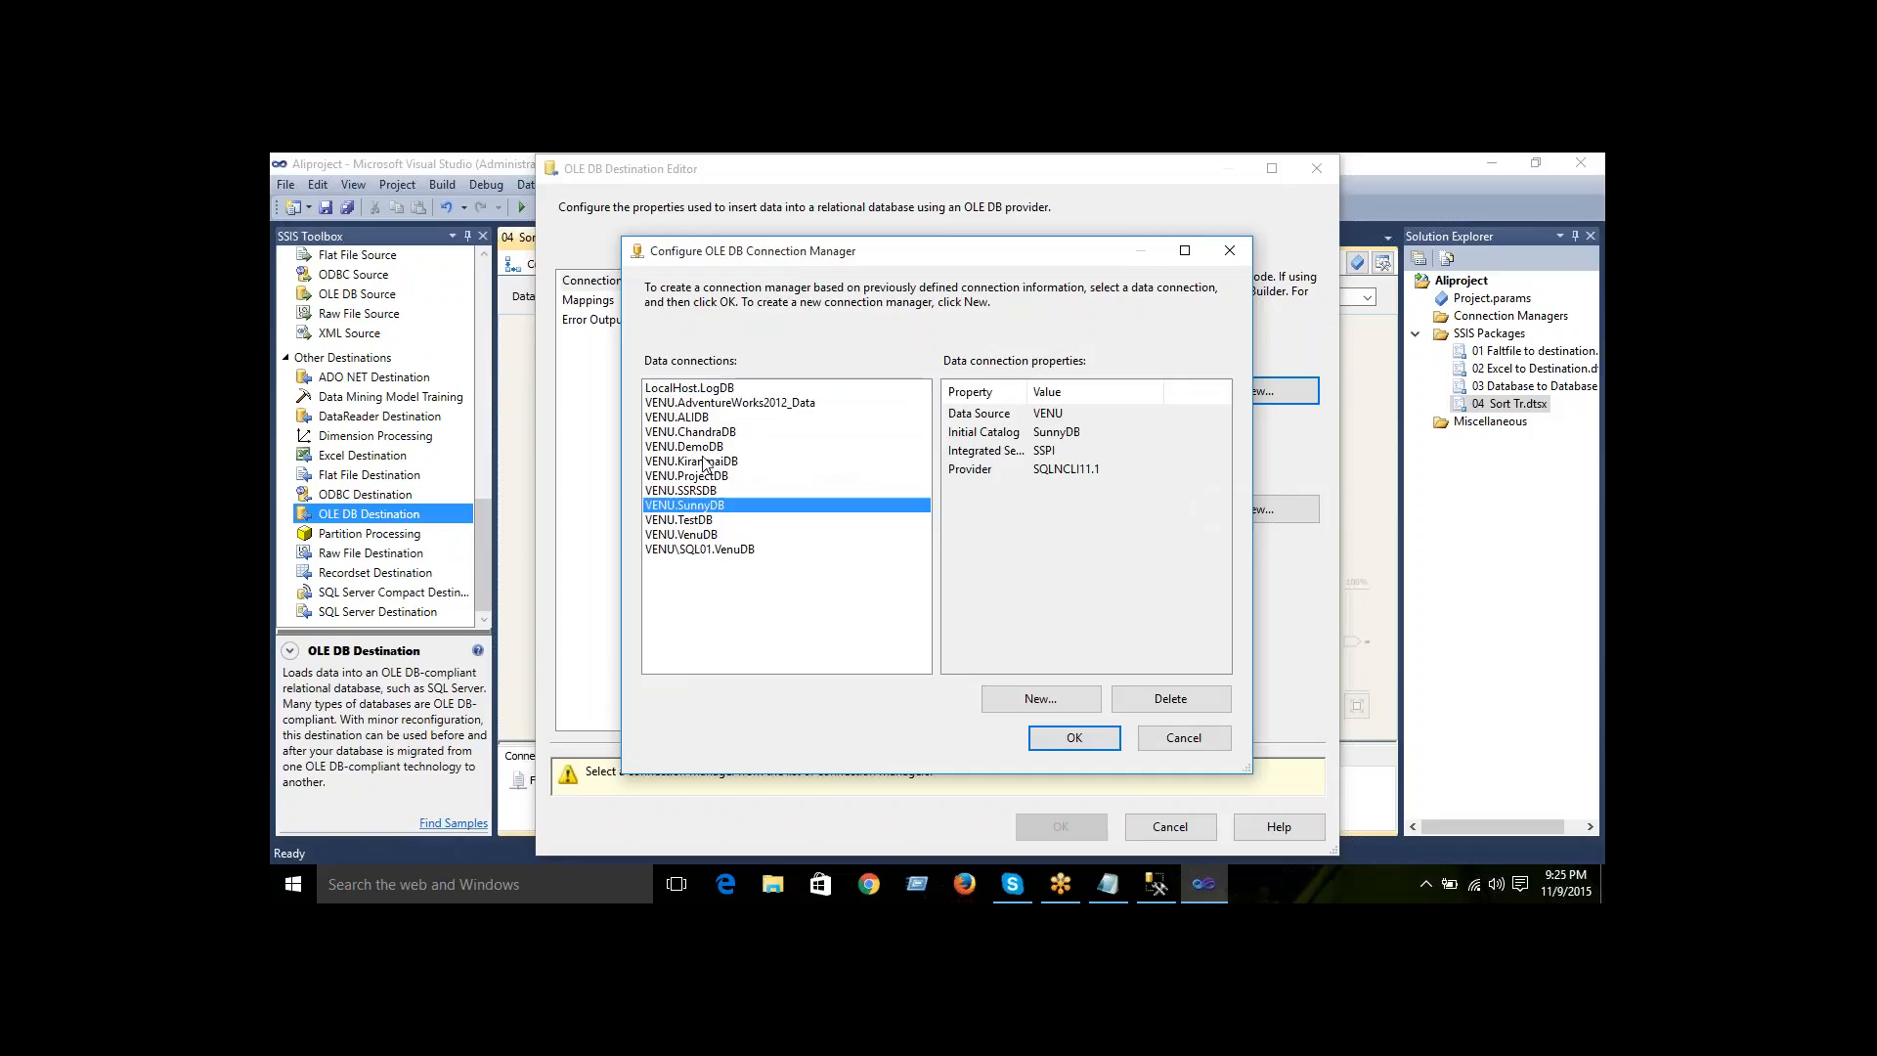
click(699, 418)
click(1074, 735)
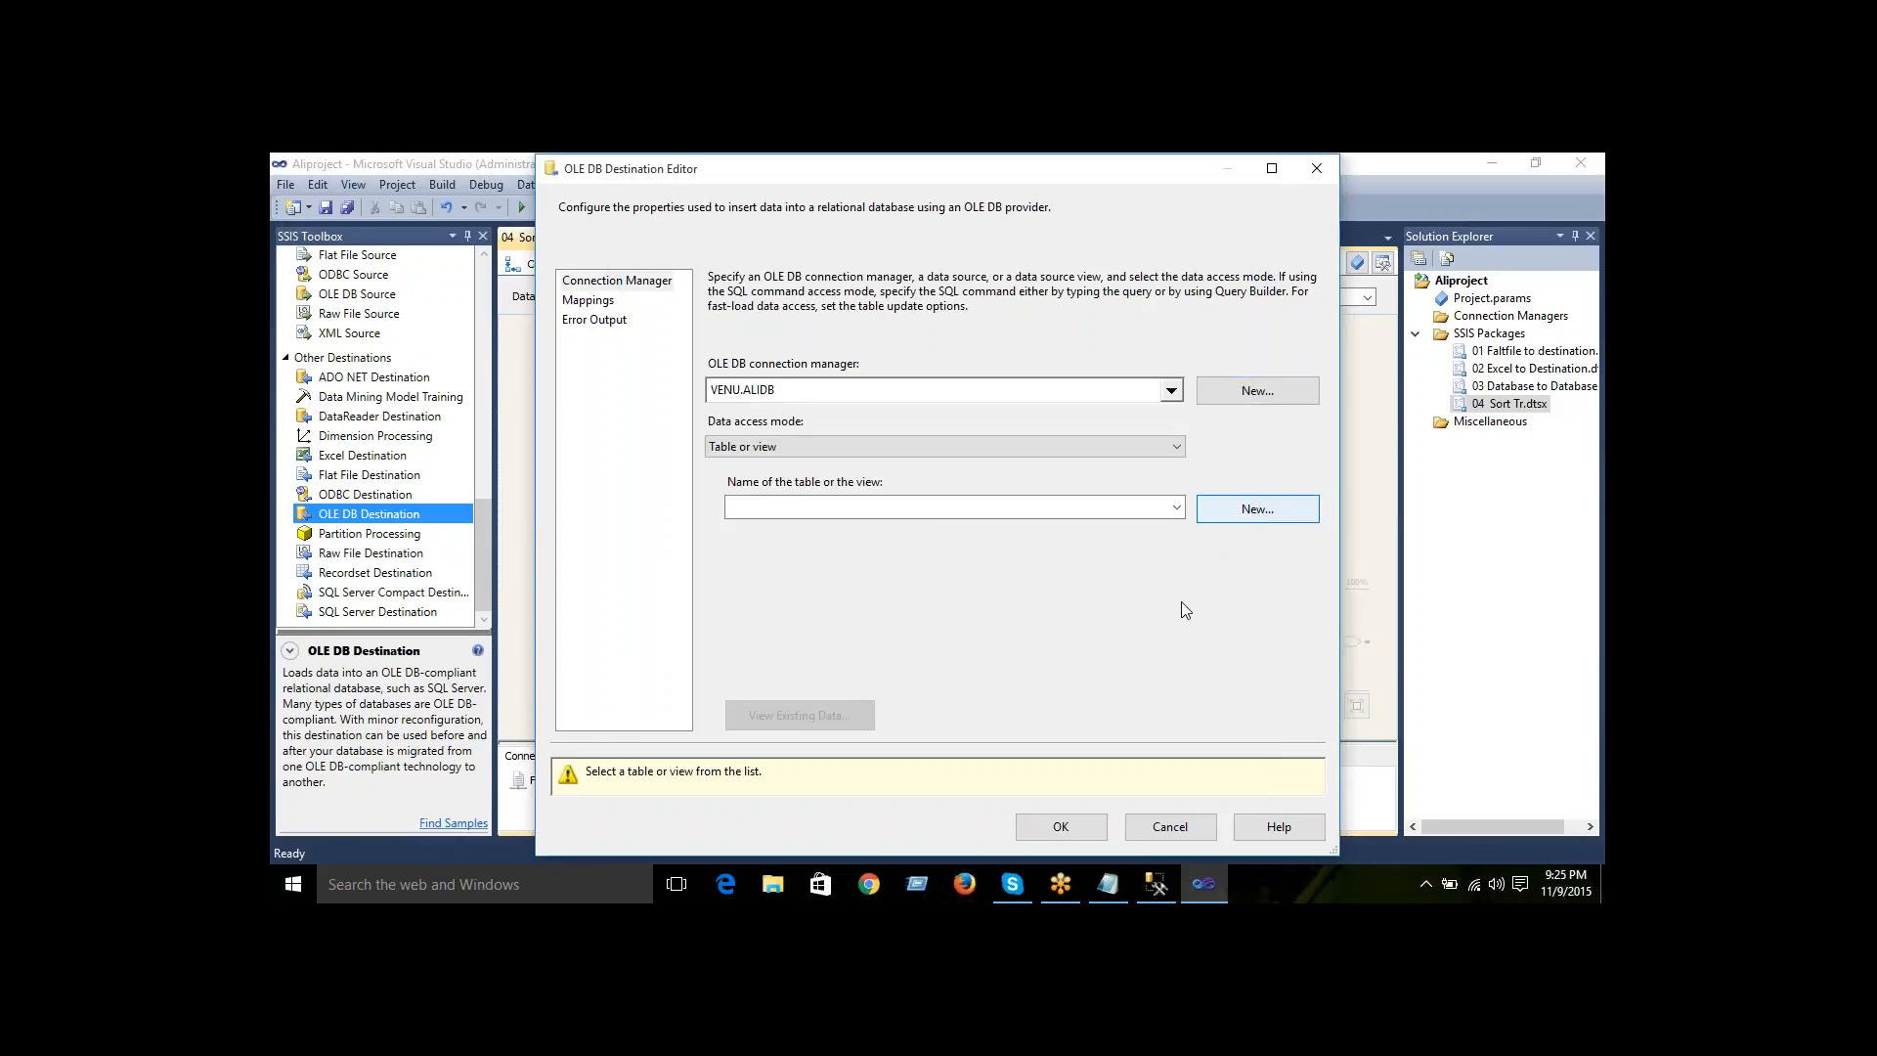
- Create a new destination table named sorttbldata for the OLE DB Destination
click(1257, 509)
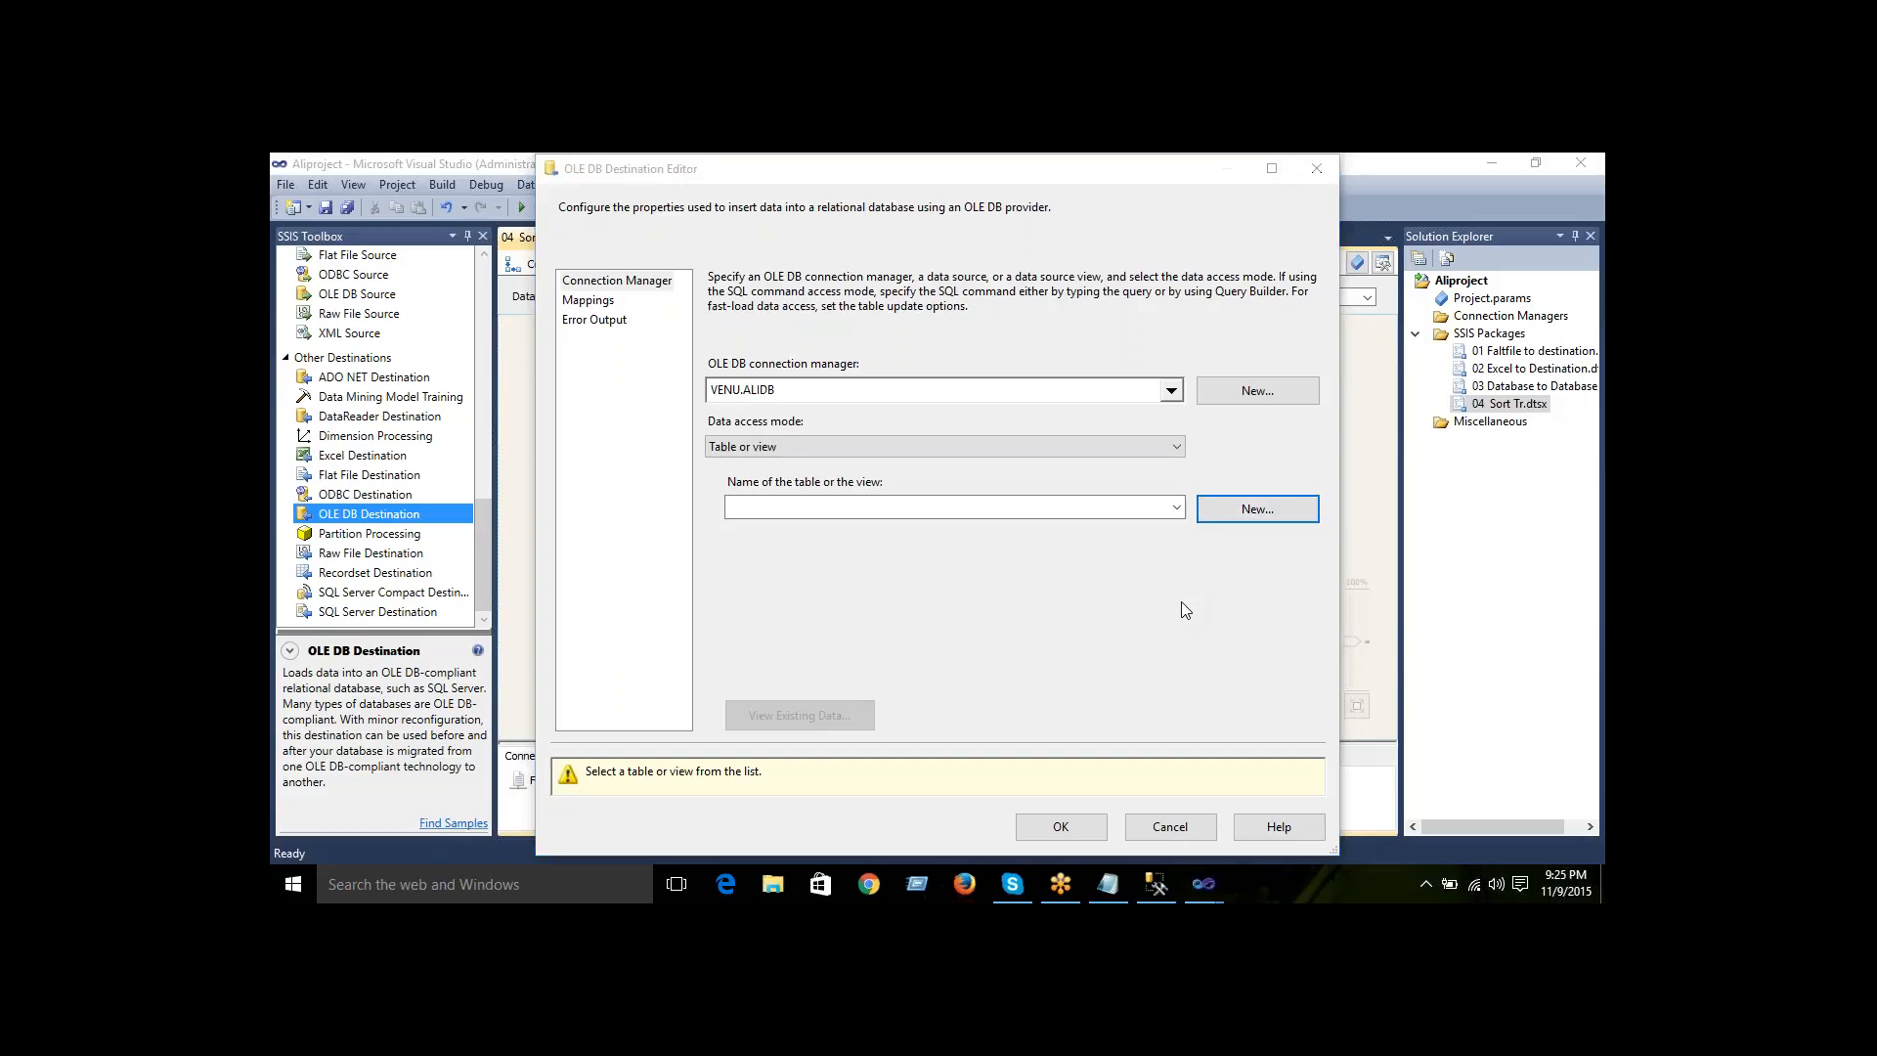
click(853, 398)
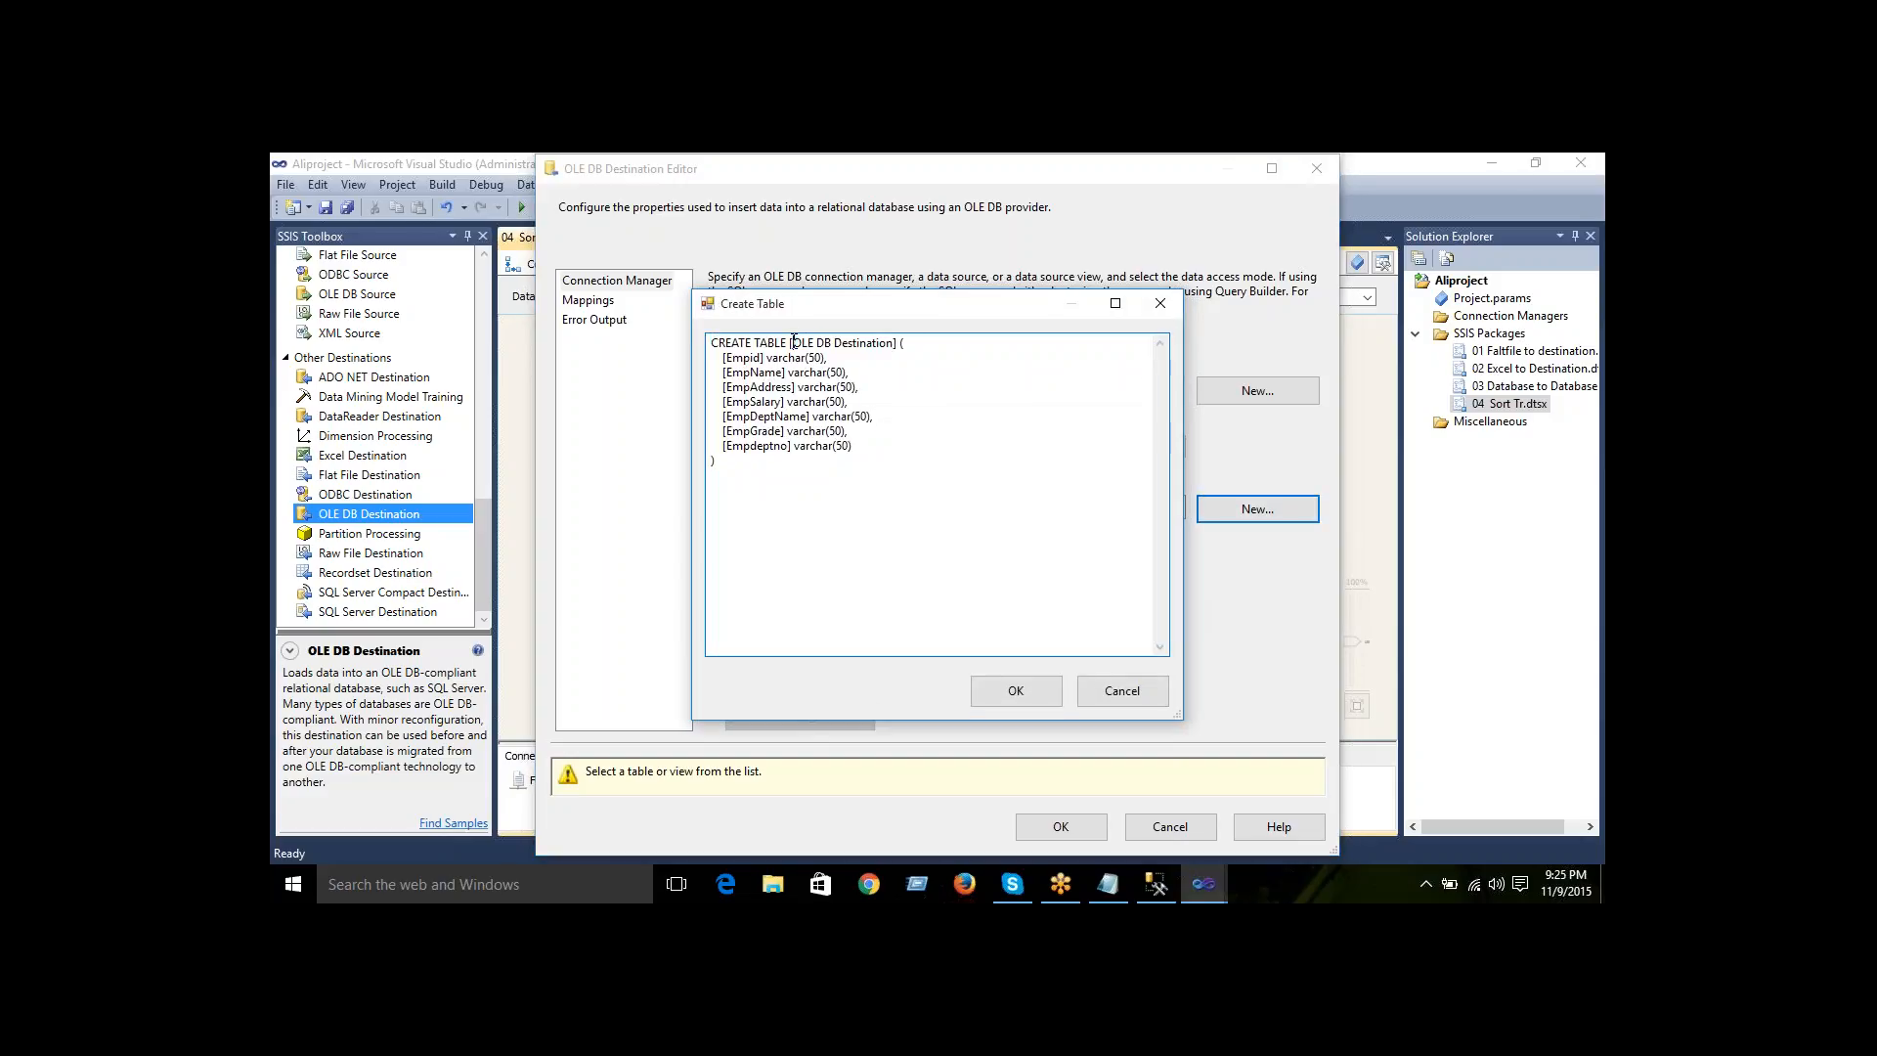
drag(793, 340, 894, 343)
text(sorttbldata)
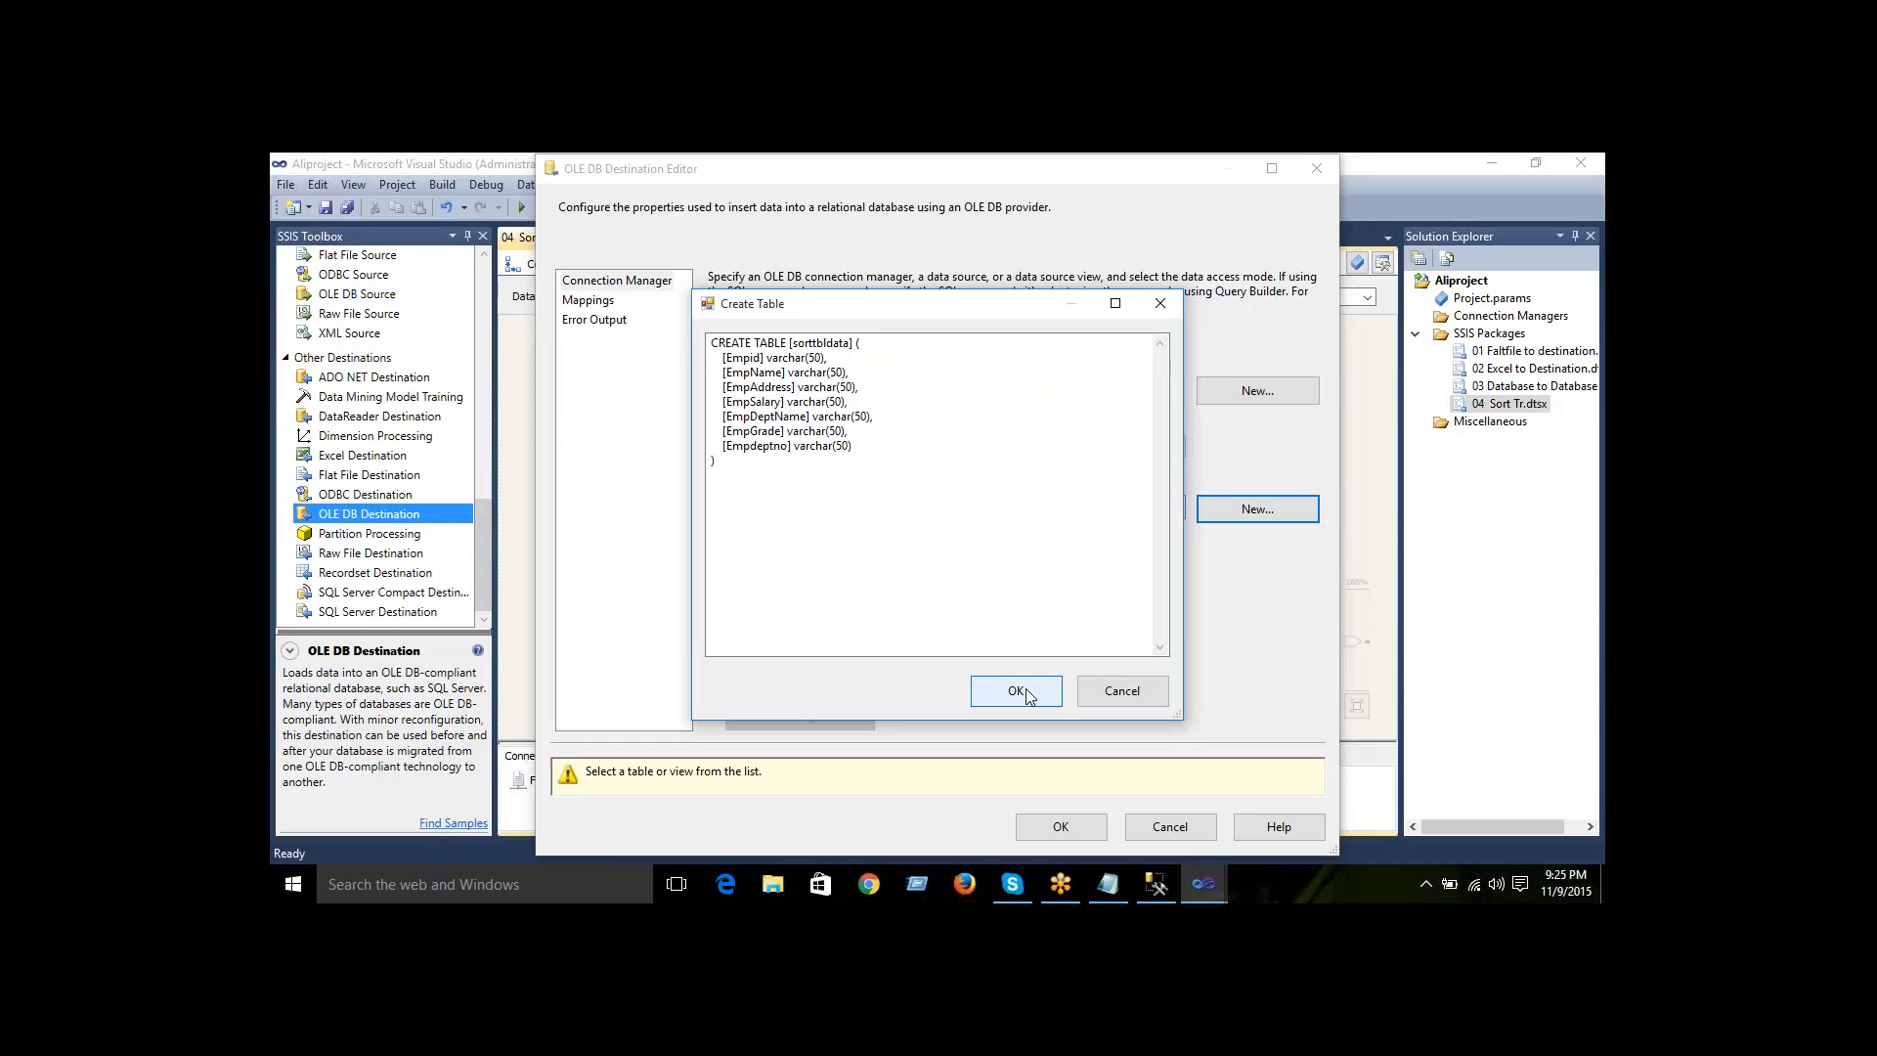
click(1017, 690)
- Map the input columns to the matching sorttbldata columns and confirm the OLE DB Destination
click(590, 304)
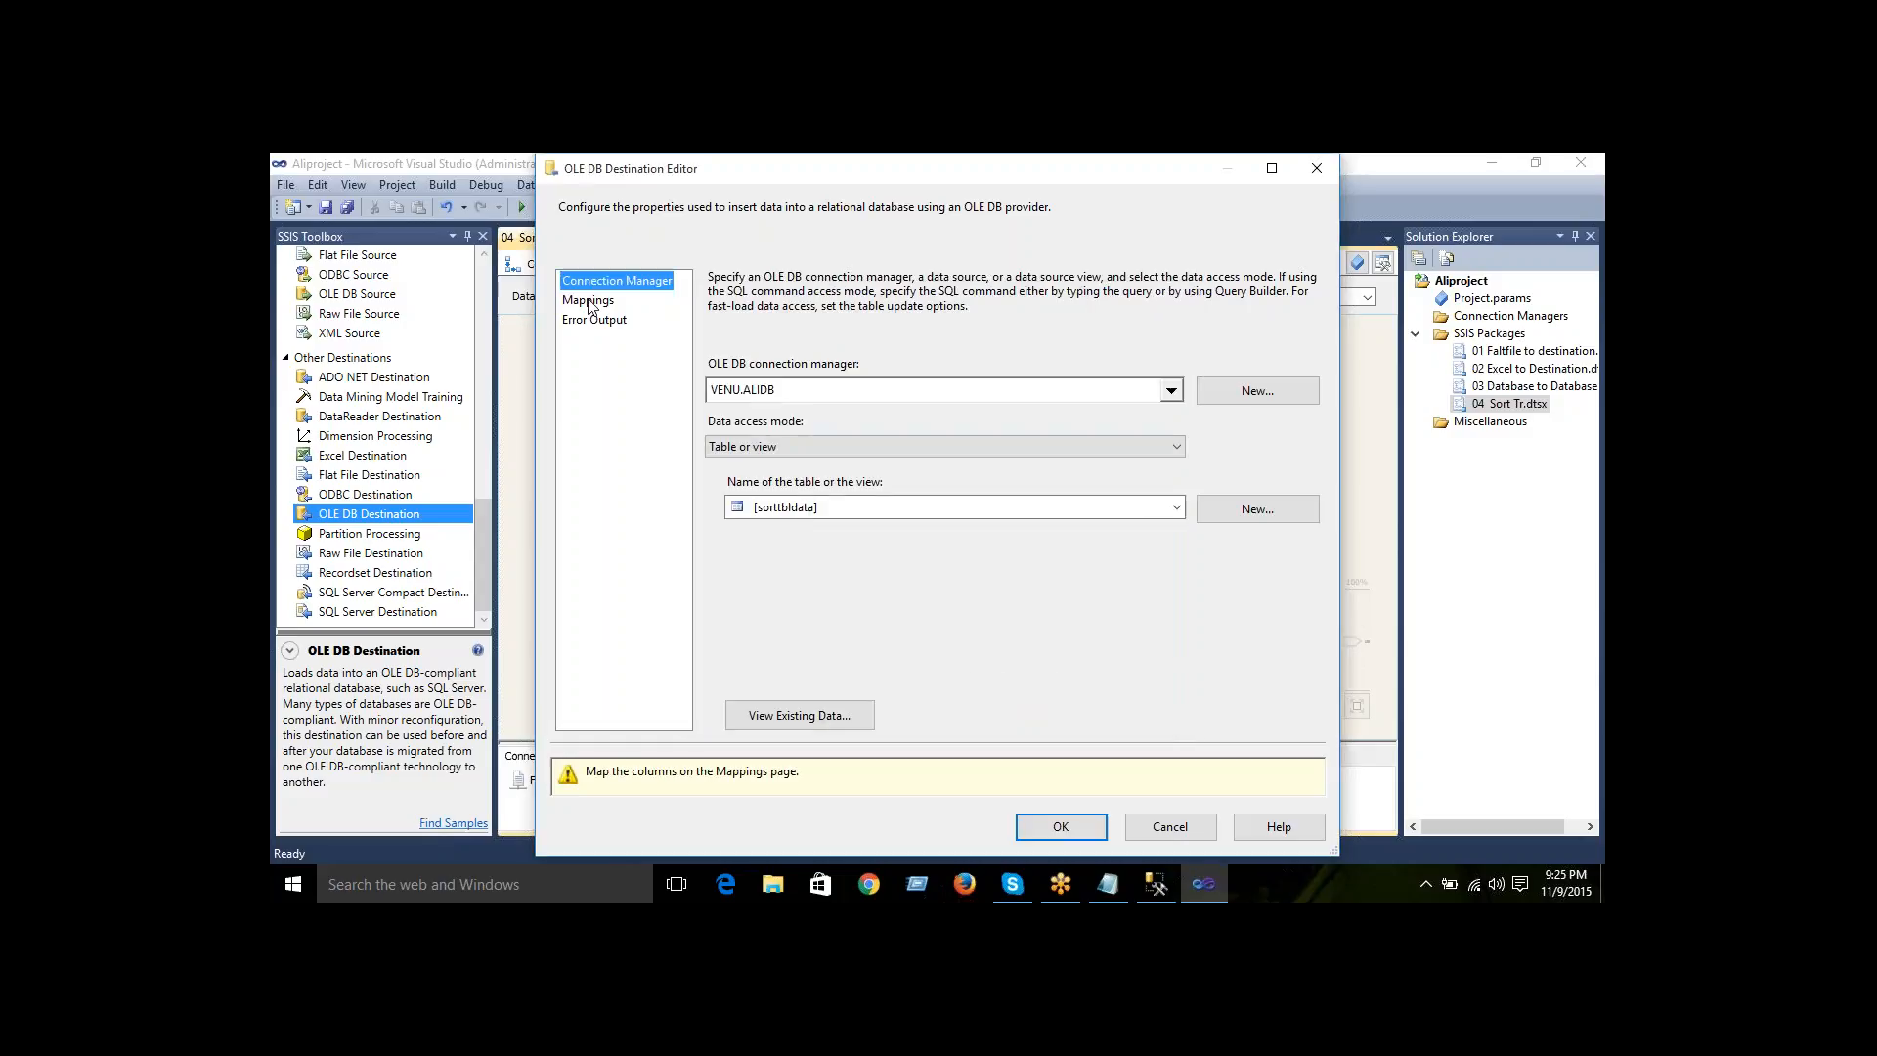
click(589, 302)
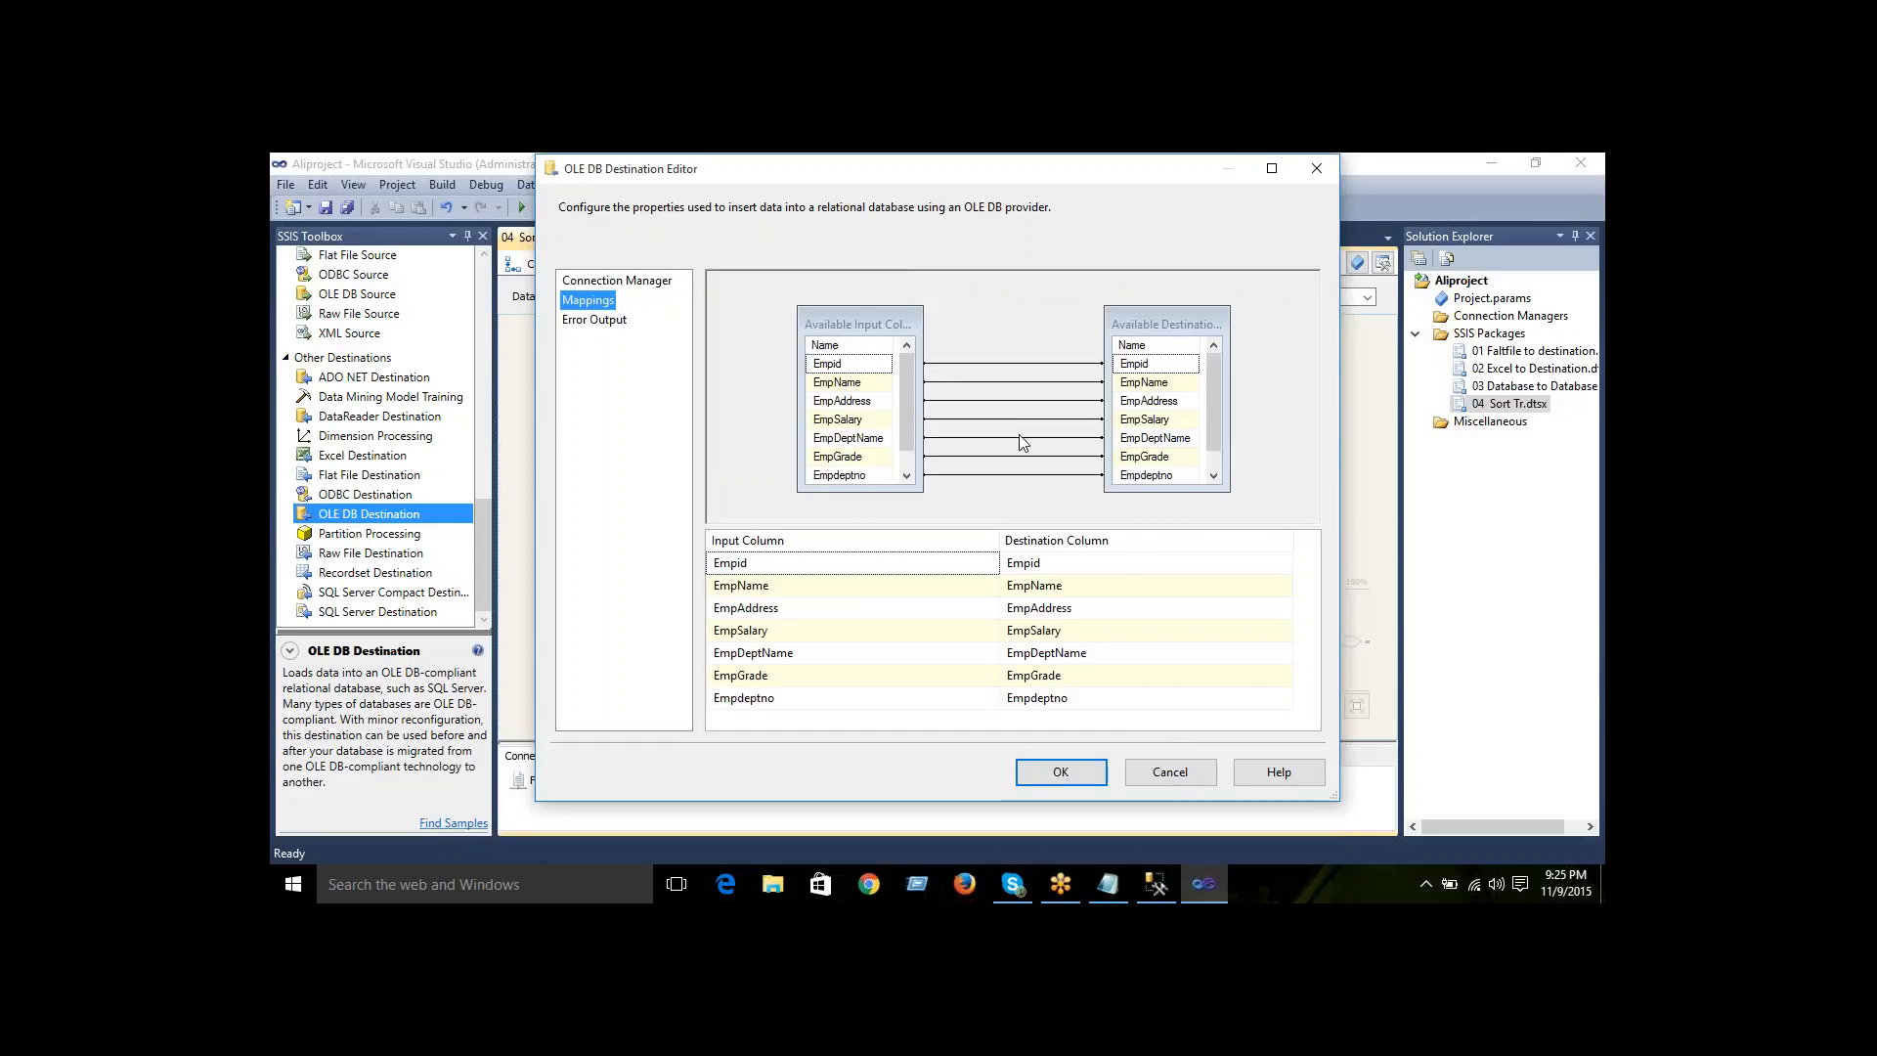
click(1065, 771)
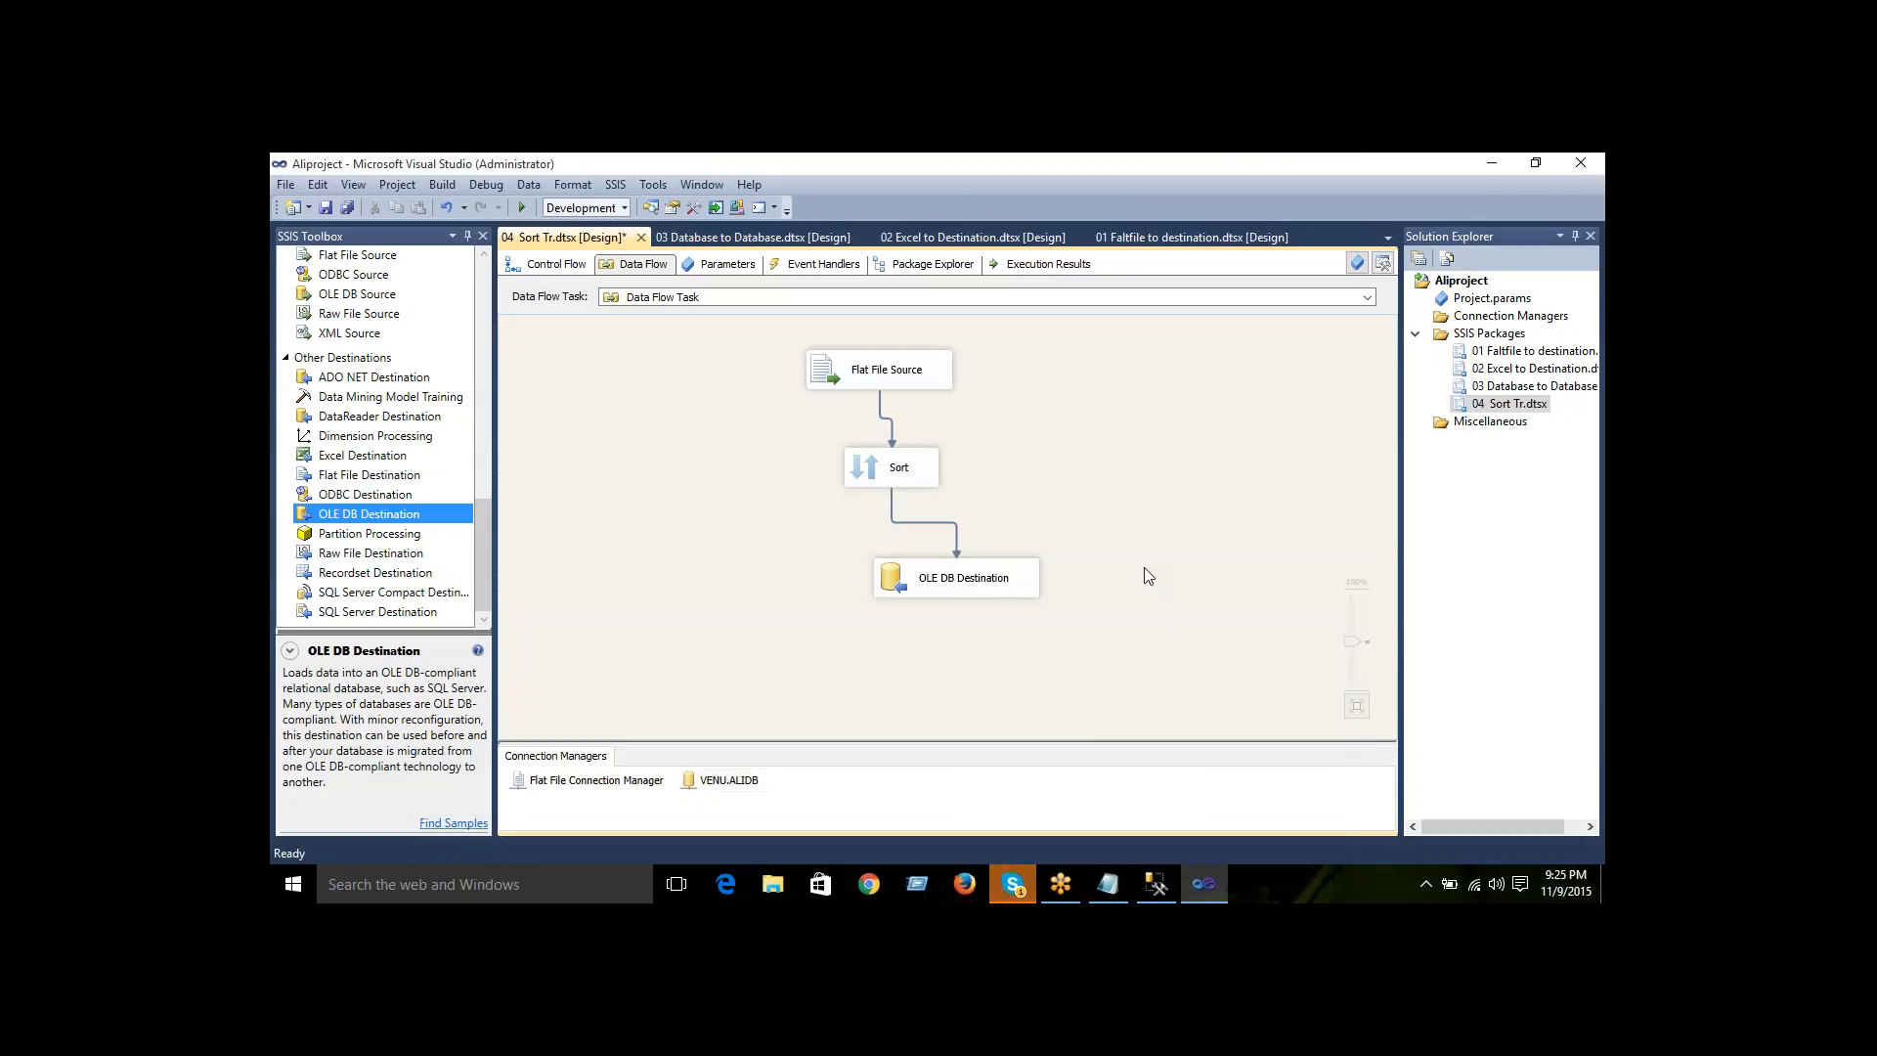
- Execute the 04 Sort Tr.dtsx package and check the row flow from source through Sort to destination
right_click(1506, 404)
click(1424, 442)
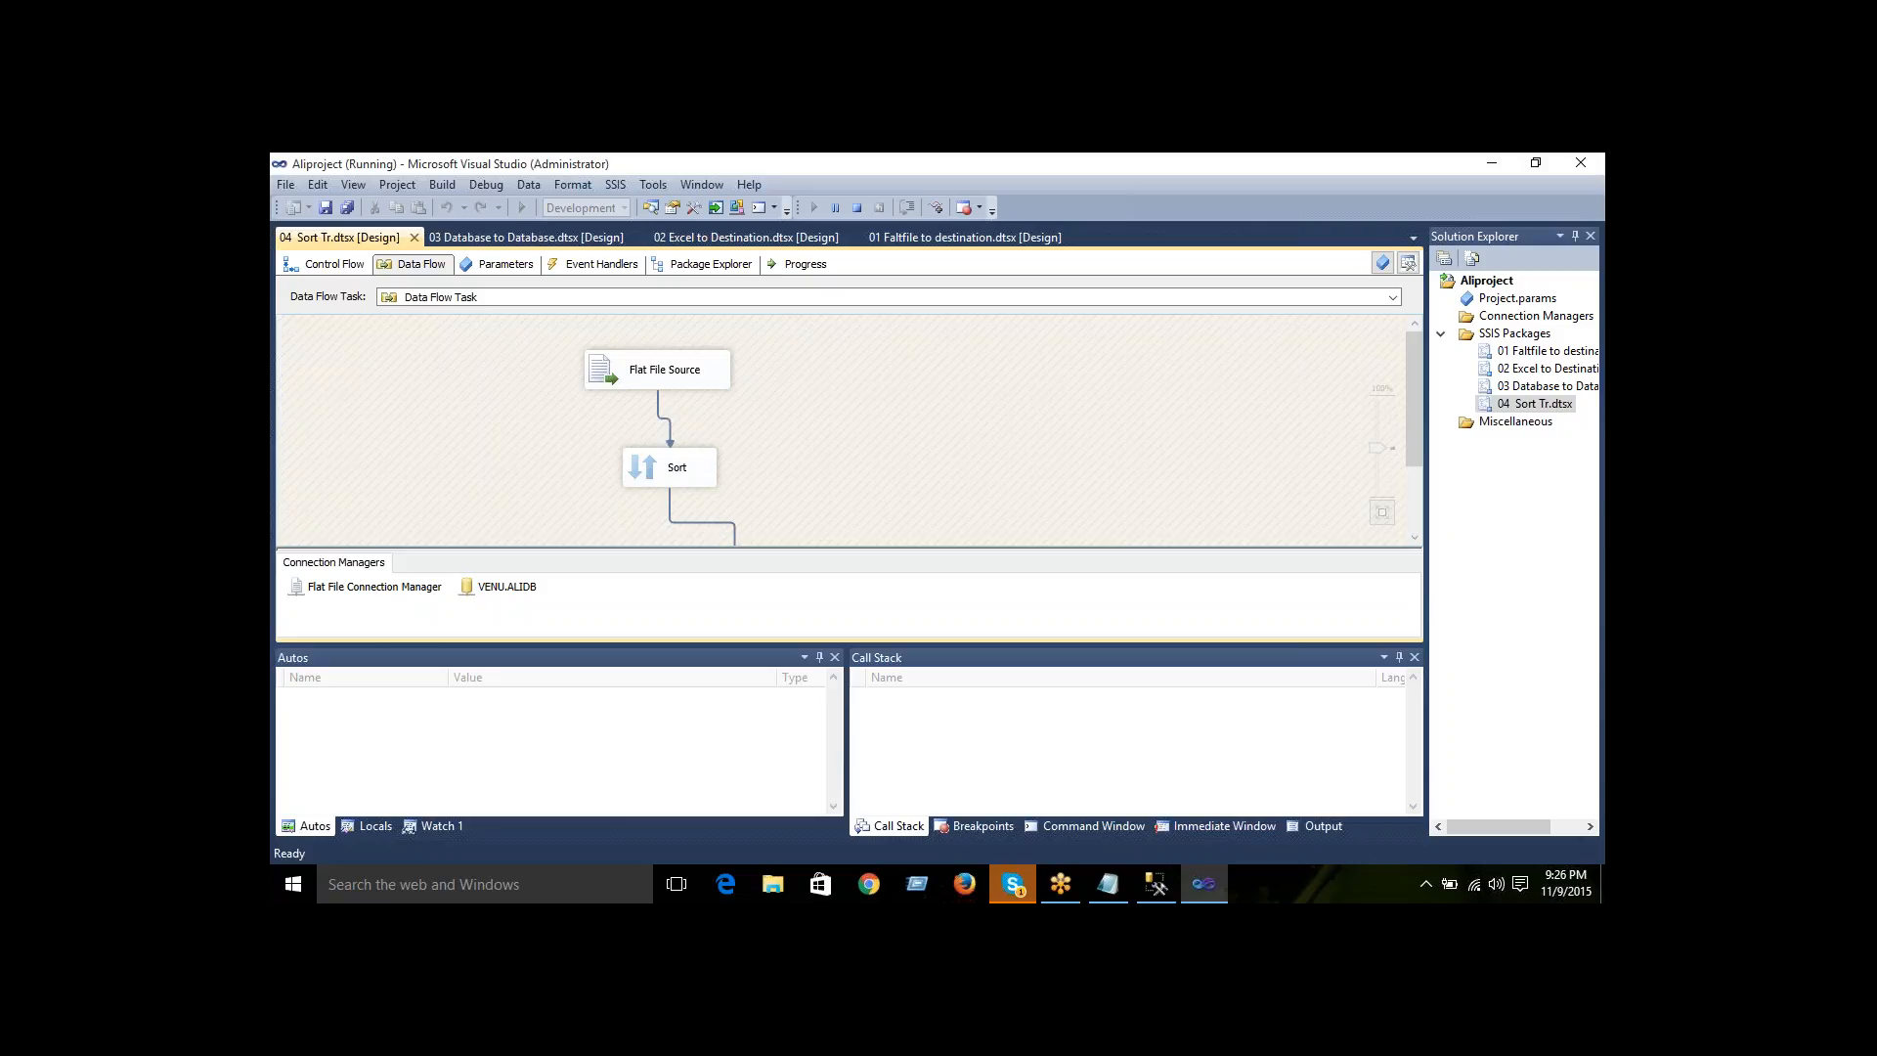
scroll(979, 510, down, 3)
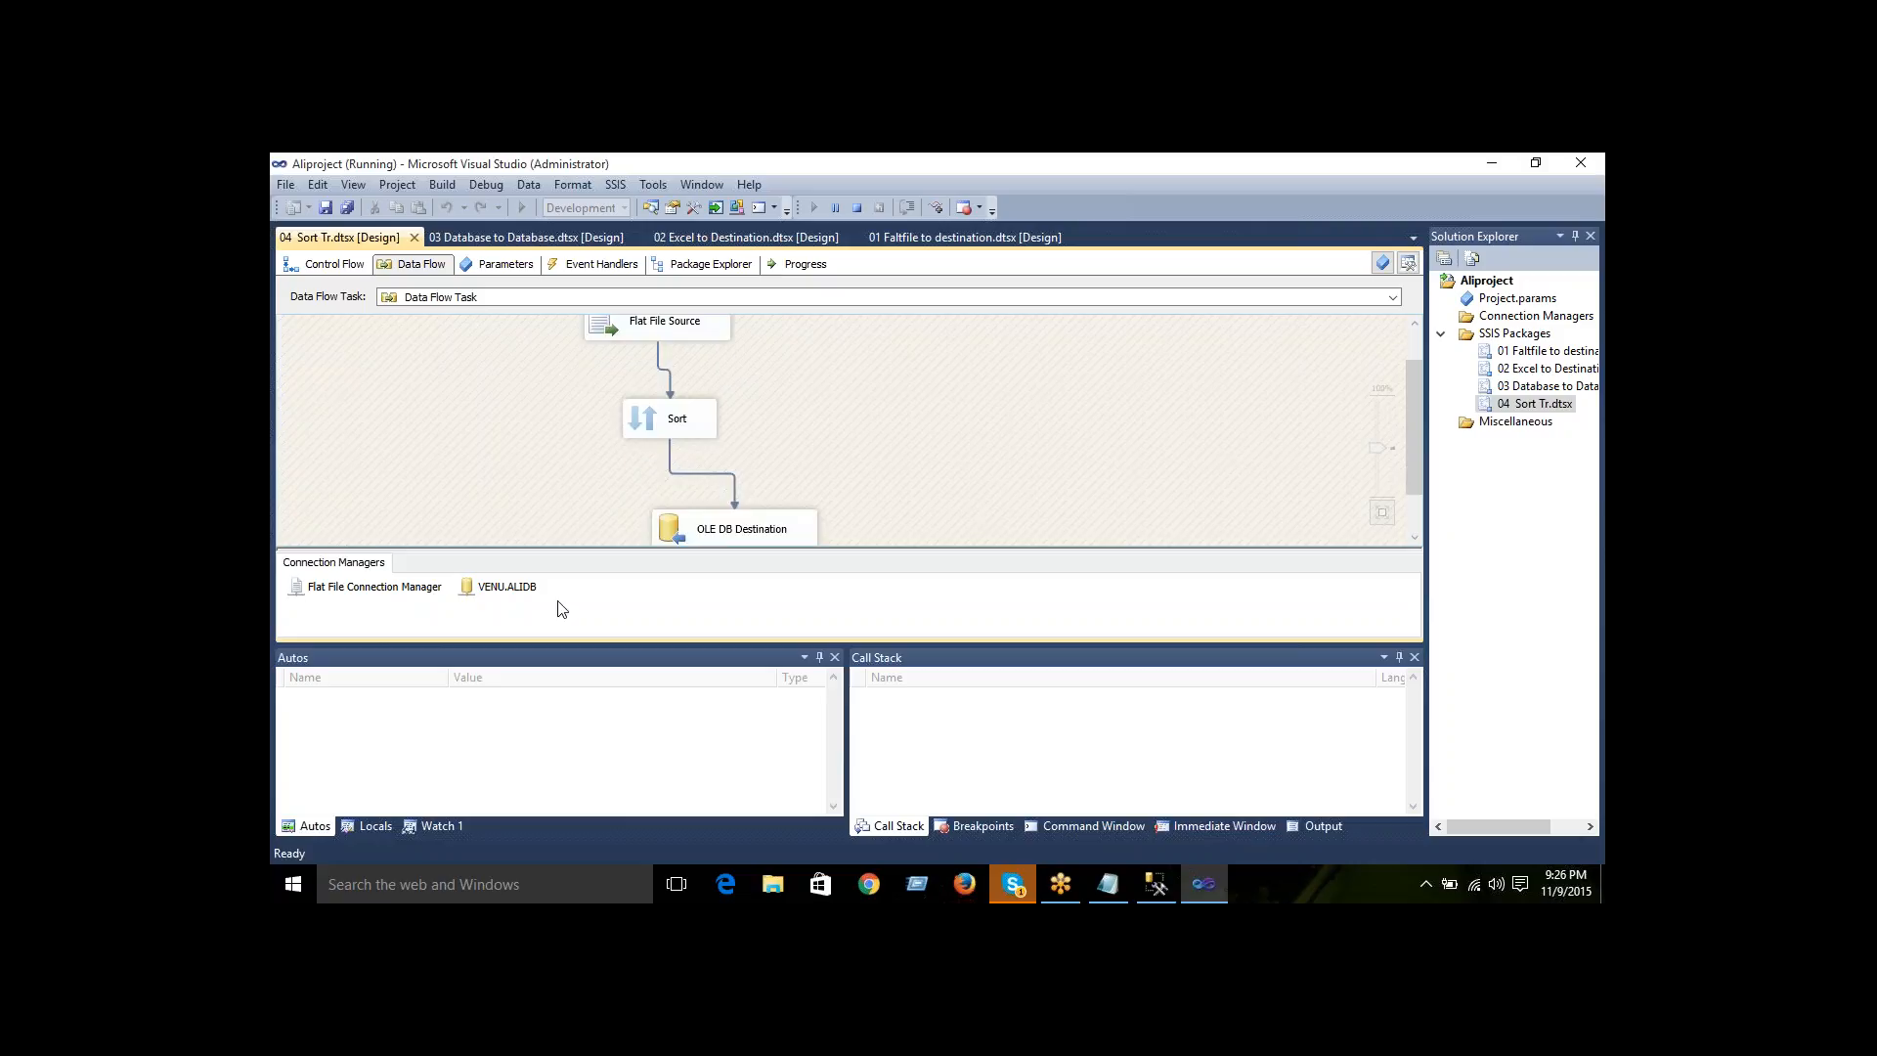
scroll(700, 491, up, 3)
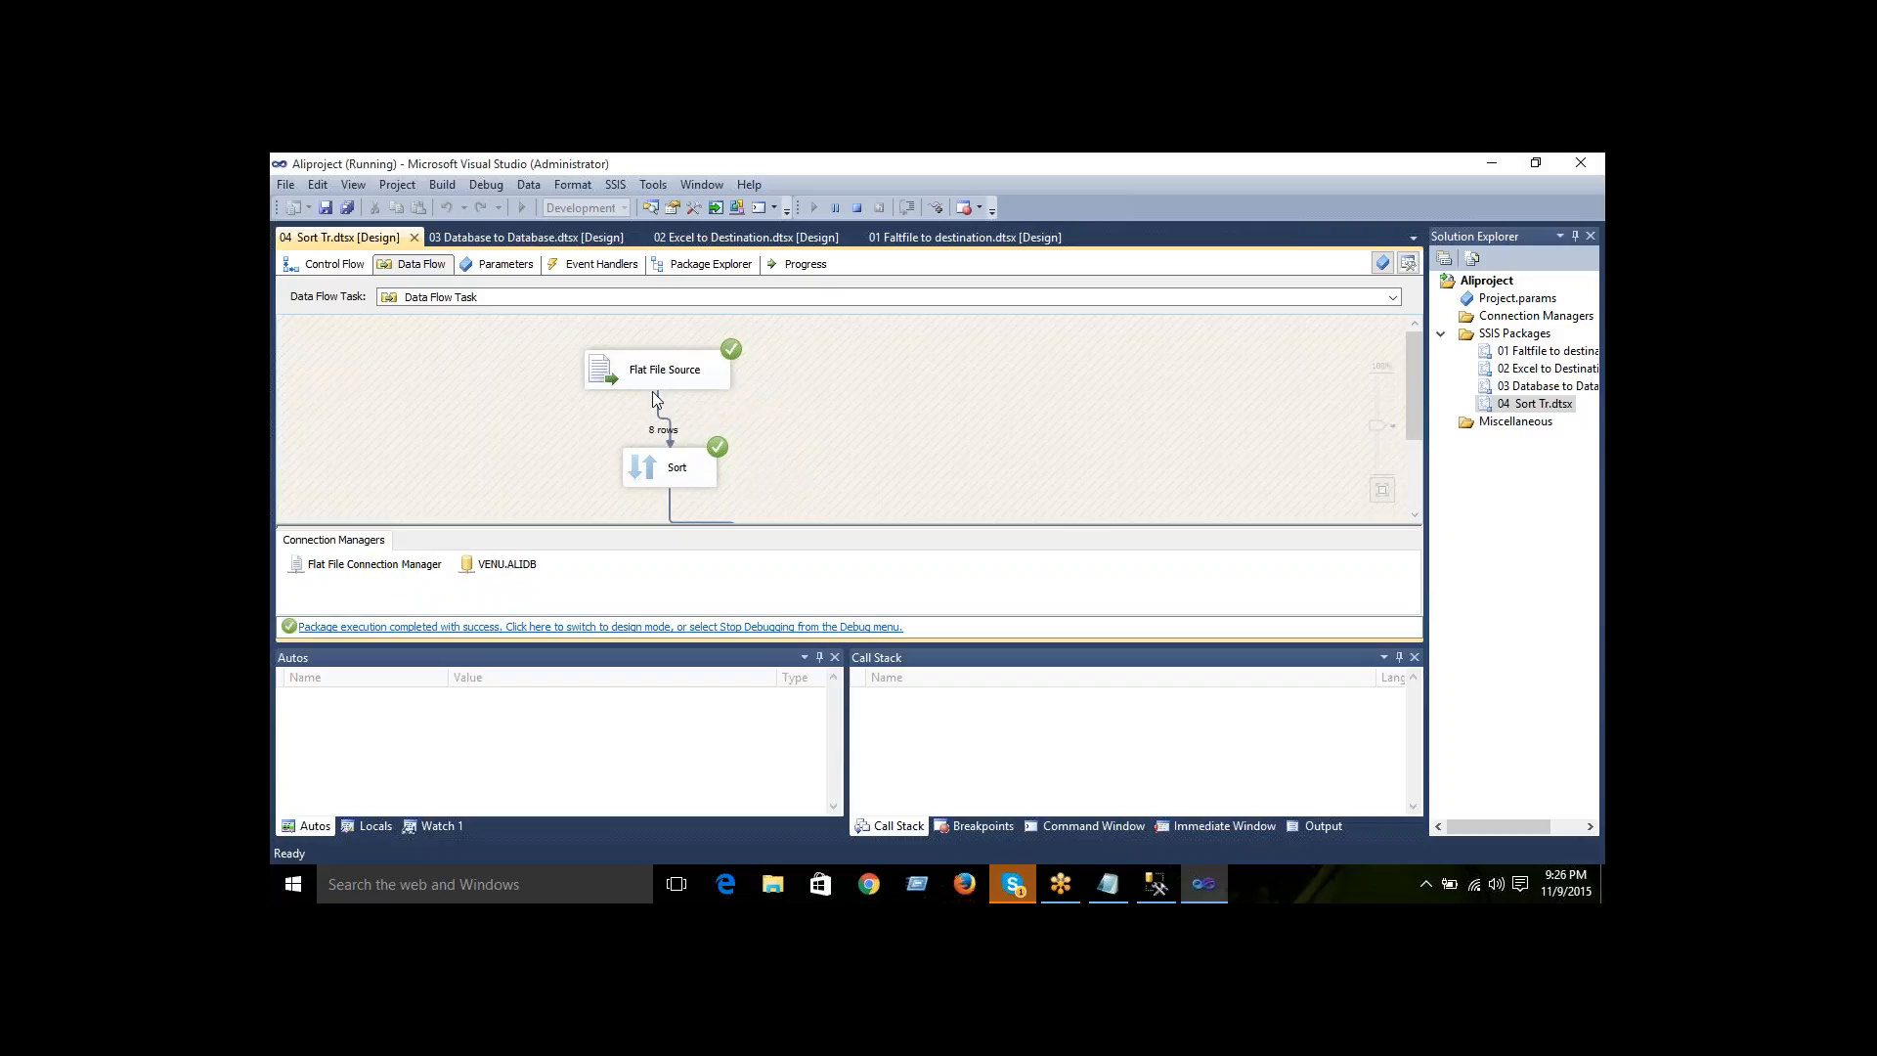
scroll(655, 381, down, 1)
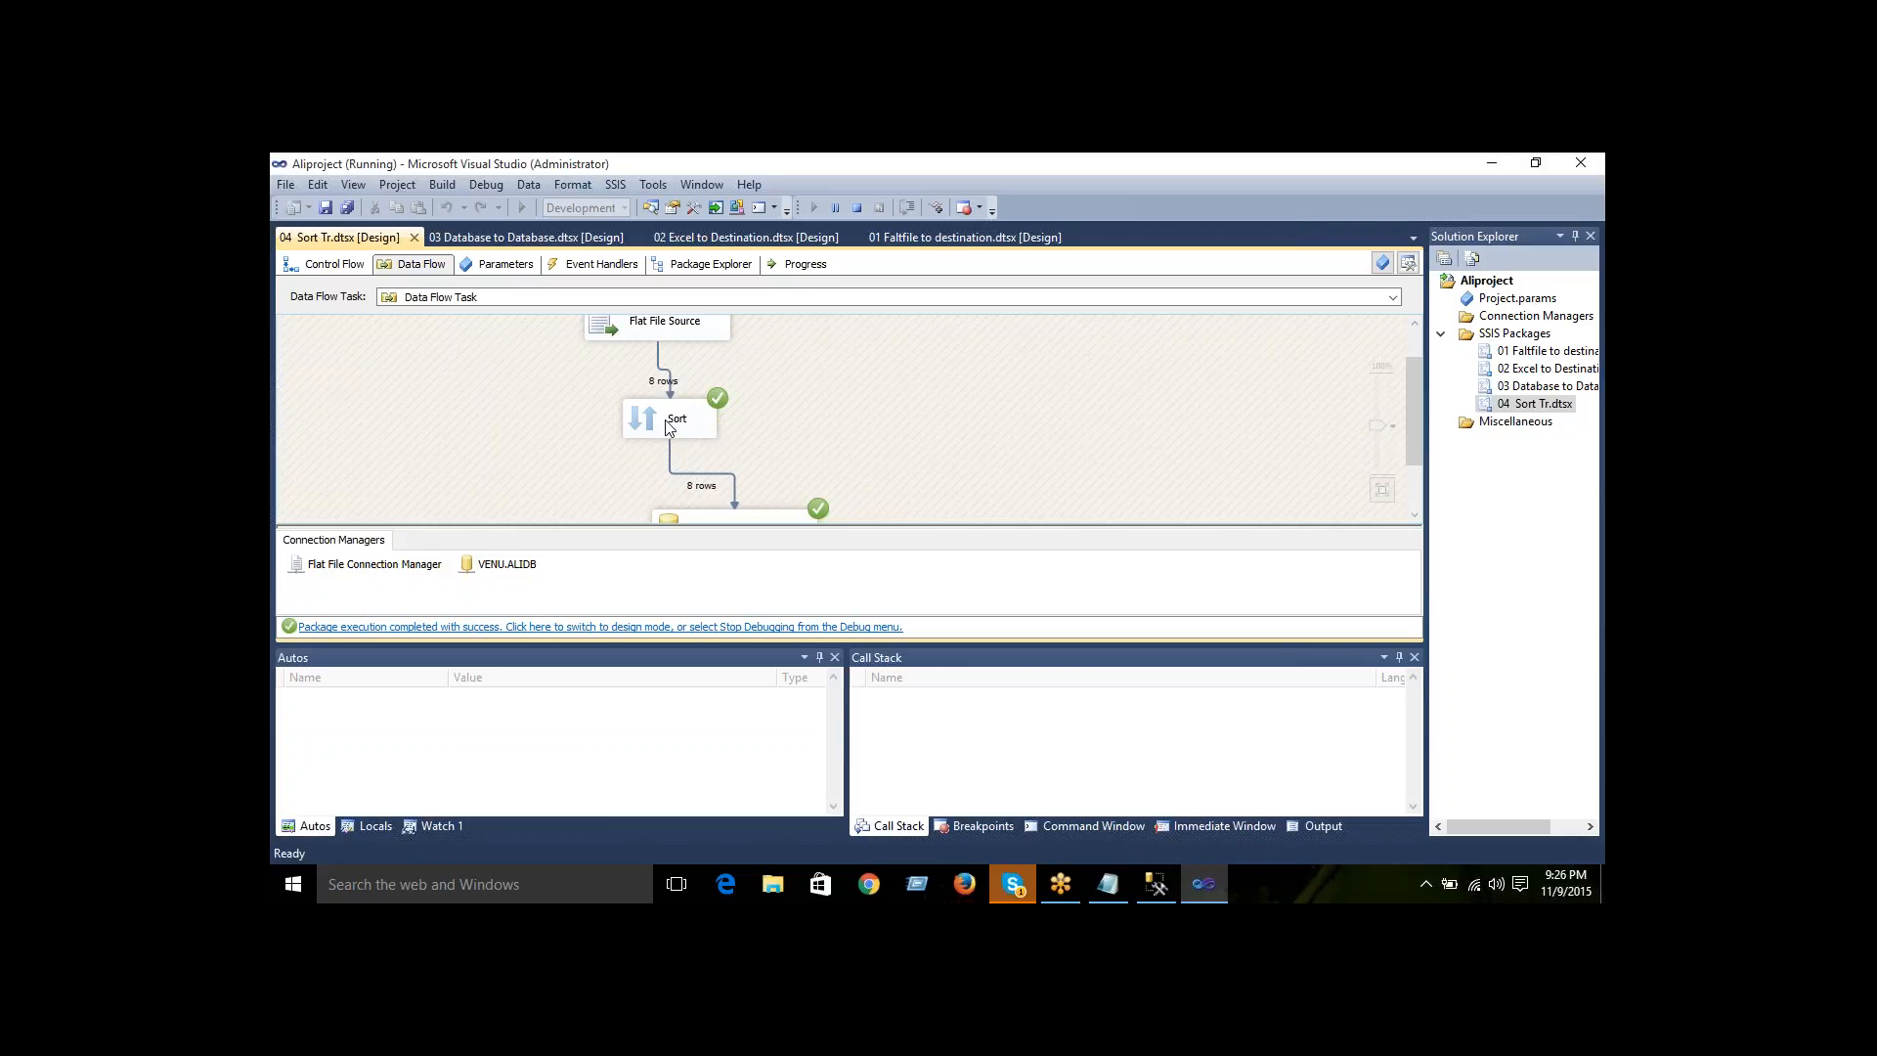
- Review the Session5 Notepad notes on synchronous and asynchronous transformations, highlighting the synchronous rule about output records, and return to the package
scroll(712, 476, down, 1)
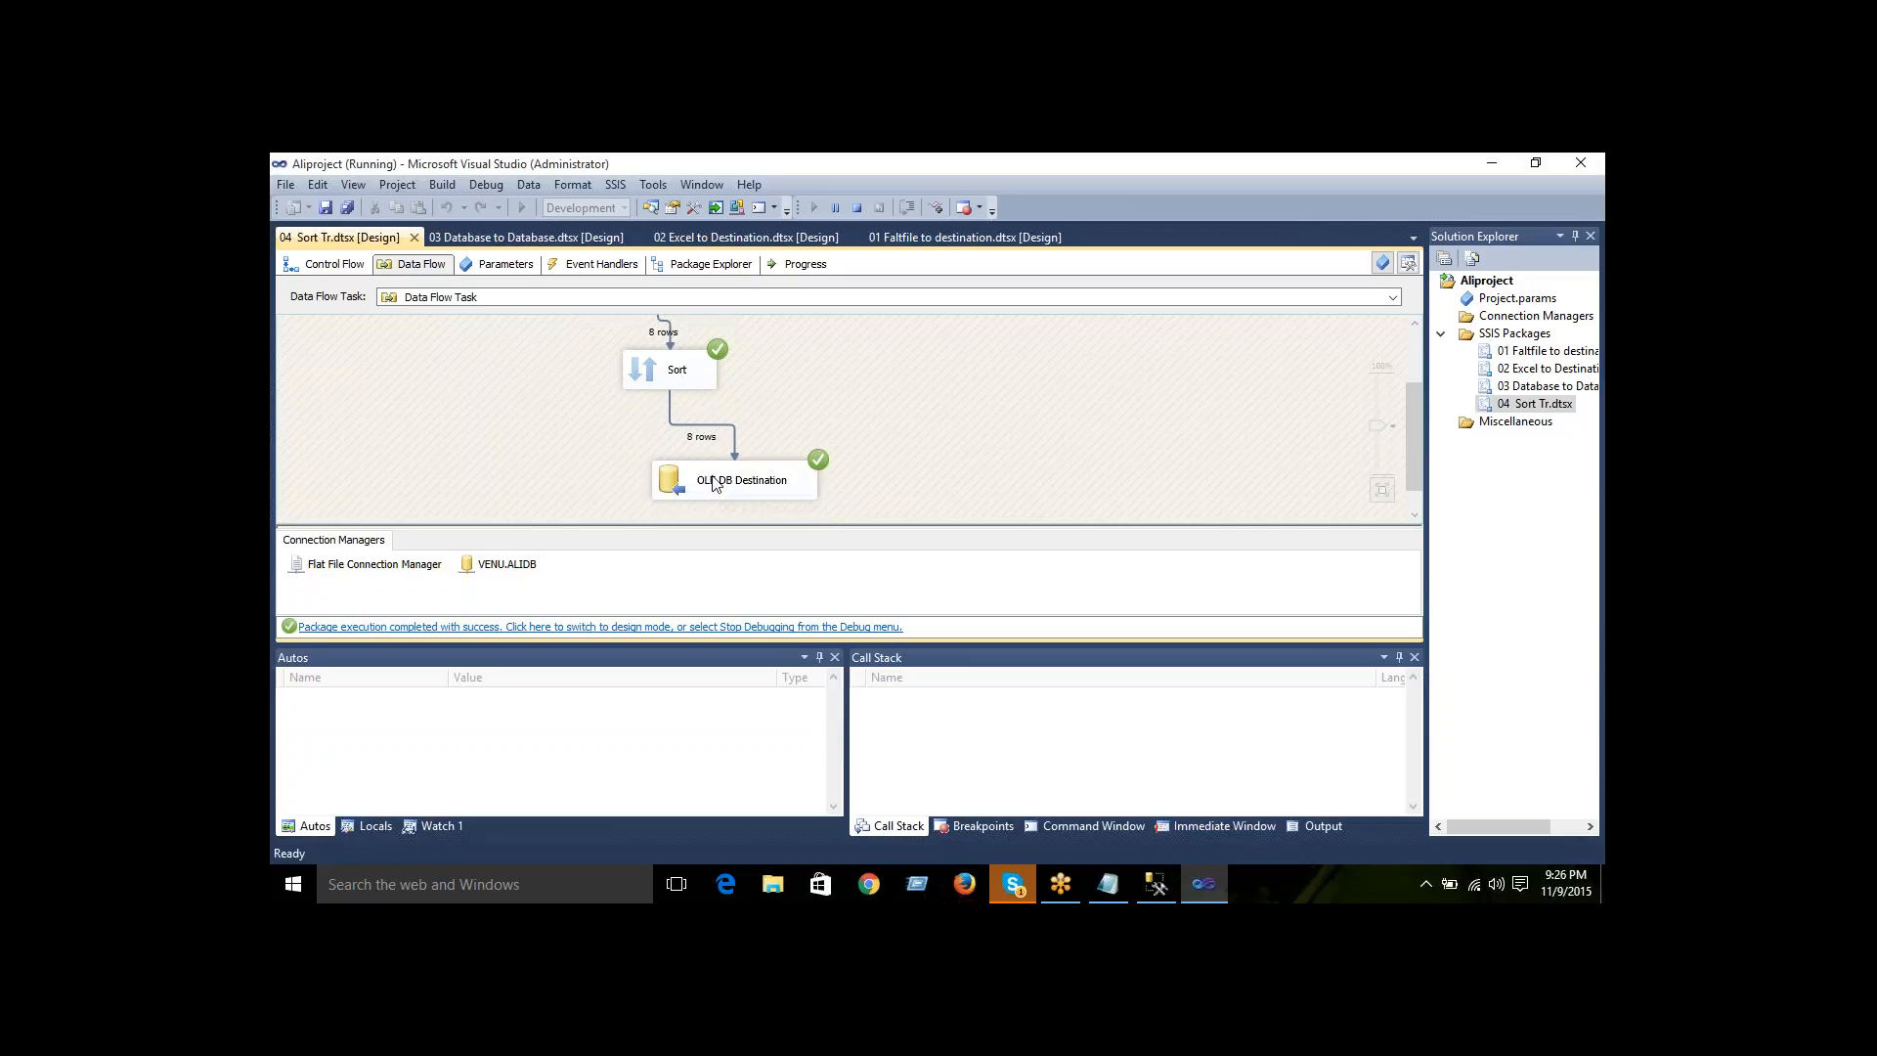
scroll(712, 479, up, 1)
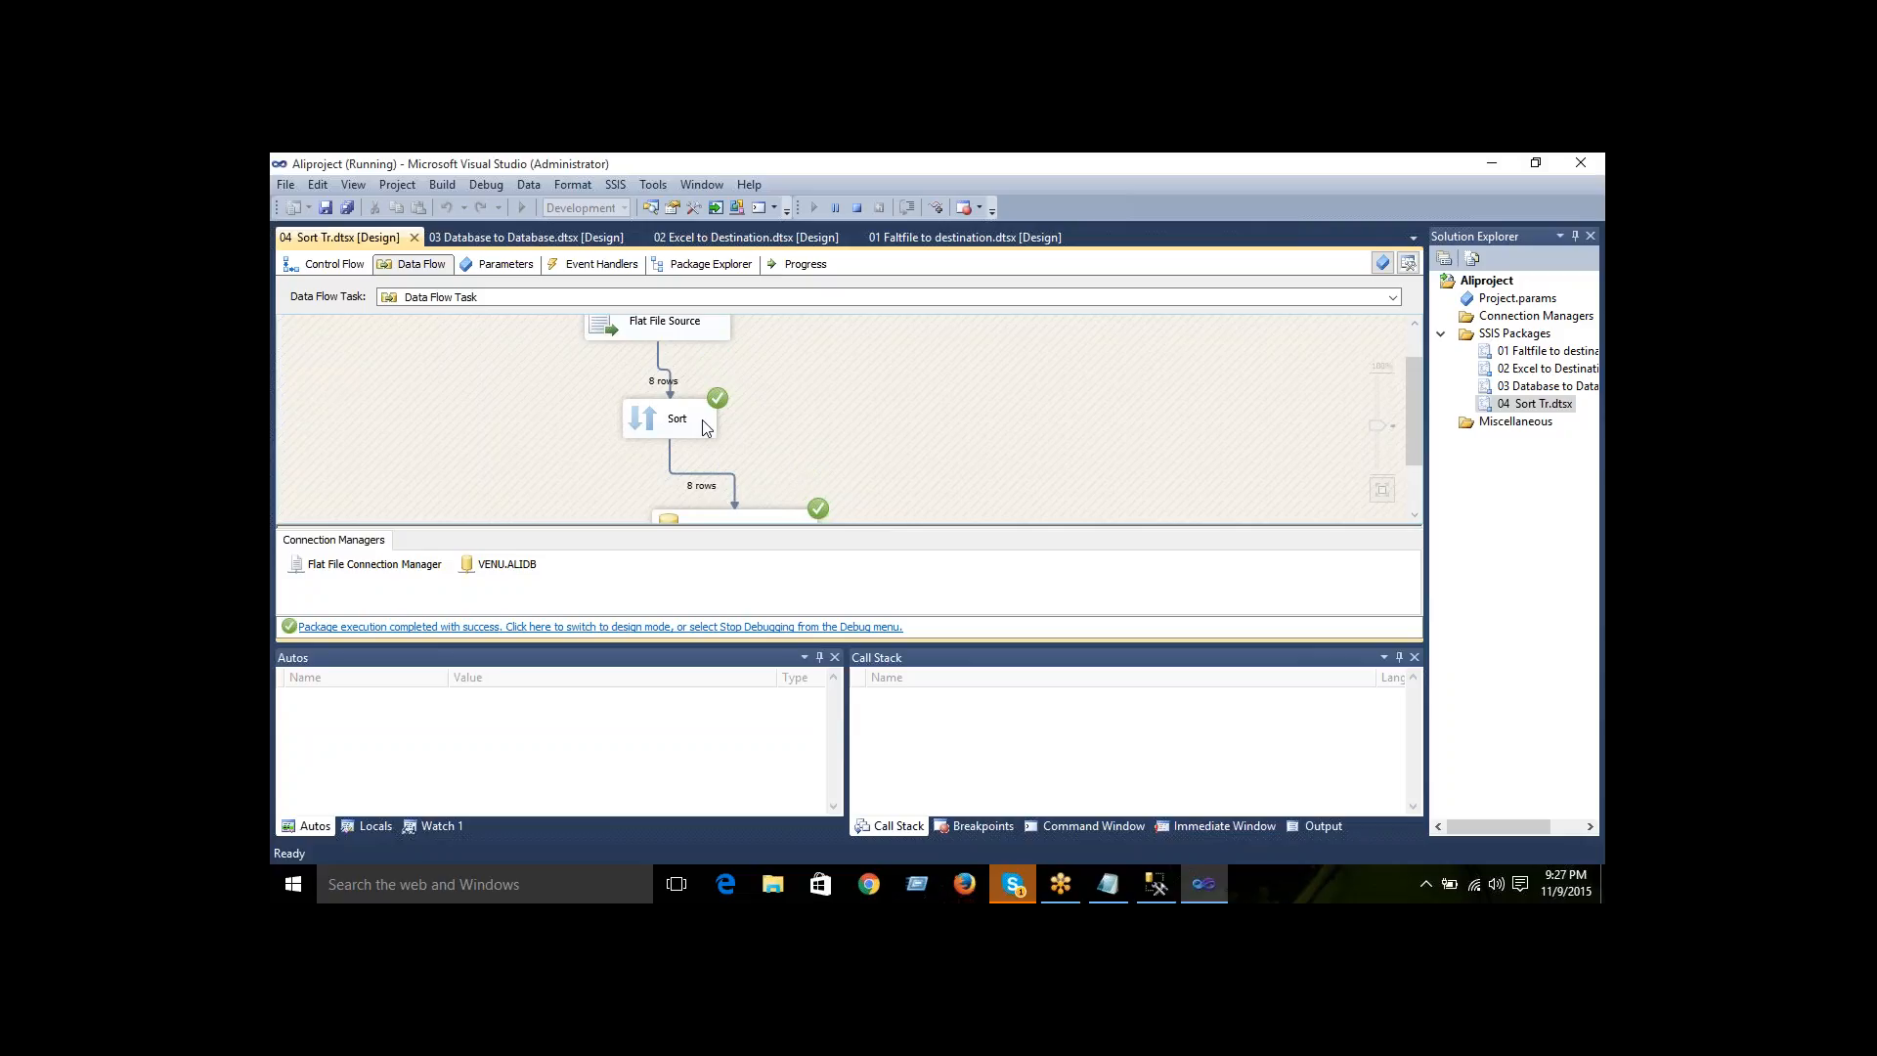
click(1110, 886)
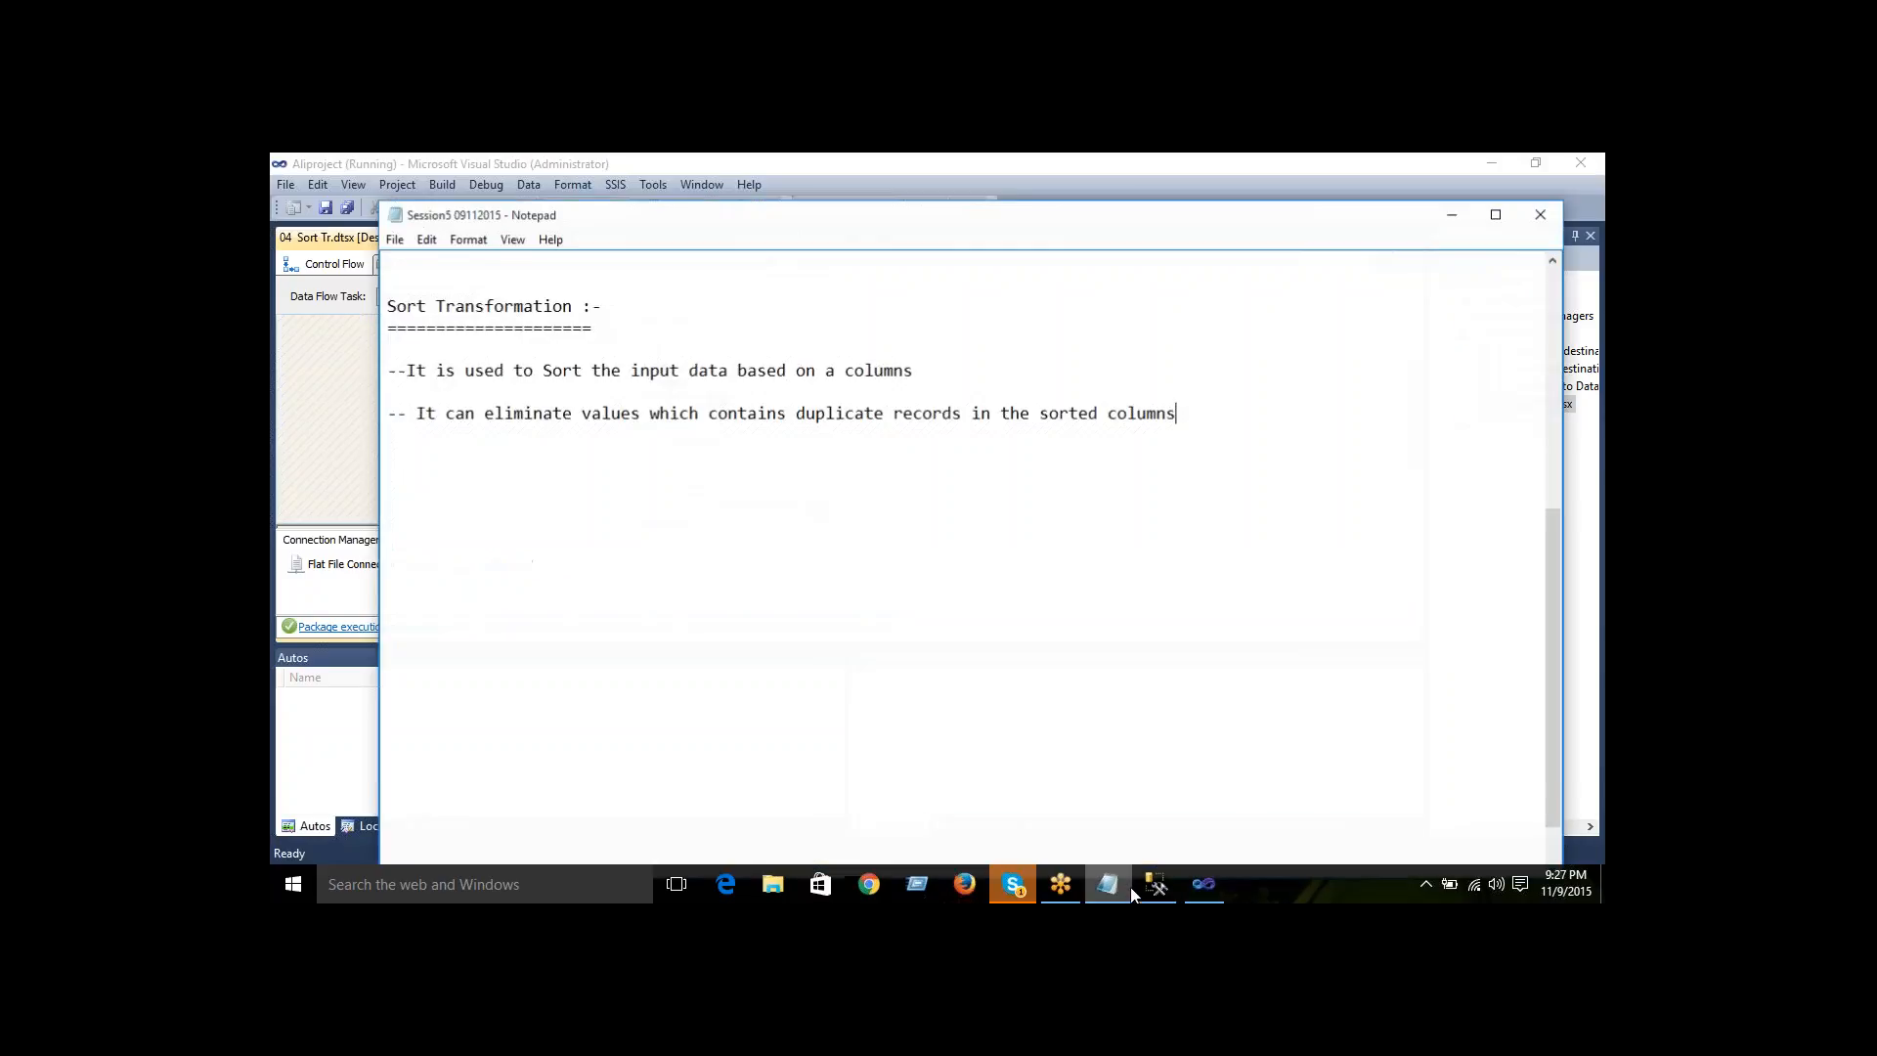
scroll(570, 495, up, 8)
scroll(449, 476, down, 3)
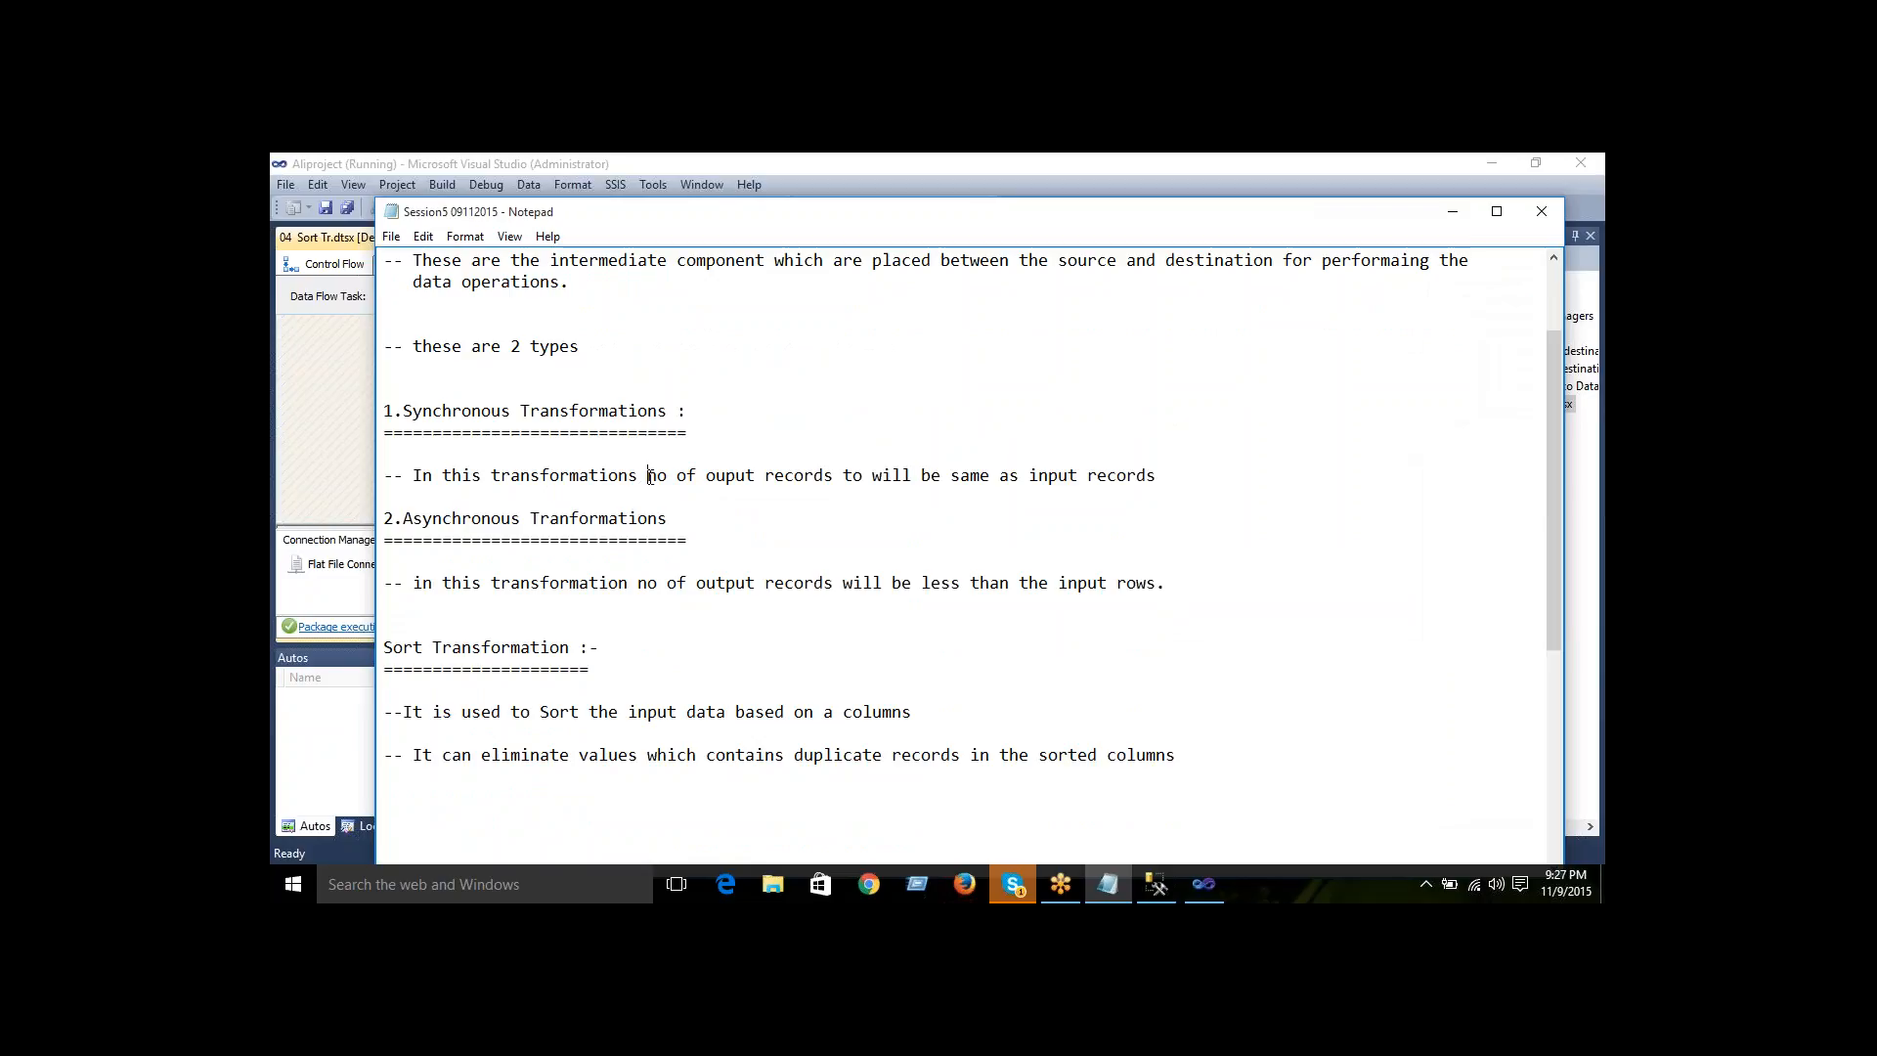
drag(645, 475, 1181, 475)
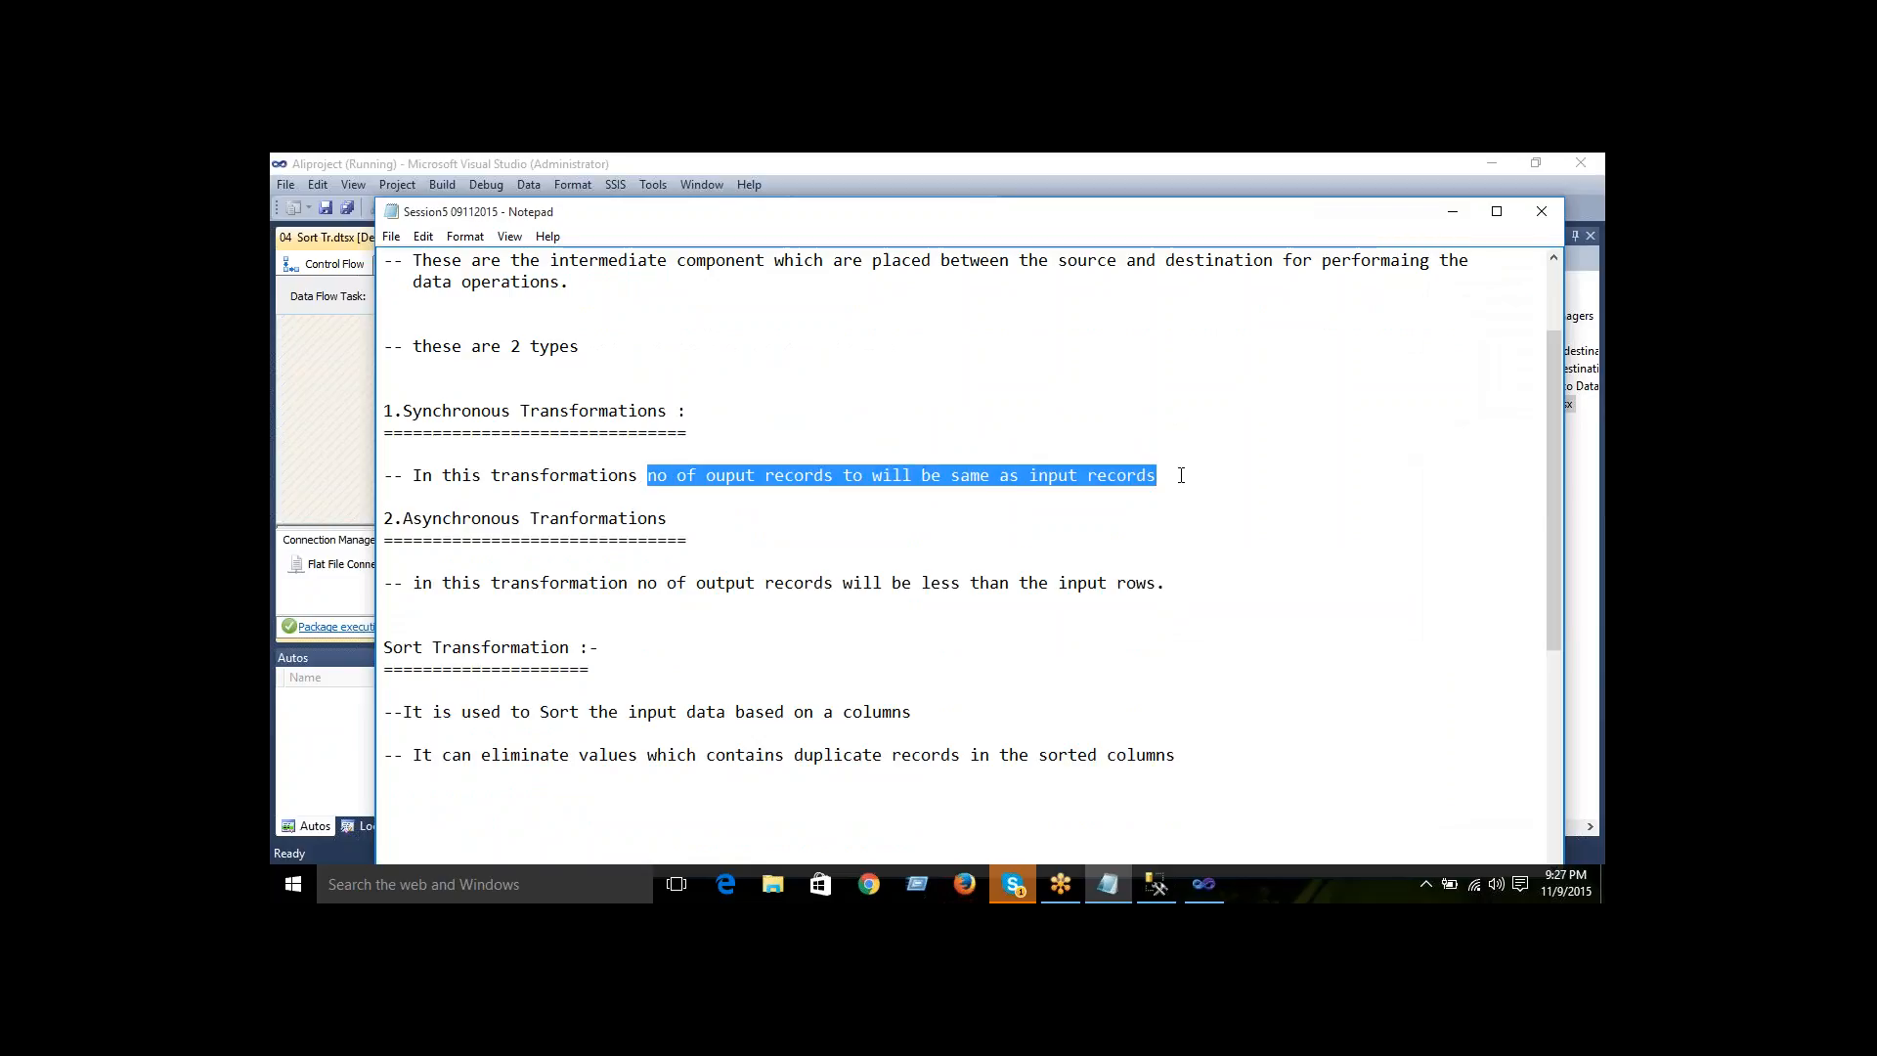
click(1453, 212)
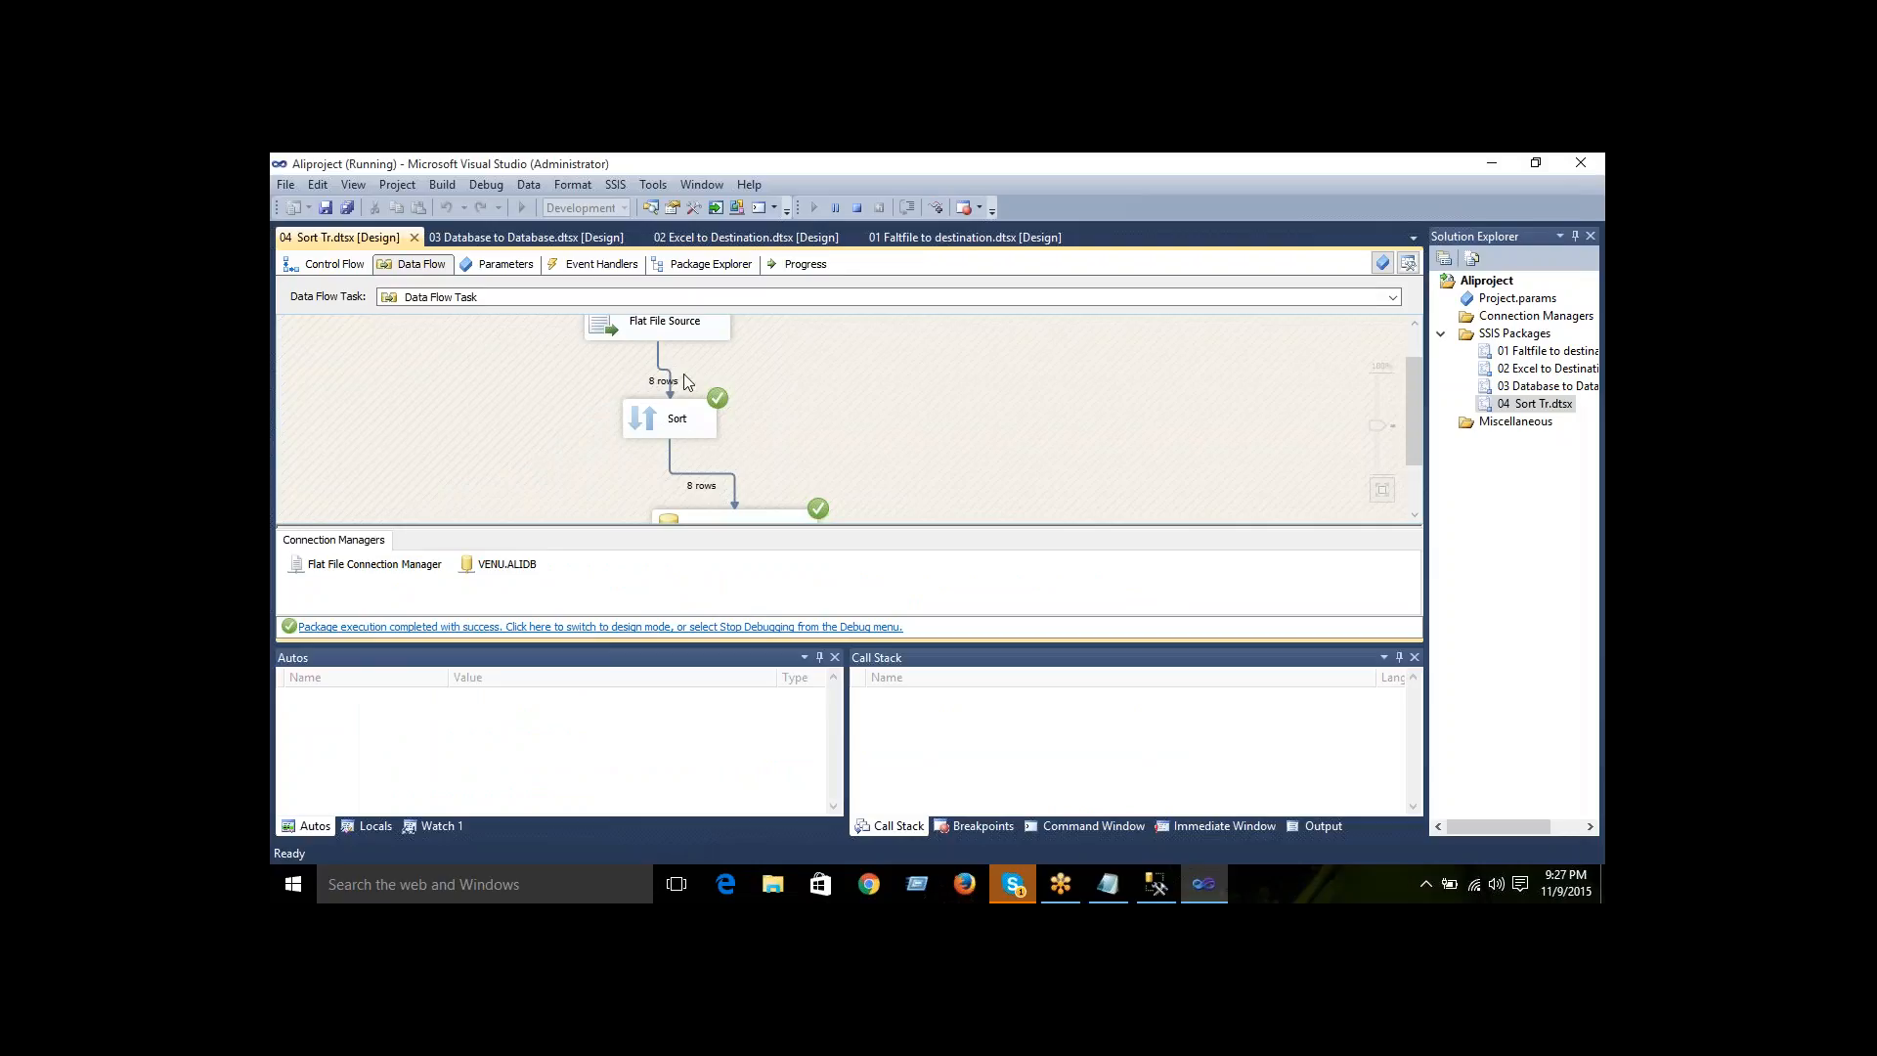
- Compare the row counts from Flat File Source through Sort to OLE DB Destination, and return the package to design mode
scroll(673, 421, down, 1)
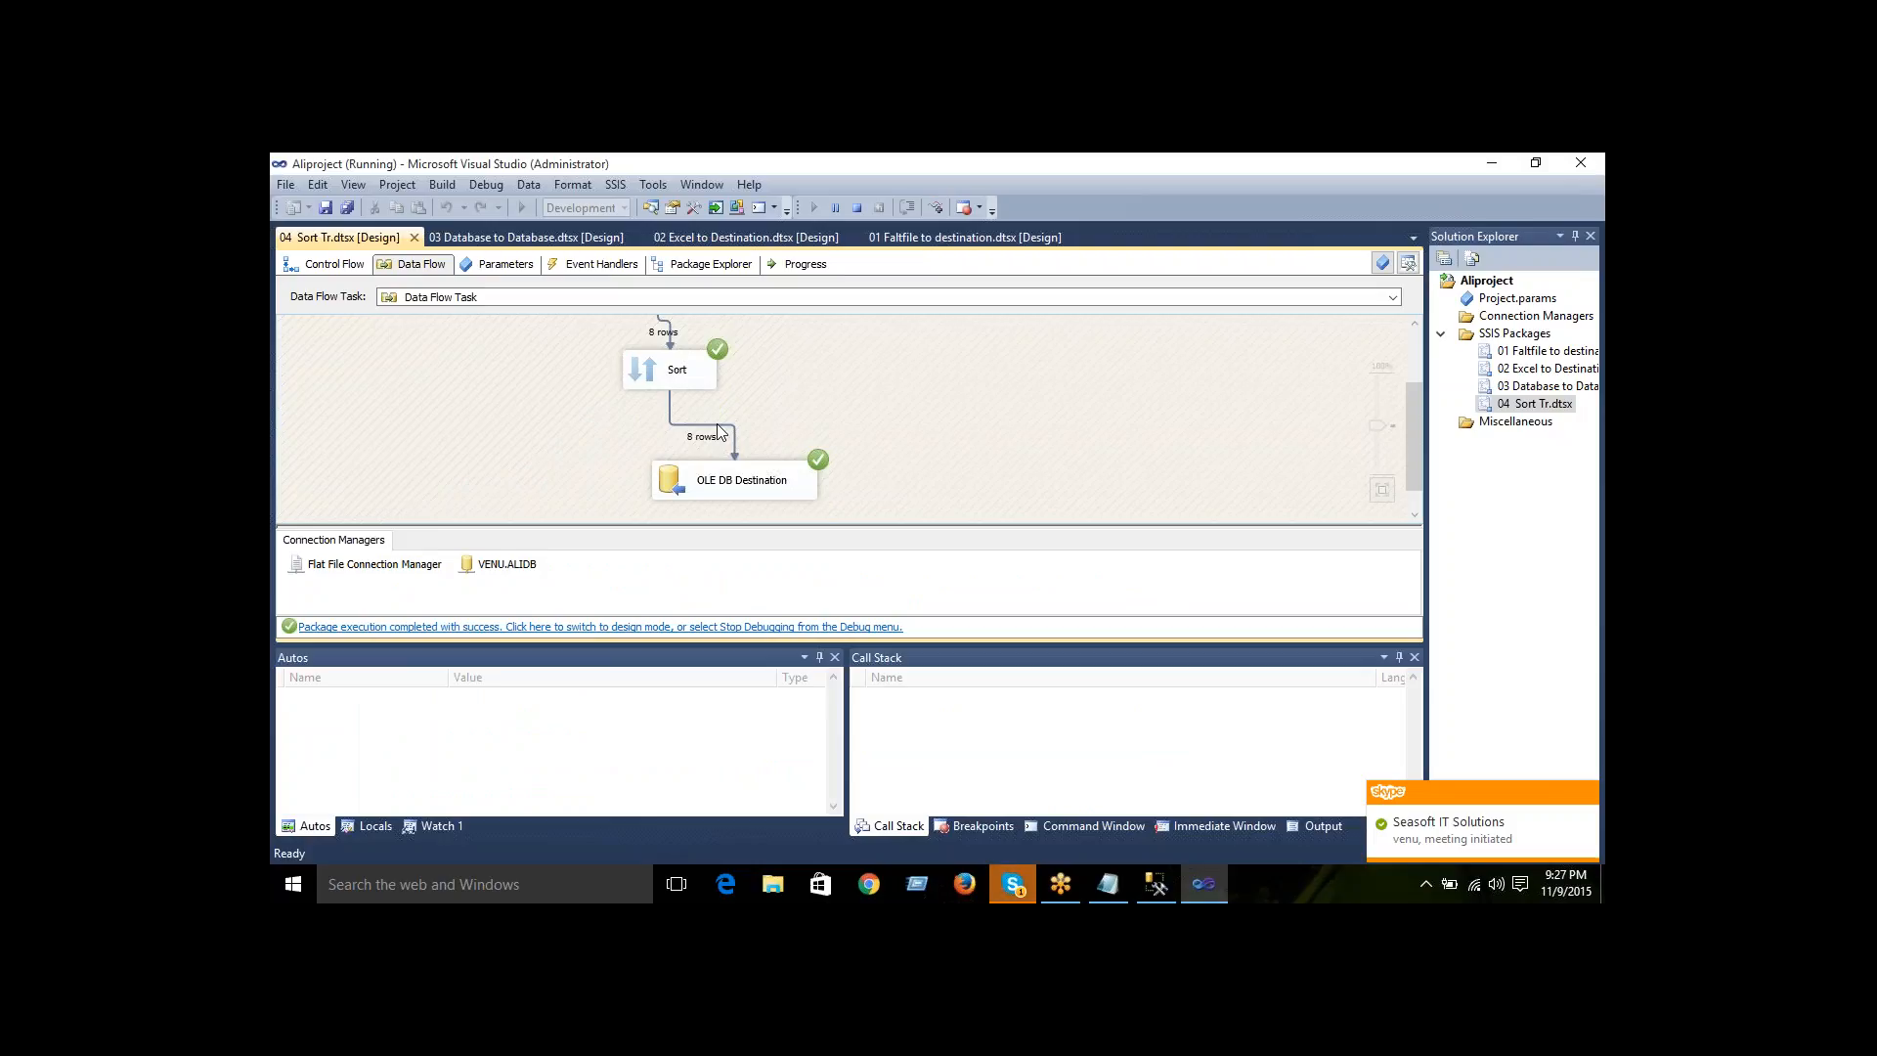
scroll(924, 423, up, 2)
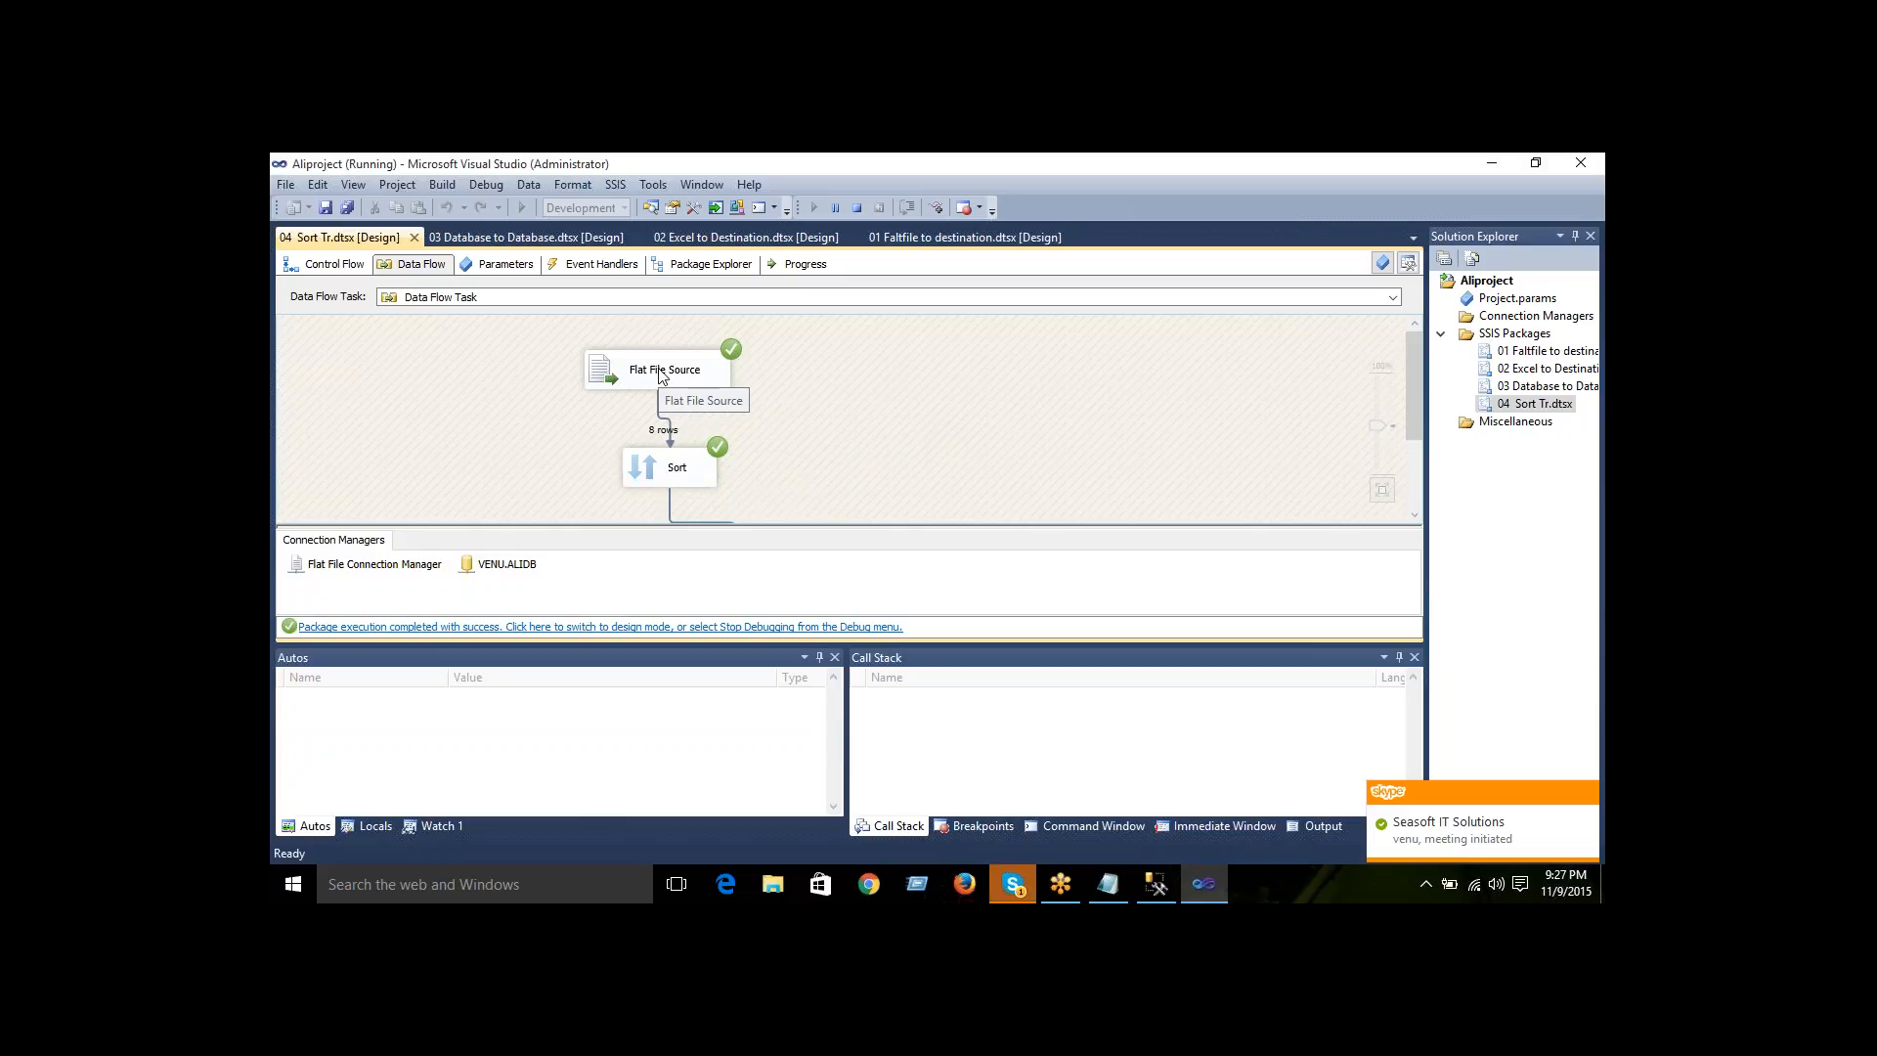
scroll(637, 375, down, 1)
scroll(637, 375, down, 1)
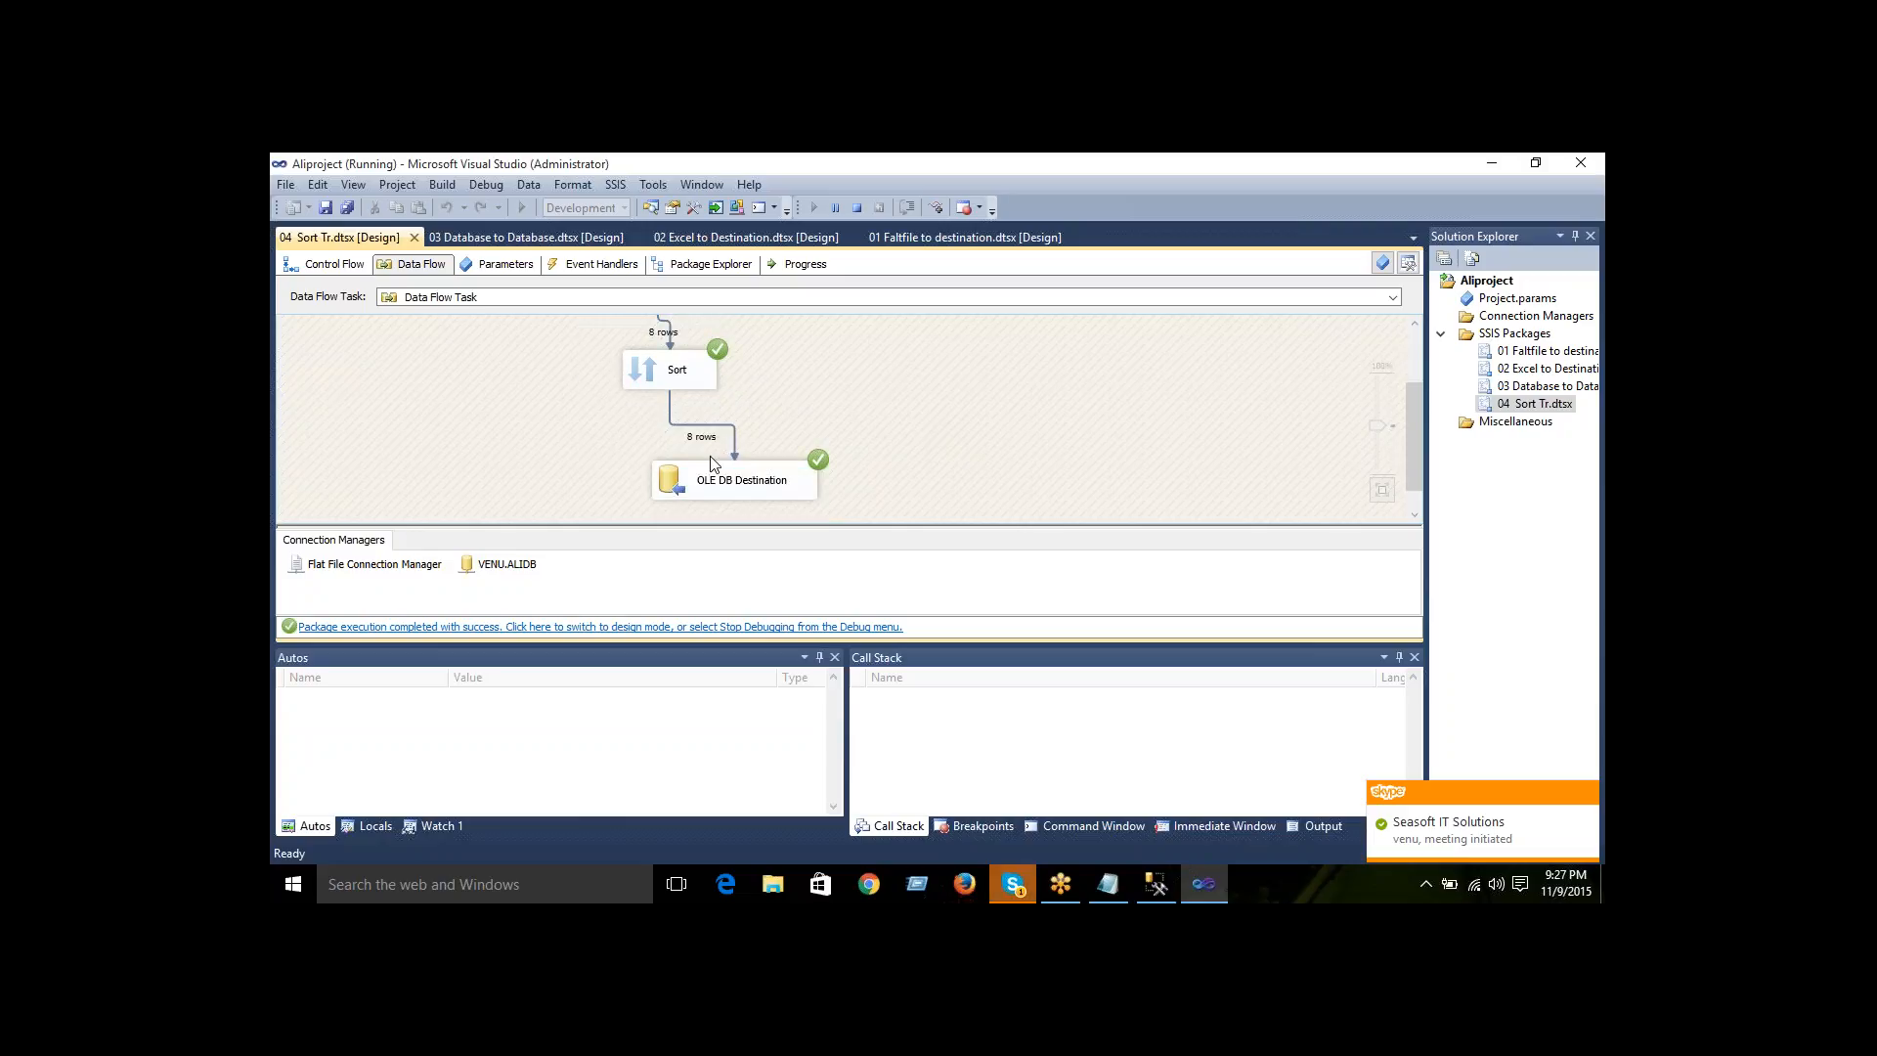
click(723, 483)
scroll(723, 482, up, 1)
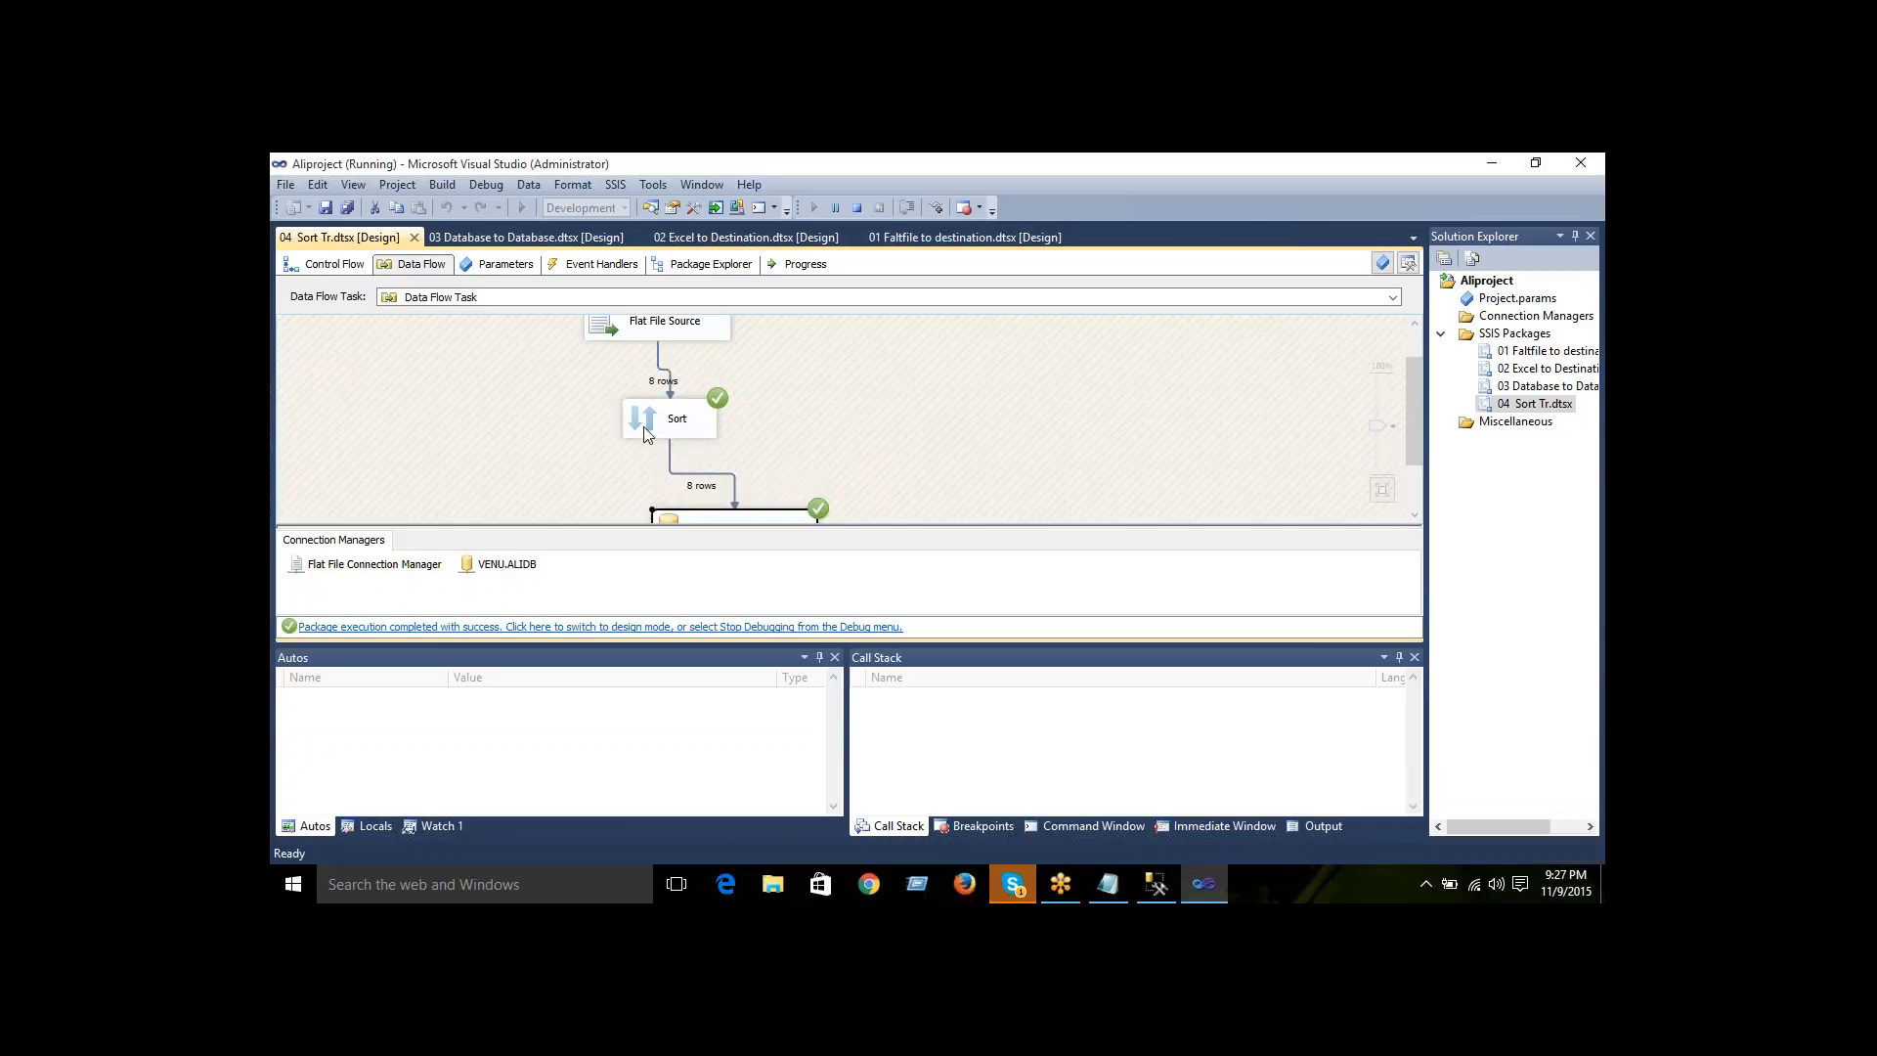
click(755, 627)
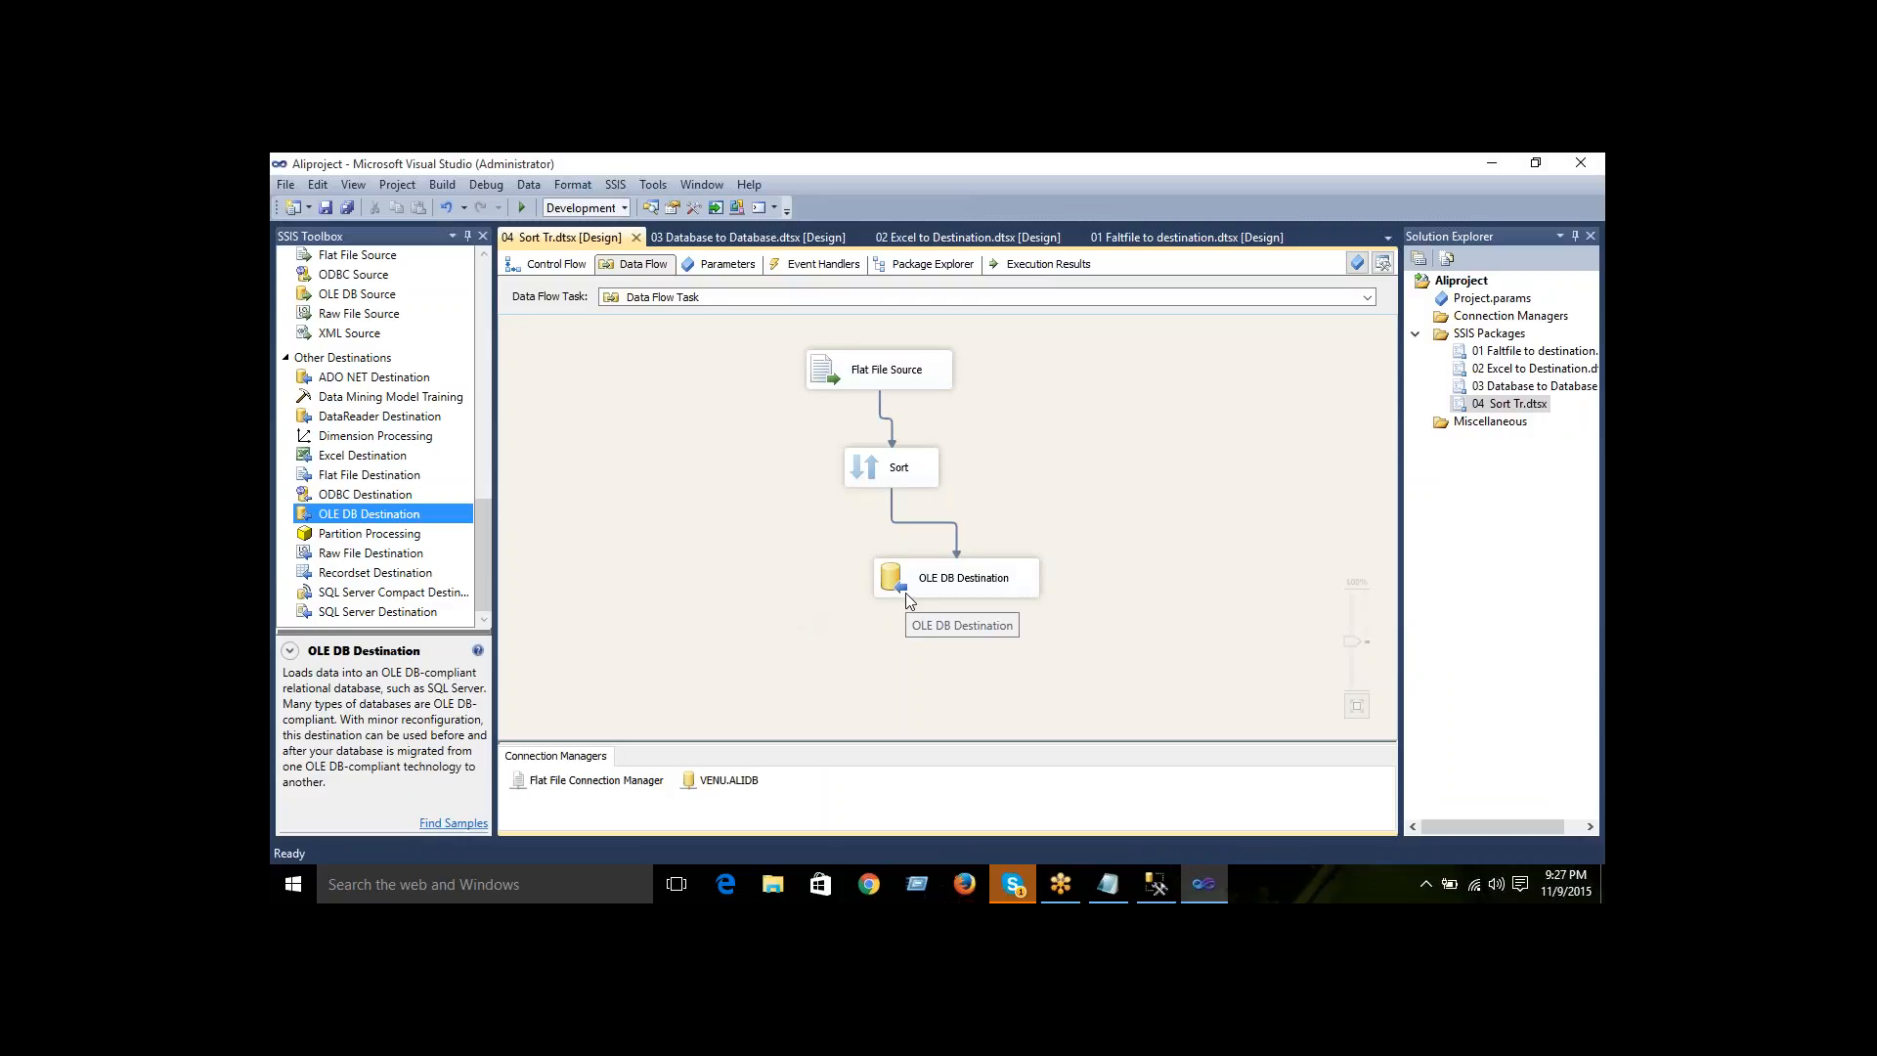
double_click(910, 372)
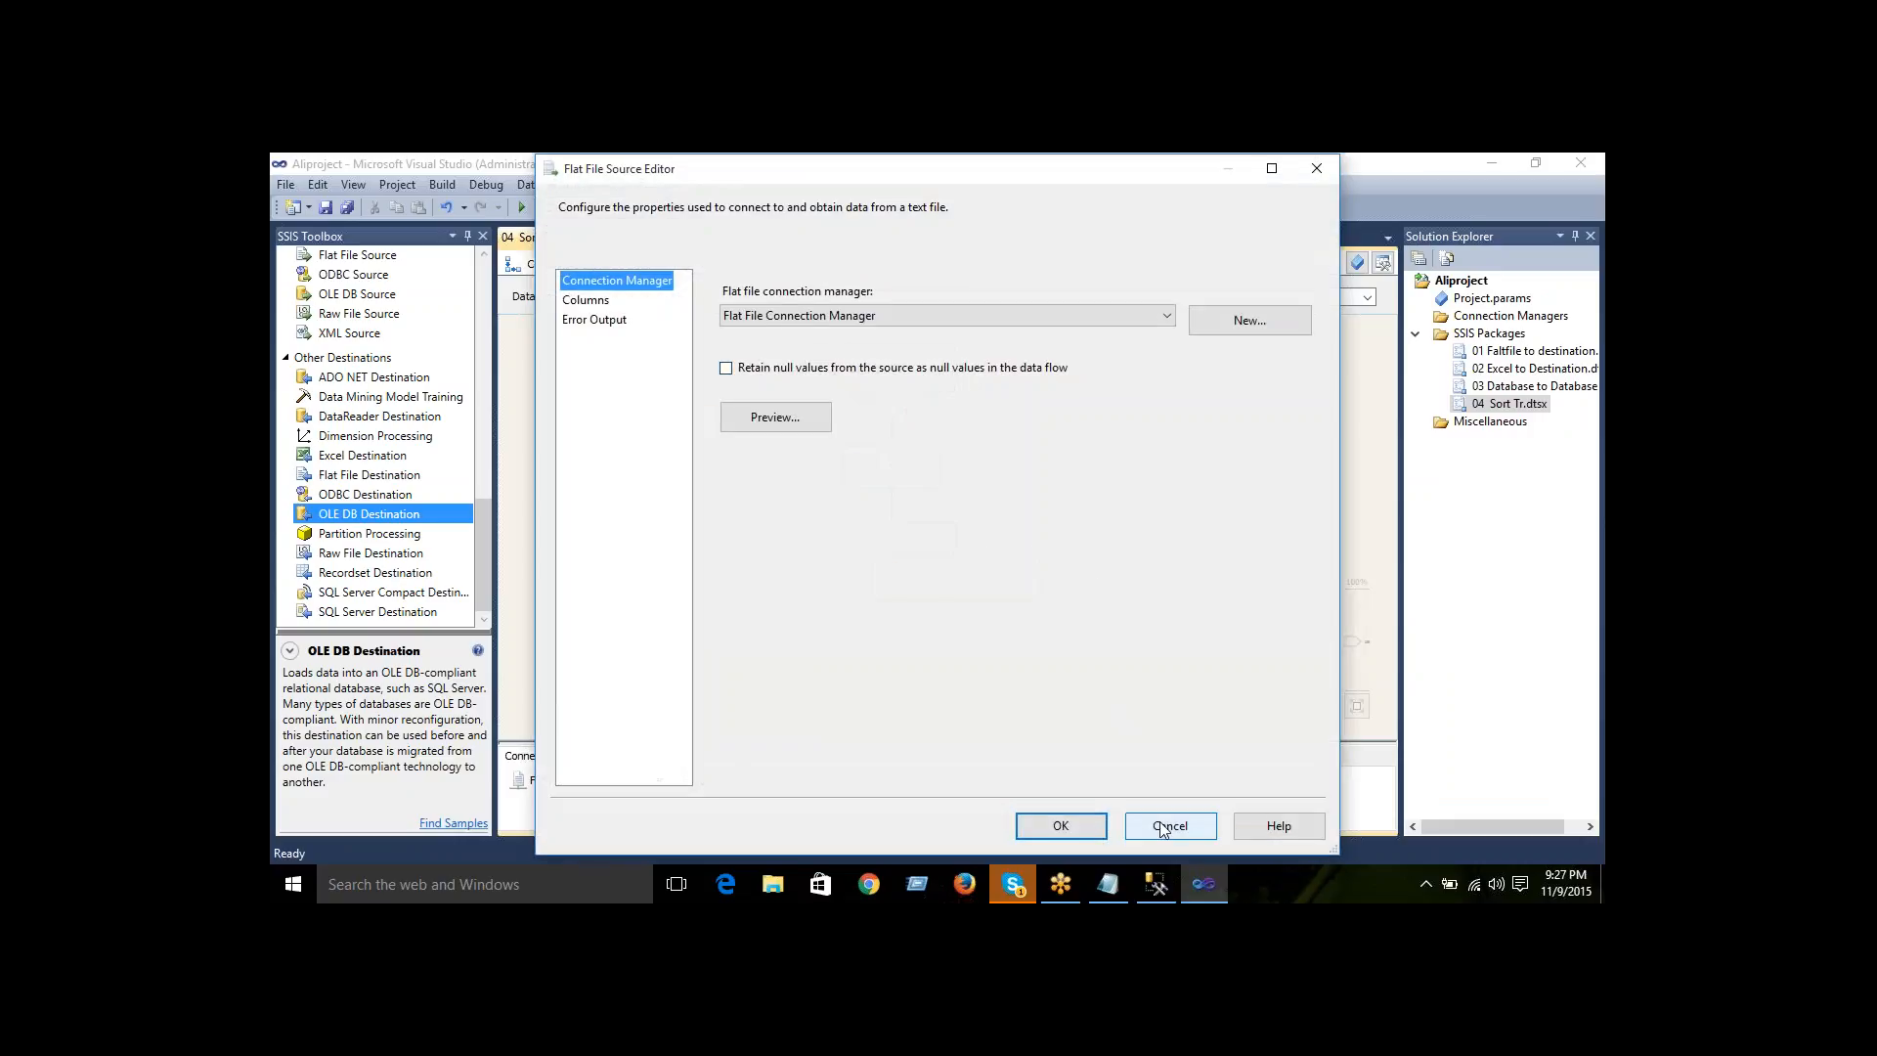
click(1165, 827)
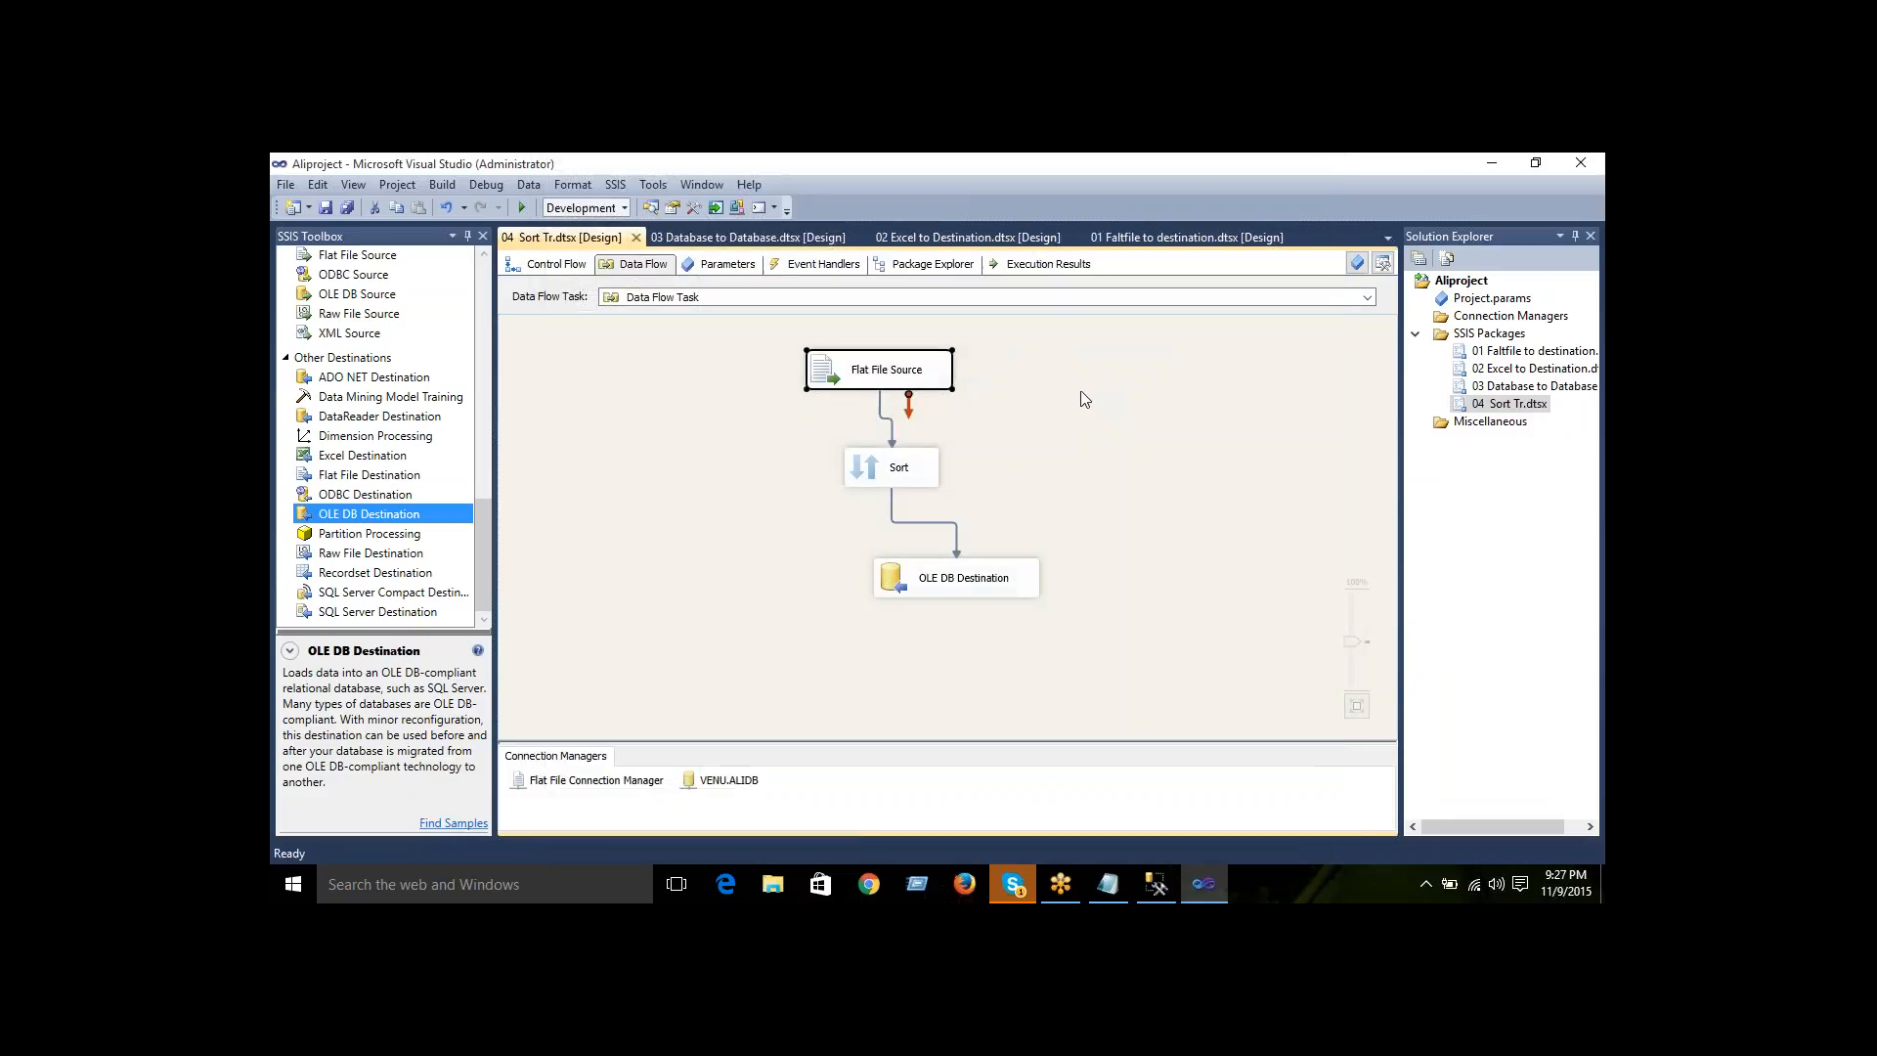
click(928, 600)
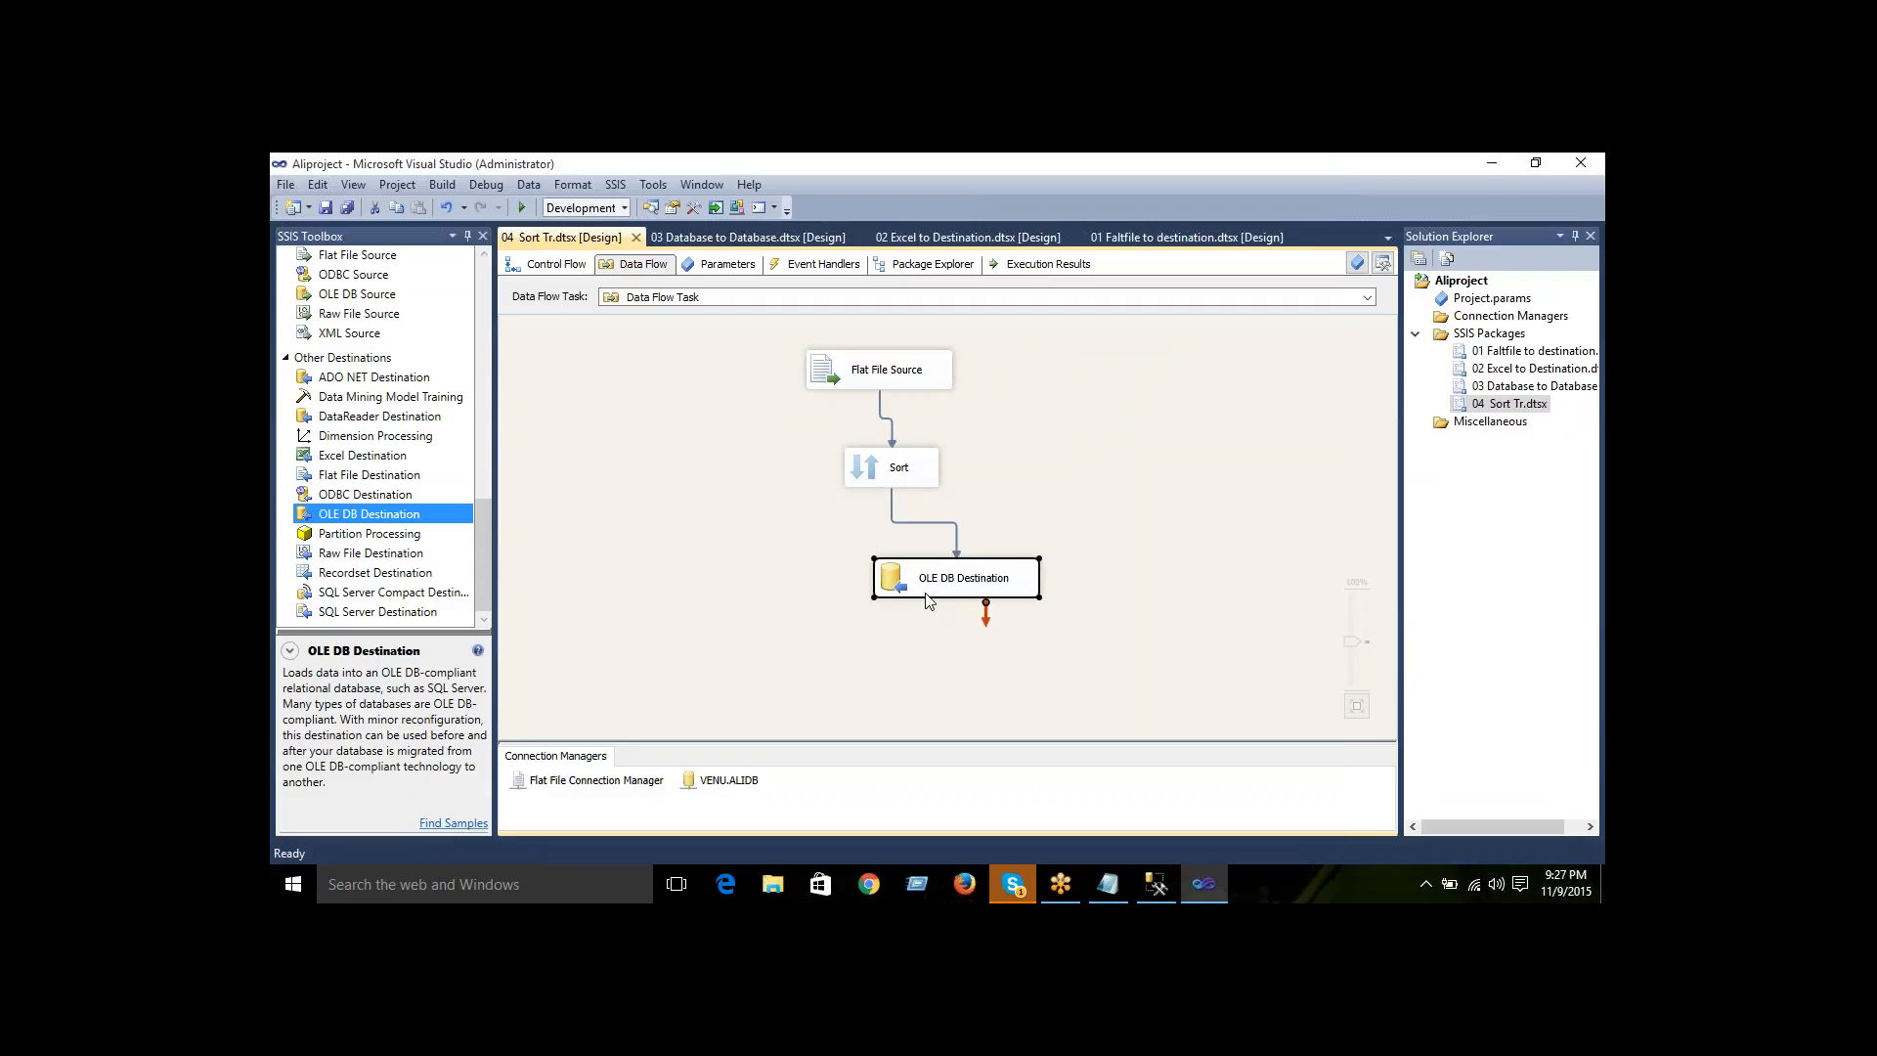
click(883, 377)
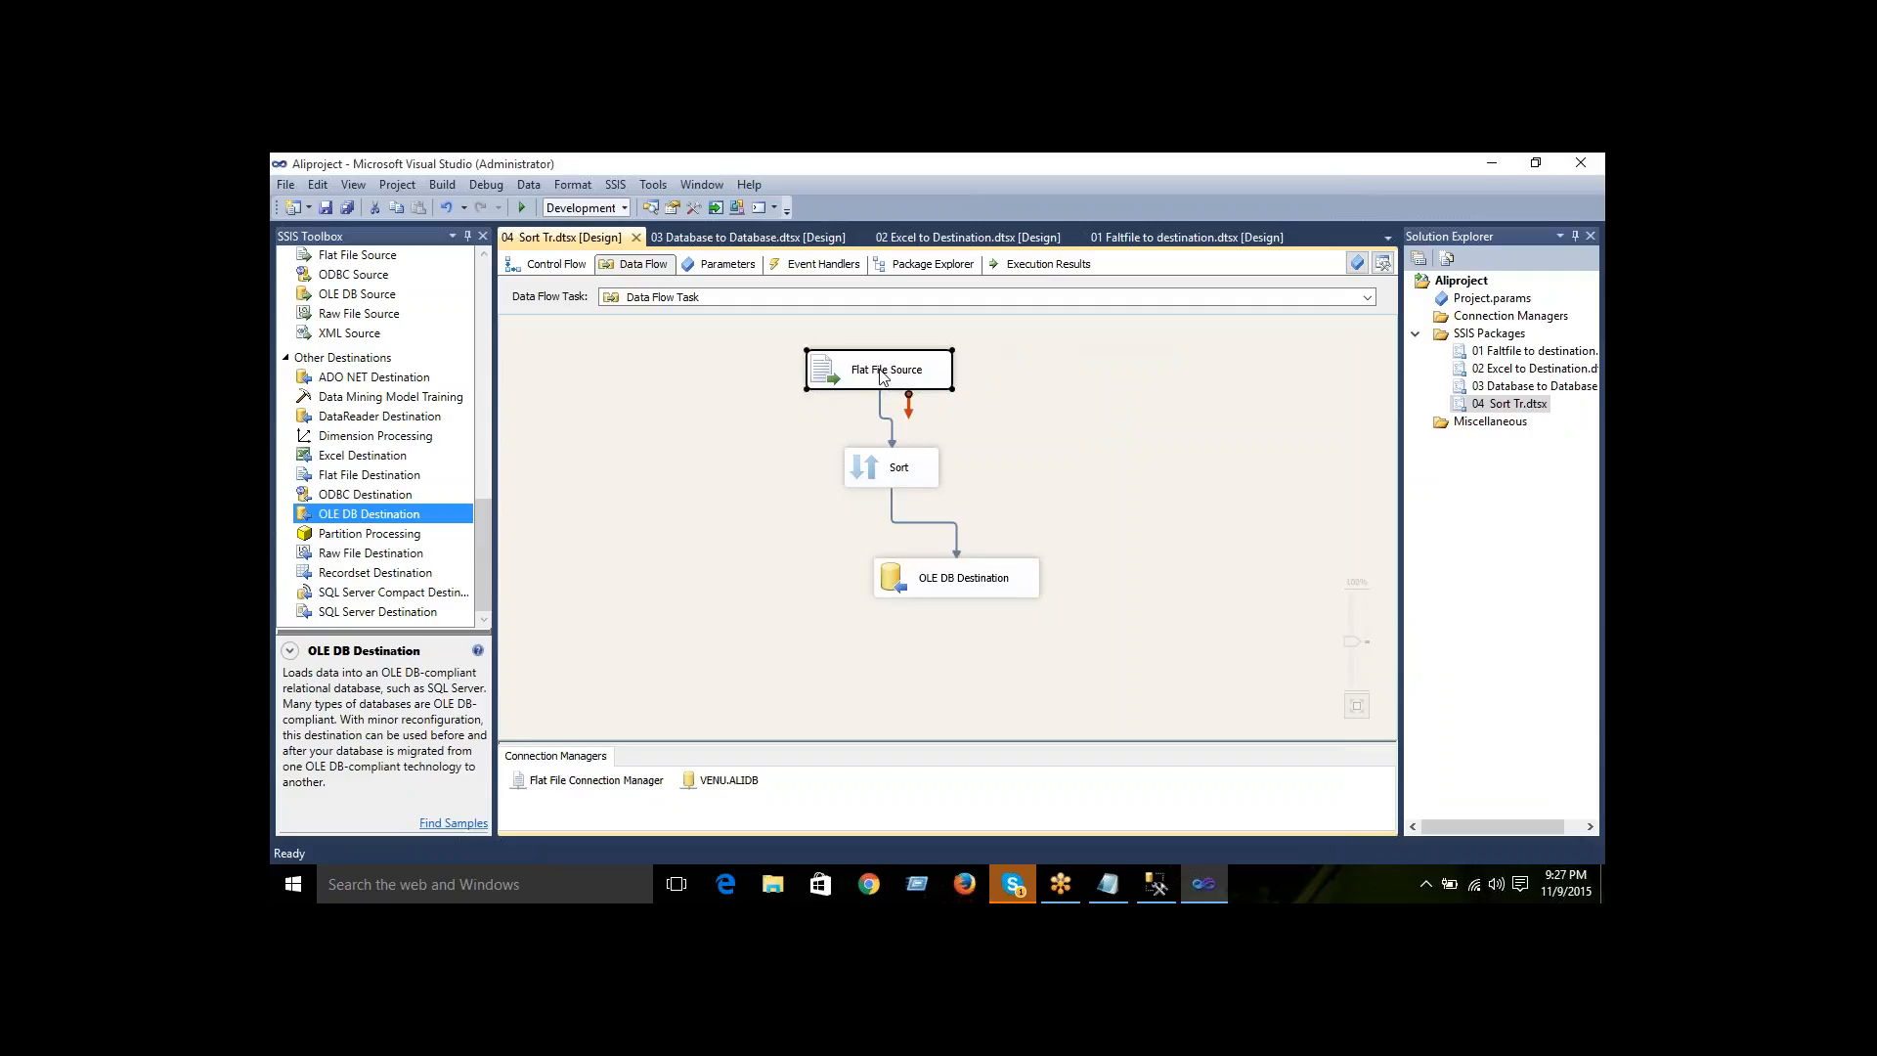
click(958, 584)
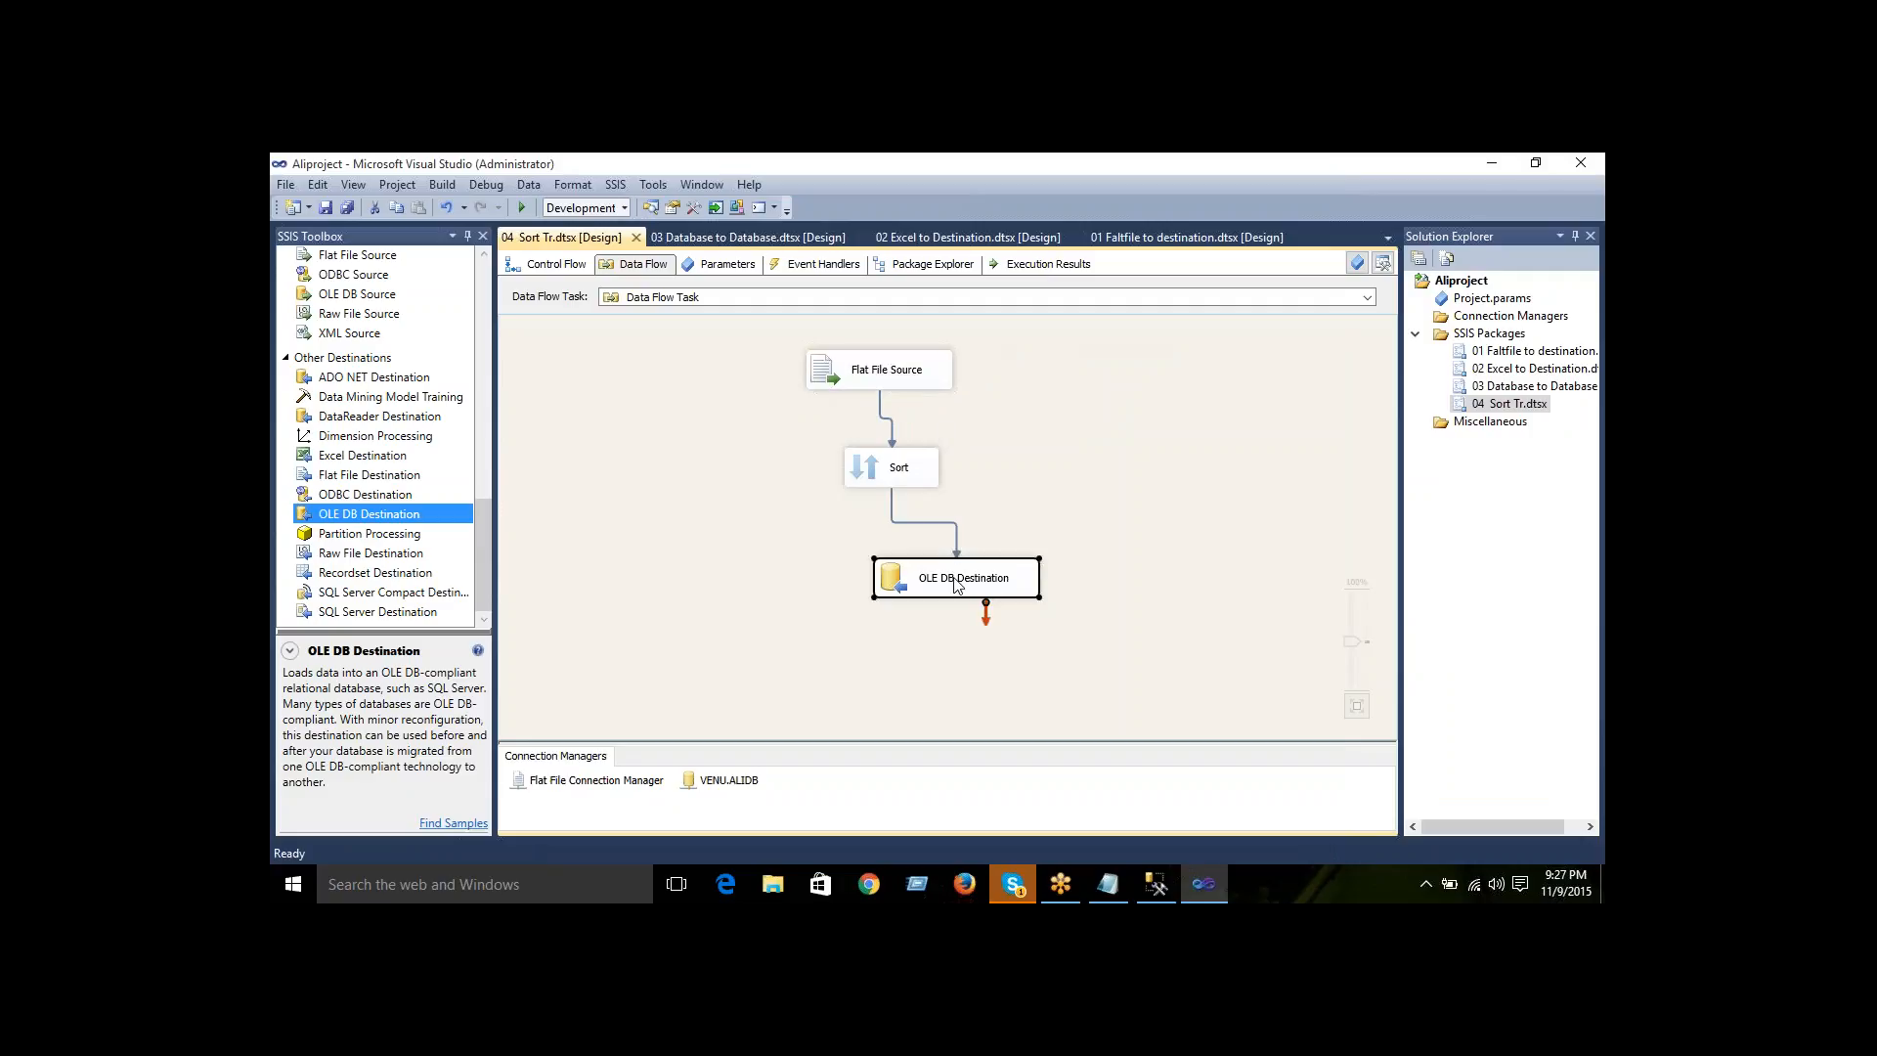
click(885, 374)
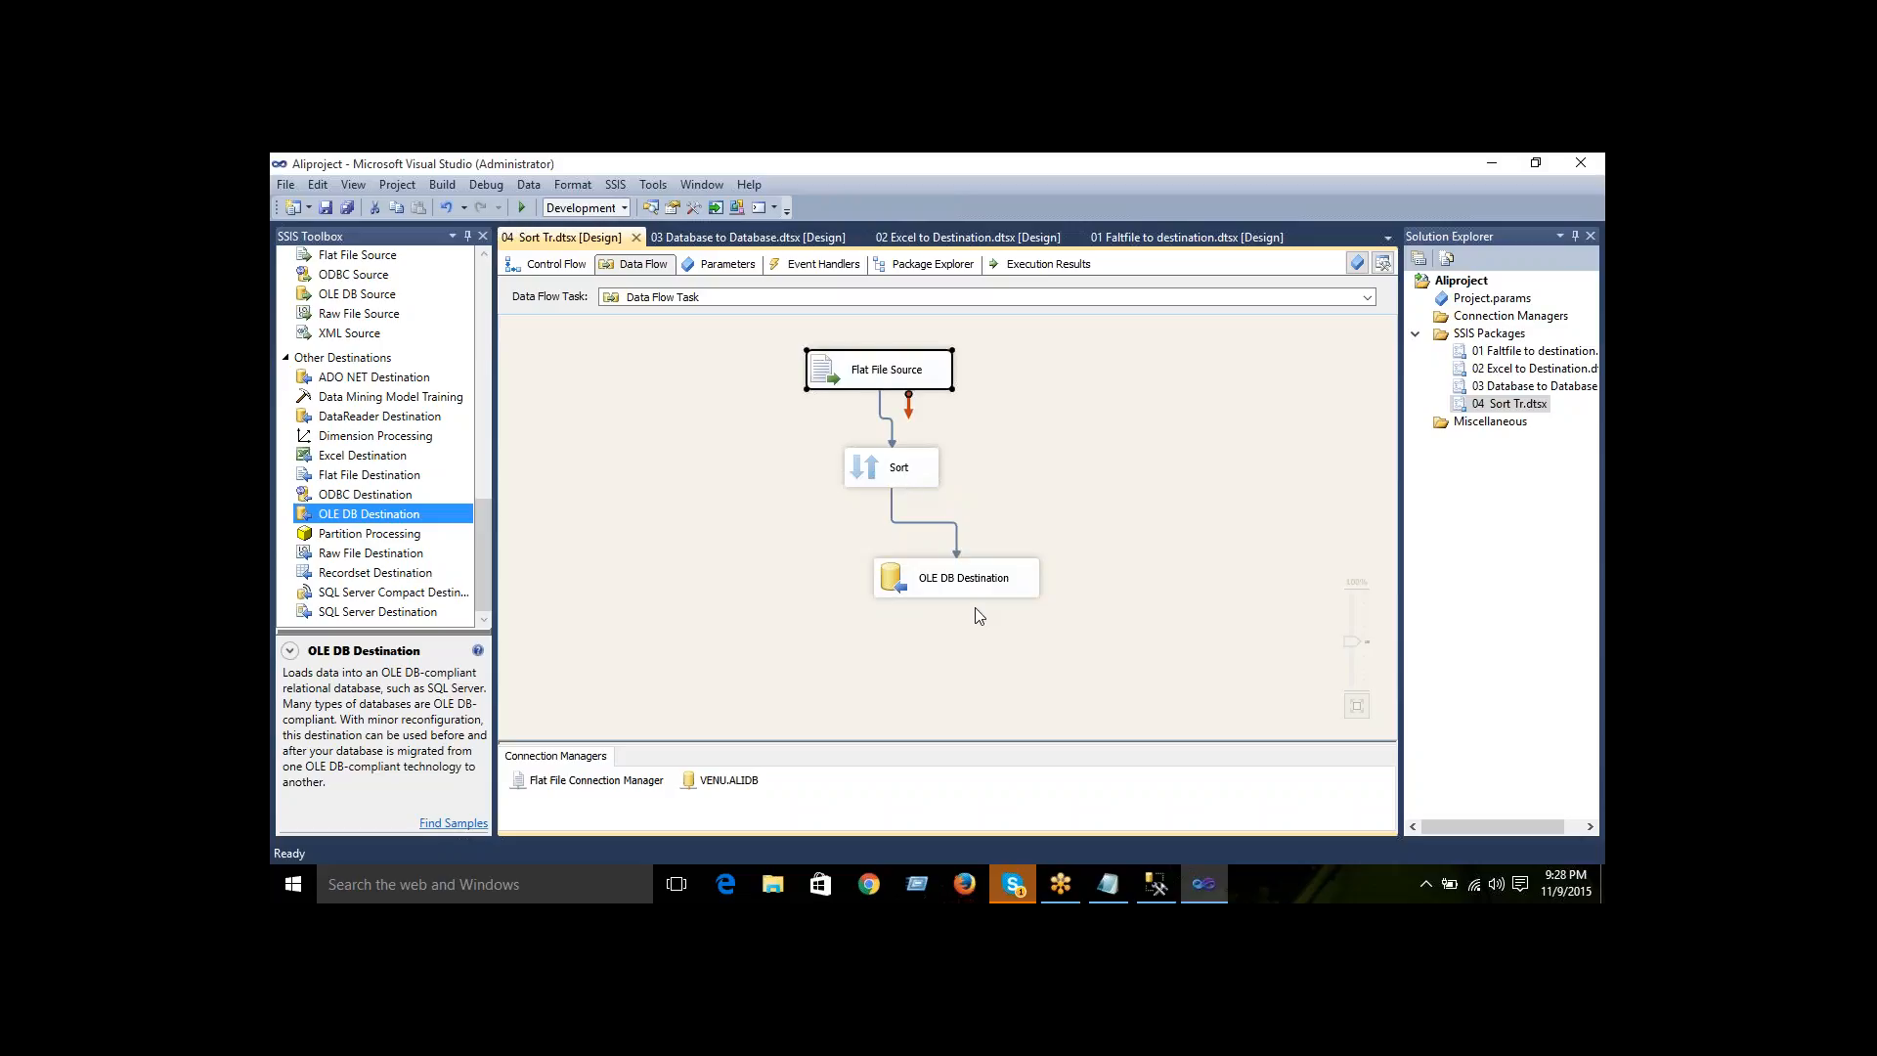
click(962, 585)
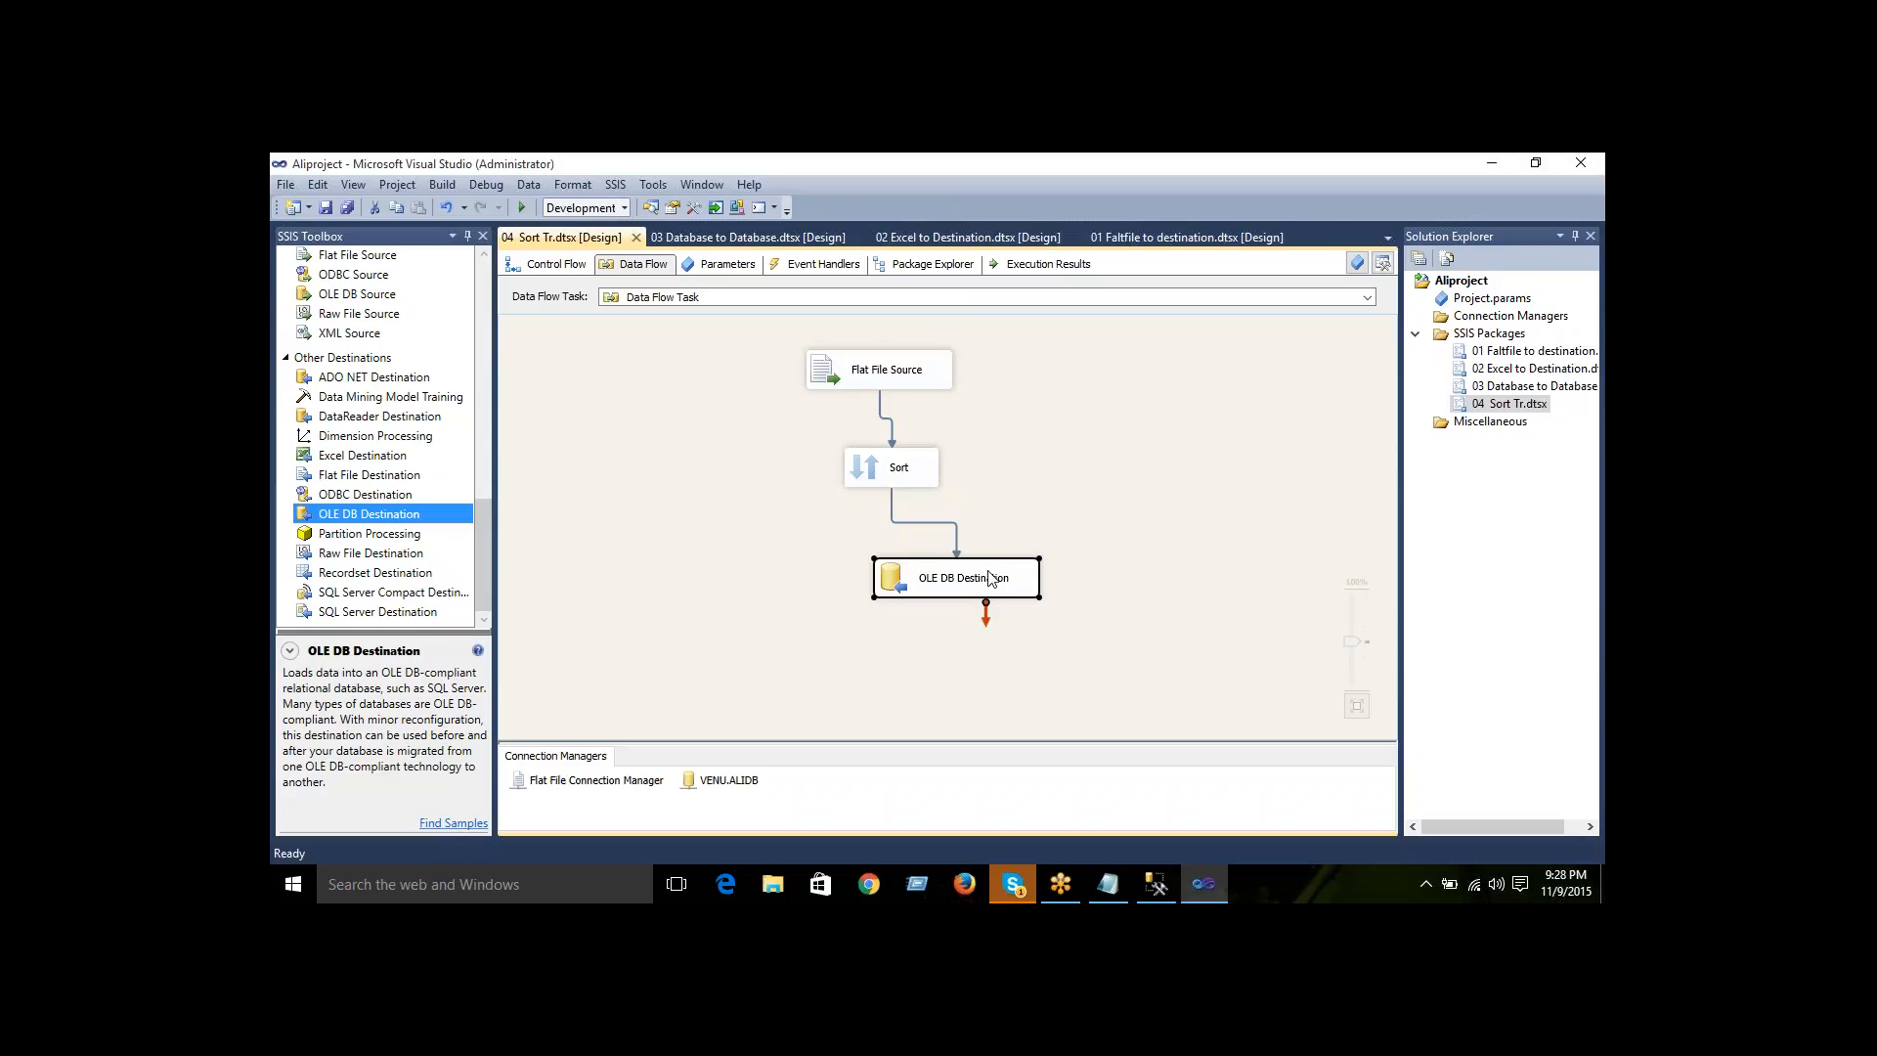
click(934, 372)
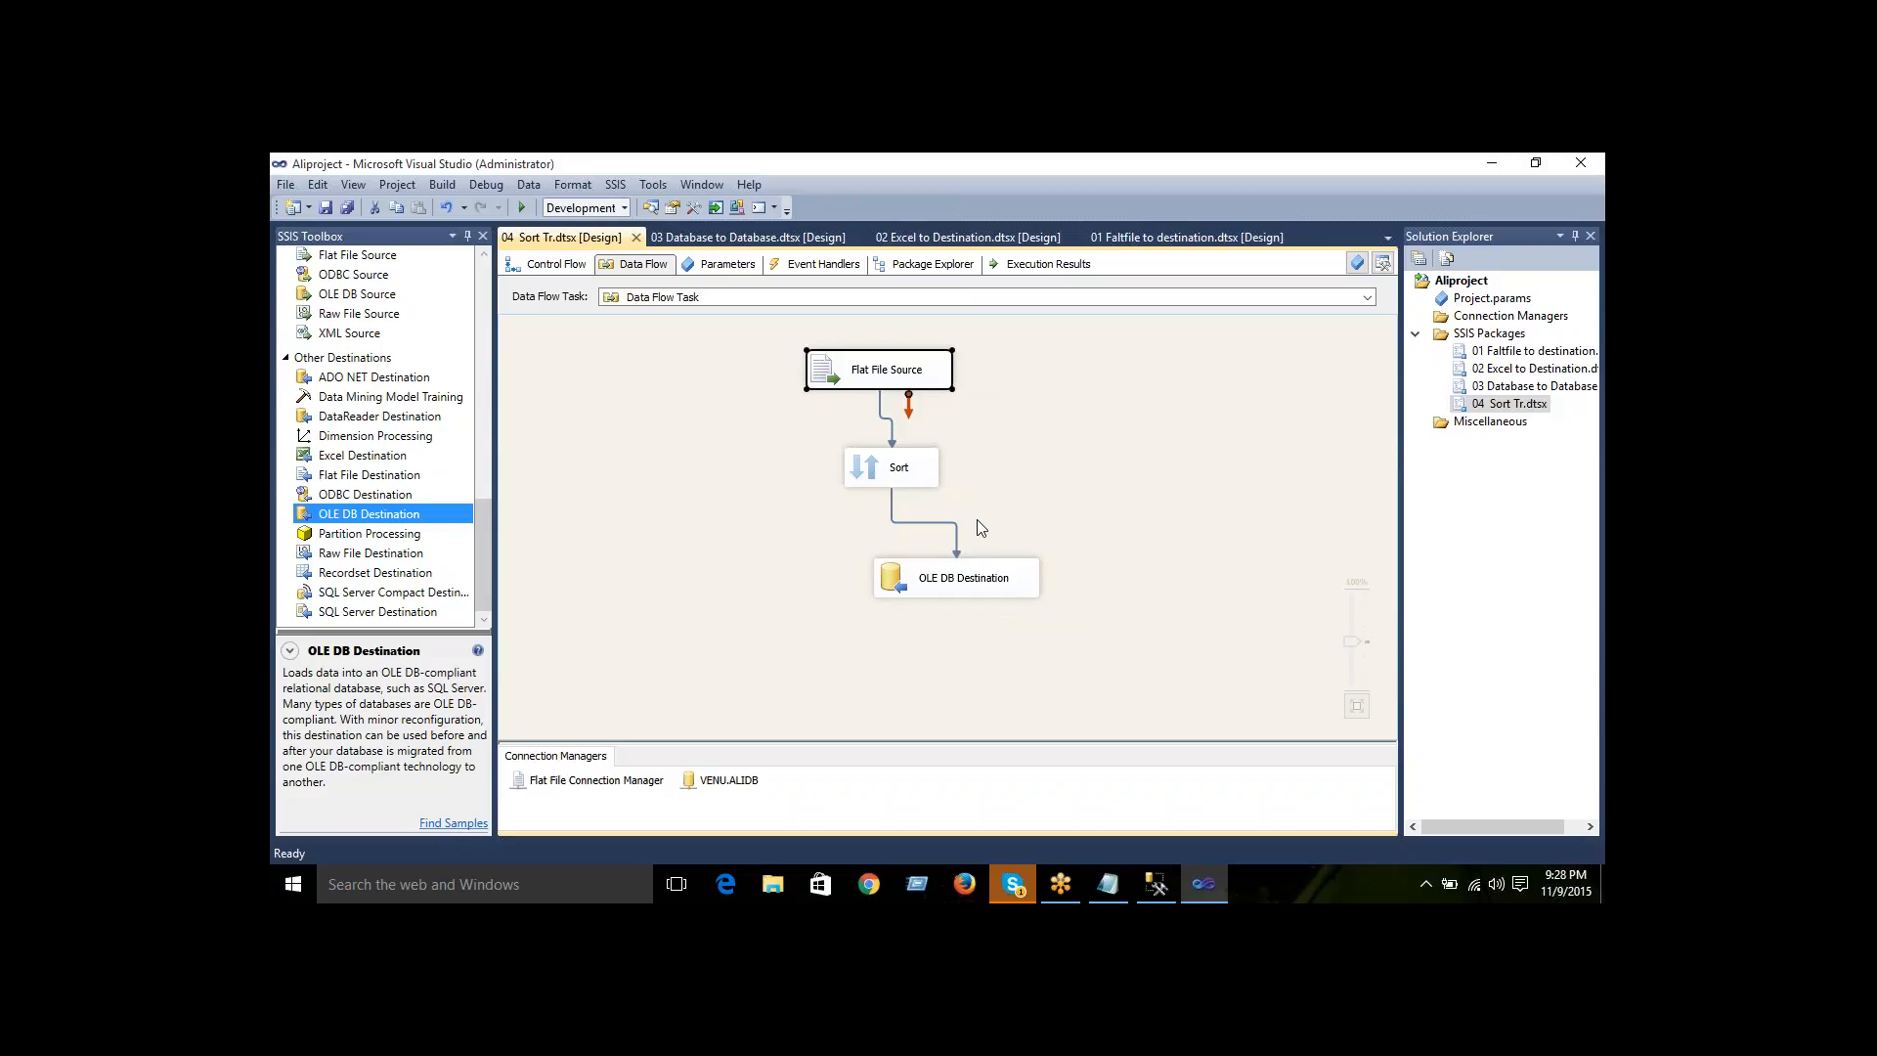
key(ctrl+2)
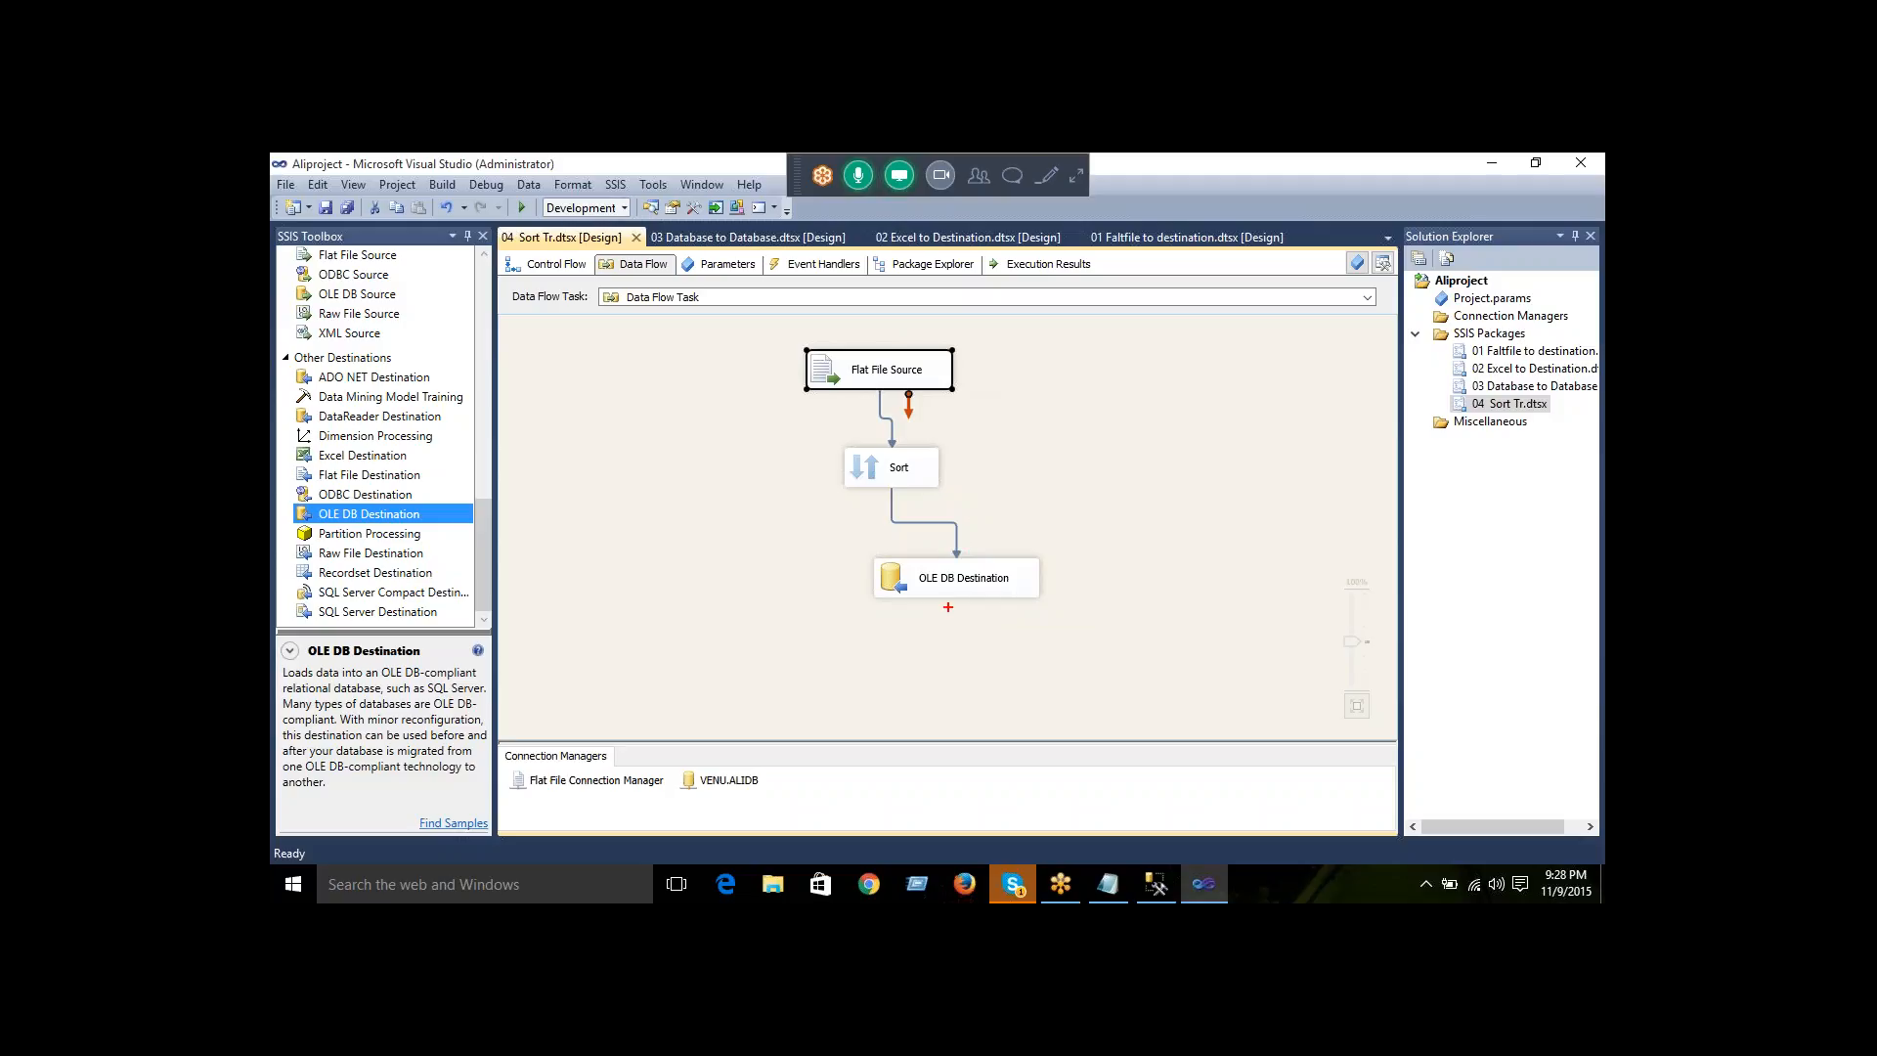
key(Escape)
- Inspect the CREATE TABLE statement offered for a new table in the OLE DB Destination, and cancel out of the editor
click(956, 578)
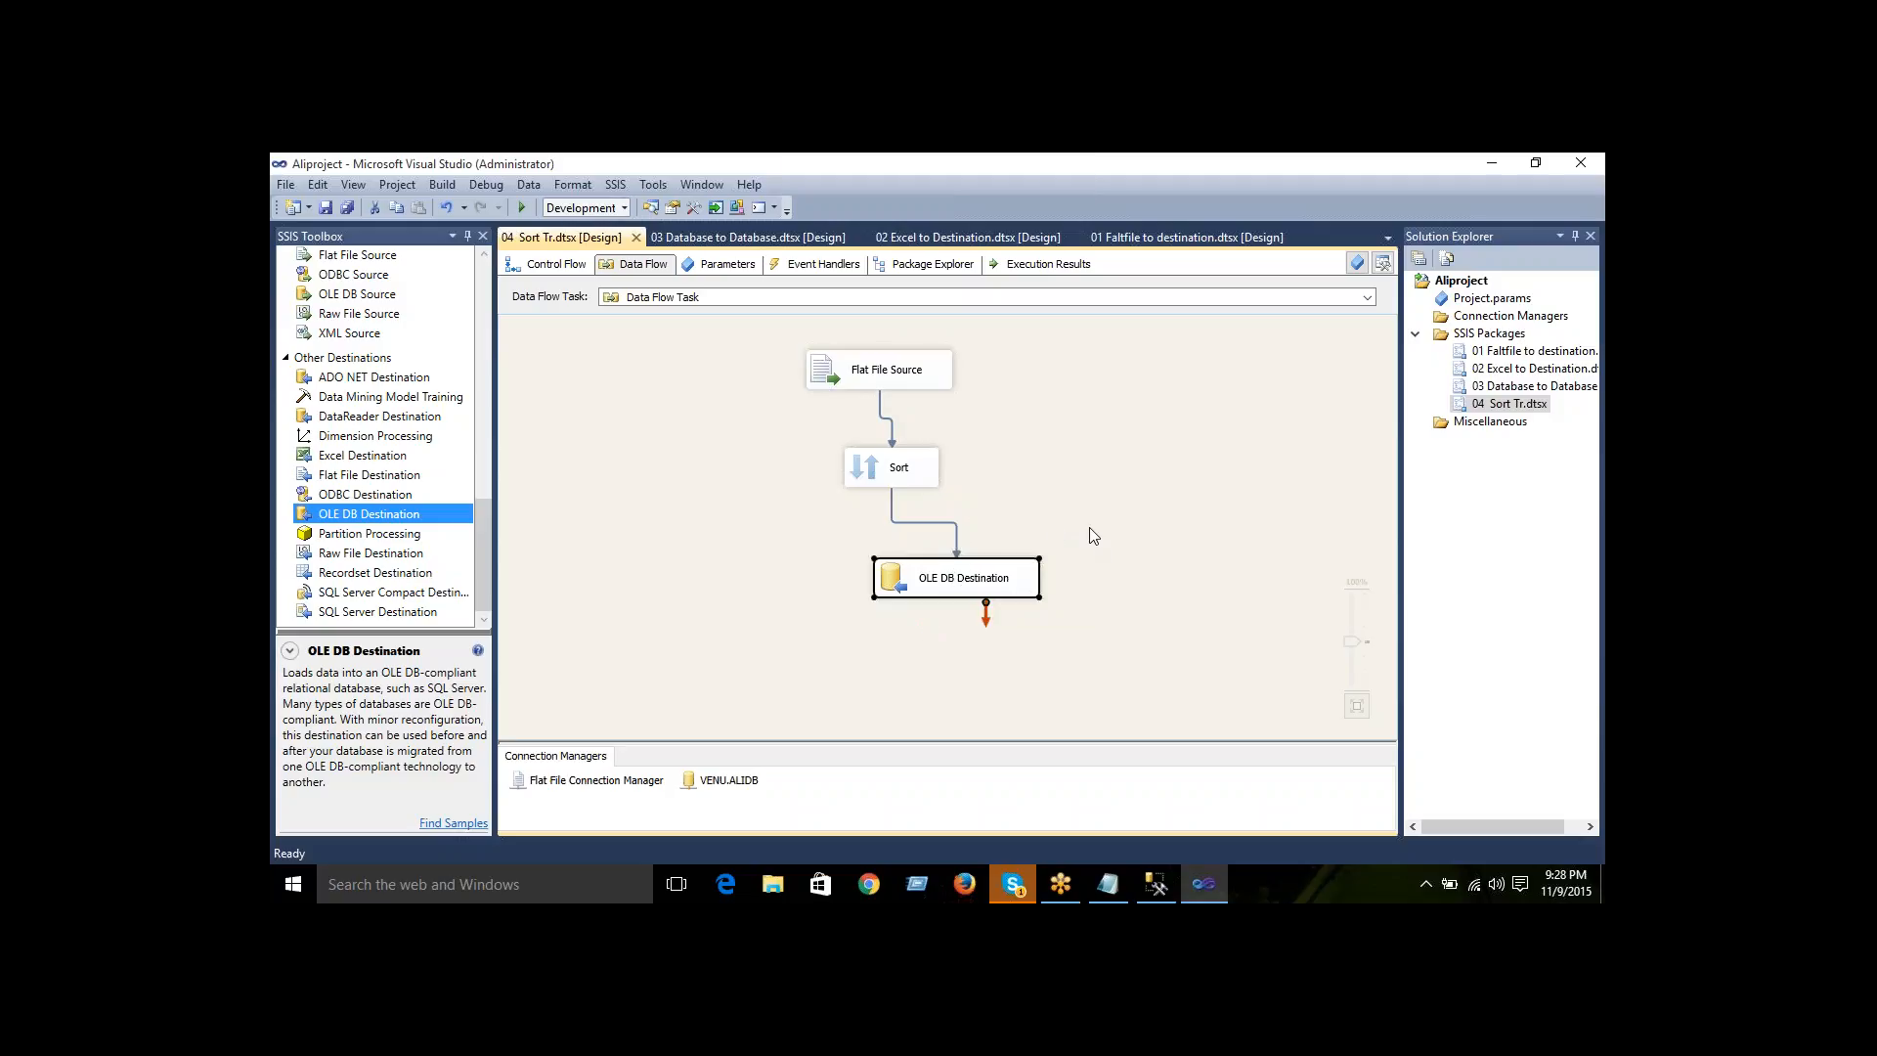
key(Return)
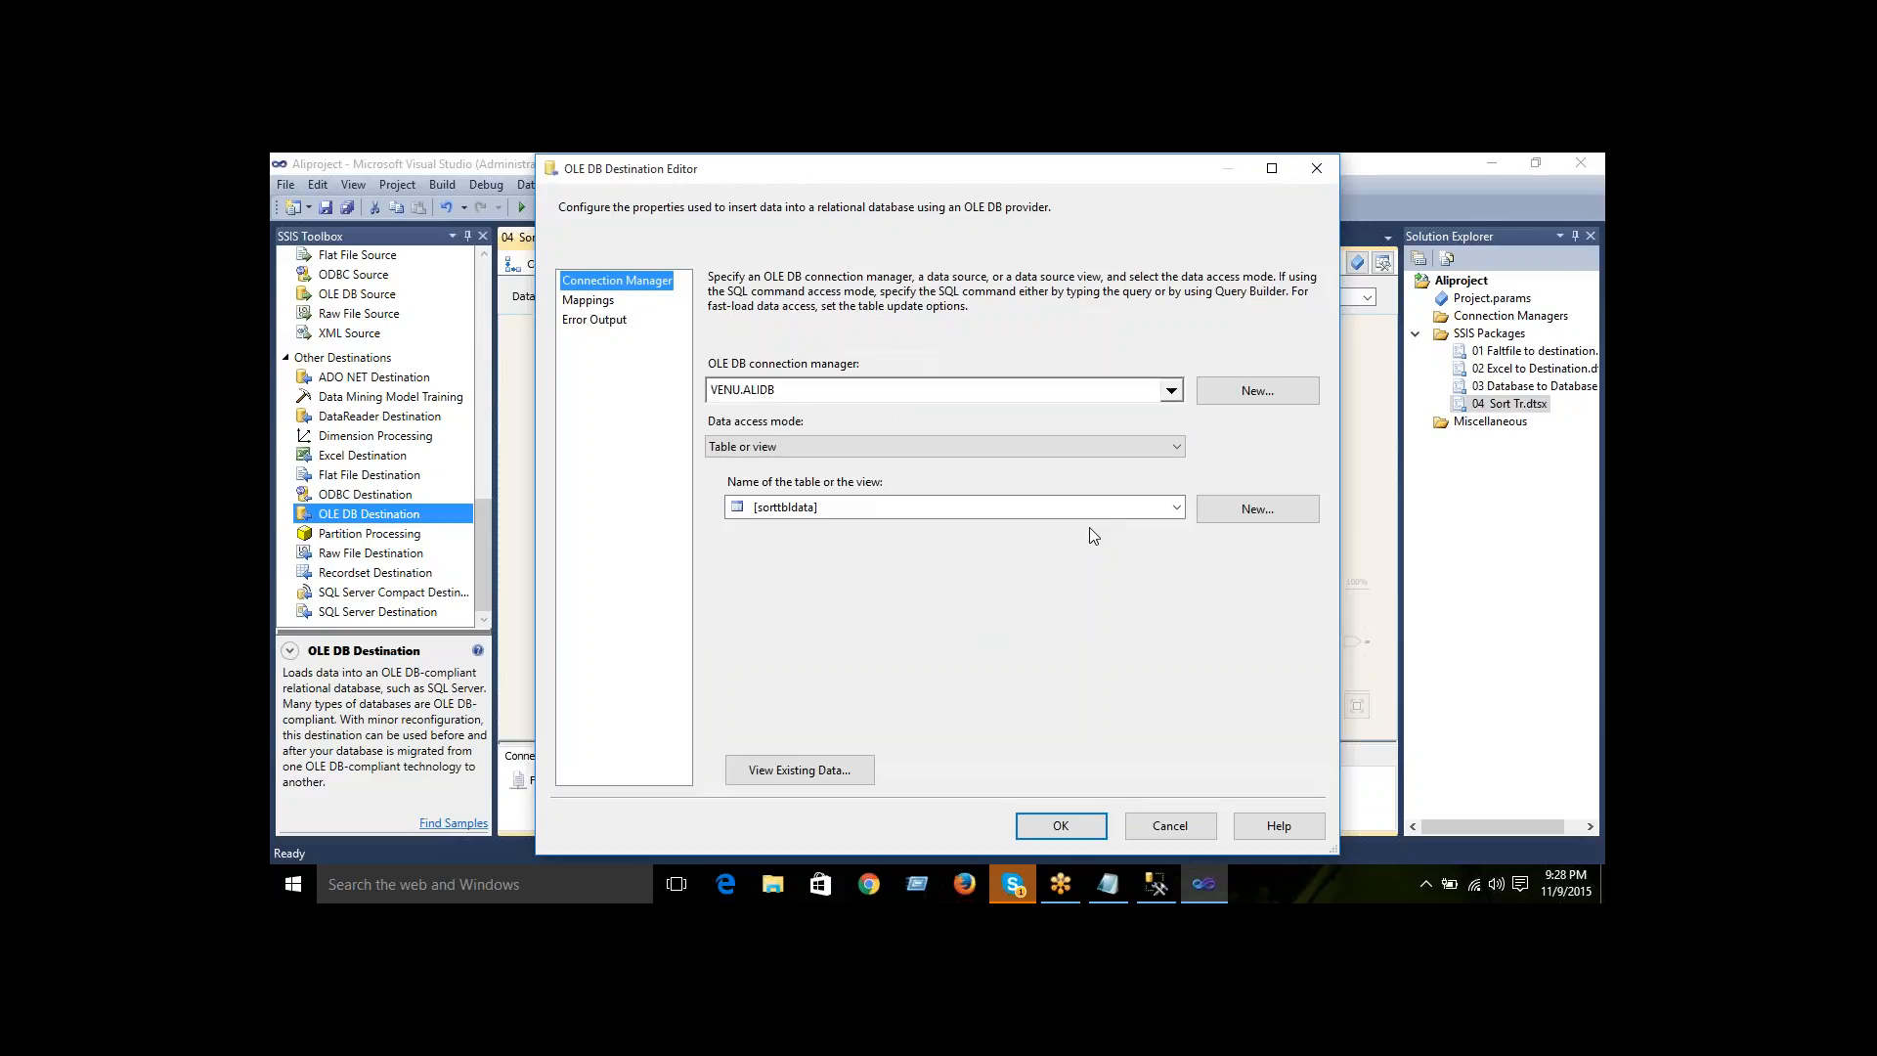
click(1234, 528)
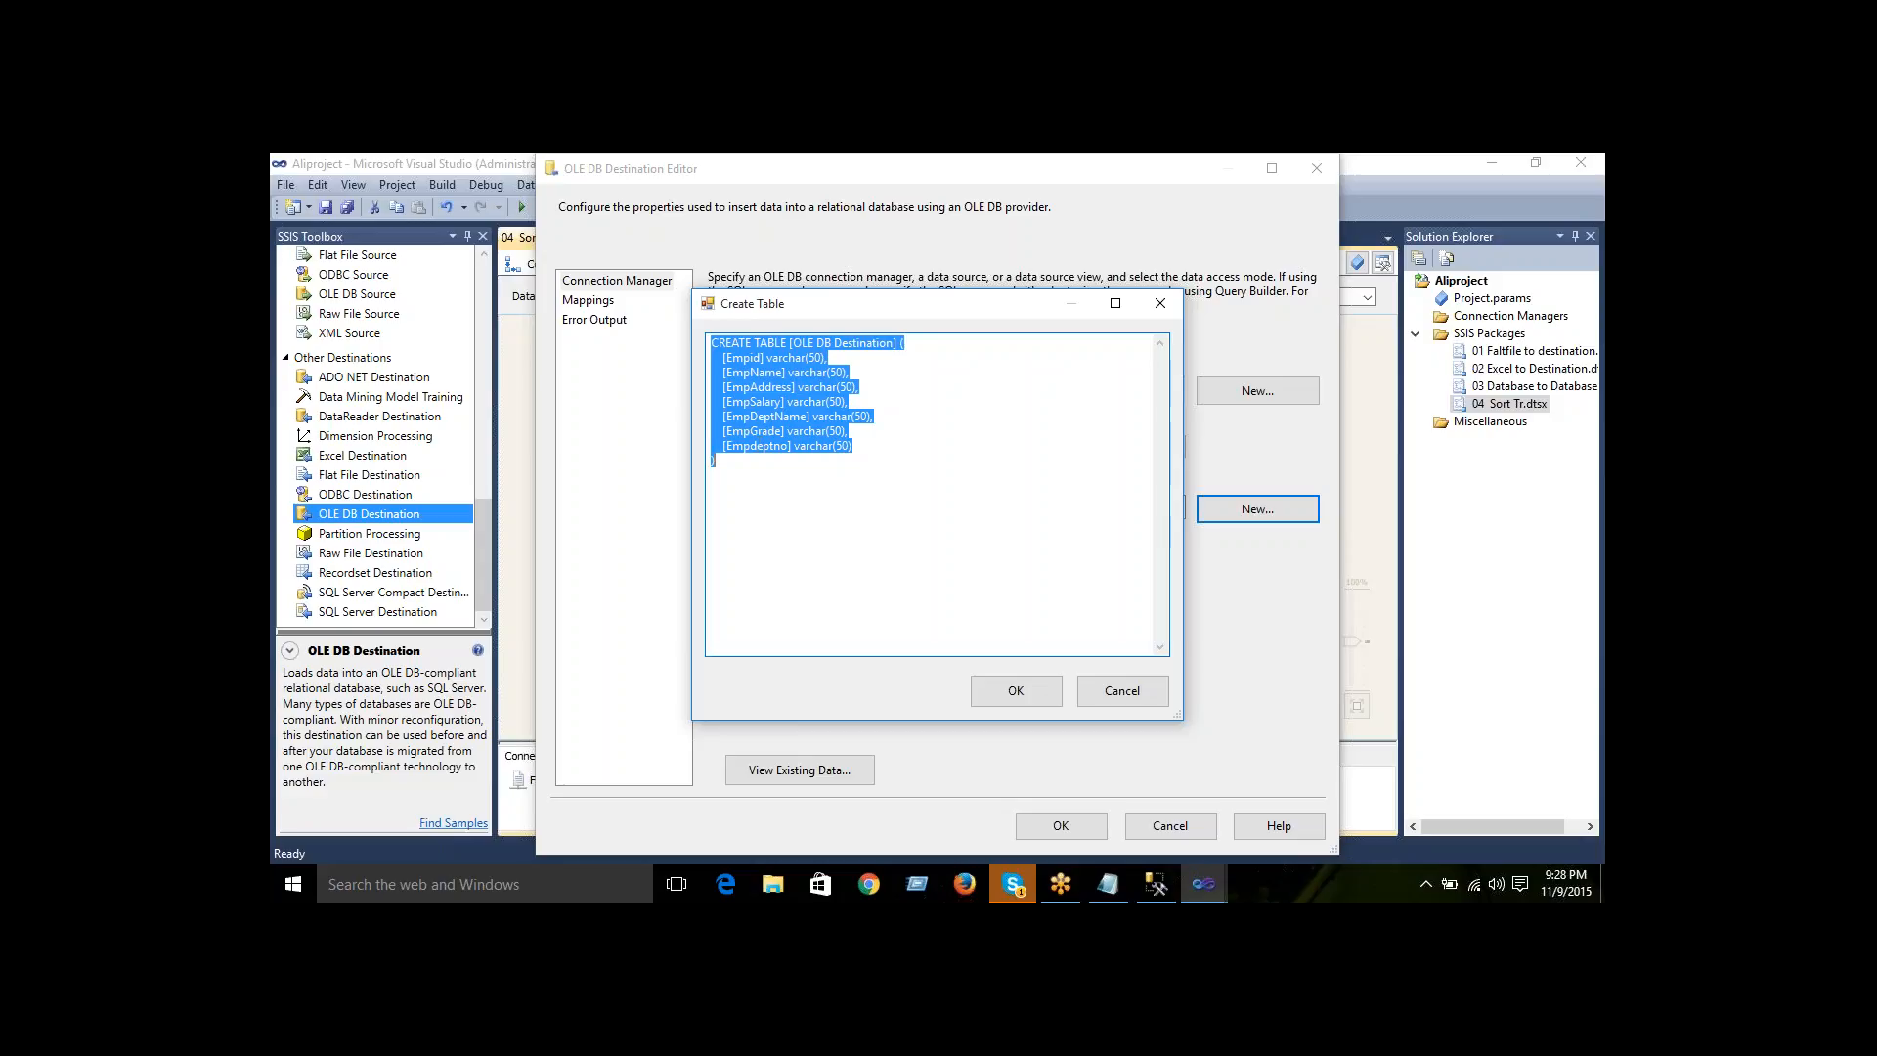
click(1123, 691)
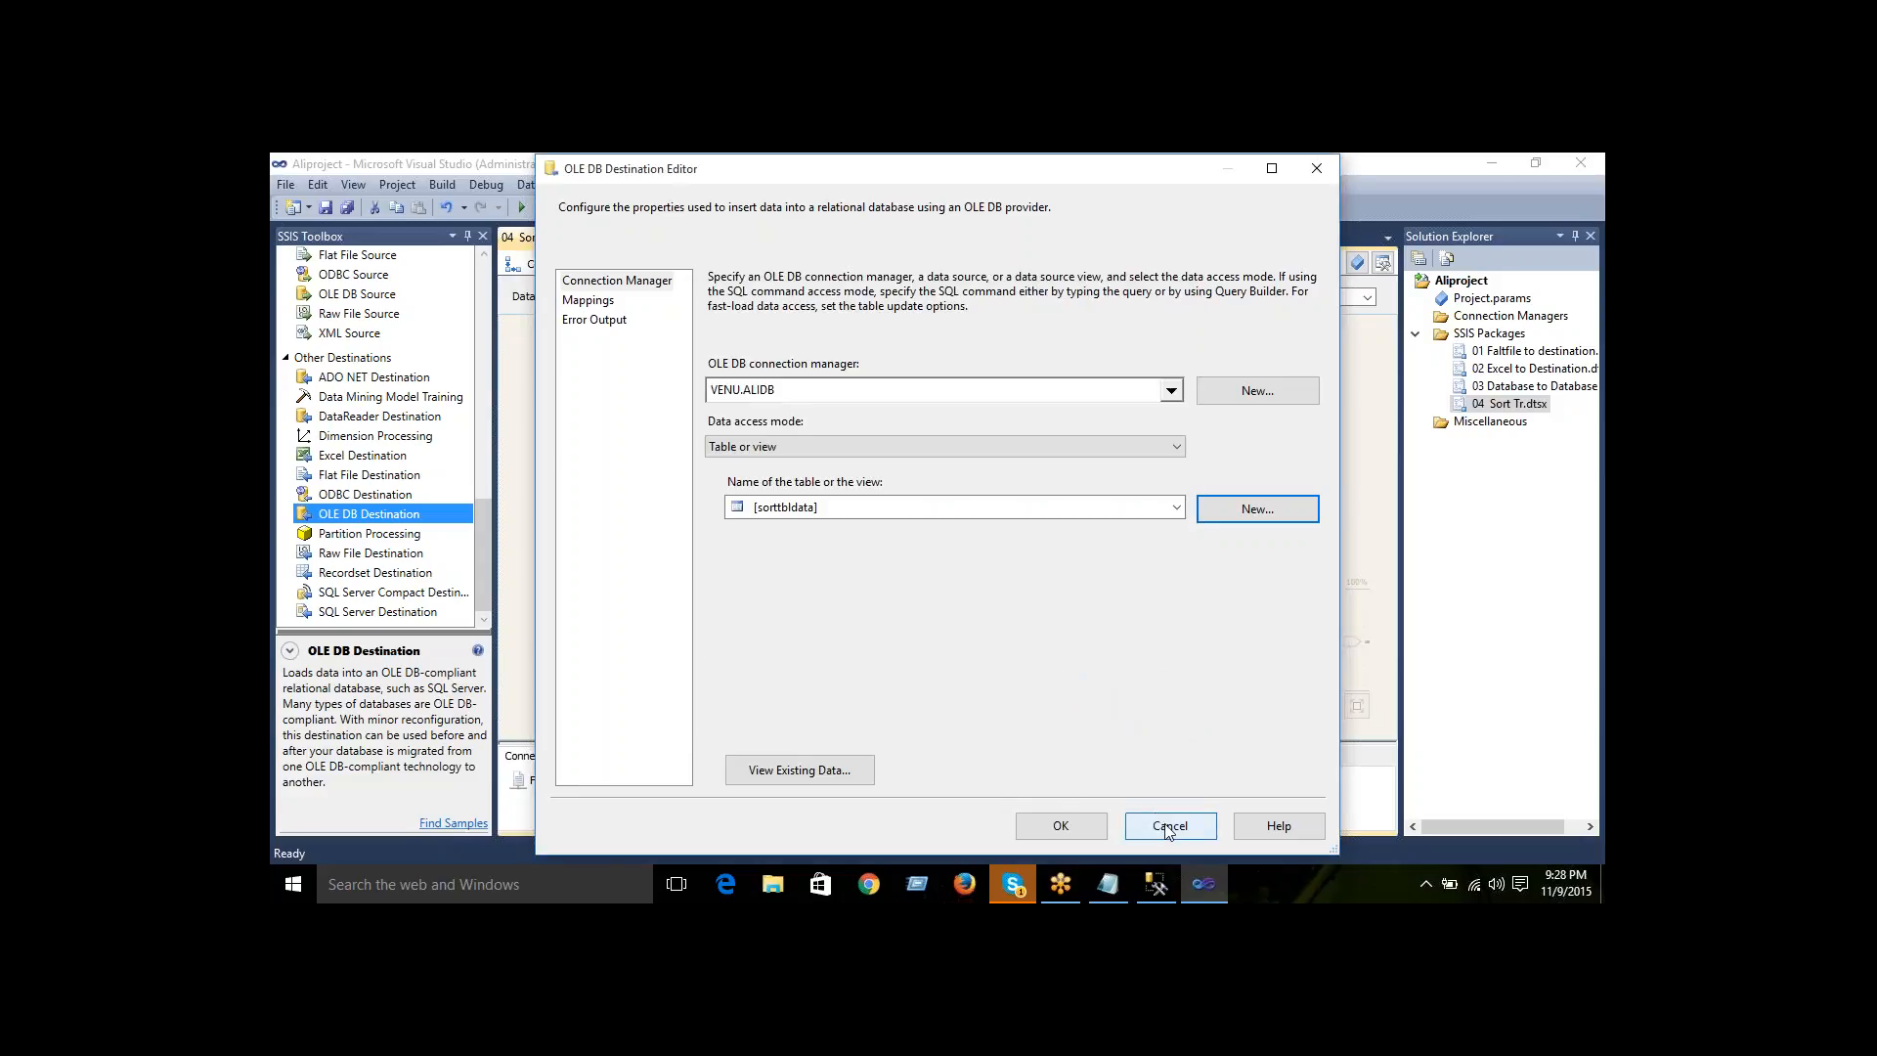
click(1169, 827)
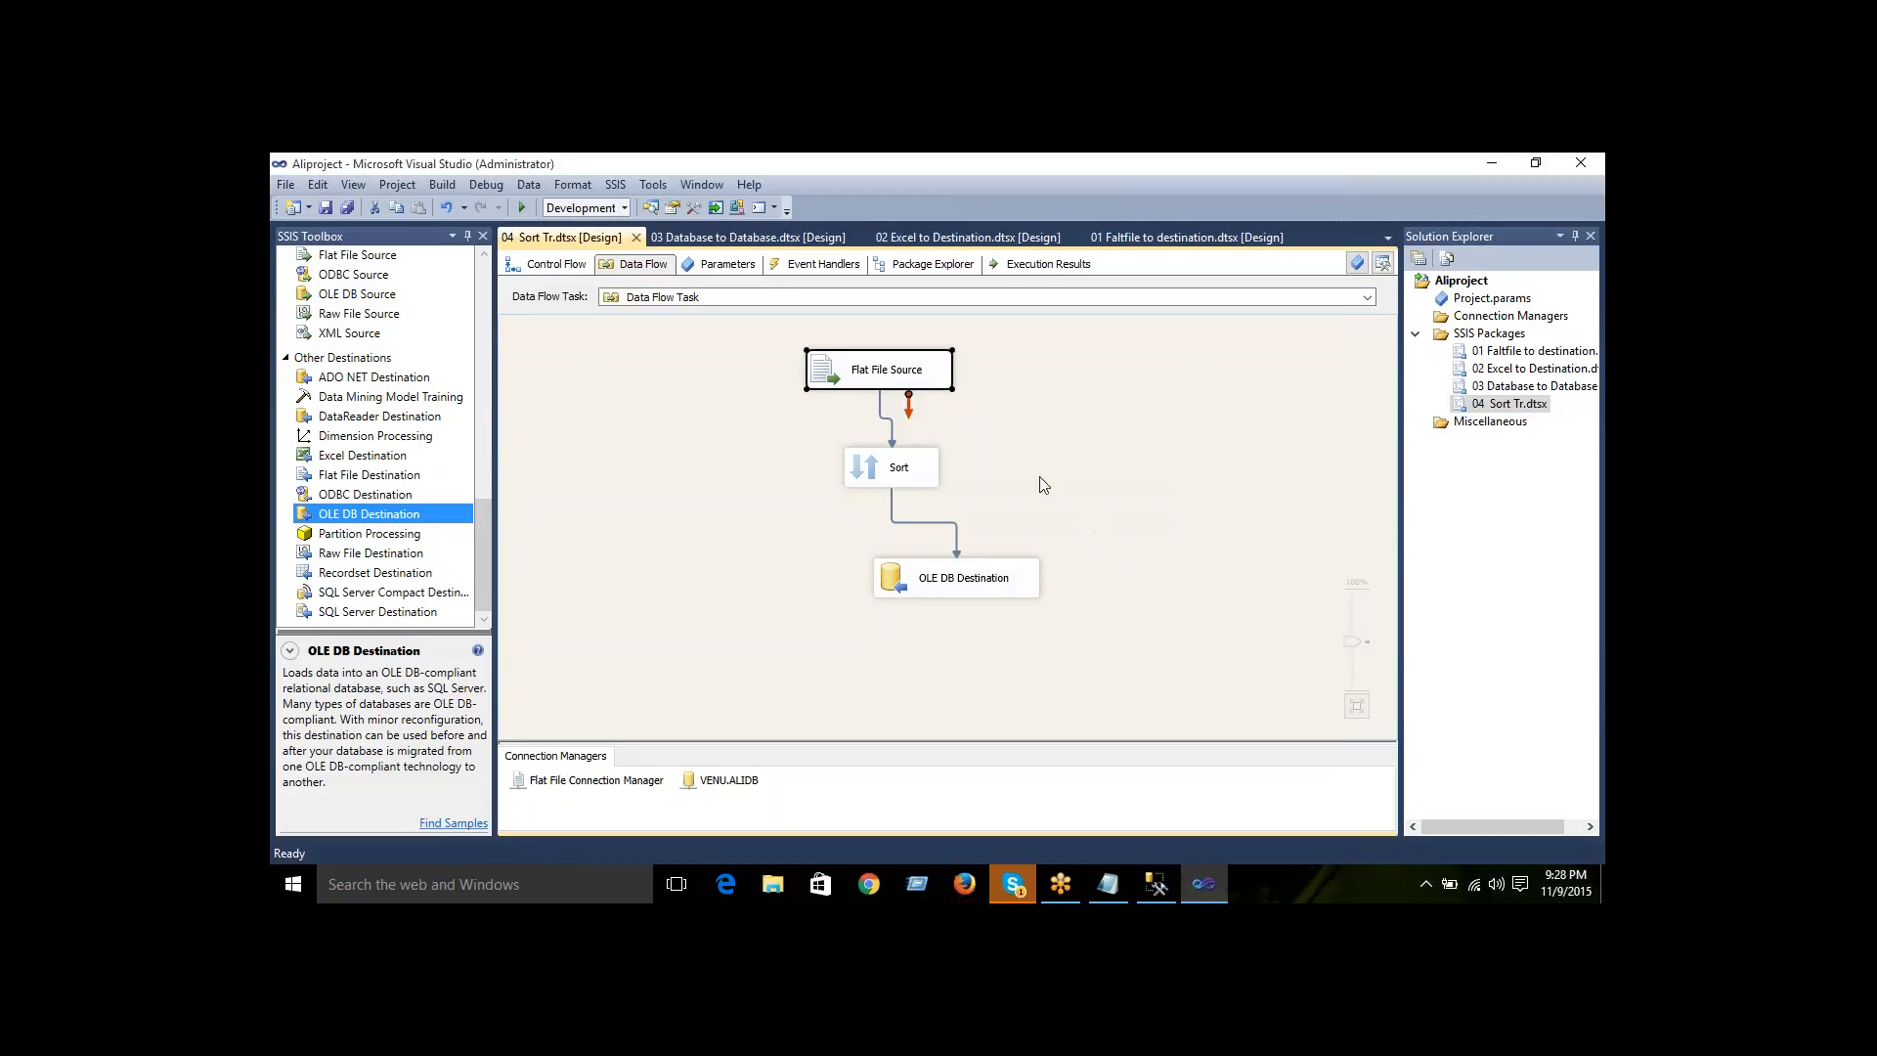
- Preview the existing data of sorttbldata from the OLE DB Destination, check the EmpName sort order, and cancel the editor
click(925, 591)
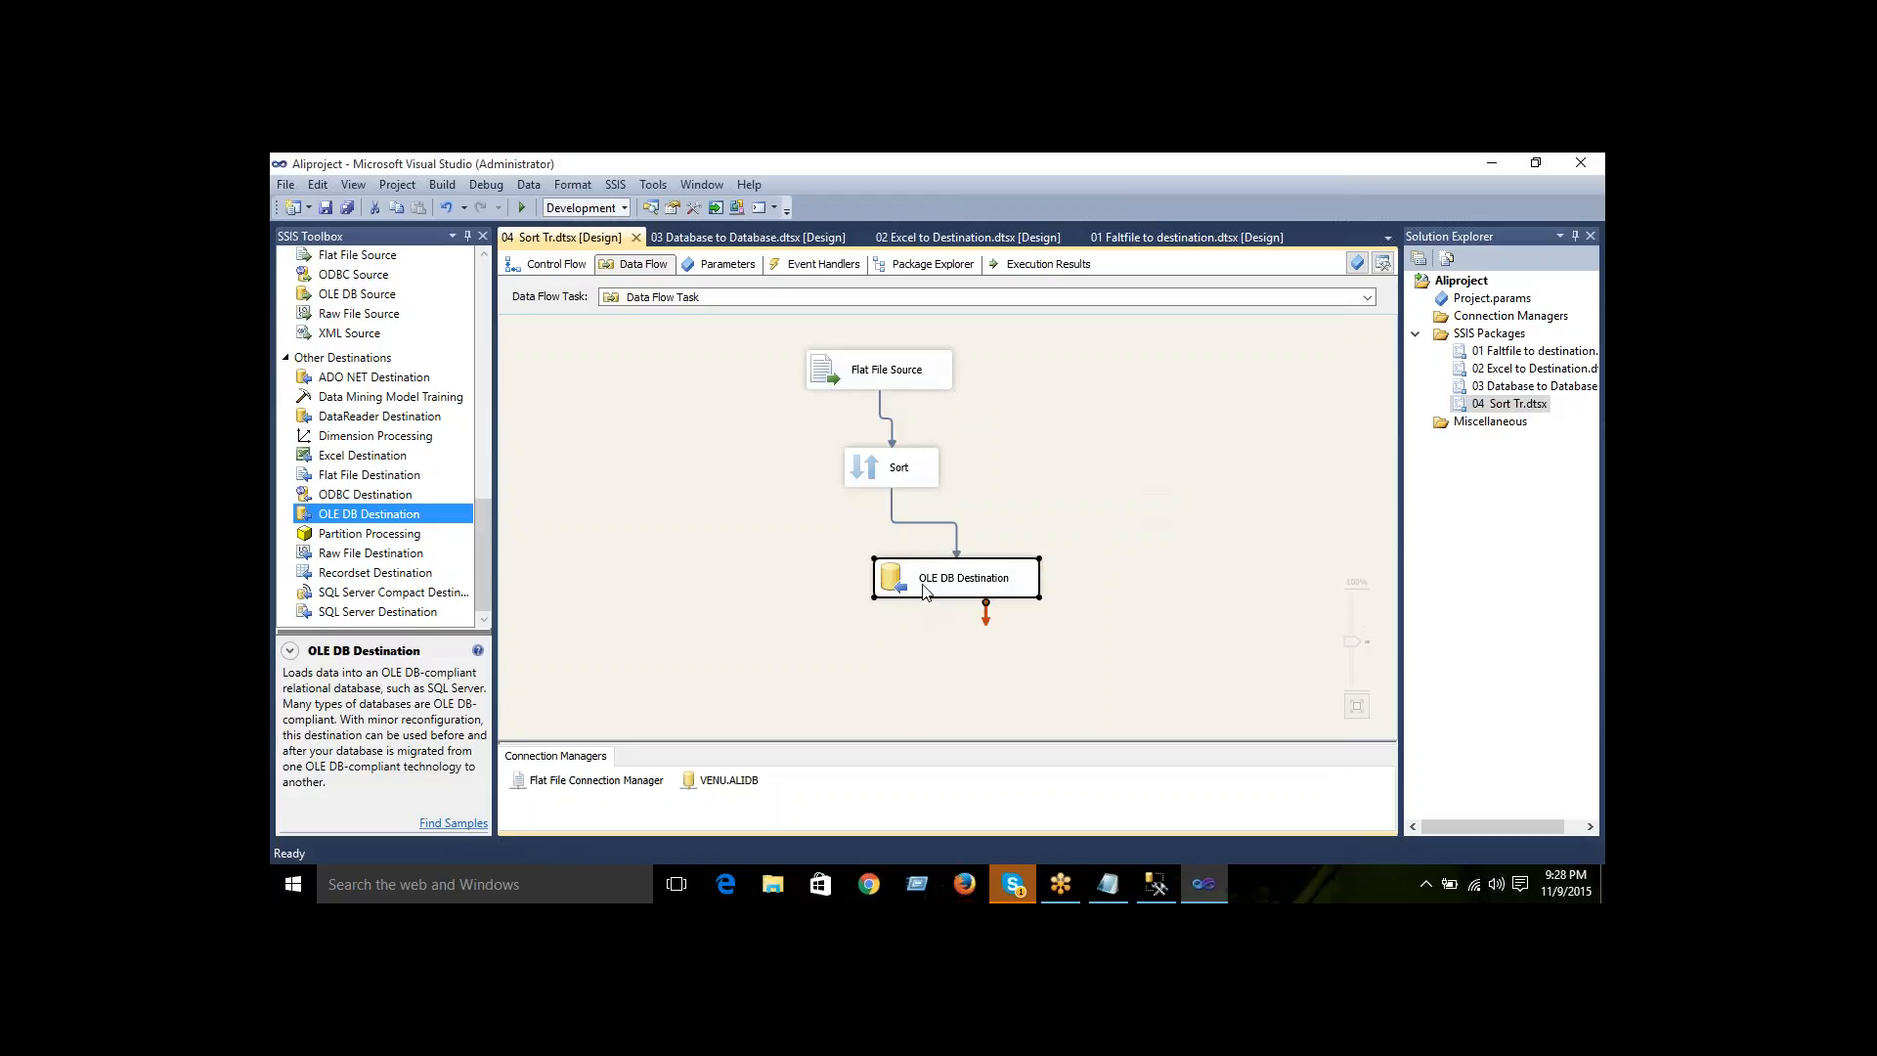
double_click(918, 591)
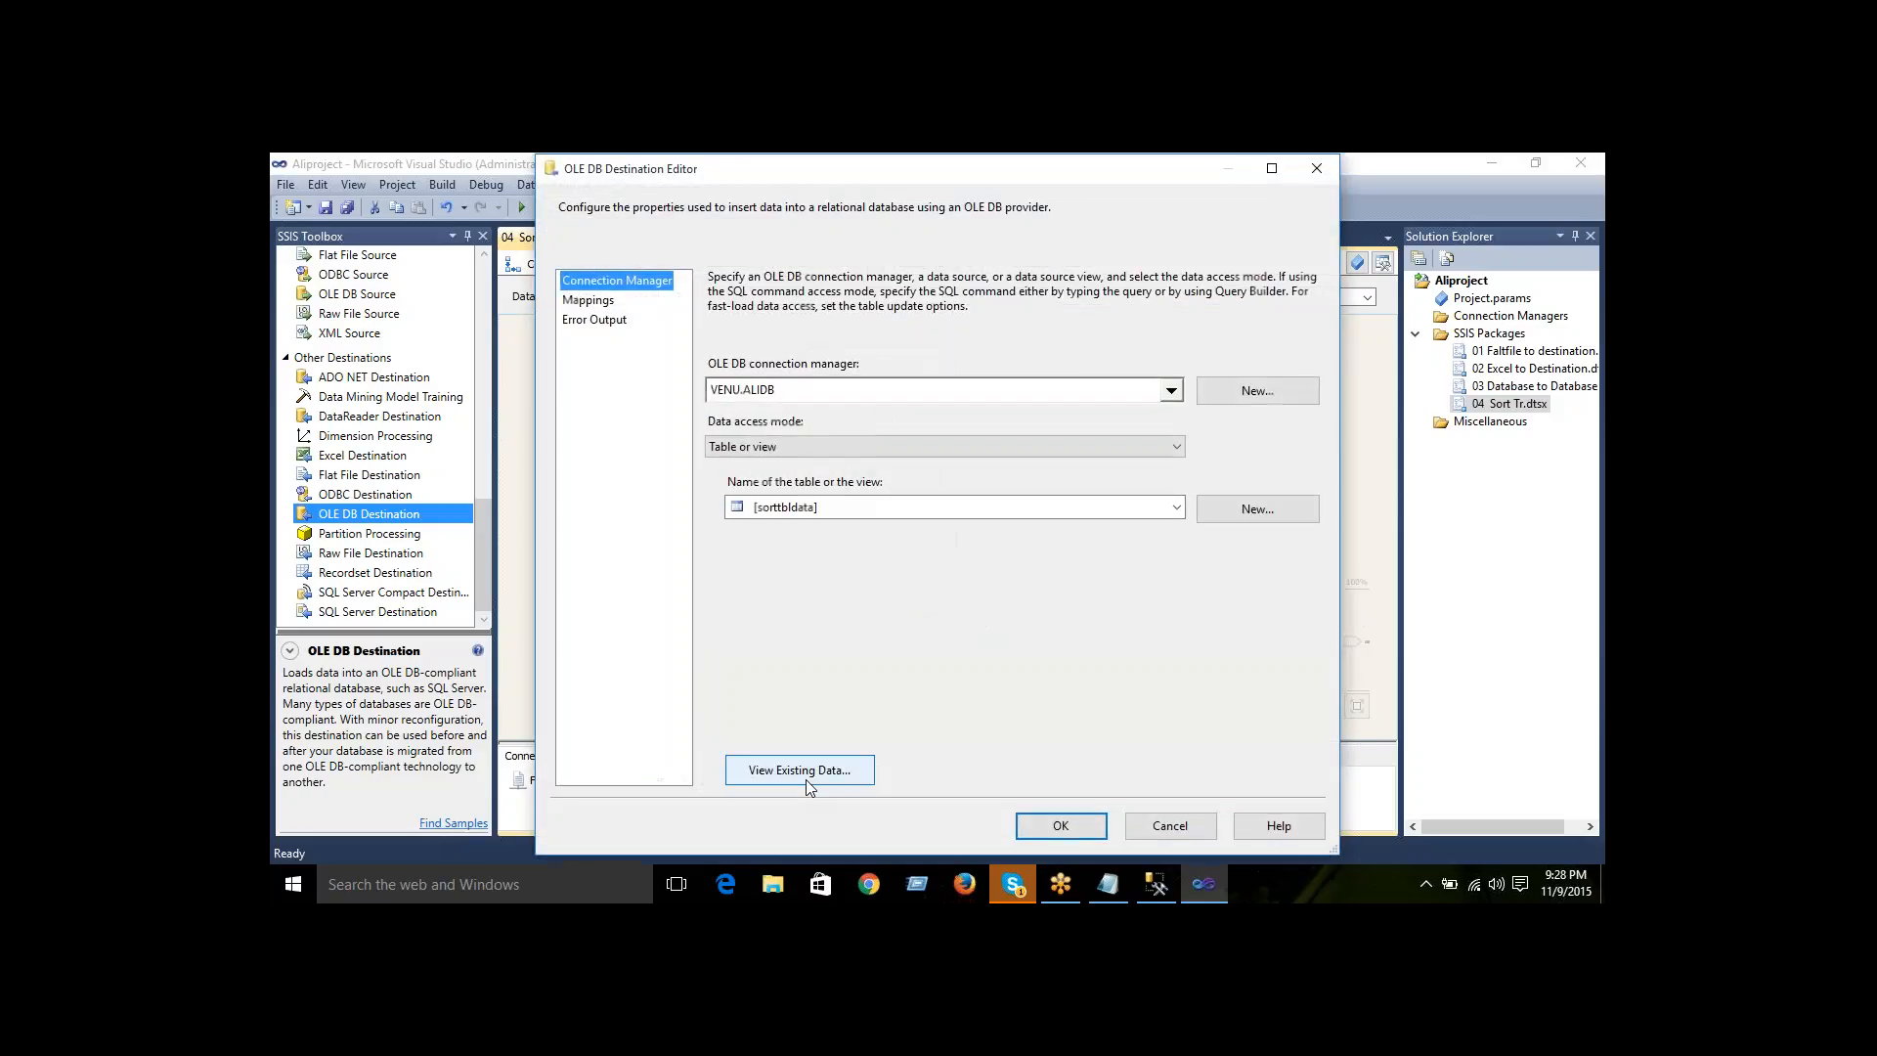
click(809, 772)
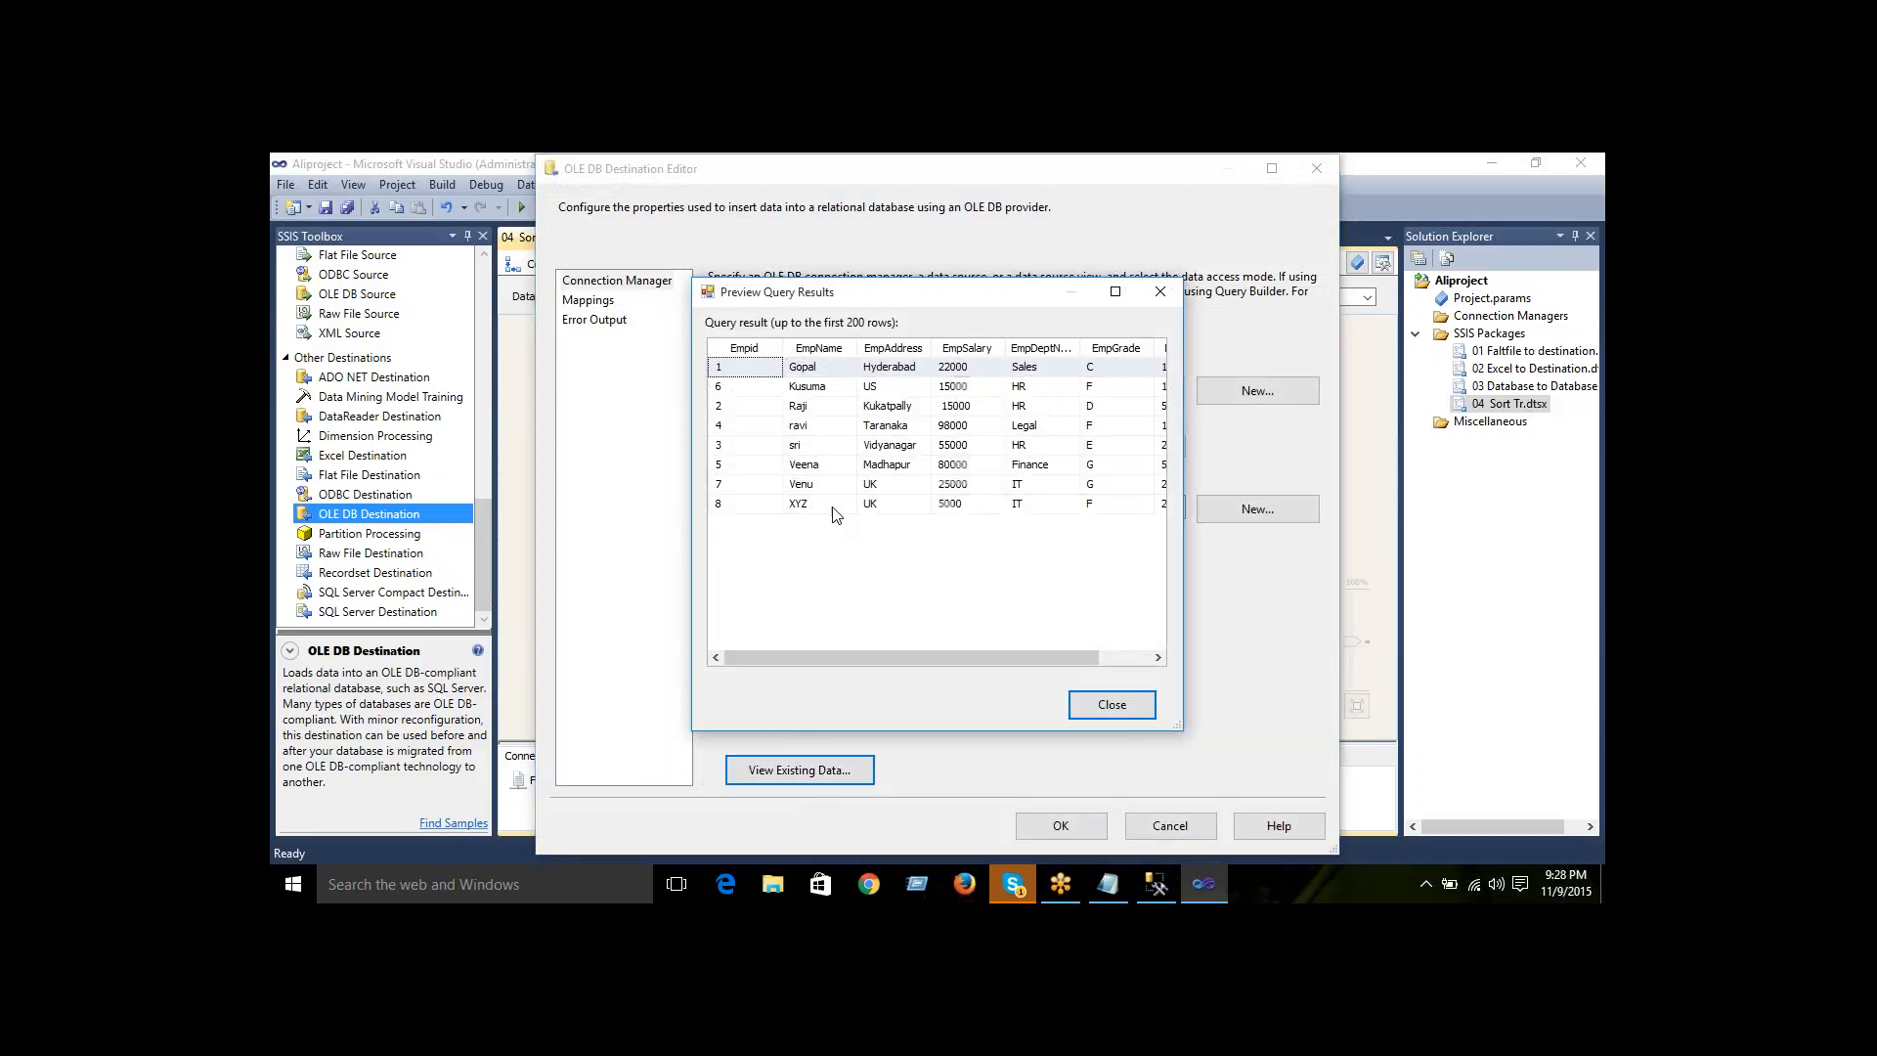
click(808, 372)
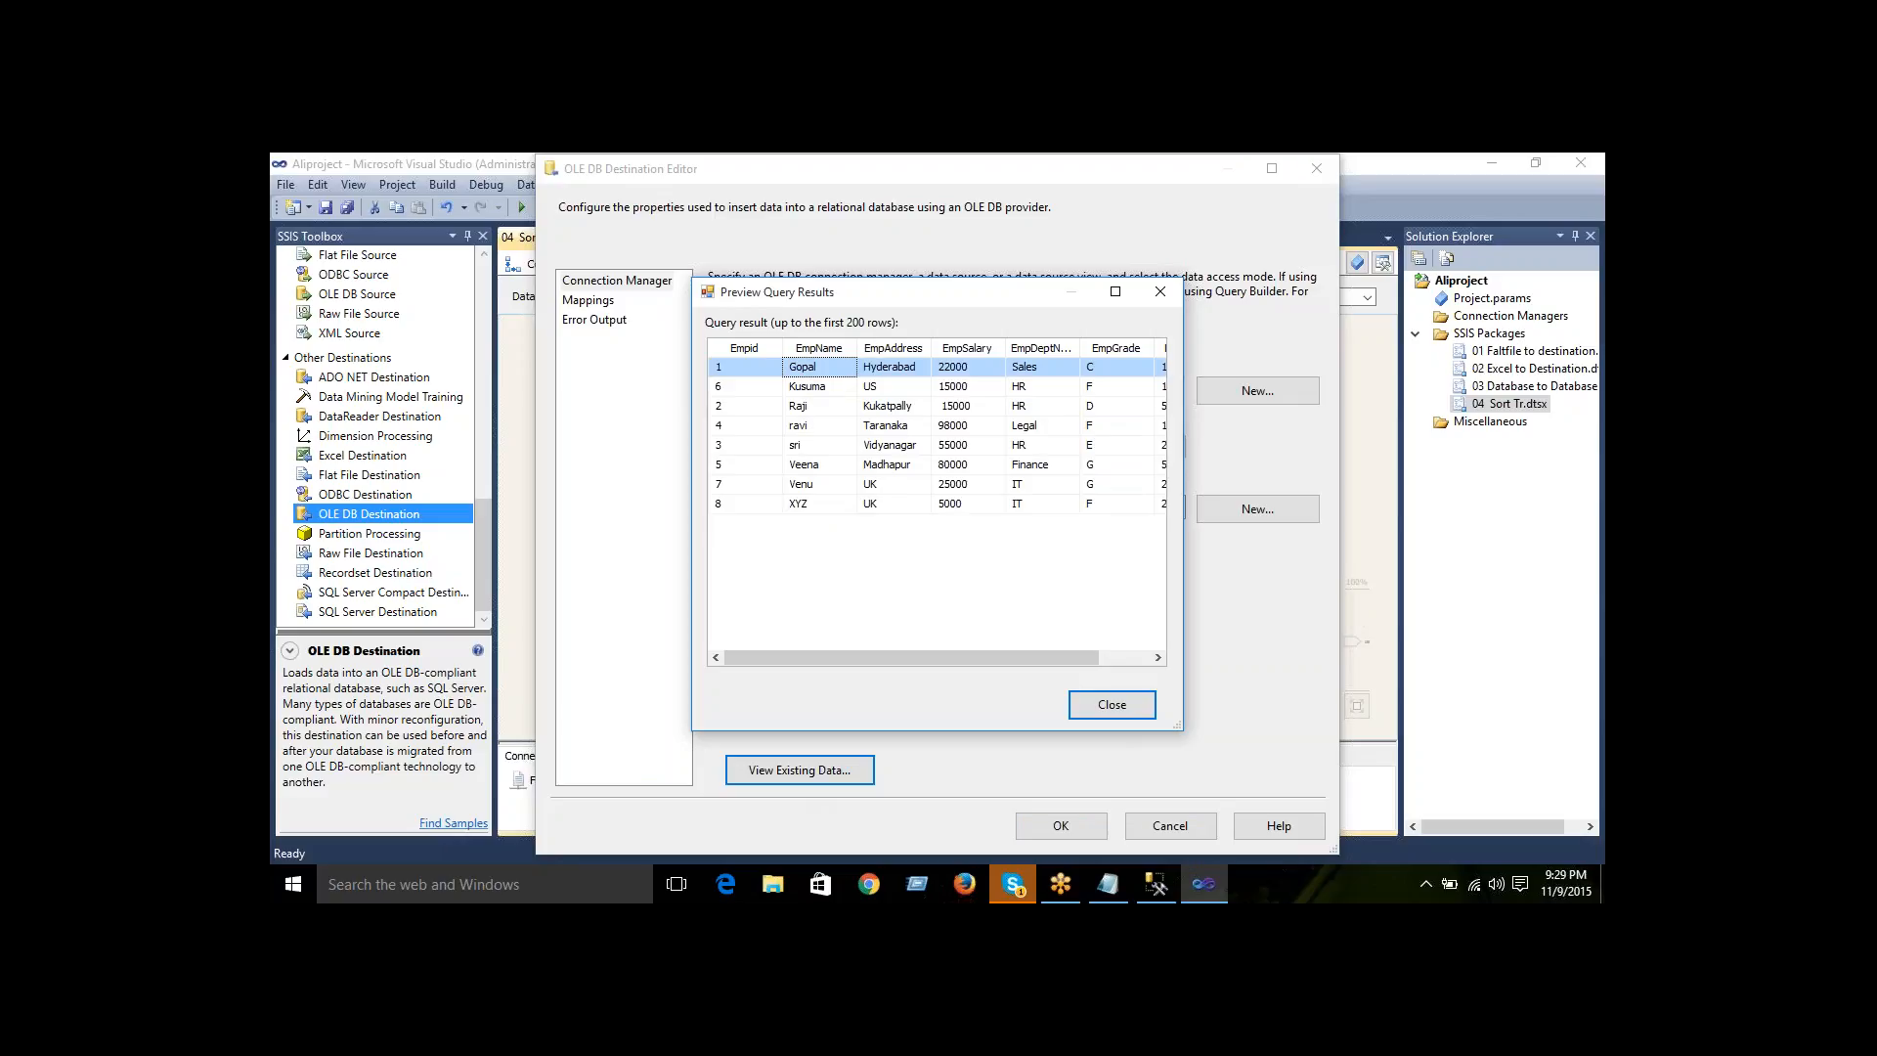
mouse_move(868, 341)
mouse_down()
mouse_move(845, 344)
mouse_move(866, 344)
mouse_up()
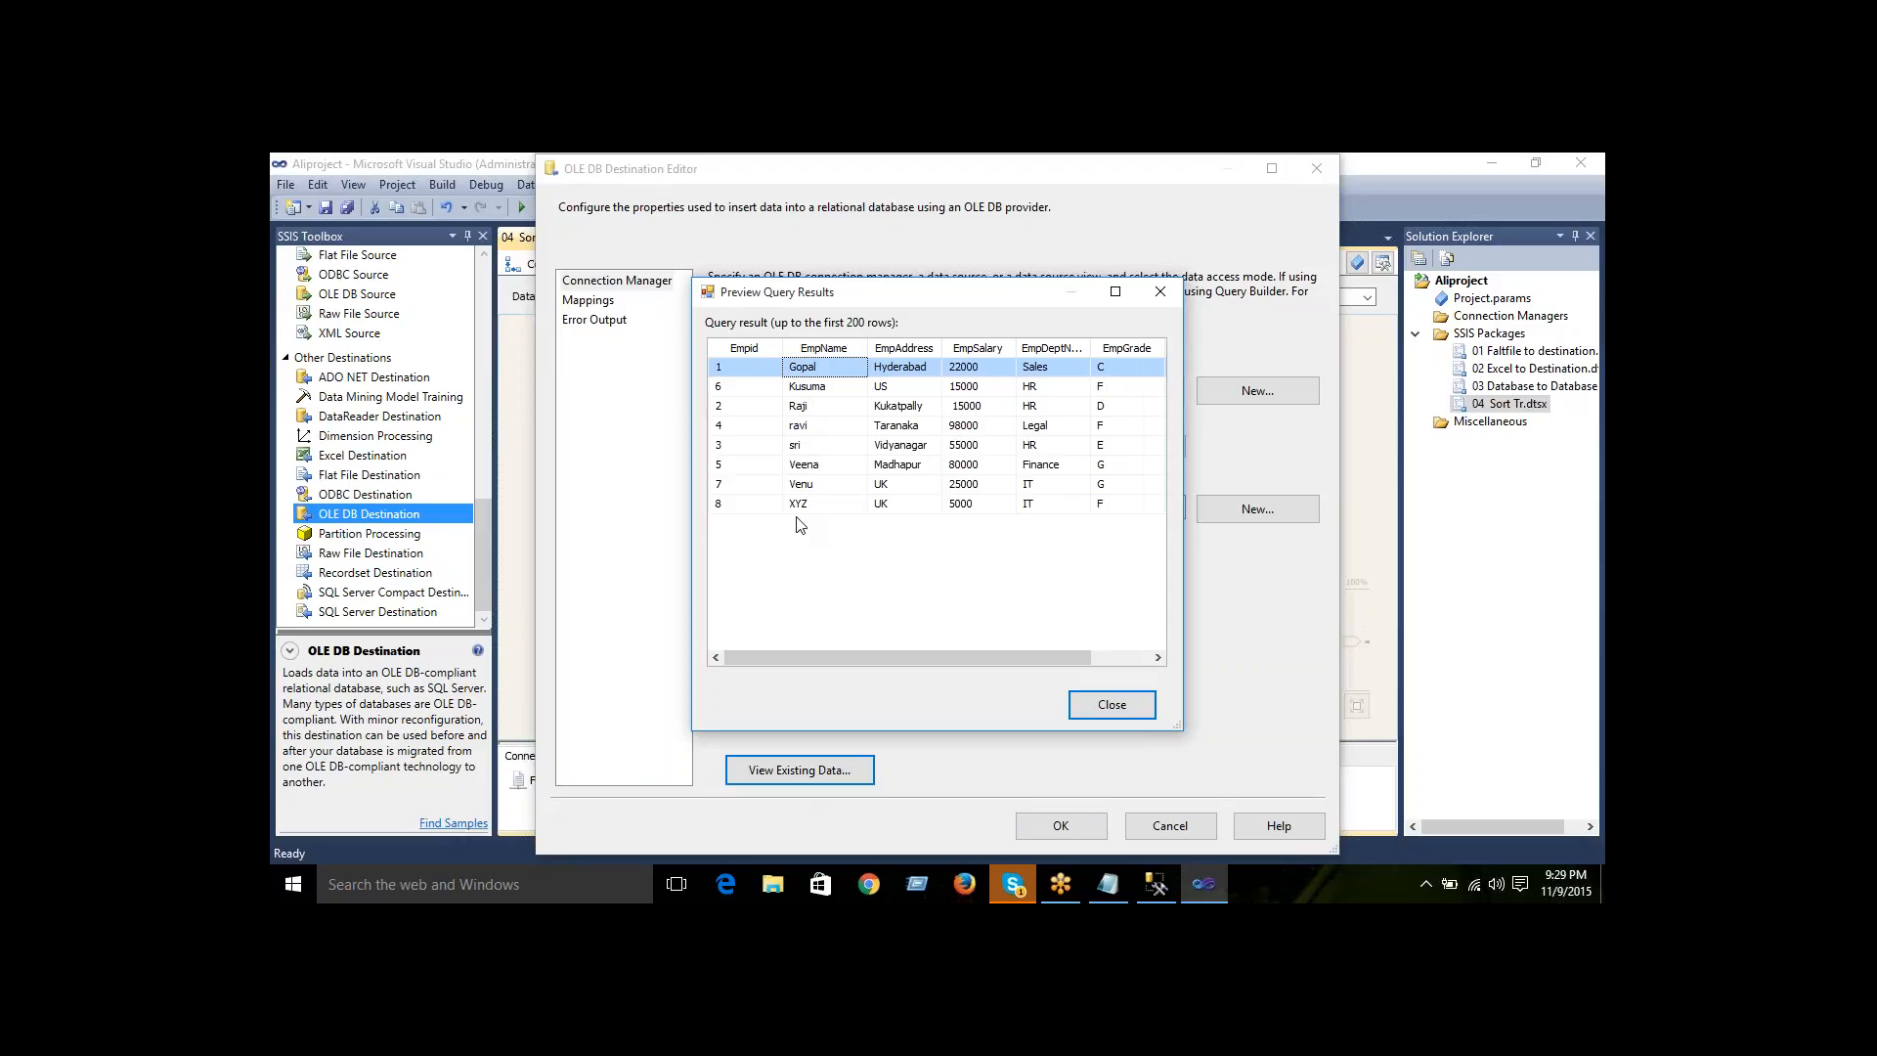
click(1102, 706)
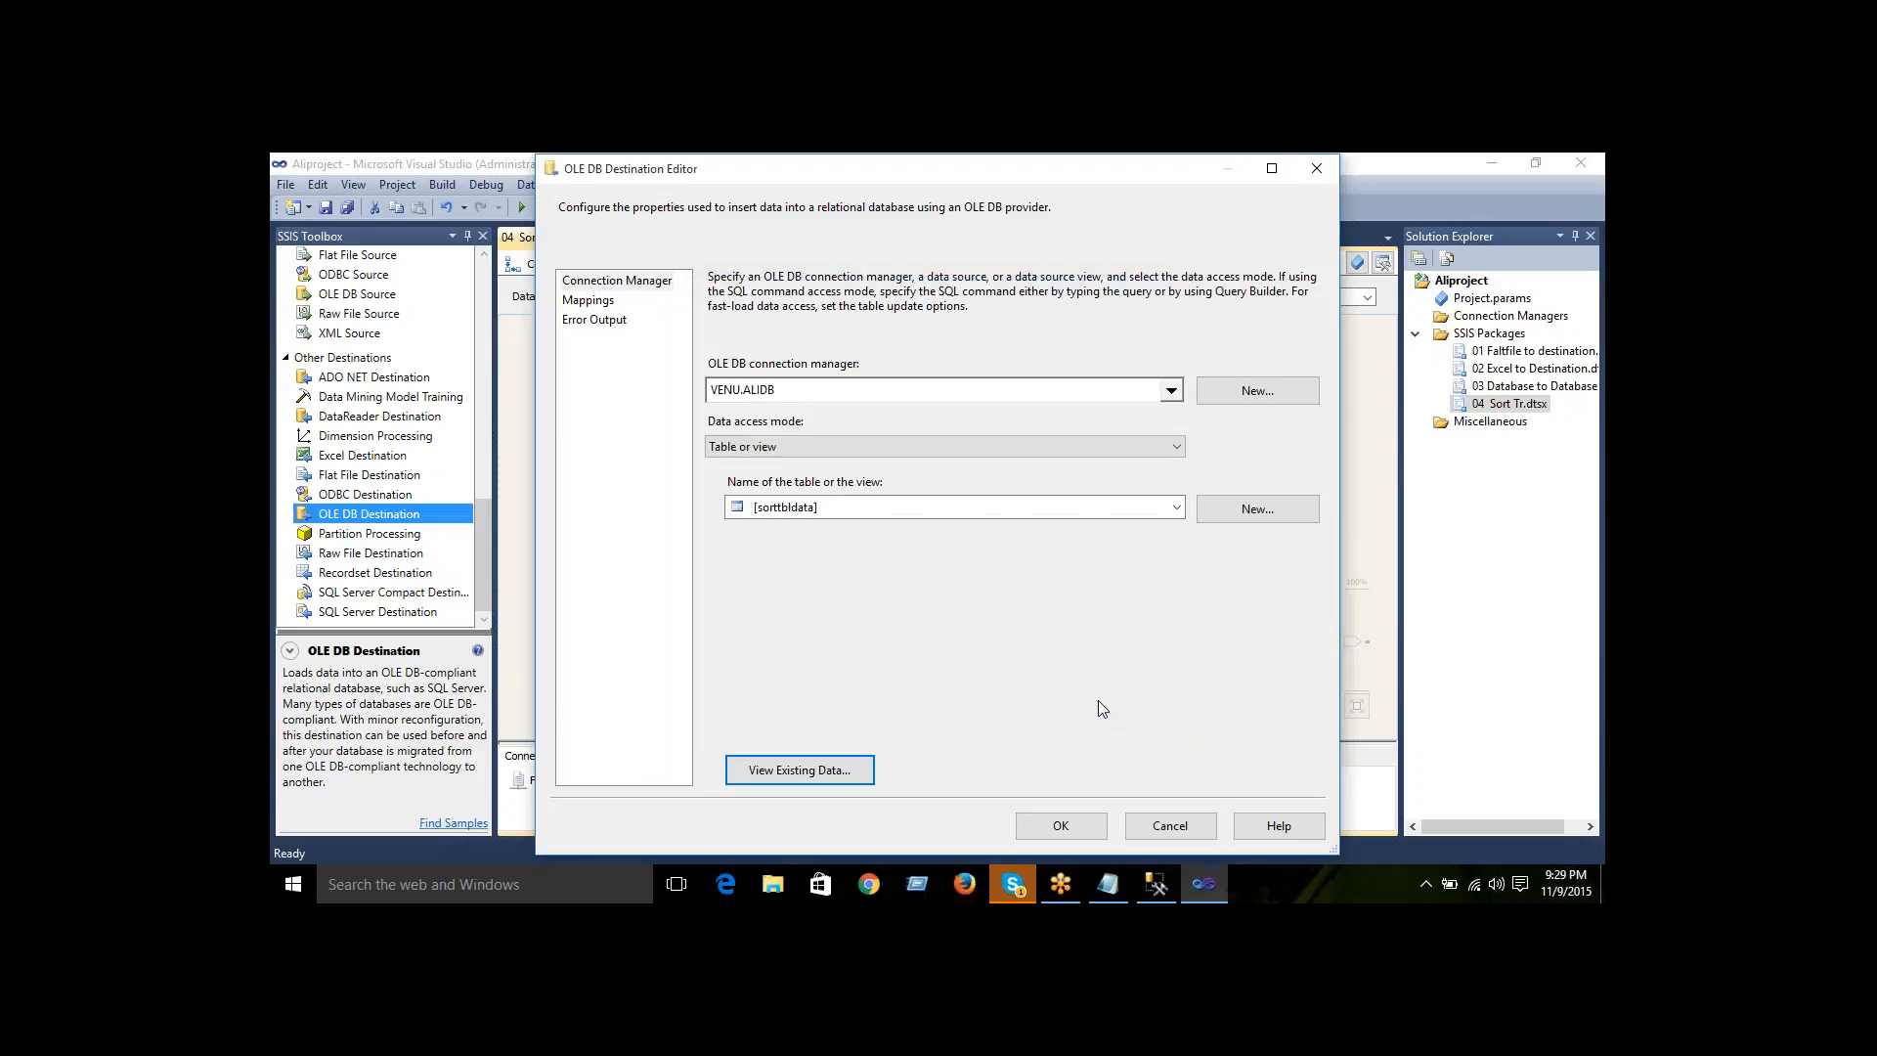
click(1174, 826)
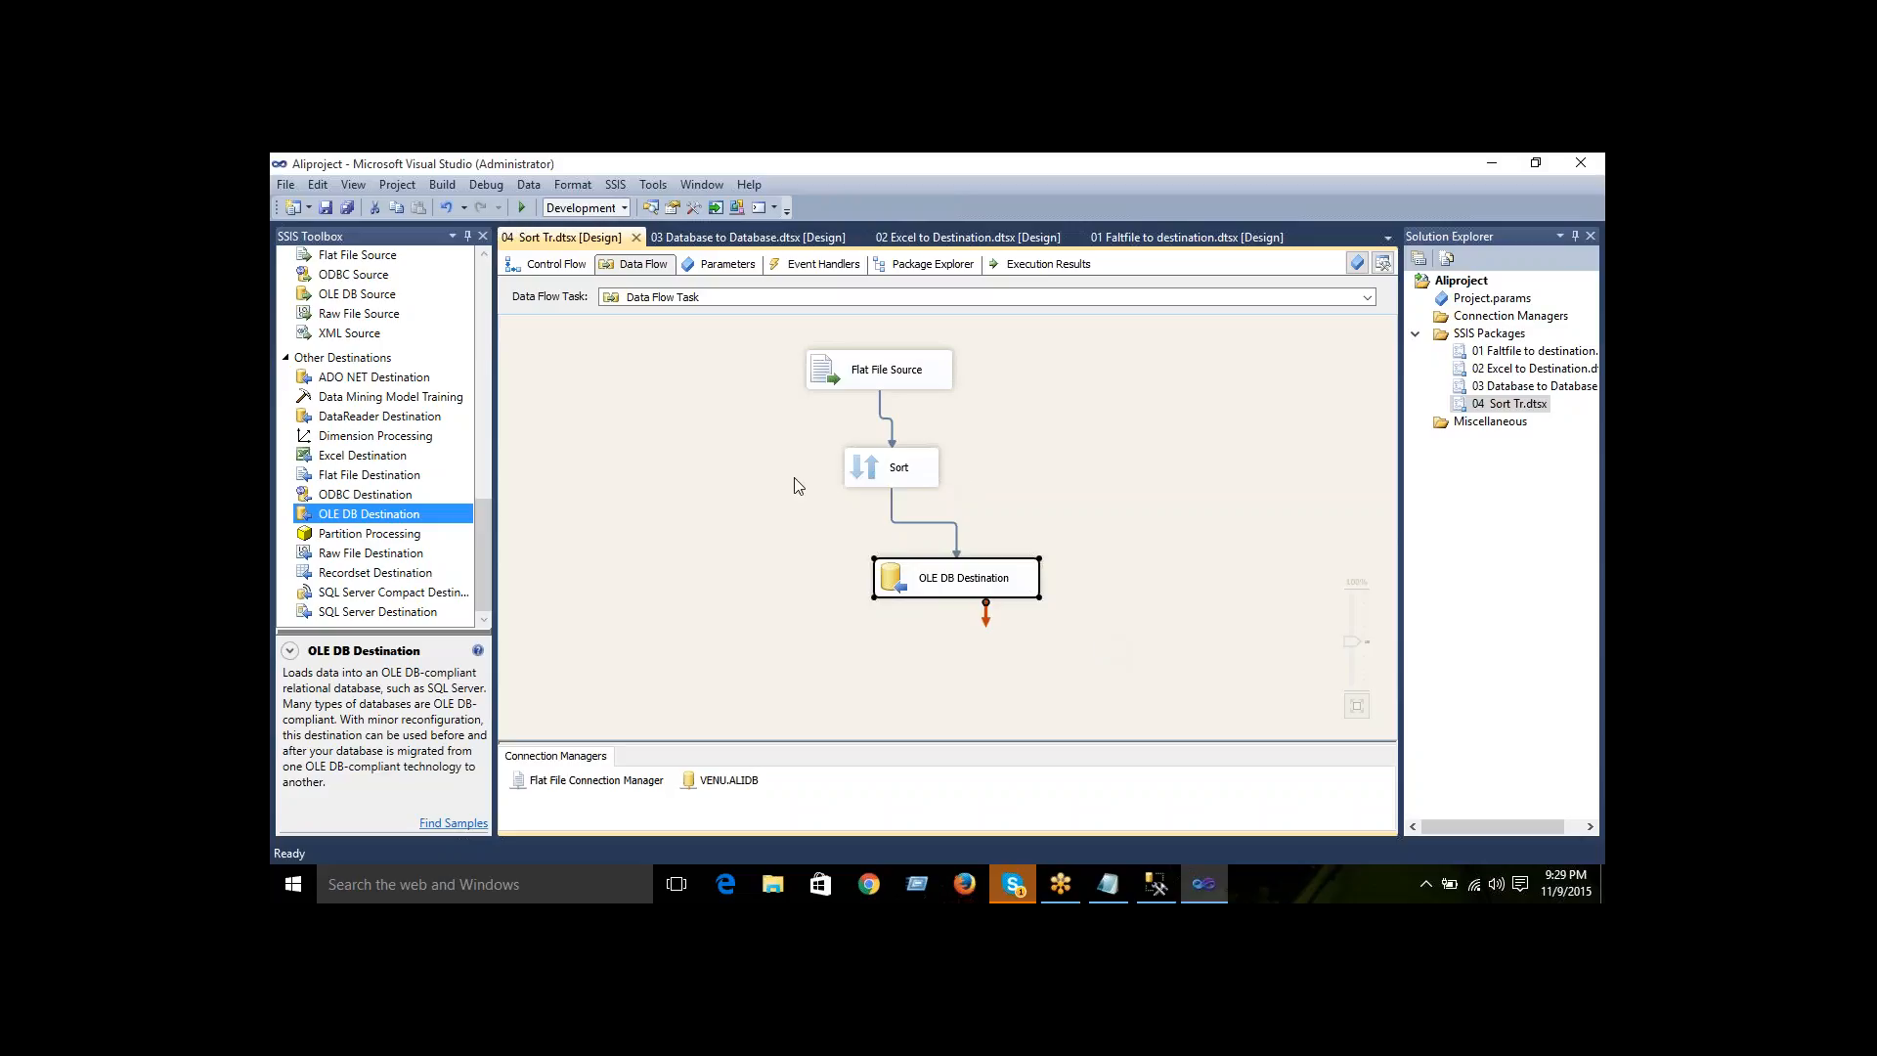
- Save all items of Aliproject and close Visual Studio
click(344, 208)
click(1164, 420)
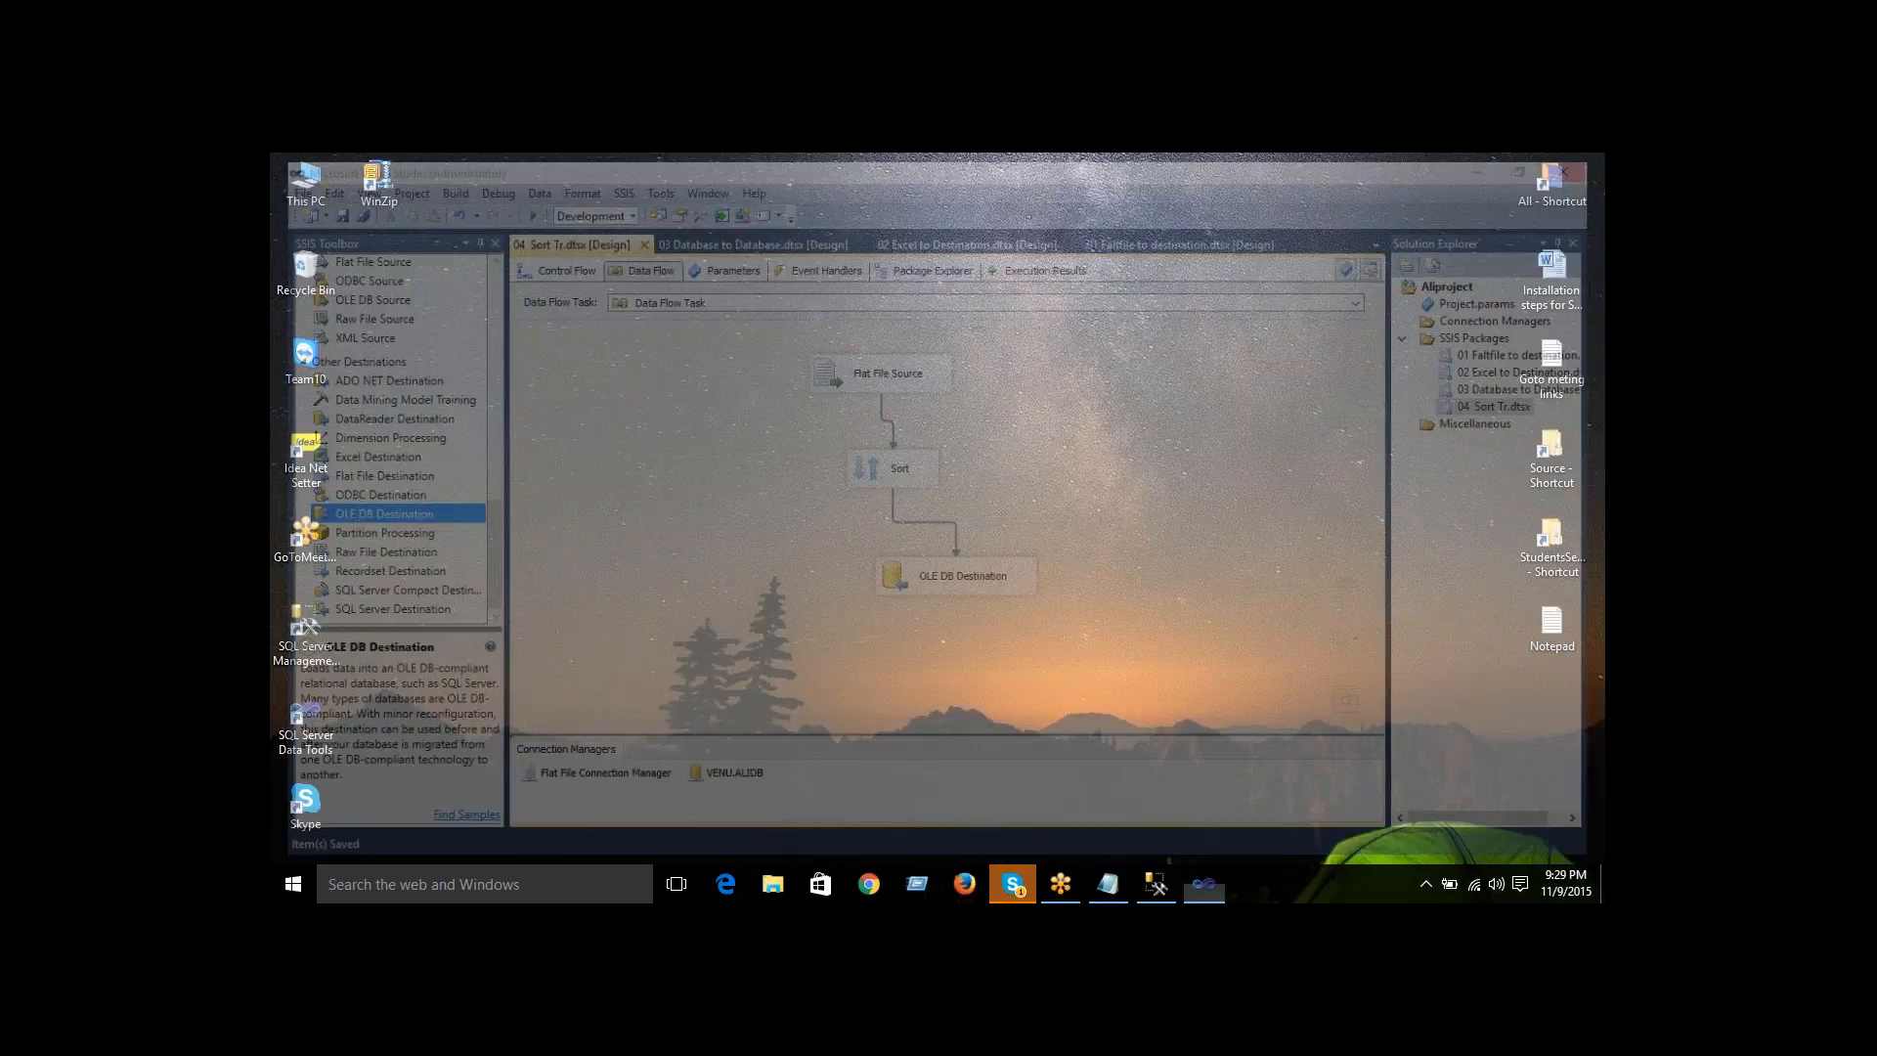
right_click(1014, 427)
click(1058, 485)
right_click(983, 434)
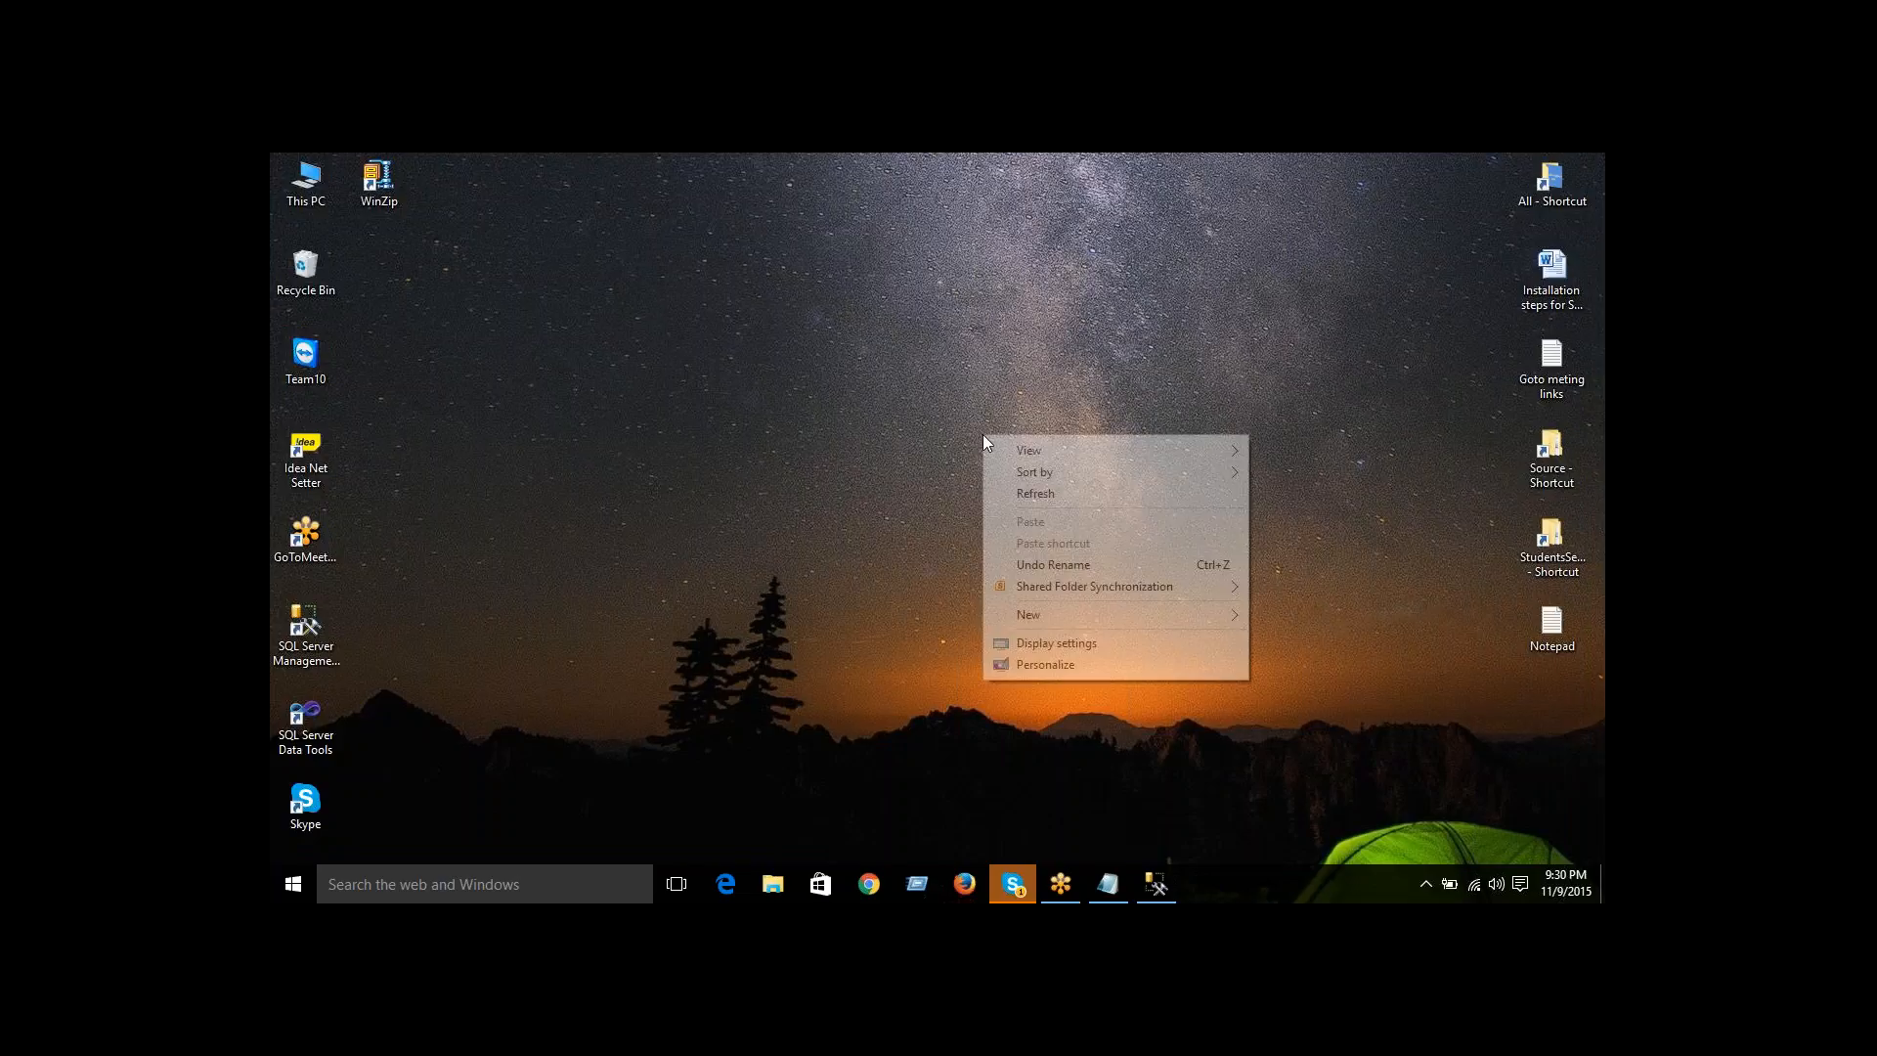
click(1034, 494)
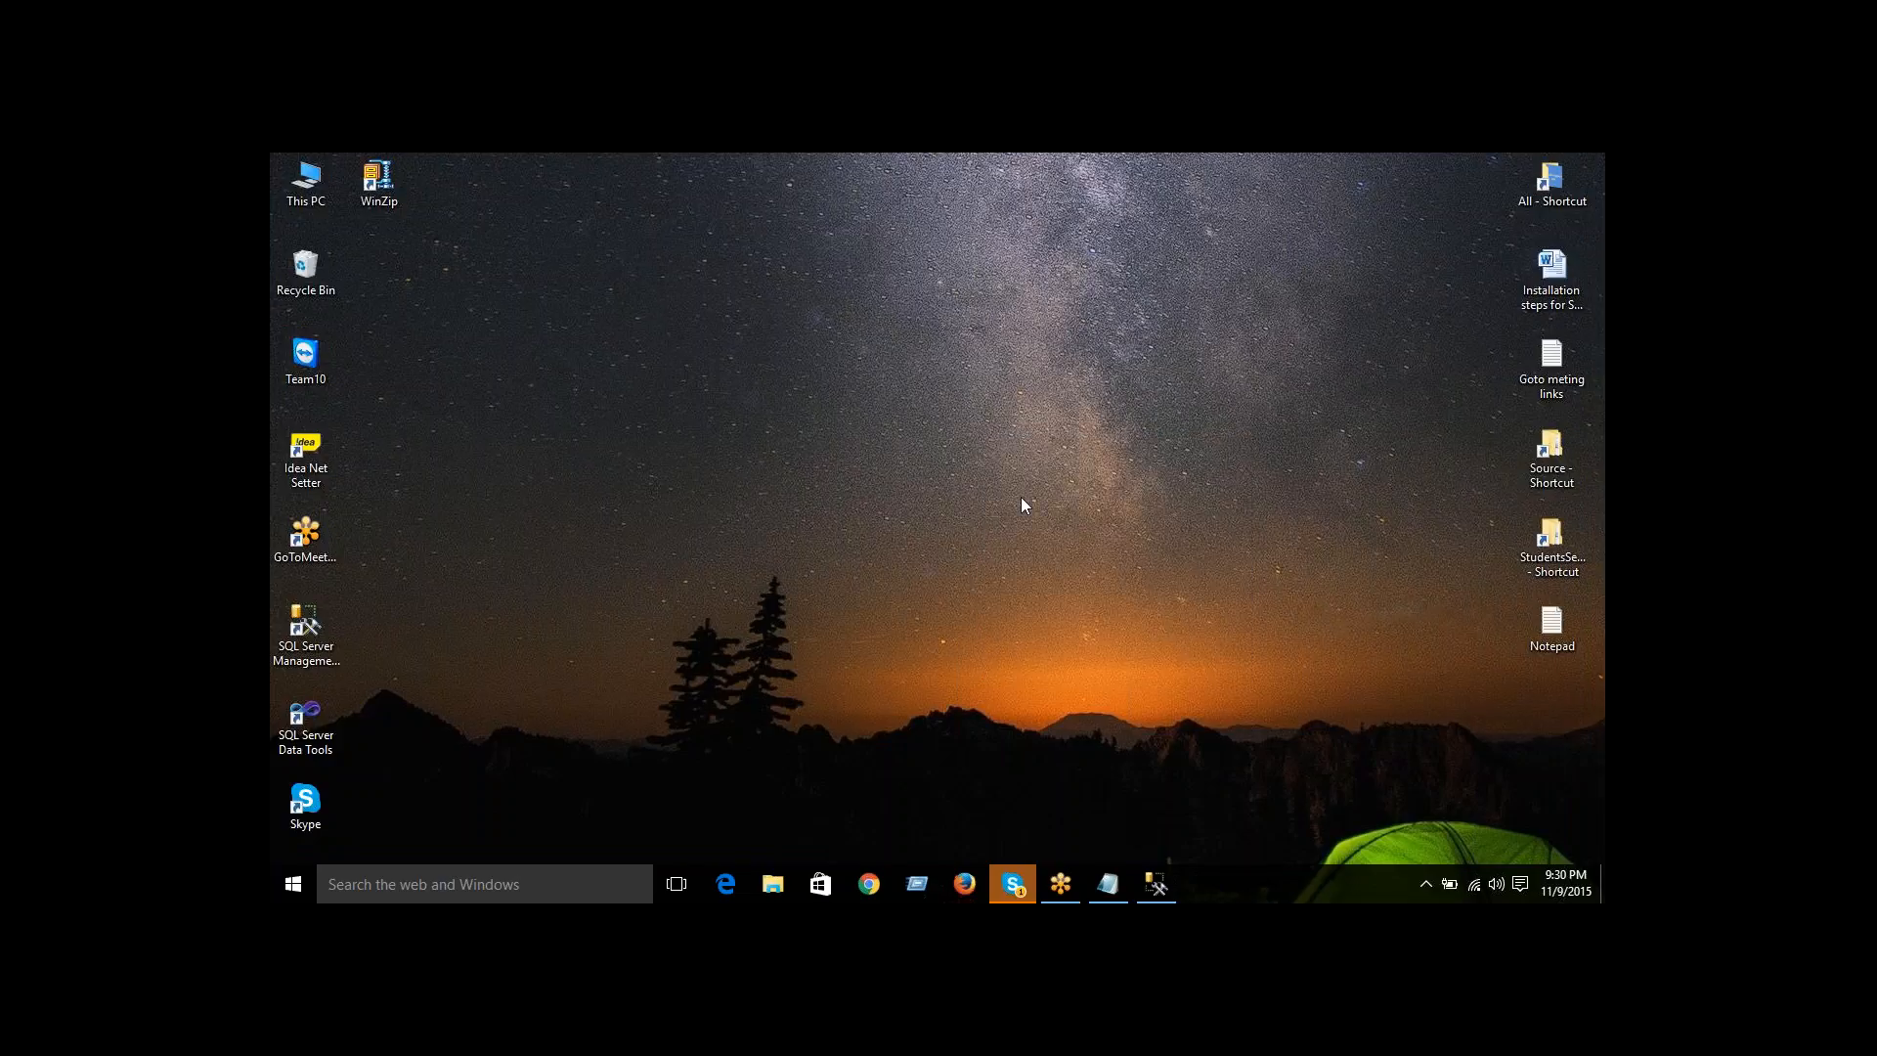
right_click(1021, 497)
click(1088, 555)
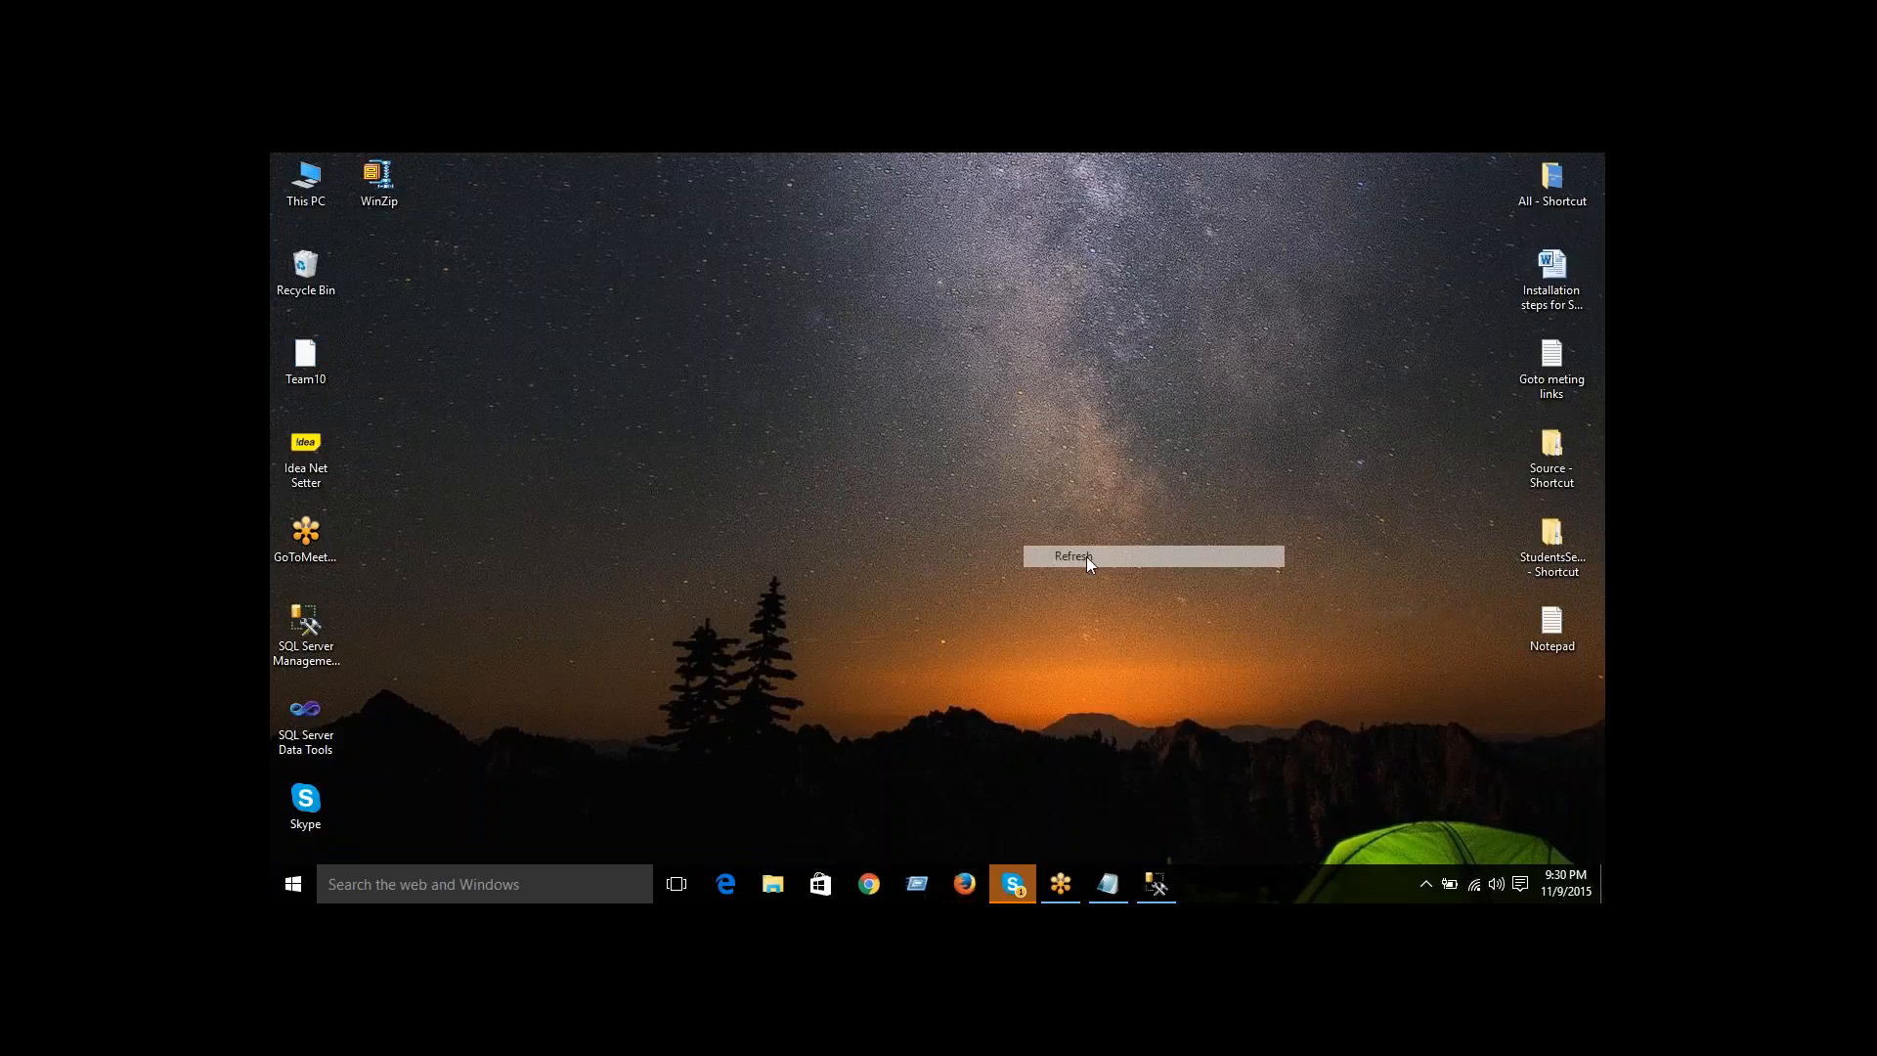
right_click(995, 442)
click(1031, 494)
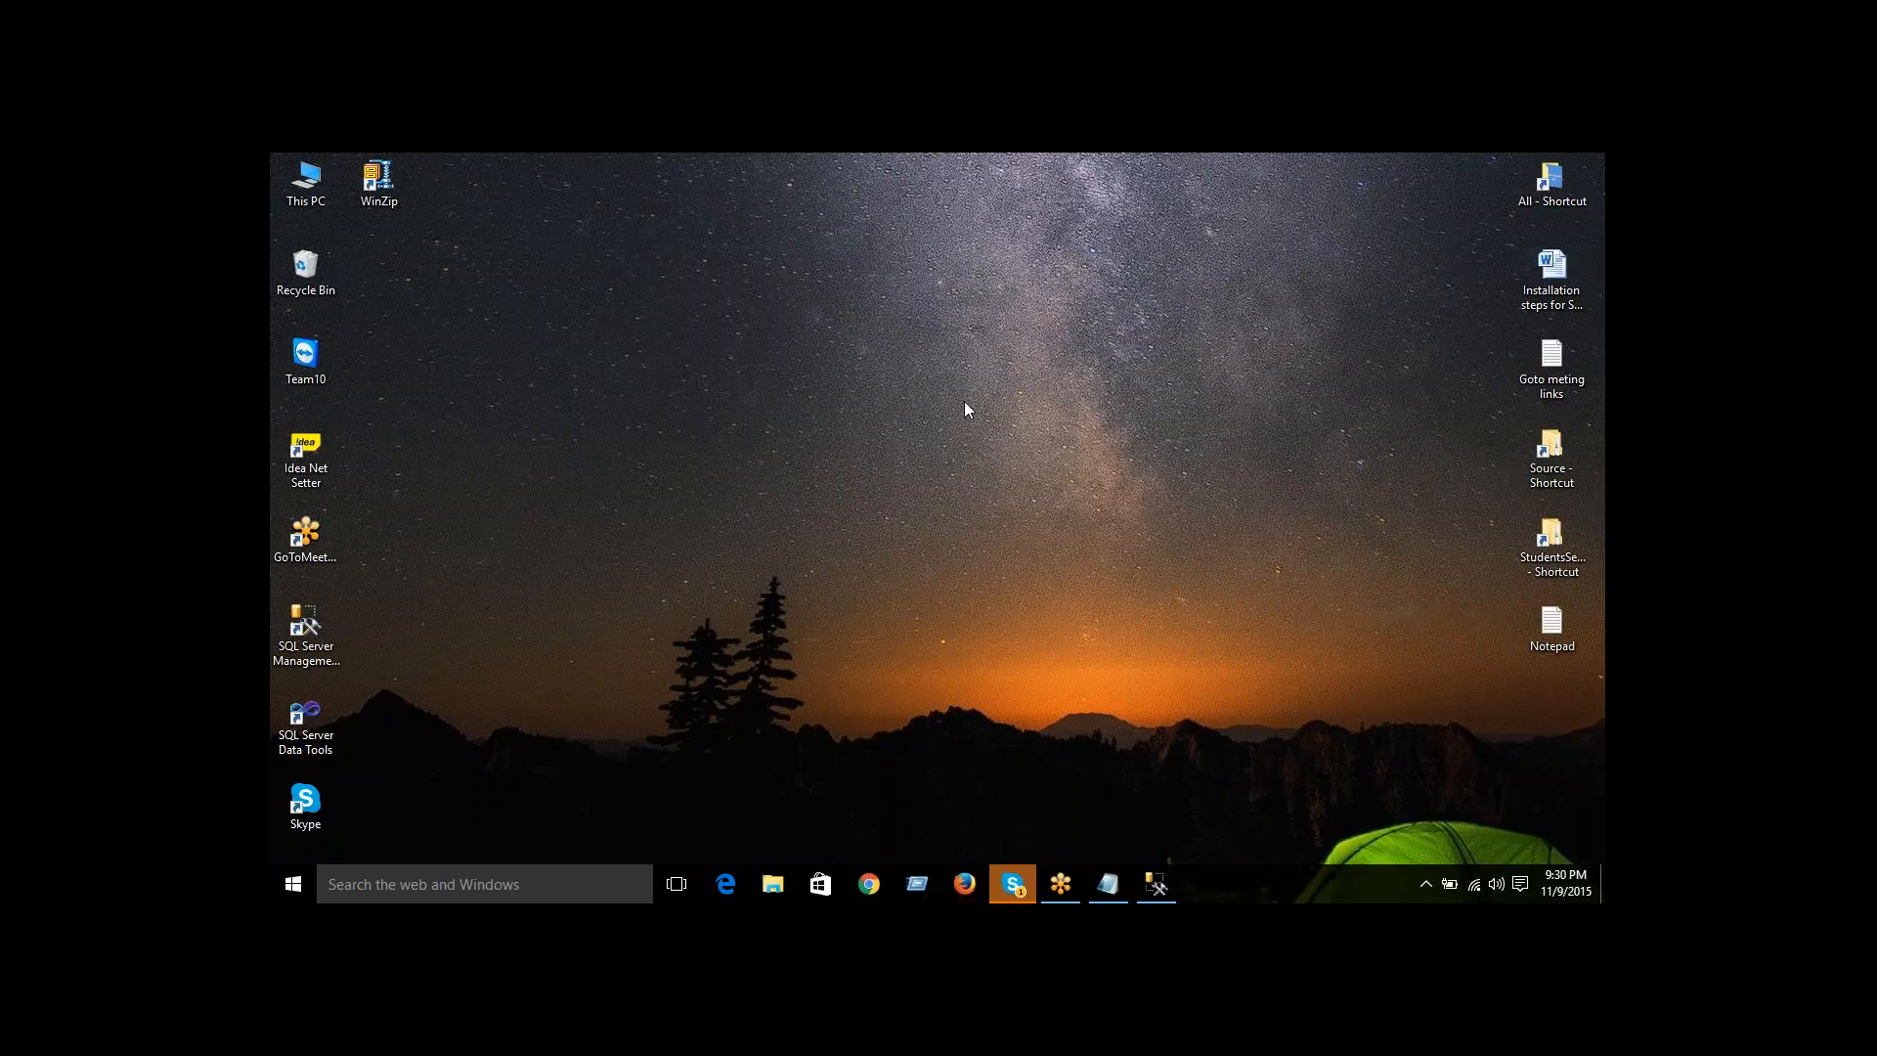
right_click(964, 401)
click(1014, 461)
- Look into the StudentsSessions folder and the Sources subfolder of Source from the desktop shortcuts, closing each folder window
double_click(1552, 540)
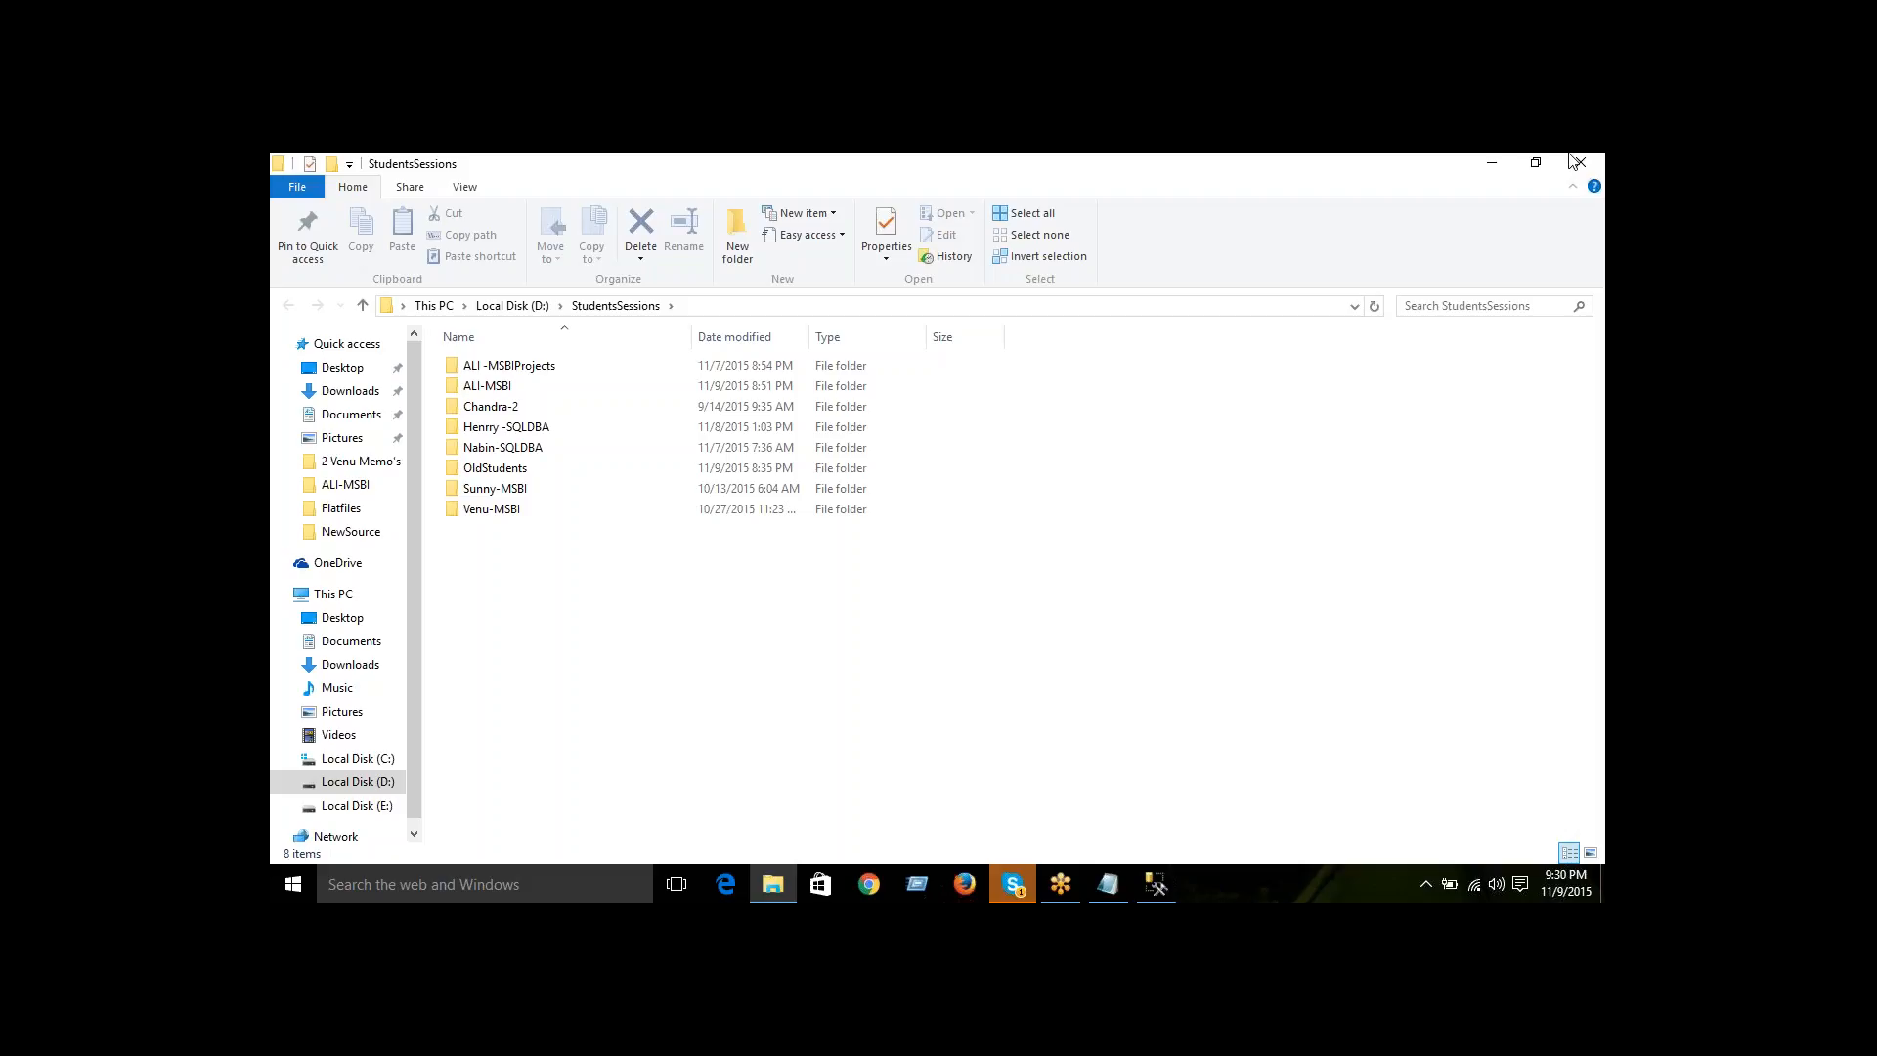
click(1576, 159)
right_click(1045, 347)
click(1071, 409)
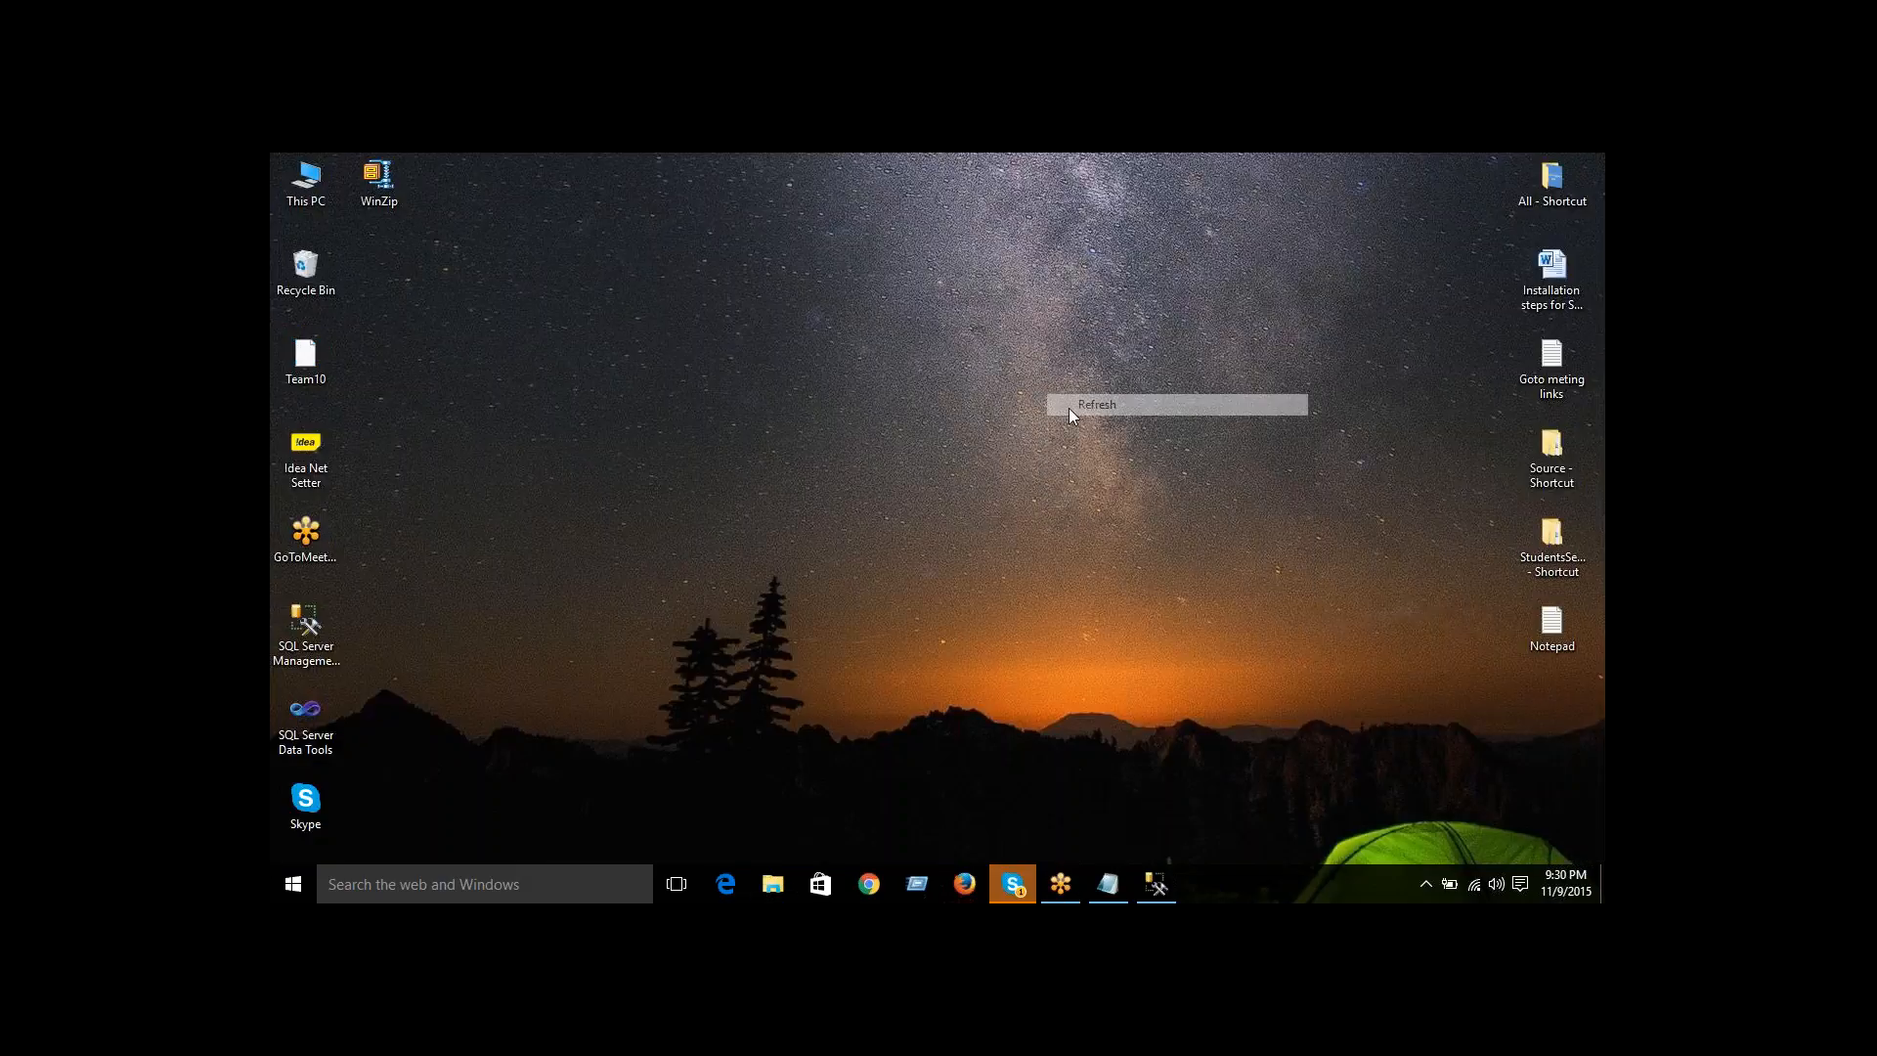
double_click(1553, 445)
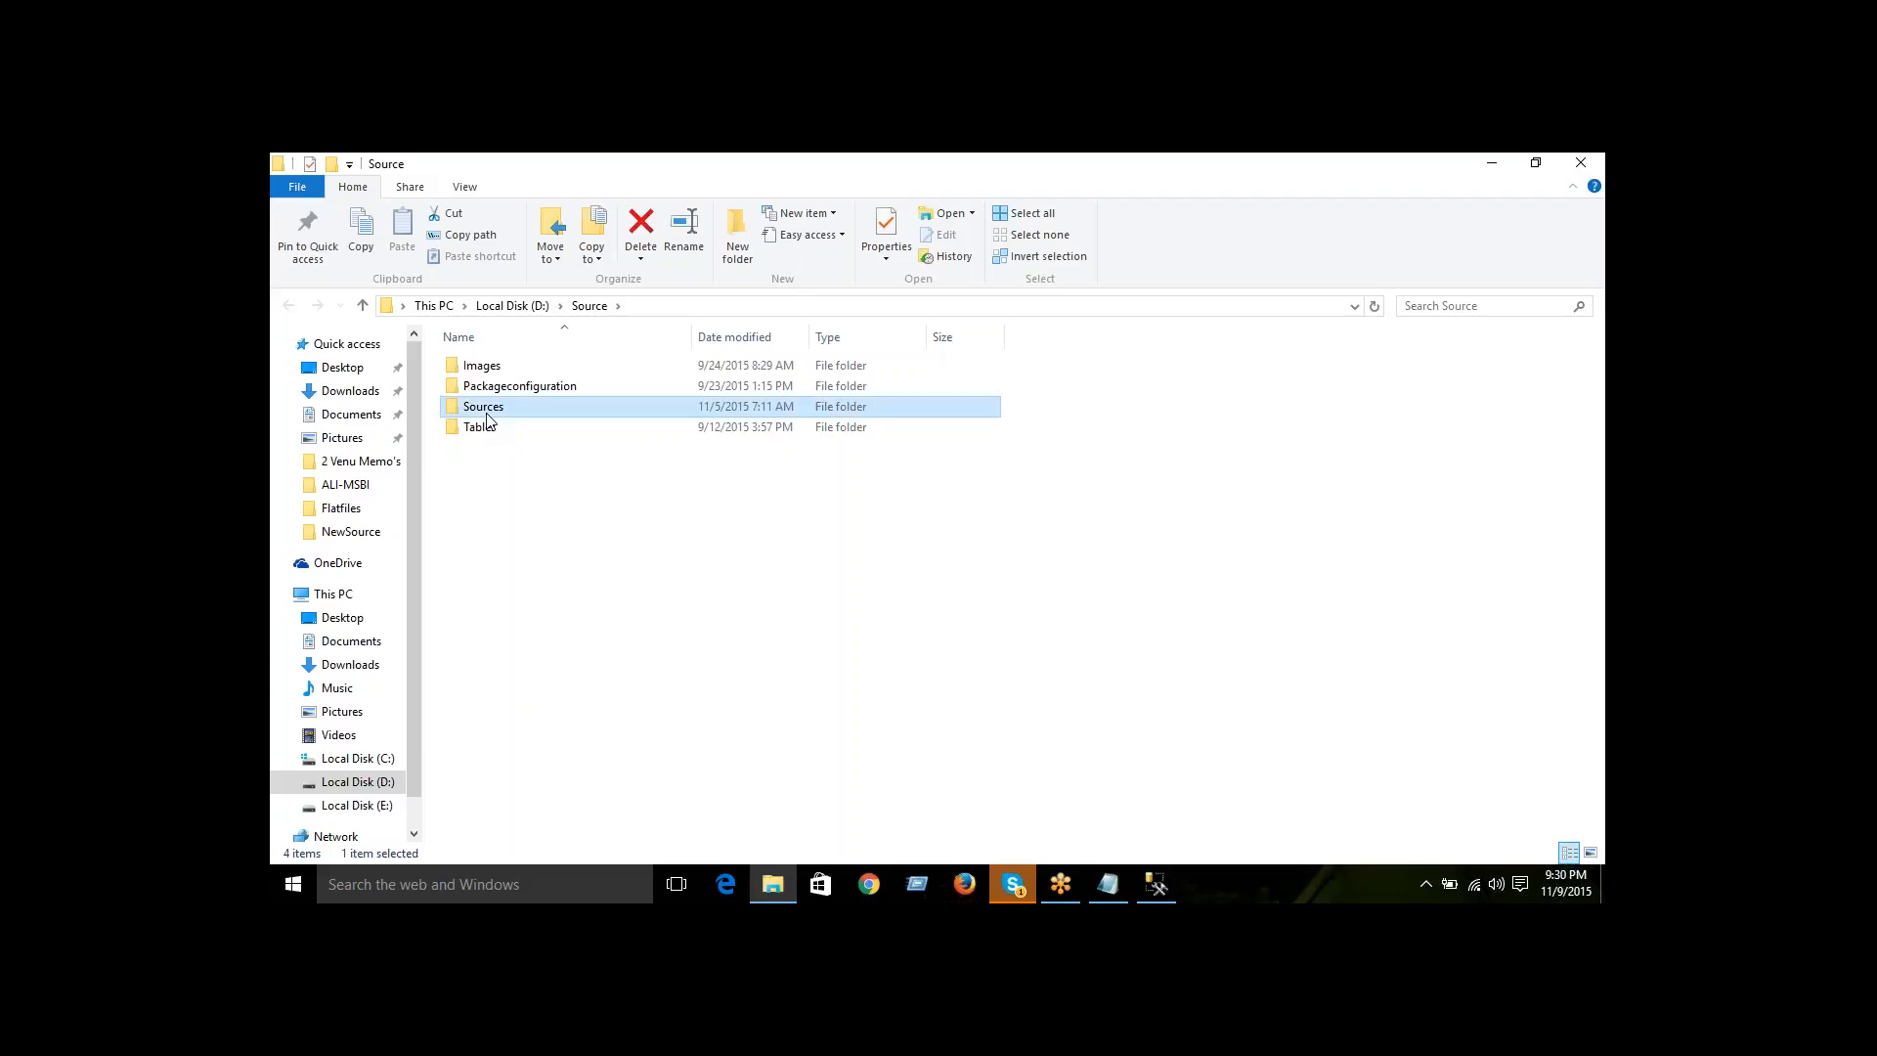
double_click(484, 406)
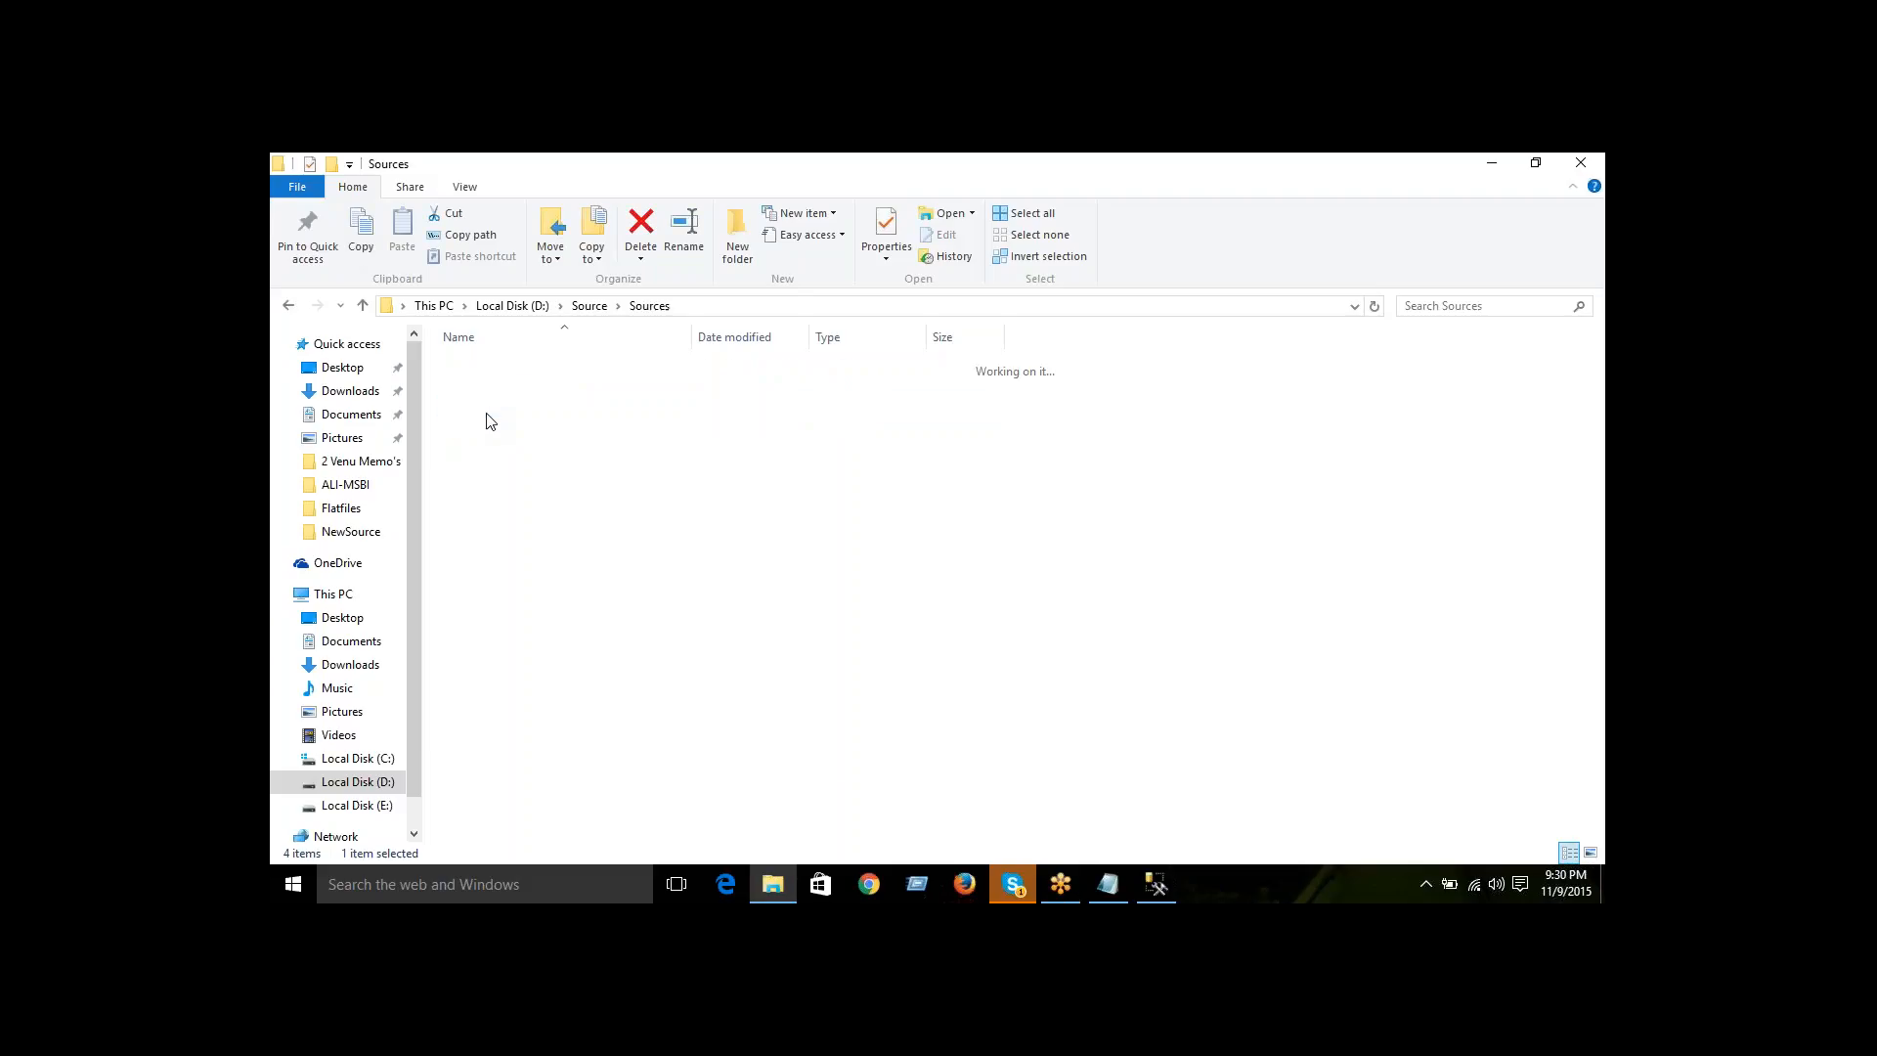
click(1596, 162)
- Empty the Recycle Bin and refresh the desktop
right_click(328, 274)
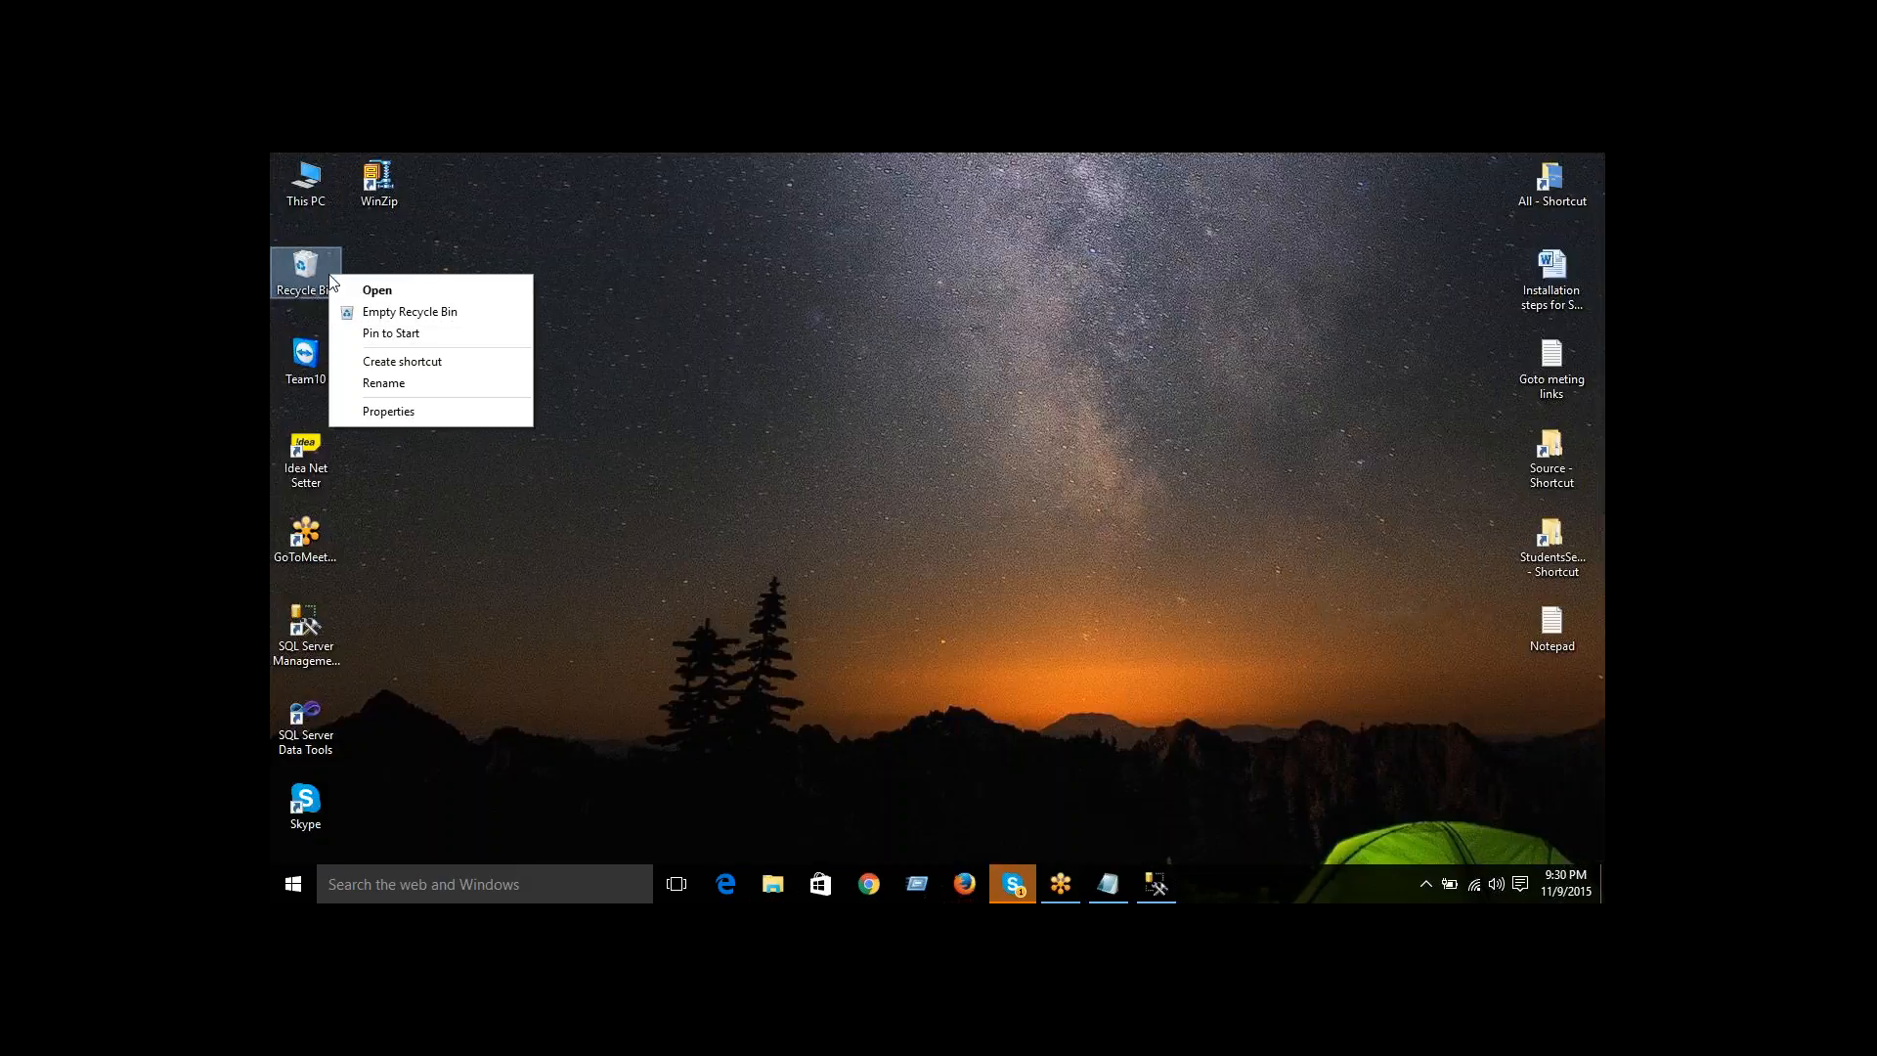
click(421, 311)
click(1010, 536)
click(779, 452)
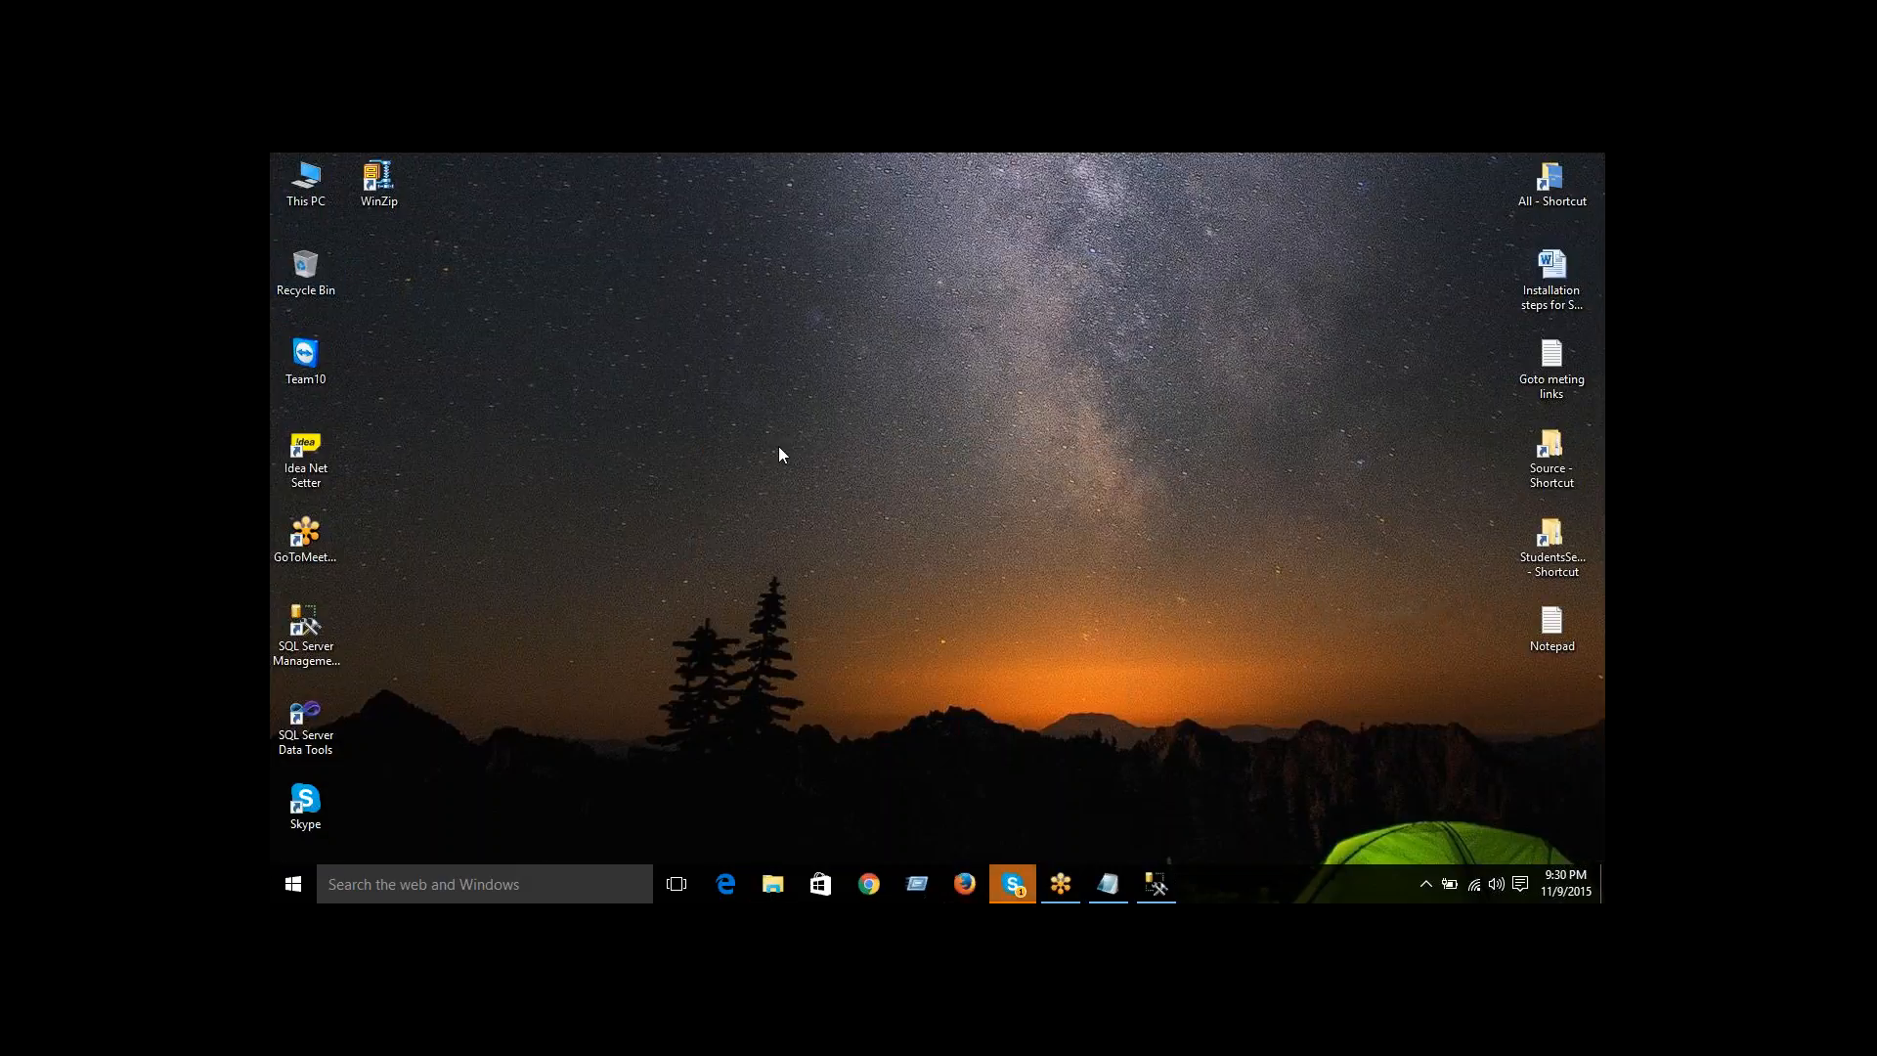
right_click(779, 447)
click(824, 507)
- Switch to the Session5 09112015 notes in Notepad, save the file and clear the text selection
mouse_move(1123, 892)
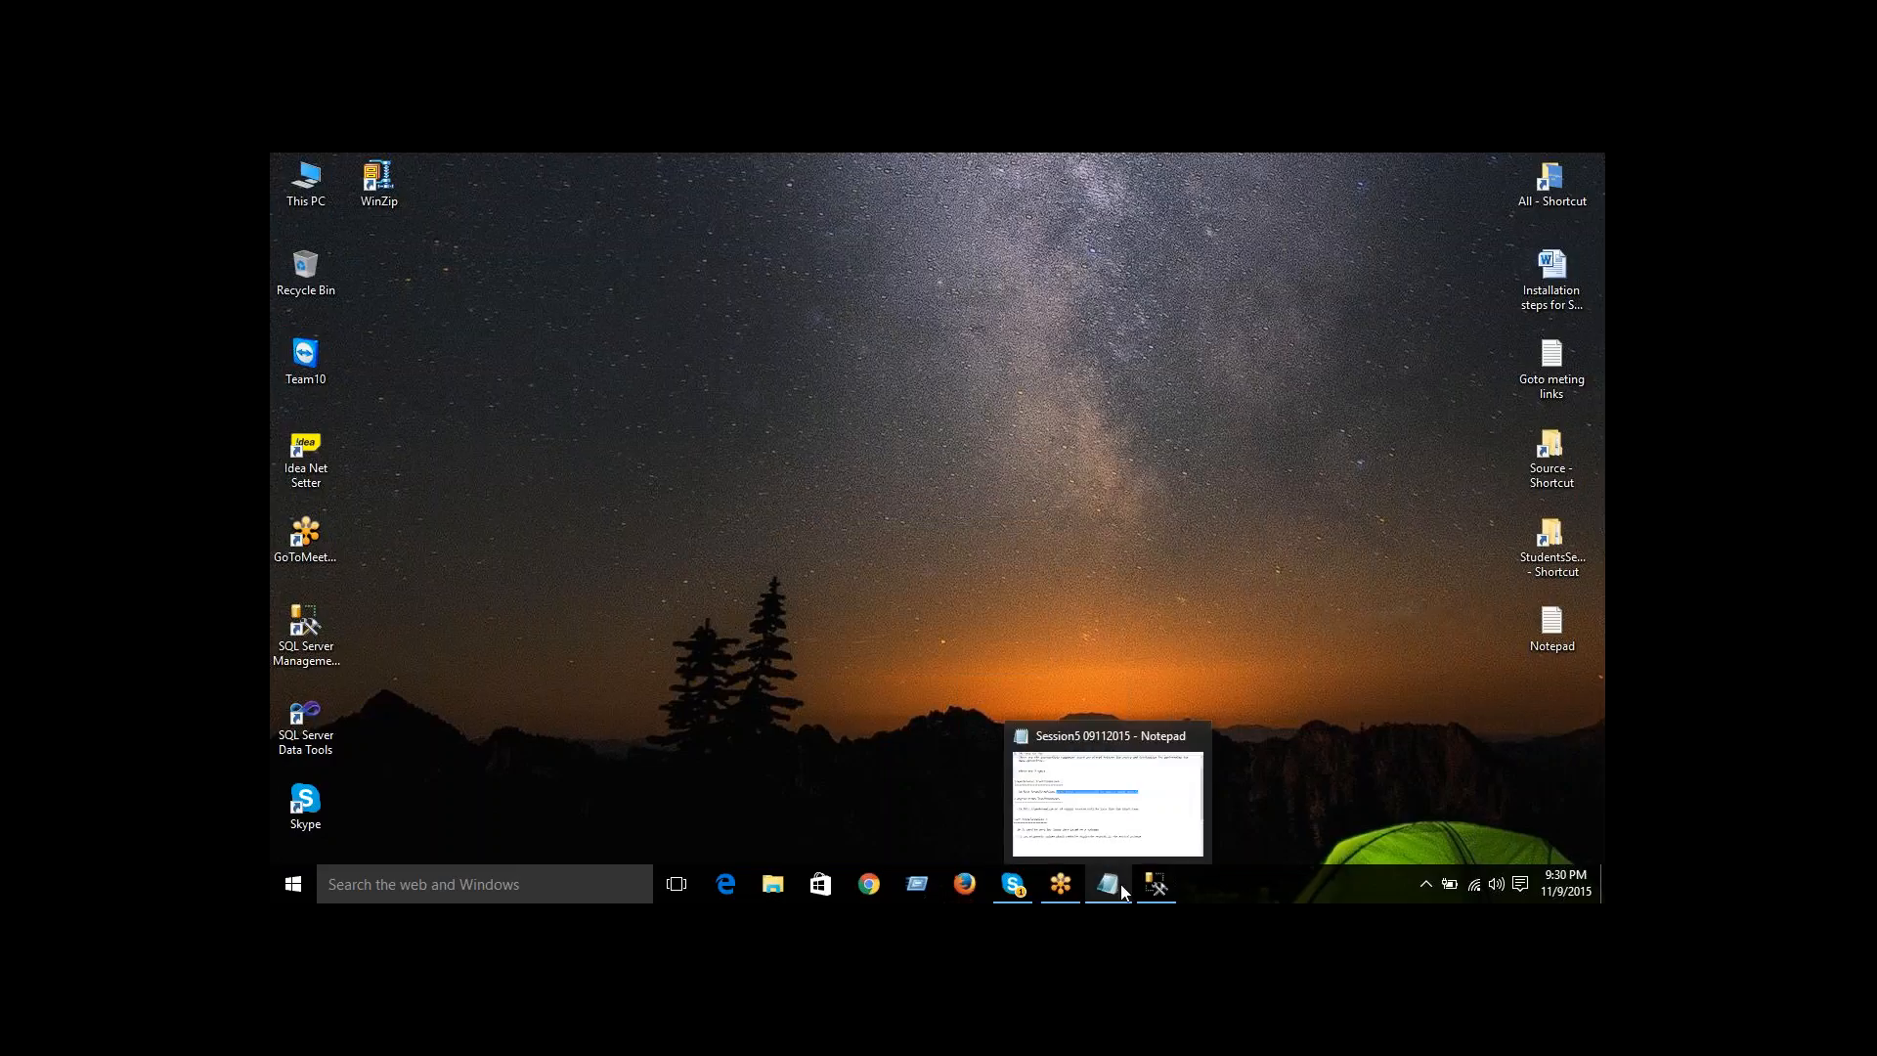
click(1123, 890)
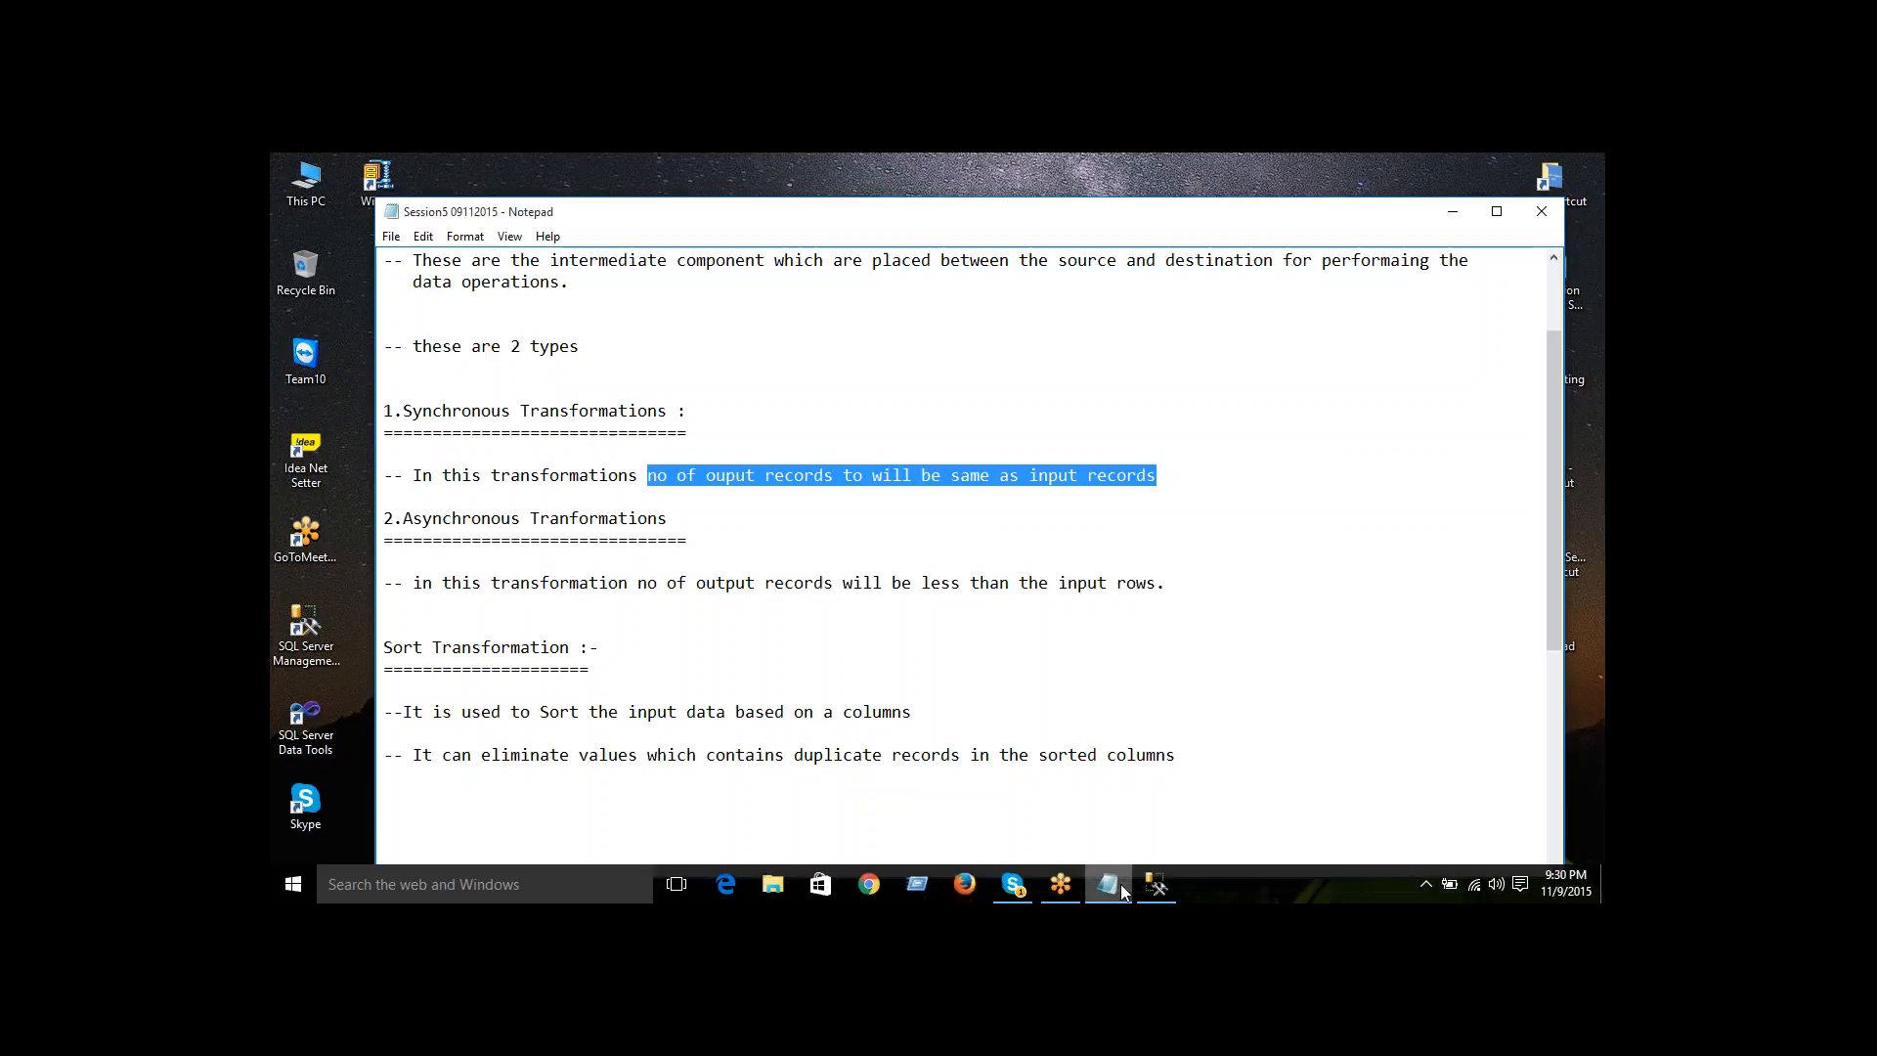
click(1123, 889)
click(1123, 890)
scroll(519, 369, up, 2)
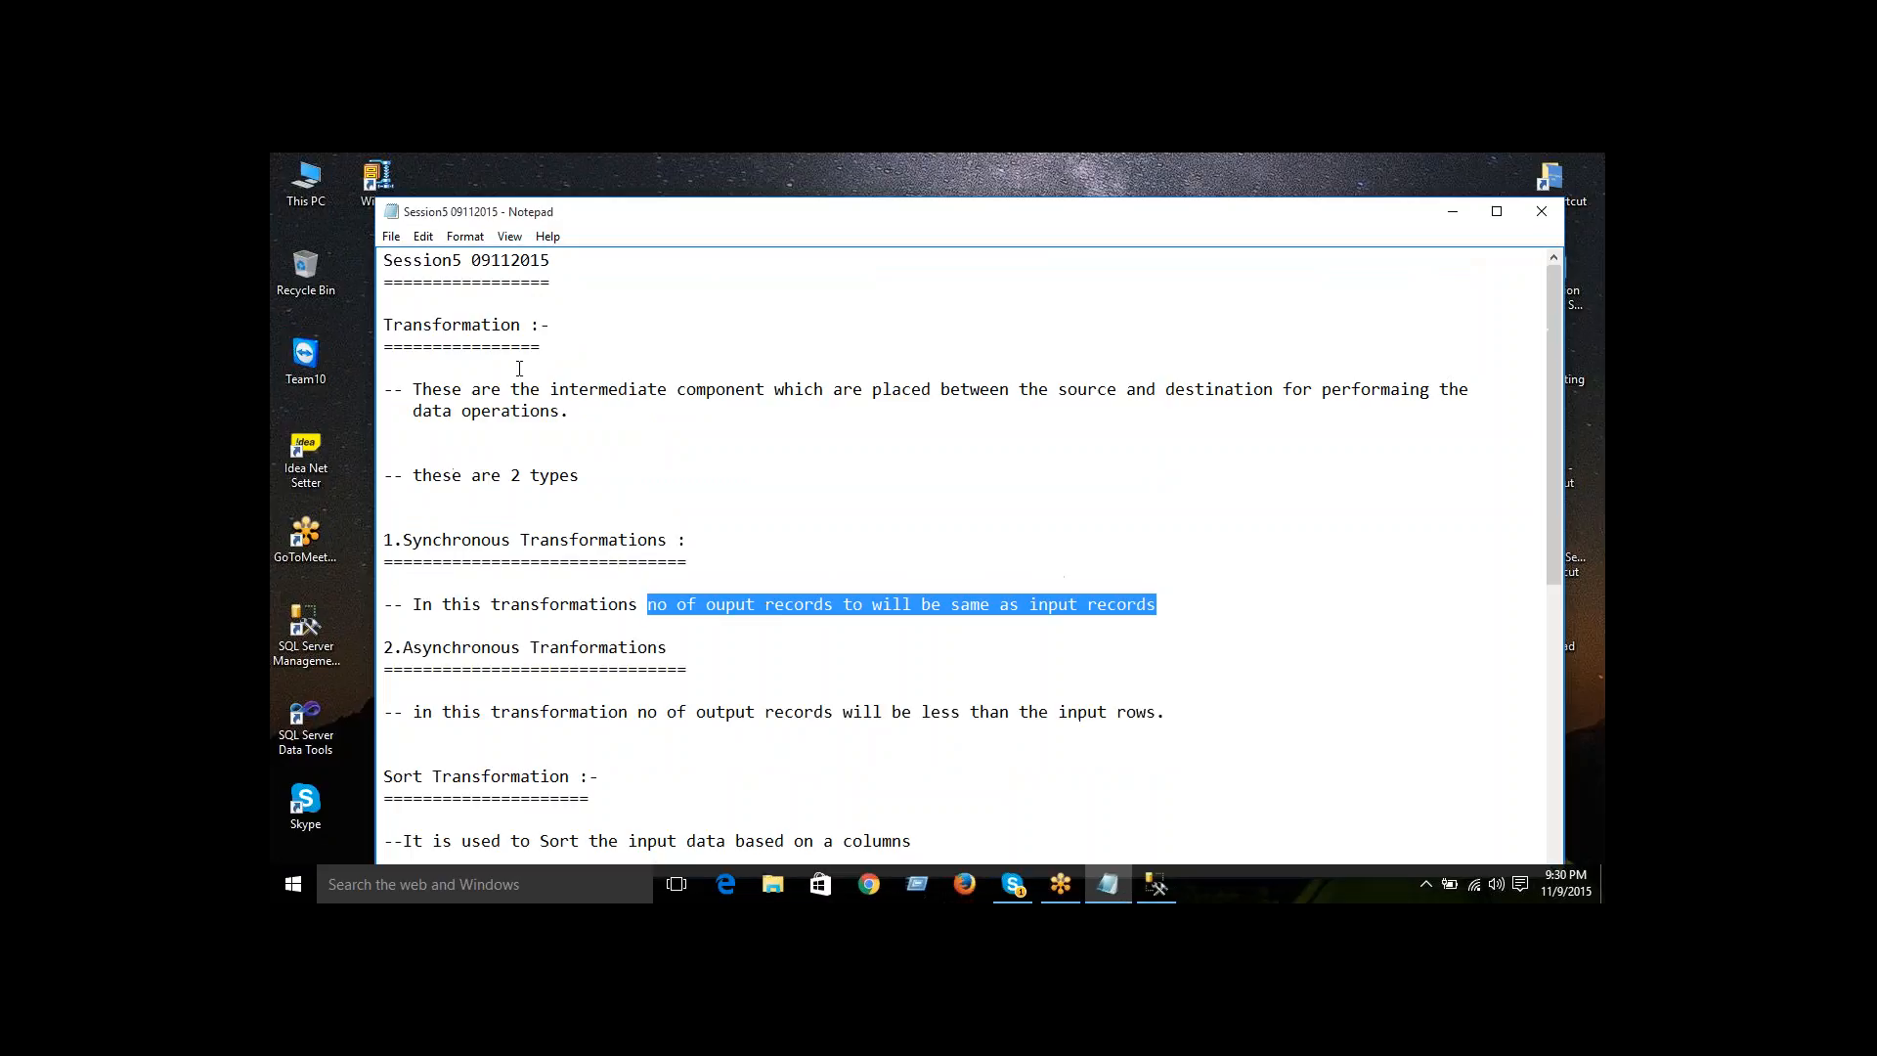
click(392, 236)
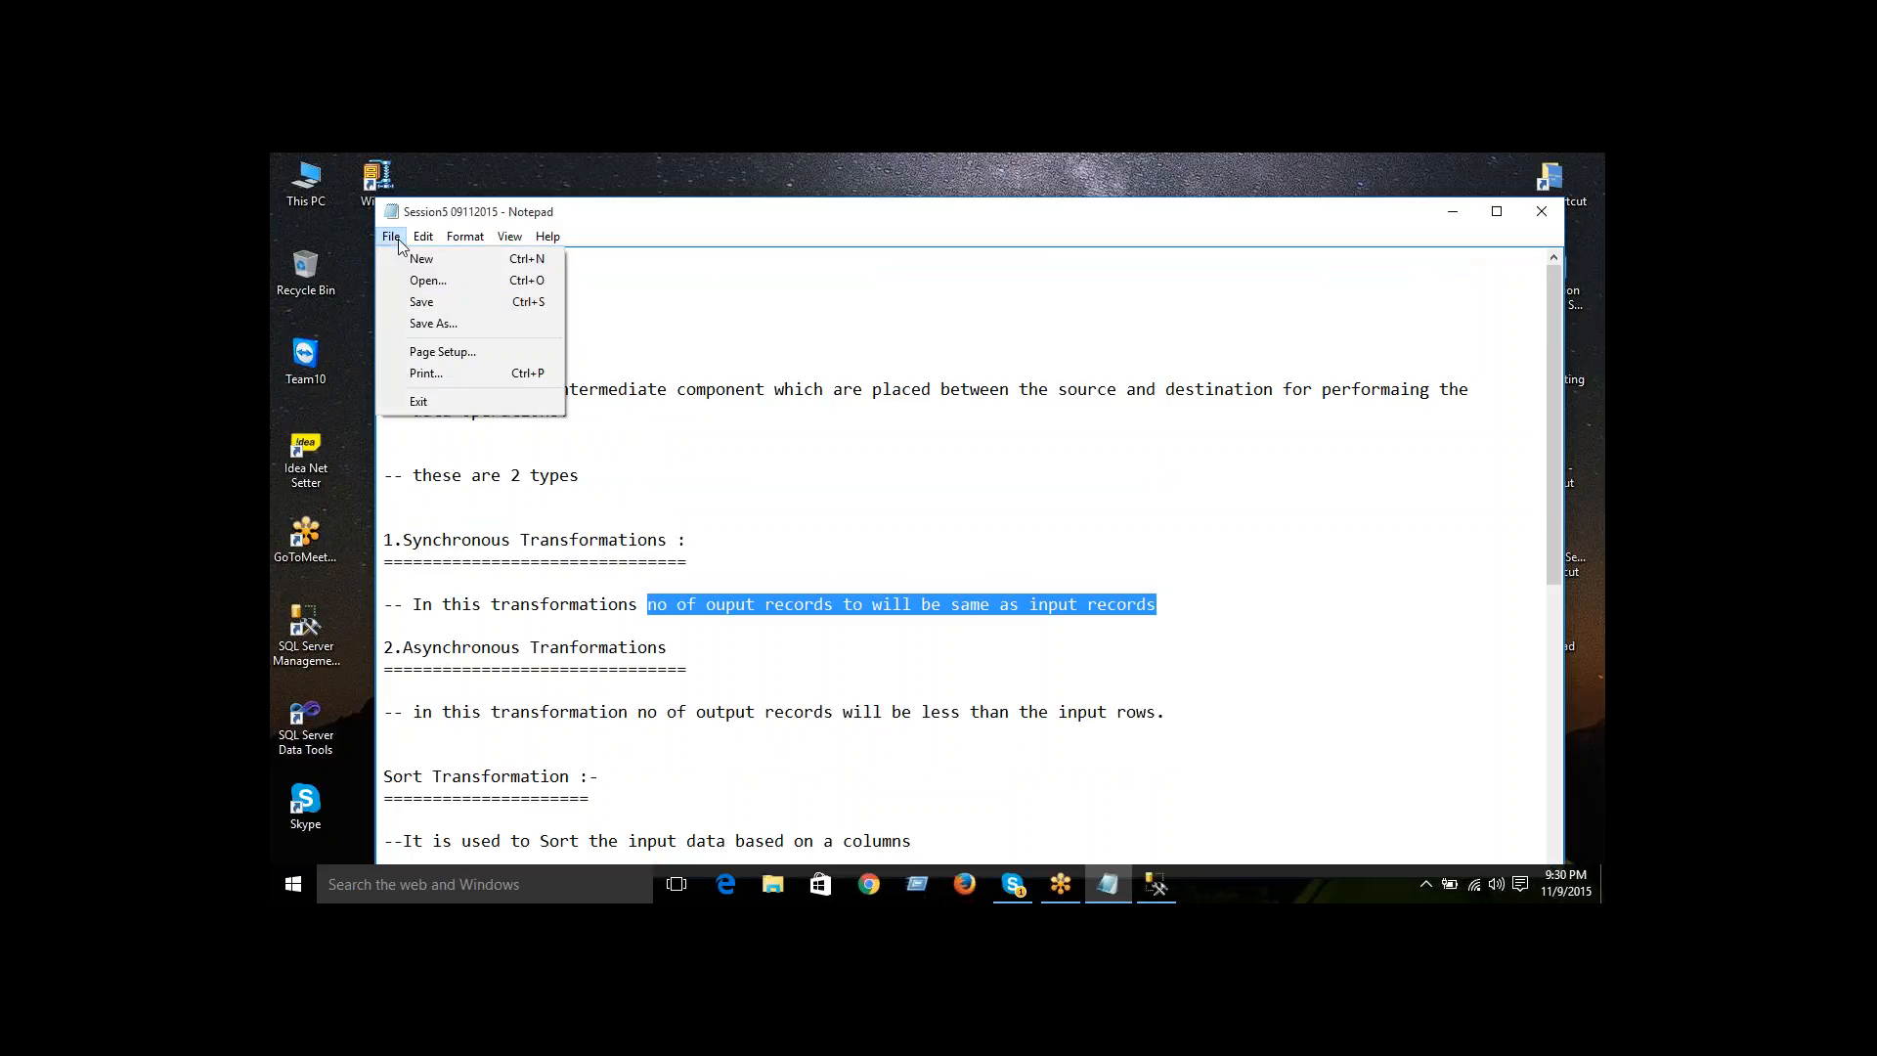
click(420, 302)
click(1265, 706)
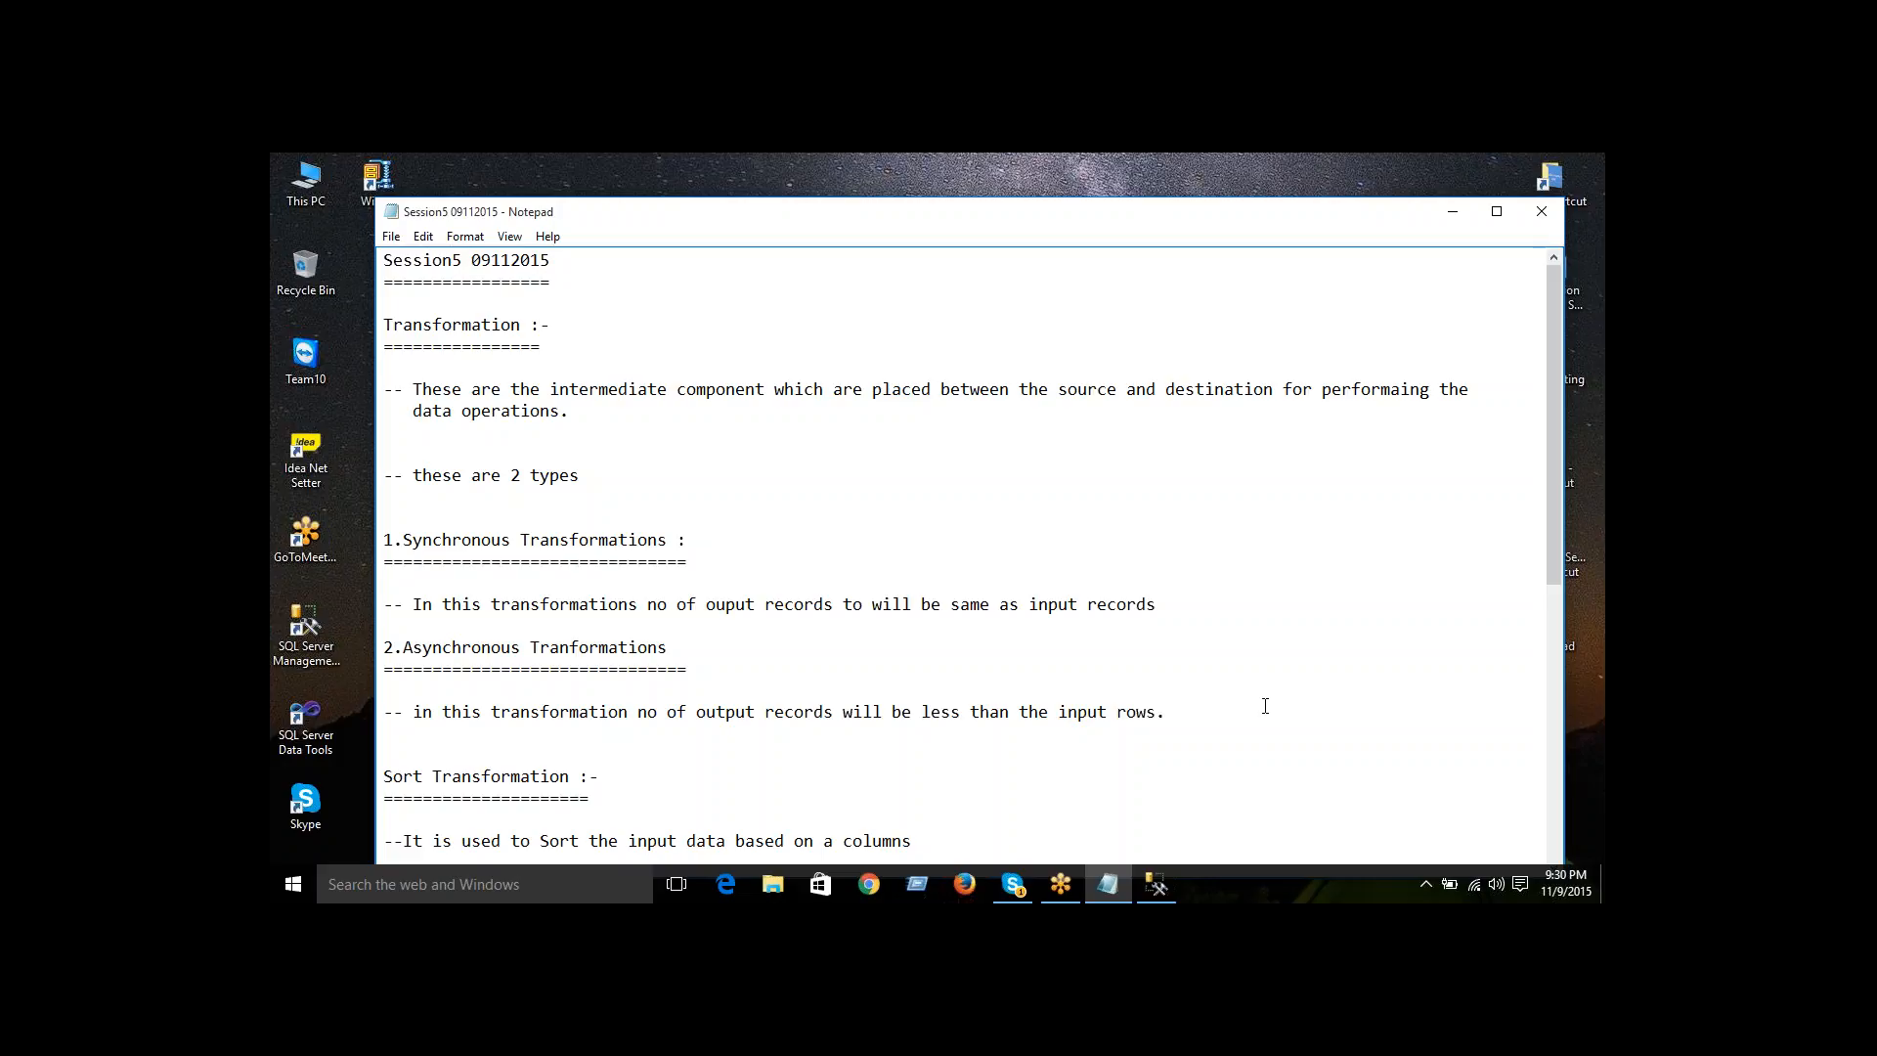
- Highlight the Sort Transformation section of the notes for review, save the file again and close Notepad
scroll(1265, 706, down, 2)
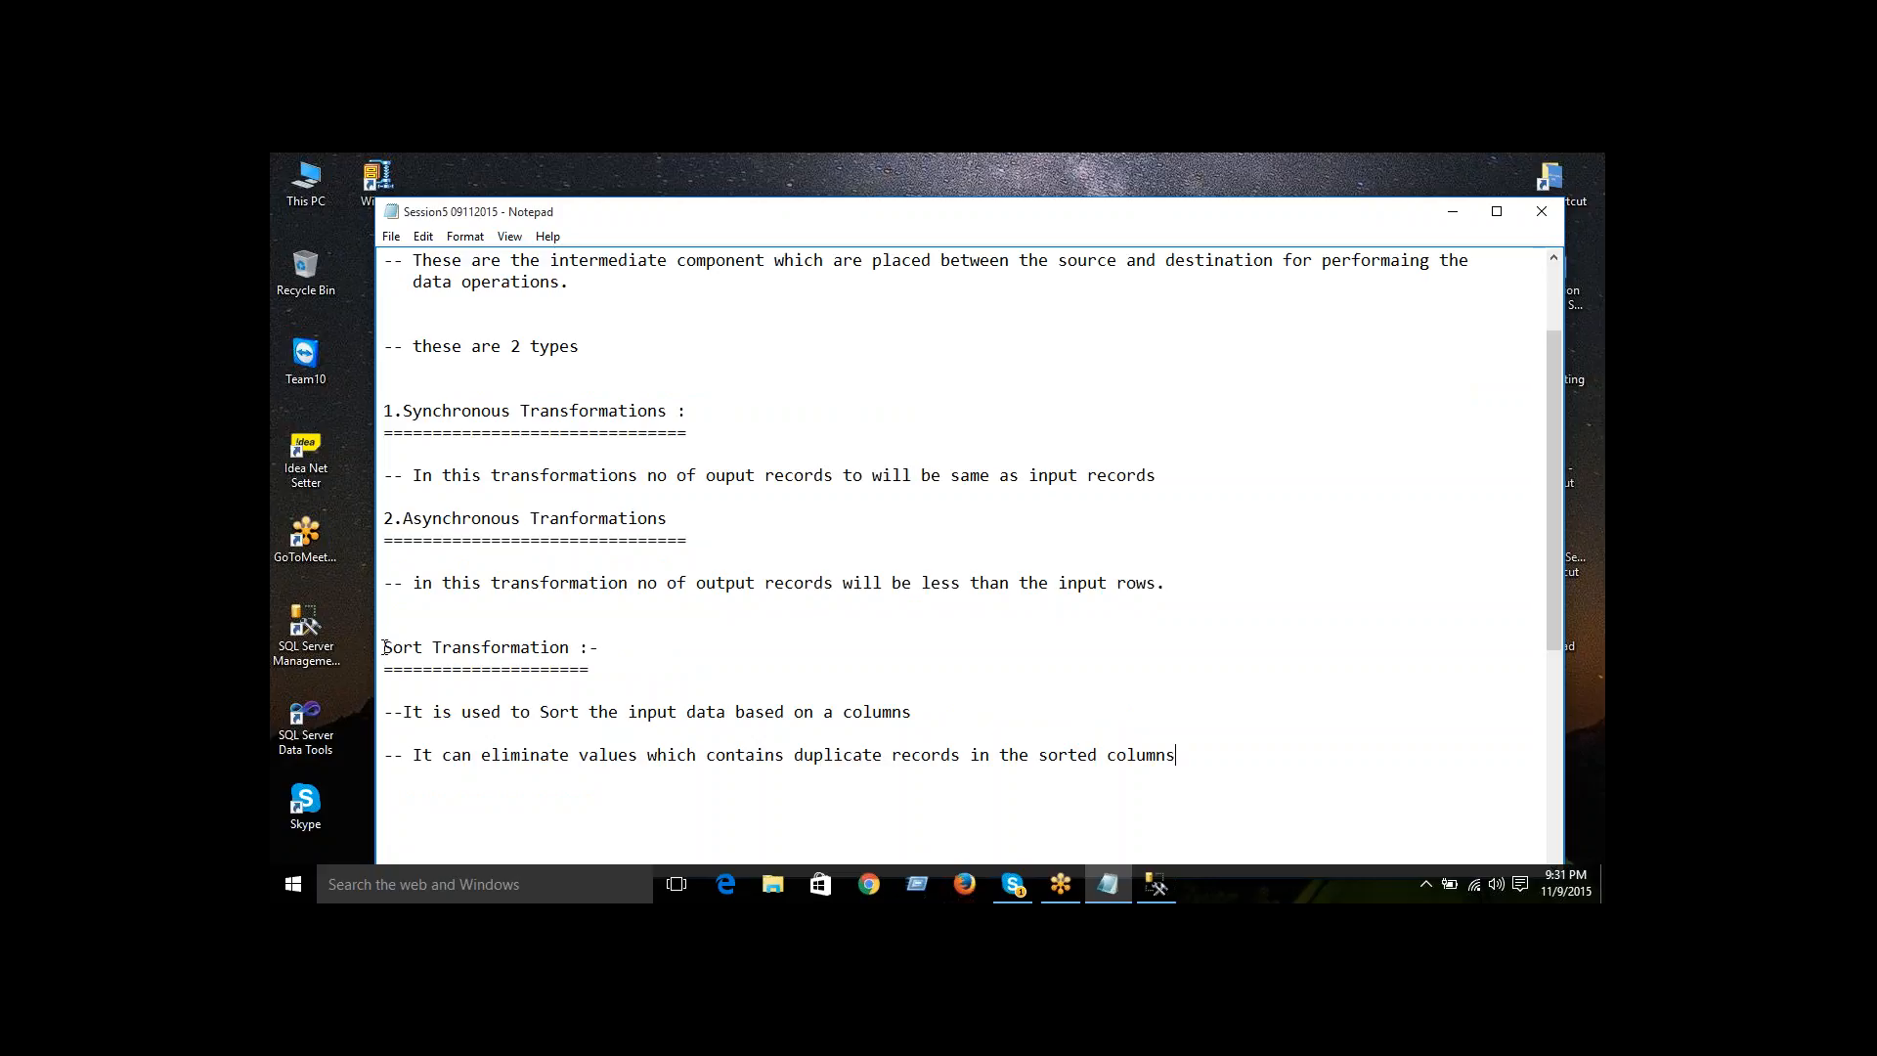
drag(386, 647, 1214, 757)
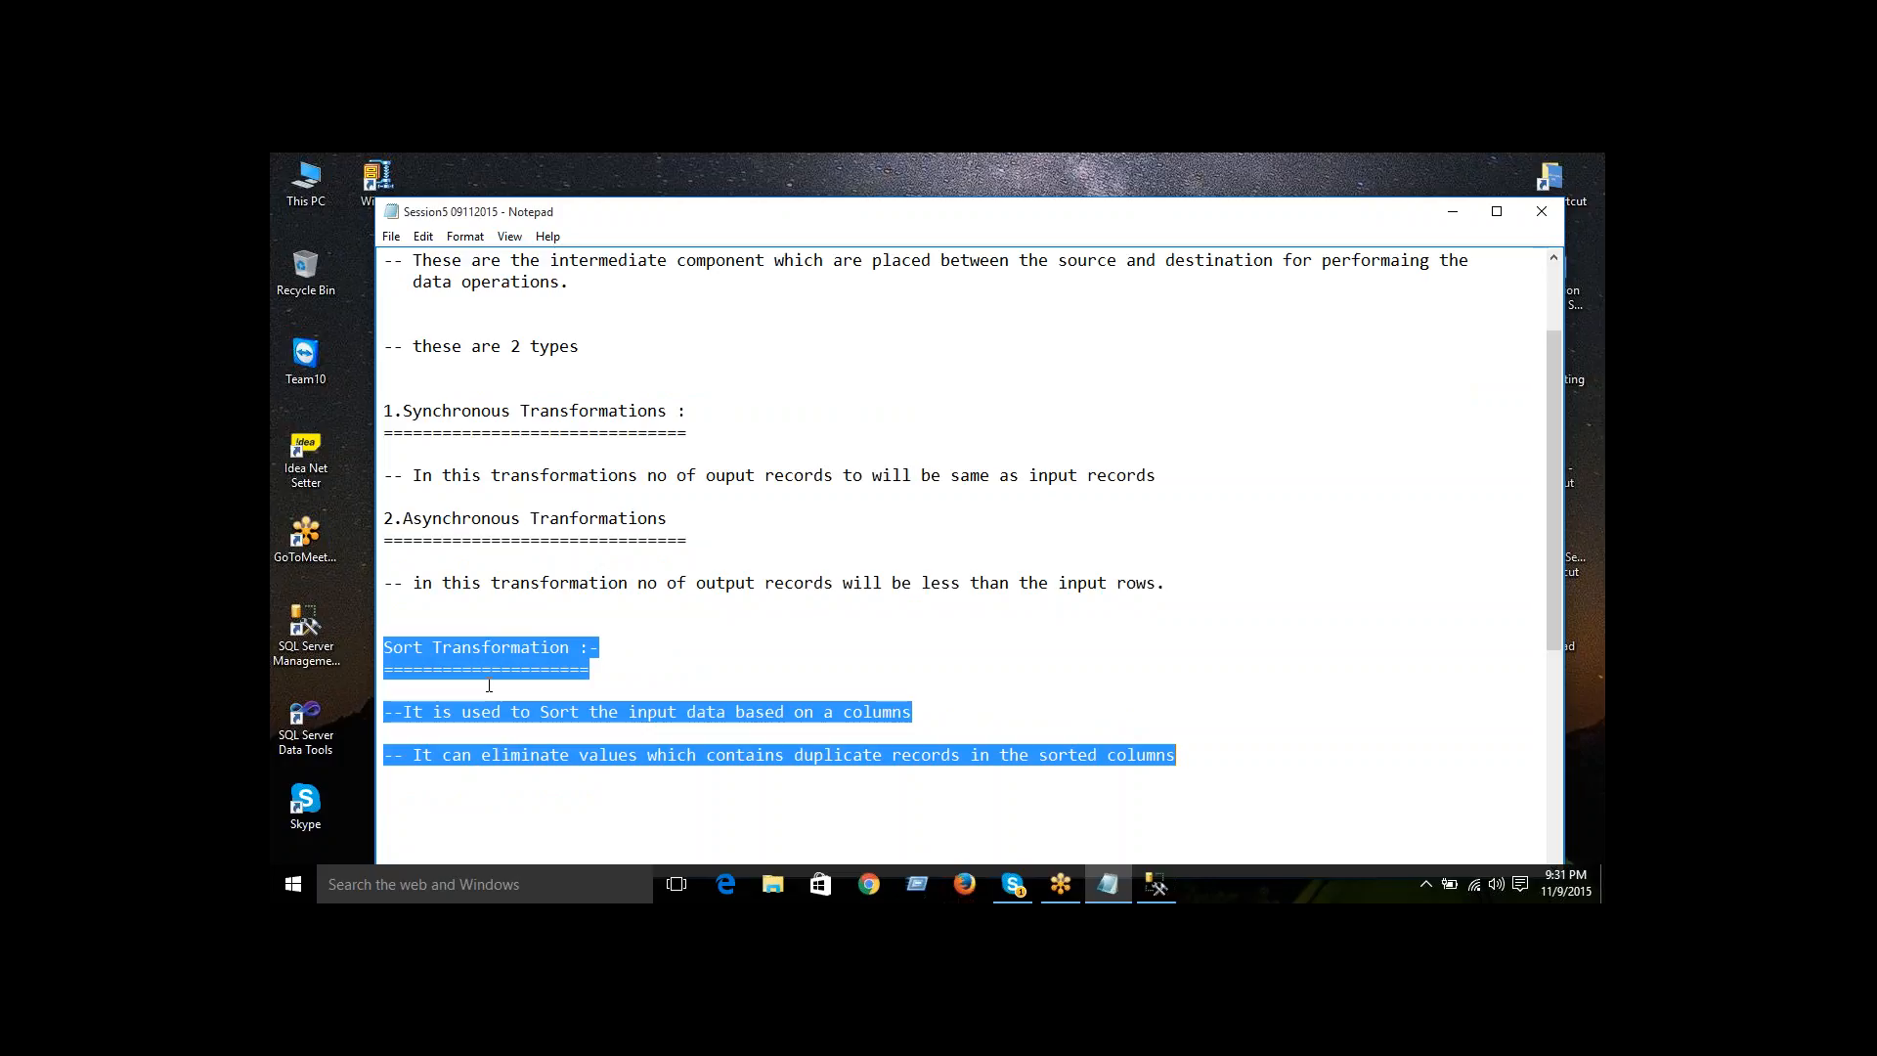
click(391, 237)
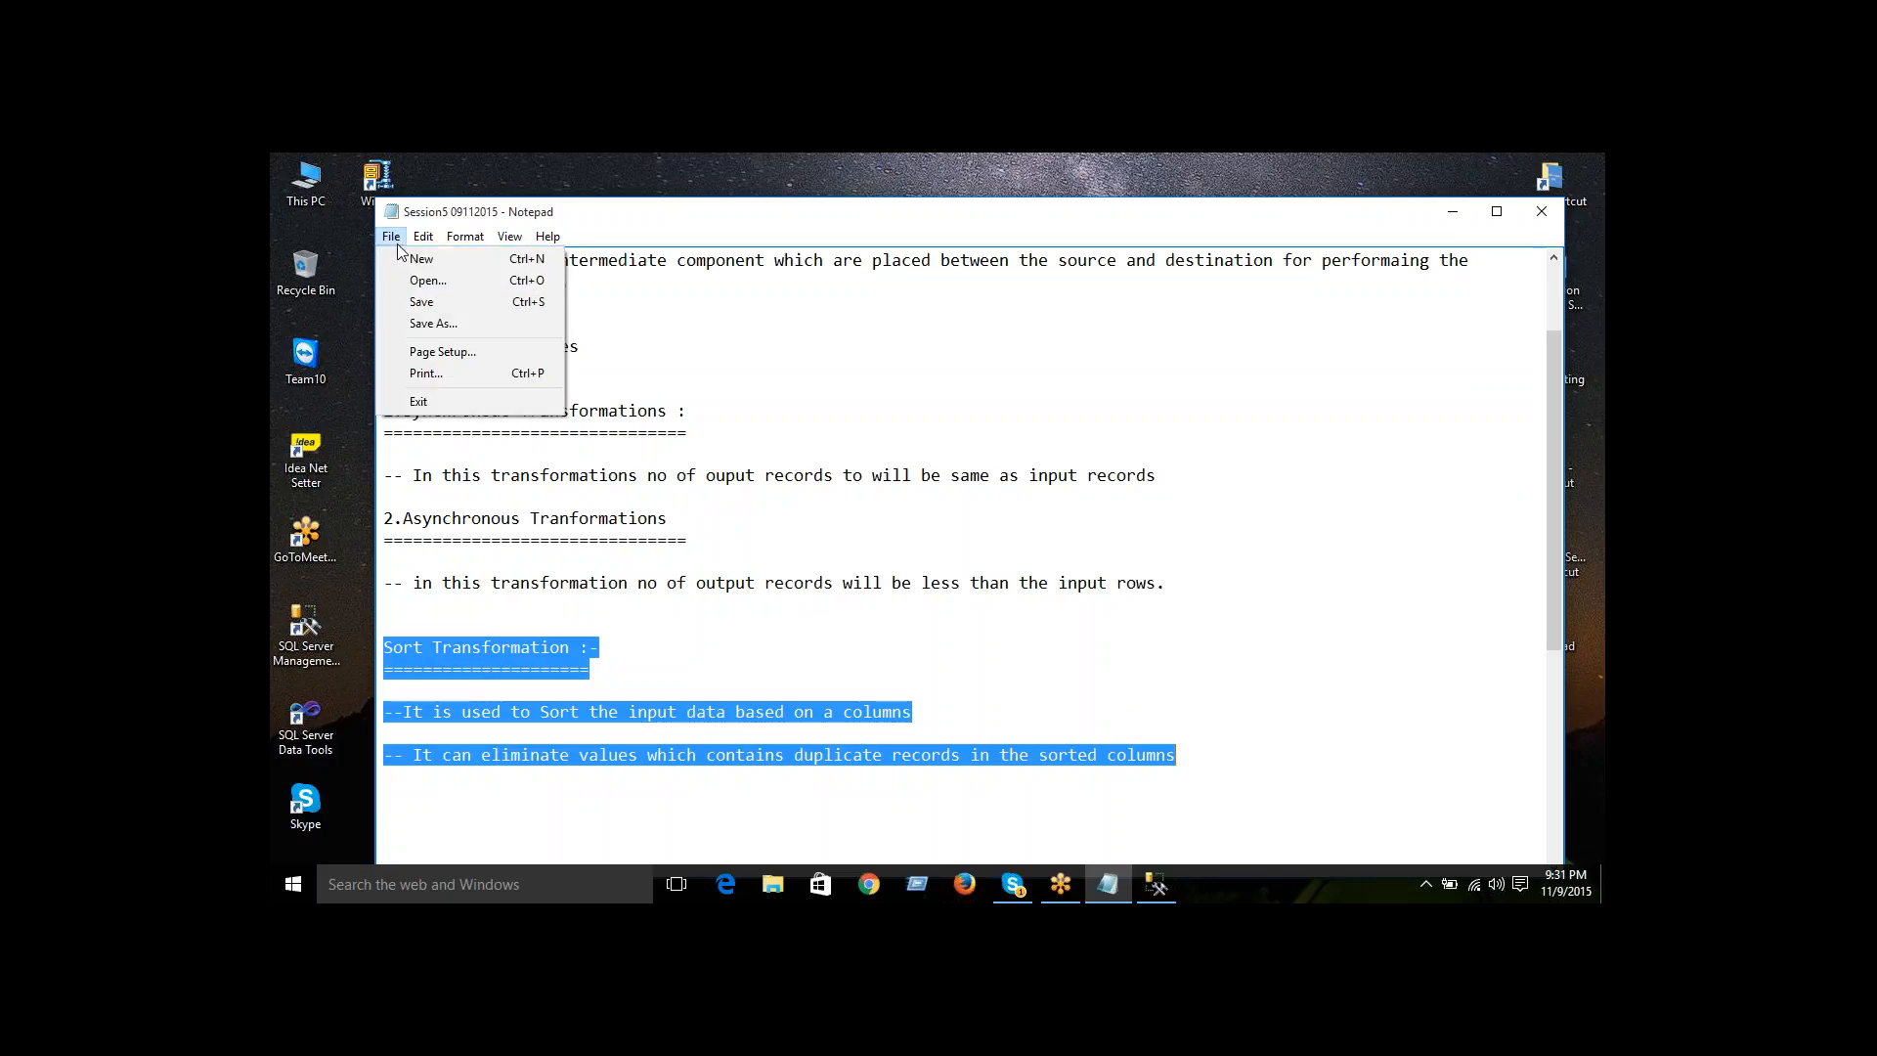
click(421, 299)
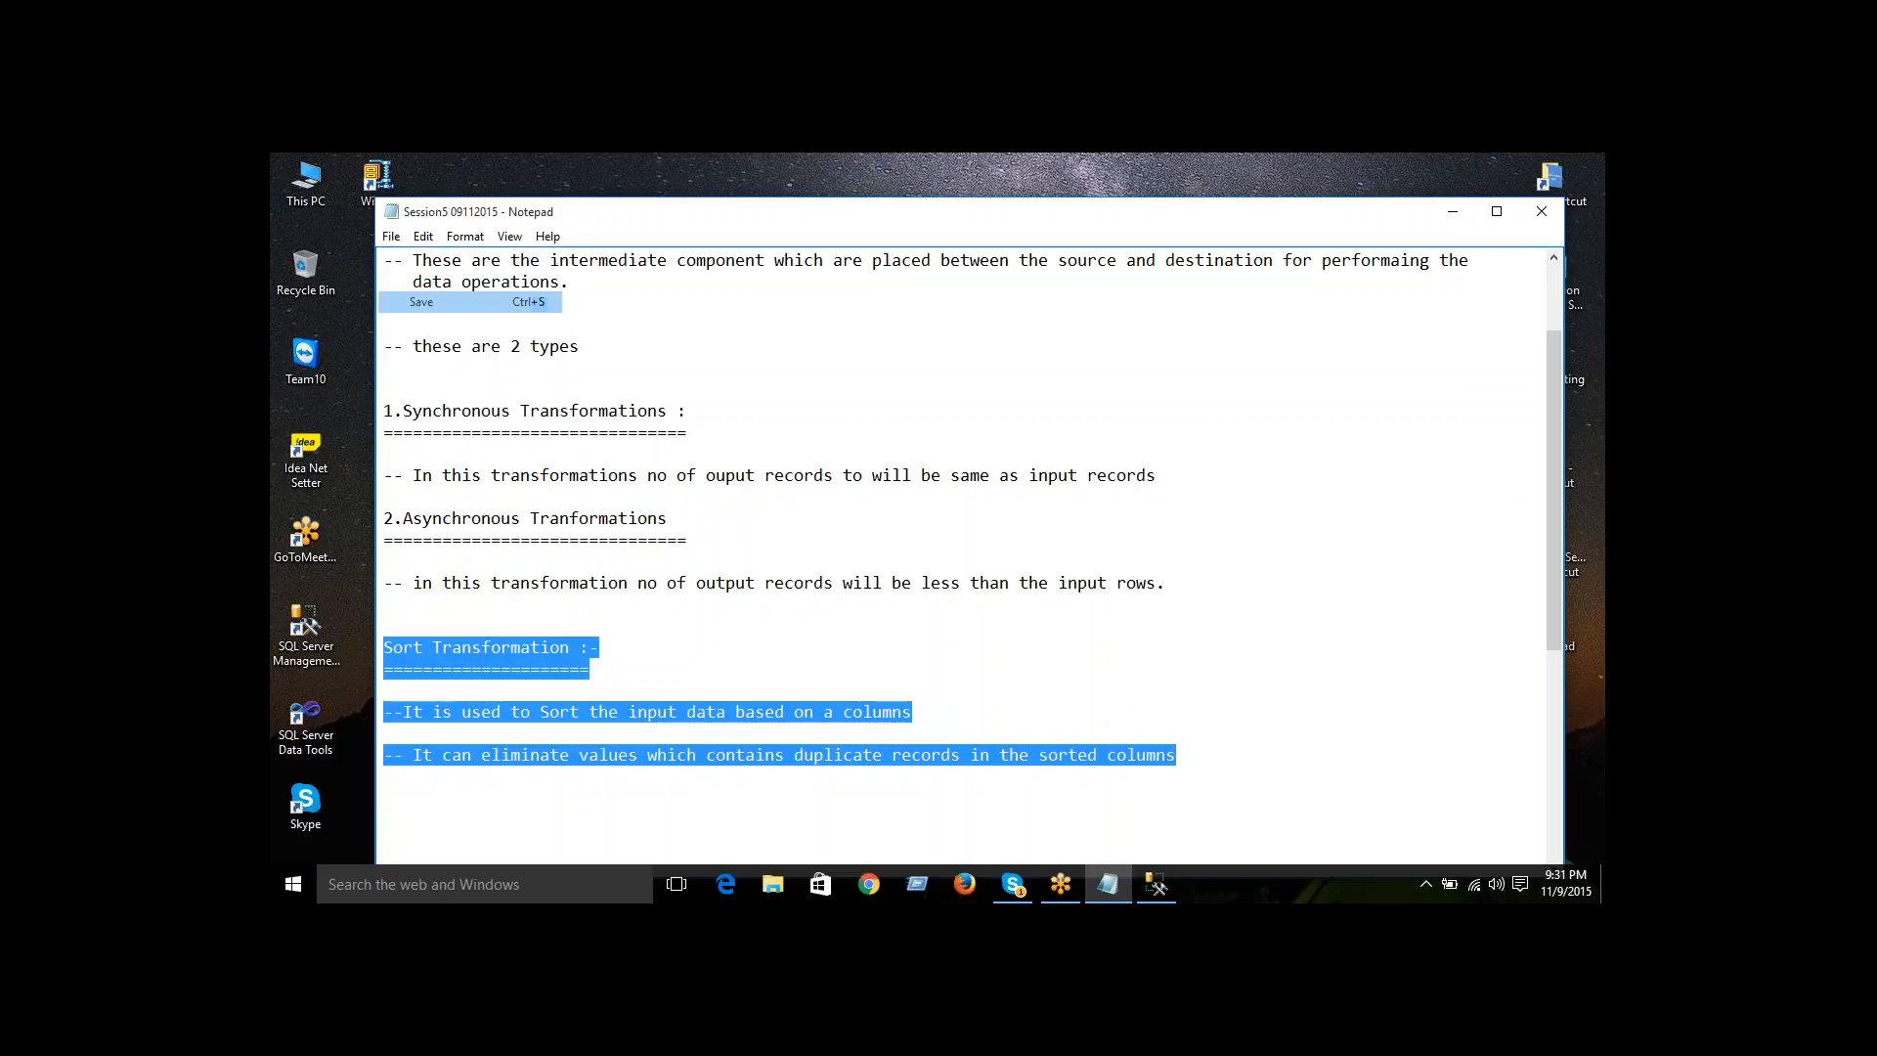
click(1543, 214)
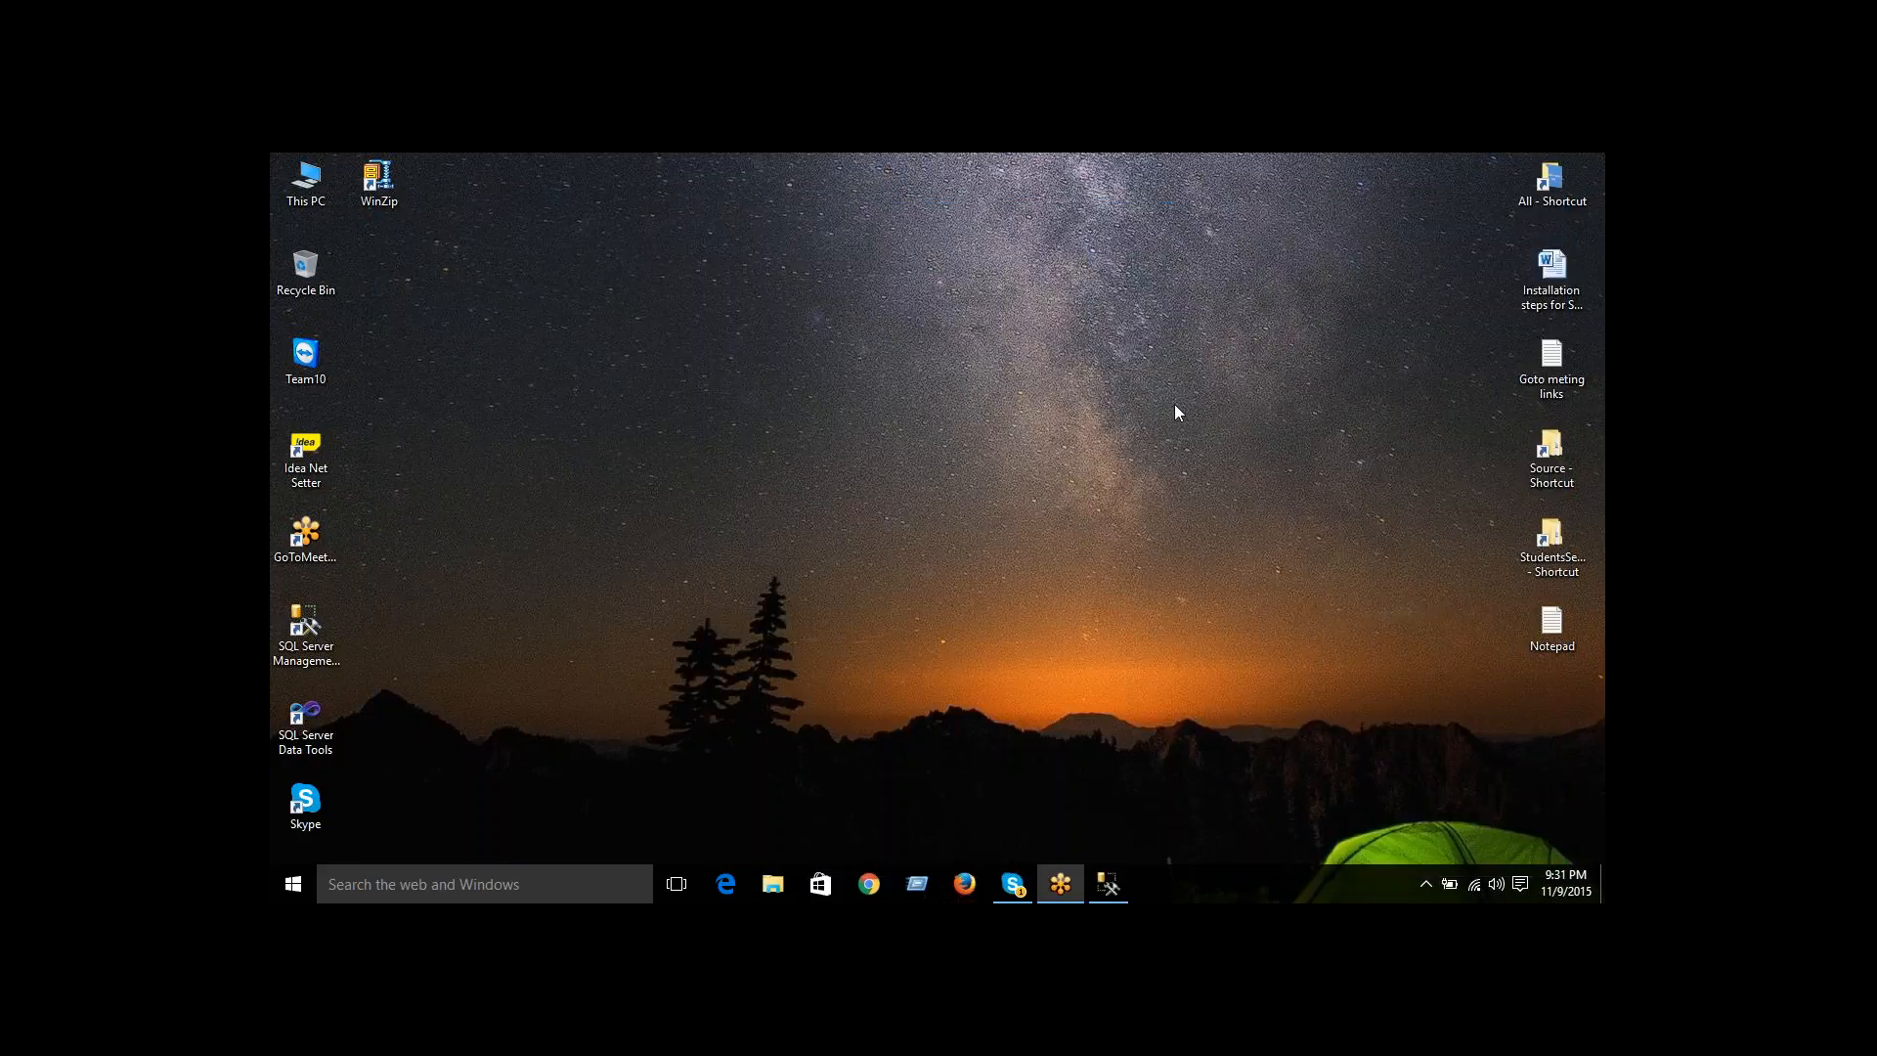